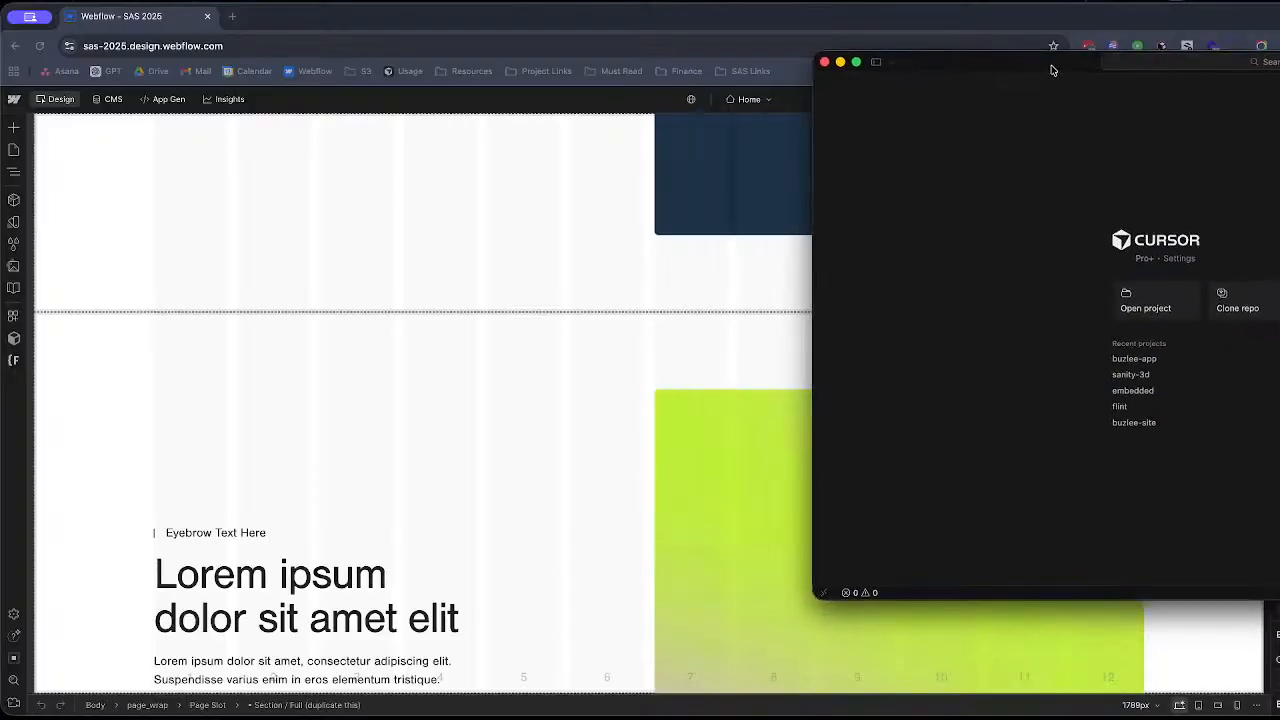
# Step: Open the codalyn-loadout project in Cursor from the Codalyn folder inside SITES
pyautogui.moveTo(1049, 69); pyautogui.dragTo(571, 163)
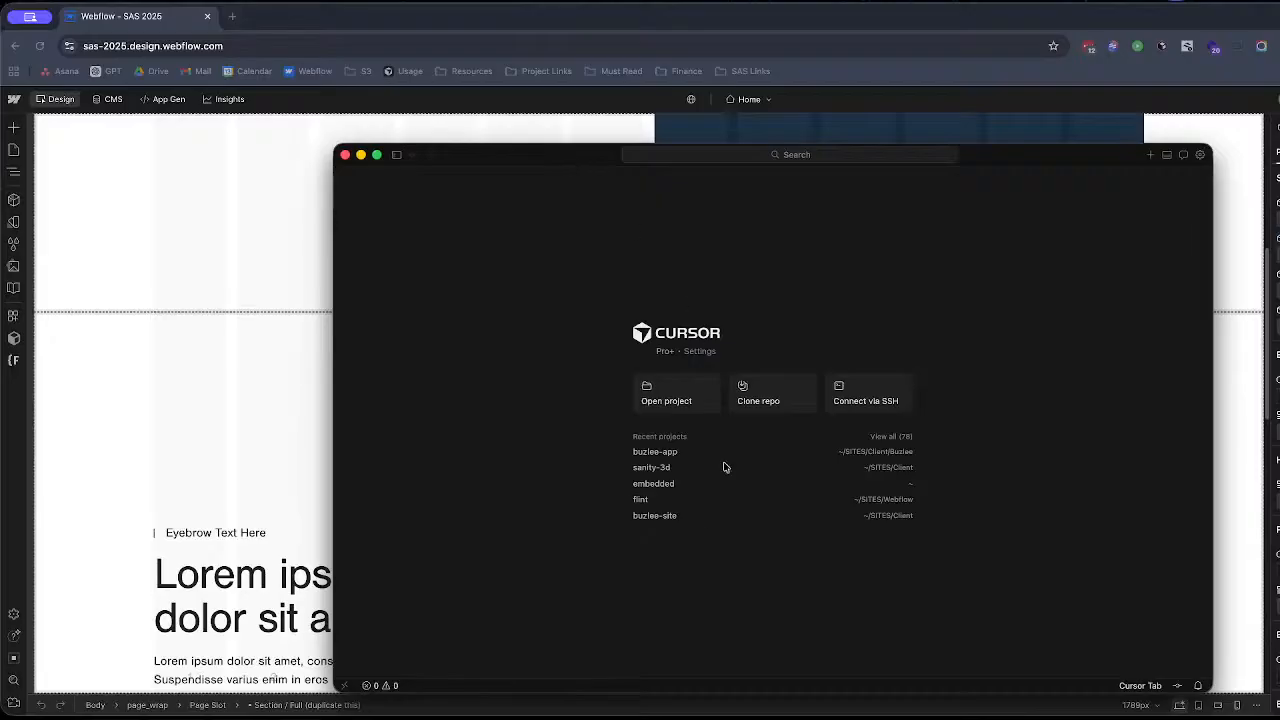
pyautogui.click(707, 399)
pyautogui.scroll(-3, 732, 414)
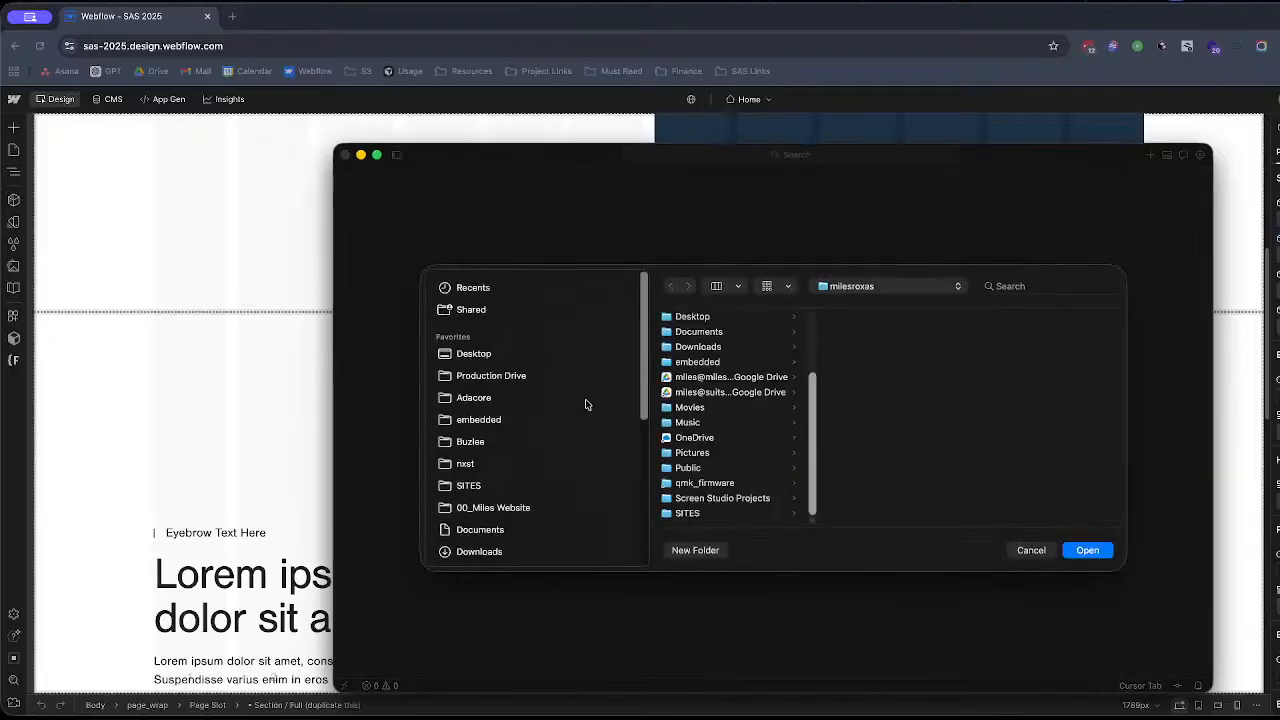
pyautogui.click(519, 489)
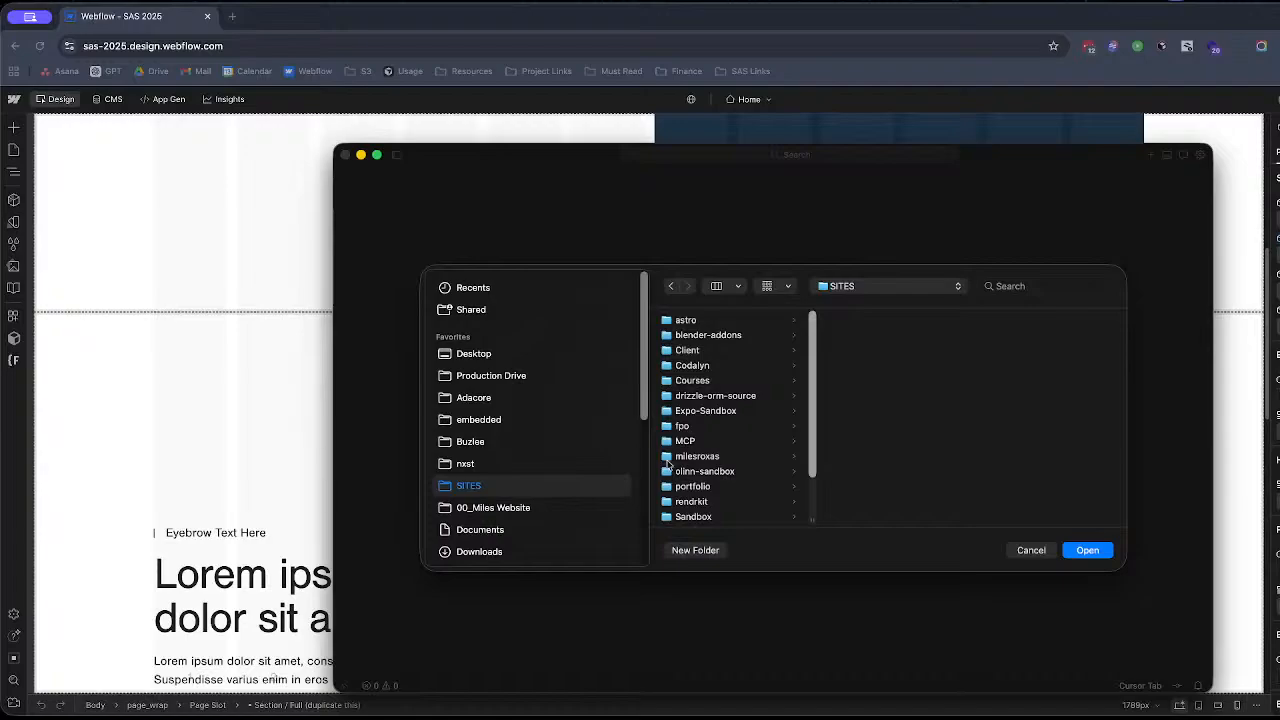
pyautogui.click(740, 366)
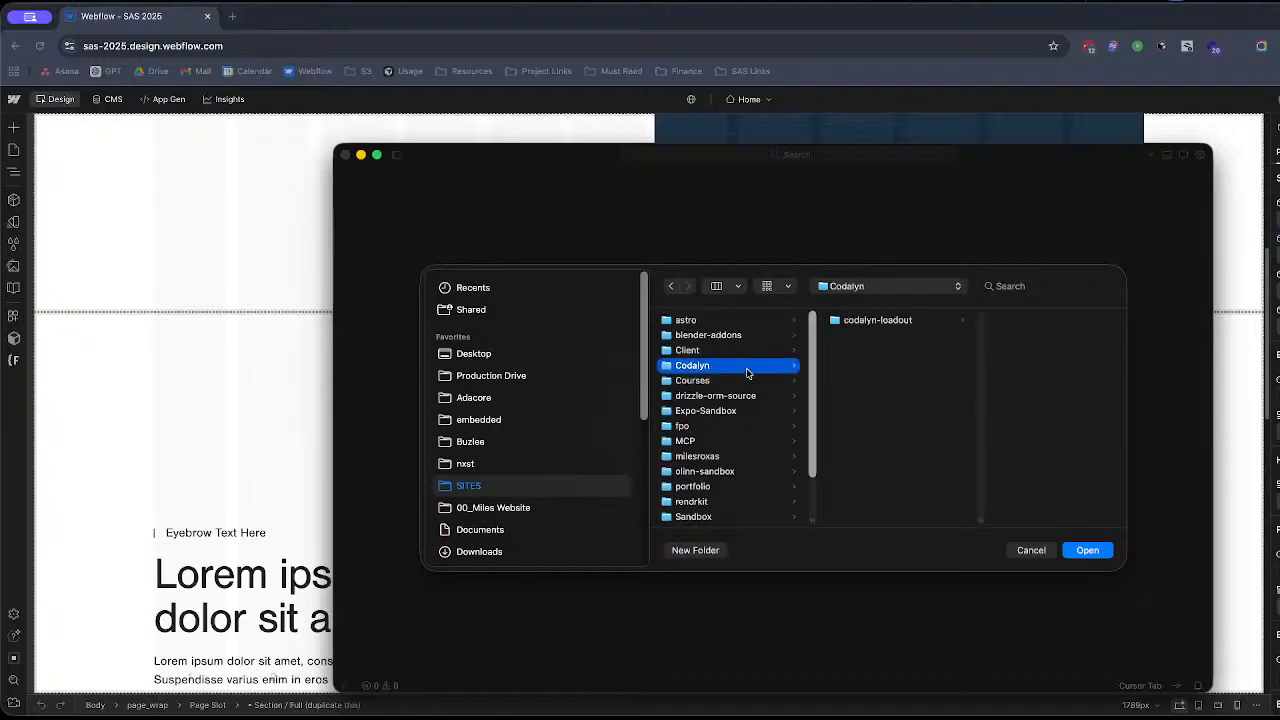
pyautogui.click(897, 320)
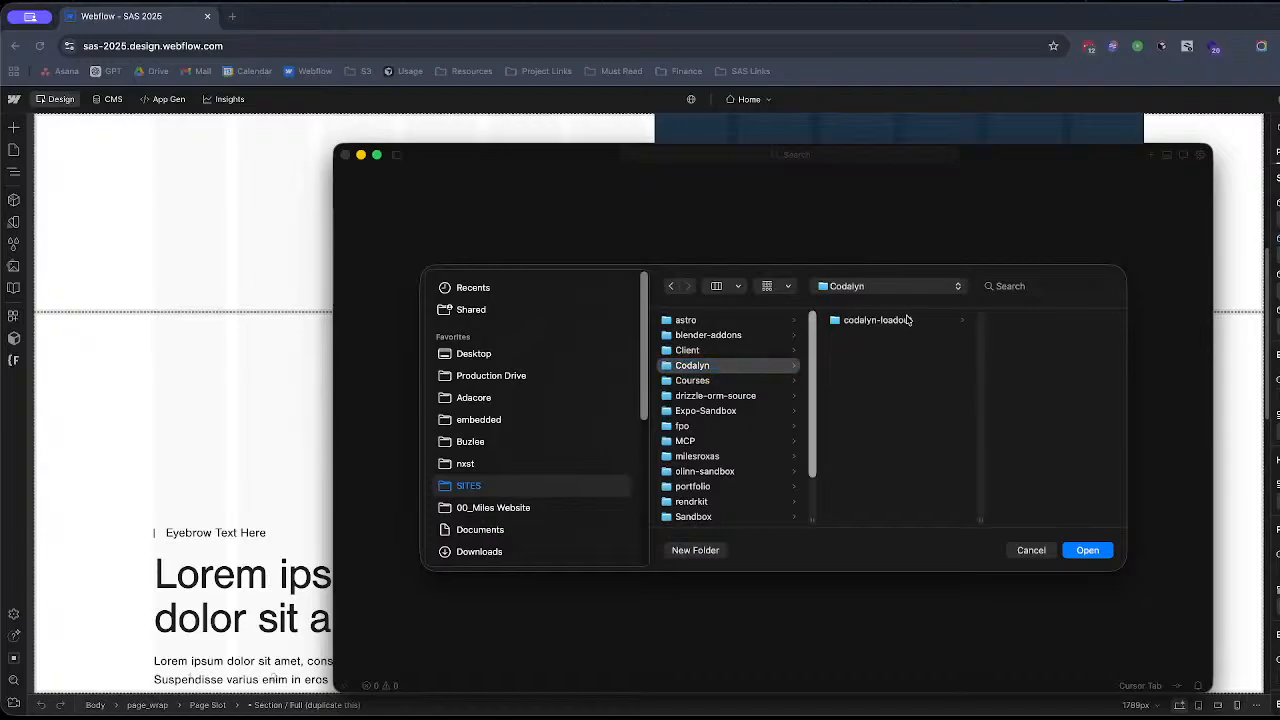
pyautogui.click(1085, 550)
# Step: Enlarge the Cursor window to fill the screen, show the agents list, and start a new chat in a narrower pane
pyautogui.moveTo(969, 155); pyautogui.dragTo(652, 15)
pyautogui.moveTo(884, 551); pyautogui.dragTo(1273, 703)
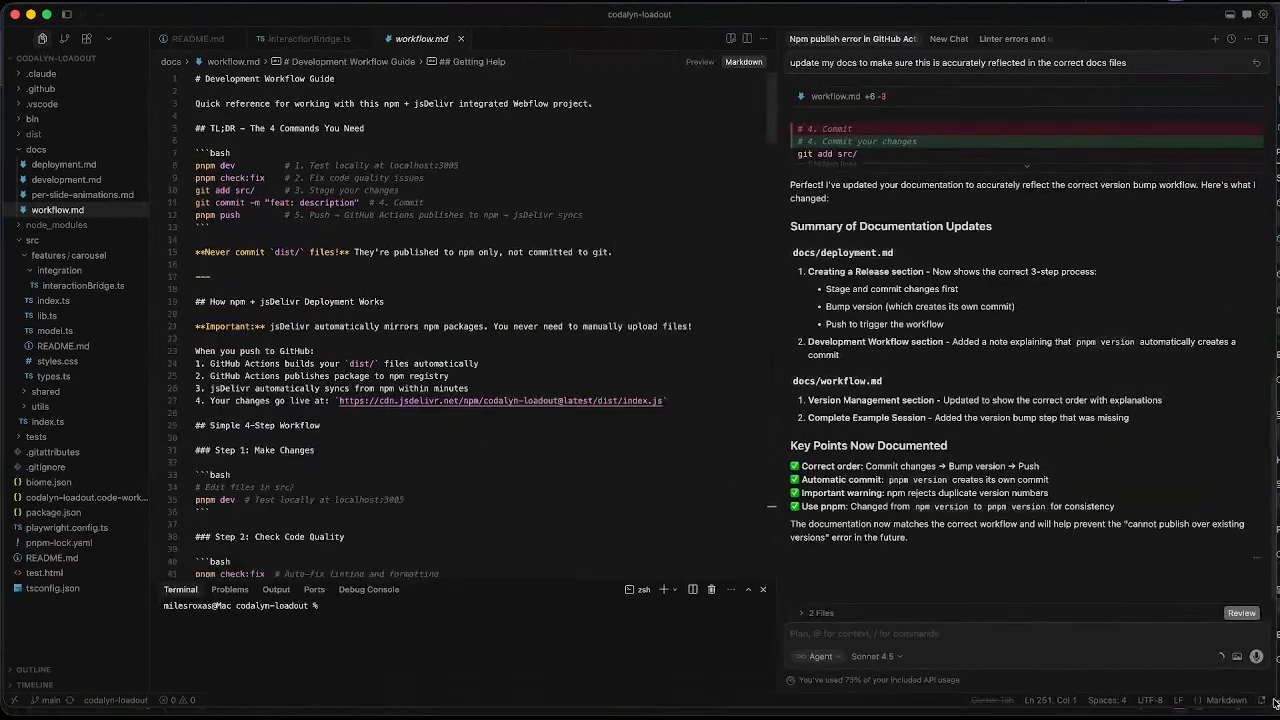
pyautogui.click(1247, 38)
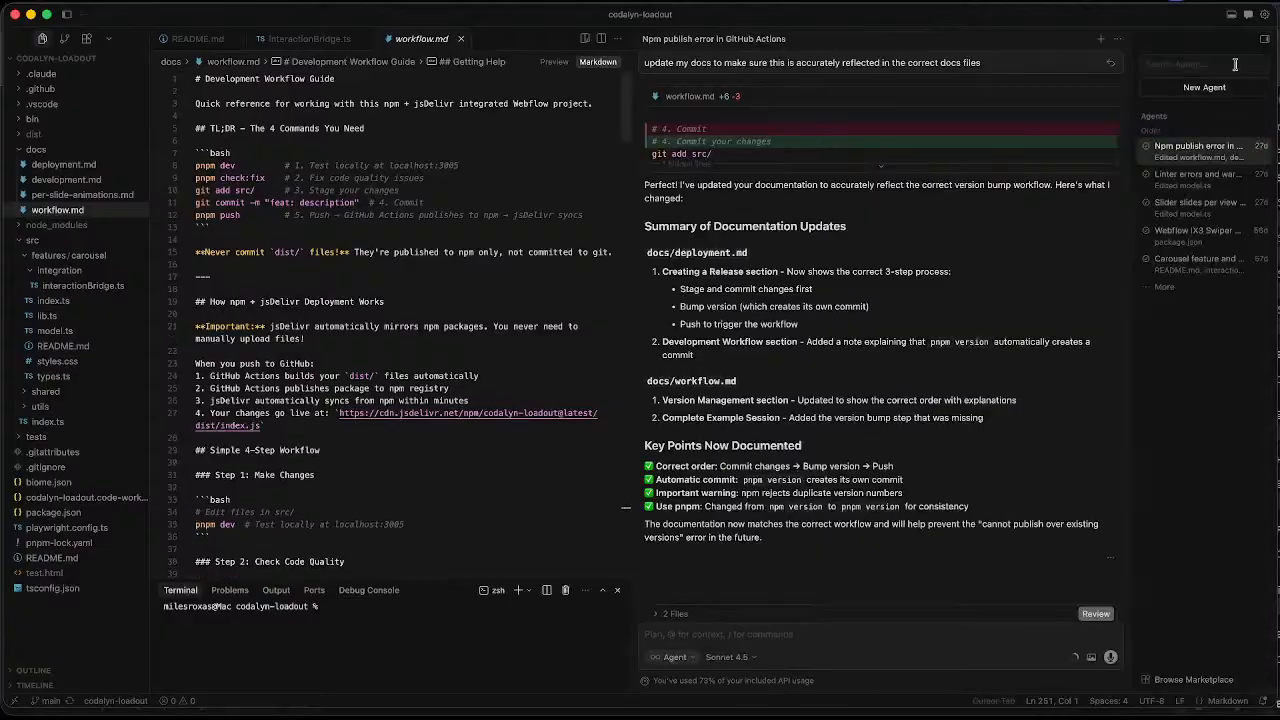
pyautogui.click(1104, 43)
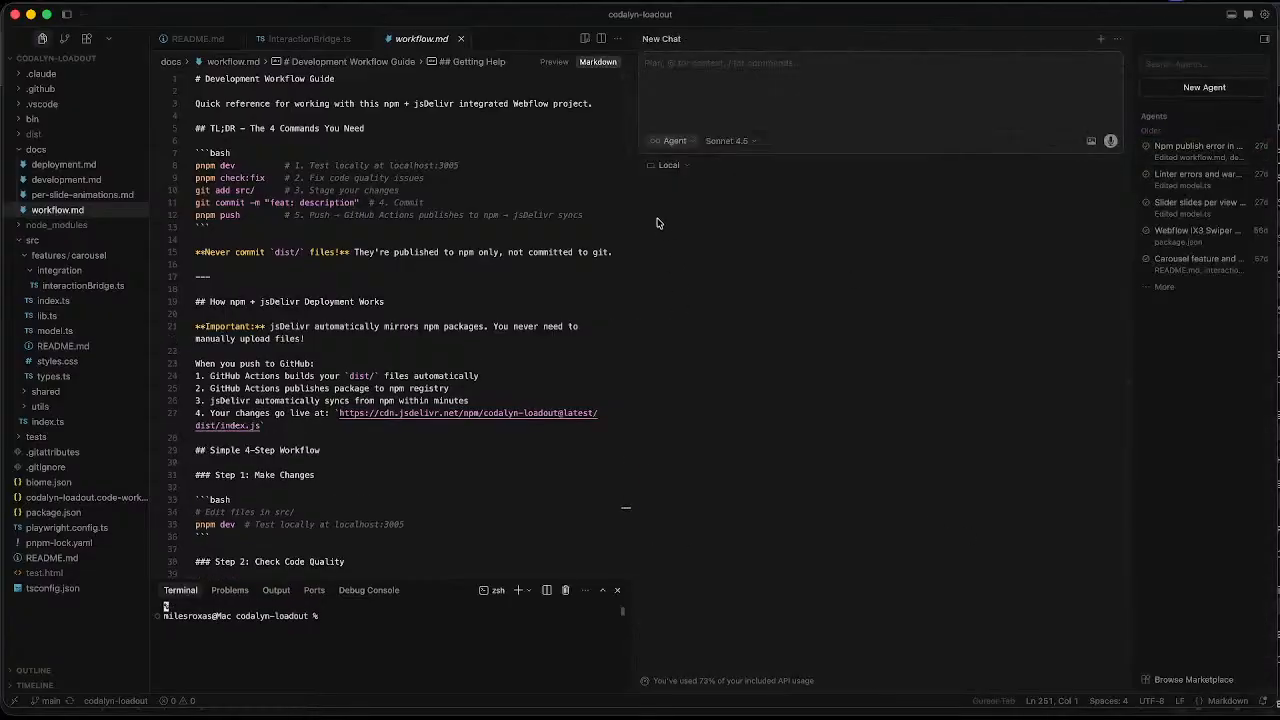
pyautogui.moveTo(632, 227); pyautogui.dragTo(924, 320)
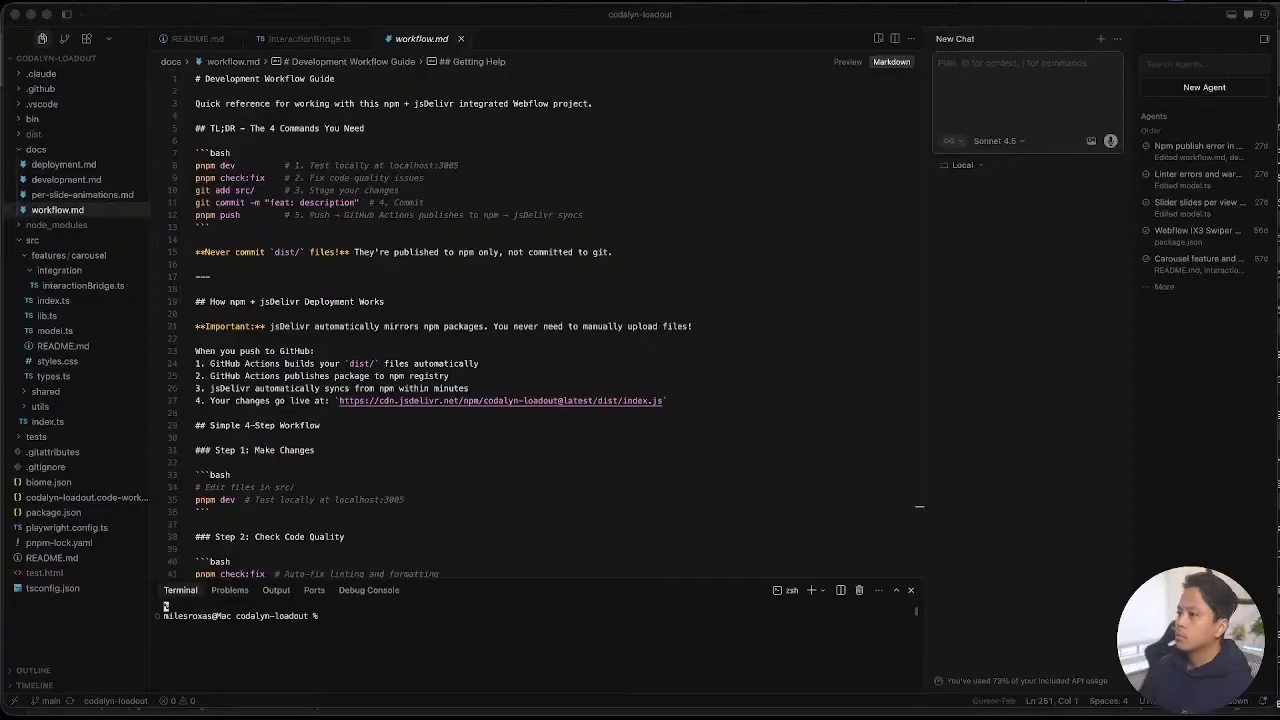
# Step: Reduce the terminal's height and start the development server with "pnpm run dev"
pyautogui.click(600, 450)
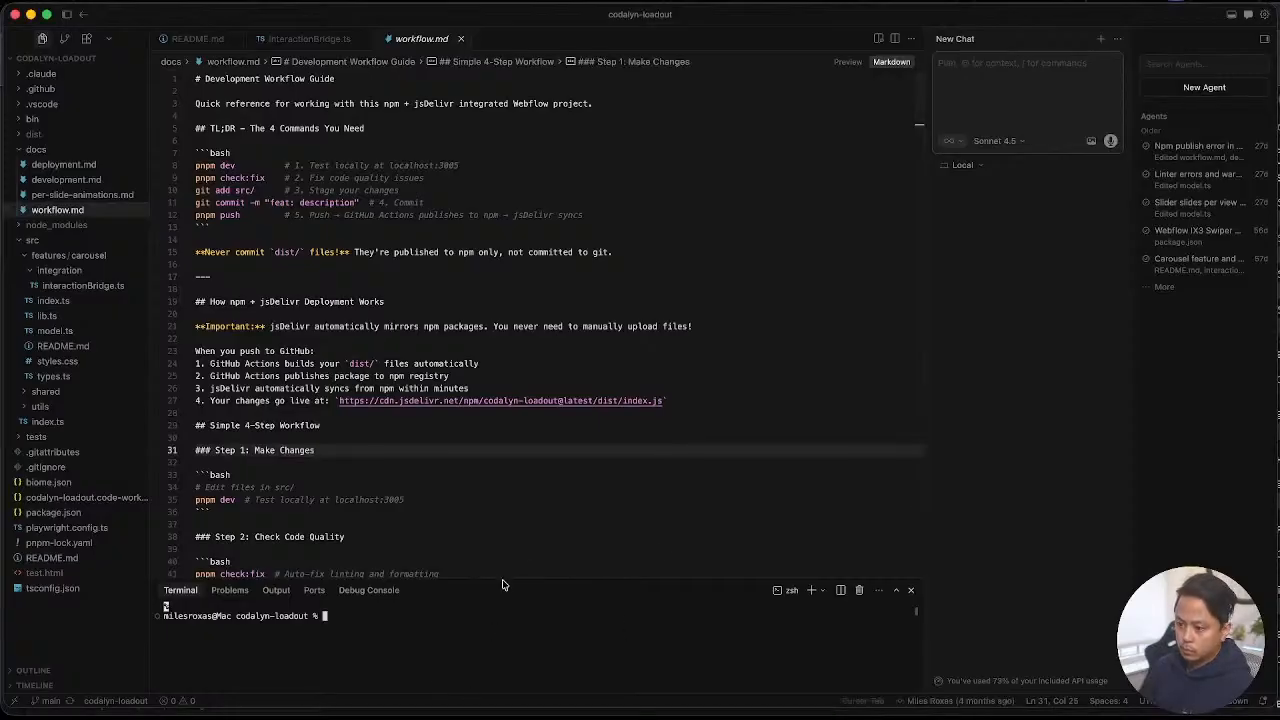
pyautogui.moveTo(506, 577); pyautogui.dragTo(486, 604)
pyautogui.press('Down')
pyautogui.press('Down')
pyautogui.press('Down')
pyautogui.press('Down')
pyautogui.press('Down')
pyautogui.press('Down')
pyautogui.press('Down')
pyautogui.scroll(-5, 509, 571)
pyautogui.scroll(5, 509, 571)
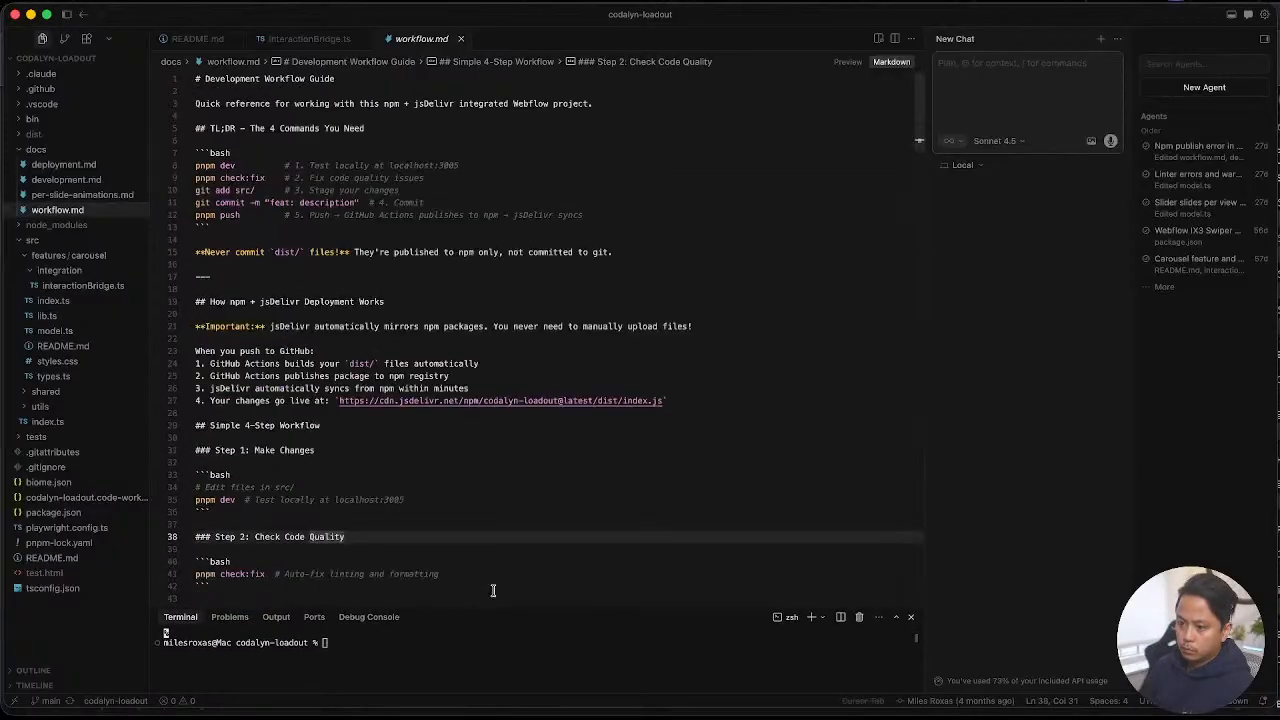
pyautogui.write('pnpm run dev')
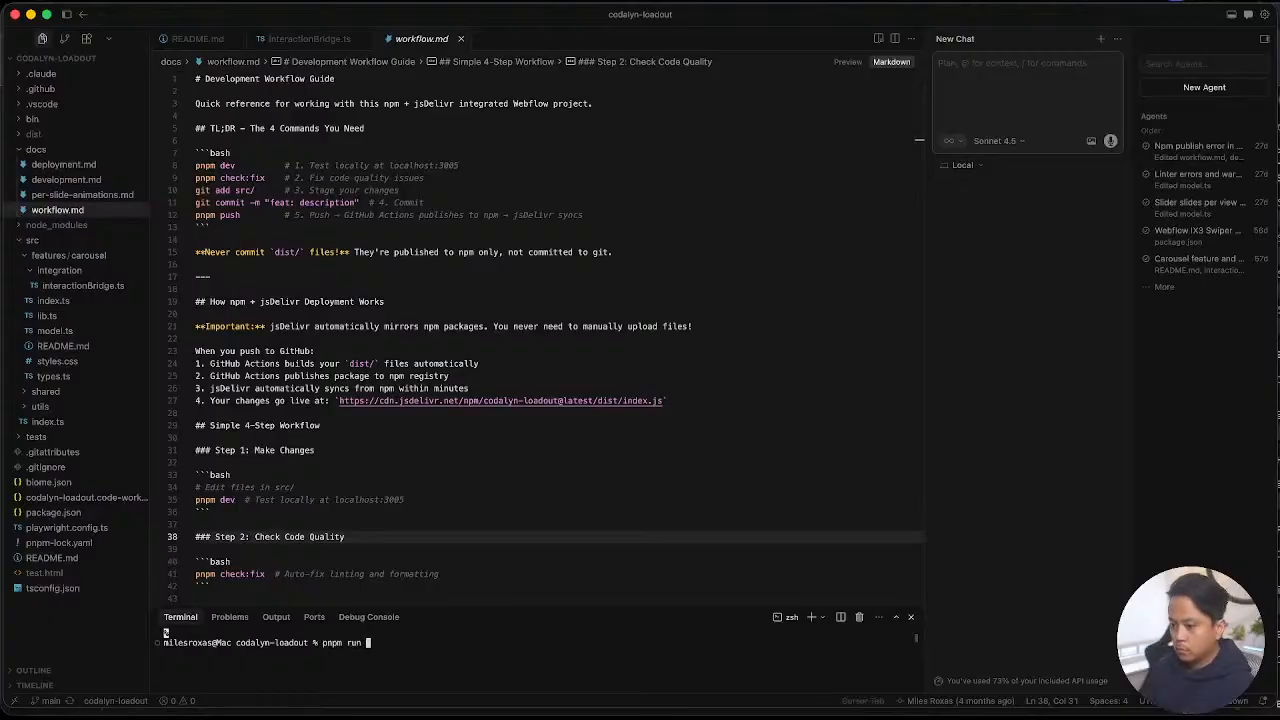
pyautogui.press('Return')
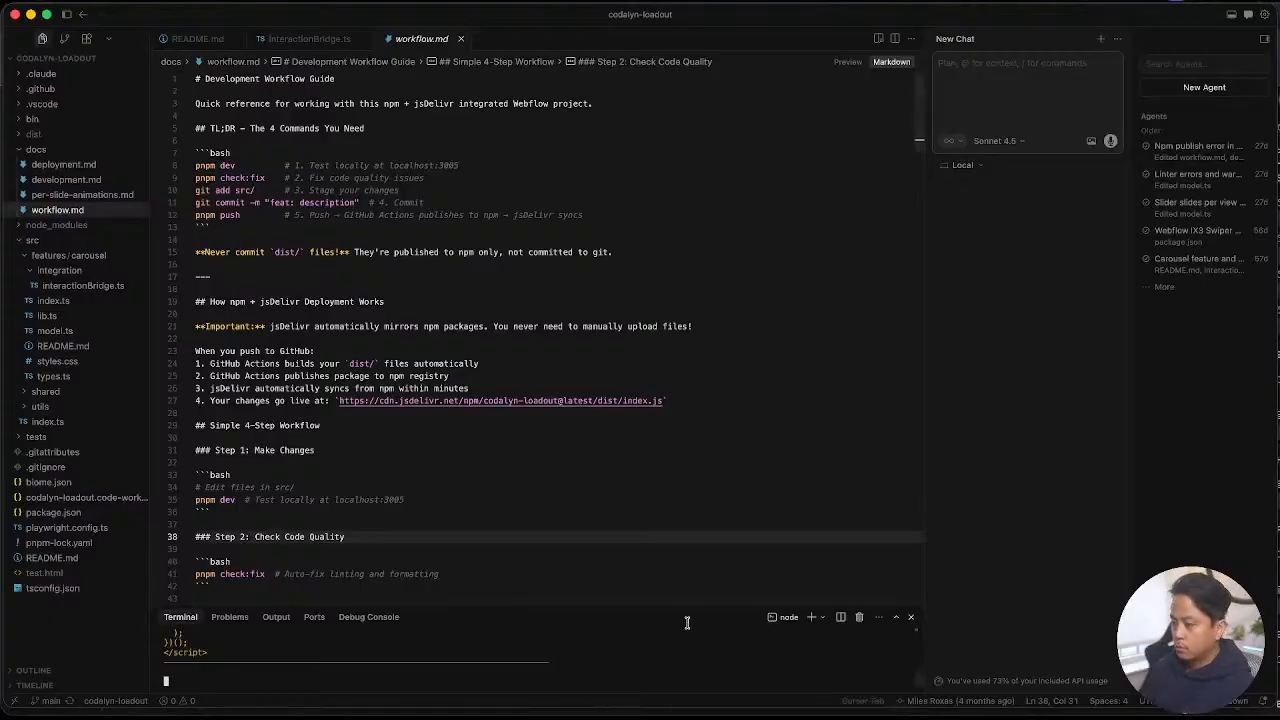
# Step: Enlarge the terminal and highlight the body loader script and the head script in the development server output
pyautogui.doubleClick(687, 617)
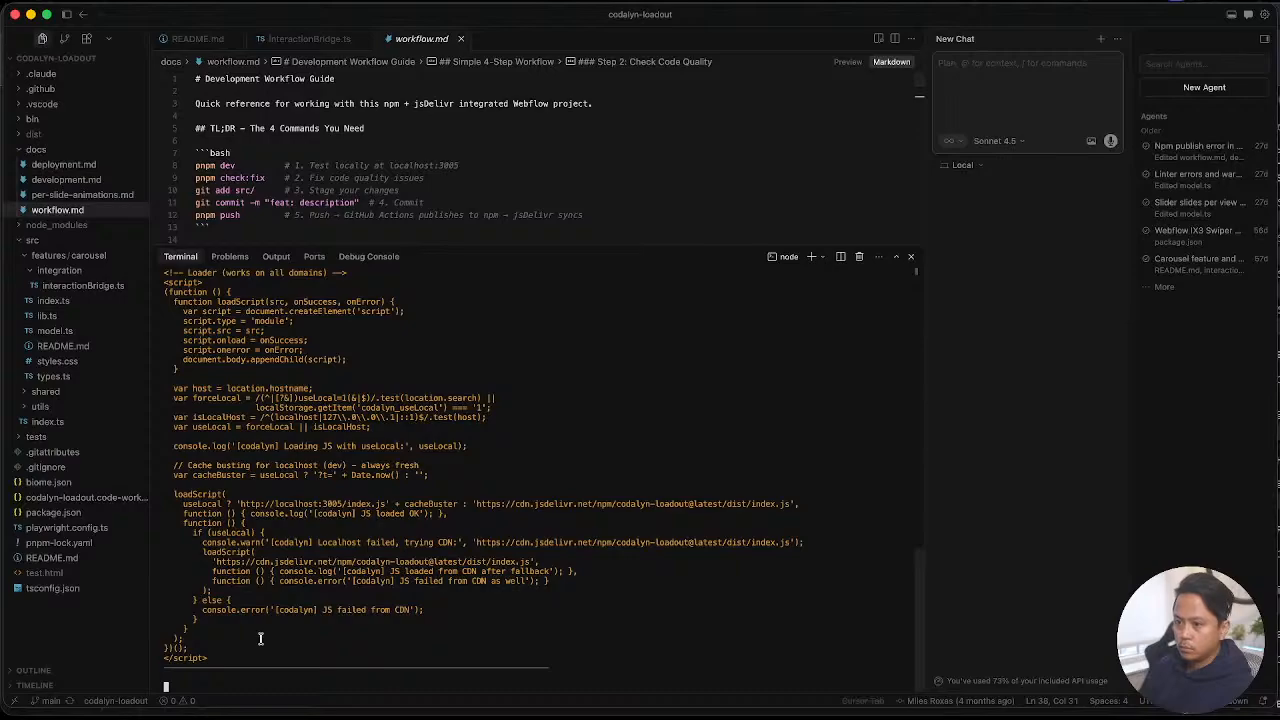
pyautogui.moveTo(220, 660); pyautogui.dragTo(160, 281)
pyautogui.scroll(9, 331, 326)
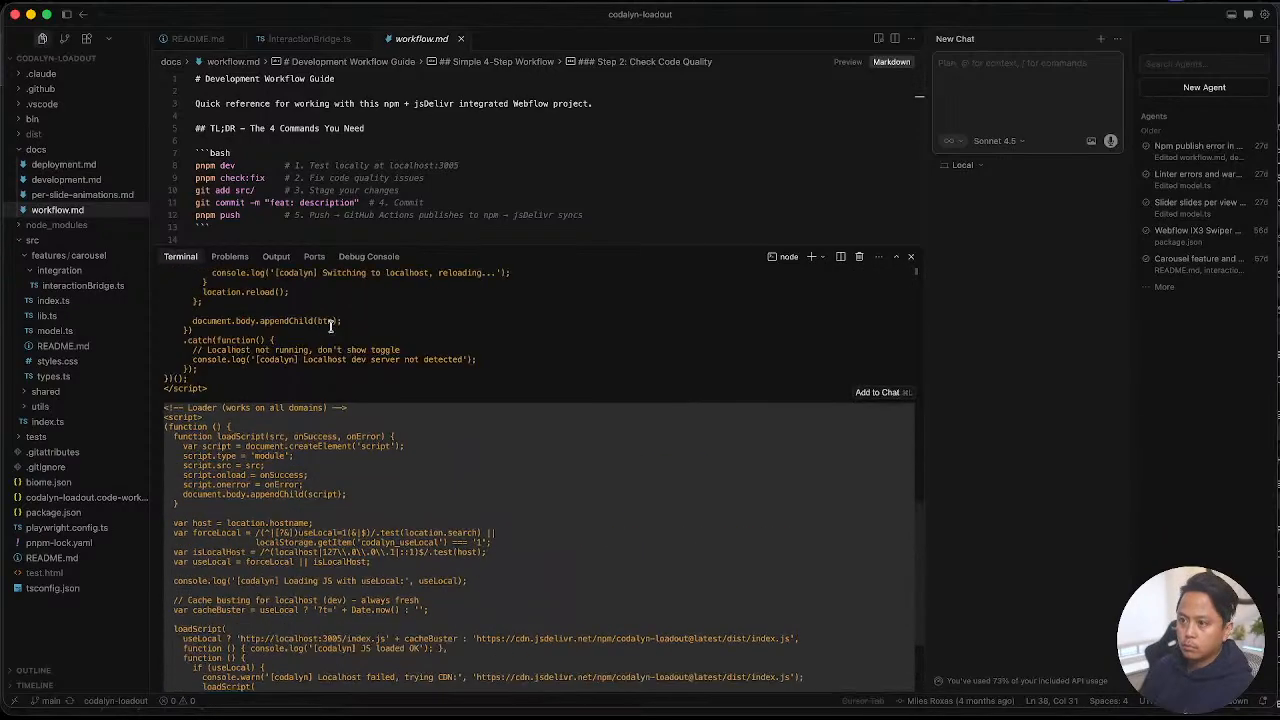
pyautogui.scroll(8, 365, 318)
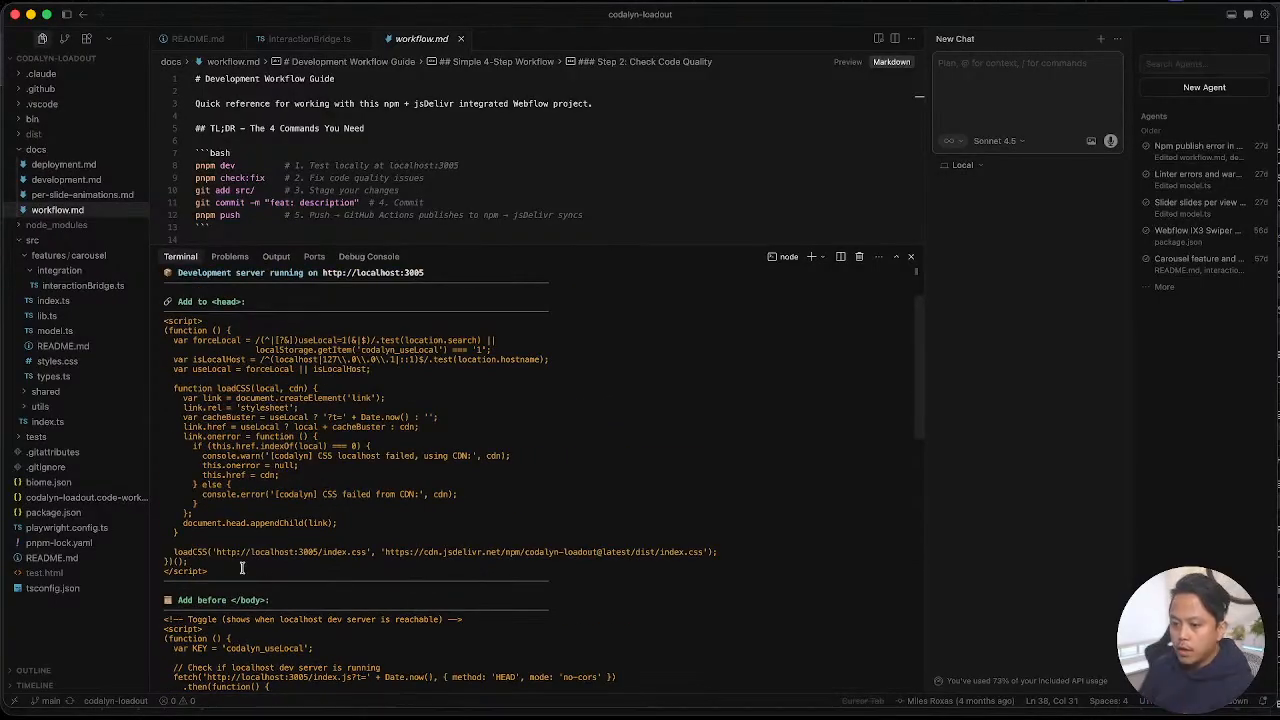
pyautogui.moveTo(241, 568); pyautogui.dragTo(143, 326)
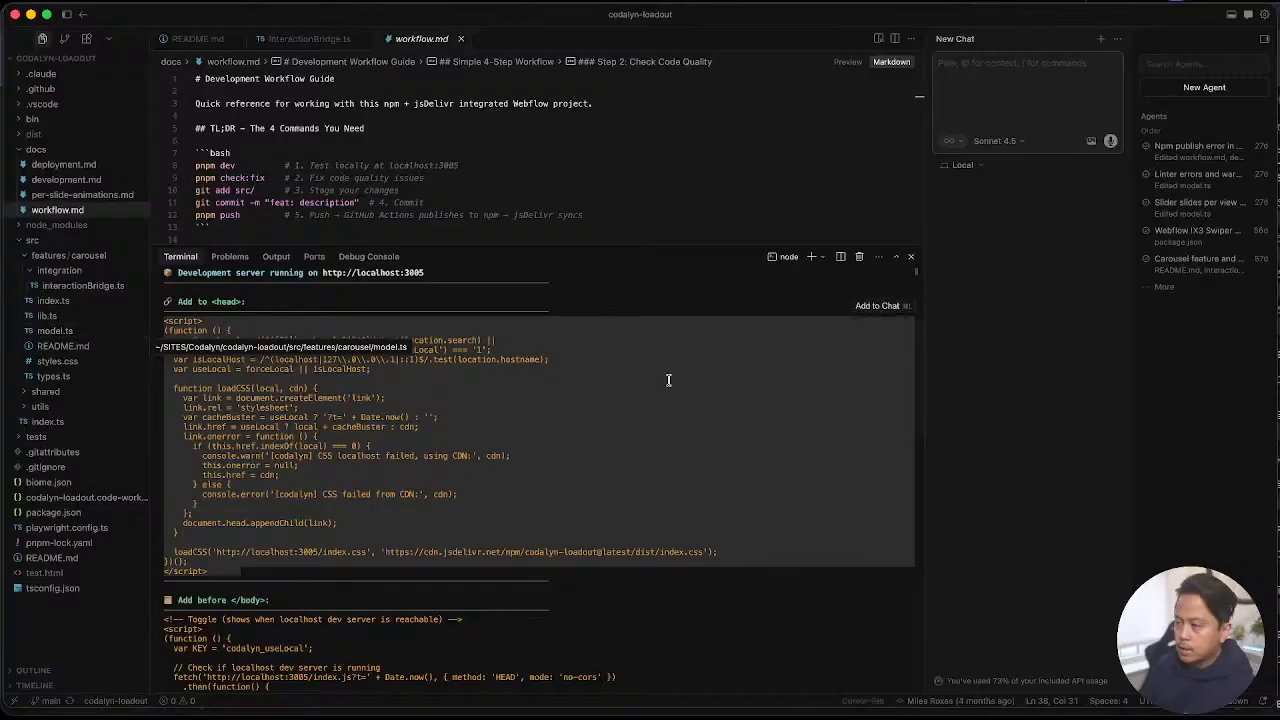
# Step: Switch to the Webflow project in Chrome and open its site settings
pyautogui.hotkey('ctrl', 'Up')
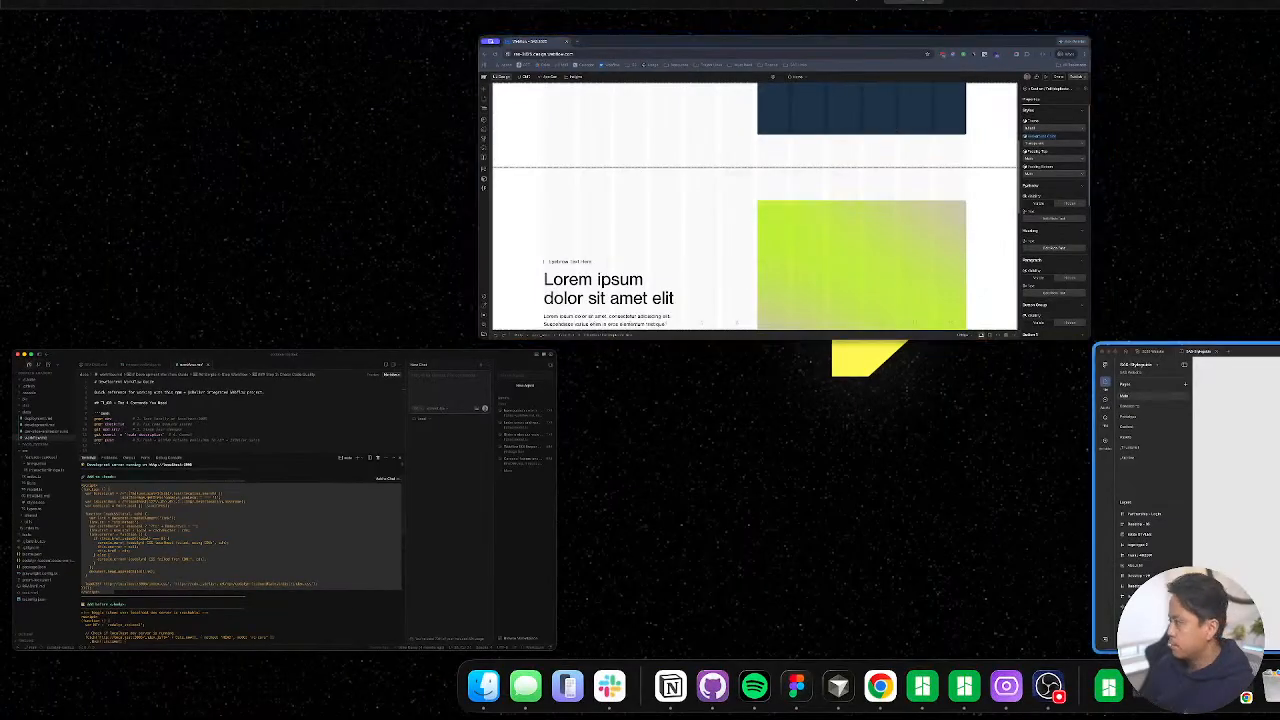
pyautogui.click(781, 137)
pyautogui.scroll(5, 529, 257)
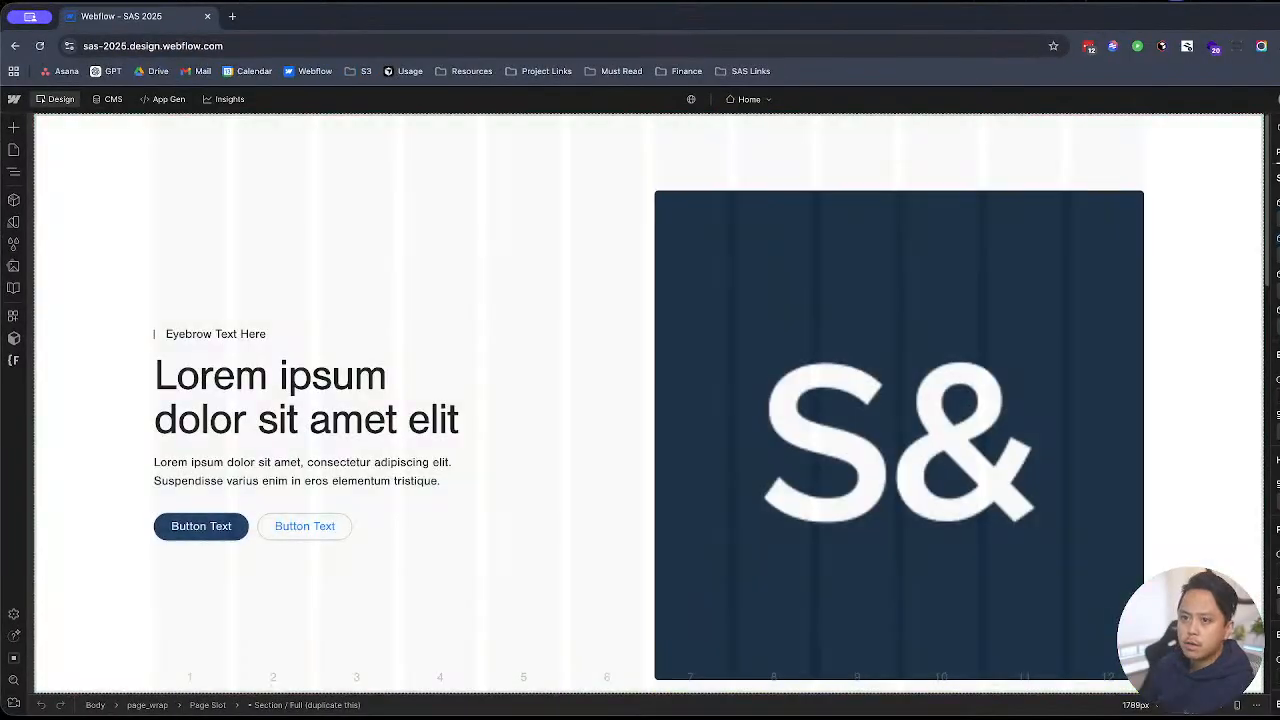
pyautogui.click(14, 99)
pyautogui.click(50, 141)
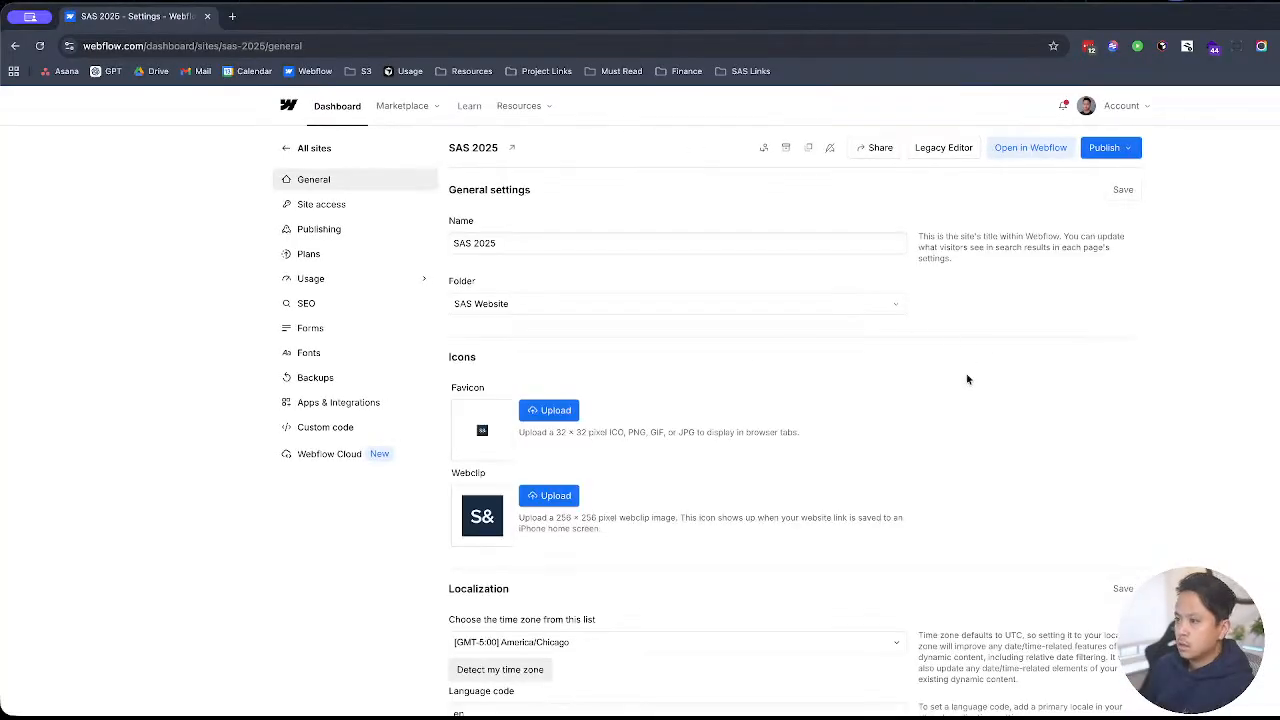
# Step: Rename the site as SAS 2026 and save the general settings
pyautogui.click(510, 244)
pyautogui.press('BackSpace')
pyautogui.write('6')
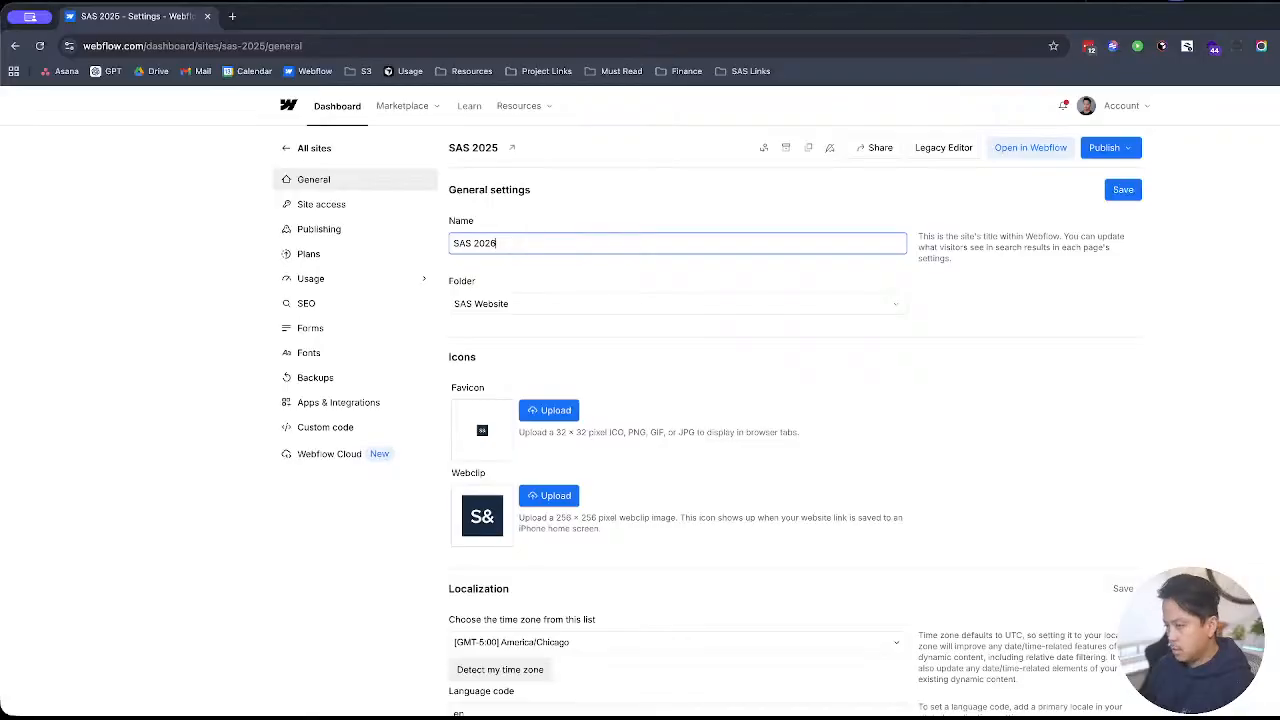
pyautogui.click(1123, 189)
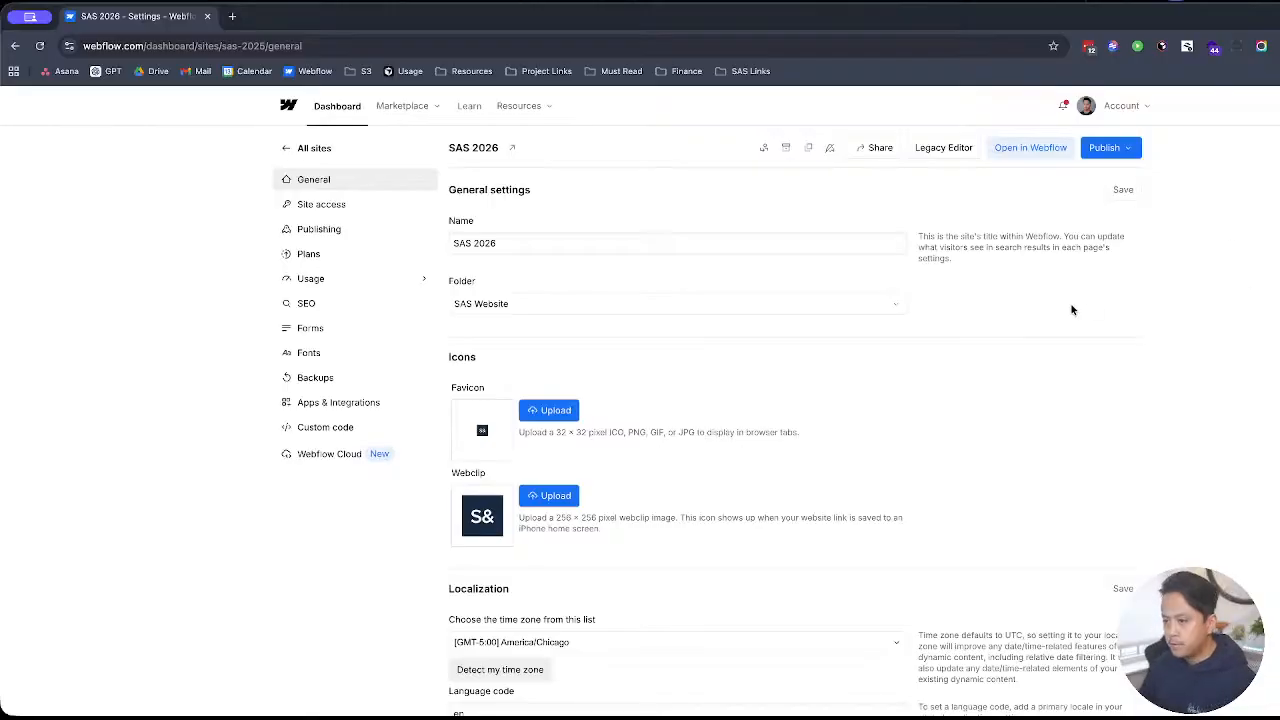
# Step: Open the site's custom code settings and examine the head and footer code areas
pyautogui.click(328, 428)
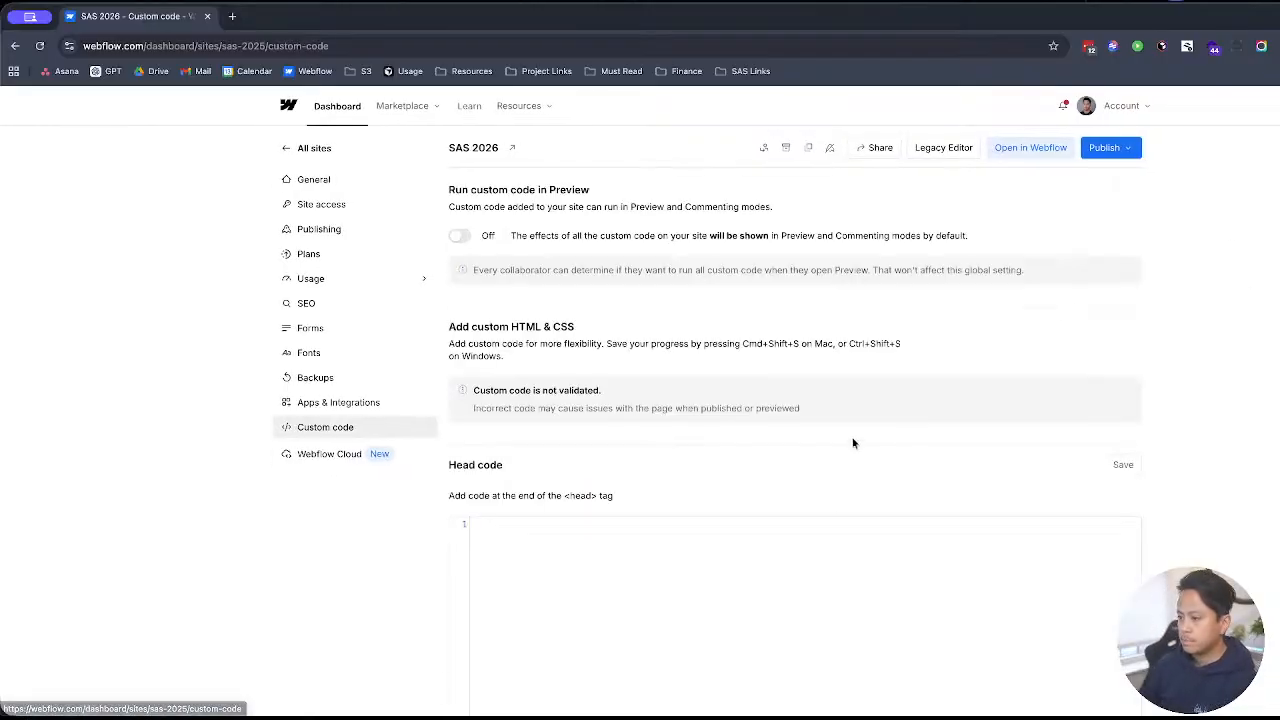
pyautogui.scroll(-5, 880, 440)
pyautogui.scroll(5, 858, 435)
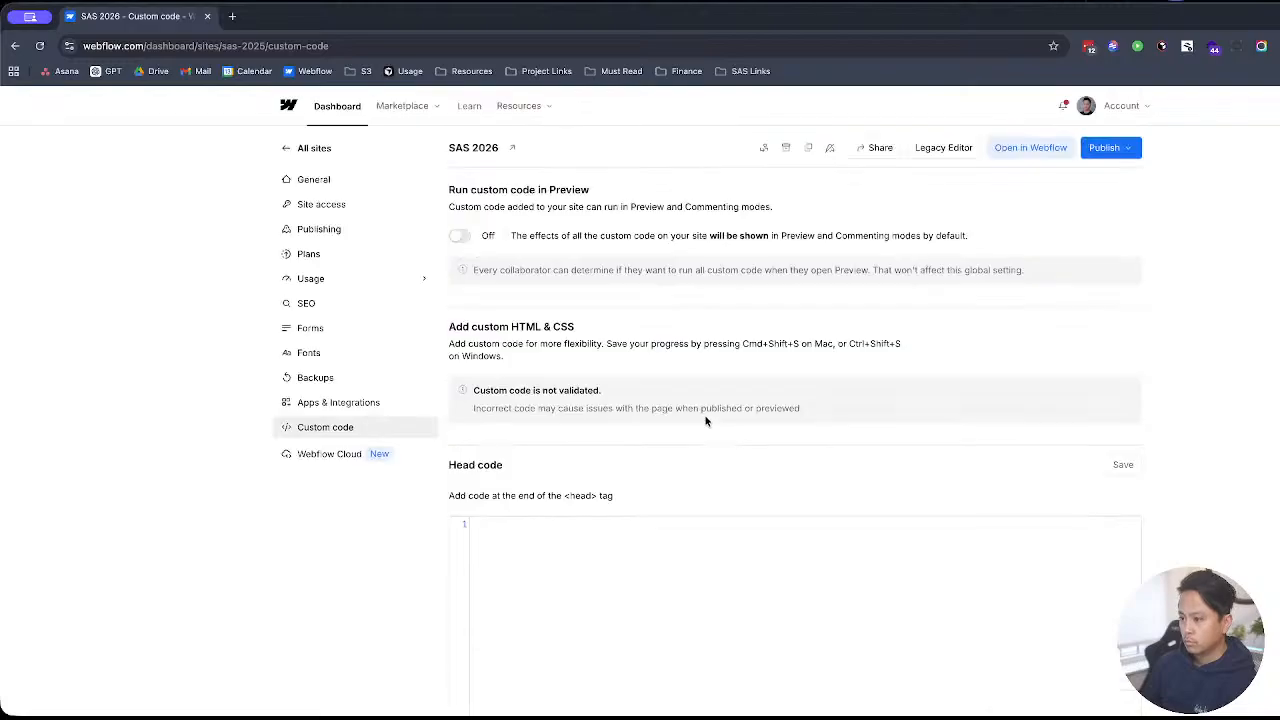
pyautogui.scroll(-3, 706, 422)
pyautogui.scroll(3, 785, 524)
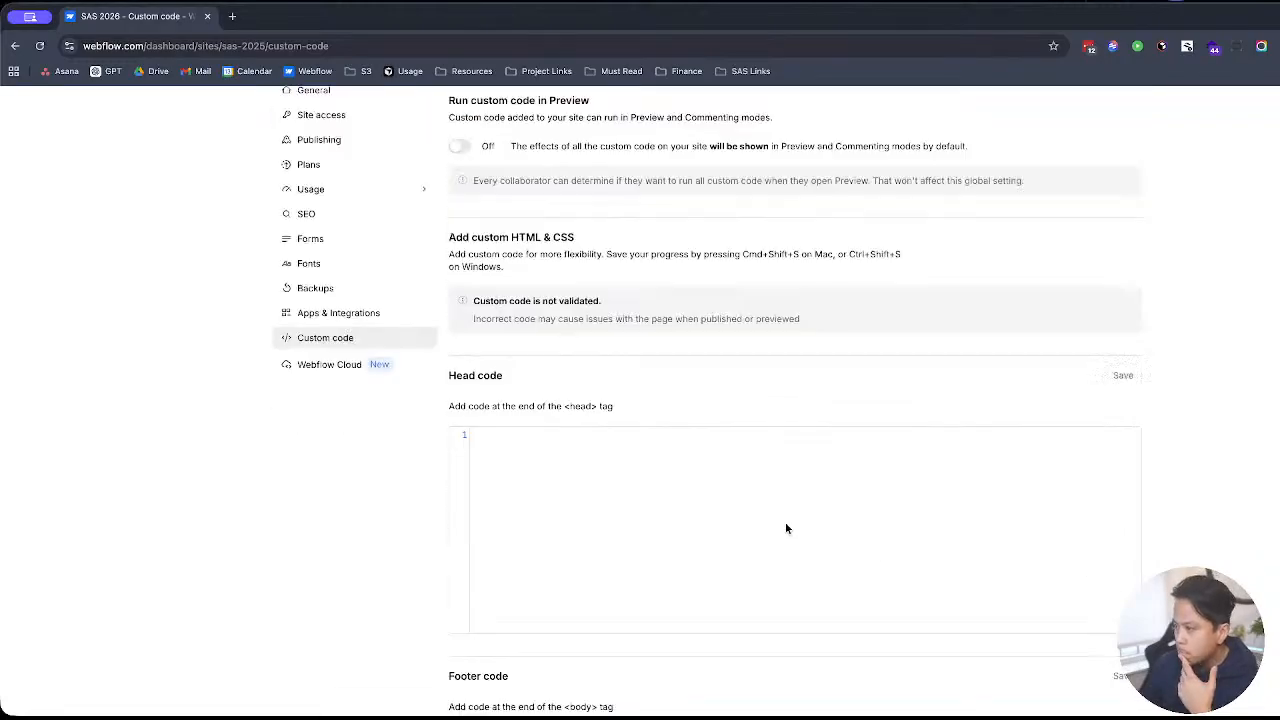
# Step: Return to all sites, dismiss the news window, and open the SAS Website folder
pyautogui.click(318, 147)
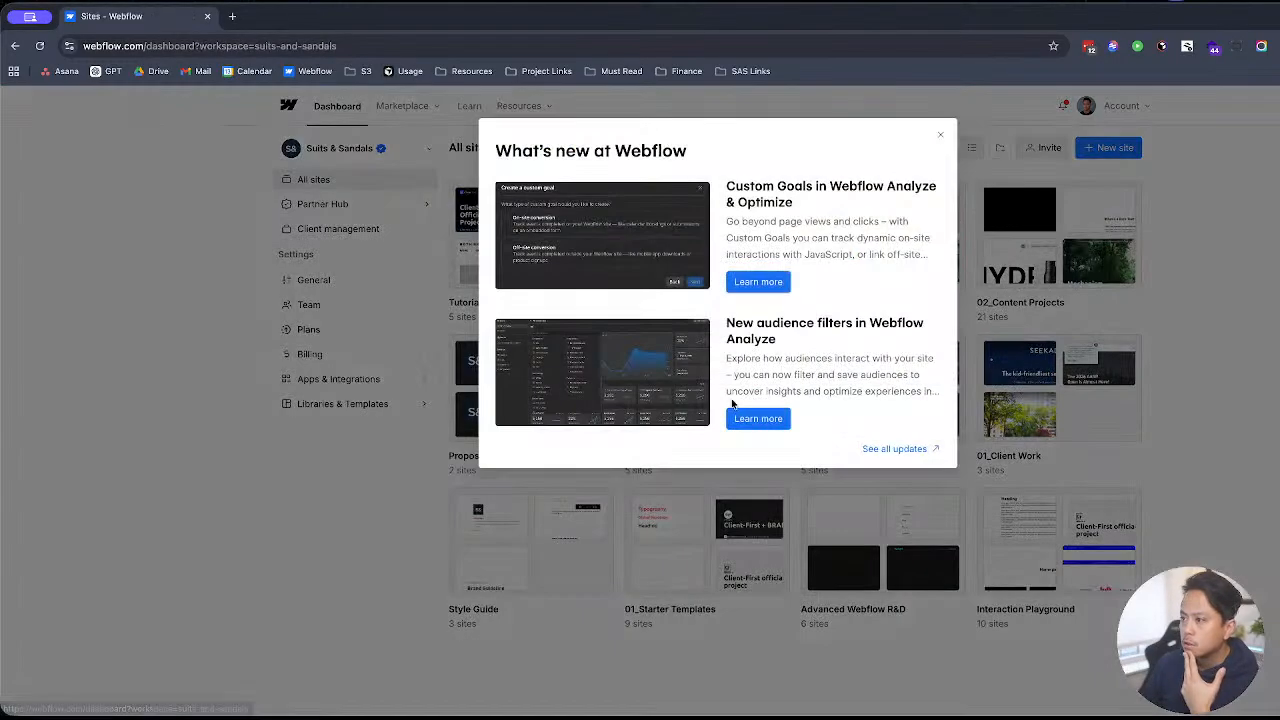
pyautogui.click(1050, 148)
pyautogui.click(896, 398)
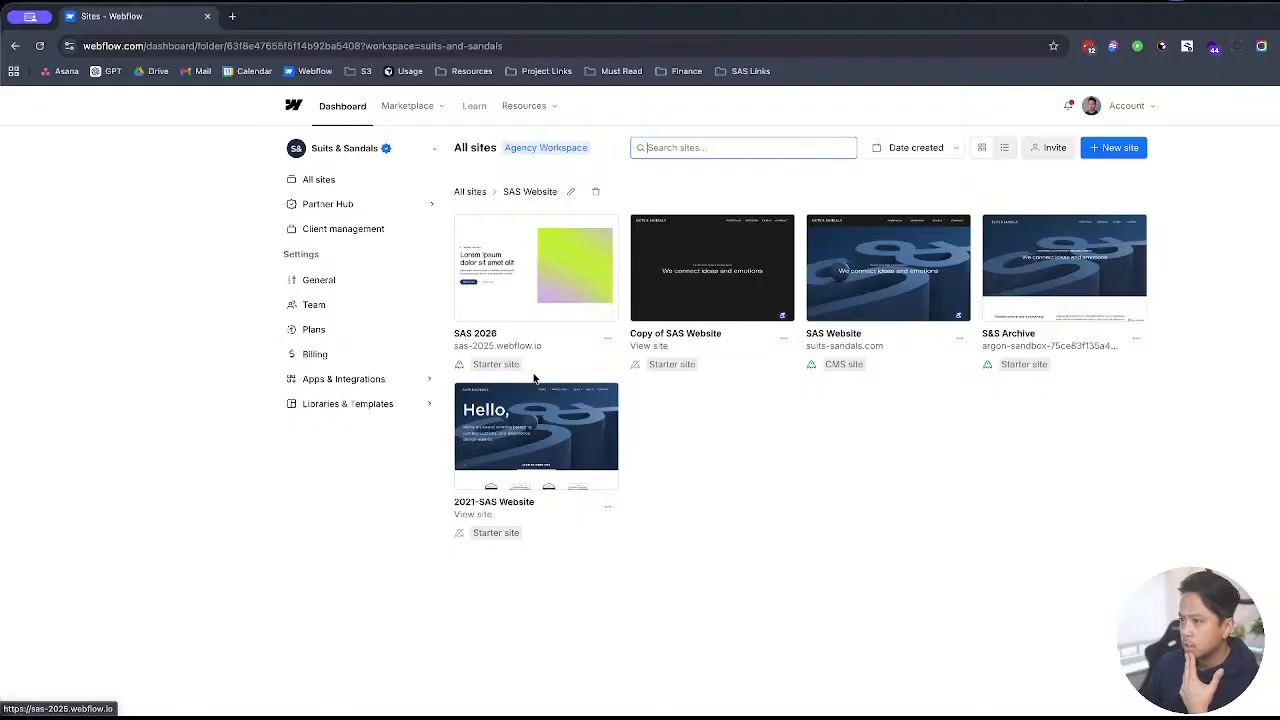
pyautogui.click(766, 486)
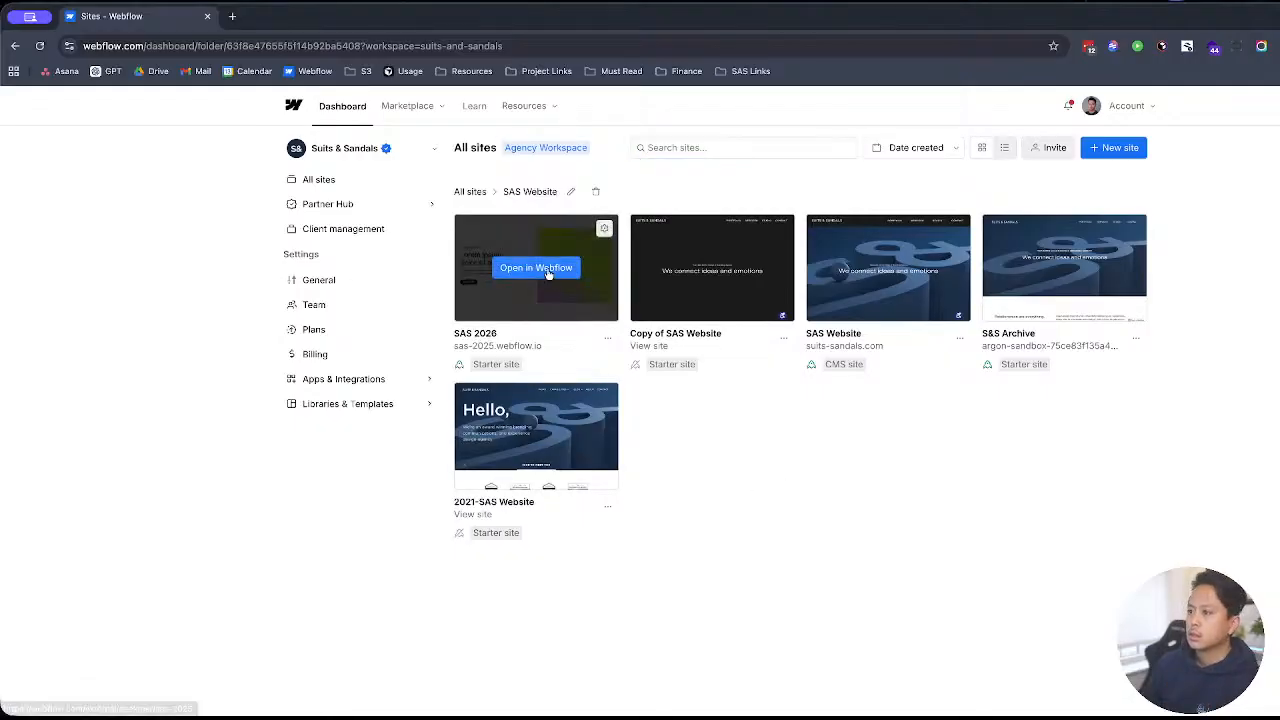
# Step: Open the Lumos Framework documentation in a new browser tab and go to its Lumos V2 cloneable, accepting all cookies
pyautogui.click(233, 17)
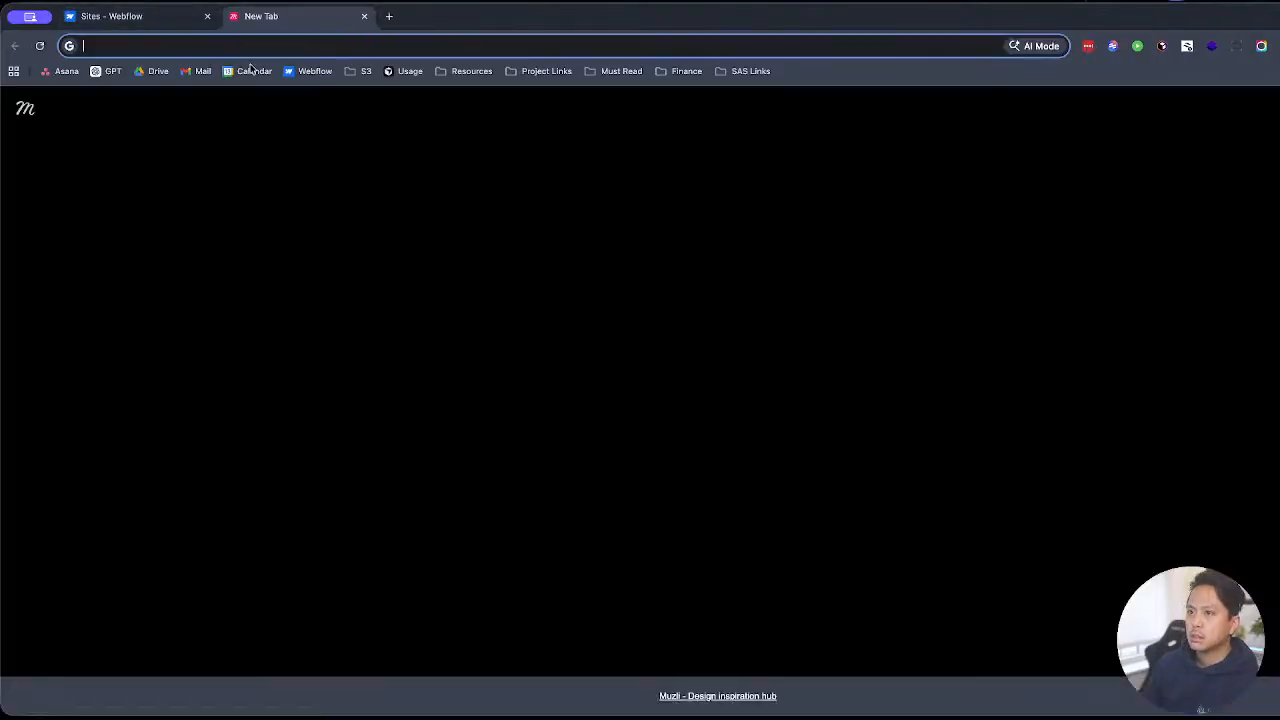
pyautogui.write('lumos')
pyautogui.click(255, 76)
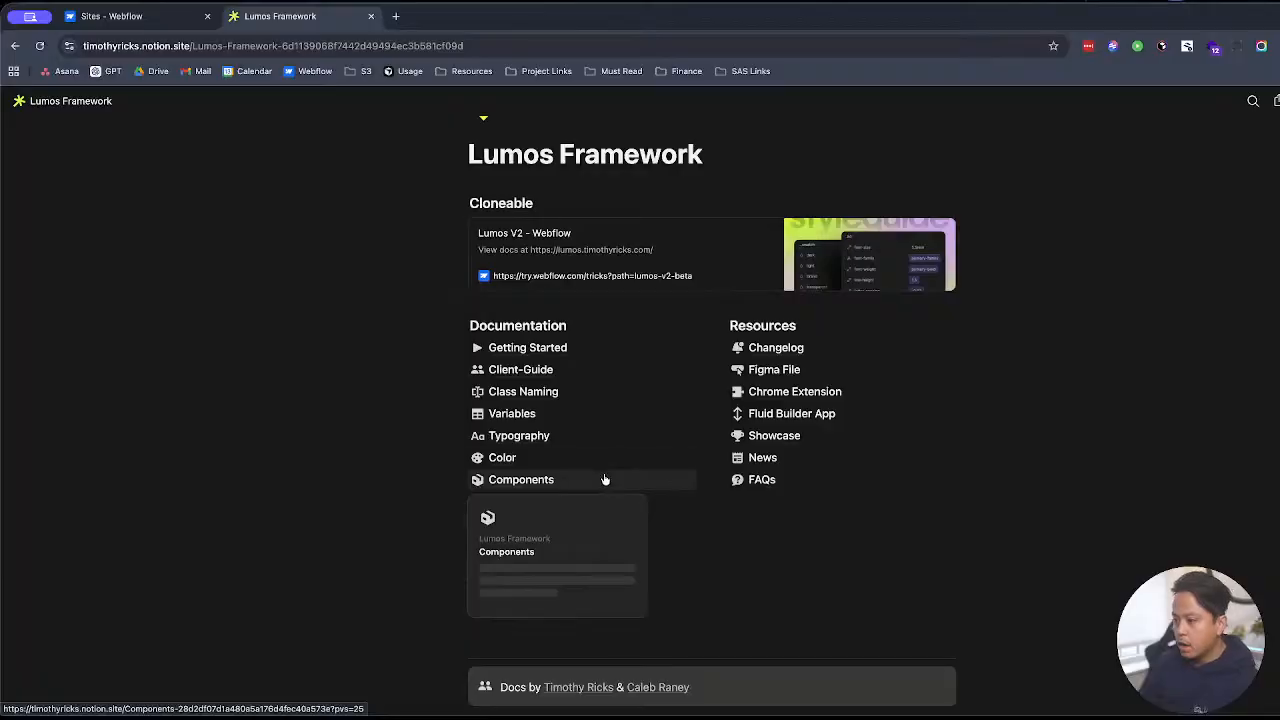
pyautogui.click(697, 237)
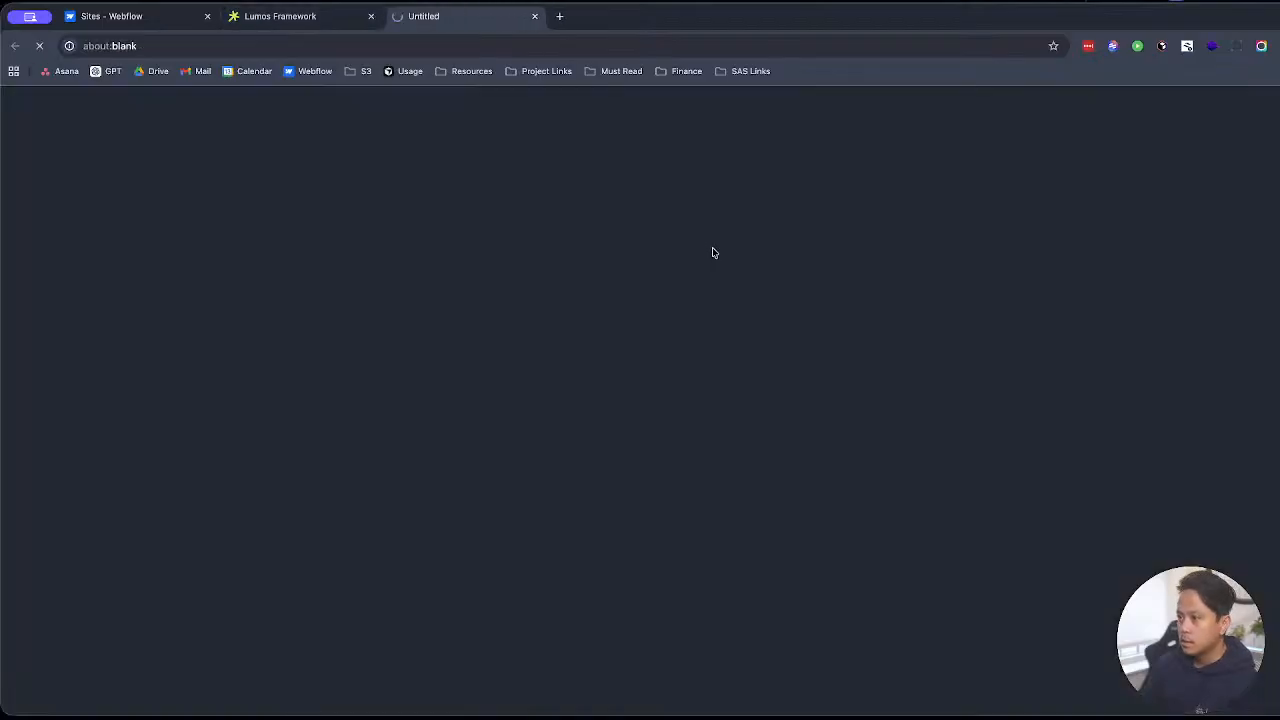
pyautogui.scroll(-1, 699, 441)
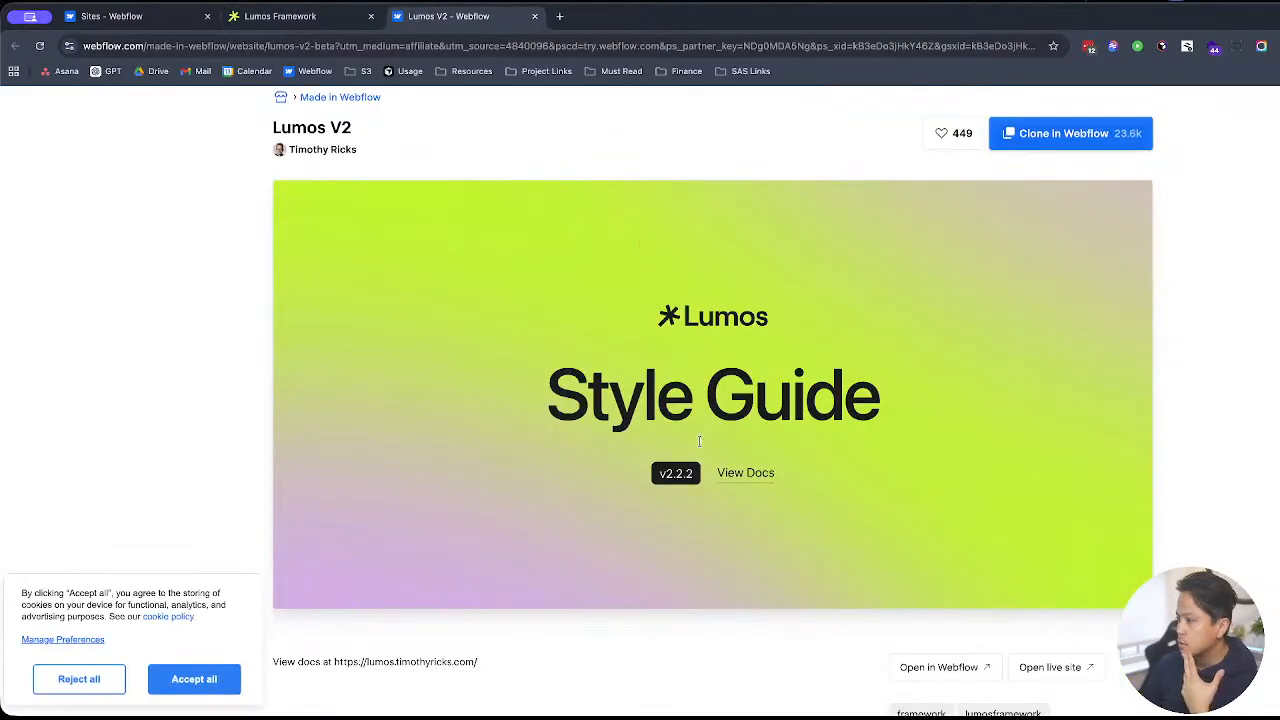
pyautogui.click(222, 688)
pyautogui.scroll(1, 222, 688)
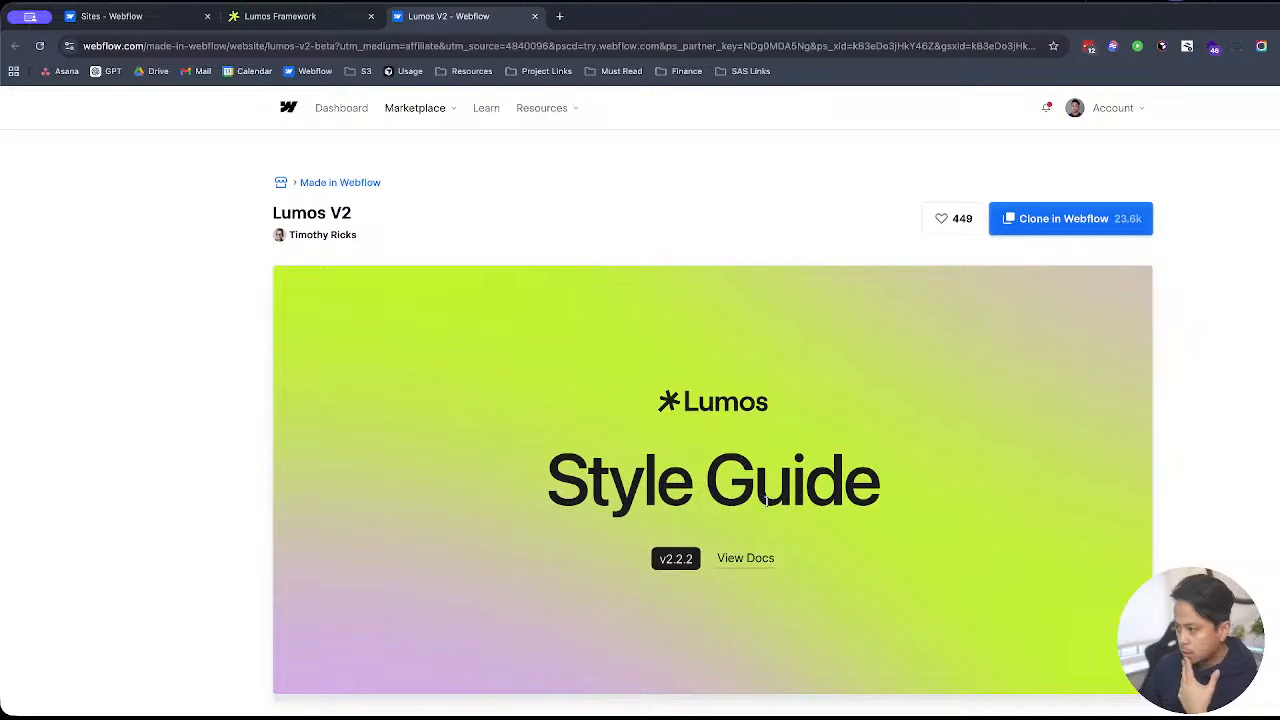
# Step: Clone Lumos V2 as a new site named Lumos 2.2.2 in the SAS Website folder
pyautogui.click(1105, 222)
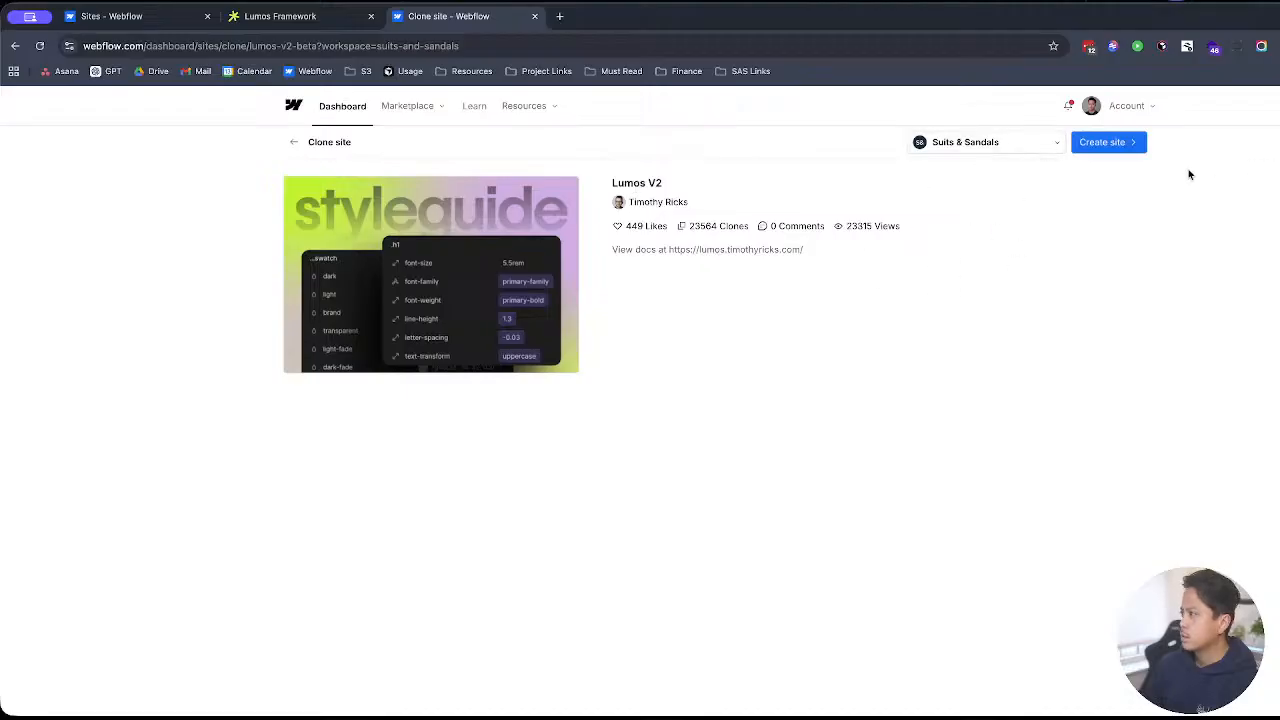
pyautogui.click(1113, 146)
pyautogui.click(620, 204)
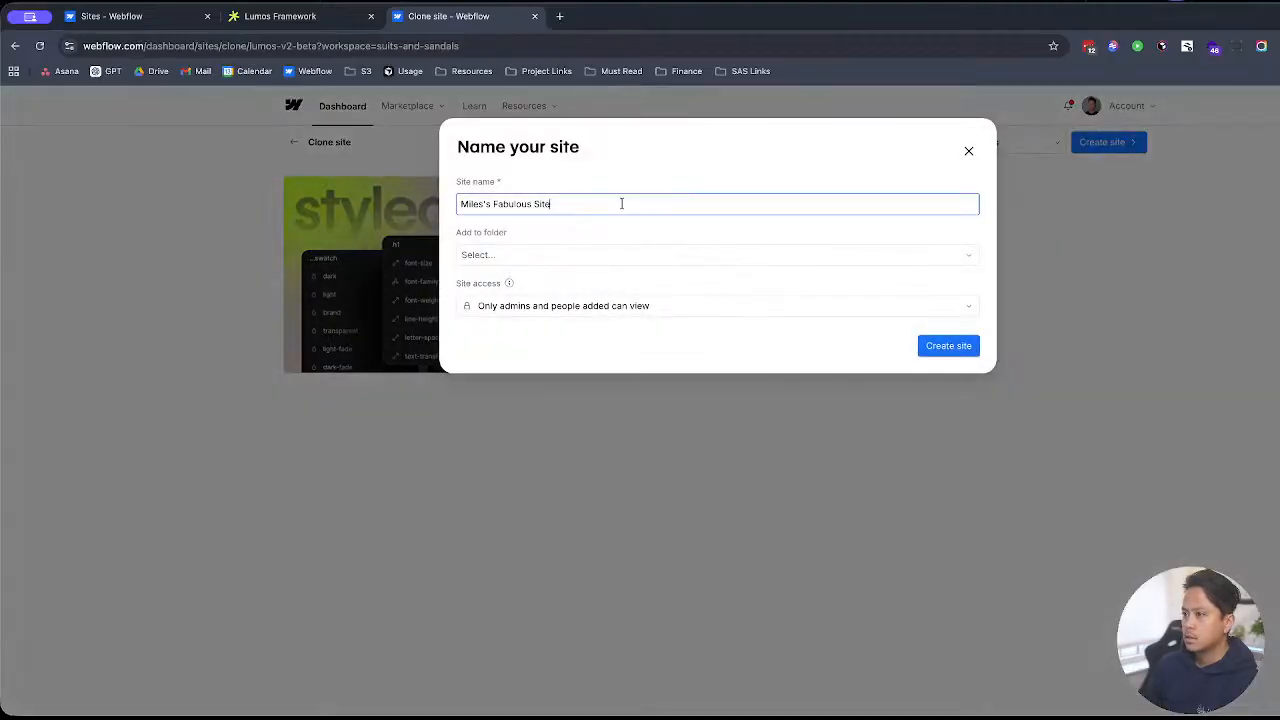
pyautogui.press('super+a')
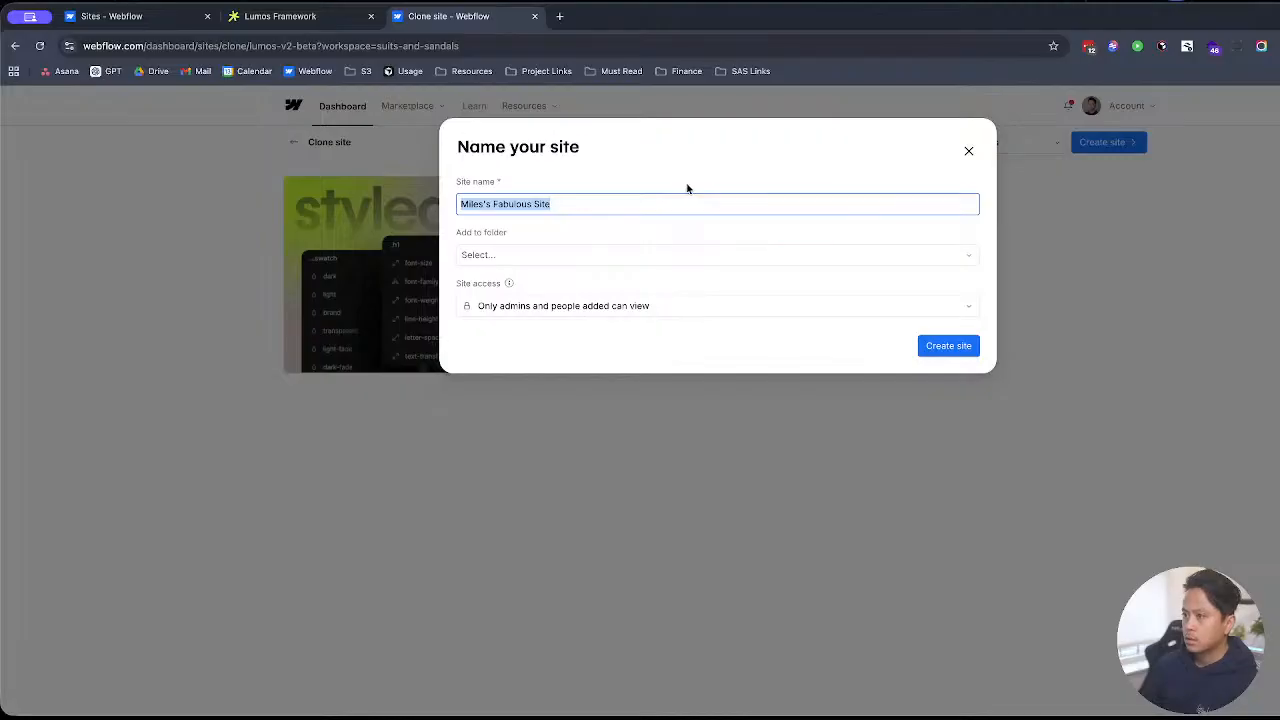
pyautogui.write('Lumos 2.2.2')
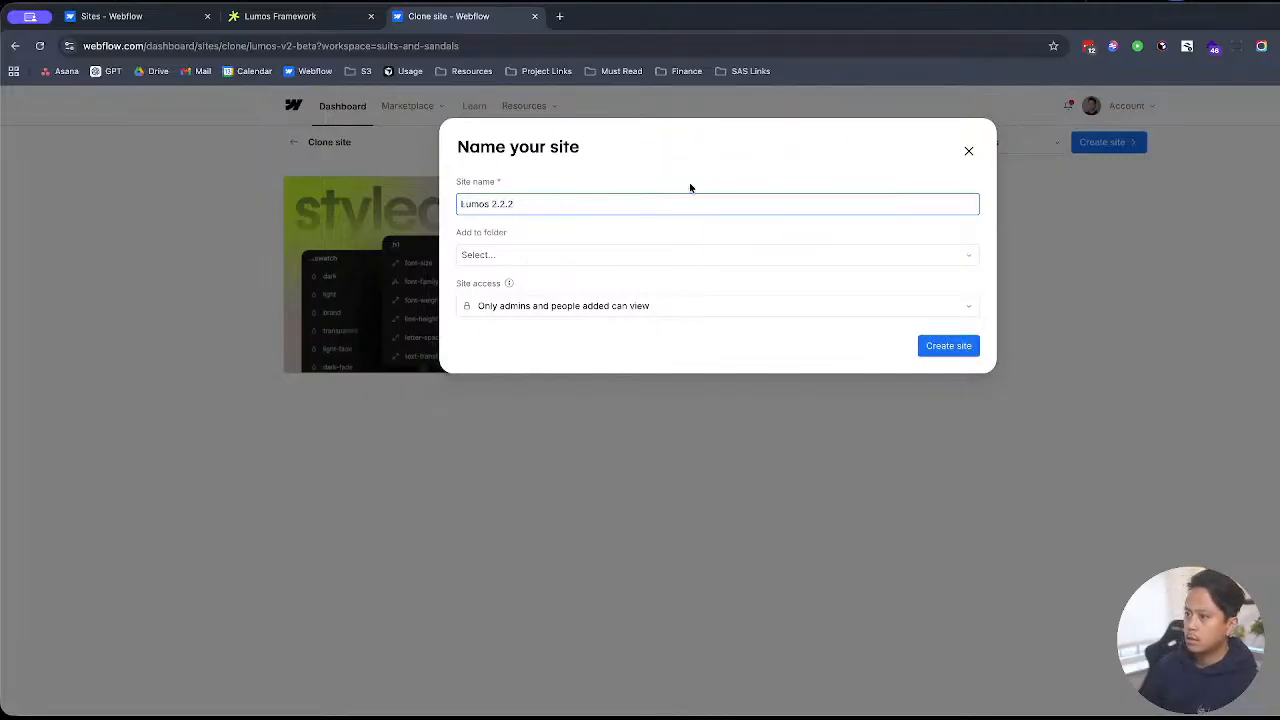
pyautogui.click(869, 258)
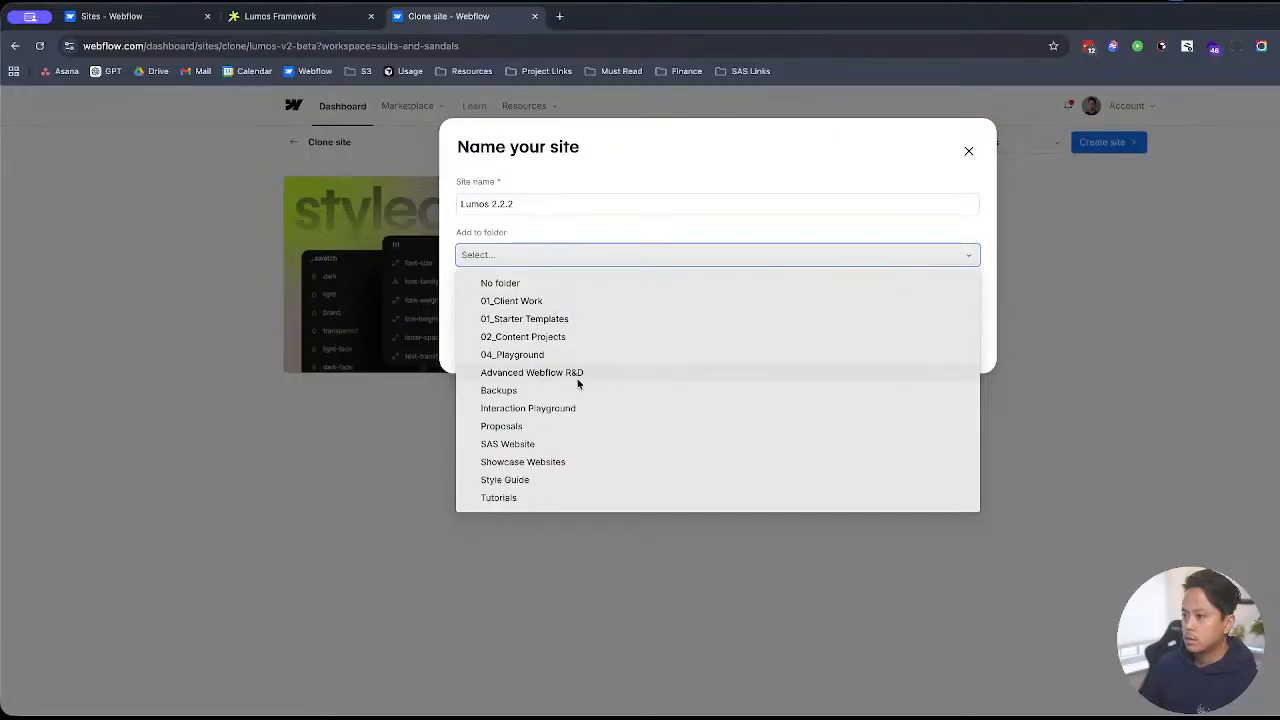
pyautogui.click(547, 444)
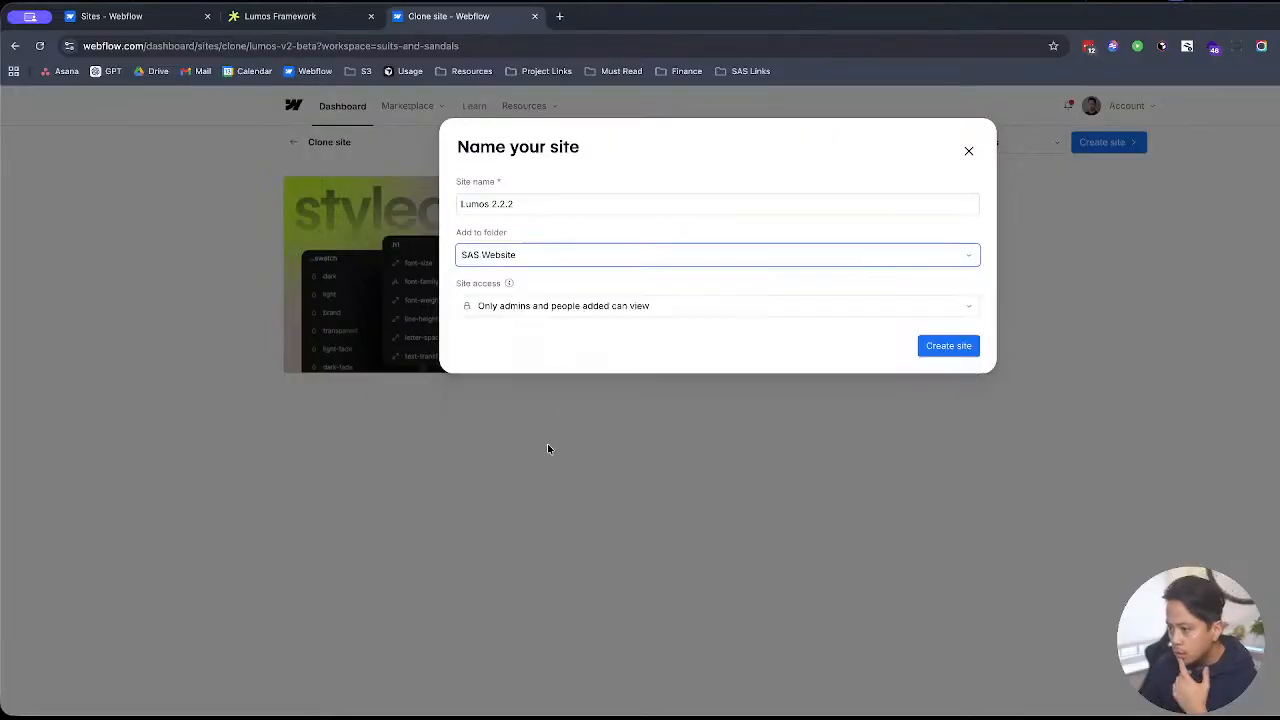
pyautogui.click(931, 350)
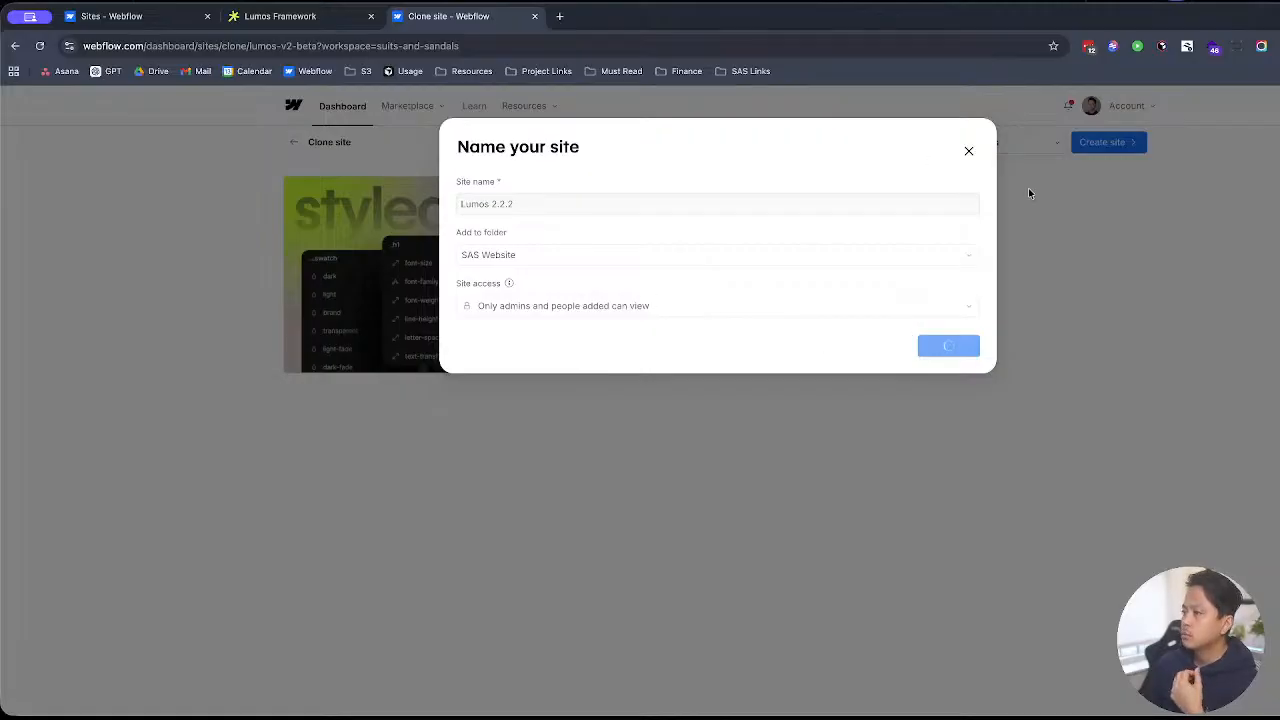
pyautogui.click(357, 27)
pyautogui.click(447, 25)
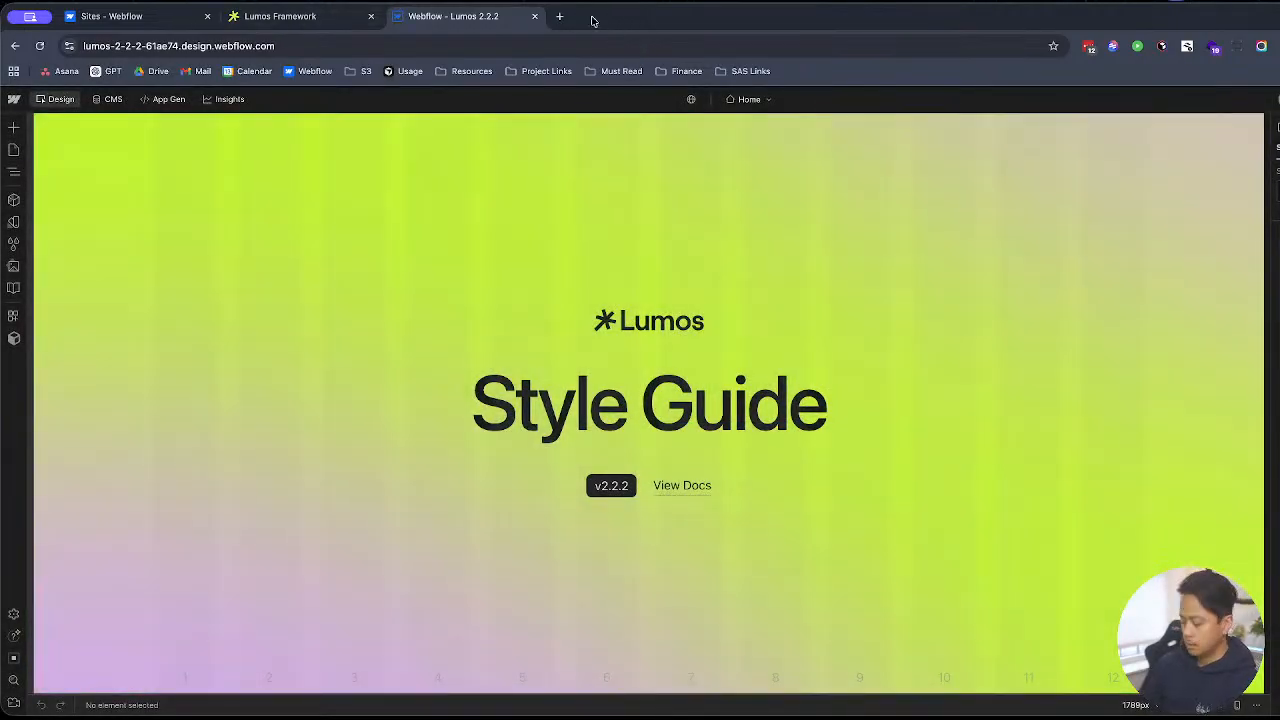
pyautogui.hotkey('ctrl', 'n')
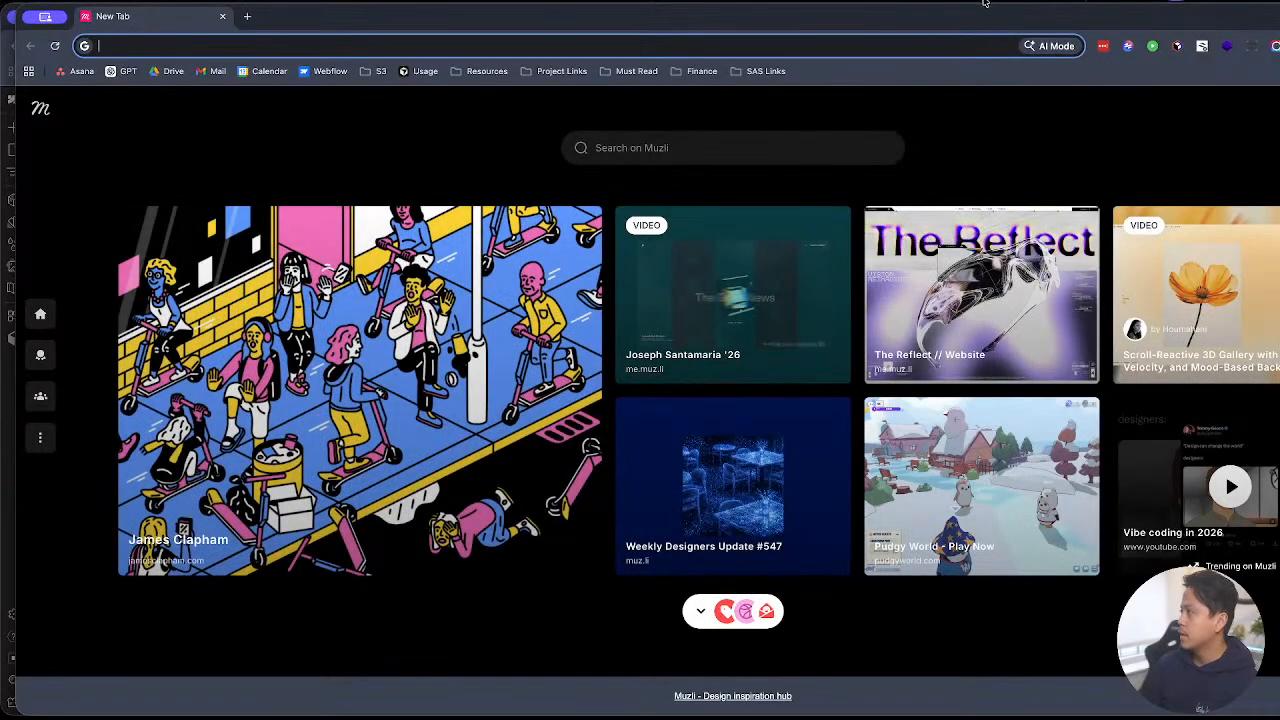
pyautogui.hotkey('ctrl', 'w')
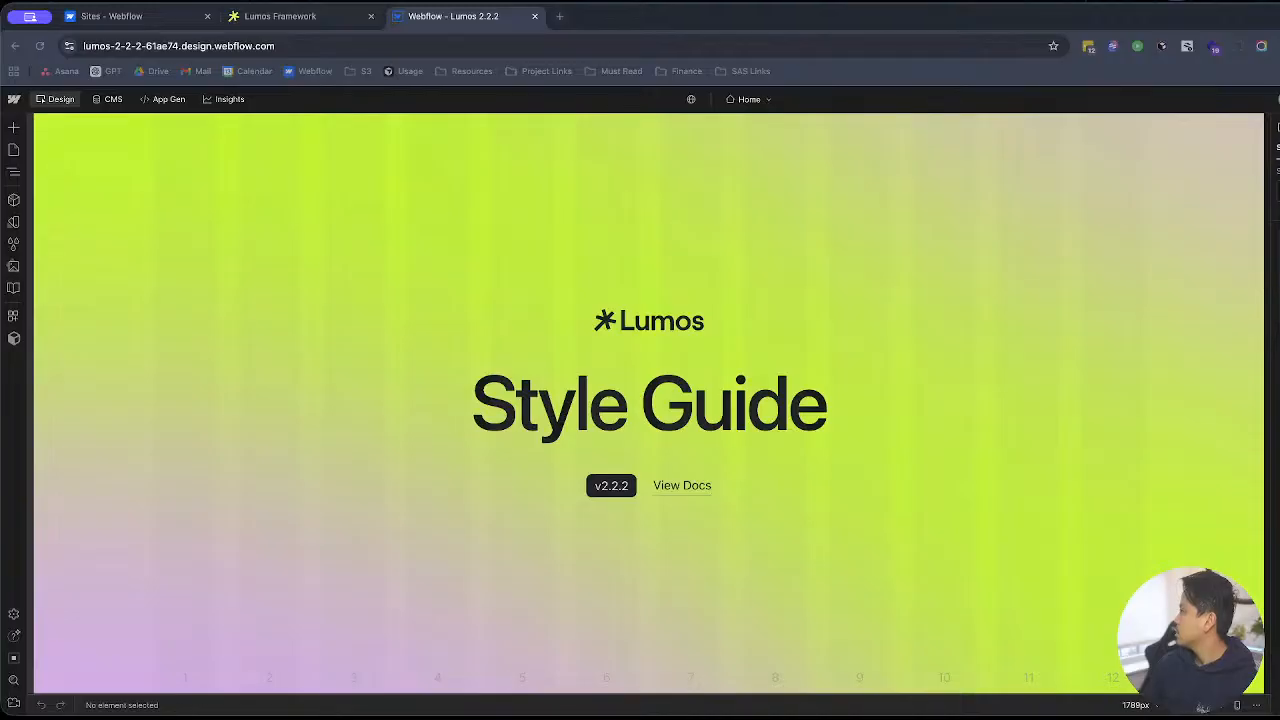
pyautogui.hotkey('ctrl', 'Up')
pyautogui.hotkey('ctrl', 'Up')
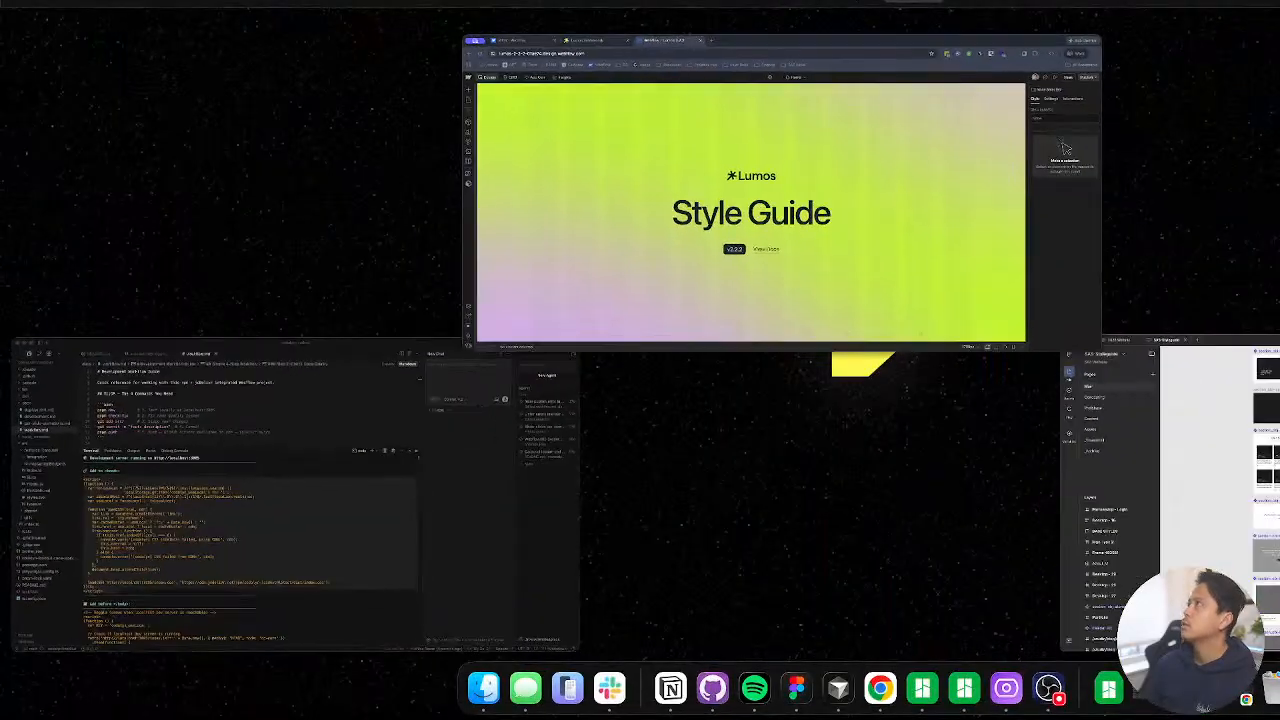
pyautogui.hotkey('ctrl', 'Up')
pyautogui.hotkey('ctrl', 'Up')
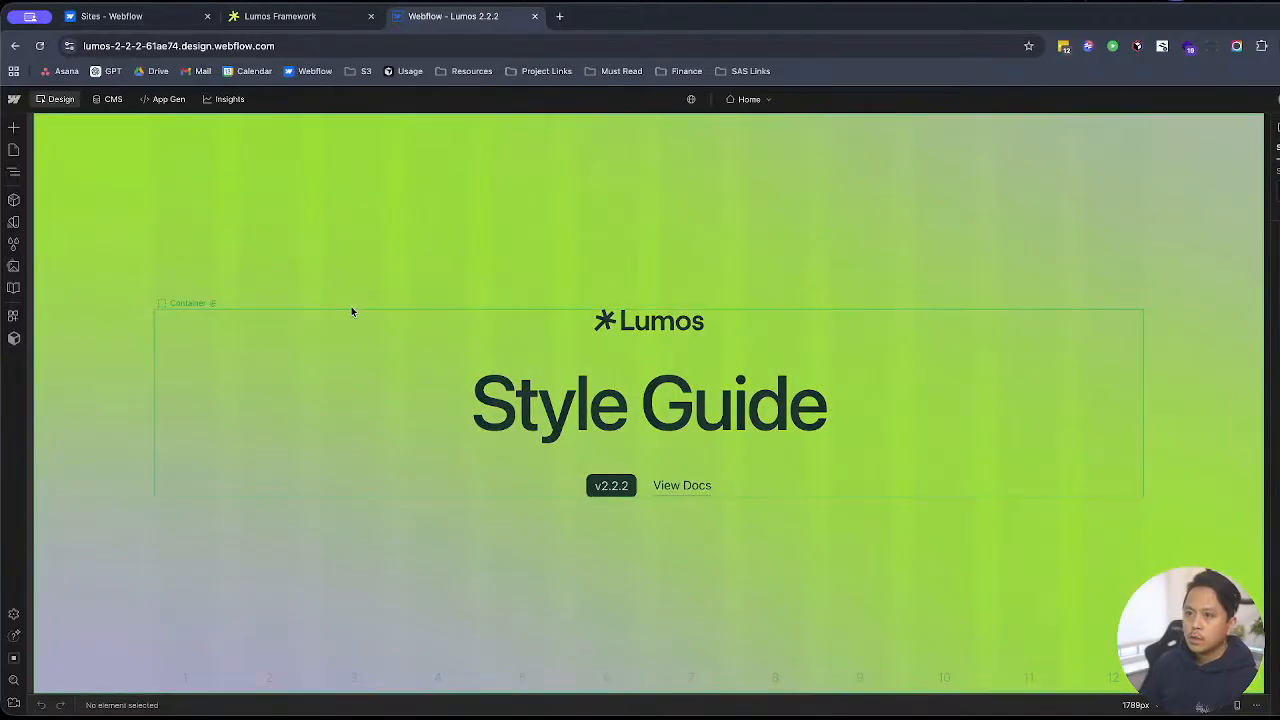
# Step: Return to the dashboard, go into the SAS Website folder and open the SAS 2026 site in the Designer
pyautogui.click(352, 310)
pyautogui.click(15, 100)
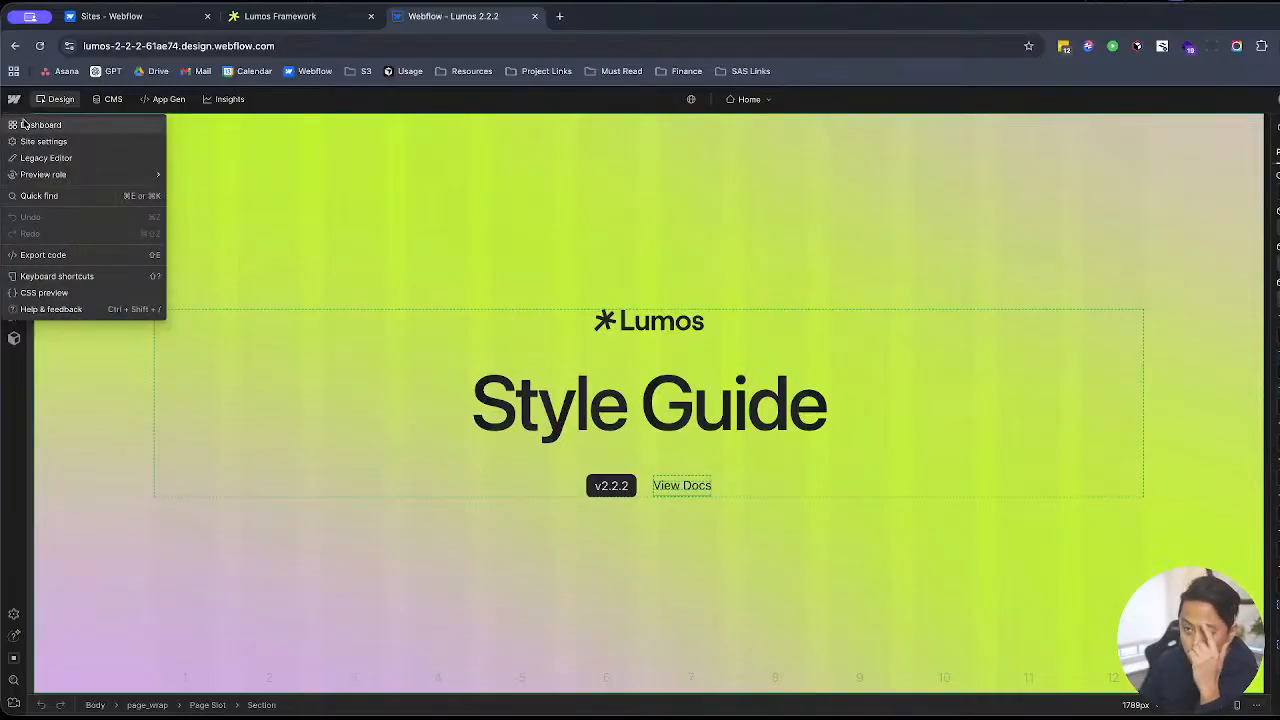
pyautogui.click(40, 125)
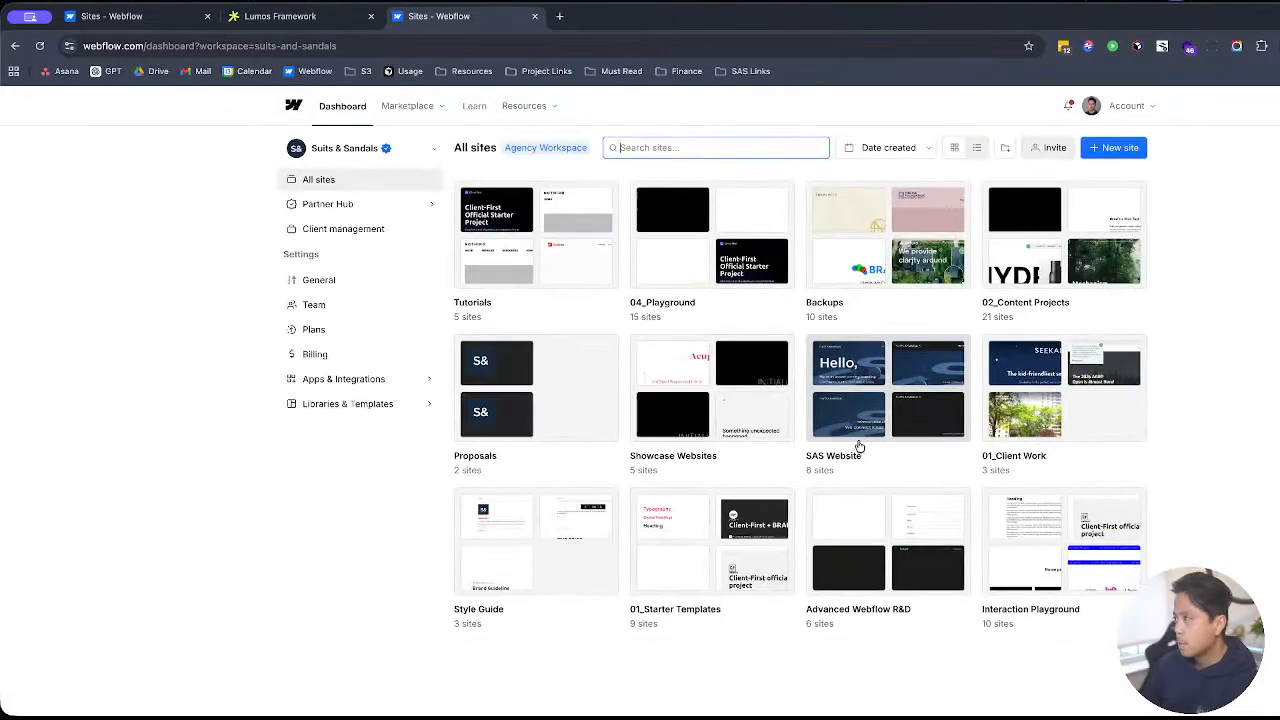
pyautogui.click(899, 360)
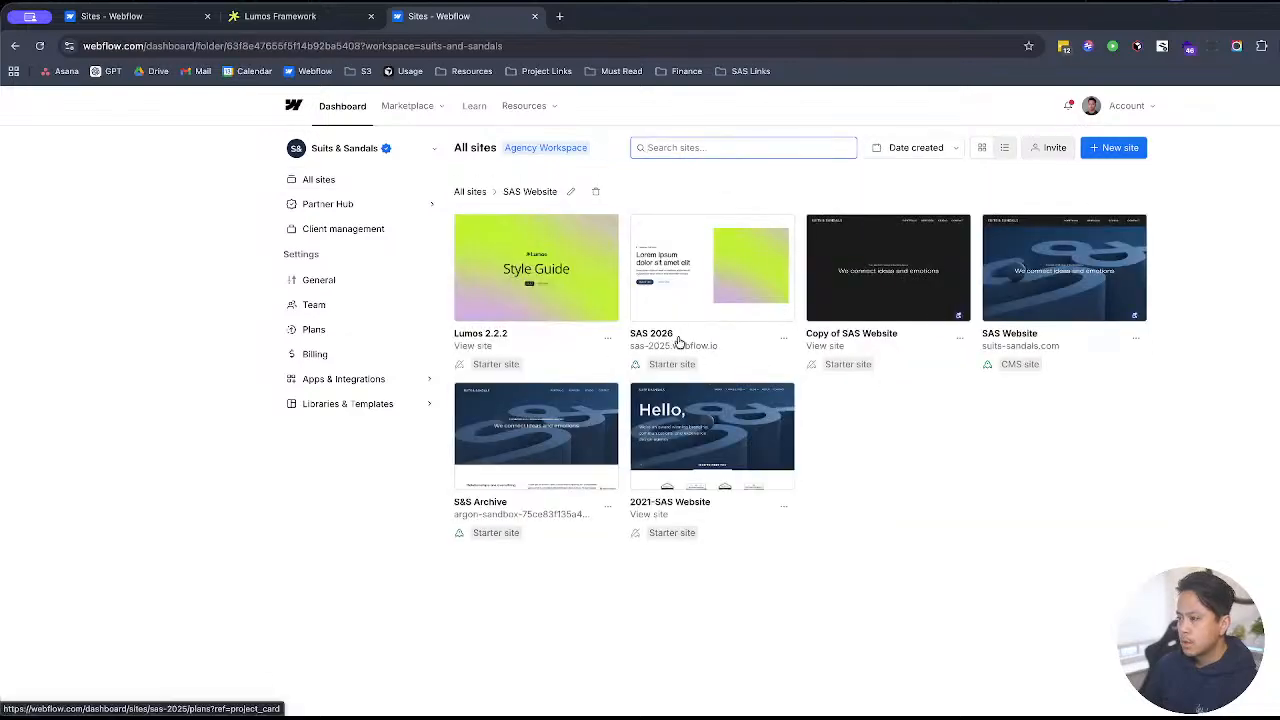
pyautogui.click(705, 270)
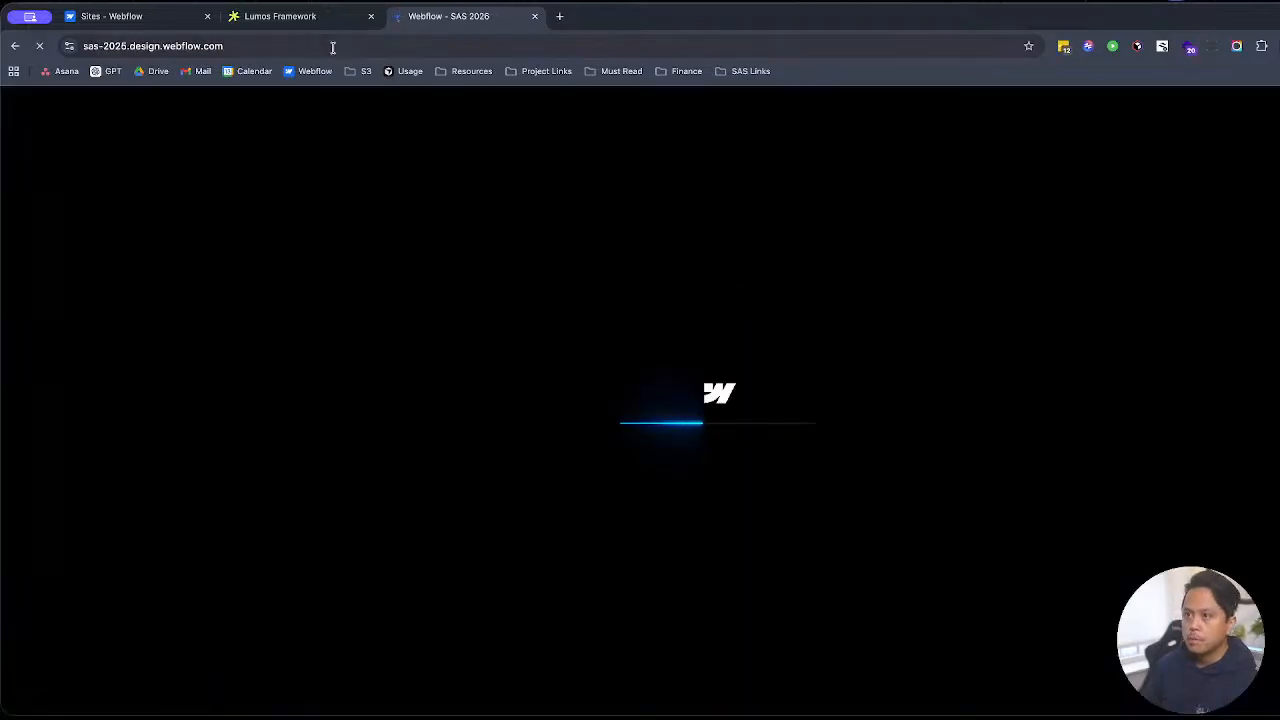
pyautogui.click(320, 18)
pyautogui.click(455, 18)
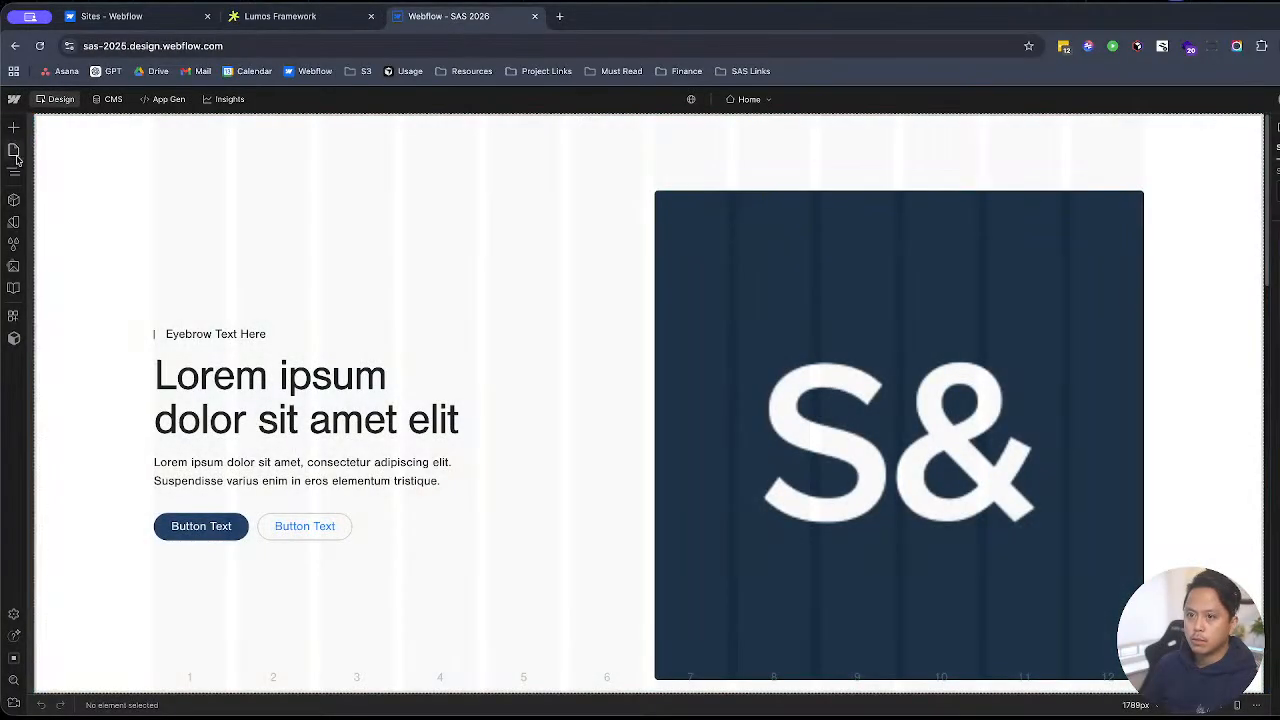
# Step: Examine the SAS 2026 general site settings down to the site activity, and return to the Designer
pyautogui.press('p')
pyautogui.click(14, 99)
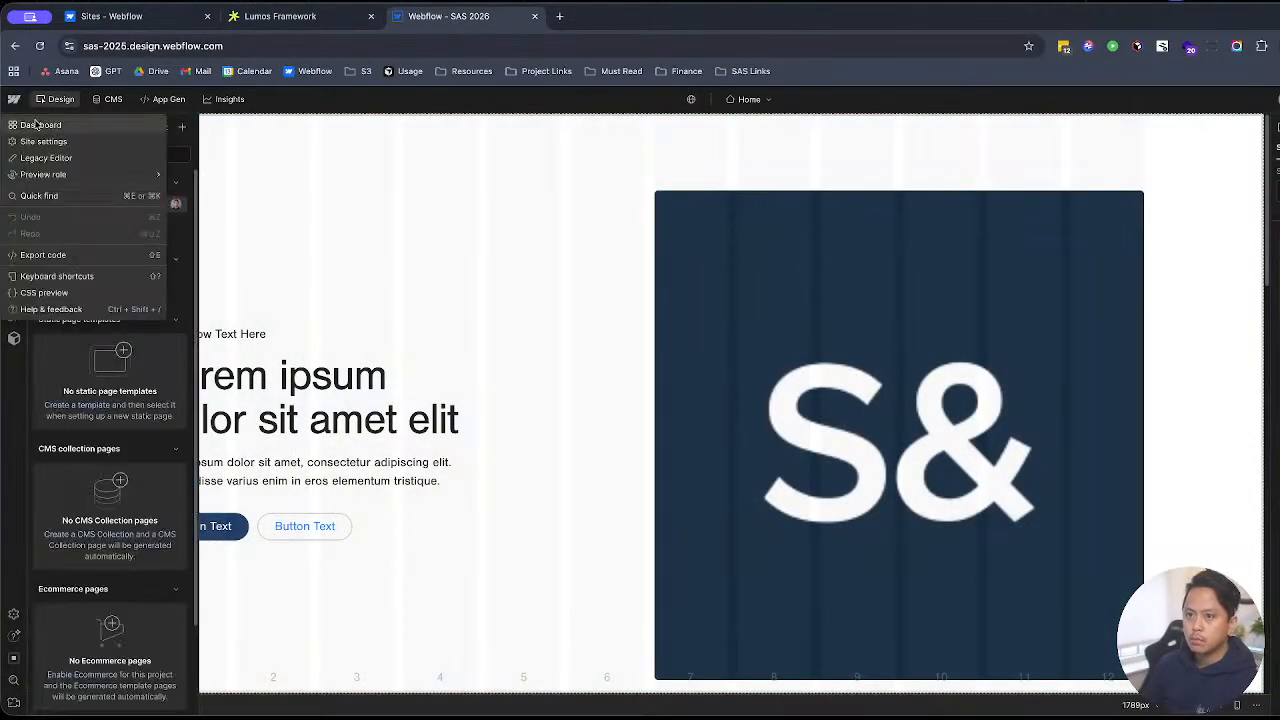
pyautogui.click(43, 141)
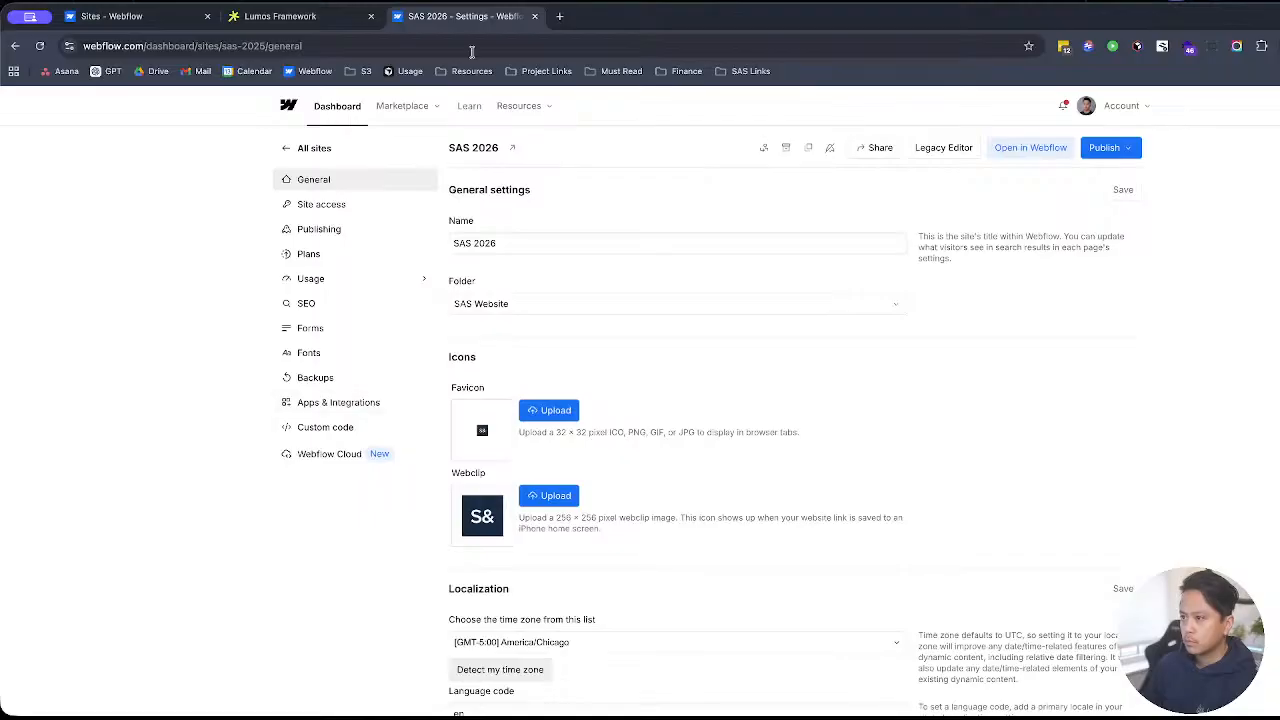
pyautogui.scroll(-15, 737, 340)
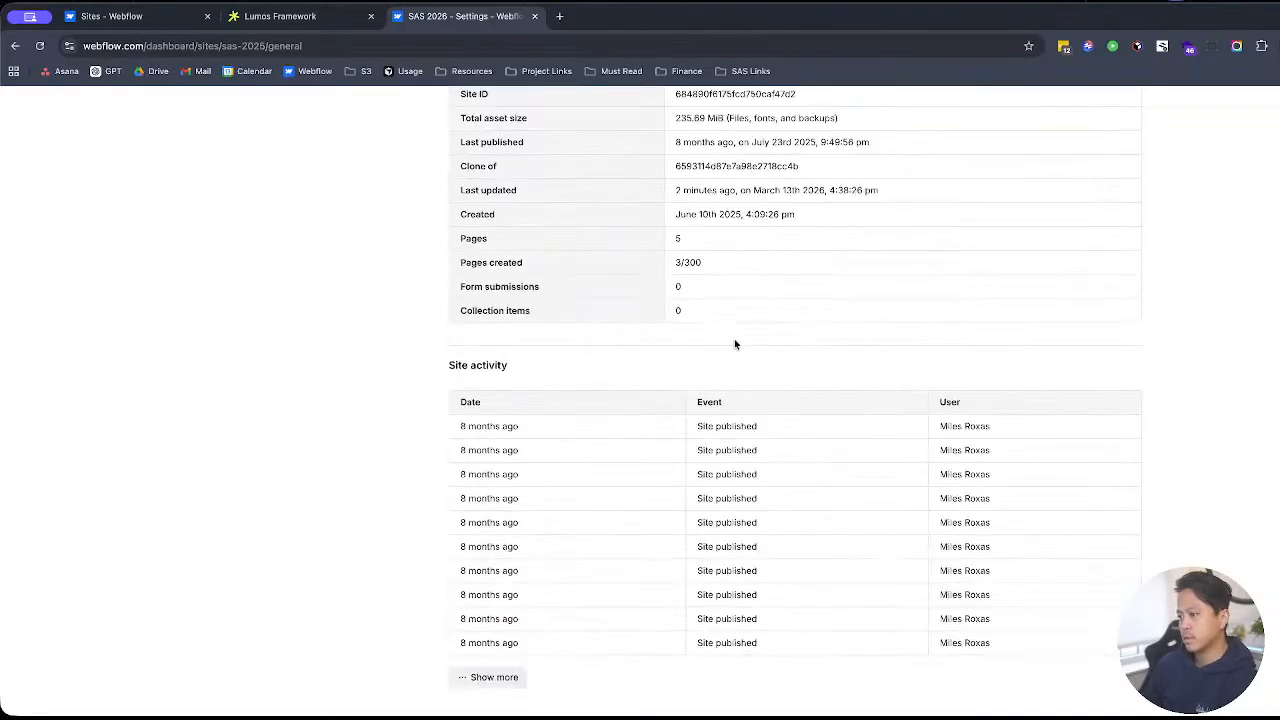
pyautogui.scroll(15, 735, 344)
pyautogui.hotkey('alt', 'Left')
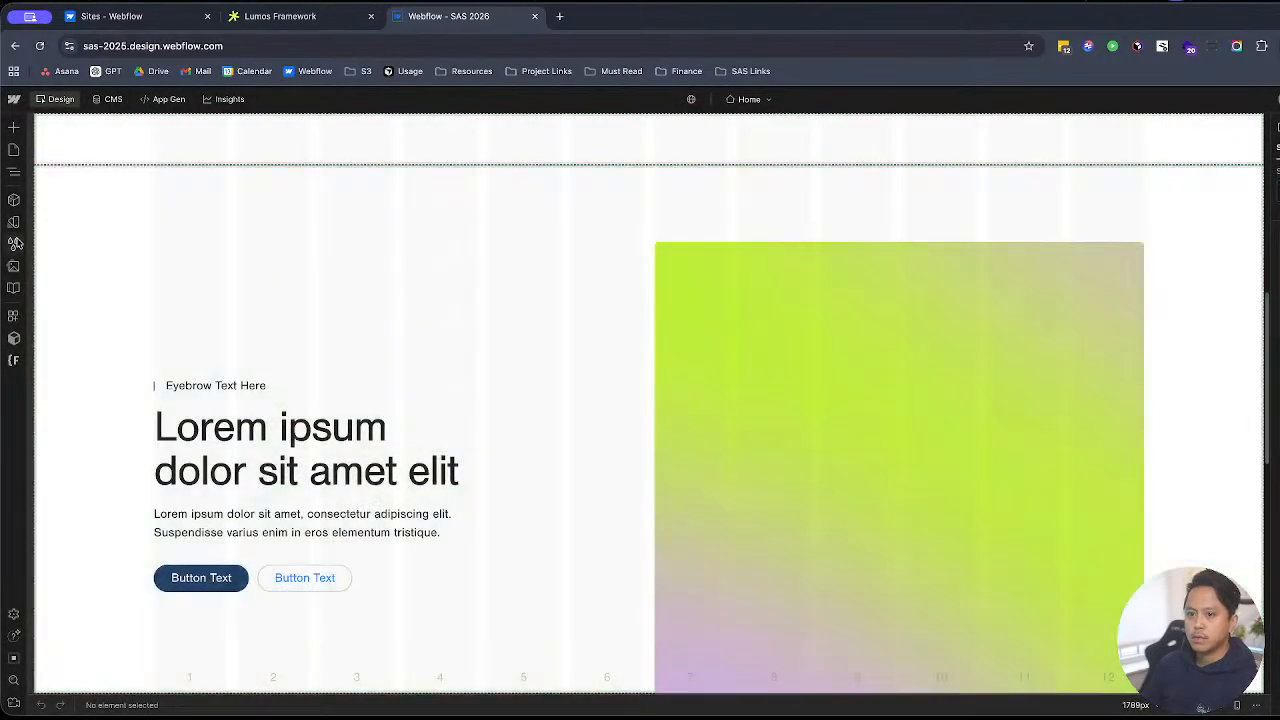
# Step: Examine the site's style selectors and the variables in its default collection
pyautogui.click(15, 244)
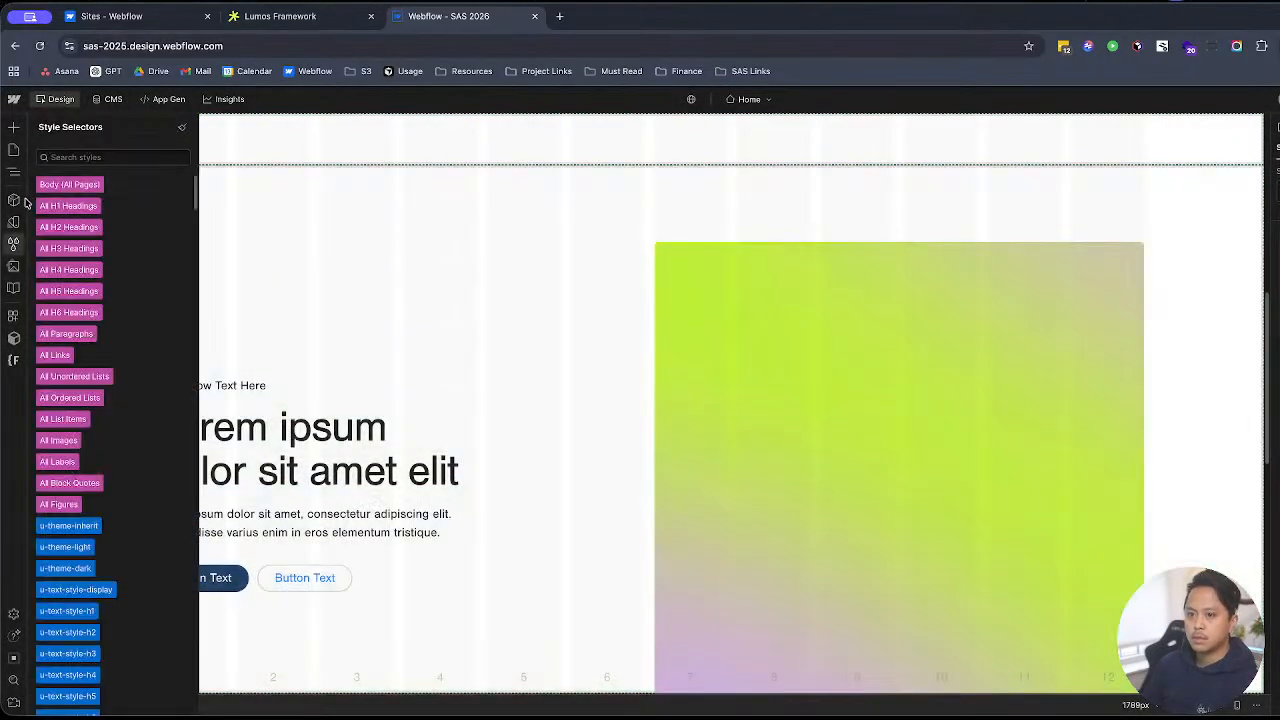
pyautogui.click(13, 222)
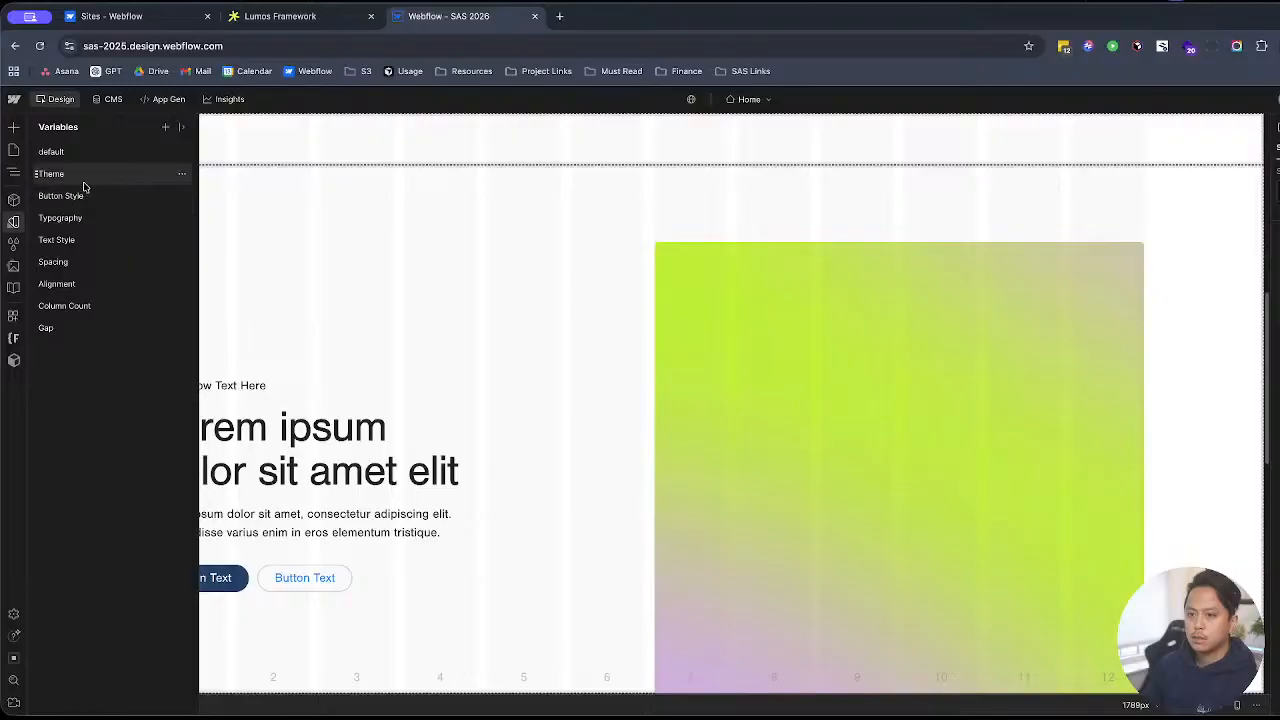
pyautogui.click(84, 182)
pyautogui.click(70, 152)
pyautogui.scroll(-3, 445, 375)
pyautogui.scroll(3, 435, 345)
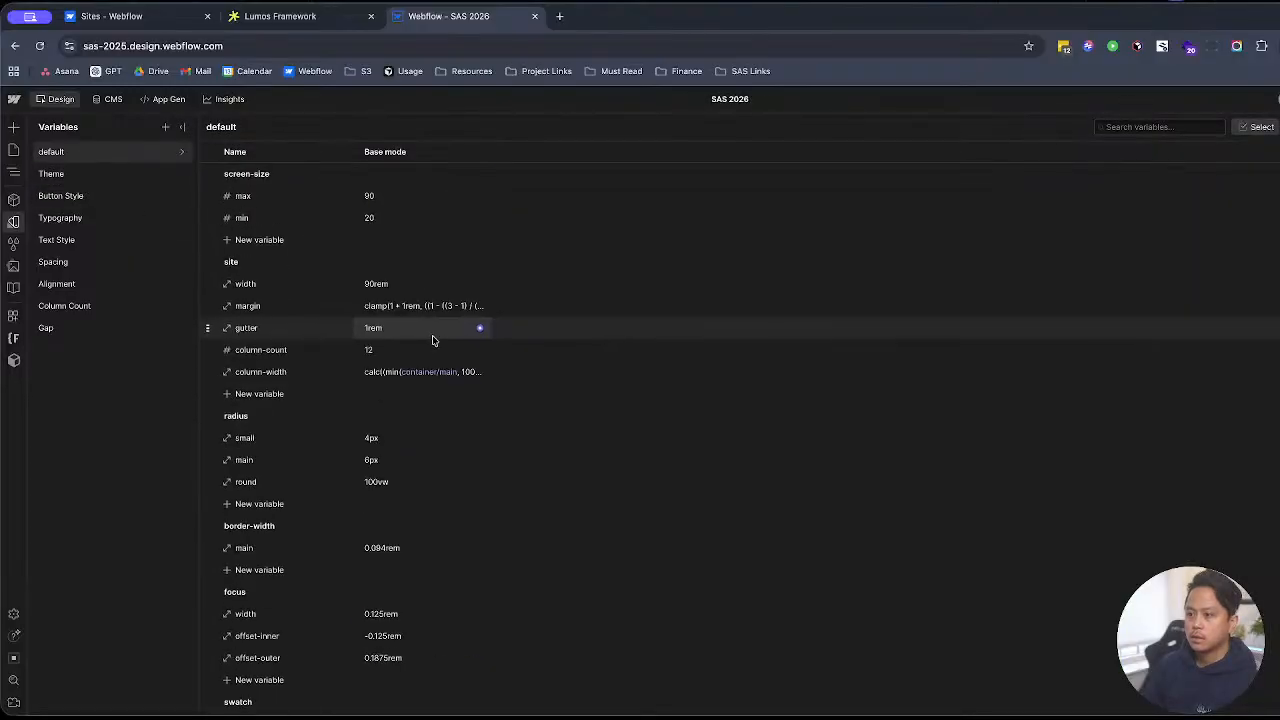
pyautogui.scroll(-4, 432, 340)
pyautogui.scroll(4, 430, 344)
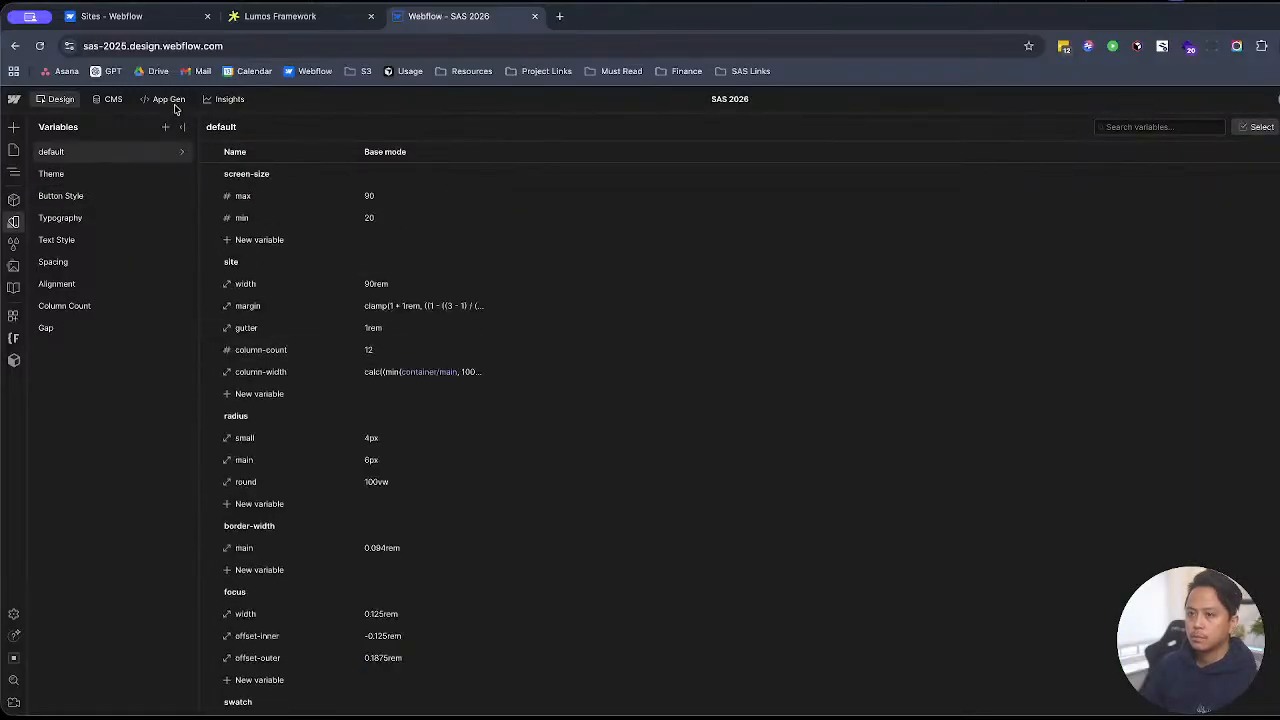
# Step: Open the Untitled page and inspect its element structure in the Navigator
pyautogui.click(13, 150)
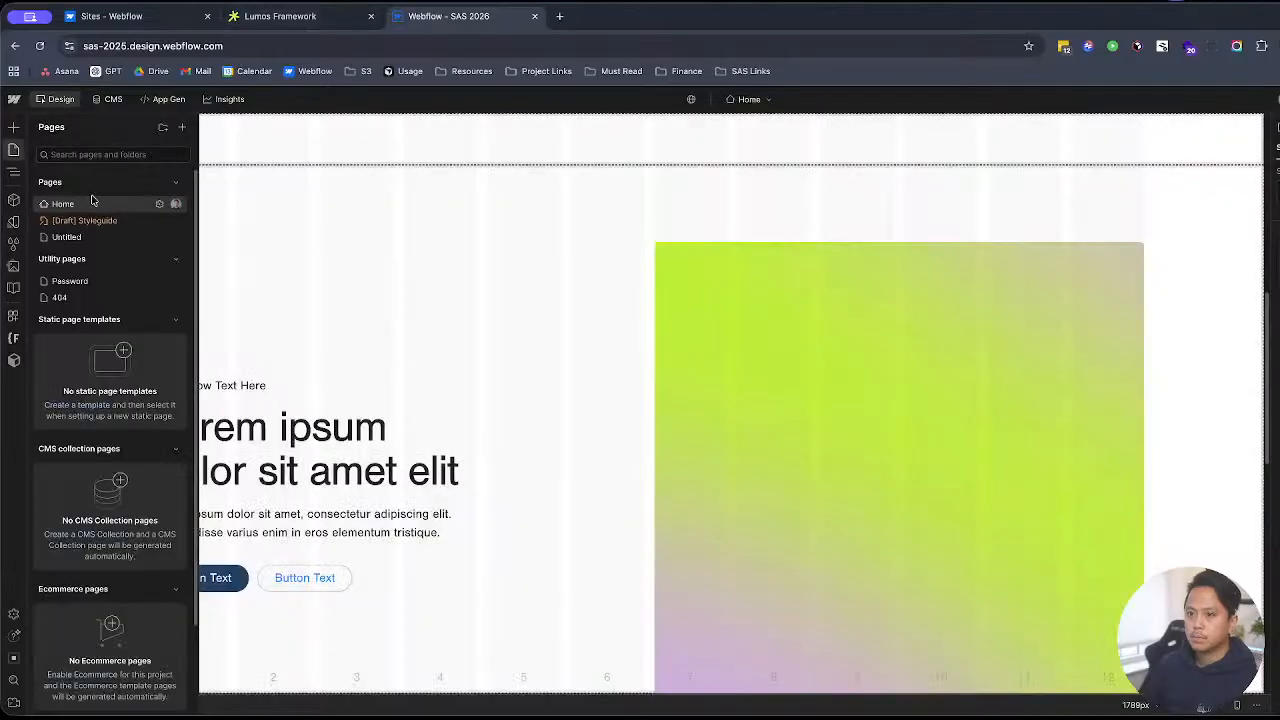
pyautogui.click(91, 236)
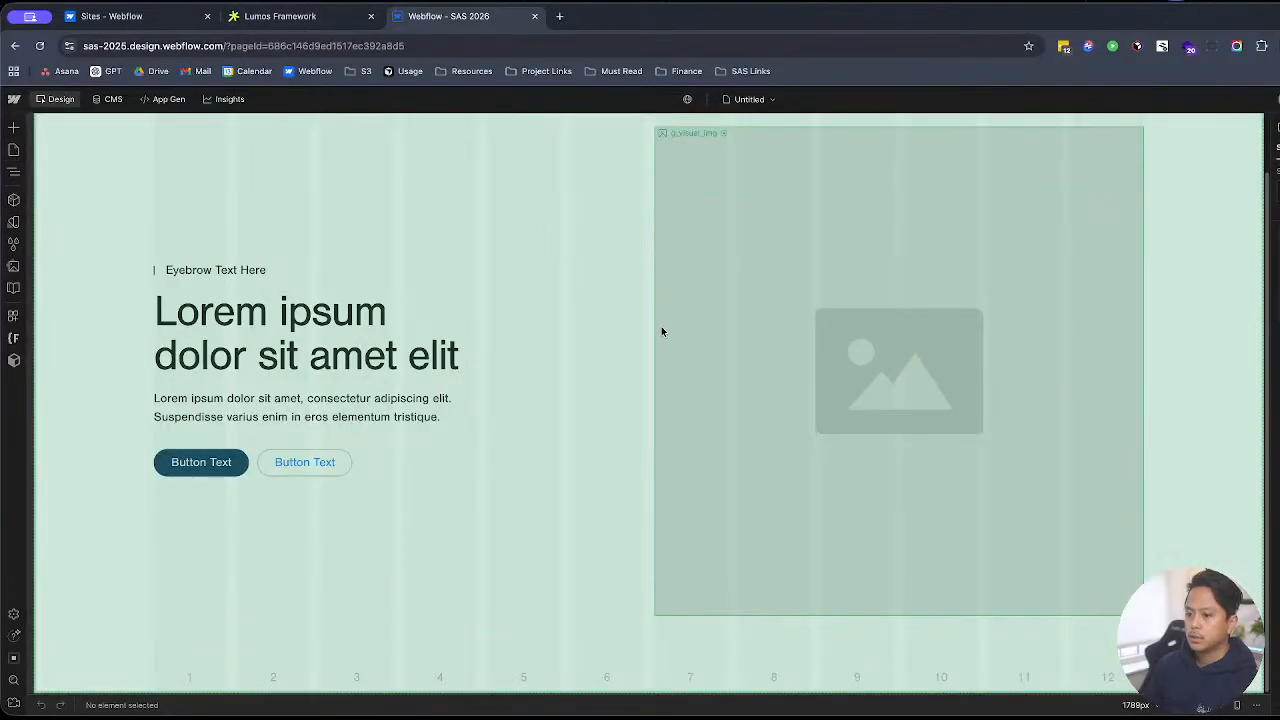
pyautogui.press('z')
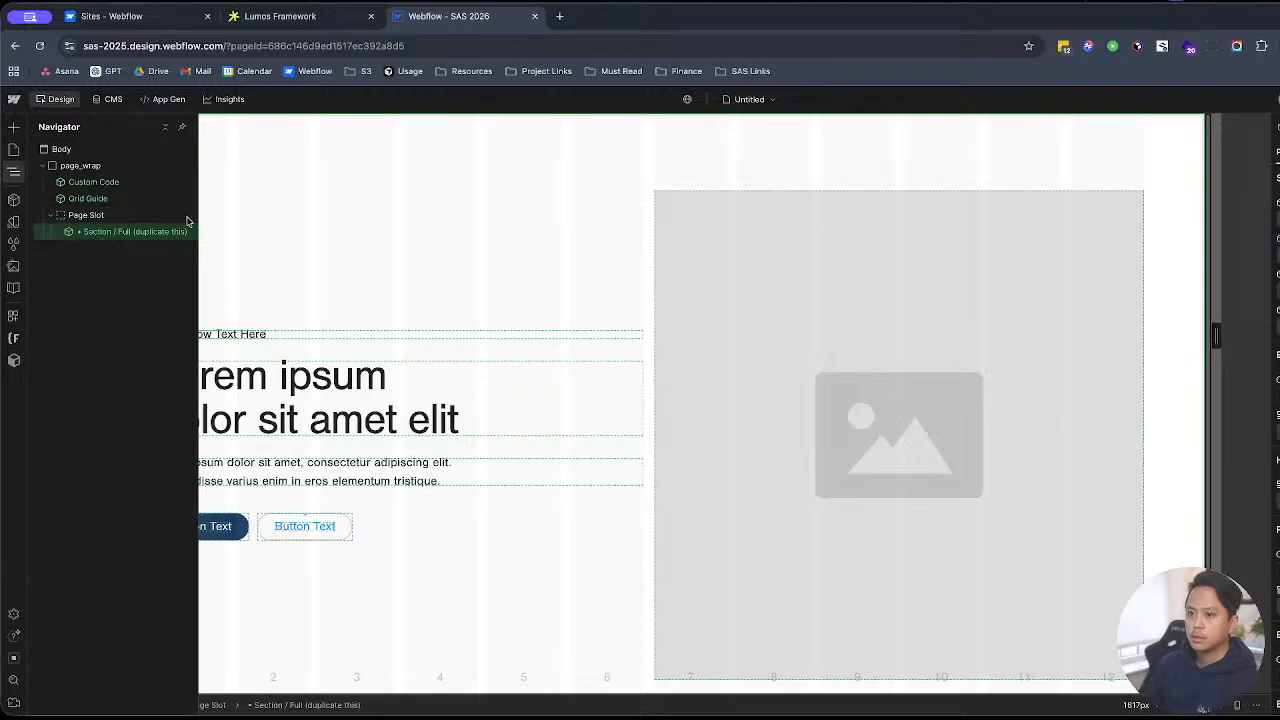
pyautogui.click(330, 16)
pyautogui.click(433, 20)
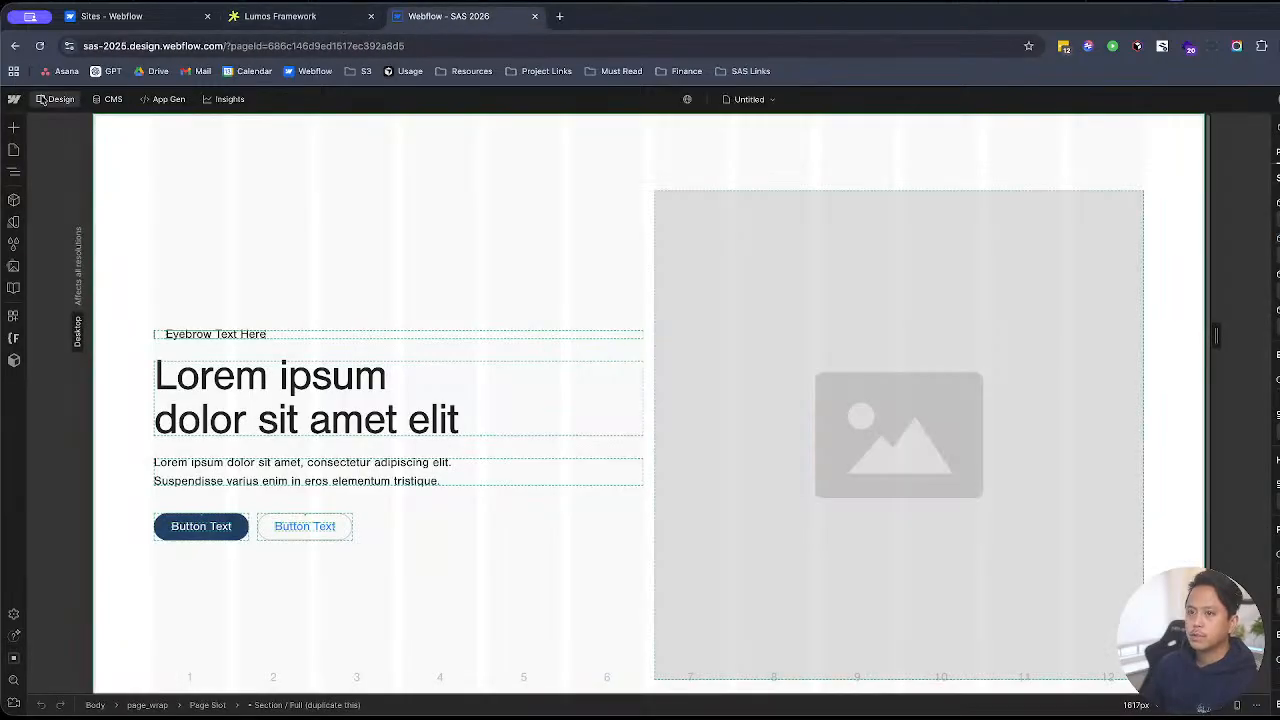
# Step: Leave the Designer for the dashboard and open the SAS Website folder
pyautogui.click(14, 99)
pyautogui.click(45, 125)
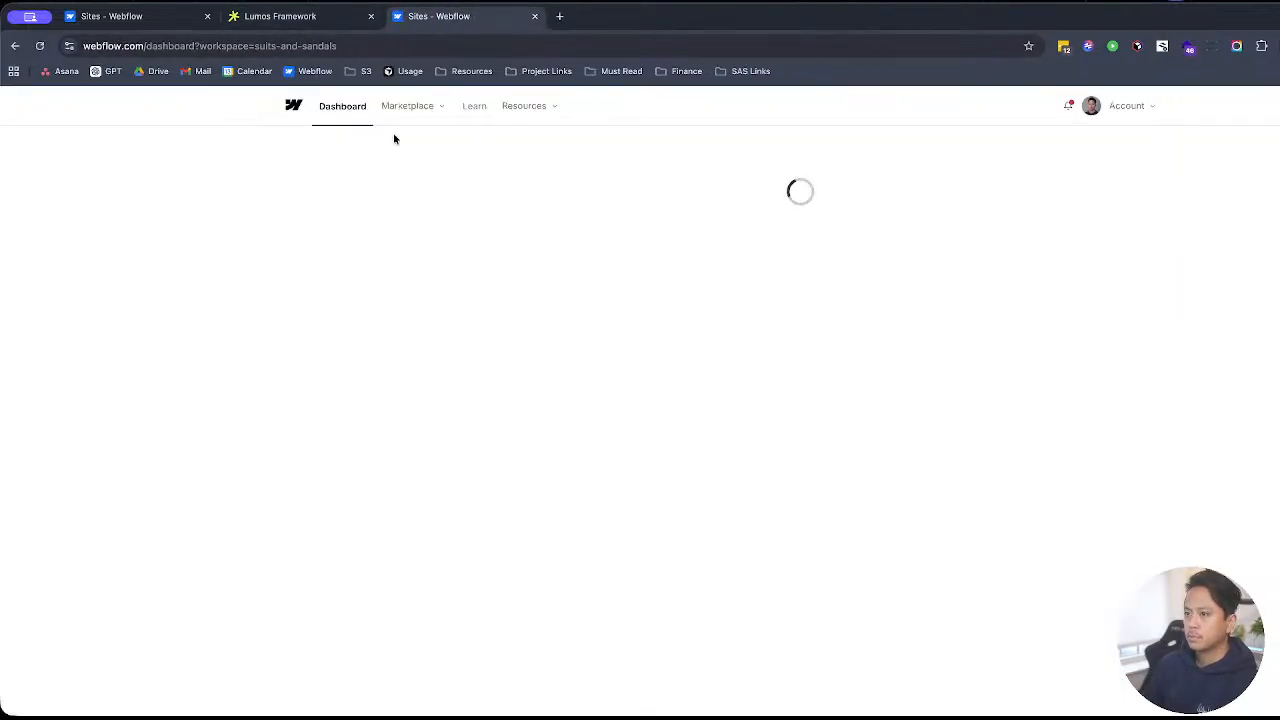
pyautogui.click(896, 384)
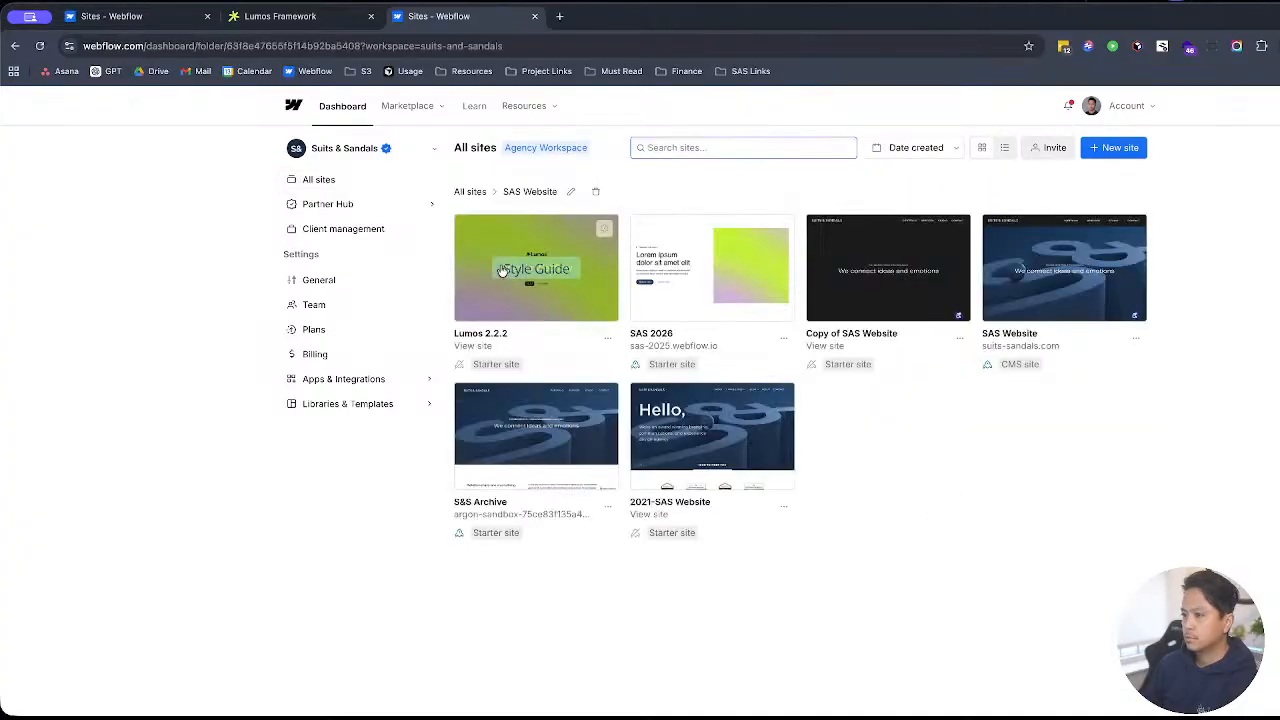
# Step: Archive the old SAS 2026 site, confirming with sas-2025, then reload the site list and check the notifications
pyautogui.click(784, 338)
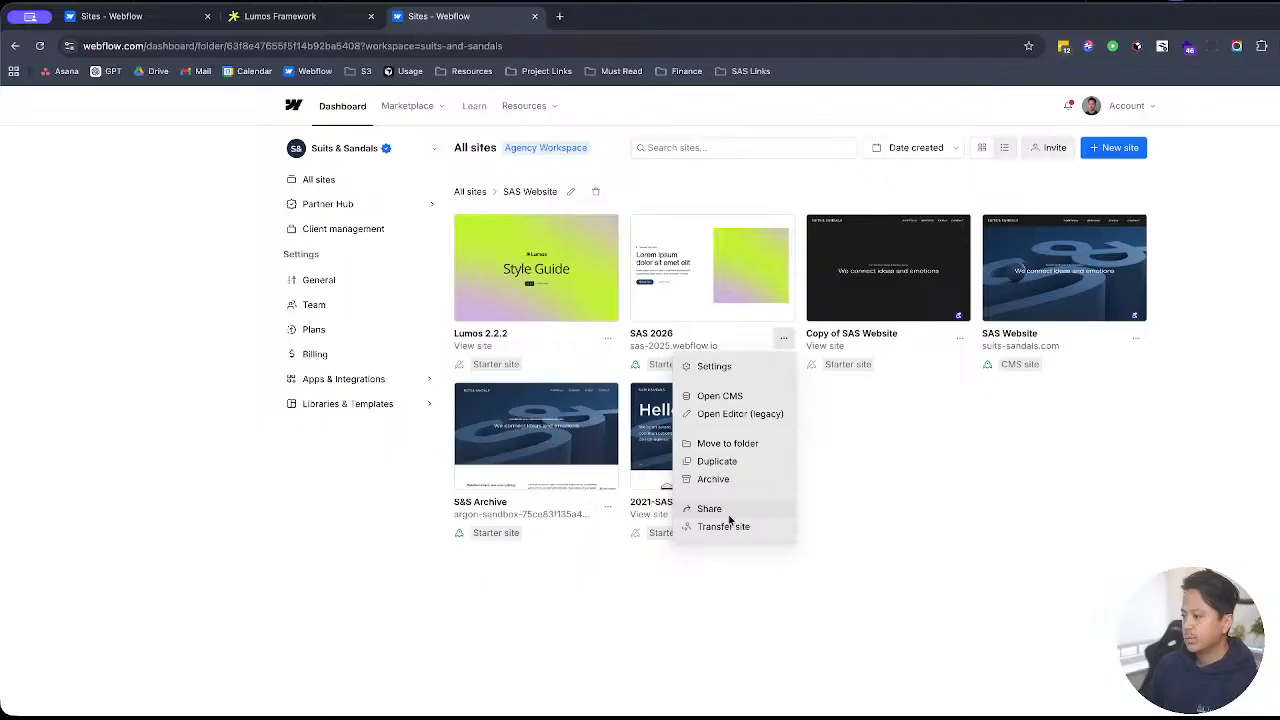
pyautogui.click(714, 479)
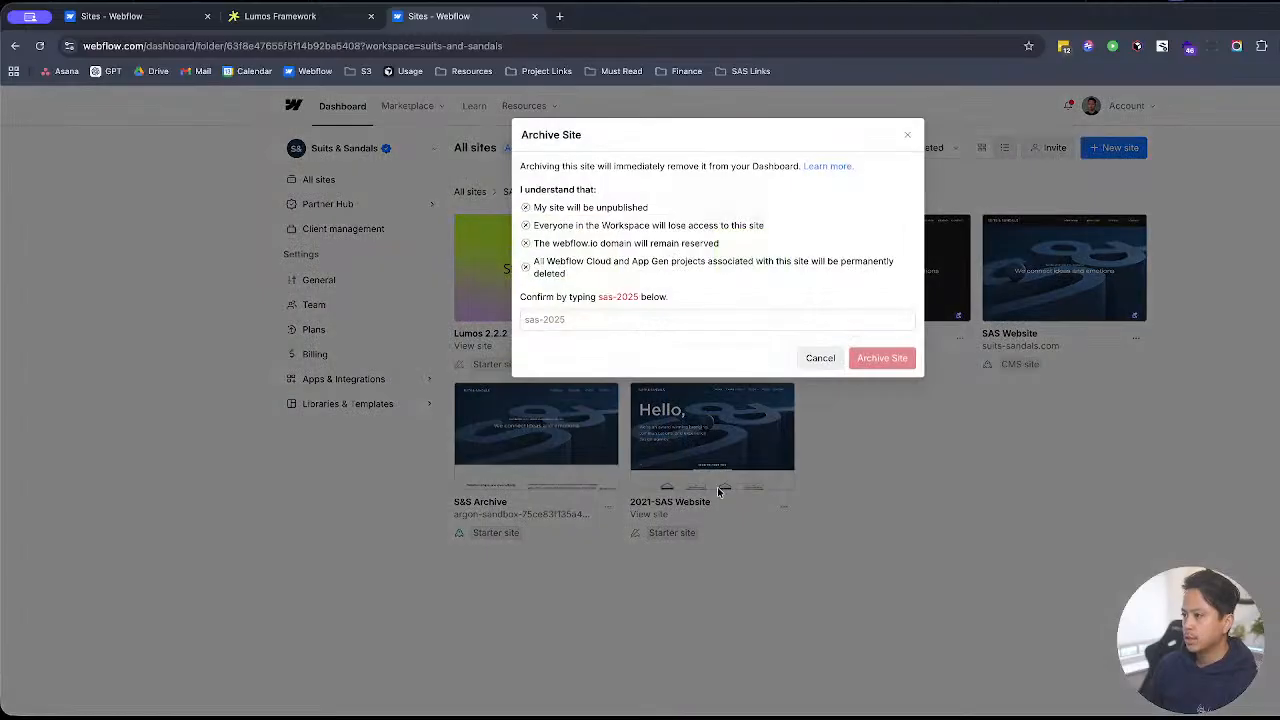
pyautogui.moveTo(638, 297); pyautogui.dragTo(585, 295)
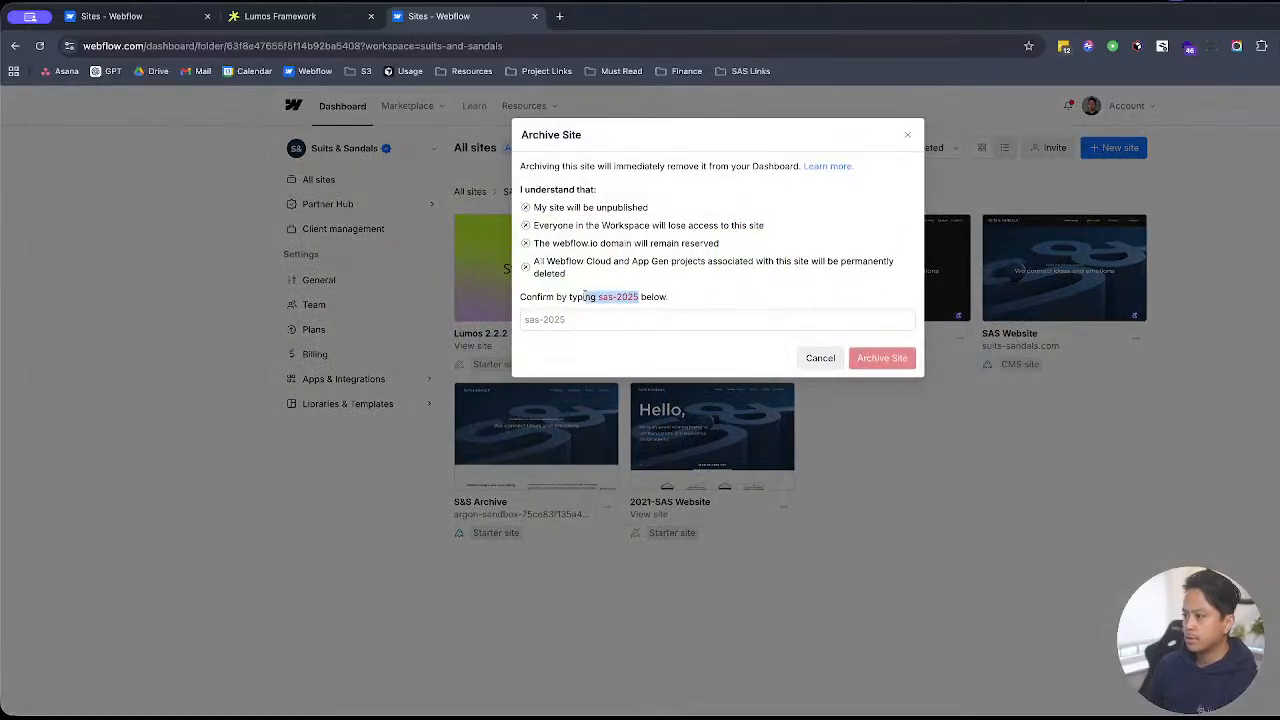
pyautogui.click(676, 318)
pyautogui.write('sas-2025')
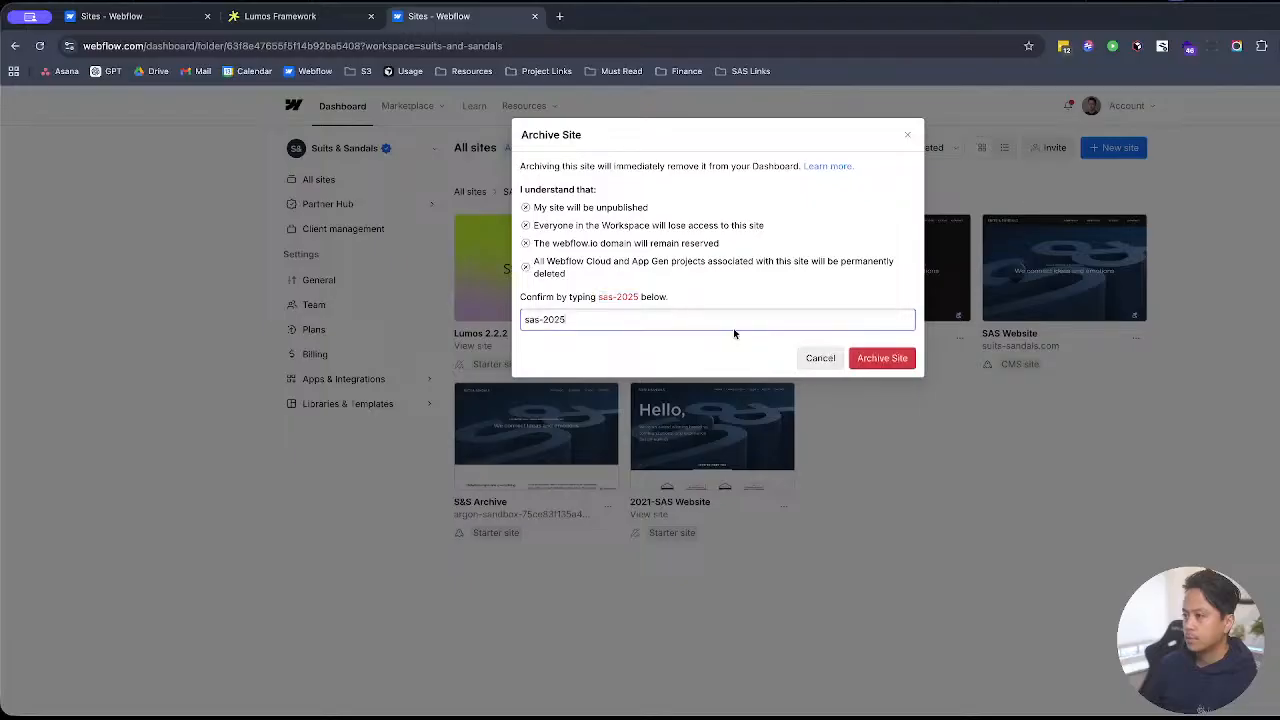
pyautogui.click(868, 360)
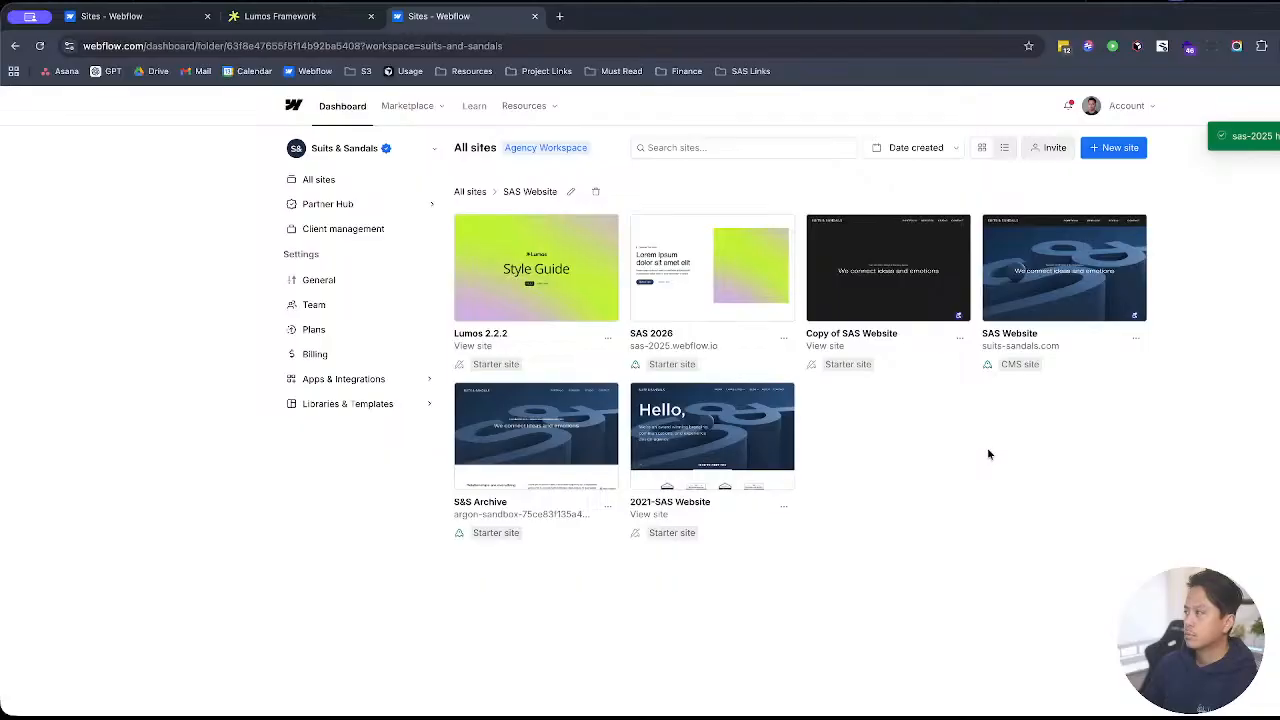
pyautogui.press('super+r')
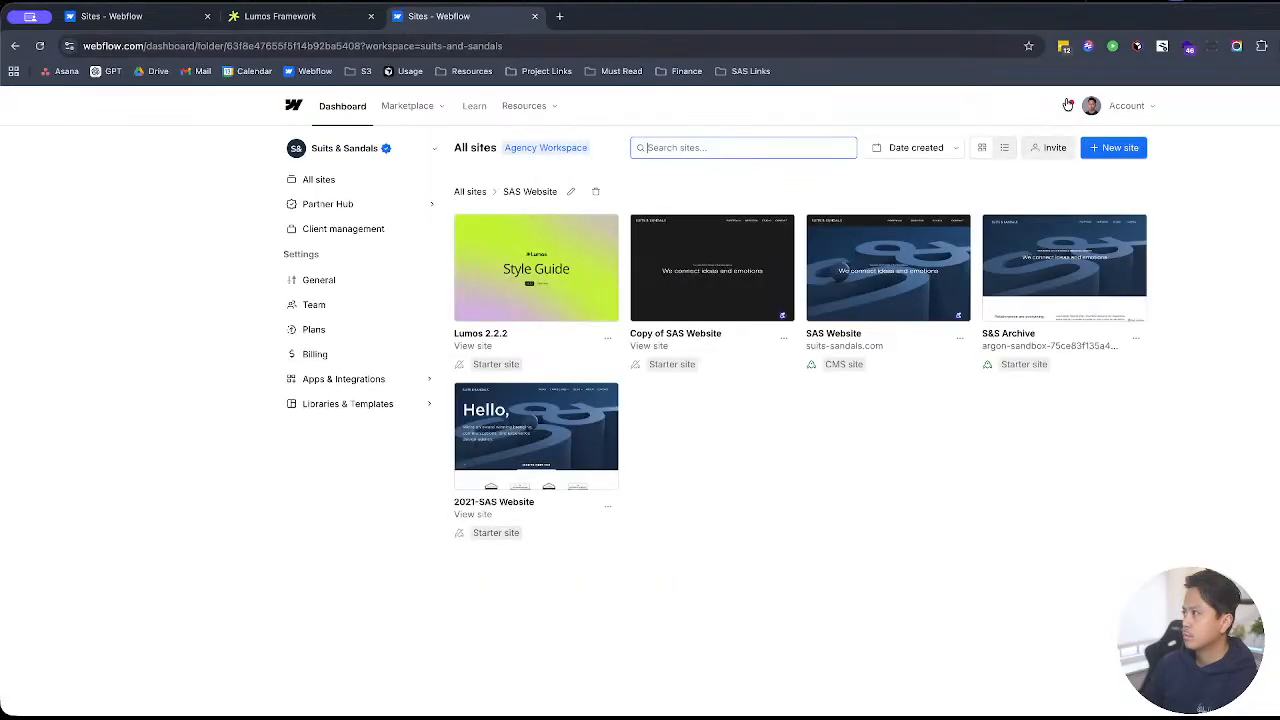
pyautogui.click(1068, 105)
pyautogui.click(1066, 105)
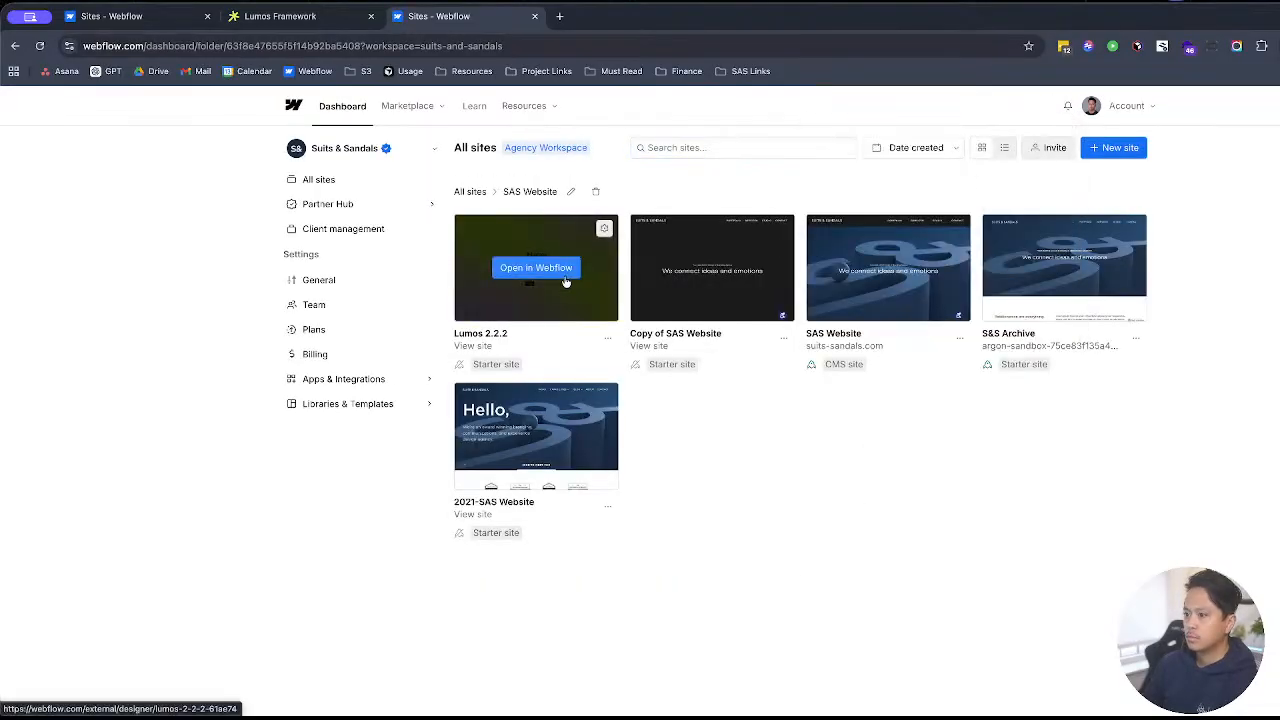
# Step: Open the settings of the Lumos 2.2.2 site, rename it SAS 2026 and save the general settings
pyautogui.click(607, 338)
pyautogui.click(586, 370)
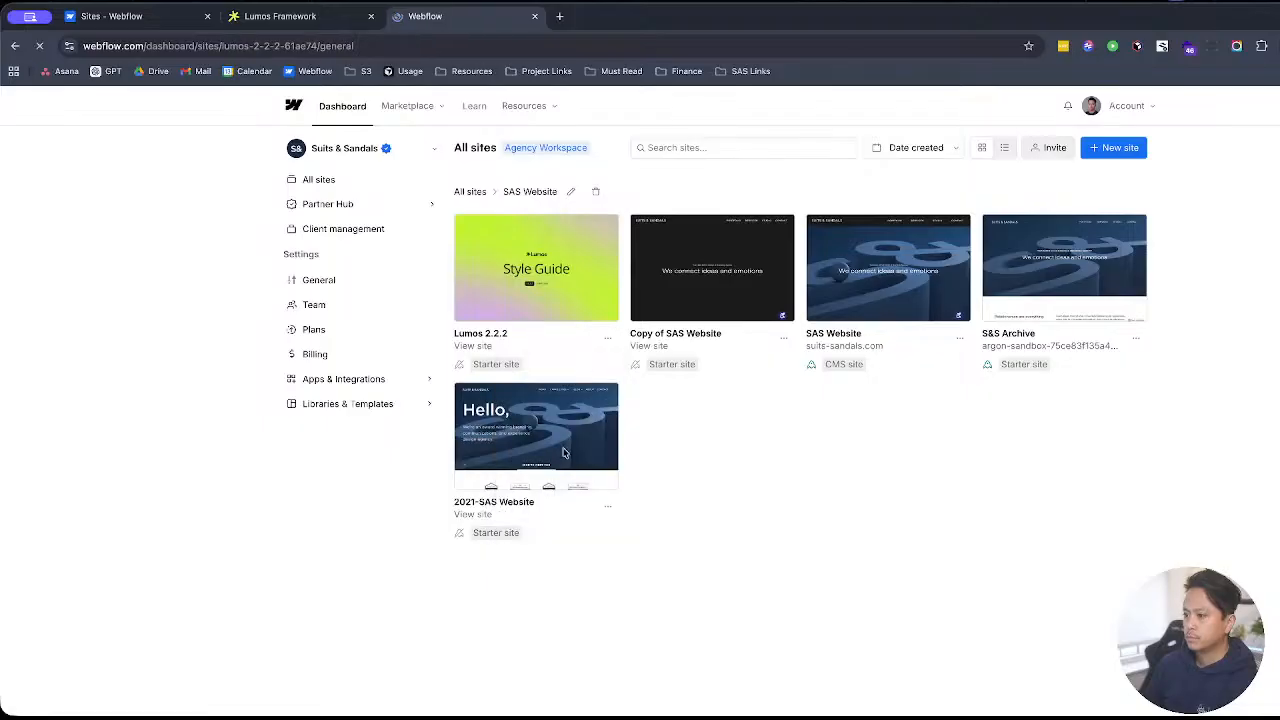
pyautogui.click(537, 246)
pyautogui.tripleClick(537, 246)
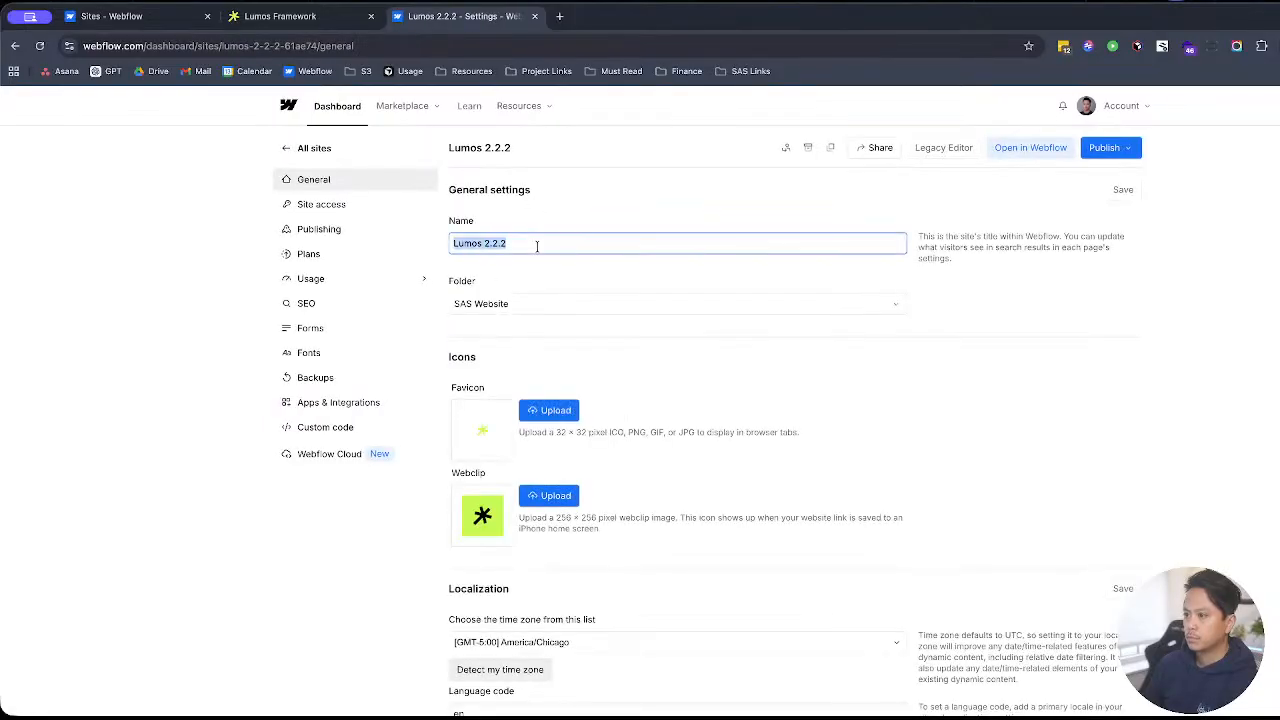
pyautogui.write('SAS ')
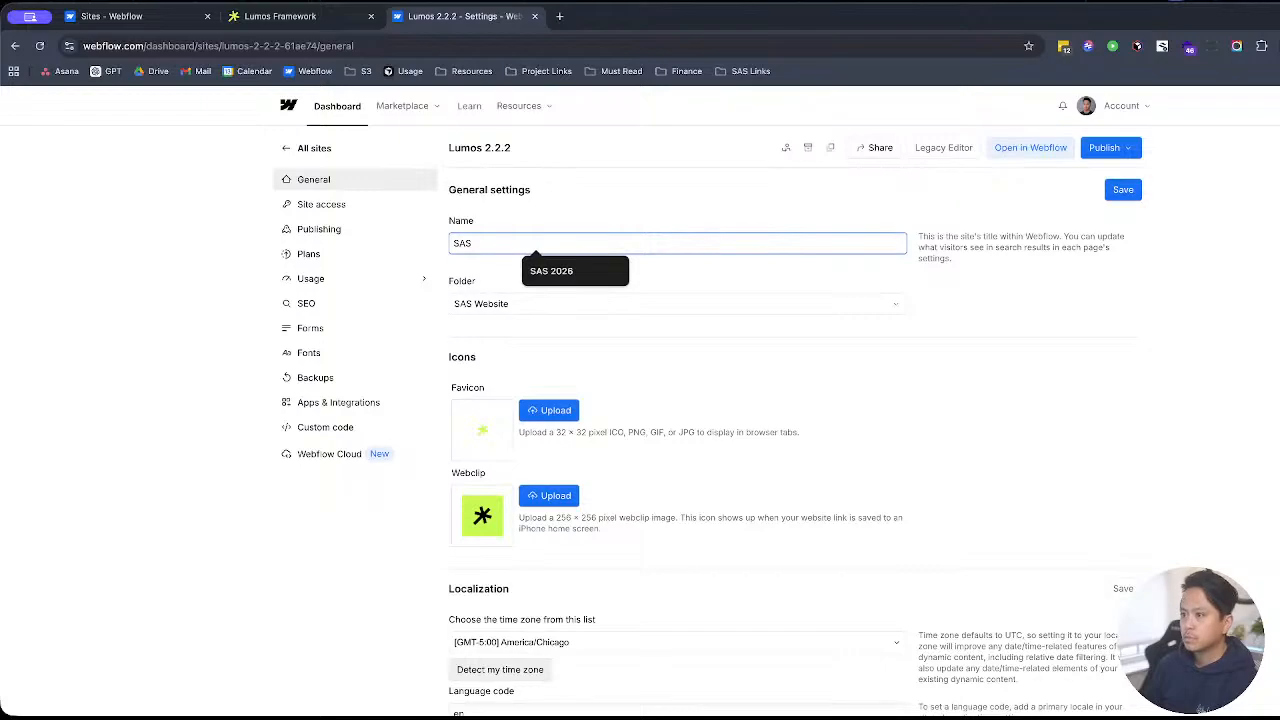
pyautogui.write('2026')
pyautogui.press('BackSpace')
pyautogui.write('6')
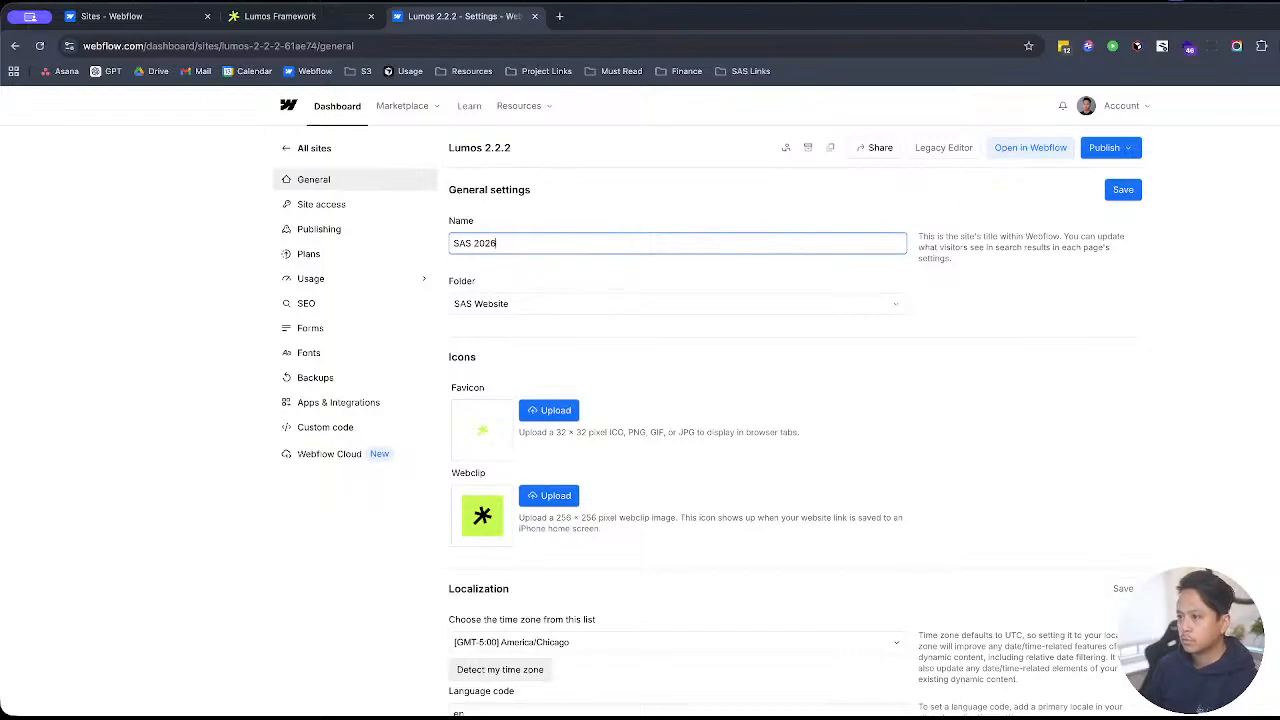
pyautogui.click(587, 192)
pyautogui.click(1122, 189)
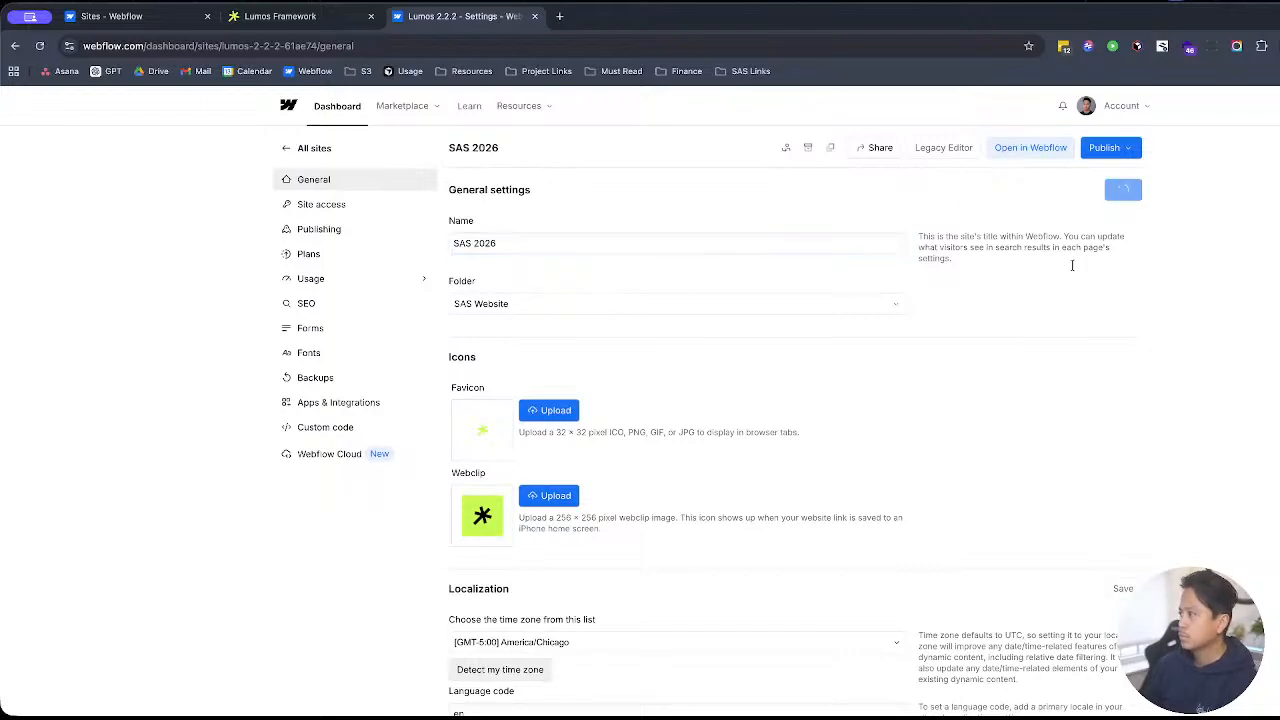
# Step: Start uploading a new webclip image and browse to the Production Drive in the company Google Drive's shared drives
pyautogui.click(548, 495)
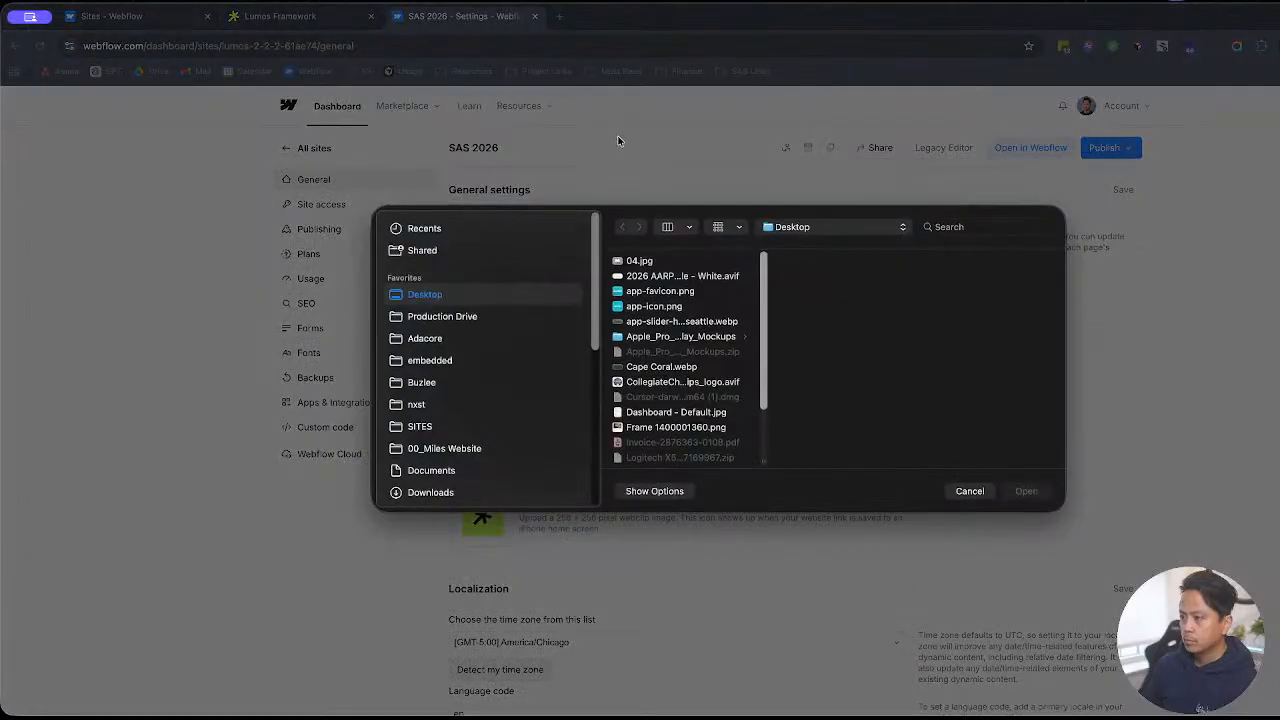
pyautogui.scroll(-3, 729, 349)
pyautogui.scroll(3, 740, 370)
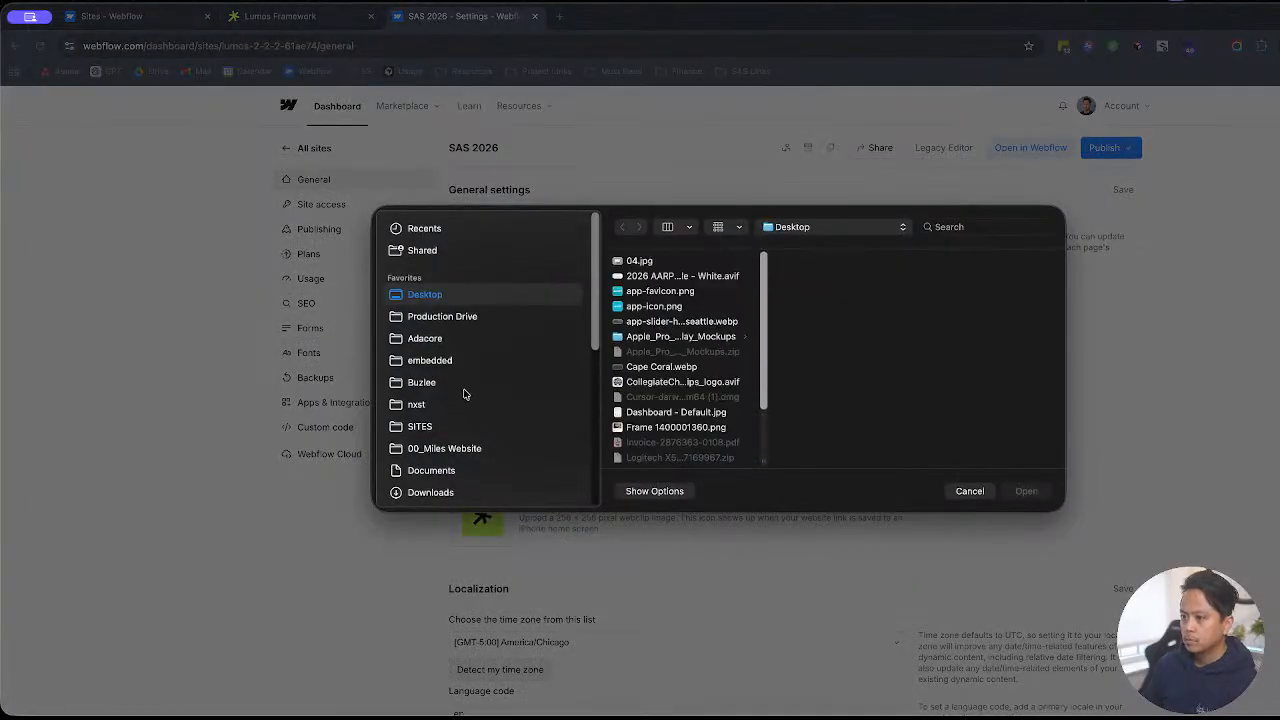
pyautogui.scroll(-1, 463, 394)
pyautogui.scroll(-5, 458, 430)
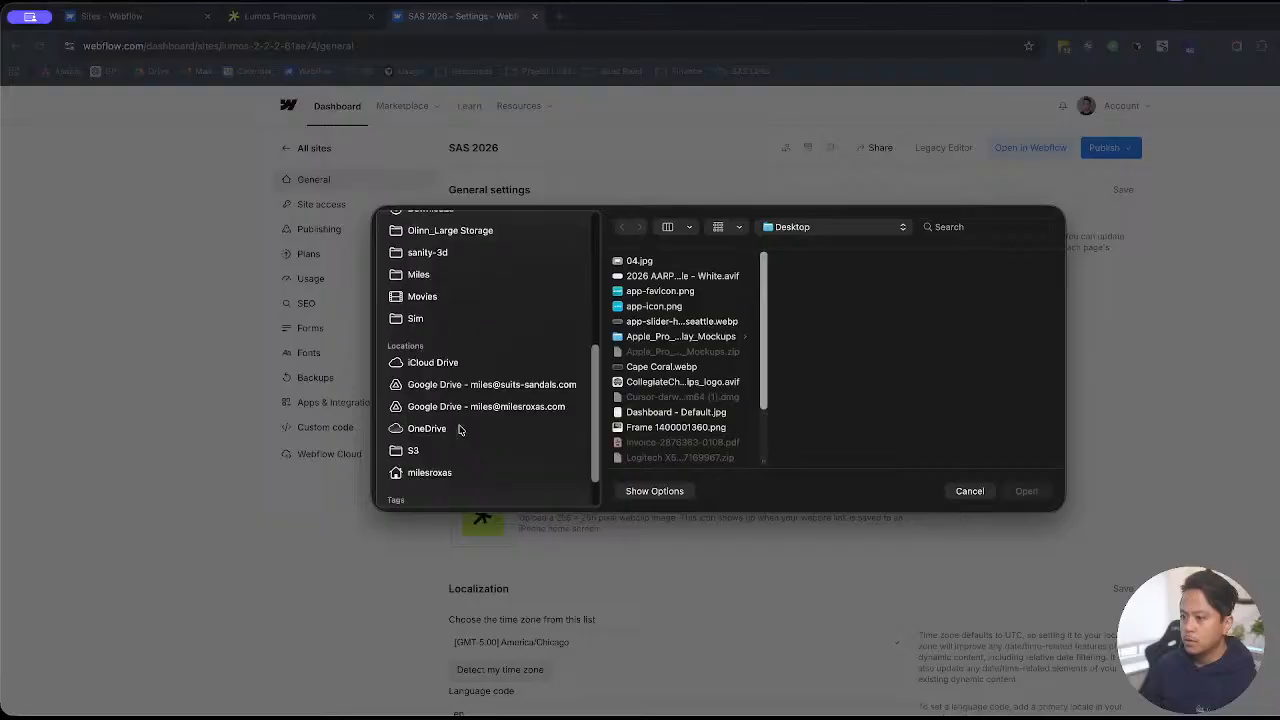
pyautogui.click(483, 394)
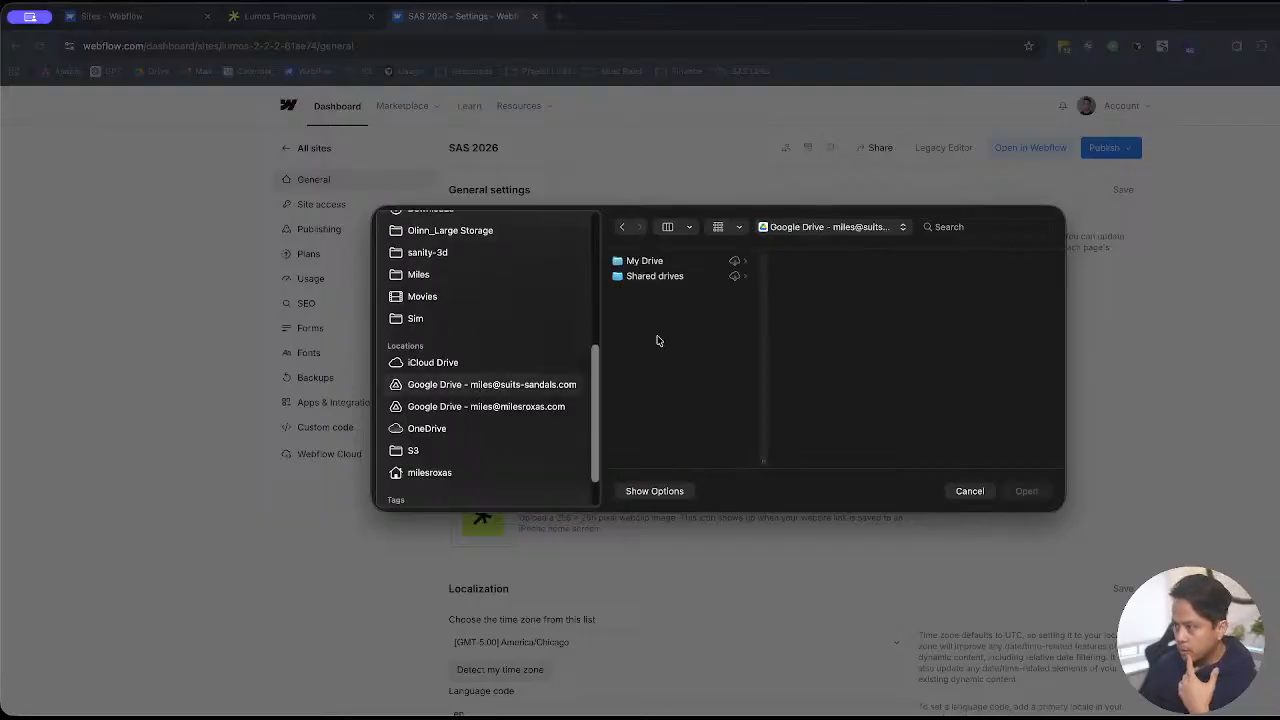
pyautogui.click(676, 262)
pyautogui.click(672, 277)
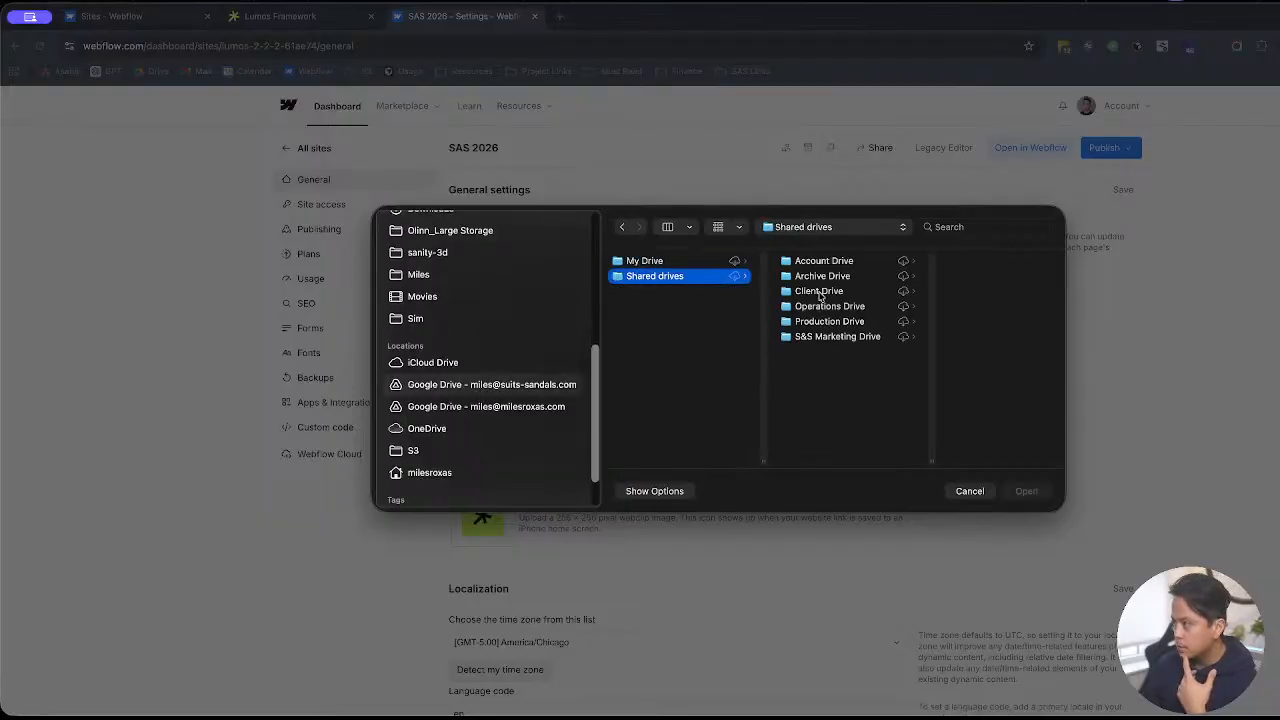
pyautogui.click(822, 321)
# Step: Look for icon files in the Production Drive's project folders, down to 00_Logo in the _SAS-Website 2022 brand assets
pyautogui.click(945, 323)
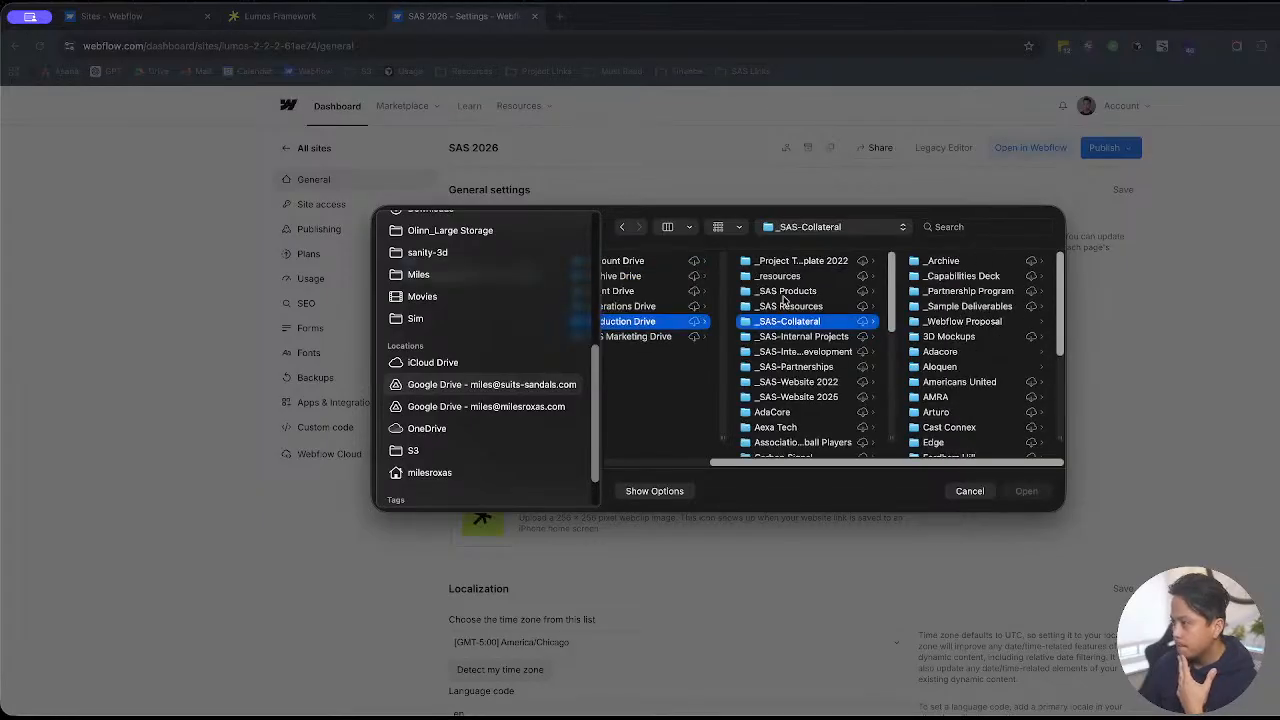
pyautogui.click(785, 293)
pyautogui.click(799, 383)
pyautogui.click(795, 411)
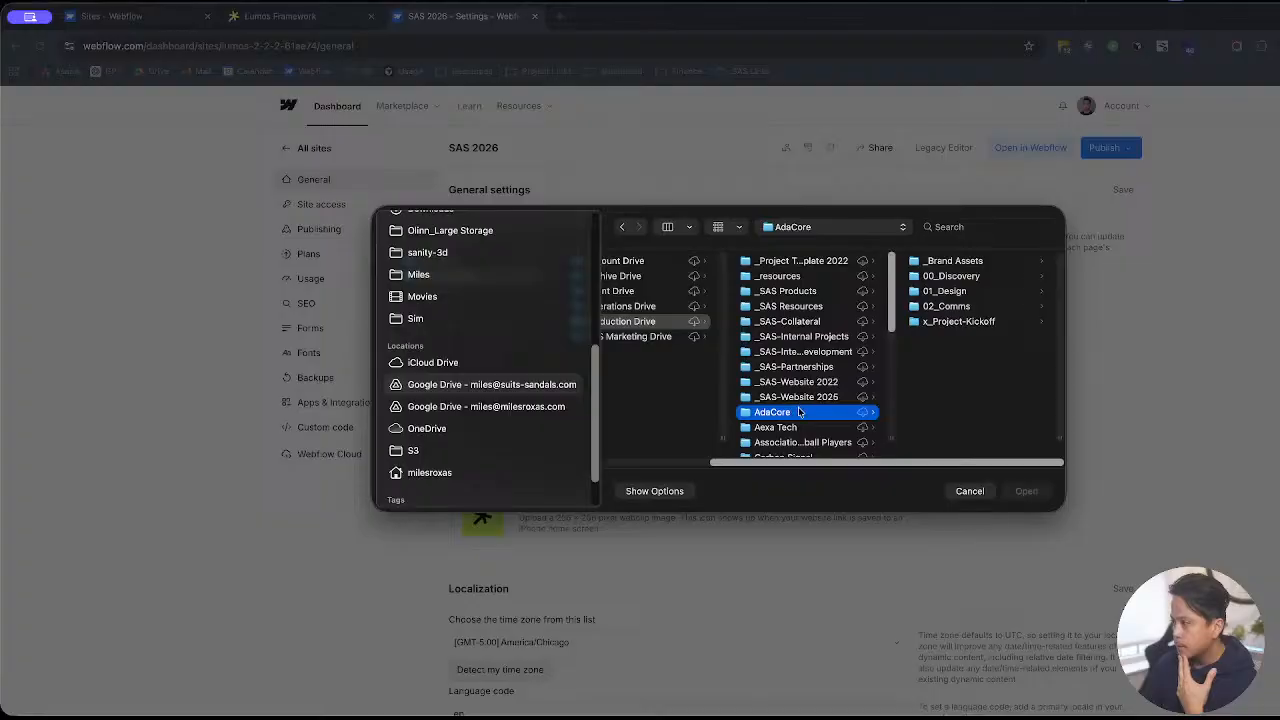
pyautogui.click(797, 381)
pyautogui.click(797, 397)
pyautogui.click(820, 383)
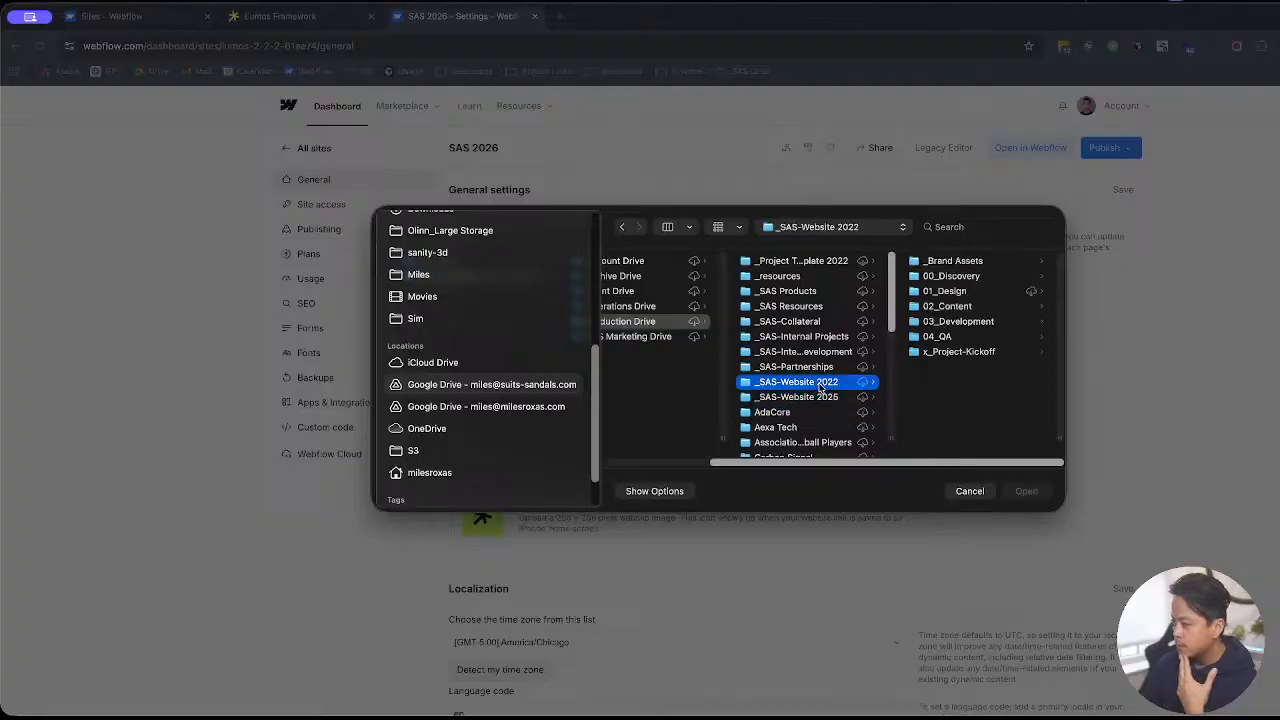
pyautogui.click(940, 260)
pyautogui.click(995, 276)
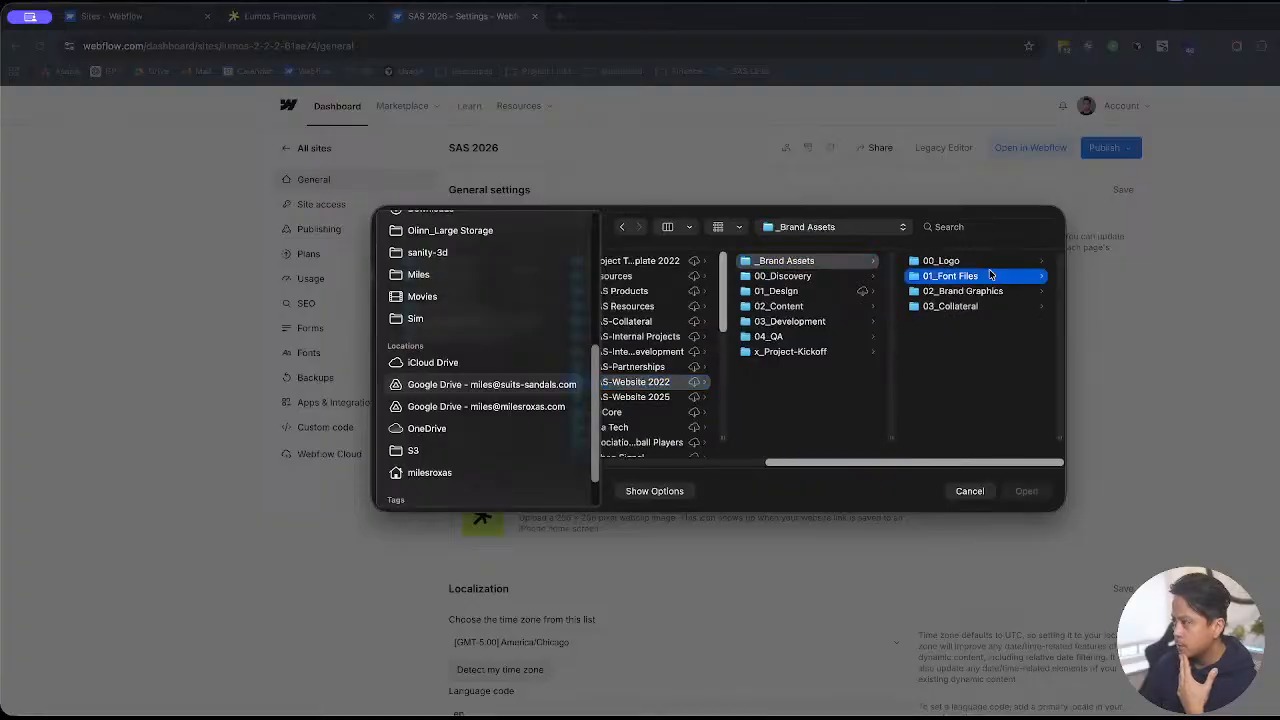
pyautogui.click(790, 261)
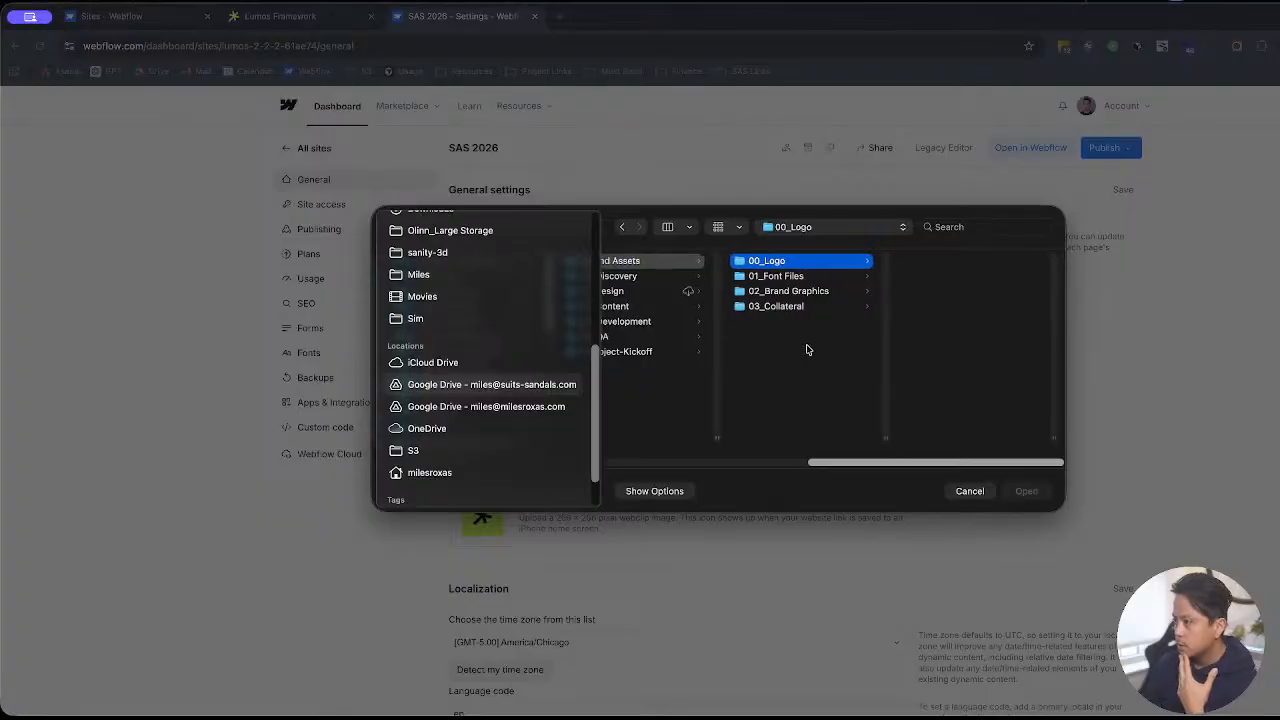
# Step: Search the _SAS-Collateral folder for logo files, checking its _Webflow Proposal and _Partnership Program subfolders
pyautogui.hscroll(-5, 808, 349)
pyautogui.click(698, 322)
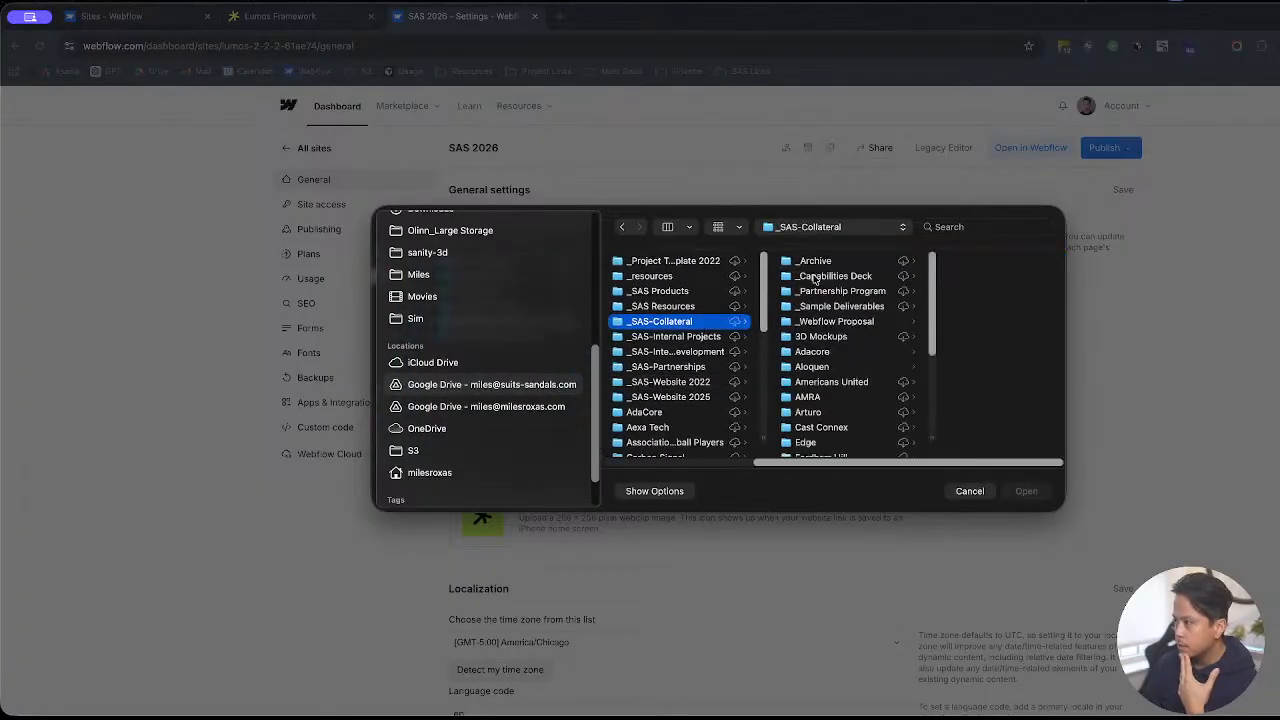
pyautogui.click(840, 321)
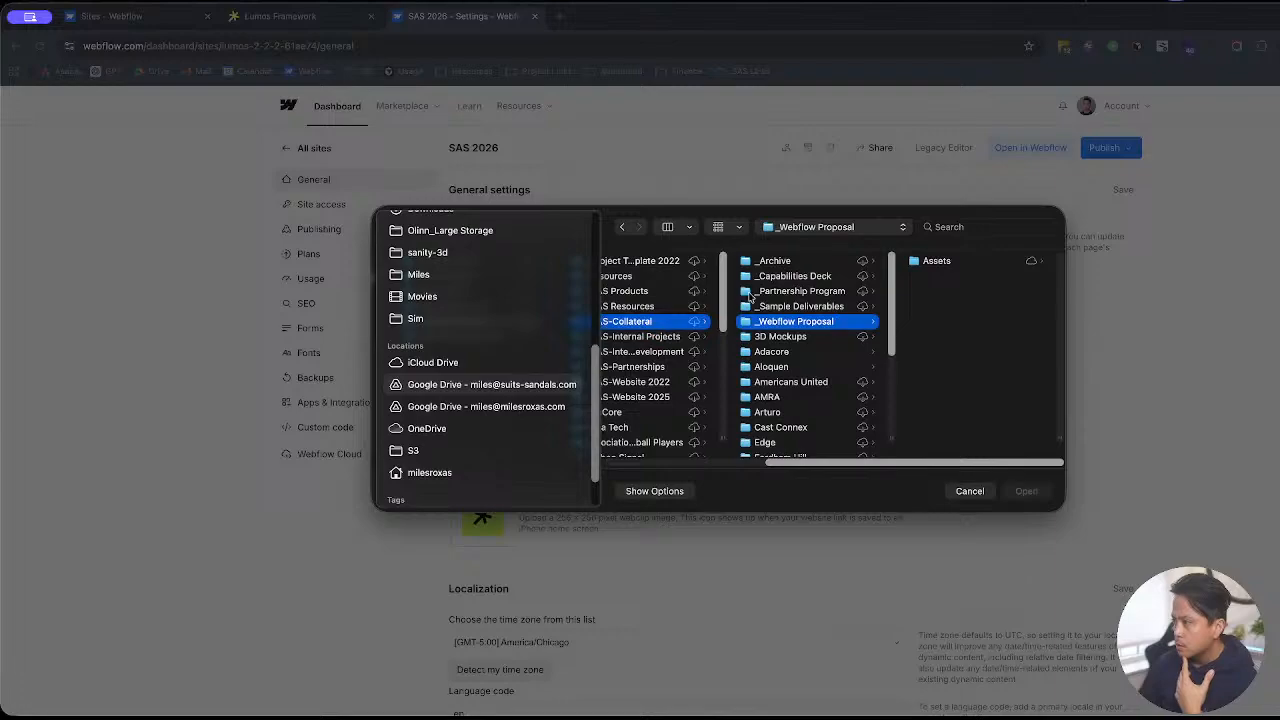
pyautogui.click(810, 293)
pyautogui.scroll(-1, 792, 350)
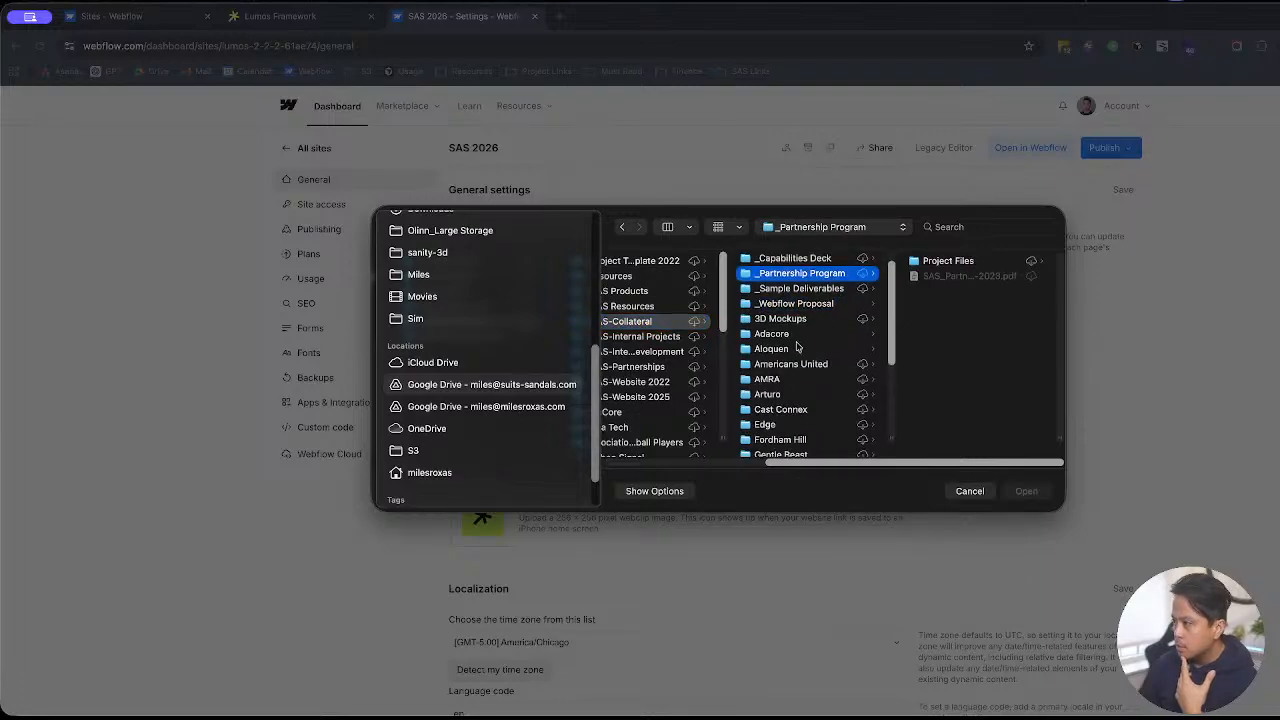
pyautogui.scroll(1, 797, 340)
# Step: Search the _Brand Assets folder inside _resources for logo files, checking Fonts, BID with its Project Files, and Concepting
pyautogui.click(640, 278)
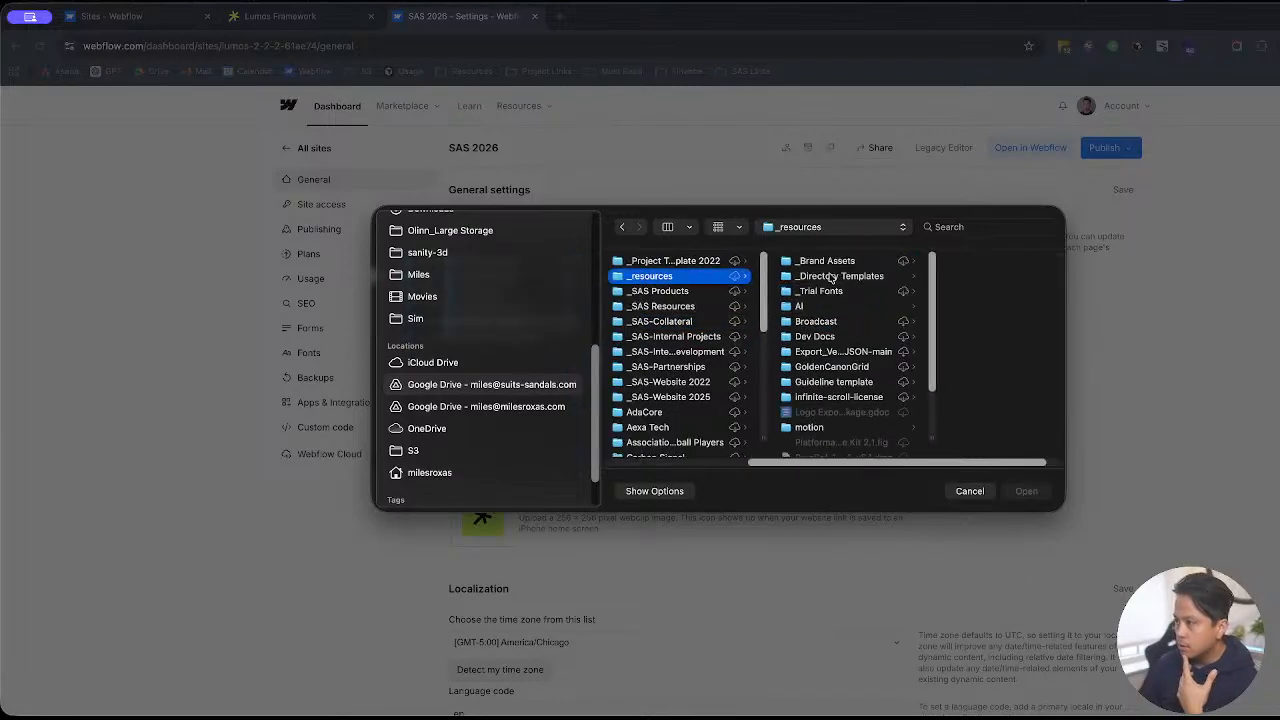
pyautogui.click(800, 260)
pyautogui.click(940, 306)
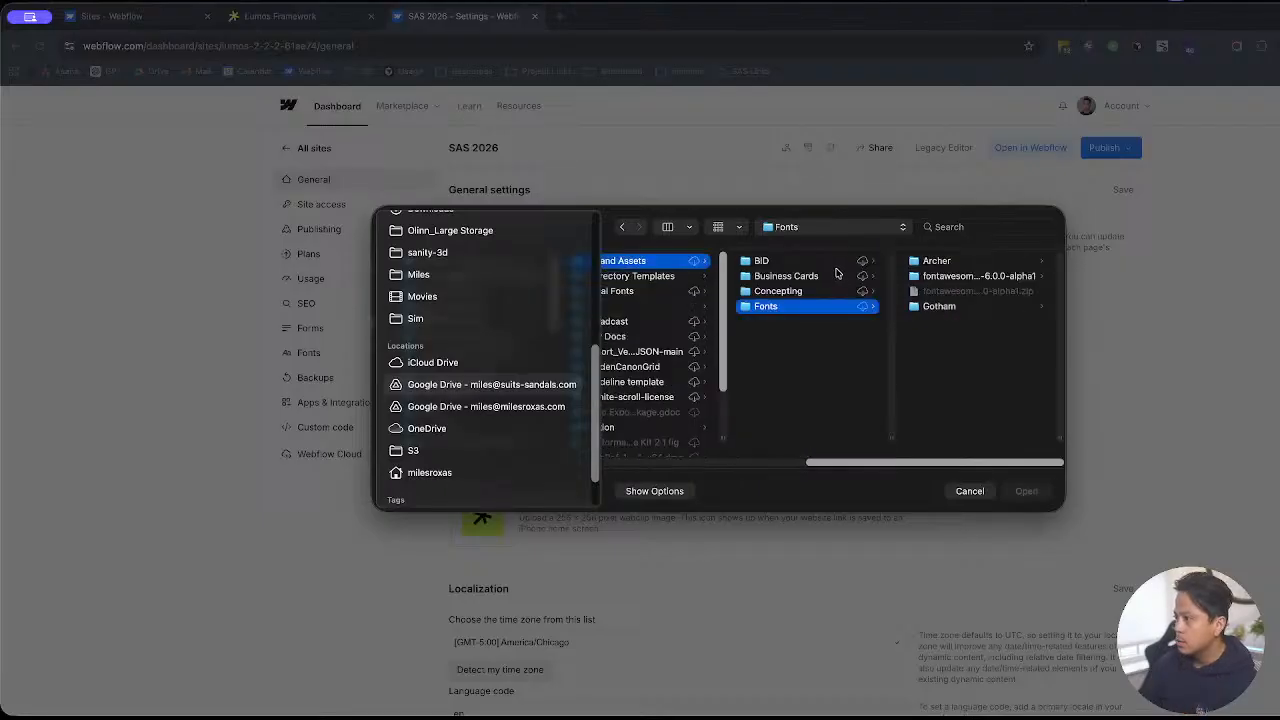
pyautogui.click(836, 262)
pyautogui.click(928, 262)
pyautogui.hscroll(-5, 817, 308)
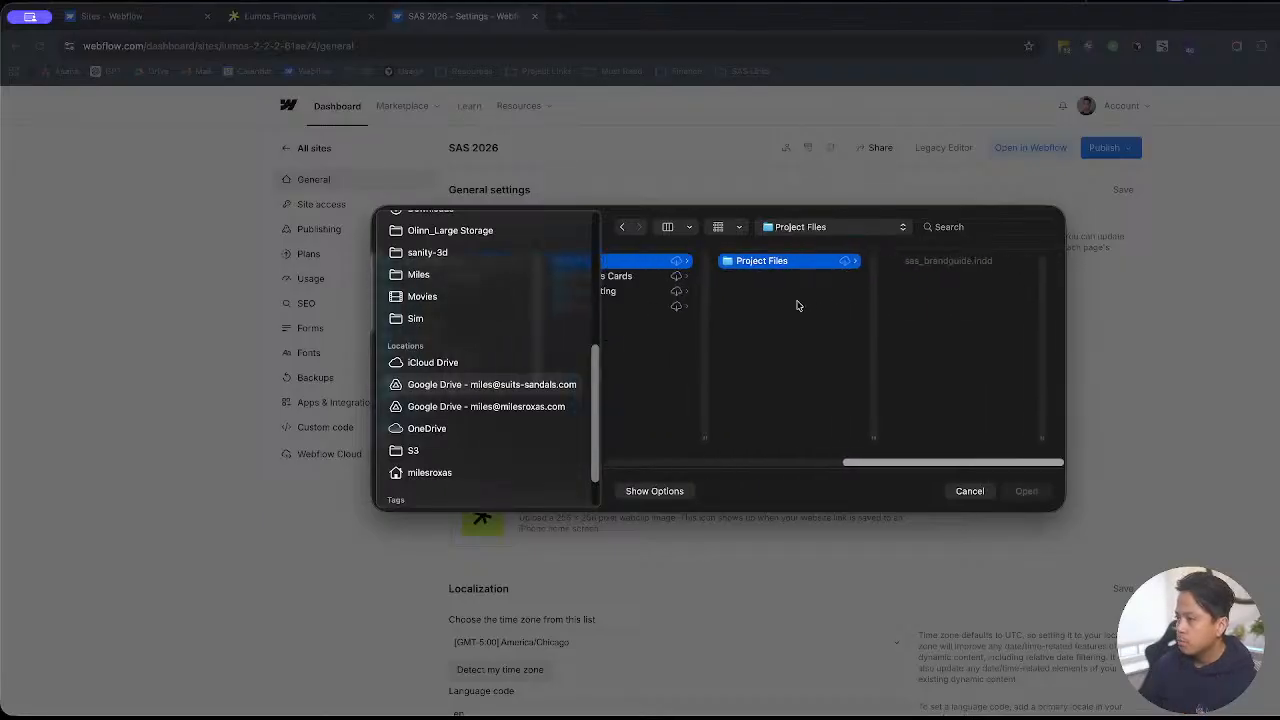
pyautogui.click(781, 293)
pyautogui.hscroll(-2, 845, 290)
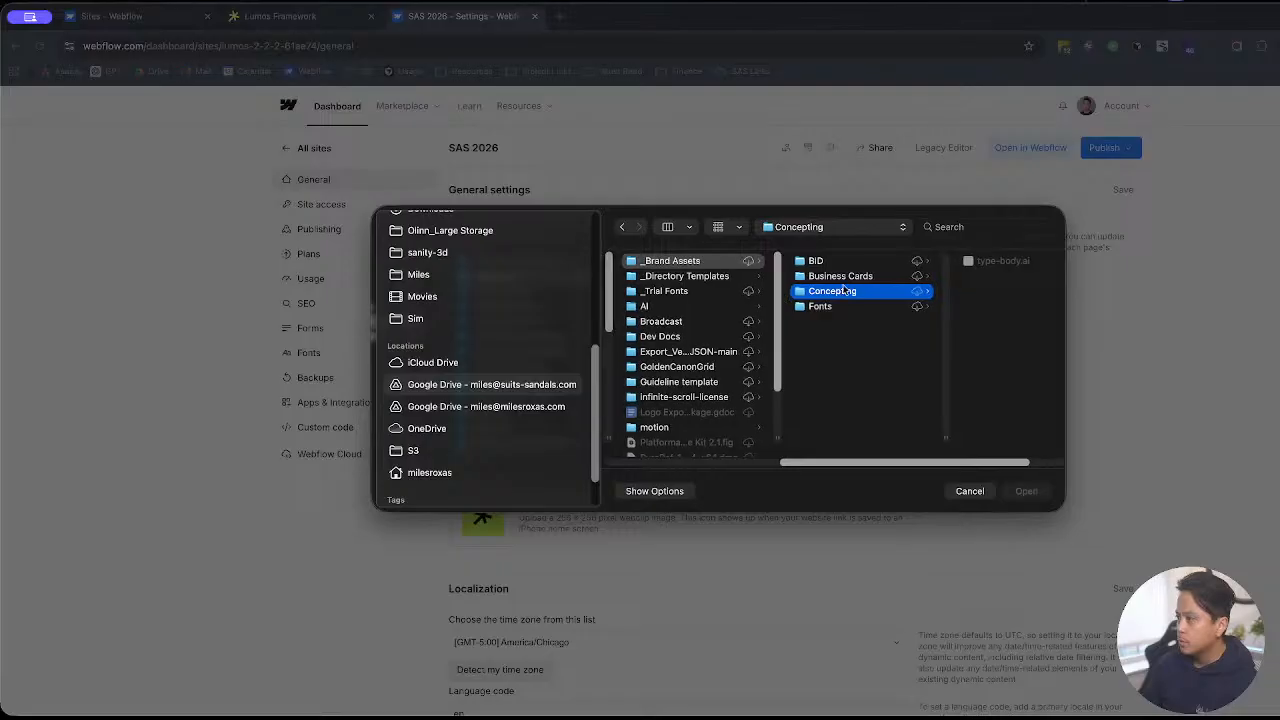
pyautogui.hscroll(-5, 824, 303)
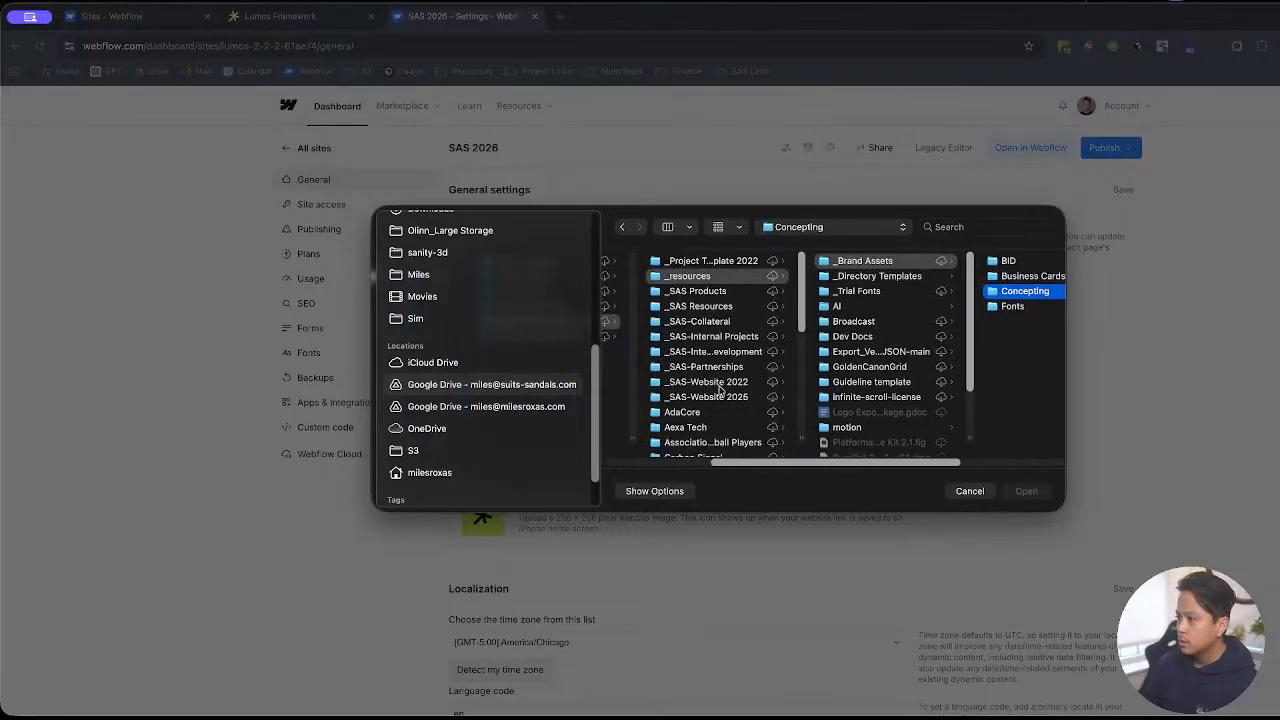
# Step: Find the Logo folder under _Brand Assets in the Production Drive's _SAS Resources folder and open it
pyautogui.click(719, 388)
pyautogui.click(704, 339)
pyautogui.click(705, 322)
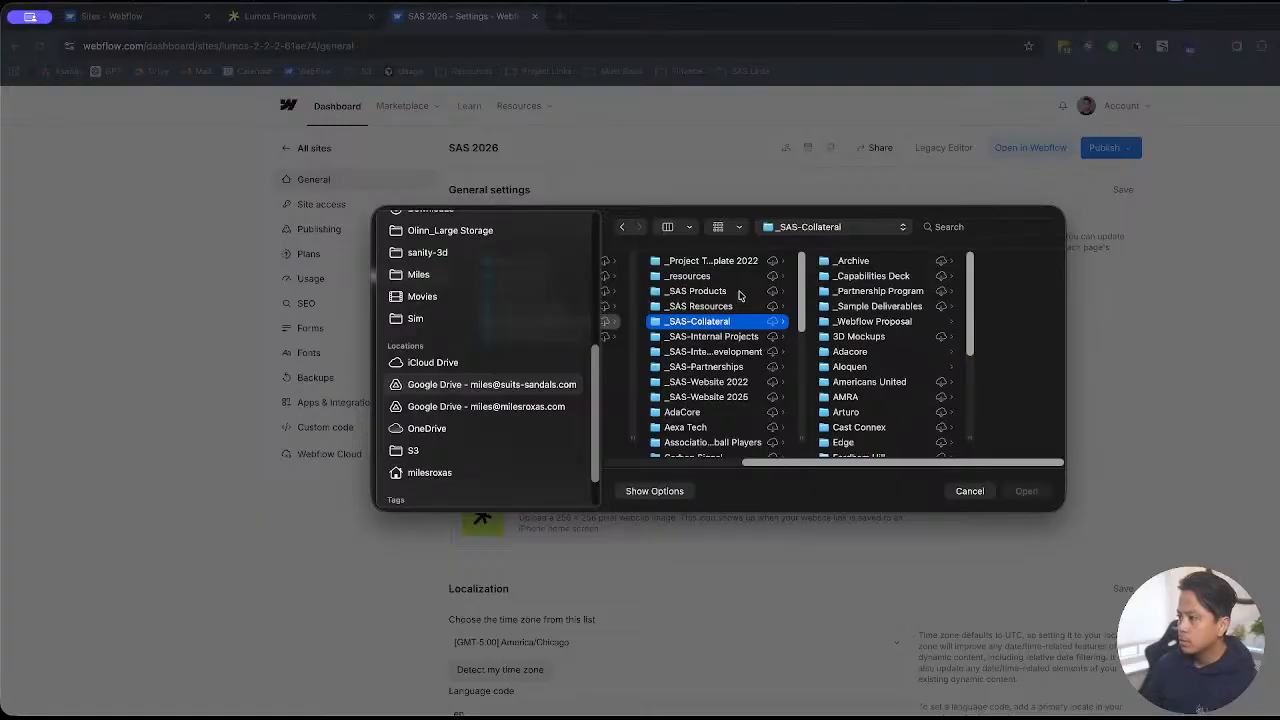
pyautogui.click(708, 307)
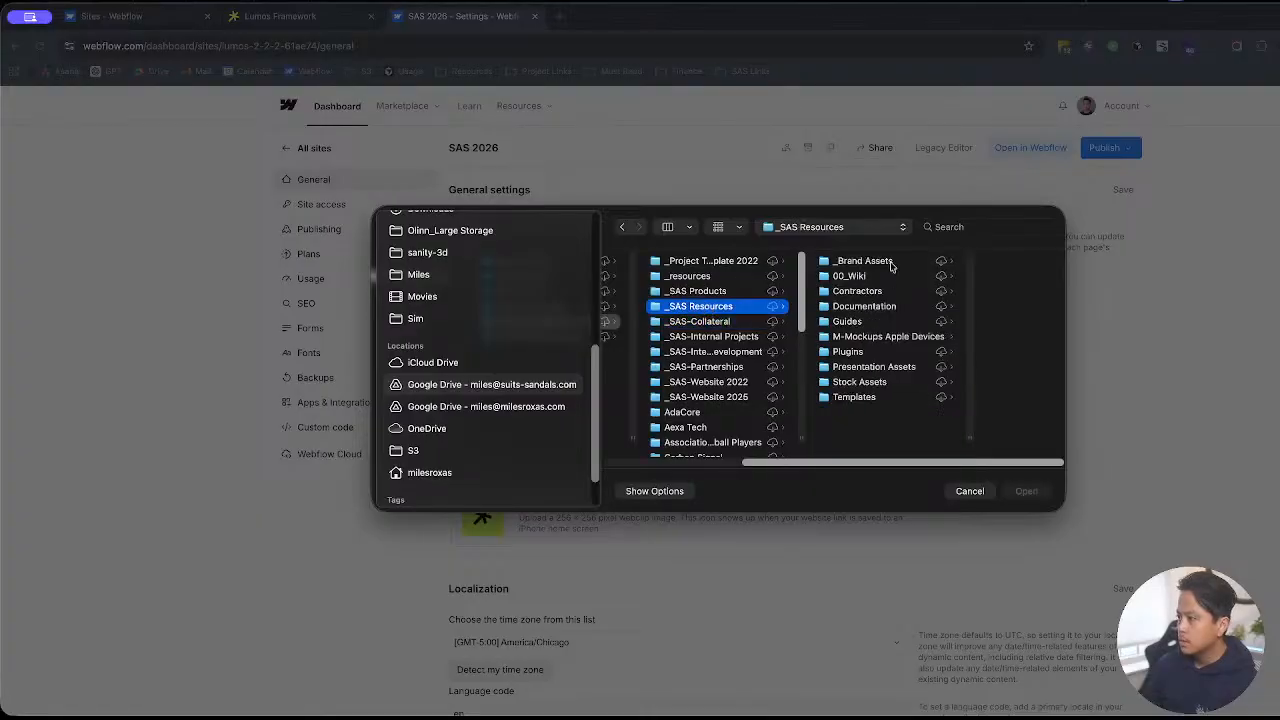
pyautogui.click(864, 261)
pyautogui.click(912, 277)
pyautogui.click(823, 292)
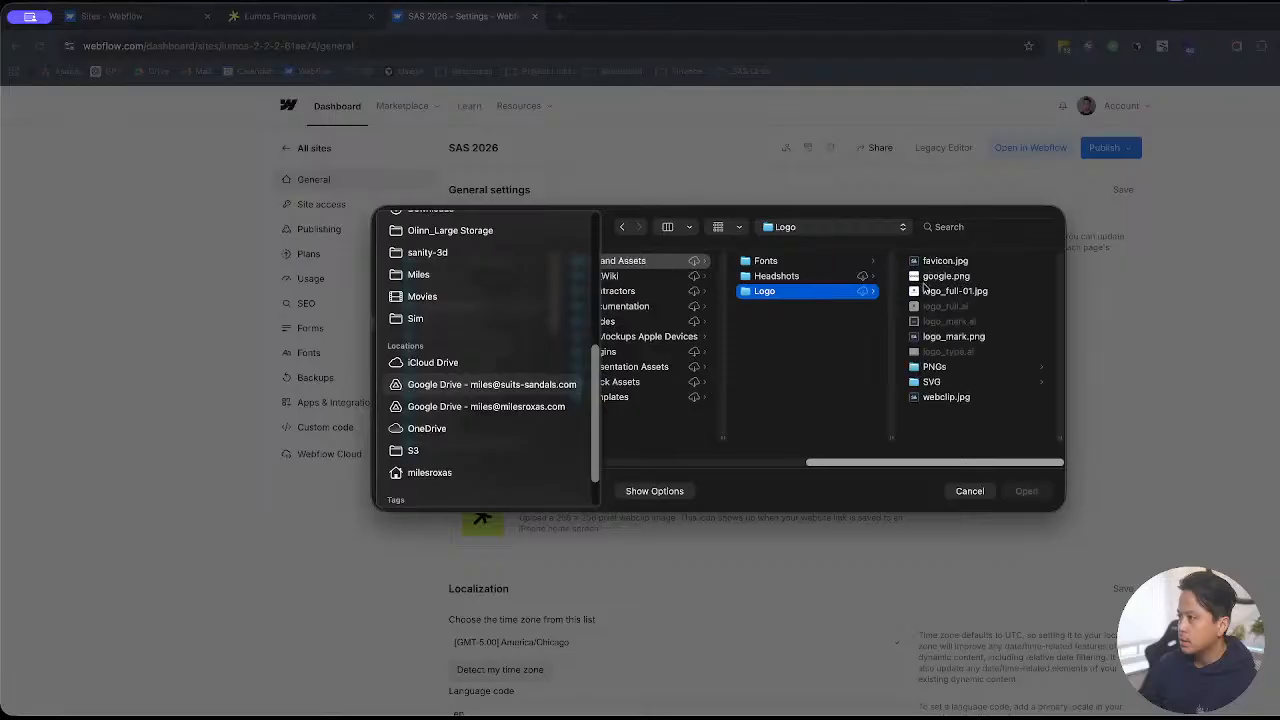
# Step: Try to upload favicon.jpg from the Logo folder as the site's webclip icon
pyautogui.click(933, 262)
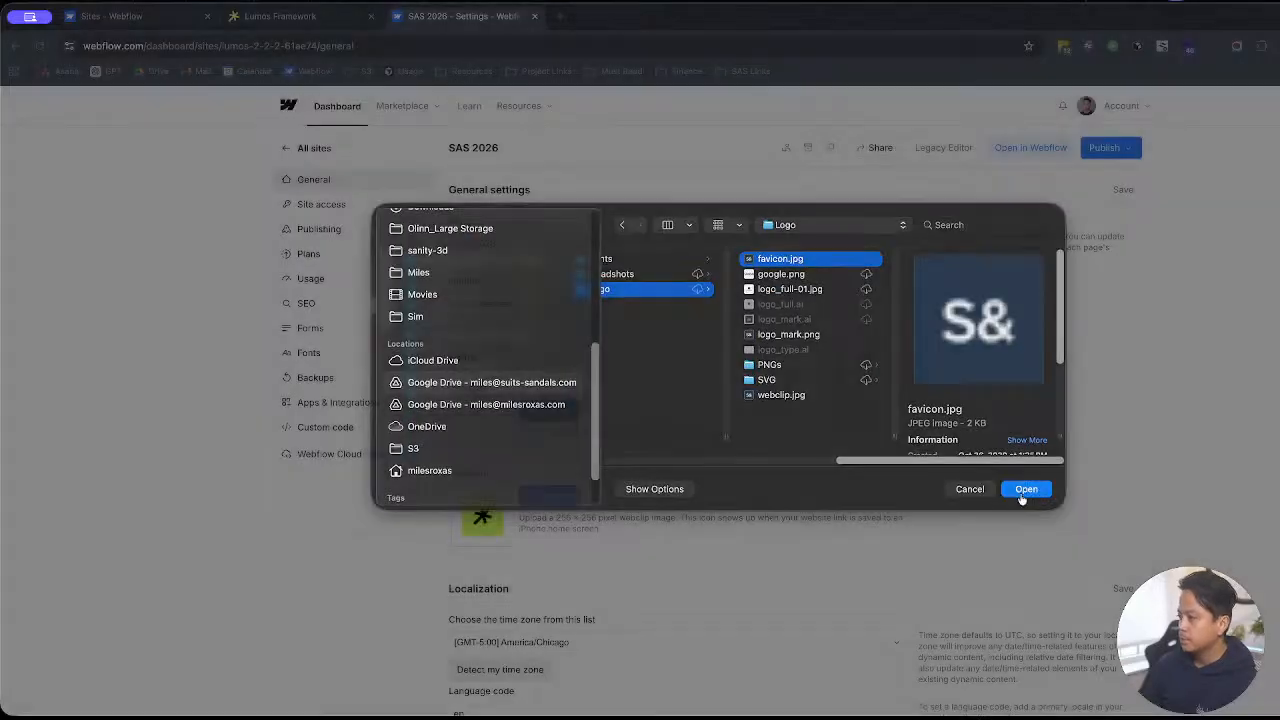
pyautogui.click(1022, 491)
pyautogui.click(546, 495)
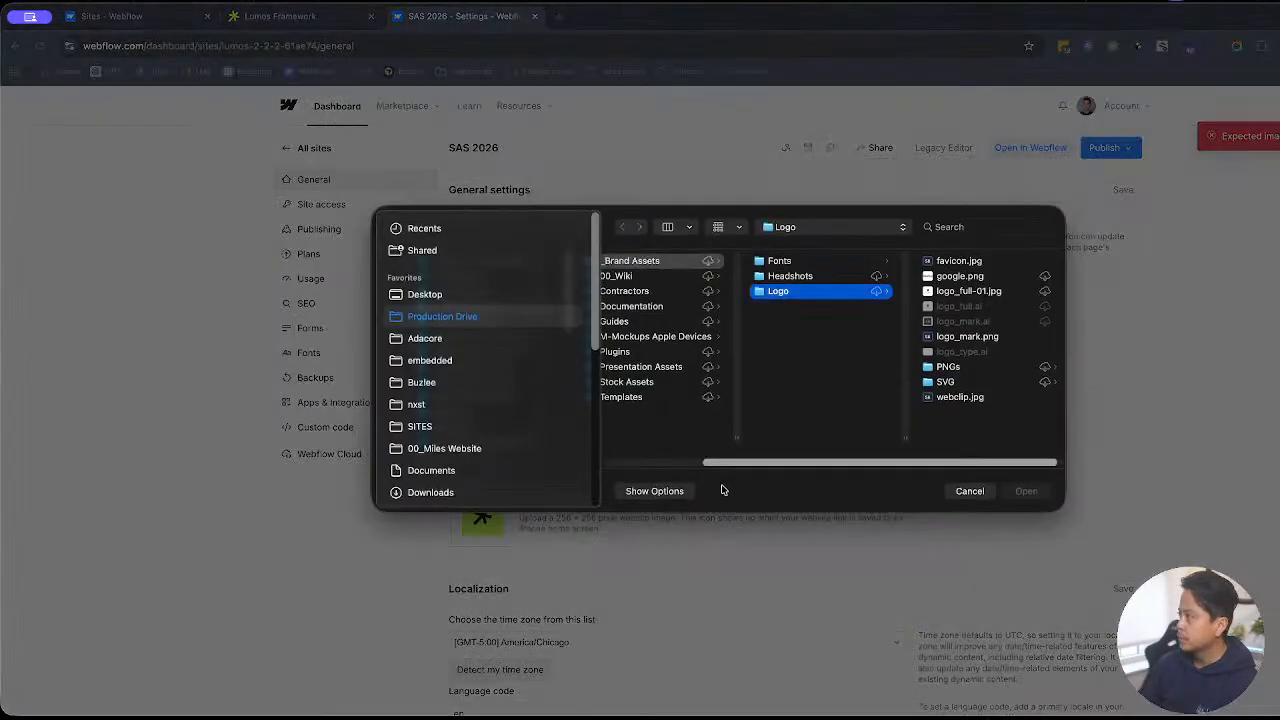
pyautogui.press('Escape')
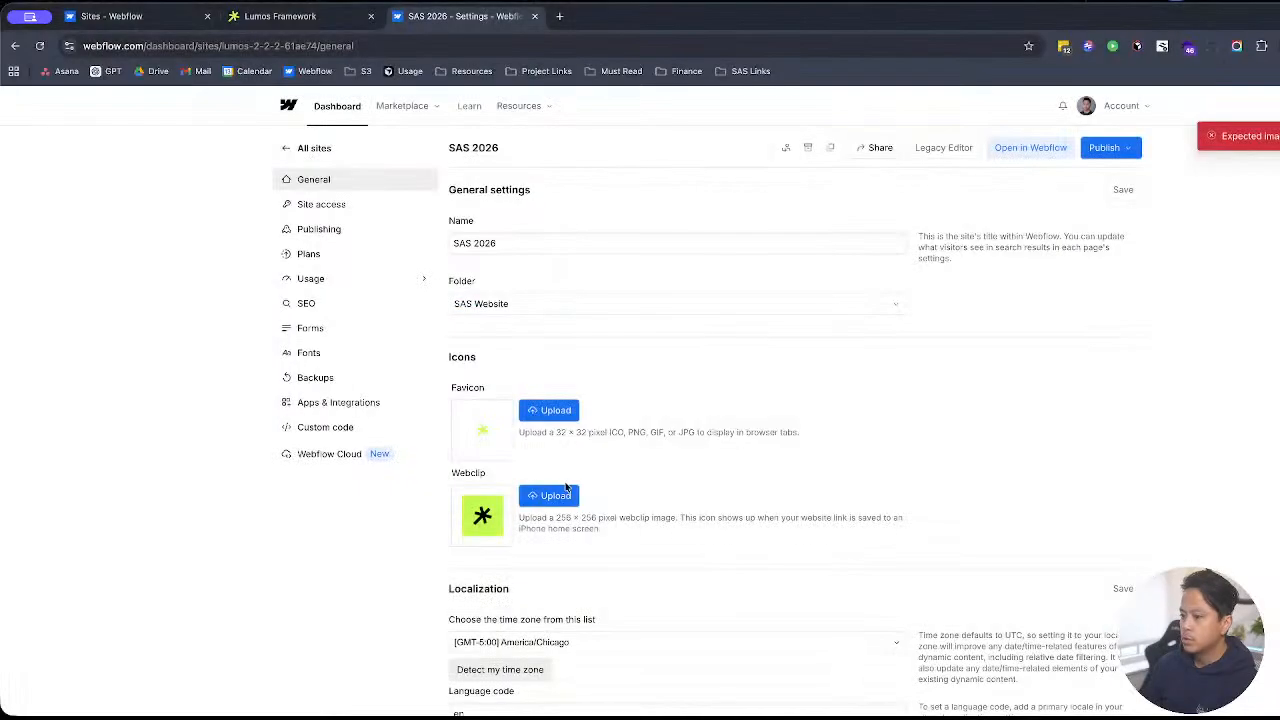
# Step: Upload favicon.jpg as the site's favicon and webclip.jpg as its webclip, both from the Logo folder
pyautogui.click(565, 407)
pyautogui.click(975, 262)
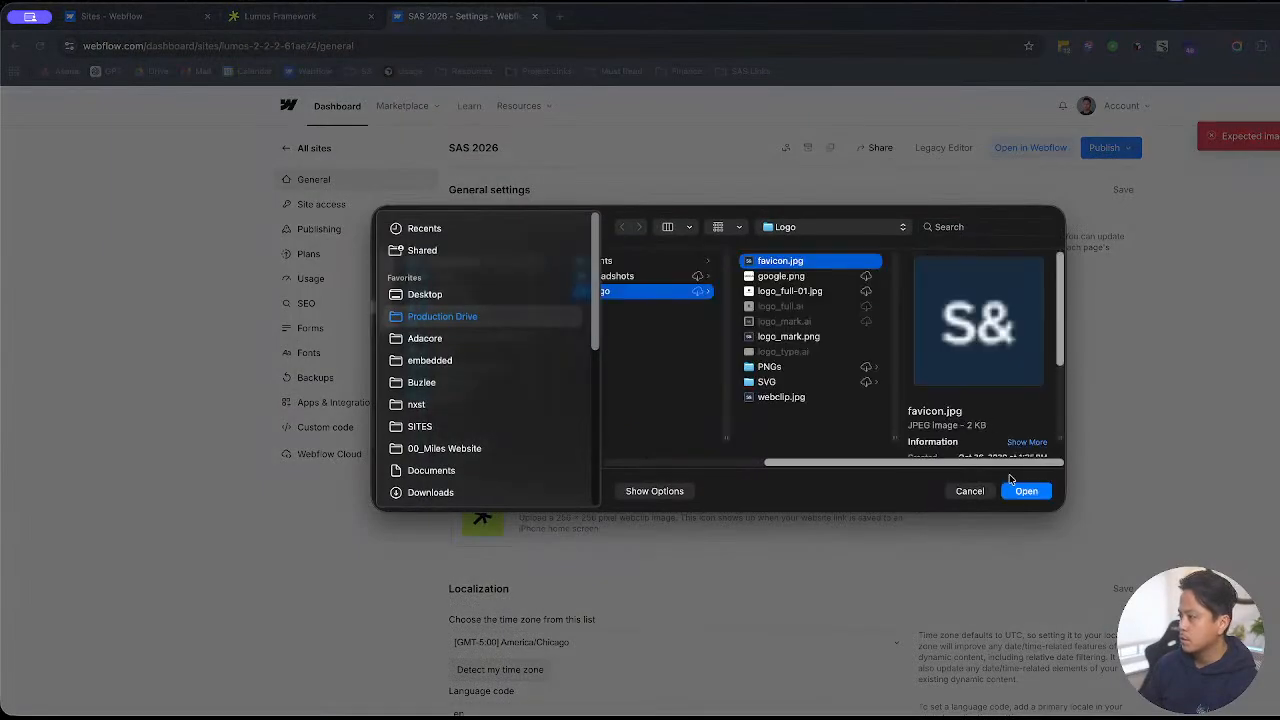
pyautogui.click(1022, 494)
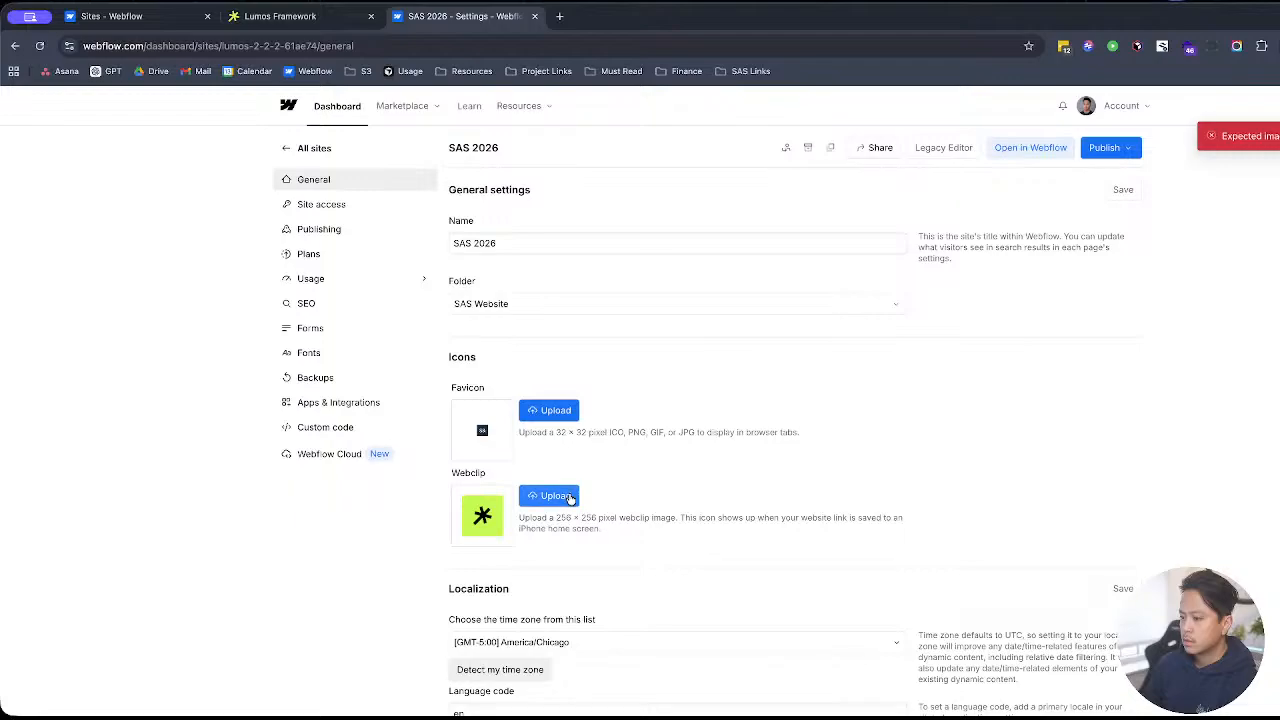
pyautogui.click(566, 496)
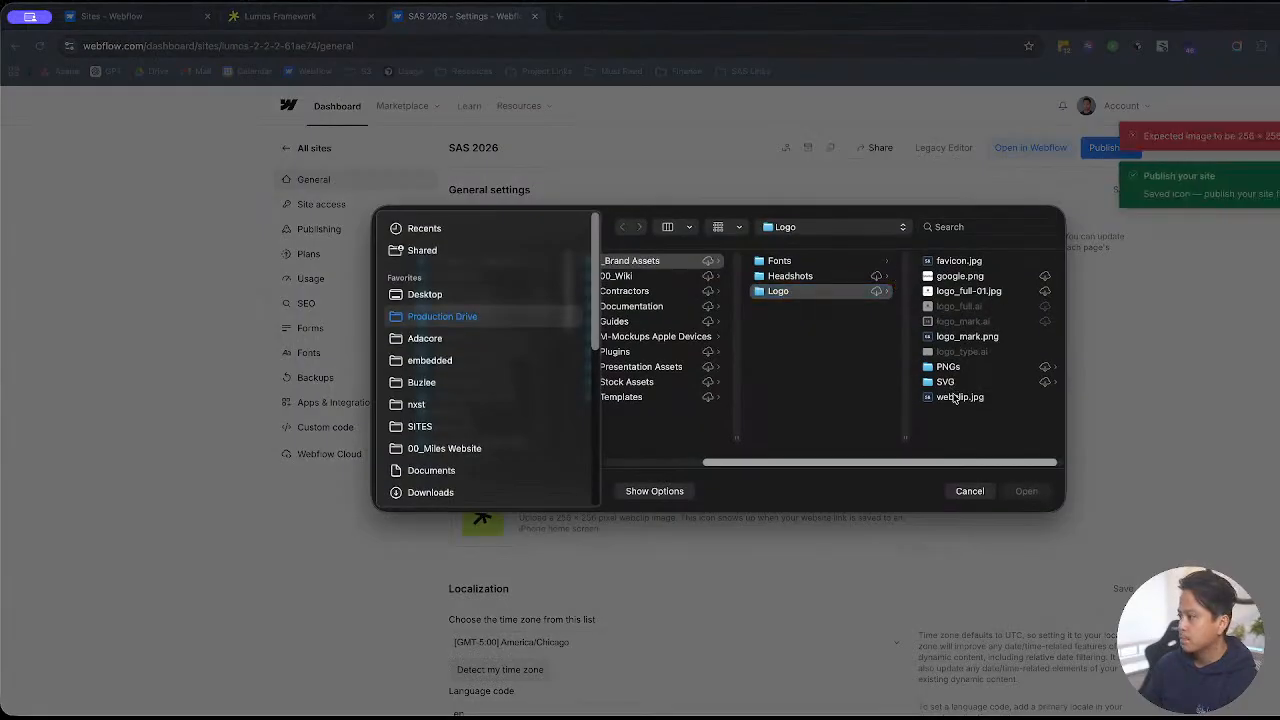
pyautogui.click(955, 397)
pyautogui.click(1024, 491)
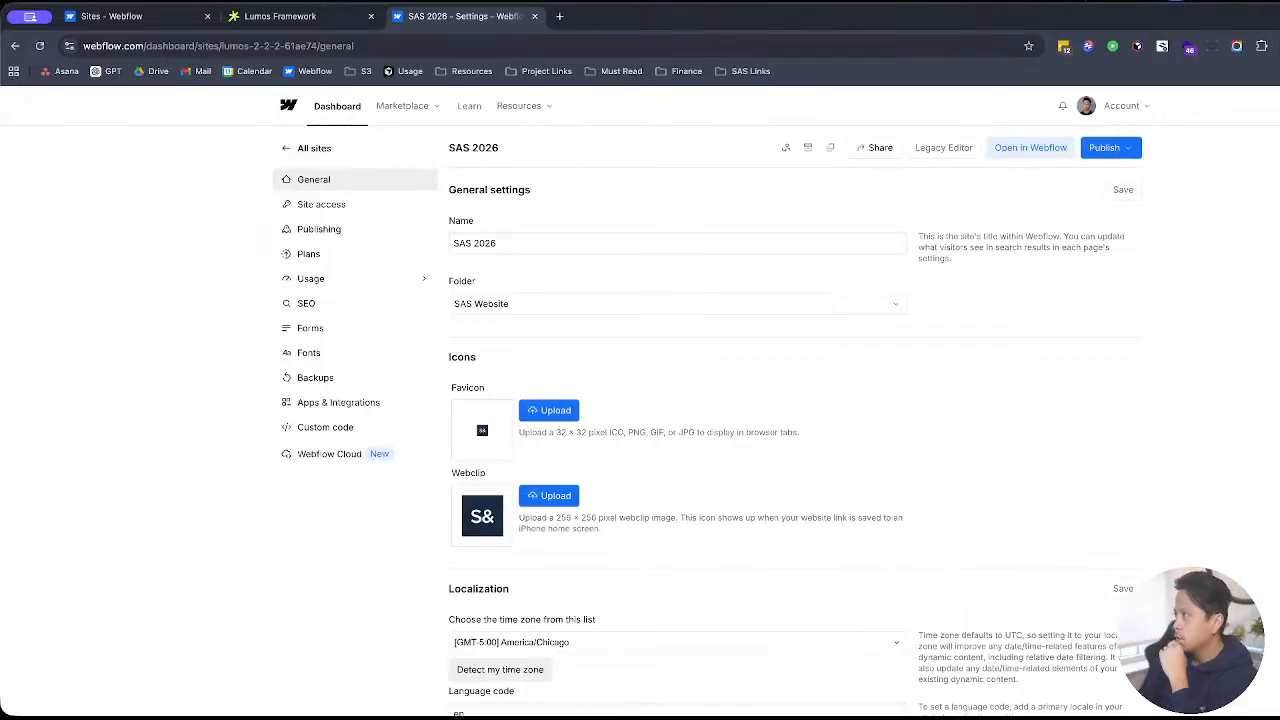
# Step: Check the publish destinations of SAS 2026 and look through its general settings for a staging domain option
pyautogui.click(1108, 150)
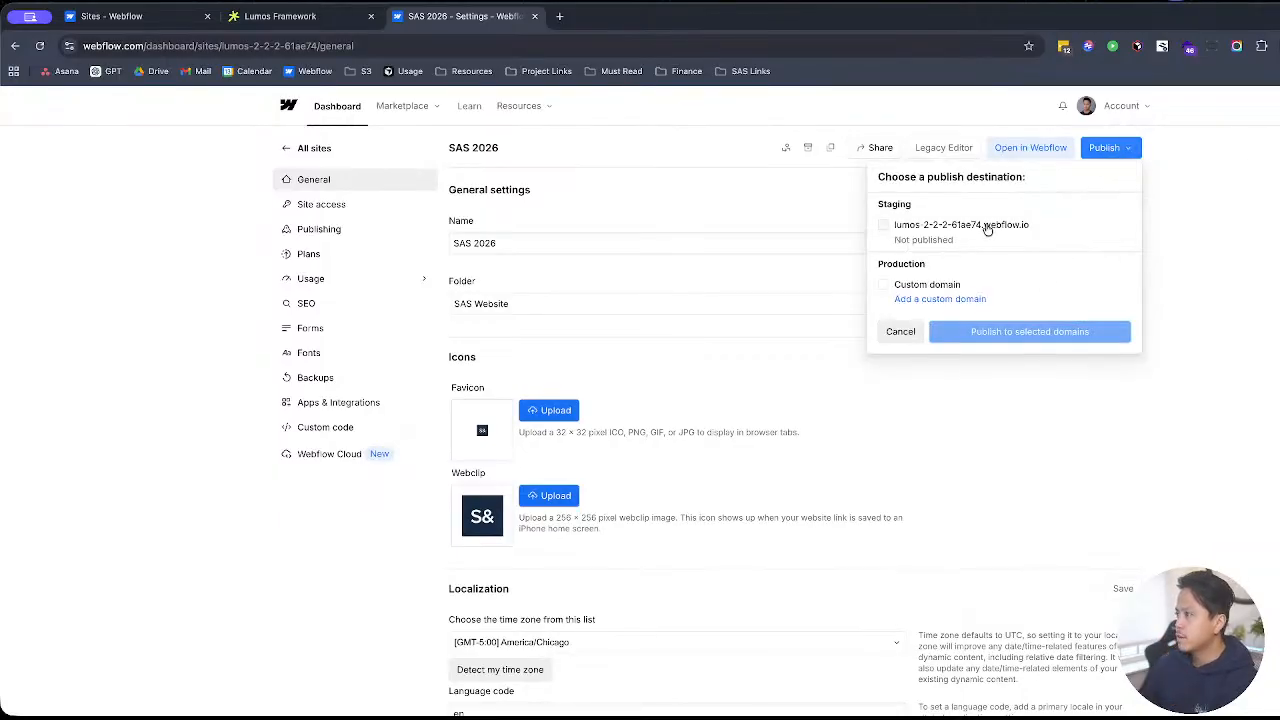
pyautogui.click(546, 240)
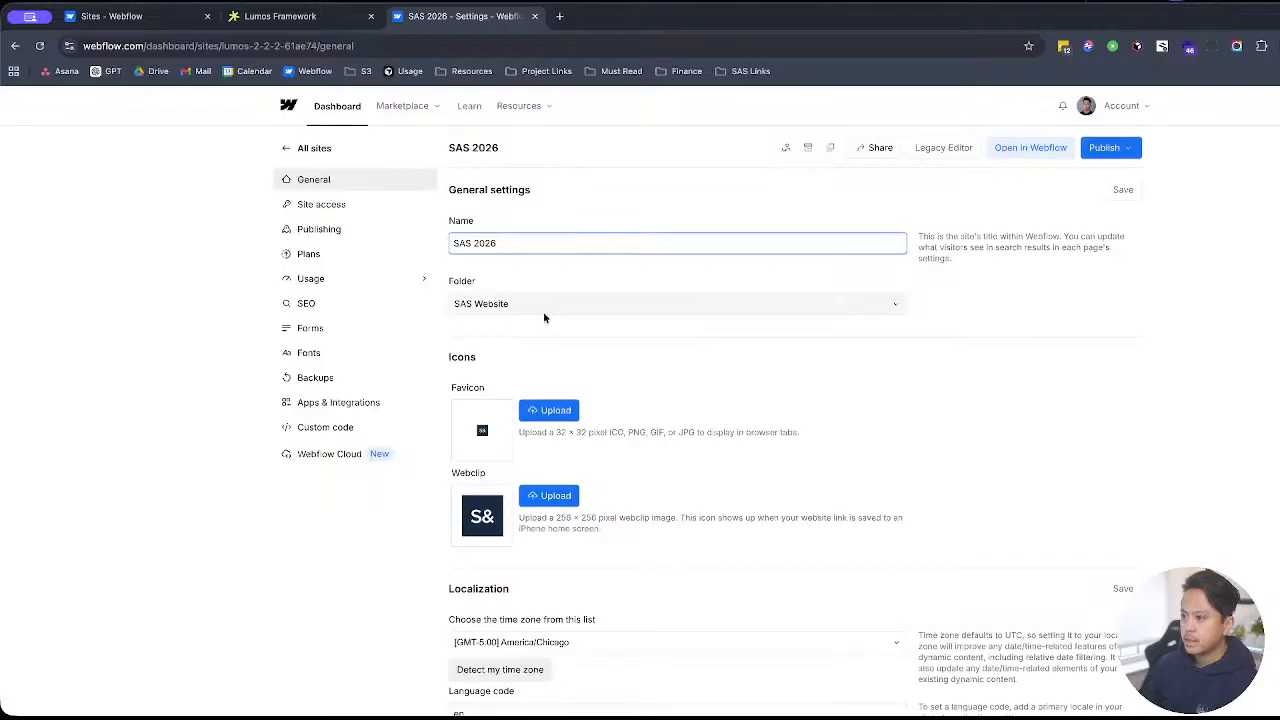
pyautogui.scroll(-5, 580, 430)
pyautogui.scroll(5, 620, 551)
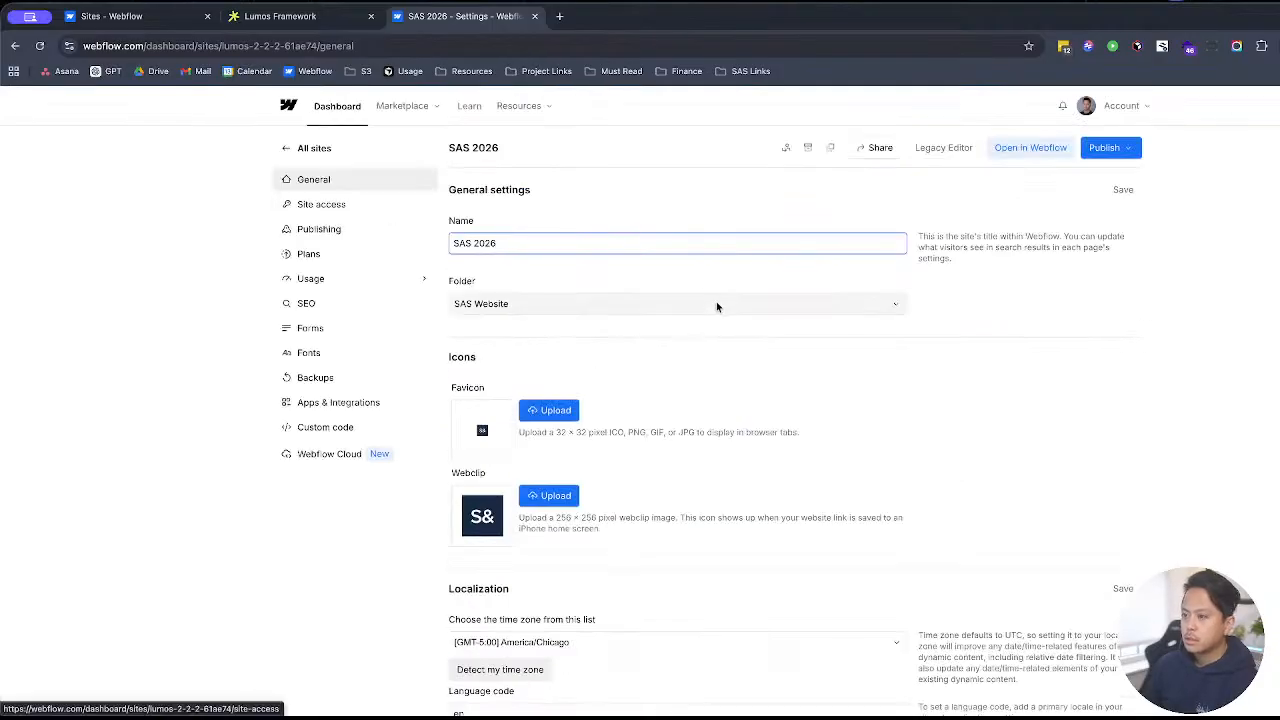
pyautogui.scroll(-5, 600, 477)
pyautogui.scroll(2, 589, 480)
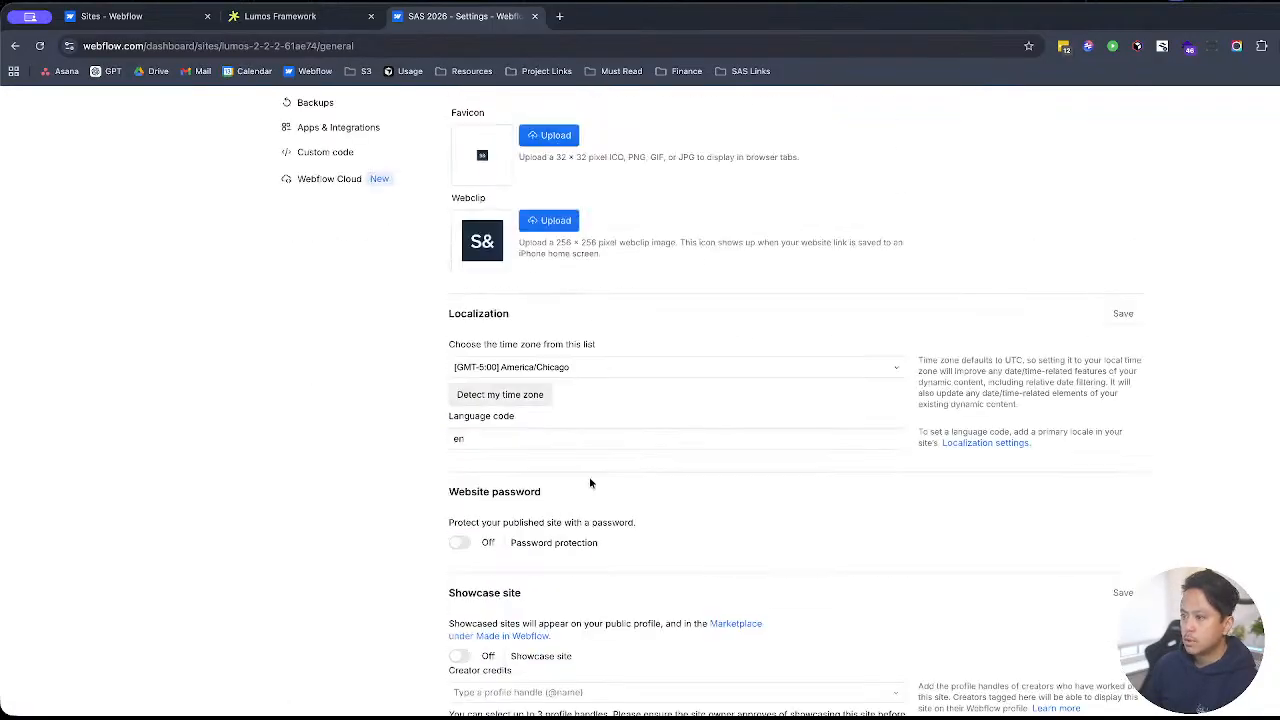
pyautogui.scroll(3, 589, 483)
# Step: Open the site's Publishing settings and clear the Webflow.io staging subdomain
pyautogui.click(340, 232)
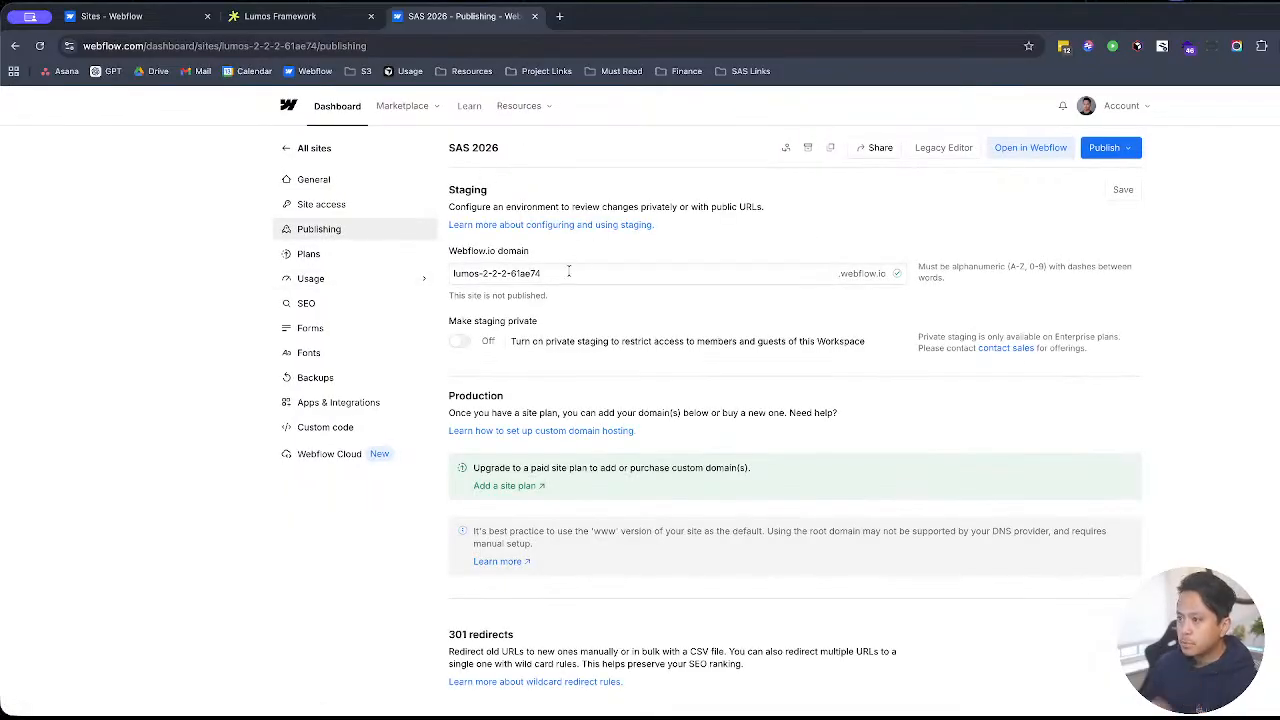
pyautogui.tripleClick(568, 272)
pyautogui.press('BackSpace')
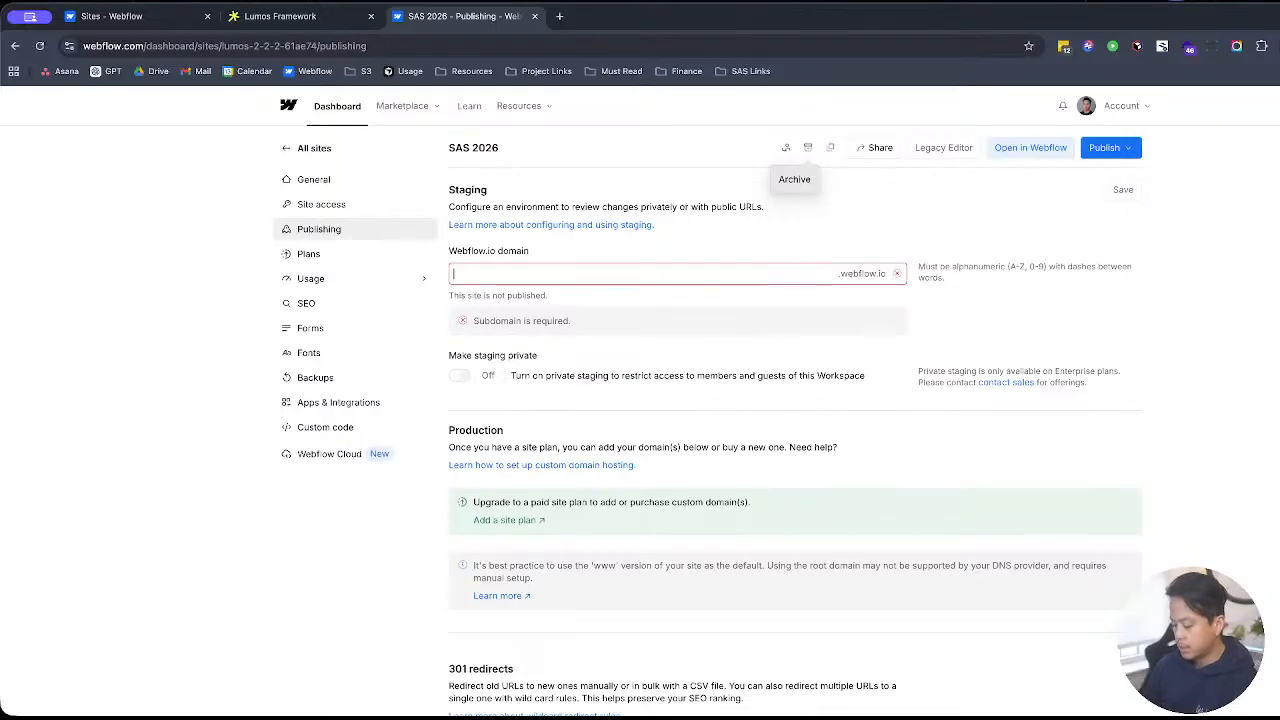
# Step: Try sas-website as the Webflow.io subdomain, including a numbered variant, and clear the entry again
pyautogui.write('sas-')
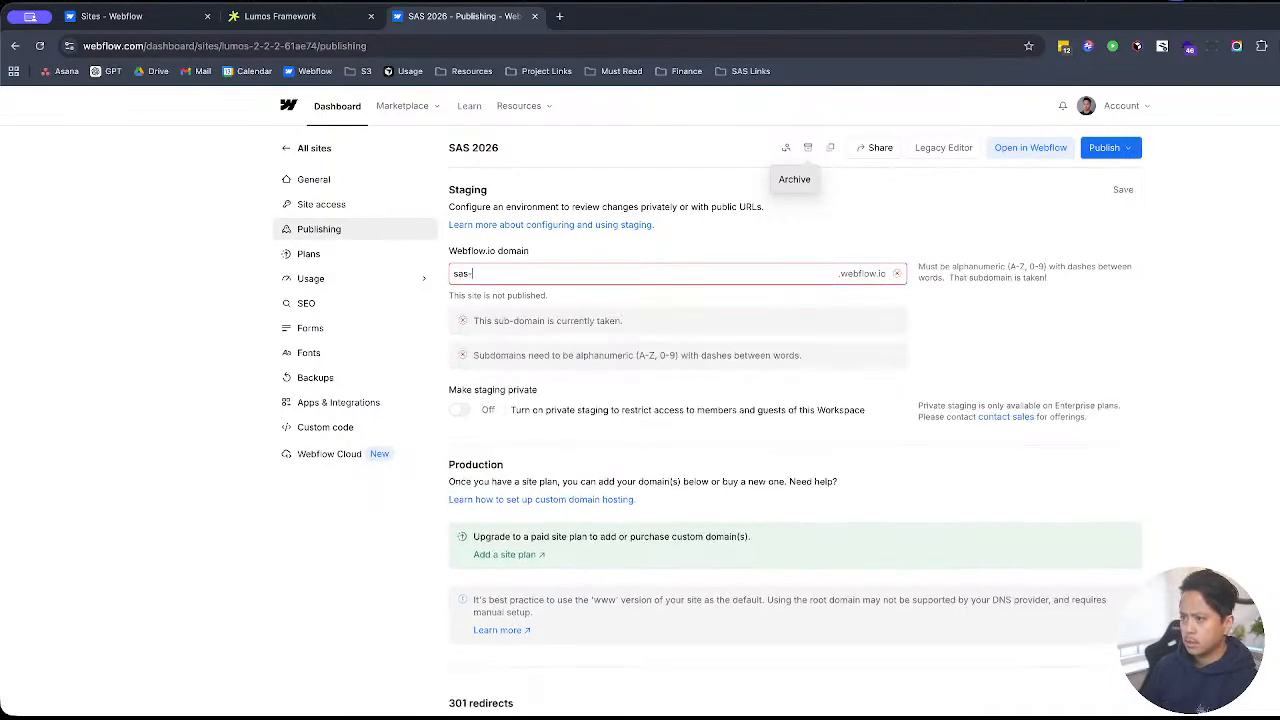
pyautogui.write('website')
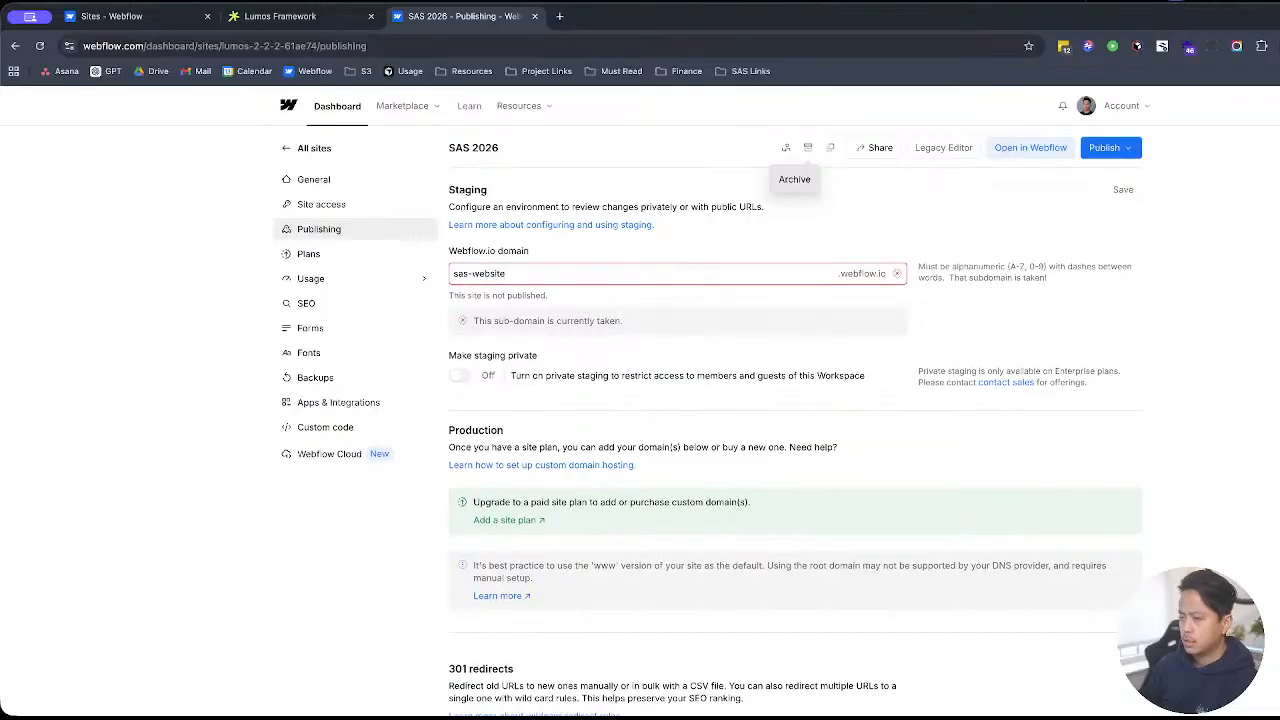
pyautogui.write('-2')
pyautogui.press('BackSpace')
pyautogui.press('BackSpace')
pyautogui.press('BackSpace')
pyautogui.press('BackSpace')
pyautogui.press('BackSpace')
pyautogui.press('BackSpace')
pyautogui.press('BackSpace')
pyautogui.press('BackSpace')
pyautogui.press('BackSpace')
pyautogui.press('BackSpace')
pyautogui.press('BackSpace')
pyautogui.press('BackSpace')
pyautogui.press('BackSpace')
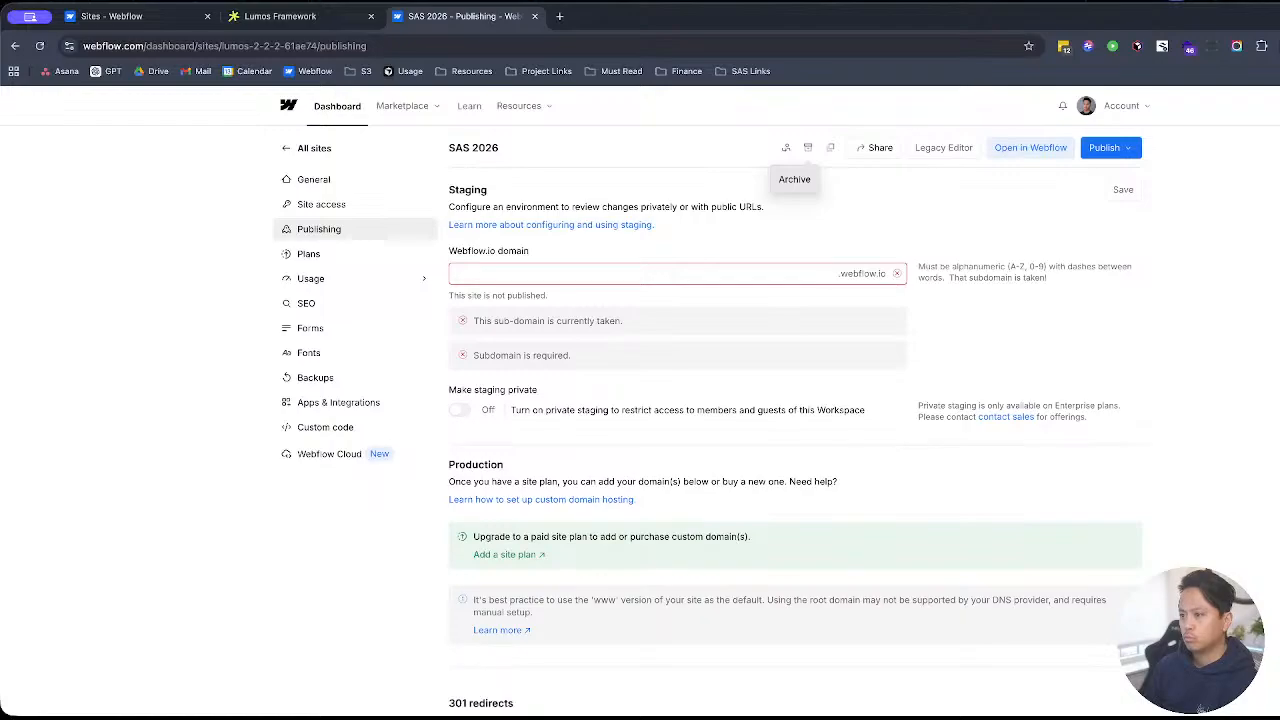
# Step: Try sas-26 and a name starting with sas-staging- as the Webflow.io subdomain, keeping only the sas- prefix
pyautogui.write('sas-20')
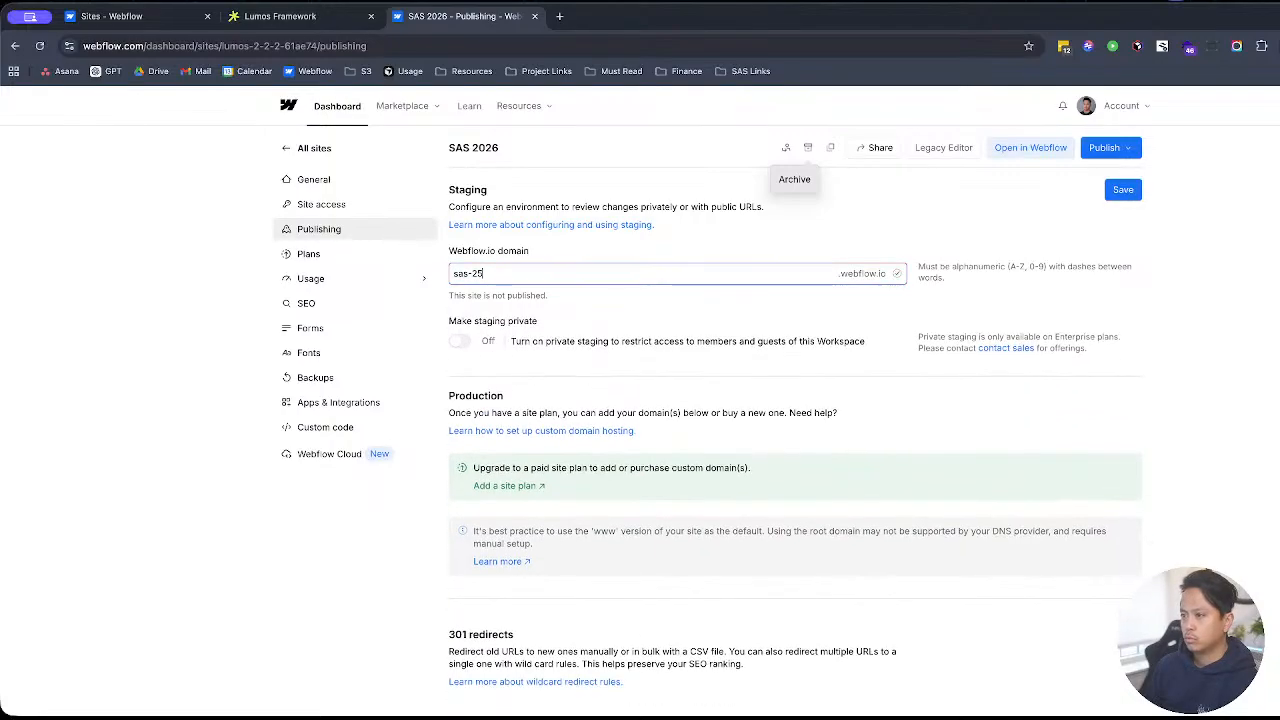
pyautogui.press('BackSpace')
pyautogui.write('6')
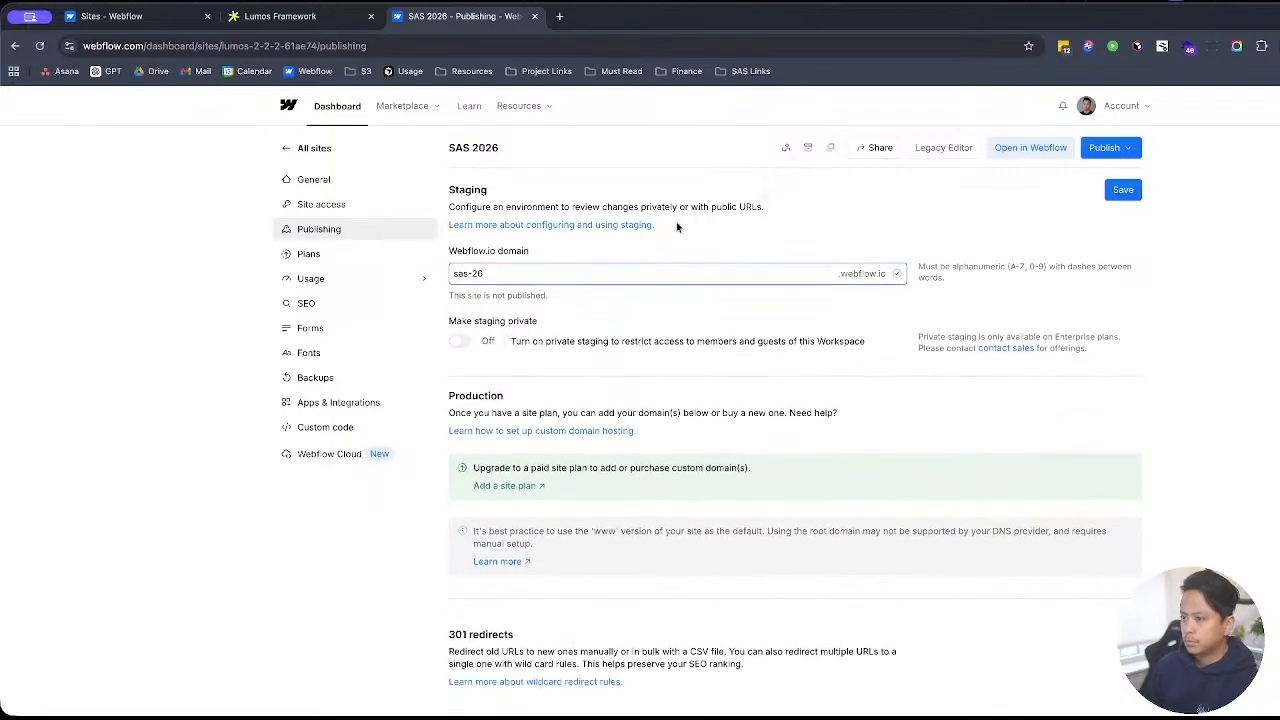
pyautogui.press('BackSpace')
pyautogui.press('BackSpace')
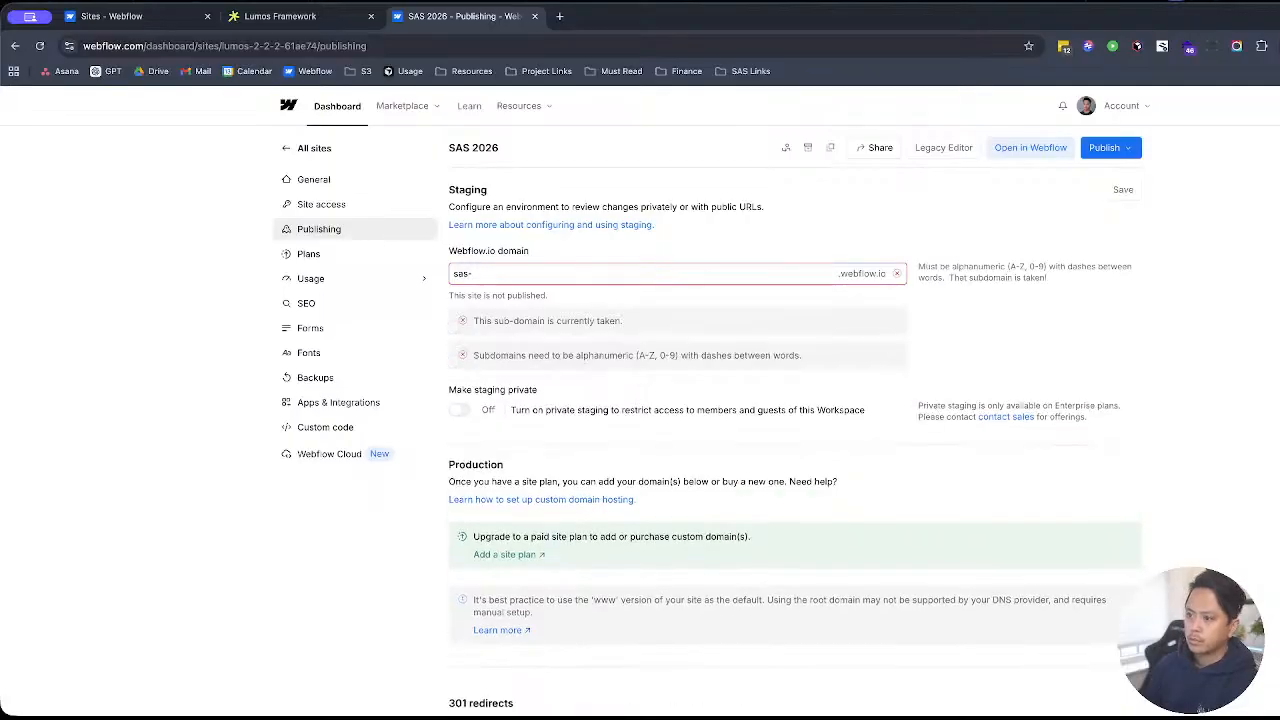
pyautogui.write('staging-')
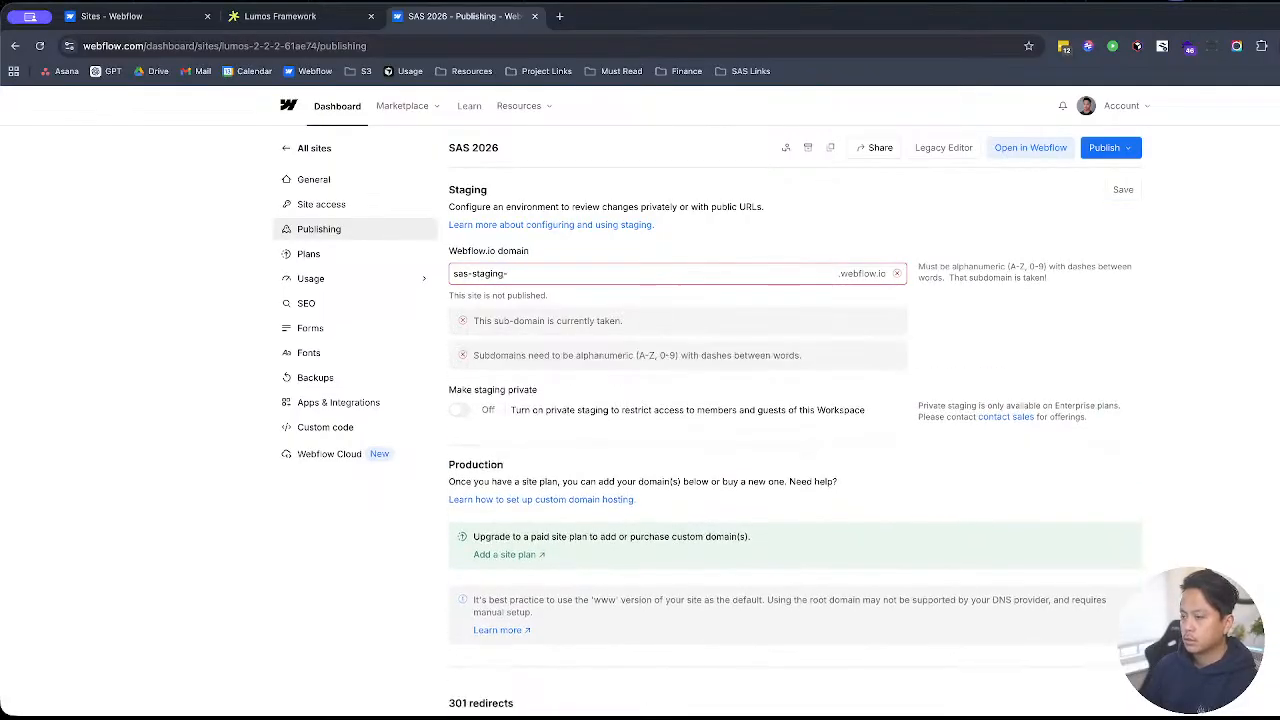
pyautogui.press('BackSpace')
pyautogui.press('BackSpace')
pyautogui.press('BackSpace')
pyautogui.press('BackSpace')
pyautogui.press('BackSpace')
pyautogui.press('BackSpace')
pyautogui.press('BackSpace')
pyautogui.press('BackSpace')
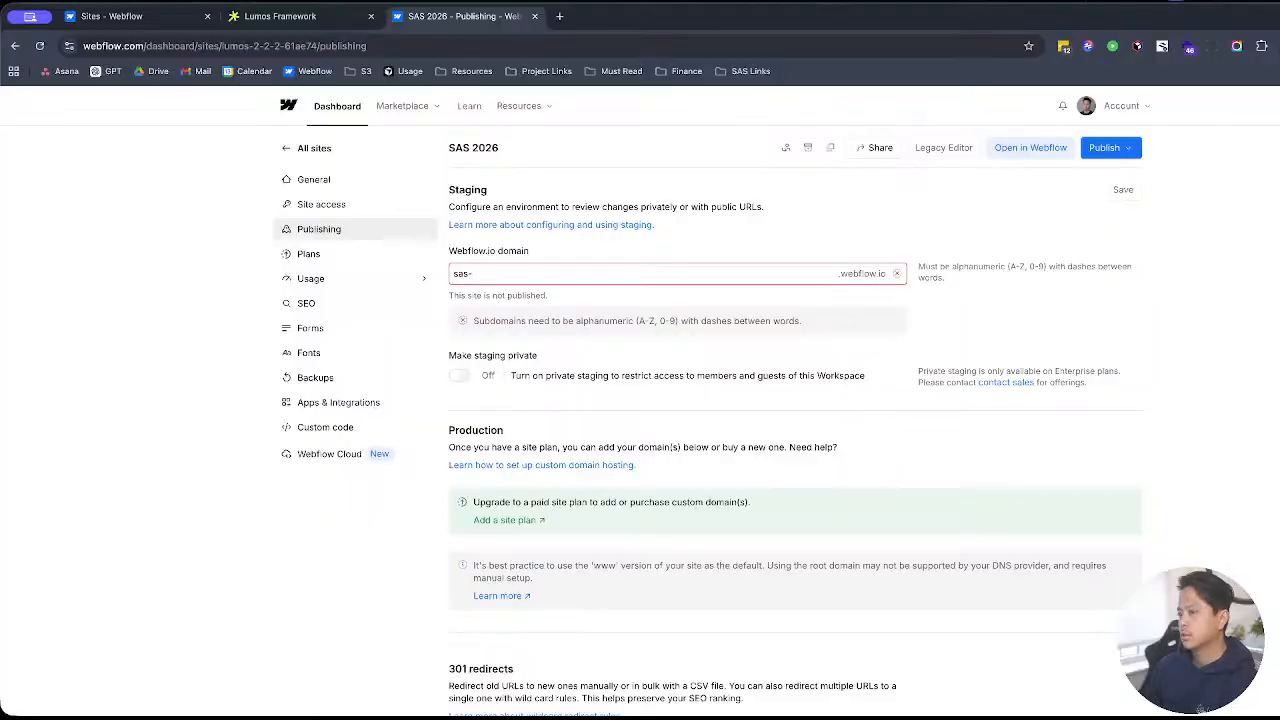
# Step: Complete the Webflow.io subdomain as sas-26 and save the staging settings
pyautogui.write('2')
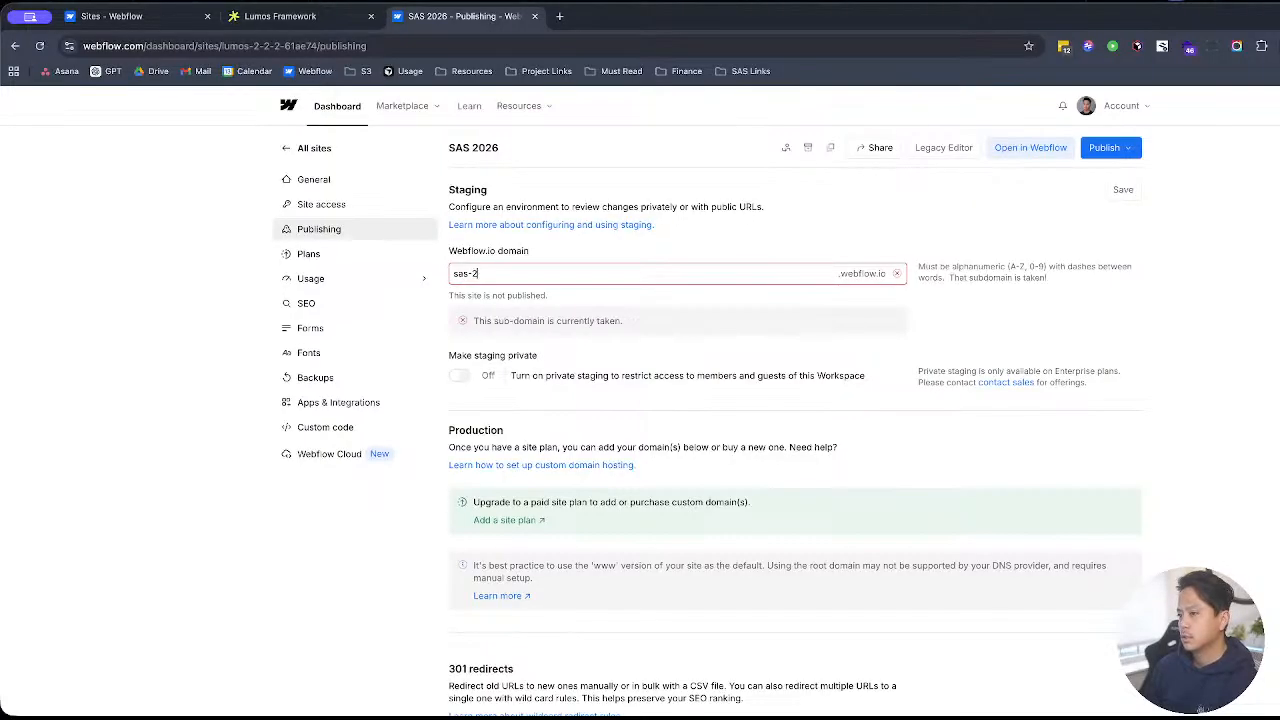
pyautogui.write('6')
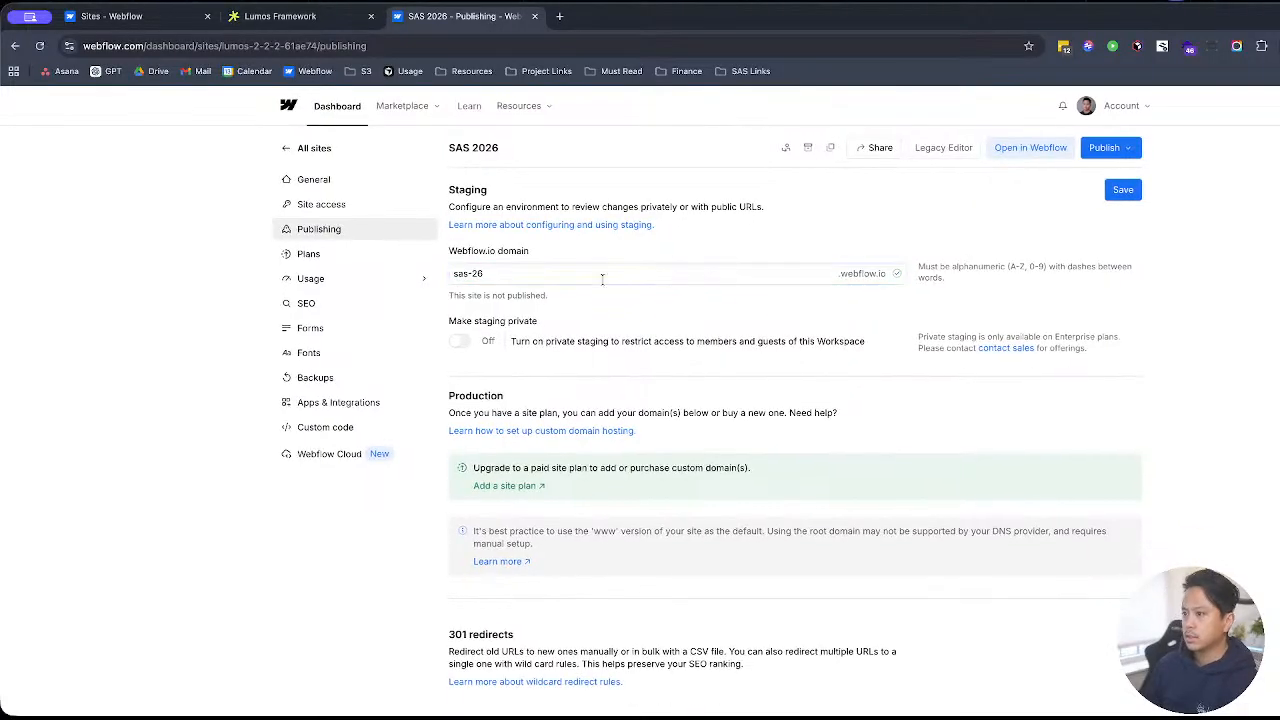
pyautogui.click(1125, 191)
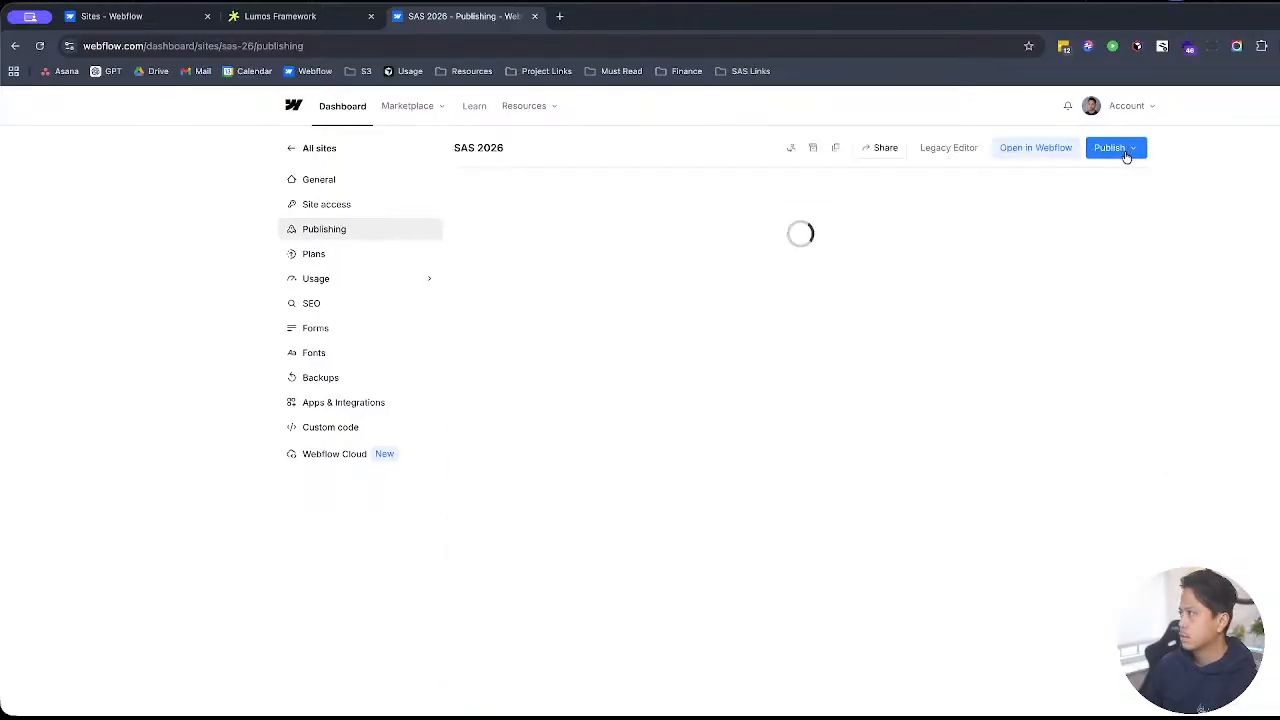
# Step: Publish the SAS 2026 site to its webflow.io staging domain
pyautogui.click(1124, 150)
pyautogui.click(938, 226)
pyautogui.click(1030, 332)
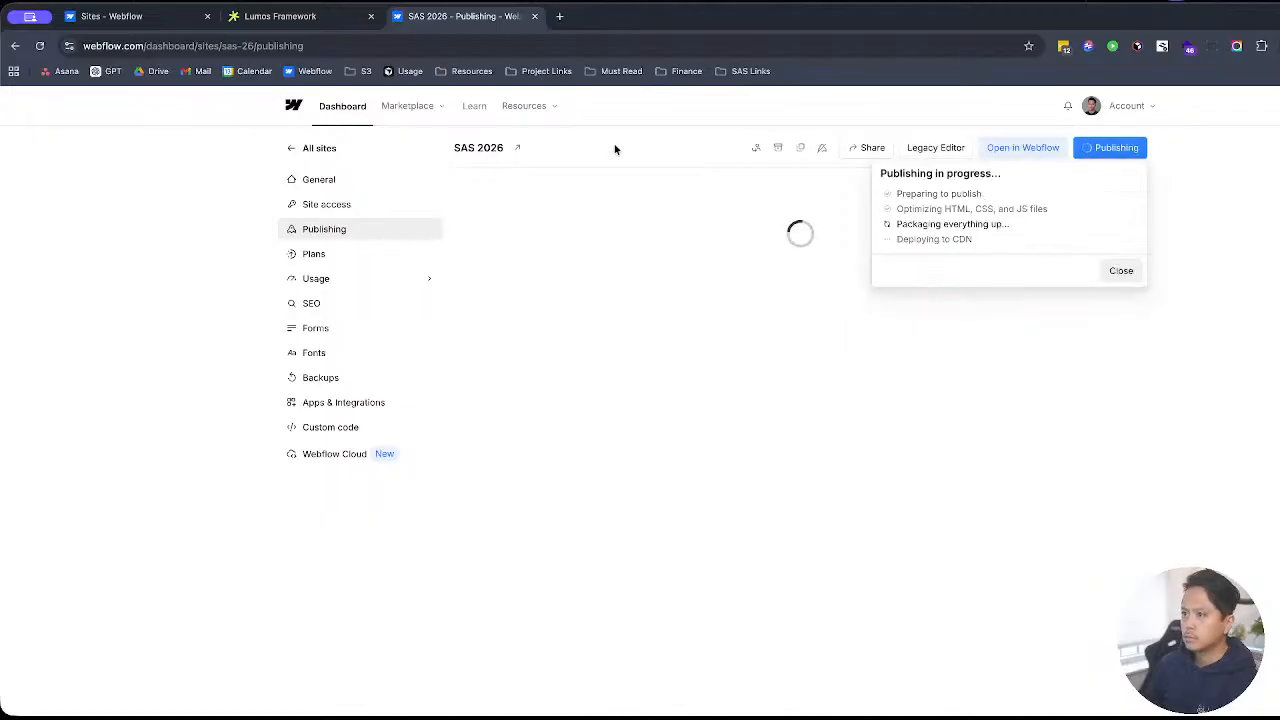
# Step: Switch to the codalyn-loadout project in the code editor and copy the whole "Add to <head>" script from the terminal output
pyautogui.hotkey('ctrl', 'Up')
pyautogui.click(421, 626)
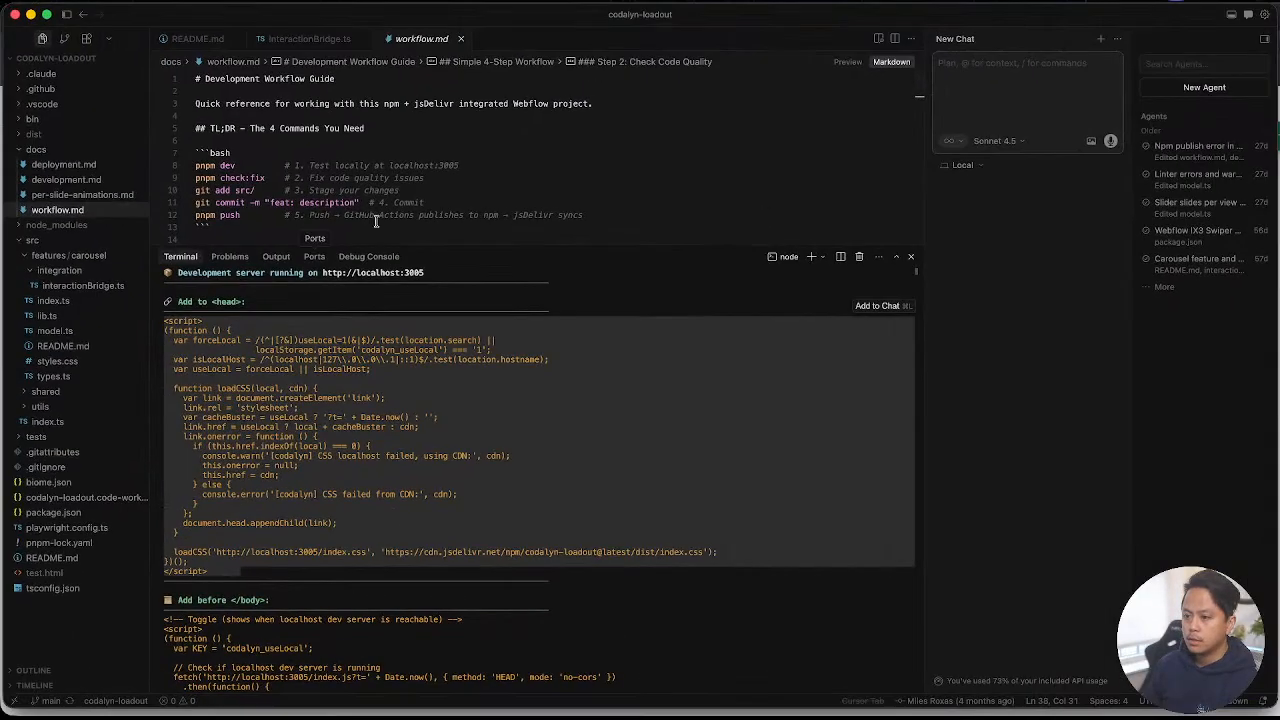
pyautogui.scroll(2, 400, 440)
pyautogui.scroll(-5, 377, 455)
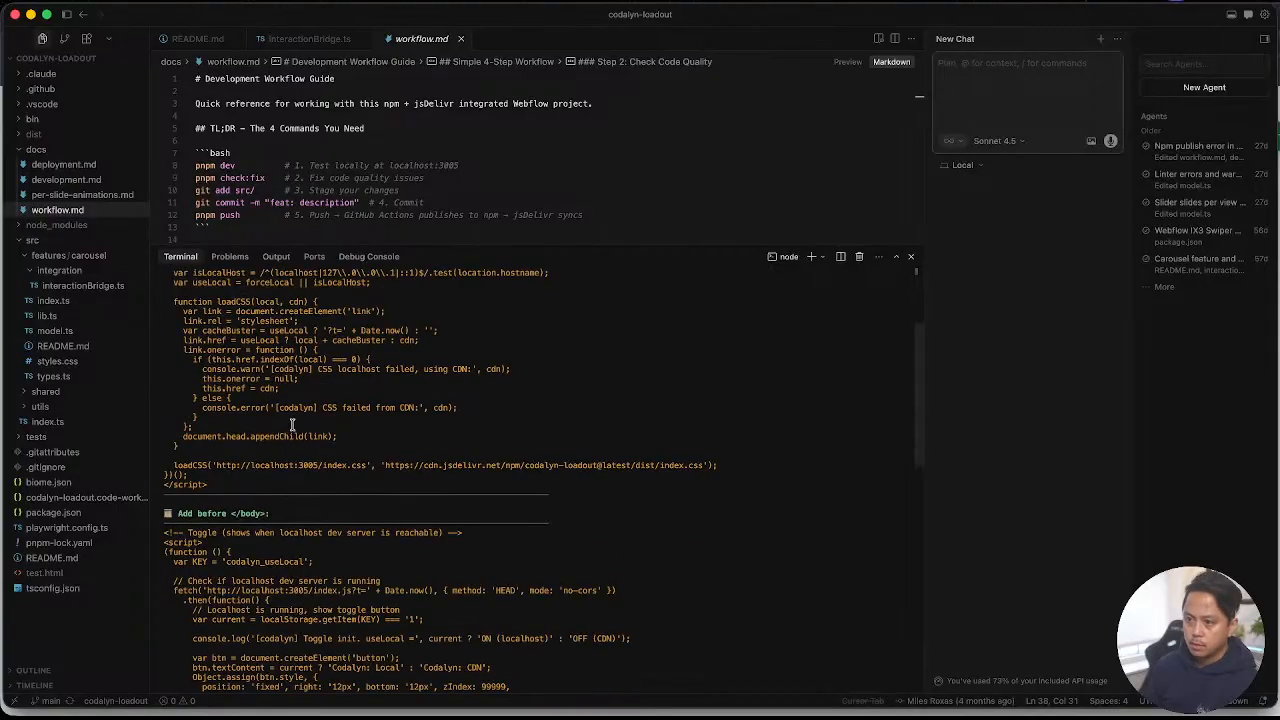
pyautogui.scroll(3, 292, 425)
pyautogui.moveTo(241, 594); pyautogui.dragTo(166, 352)
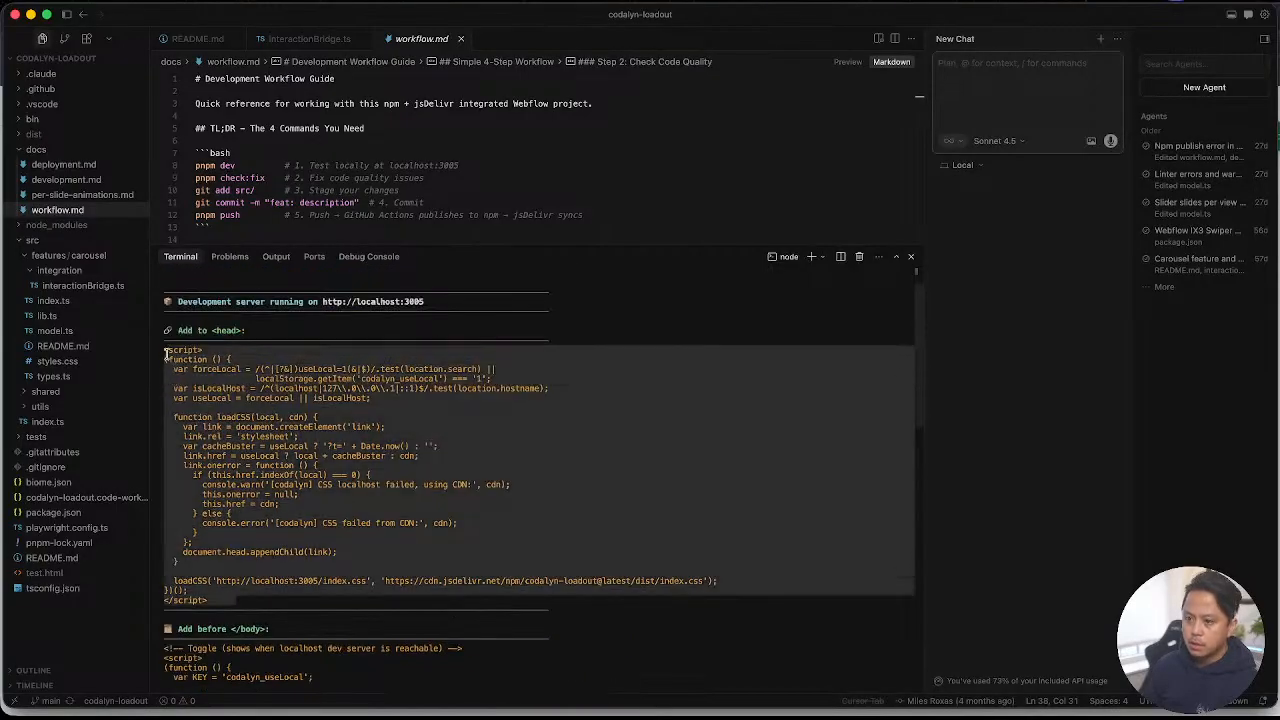
pyautogui.press('super+c')
# Step: Back in Webflow, paste the copied loadCSS script into the site's custom Head code and save it
pyautogui.hotkey('ctrl', 'Up')
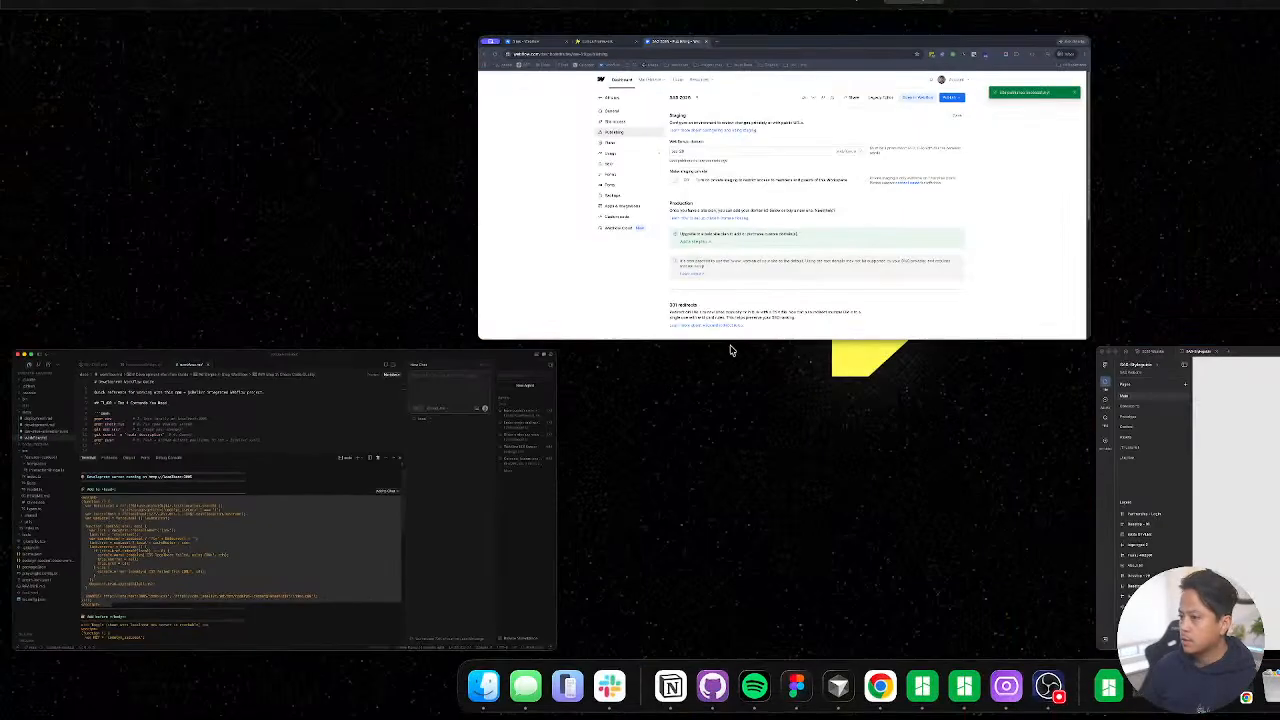
pyautogui.click(806, 126)
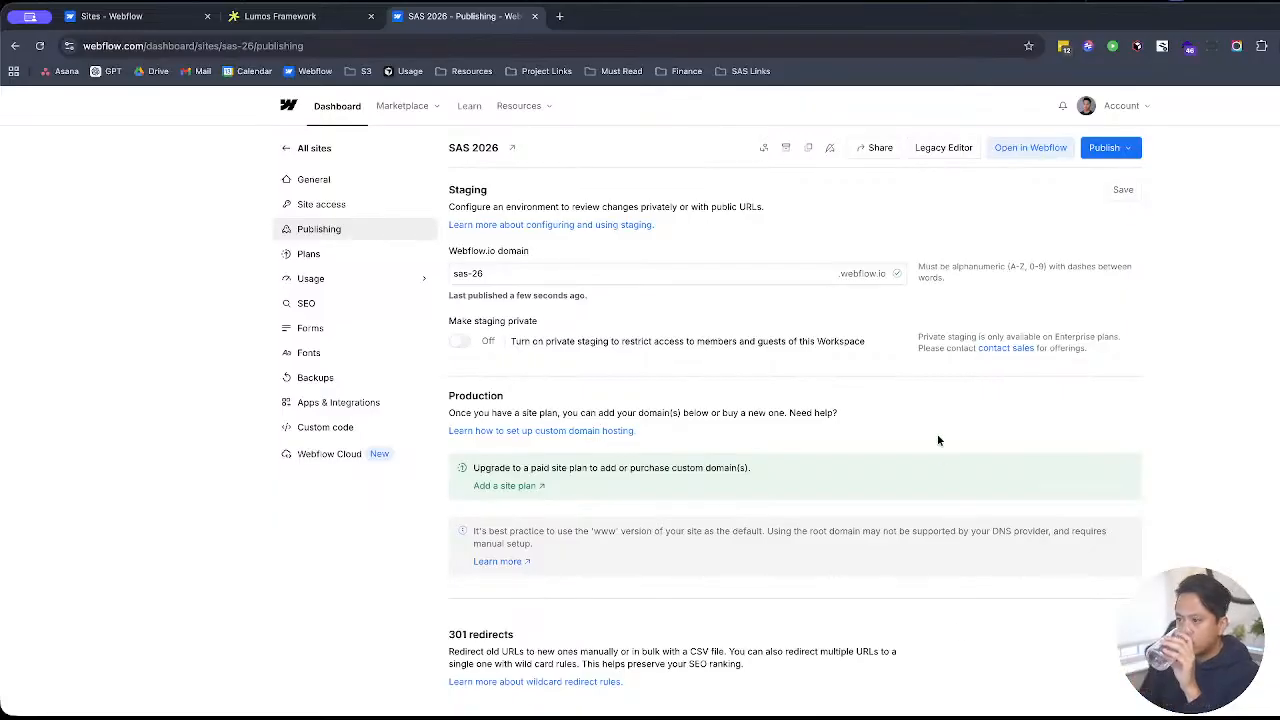
pyautogui.click(340, 427)
pyautogui.scroll(-2, 632, 410)
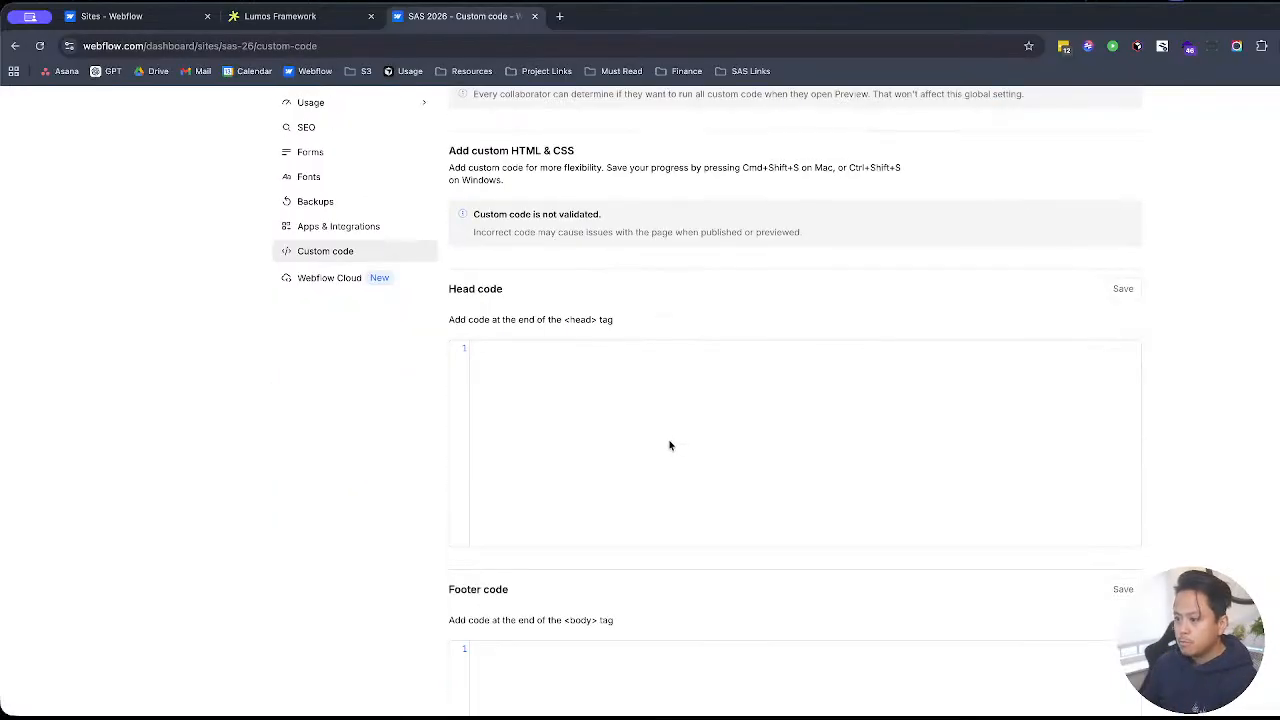
pyautogui.click(649, 361)
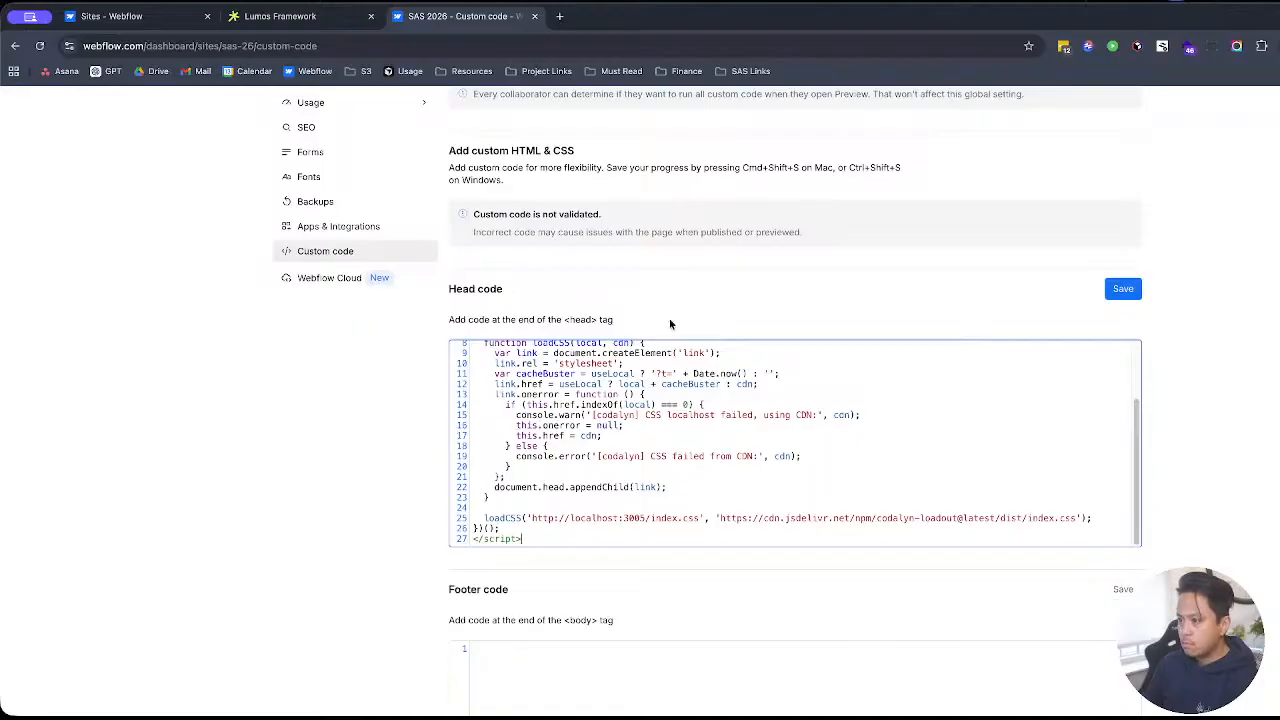
pyautogui.scroll(2, 670, 508)
pyautogui.scroll(-3, 664, 492)
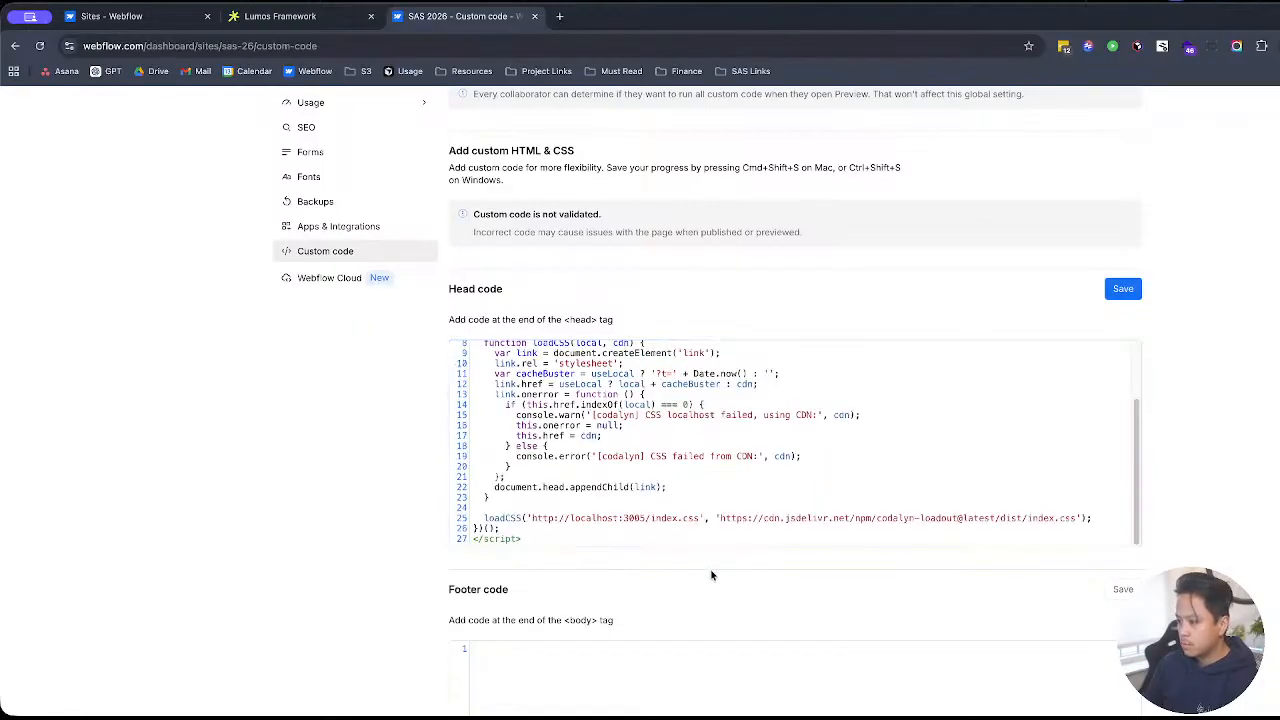
pyautogui.scroll(-4, 1100, 395)
pyautogui.scroll(5, 1147, 390)
pyautogui.click(1123, 357)
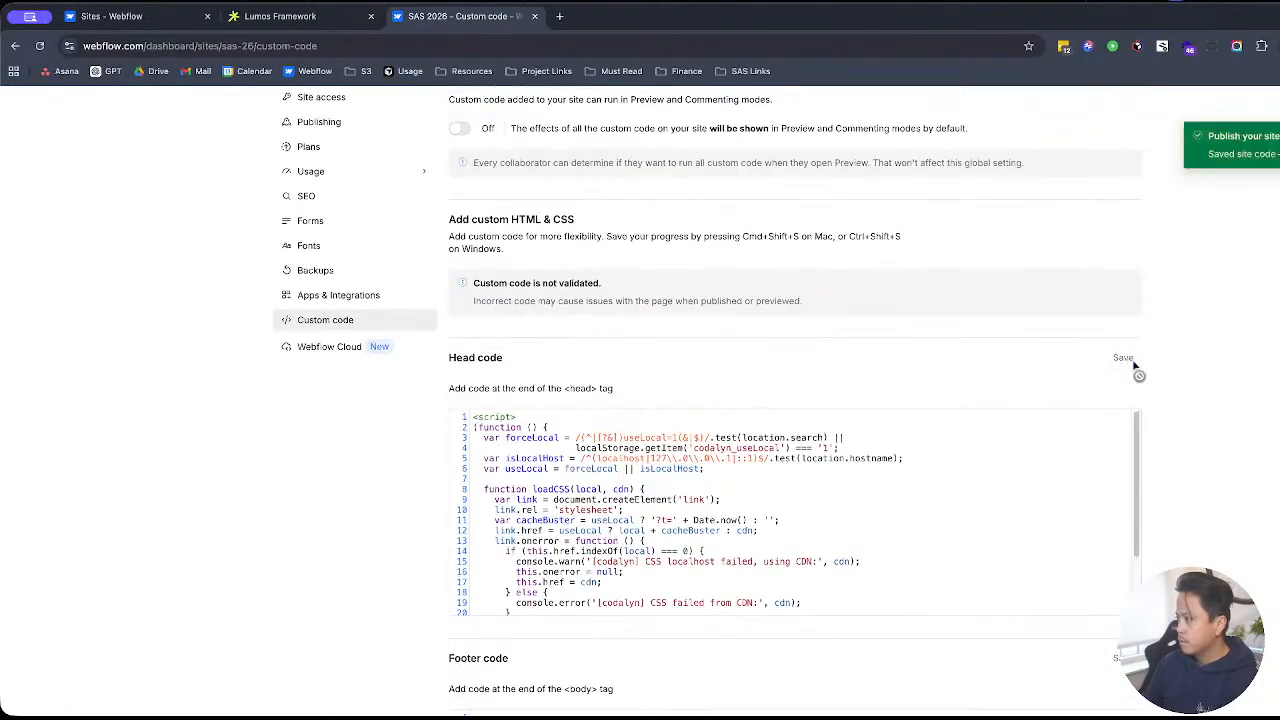
# Step: Switch to the codalyn-loadout project in the code editor and copy the whole "Add before </body>" block, both toggle and loader scripts, from the terminal
pyautogui.hotkey('ctrl', 'Up')
pyautogui.click(272, 484)
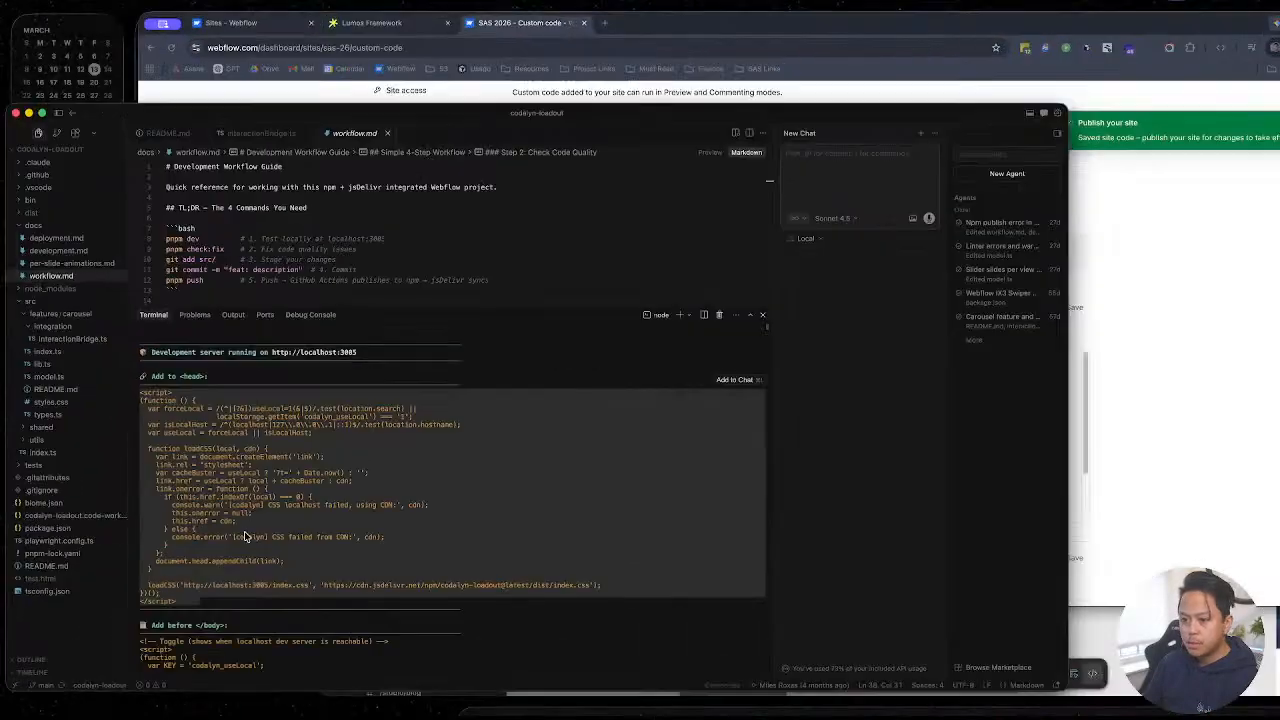
pyautogui.scroll(-3, 265, 470)
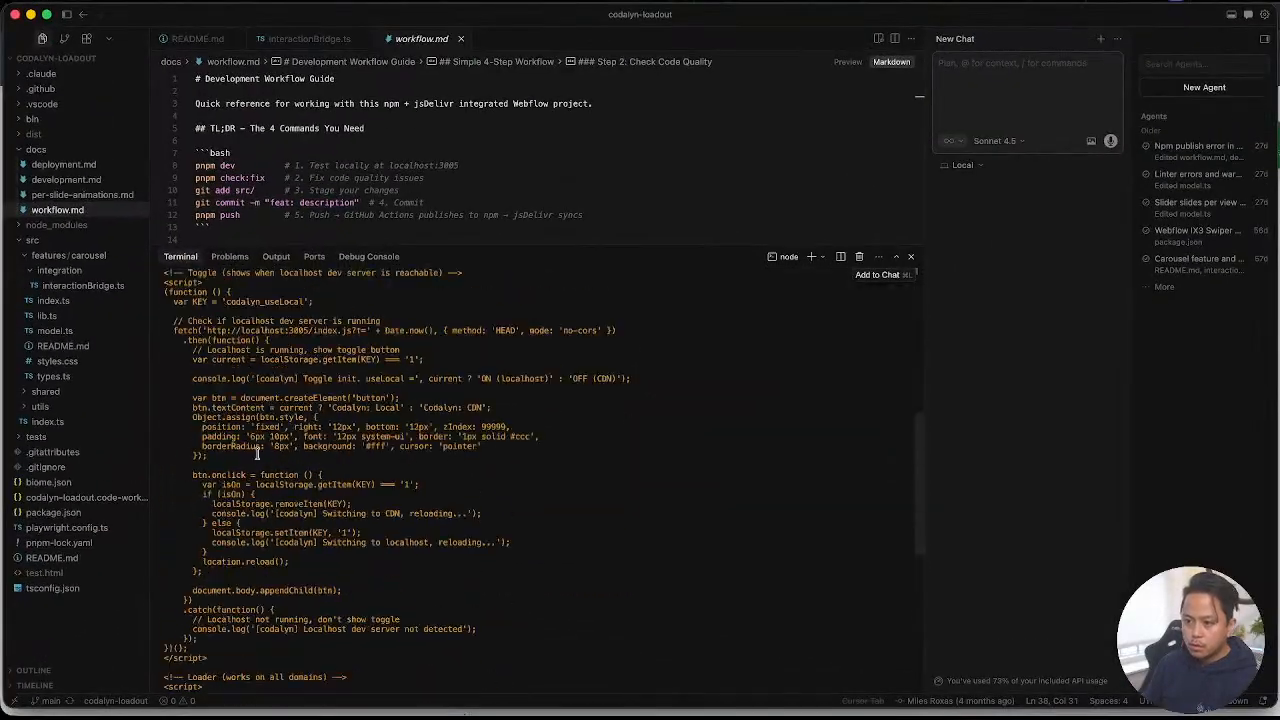
pyautogui.scroll(2, 235, 435)
pyautogui.moveTo(163, 400); pyautogui.dragTo(290, 688)
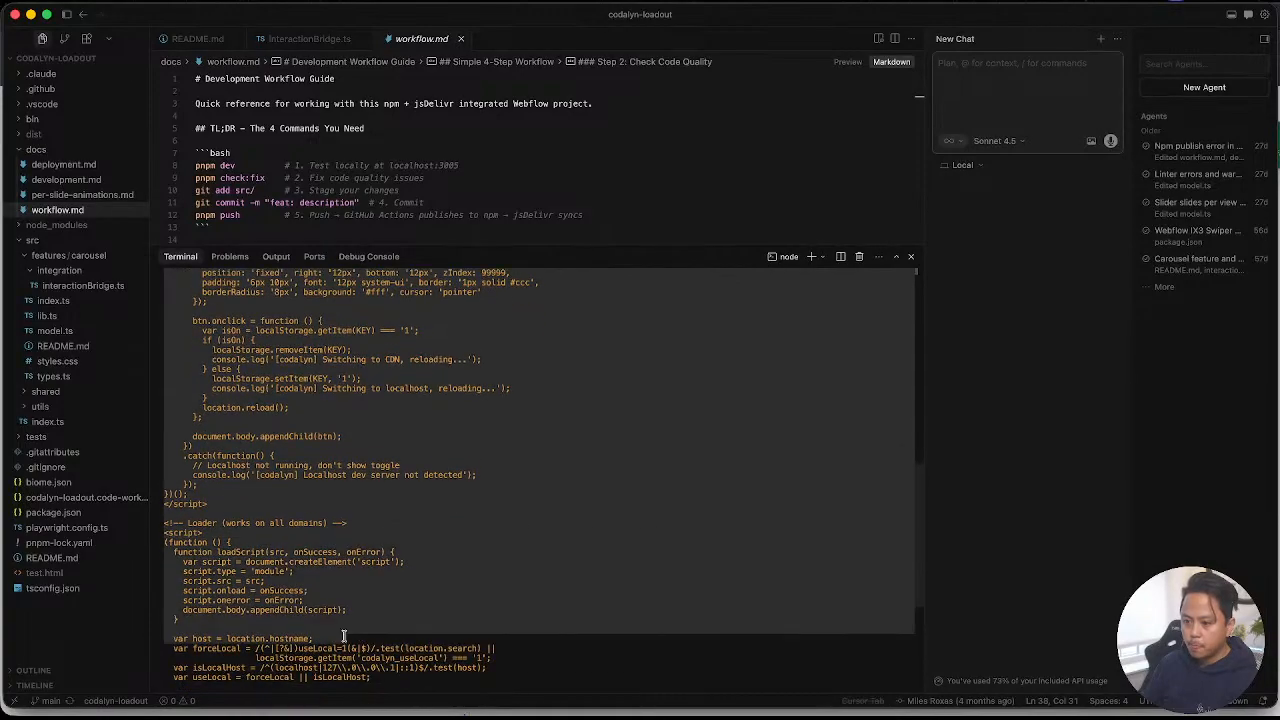
pyautogui.scroll(-5, 273, 643)
pyautogui.moveTo(273, 643); pyautogui.dragTo(211, 660)
# Step: Return to Webflow, paste the copied toggle and loader scripts into the site's custom Footer code, and save it
pyautogui.hotkey('ctrl', 'Up')
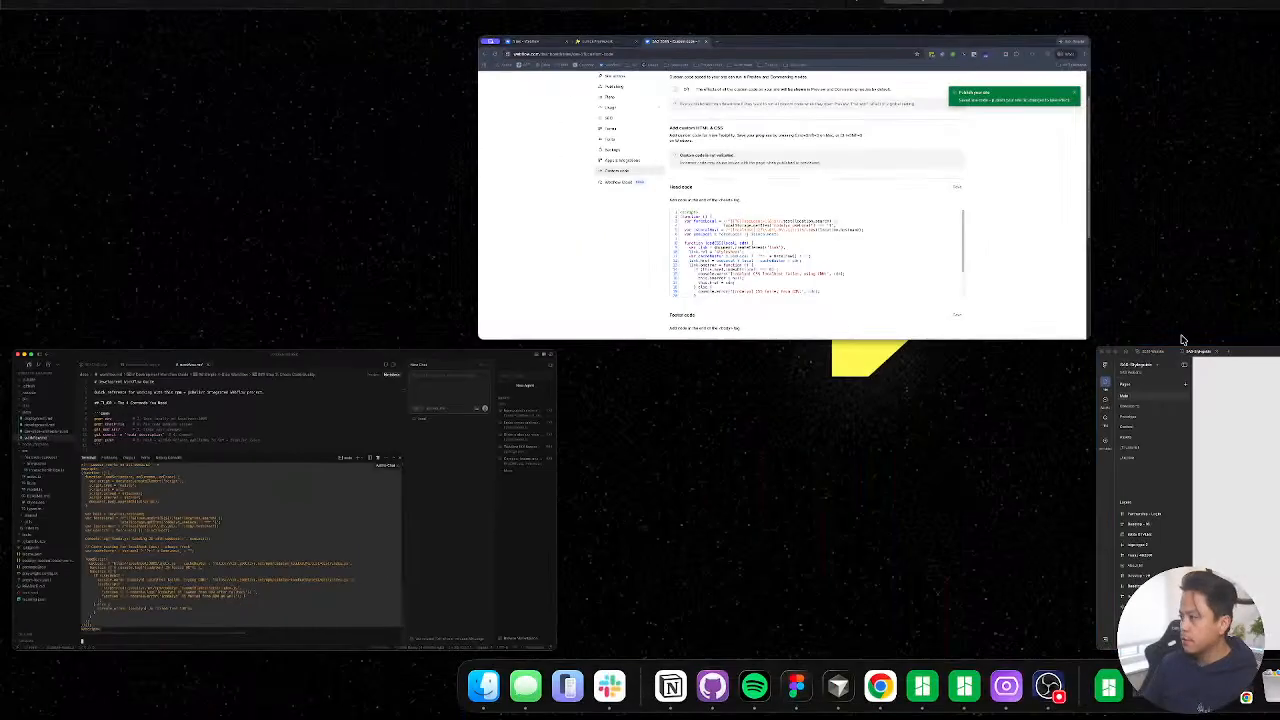
pyautogui.click(1060, 320)
pyautogui.scroll(-5, 746, 608)
pyautogui.click(653, 341)
pyautogui.press('super+v')
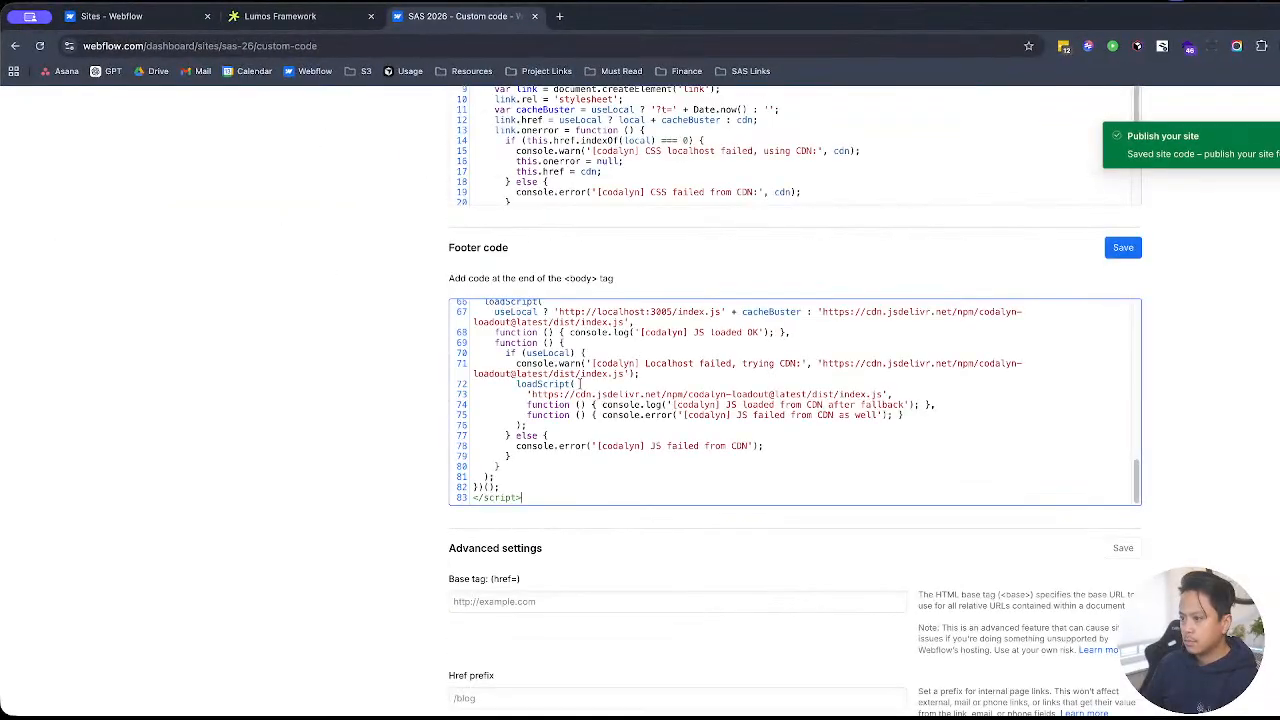
pyautogui.click(1123, 247)
pyautogui.scroll(3, 1240, 398)
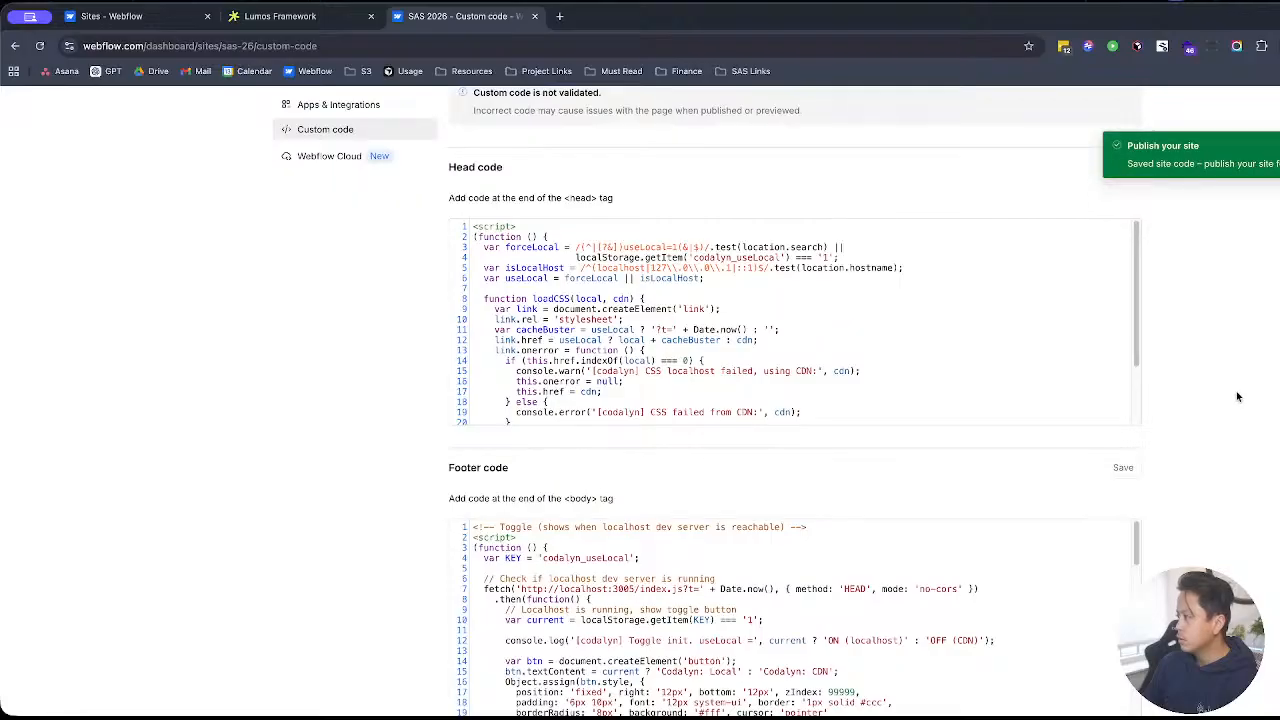
pyautogui.scroll(-3, 1246, 400)
pyautogui.scroll(3, 1170, 525)
pyautogui.scroll(-3, 1171, 517)
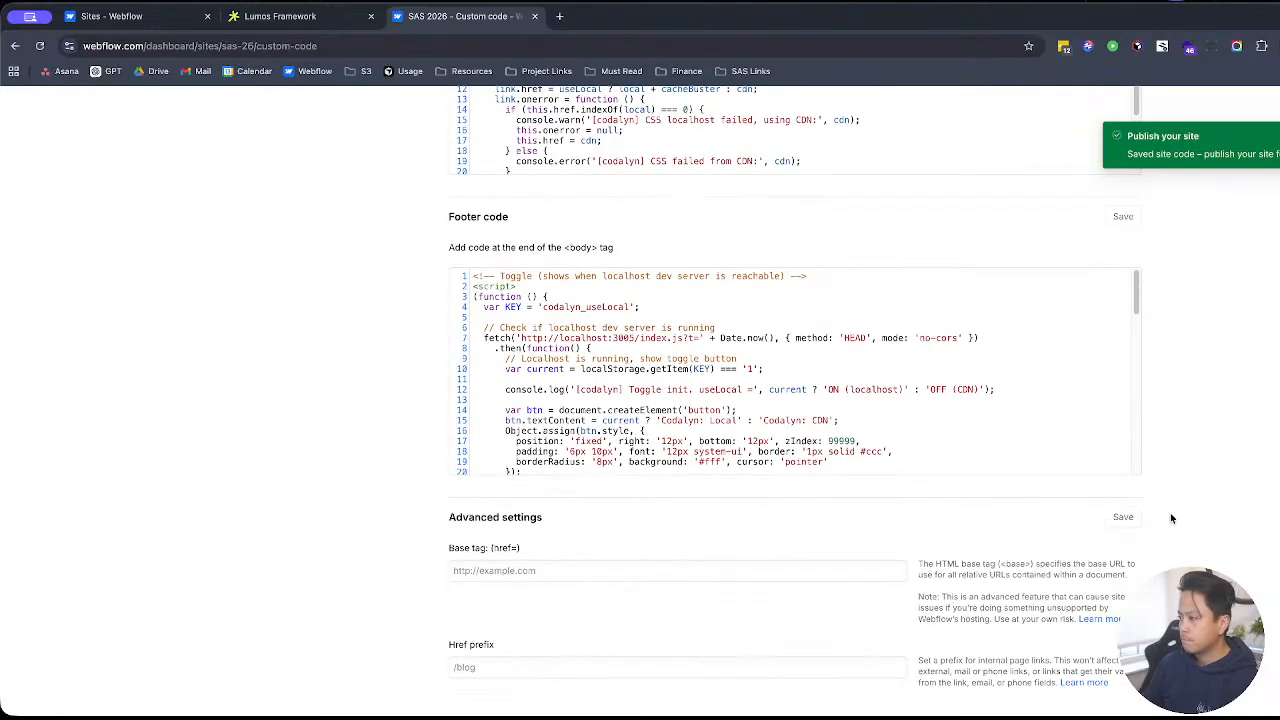
pyautogui.scroll(6, 1171, 489)
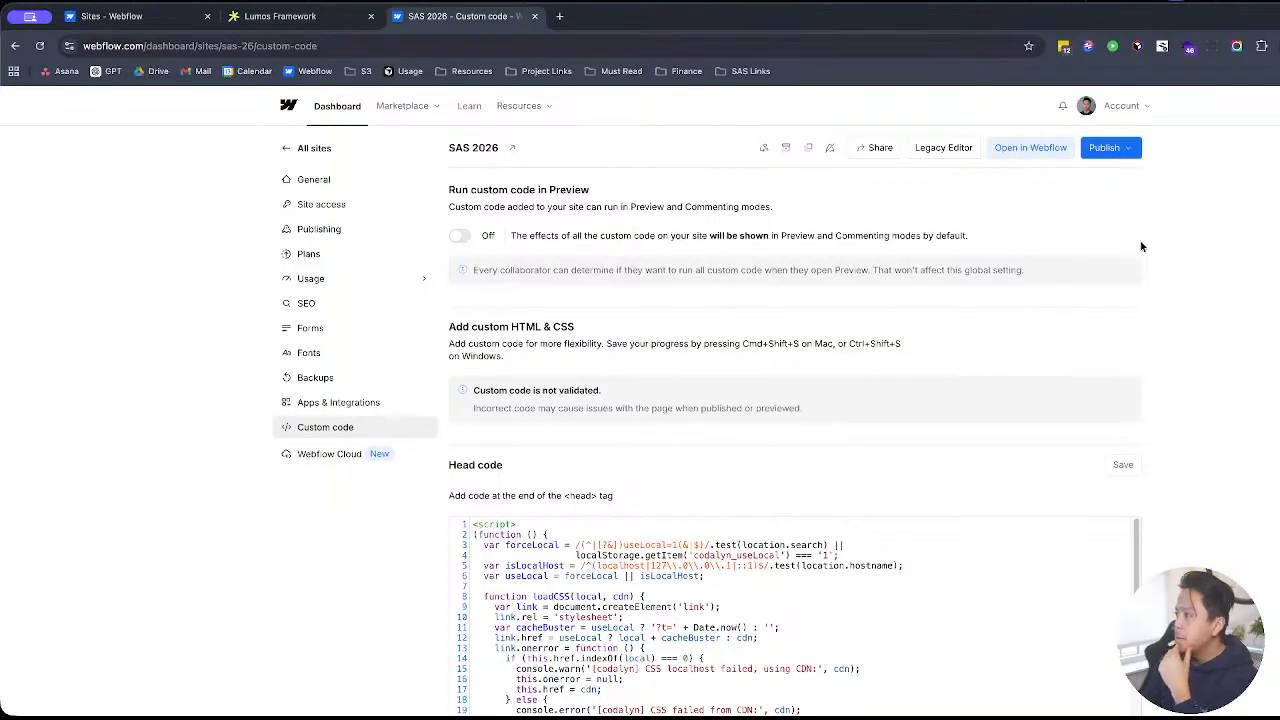
# Step: In the code editor, shrink the terminal to give workflow.md more room and collapse the docs folder
pyautogui.hotkey('ctrl', 'Up')
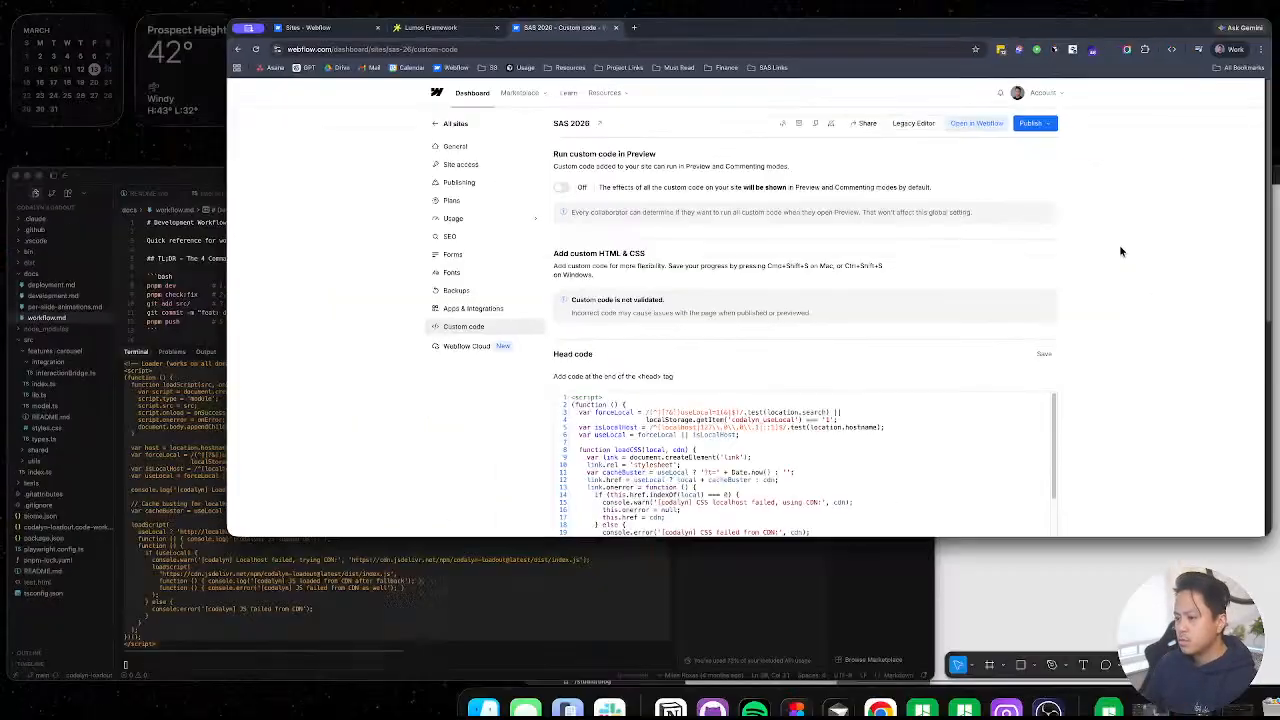
pyautogui.click(280, 500)
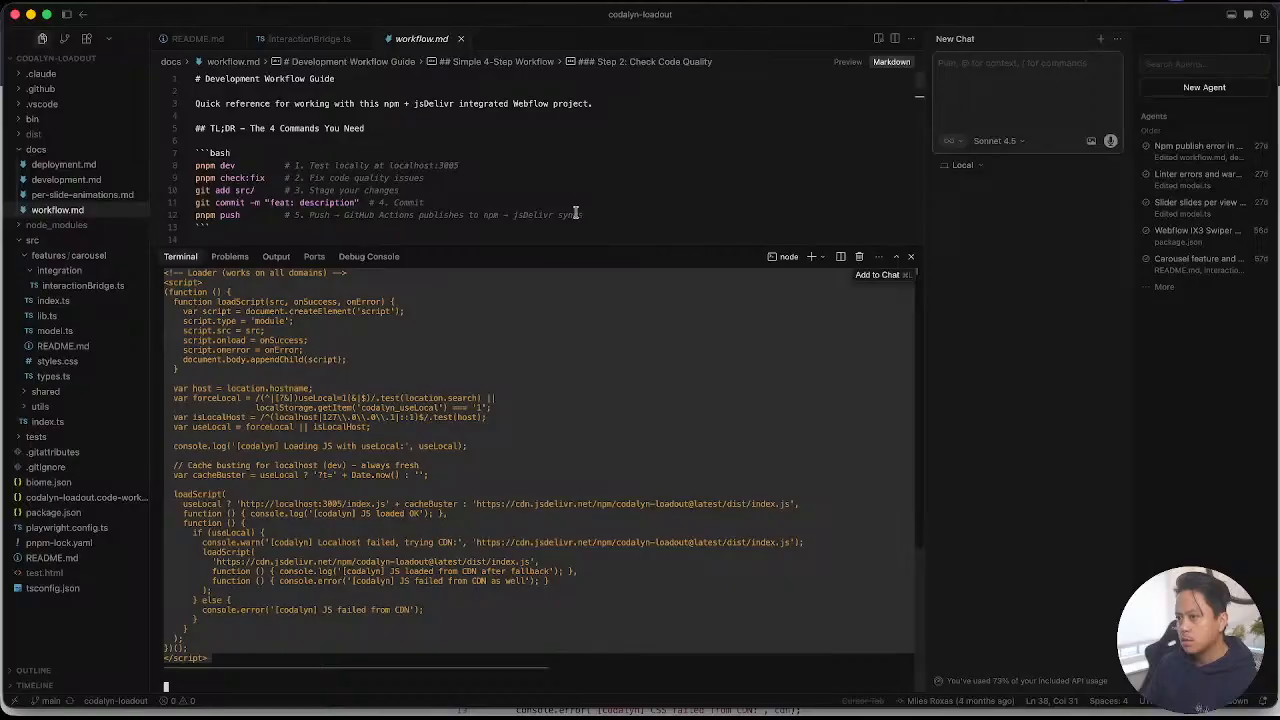
pyautogui.moveTo(575, 250); pyautogui.dragTo(575, 585)
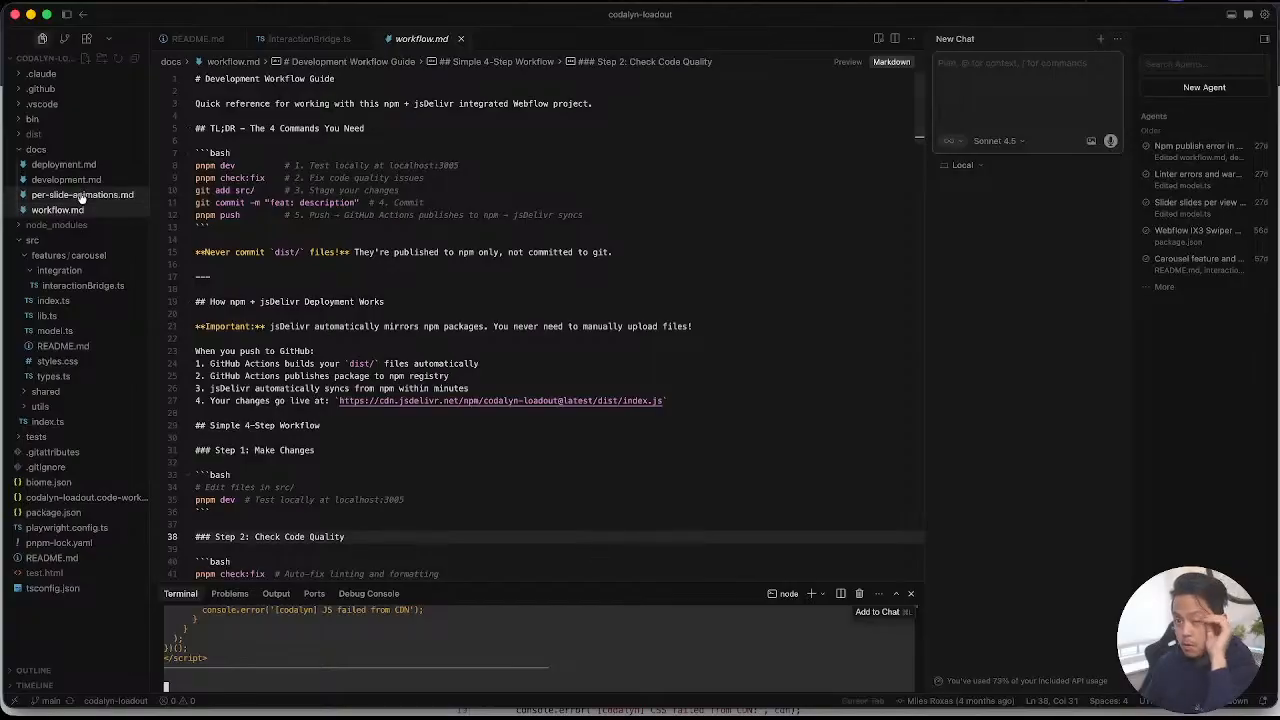
pyautogui.click(24, 149)
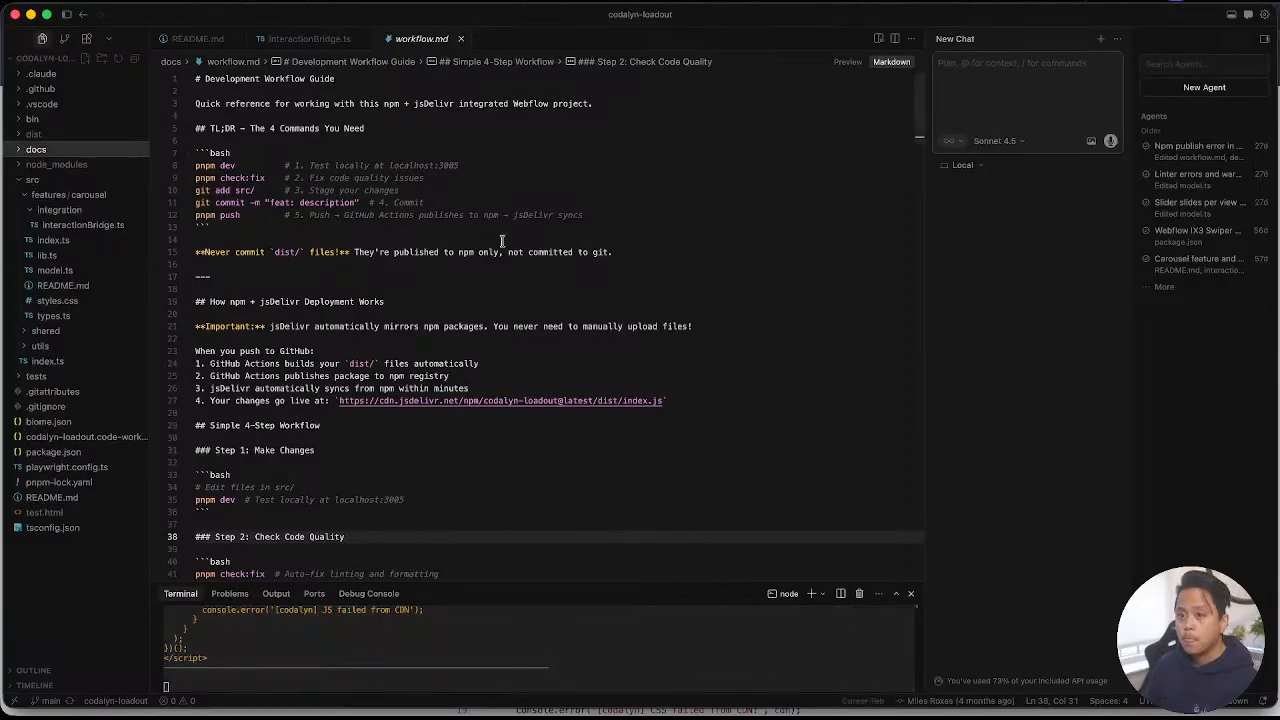
# Step: Back in Webflow, publish the SAS 2026 site to the sas-26.webflow.io staging domain
pyautogui.hotkey('ctrl', 'Up')
pyautogui.click(792, 266)
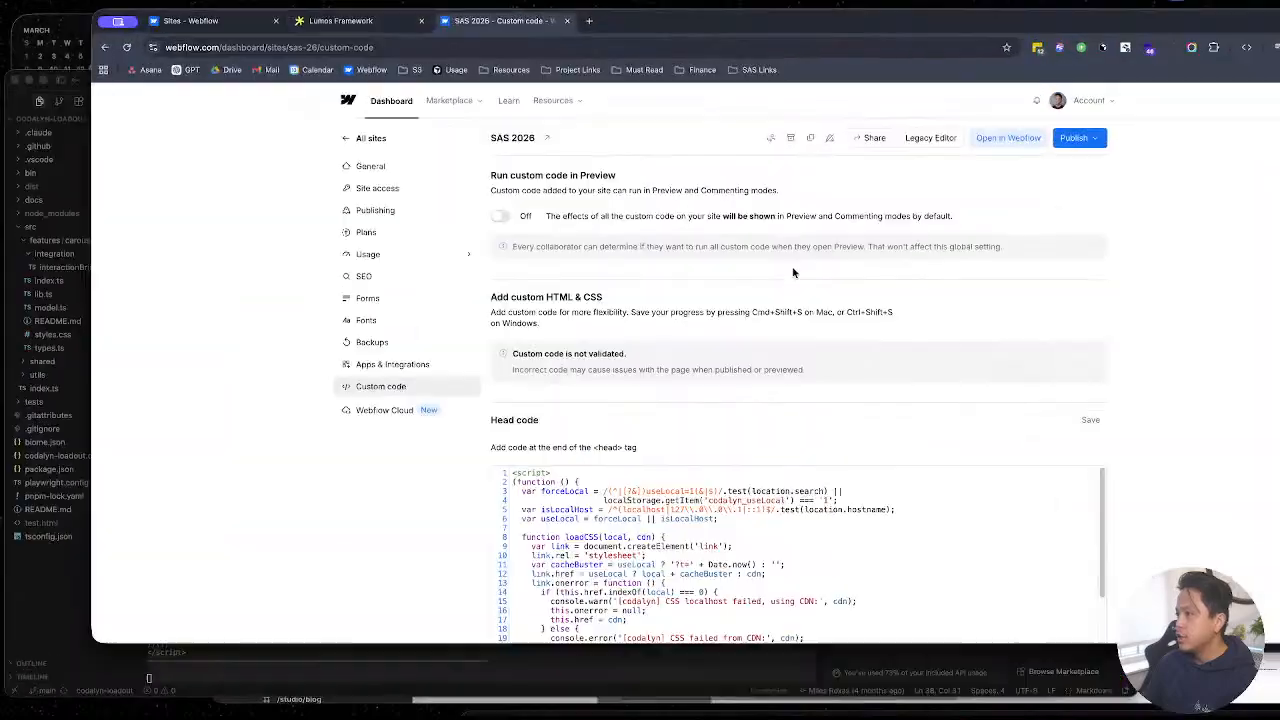
pyautogui.click(1105, 148)
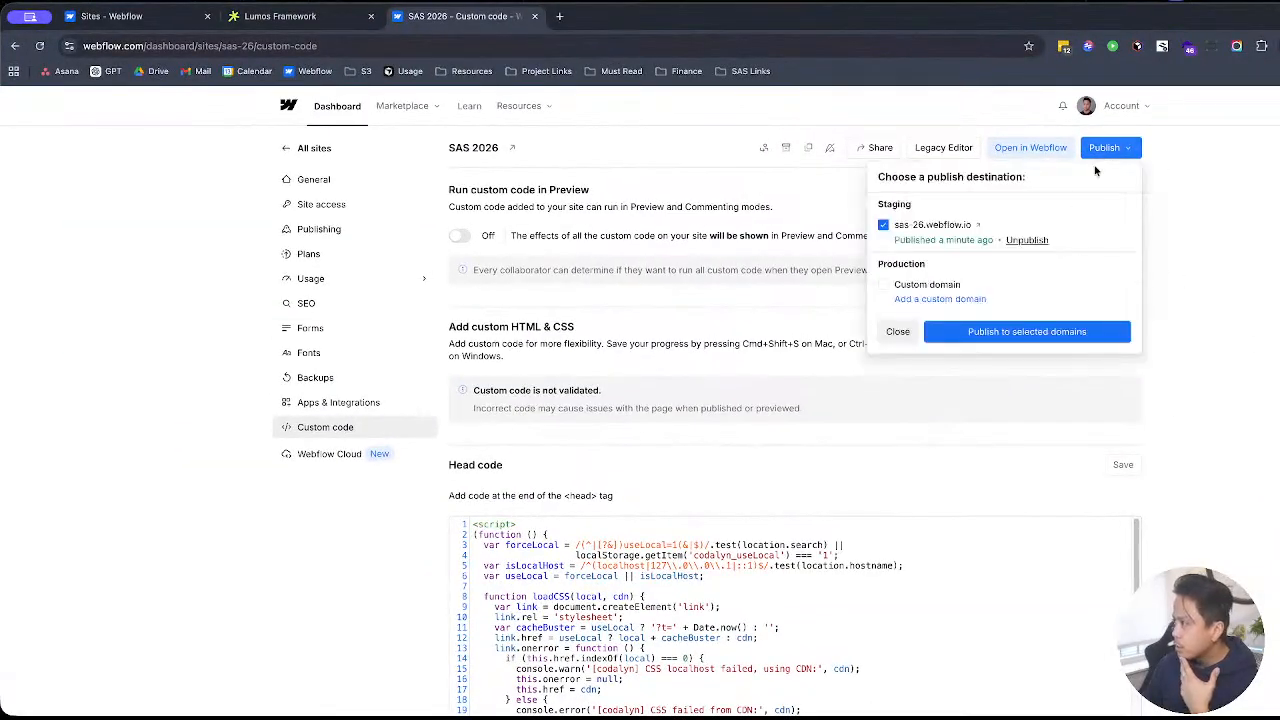
pyautogui.click(1008, 333)
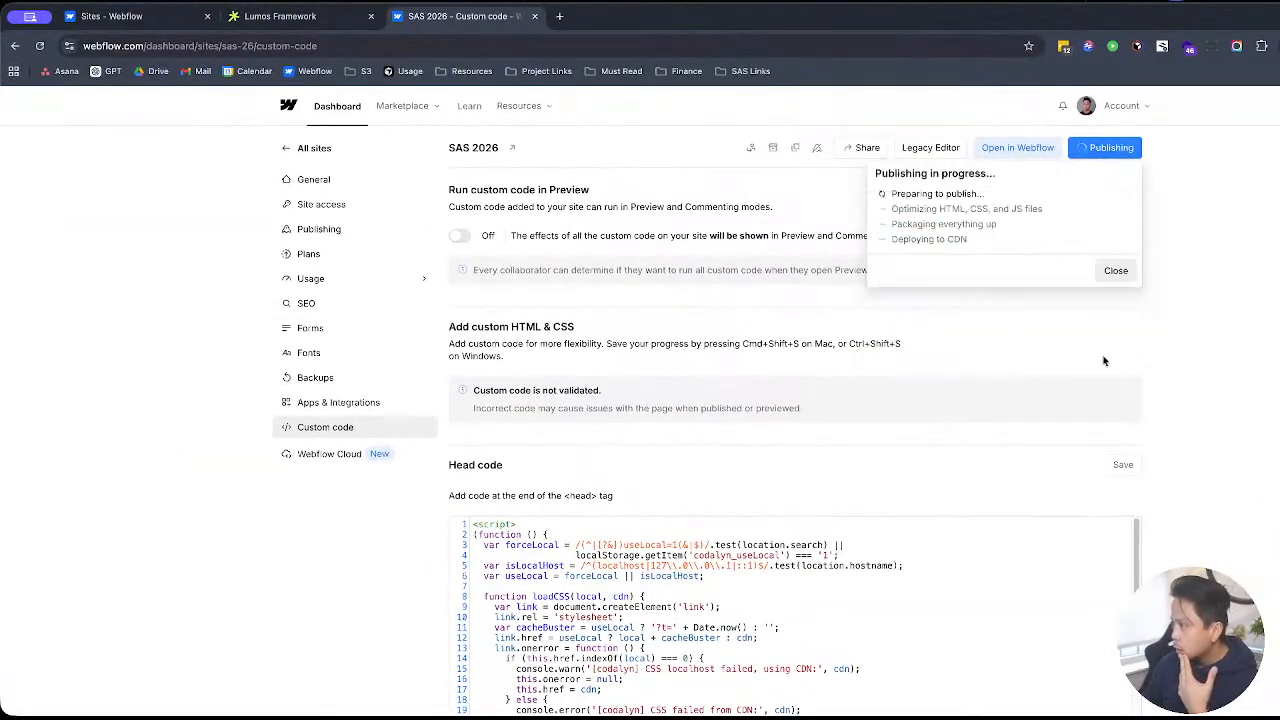
pyautogui.click(1116, 274)
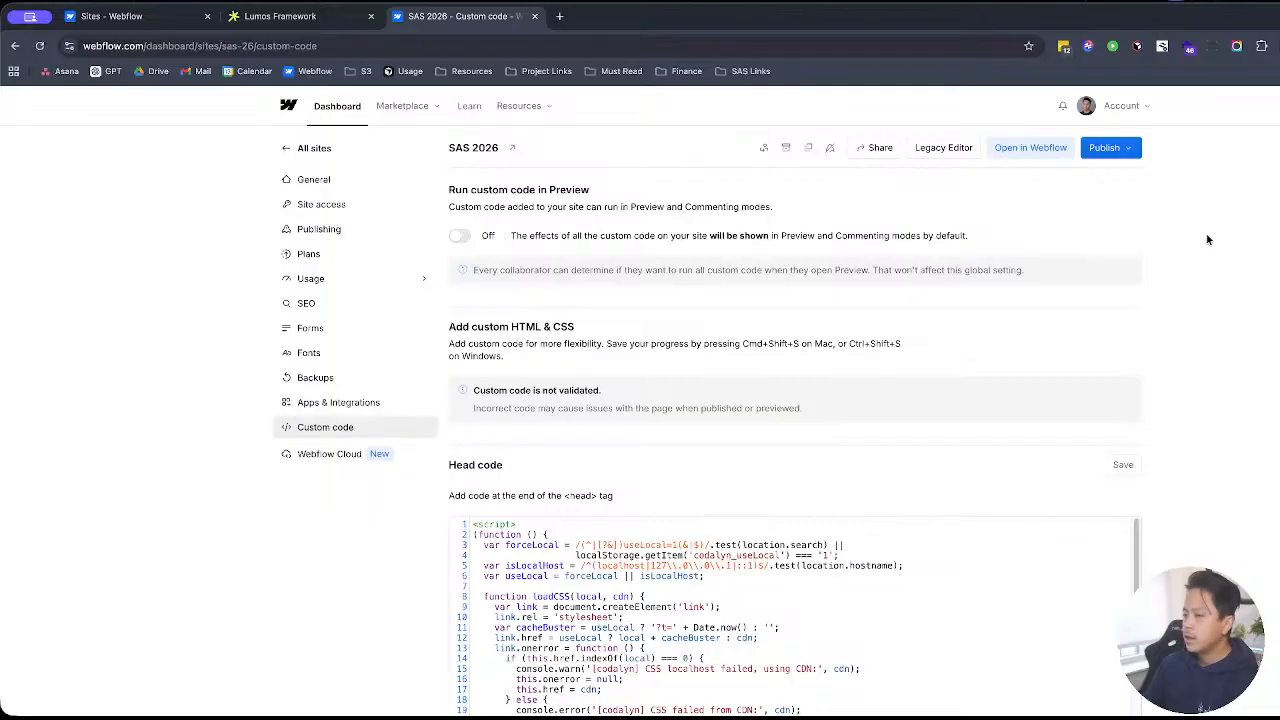
# Step: Open the SAS 2026 site in the Webflow Designer
pyautogui.click(1090, 150)
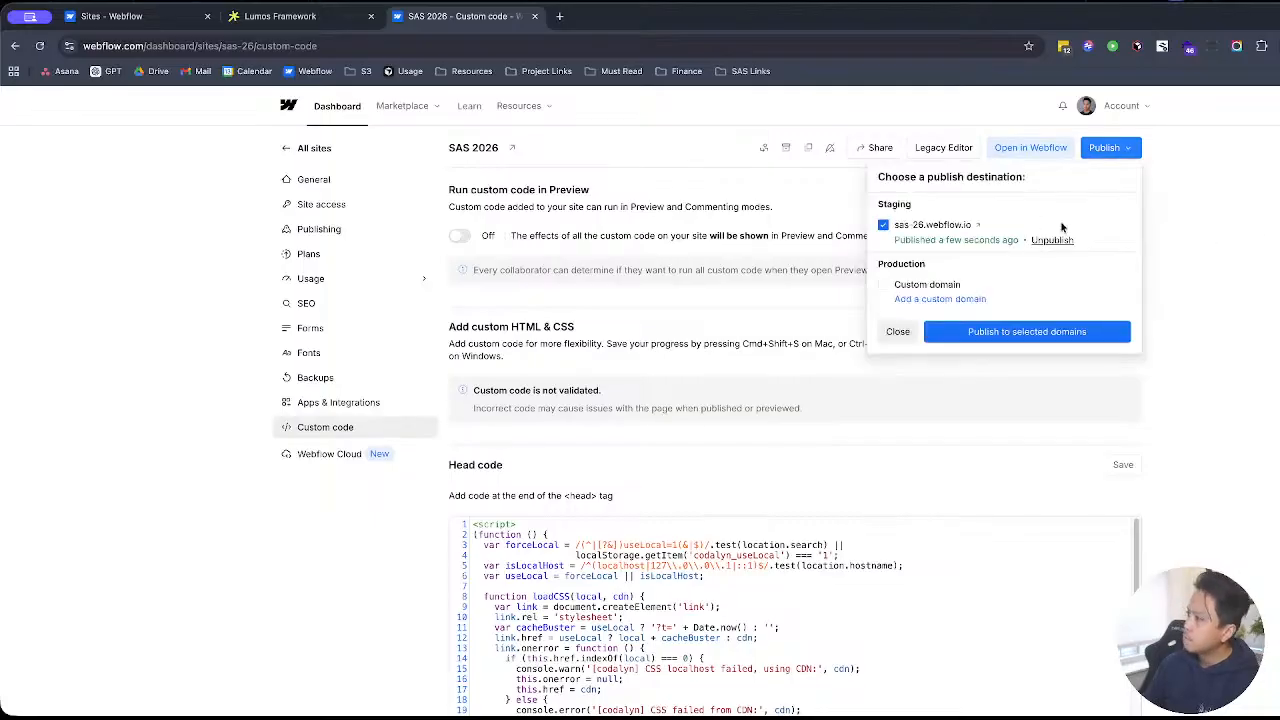
pyautogui.click(1265, 231)
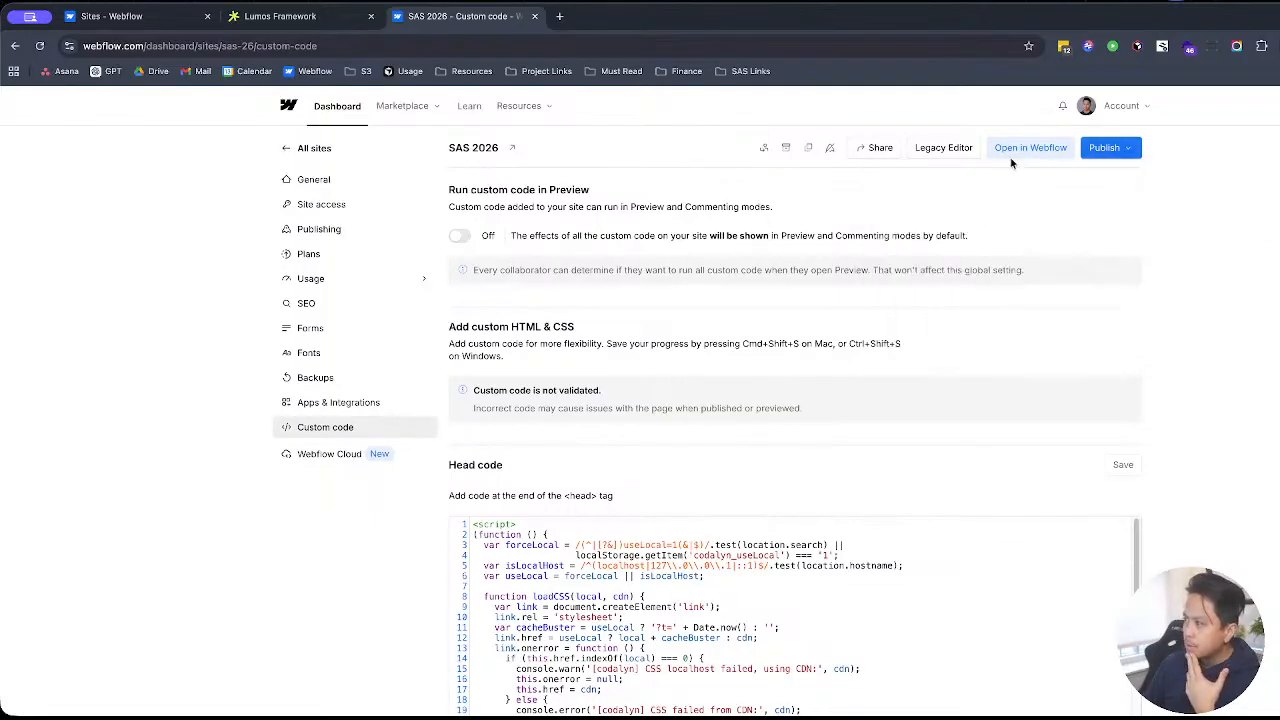
pyautogui.click(1036, 148)
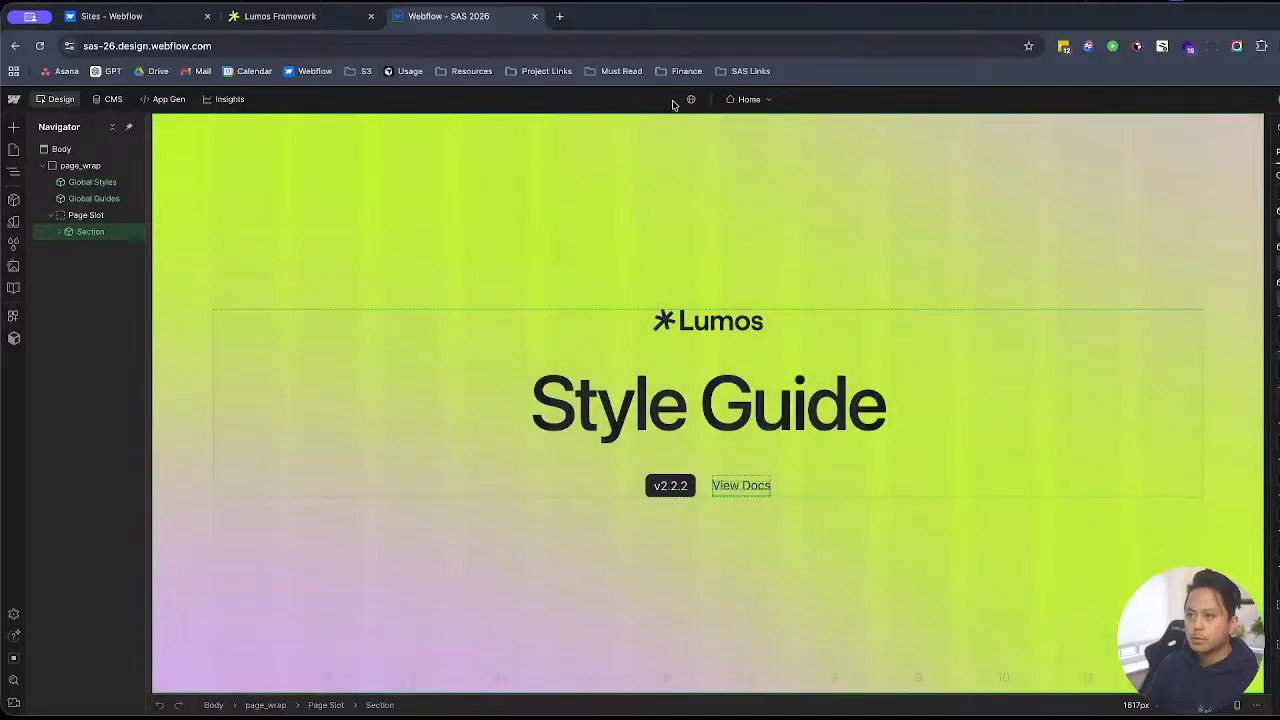
pyautogui.click(345, 22)
pyautogui.click(488, 24)
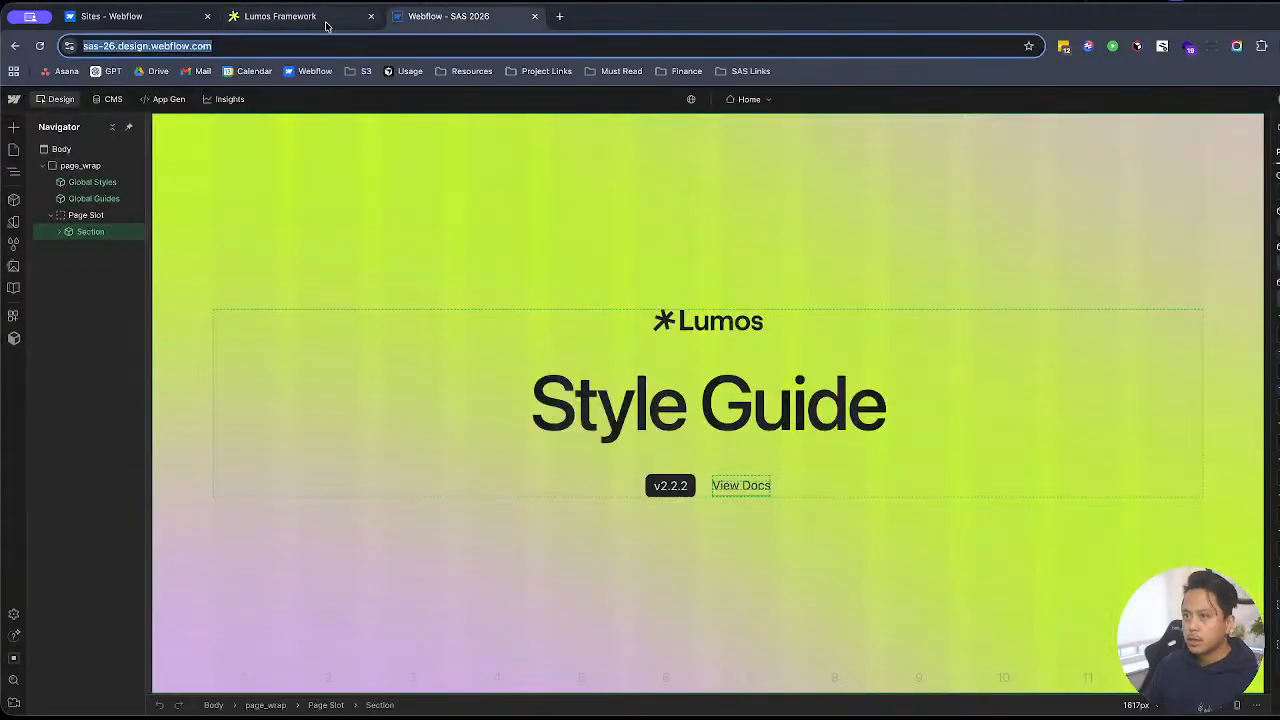
pyautogui.click(172, 20)
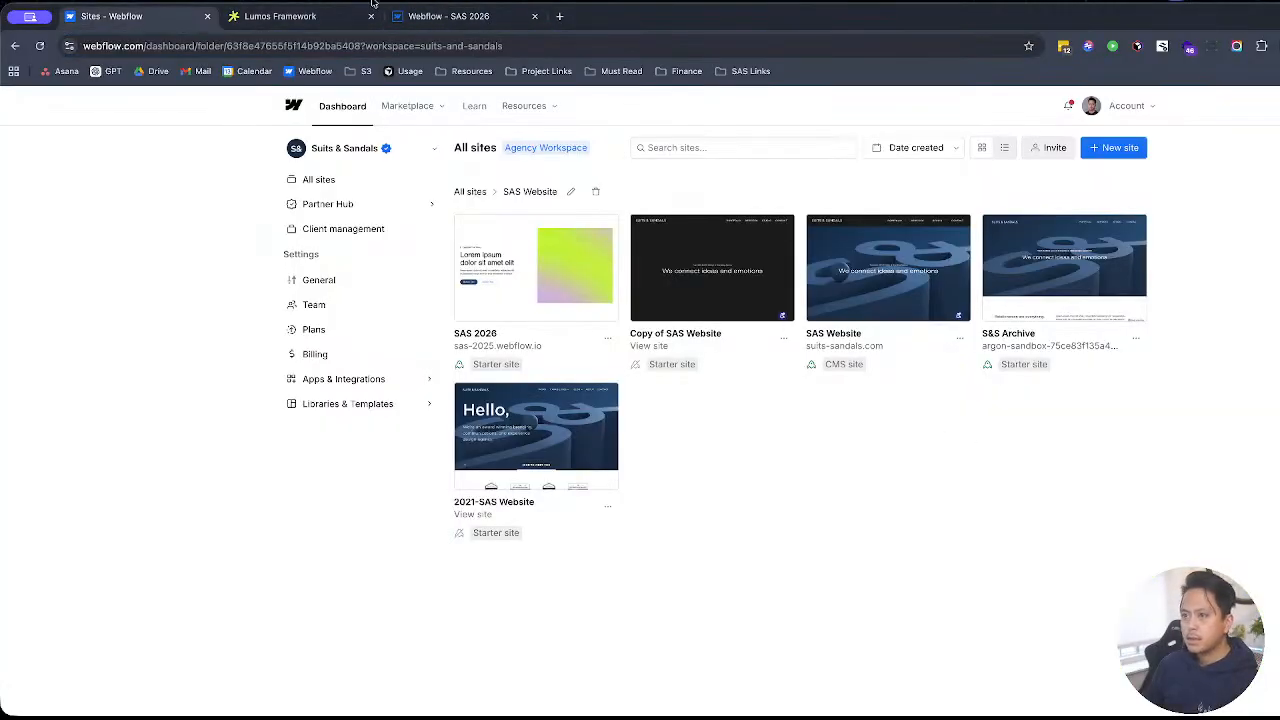
pyautogui.click(471, 20)
# Step: Open the published staging site sas-26.webflow.io from the Designer's publish destinations
pyautogui.click(1272, 99)
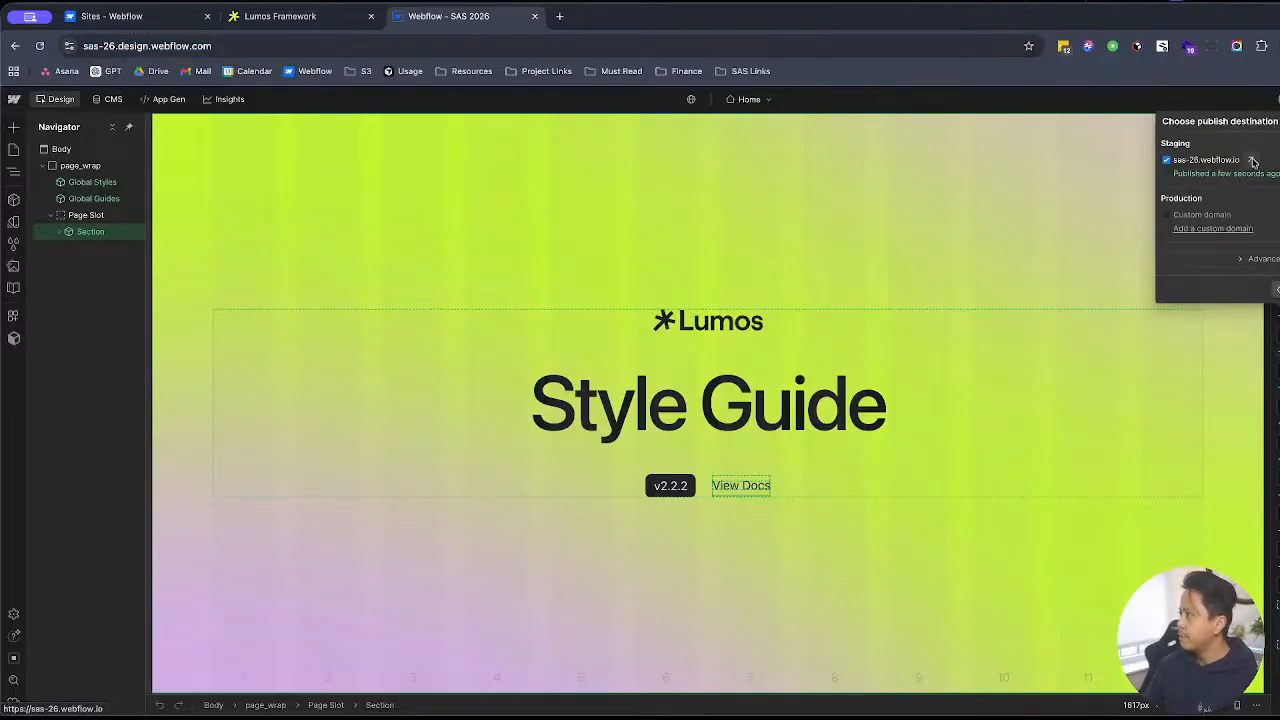
pyautogui.click(14, 149)
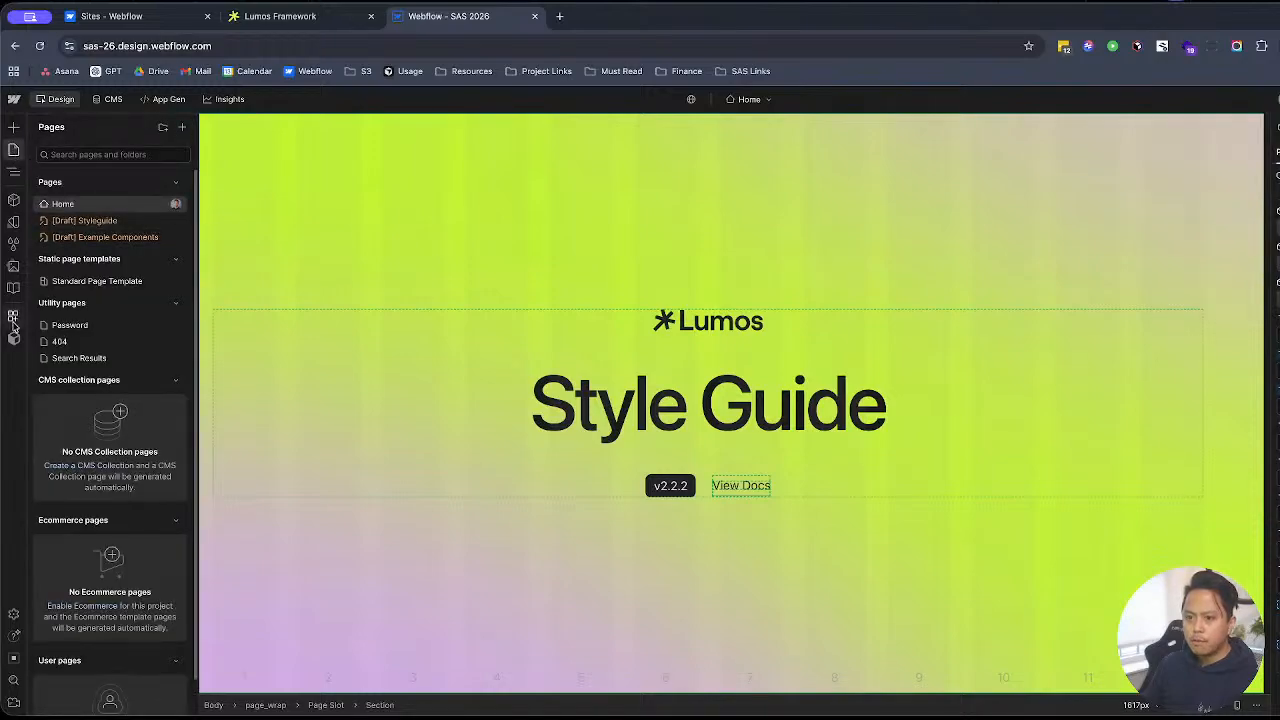
pyautogui.click(14, 99)
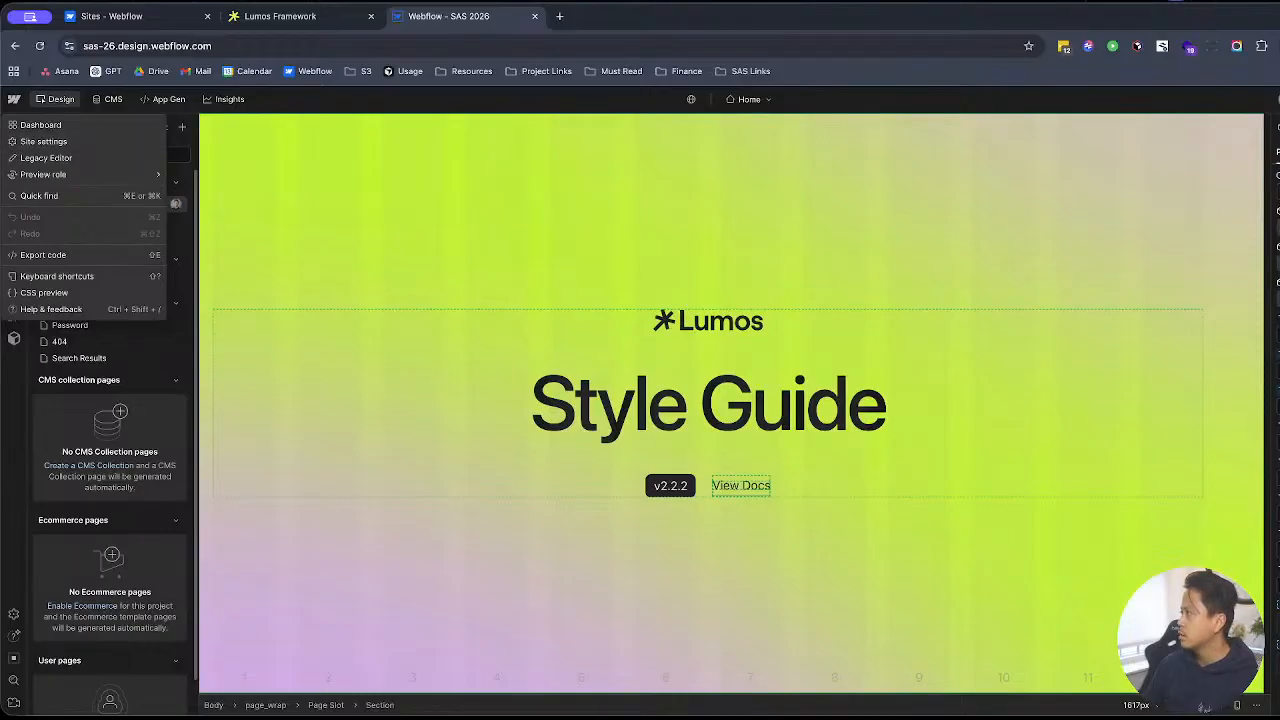
pyautogui.press('super+shift+p')
pyautogui.click(1251, 161)
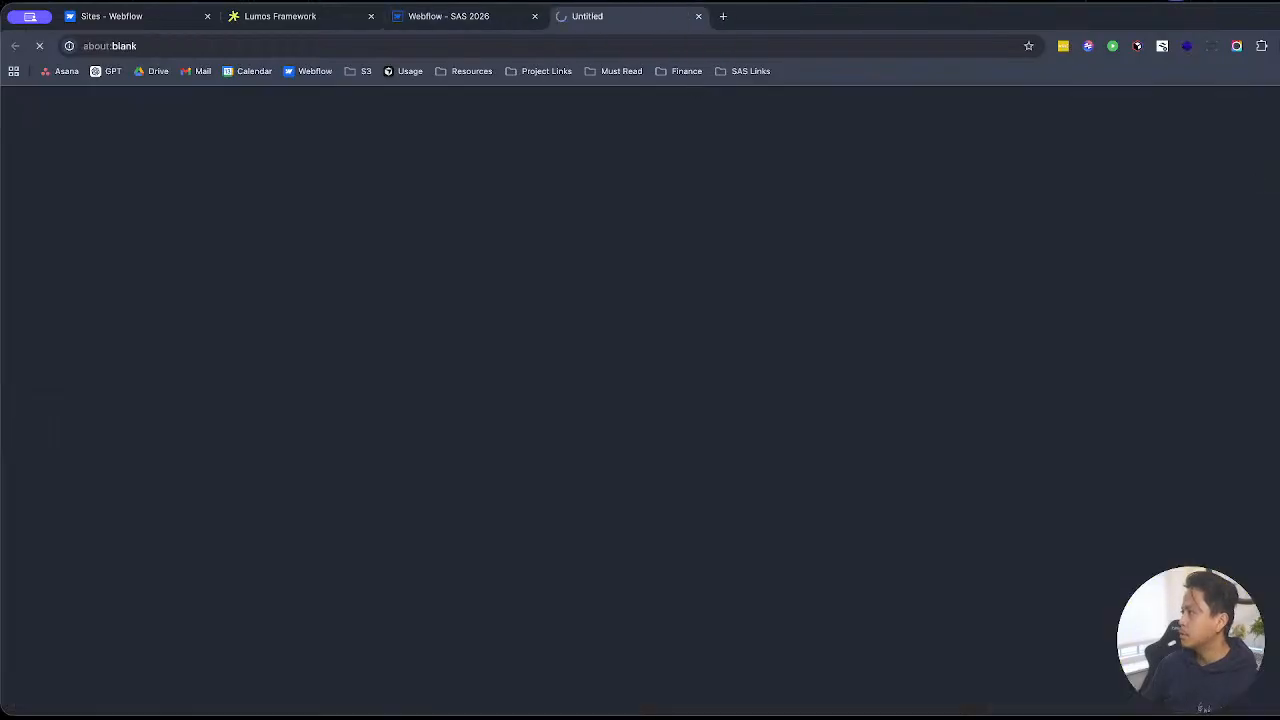
# Step: Dismiss the device-access prompt, then check the connection security and review Chrome's site permissions for sas-26.webflow.io
pyautogui.hotkey('ctrl', 'Up')
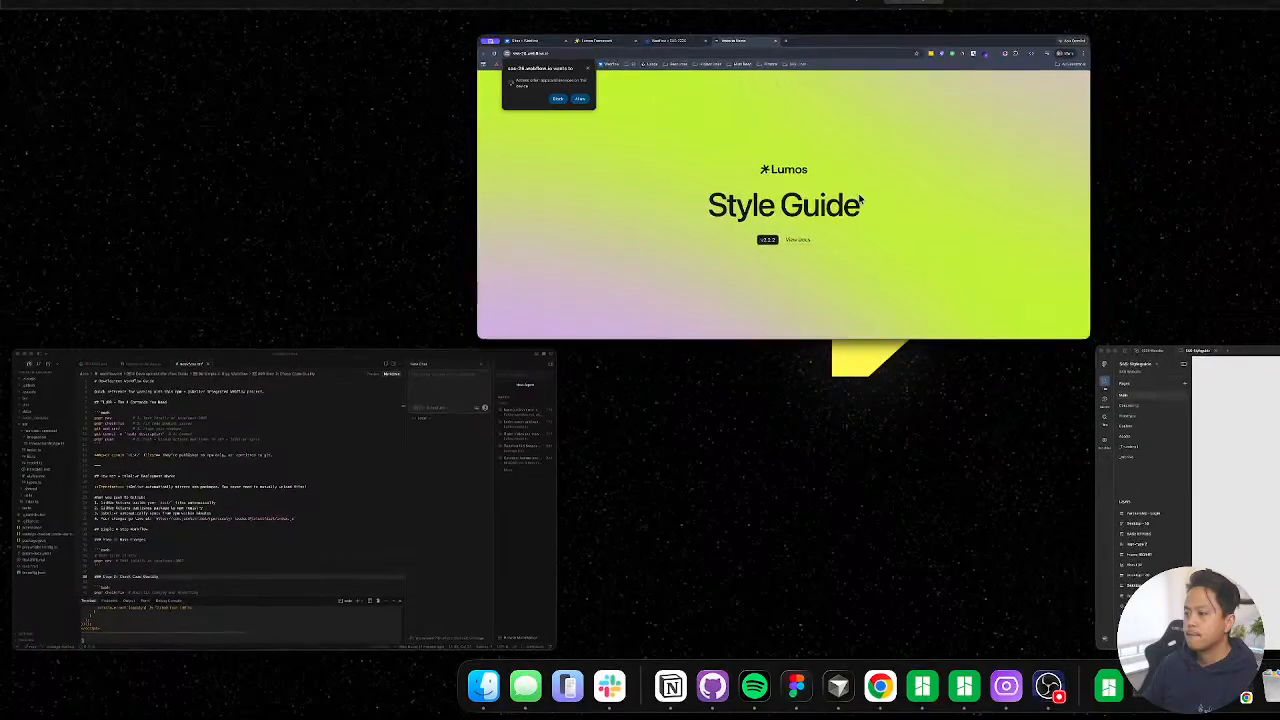
pyautogui.press('Escape')
pyautogui.click(257, 78)
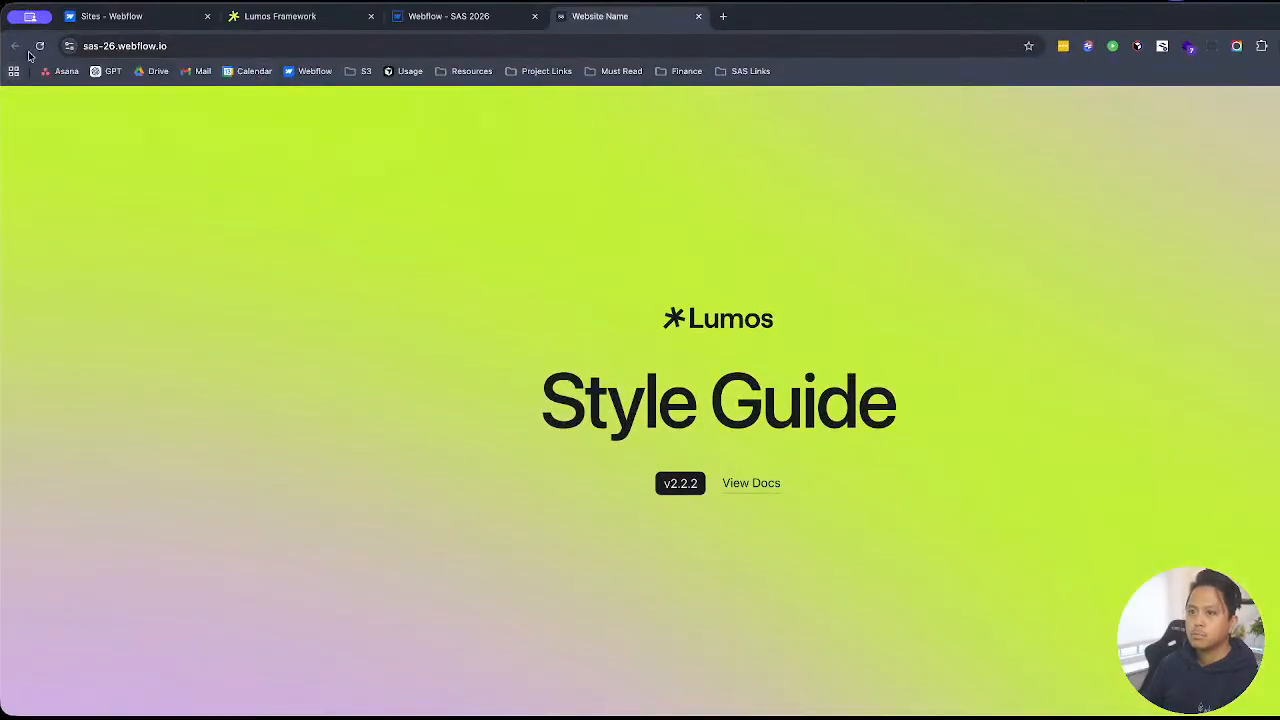
pyautogui.click(69, 45)
pyautogui.click(166, 110)
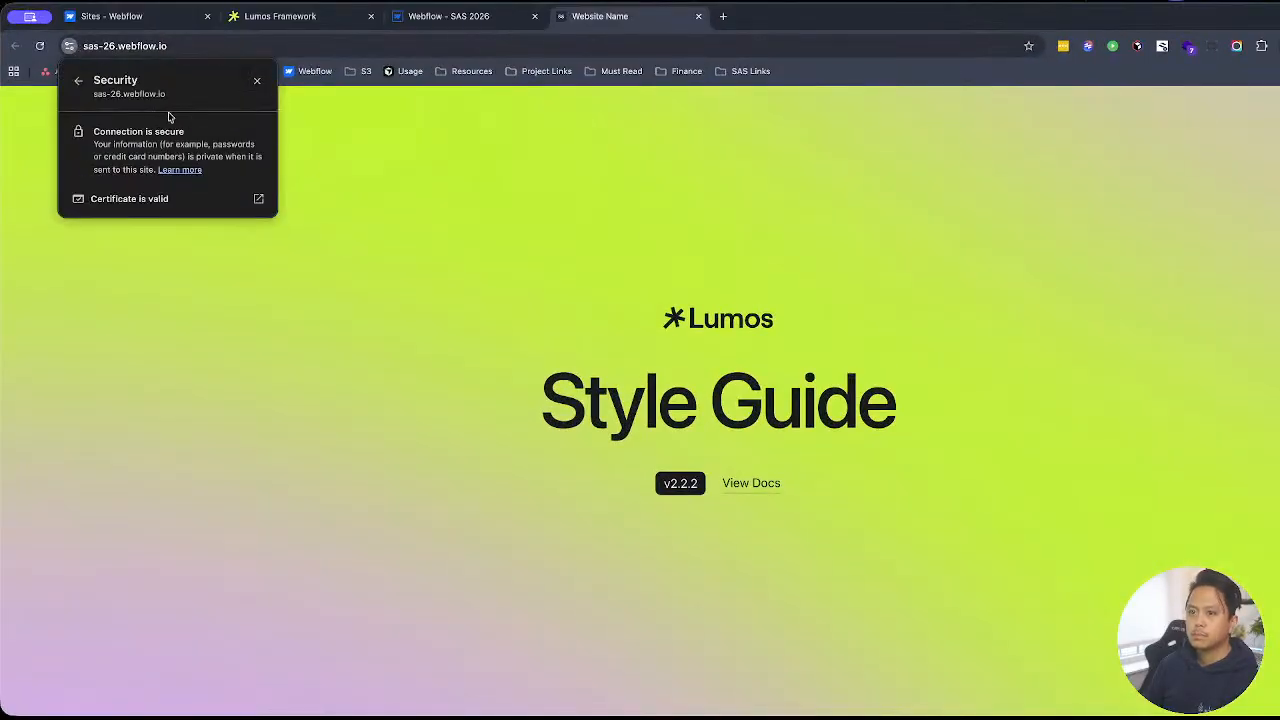
pyautogui.click(79, 80)
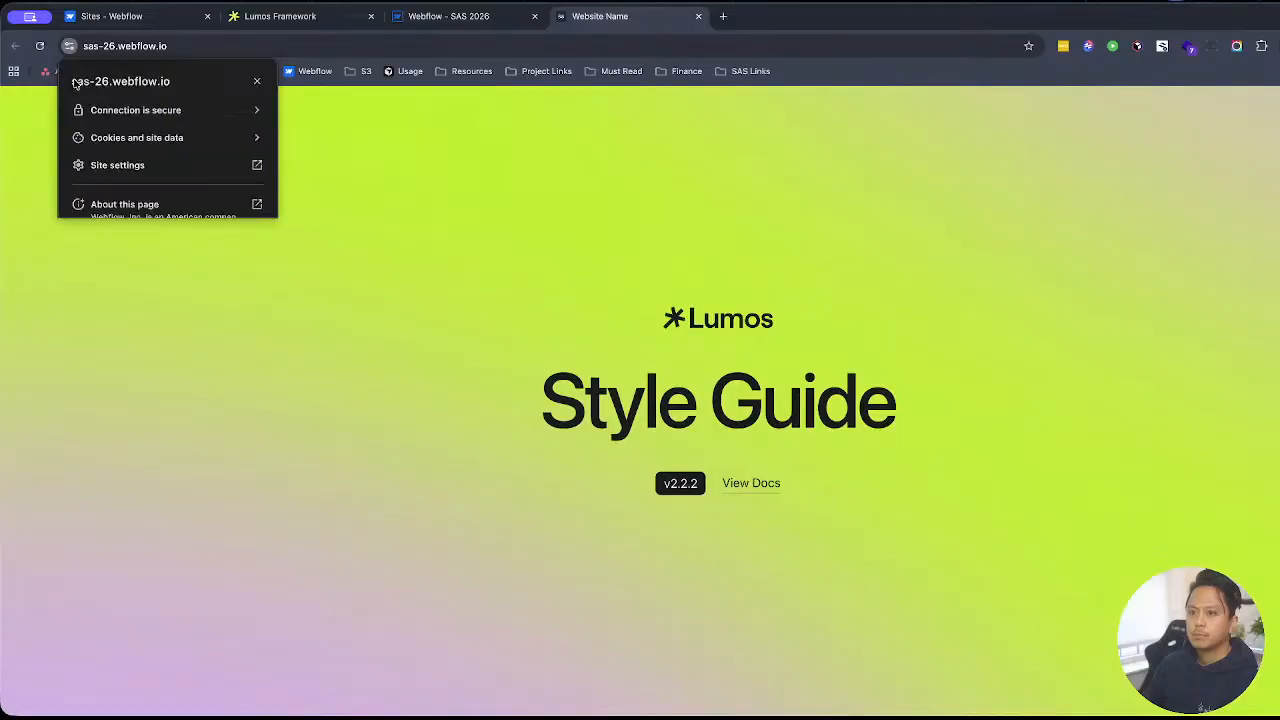
pyautogui.click(108, 166)
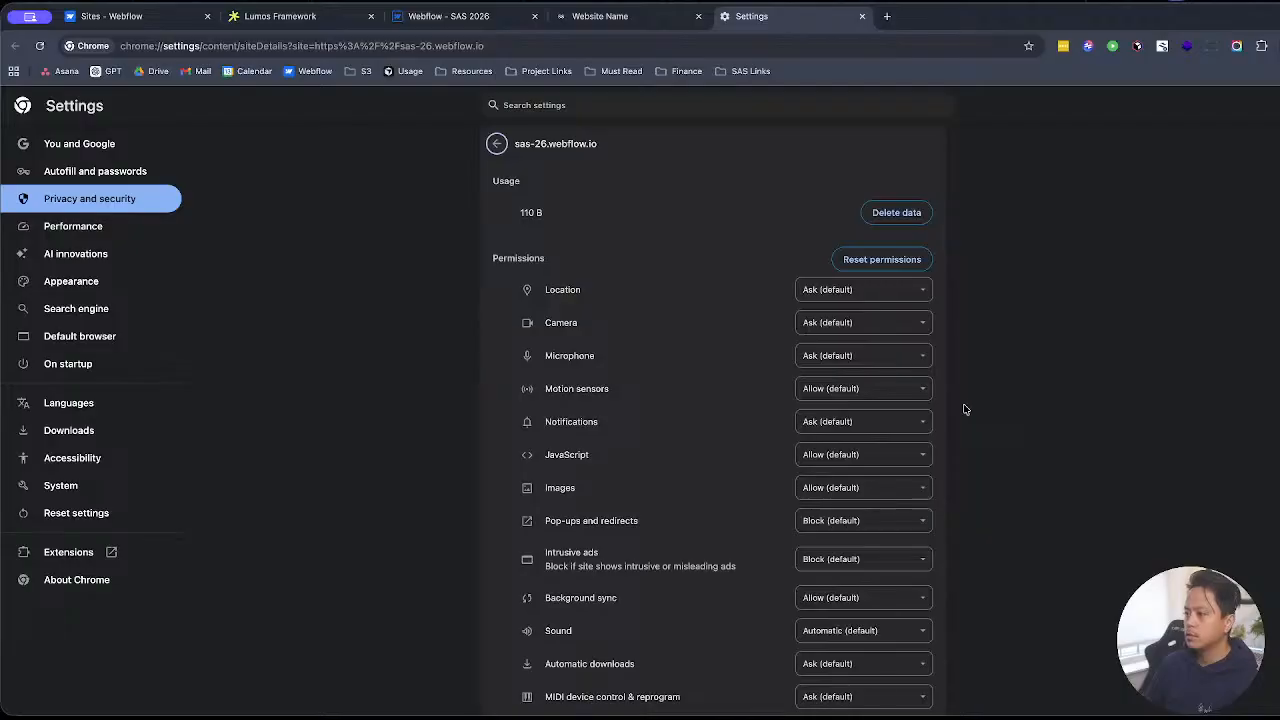
pyautogui.scroll(-4, 963, 407)
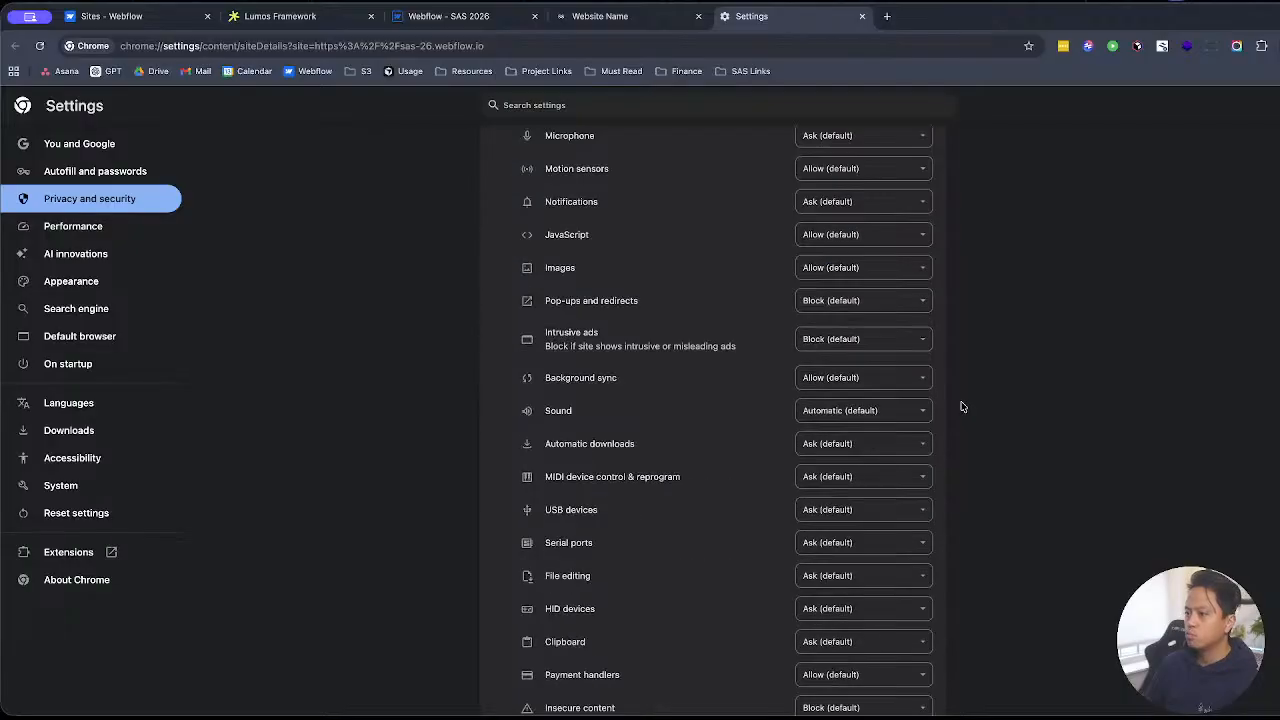
pyautogui.scroll(4, 963, 407)
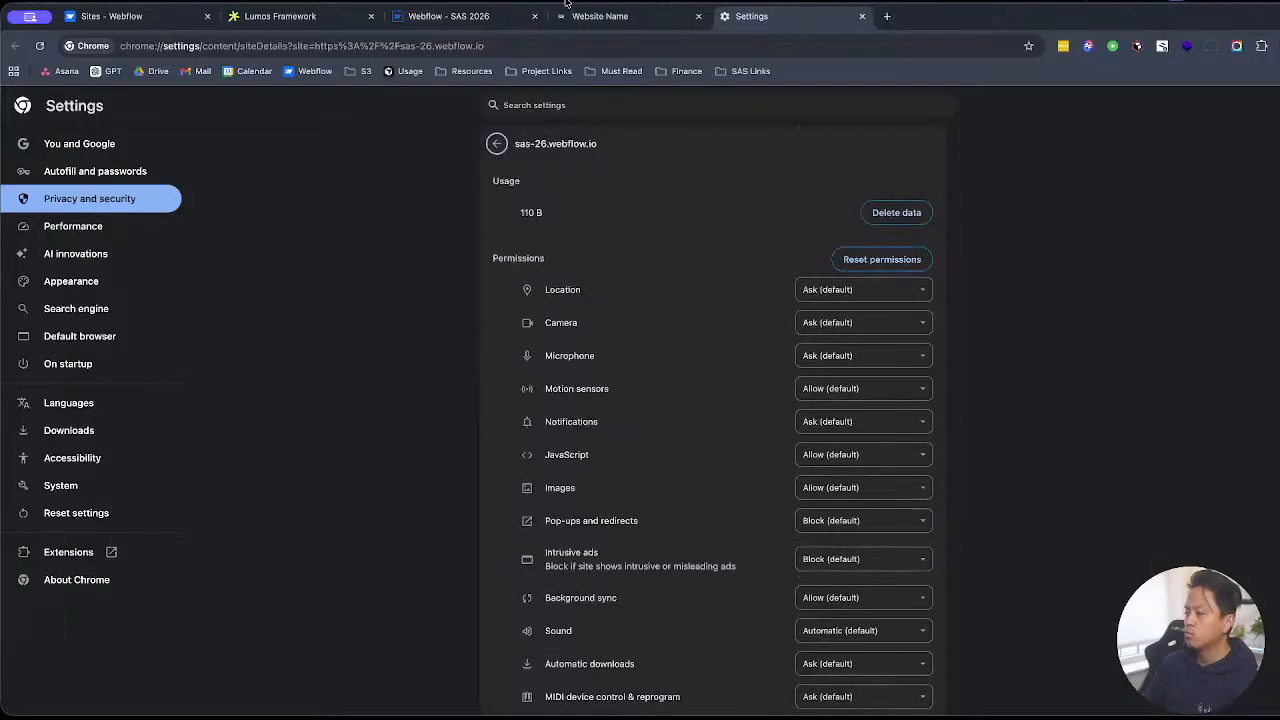
# Step: Close the Chrome settings and allow sas-26.webflow.io to access other apps and services on this device
pyautogui.middleClick(783, 13)
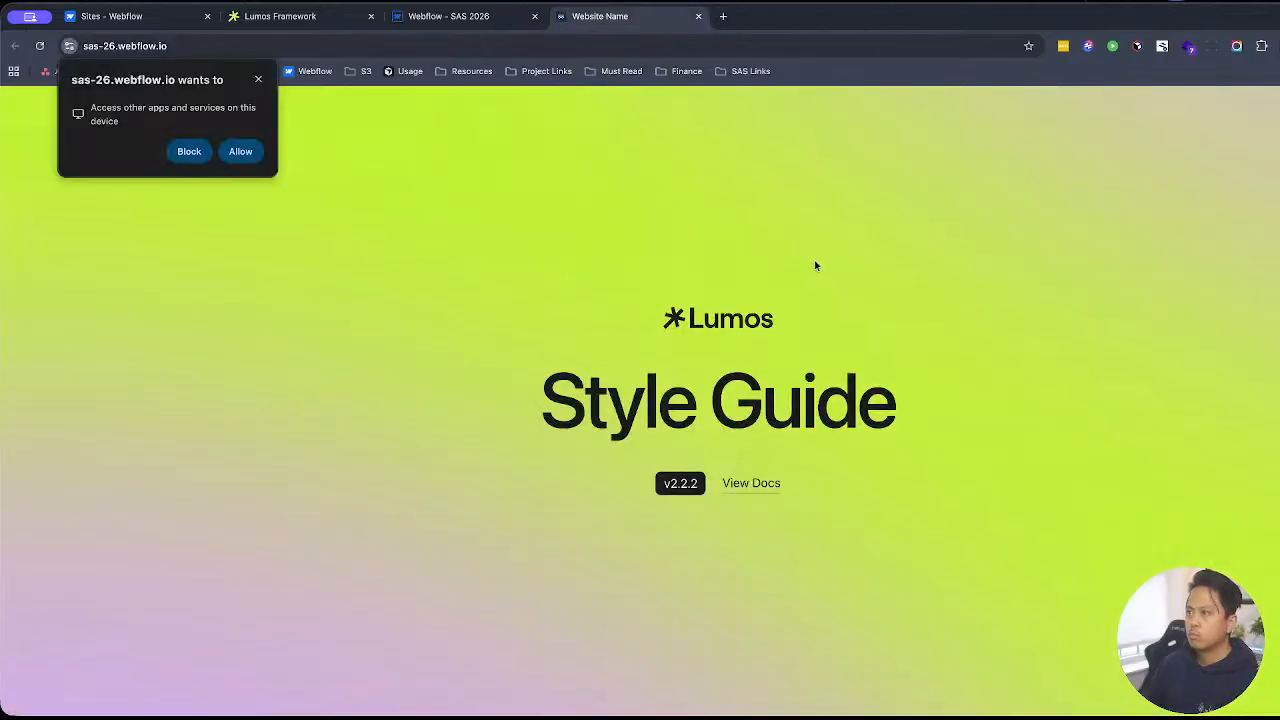
pyautogui.click(240, 153)
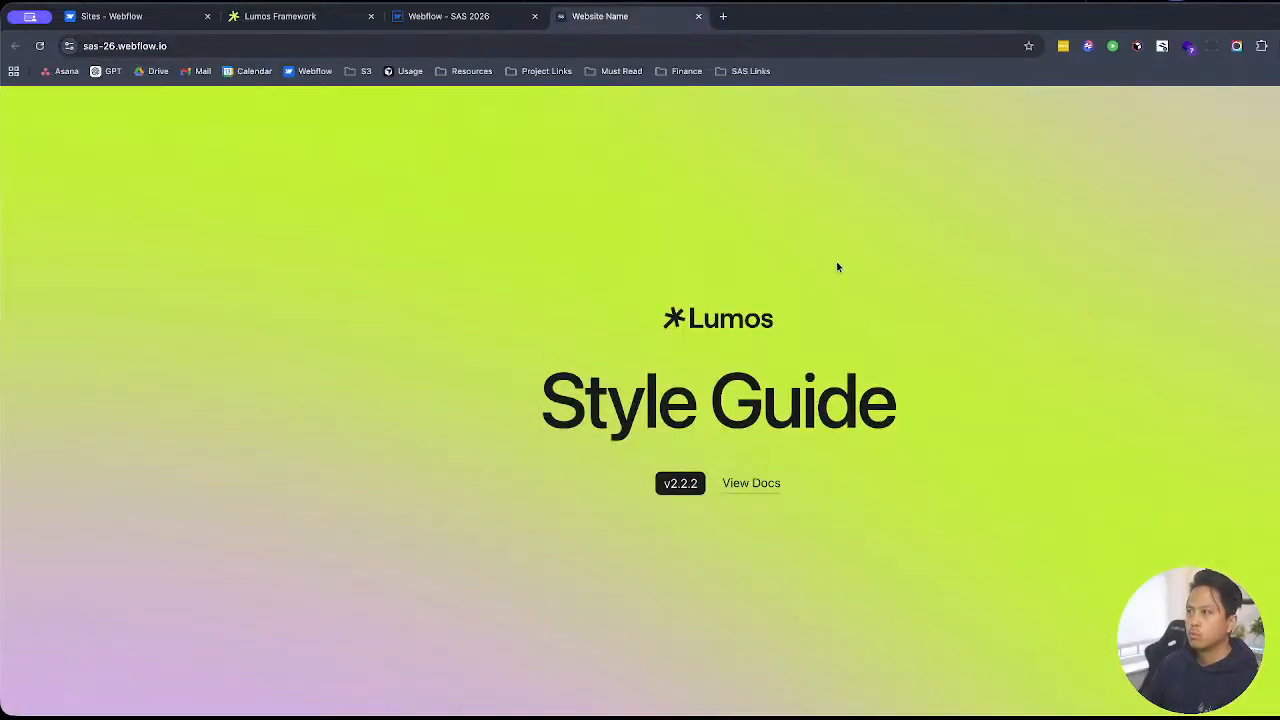
pyautogui.hotkey('ctrl', 'Up')
pyautogui.click(967, 237)
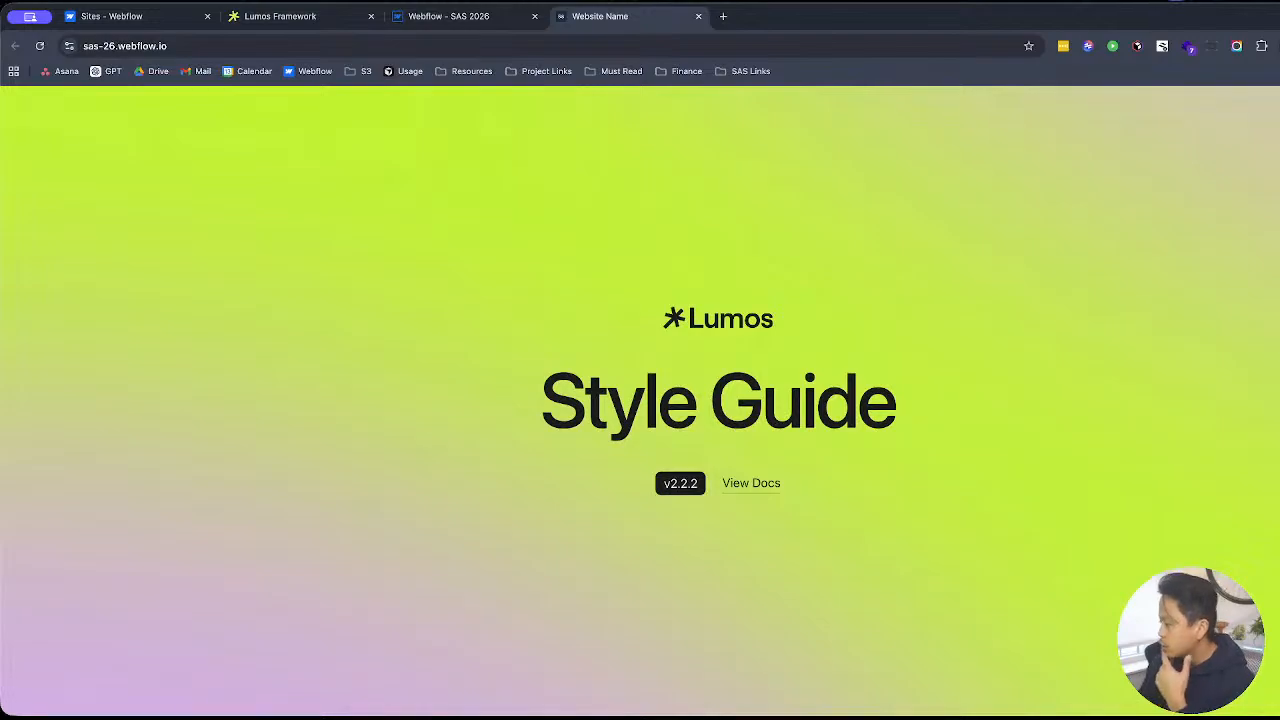
# Step: Shrink the browser window to uncover the Codalyn toggle on the staging page and switch it from CDN to Local
pyautogui.moveTo(1279, 369); pyautogui.dragTo(1174, 369)
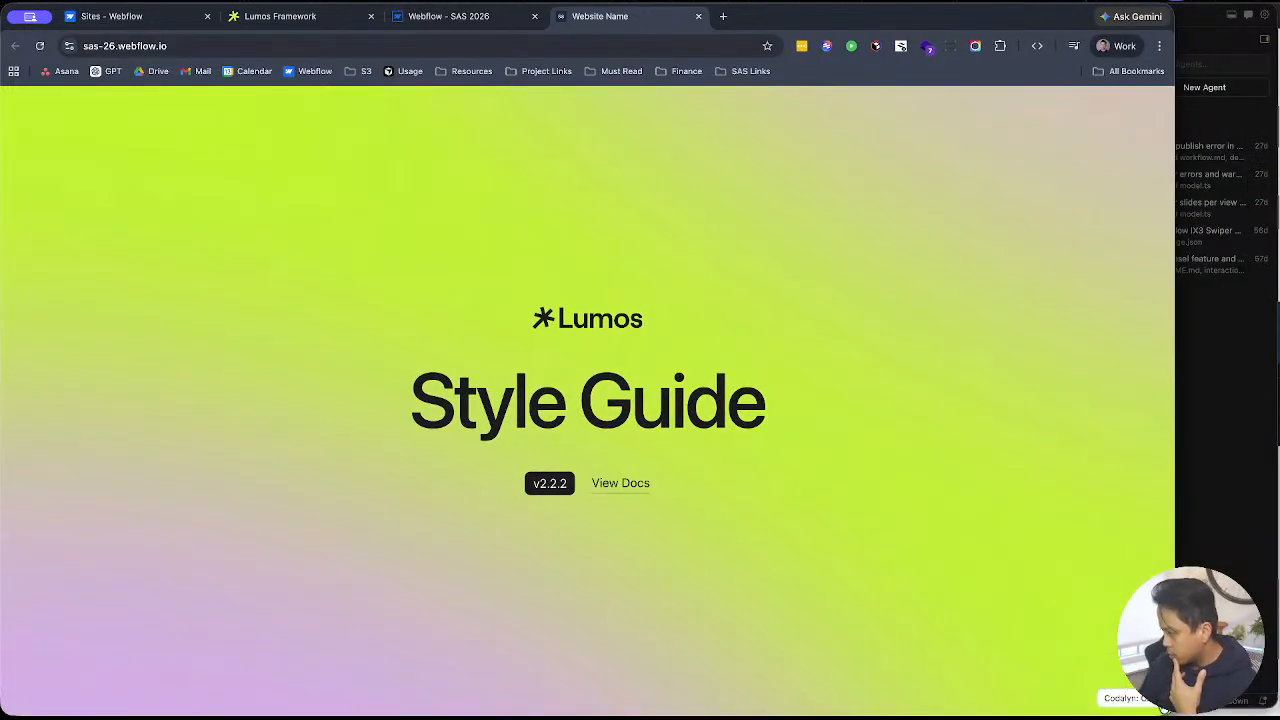
pyautogui.moveTo(1172, 712); pyautogui.dragTo(1089, 692)
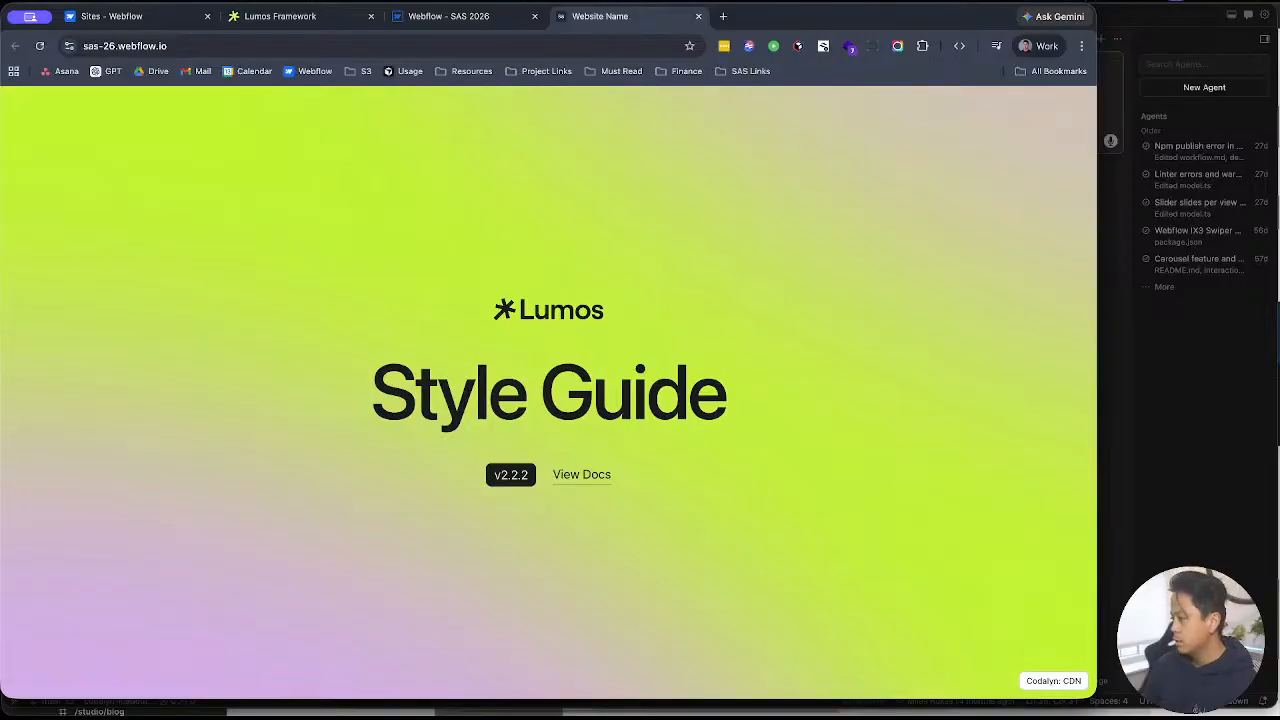
pyautogui.click(1079, 689)
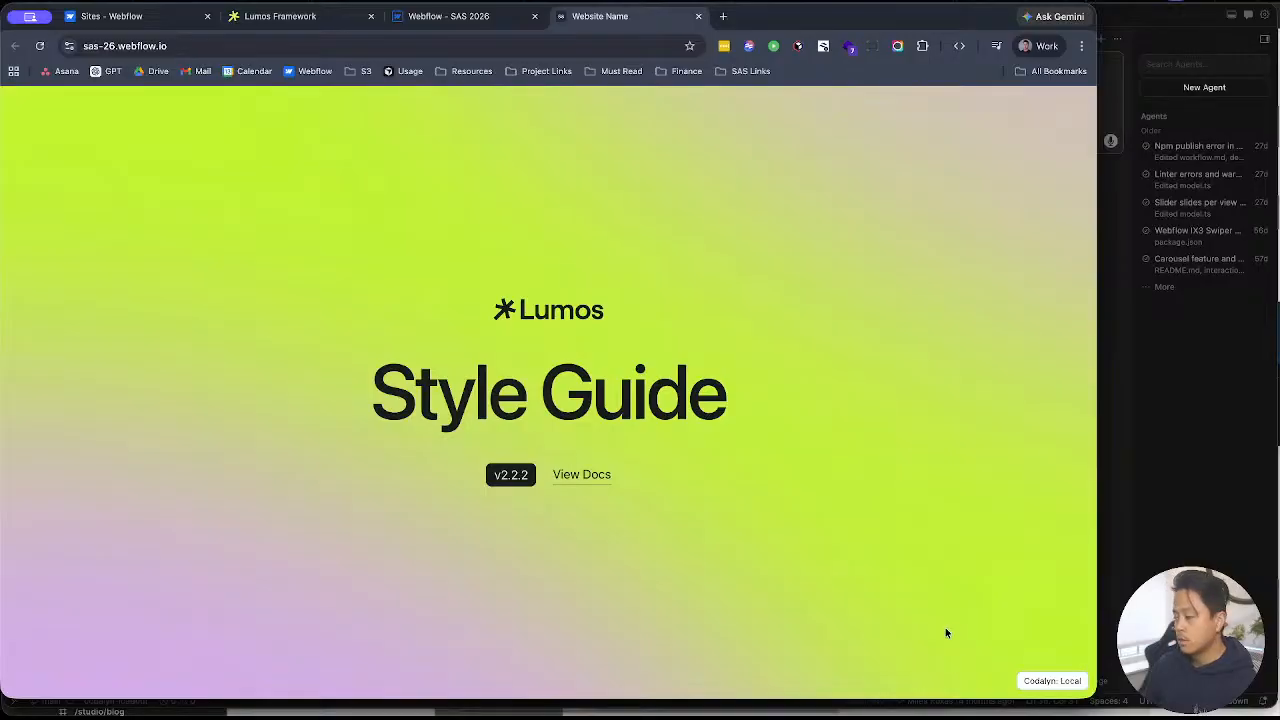
# Step: Switch to the codalyn-loadout project in Cursor, enlarge the terminal to view the loader scripts, and hide the agents list
pyautogui.click(1171, 477)
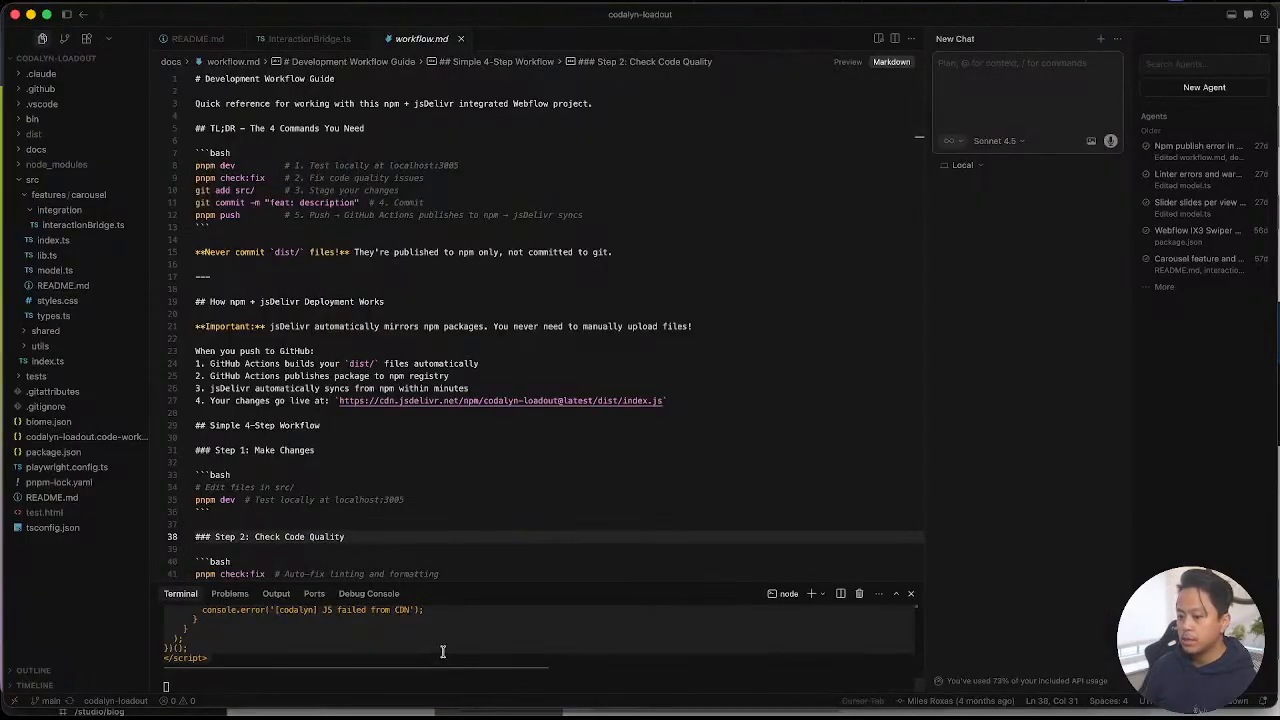
pyautogui.scroll(5, 443, 651)
pyautogui.moveTo(551, 580); pyautogui.dragTo(572, 135)
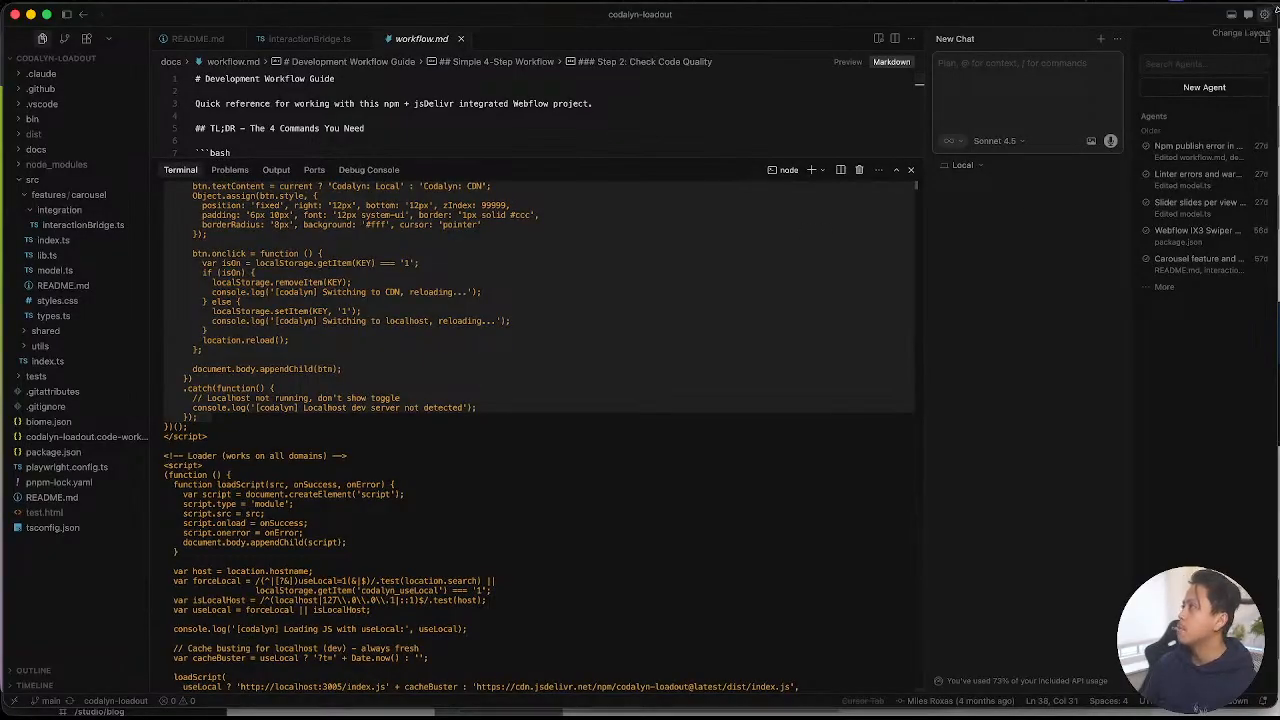
pyautogui.moveTo(1270, 6); pyautogui.dragTo(1268, 6)
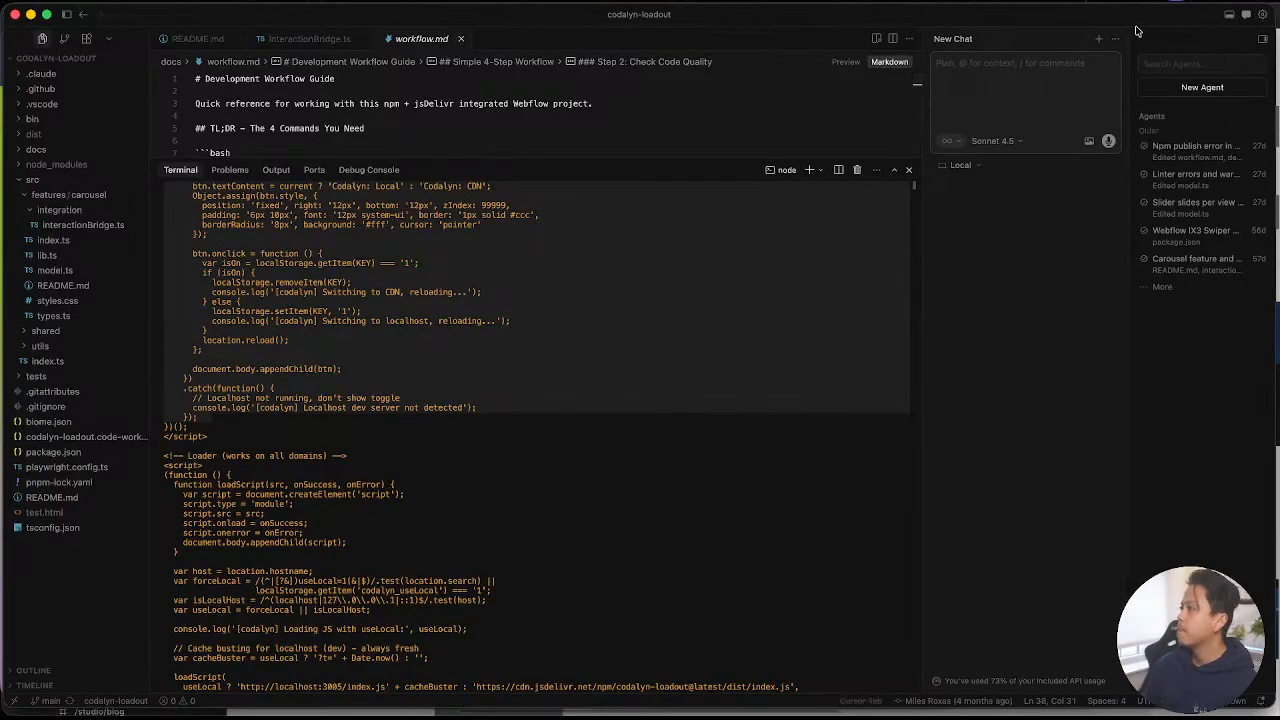
pyautogui.click(1263, 42)
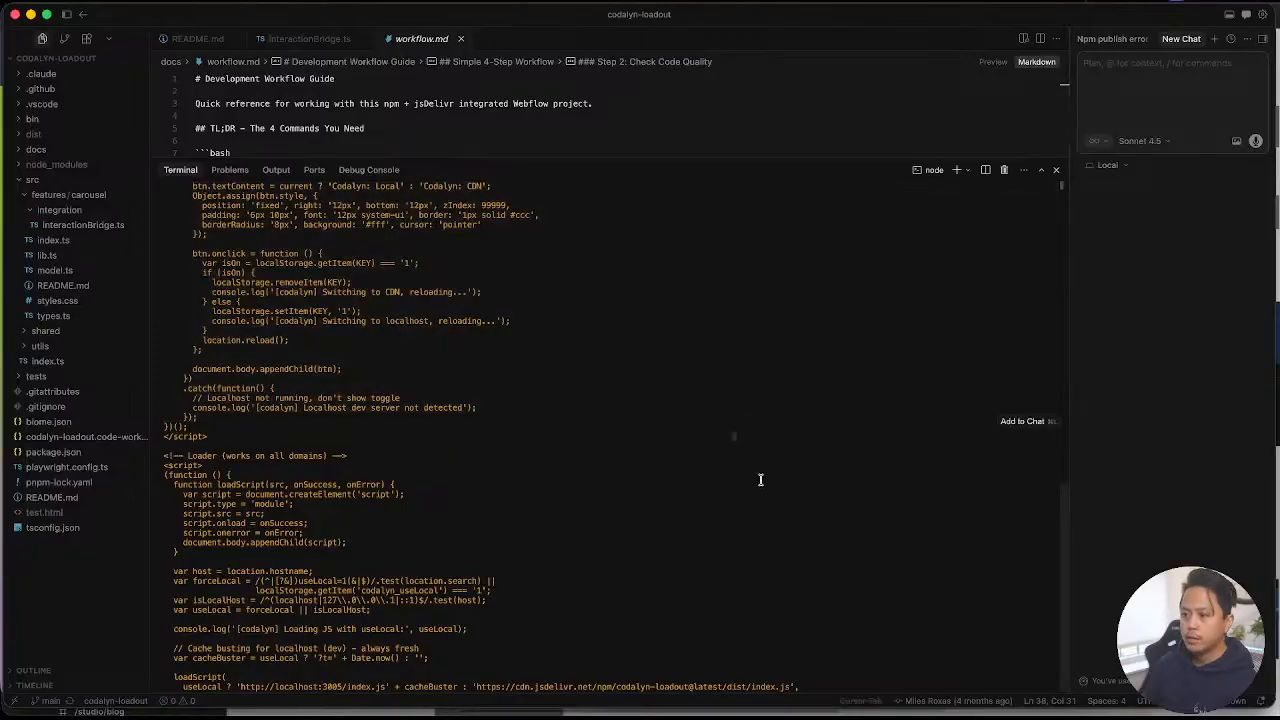
pyautogui.scroll(15, 697, 473)
# Step: Give the editor more room and read through workflow.md, covering the workflow steps, quick commands reference and what to commit
pyautogui.moveTo(645, 157); pyautogui.dragTo(650, 543)
pyautogui.click(751, 290)
pyautogui.scroll(-5, 736, 374)
pyautogui.scroll(-20, 737, 372)
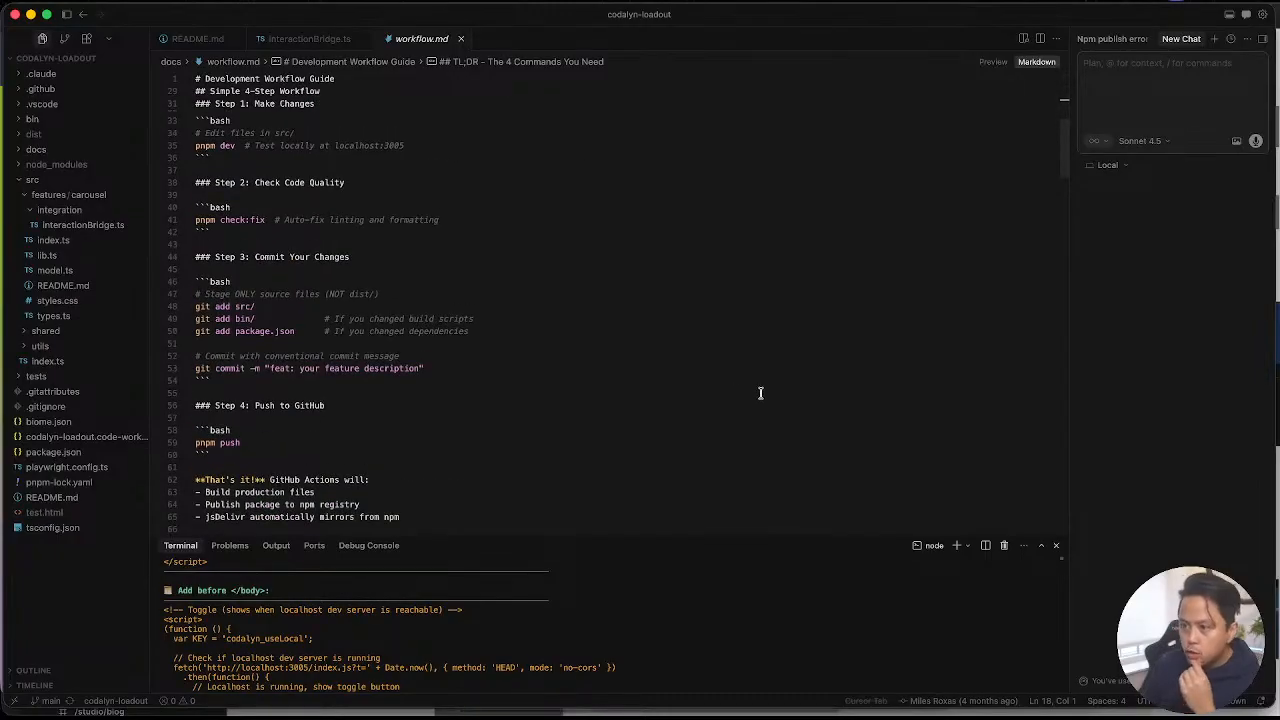
pyautogui.scroll(10, 740, 367)
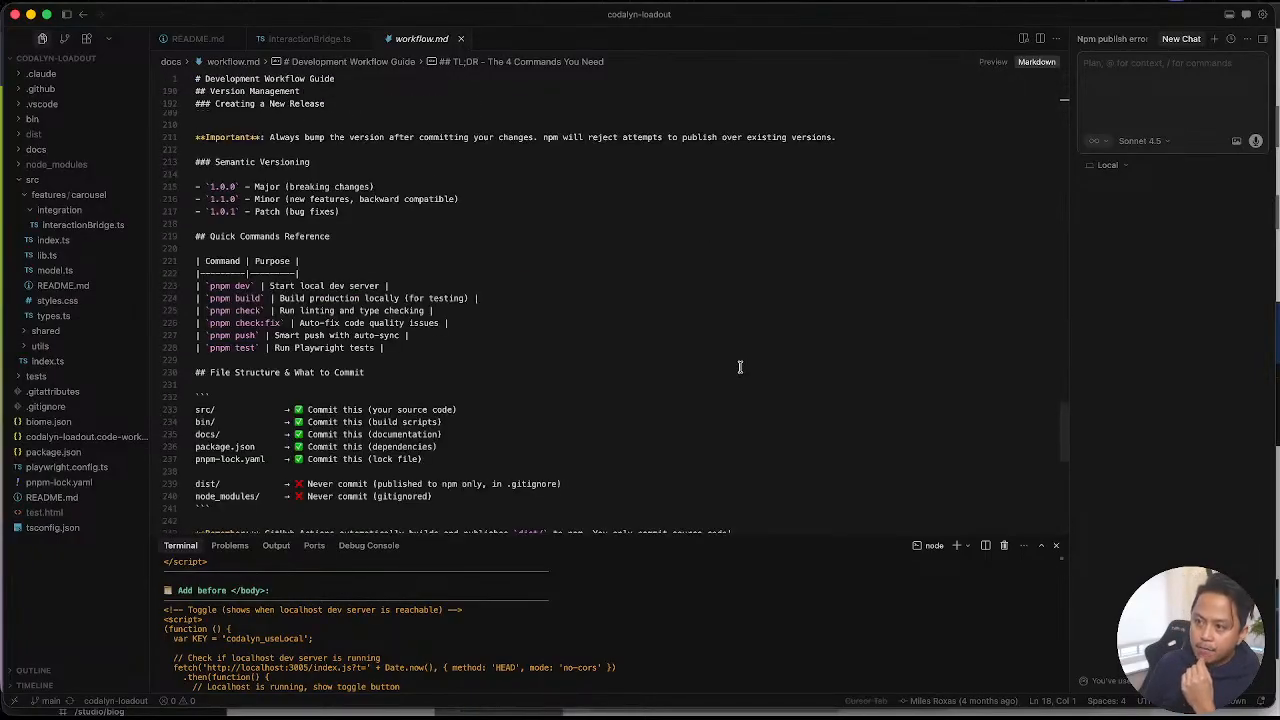
pyautogui.scroll(-4, 740, 367)
pyautogui.scroll(4, 740, 367)
pyautogui.scroll(-5, 739, 367)
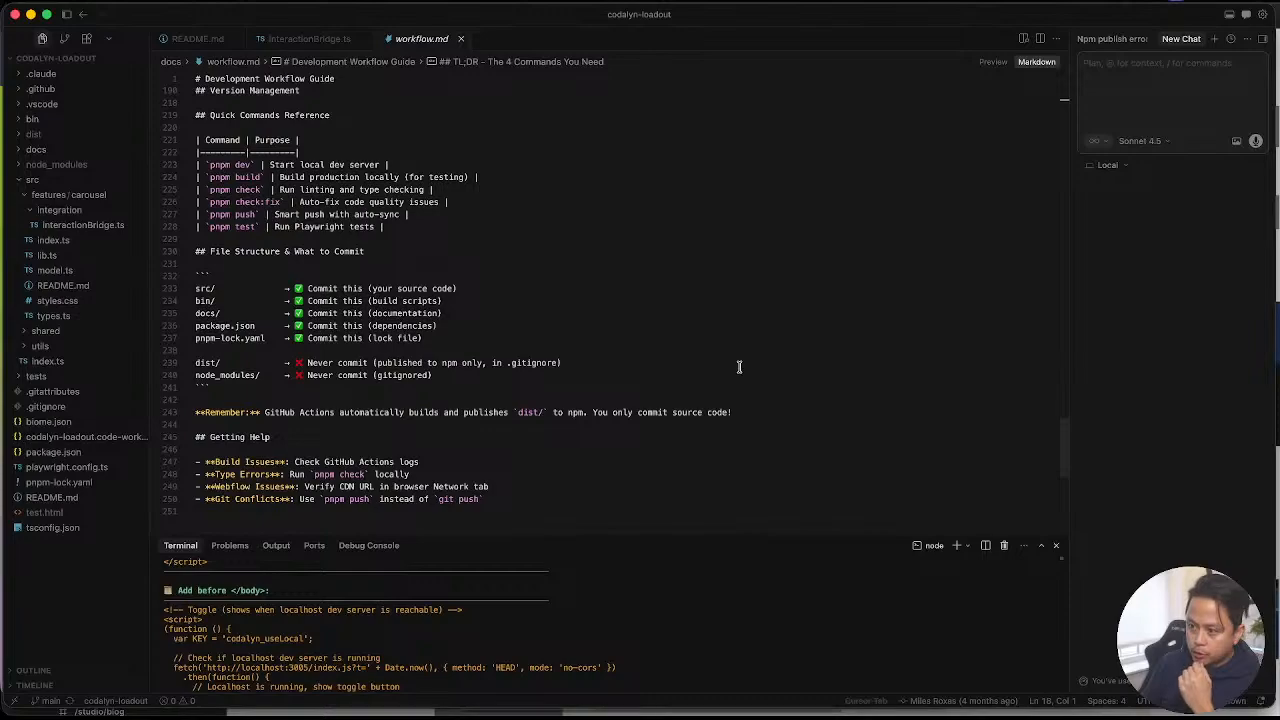
pyautogui.click(615, 435)
pyautogui.click(618, 382)
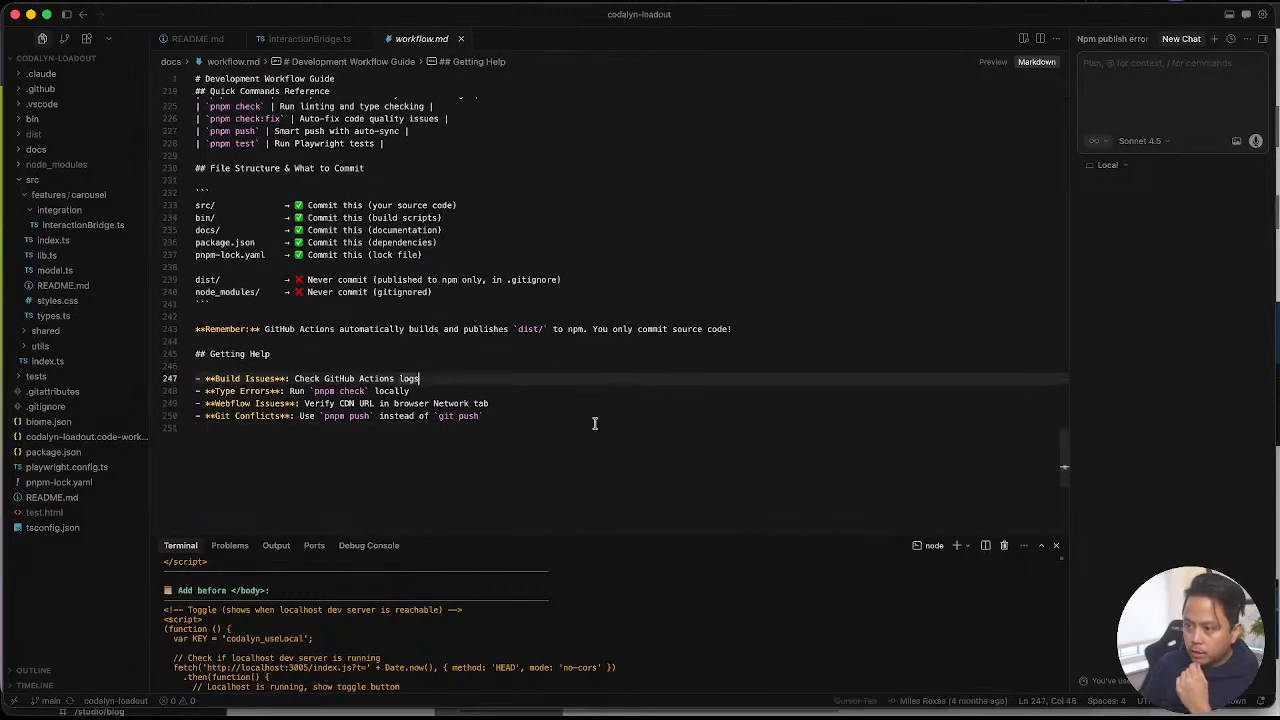
pyautogui.click(594, 424)
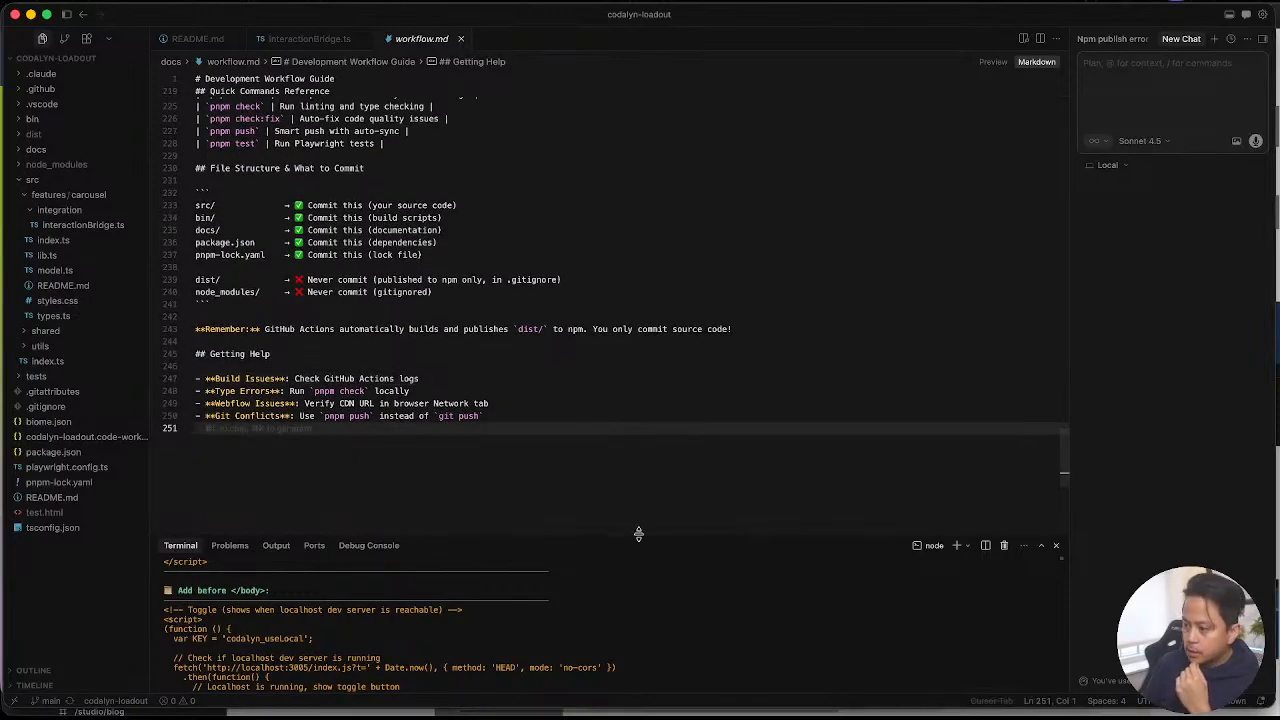
# Step: Look through the dev server's terminal output with the head and body scripts, and check the src folder's structure
pyautogui.moveTo(637, 540); pyautogui.dragTo(637, 338)
pyautogui.scroll(-10, 614, 551)
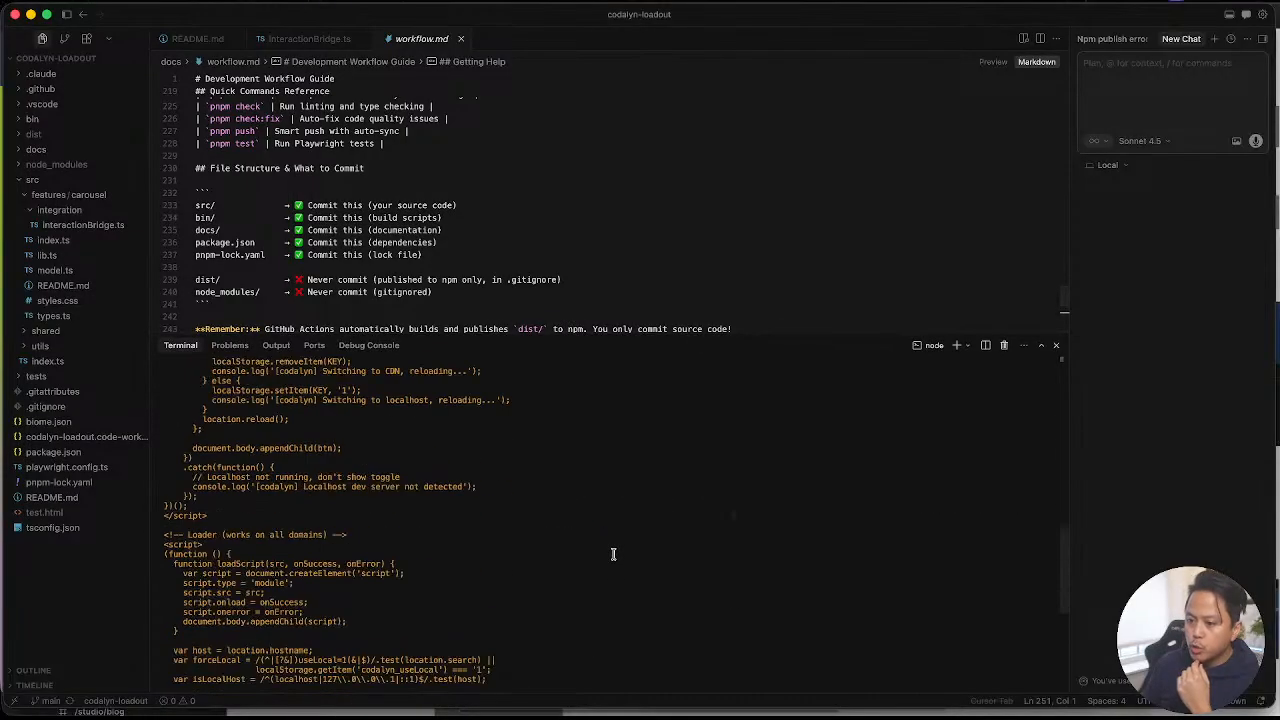
pyautogui.scroll(10, 610, 548)
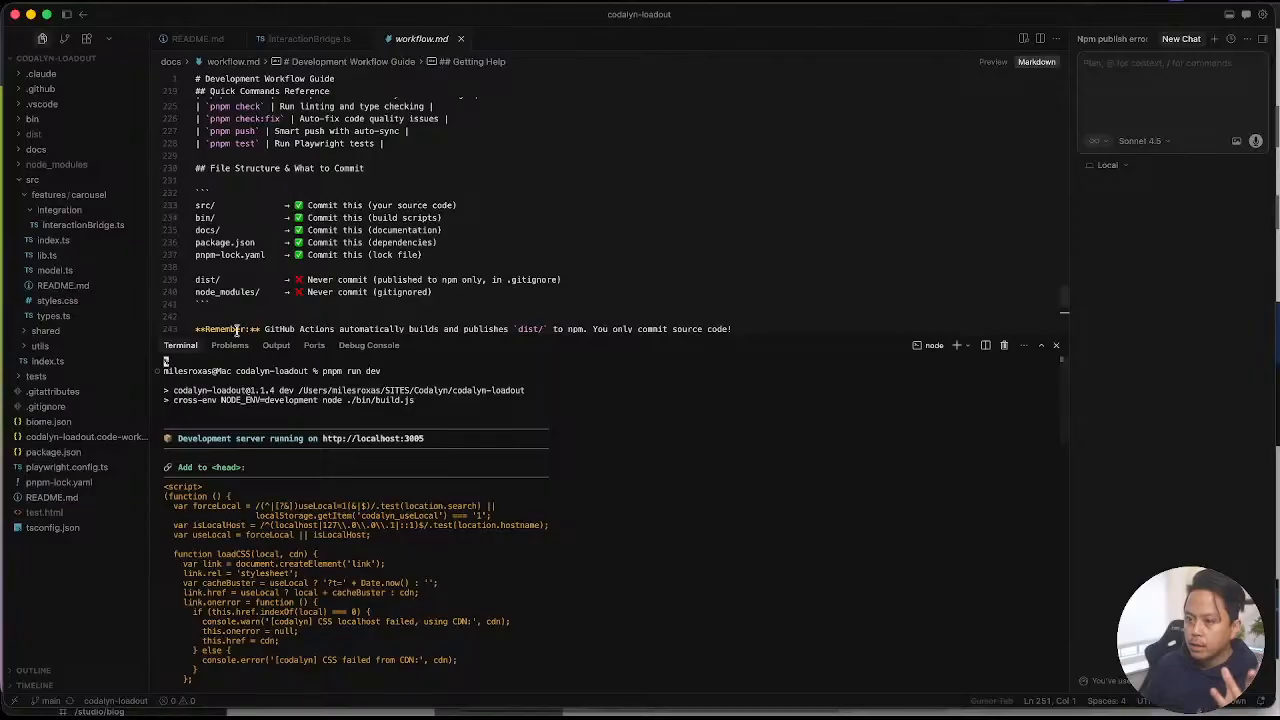
pyautogui.moveTo(233, 333); pyautogui.dragTo(233, 540)
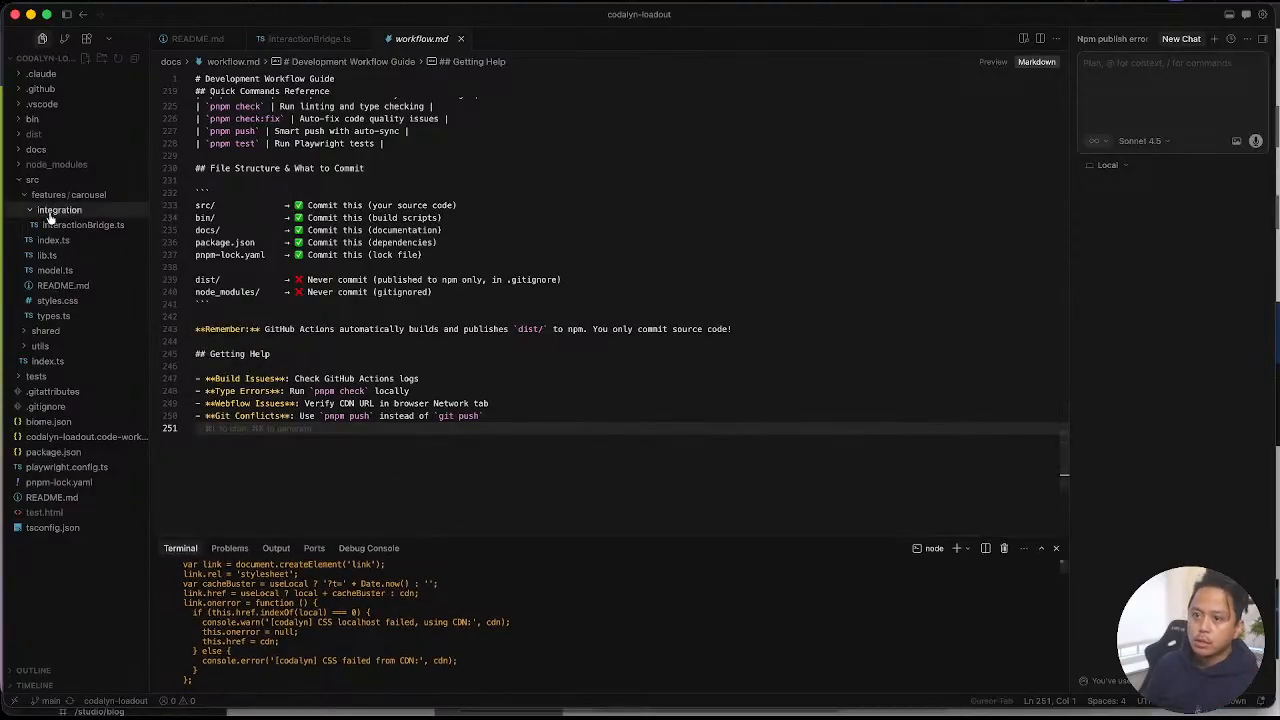
pyautogui.click(71, 177)
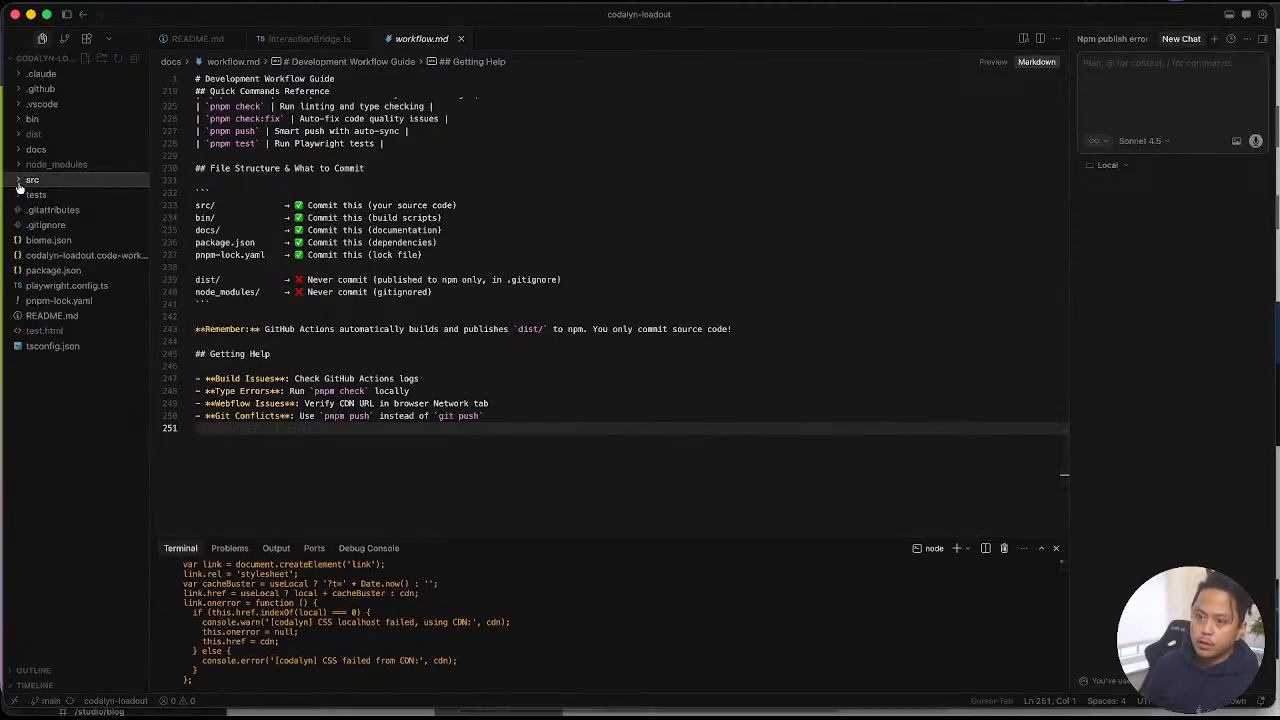
pyautogui.click(71, 177)
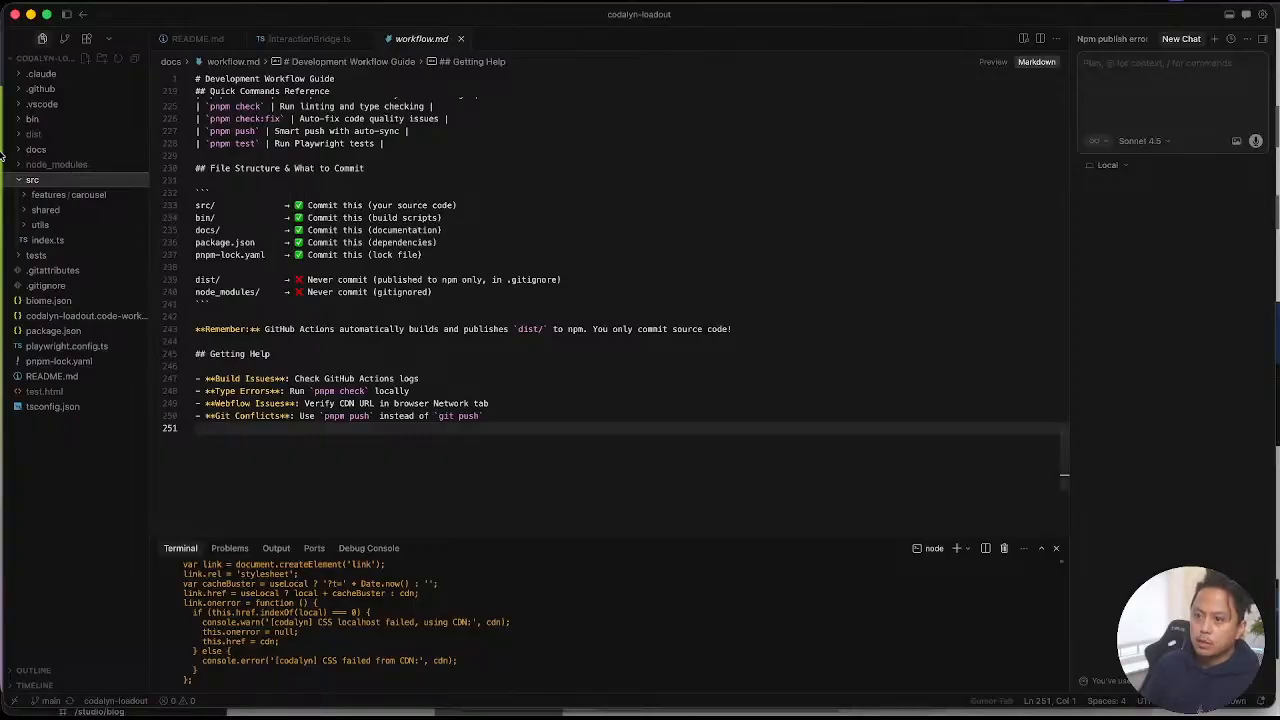
# Step: Switch back to the SAS 2026 Designer in Chrome and open the Standard Page Template
pyautogui.hotkey('ctrl', 'Up')
pyautogui.click(371, 434)
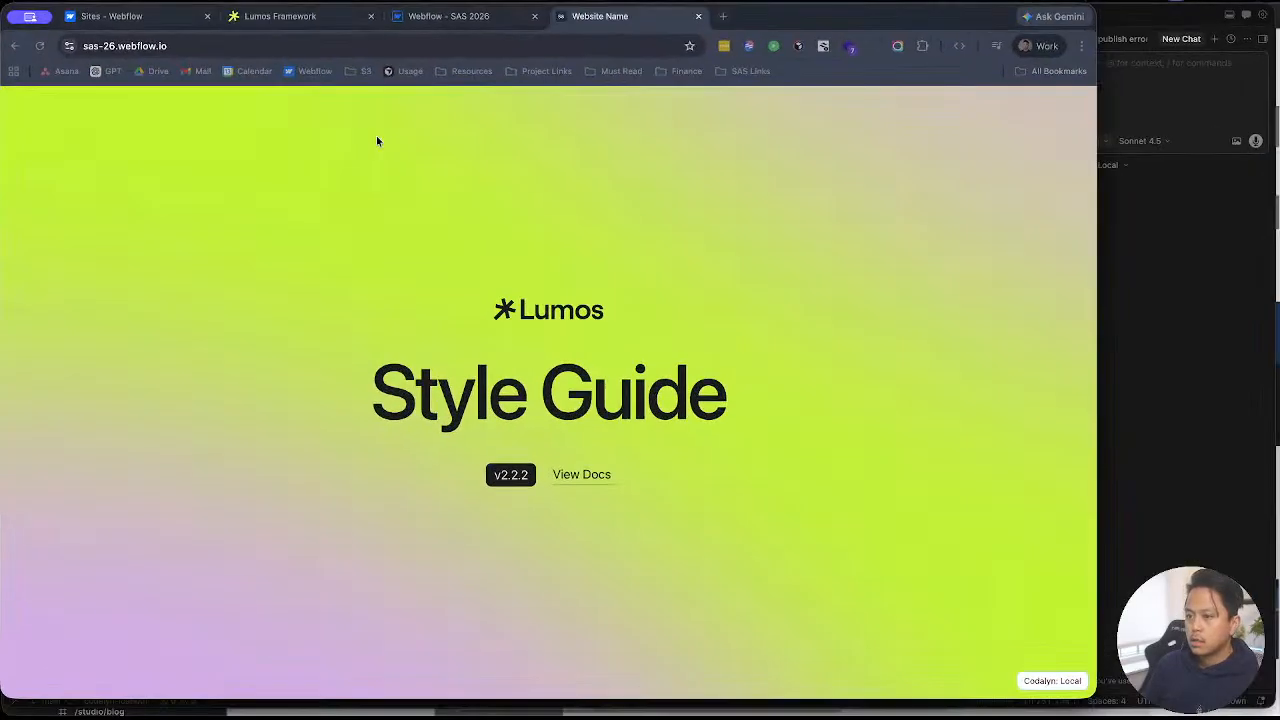
pyautogui.click(449, 17)
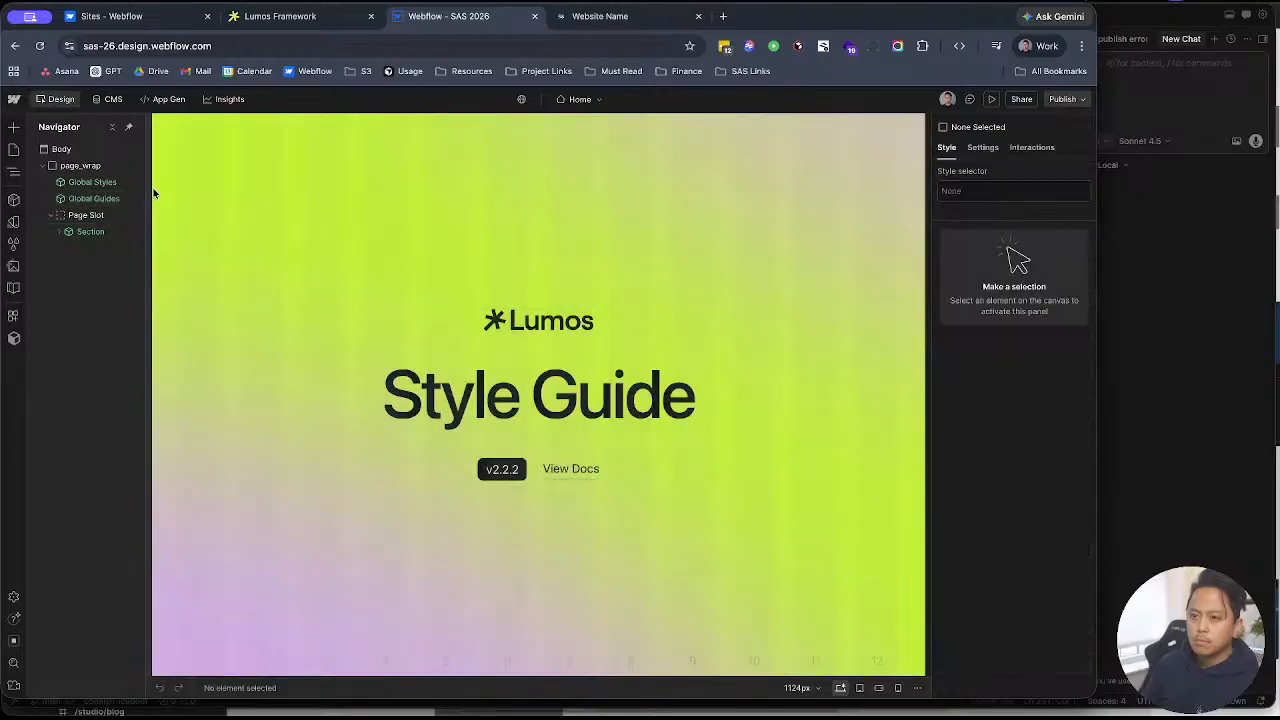
pyautogui.click(296, 167)
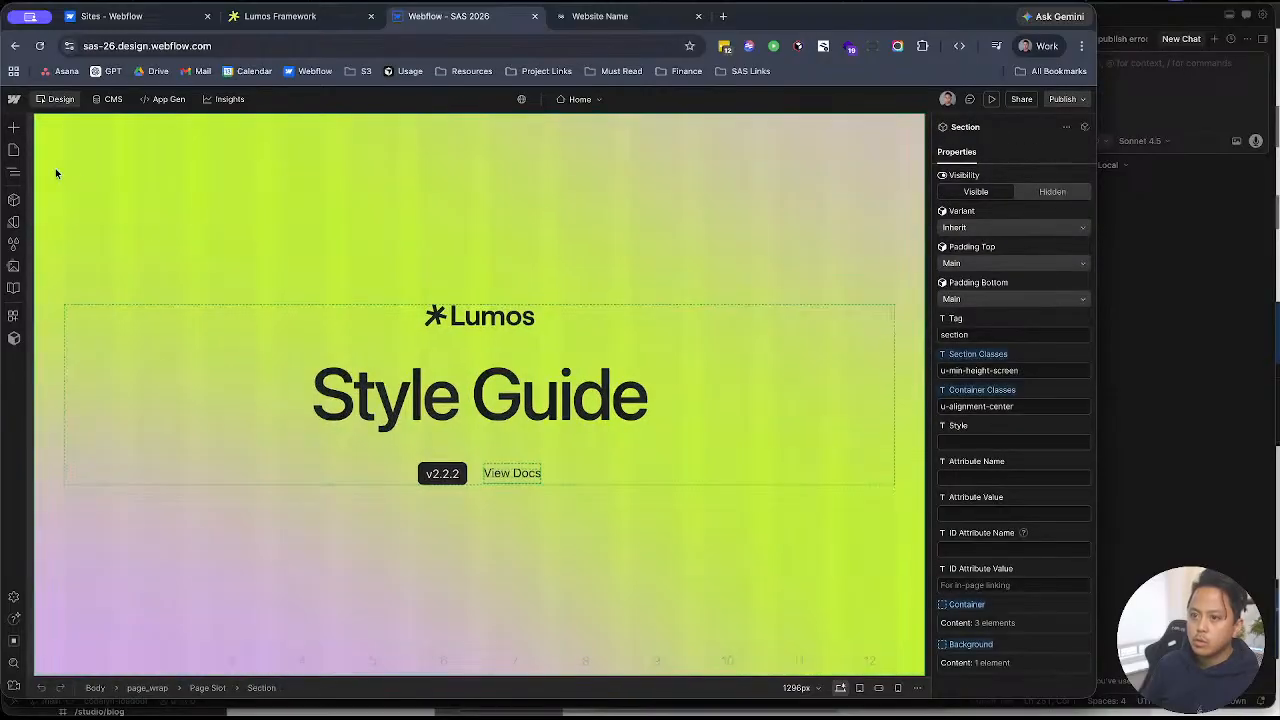
pyautogui.click(13, 149)
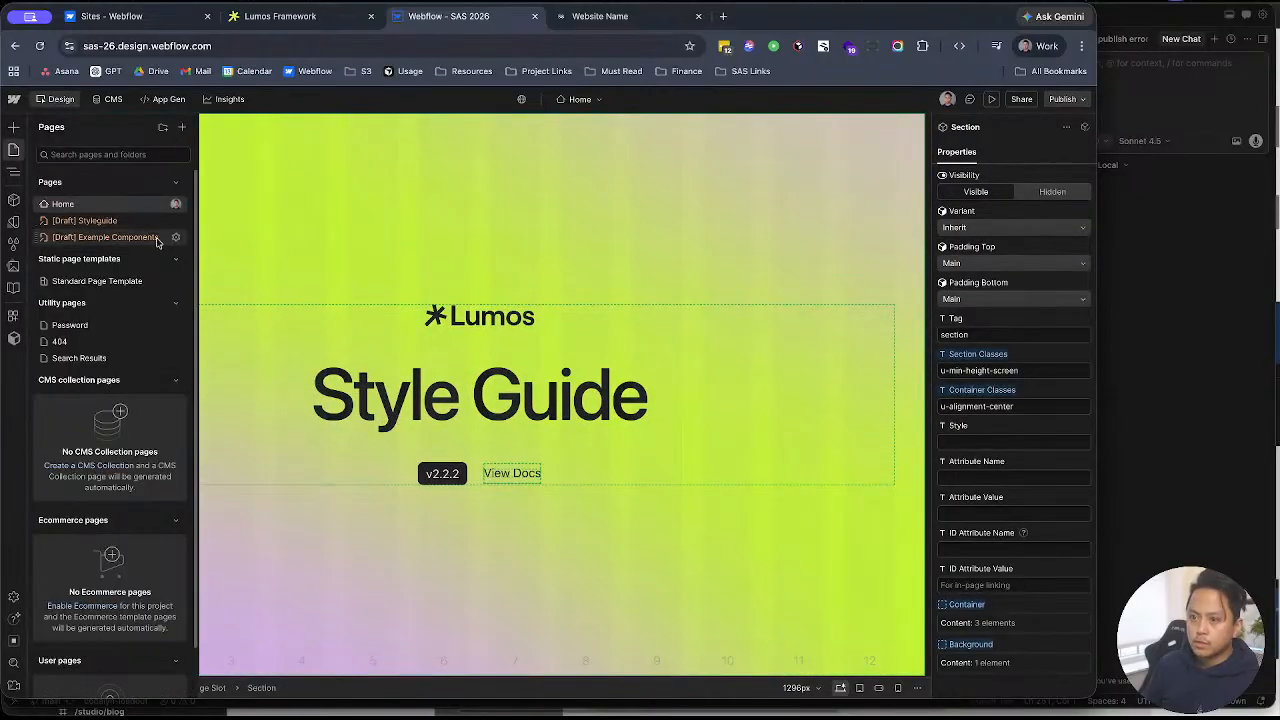
pyautogui.click(155, 284)
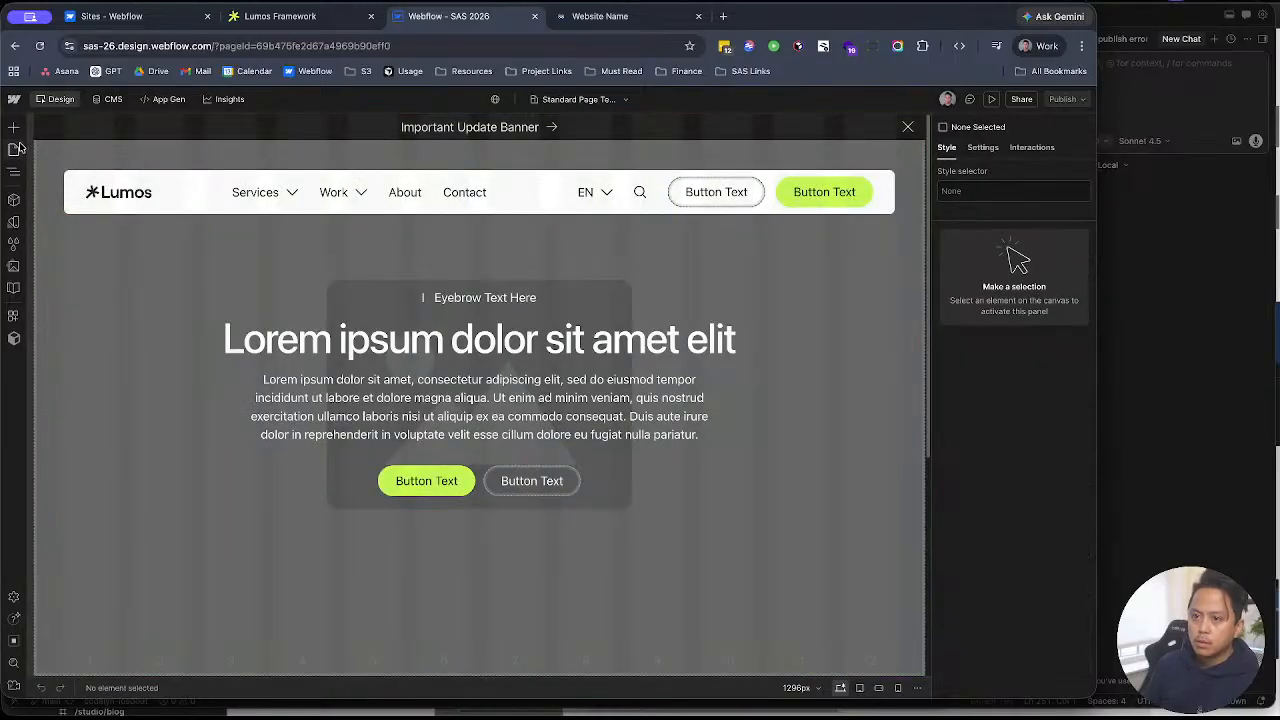
pyautogui.click(15, 149)
pyautogui.click(175, 281)
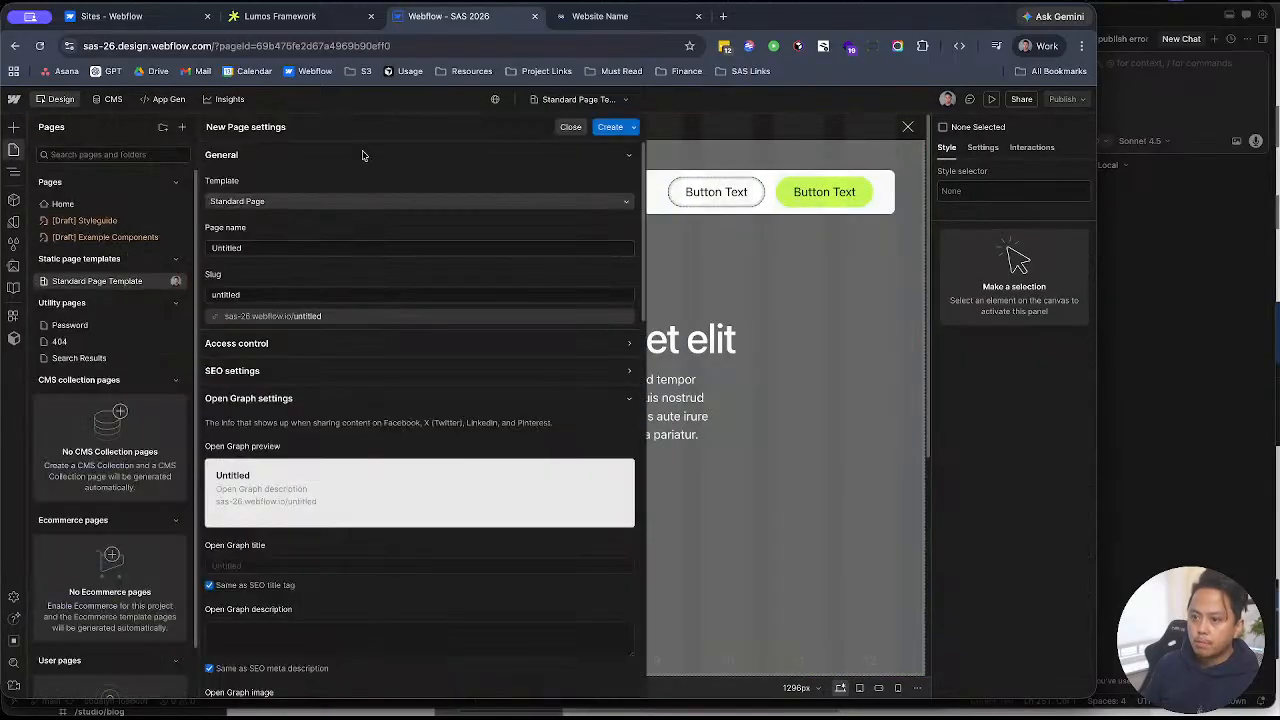
pyautogui.click(256, 246)
pyautogui.click(277, 203)
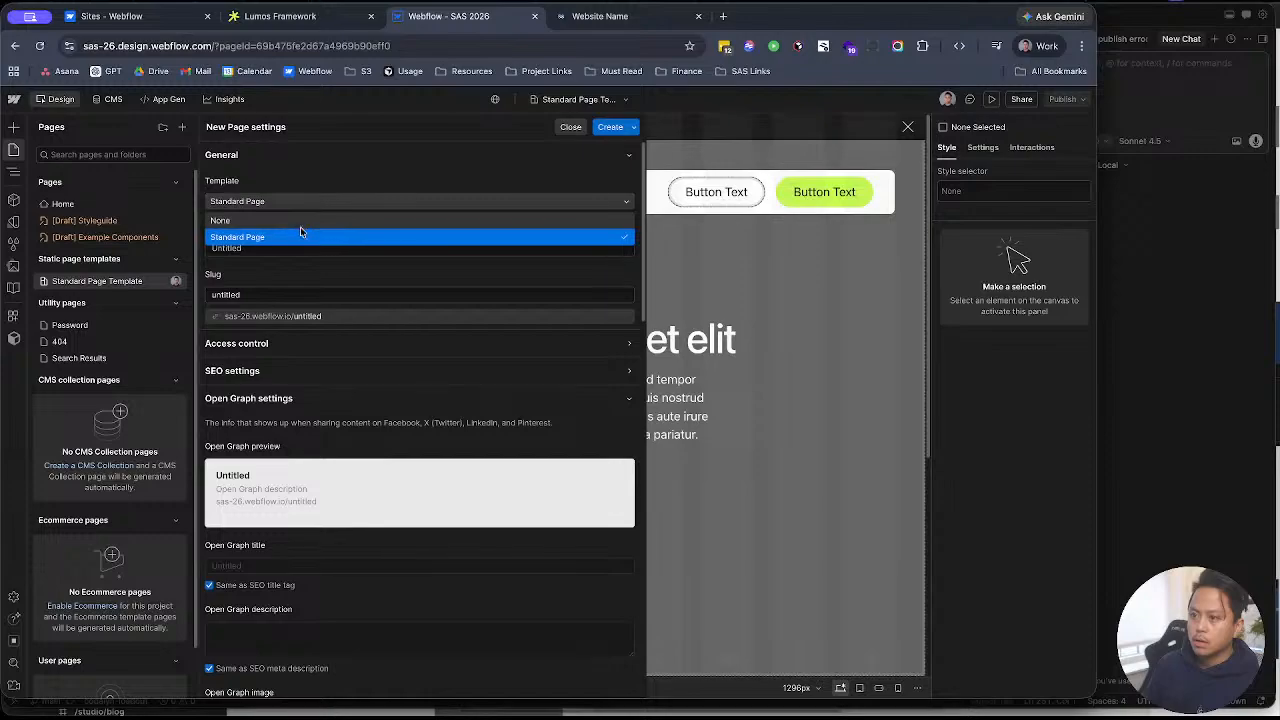
pyautogui.click(316, 170)
# Step: Discard the unsaved new page and create a public page folder named Sandbox
pyautogui.click(167, 127)
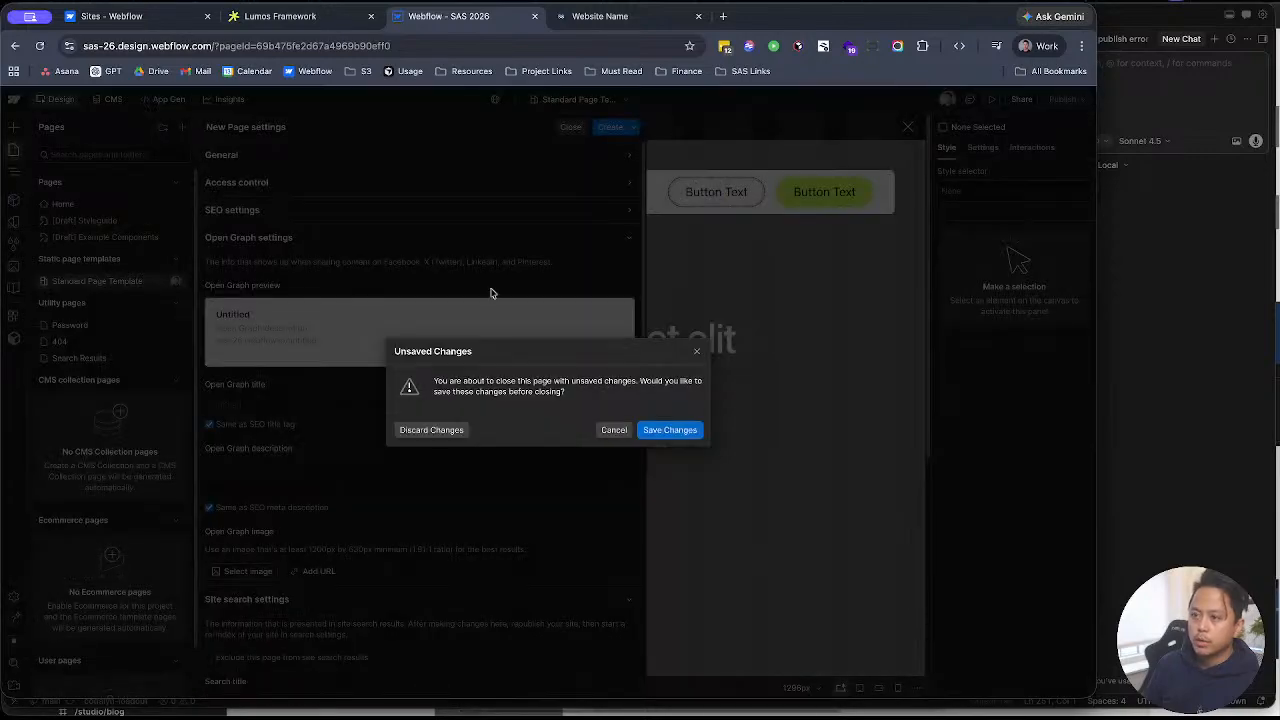
pyautogui.click(452, 430)
pyautogui.click(266, 180)
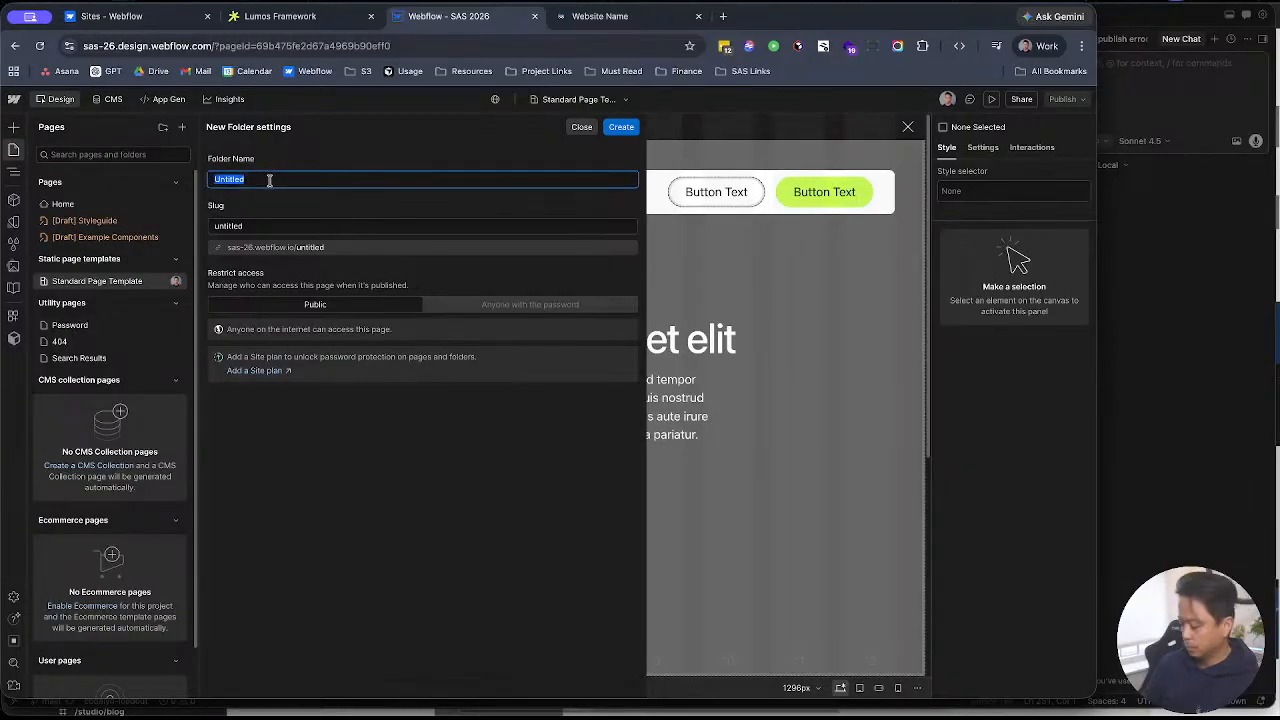
pyautogui.write('U')
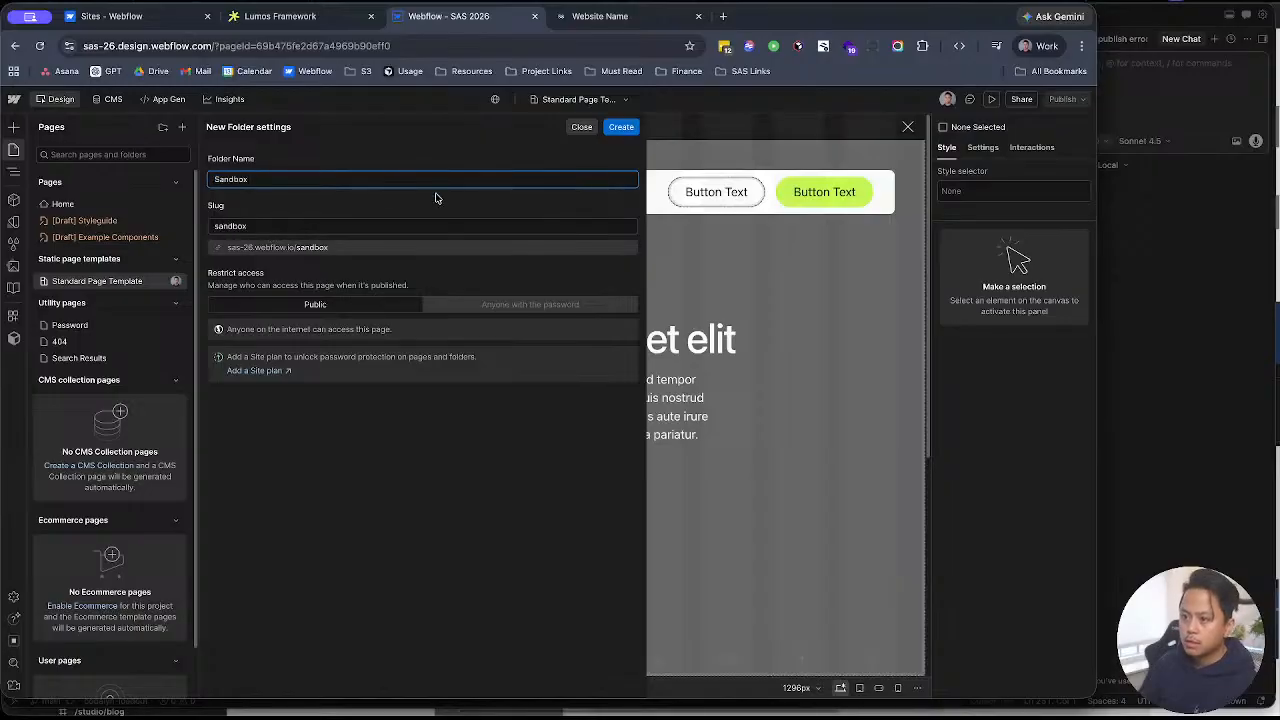
pyautogui.click(620, 127)
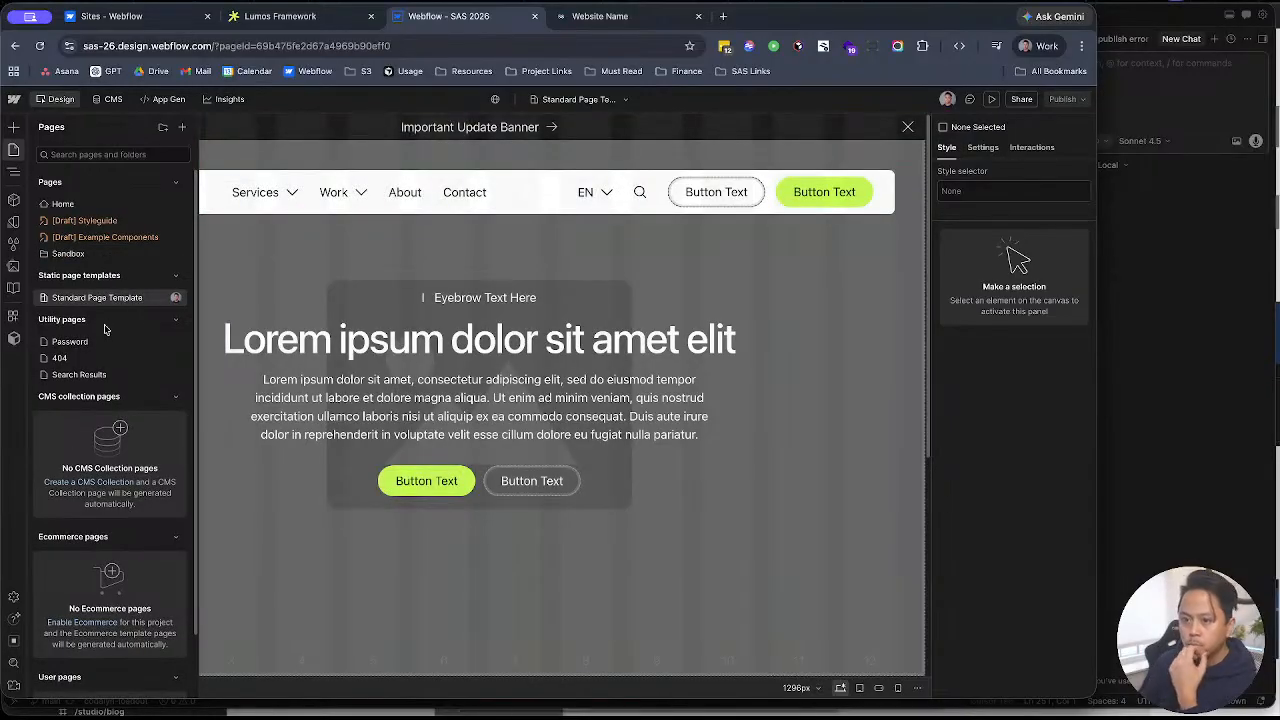
# Step: Create a page named Slider Test from the Standard Page template, with Sandbox as its parent folder
pyautogui.click(143, 298)
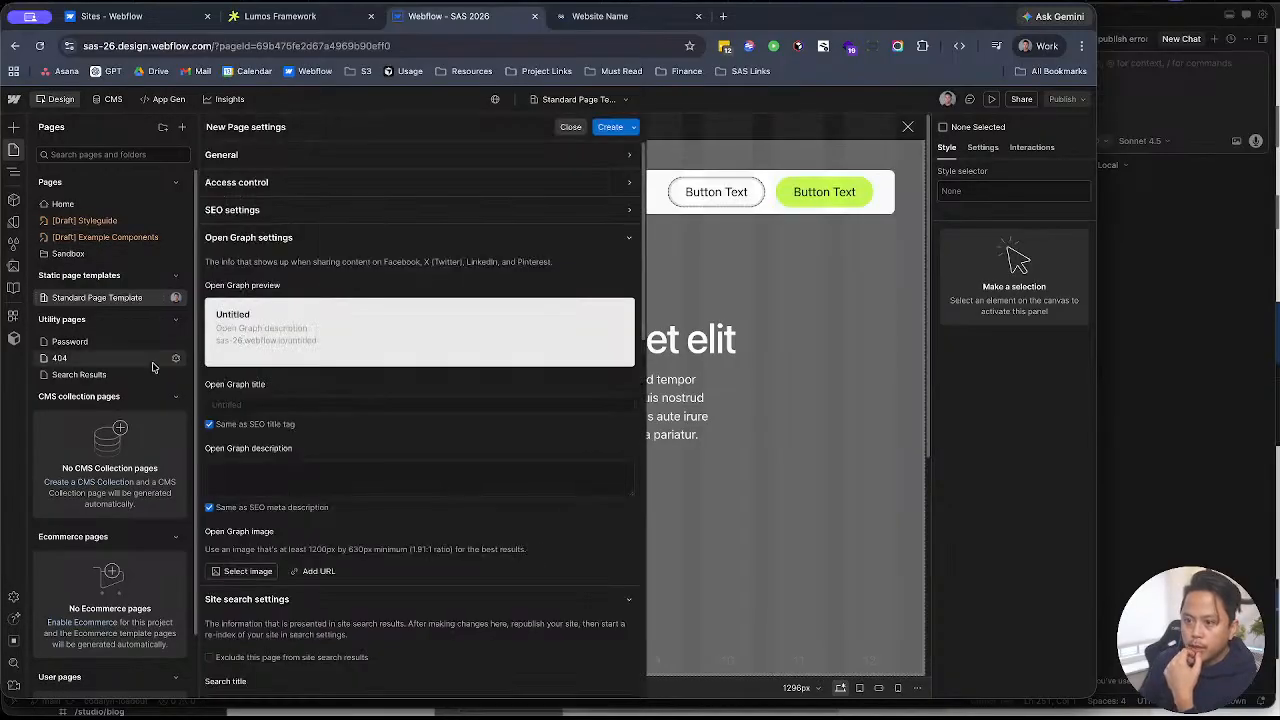
pyautogui.click(325, 156)
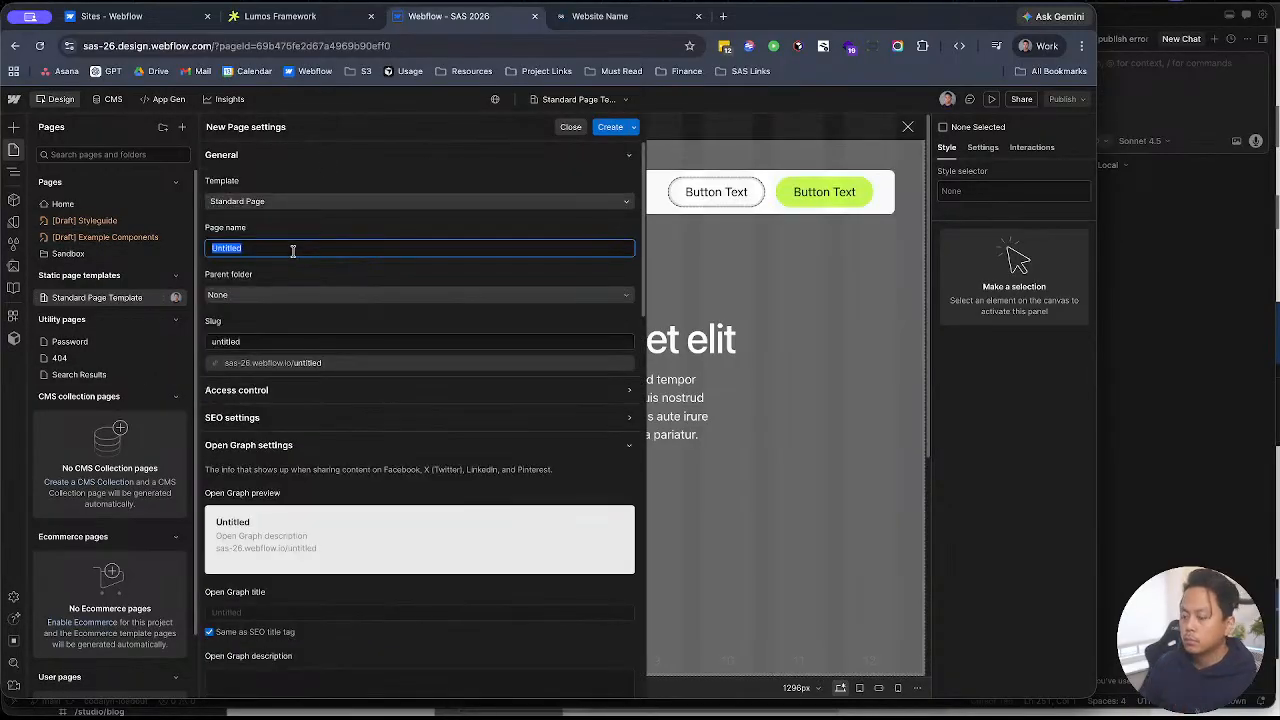
pyautogui.write('Swiper Pla')
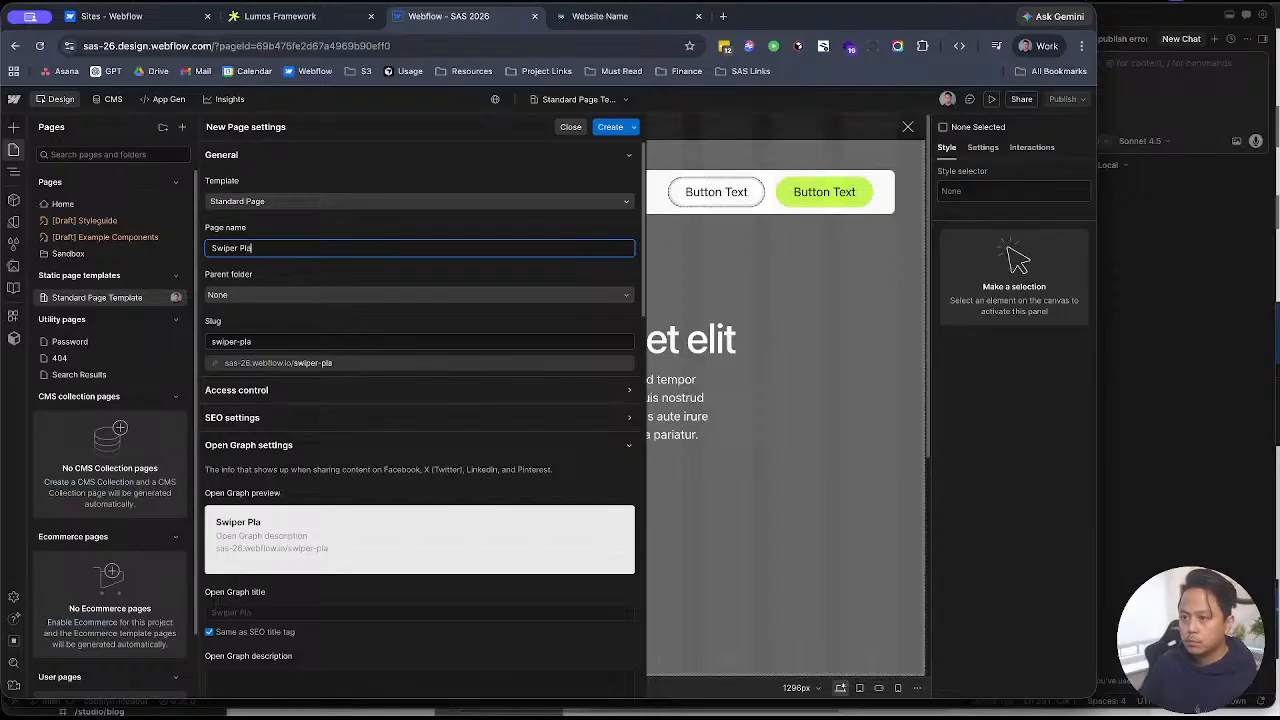
pyautogui.write('S')
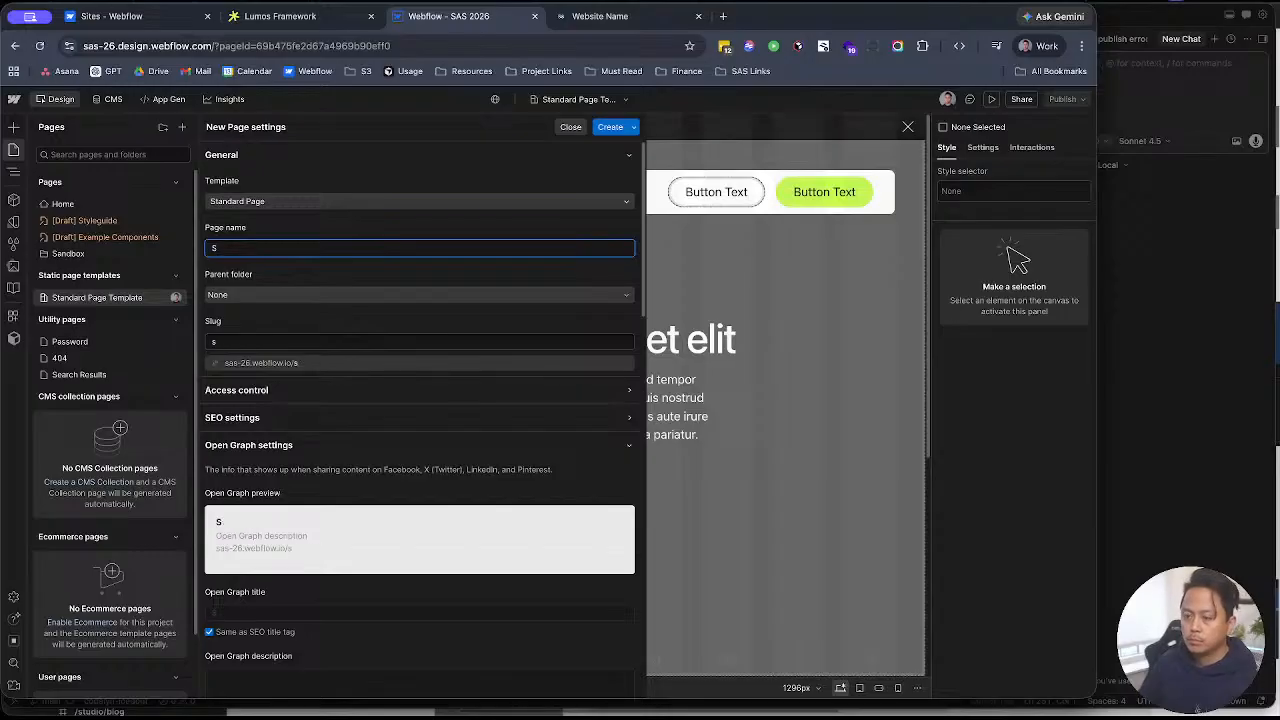
pyautogui.click(248, 294)
pyautogui.click(268, 332)
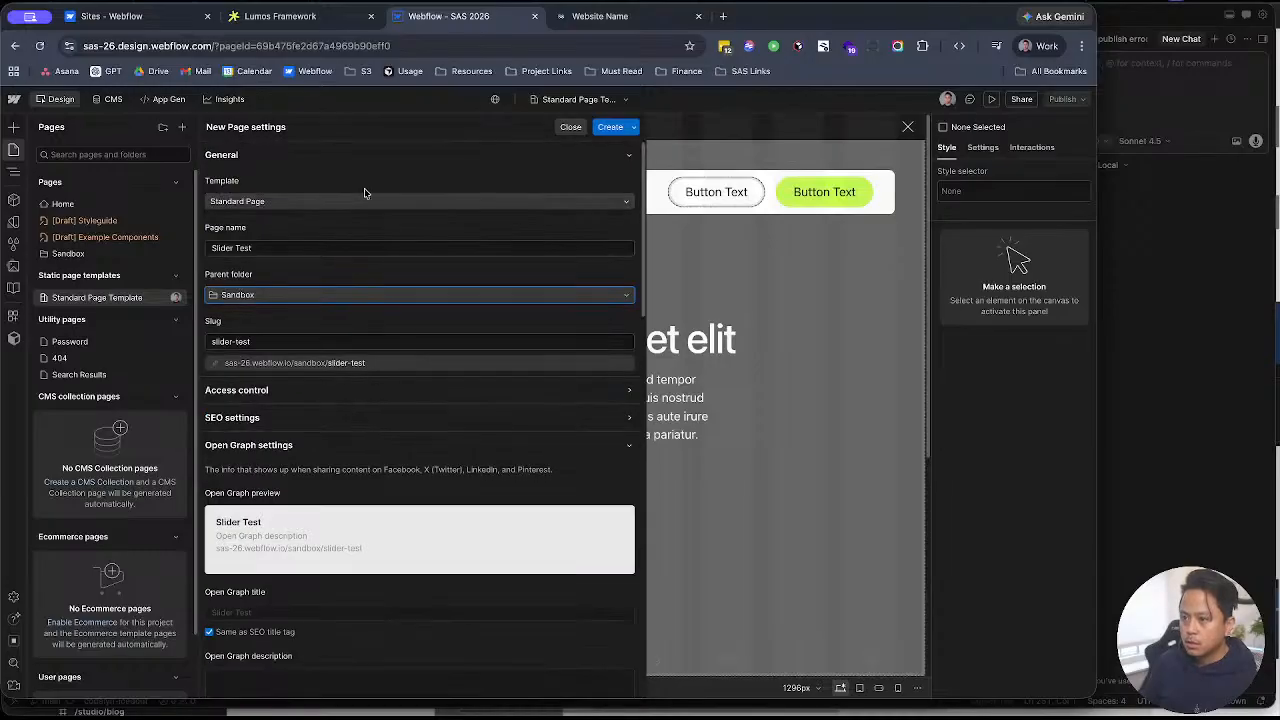
pyautogui.click(443, 201)
pyautogui.click(410, 207)
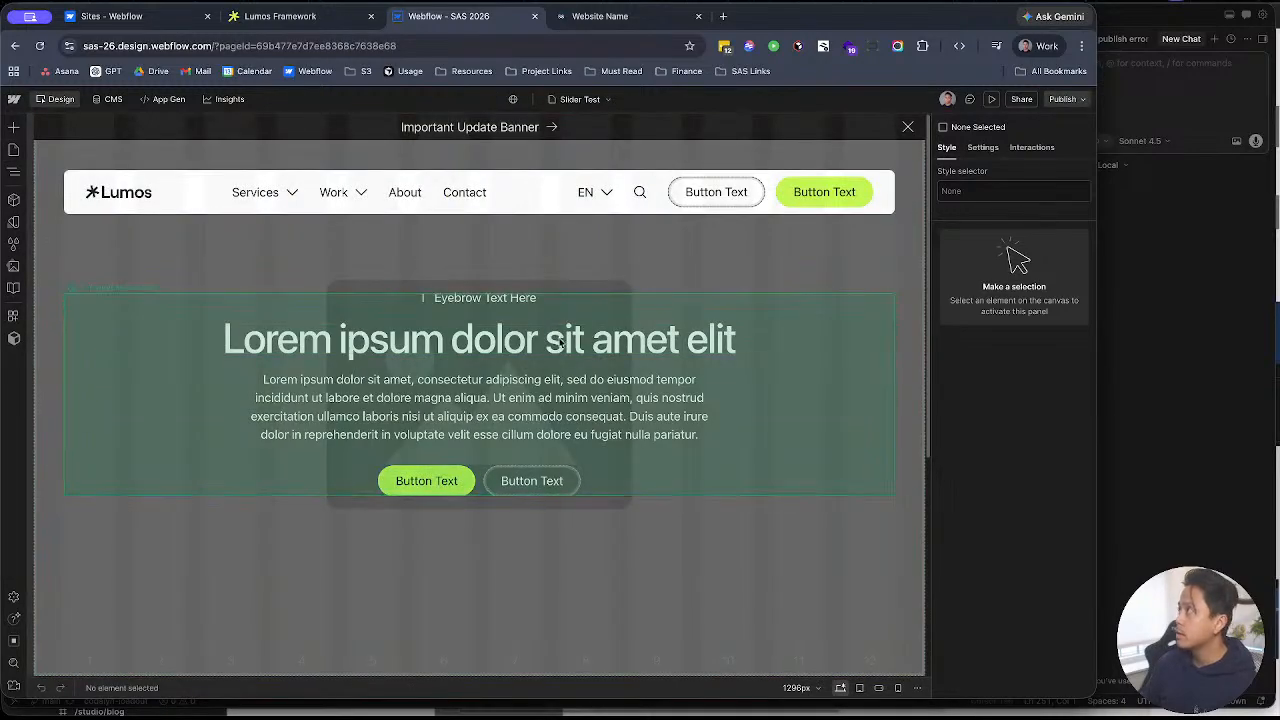
# Step: Examine the Slider Test page's element structure, checking the Page Slot, its Section and the footer
pyautogui.press('z')
pyautogui.click(197, 272)
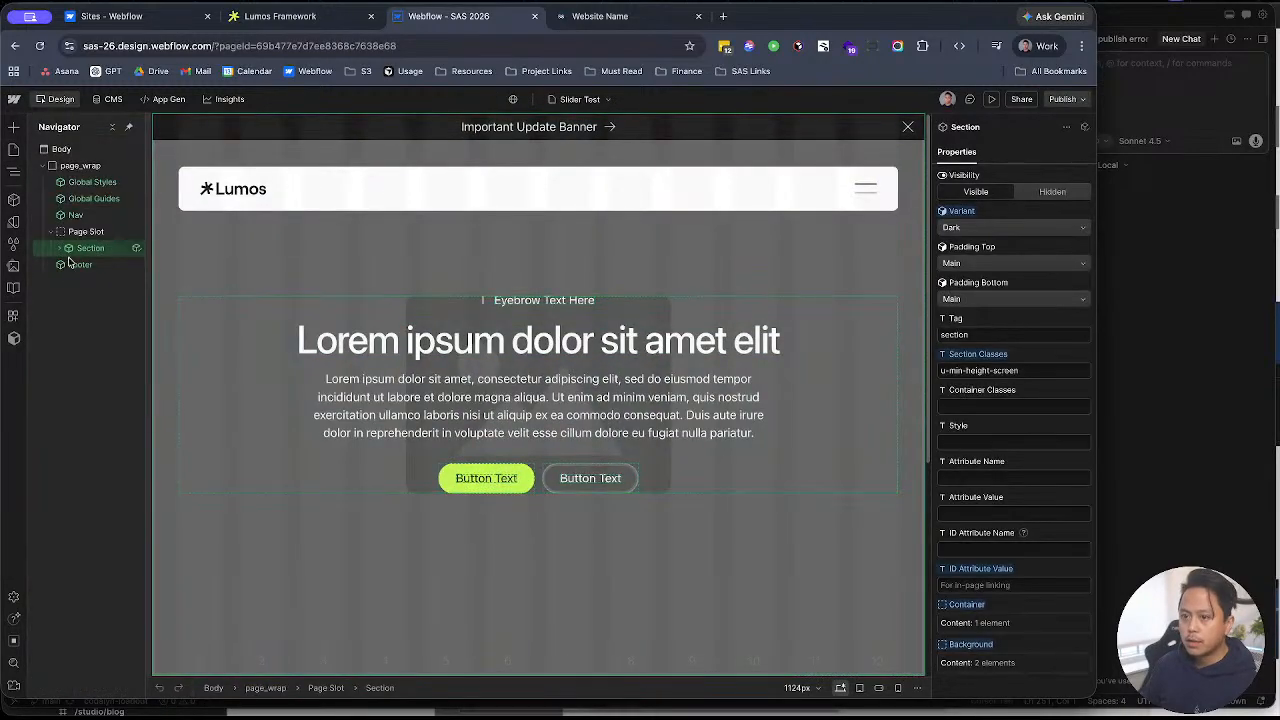
pyautogui.click(84, 231)
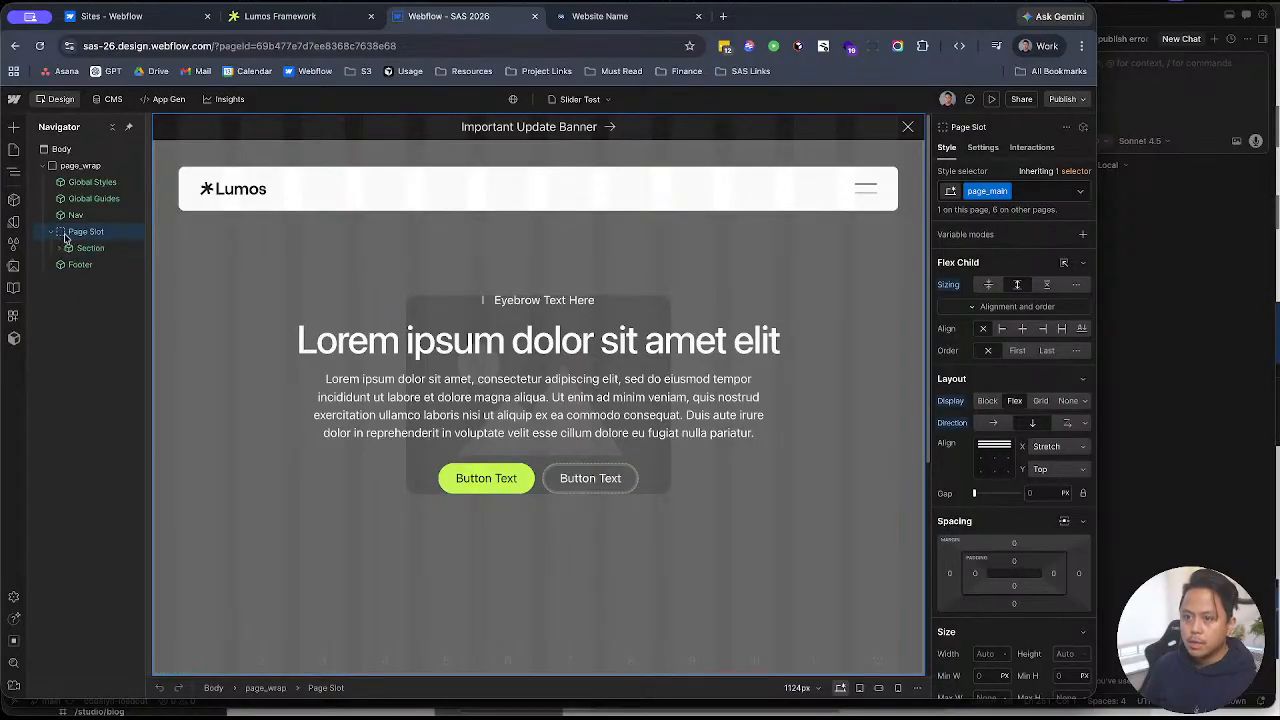
pyautogui.click(69, 249)
pyautogui.click(69, 249)
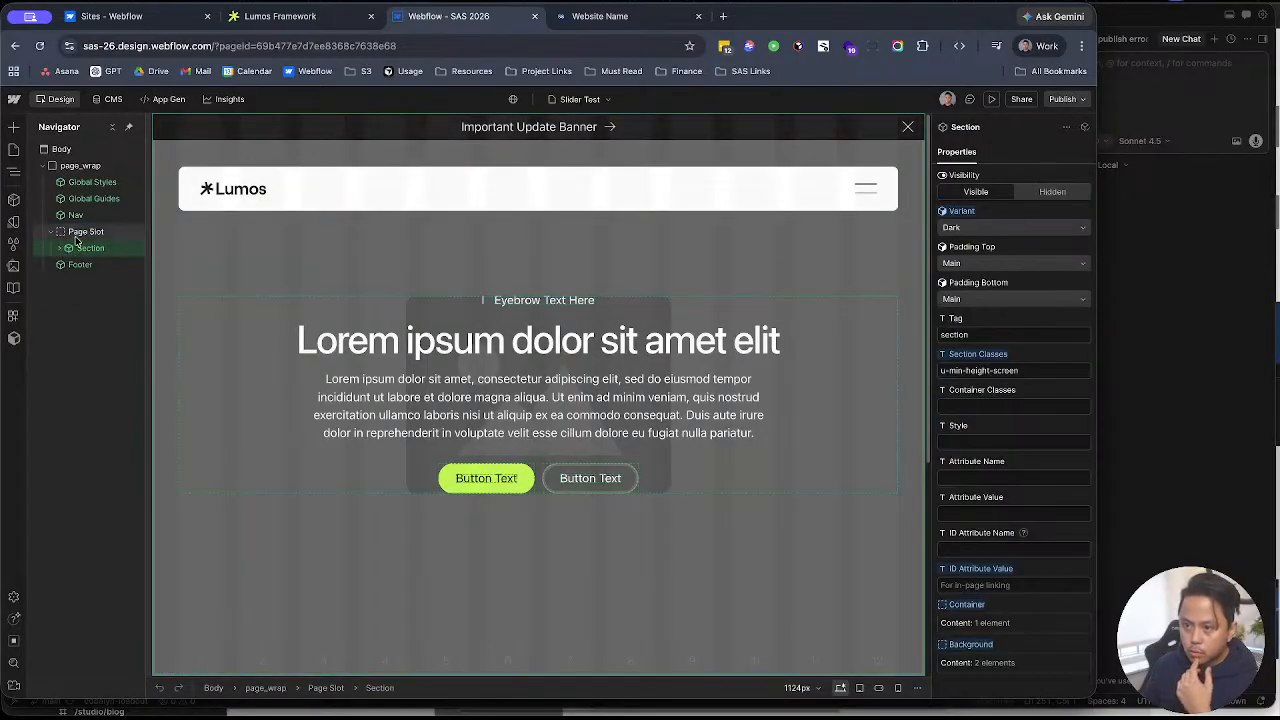
pyautogui.scroll(-3, 634, 383)
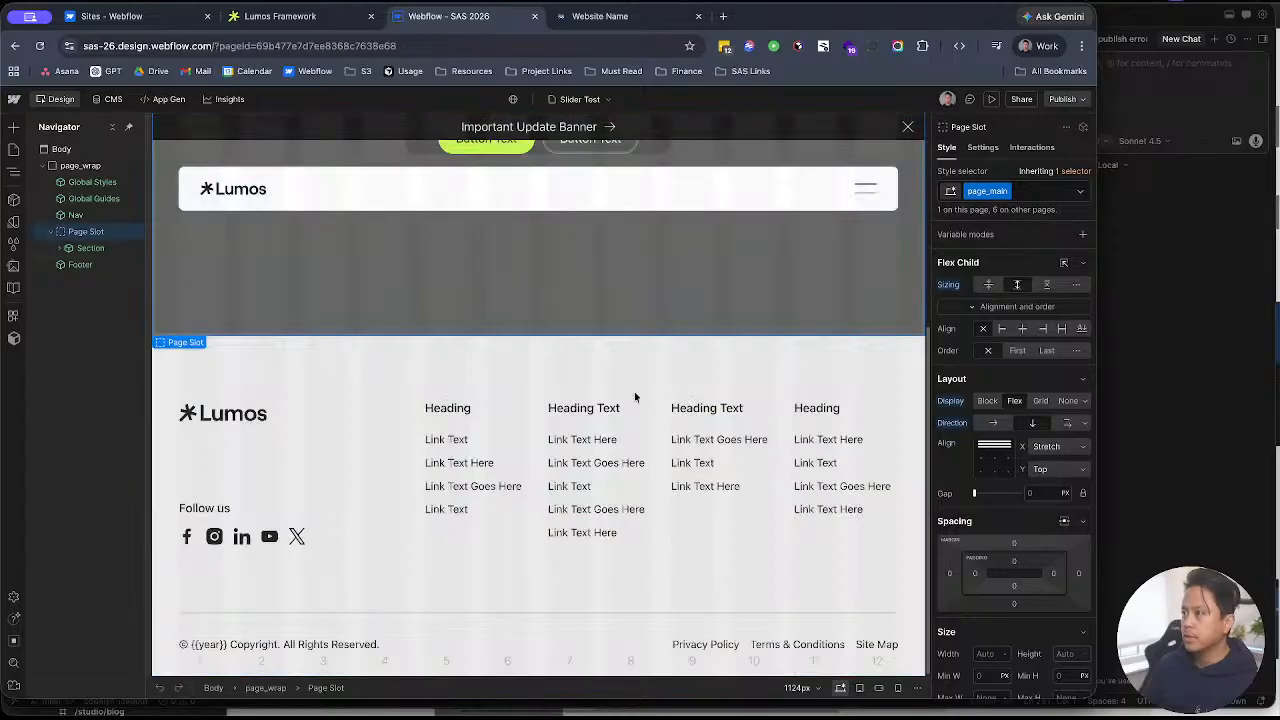
pyautogui.scroll(3, 634, 378)
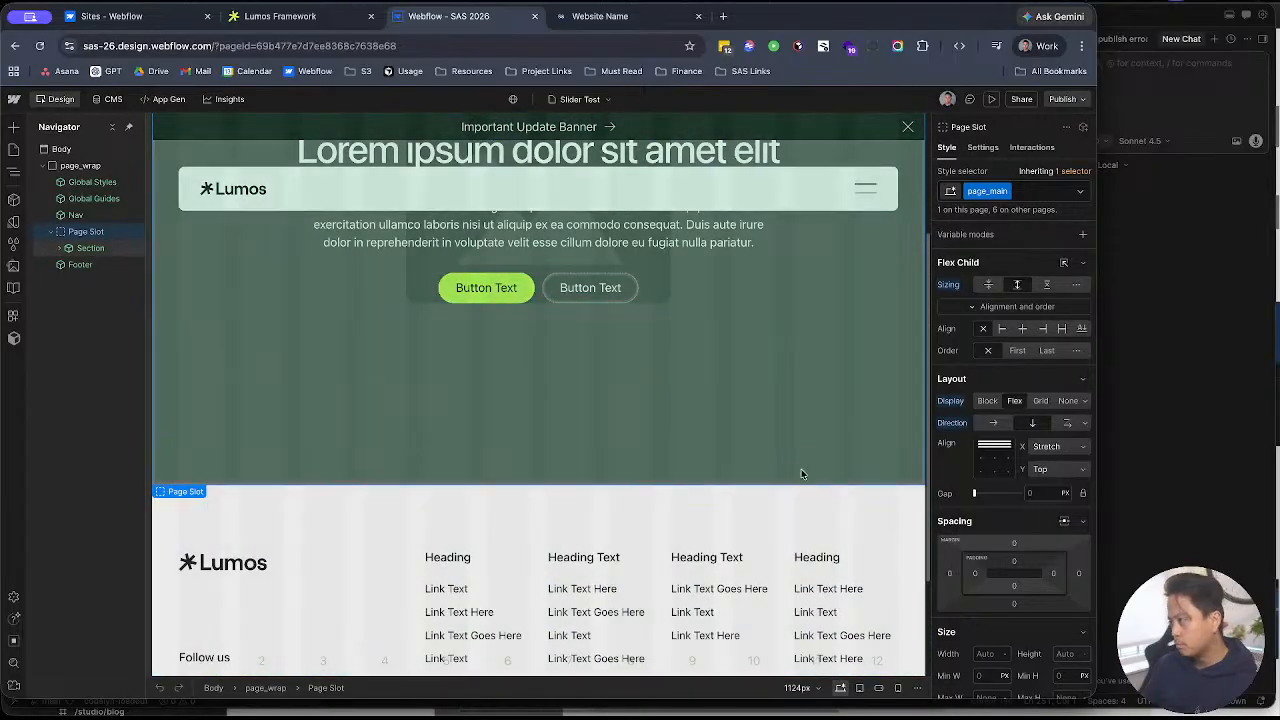
pyautogui.scroll(3, 765, 455)
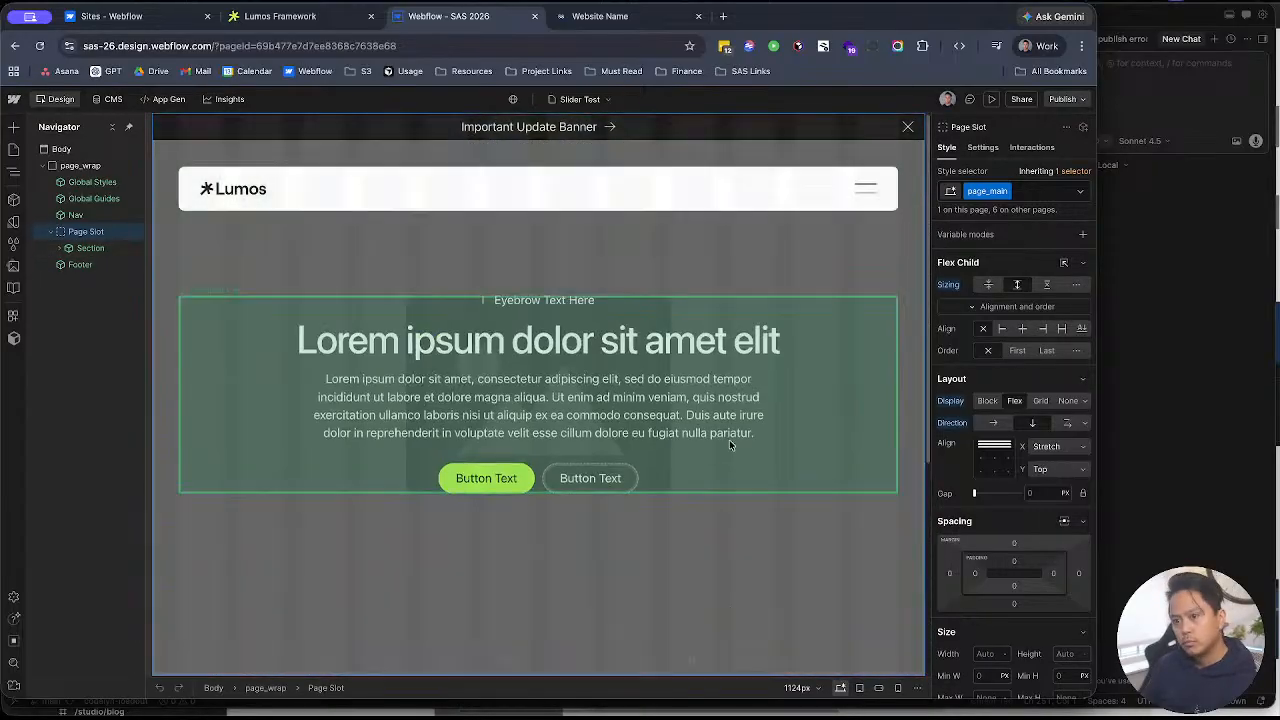
# Step: Add a Div Block to page_wrap and place it between the Nav and the Page Slot
pyautogui.click(52, 231)
pyautogui.click(75, 166)
pyautogui.press('super+k')
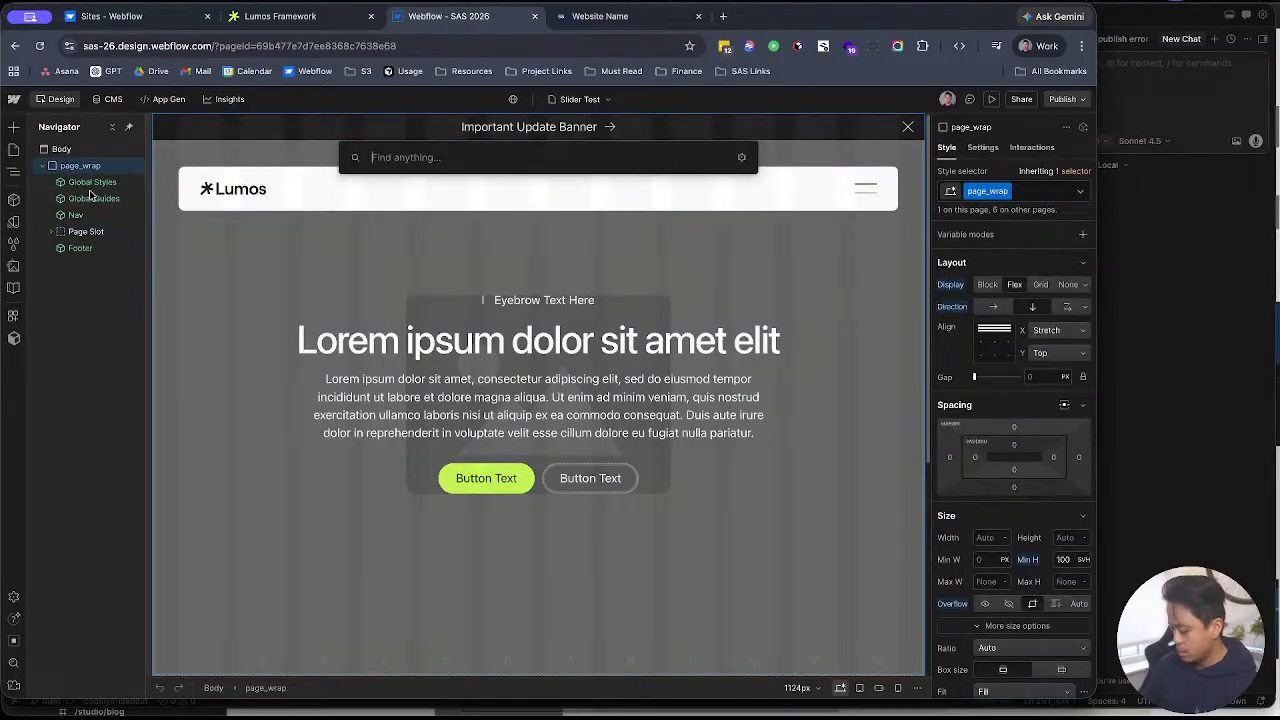
pyautogui.write('di')
pyautogui.press('Return')
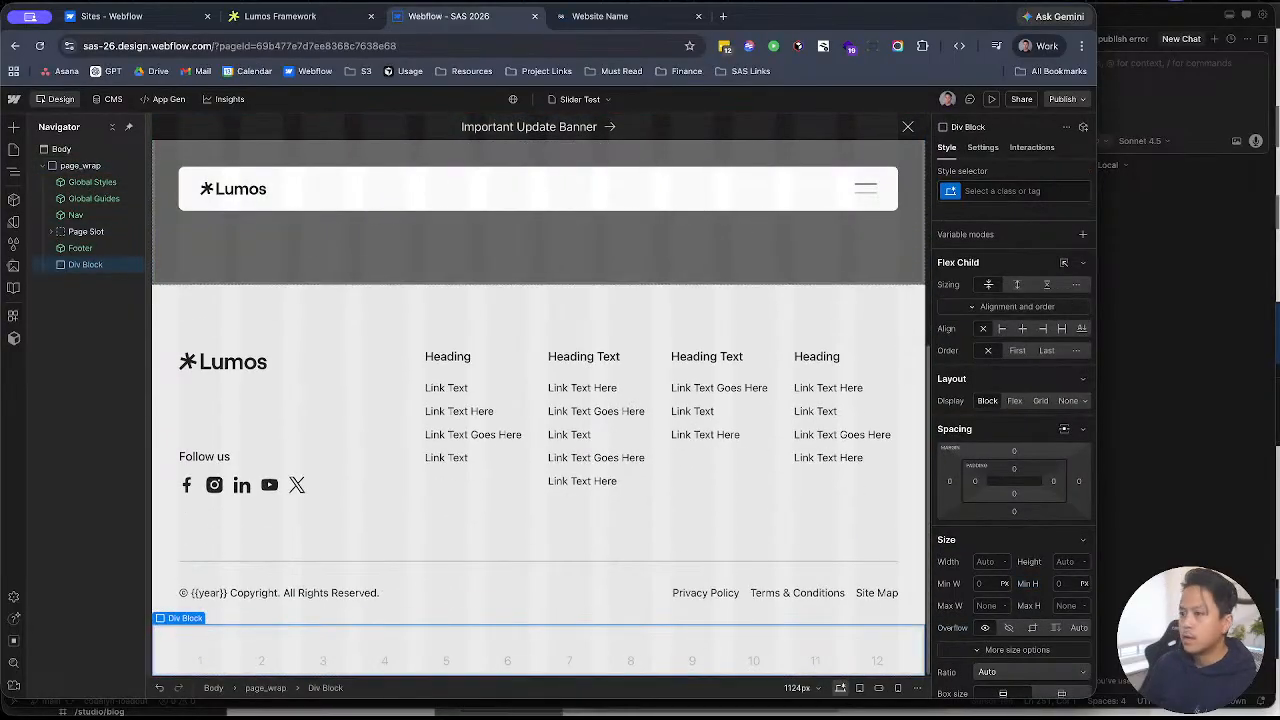
pyautogui.moveTo(75, 265); pyautogui.dragTo(85, 236)
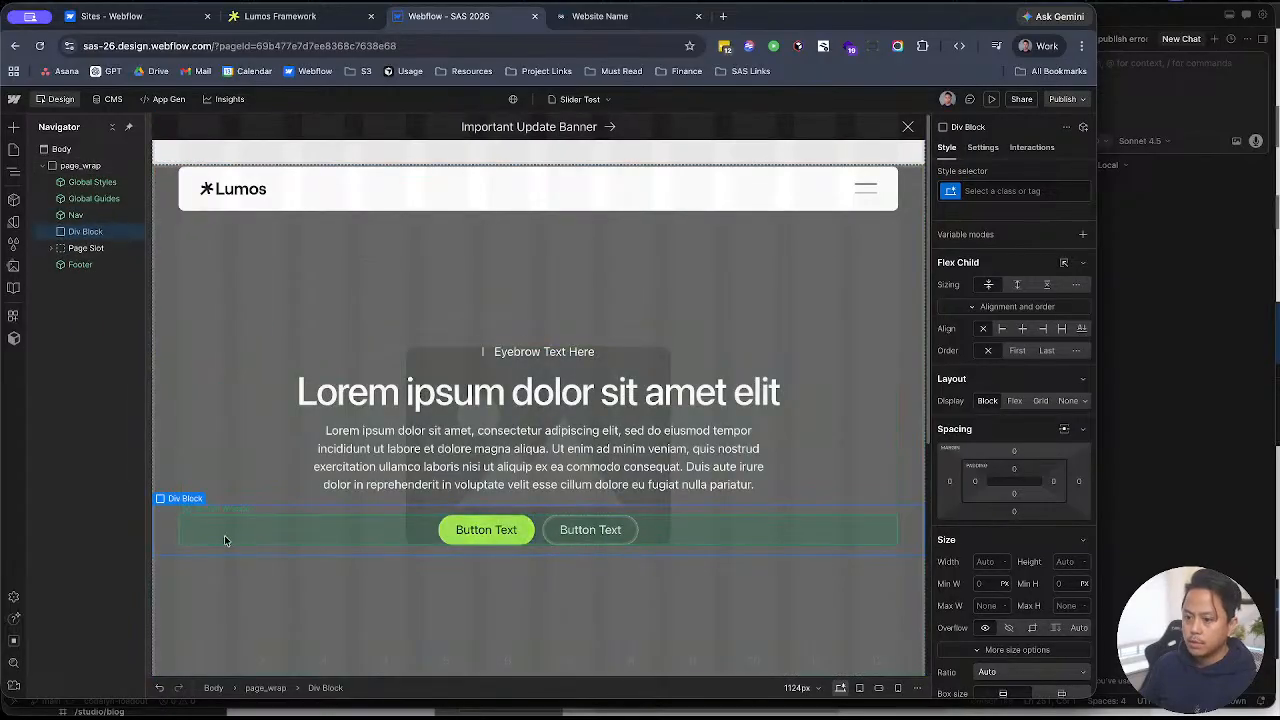
# Step: Delete the Section component from the Page Slot
pyautogui.click(51, 248)
pyautogui.click(89, 265)
pyautogui.press('Delete')
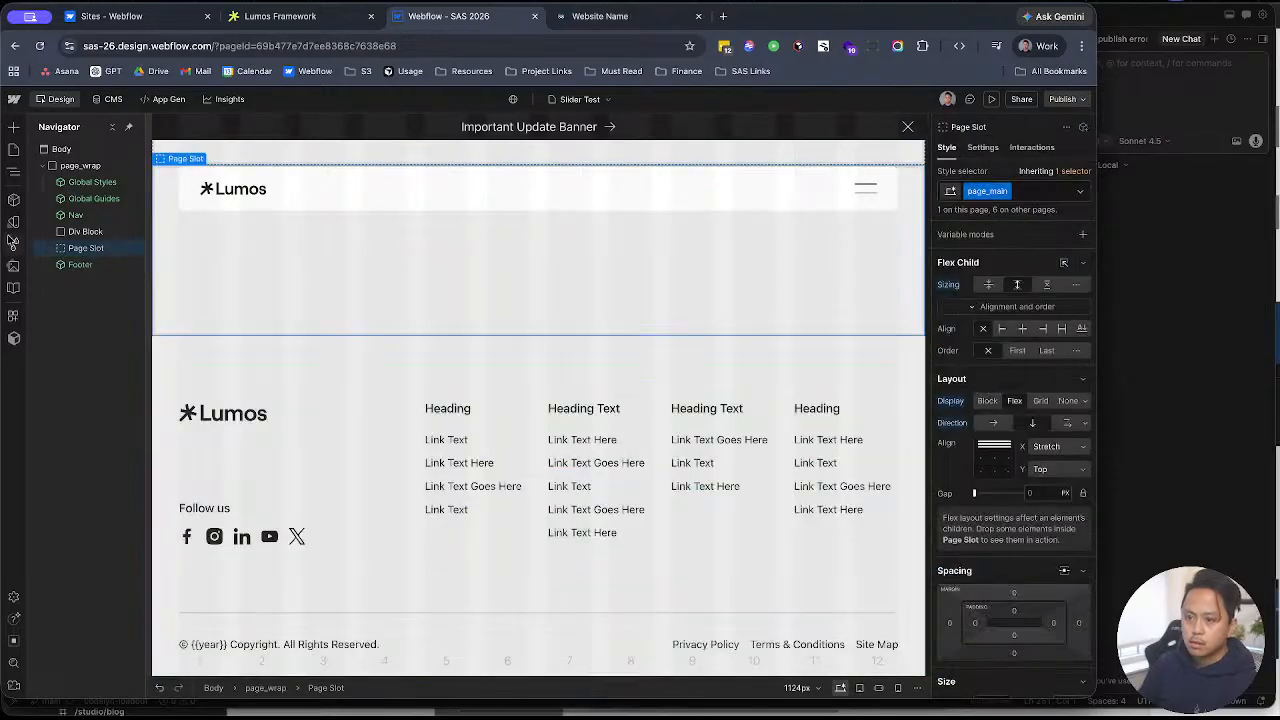
# Step: Give the new Div Block above the Page Slot the class swiper
pyautogui.click(85, 231)
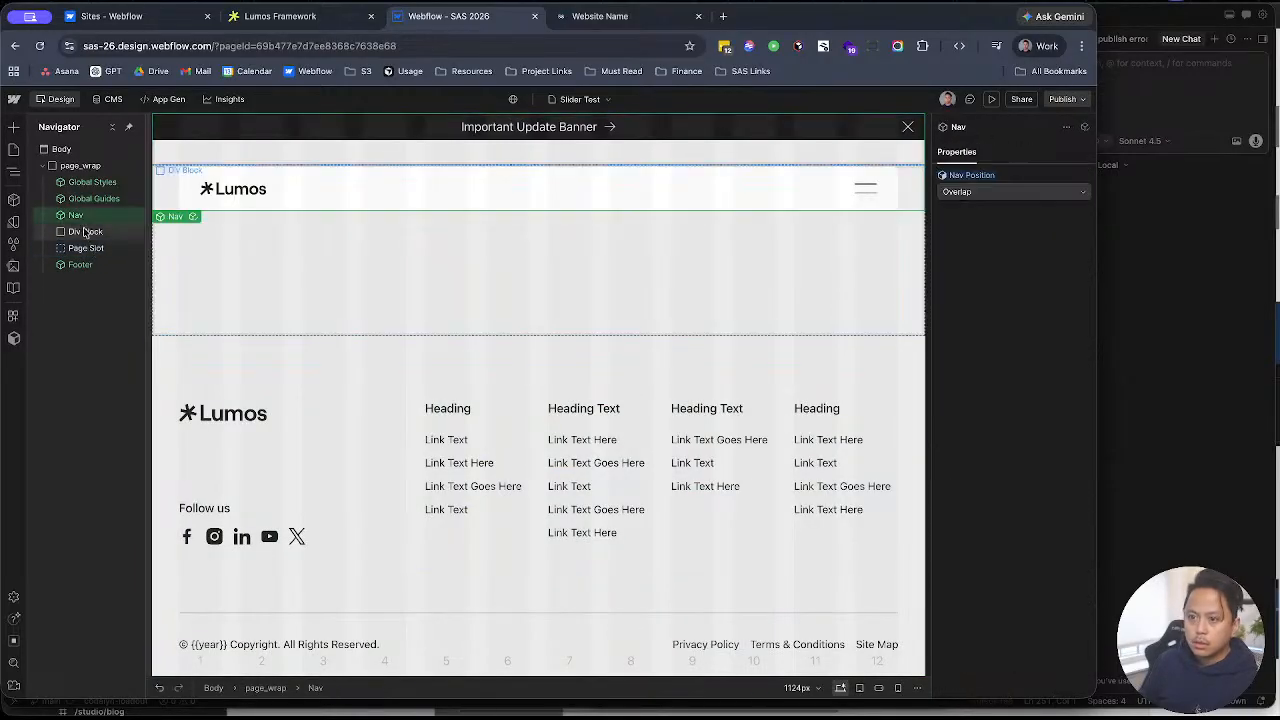
pyautogui.click(983, 148)
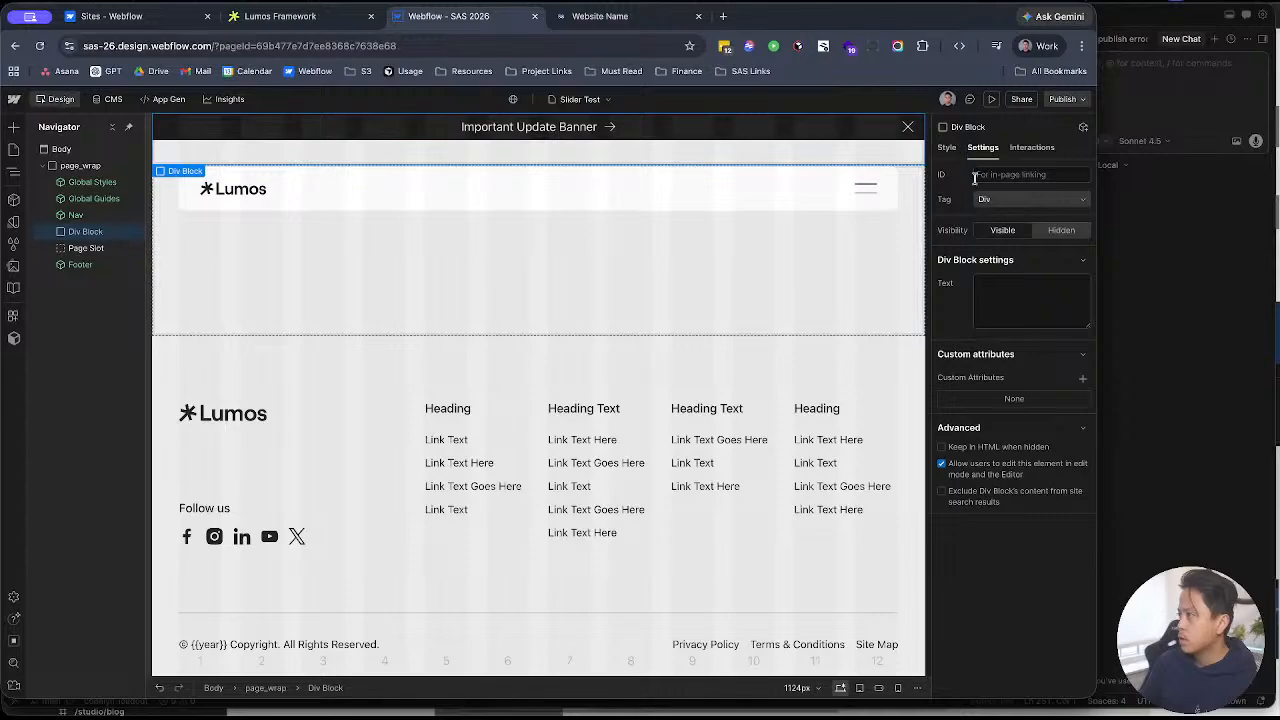
pyautogui.click(947, 148)
pyautogui.click(1000, 191)
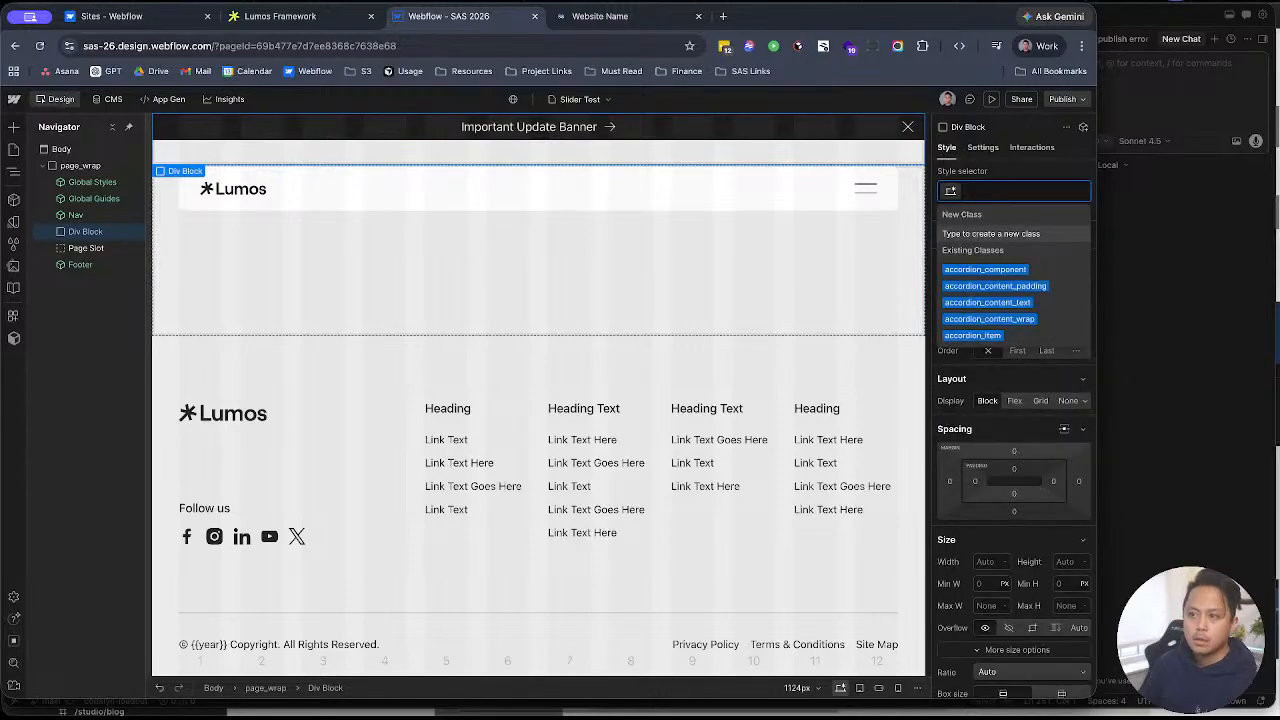
pyautogui.write('swiper')
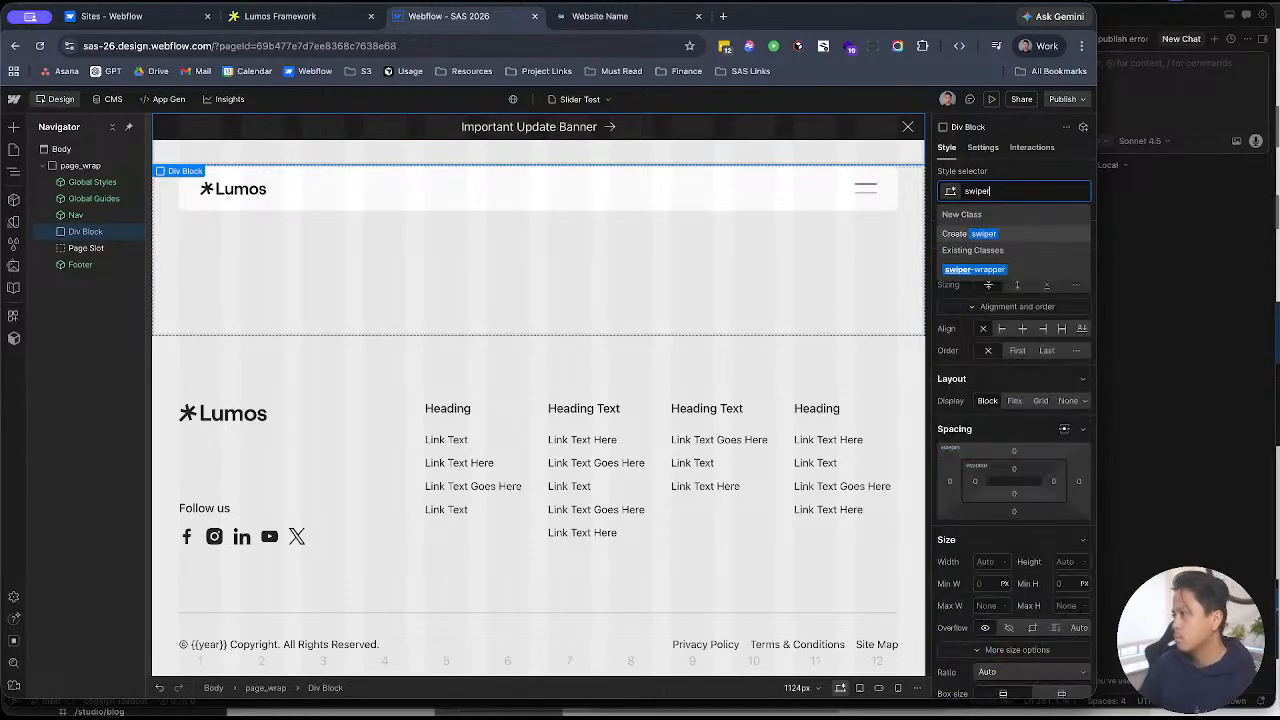
pyautogui.press('Return')
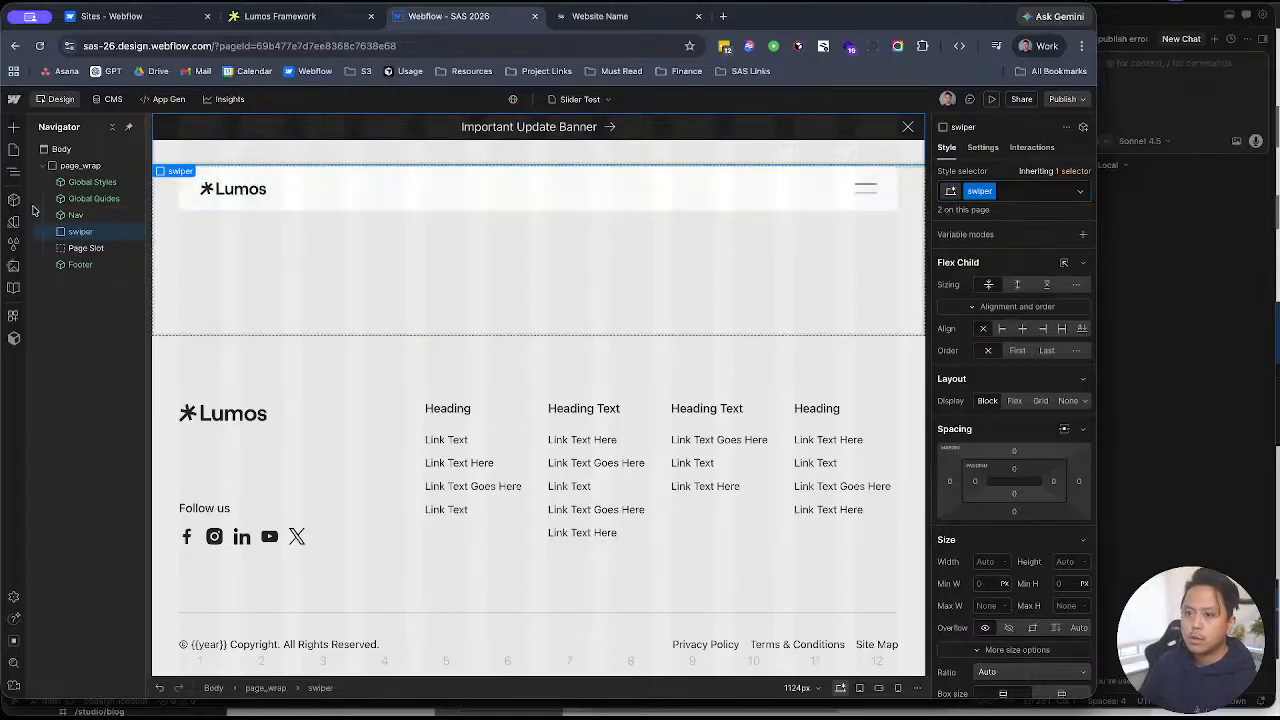
# Step: Add a Div Block inside the swiper element and assign it the existing class swiper-wrapper
pyautogui.press('super+k')
pyautogui.write('d')
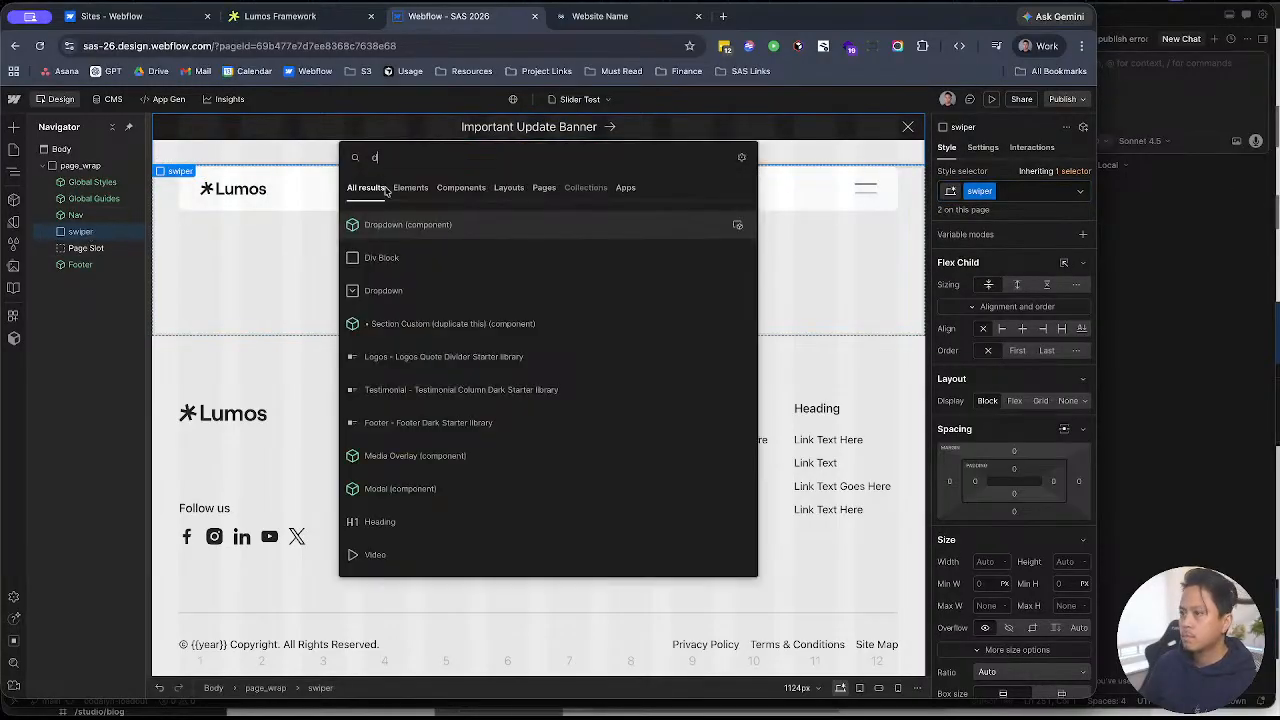
pyautogui.click(382, 258)
pyautogui.press('super+Return')
pyautogui.write('sw')
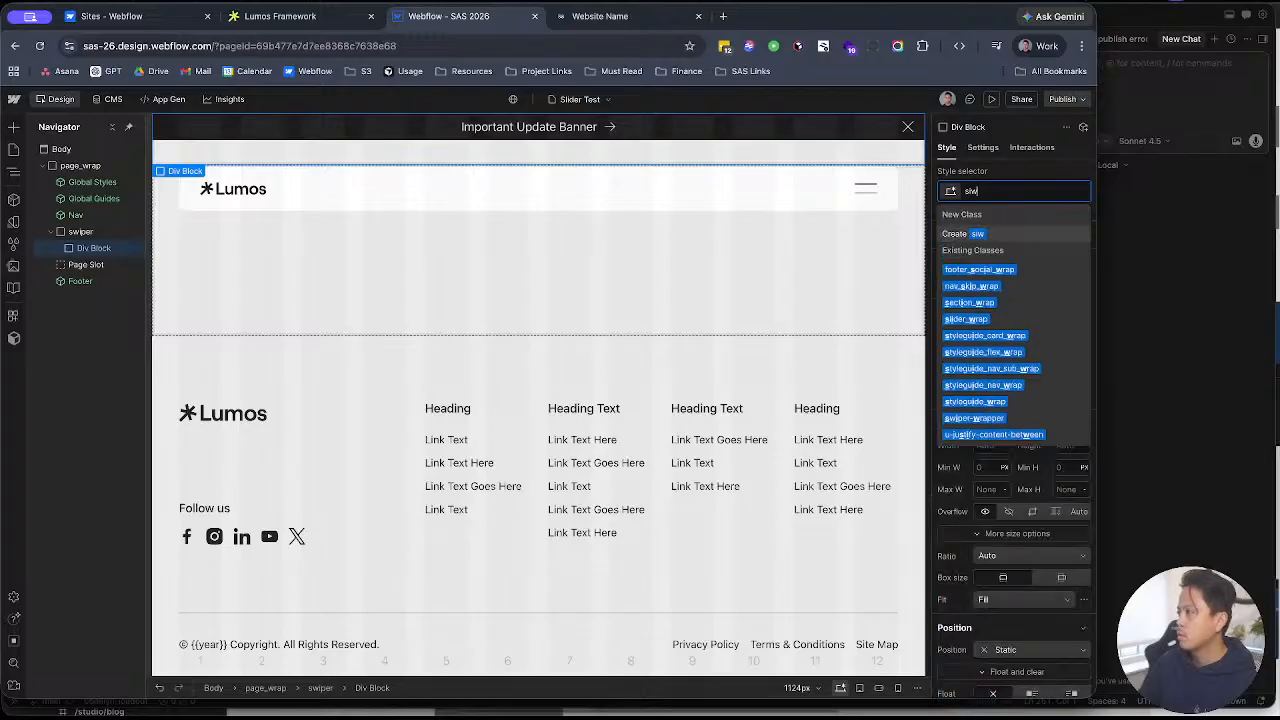
pyautogui.write('iper-')
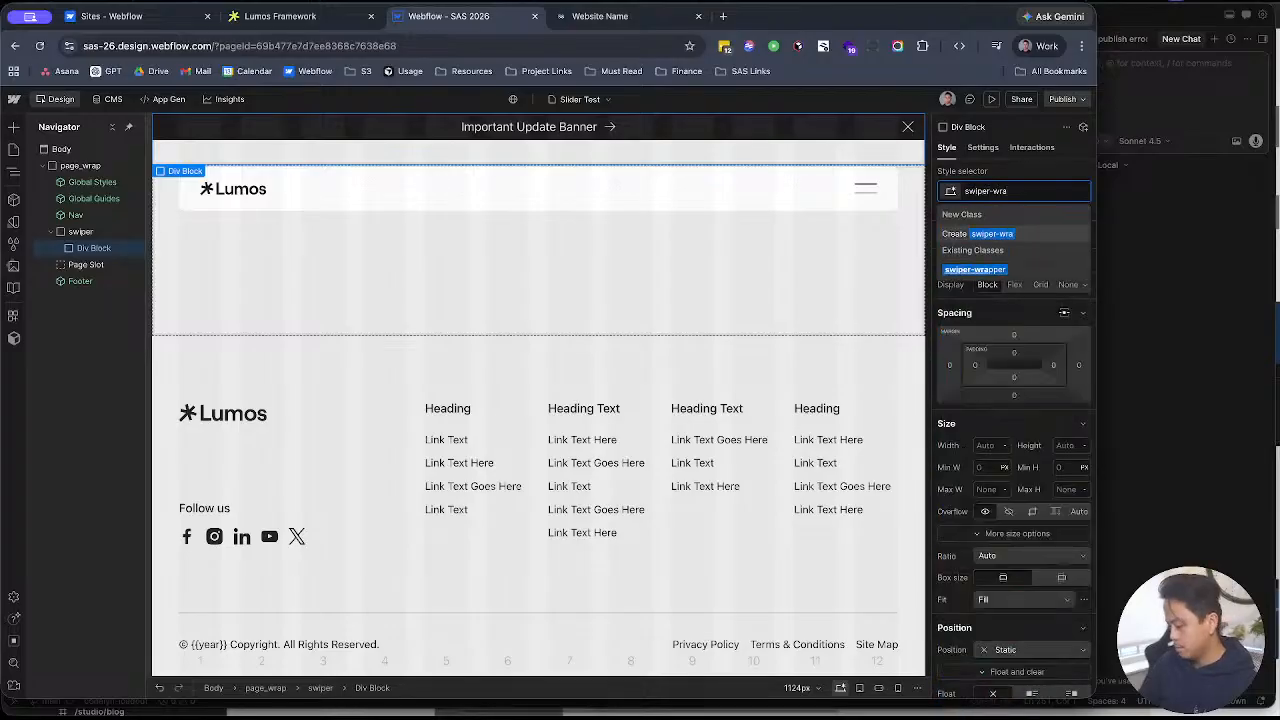
pyautogui.write('wra')
pyautogui.press('Return')
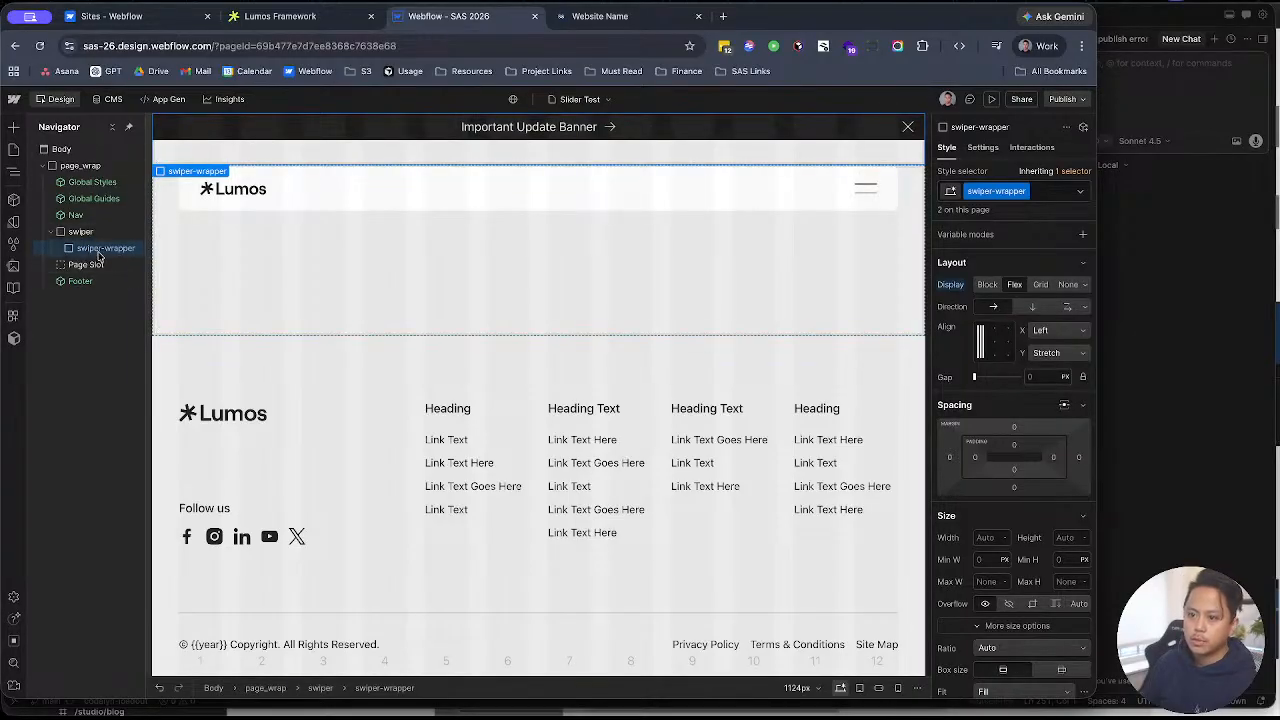
pyautogui.press('super+k')
pyautogui.write('d')
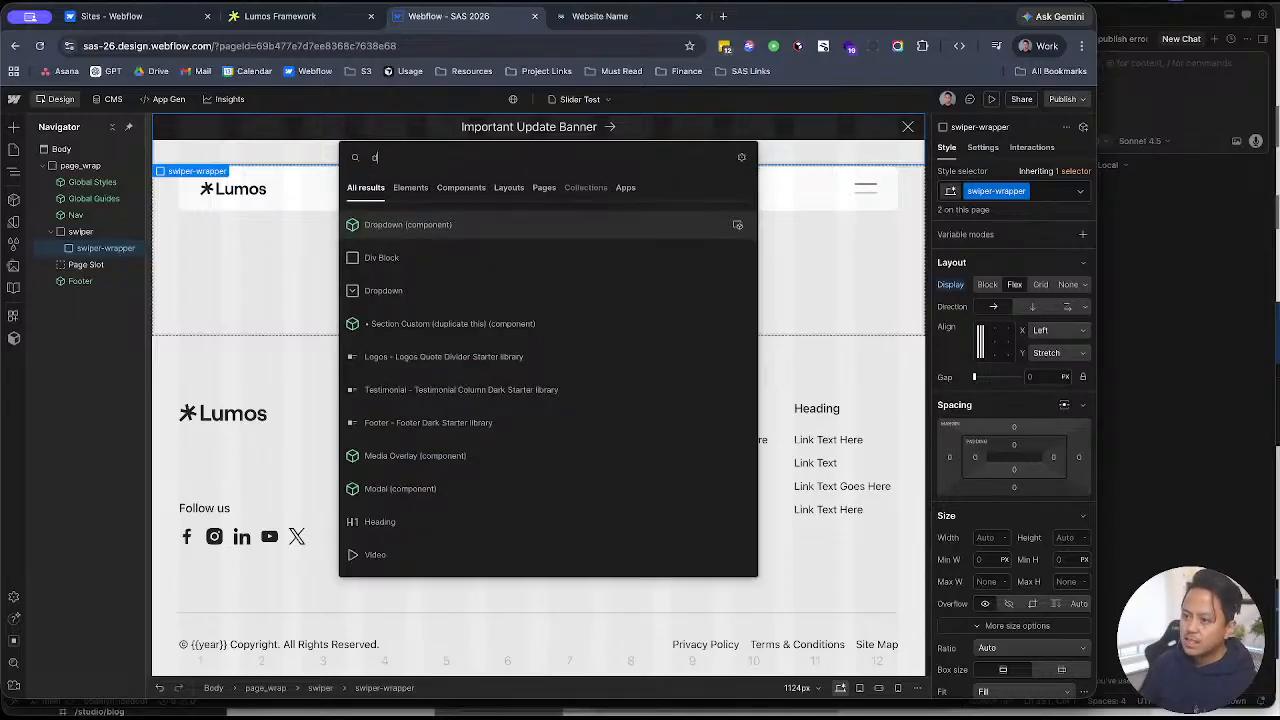
pyautogui.press('BackSpace')
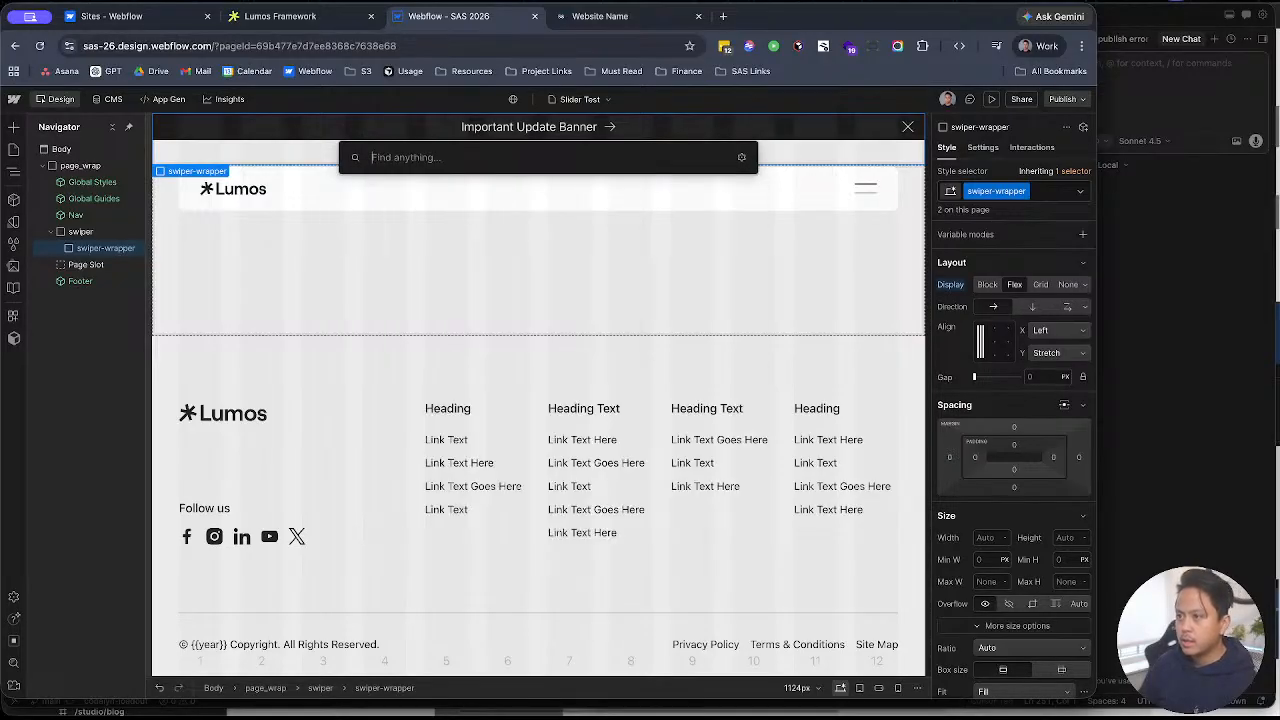
pyautogui.press('Escape')
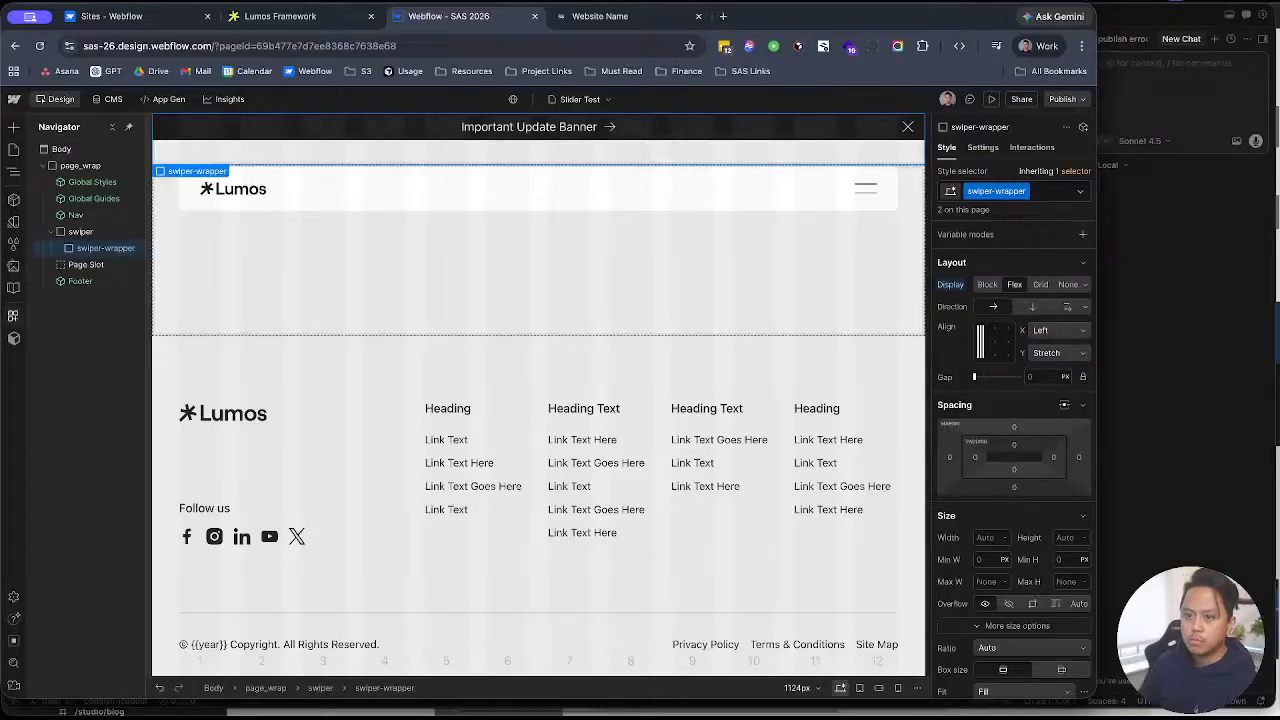
# Step: Look through the site's component library for a component usable as slide content
pyautogui.click(14, 200)
pyautogui.scroll(-15, 90, 400)
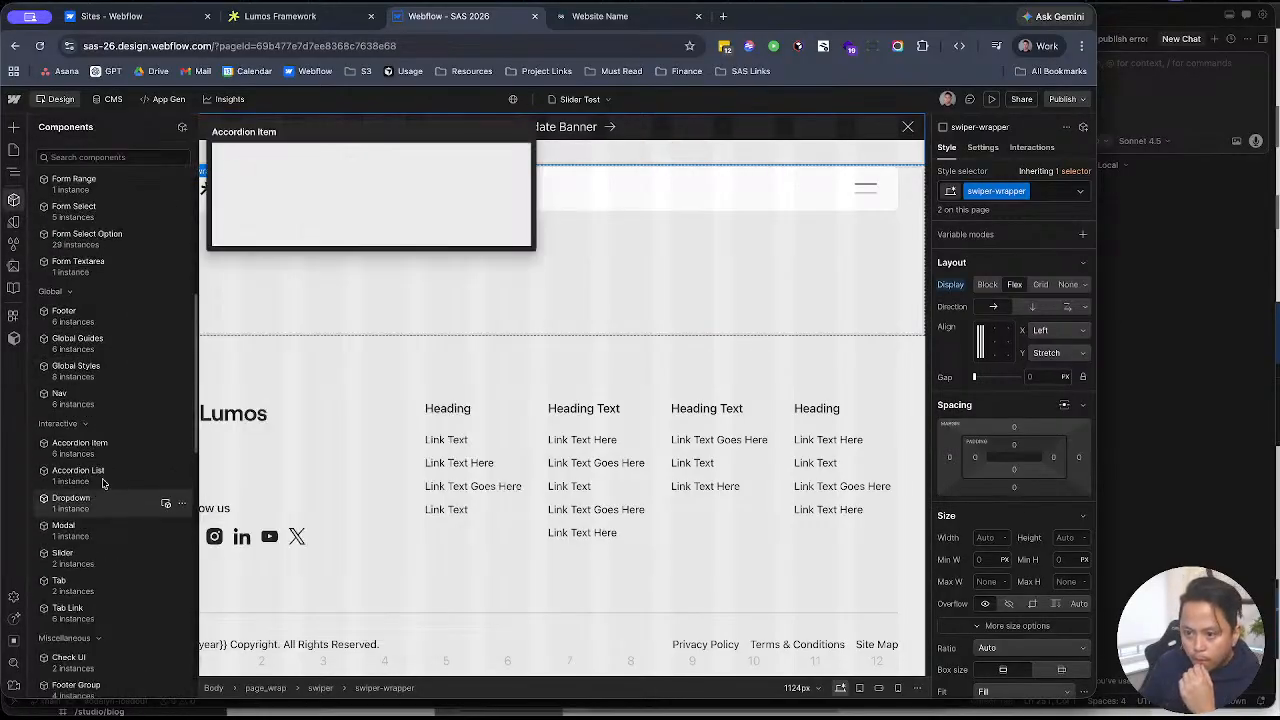
pyautogui.scroll(-8, 143, 553)
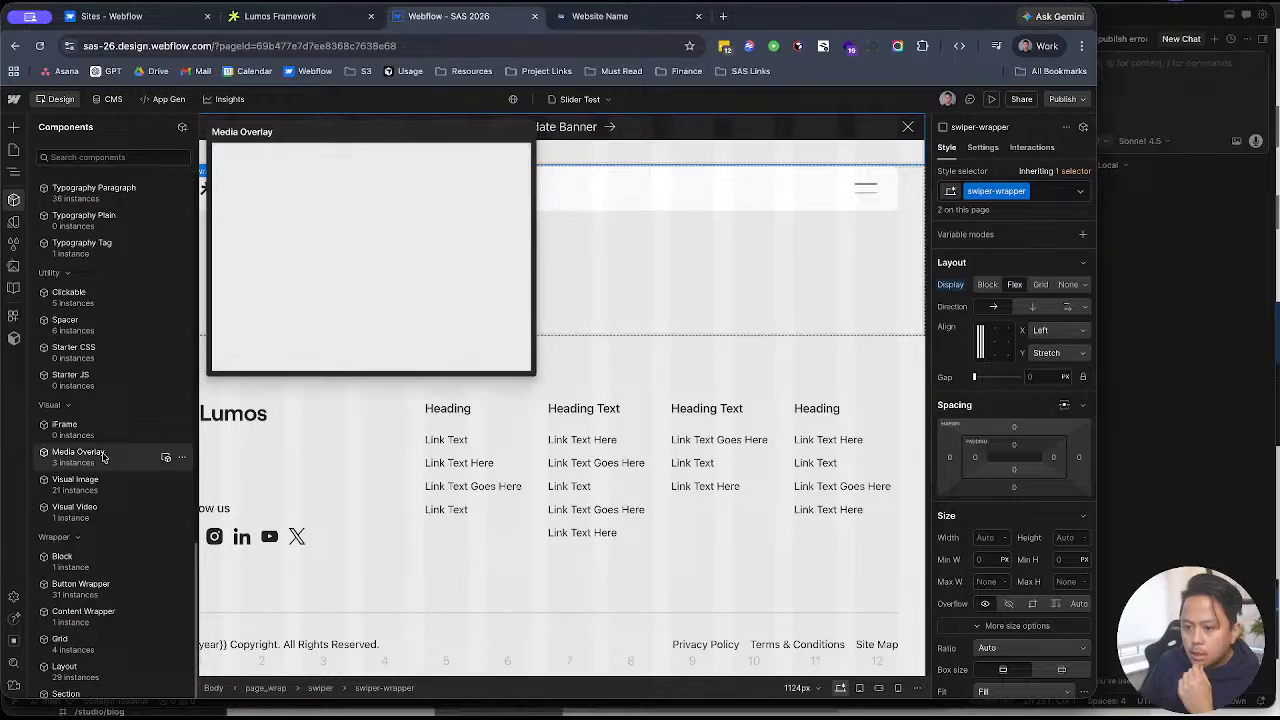
pyautogui.scroll(-2, 95, 594)
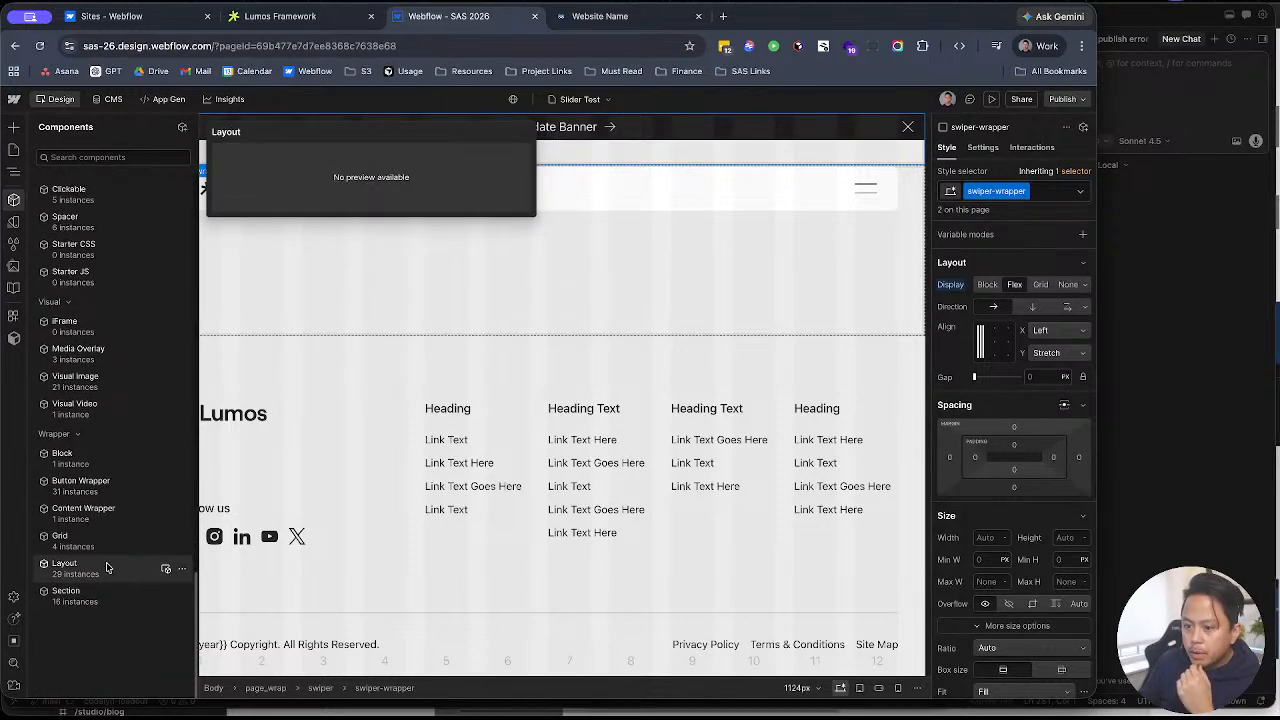
pyautogui.scroll(10, 87, 591)
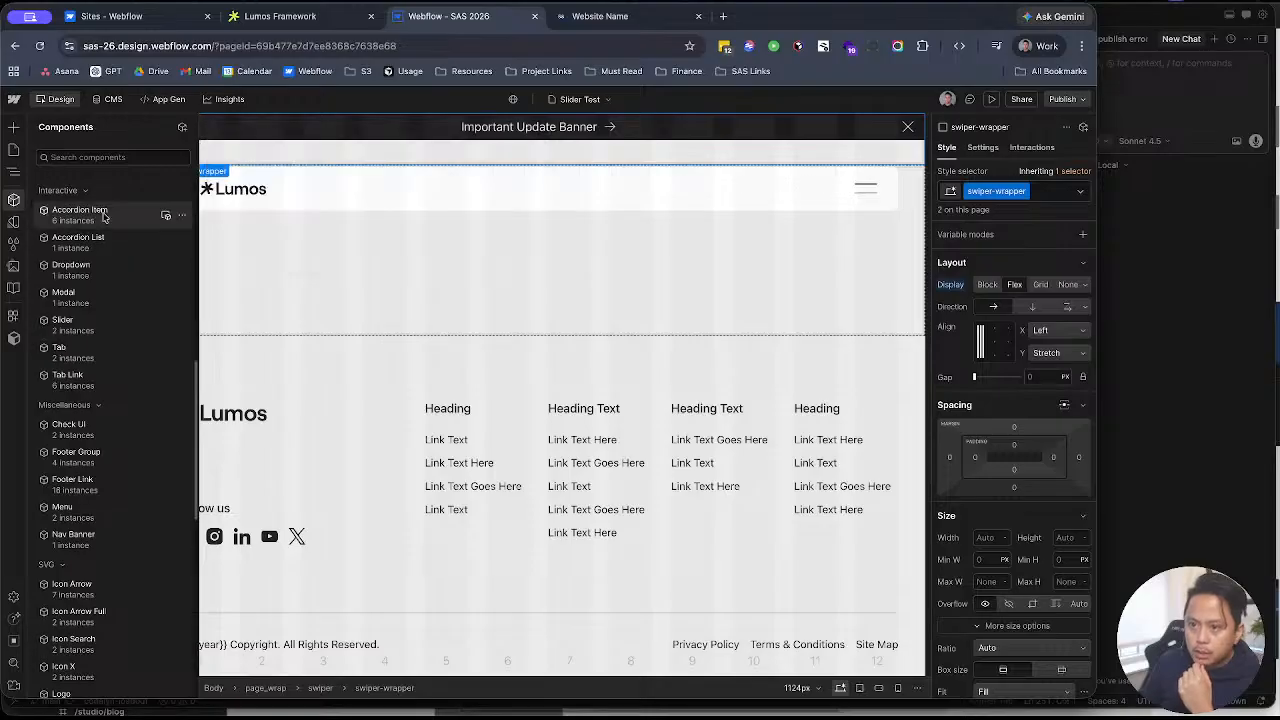
pyautogui.scroll(-10, 105, 540)
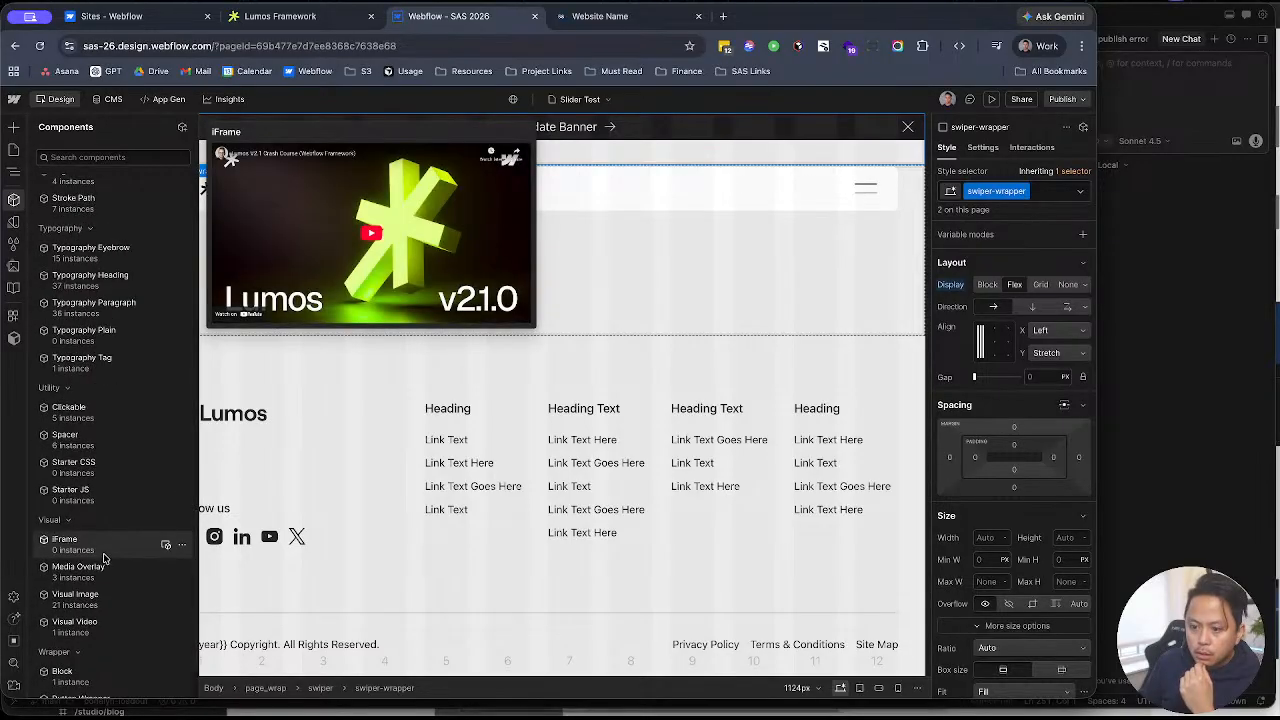
pyautogui.scroll(-3, 112, 605)
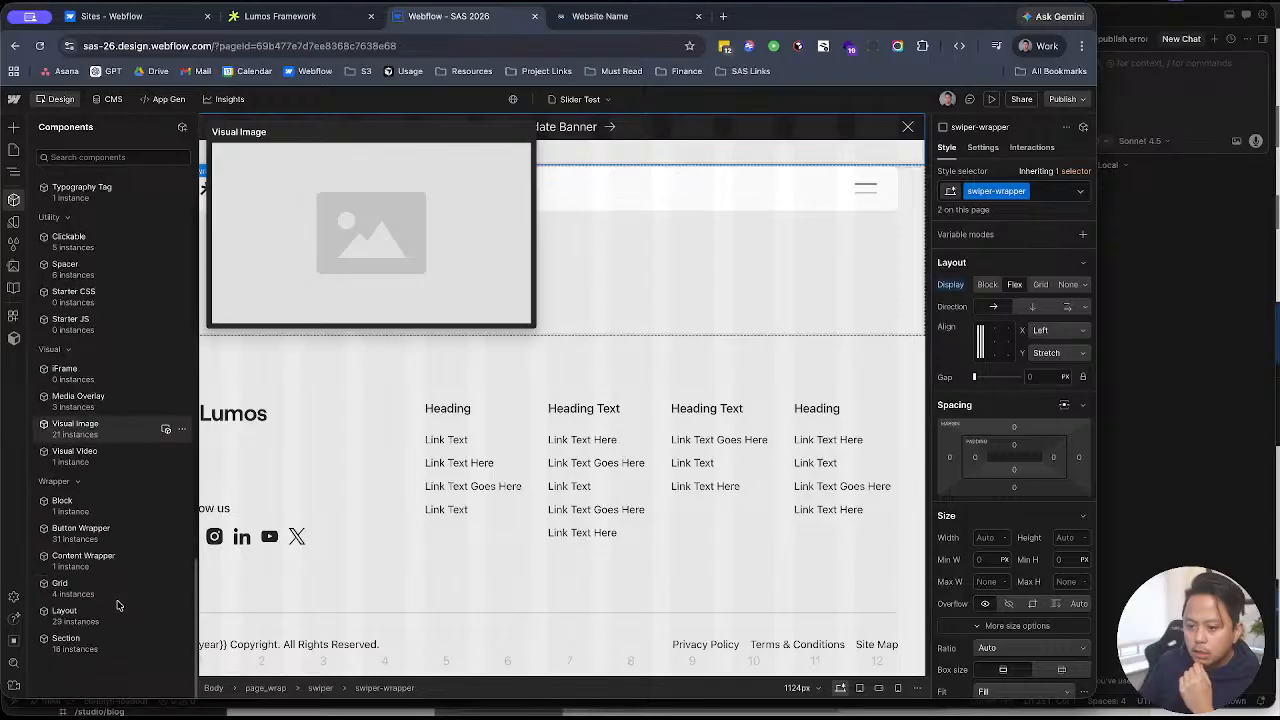
# Step: Open the Example Components page and select the Section Slider Columns component among its sections
pyautogui.click(13, 149)
pyautogui.click(113, 229)
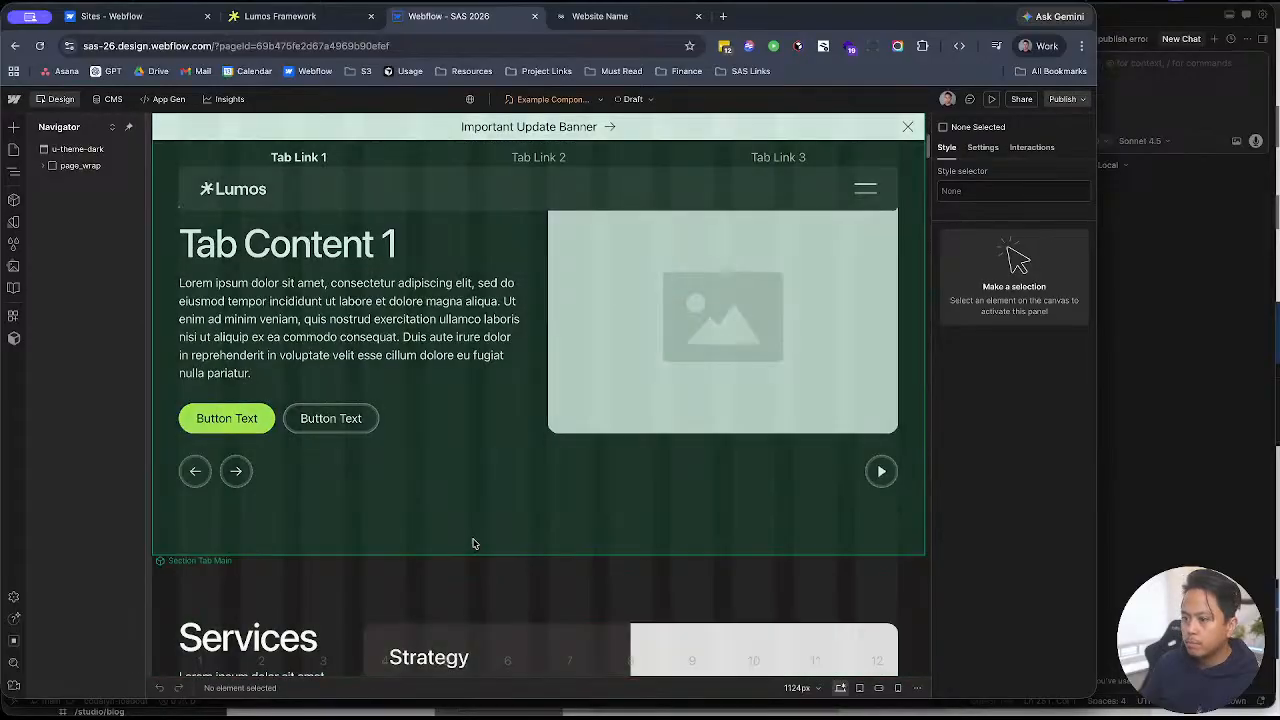
pyautogui.scroll(-10, 470, 520)
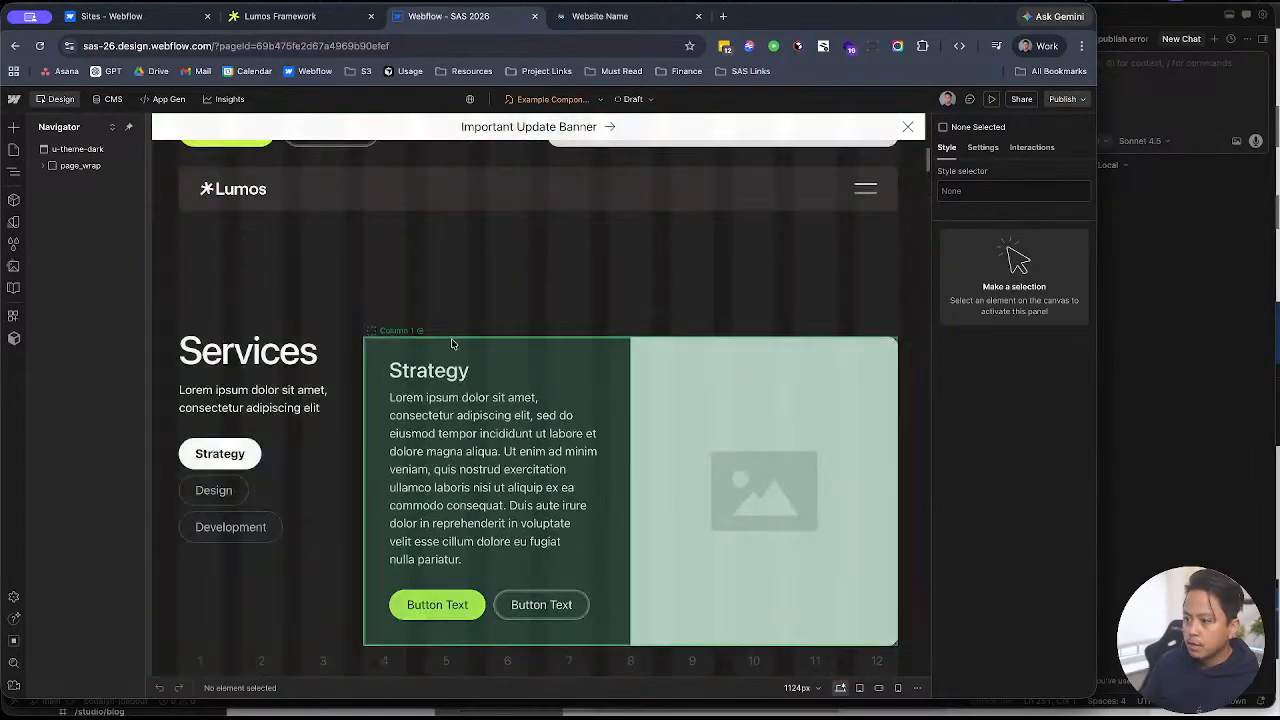
pyautogui.click(306, 325)
pyautogui.scroll(-8, 614, 500)
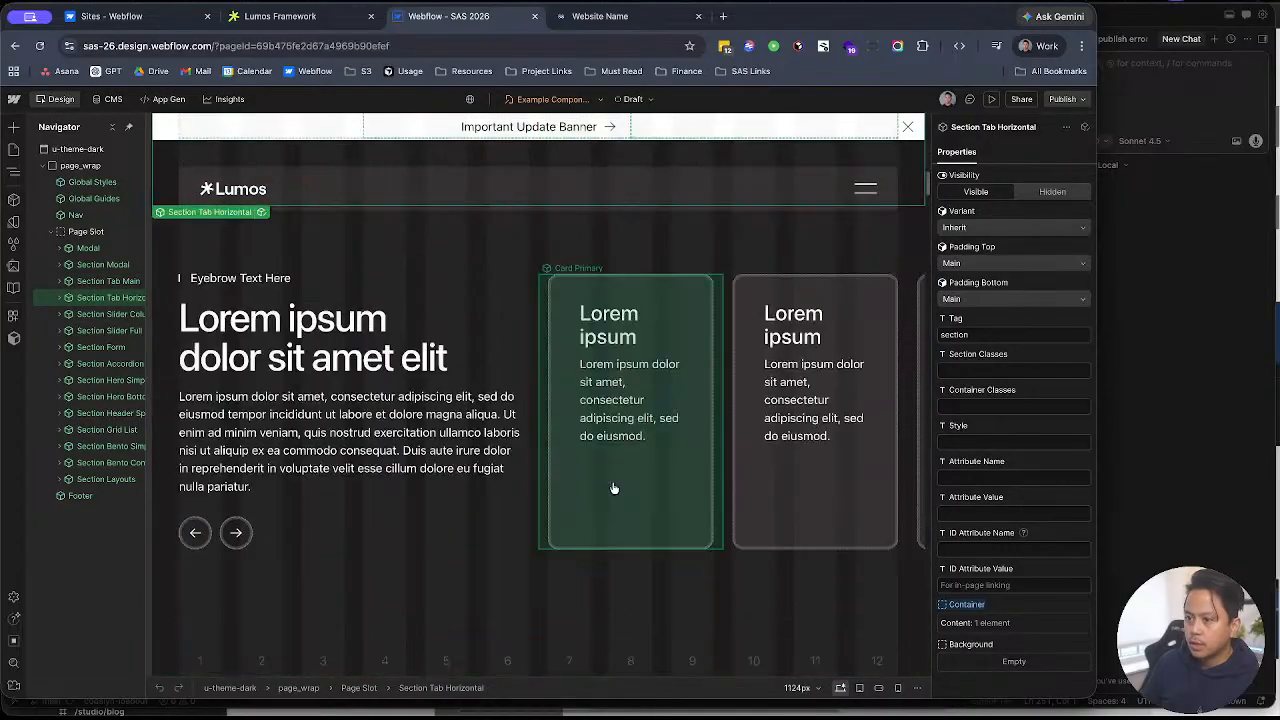
pyautogui.click(614, 488)
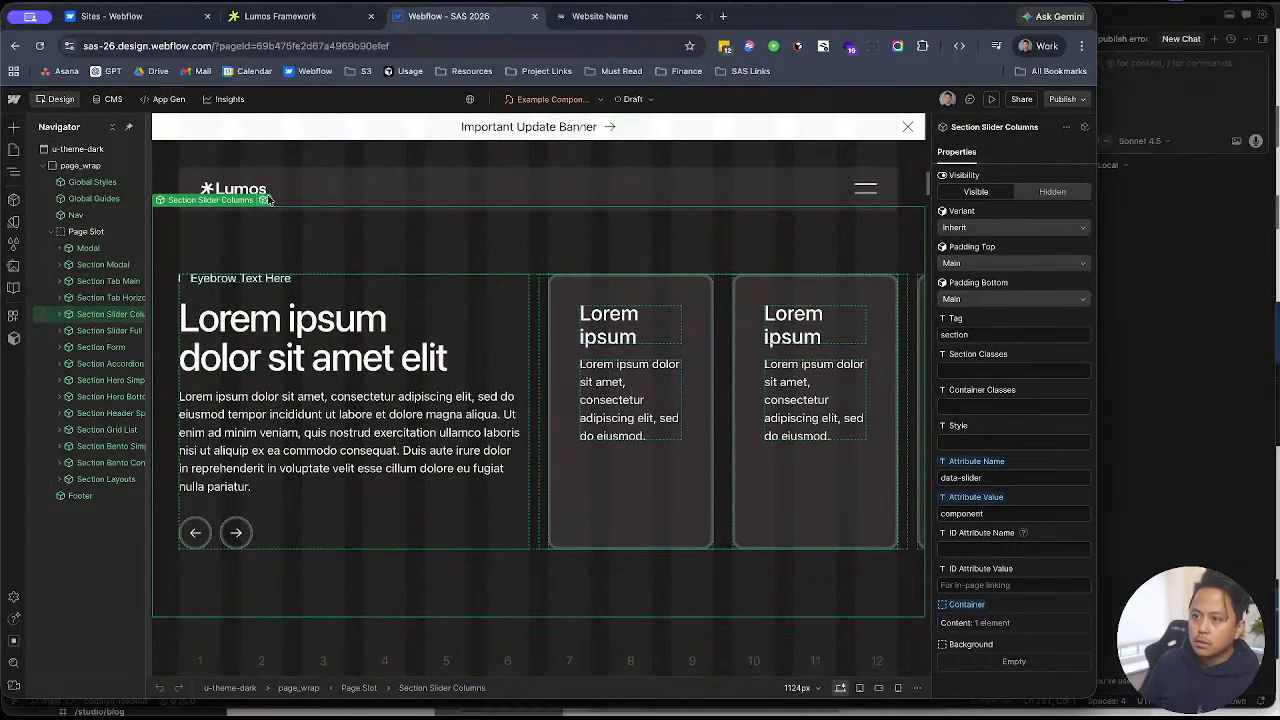
# Step: Copy the Layout component inside Section Slider Columns and return to the Slider Test page
pyautogui.doubleClick(254, 242)
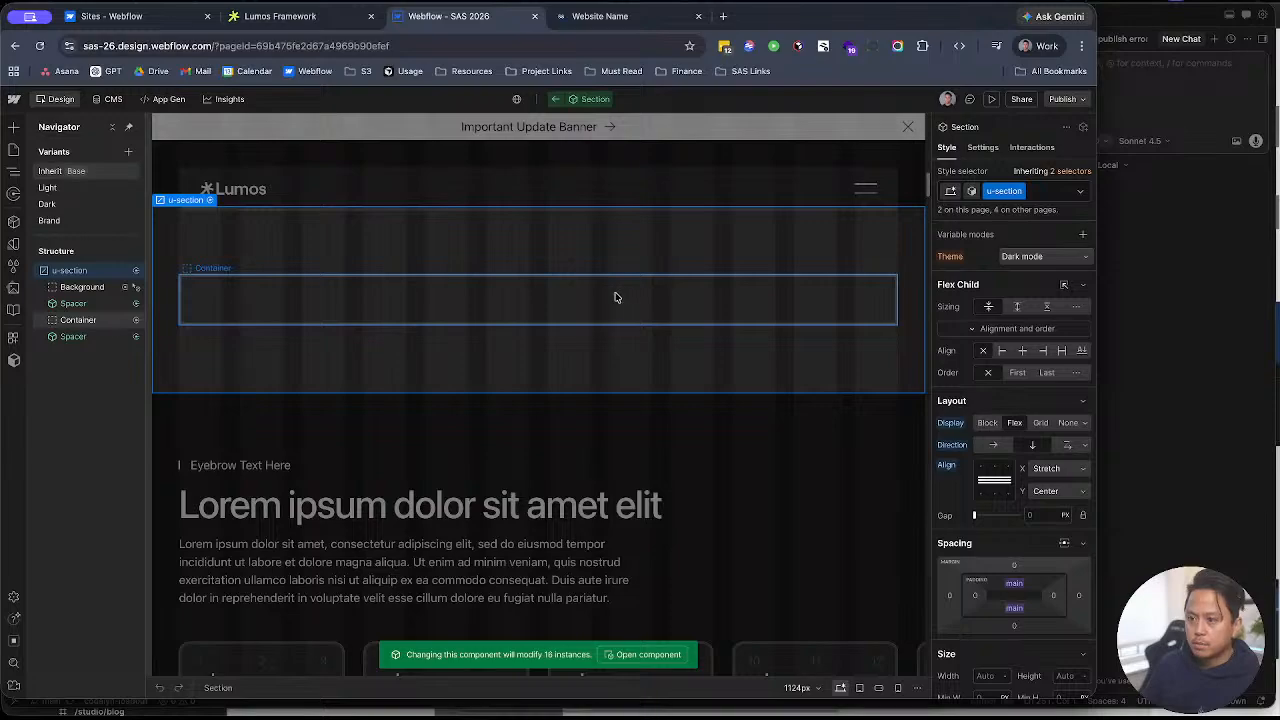
pyautogui.press('Escape')
pyautogui.click(494, 296)
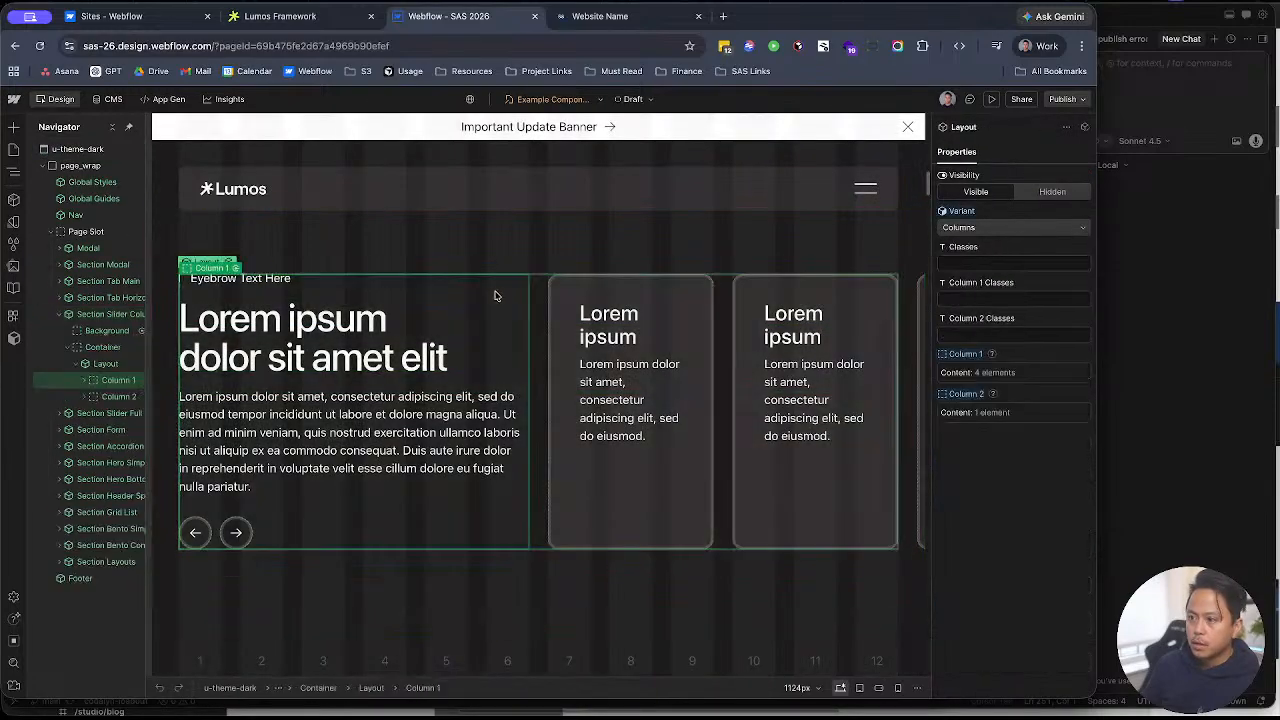
pyautogui.click(85, 380)
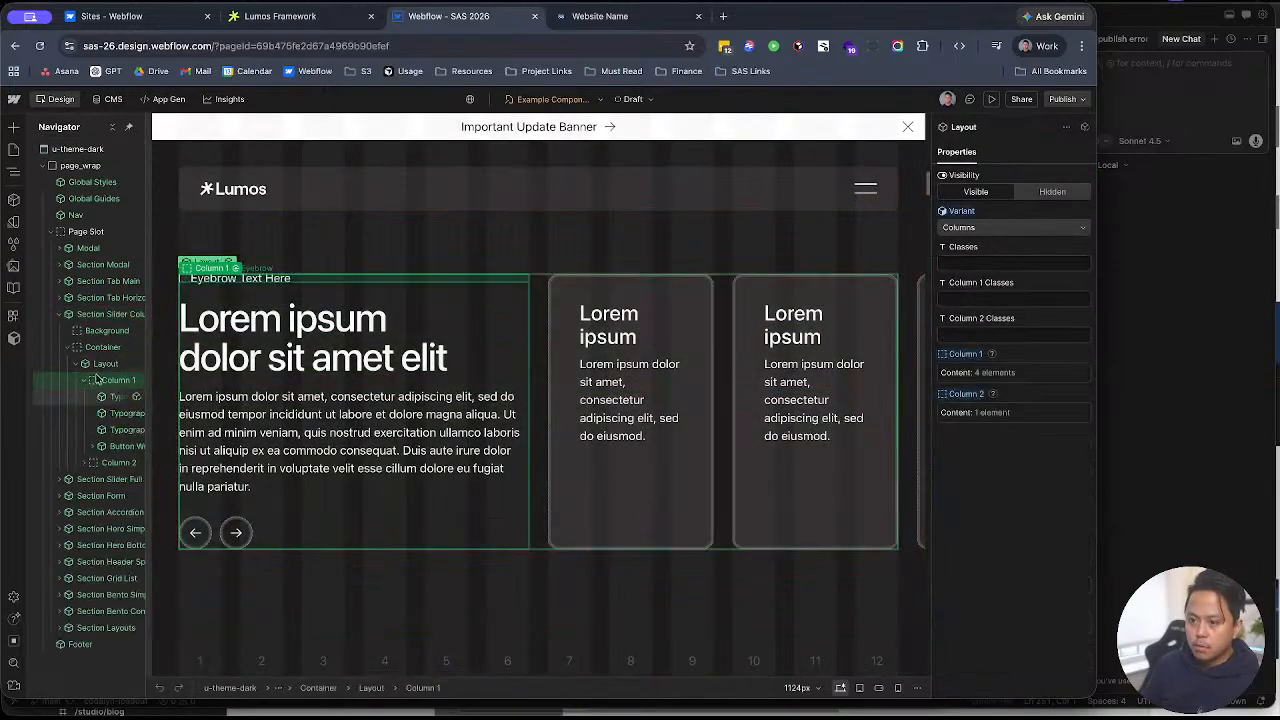
pyautogui.click(85, 363)
pyautogui.click(105, 363)
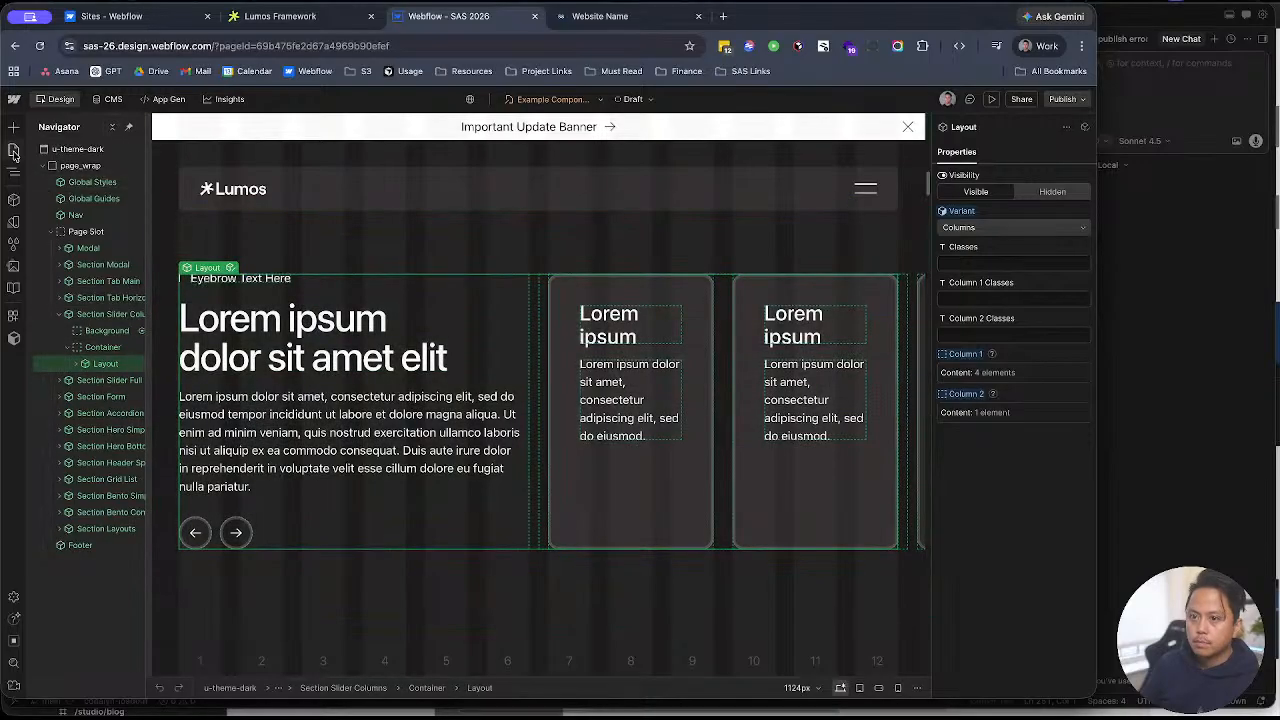
pyautogui.click(12, 150)
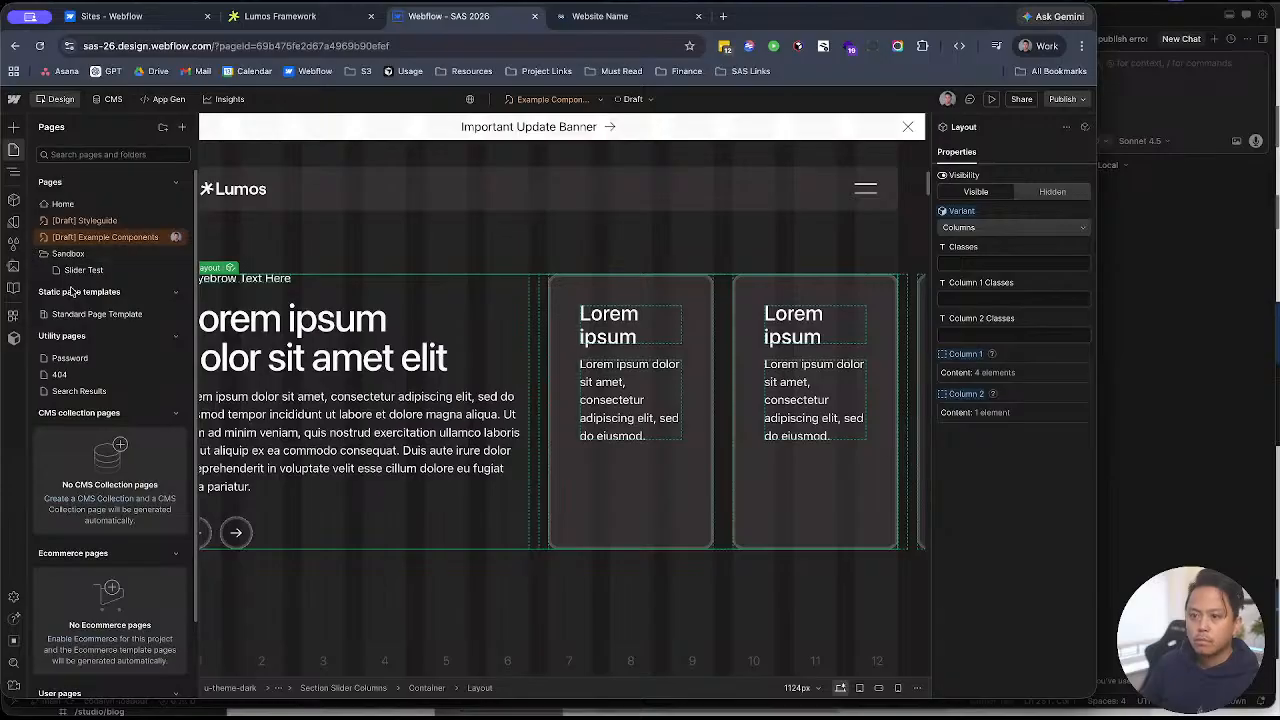
pyautogui.click(92, 270)
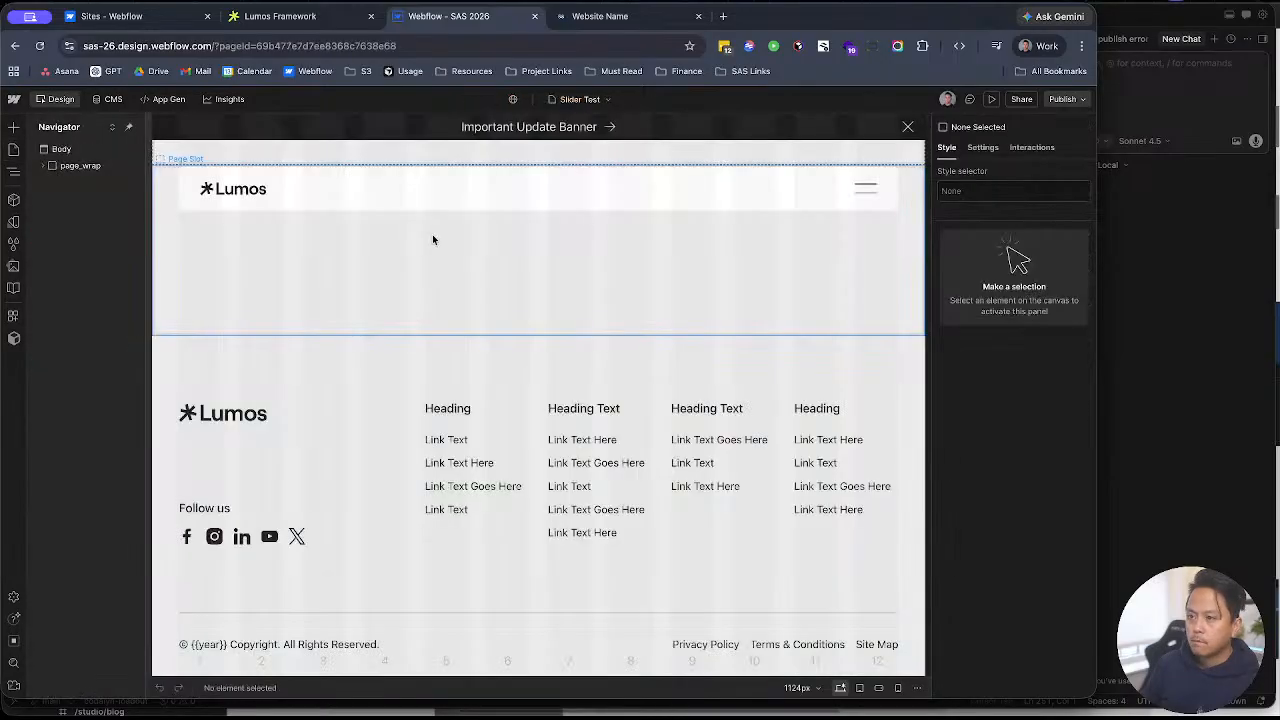
# Step: Delete the Footer and Nav components from the Slider Test page
pyautogui.click(372, 538)
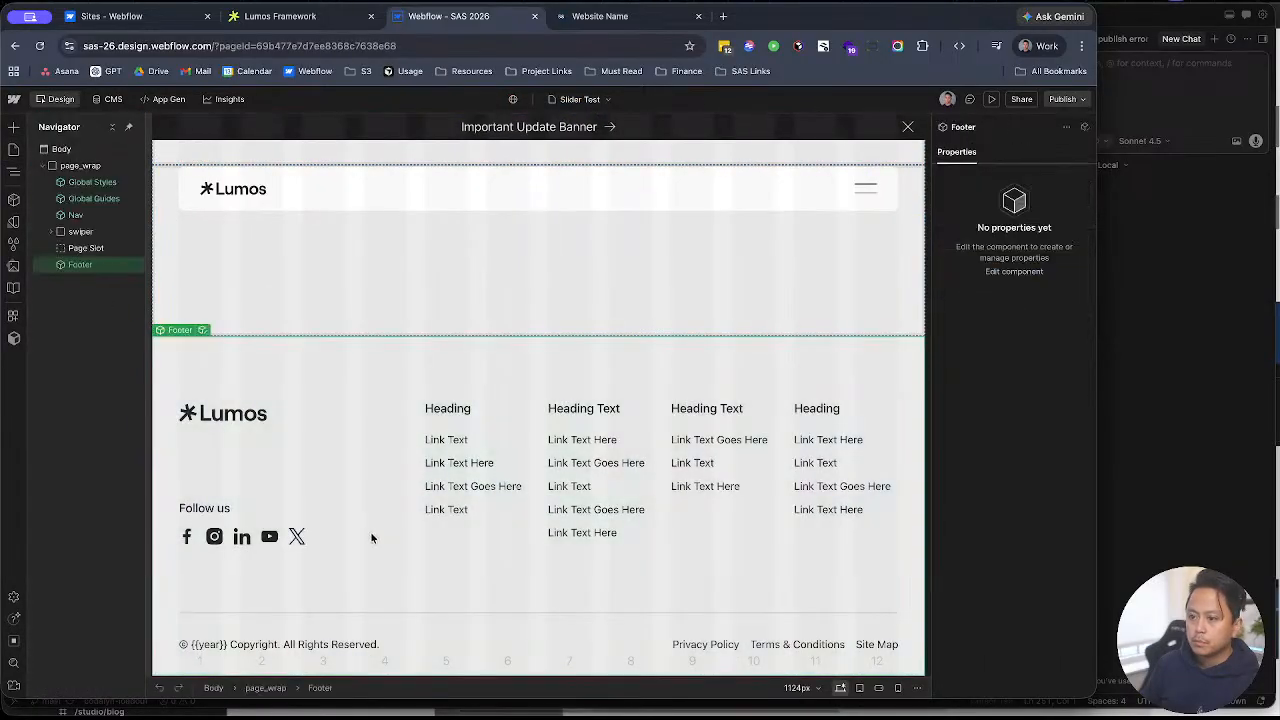
pyautogui.press('Delete')
pyautogui.click(336, 197)
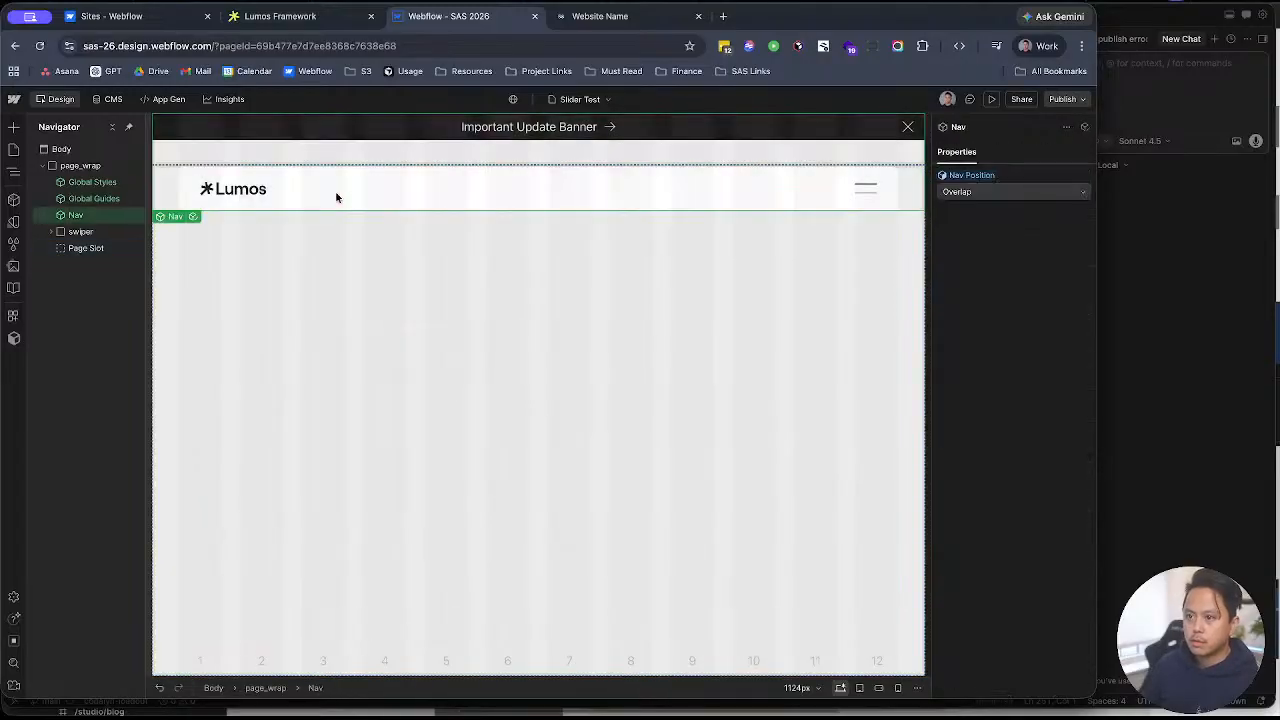
pyautogui.press('Delete')
# Step: Paste the copied Layout component into the swiper-wrapper element
pyautogui.click(448, 162)
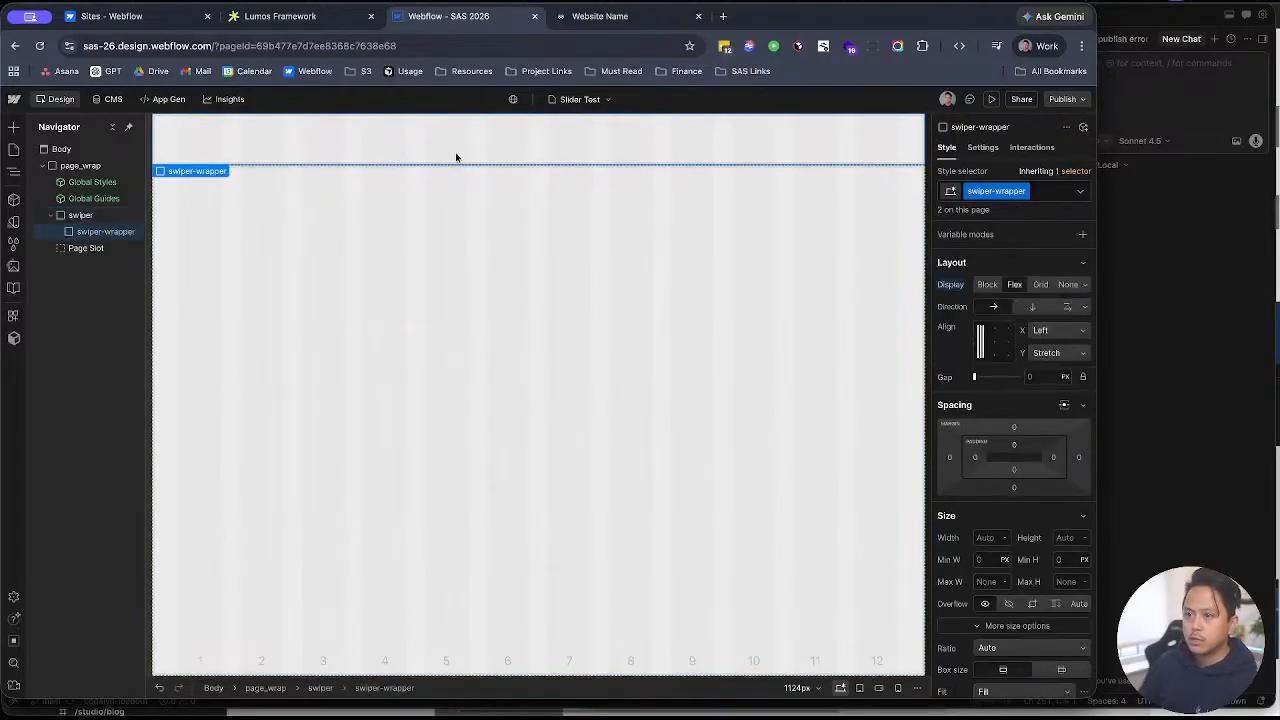
pyautogui.click(90, 248)
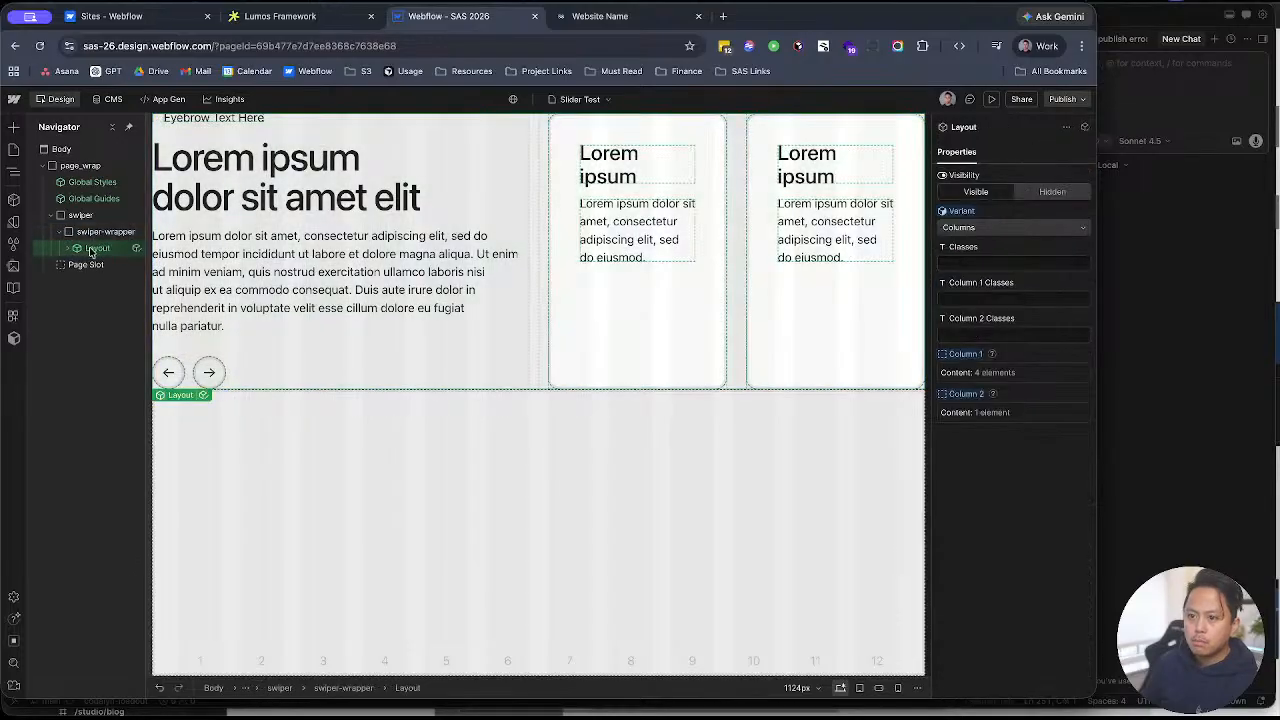
# Step: Try wrapping the Layout component in a Div Block that carries a swiper class
pyautogui.rightClick(93, 250)
pyautogui.moveTo(160, 314)
pyautogui.click(282, 318)
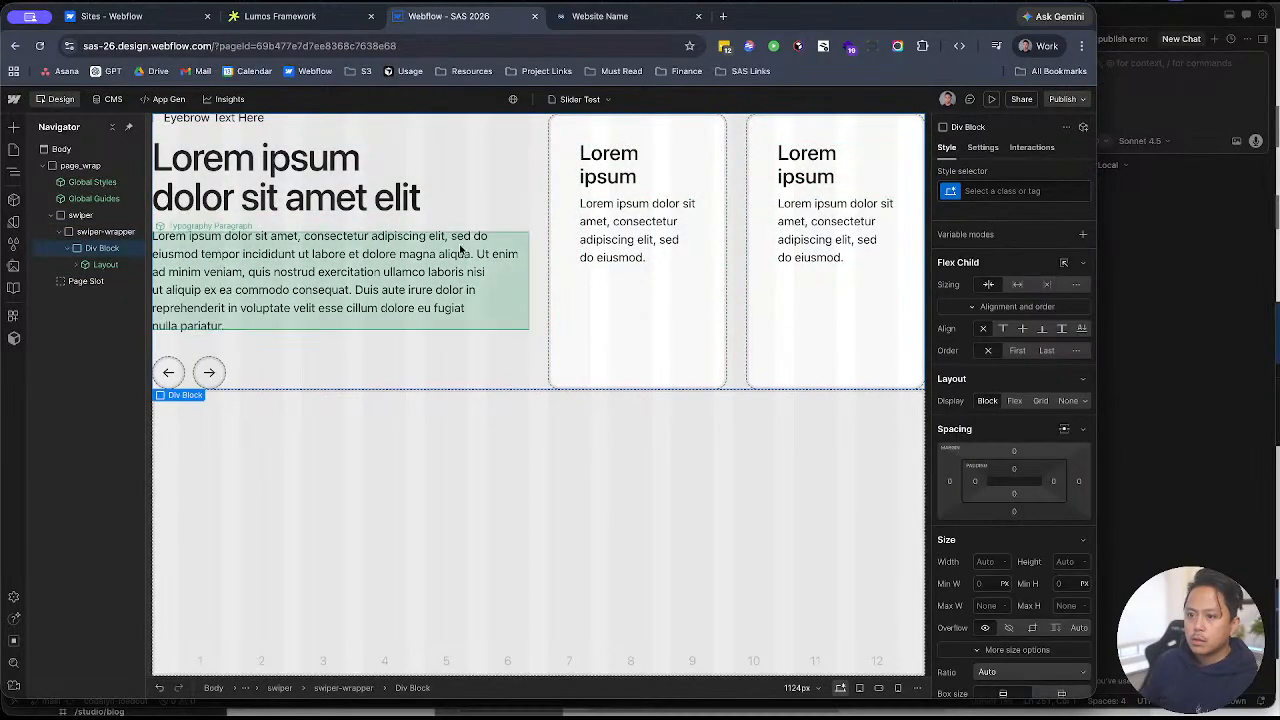
pyautogui.press('Return')
pyautogui.write('swiper-')
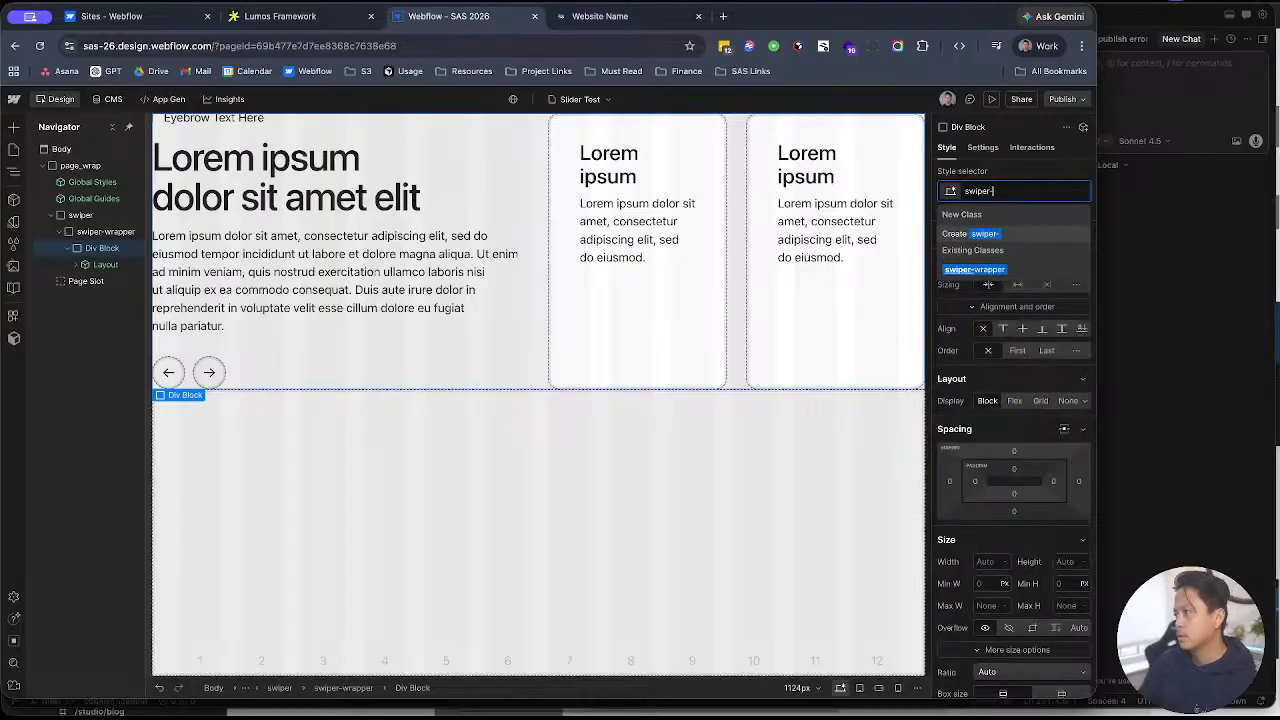
pyautogui.press('Escape')
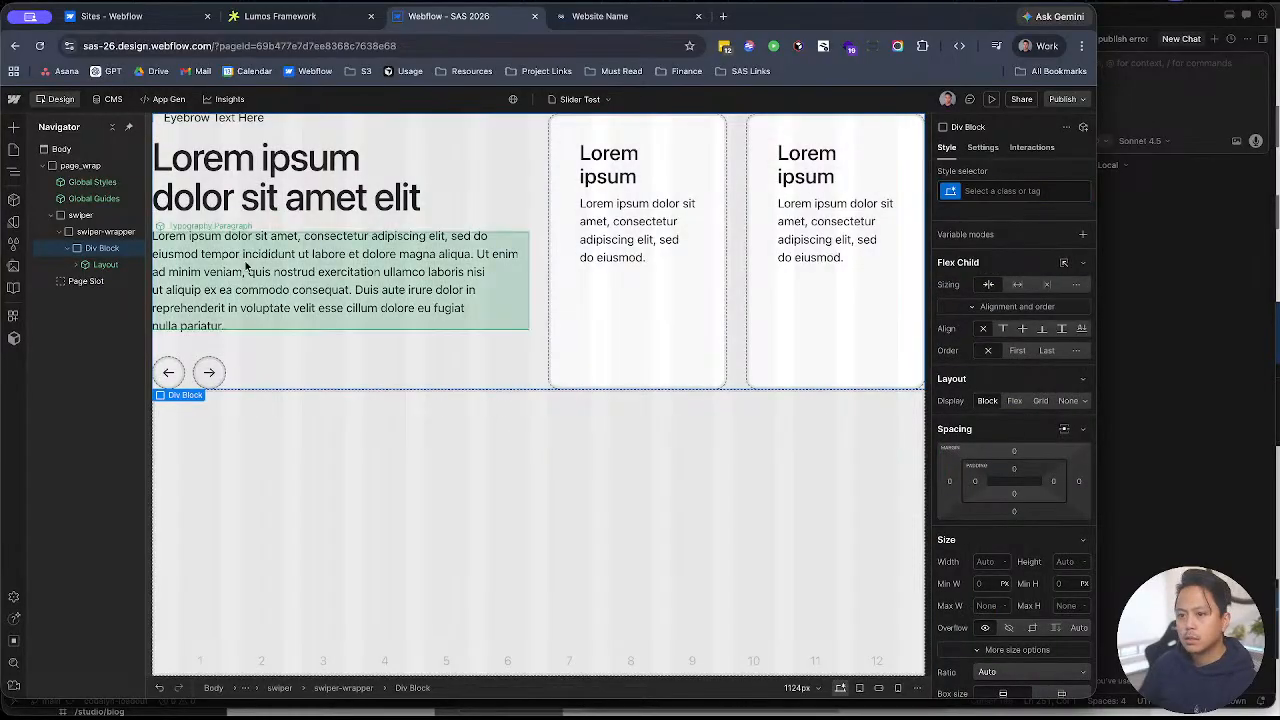
# Step: Give the Layout component the class swiper-slide directly inside swiper-wrapper and try duplicating it as a second slide
pyautogui.click(474, 221)
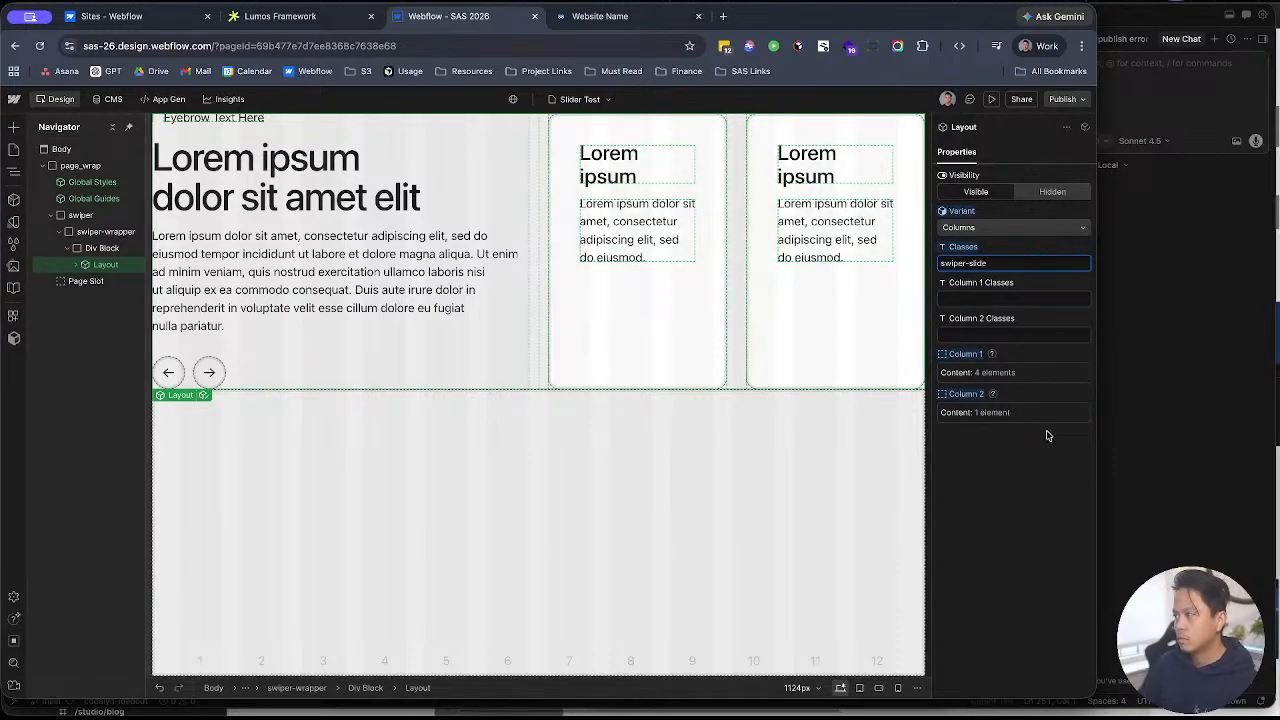
pyautogui.moveTo(95, 265); pyautogui.dragTo(100, 247)
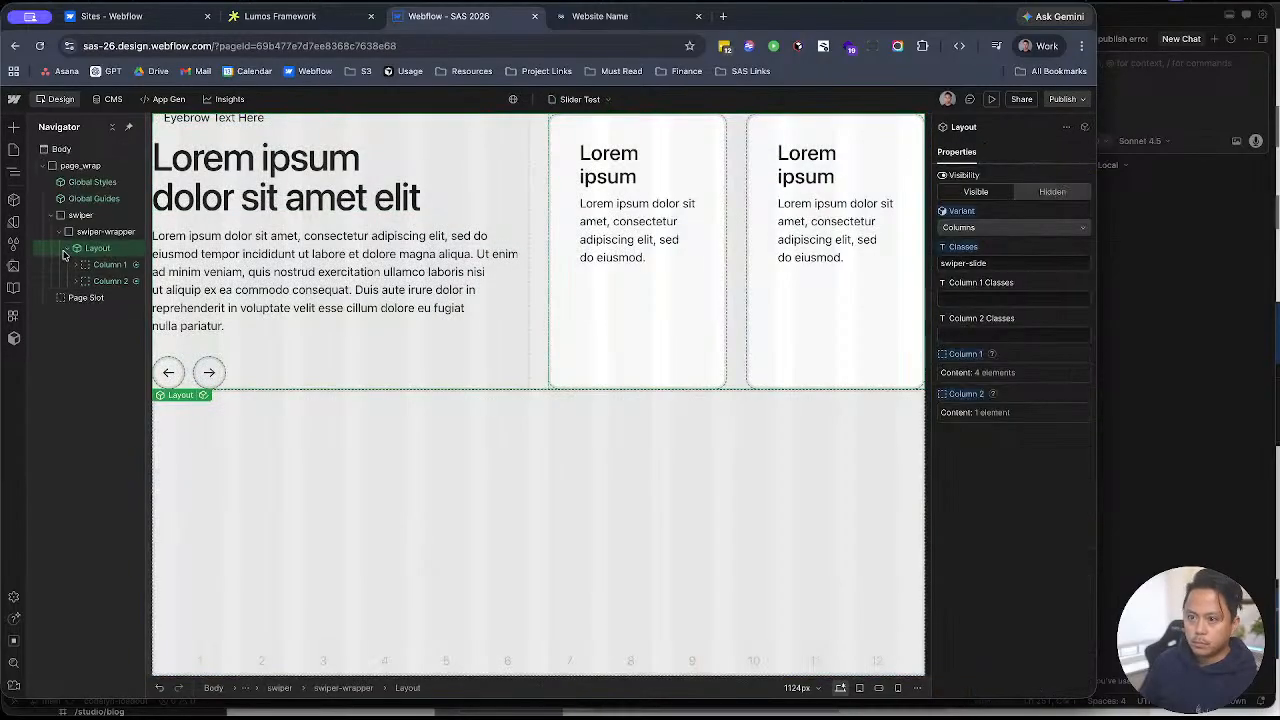
pyautogui.press('super+d')
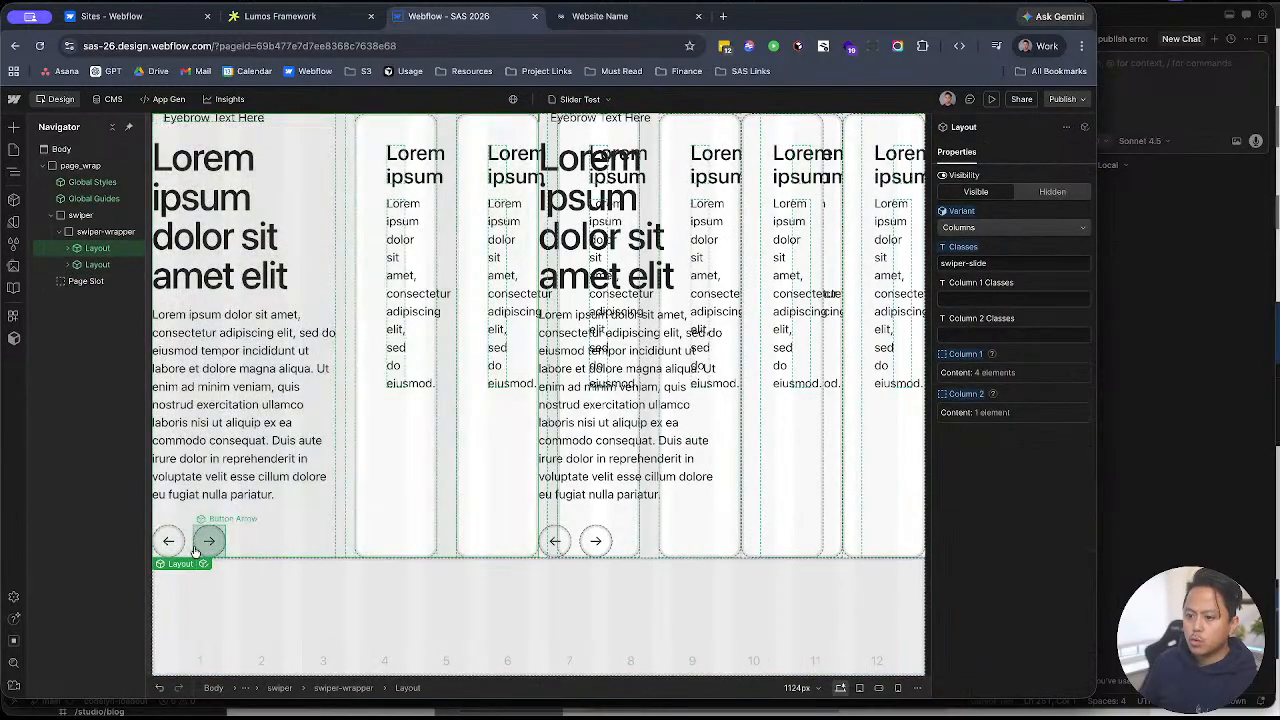
pyautogui.press('super+z')
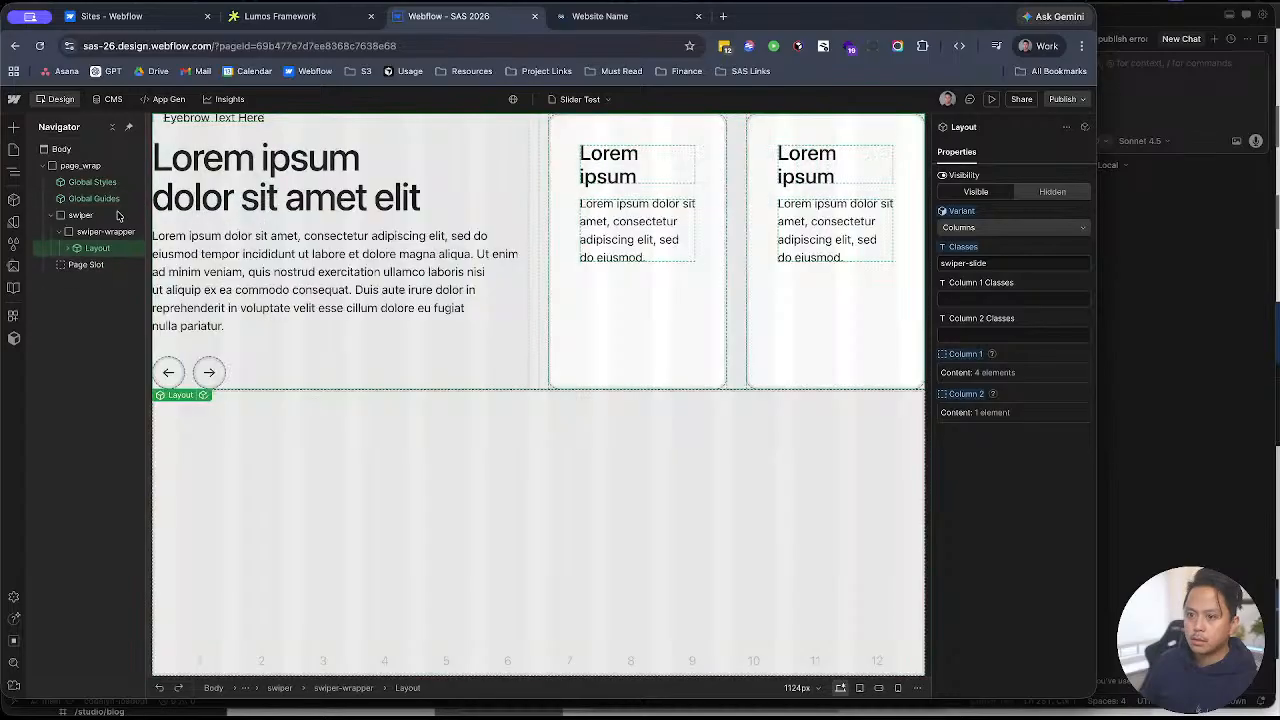
# Step: Replace the Layout in swiper-wrapper with a copy of the first Card Primary from its Column 2 slider
pyautogui.click(75, 247)
pyautogui.click(105, 265)
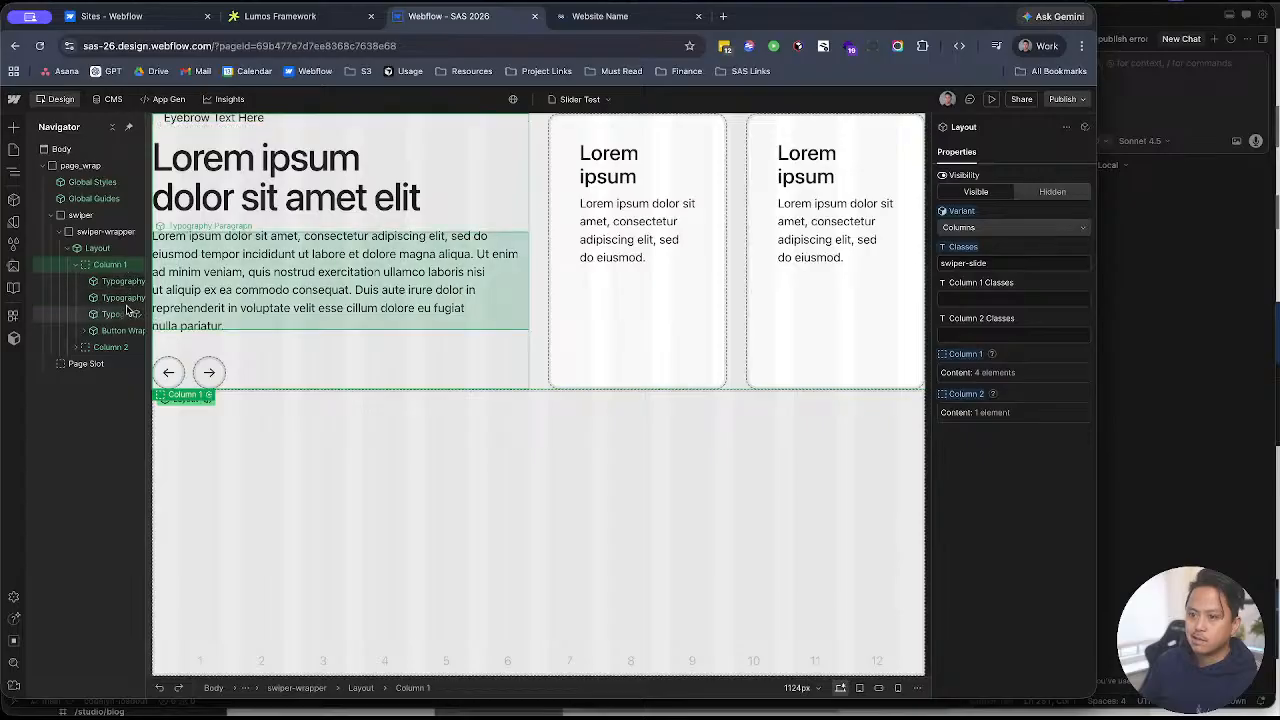
pyautogui.click(107, 349)
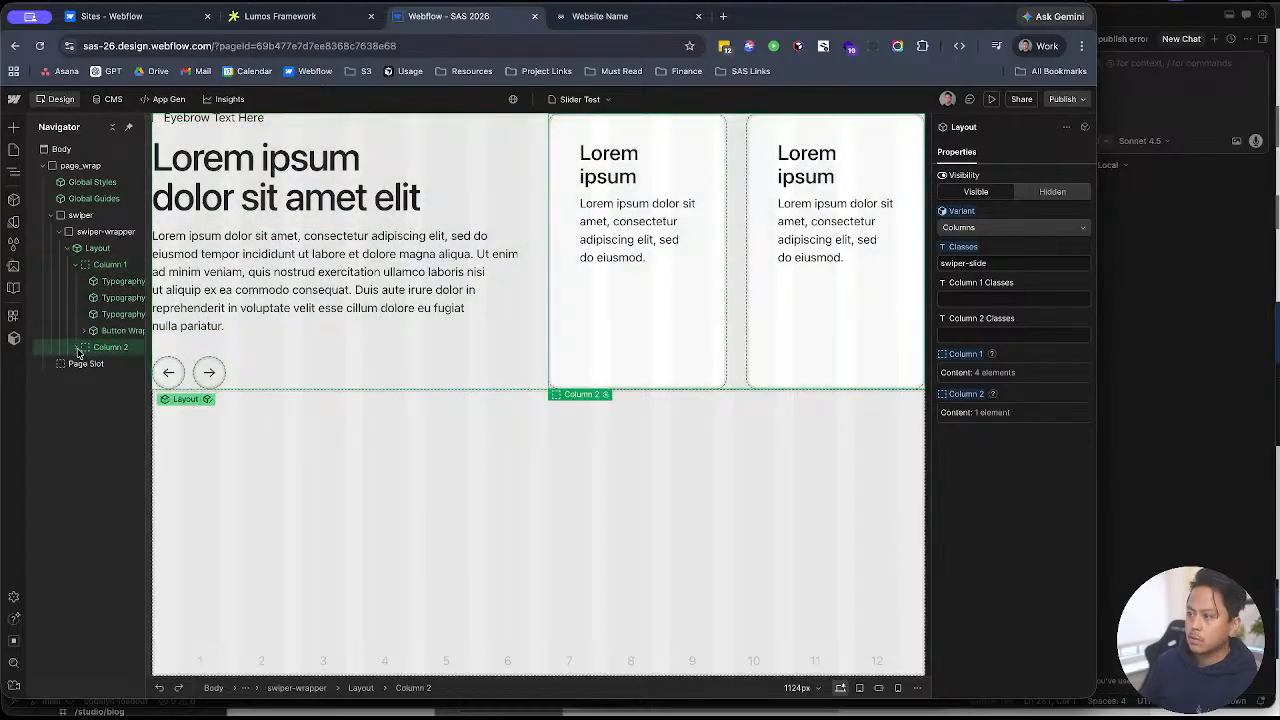
pyautogui.click(100, 364)
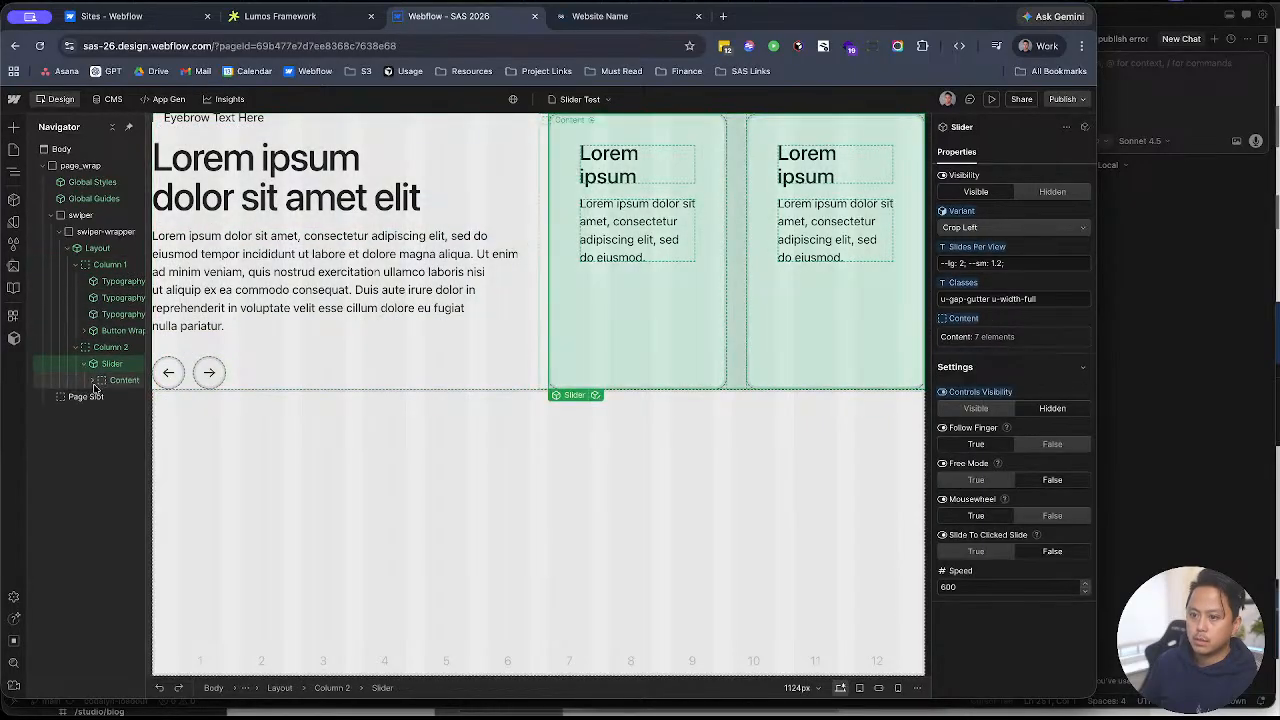
pyautogui.click(84, 364)
pyautogui.click(113, 400)
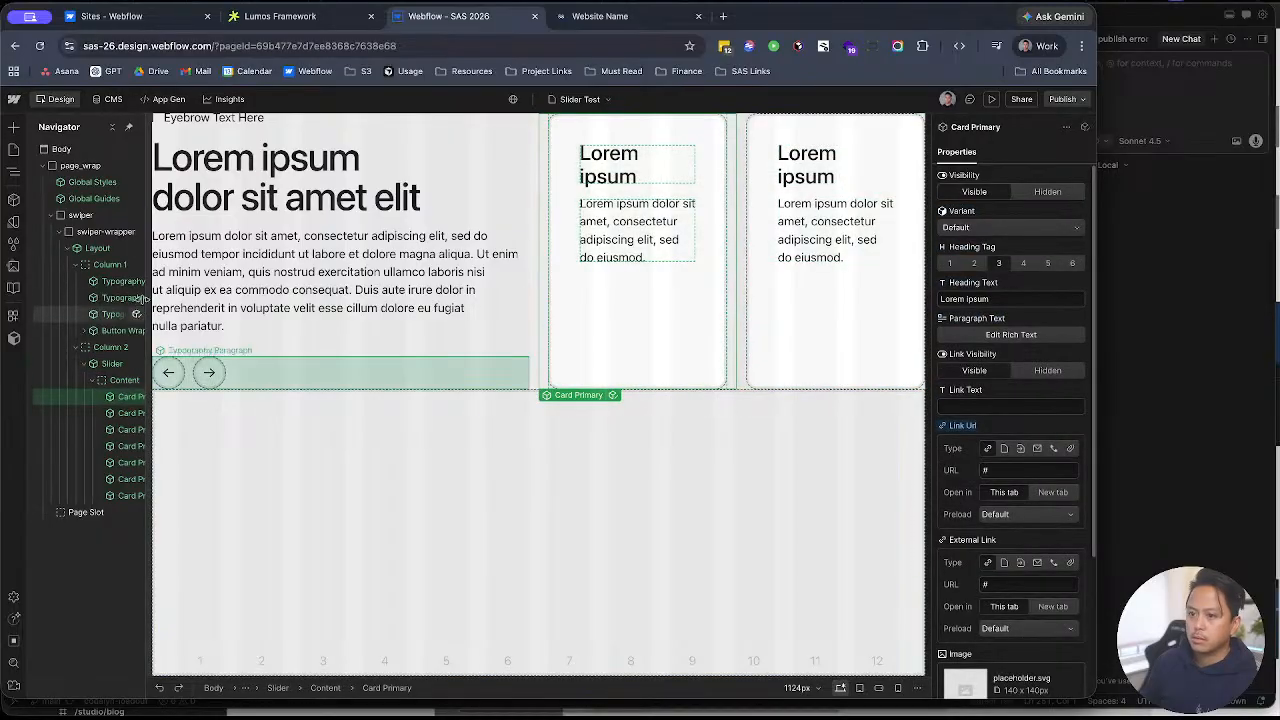
pyautogui.click(100, 249)
pyautogui.press('Delete')
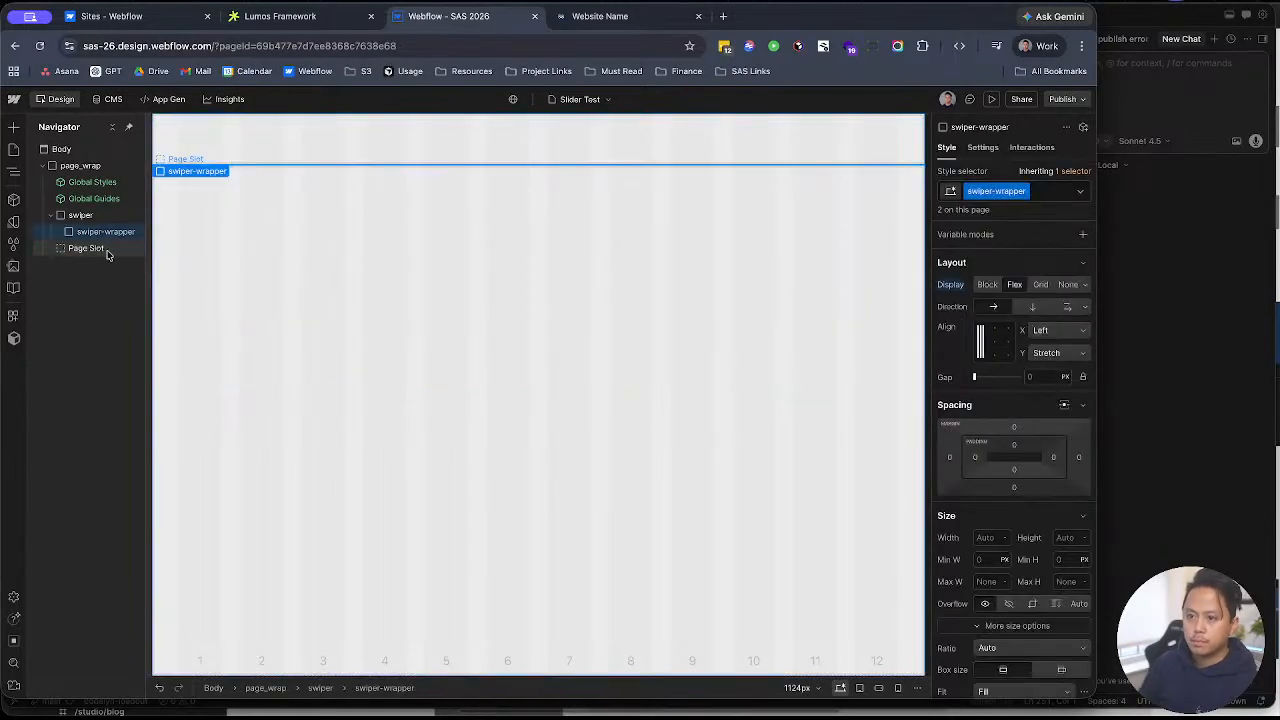
pyautogui.hotkey('ctrl', 'v')
# Step: Set the Classes property of the Card Primary component to swiper-slide
pyautogui.click(97, 247)
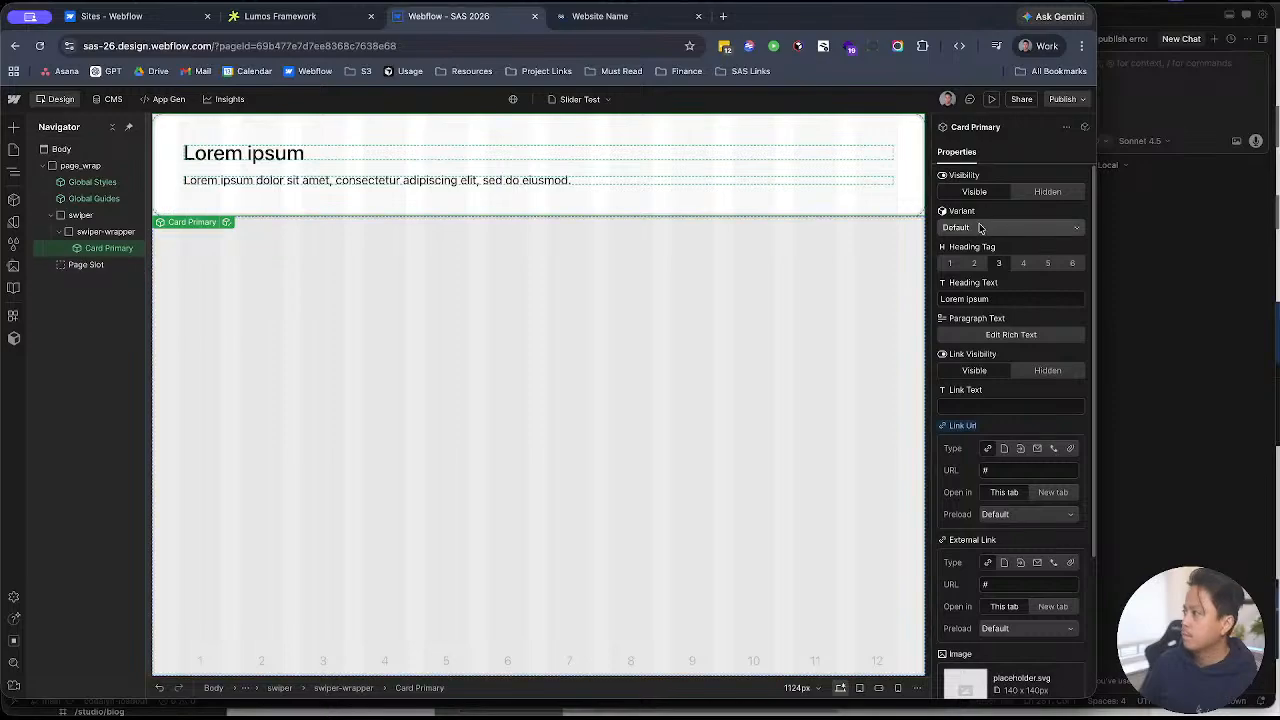
pyautogui.scroll(-4, 973, 650)
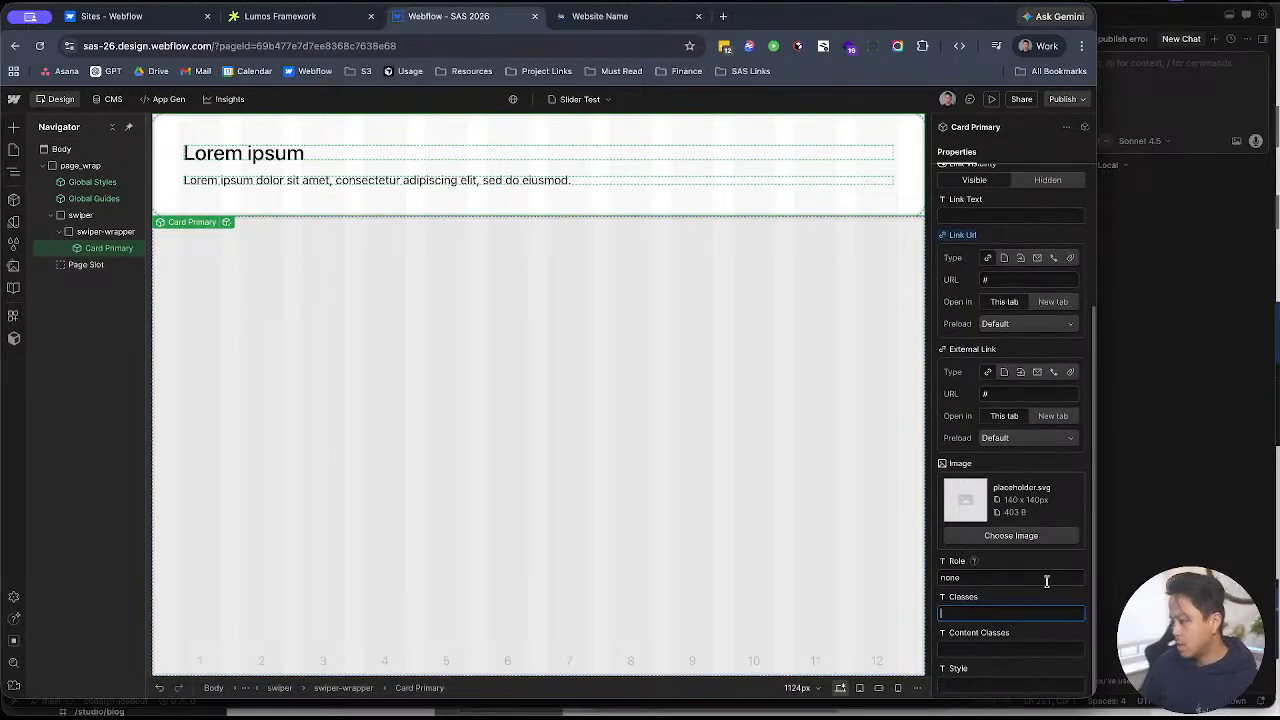
pyautogui.write('swiper-slide')
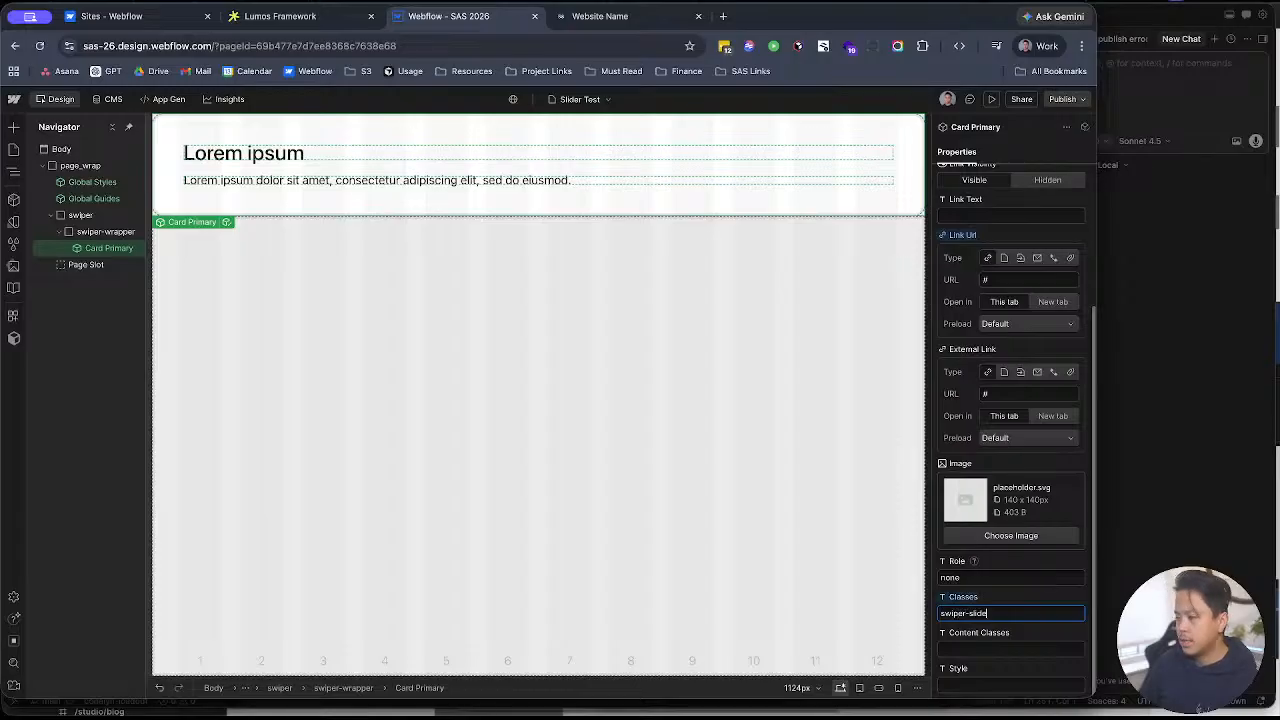
pyautogui.click(372, 281)
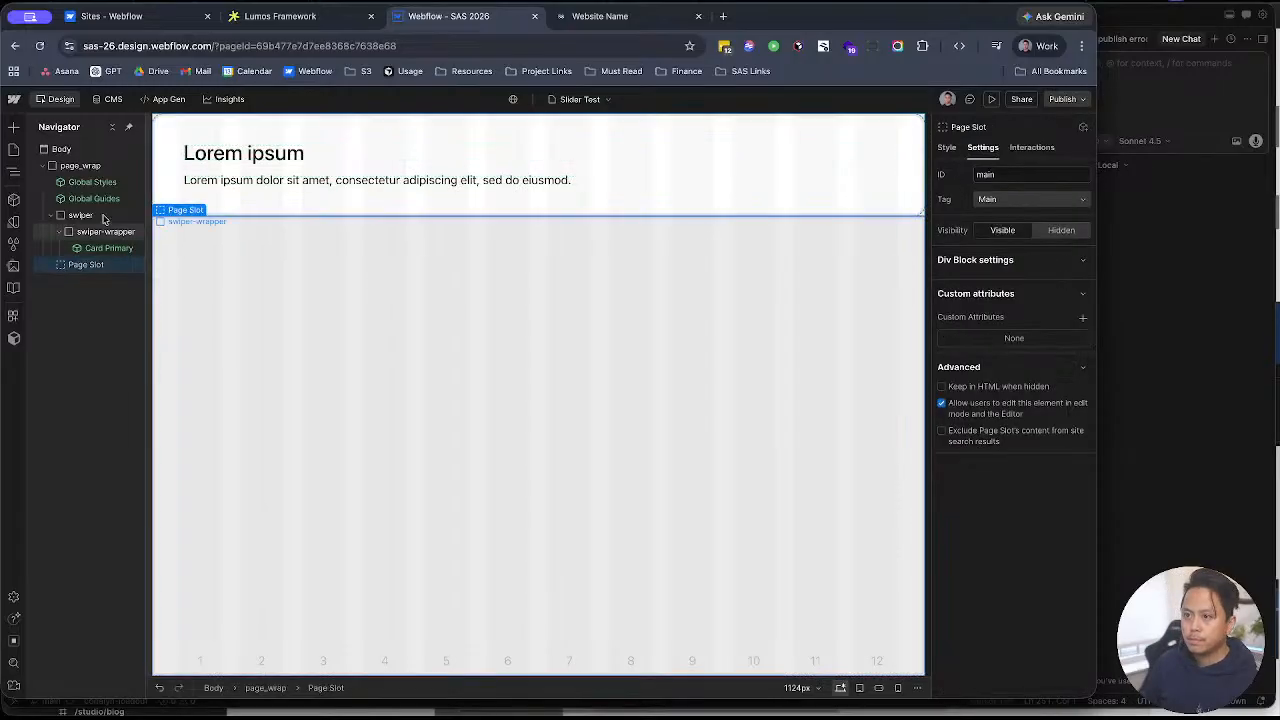
# Step: Wrap the swiper element in a Div Block
pyautogui.click(82, 217)
pyautogui.rightClick(75, 219)
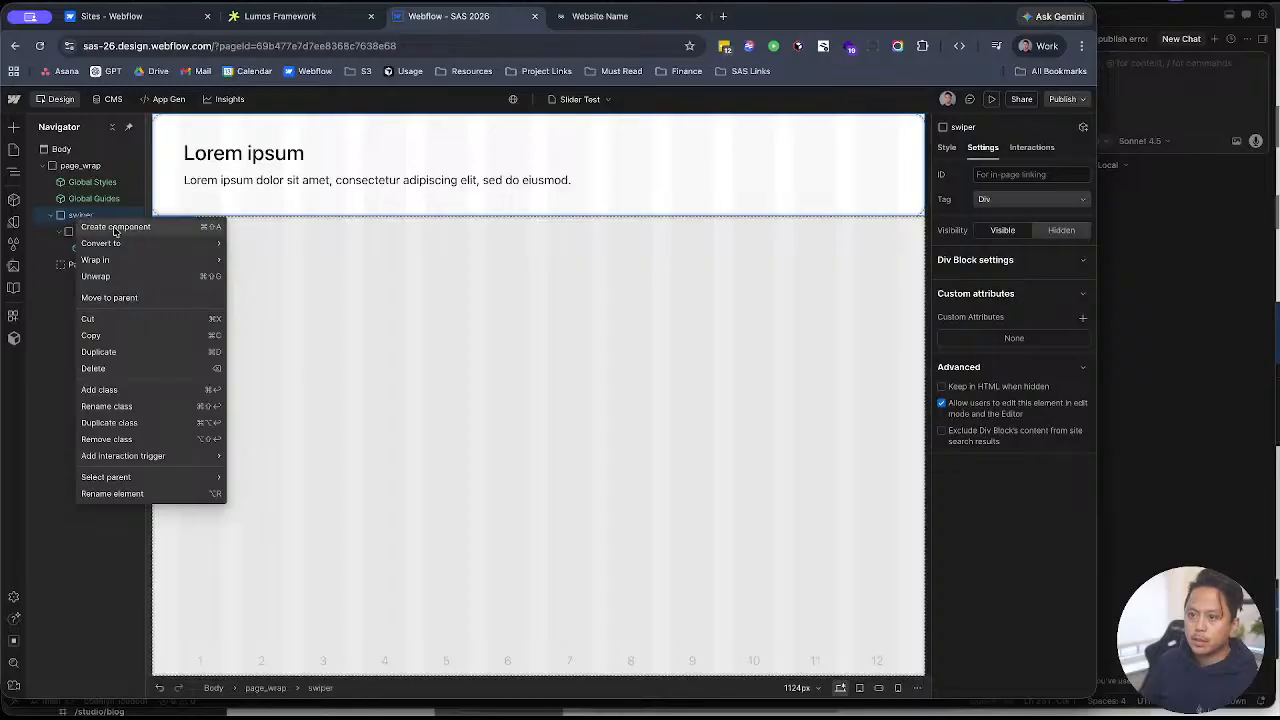
pyautogui.moveTo(200, 260)
pyautogui.click(246, 260)
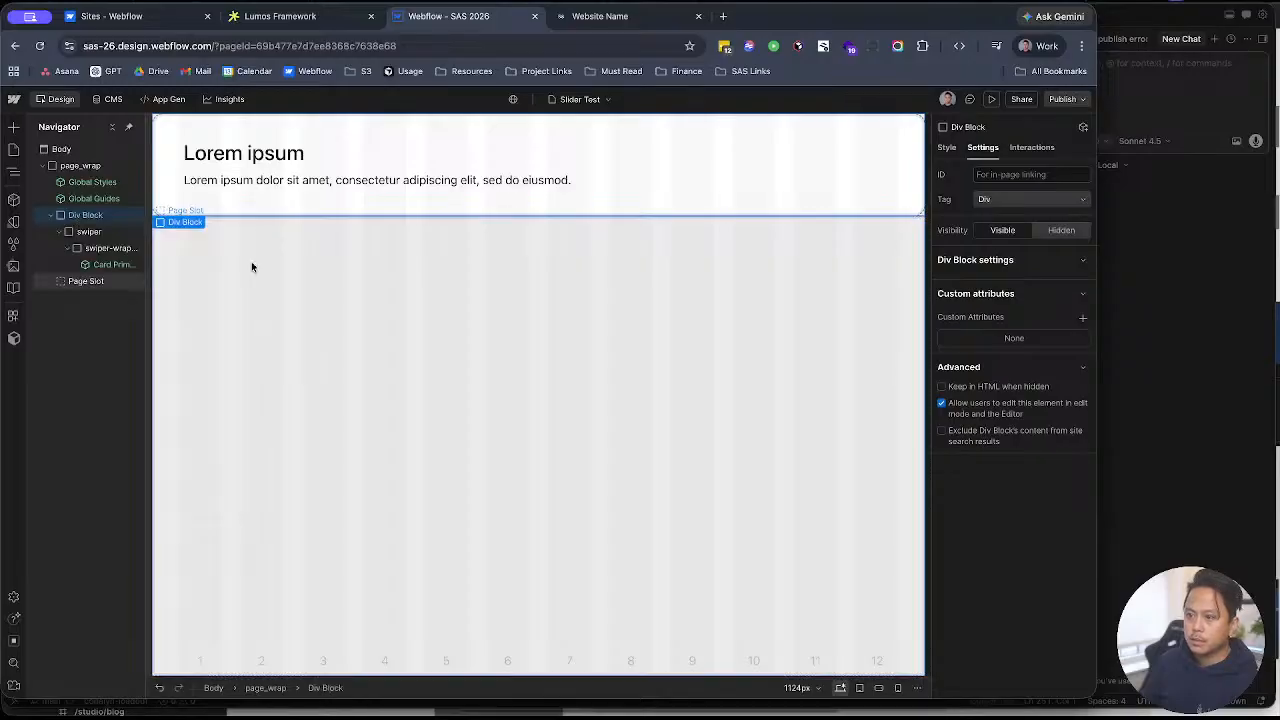
# Step: Assign the existing class u-section to the Div Block around the swiper
pyautogui.press('super+Return')
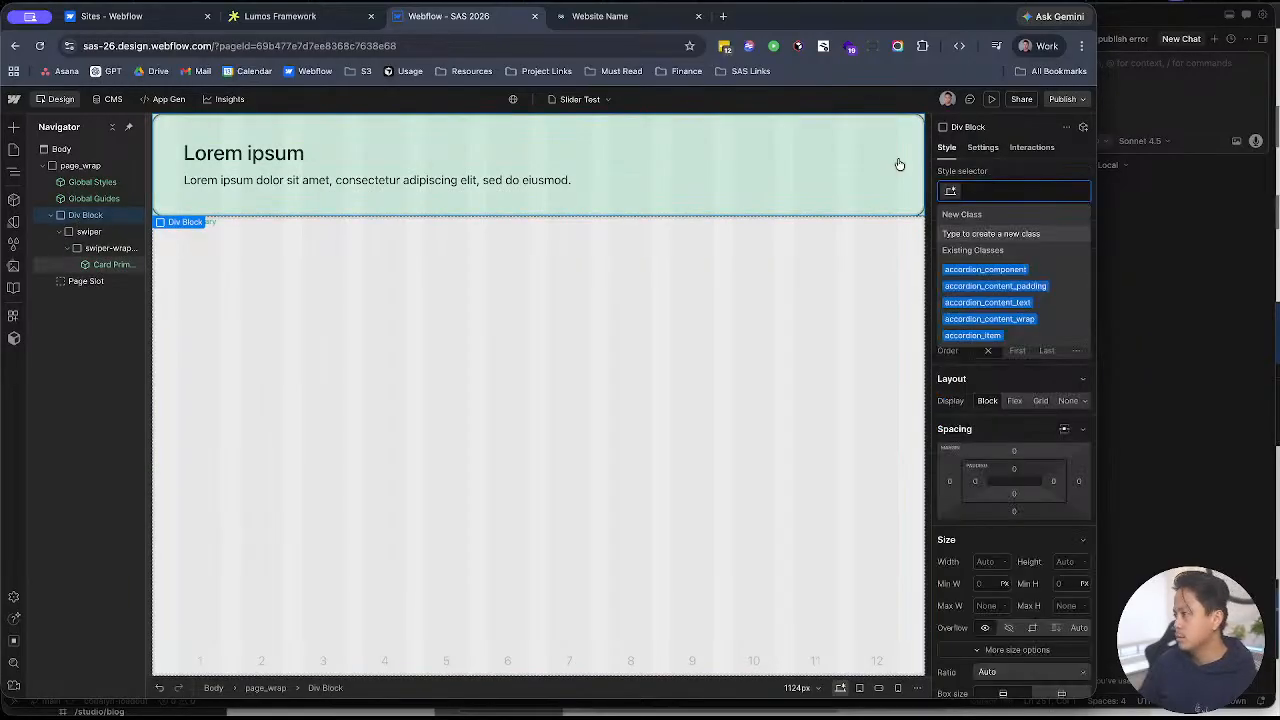
pyautogui.write('section')
pyautogui.press('Down')
pyautogui.press('Down')
pyautogui.press('Down')
pyautogui.press('Down')
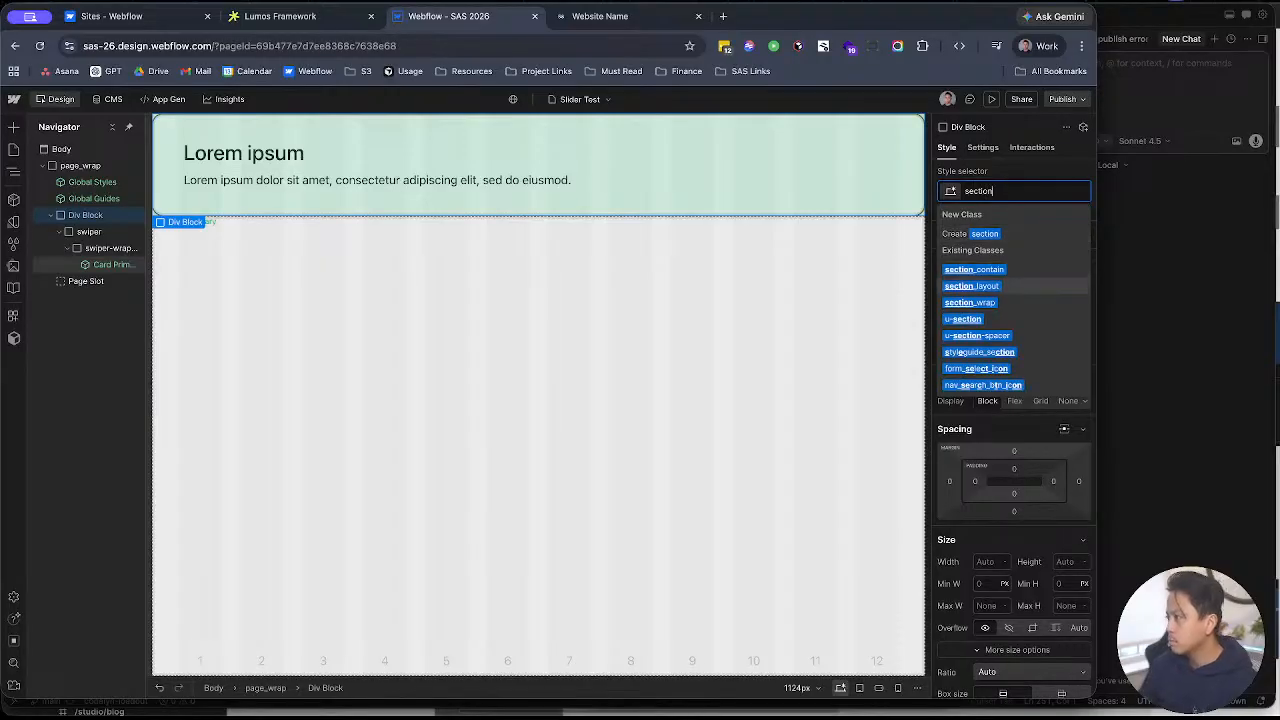
pyautogui.press('Return')
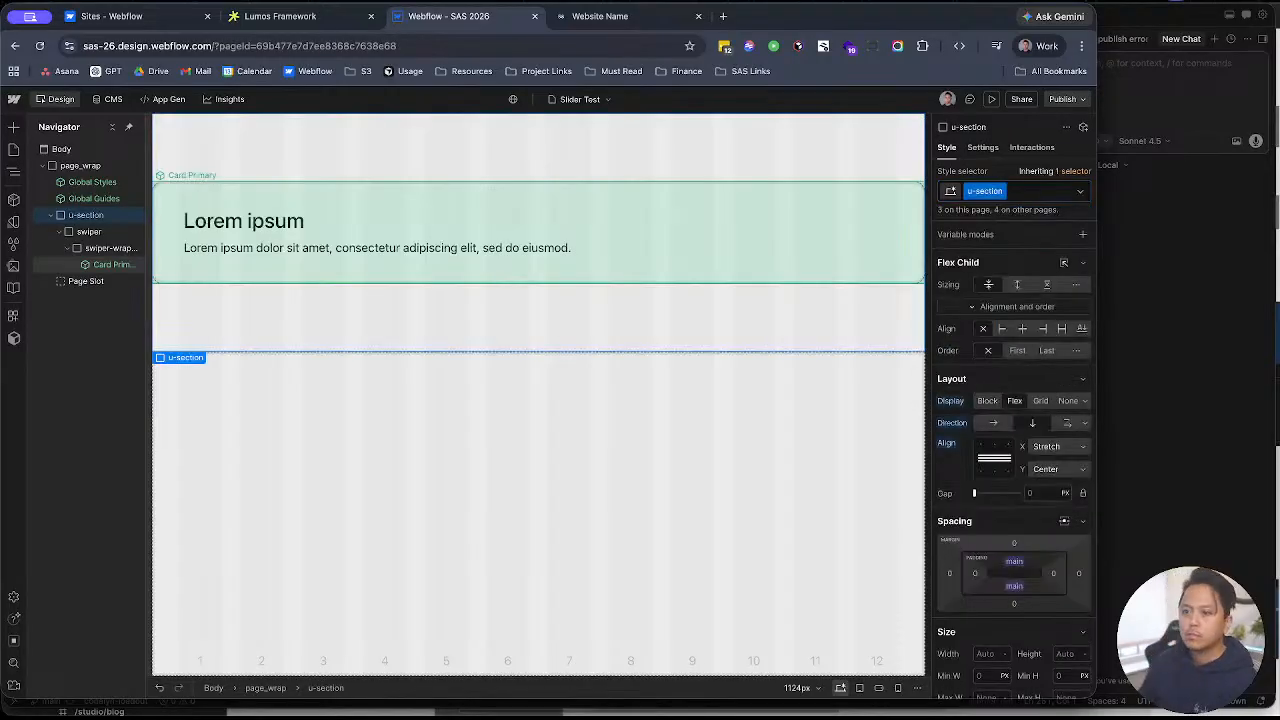
pyautogui.press('super+k')
pyautogui.press('Escape')
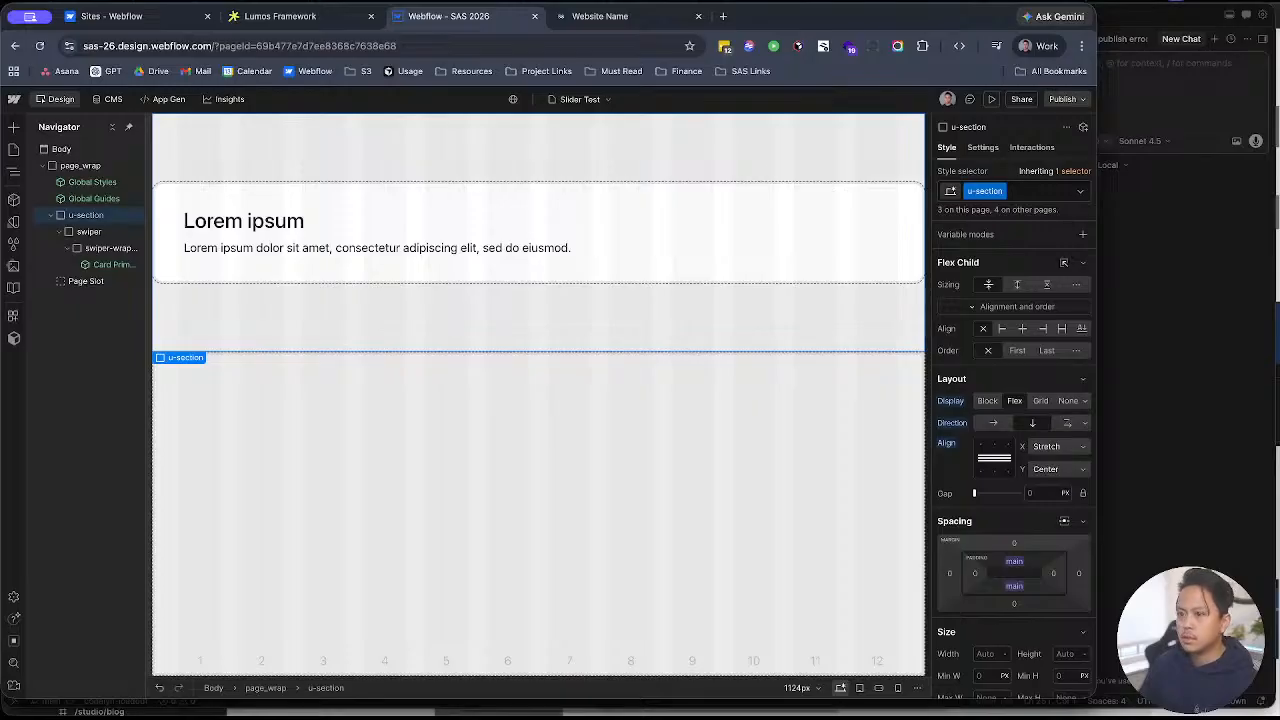
# Step: Duplicate the Card Primary slide twice inside swiper-wrapper to make three slides
pyautogui.click(60, 231)
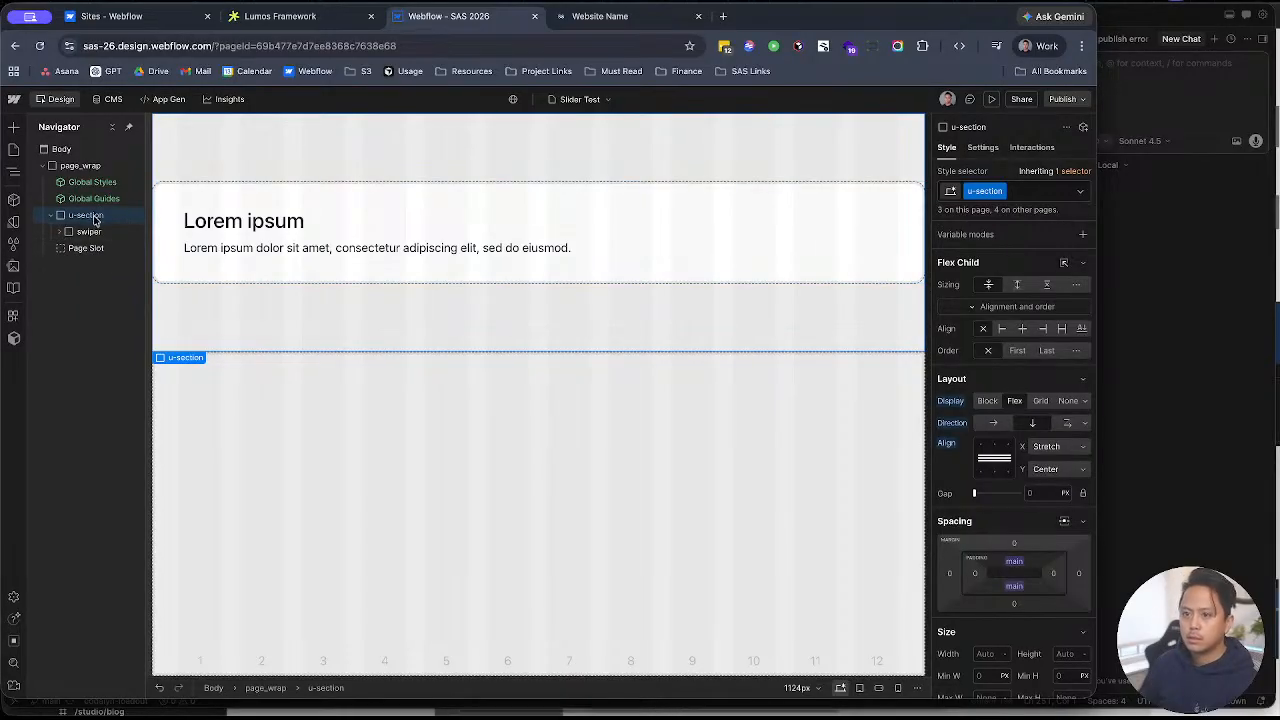
pyautogui.click(88, 231)
pyautogui.click(60, 231)
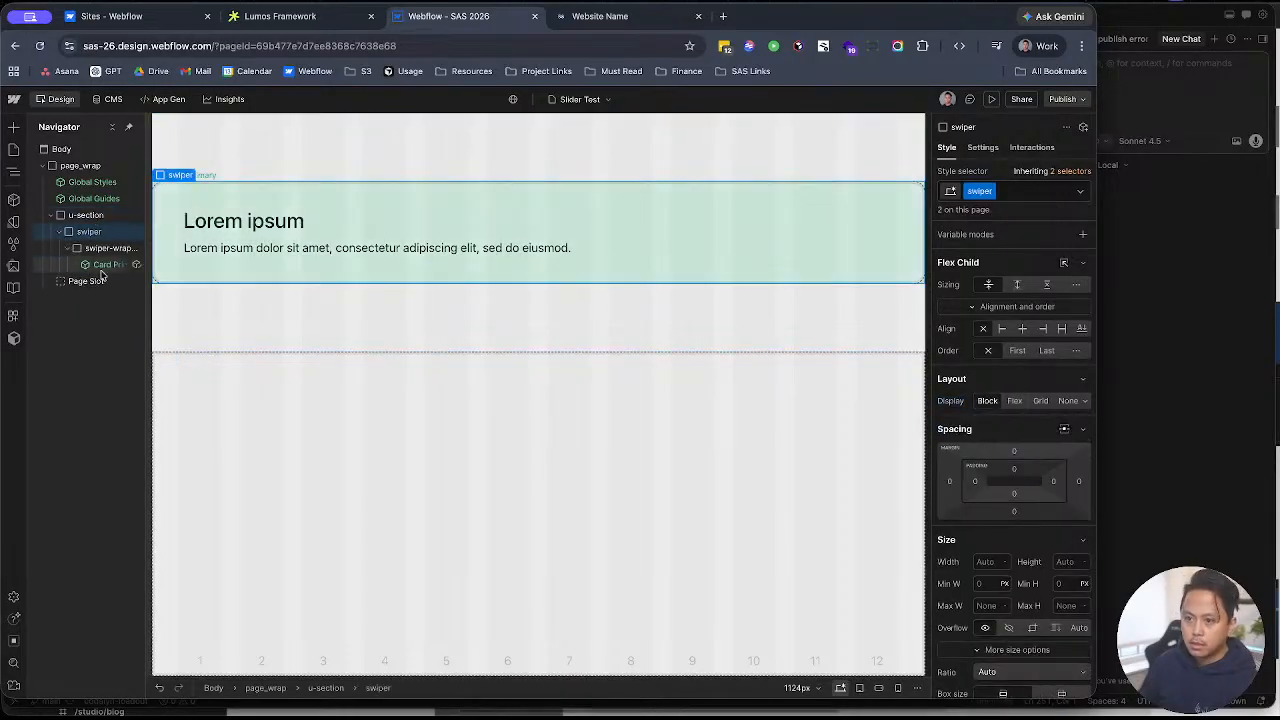
pyautogui.click(101, 267)
pyautogui.press('super+d')
pyautogui.press('super+d')
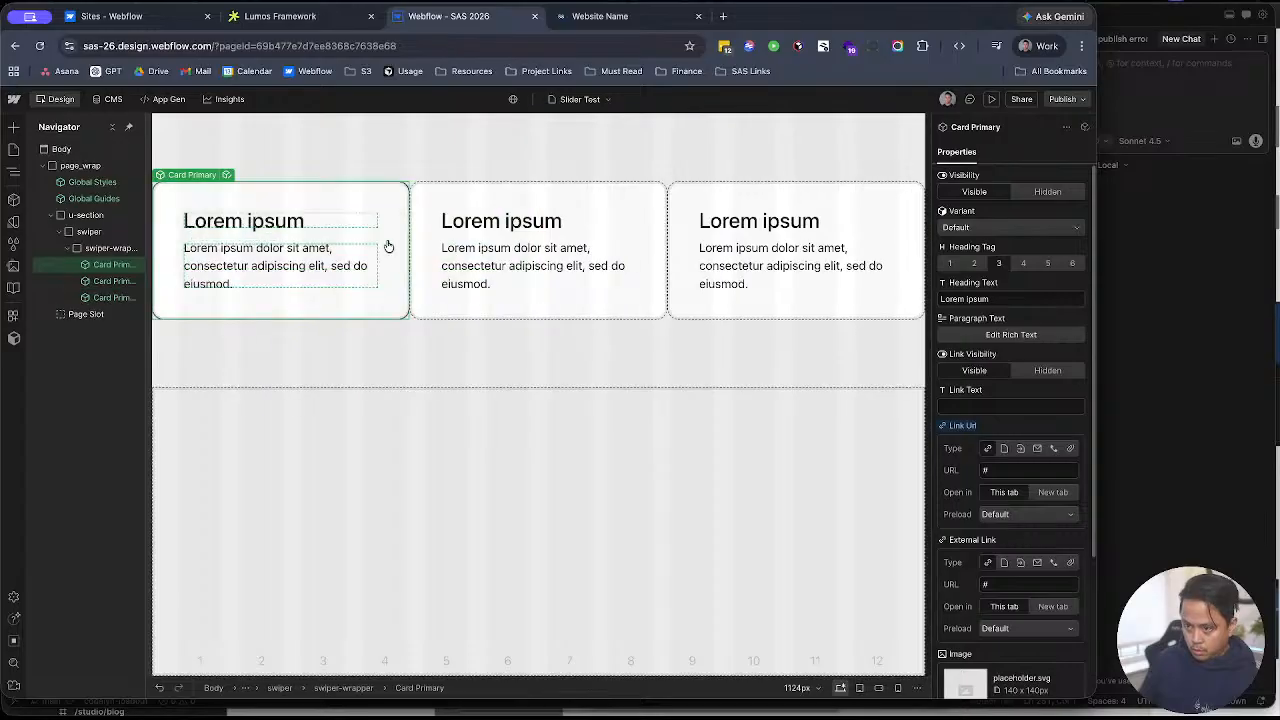
pyautogui.click(100, 281)
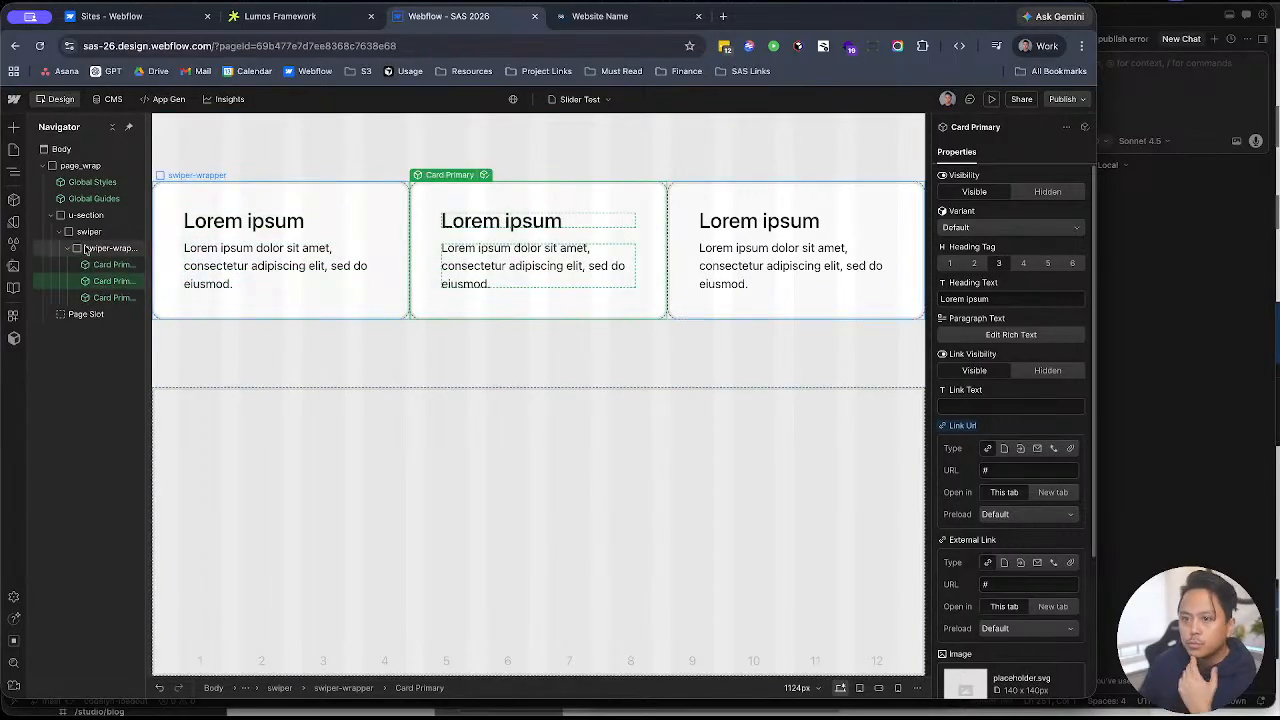
pyautogui.click(100, 248)
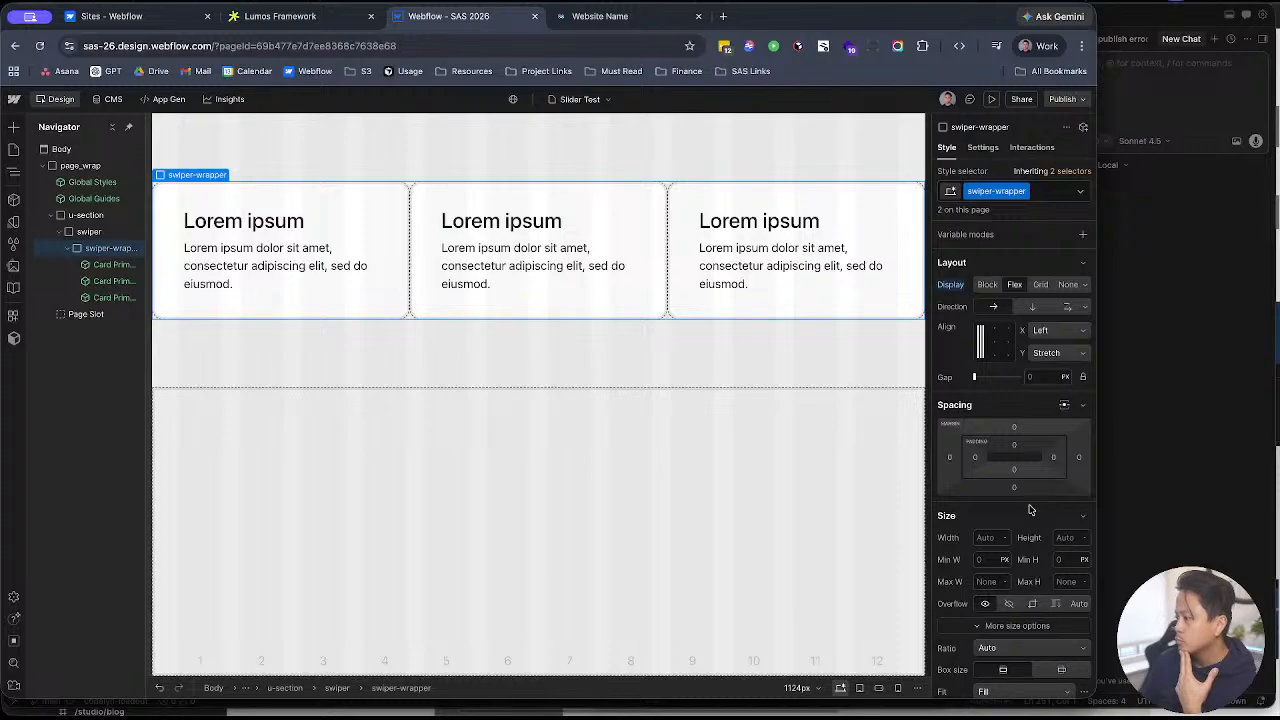
pyautogui.scroll(-5, 1015, 450)
pyautogui.scroll(5, 1015, 450)
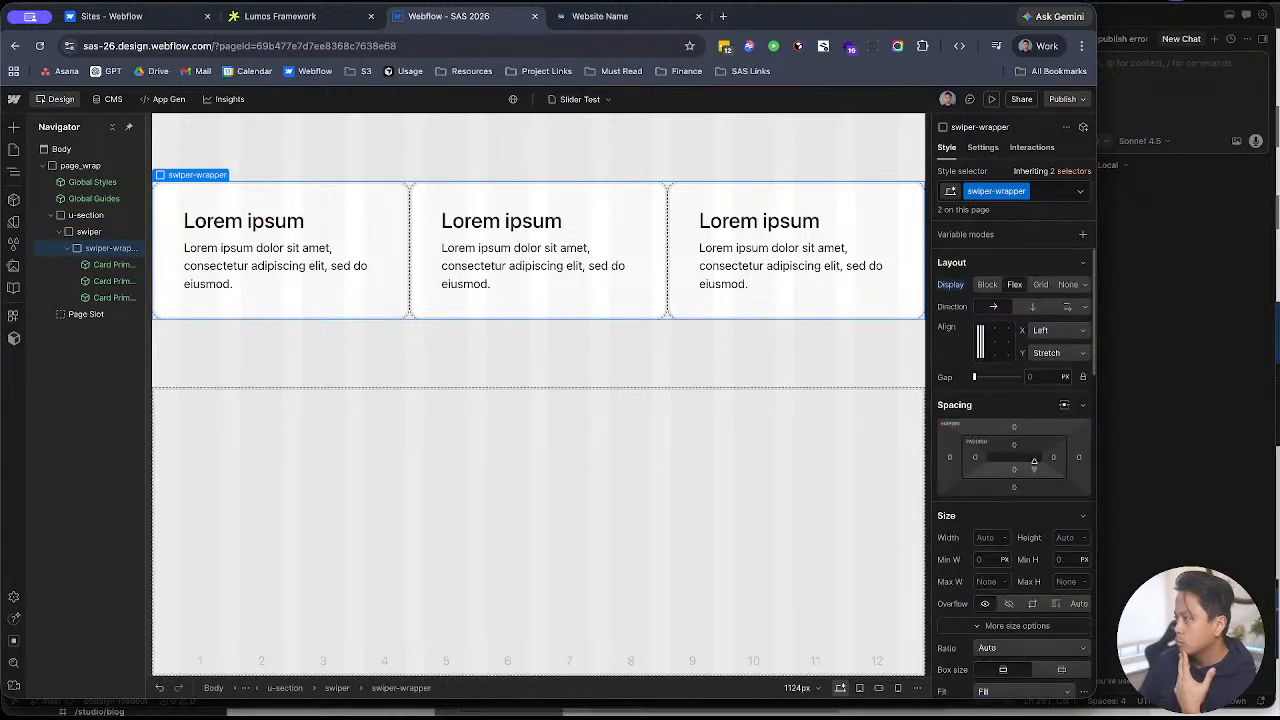
# Step: Set the heading text of the second Card Primary slide to "Slide 2"
pyautogui.click(573, 222)
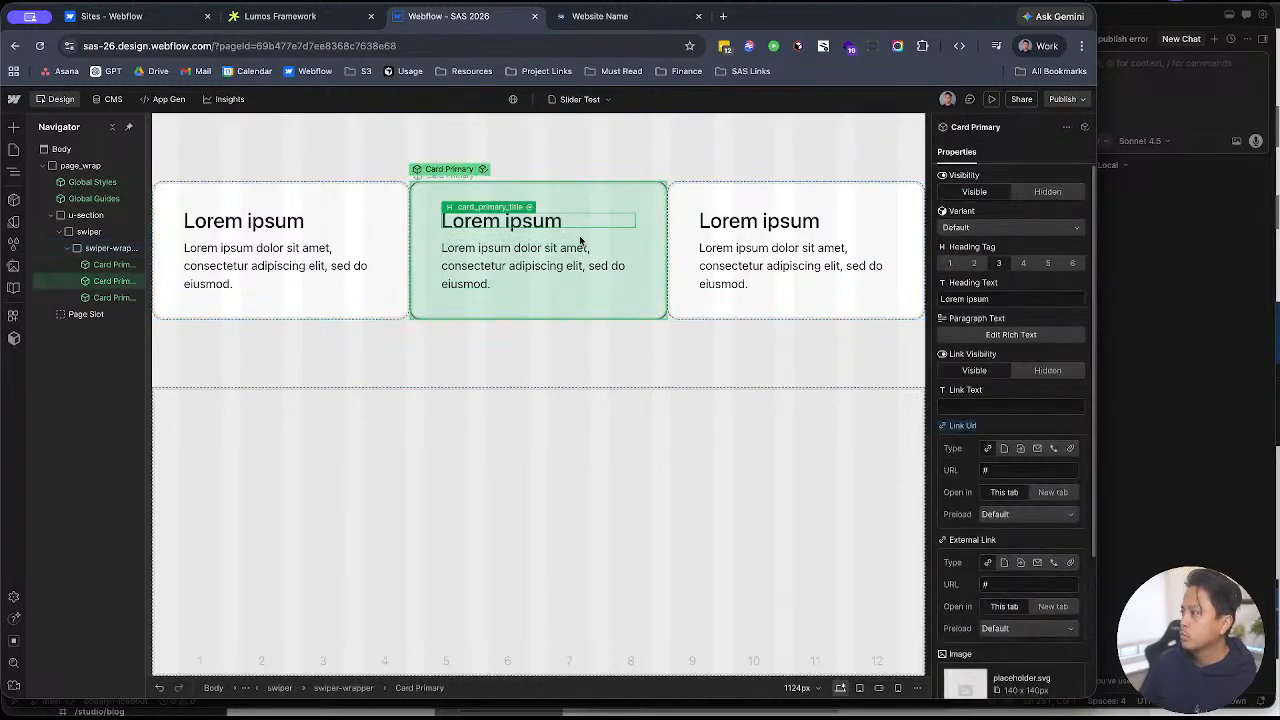
pyautogui.click(1006, 300)
pyautogui.press('super+a')
pyautogui.write('sli')
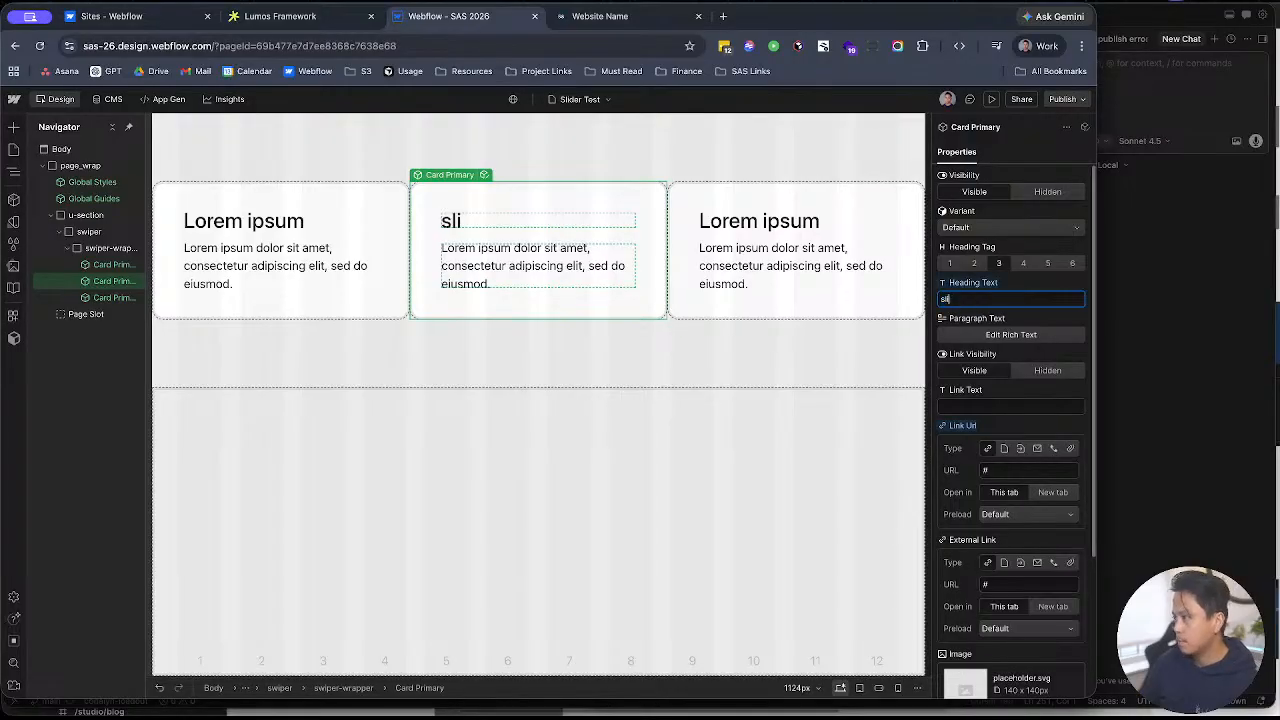
pyautogui.write('Slide 2')
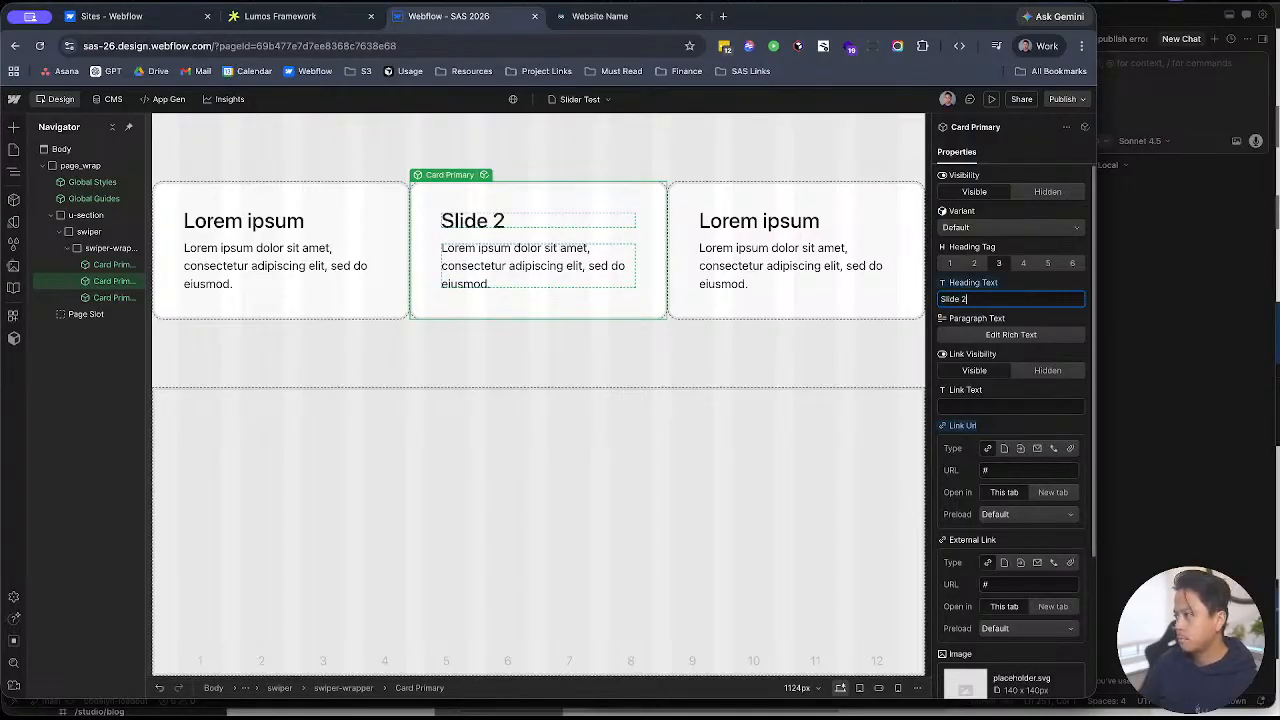
# Step: Set the heading text of the third Card Primary slide to "Slide 3"
pyautogui.click(790, 221)
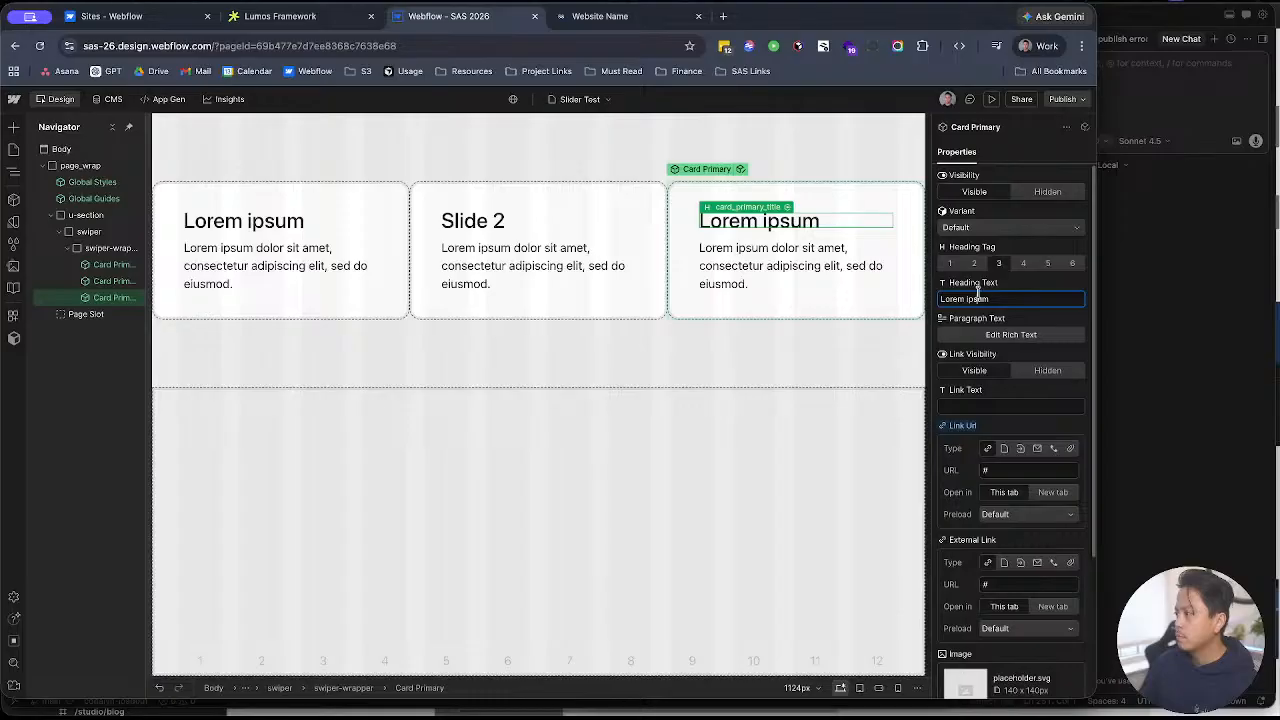
pyautogui.press('super+a')
pyautogui.write('Slide 2')
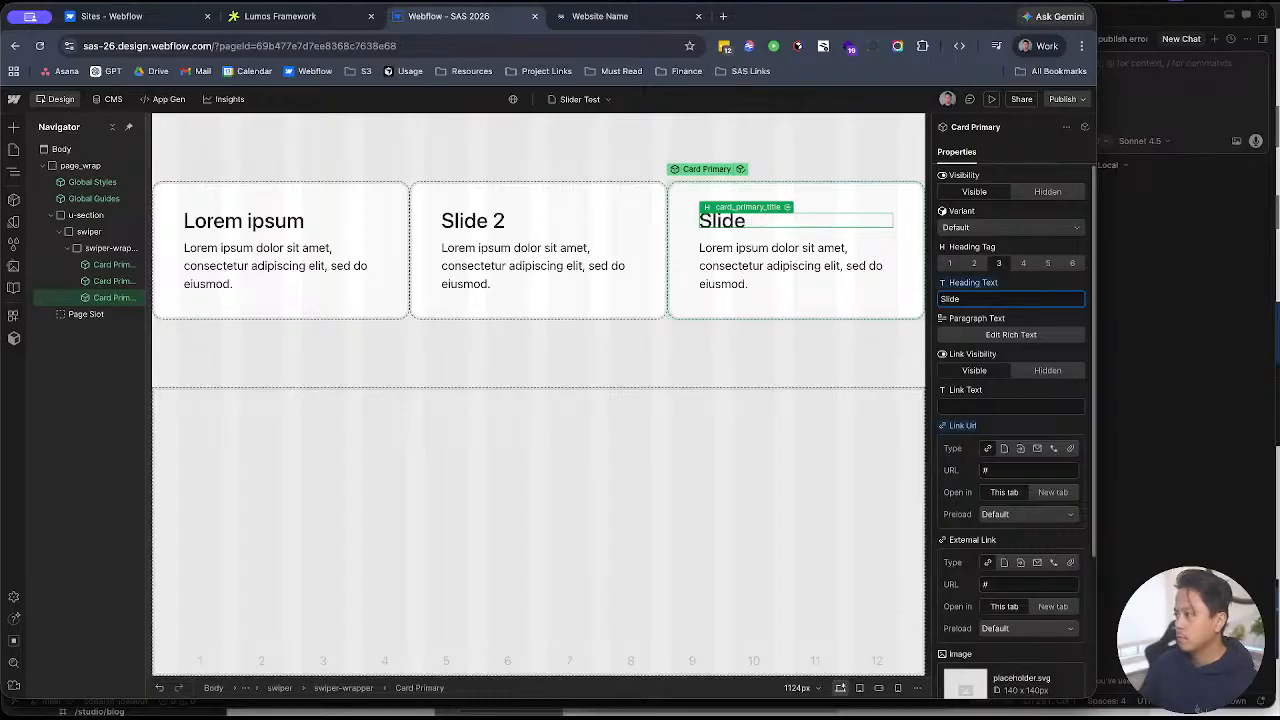
# Step: Set the heading text of the first Card Primary slide to "Slide 1"
pyautogui.click(327, 192)
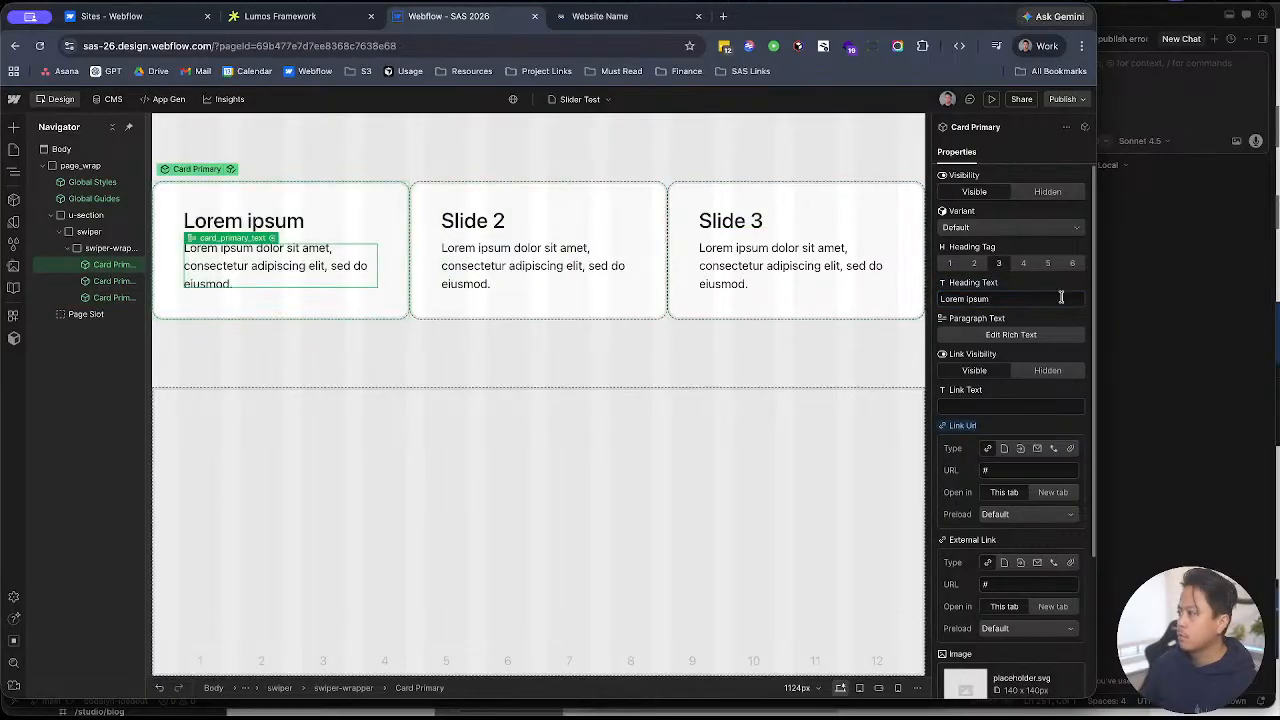
pyautogui.click(1044, 302)
pyautogui.press('super+a')
pyautogui.write('Slide 2')
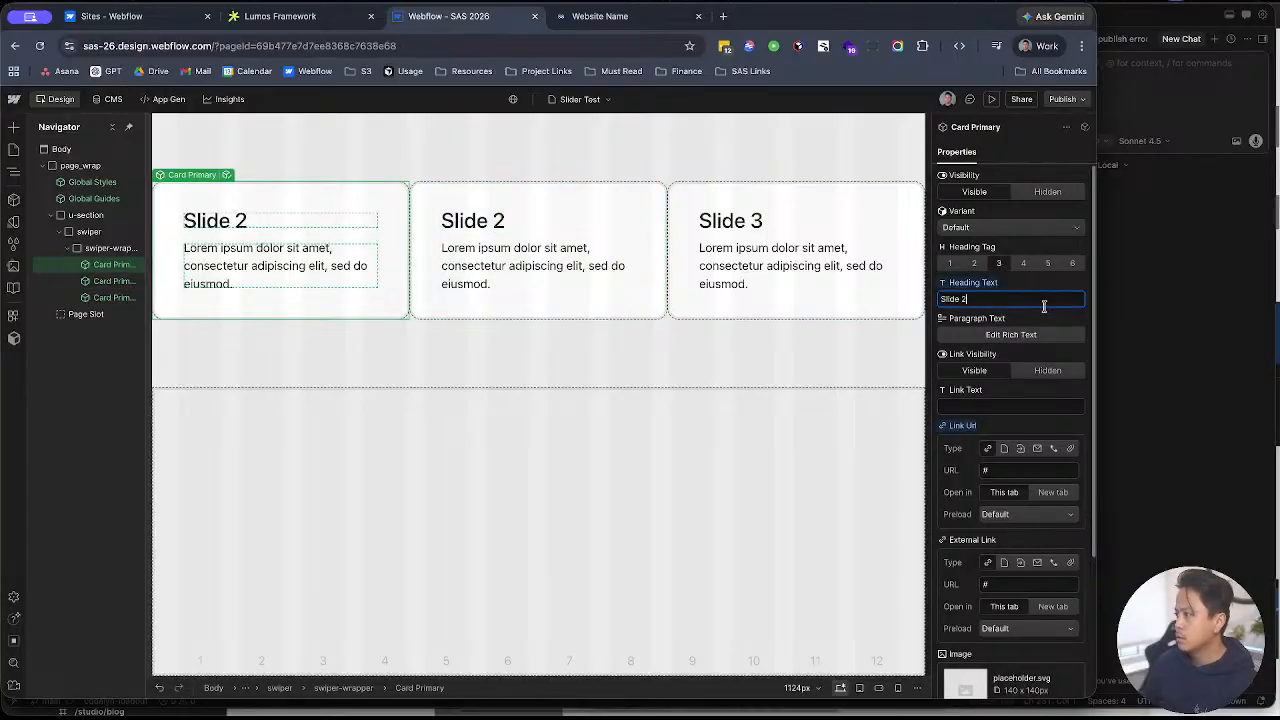
# Step: Publish the site with the renamed slides to the selected staging domain
pyautogui.click(831, 330)
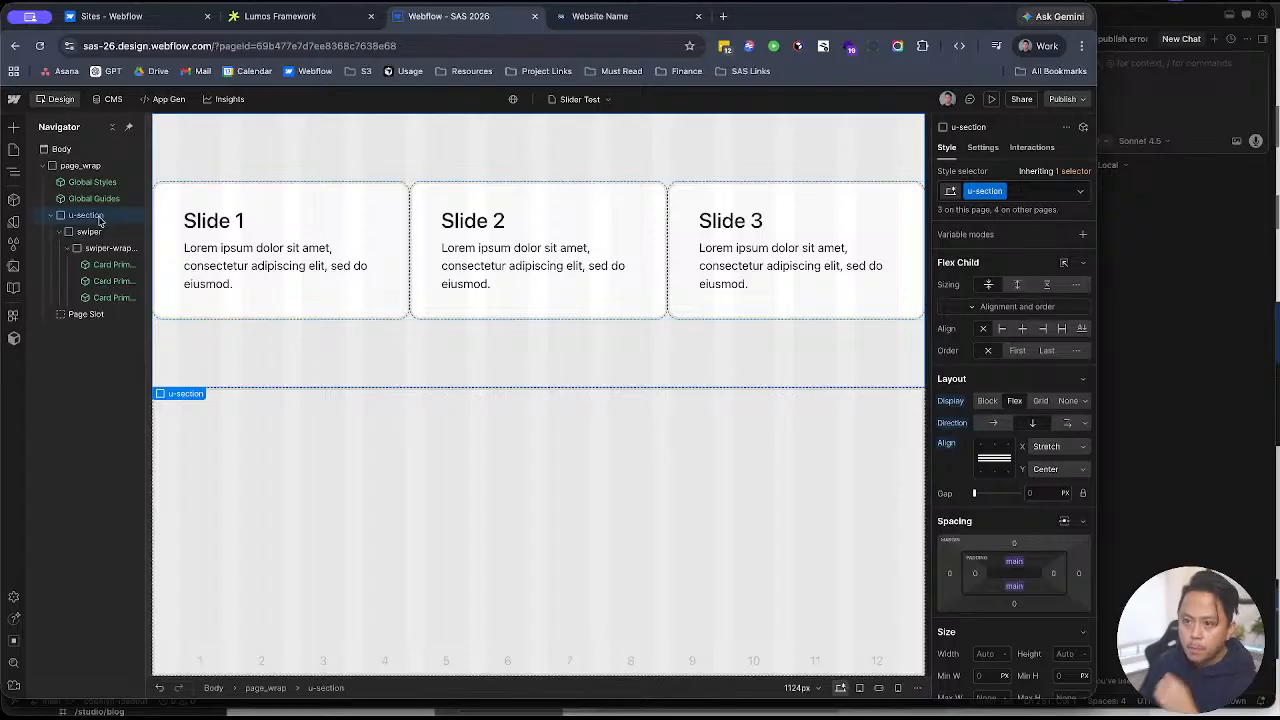
pyautogui.click(1062, 99)
pyautogui.click(1050, 290)
# Step: Switch to the codalyn-loadout project in the code editor and open README.md from src/features/carousel
pyautogui.hotkey('ctrl', 'Up')
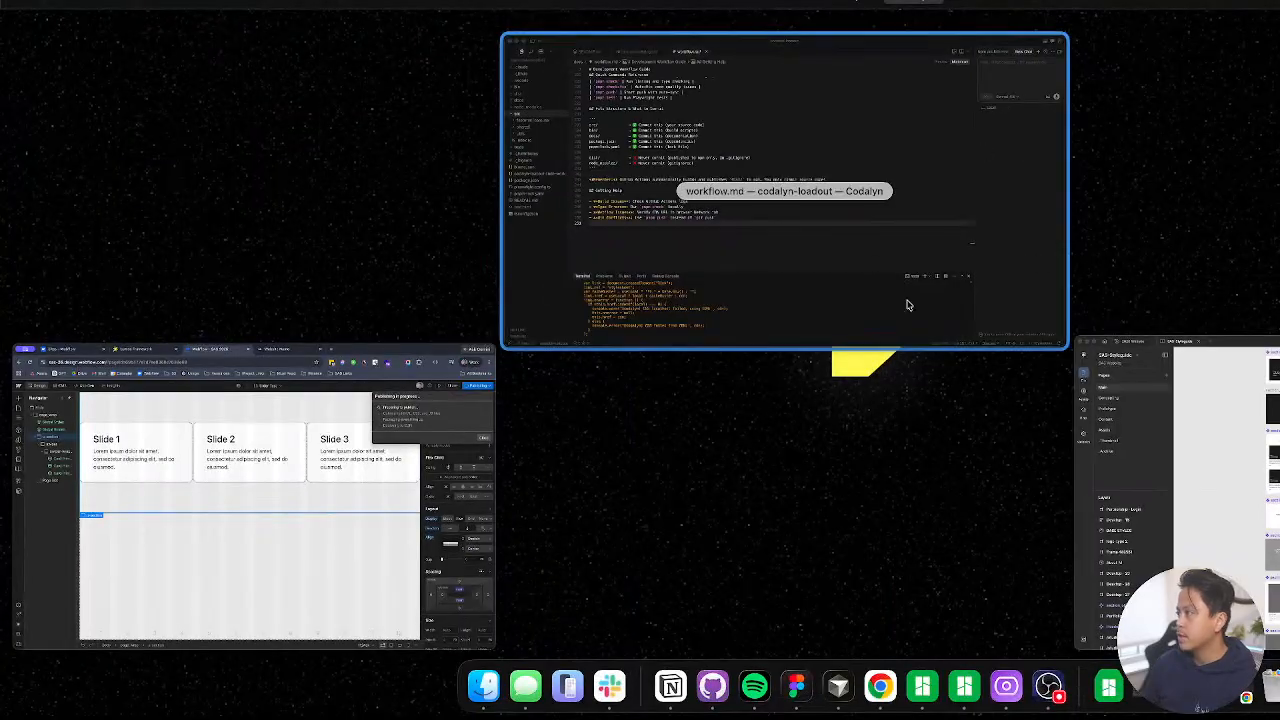
pyautogui.click(906, 300)
pyautogui.scroll(15, 645, 300)
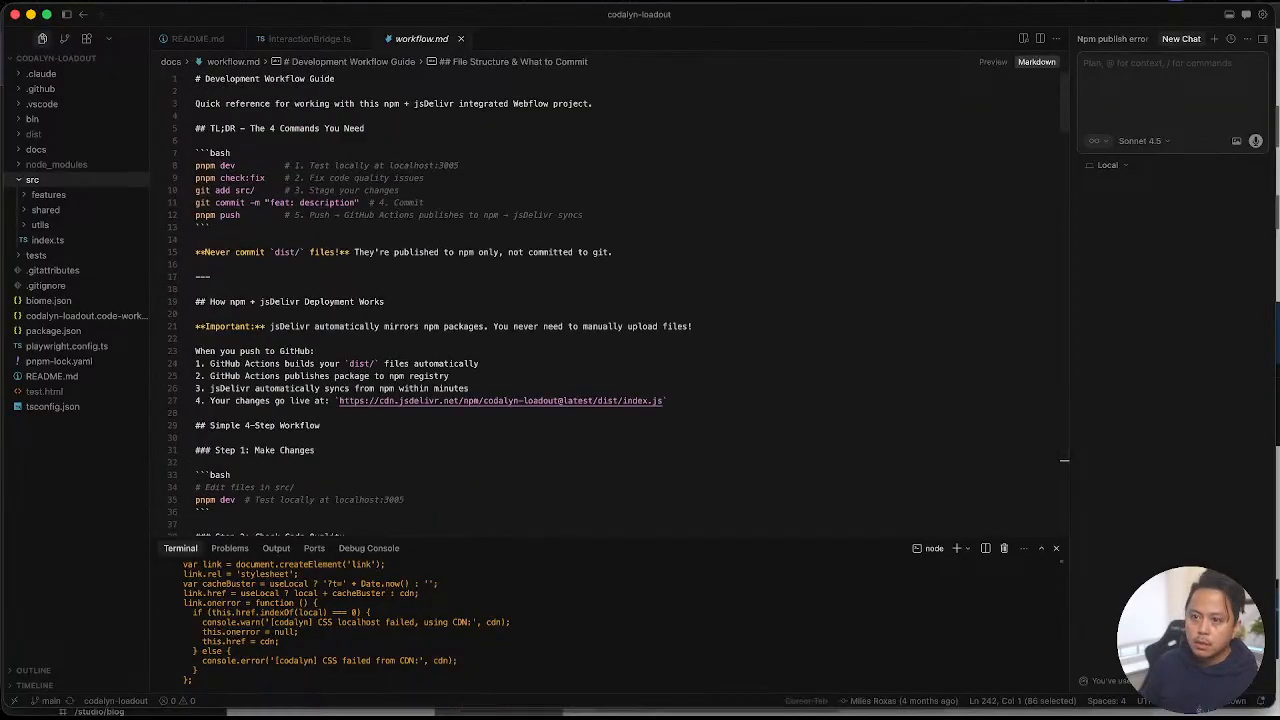
pyautogui.click(62, 196)
pyautogui.click(72, 210)
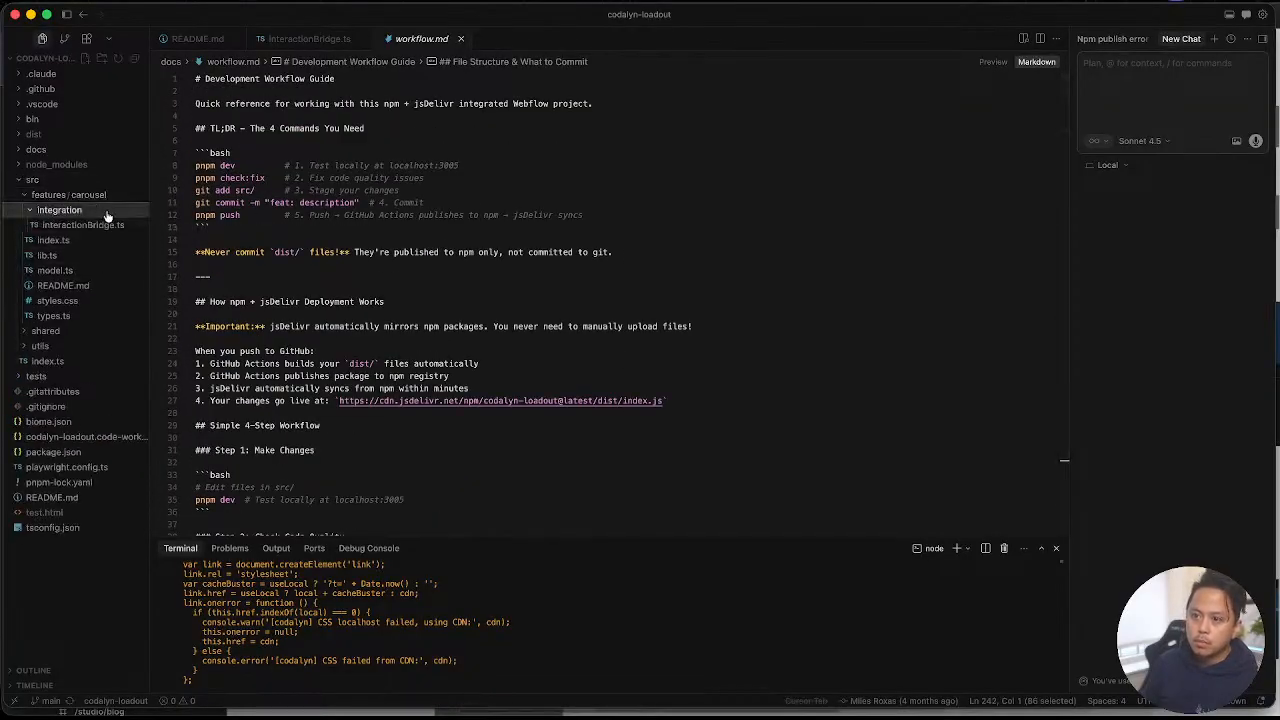
pyautogui.click(92, 285)
pyautogui.click(80, 332)
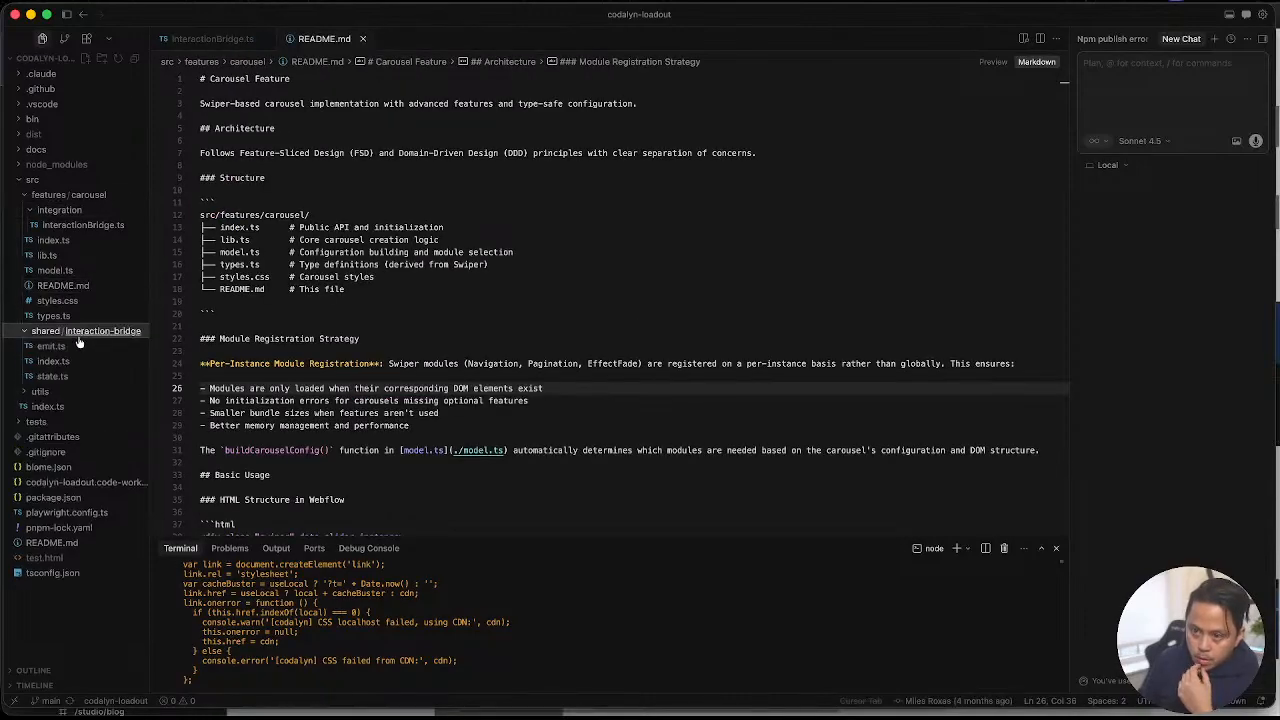
pyautogui.click(55, 196)
pyautogui.click(55, 196)
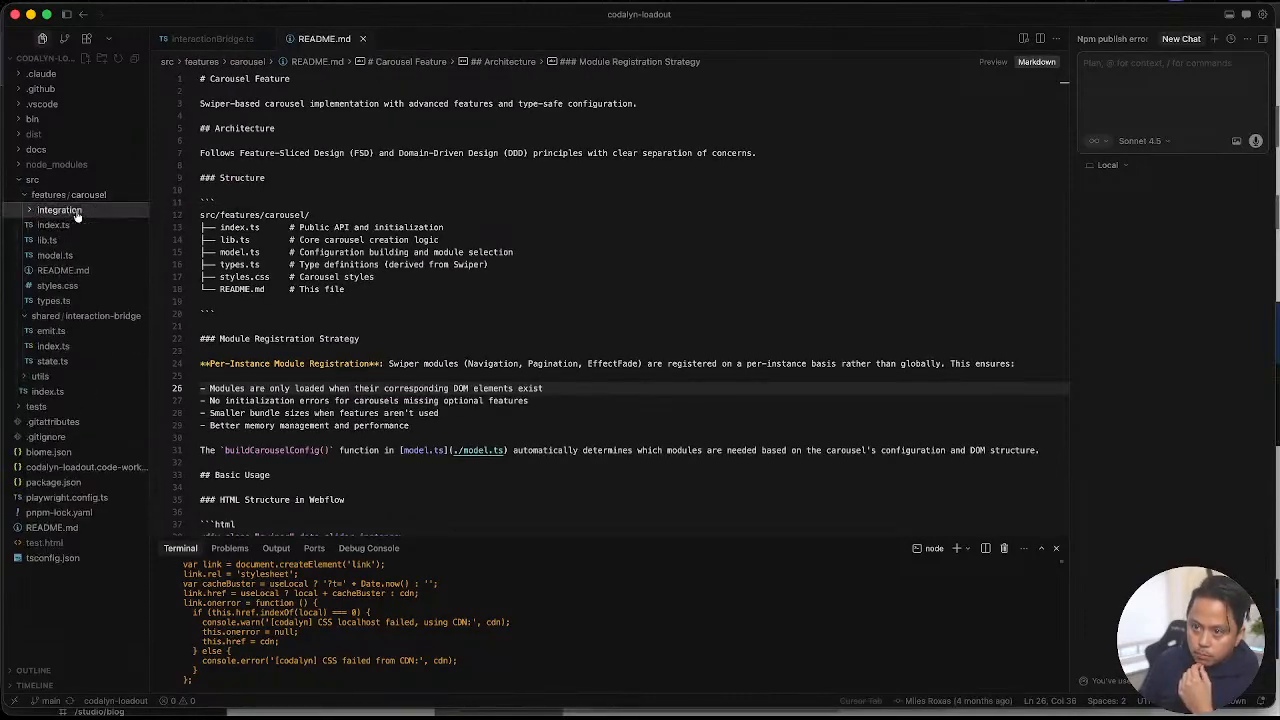
pyautogui.click(66, 270)
pyautogui.click(460, 264)
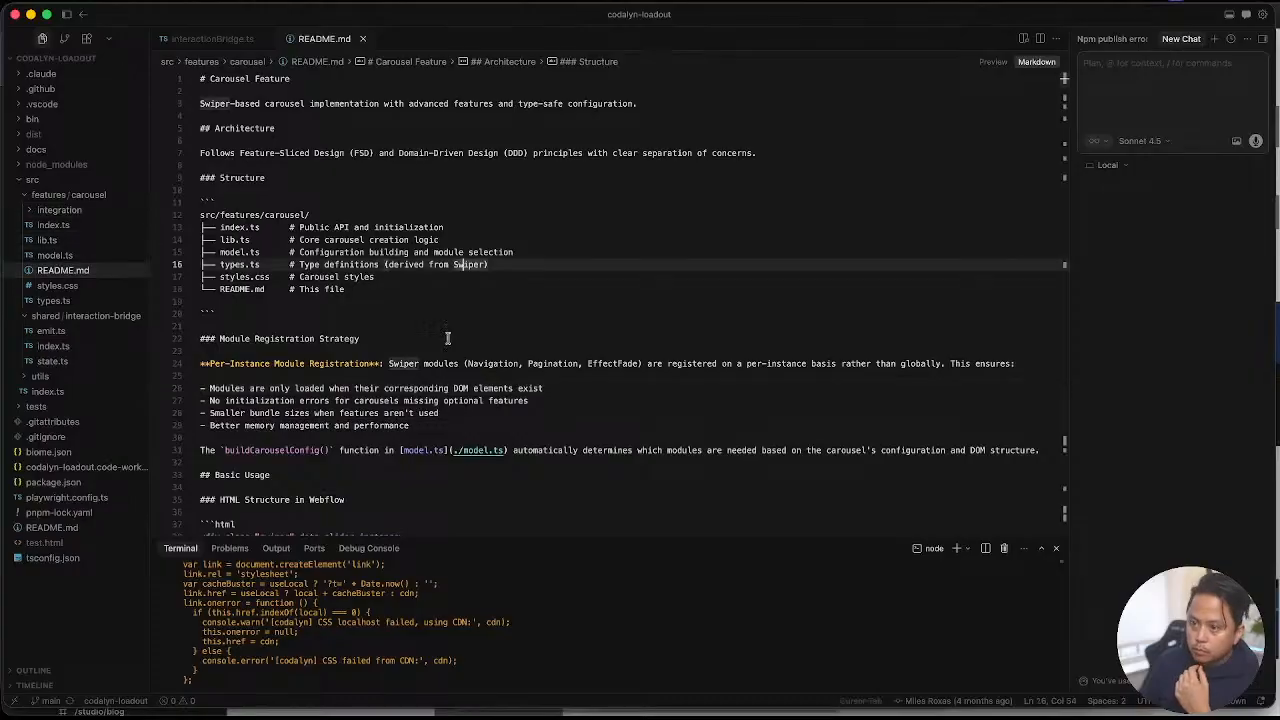
# Step: Examine the carousel README's sections on Swiper's built-in classes, custom state markers, CSS-based animations and IX3 integration
pyautogui.scroll(-10, 355, 337)
pyautogui.click(390, 268)
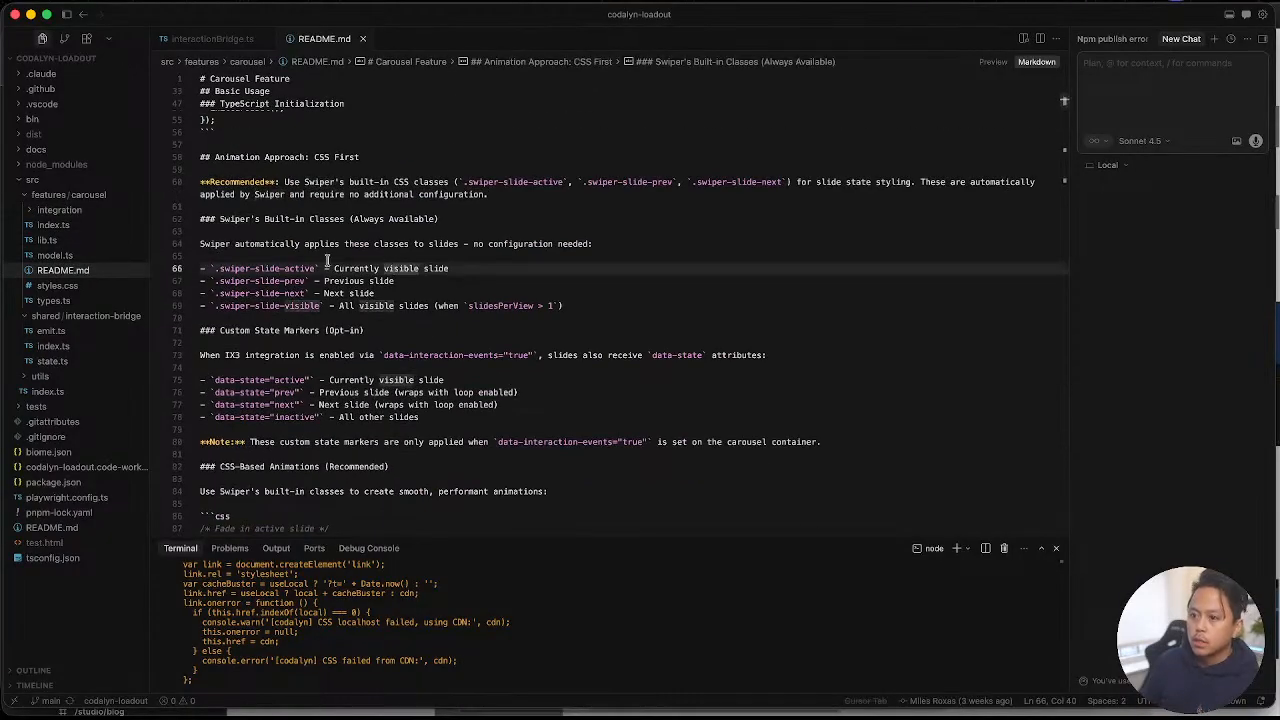
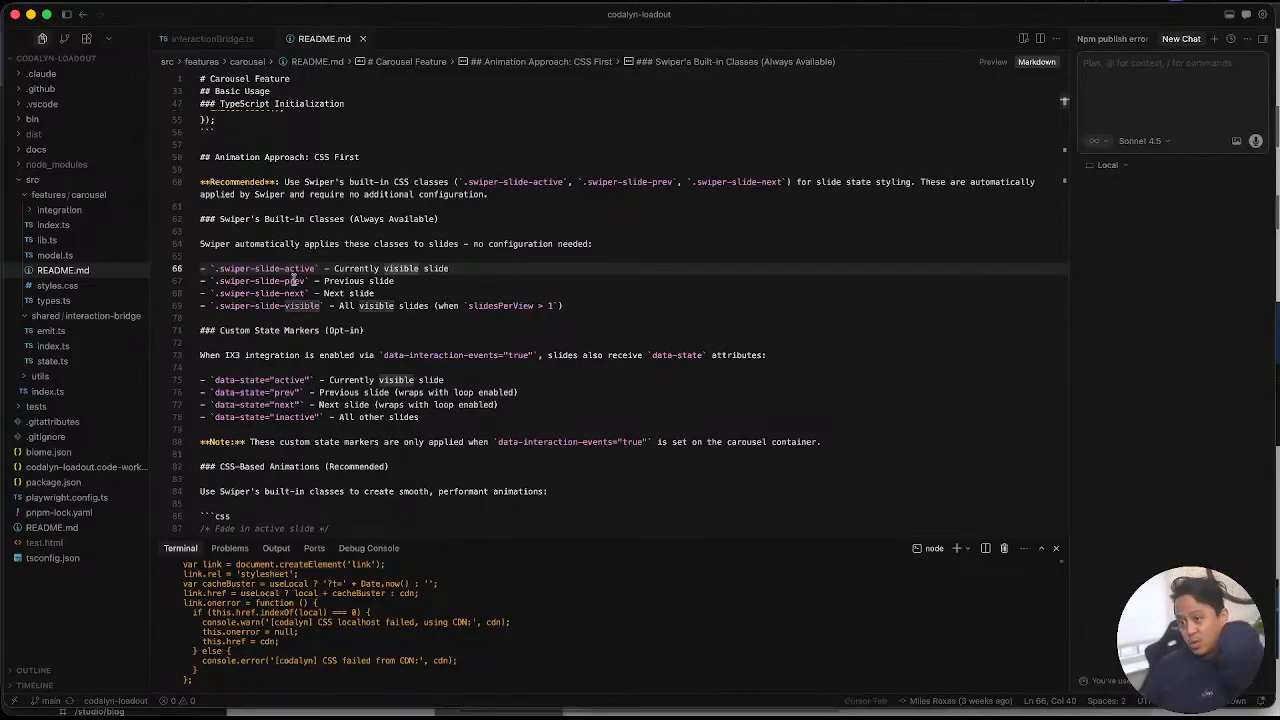
pyautogui.moveTo(652, 404); pyautogui.dragTo(535, 398)
pyautogui.click(529, 143)
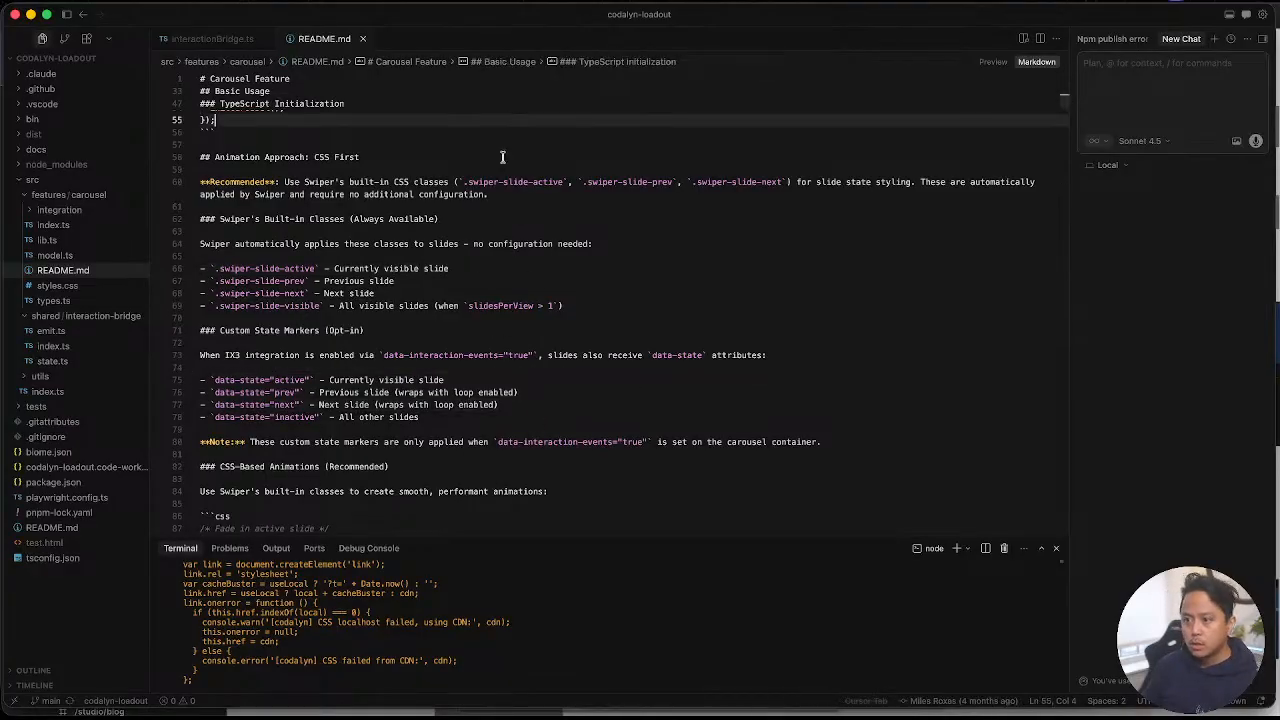
pyautogui.scroll(-10, 477, 480)
pyautogui.click(449, 153)
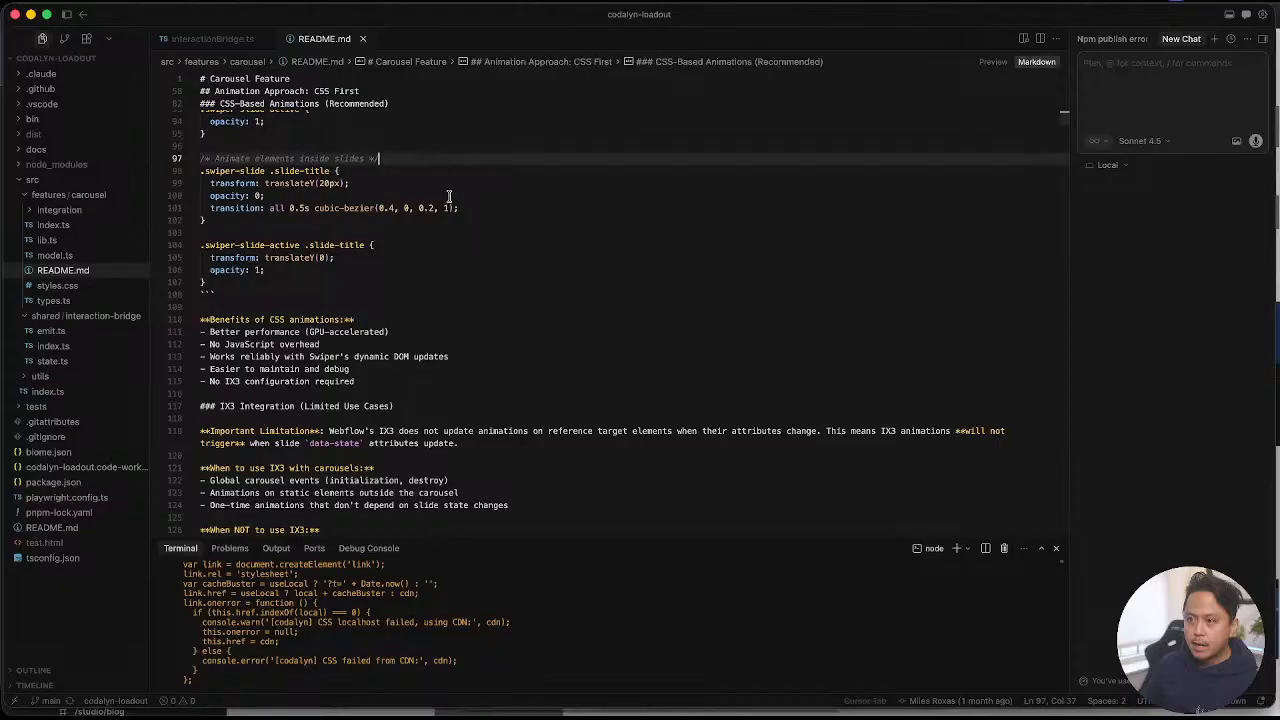
pyautogui.scroll(1, 433, 361)
pyautogui.scroll(-10, 514, 268)
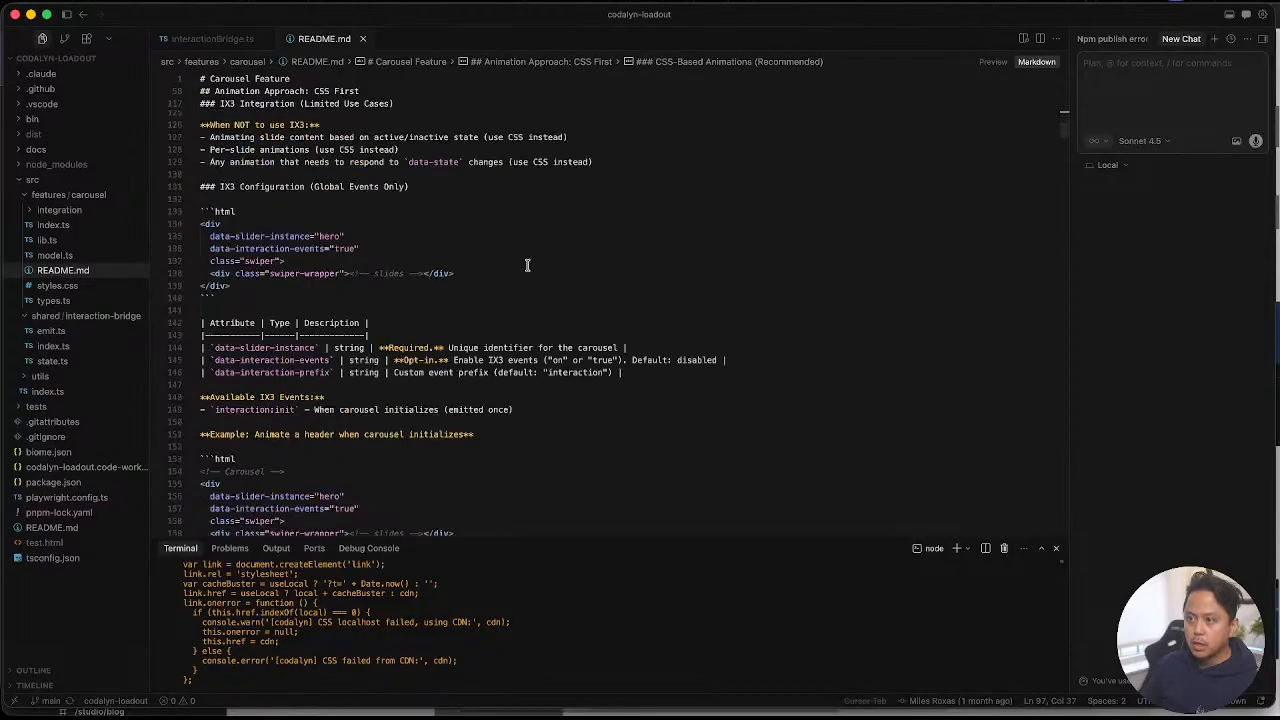
# Step: Select the required attribute name data-slider-instance in the README's IX3 configuration table
pyautogui.scroll(-3, 527, 265)
pyautogui.click(465, 280)
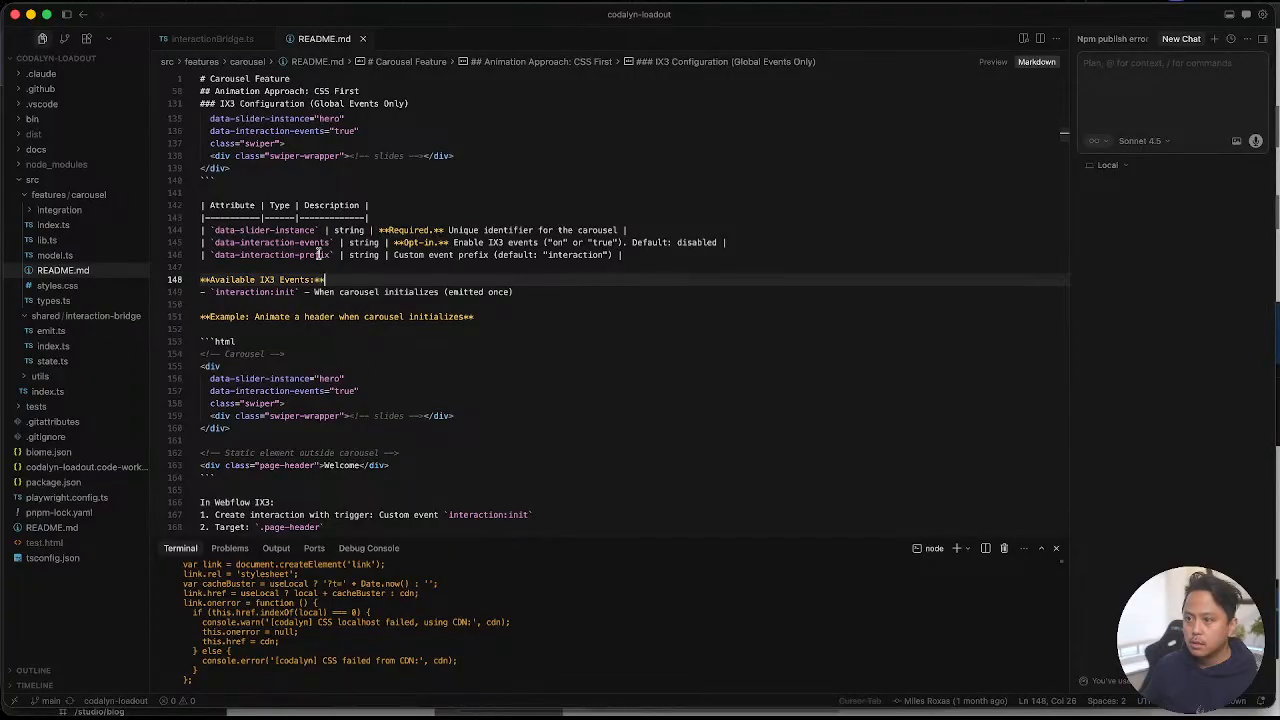
pyautogui.moveTo(310, 236); pyautogui.dragTo(216, 232)
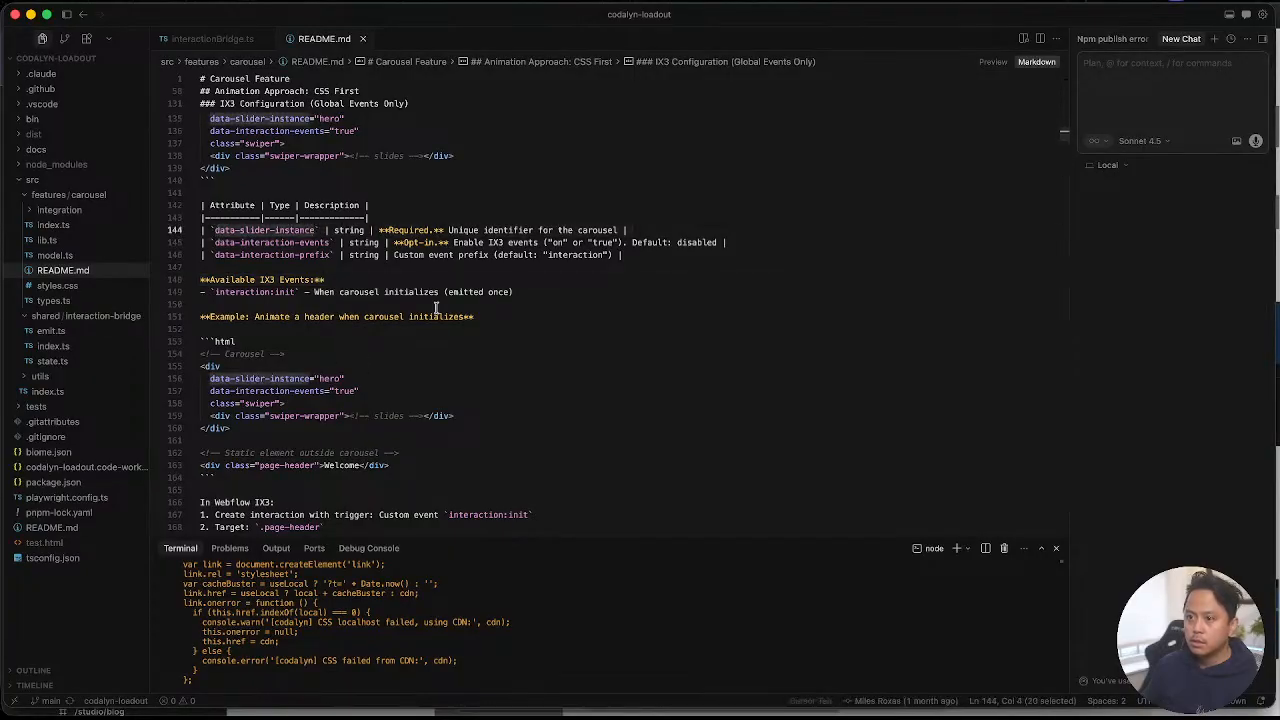
# Step: Switch to Webflow and add the custom attribute data-slider-instance with the value test-slide to the swiper element
pyautogui.hotkey('ctrl', 'Up')
pyautogui.click(289, 526)
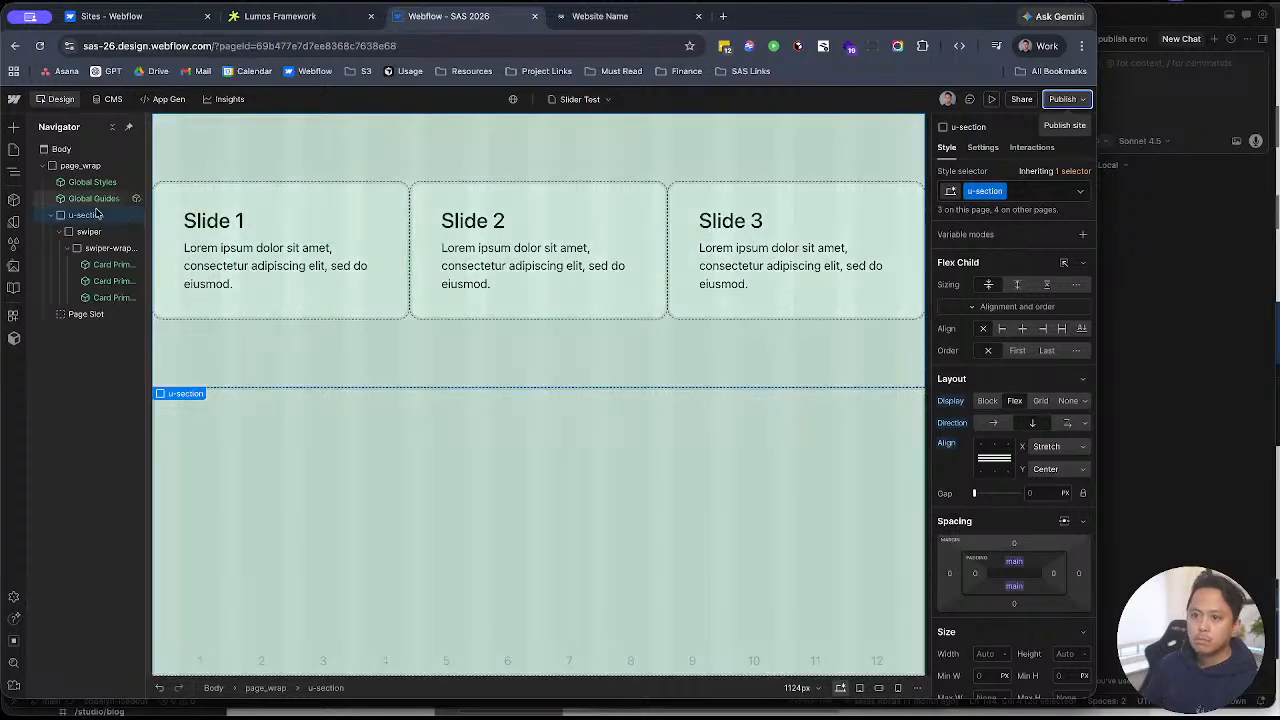
pyautogui.click(89, 231)
pyautogui.click(983, 147)
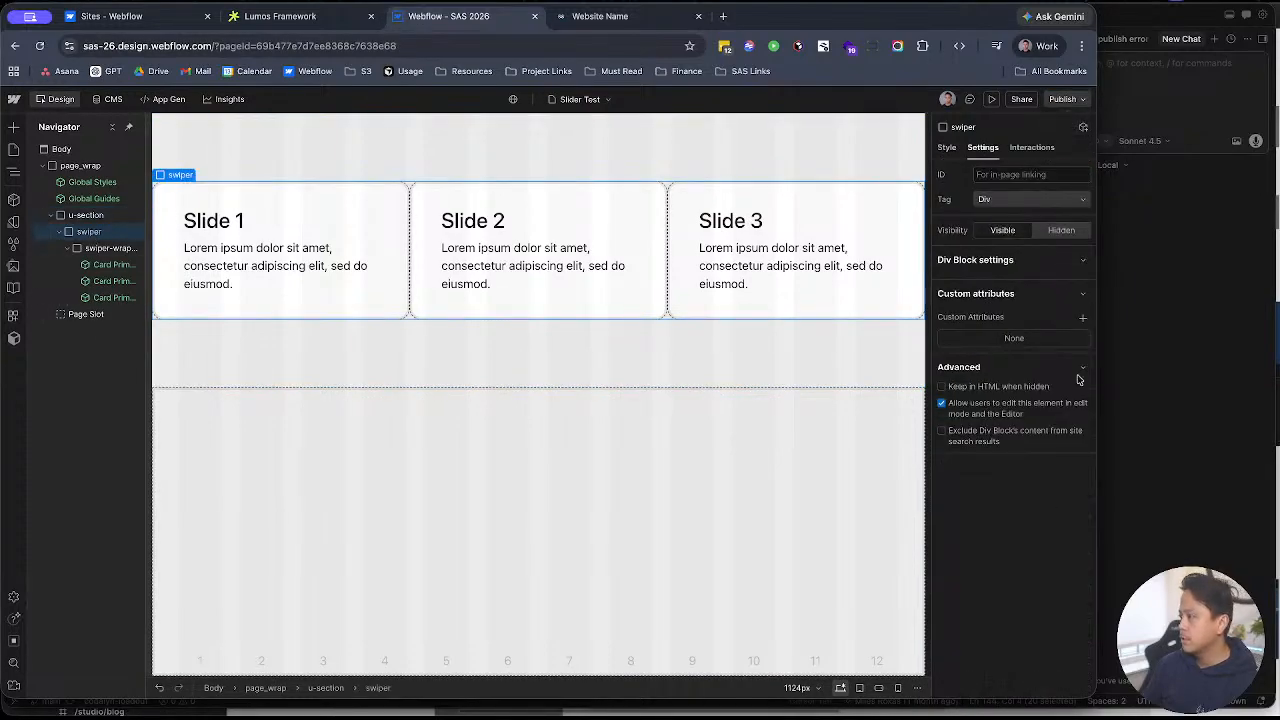
pyautogui.click(1085, 318)
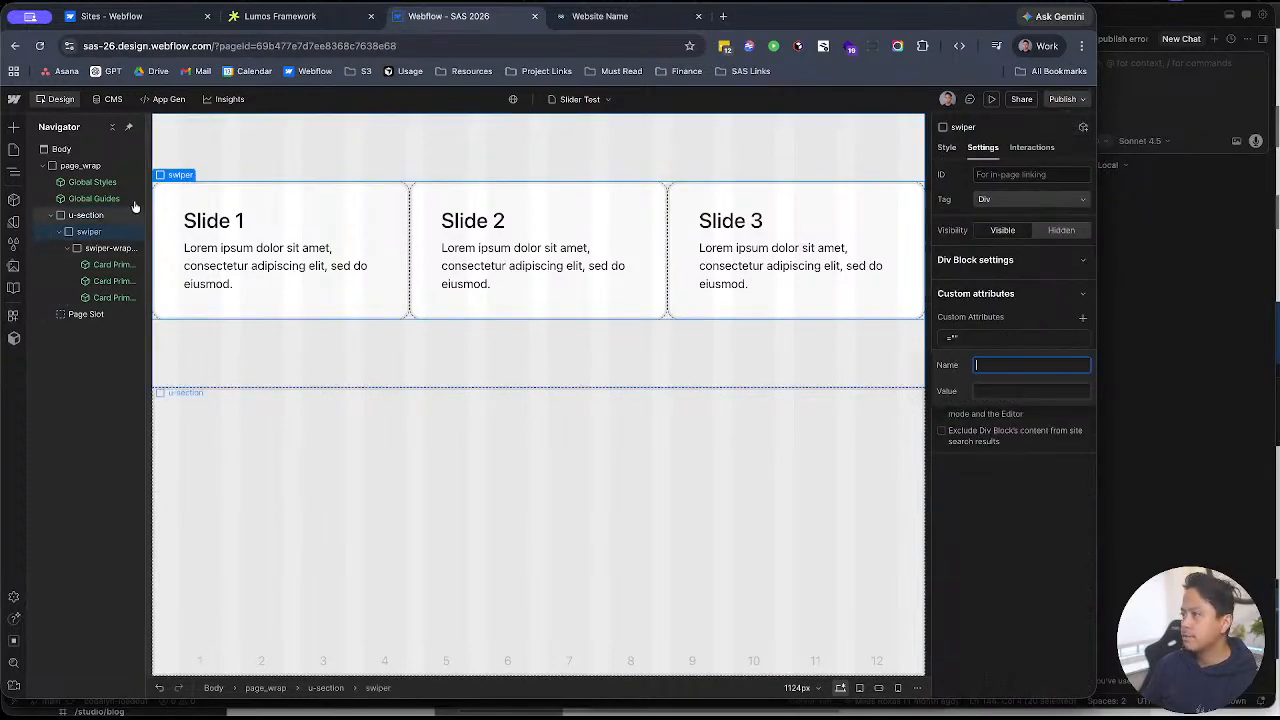
pyautogui.write('data-slider-instance')
pyautogui.click(1015, 390)
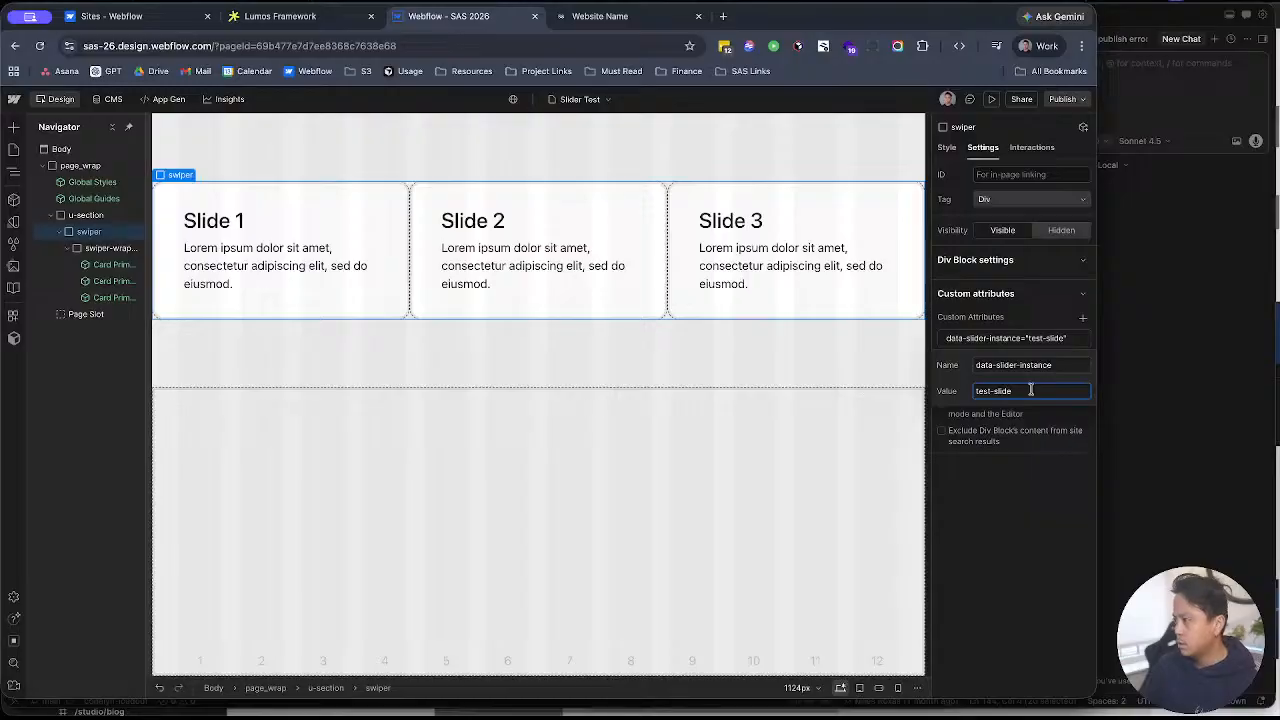
pyautogui.press('Return')
# Step: Switch to the code editor and review the attribute table and available IX3 events in the carousel README
pyautogui.hotkey('ctrl', 'Up')
pyautogui.click(560, 316)
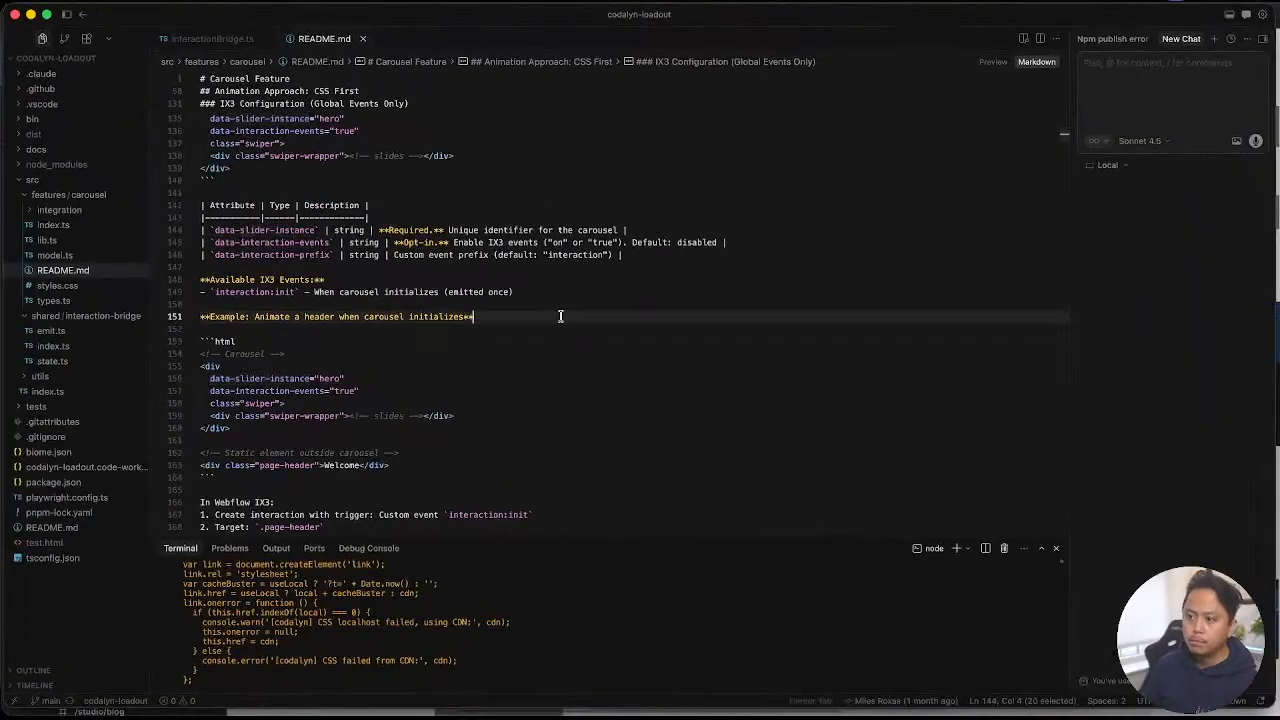
pyautogui.click(368, 190)
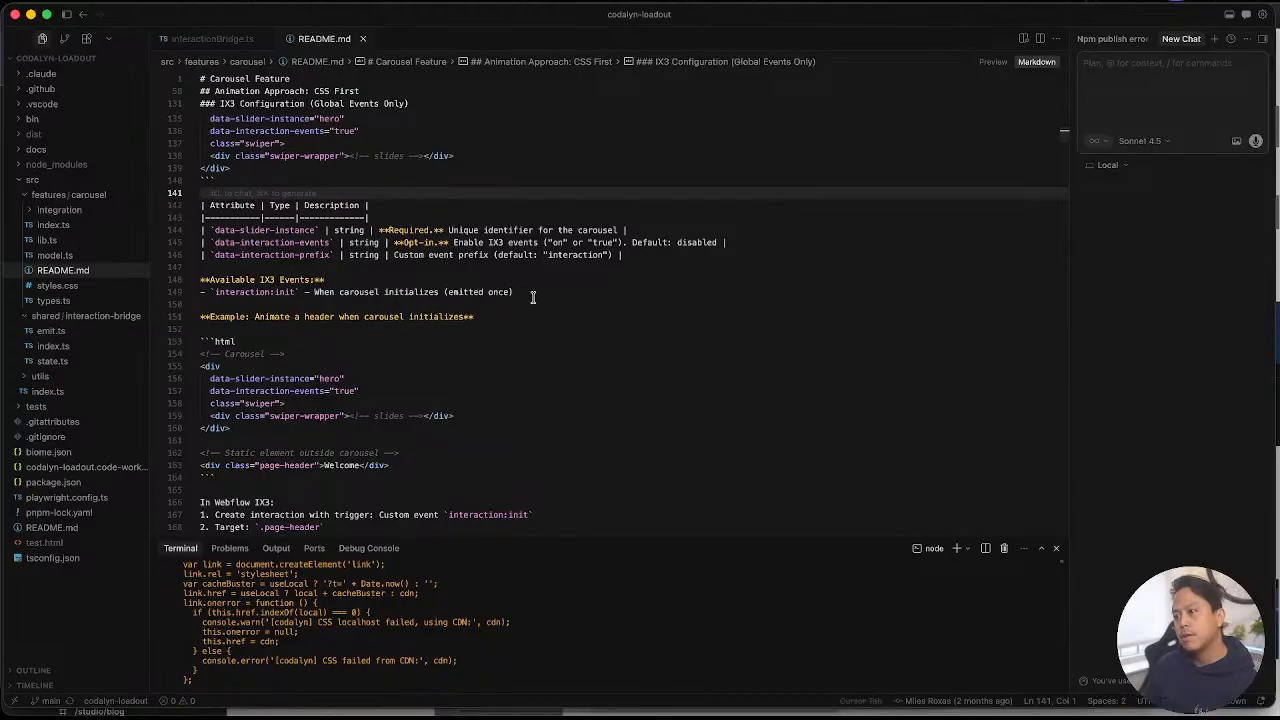
pyautogui.moveTo(533, 297); pyautogui.dragTo(403, 202)
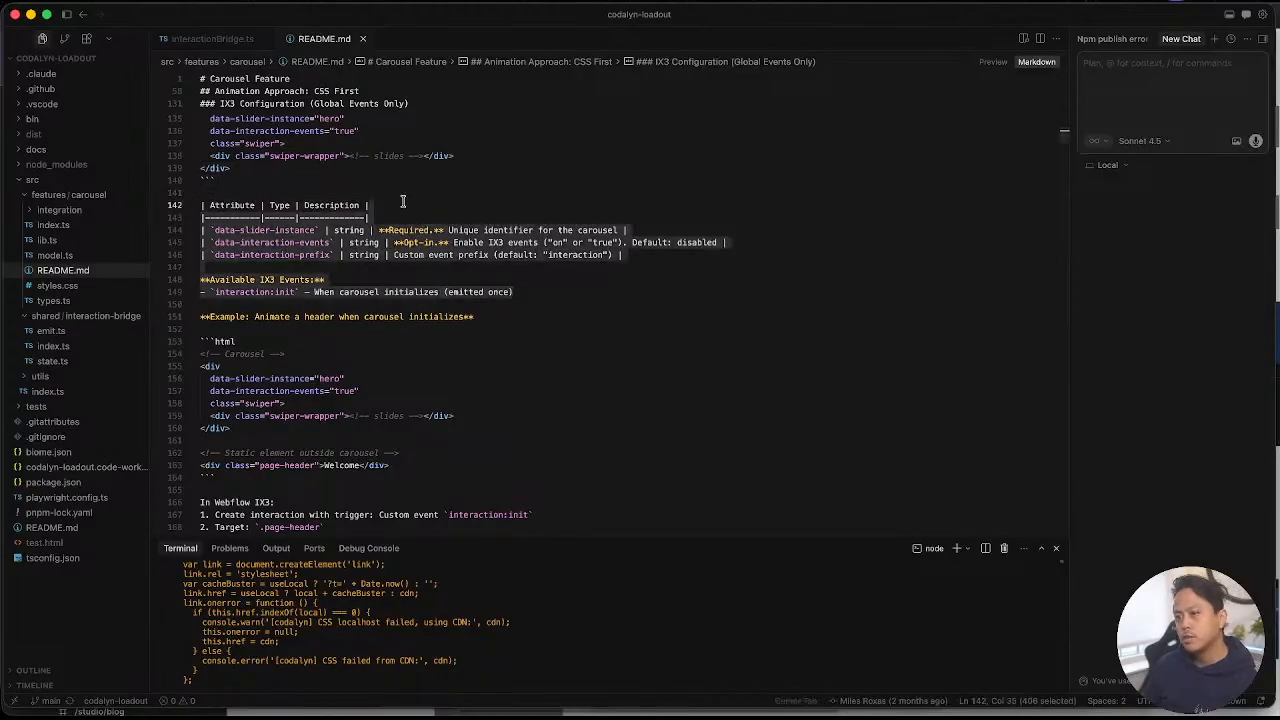
# Step: Switch to Webflow and publish the site with the slider attribute to the staging domain sas-26.webflow.io
pyautogui.hotkey('ctrl', 'Up')
pyautogui.click(259, 531)
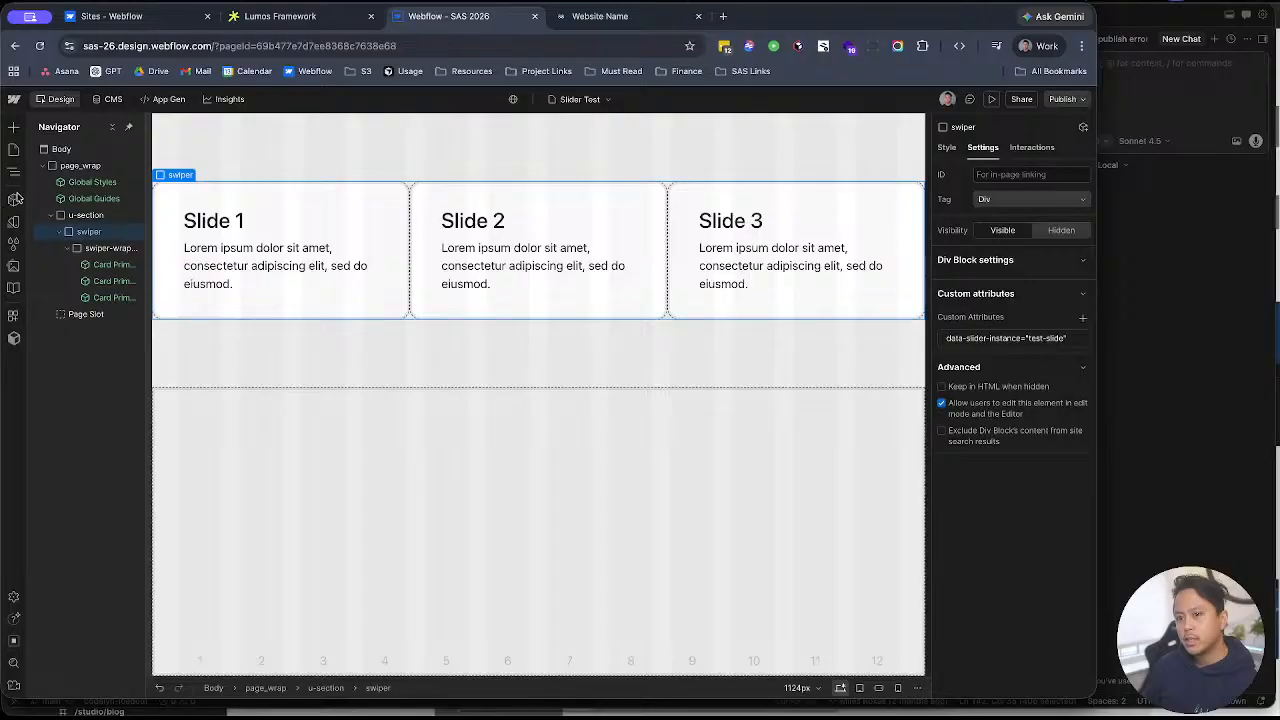
pyautogui.click(1054, 98)
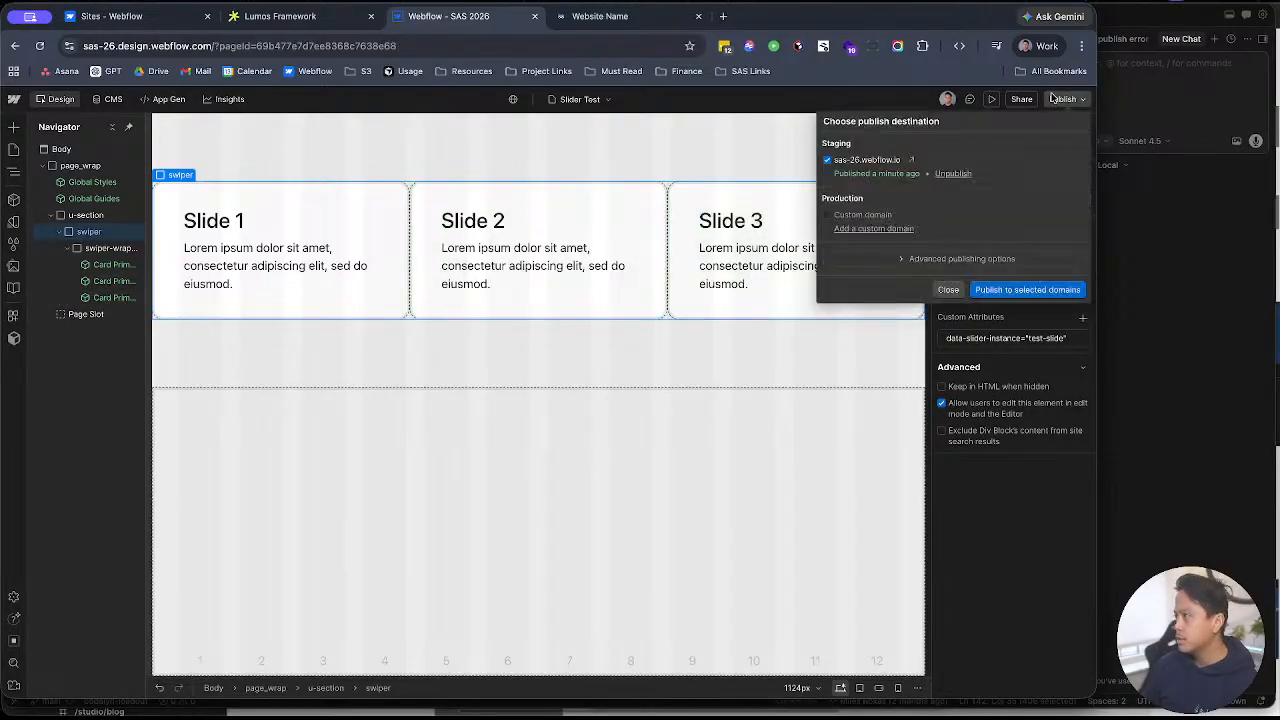
pyautogui.click(1022, 290)
# Step: Switch to the code editor and return to the carousel example in the README
pyautogui.hotkey('ctrl', 'Up')
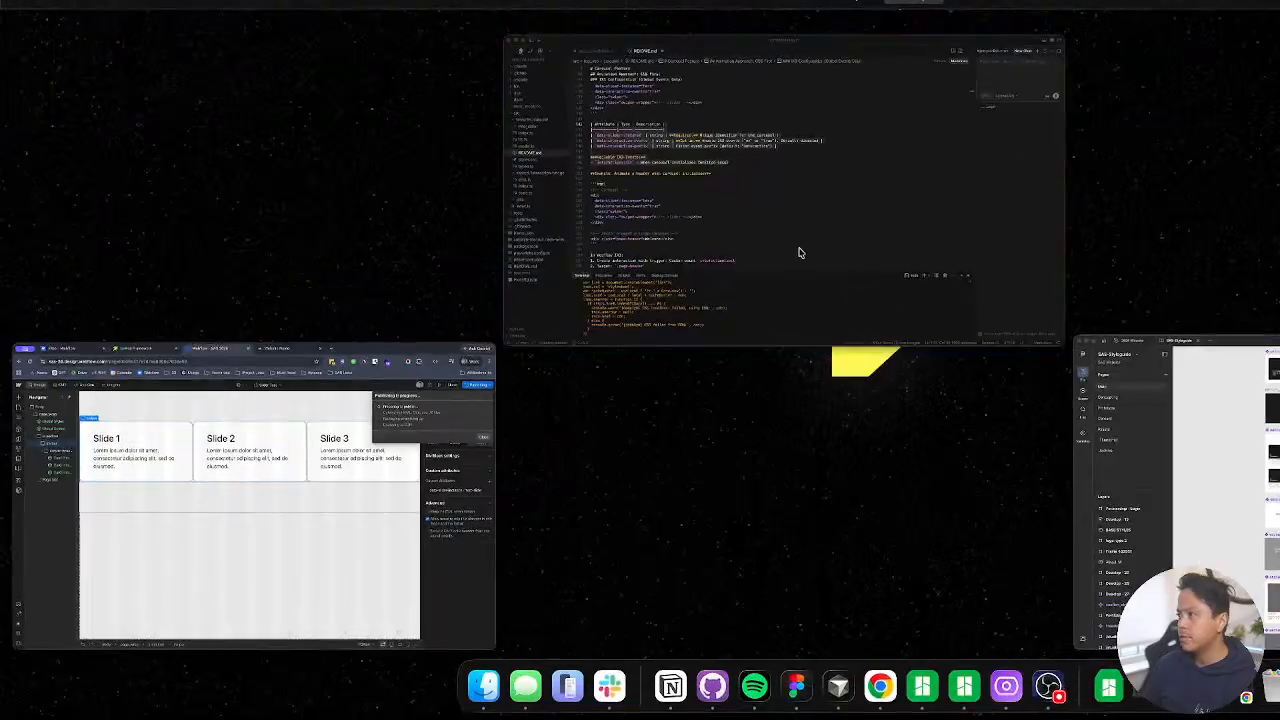
pyautogui.click(800, 251)
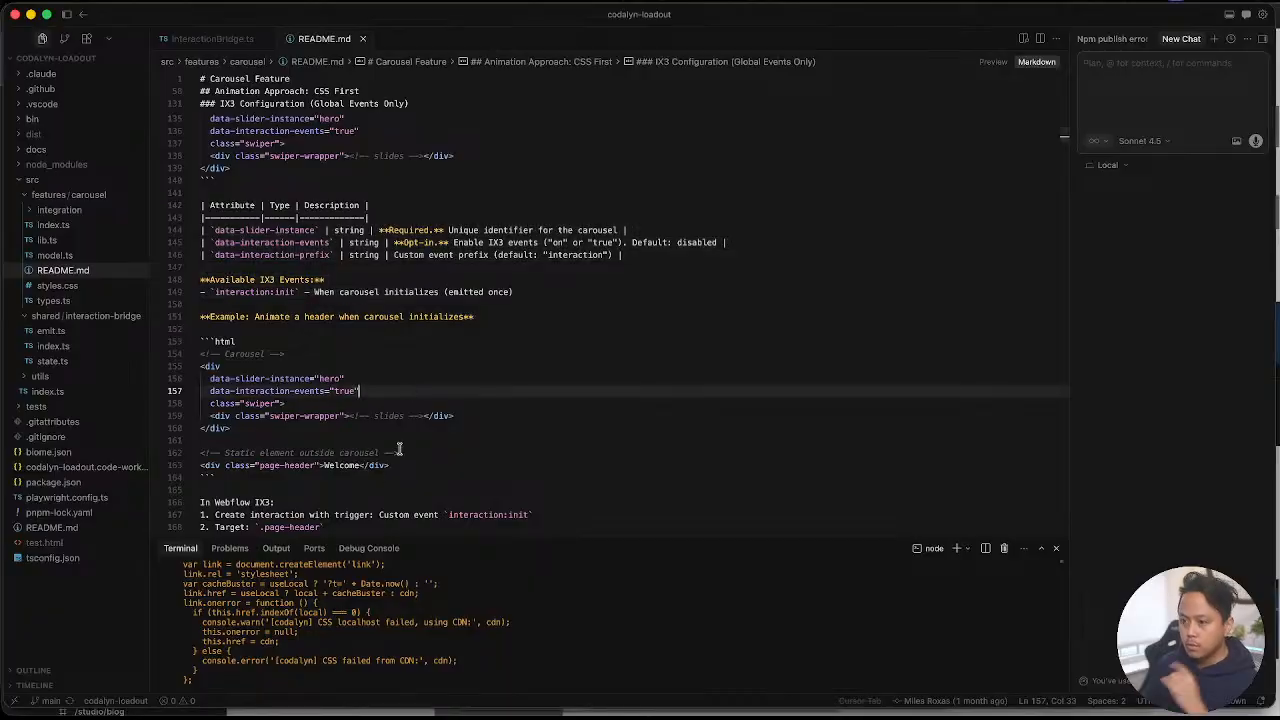
# Step: Find the Basic Configuration example in the carousel README and copy the attribute name data-slides-per-view
pyautogui.click(398, 452)
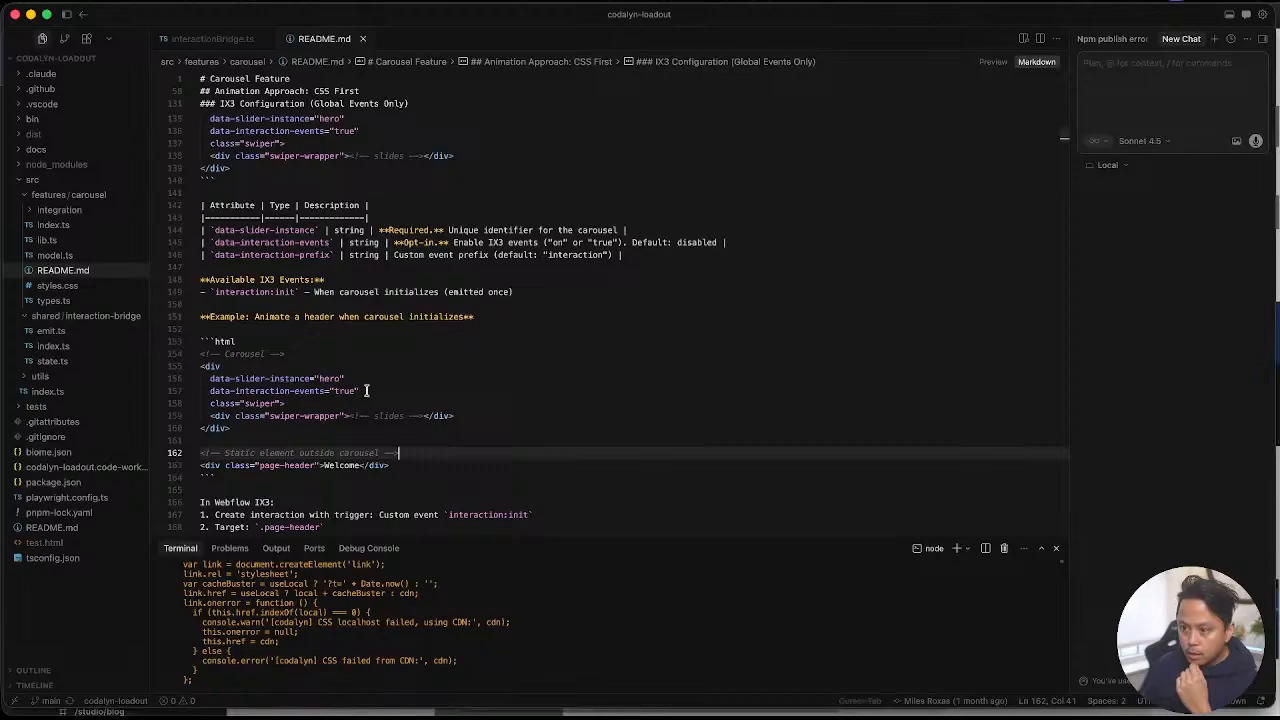
pyautogui.scroll(-15, 490, 420)
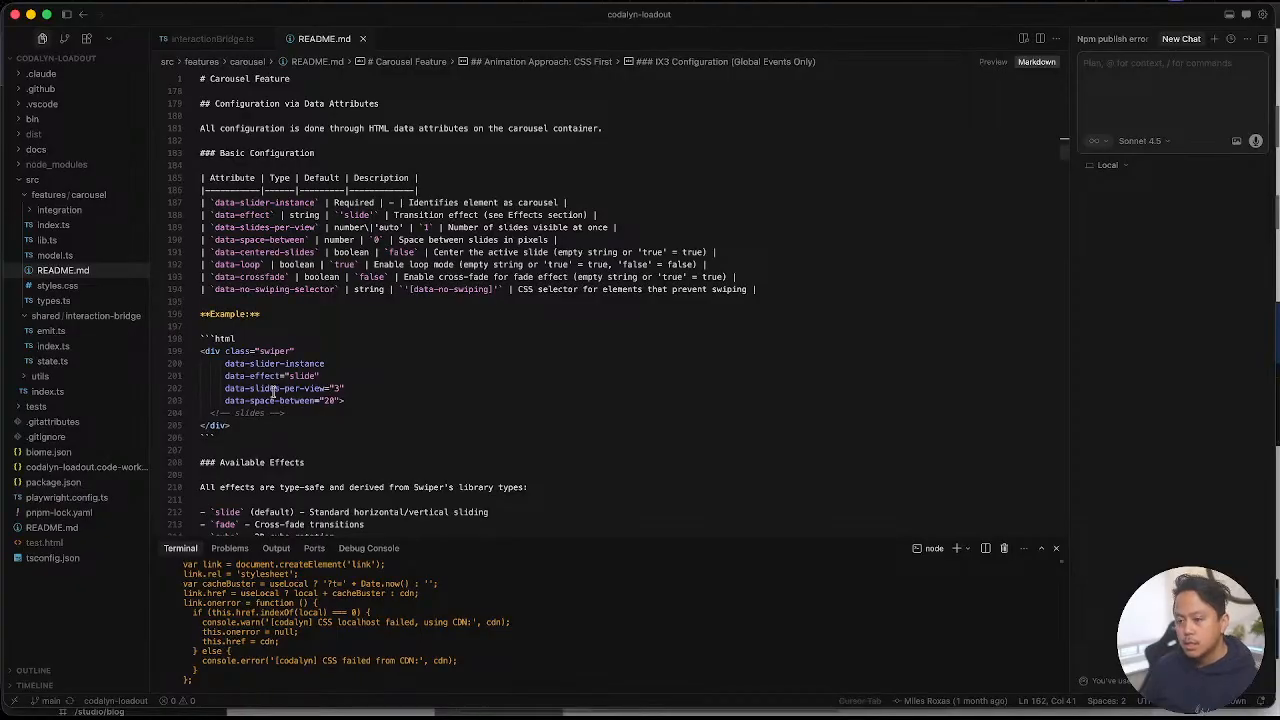
pyautogui.click(322, 376)
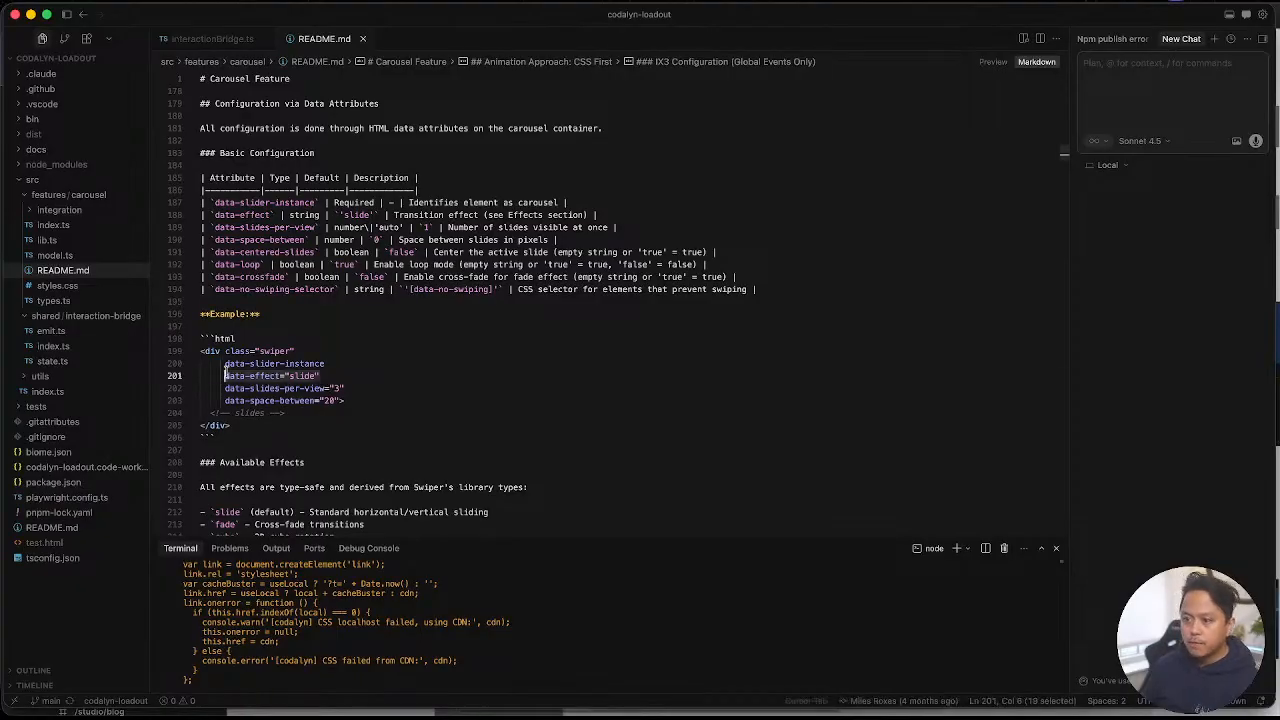
pyautogui.click(323, 399)
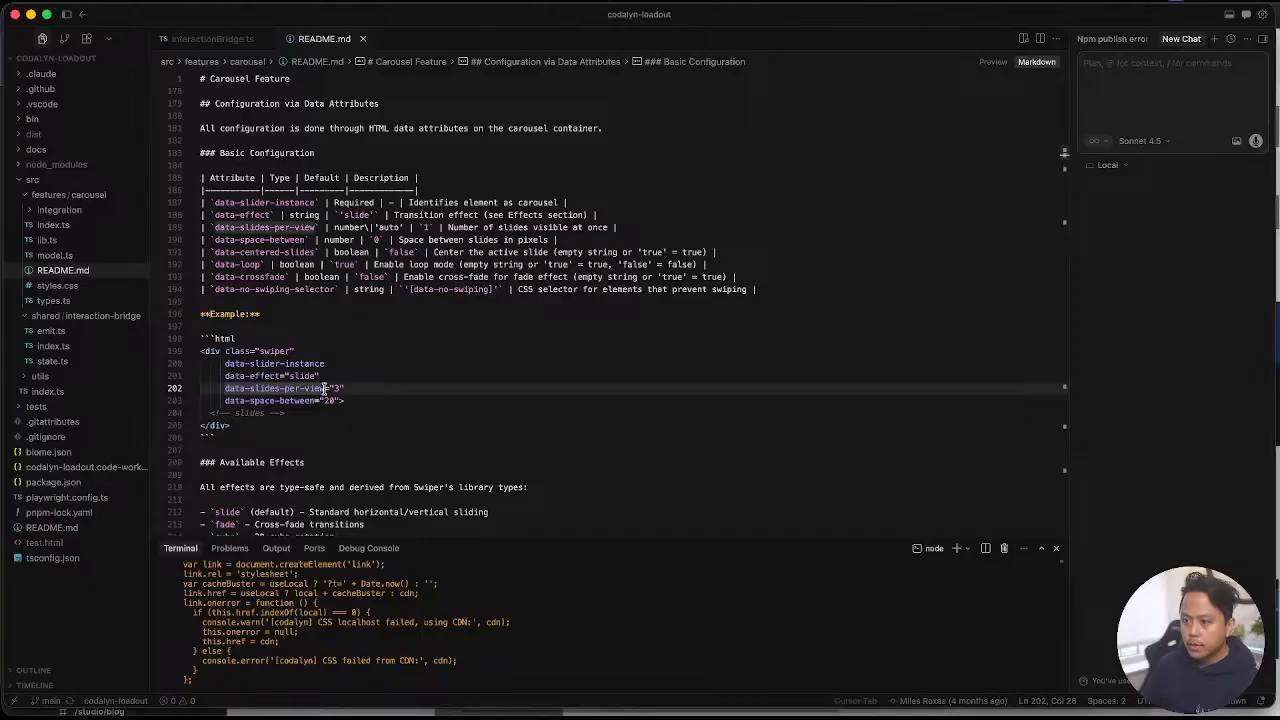
pyautogui.moveTo(321, 388); pyautogui.dragTo(224, 390)
pyautogui.press('super+c')
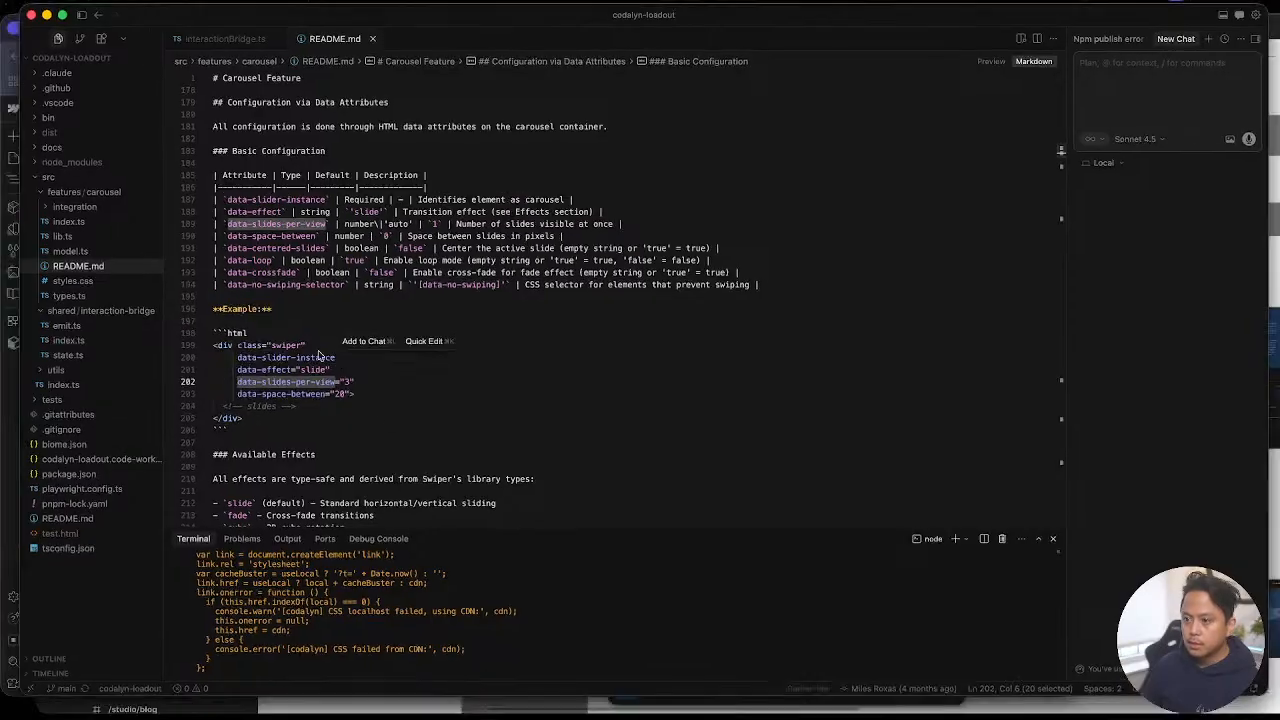
# Step: Switch to Webflow and add the custom attribute data-slides-per-view with the value 1 to the swiper element
pyautogui.hotkey('ctrl', 'Up')
pyautogui.click(286, 536)
pyautogui.click(1055, 311)
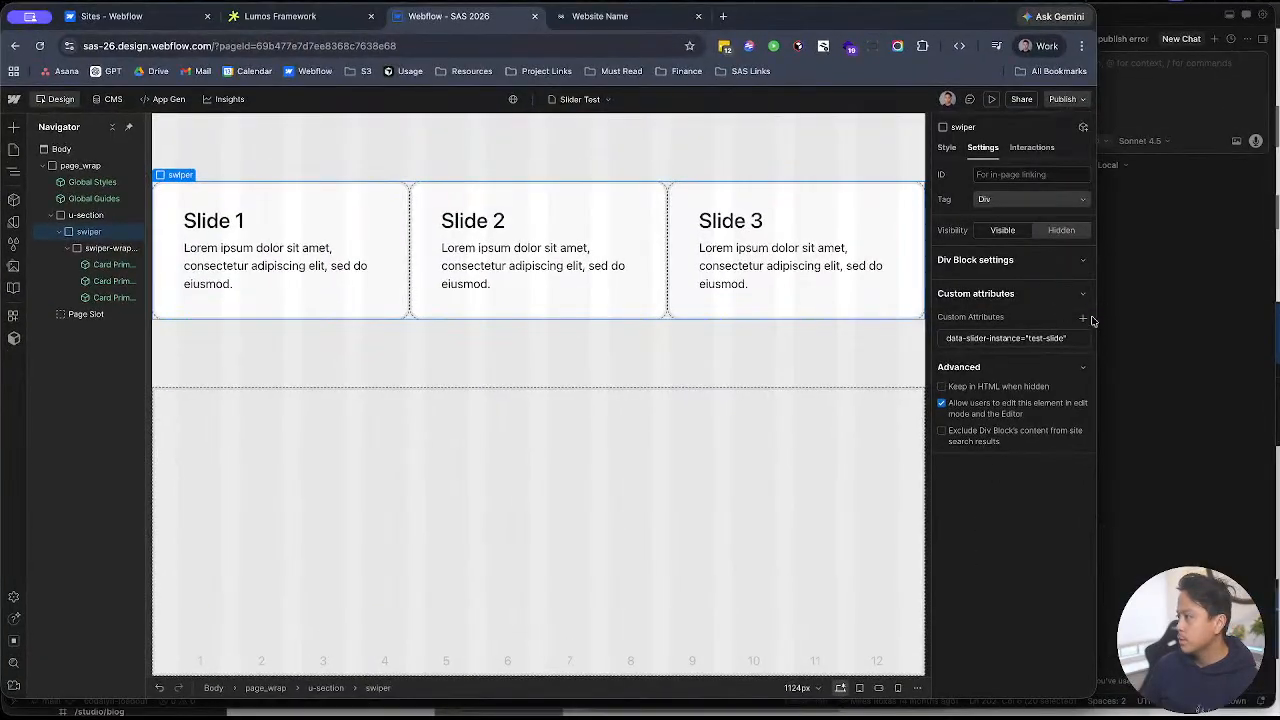
pyautogui.click(1083, 319)
pyautogui.press('super+v')
pyautogui.click(1031, 407)
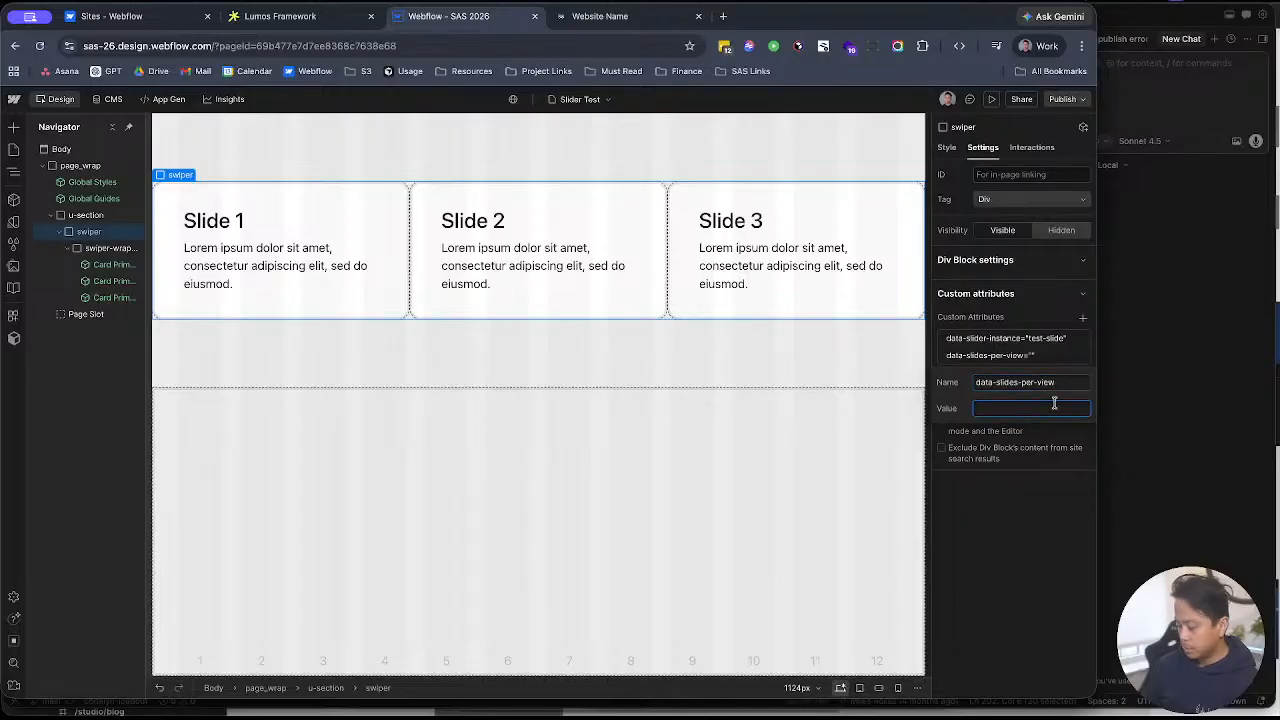
pyautogui.write('1')
pyautogui.press('Return')
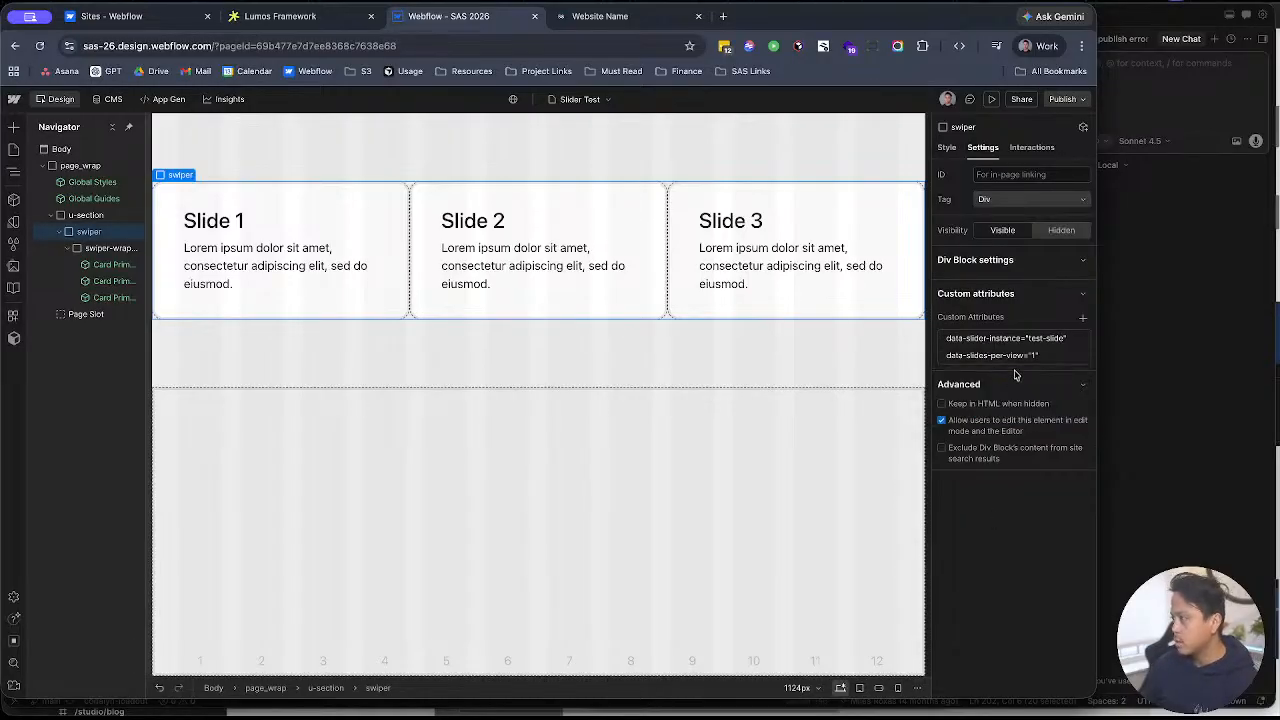
# Step: Switch to the code editor and copy the attribute name data-effect from the Basic Configuration example
pyautogui.hotkey('ctrl', 'Up')
pyautogui.click(634, 337)
pyautogui.click(300, 437)
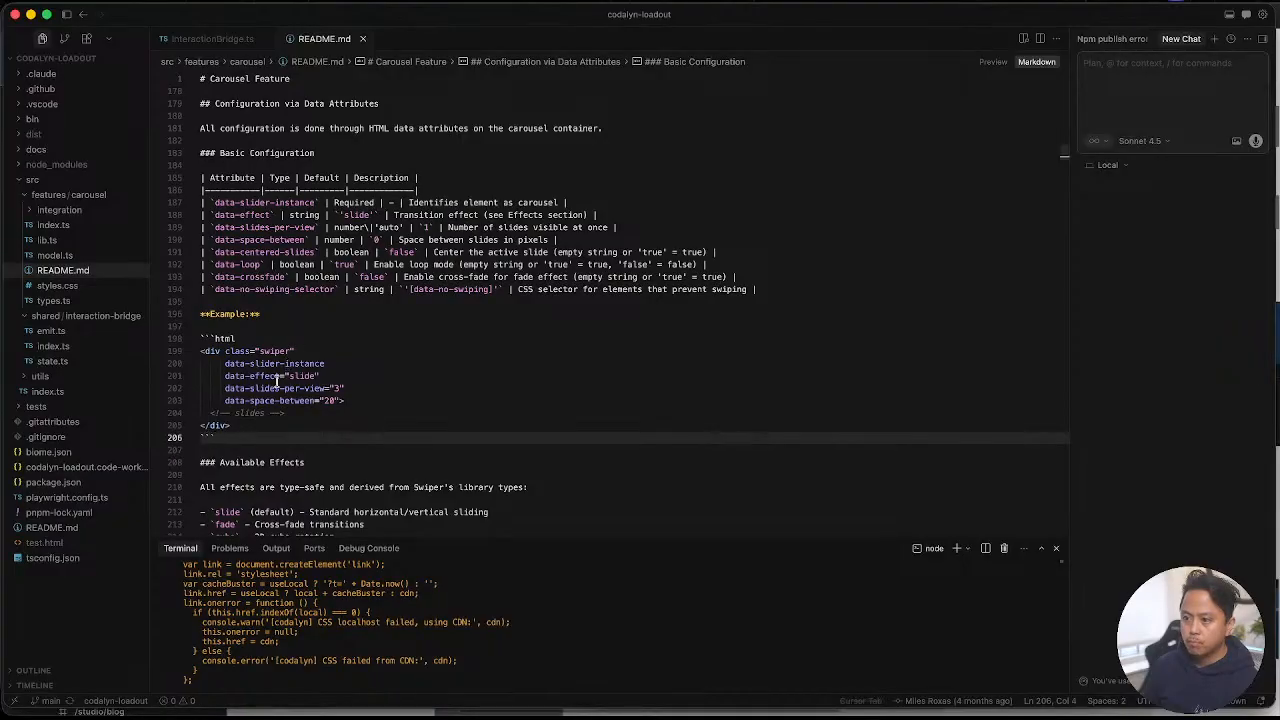
pyautogui.moveTo(285, 376); pyautogui.dragTo(227, 377)
pyautogui.press('super+c')
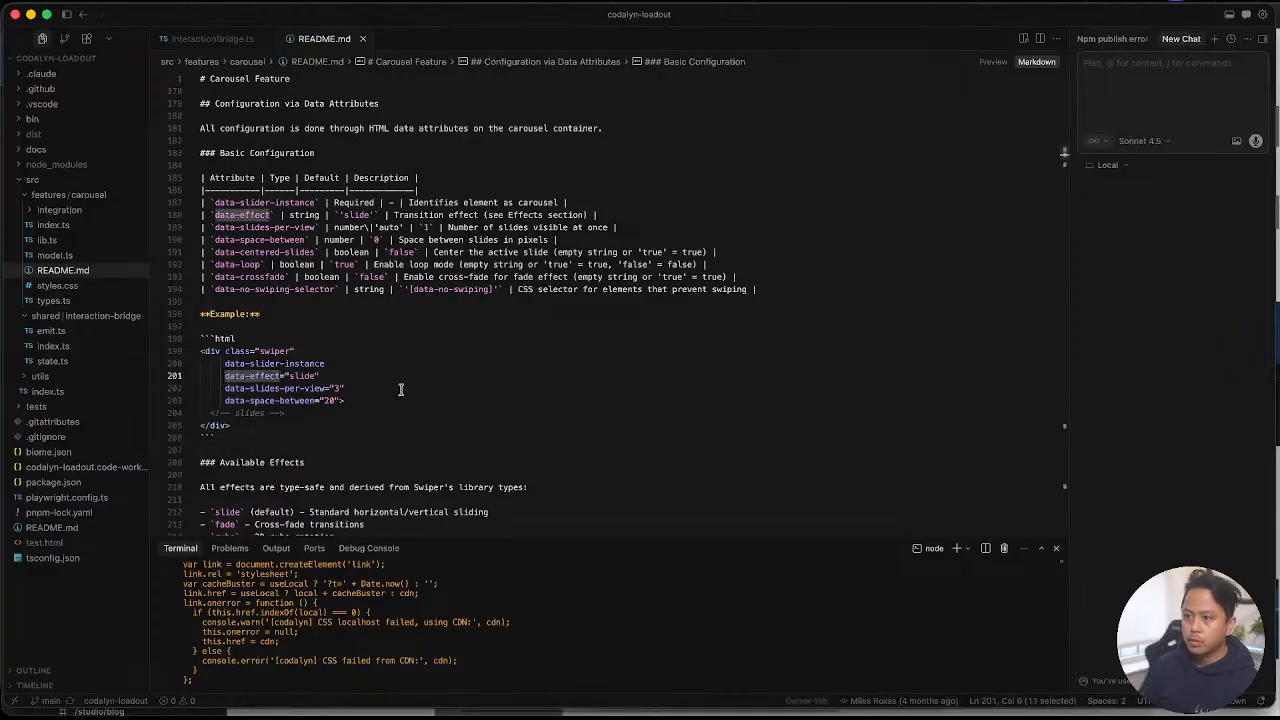
# Step: Switch to Webflow and add the custom attribute data-effect with the value slide to the swiper element
pyautogui.hotkey('ctrl', 'Up')
pyautogui.click(437, 457)
pyautogui.click(1082, 317)
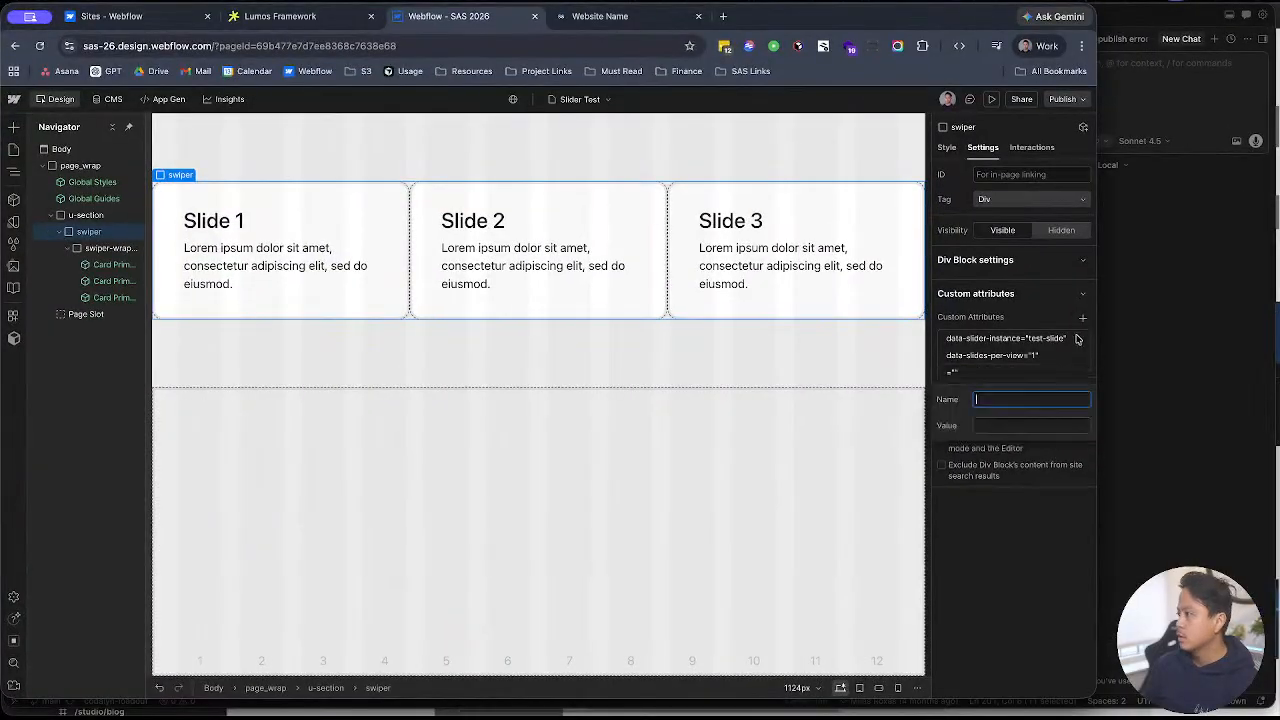
pyautogui.press('super+v')
pyautogui.click(1030, 426)
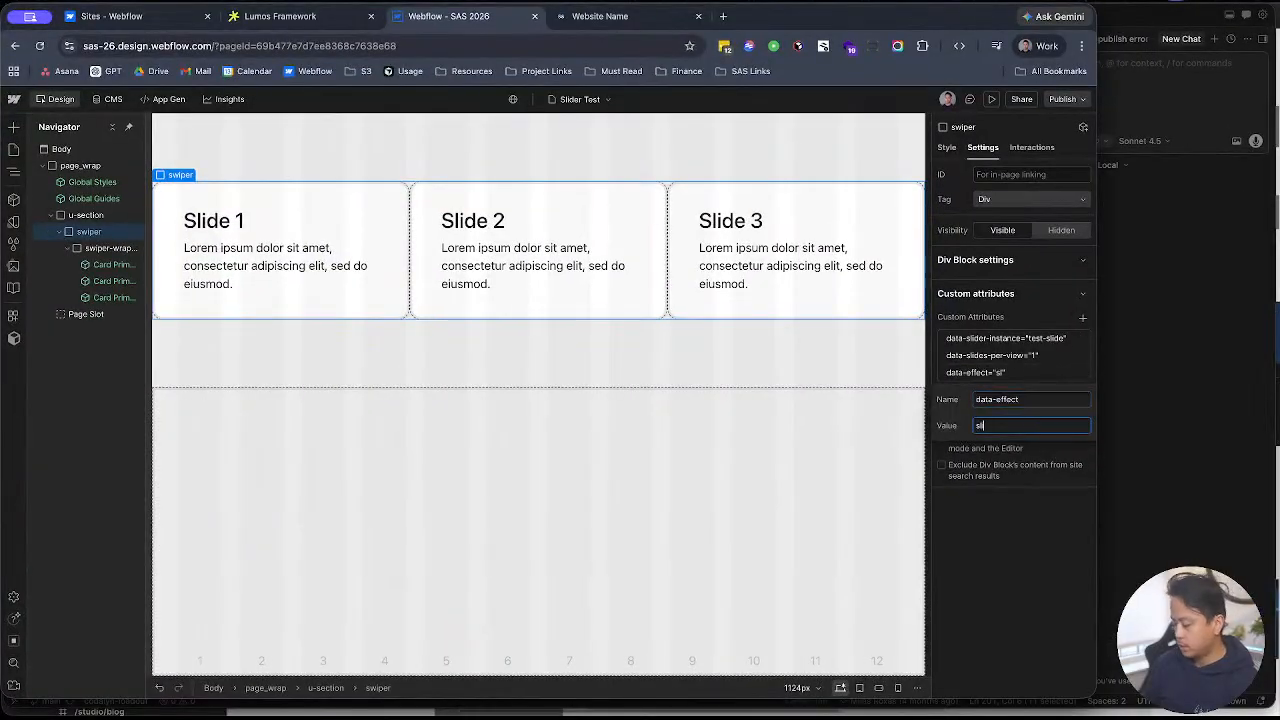
pyautogui.press('Return')
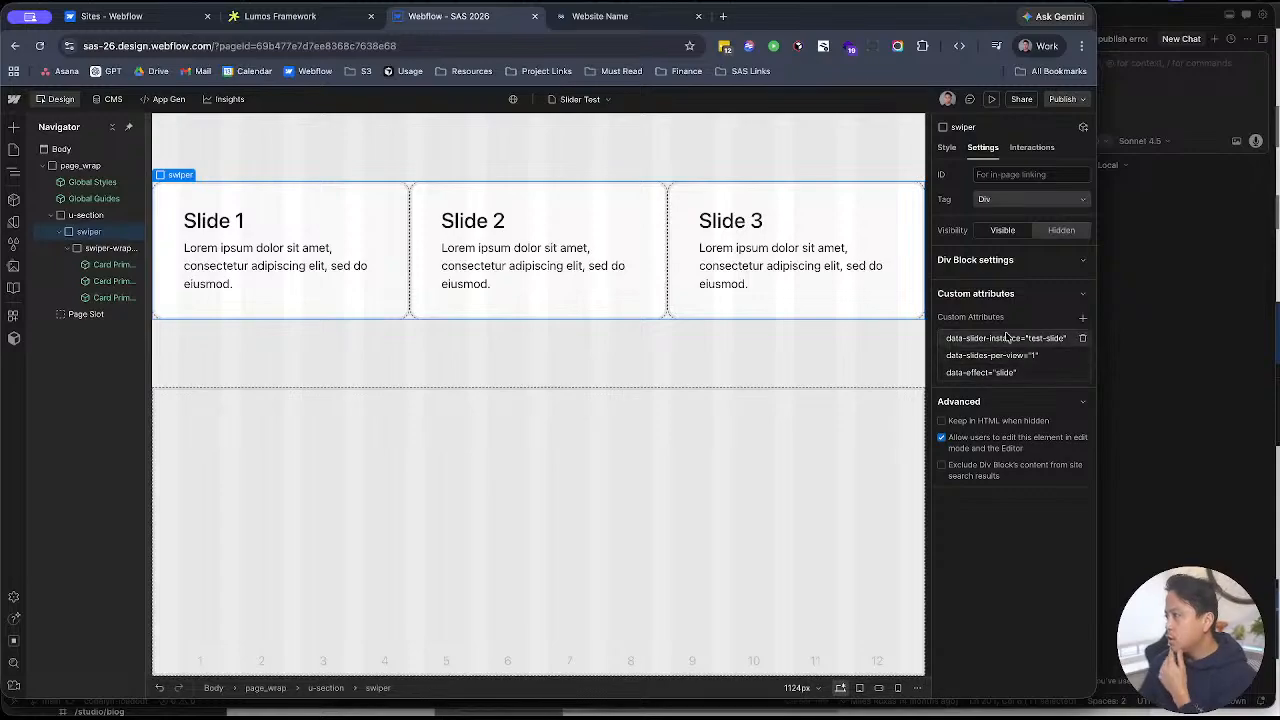
# Step: Publish the site to sas-26.webflow.io and view the live Slider Test page in a slightly narrower browser window
pyautogui.click(1065, 99)
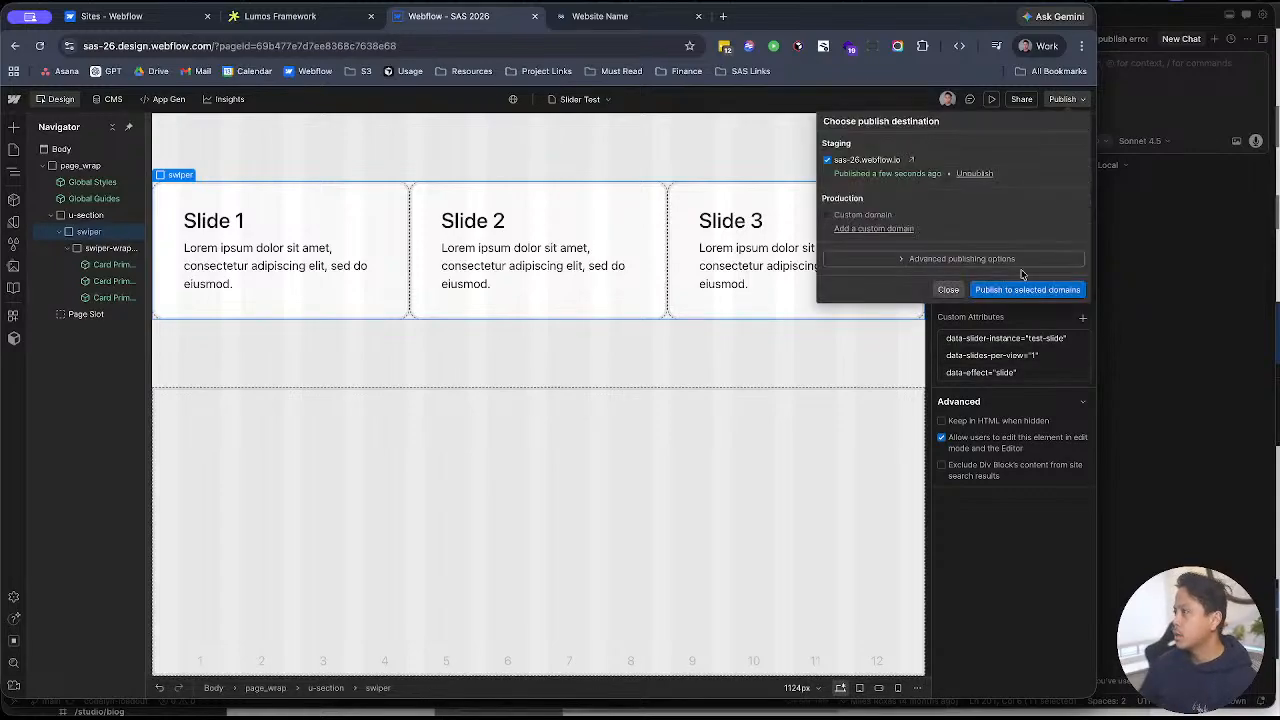
pyautogui.click(1028, 296)
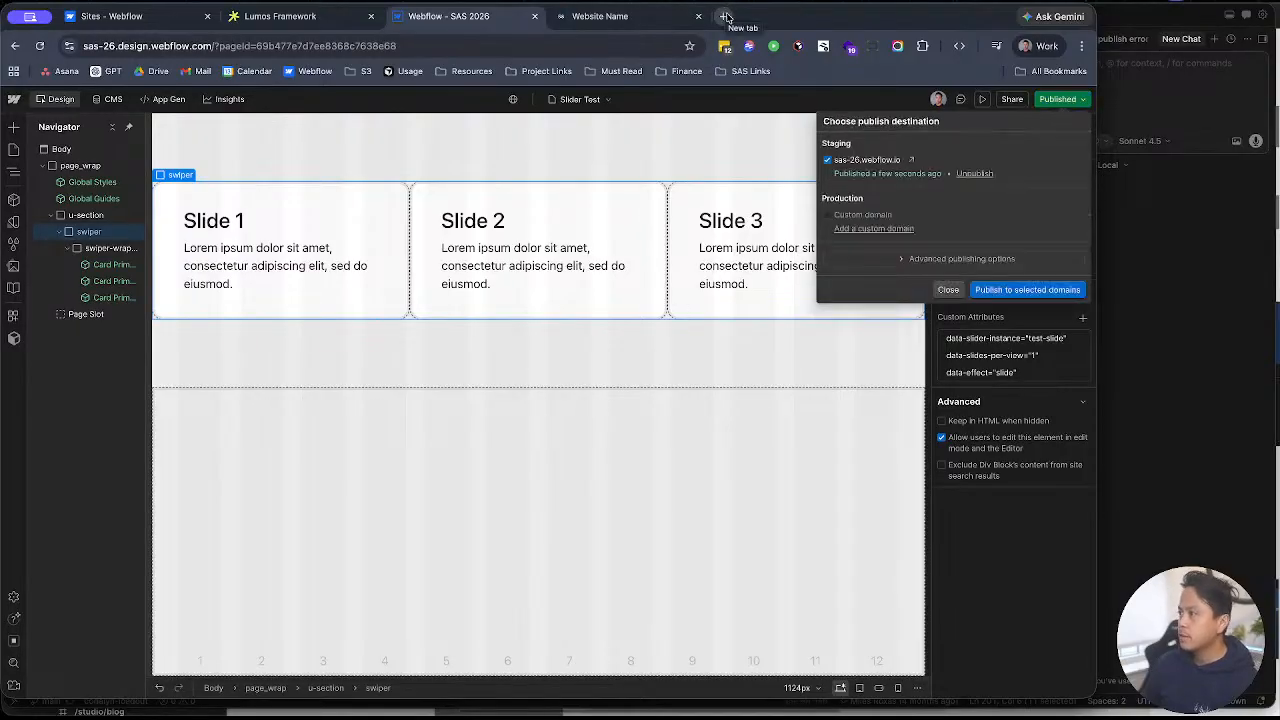
pyautogui.click(672, 20)
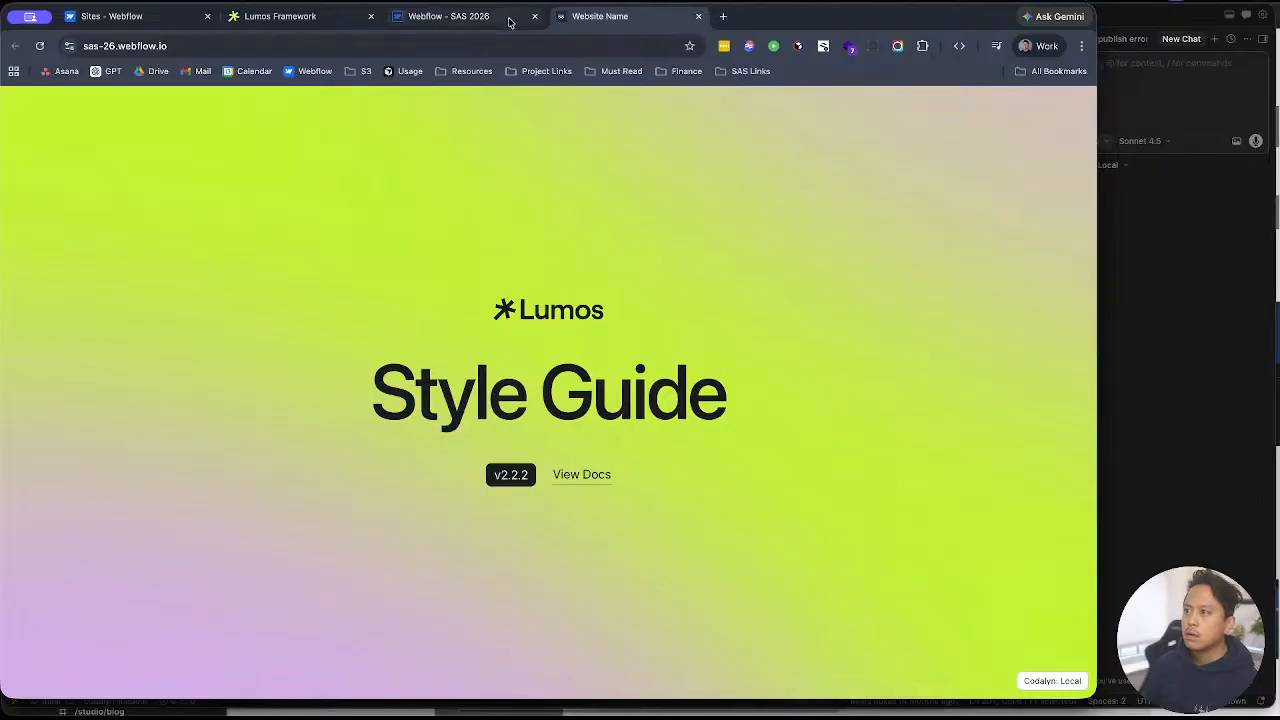
pyautogui.click(698, 16)
pyautogui.click(911, 160)
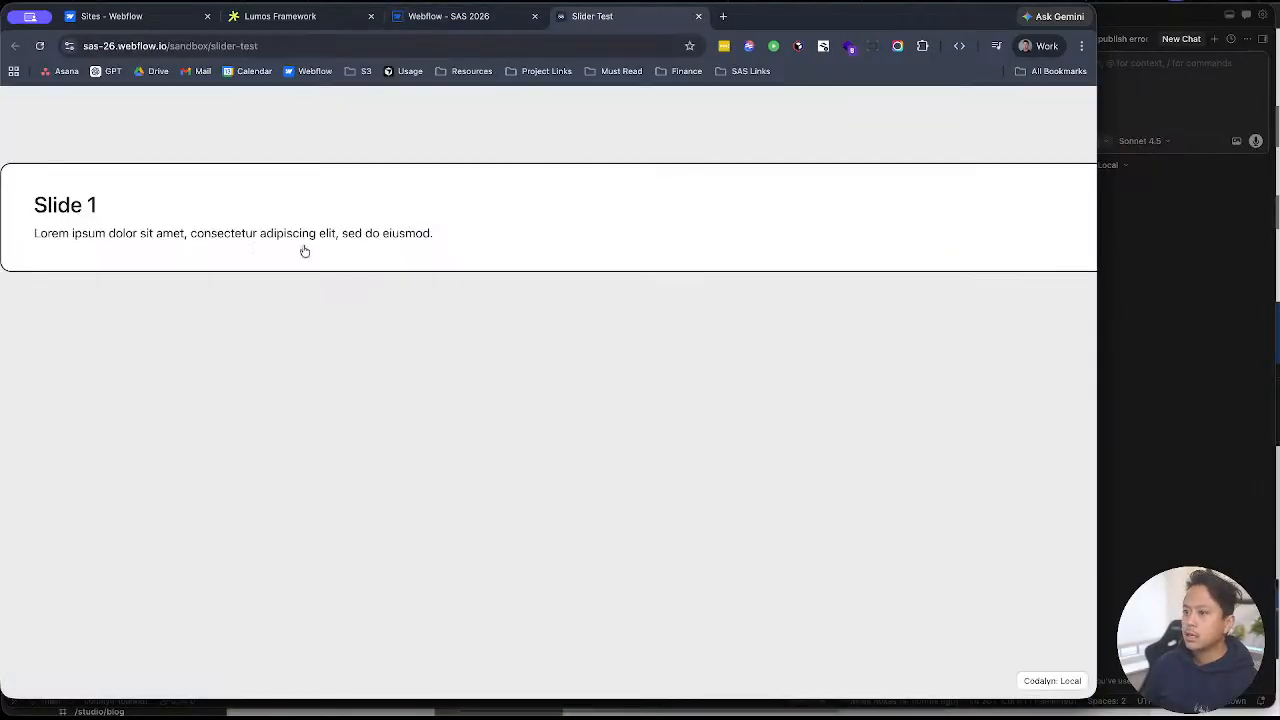
pyautogui.moveTo(1094, 491); pyautogui.dragTo(1031, 530)
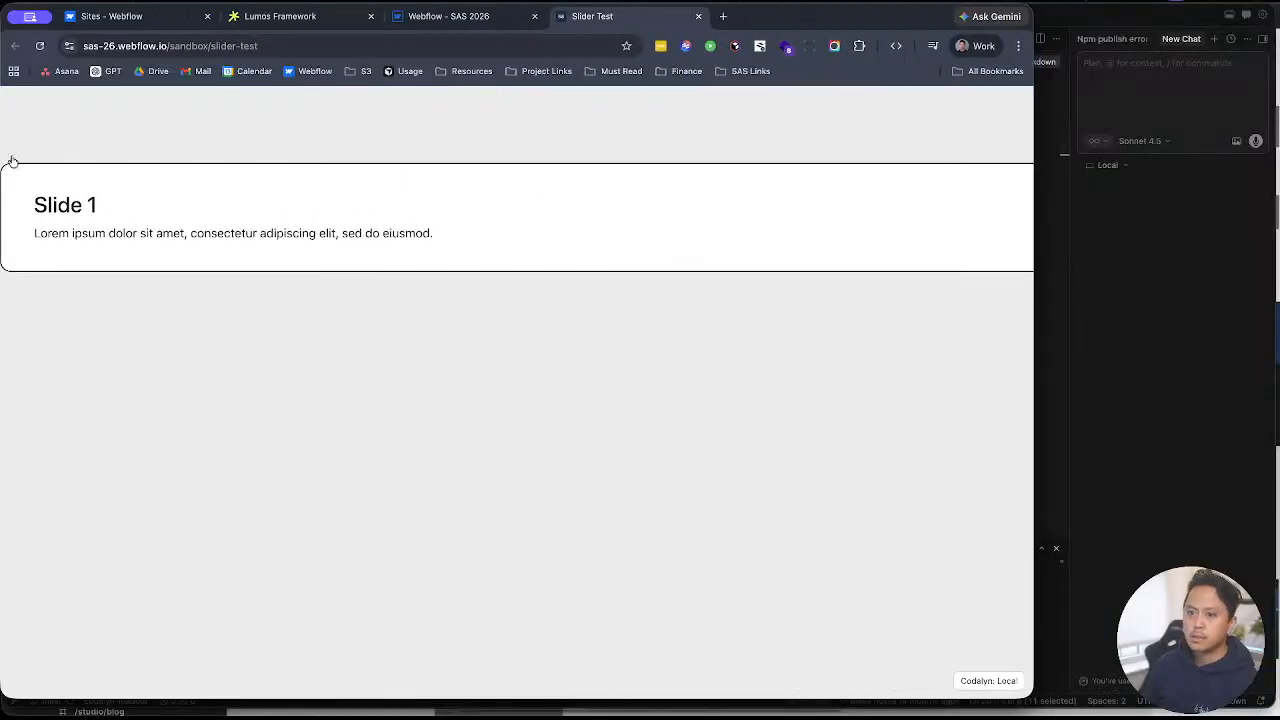
# Step: Check the first card's component properties in Webflow and inspect the swiper-wrapper and slide markup and styles on the live Slider Test page
pyautogui.click(448, 16)
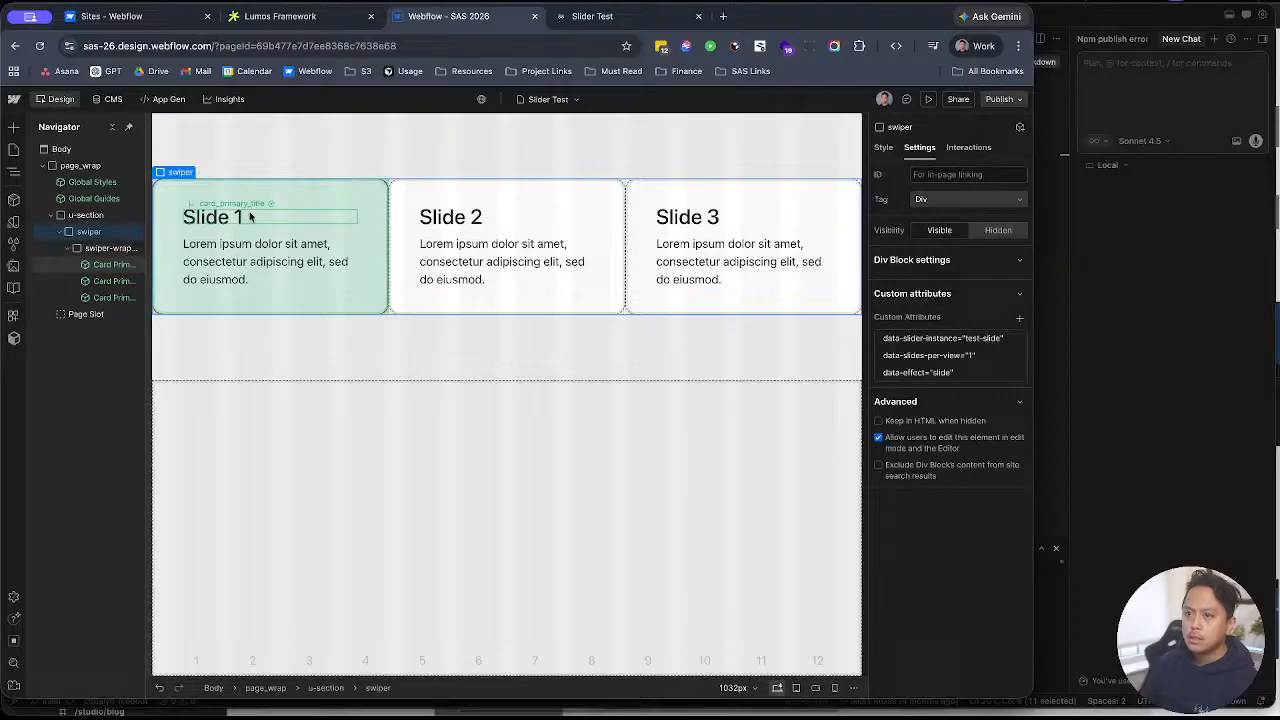
pyautogui.click(300, 205)
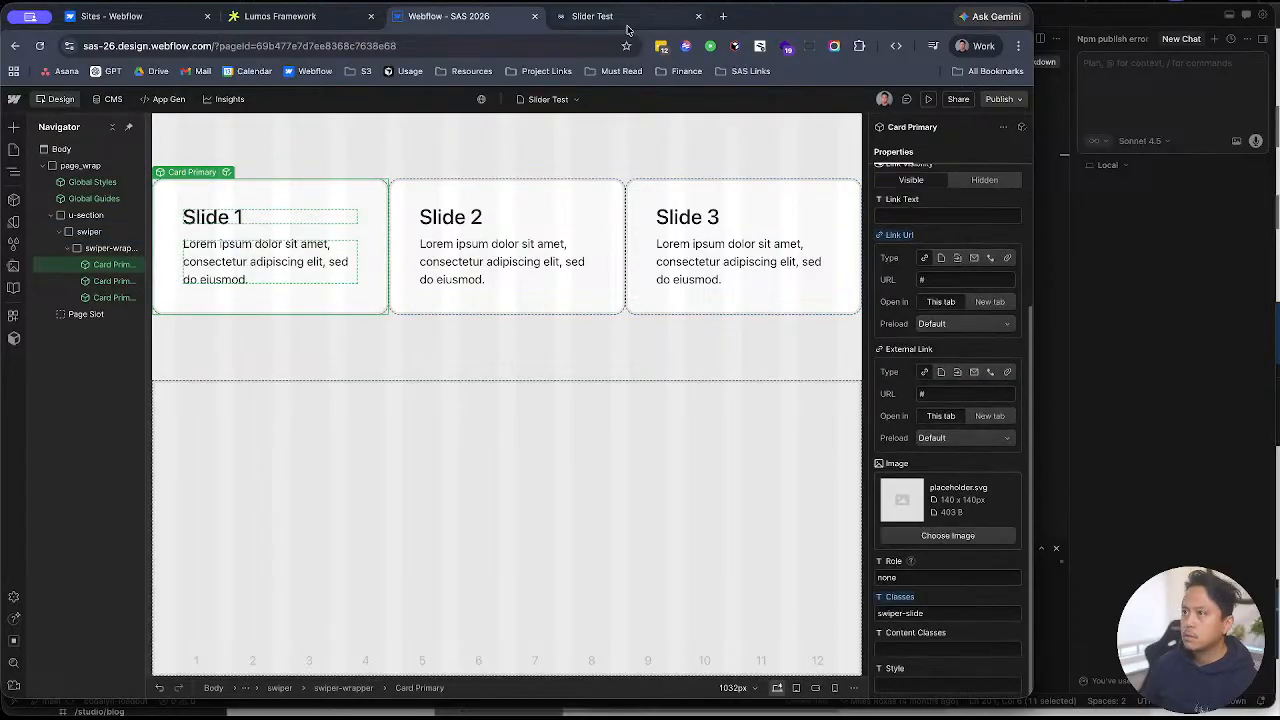
pyautogui.click(627, 28)
pyautogui.press('super+shift+c')
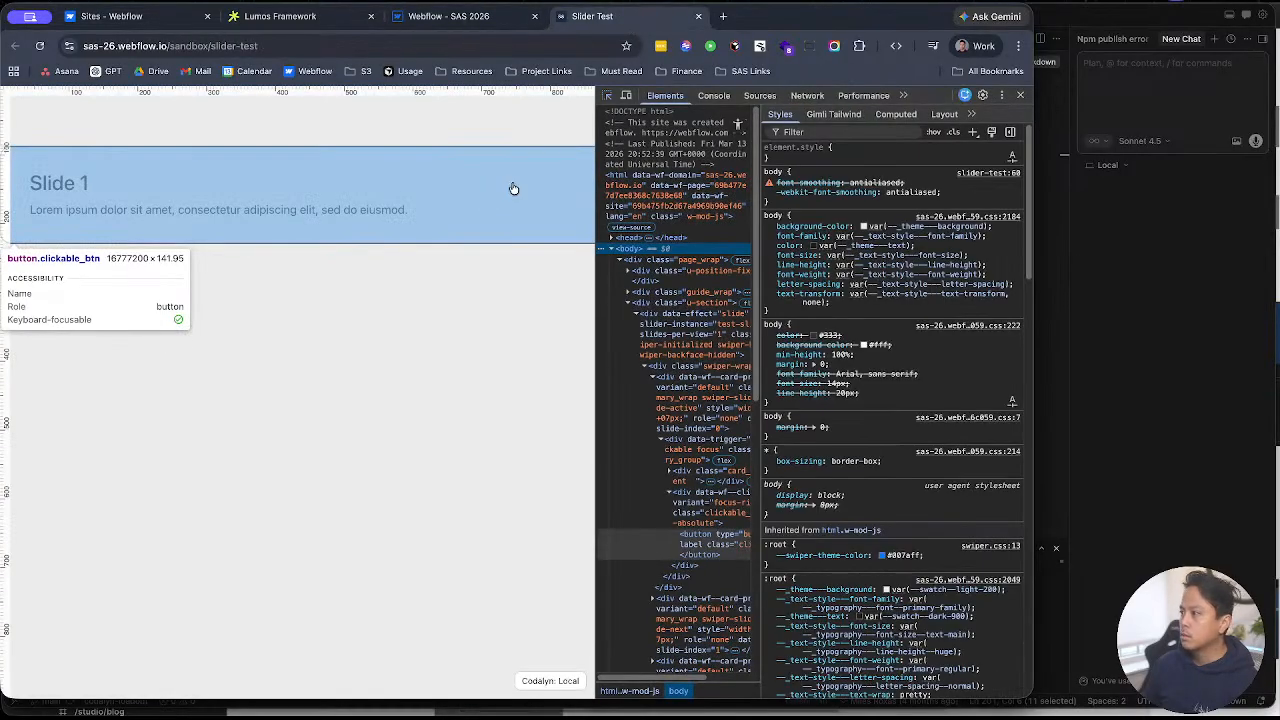
pyautogui.click(513, 189)
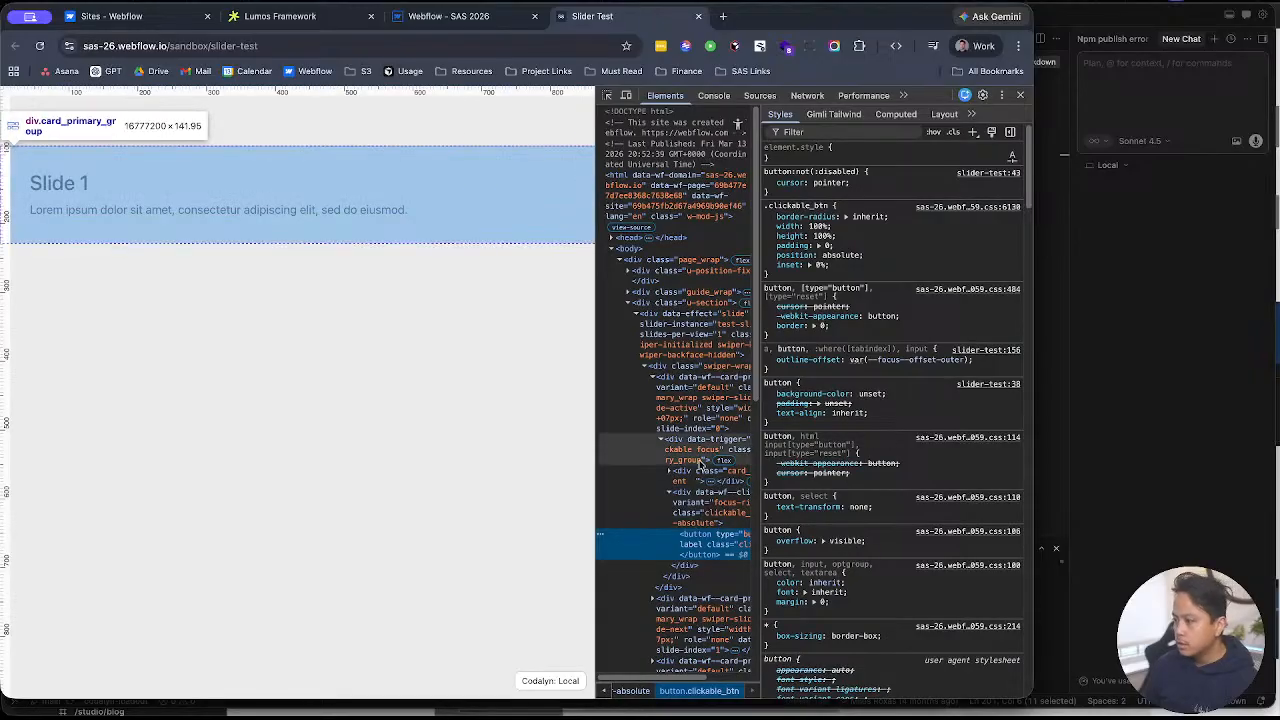
pyautogui.click(692, 368)
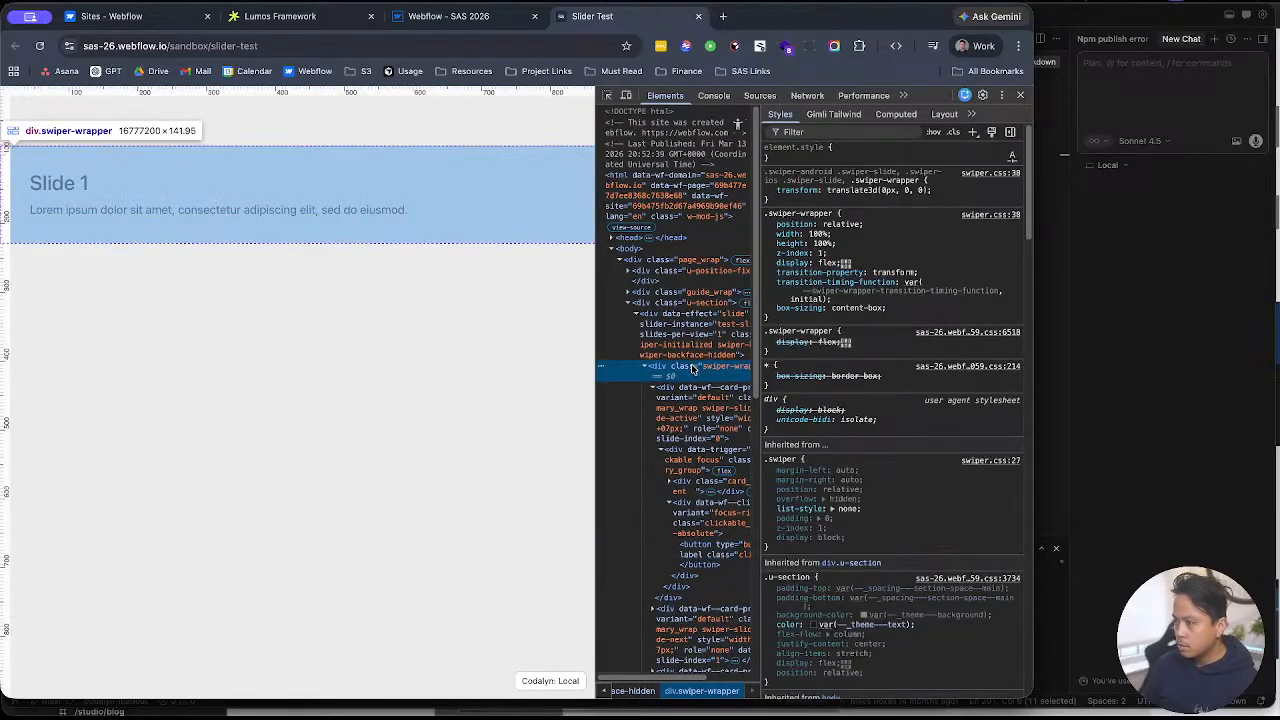
pyautogui.click(703, 398)
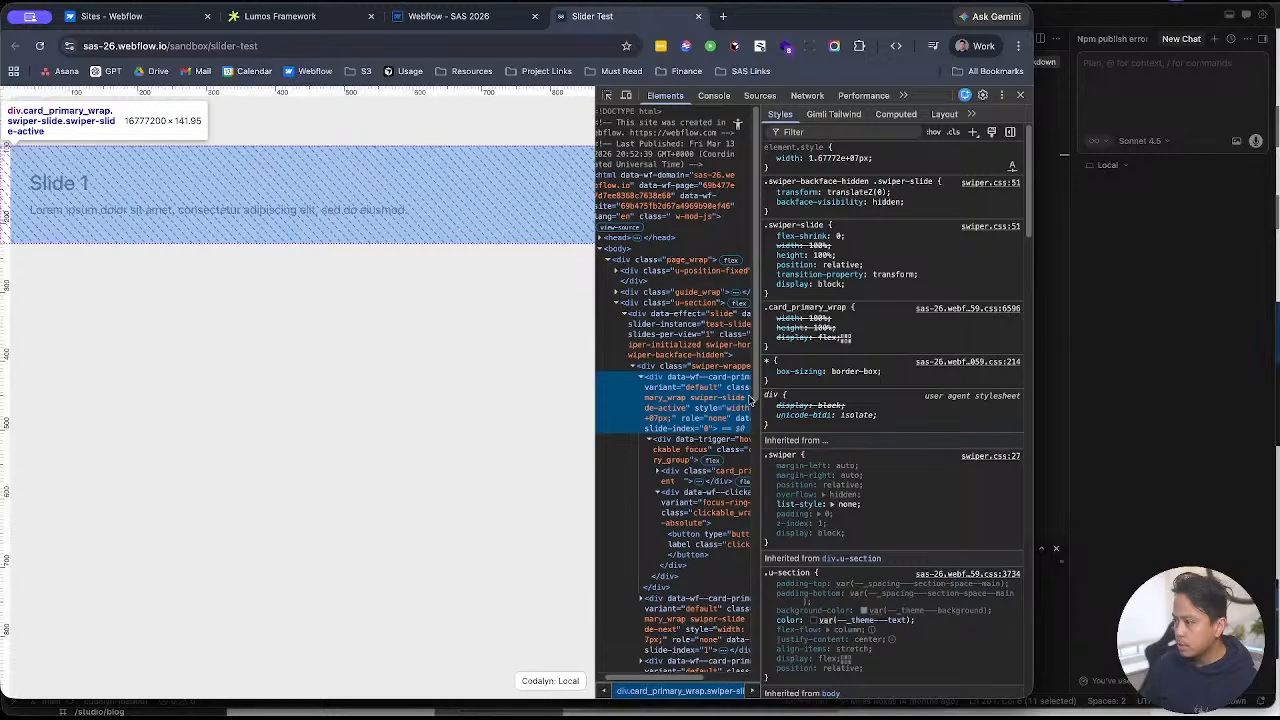
pyautogui.moveTo(757, 405); pyautogui.dragTo(858, 410)
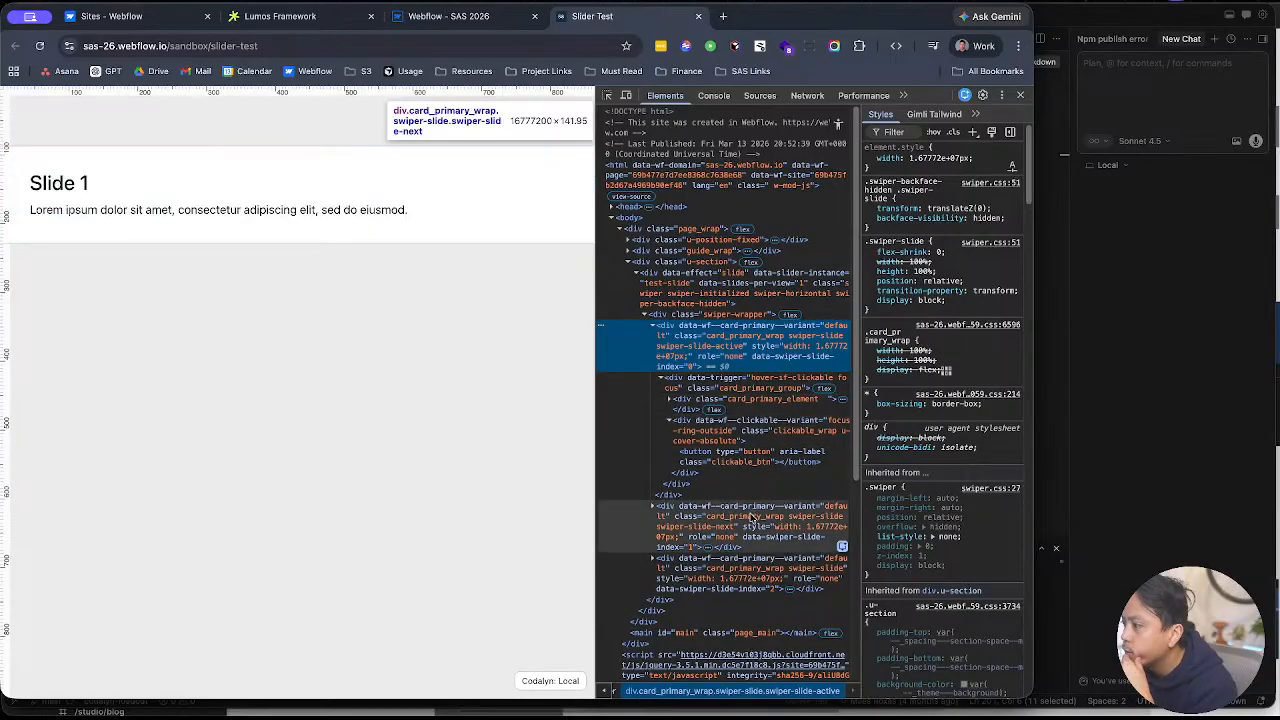
pyautogui.press('Escape')
# Step: Return to Webflow and review the Slide 1 card's component properties, from the variant down to the Classes field
pyautogui.click(448, 16)
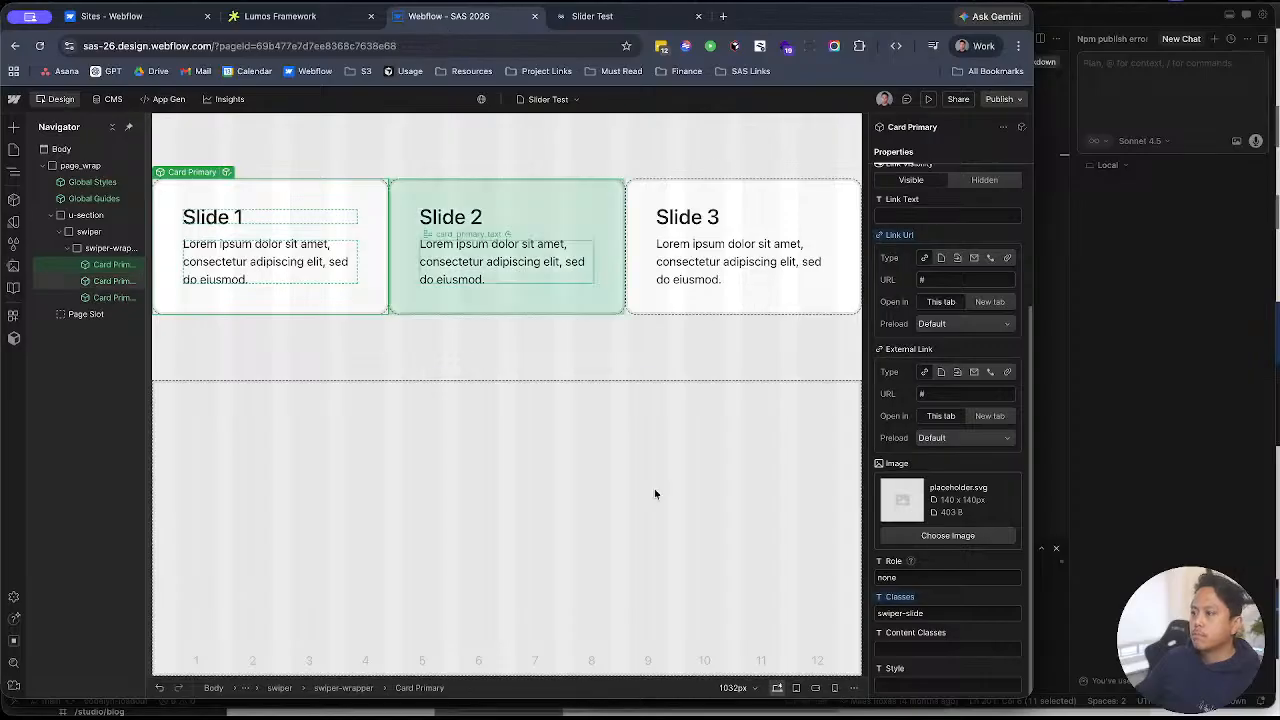
pyautogui.click(349, 310)
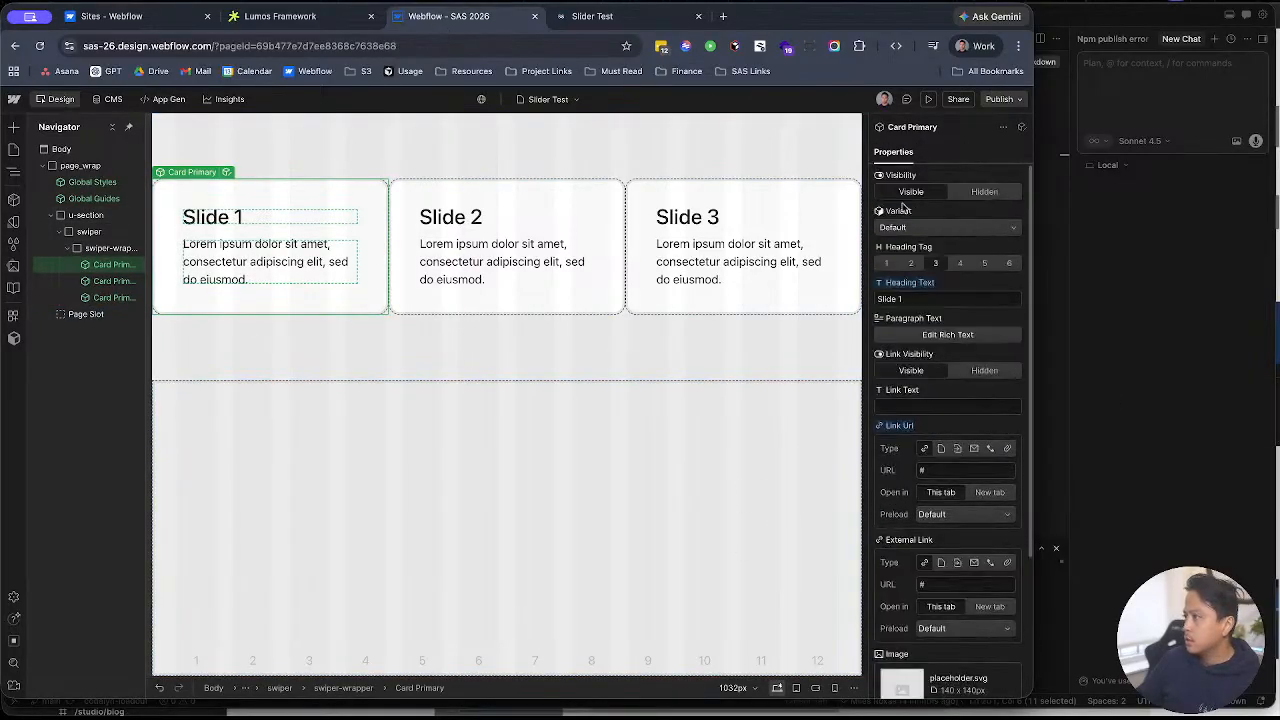
pyautogui.scroll(-3, 928, 543)
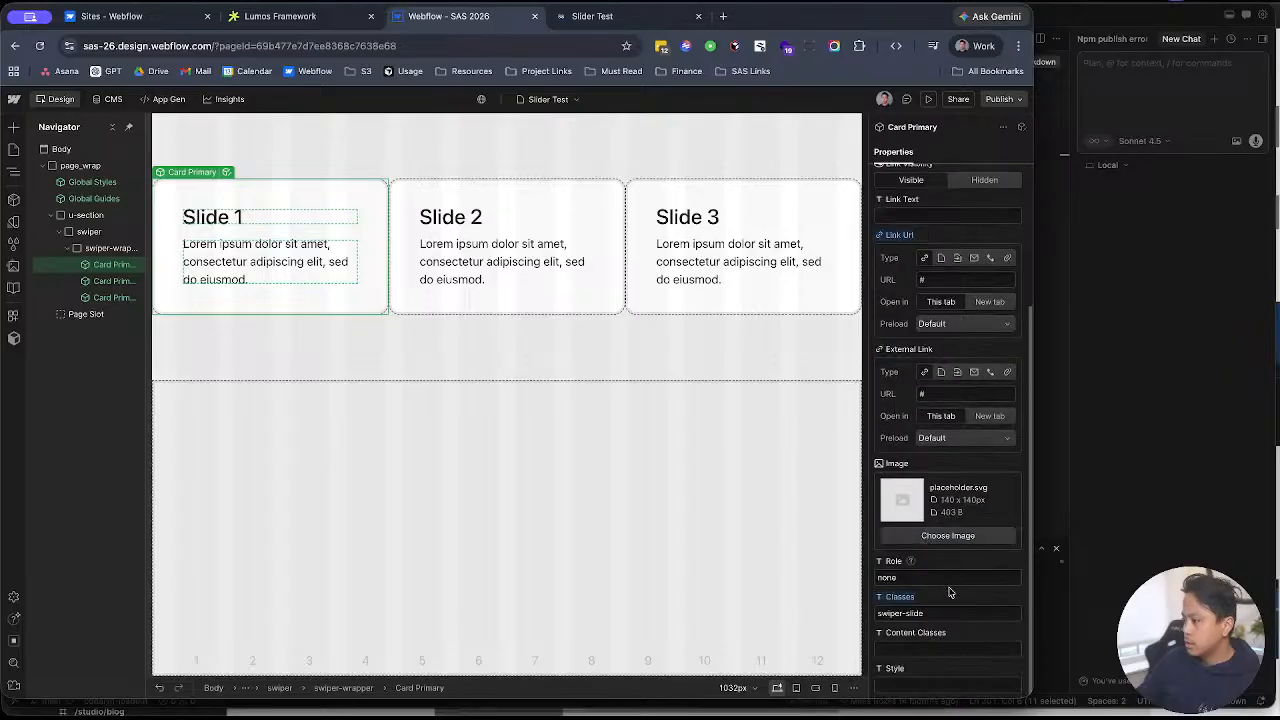
pyautogui.scroll(3, 948, 612)
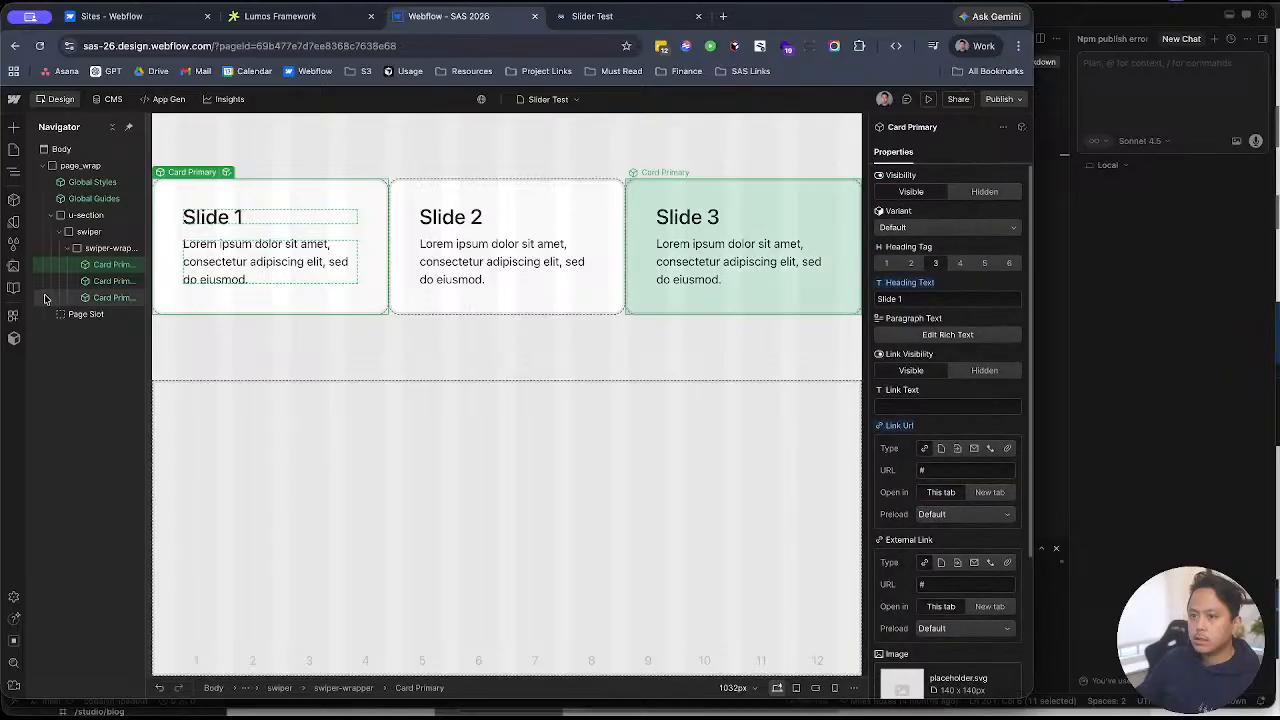
# Step: Return the swiper-wrapper's display to the plain Block layout
pyautogui.click(110, 248)
pyautogui.press('s')
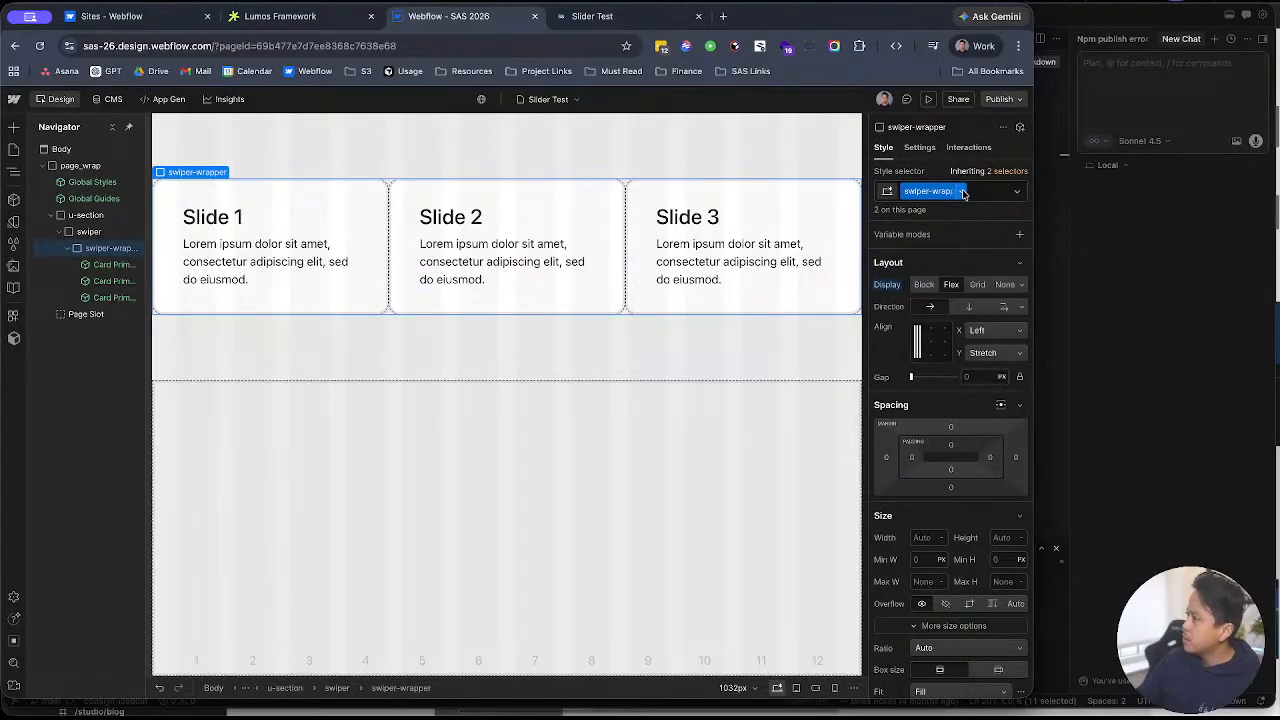
pyautogui.click(924, 284)
pyautogui.press('Escape')
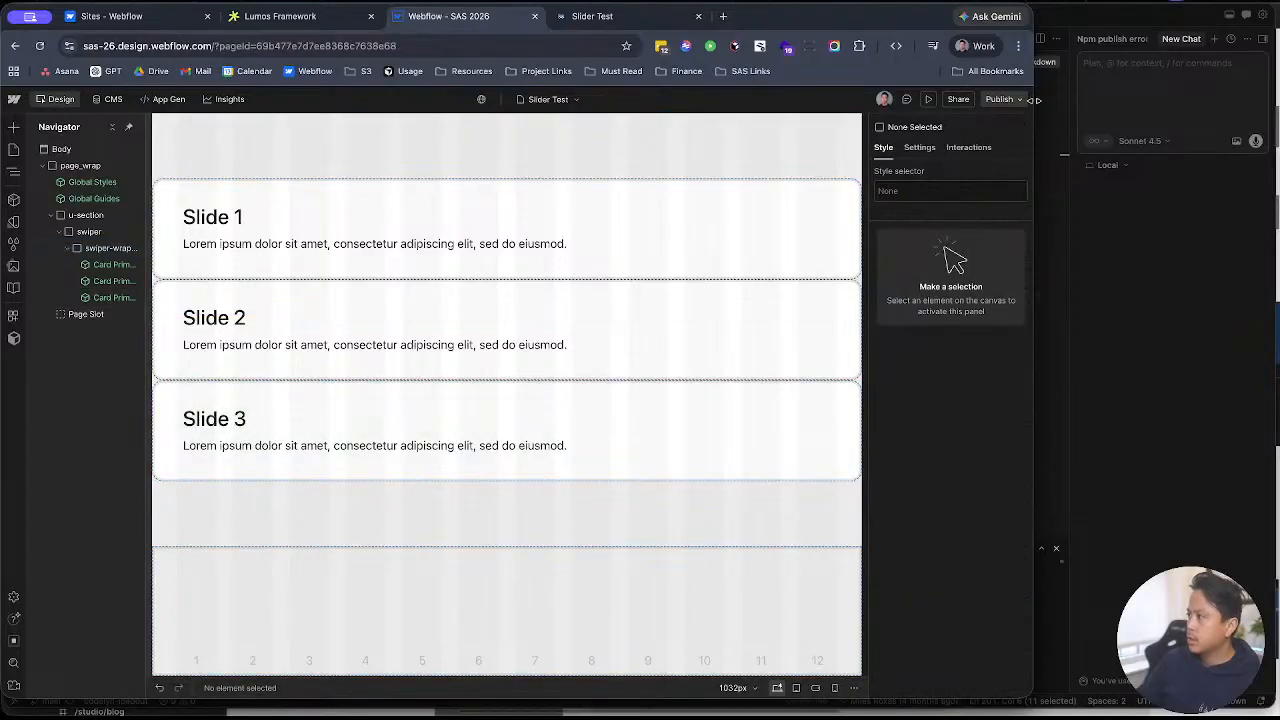
# Step: Publish the layout change to sas-26.webflow.io and check the slider on the live Slider Test page before returning to Webflow
pyautogui.click(1003, 99)
pyautogui.click(965, 312)
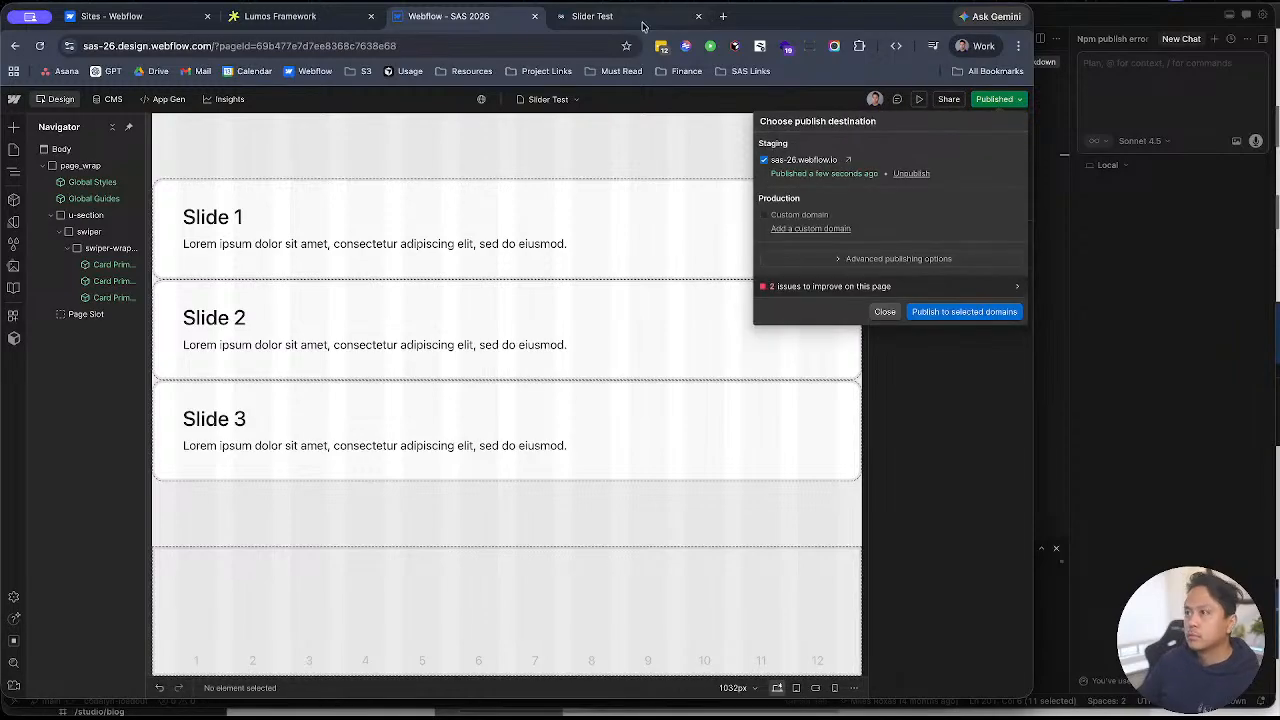
pyautogui.hotkey('ctrl', 'Tab')
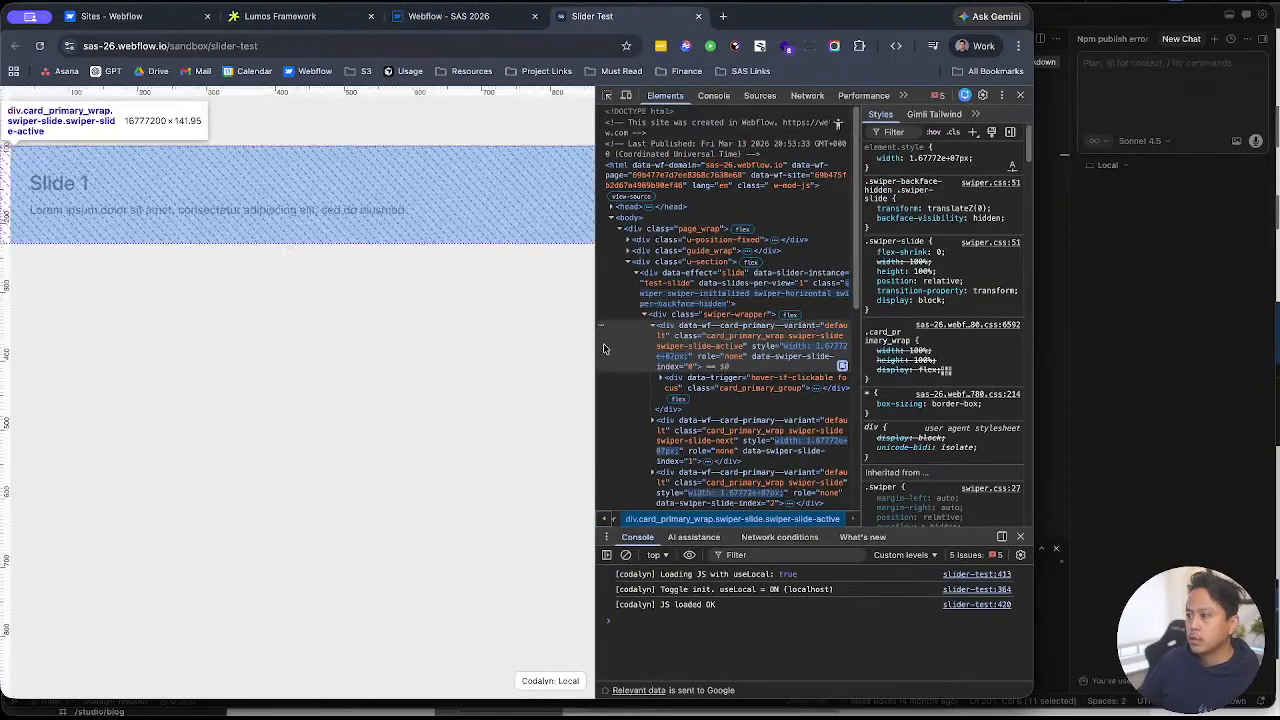
pyautogui.moveTo(596, 346); pyautogui.dragTo(714, 350)
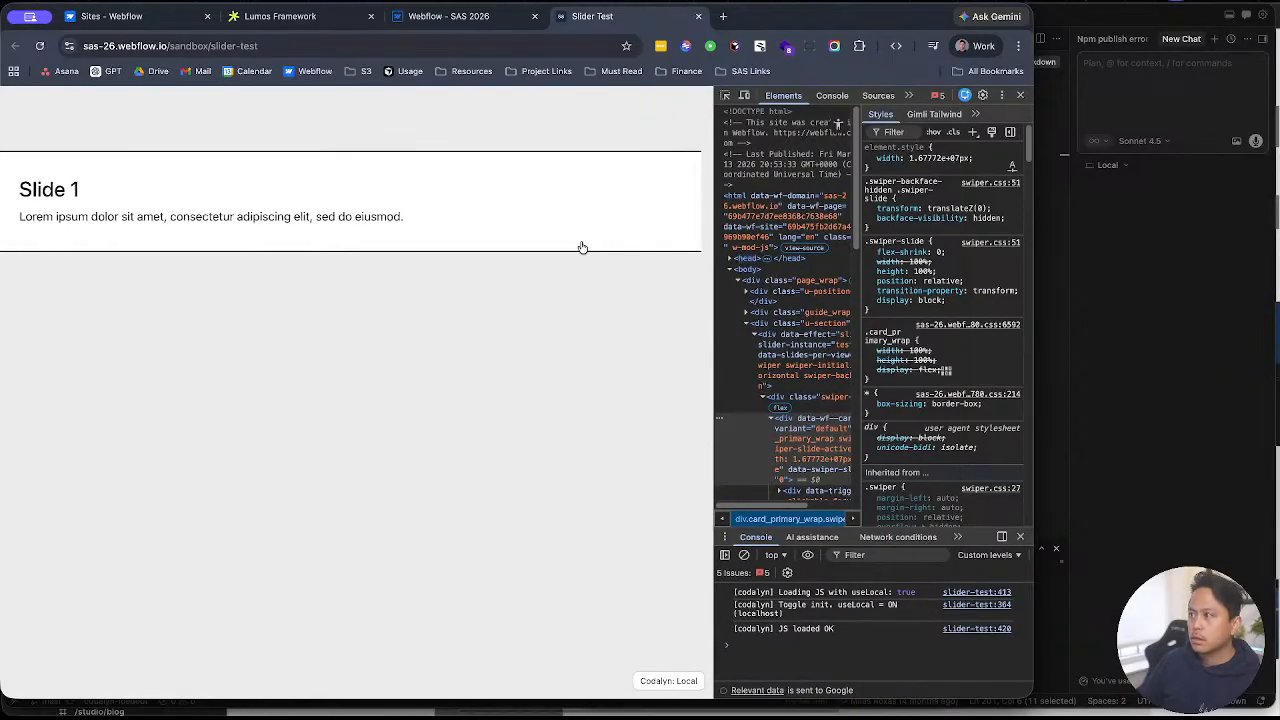
pyautogui.click(478, 22)
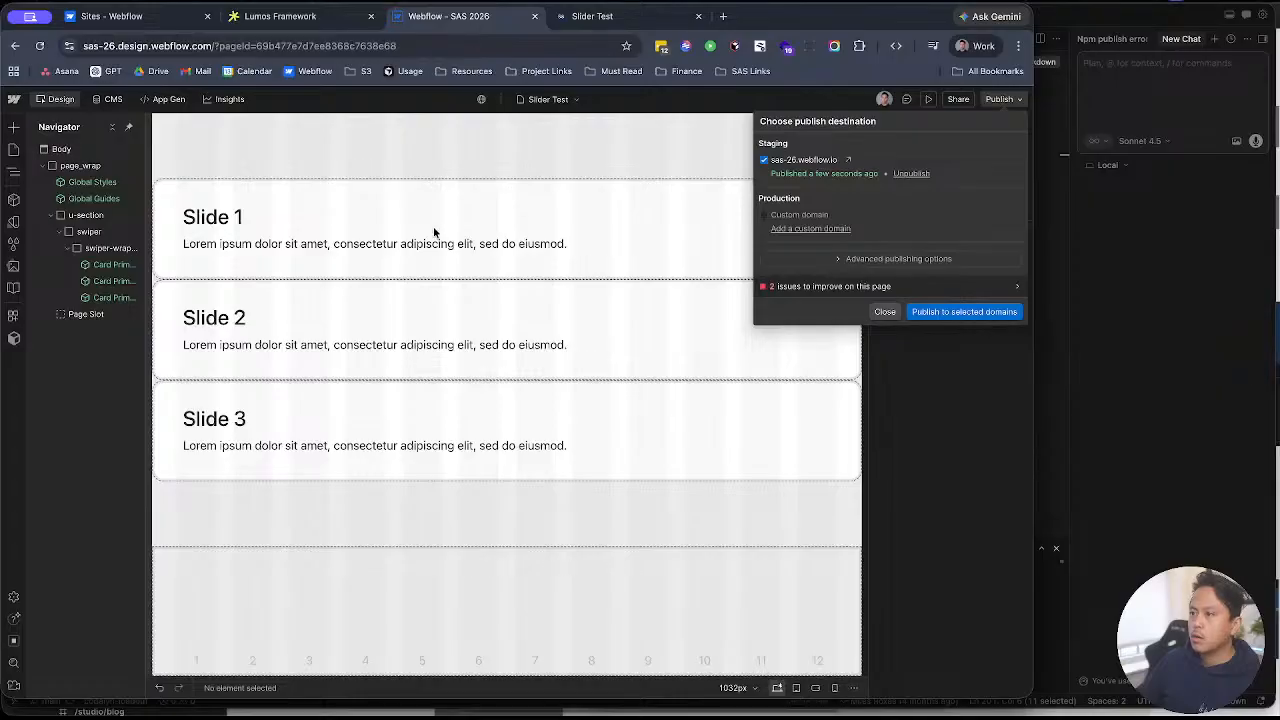
# Step: Close the publish settings and check the terminal output in the codalyn-loadout code editor, then return to the browser
pyautogui.click(888, 313)
pyautogui.click(1137, 363)
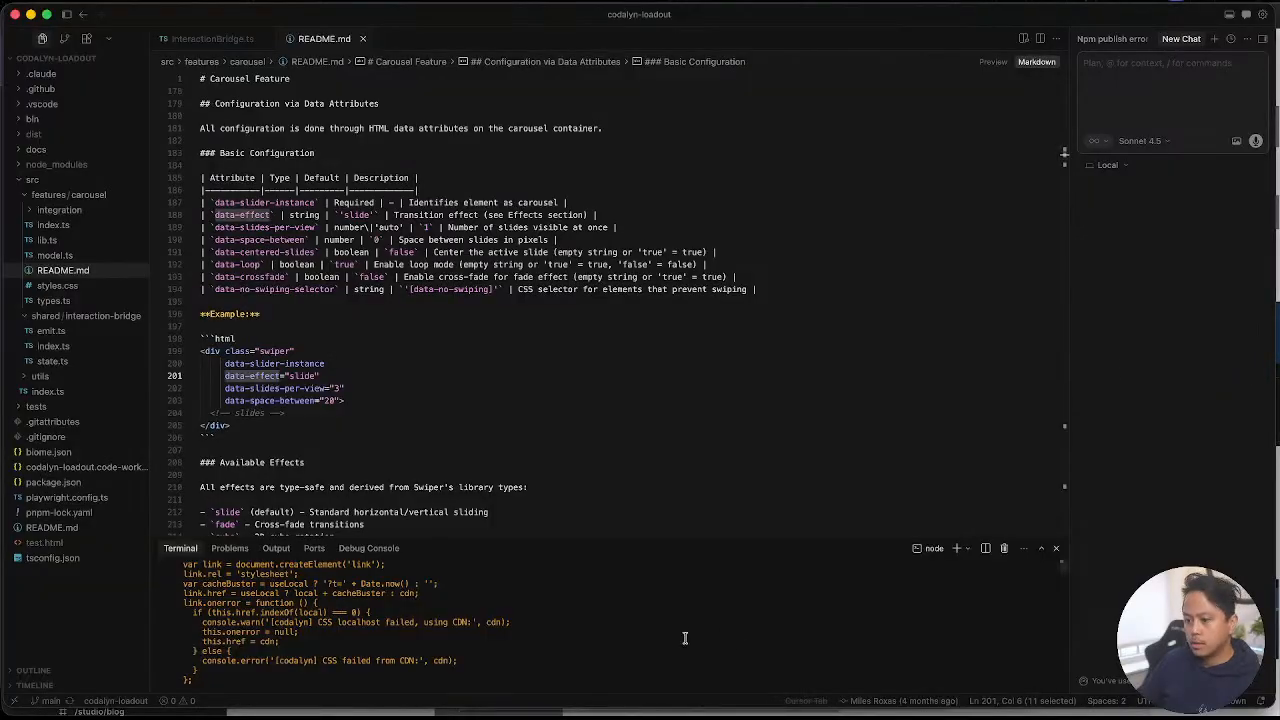
pyautogui.scroll(-5, 685, 638)
pyautogui.hotkey('ctrl', 'Up')
pyautogui.click(349, 459)
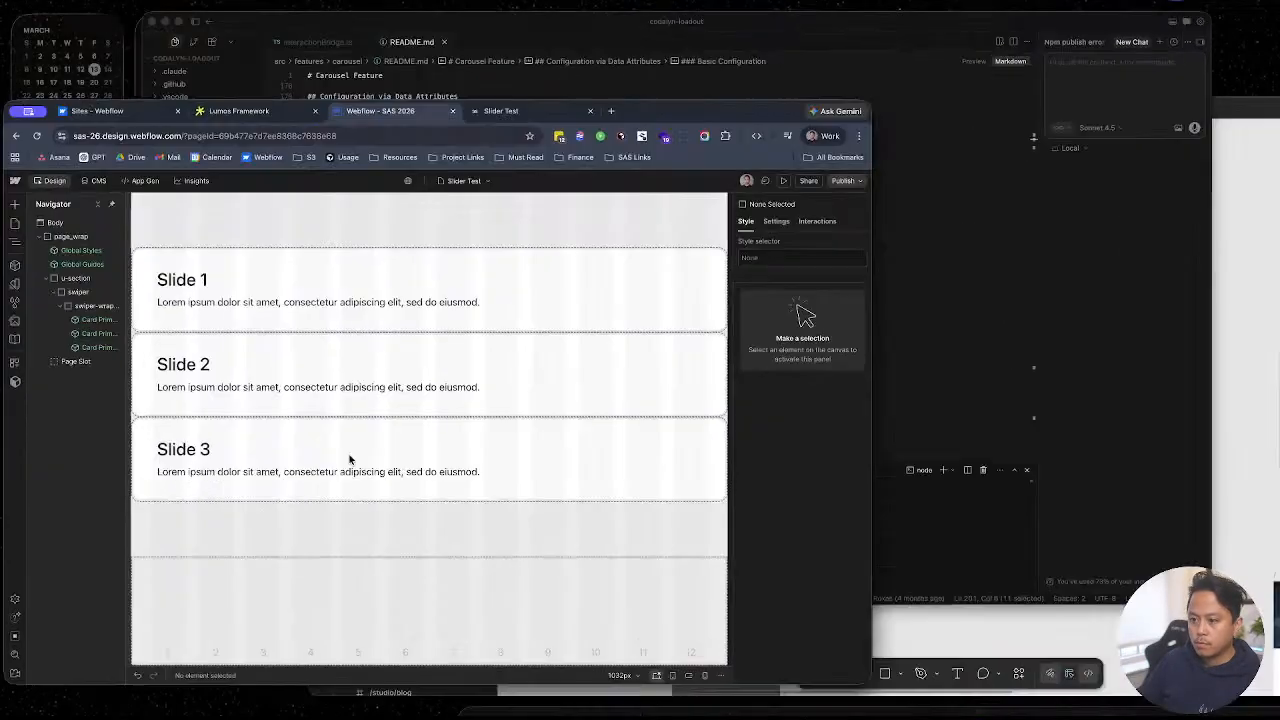
# Step: Switch the live Slider Test page's codalyn scripts from Local to CDN and back to Local to compare the slider
pyautogui.hotkey('ctrl', 'Tab')
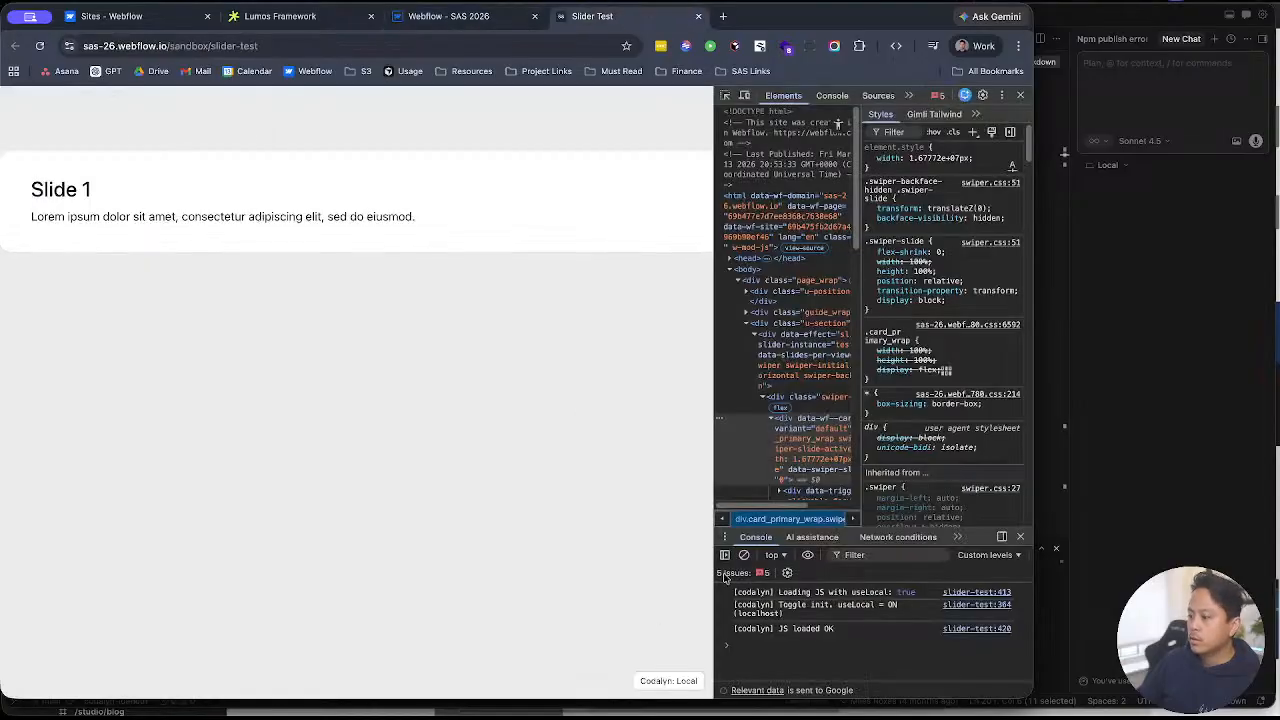
pyautogui.click(687, 684)
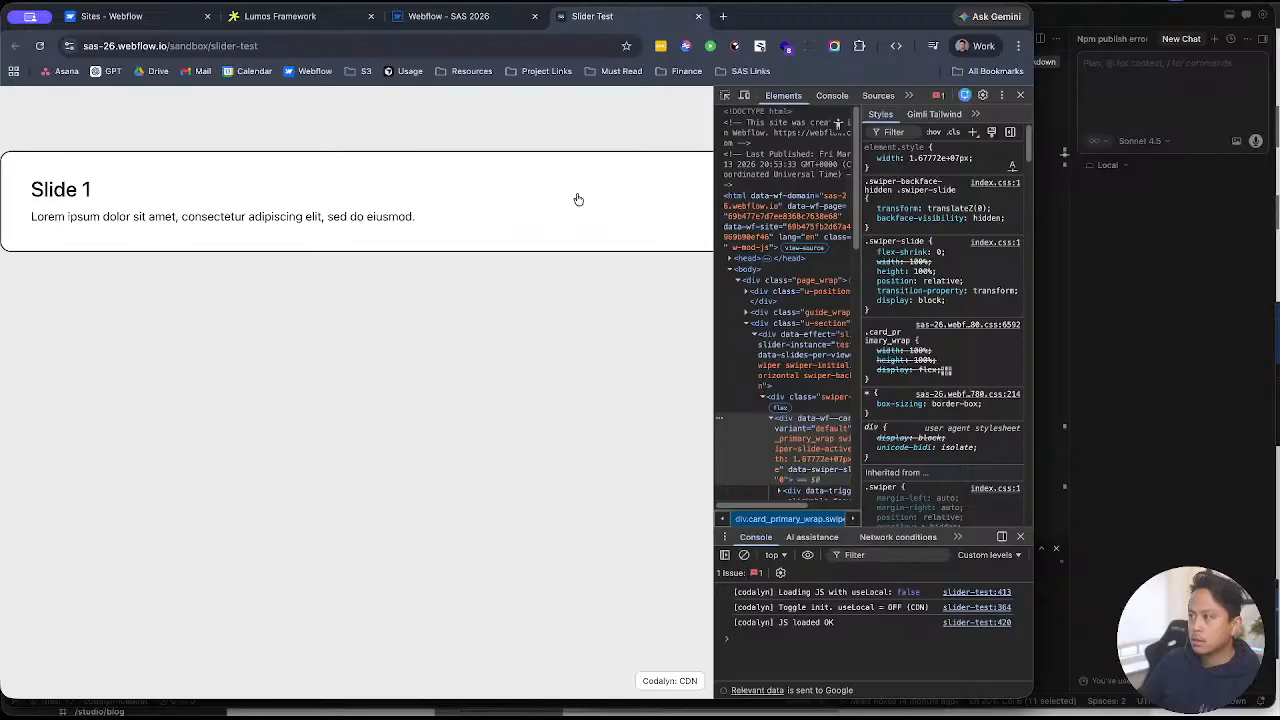
pyautogui.click(686, 684)
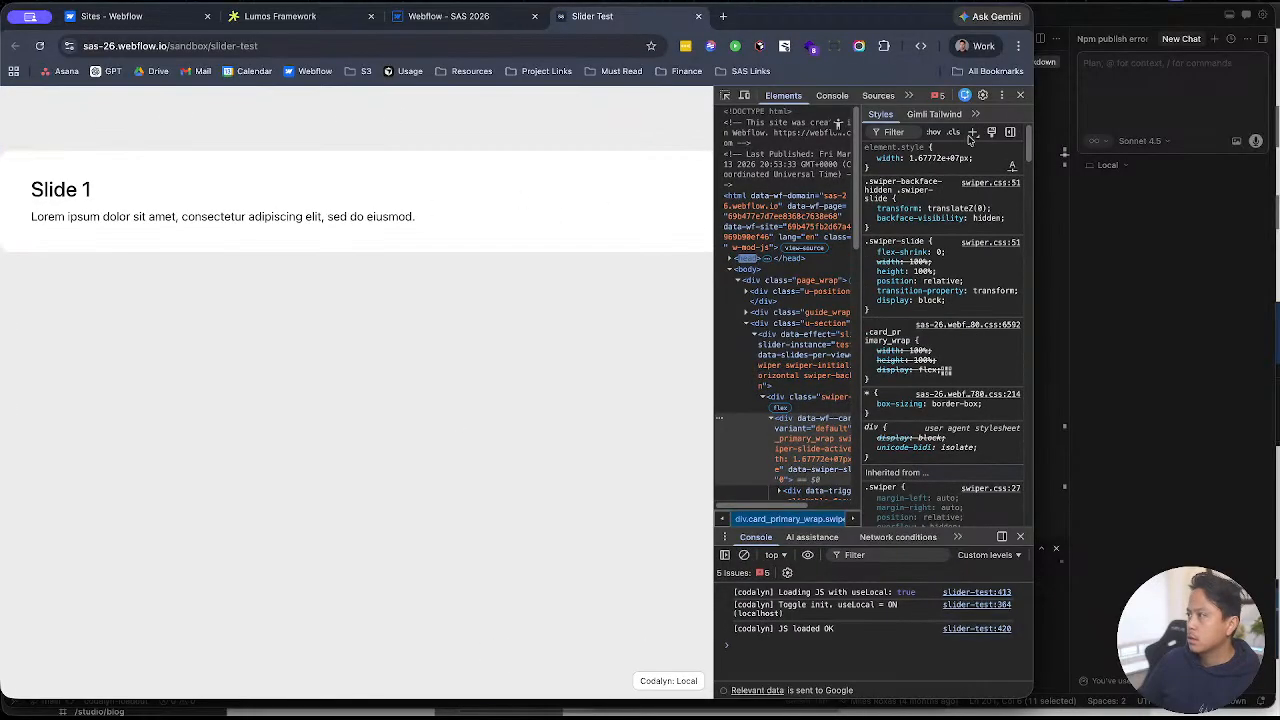
# Step: Narrow the browser window with the developer tools closed, and inspect the u-section element on the live page
pyautogui.click(1020, 94)
pyautogui.moveTo(1029, 209); pyautogui.dragTo(972, 263)
pyautogui.press('super+shift+c')
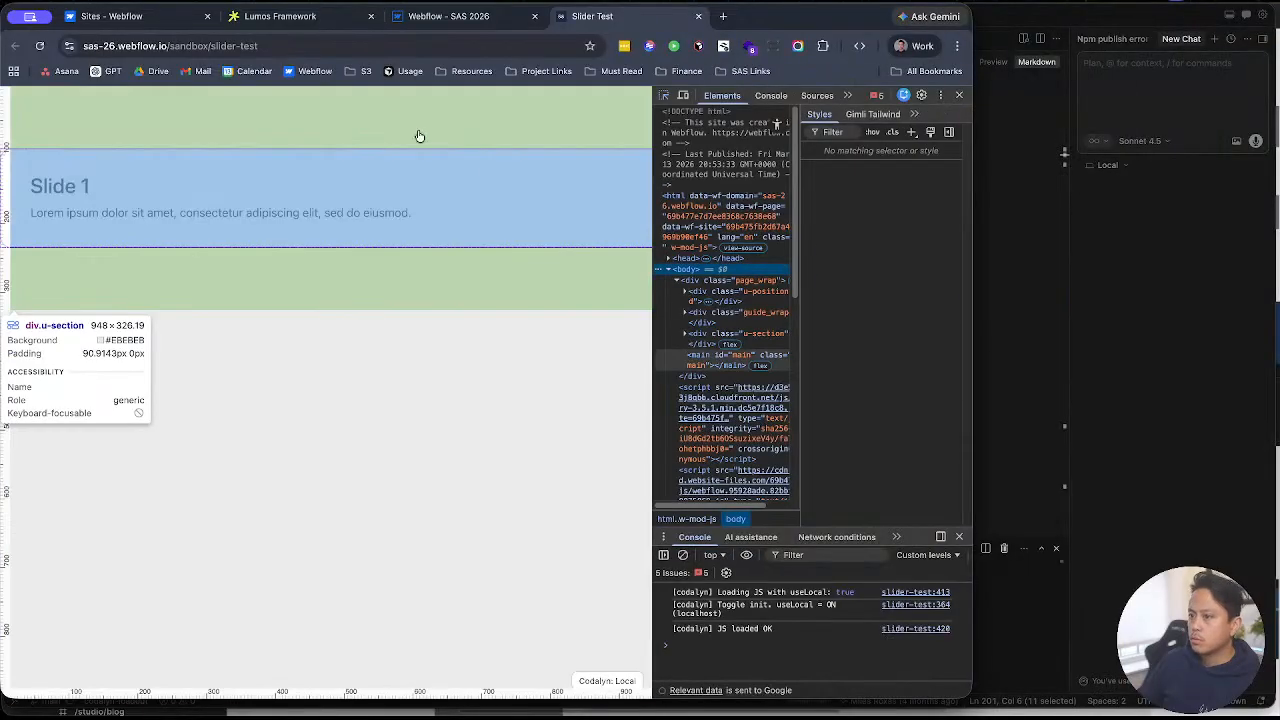
# Step: Return to the Webflow page and delete all three Card Primary components from the swiper-wrapper
pyautogui.hotkey('ctrl', 'shift', 'Tab')
pyautogui.click(380, 203)
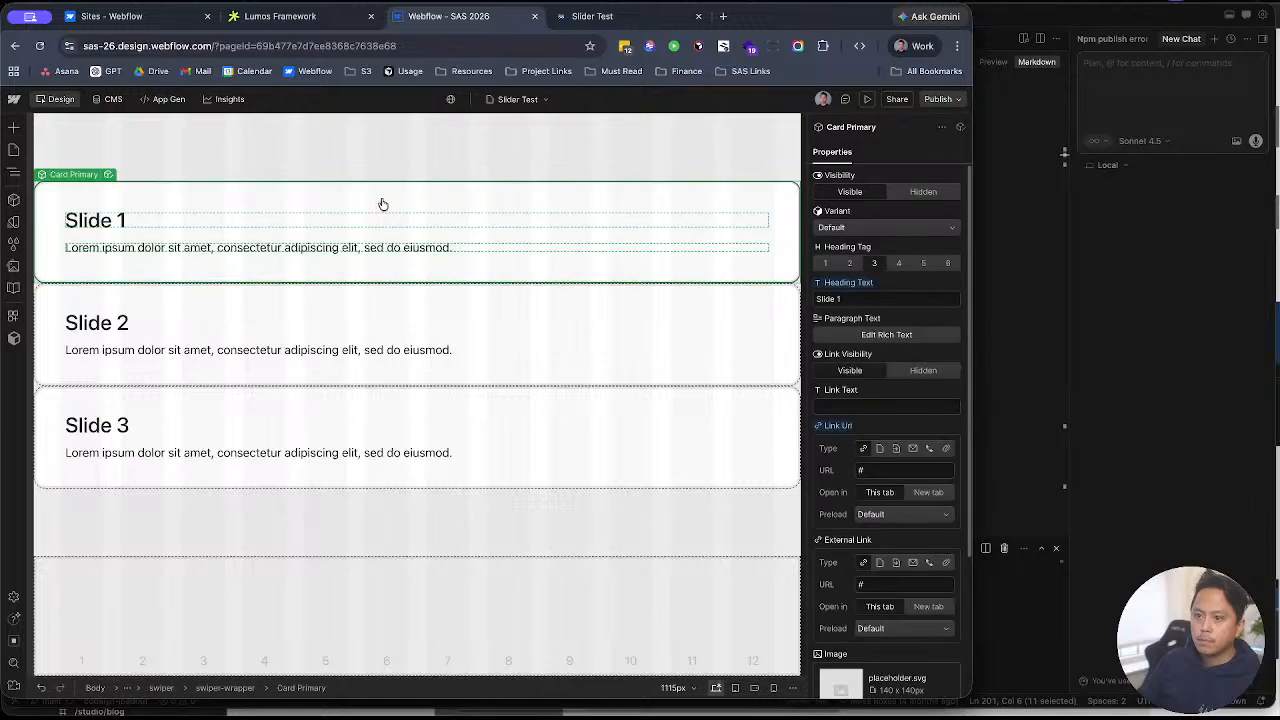
pyautogui.press('Delete')
pyautogui.press('Delete')
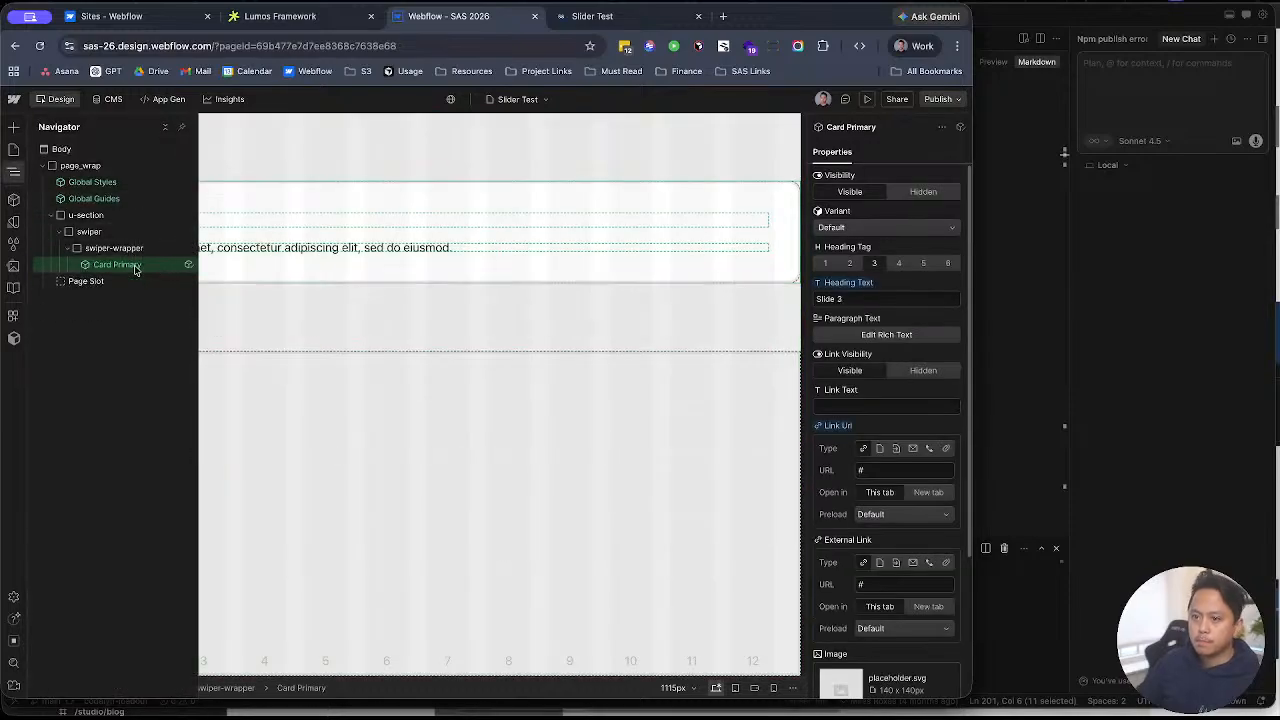
pyautogui.press('Delete')
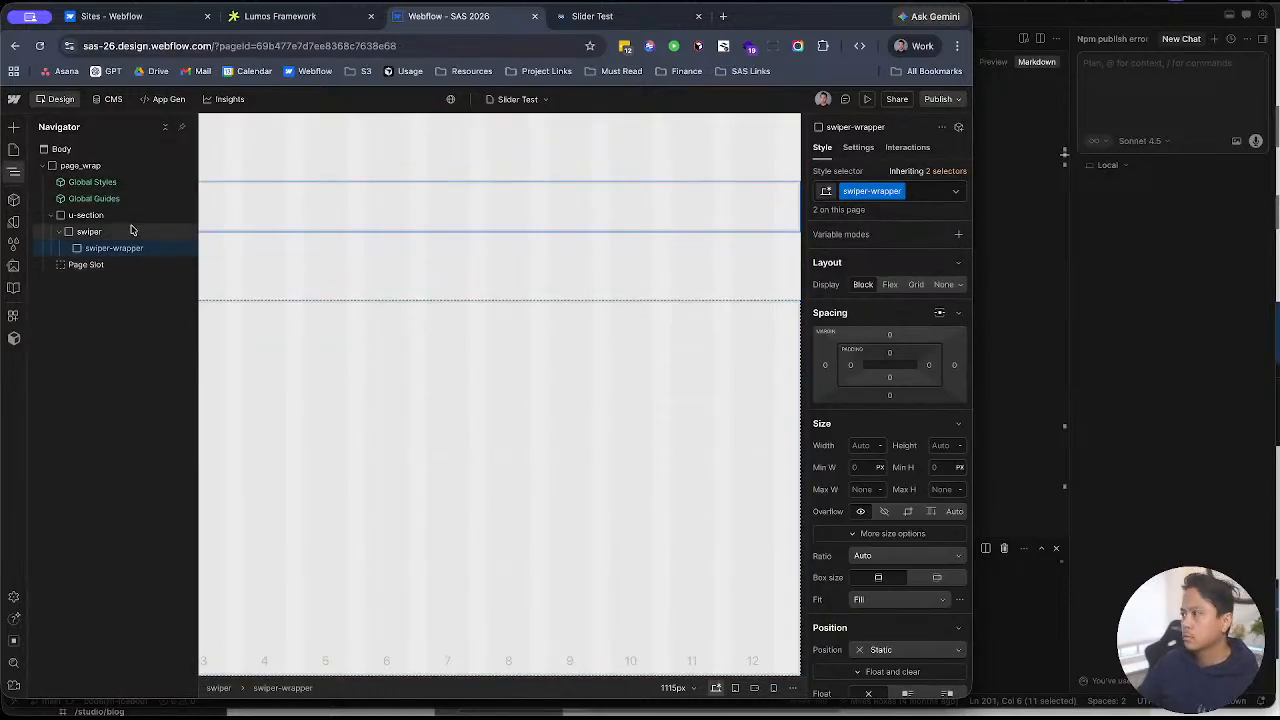
# Step: Add a Div Block inside the swiper-wrapper and give it the new class swiper-slide
pyautogui.press('super+k')
pyautogui.write('d')
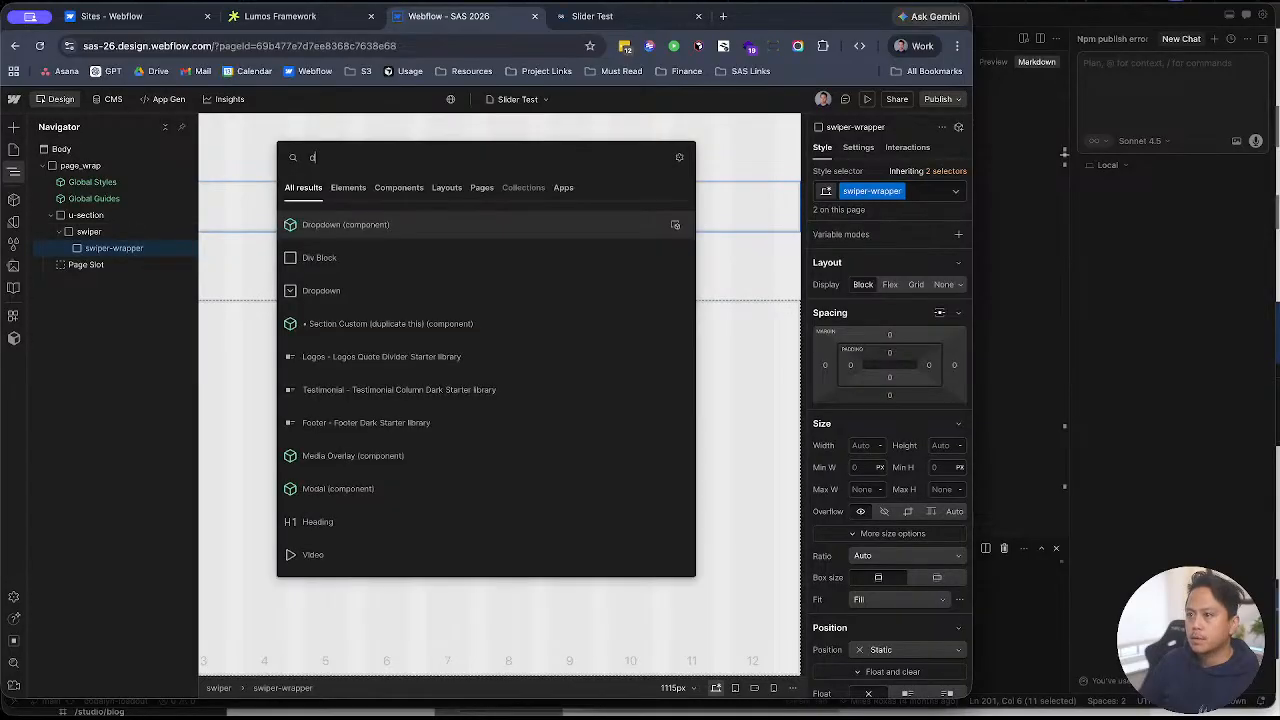
pyautogui.press('Down')
pyautogui.press('Return')
pyautogui.hotkey('ctrl', 'Return')
pyautogui.write('swi')
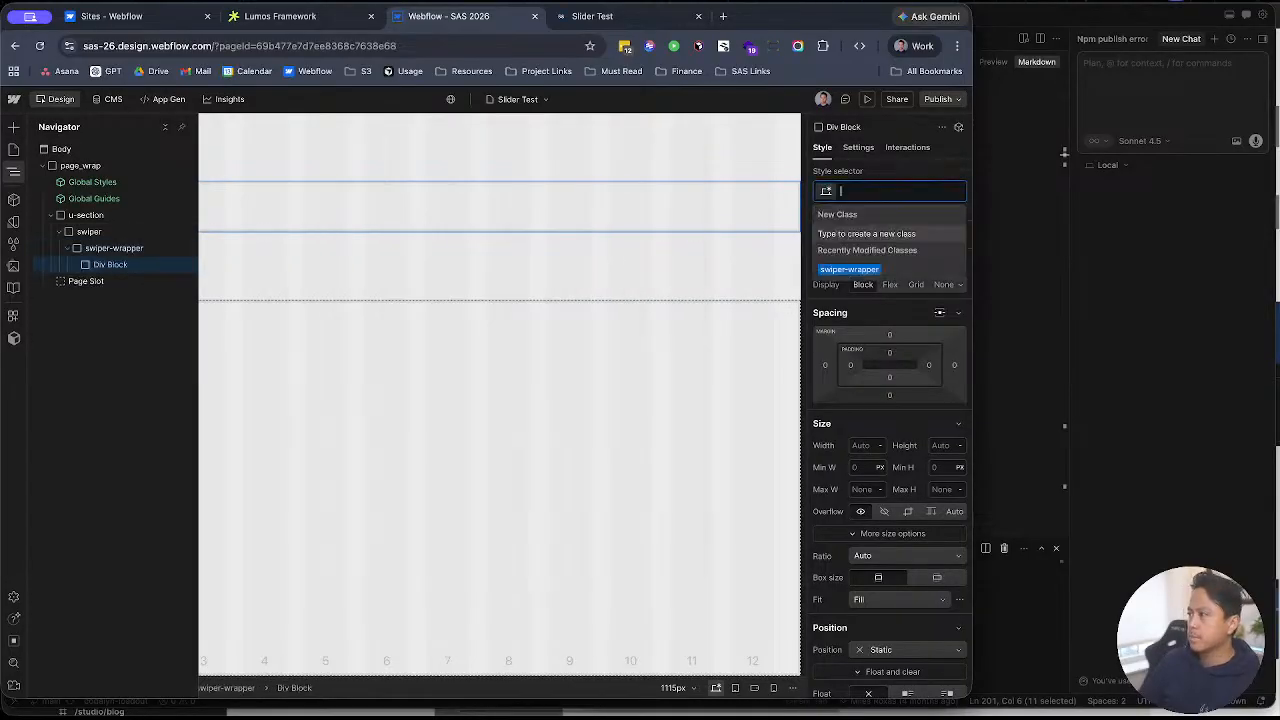
pyautogui.write('per-sl')
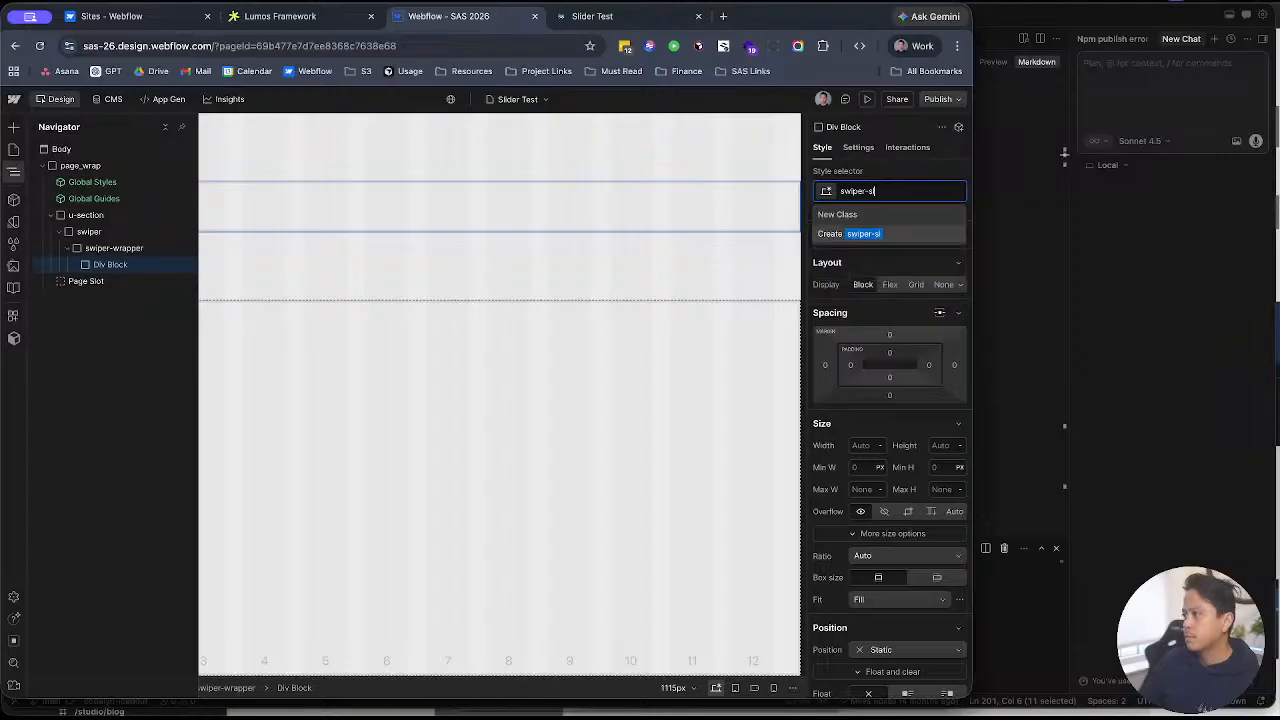
pyautogui.write('ide')
pyautogui.press('Return')
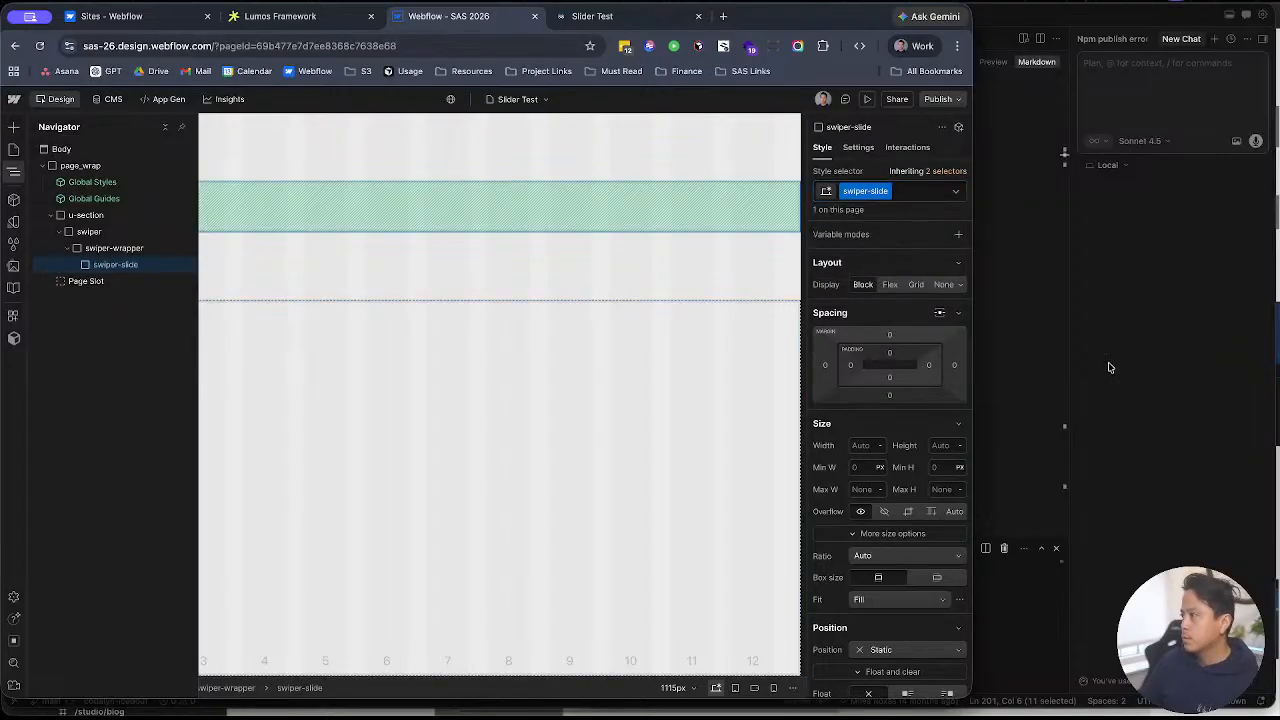
# Step: Open Webflow's quick search for inserting an element into the swiper-slide block
pyautogui.press('super+Tab')
pyautogui.hotkey('ctrl', 'Up')
pyautogui.click(283, 419)
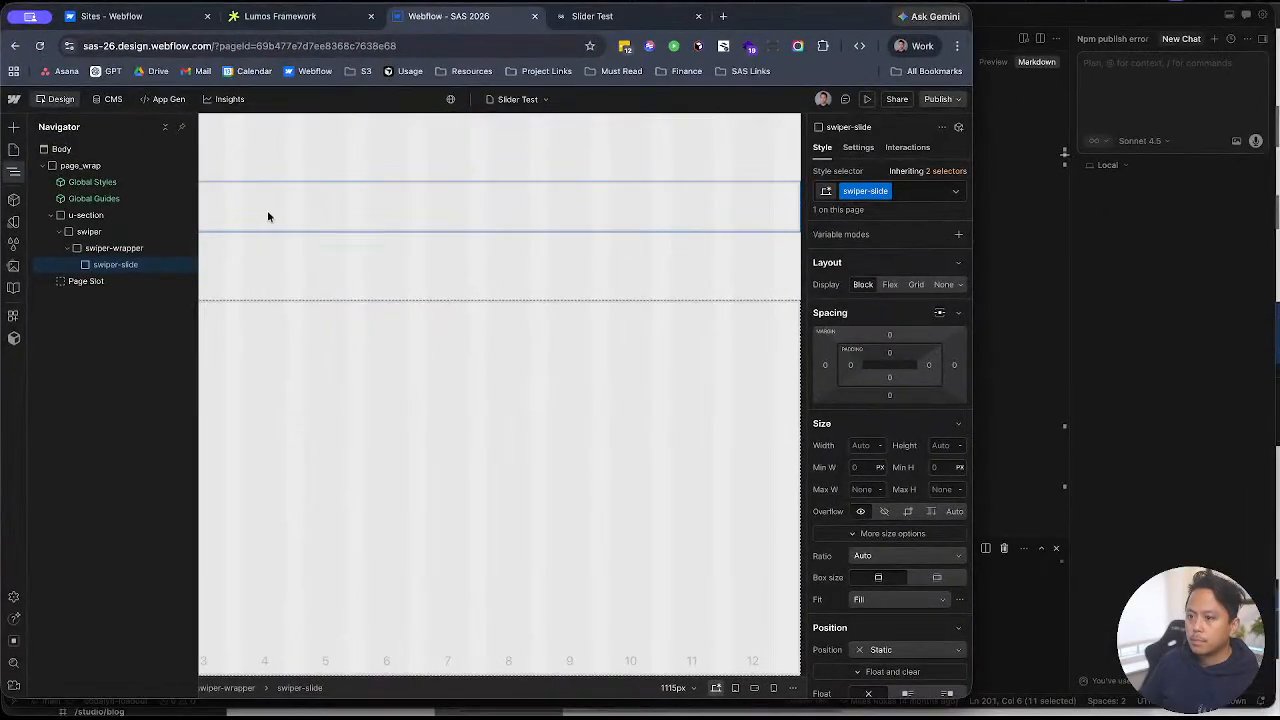
pyautogui.press('super+k')
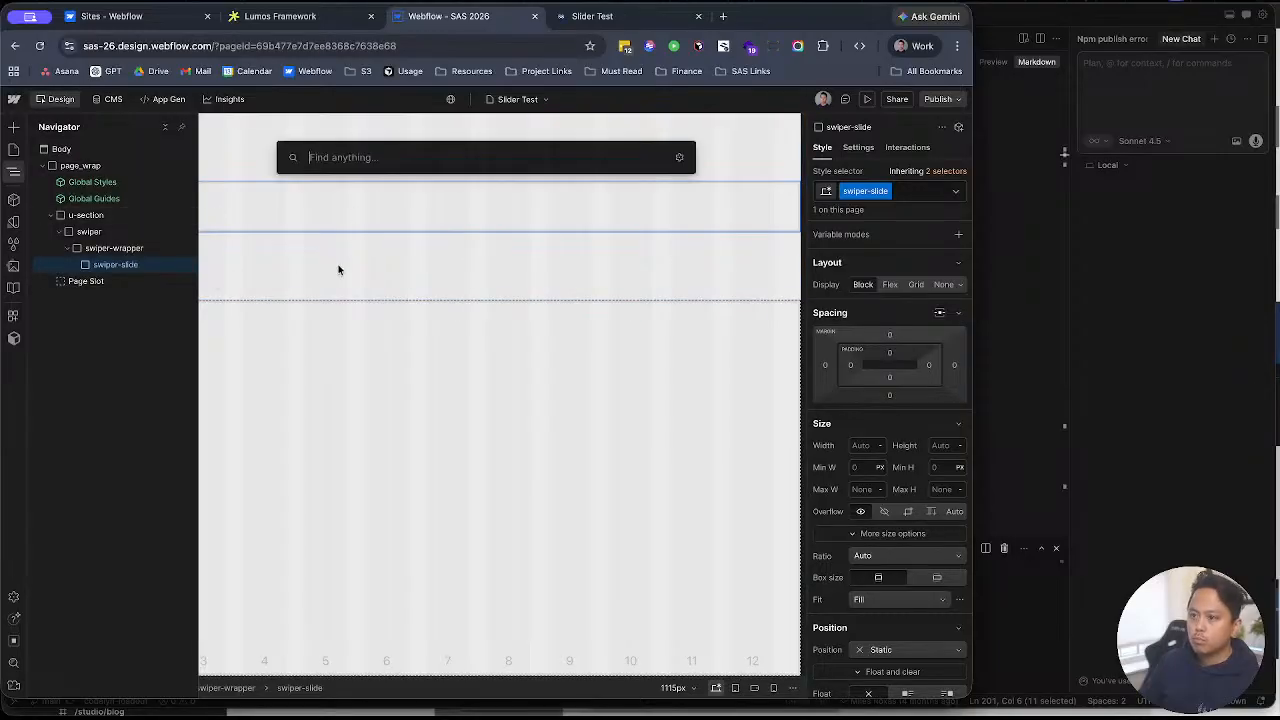
# Step: Insert a Visual Image component inside the swiper-slide element
pyautogui.write('visual')
pyautogui.press('Return')
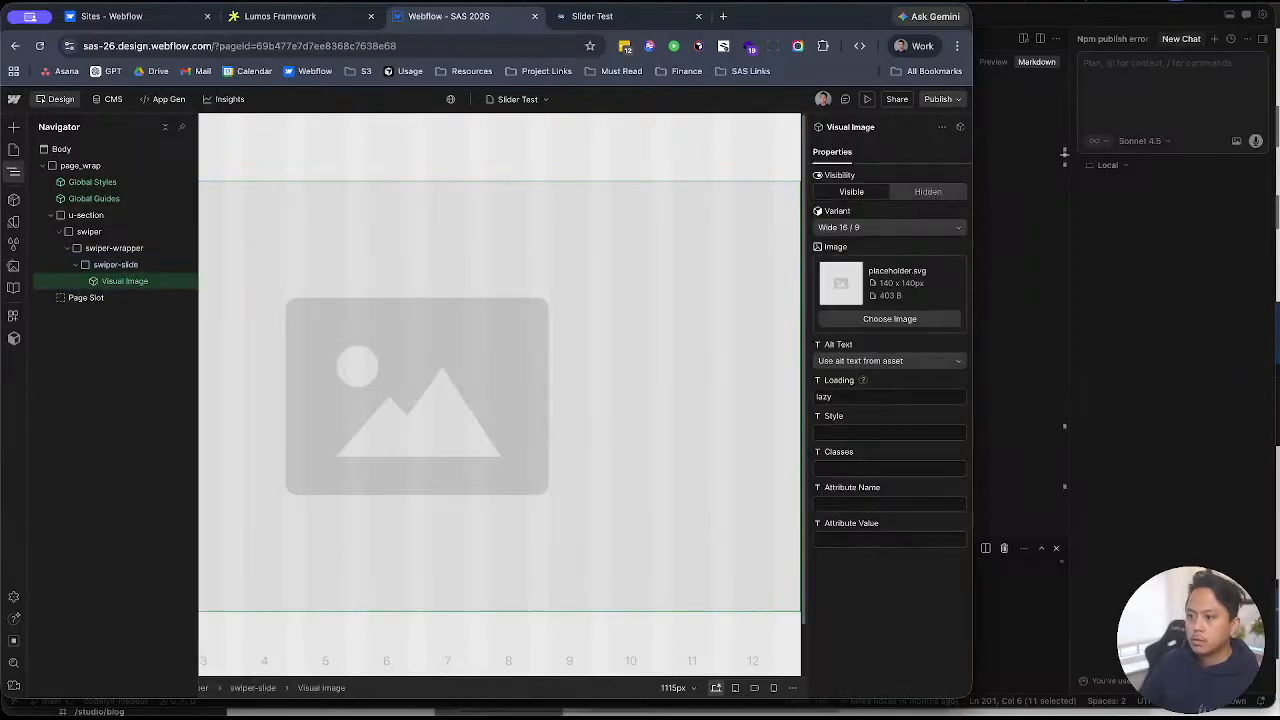
pyautogui.click(946, 320)
pyautogui.click(57, 214)
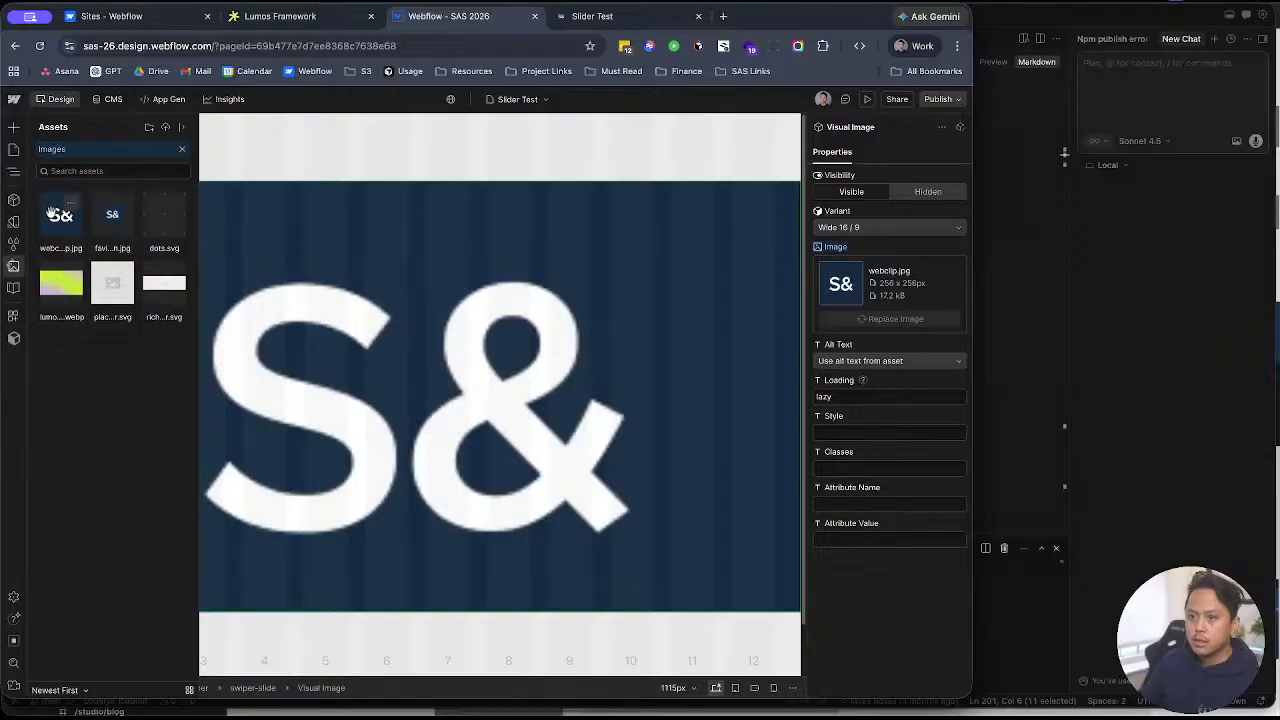
pyautogui.press('super+z')
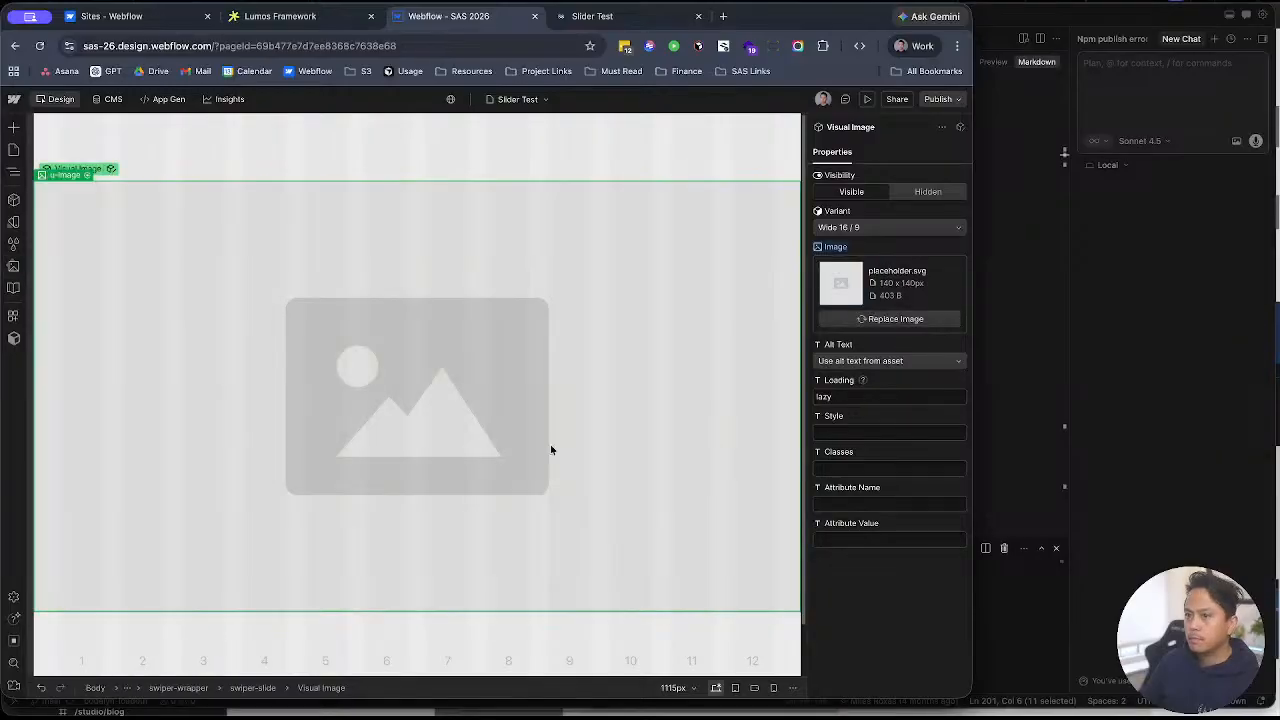
# Step: Duplicate the swiper-slide with its Visual Image inside the swiper-wrapper and expand the copy
pyautogui.press('z')
pyautogui.click(115, 264)
pyautogui.click(77, 264)
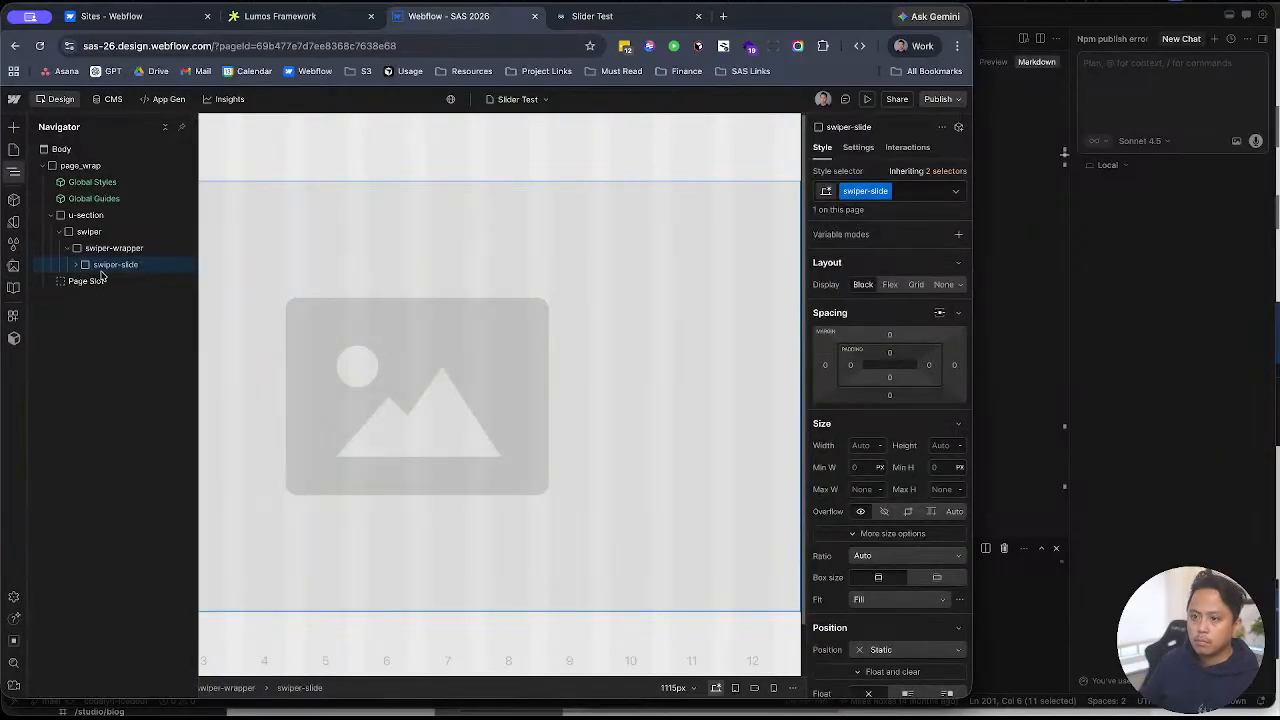
pyautogui.press('super+d')
pyautogui.click(111, 282)
pyautogui.click(72, 285)
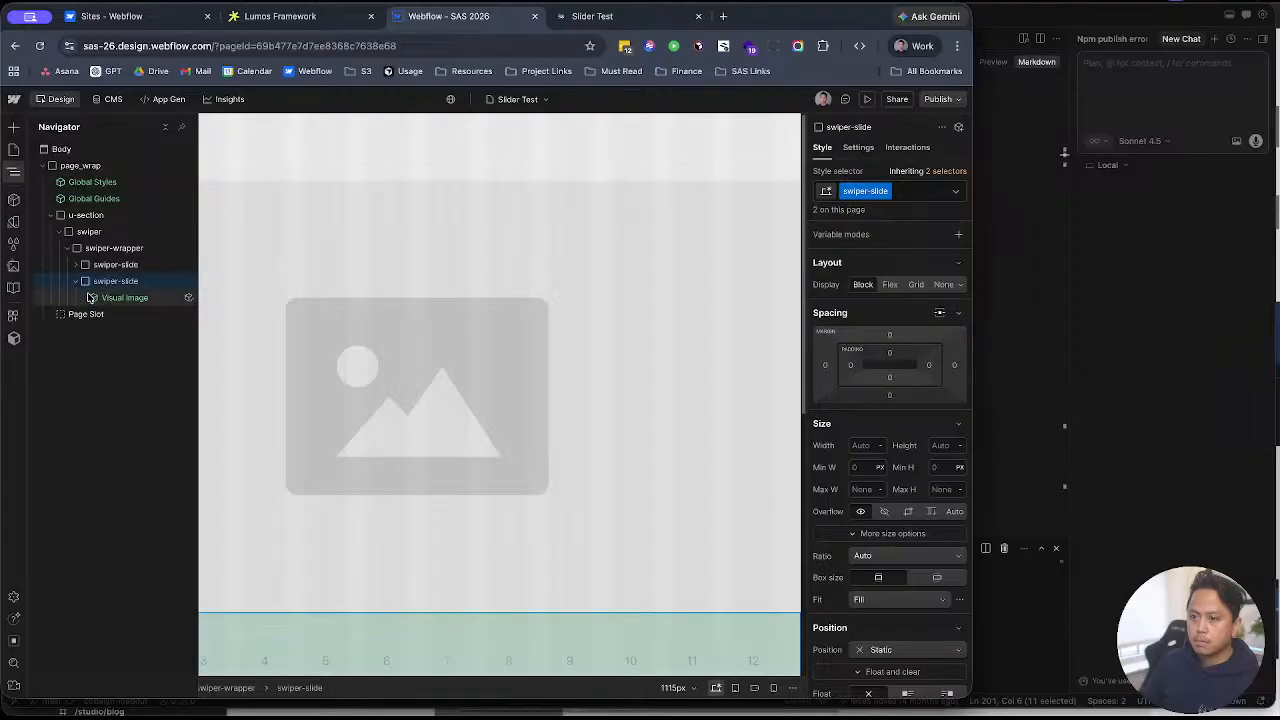
# Step: Replace the first slide's placeholder image with lumos-v2.webp from the site assets
pyautogui.click(689, 347)
pyautogui.press('j')
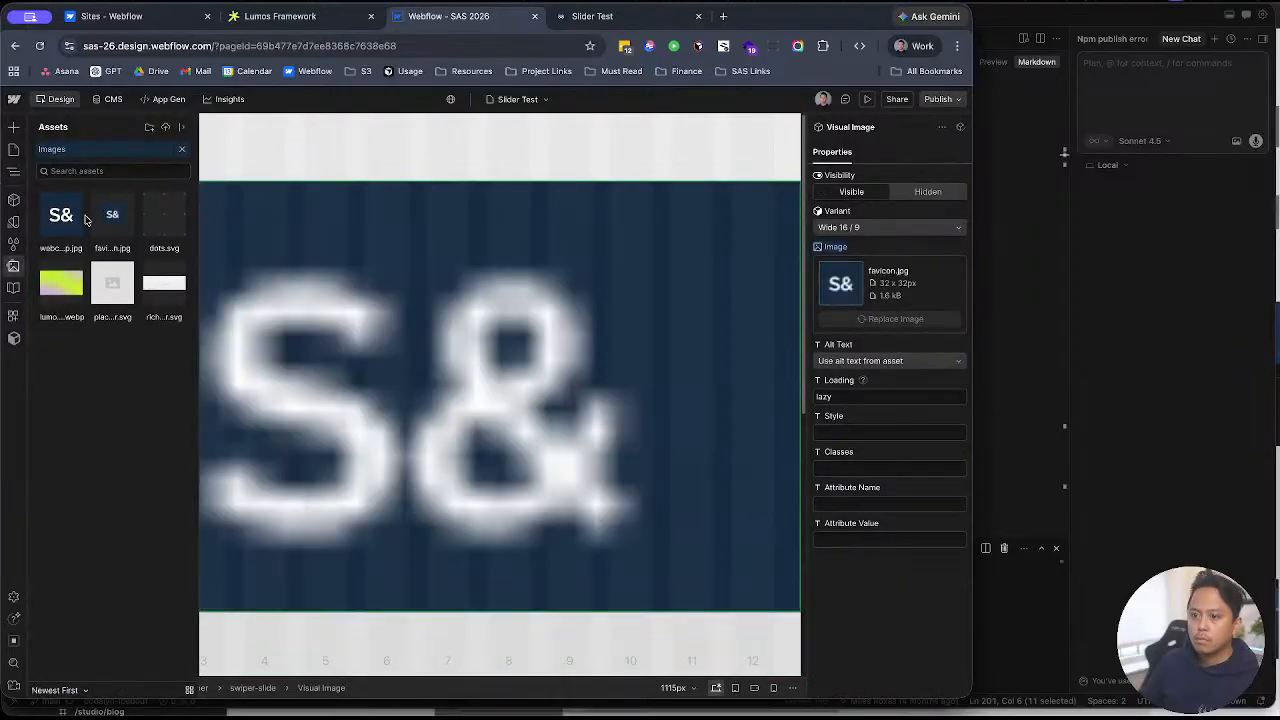
pyautogui.click(350, 291)
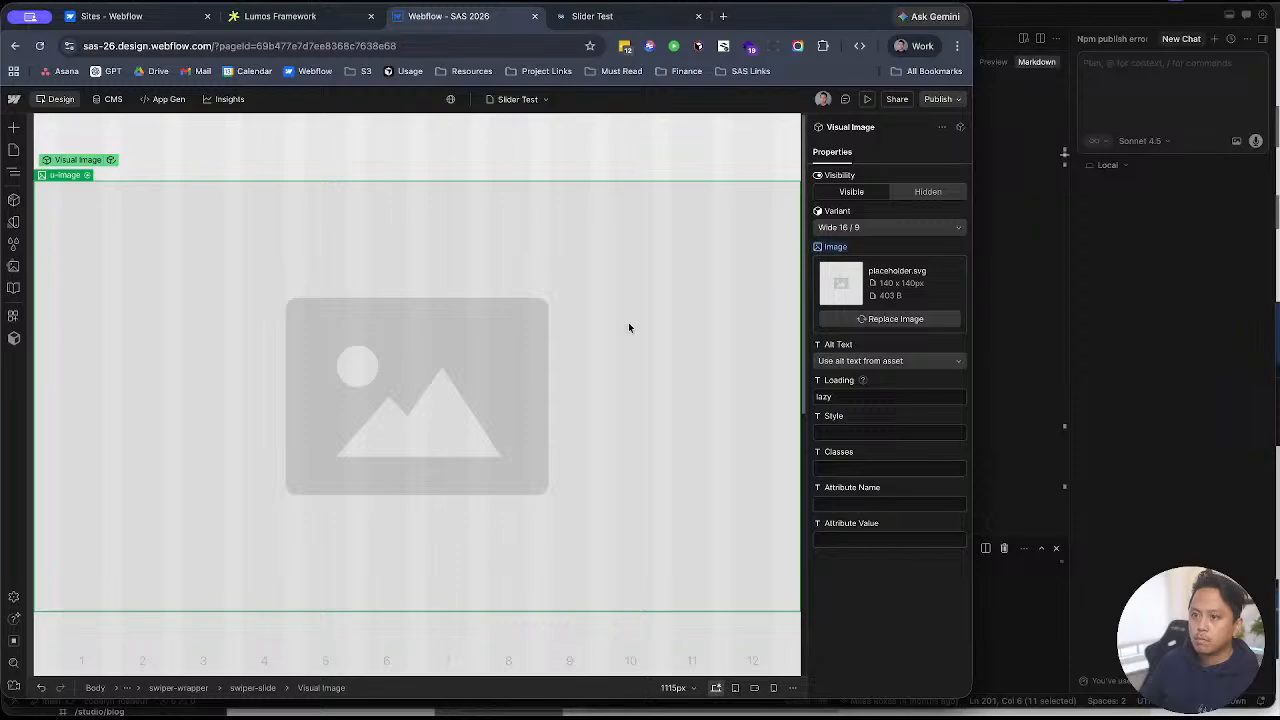
pyautogui.click(905, 320)
pyautogui.click(68, 292)
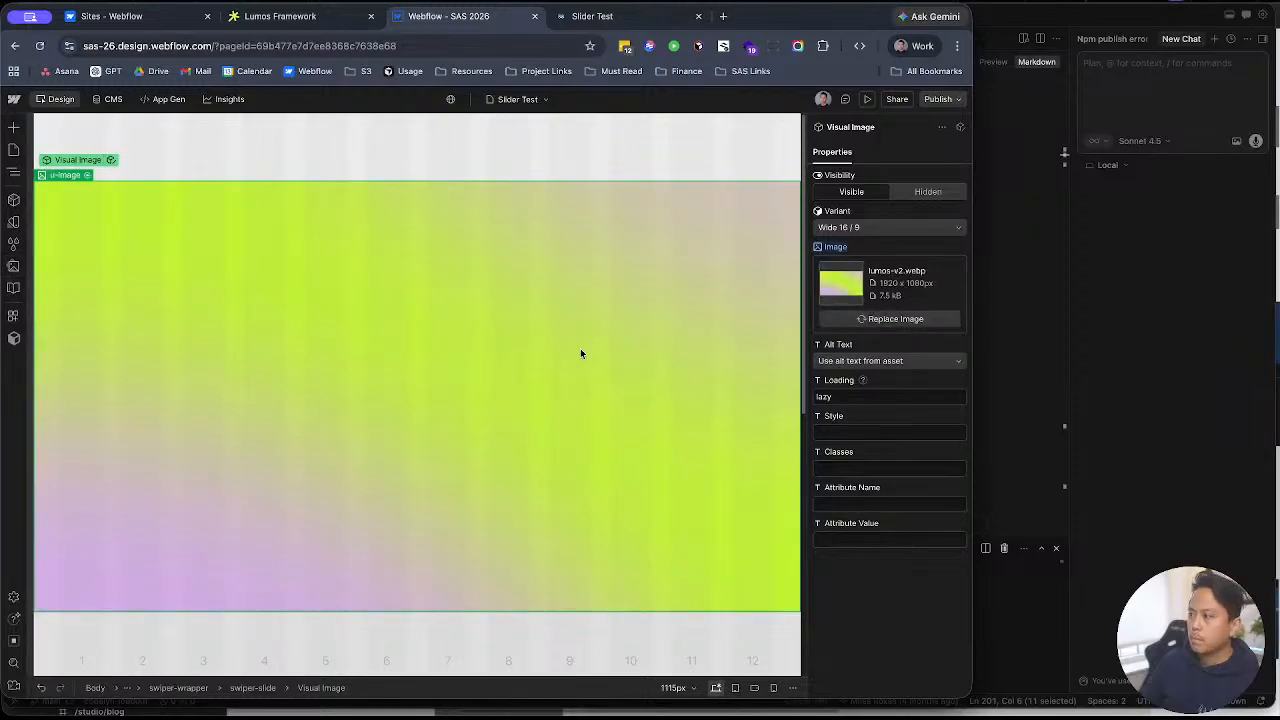
# Step: Duplicate the second swiper-slide to add a third slide to the swiper-wrapper
pyautogui.press('Escape')
pyautogui.press('z')
pyautogui.click(120, 298)
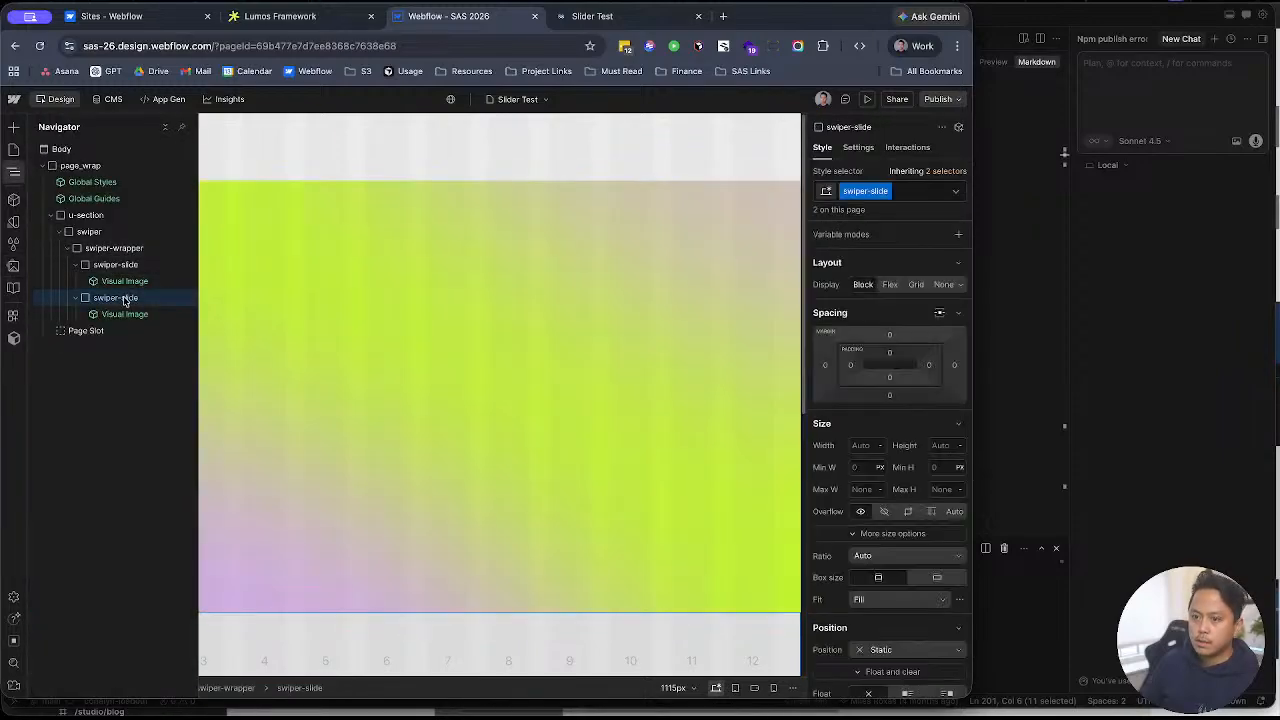
pyautogui.hotkey('ctrl', 'd')
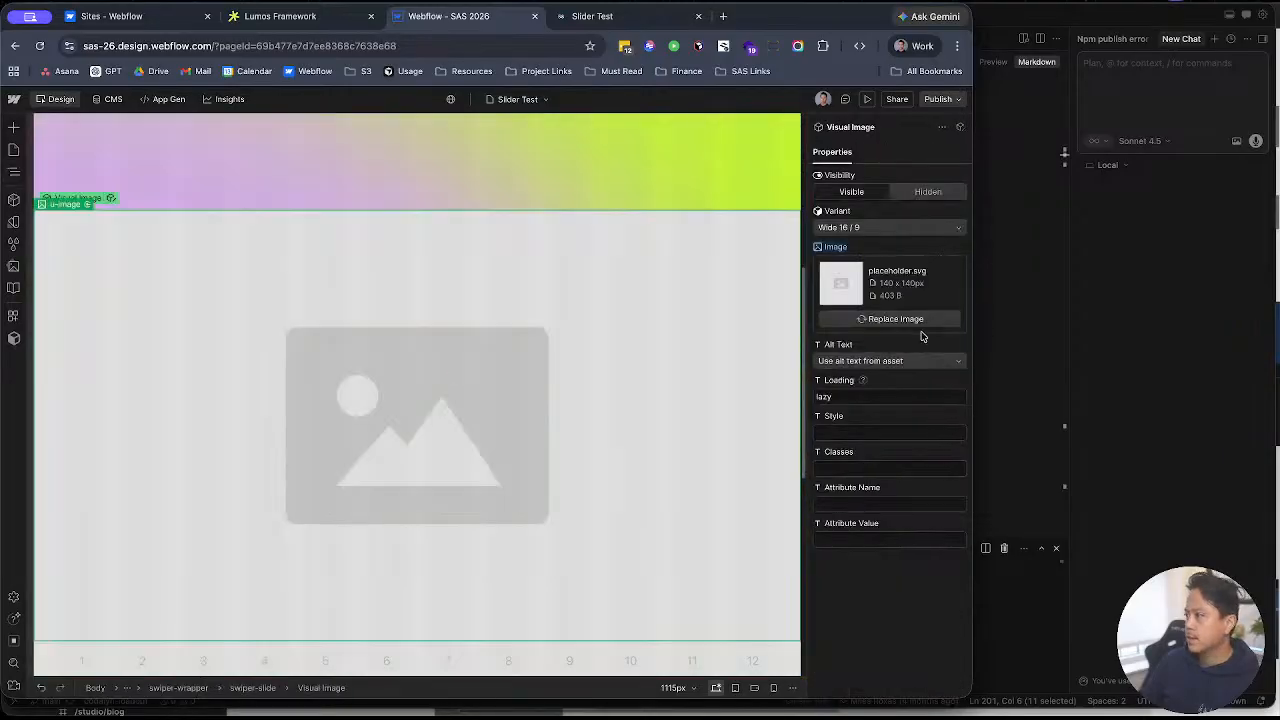
# Step: Try different assets for the second slide's Visual Image and set it to webclip.jpg
pyautogui.click(905, 319)
pyautogui.click(158, 310)
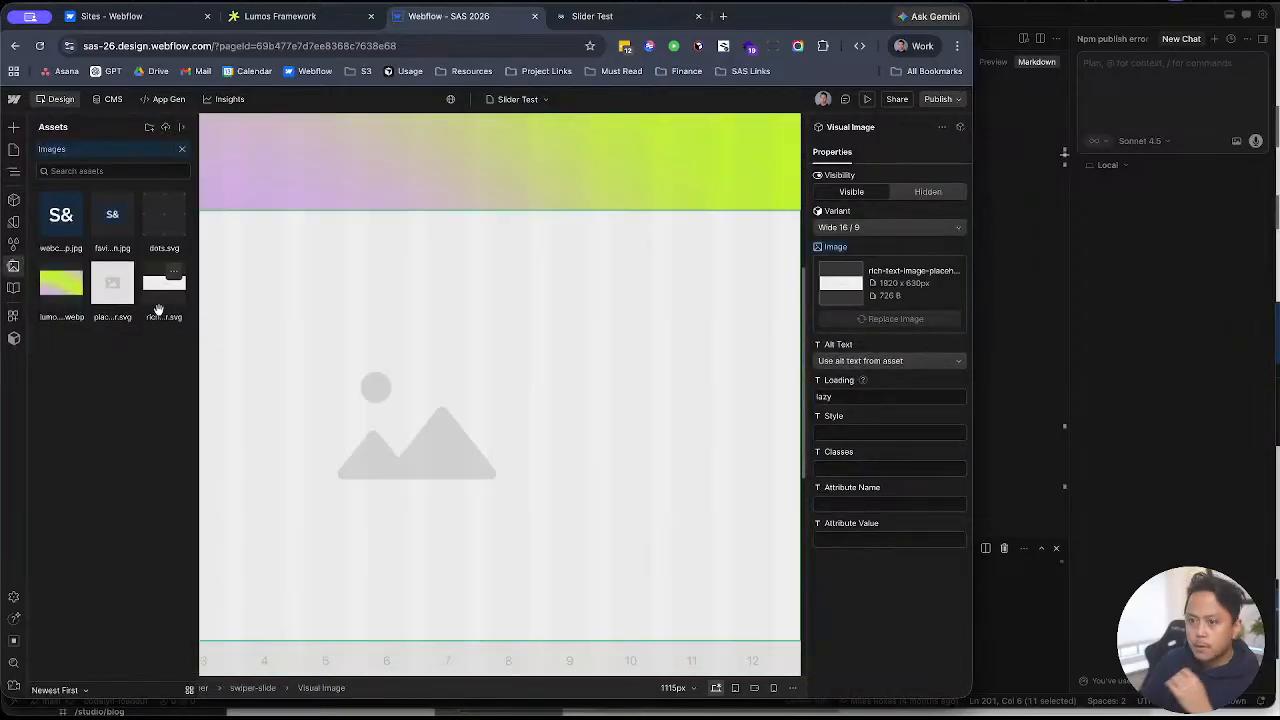
pyautogui.click(156, 222)
pyautogui.click(125, 282)
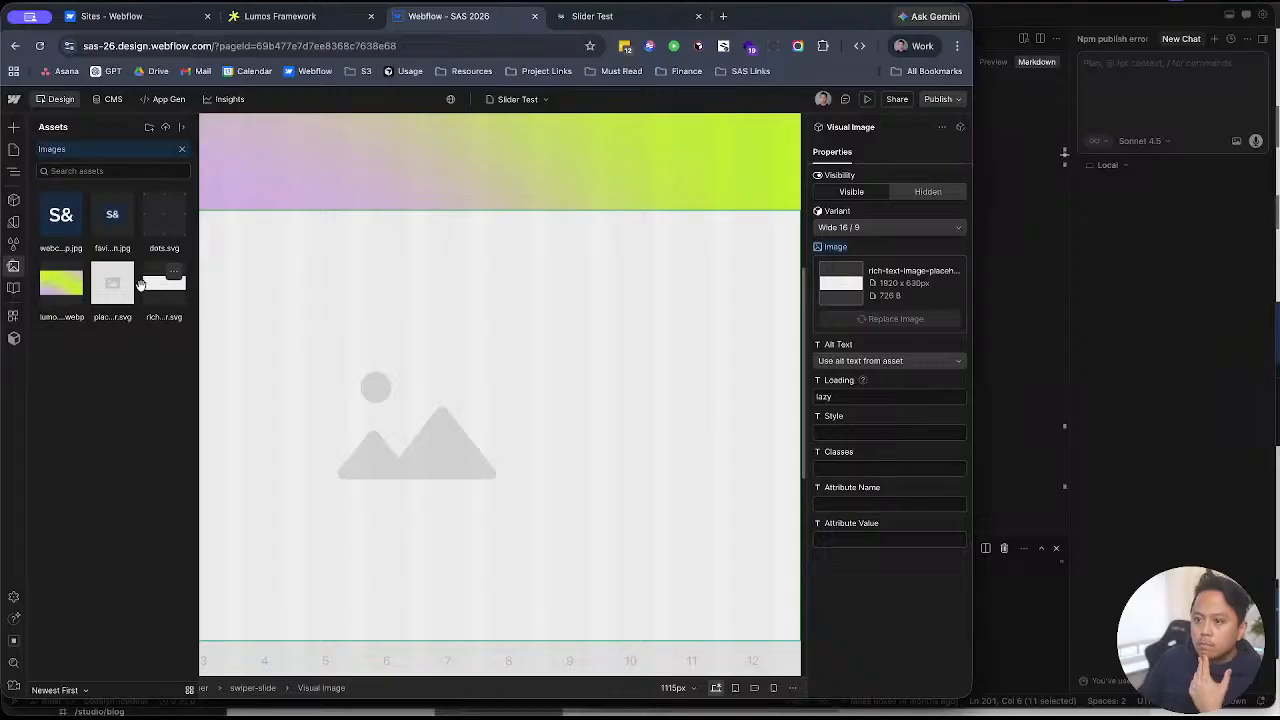
pyautogui.click(40, 287)
pyautogui.click(42, 240)
pyautogui.click(112, 216)
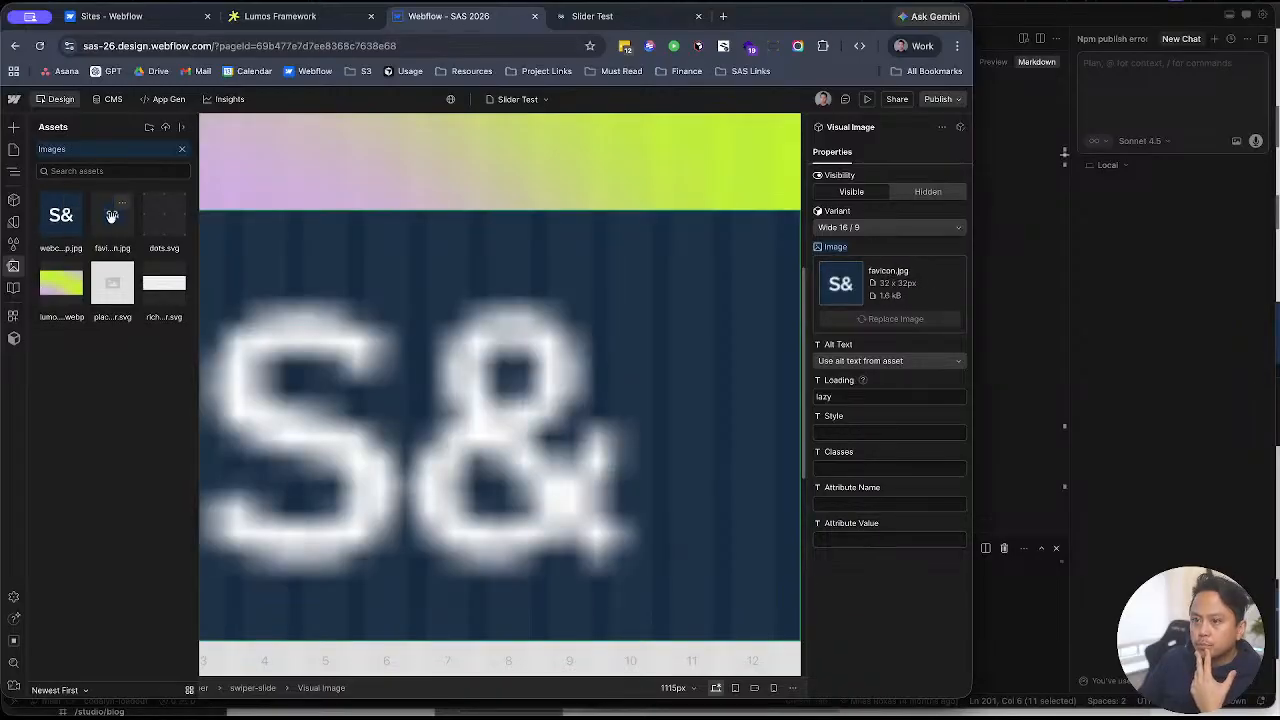
pyautogui.click(61, 215)
pyautogui.click(490, 330)
# Step: Replace the third slide's placeholder image with the dots.svg asset
pyautogui.scroll(3, 481, 330)
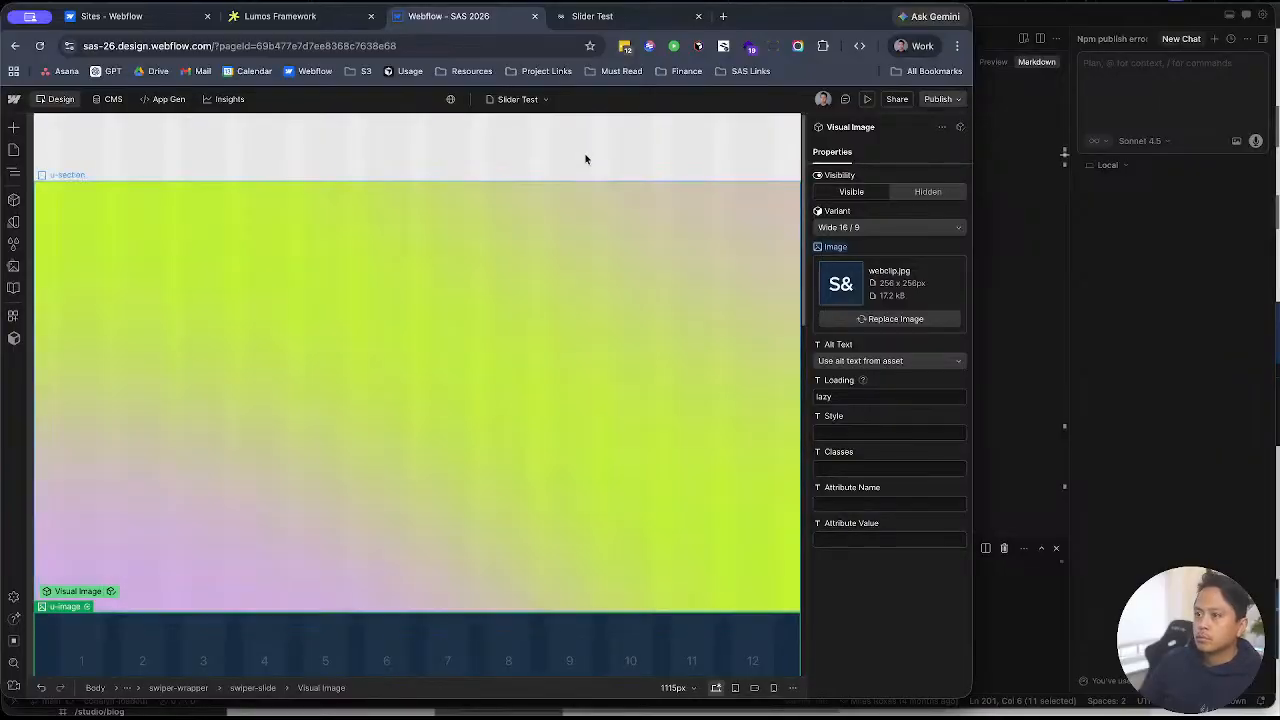
pyautogui.click(560, 172)
pyautogui.scroll(-10, 535, 190)
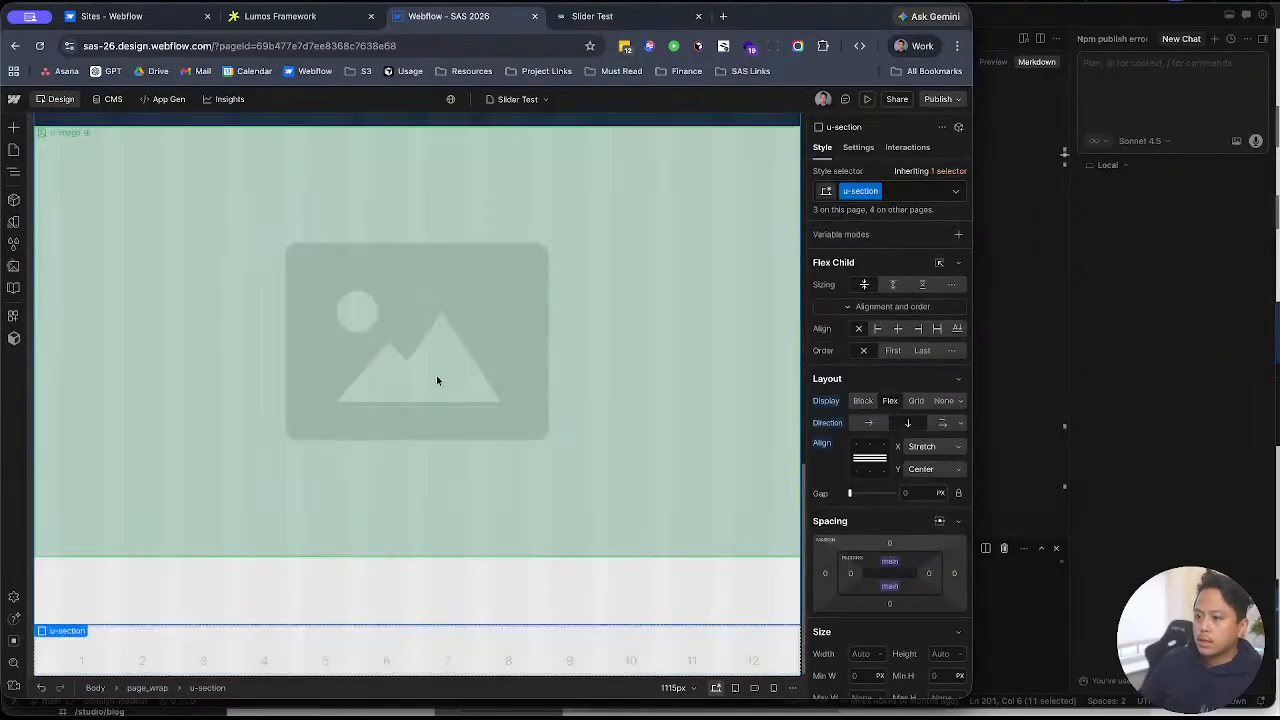
pyautogui.click(436, 380)
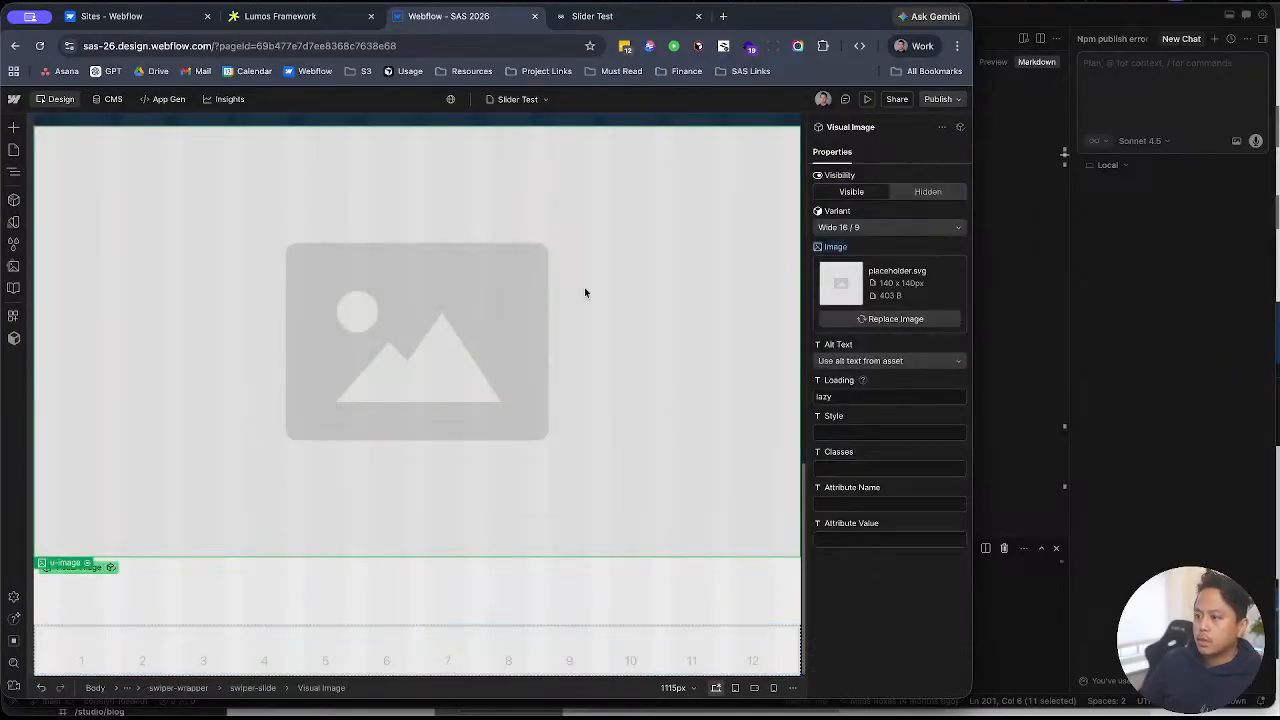
pyautogui.click(886, 318)
pyautogui.click(157, 221)
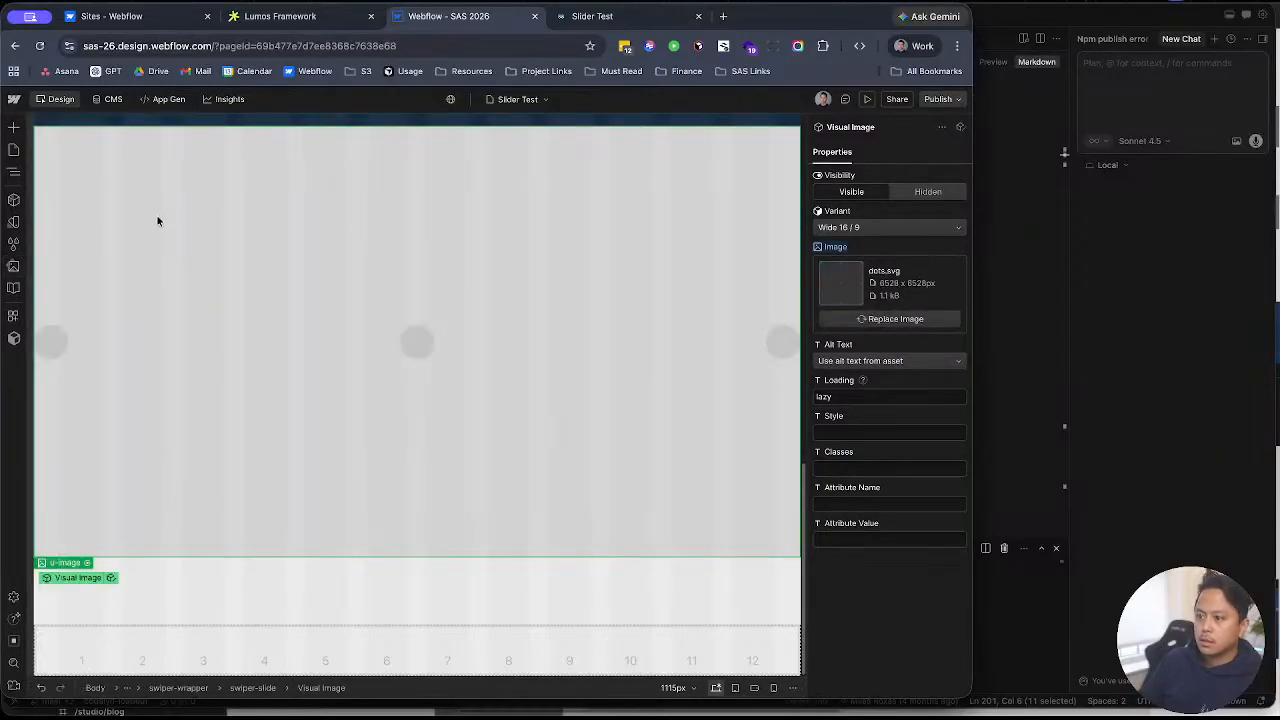
# Step: Publish the site to staging, reload the live Slider Test page and widen the browser window
pyautogui.click(940, 99)
pyautogui.click(885, 308)
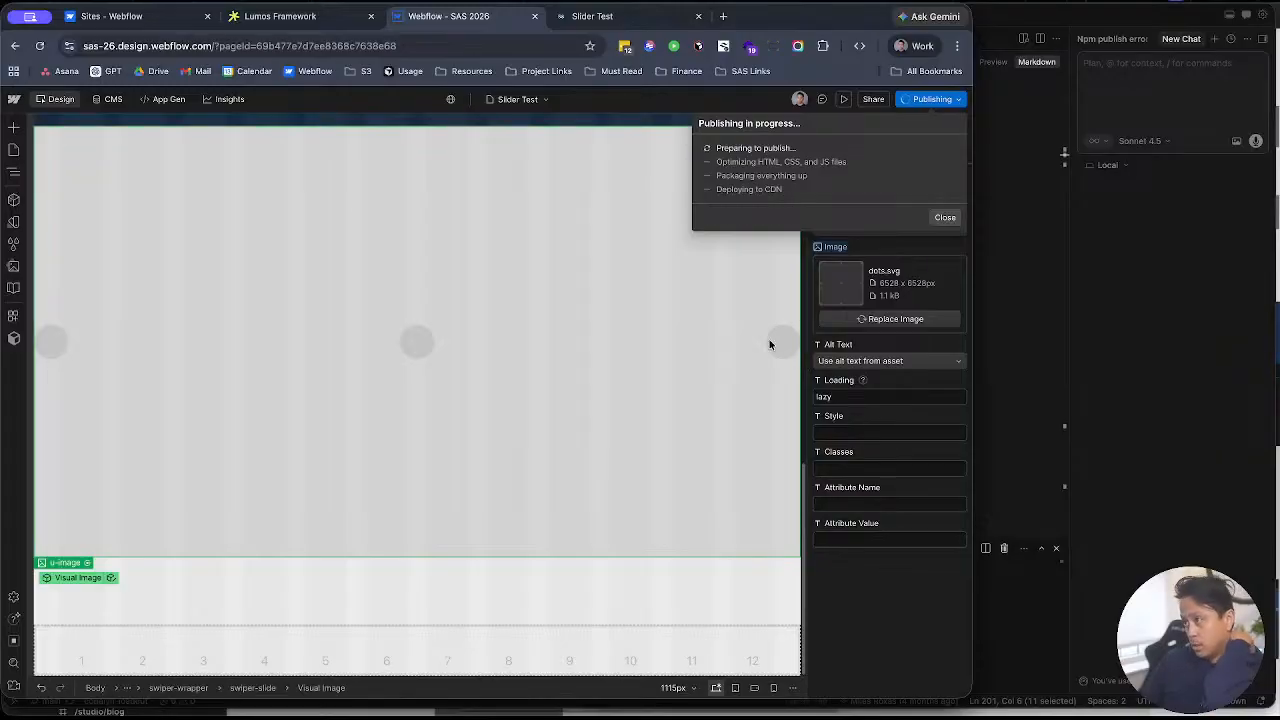
pyautogui.click(605, 17)
pyautogui.press('super+r')
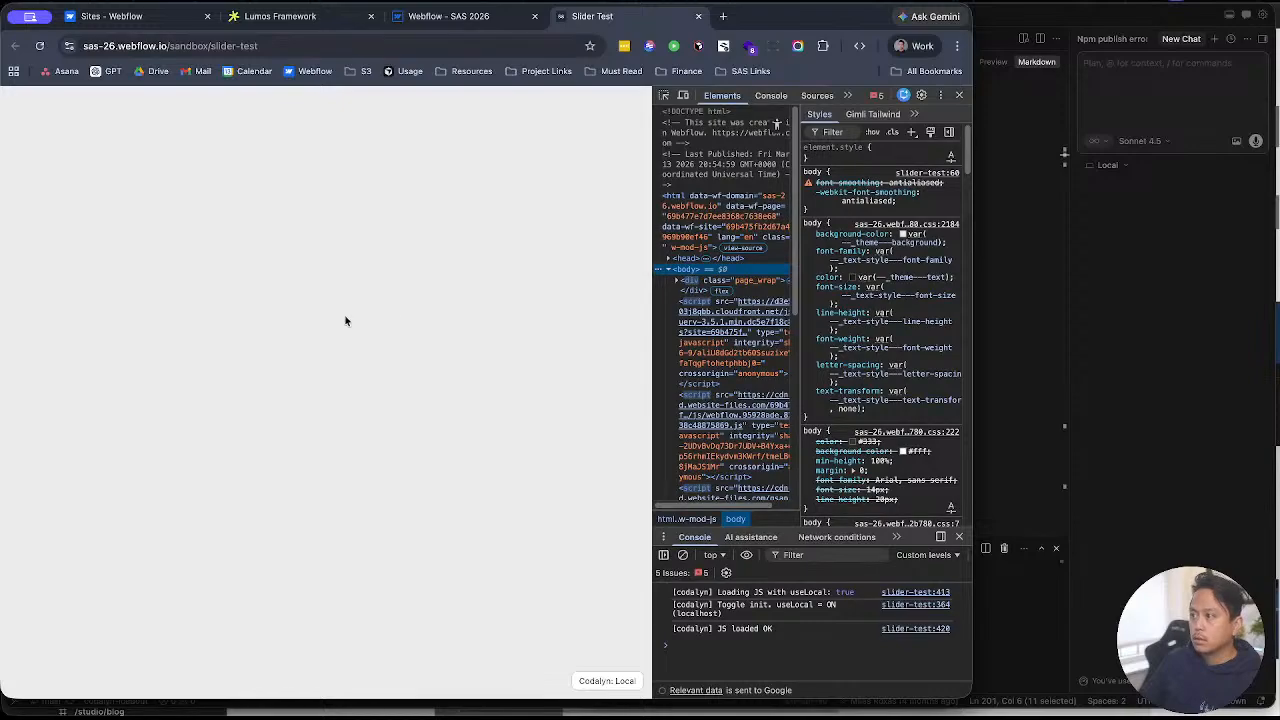
pyautogui.moveTo(968, 690); pyautogui.dragTo(1278, 690)
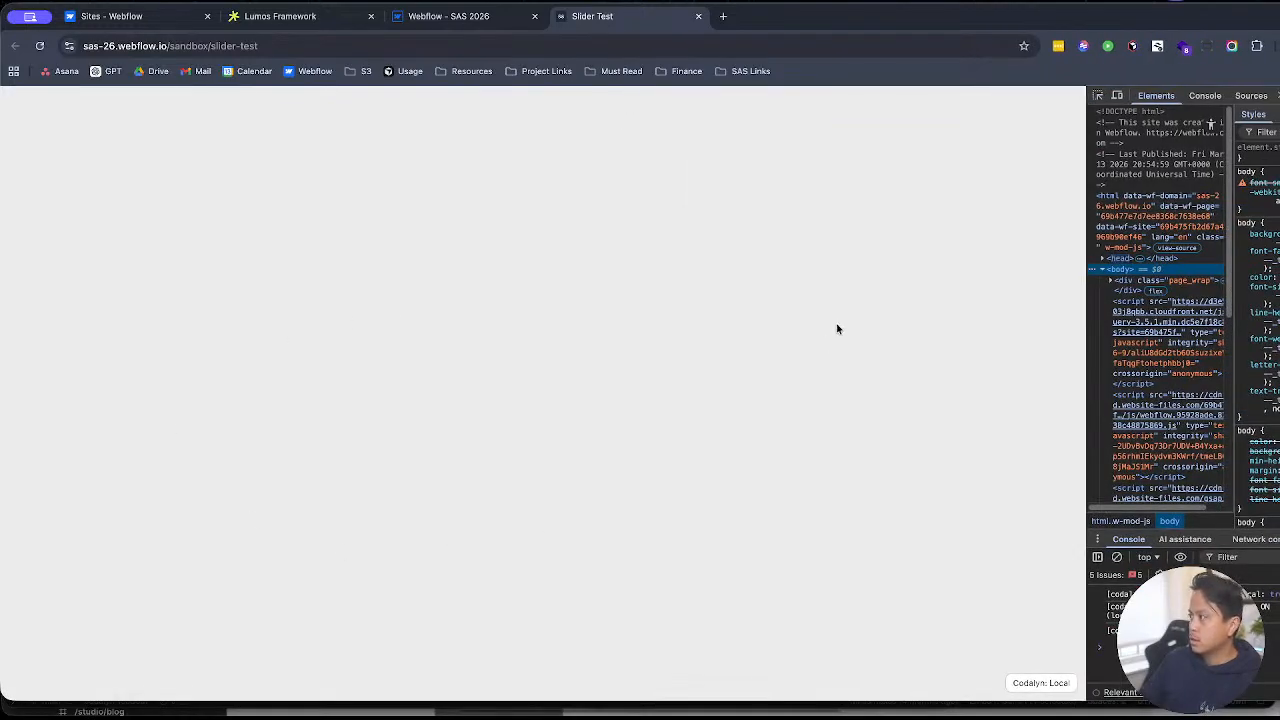
# Step: Open the swiper element's settings in the Webflow designer and remove one of its custom data attributes
pyautogui.click(400, 20)
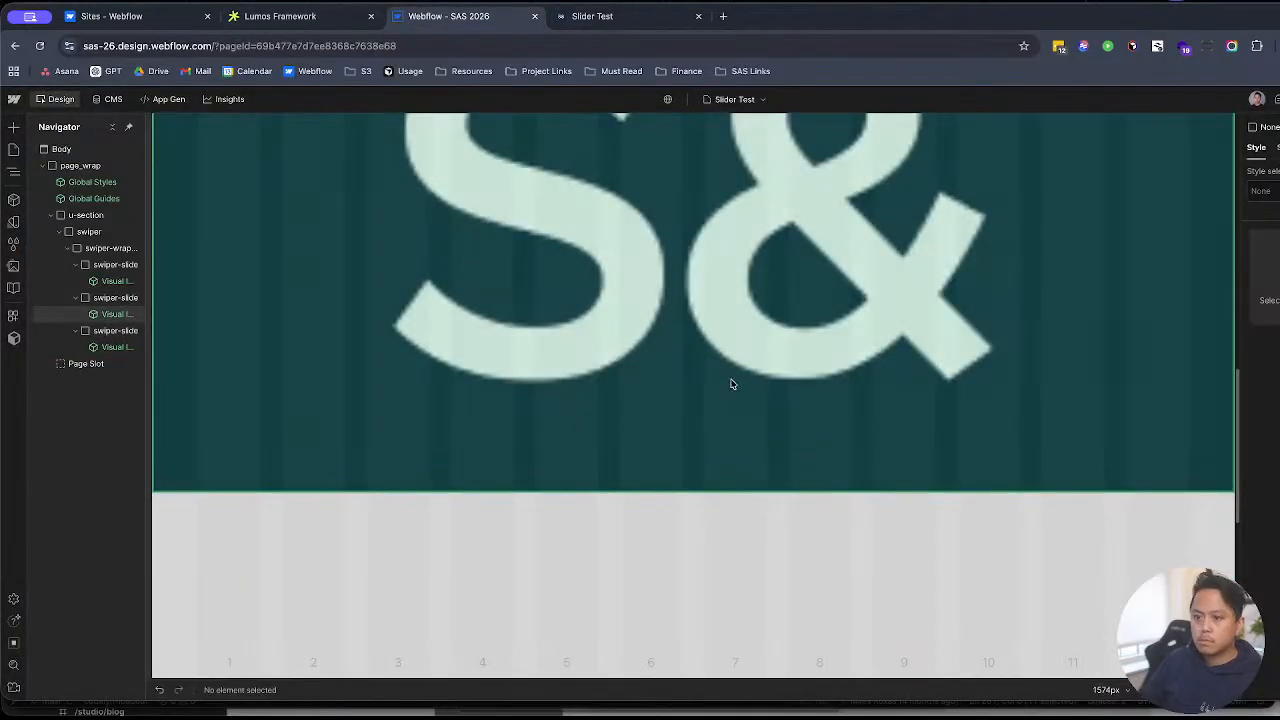
pyautogui.click(731, 384)
pyautogui.press('z')
pyautogui.press('z')
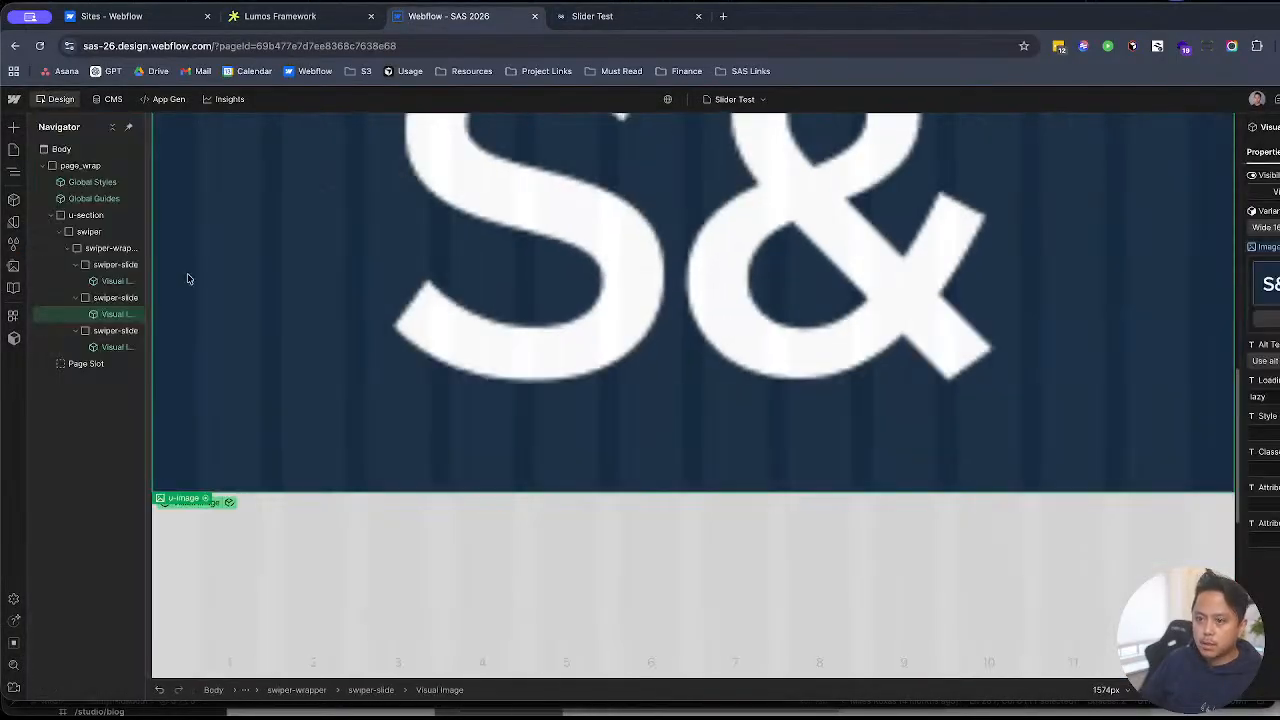
pyautogui.click(116, 230)
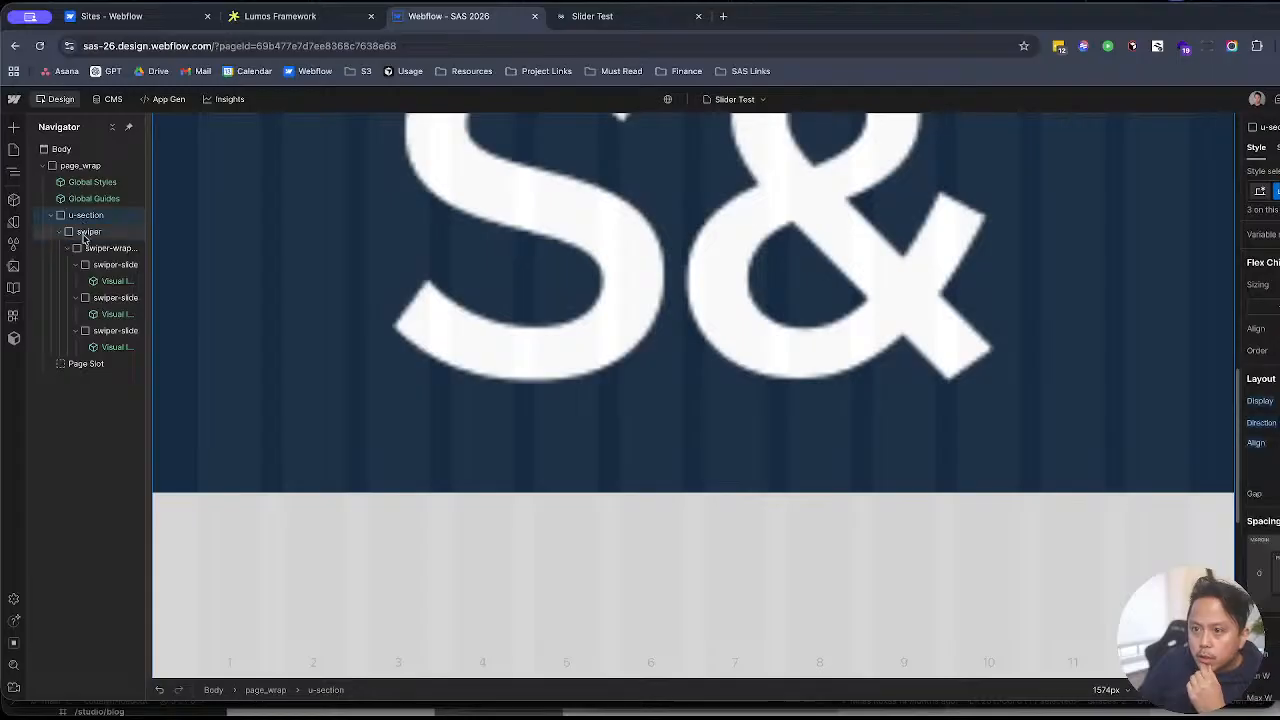
pyautogui.press('d')
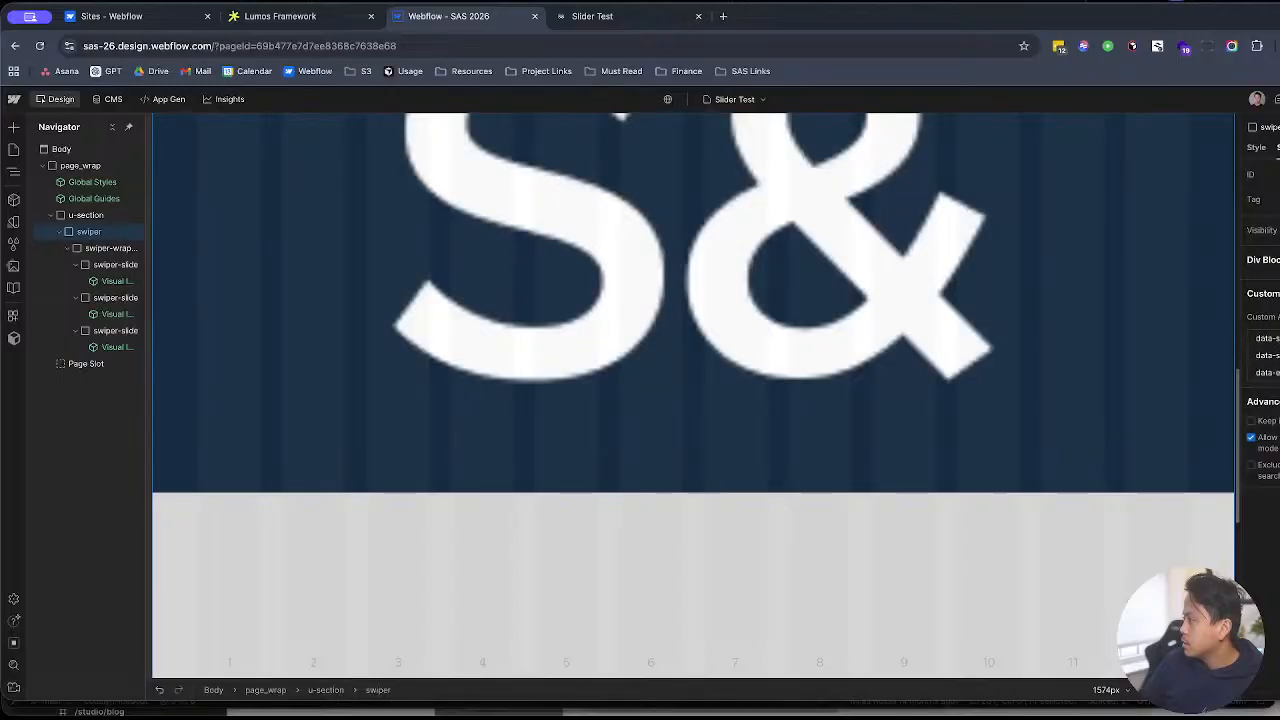
pyautogui.click(1276, 372)
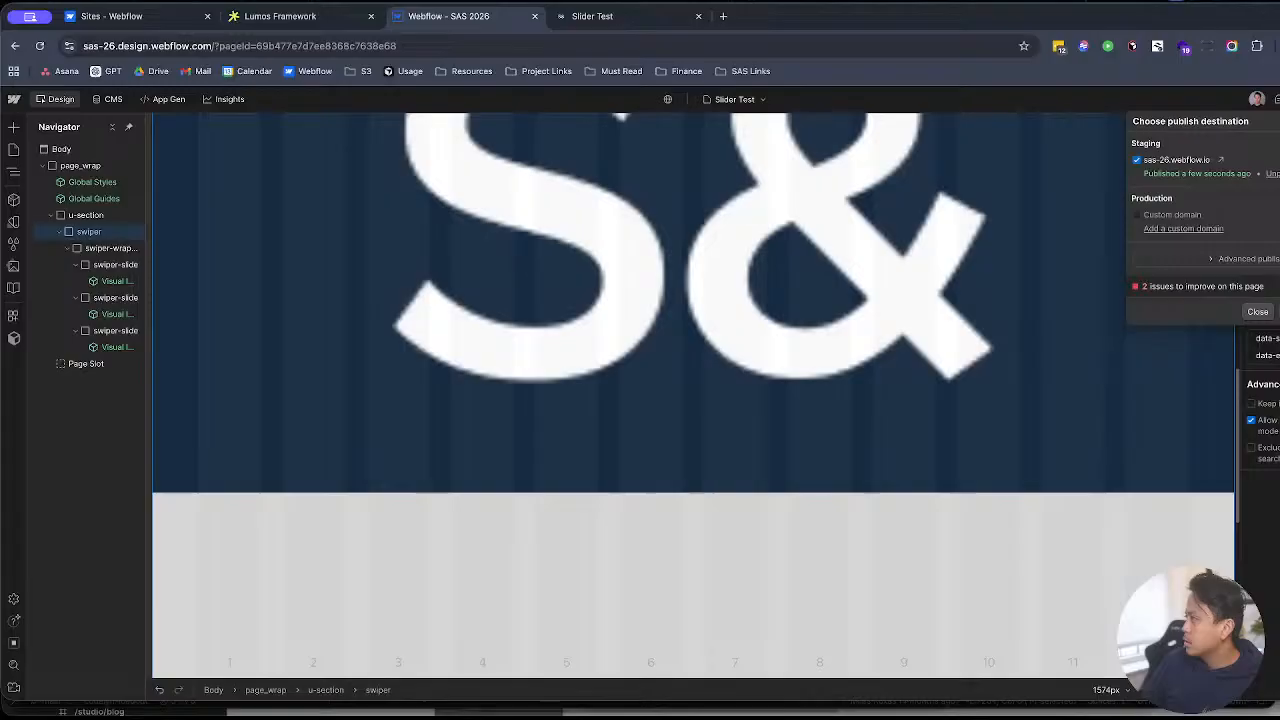
# Step: Add a custom data attribute to the swiper element and publish the site to sas-26.webflow.io
pyautogui.click(1276, 294)
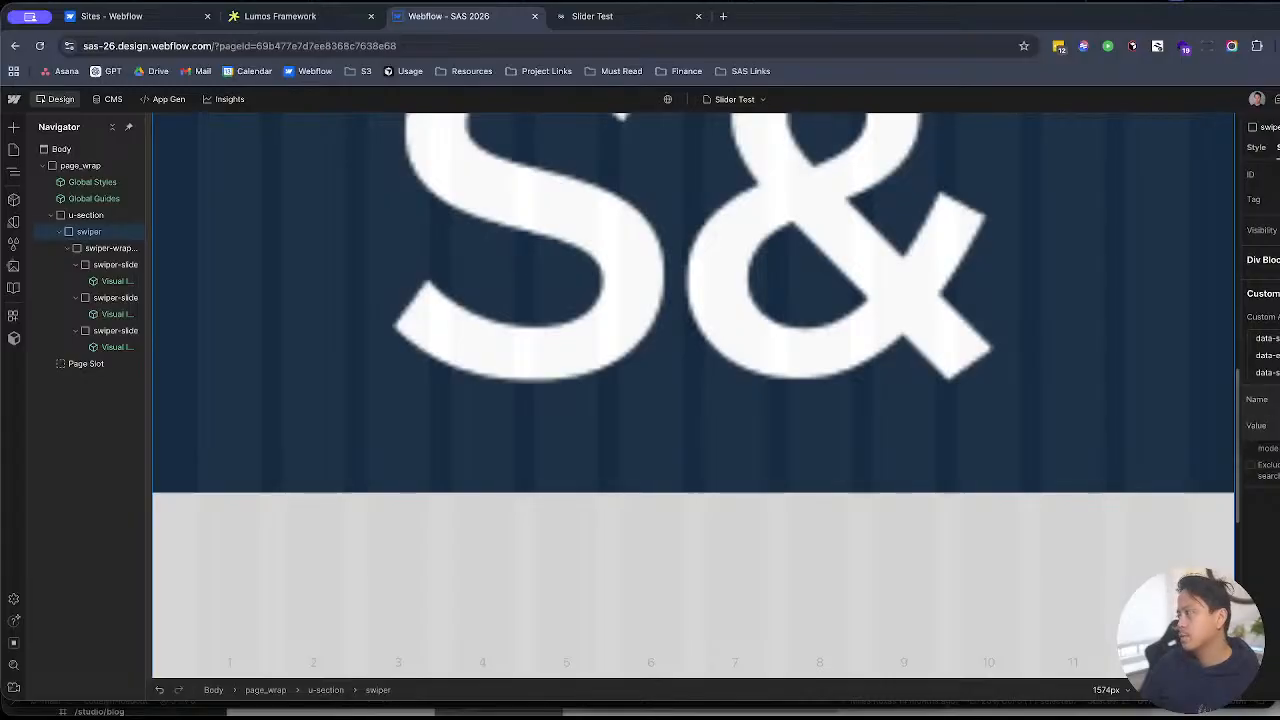
pyautogui.press('Return')
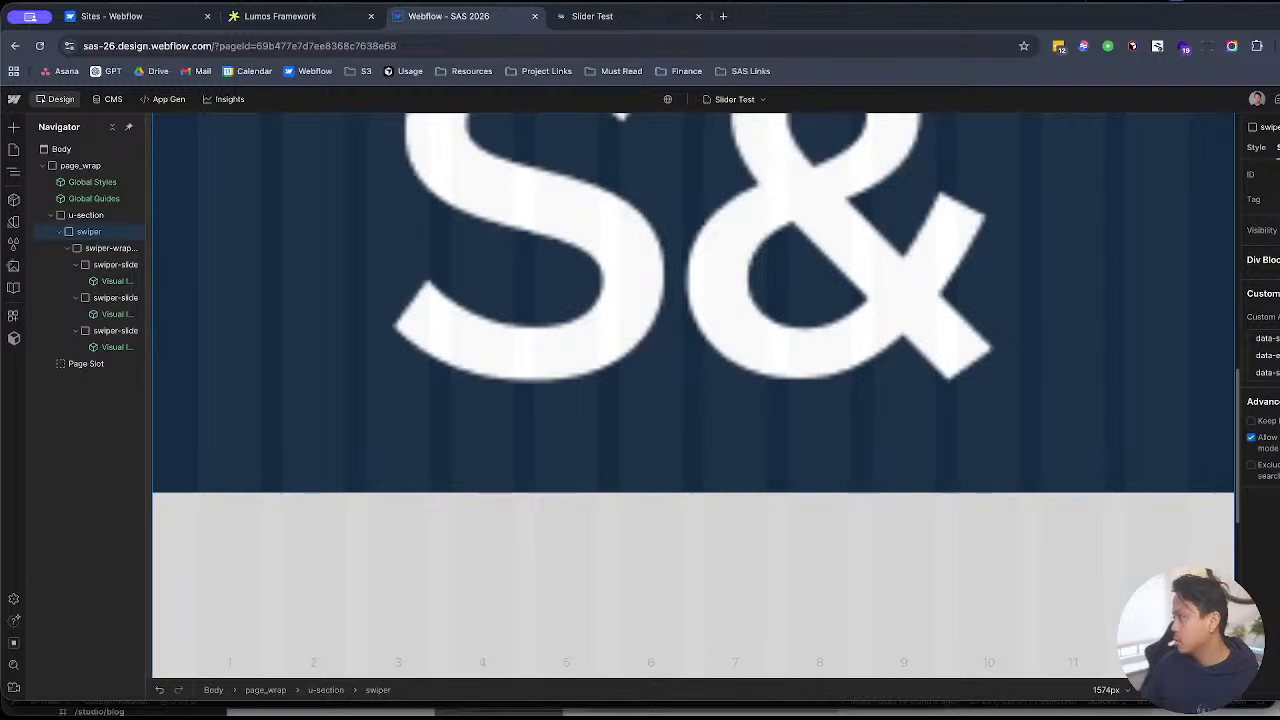
pyautogui.hotkey('shift', 'p')
pyautogui.press('Return')
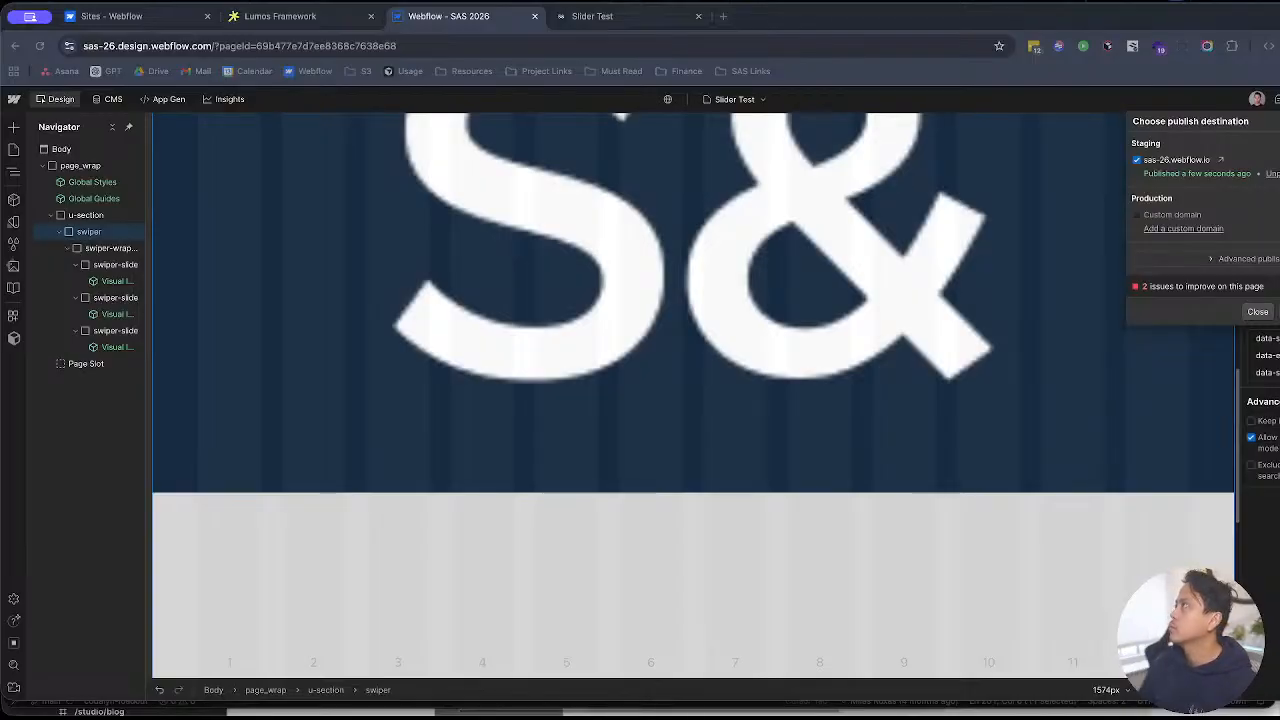
# Step: Inspect the swiper element inside u-section on the live Slider Test page, widening the developer tools to read its attributes
pyautogui.click(687, 15)
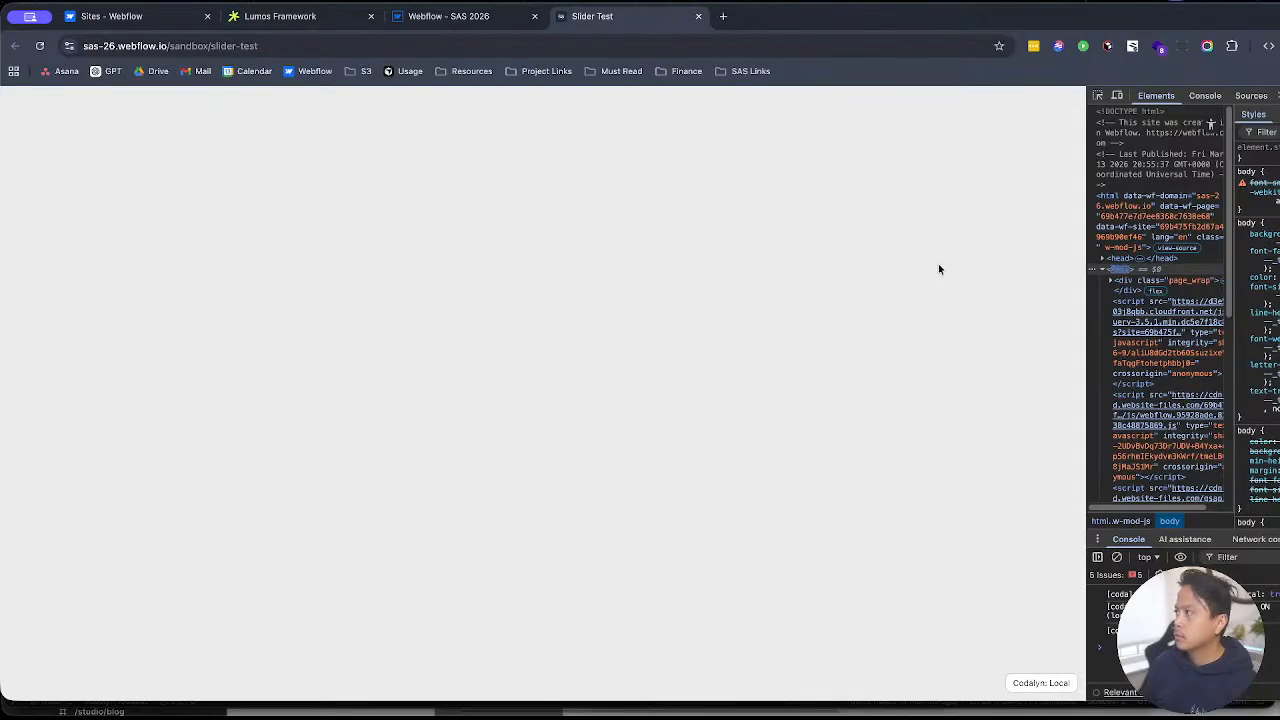
pyautogui.press('super+shift+c')
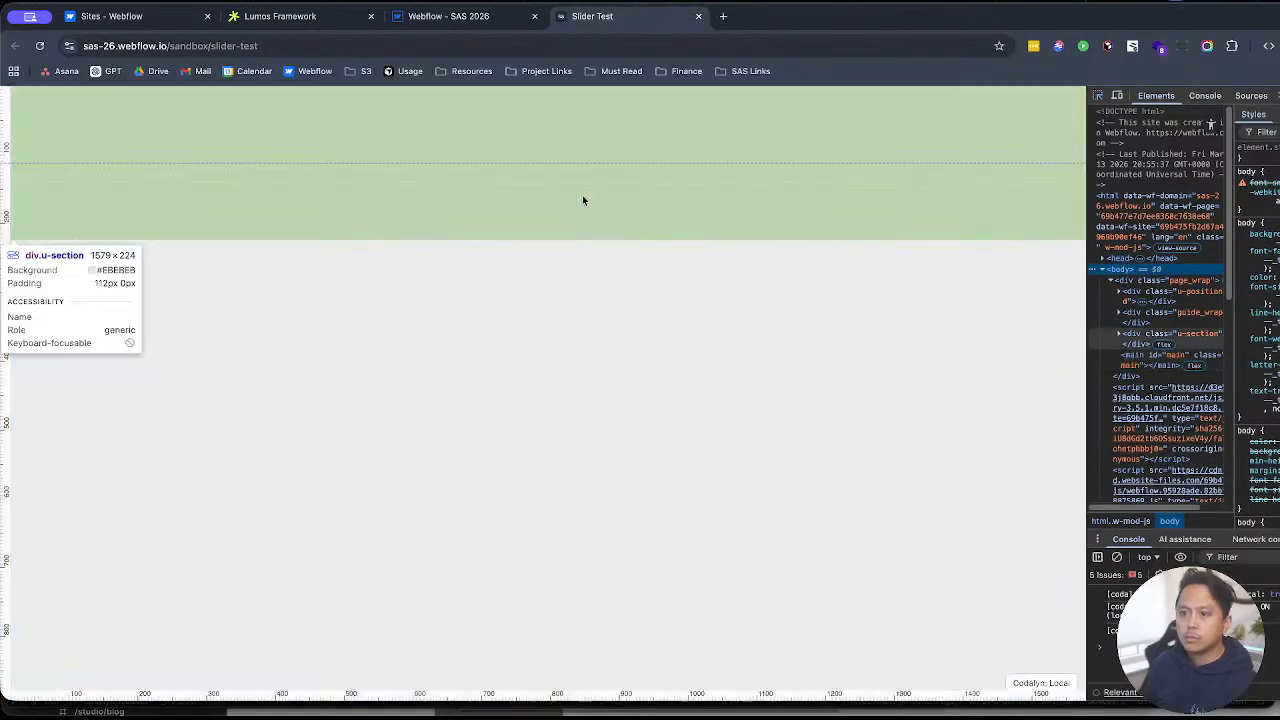
pyautogui.click(535, 486)
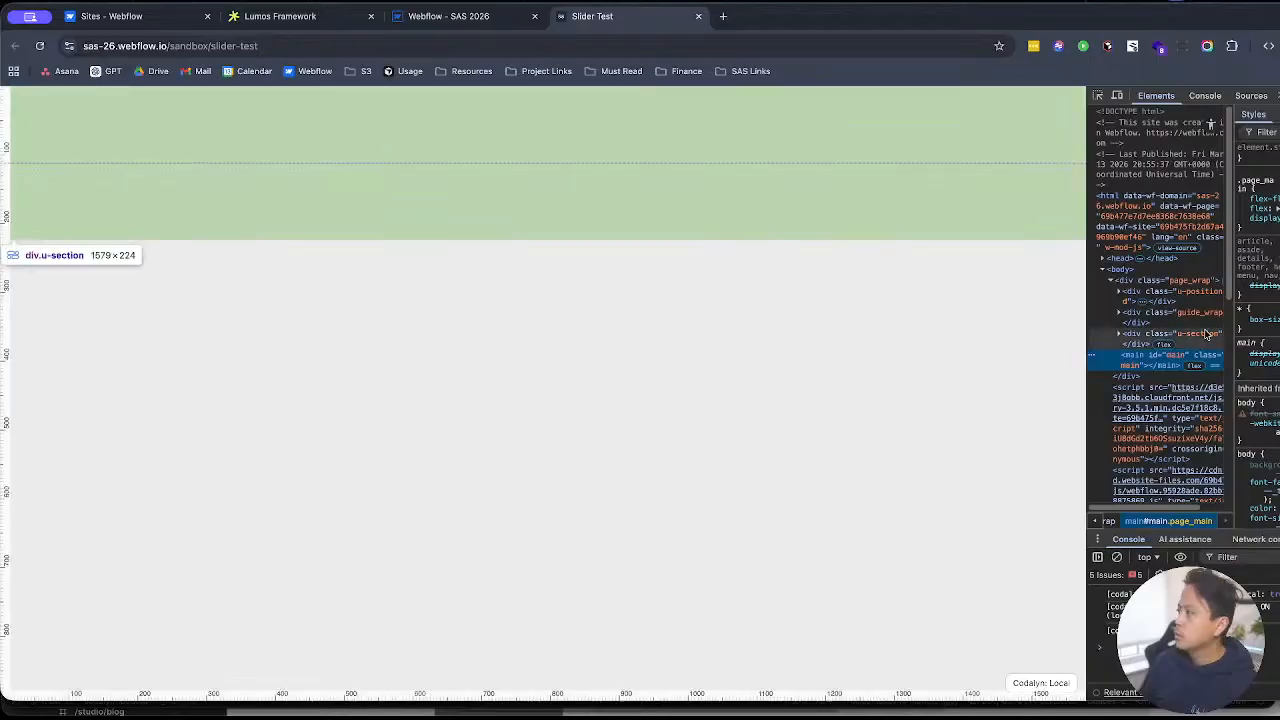
pyautogui.click(1177, 344)
pyautogui.click(1117, 334)
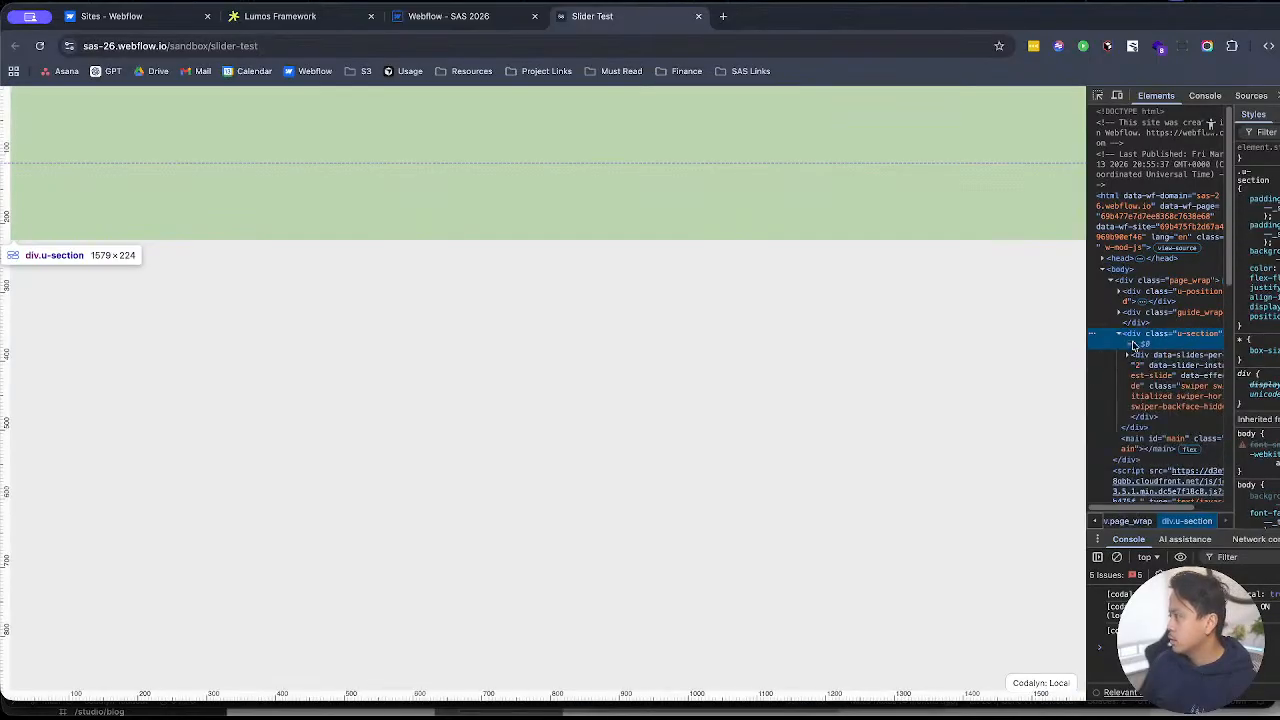
pyautogui.click(1135, 347)
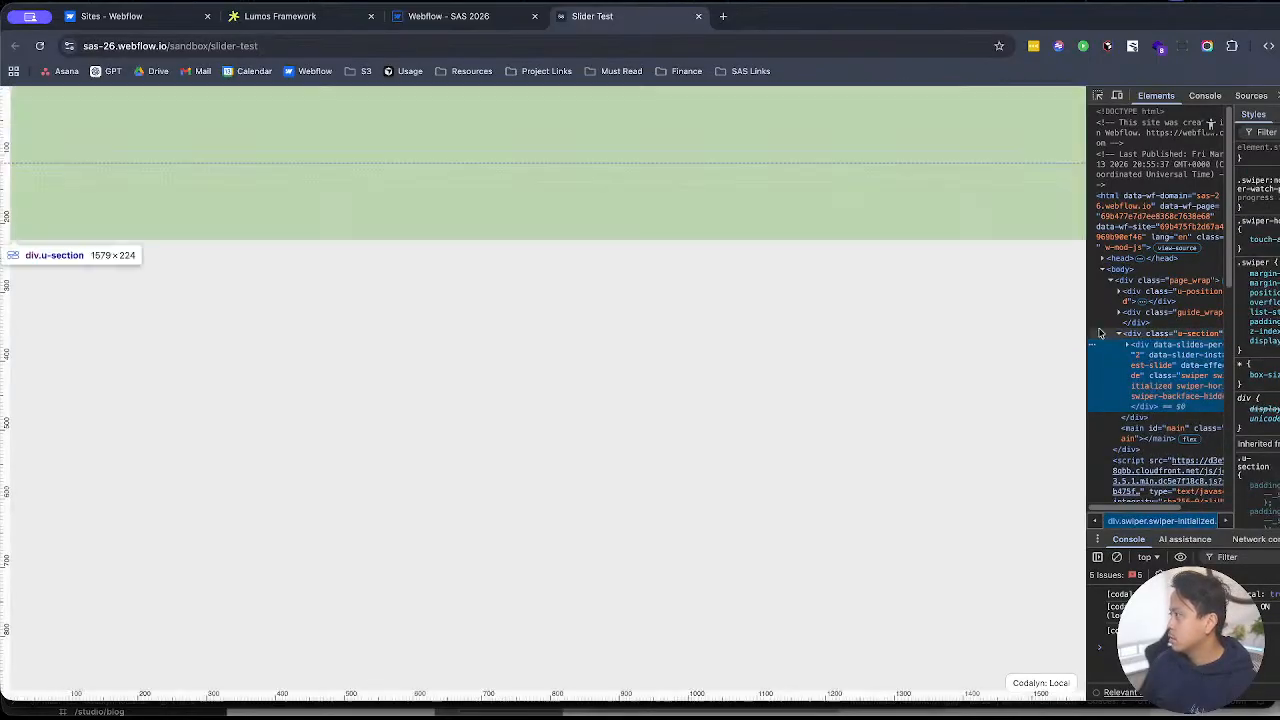
pyautogui.moveTo(1088, 334); pyautogui.dragTo(933, 334)
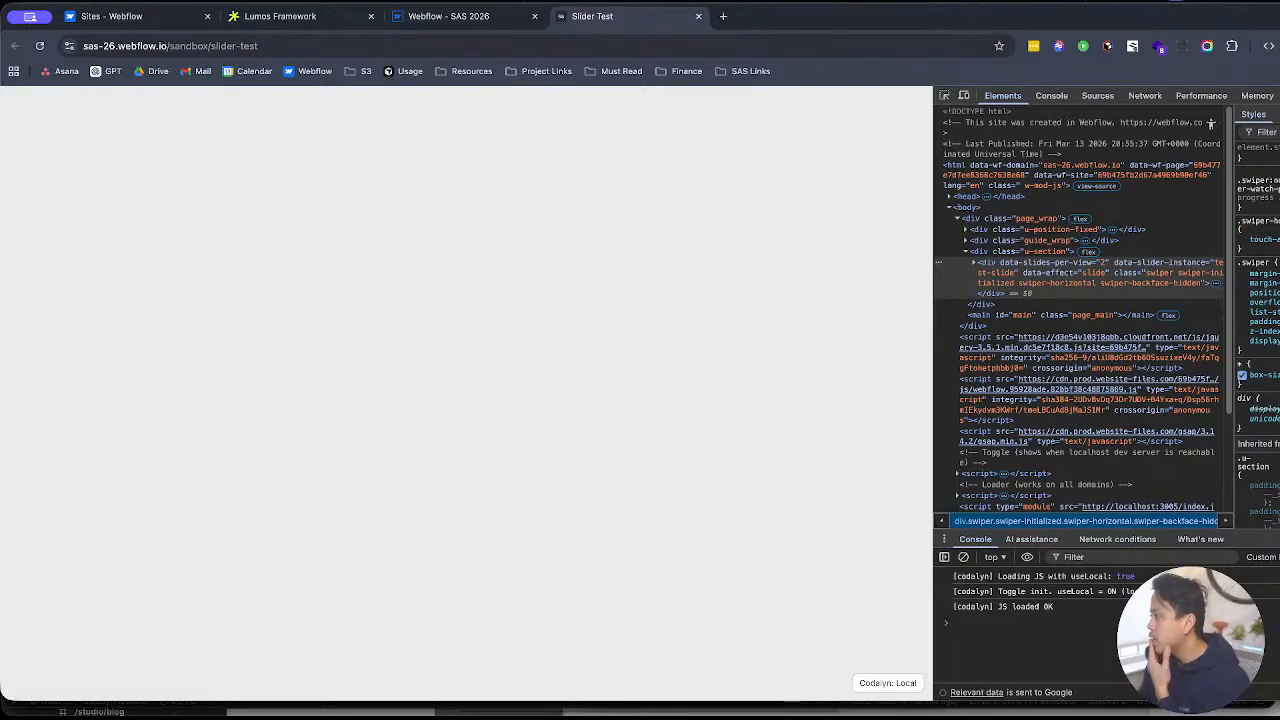
pyautogui.hotkey('ctrl', 'shift', 'Tab')
pyautogui.click(360, 16)
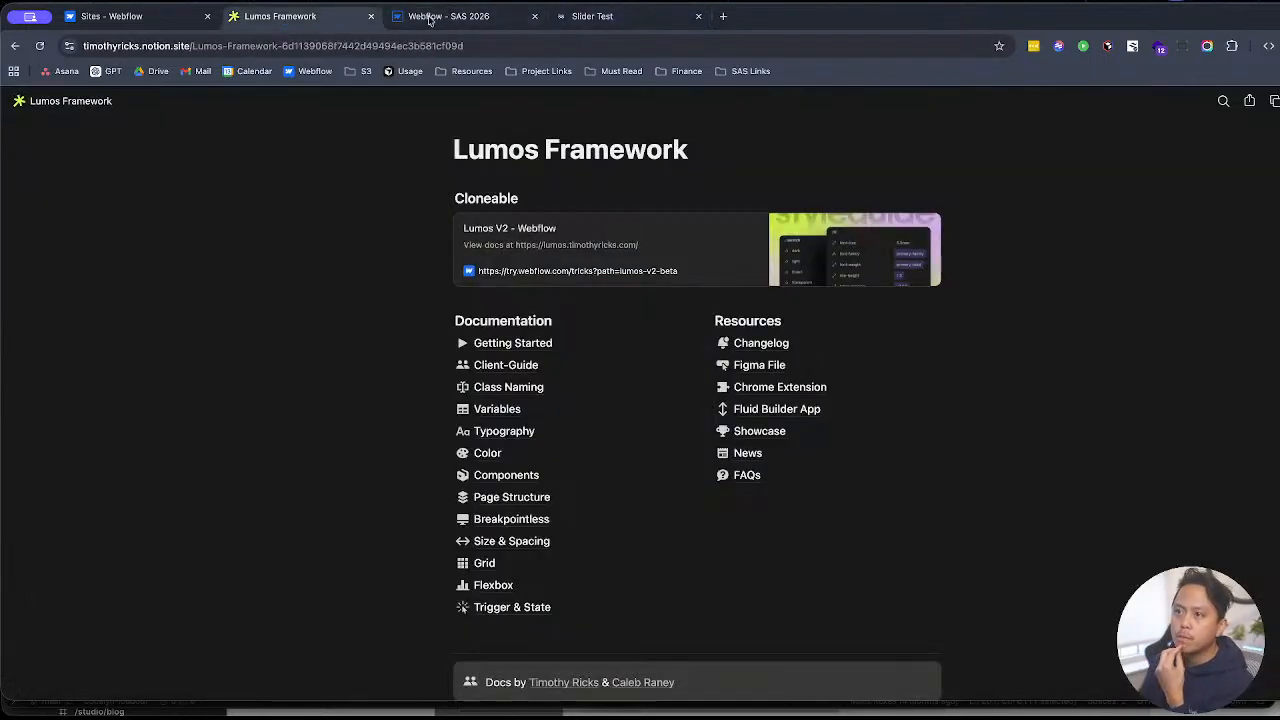
# Step: Examine the Lumos CSS code embed inside the Global Styles component in the Webflow designer, then return to the Slider Test page
pyautogui.click(430, 20)
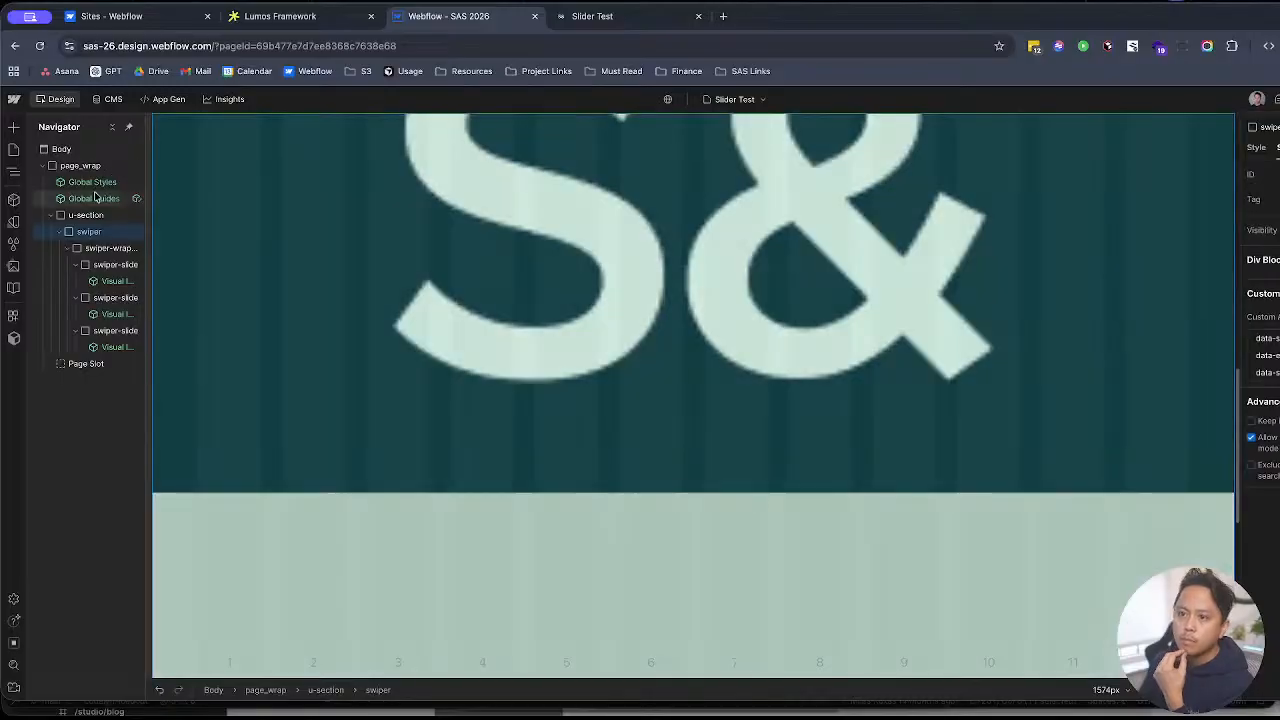
pyautogui.click(97, 184)
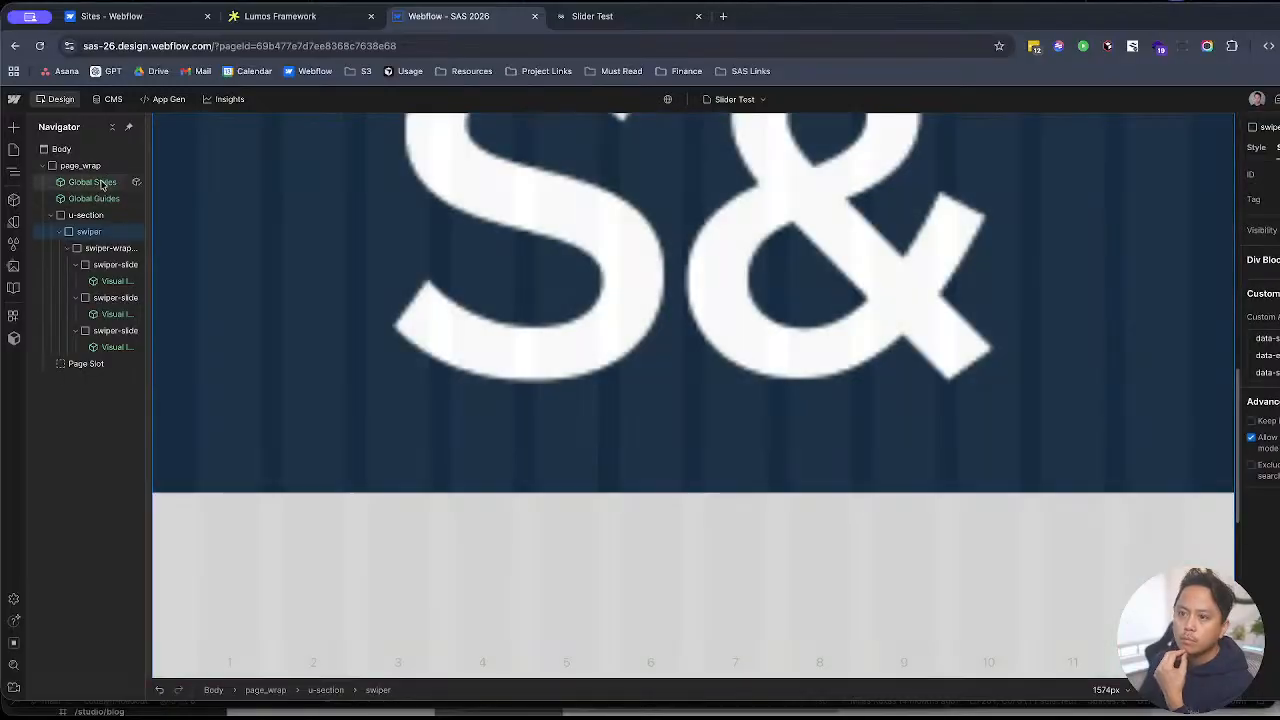
pyautogui.click(140, 186)
pyautogui.click(95, 237)
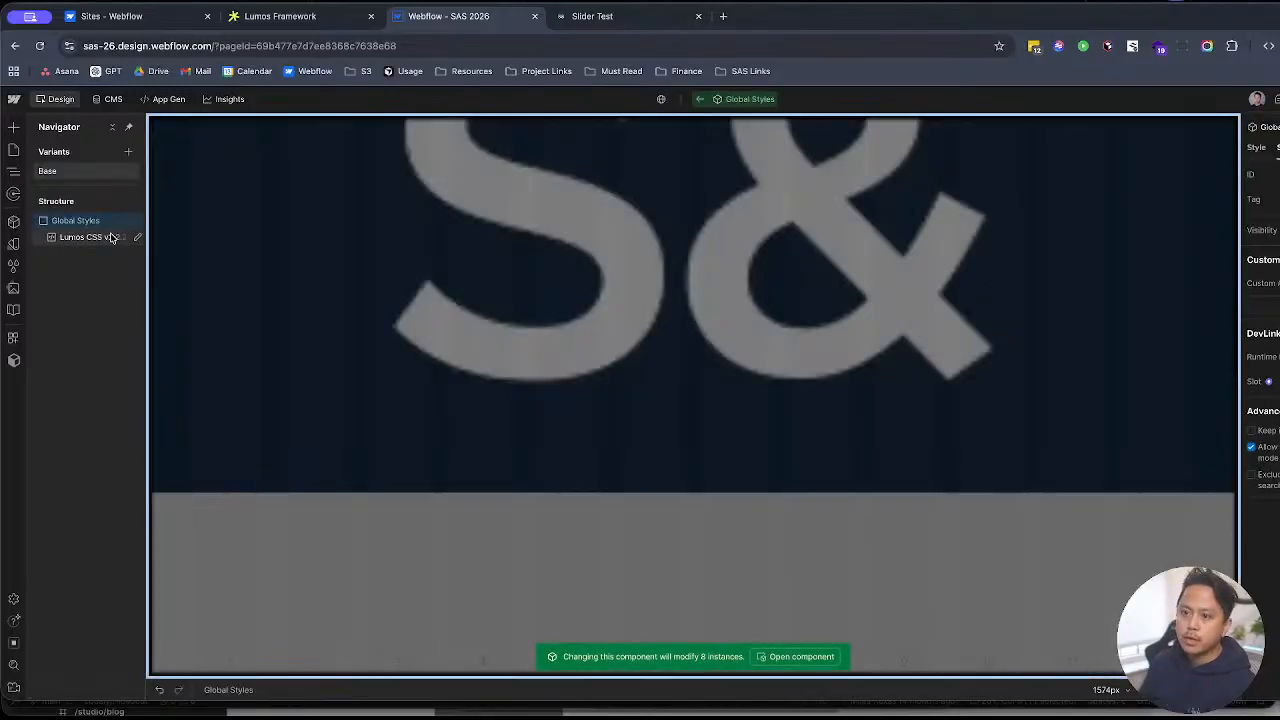
pyautogui.click(1262, 256)
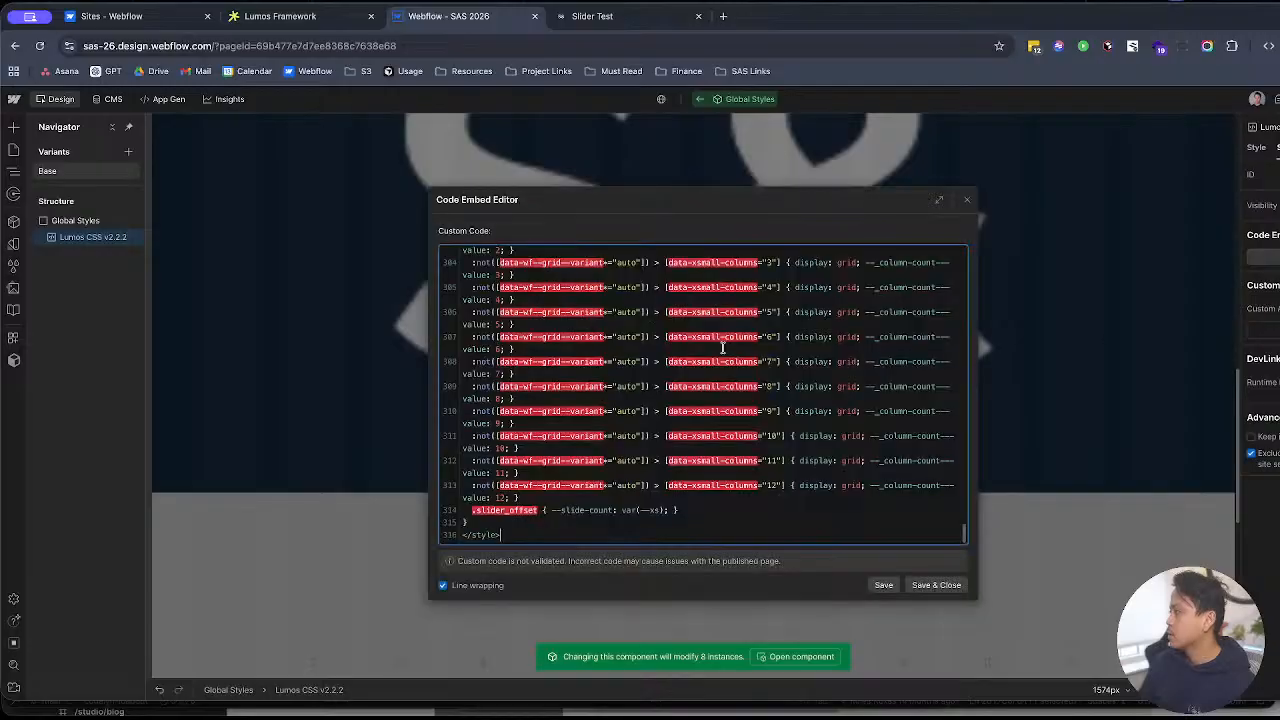
pyautogui.scroll(20, 681, 410)
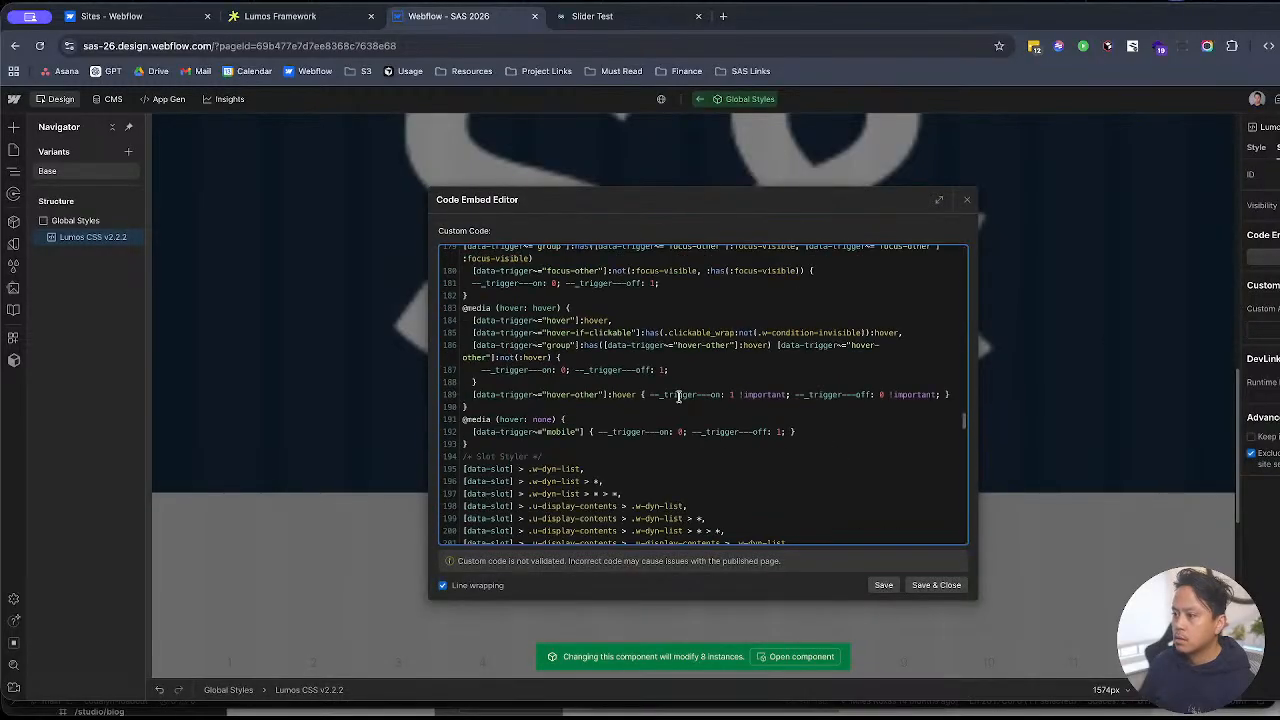
pyautogui.scroll(20, 676, 396)
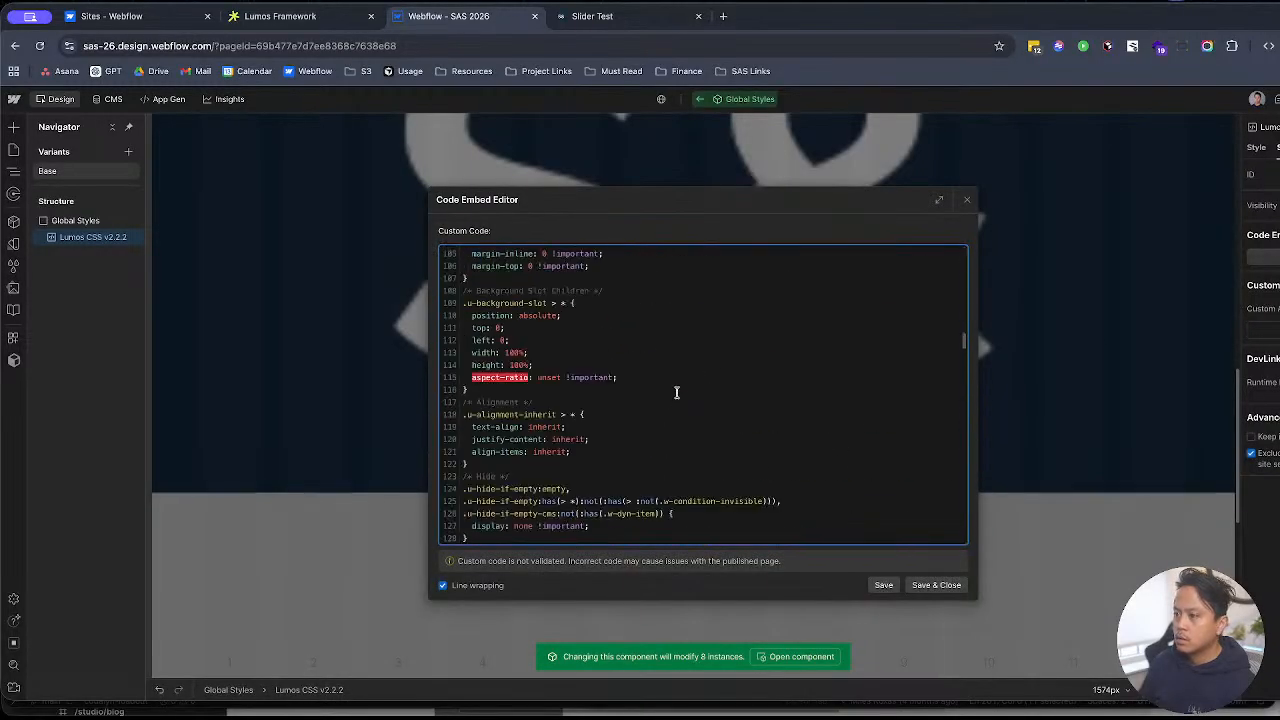
pyautogui.click(967, 200)
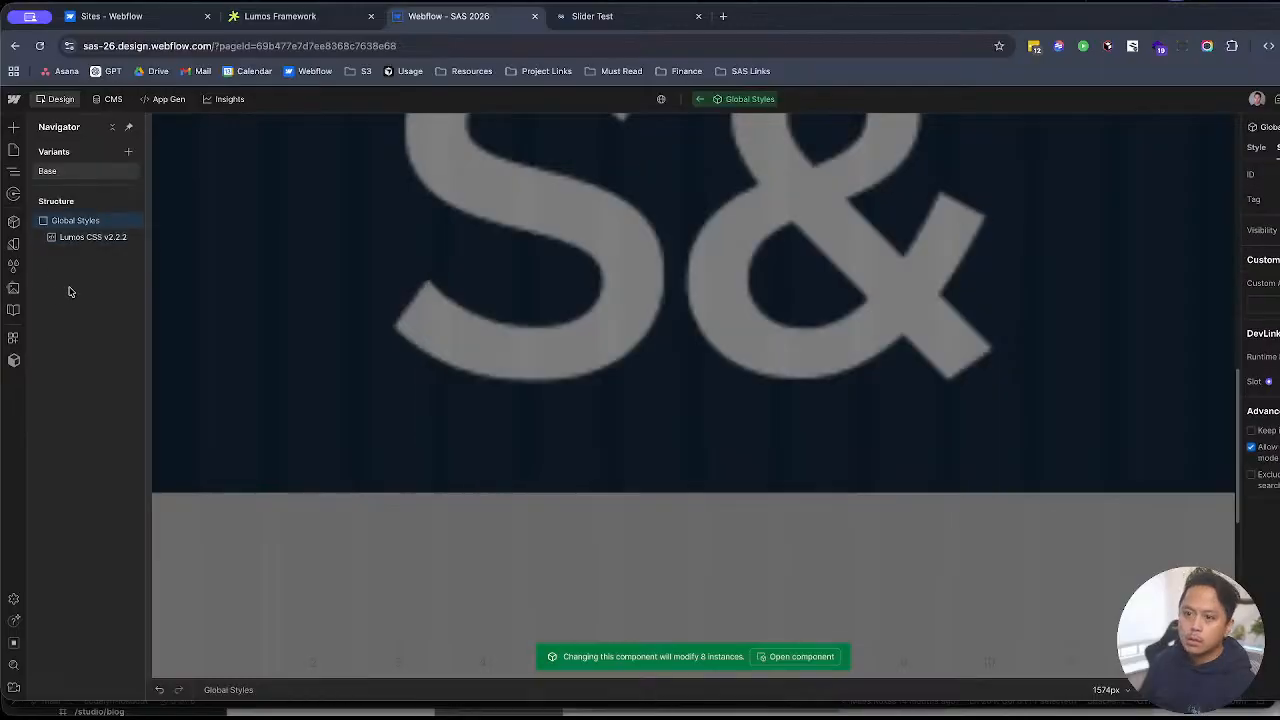
pyautogui.click(69, 286)
pyautogui.click(14, 316)
pyautogui.click(14, 316)
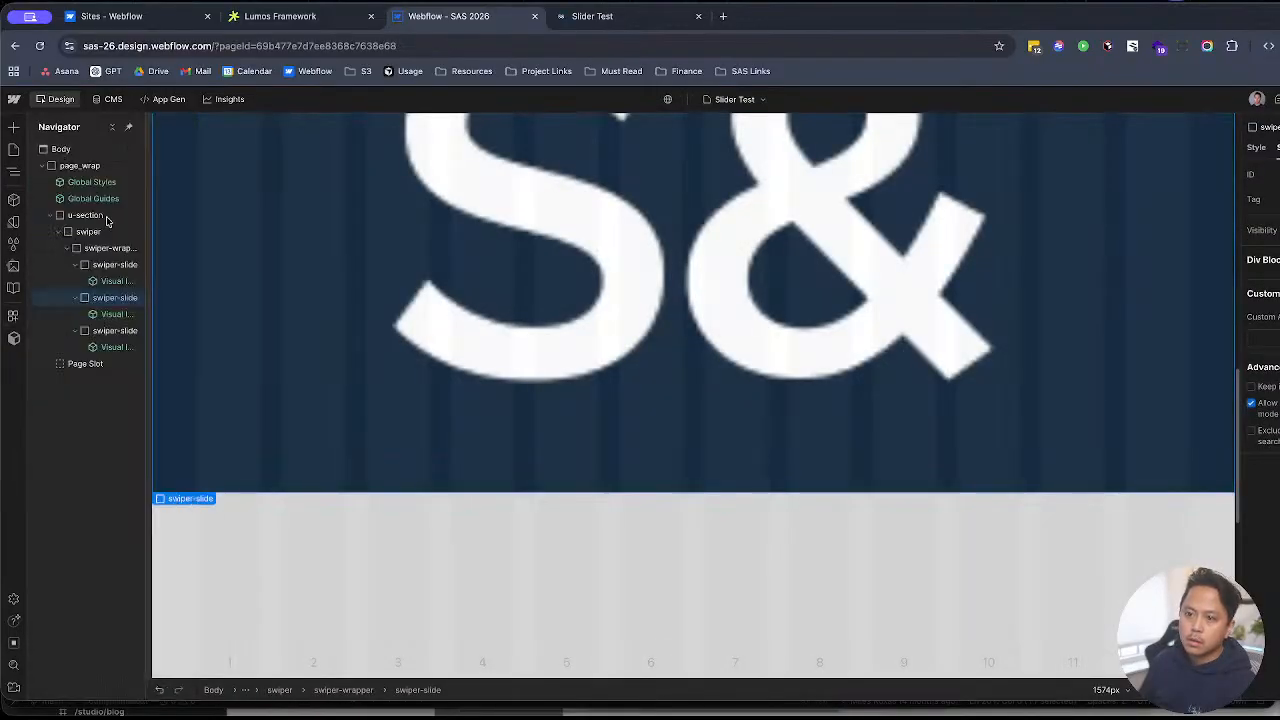
# Step: Open the site settings' custom code section and review the head and footer code
pyautogui.click(14, 99)
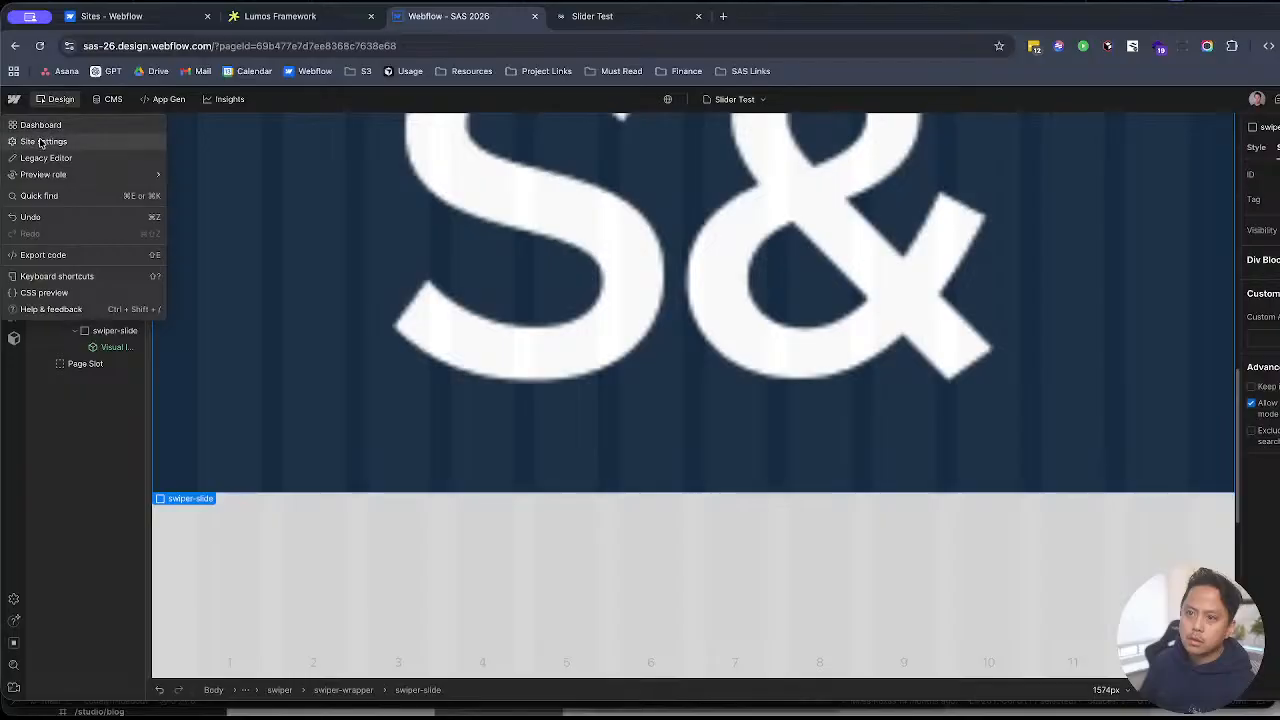
pyautogui.click(42, 140)
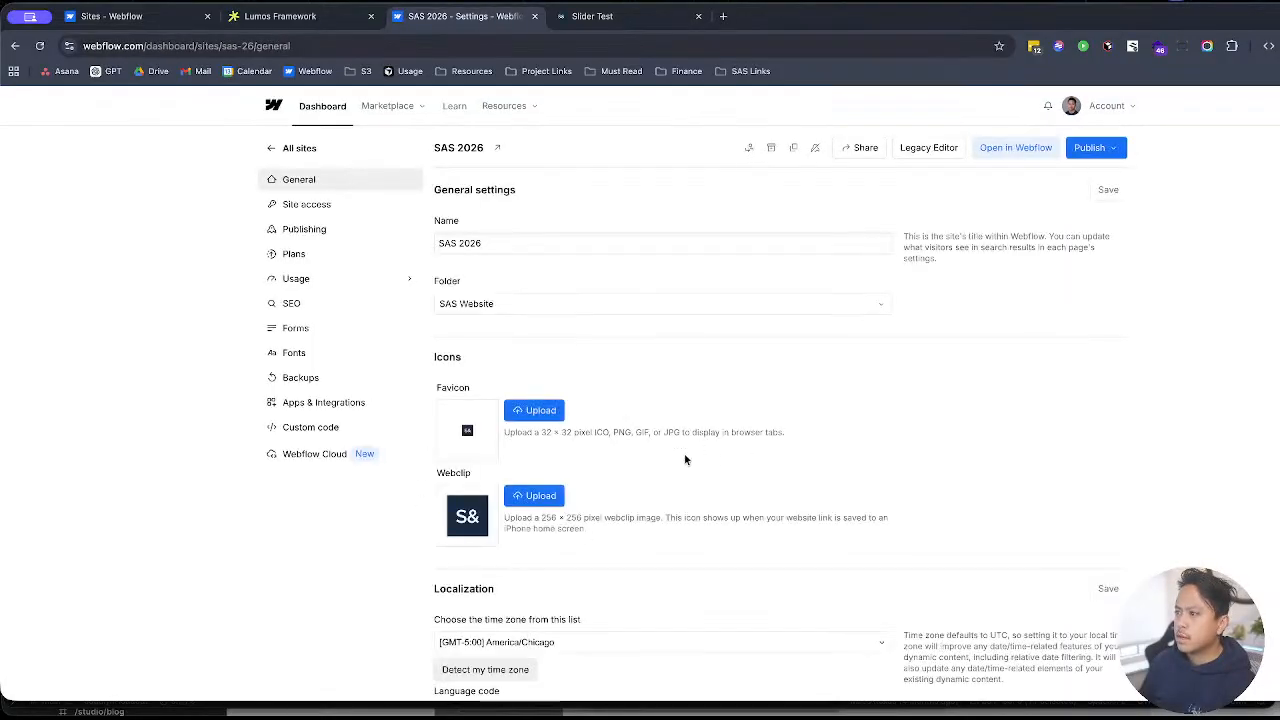
pyautogui.click(300, 427)
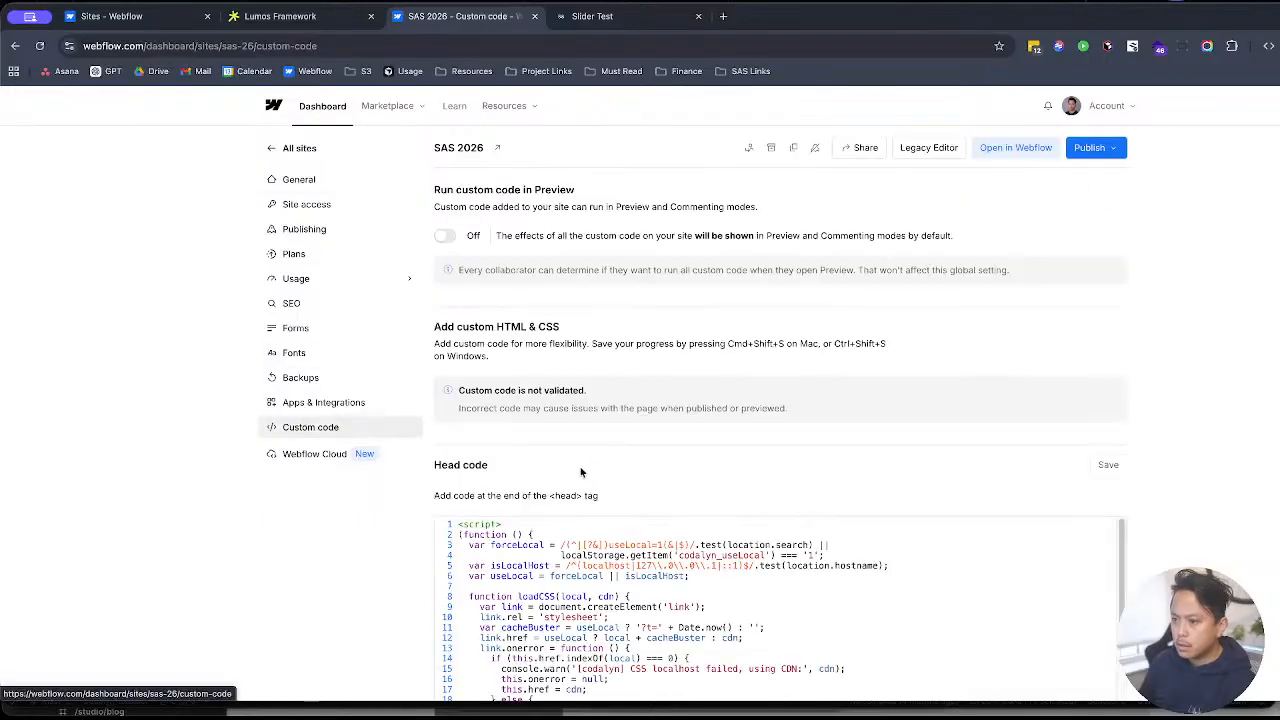
pyautogui.scroll(-3, 640, 485)
pyautogui.scroll(-3, 696, 487)
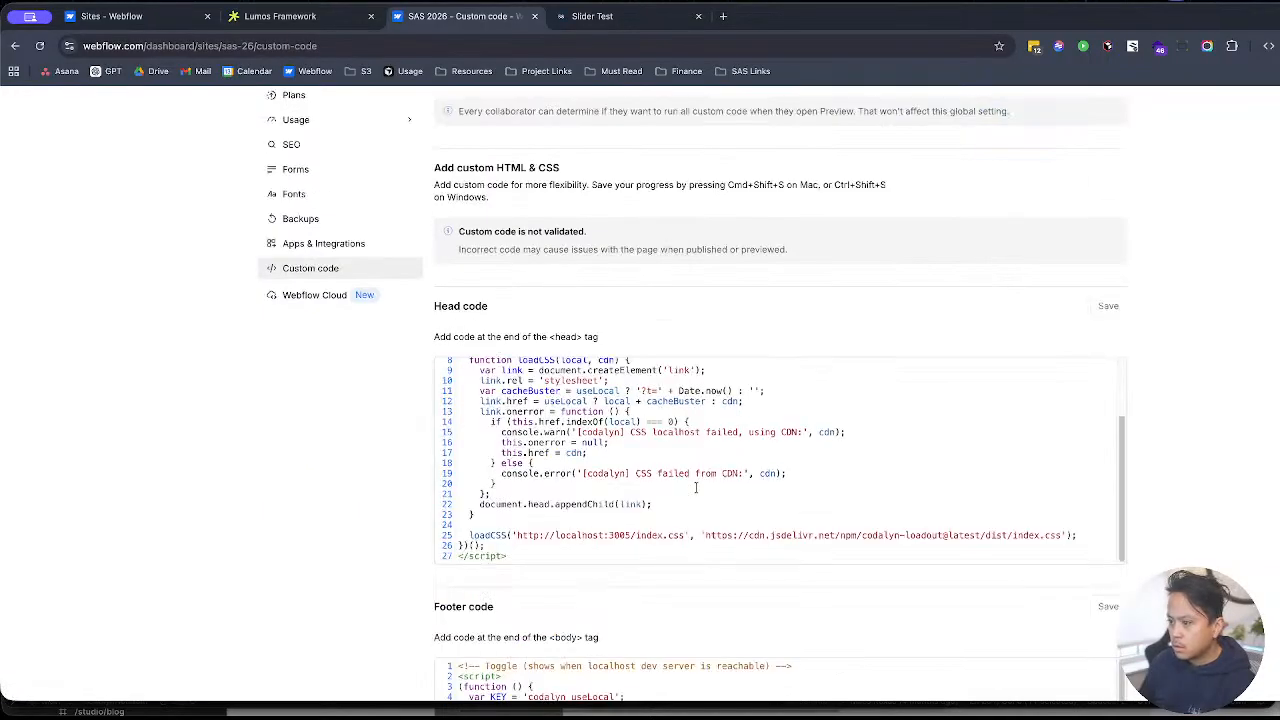
pyautogui.scroll(-4, 628, 553)
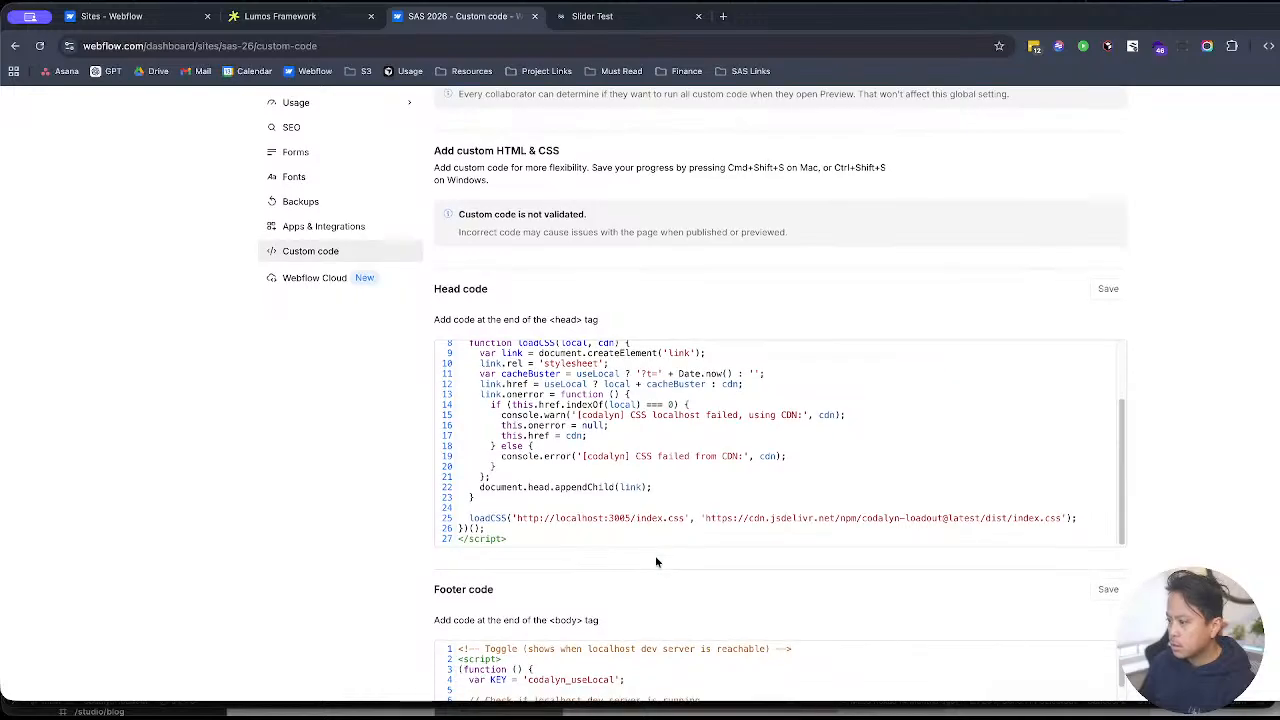
pyautogui.scroll(-5, 612, 325)
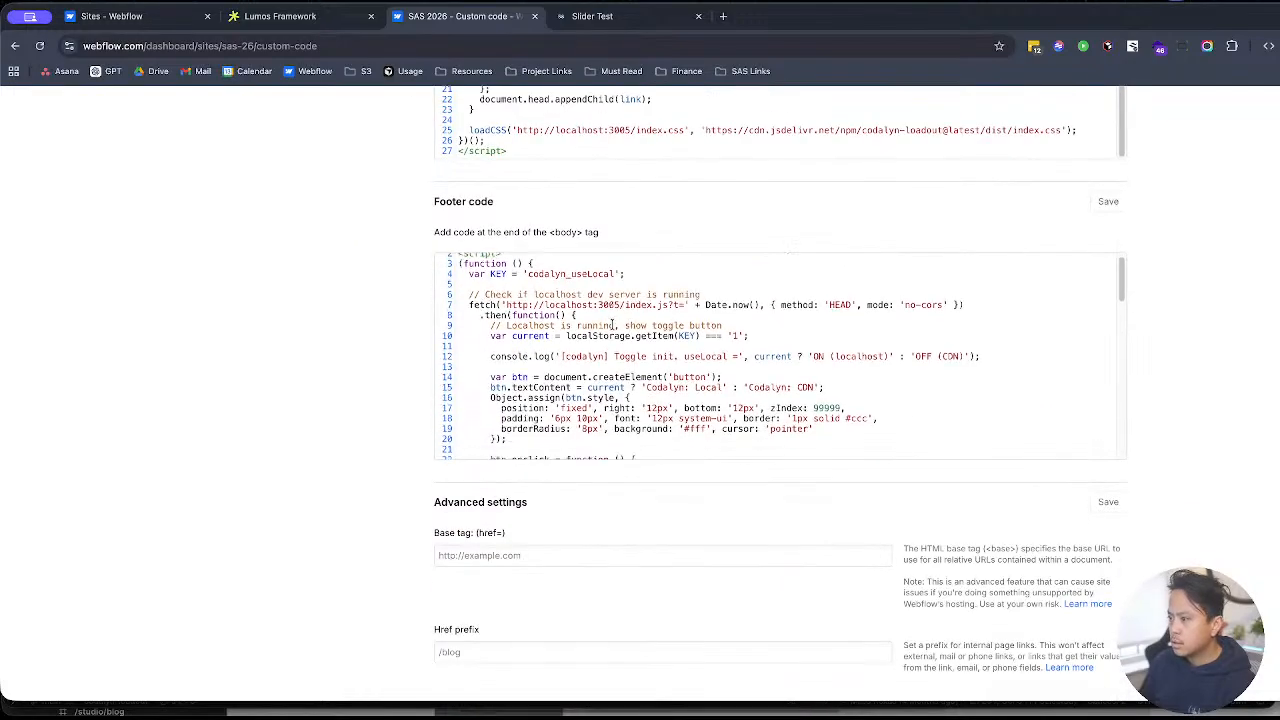
pyautogui.scroll(5, 408, 190)
pyautogui.scroll(1, 1108, 166)
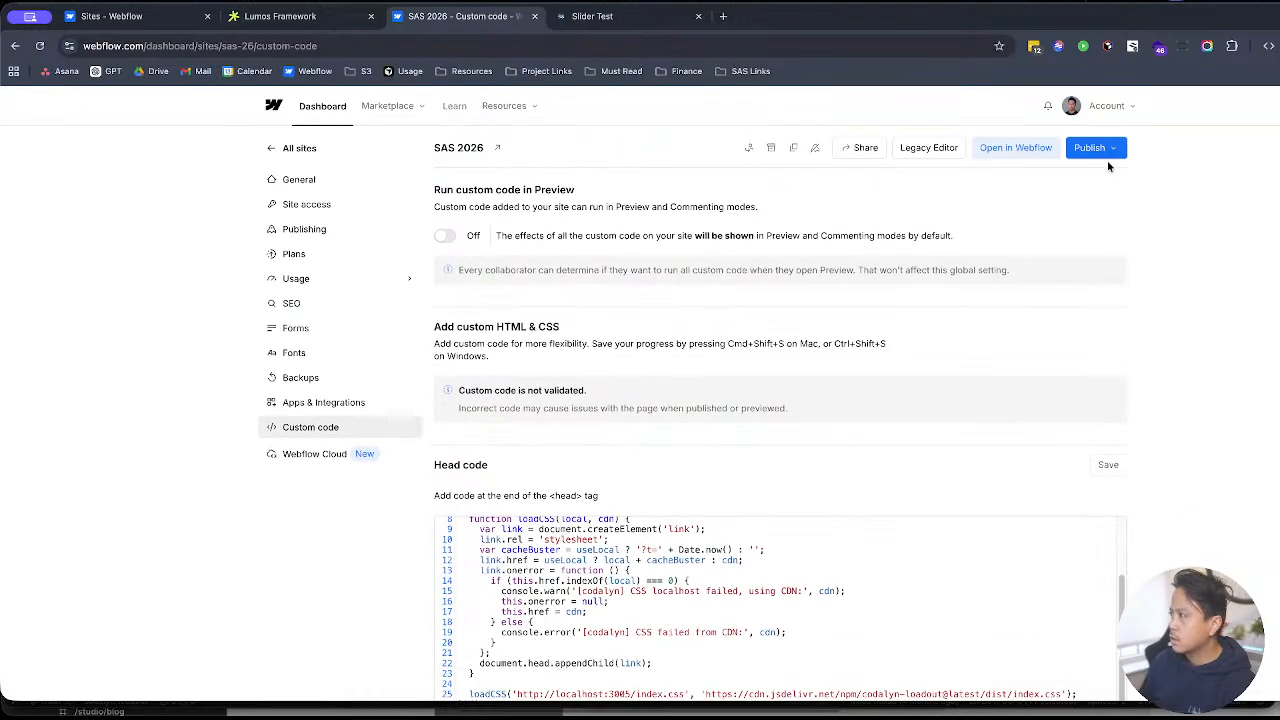
# Step: Reopen the SAS 2026 site in the Webflow designer and check the live Slider Test page while it loads
pyautogui.click(1017, 150)
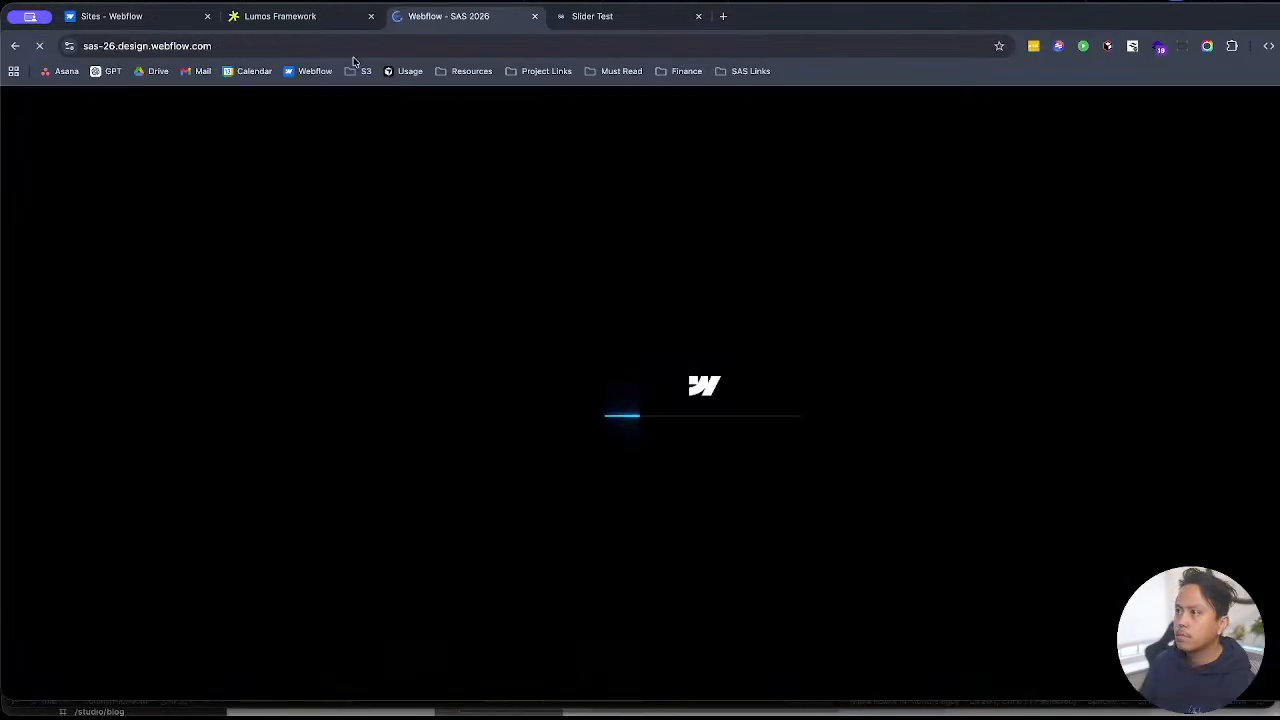
pyautogui.click(330, 18)
pyautogui.click(465, 18)
pyautogui.click(590, 18)
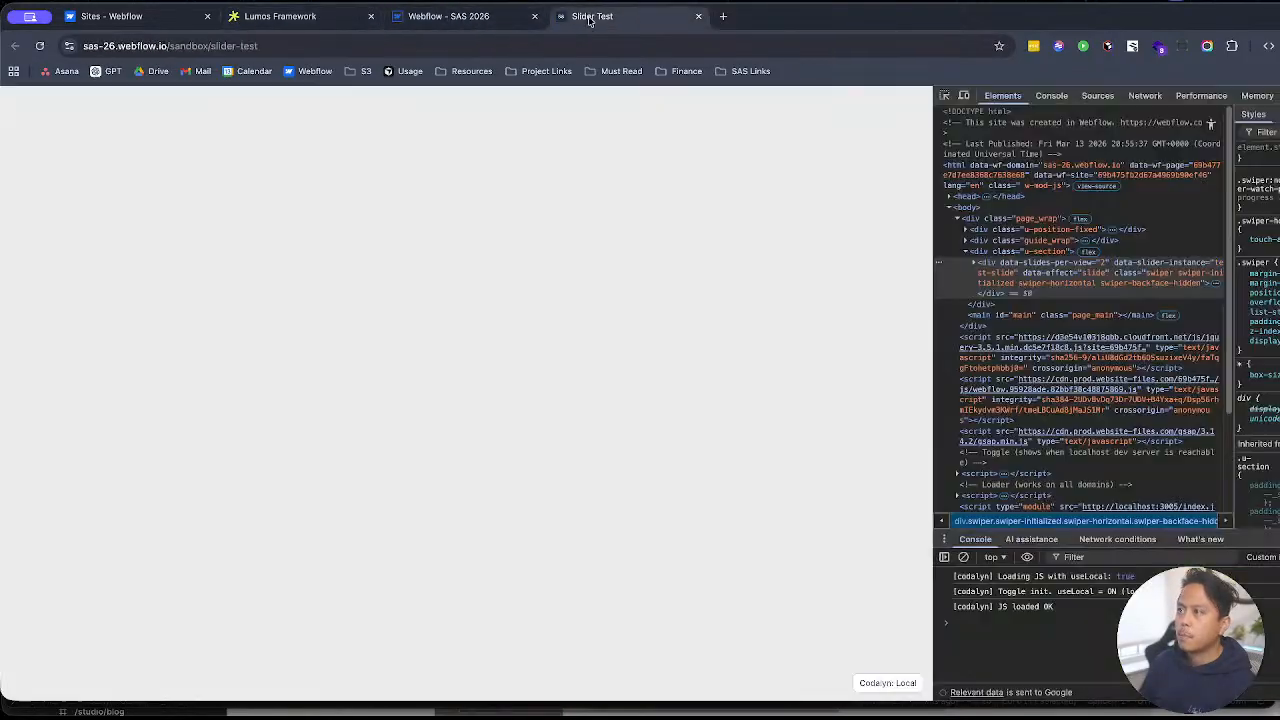
pyautogui.click(448, 16)
# Step: Leave the Home page in the designer and open the Slider Test page from the Sandbox folder
pyautogui.click(485, 395)
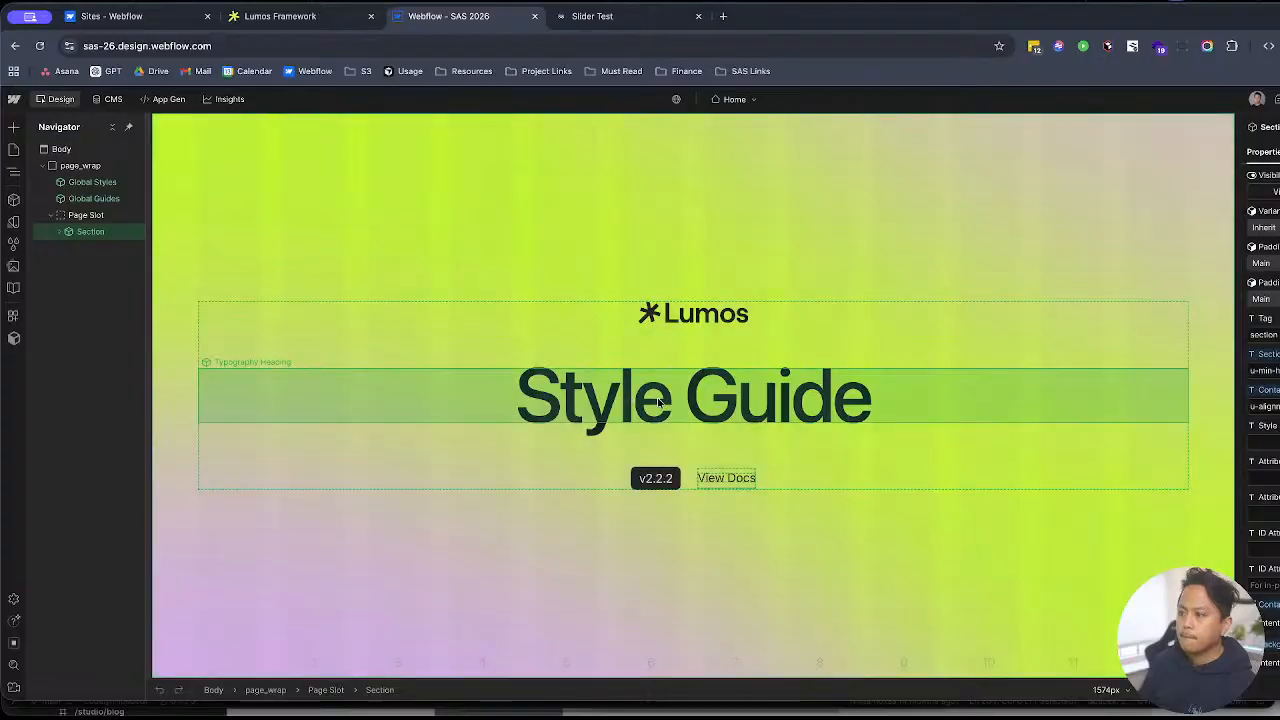
pyautogui.click(479, 475)
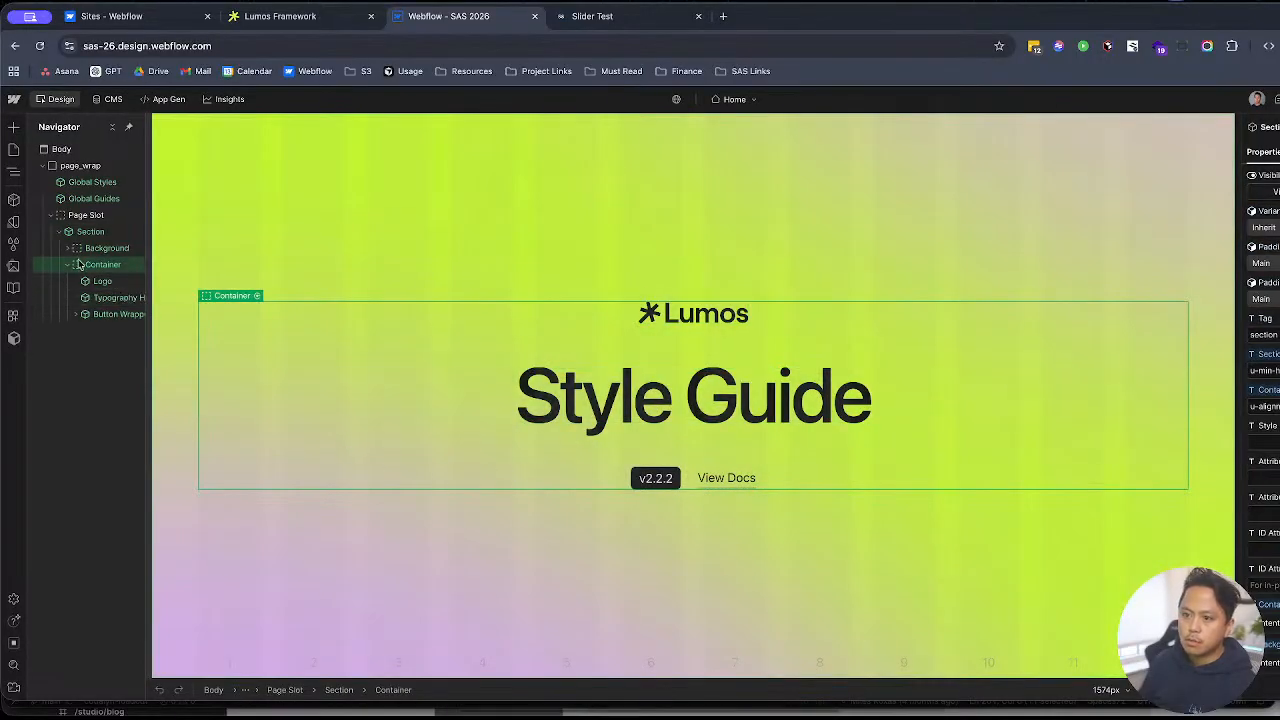
pyautogui.click(90, 231)
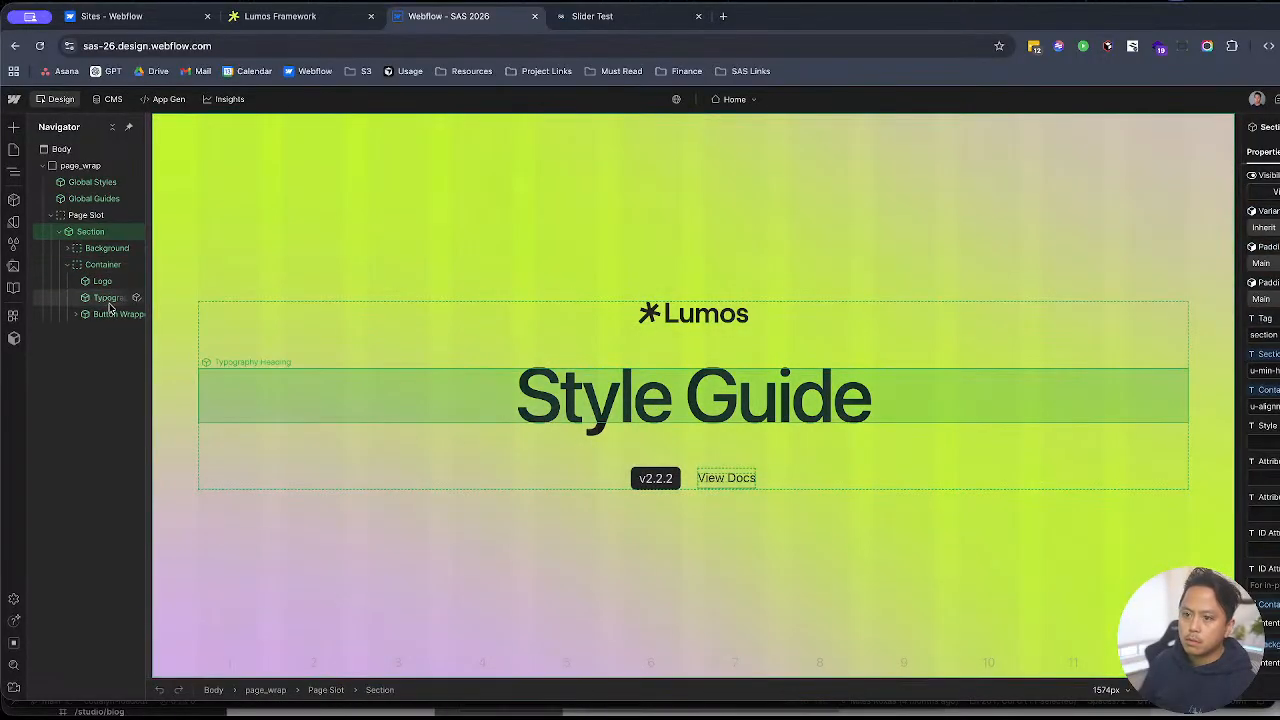
pyautogui.click(108, 299)
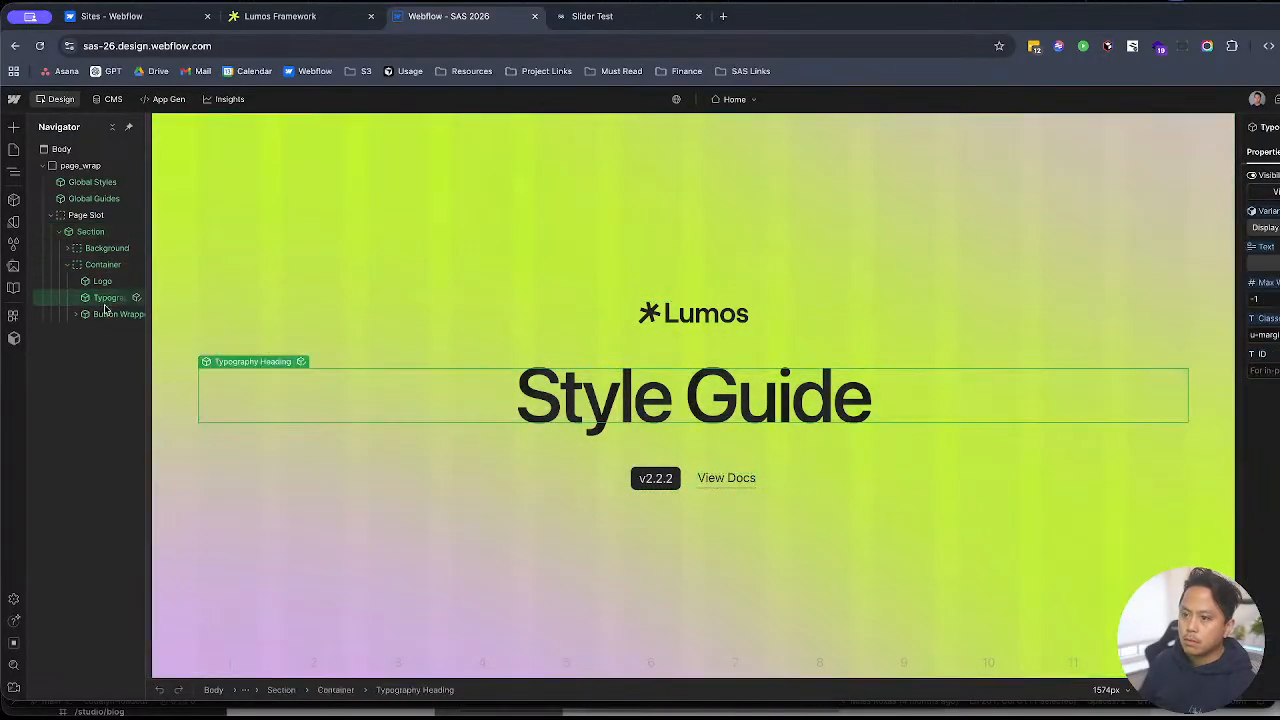
pyautogui.click(13, 149)
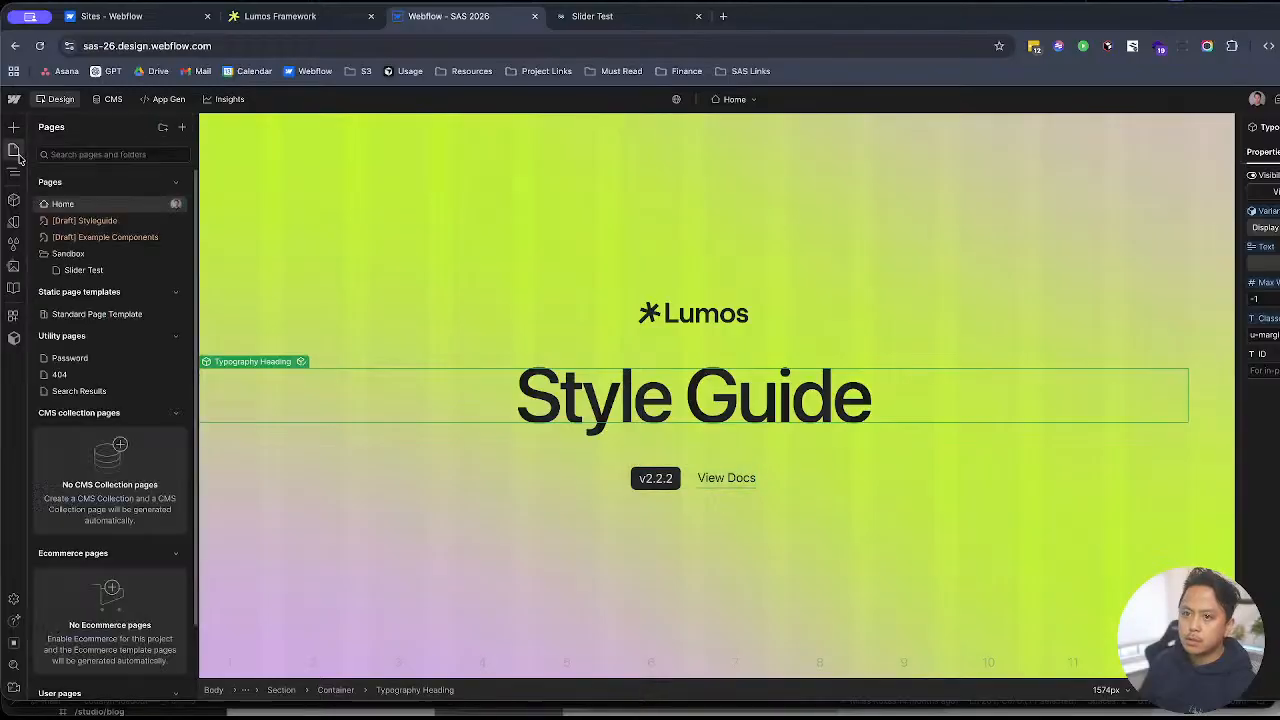
pyautogui.click(70, 264)
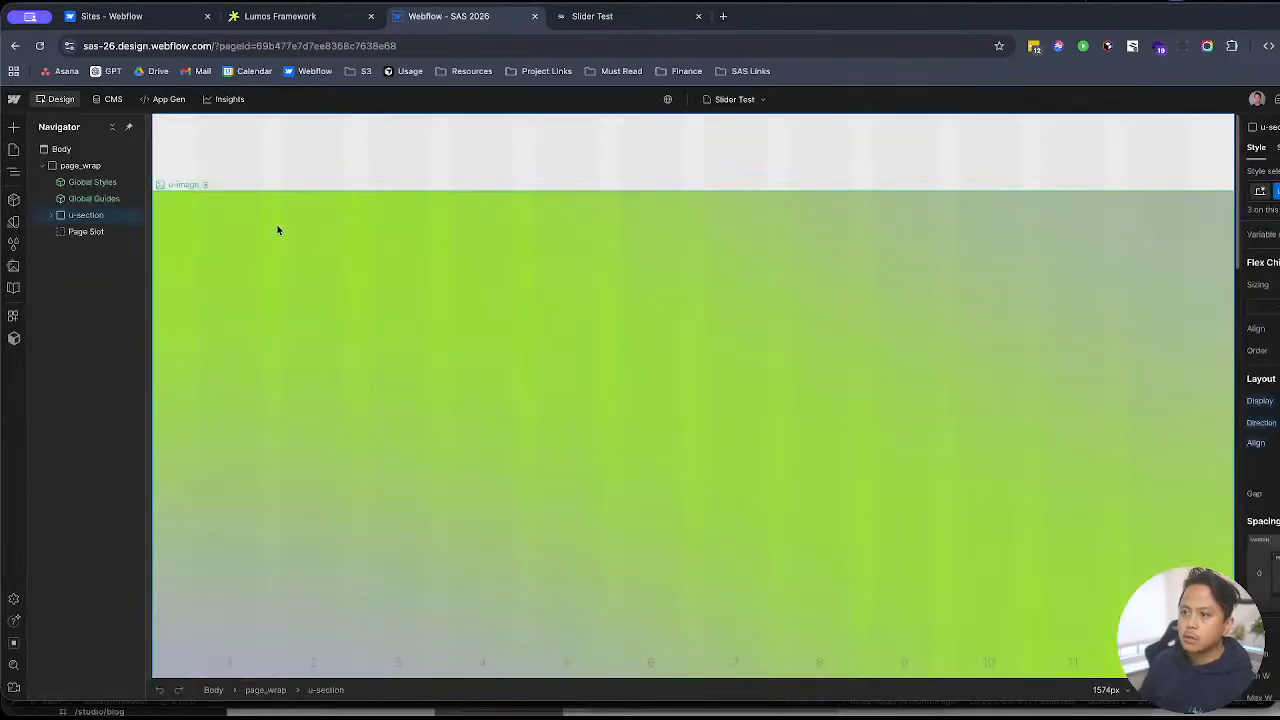
# Step: Reveal the slider structure inside u-section, collapse the first swiper-slide and select the swiper-wrapper element
pyautogui.click(345, 263)
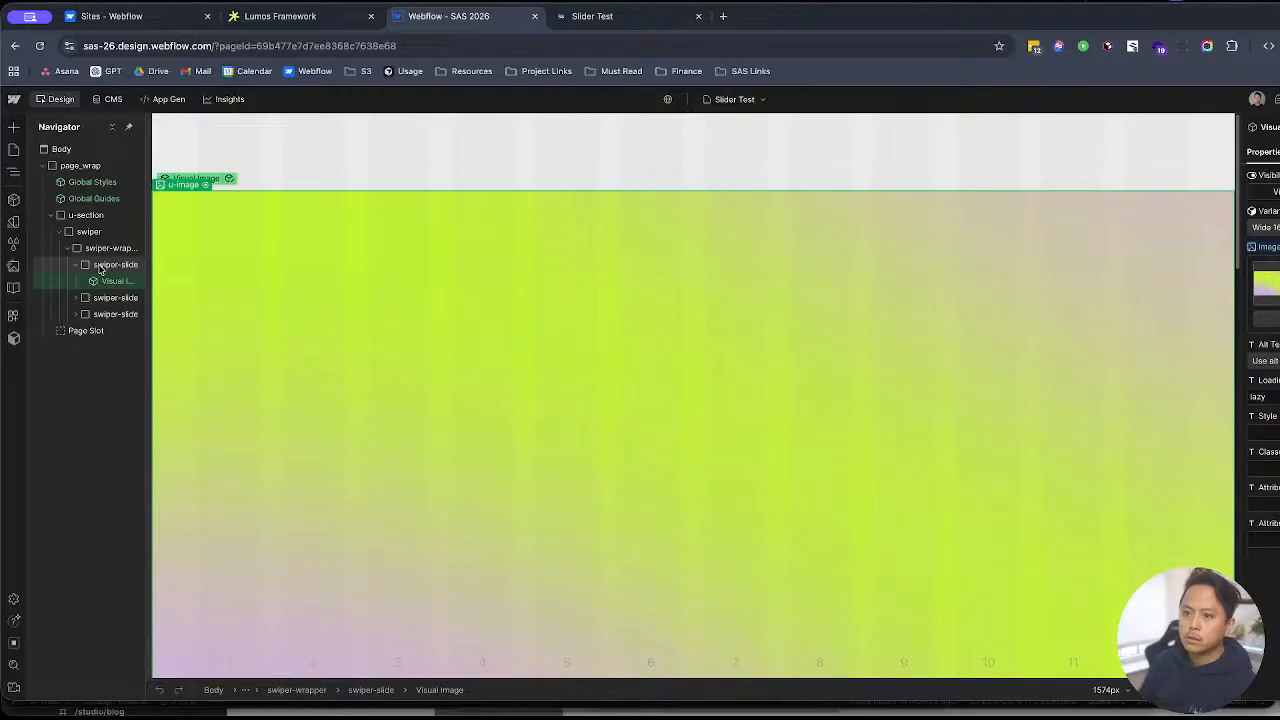
pyautogui.click(100, 264)
pyautogui.click(77, 264)
pyautogui.click(100, 248)
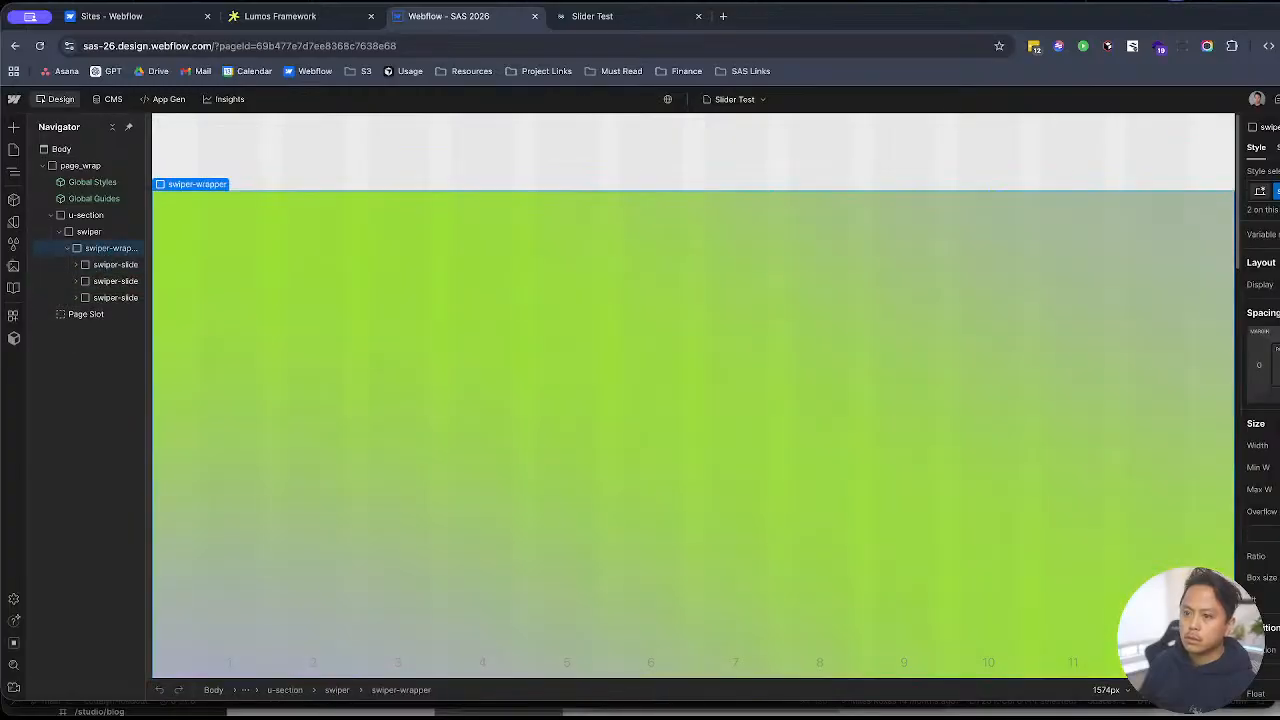
# Step: Switch to the carousel README in the codalyn-loadout code editor and highlight data-slider-instance in the Basic Configuration example
pyautogui.hotkey('ctrl', 'Up')
pyautogui.click(462, 225)
pyautogui.click(514, 384)
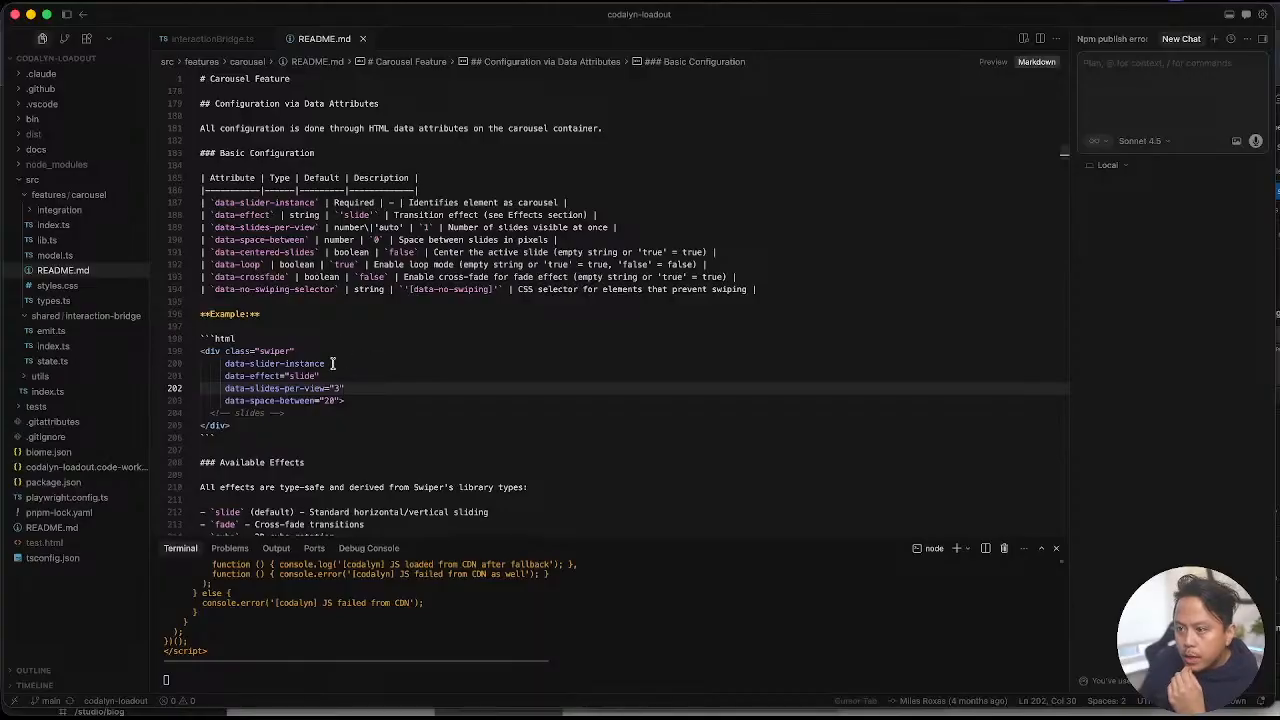
pyautogui.moveTo(328, 364); pyautogui.dragTo(225, 364)
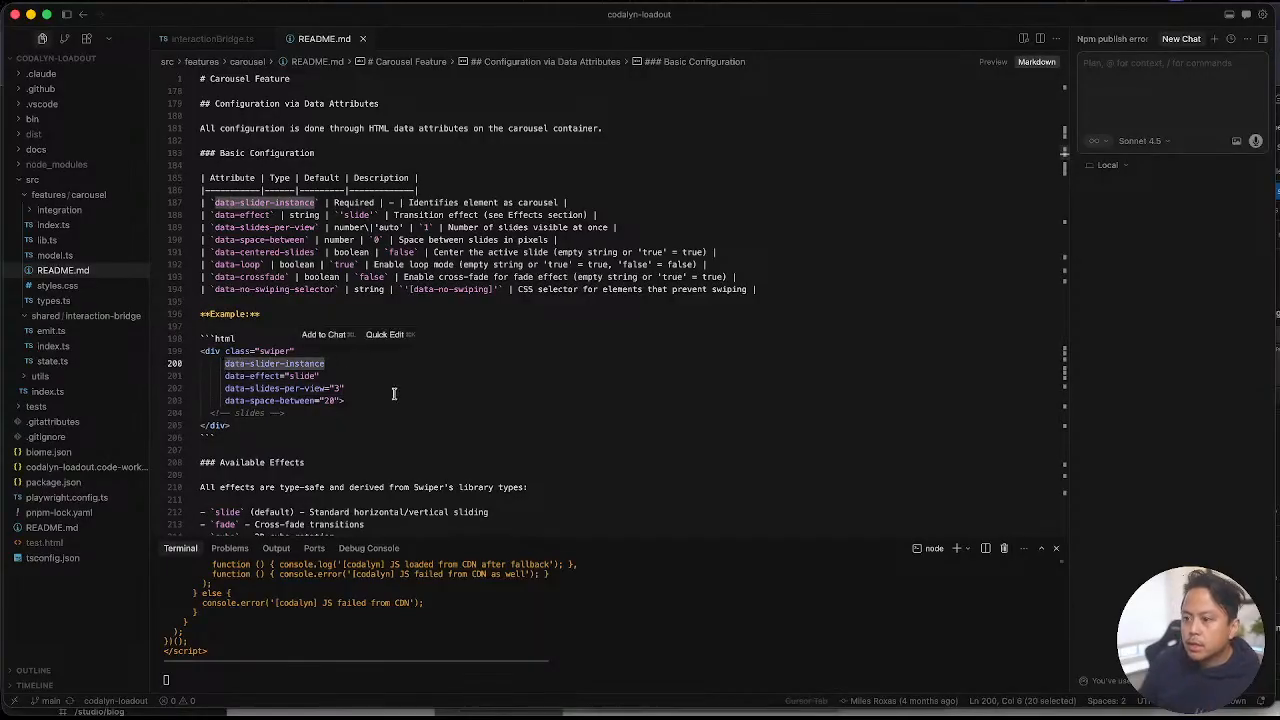
# Step: Return to the Webflow designer, open the swiper element's settings to check its custom attributes, and publish the site
pyautogui.hotkey('ctrl', 'Up')
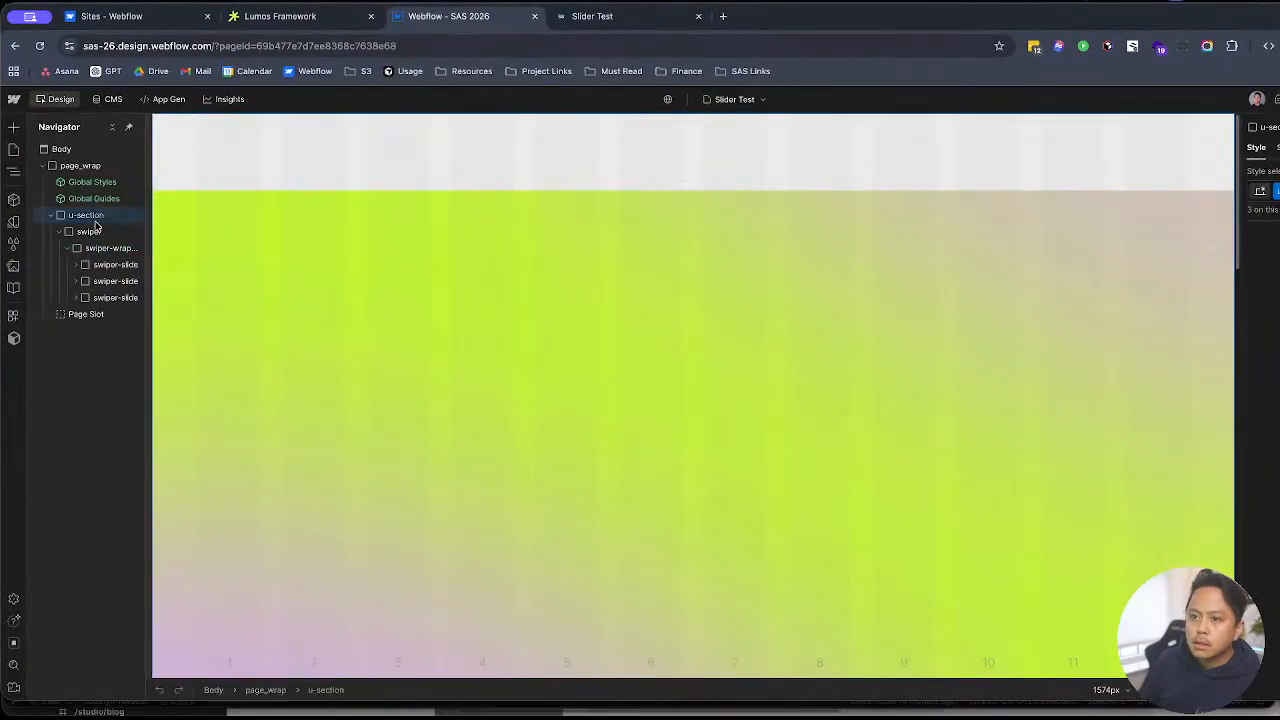
pyautogui.click(89, 231)
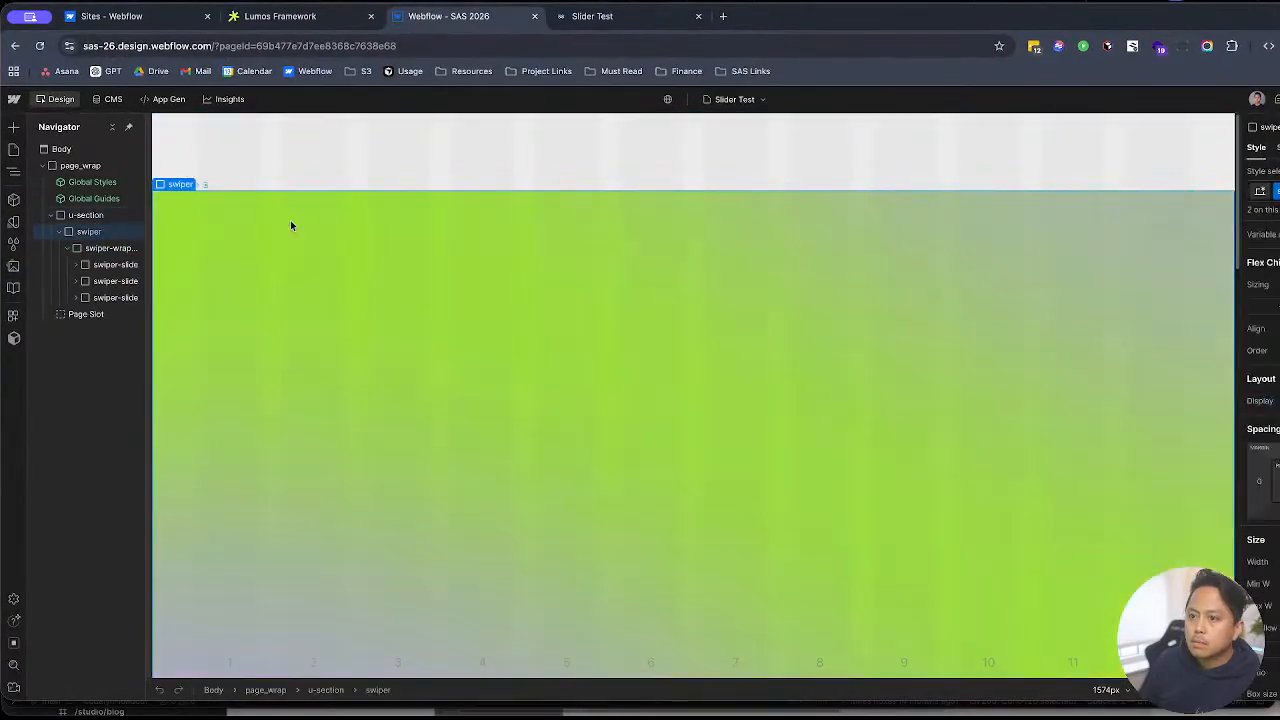
pyautogui.press('d')
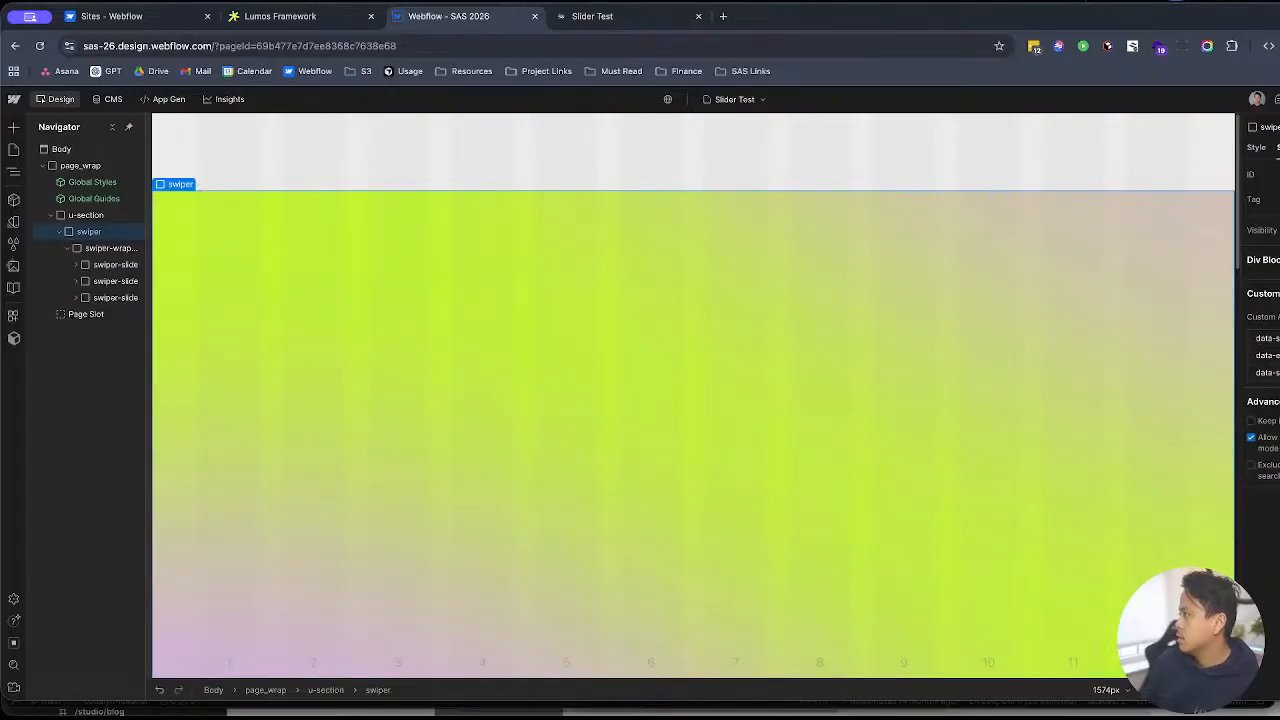
pyautogui.hotkey('shift', 'p')
pyautogui.press('Return')
# Step: Switch back to the code editor and read the carousel README's sections on slide classes and styling active and inactive slides
pyautogui.hotkey('ctrl', 'Up')
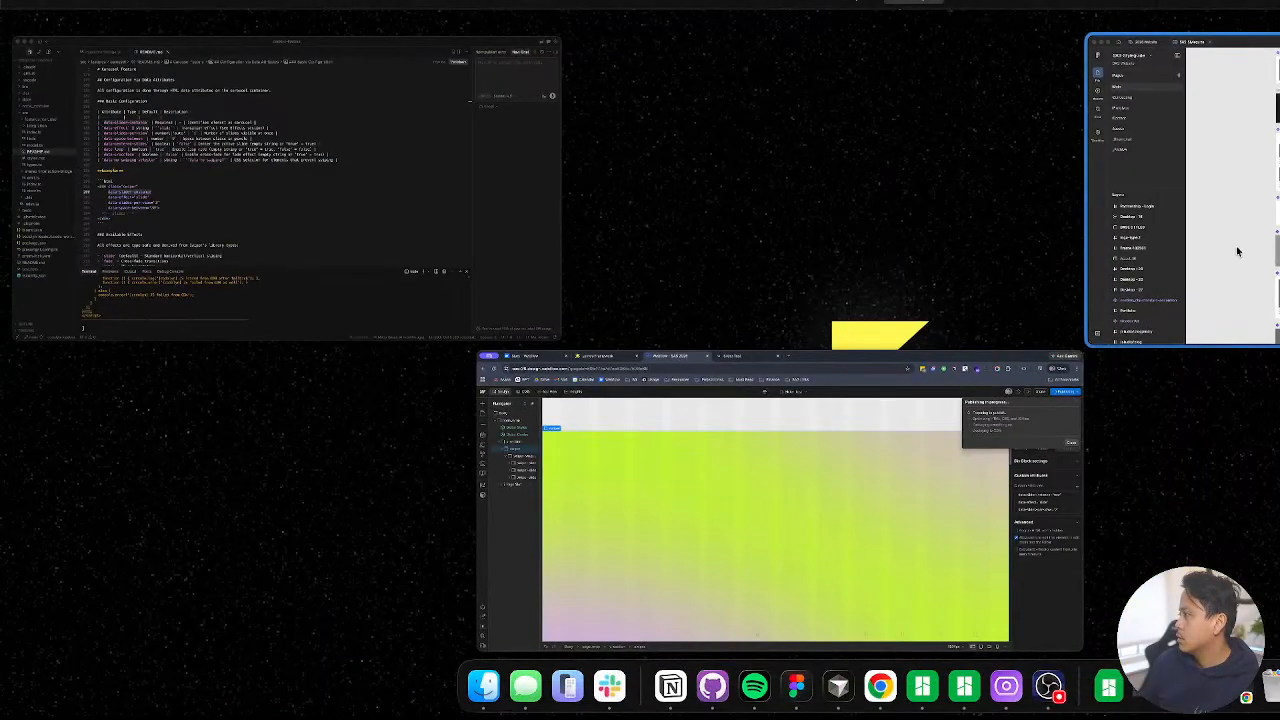
pyautogui.click(337, 263)
pyautogui.click(396, 177)
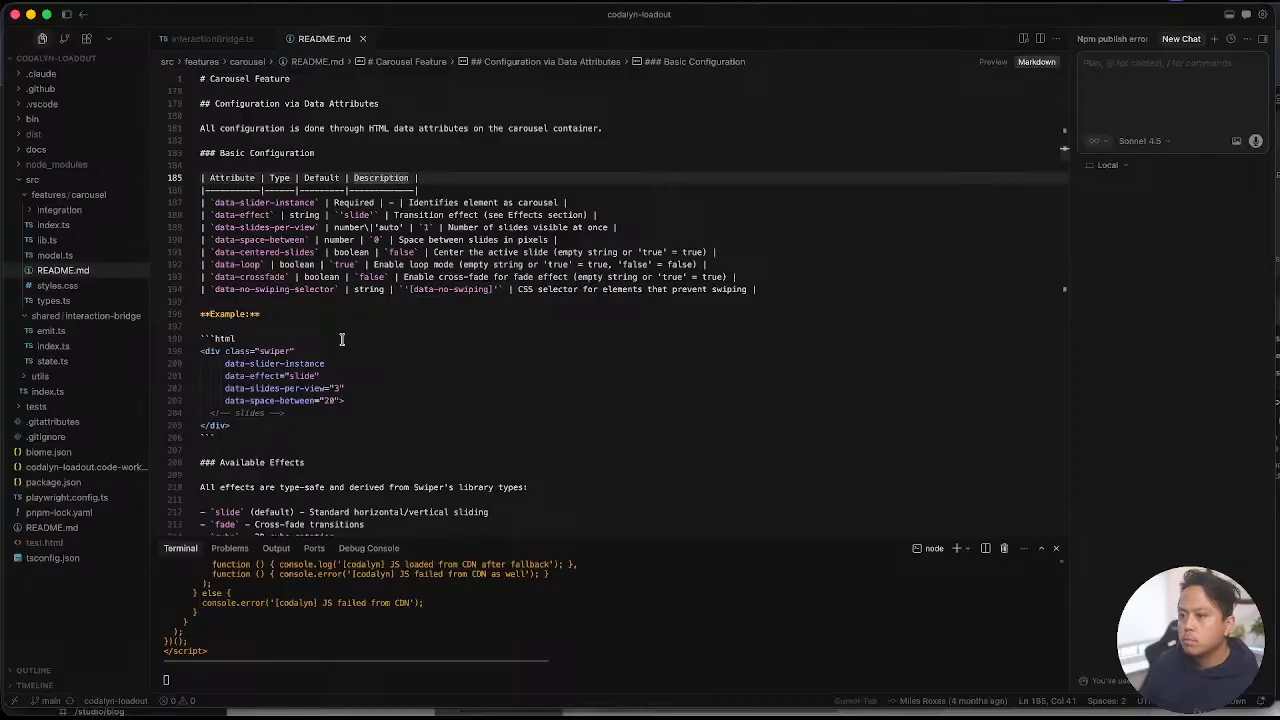
pyautogui.scroll(-10, 341, 340)
pyautogui.scroll(-6, 340, 358)
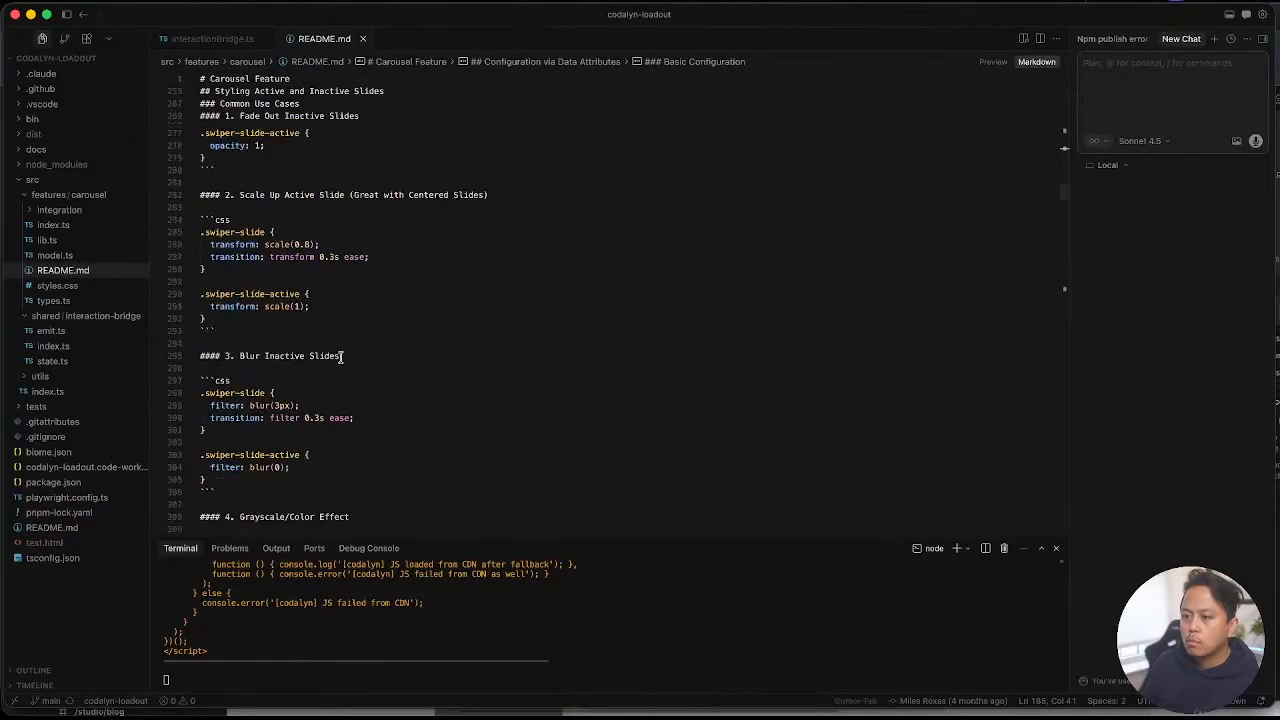
pyautogui.scroll(5, 341, 357)
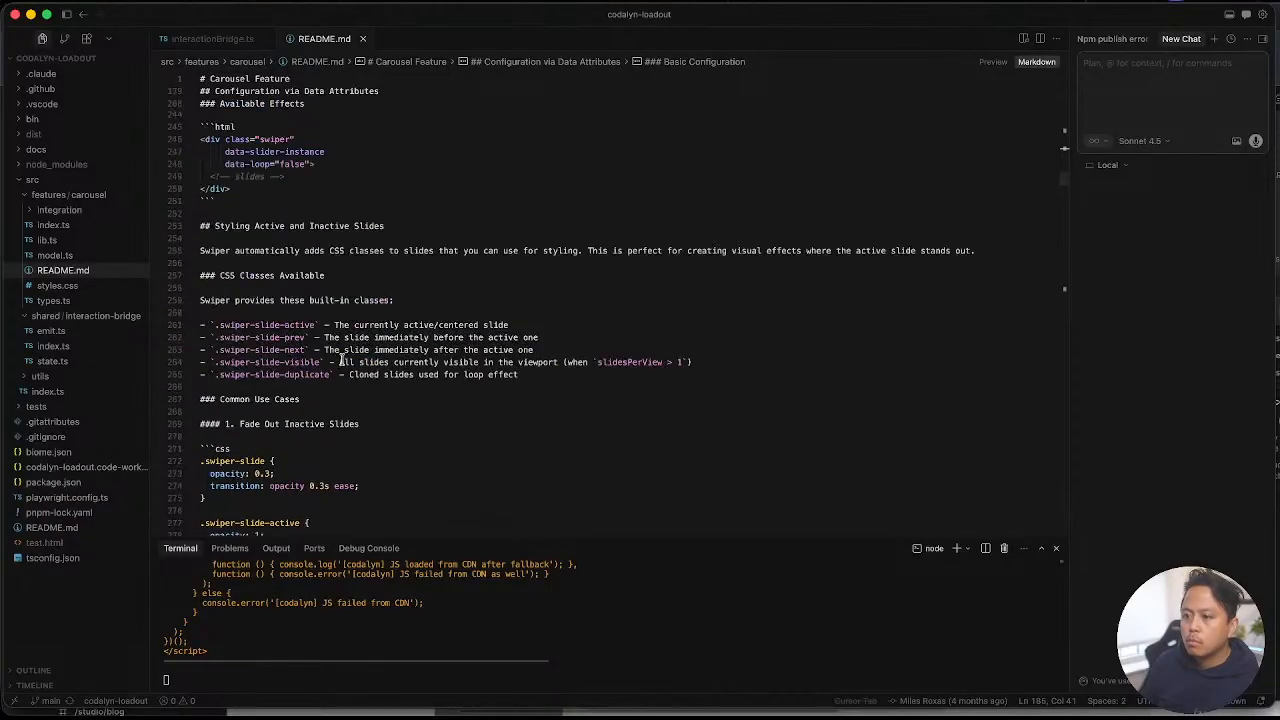
pyautogui.scroll(-4, 341, 360)
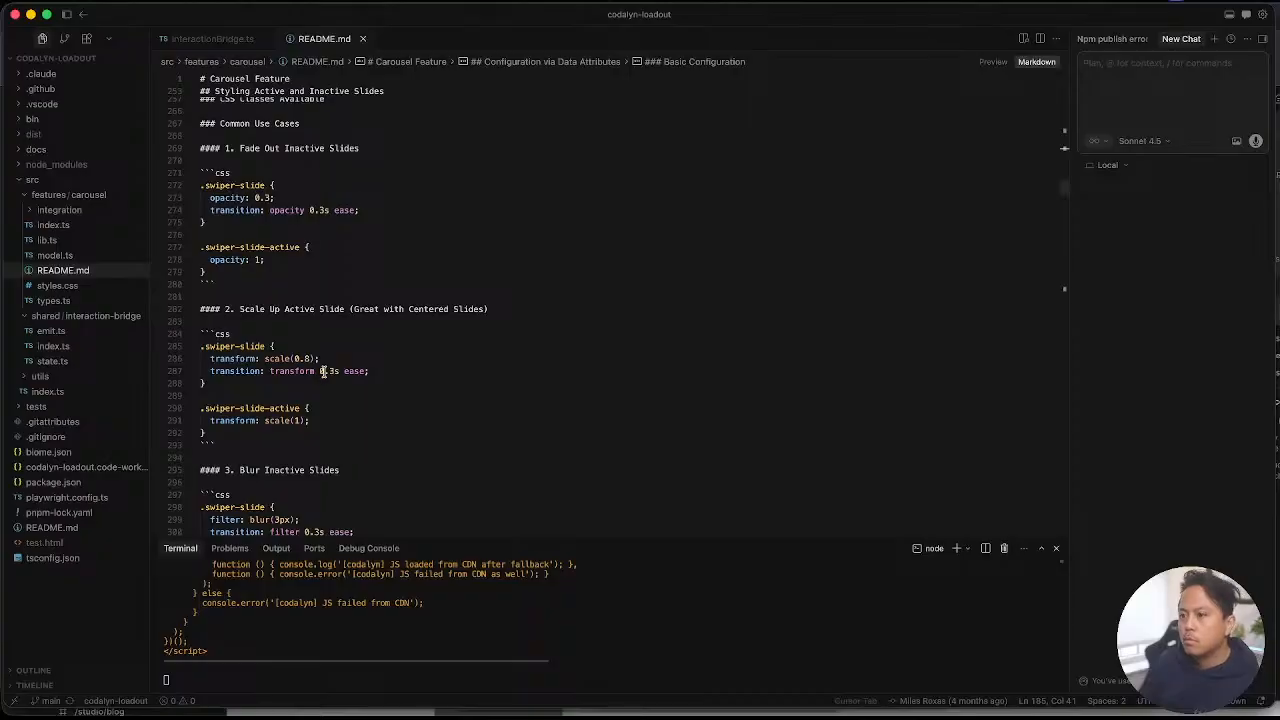
# Step: Switch to the published Slider Test page, inspect the element filling its blank area, and return to the Webflow designer
pyautogui.hotkey('ctrl', 'Up')
pyautogui.click(748, 345)
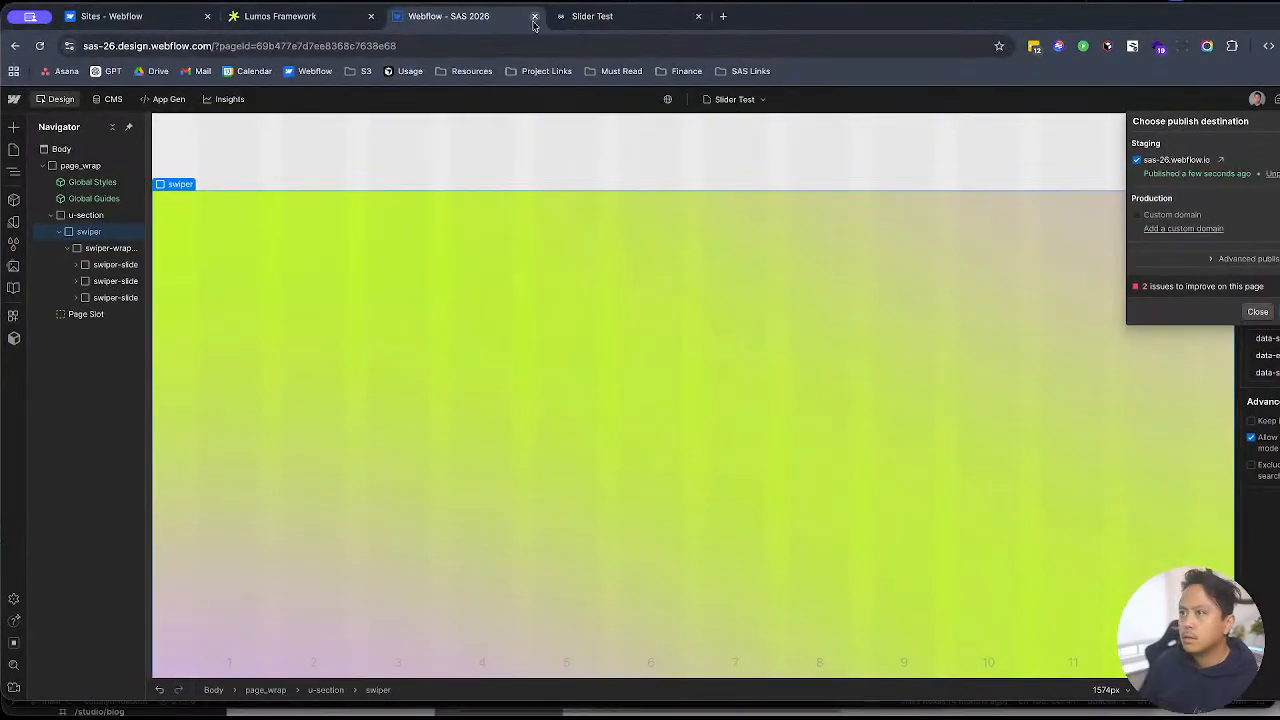
pyautogui.click(553, 20)
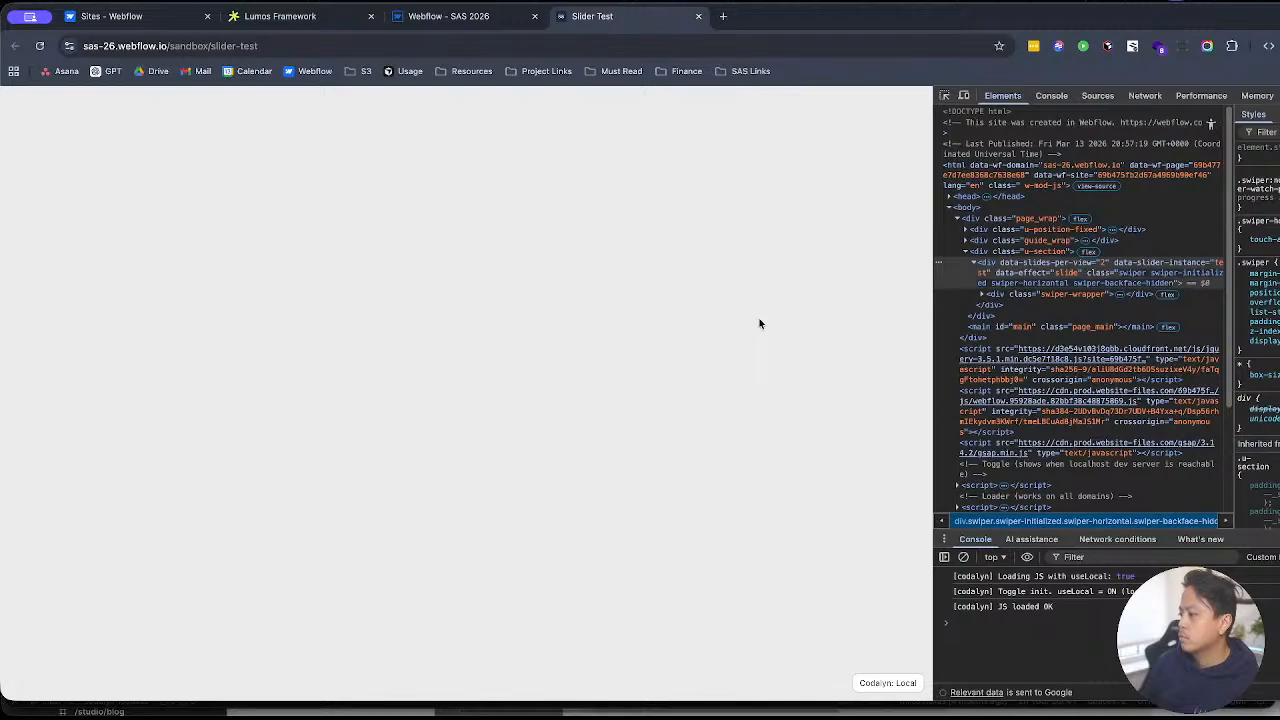
pyautogui.press('super+shift+c')
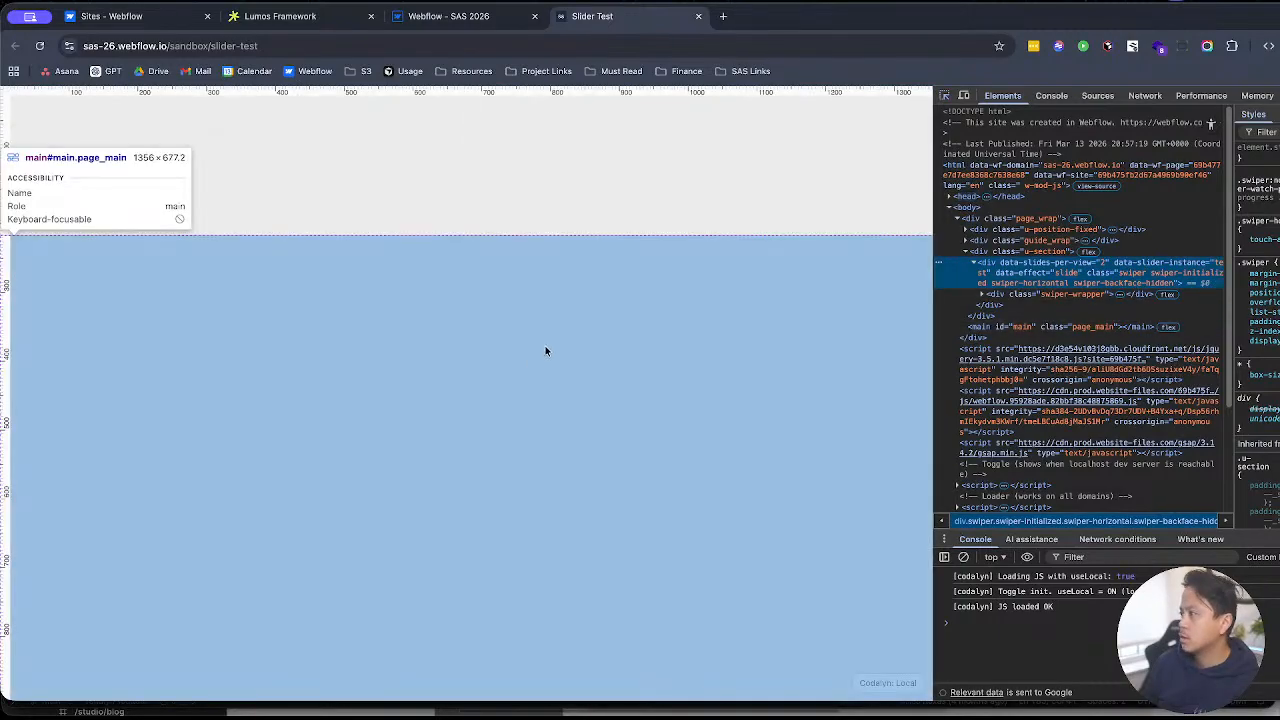
pyautogui.click(548, 350)
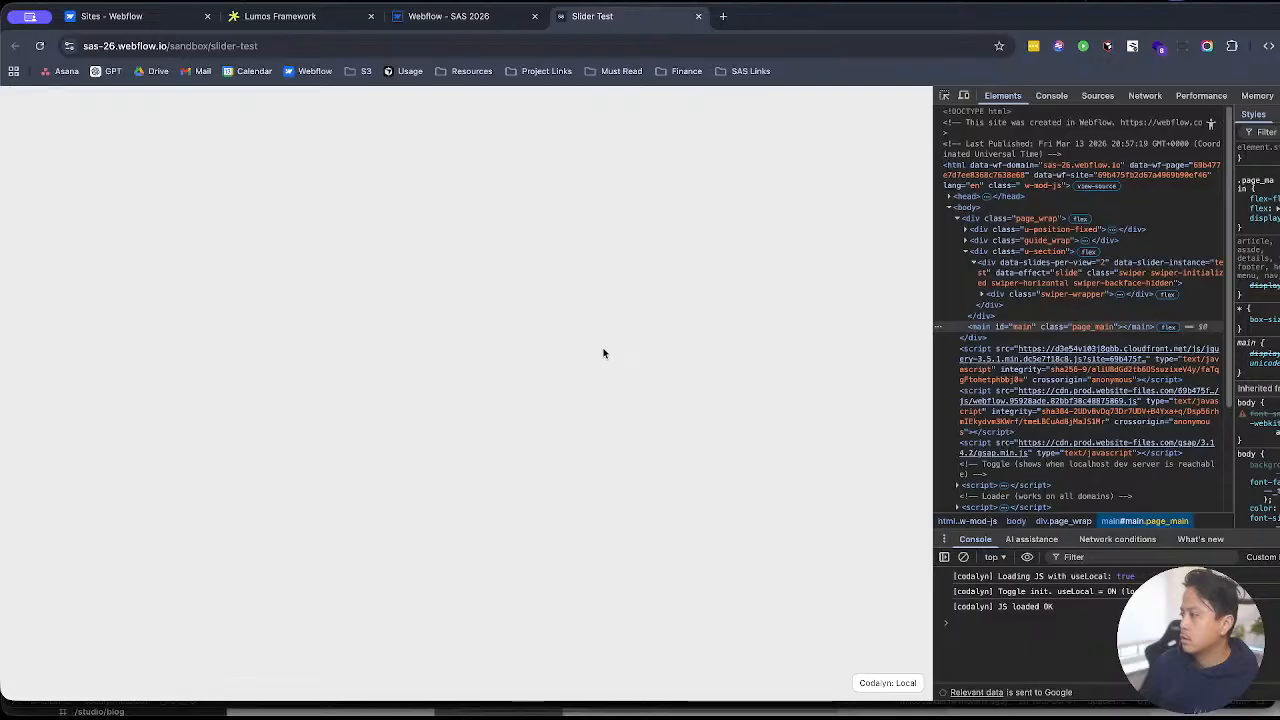
pyautogui.click(478, 16)
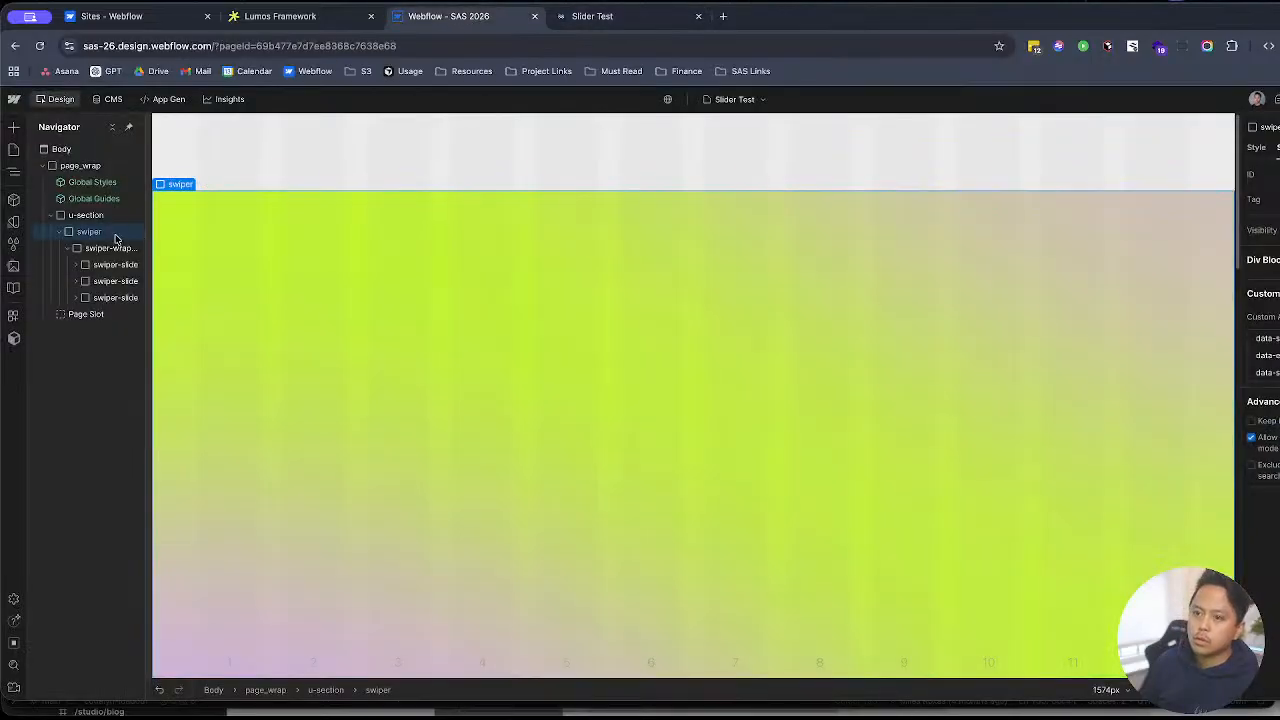
# Step: Unlink the first slide's Visual Image component and place its u-image directly inside the swiper-slide
pyautogui.click(77, 264)
pyautogui.click(108, 281)
pyautogui.rightClick(108, 281)
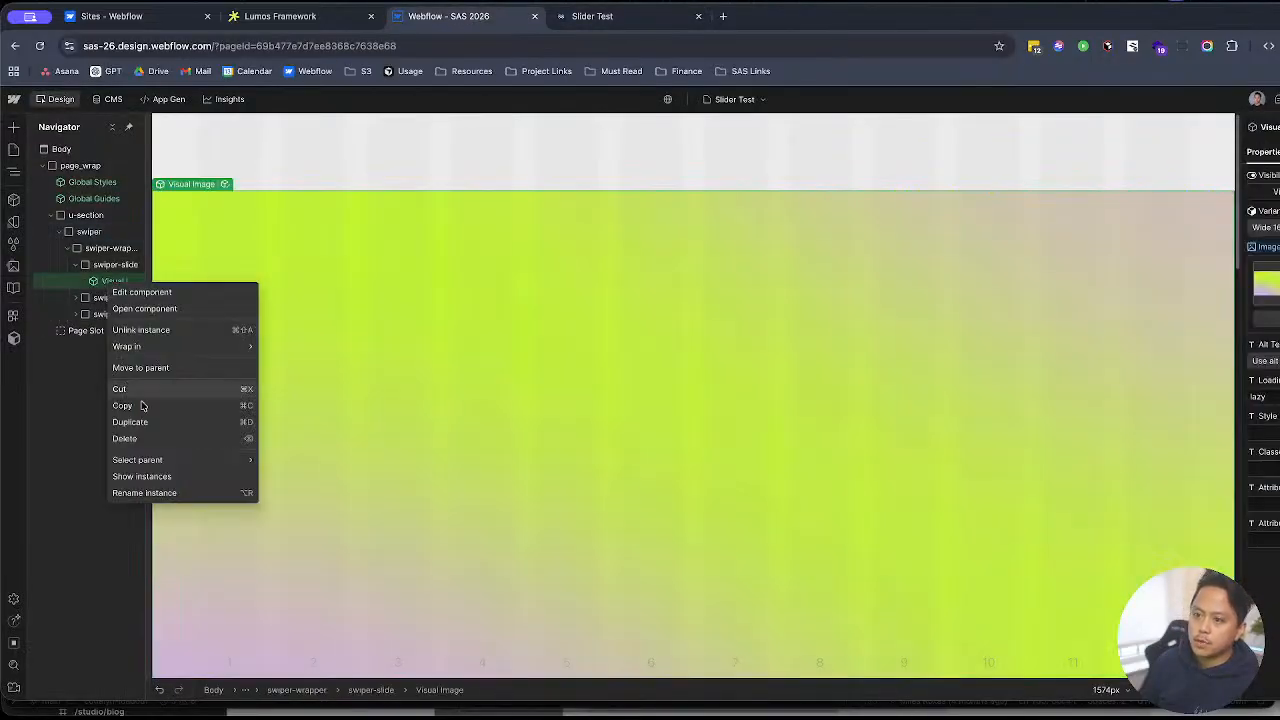
pyautogui.click(152, 327)
pyautogui.click(96, 284)
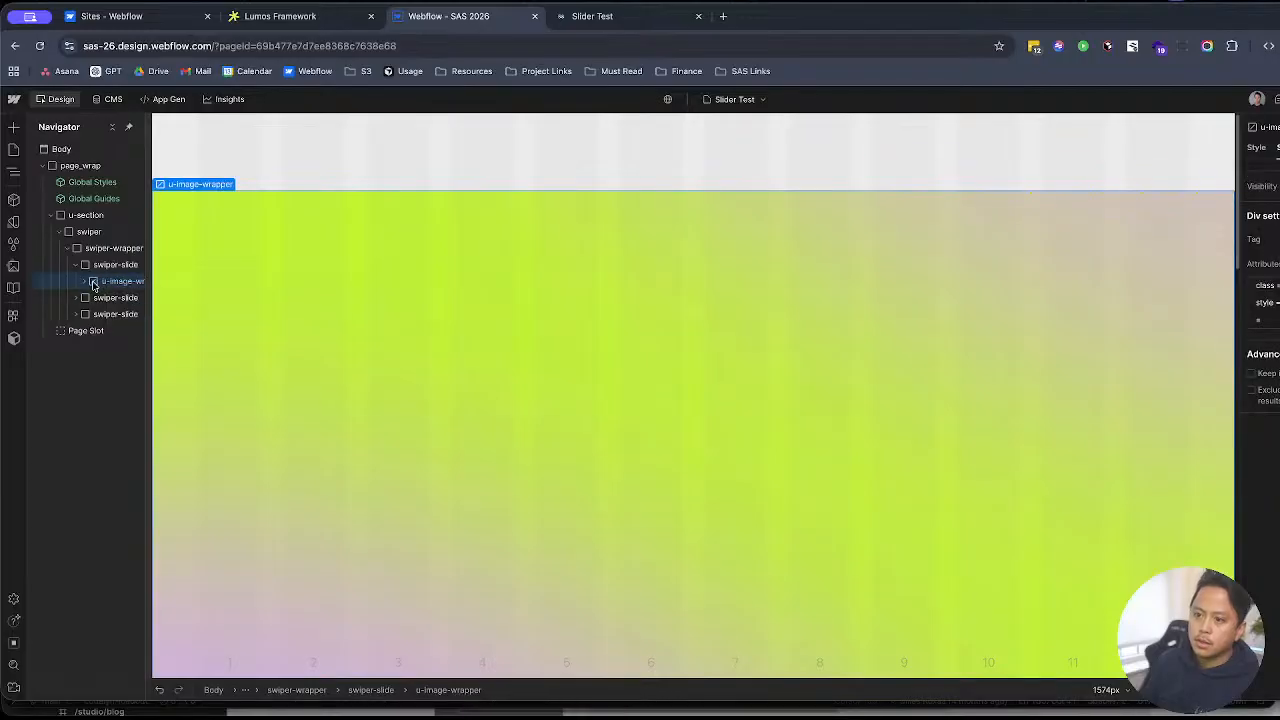
pyautogui.click(84, 282)
pyautogui.click(98, 298)
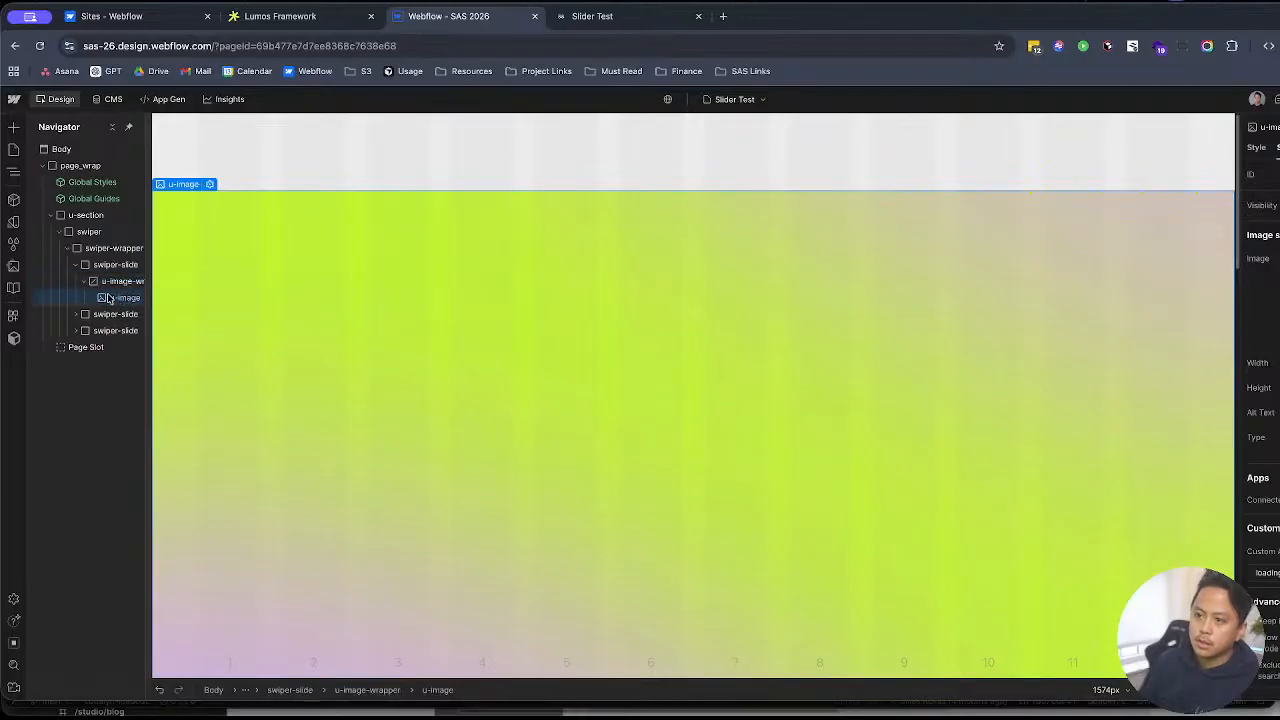
pyautogui.hotkey('ctrl', 'z')
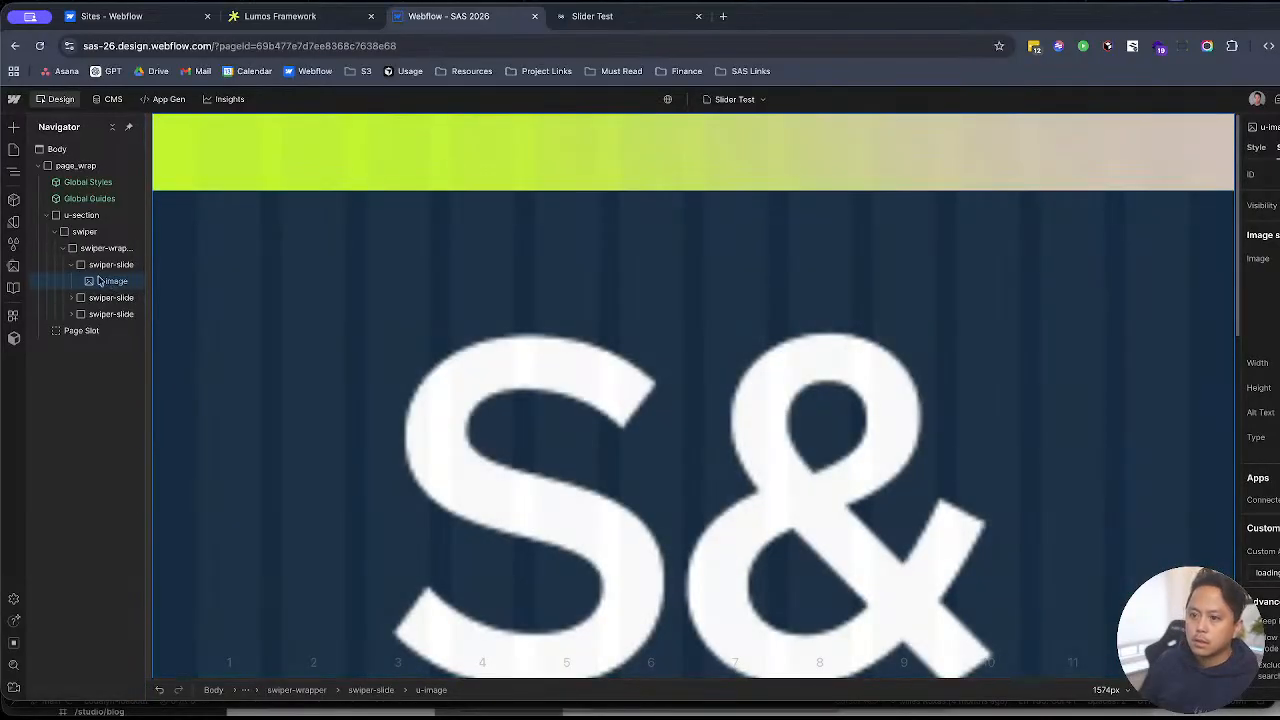
# Step: Delete the image content from all three swiper-slide elements, leaving the slides empty
pyautogui.press('Delete')
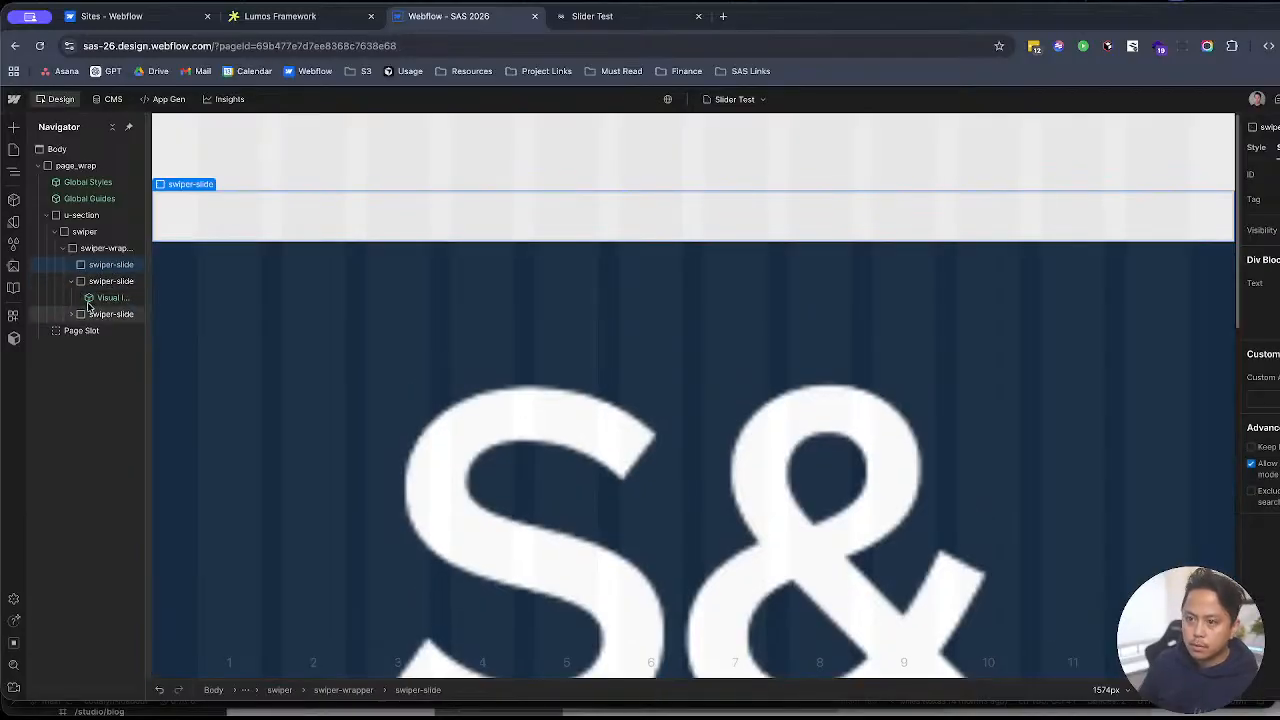
pyautogui.click(88, 284)
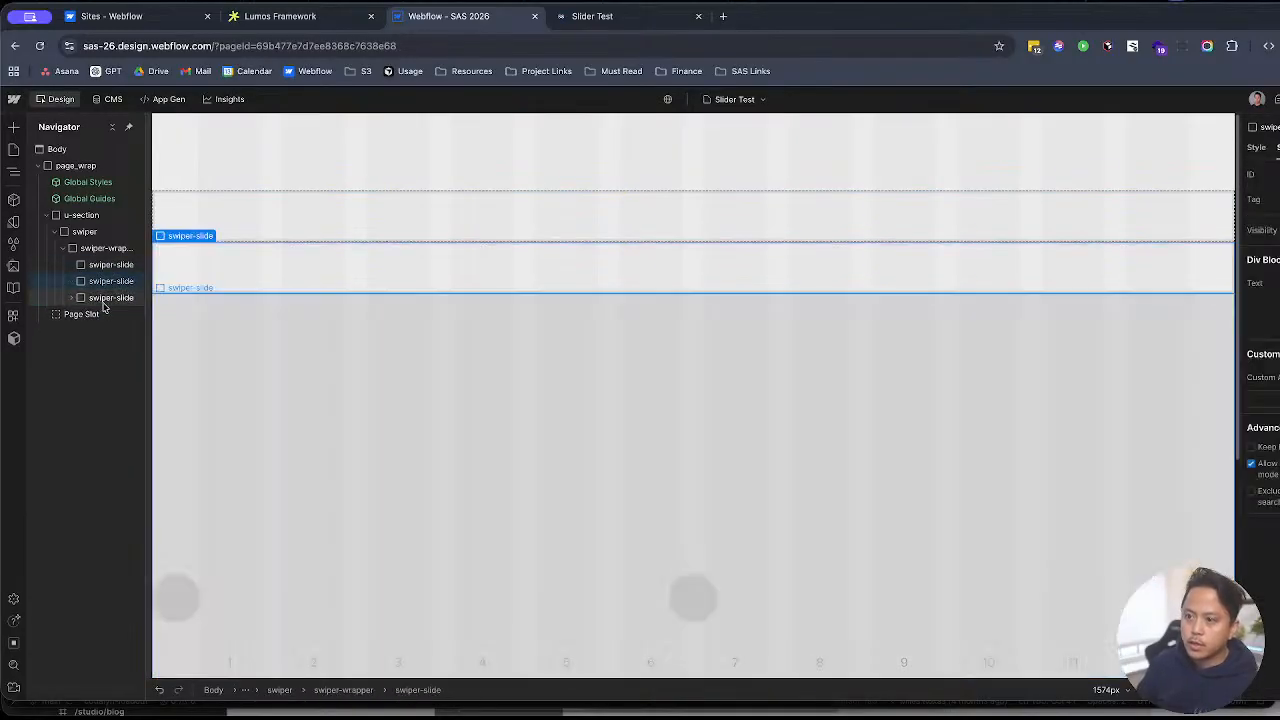
pyautogui.click(93, 299)
pyautogui.hotkey('ctrl', 'v')
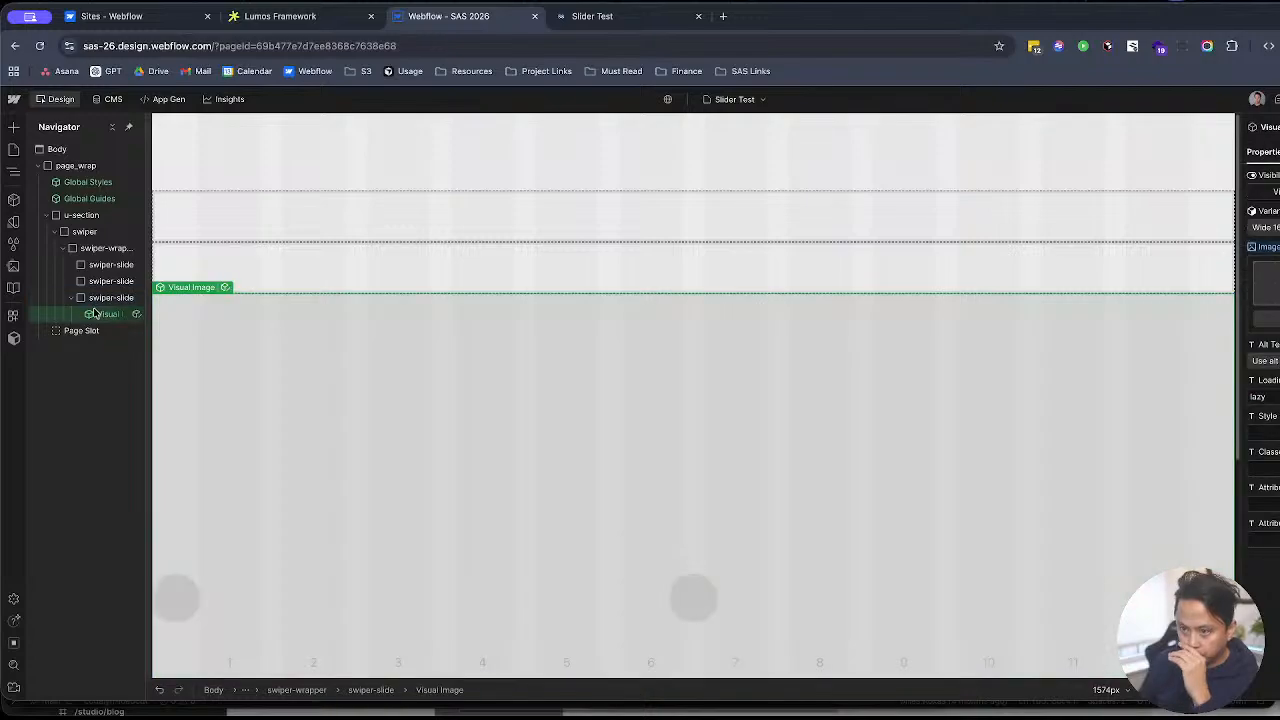
pyautogui.press('Delete')
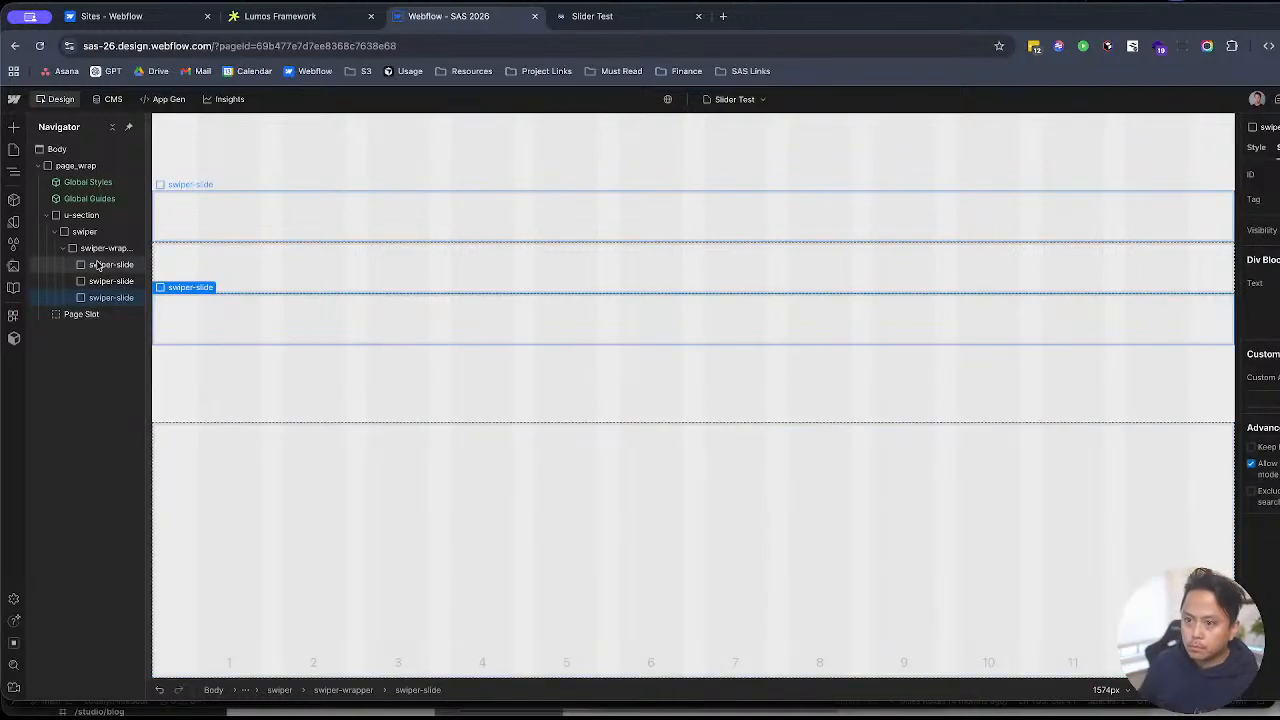
# Step: Open the Example Components draft page and copy the Layout component from Section Modal
pyautogui.click(342, 233)
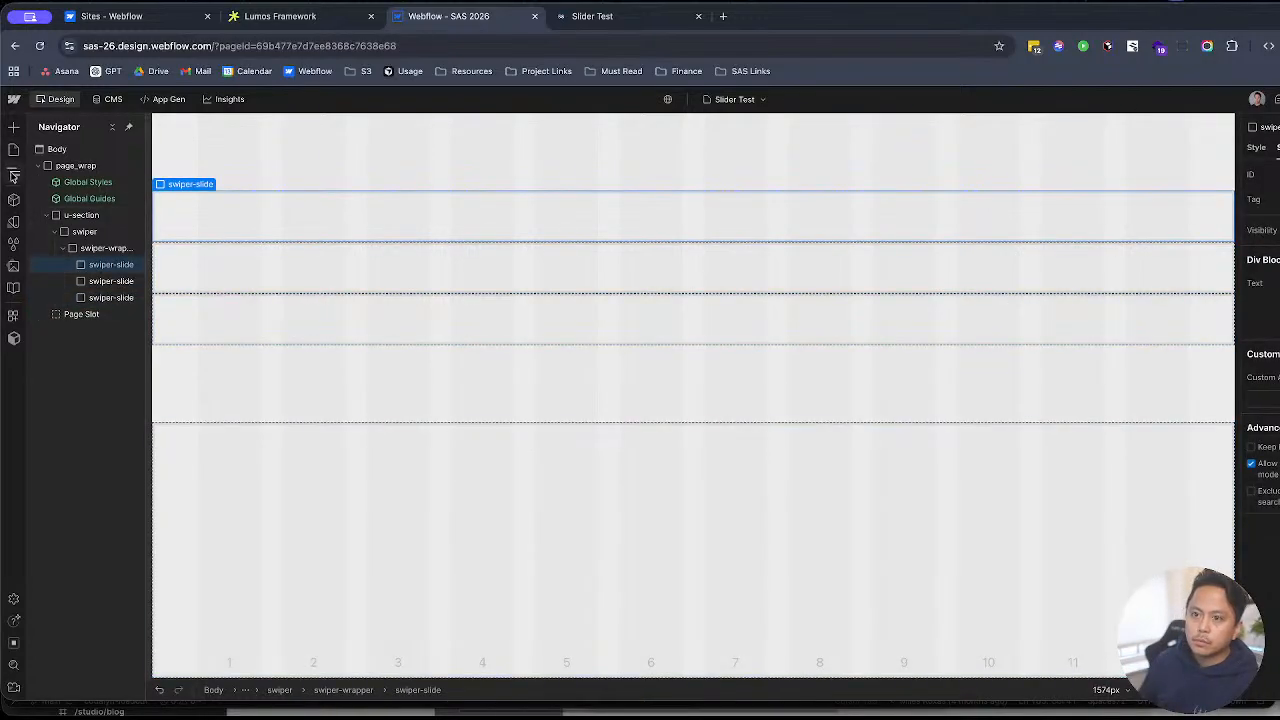
pyautogui.click(14, 171)
pyautogui.click(14, 149)
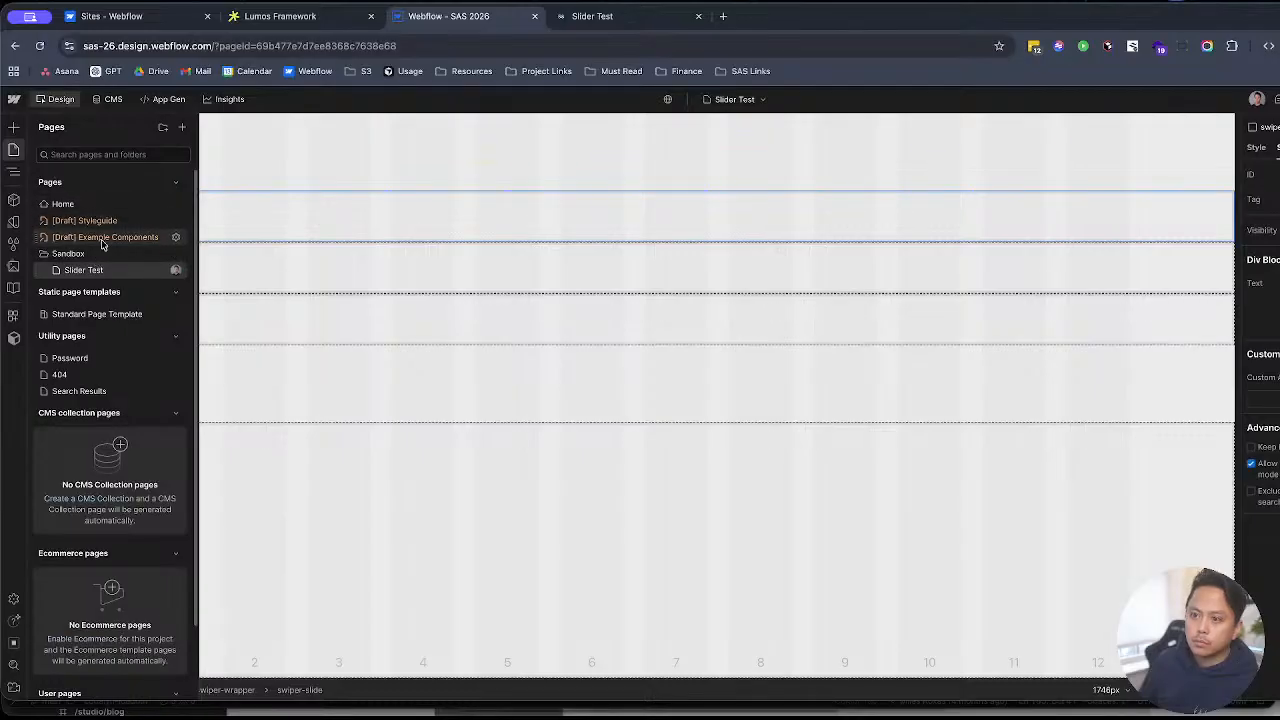
pyautogui.click(105, 236)
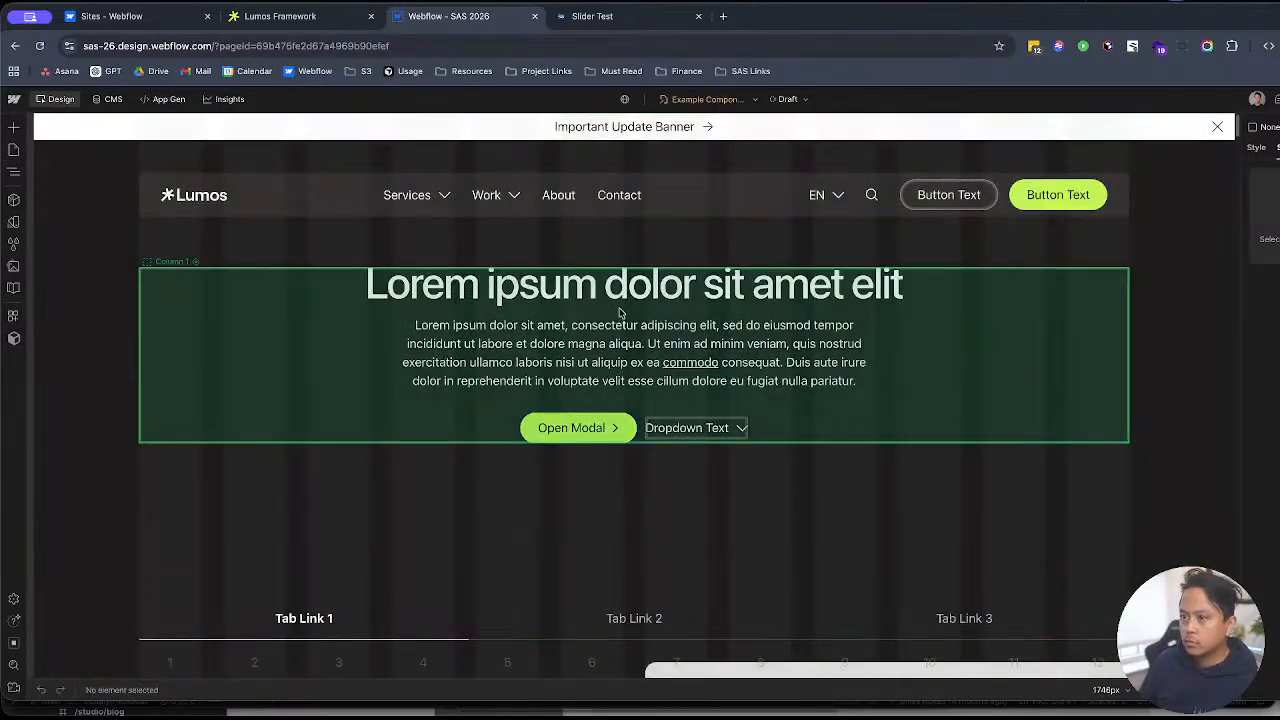
pyautogui.click(623, 295)
pyautogui.press('z')
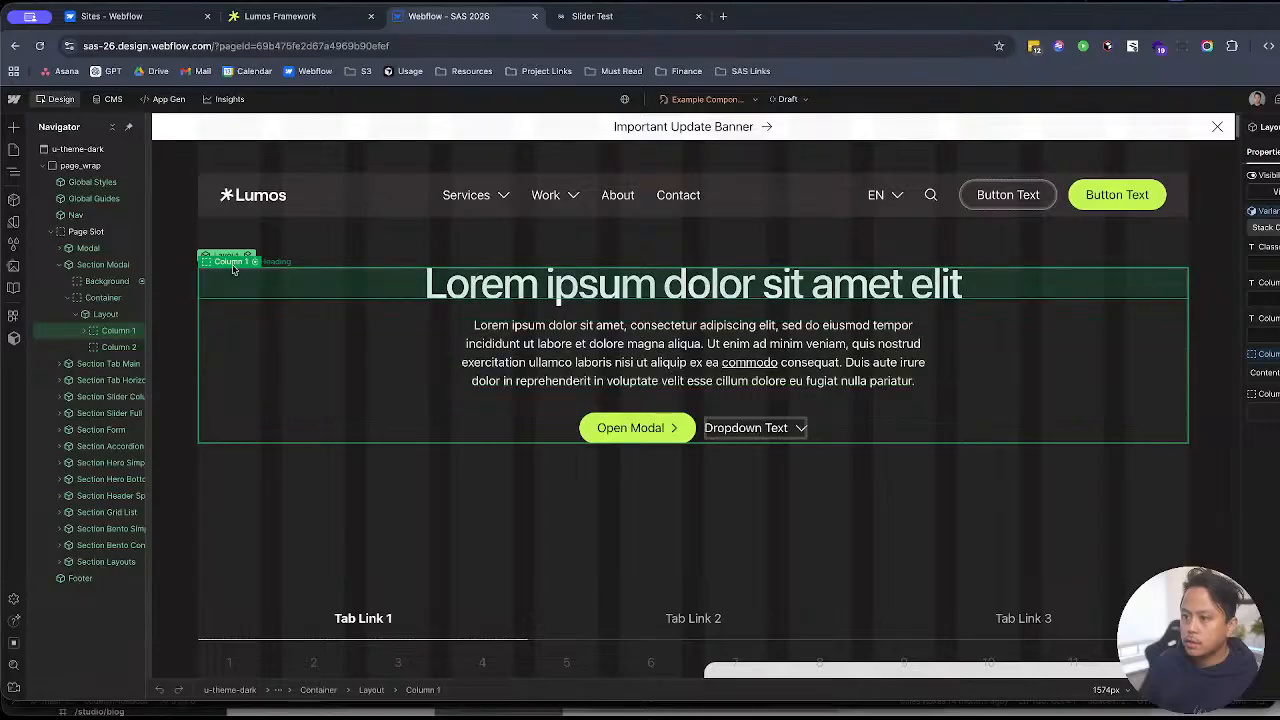
pyautogui.click(110, 314)
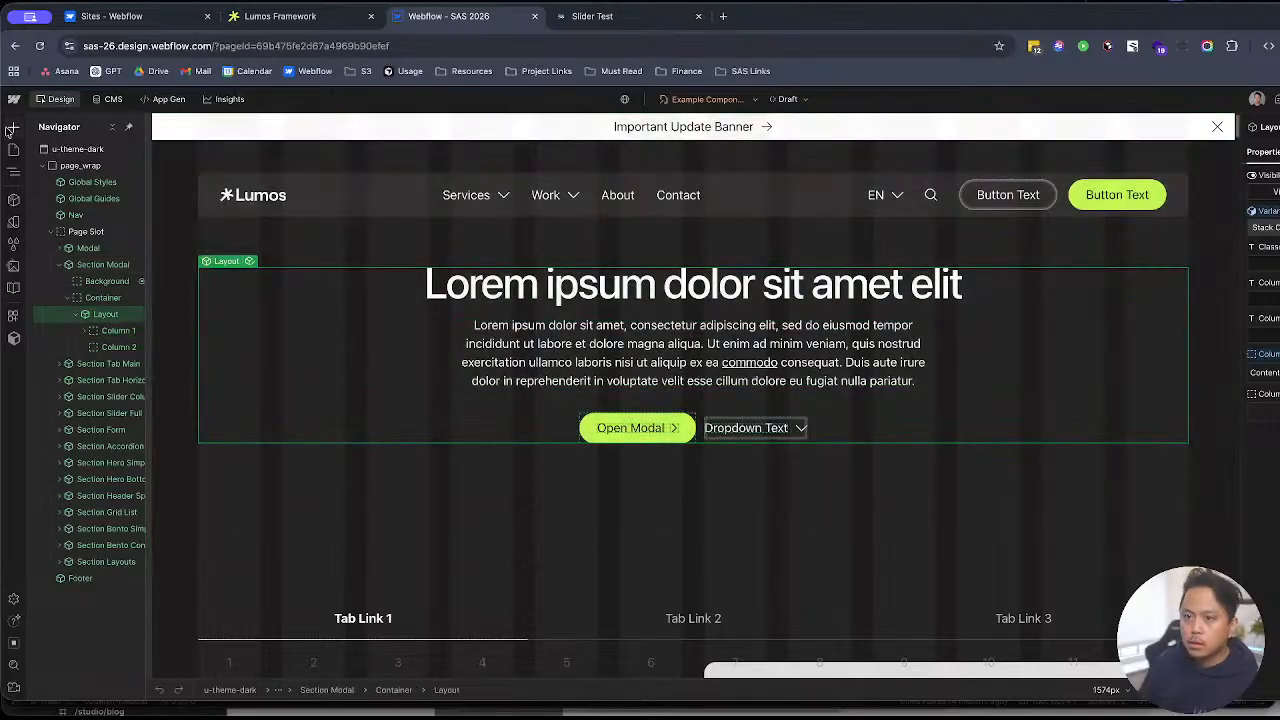
# Step: Return to the Slider Test page and paste the copied Layout component into the first swiper-slide
pyautogui.click(14, 149)
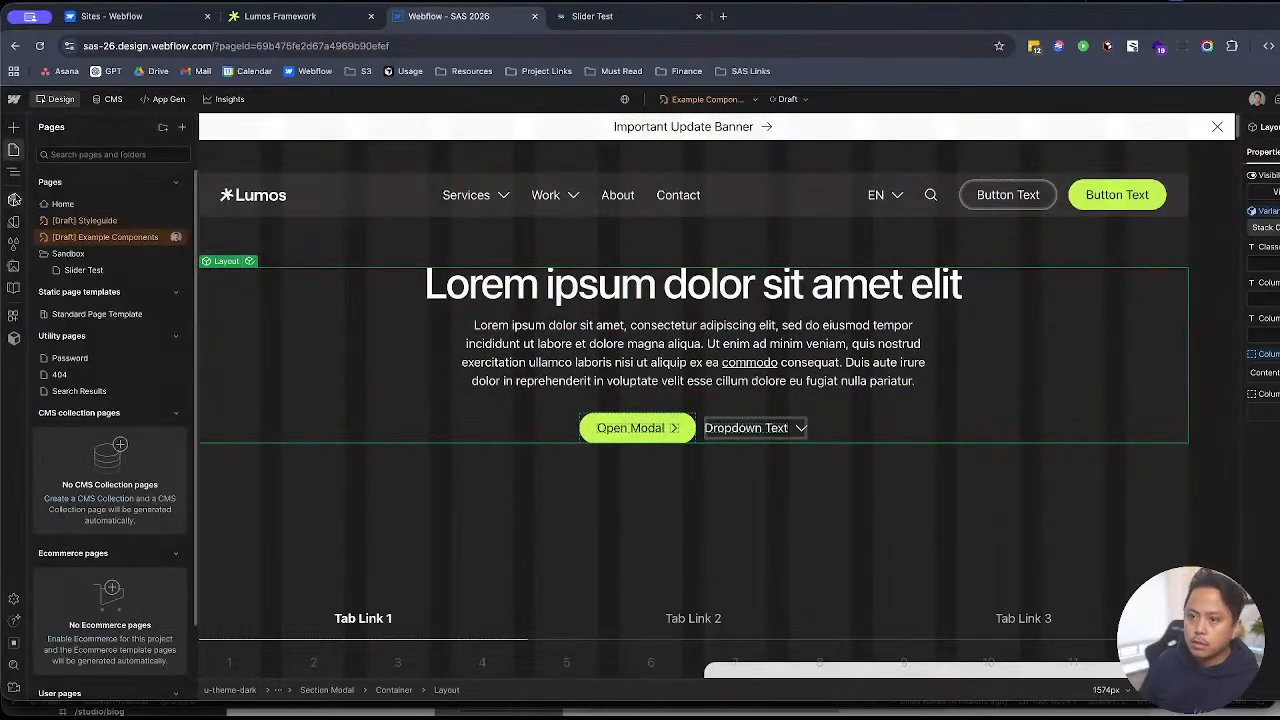
pyautogui.click(83, 270)
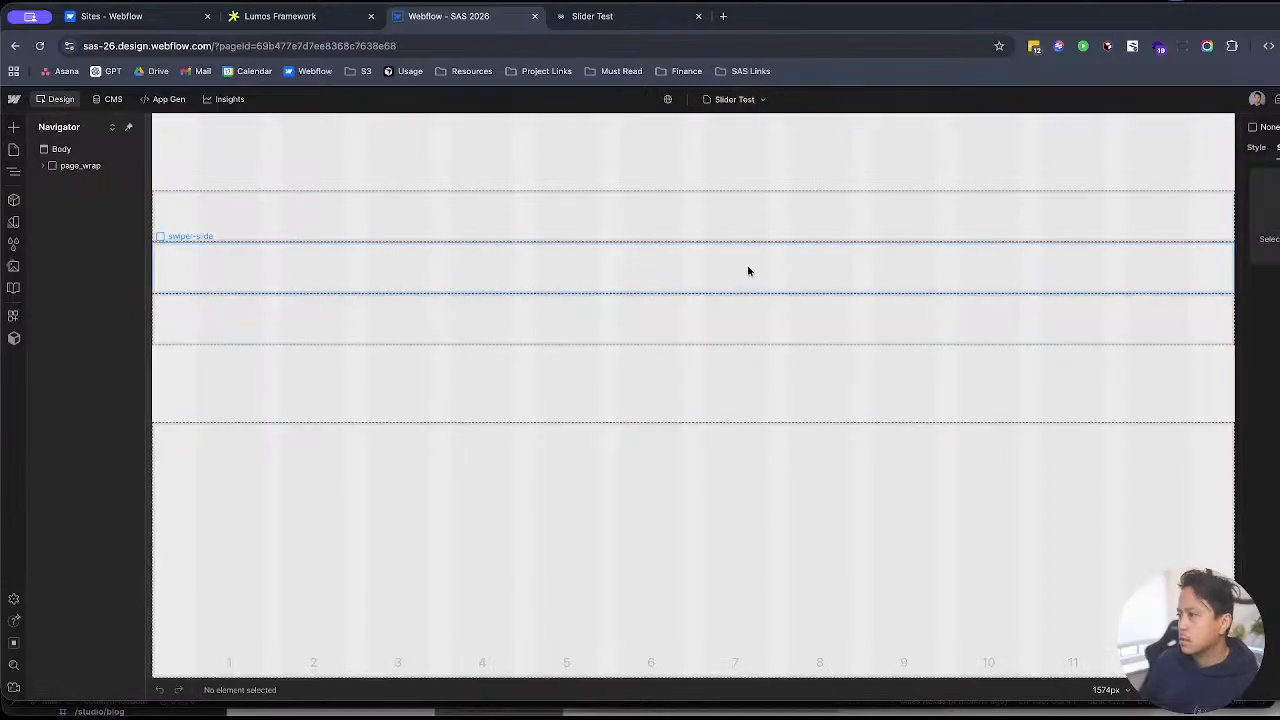
pyautogui.click(474, 227)
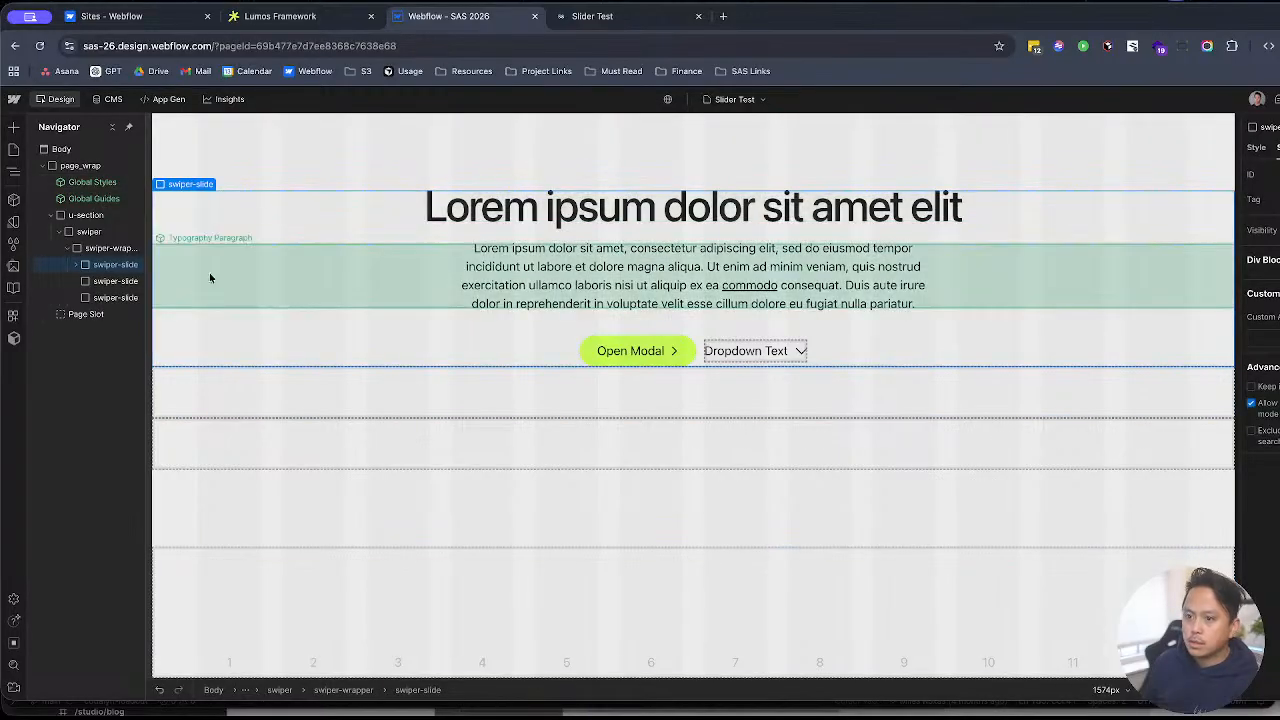
pyautogui.click(108, 281)
pyautogui.press('super+v')
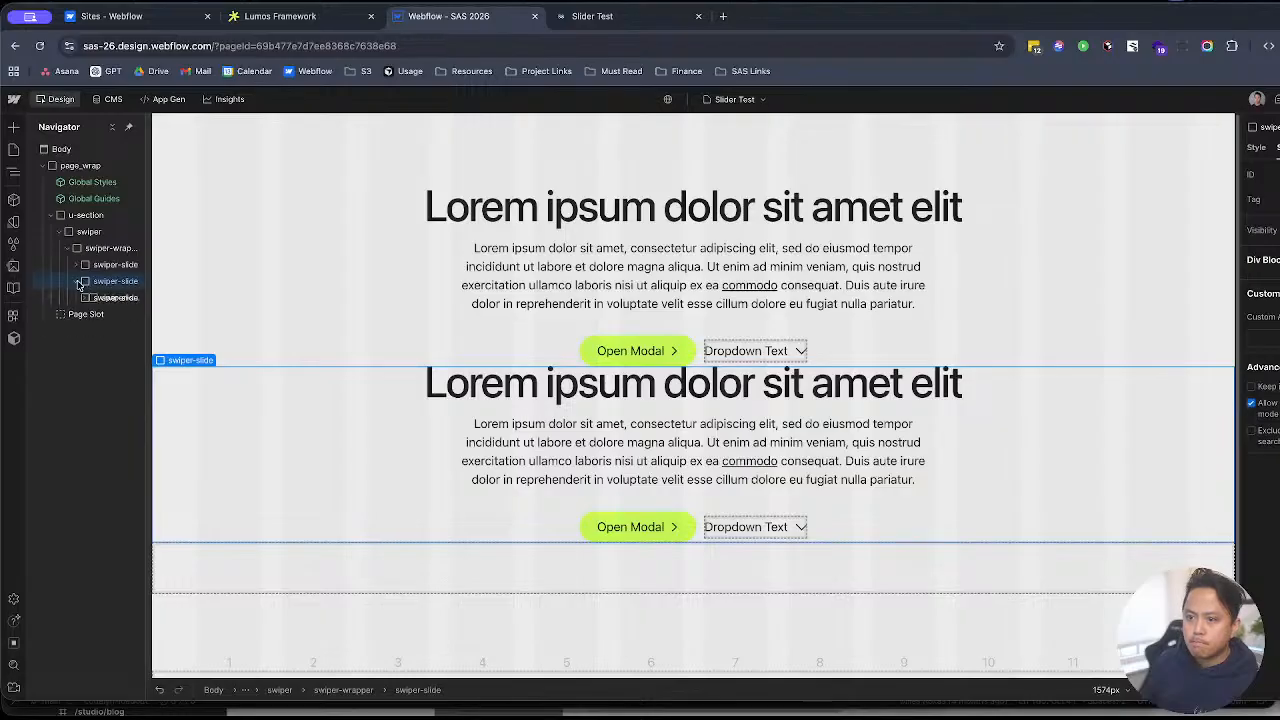
pyautogui.press('super+z')
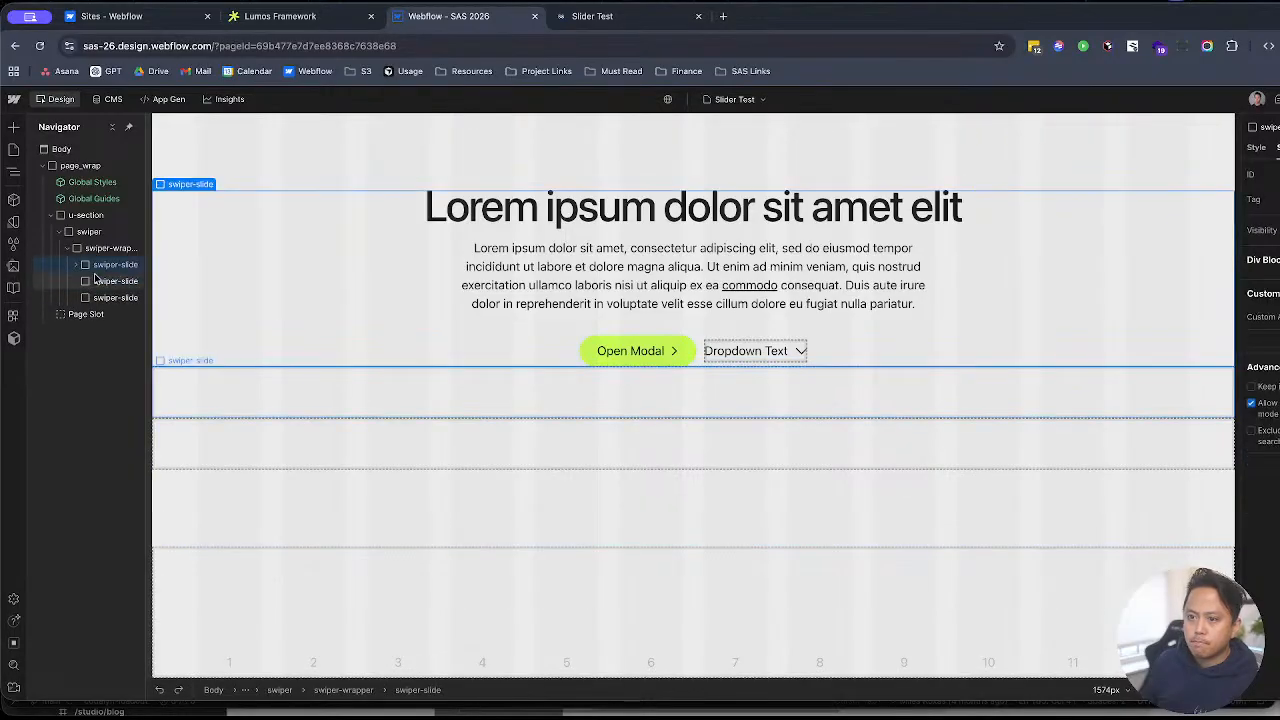
# Step: Copy the Layout component from the first swiper-slide and paste it into the second and third slides
pyautogui.click(82, 267)
pyautogui.click(110, 281)
pyautogui.press('super+c')
pyautogui.click(115, 297)
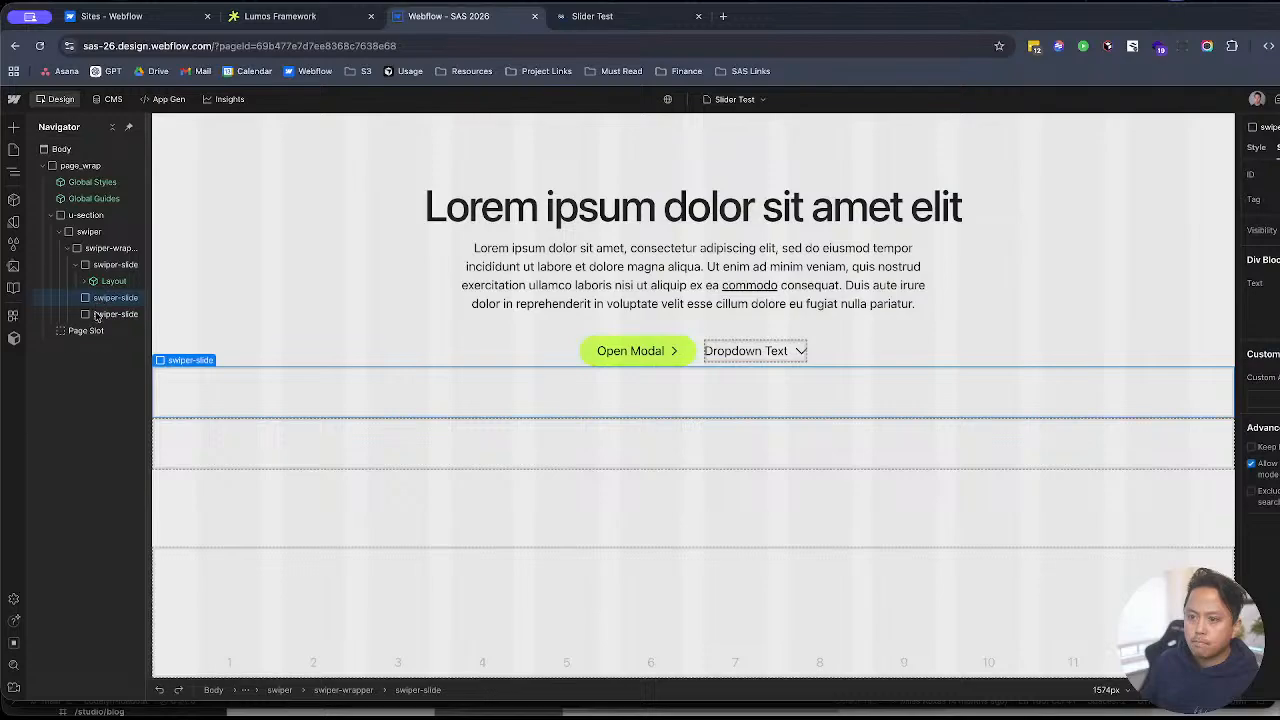
pyautogui.press('super+v')
pyautogui.click(115, 330)
# Step: Change the second slide's heading text to "Slide 2"
pyautogui.click(210, 383)
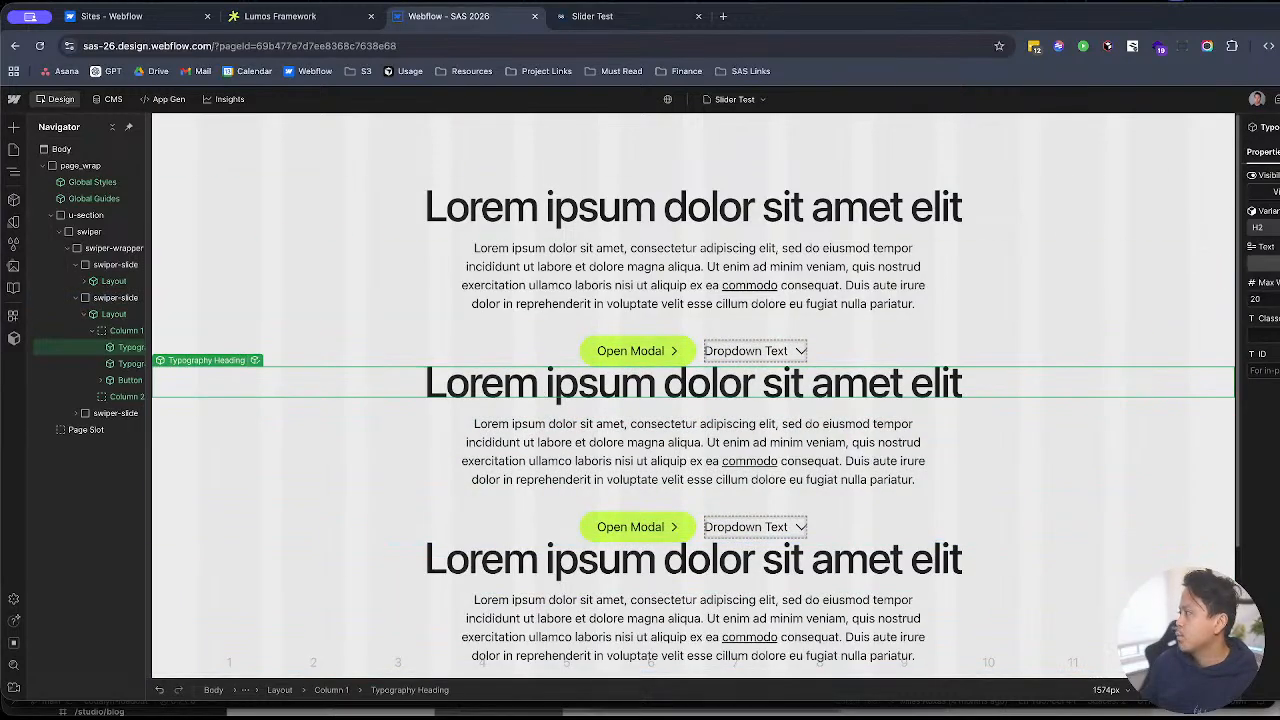
pyautogui.press('Return')
pyautogui.moveTo(788, 383); pyautogui.dragTo(514, 355)
pyautogui.write('Slide 2')
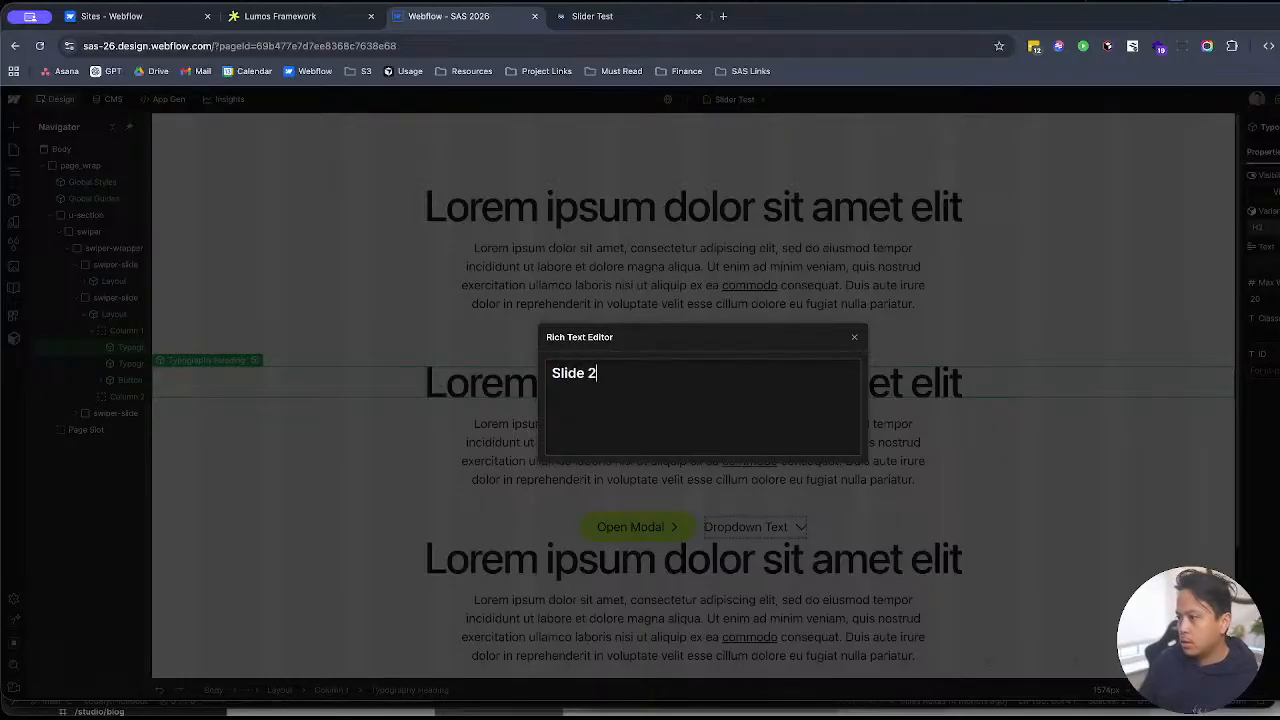
pyautogui.press('super+a')
pyautogui.click(640, 217)
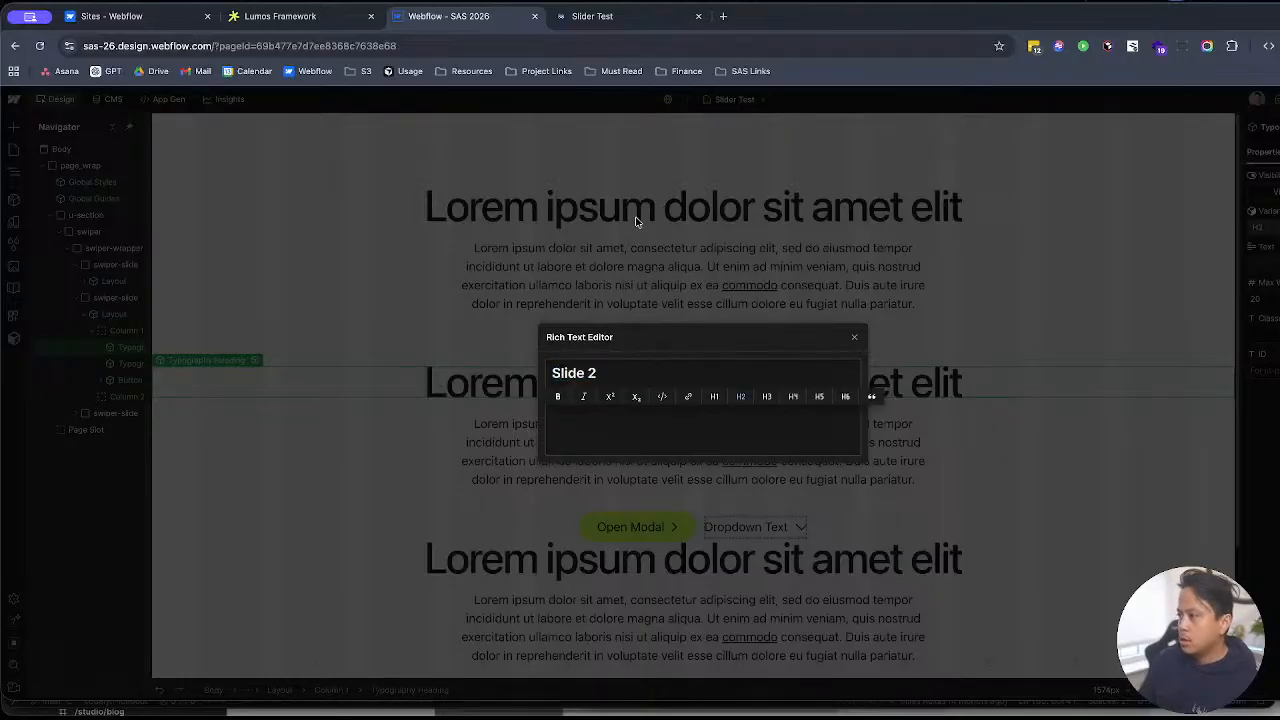
# Step: Change the first slide's heading text to "Slide 1"
pyautogui.click(700, 212)
pyautogui.press('Return')
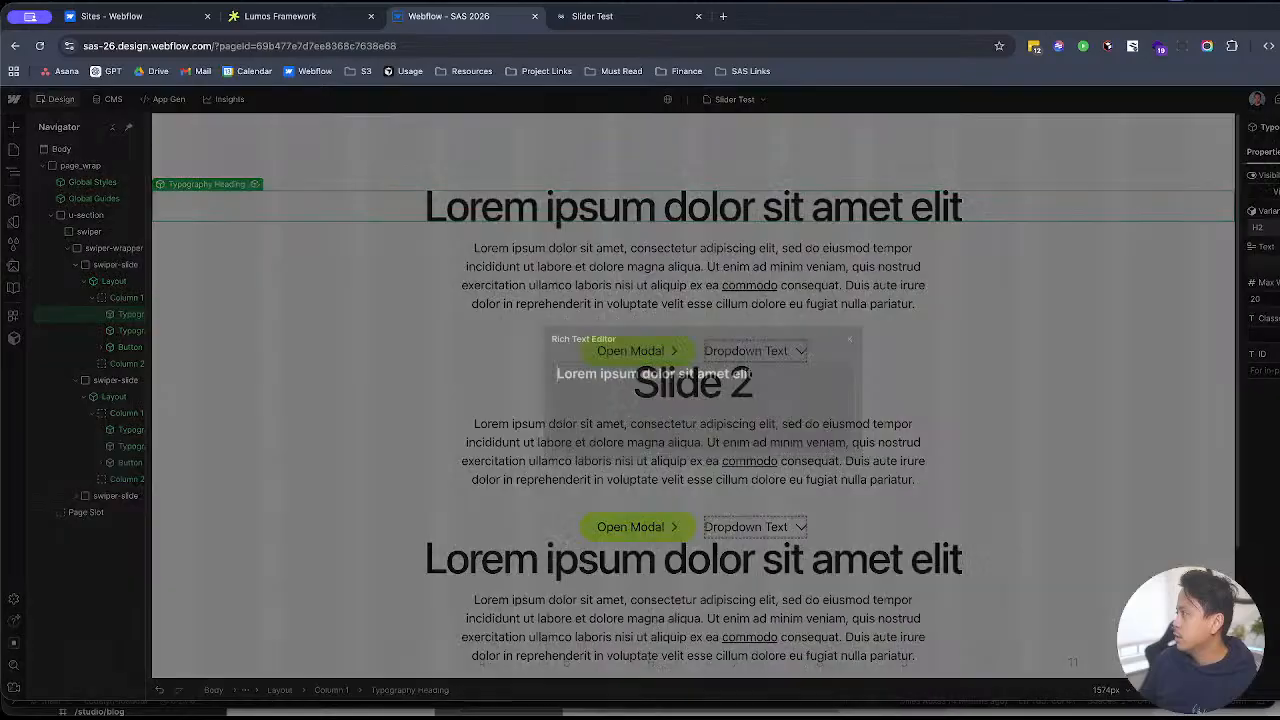
pyautogui.press('super+a')
pyautogui.press('super+v')
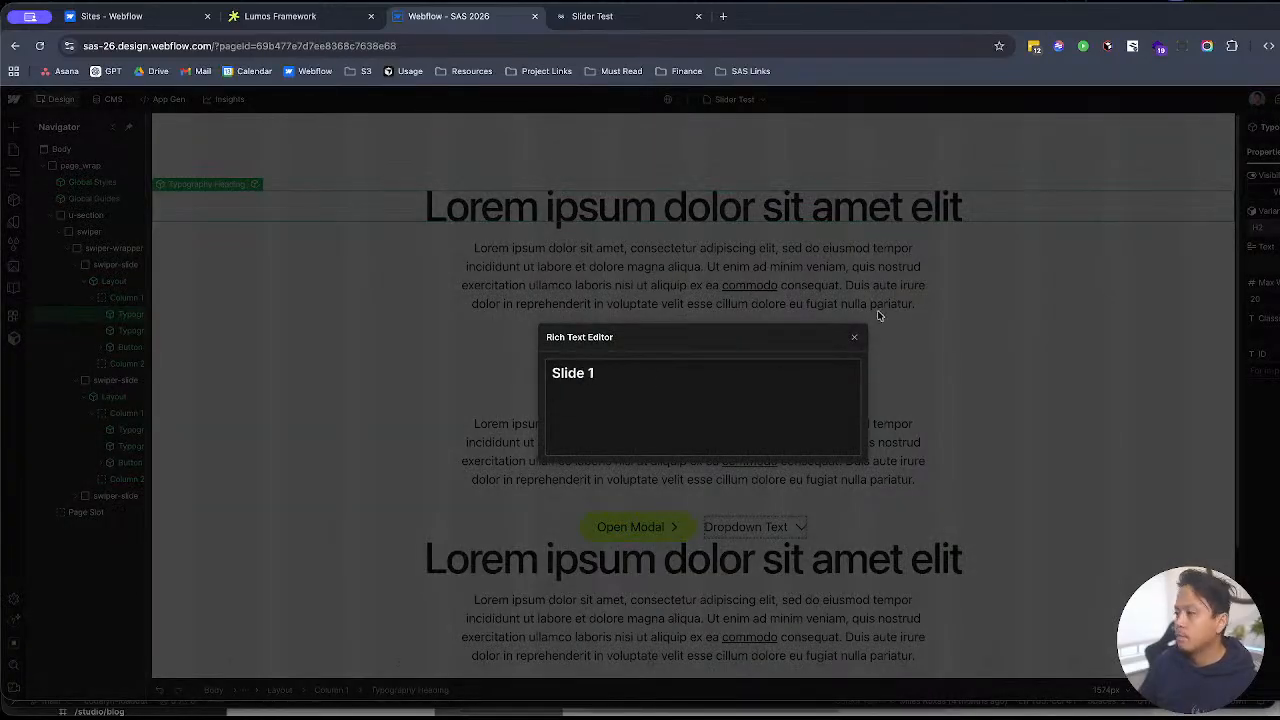
pyautogui.click(855, 341)
# Step: Change the third slide's heading text to "Slide 3"
pyautogui.click(744, 560)
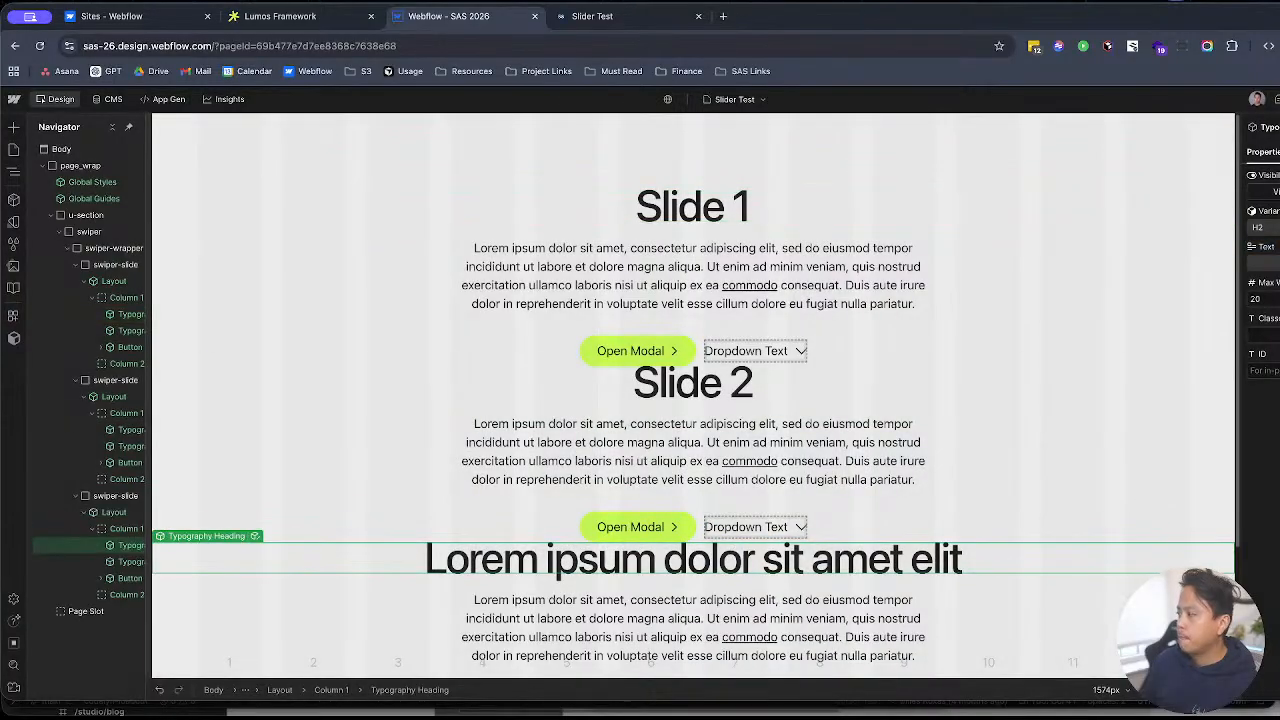
pyautogui.press('Return')
pyautogui.press('super+a')
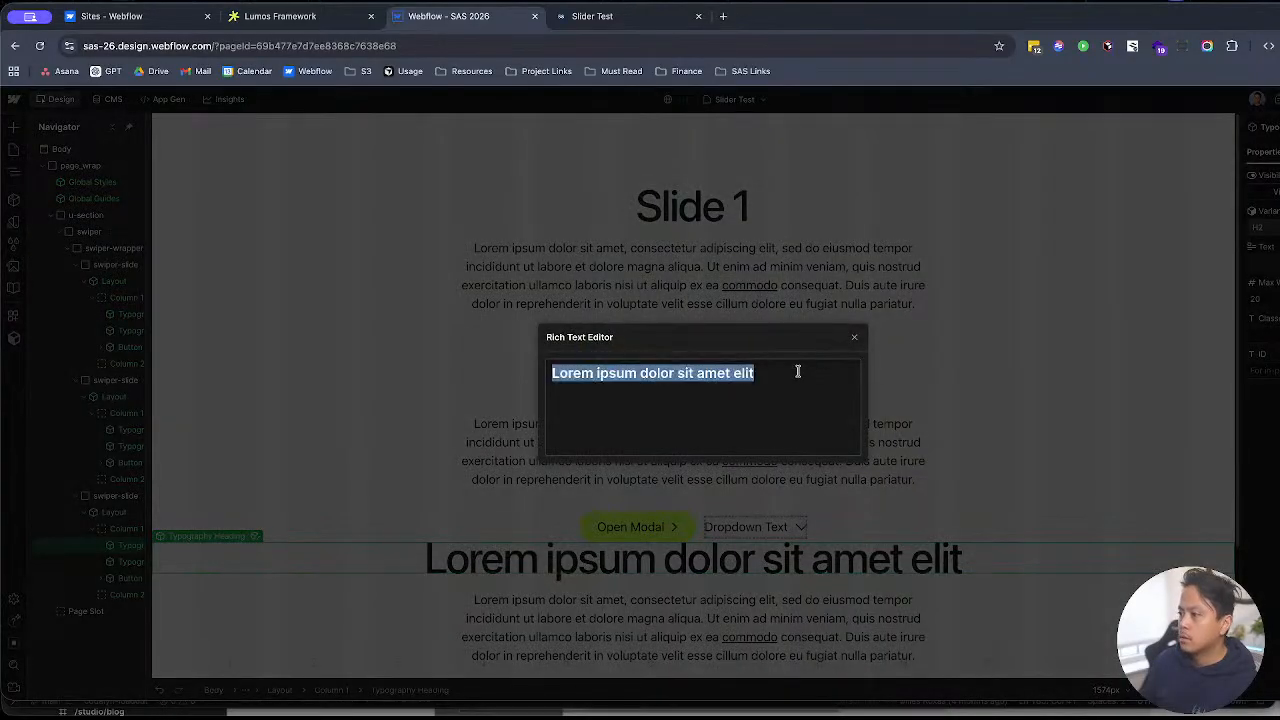
pyautogui.press('super+v')
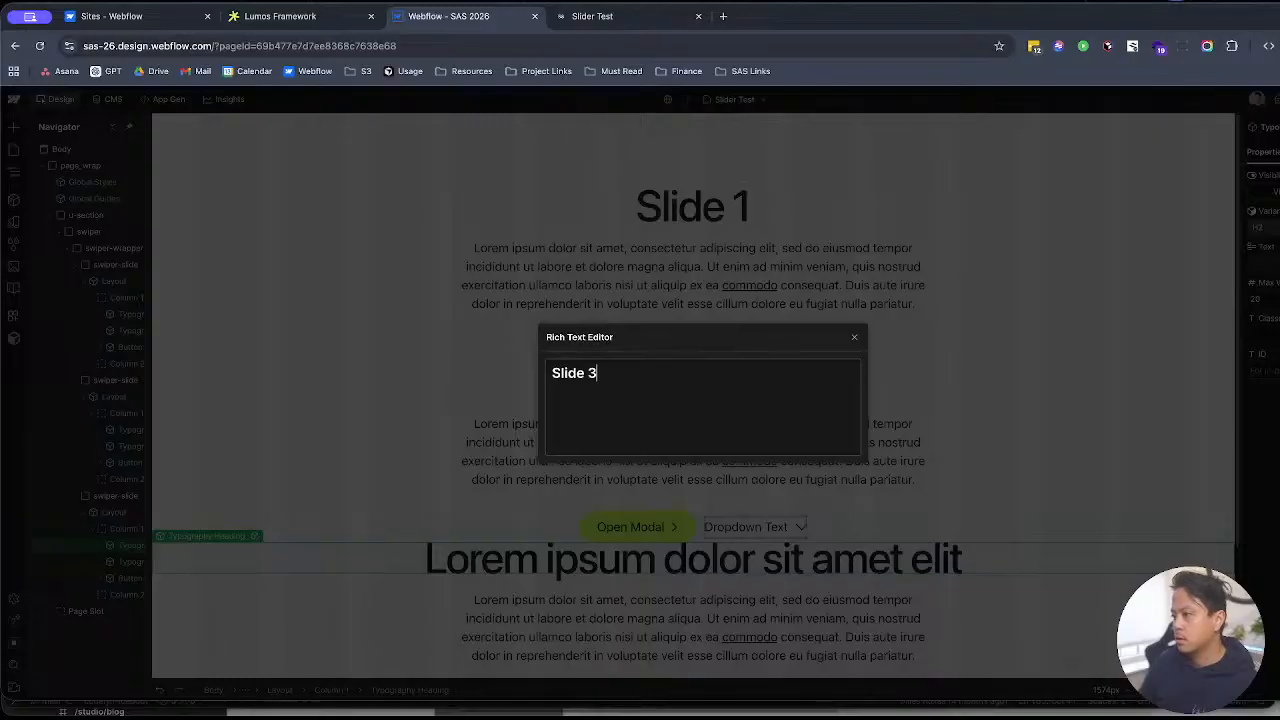
pyautogui.click(1095, 289)
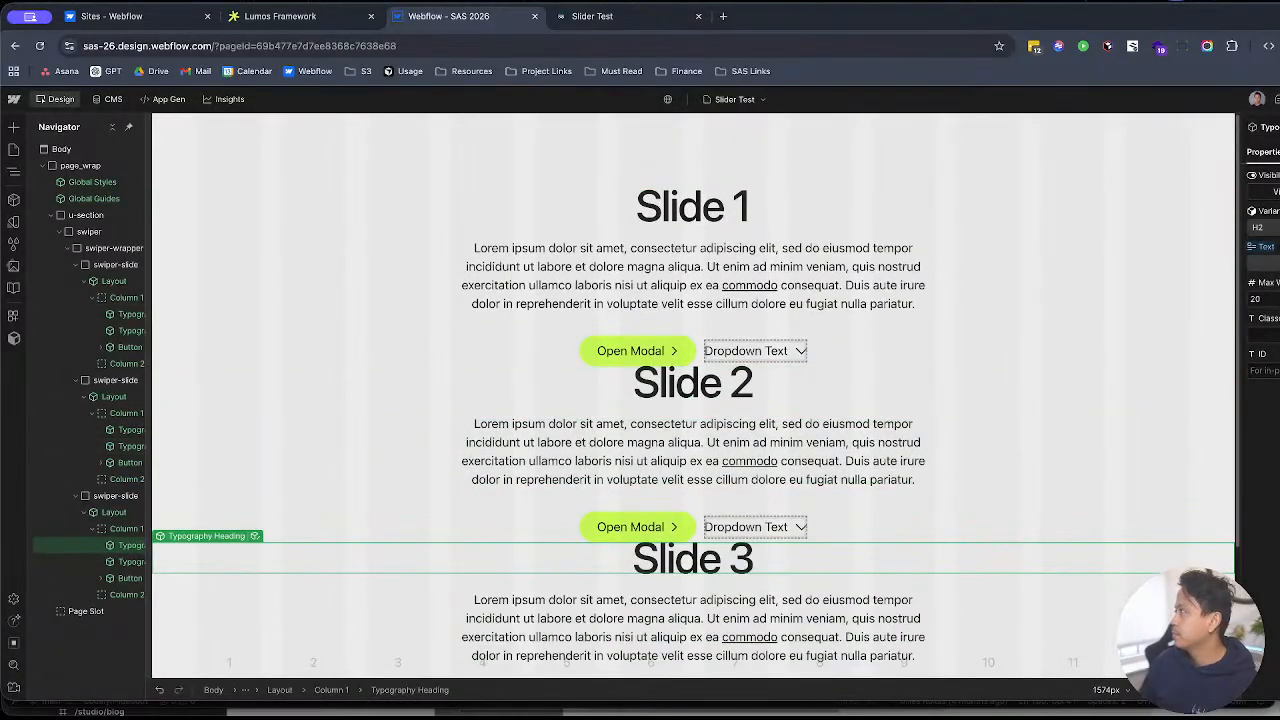
# Step: Publish the site with the new slide content and select the u-section element
pyautogui.hotkey('shift', 'p')
pyautogui.press('Return')
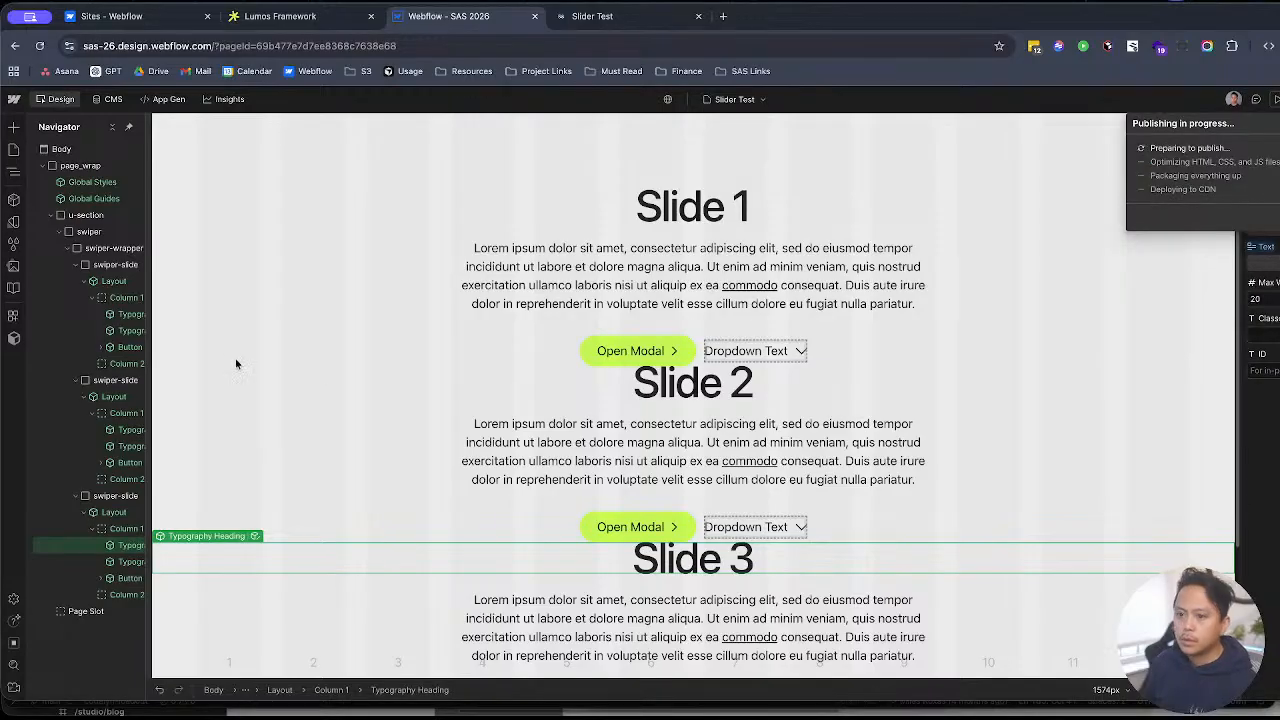
pyautogui.click(86, 215)
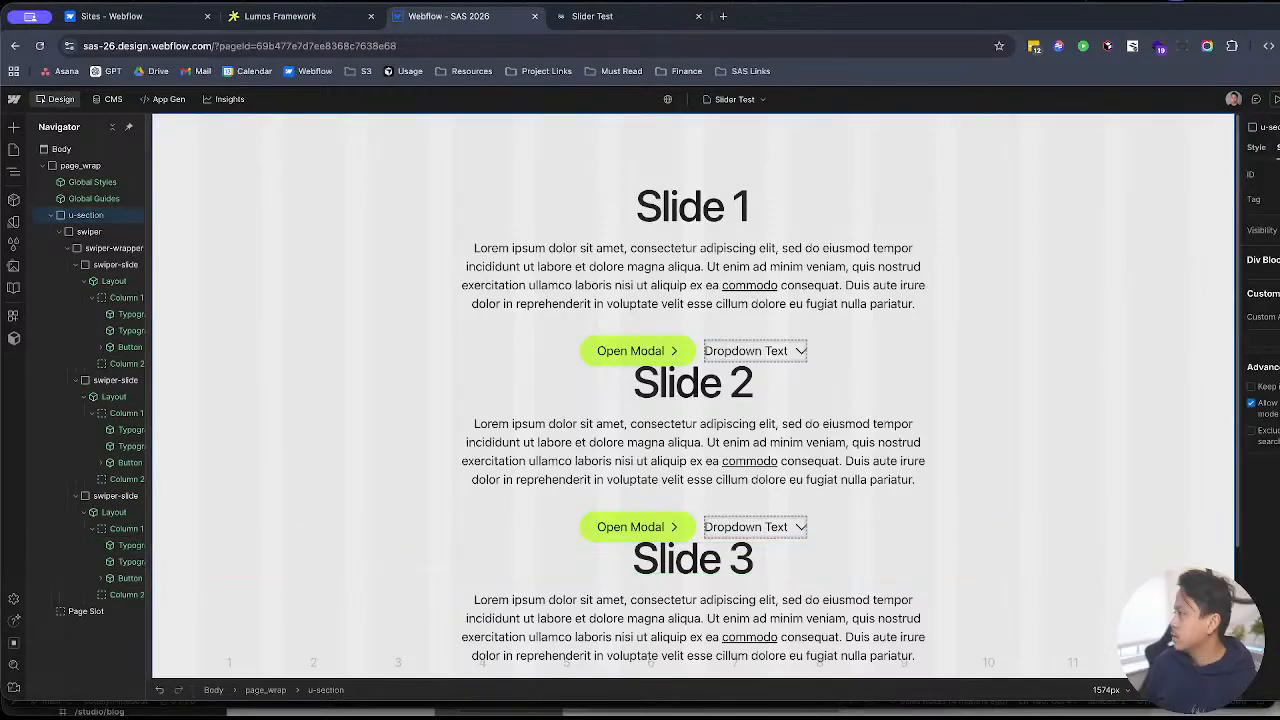
# Step: Check the published Slider Test page, then review the configuration attributes and available effects in the carousel README in the code editor
pyautogui.click(709, 26)
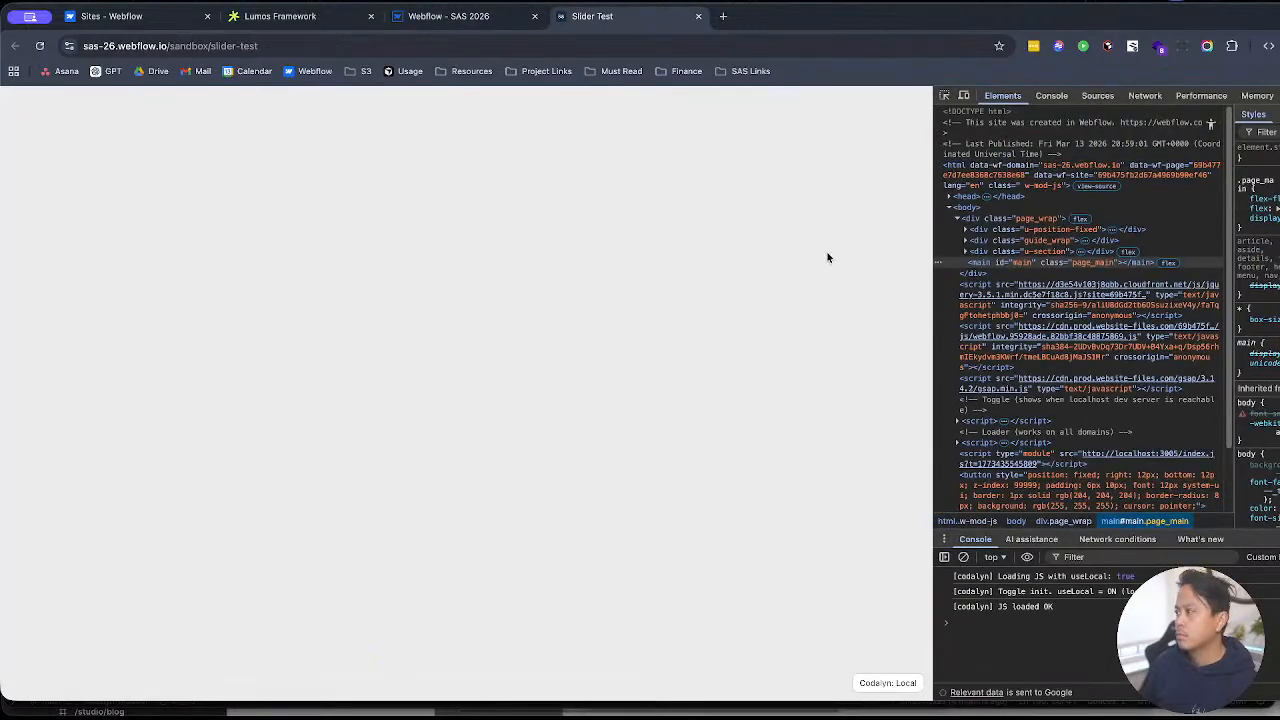
pyautogui.hotkey('ctrl', 'Up')
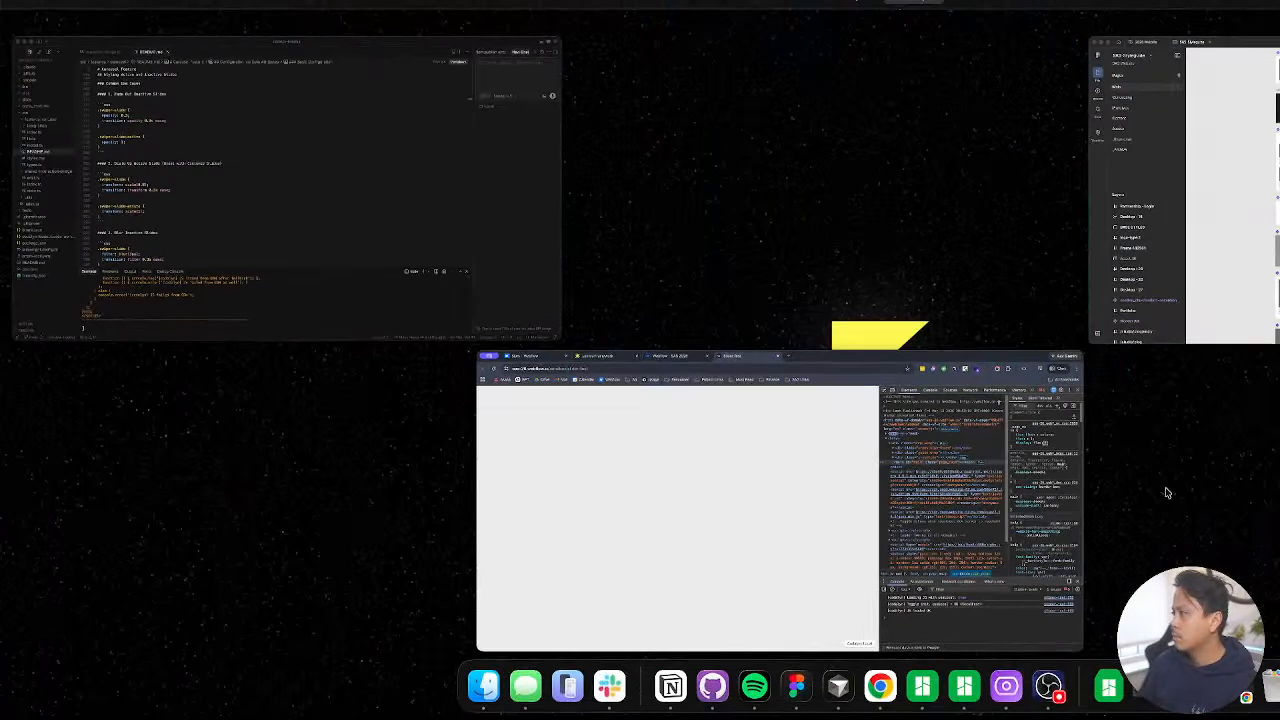
pyautogui.click(286, 164)
pyautogui.scroll(10, 576, 387)
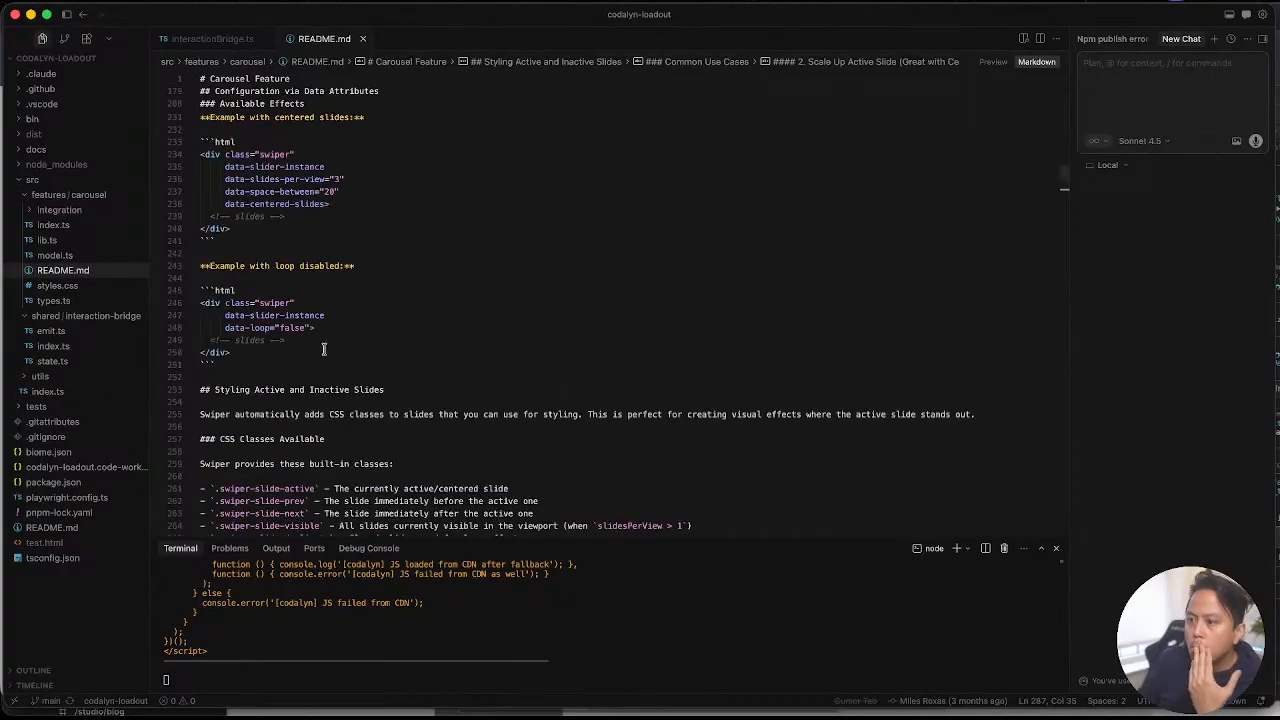
pyautogui.scroll(5, 323, 349)
pyautogui.click(459, 264)
pyautogui.click(487, 131)
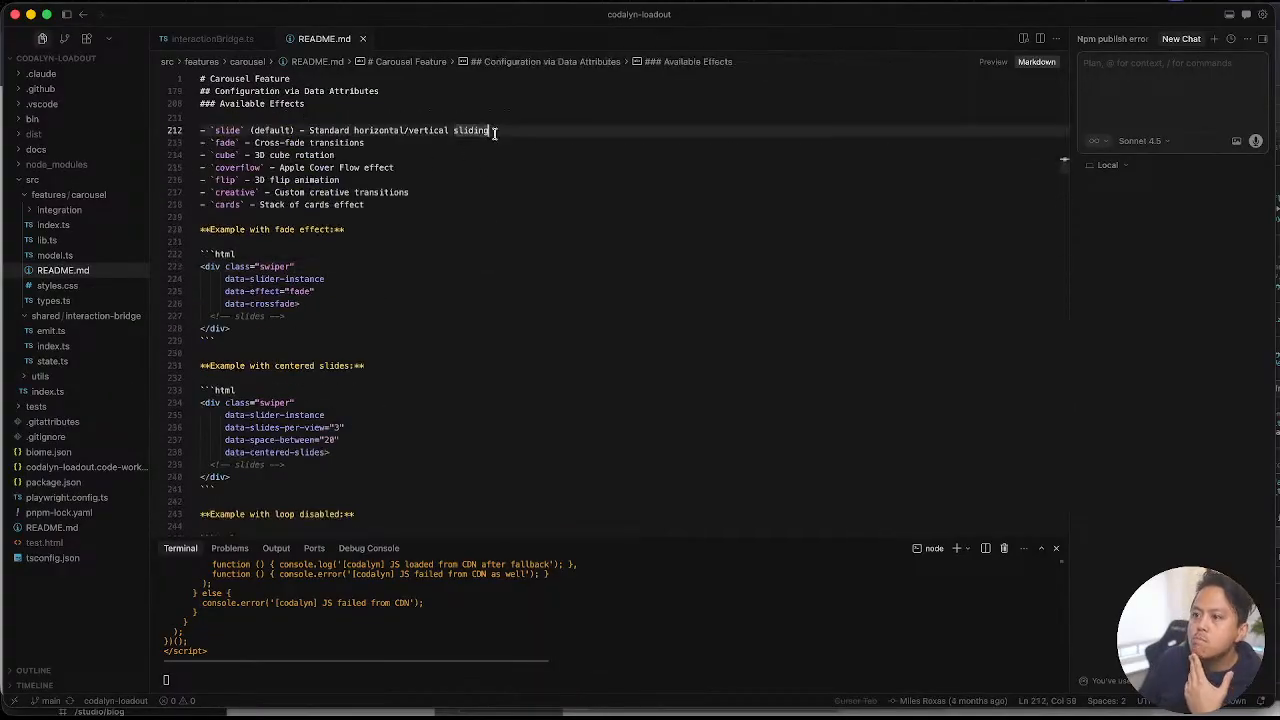
pyautogui.scroll(6, 464, 264)
pyautogui.scroll(5, 449, 280)
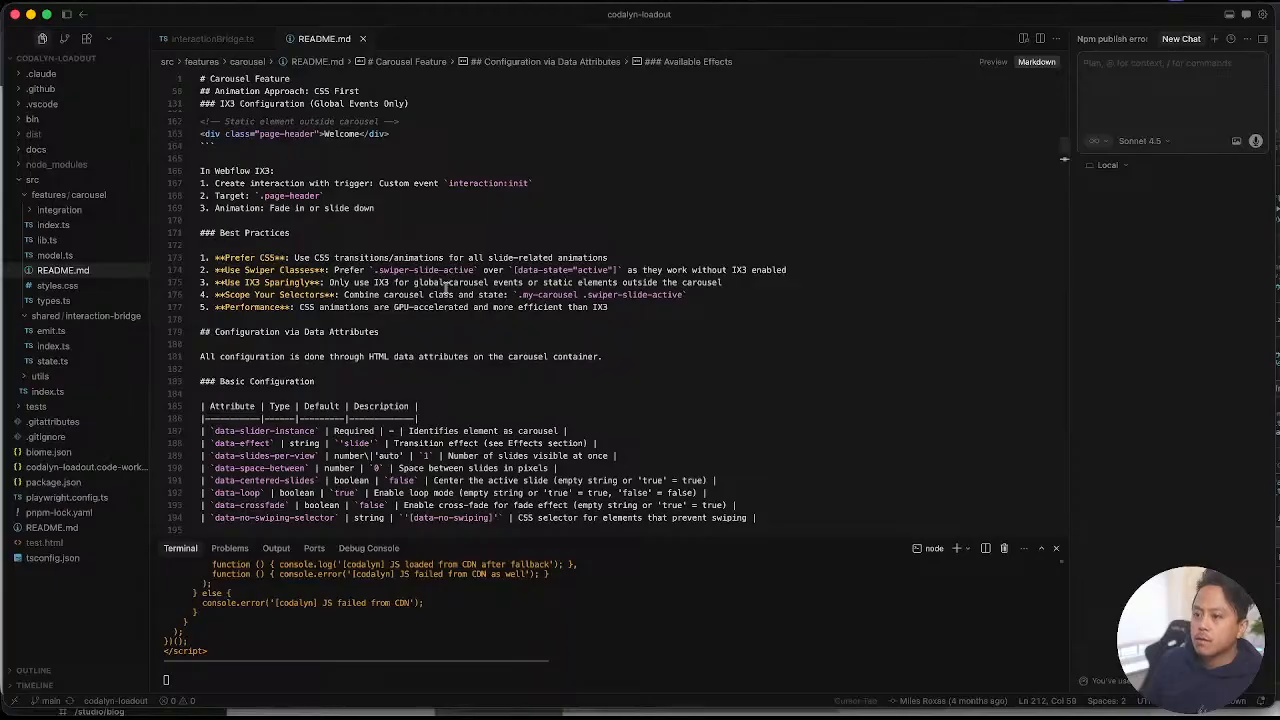
pyautogui.scroll(-5, 444, 289)
pyautogui.click(371, 196)
pyautogui.click(346, 354)
pyautogui.scroll(3, 414, 157)
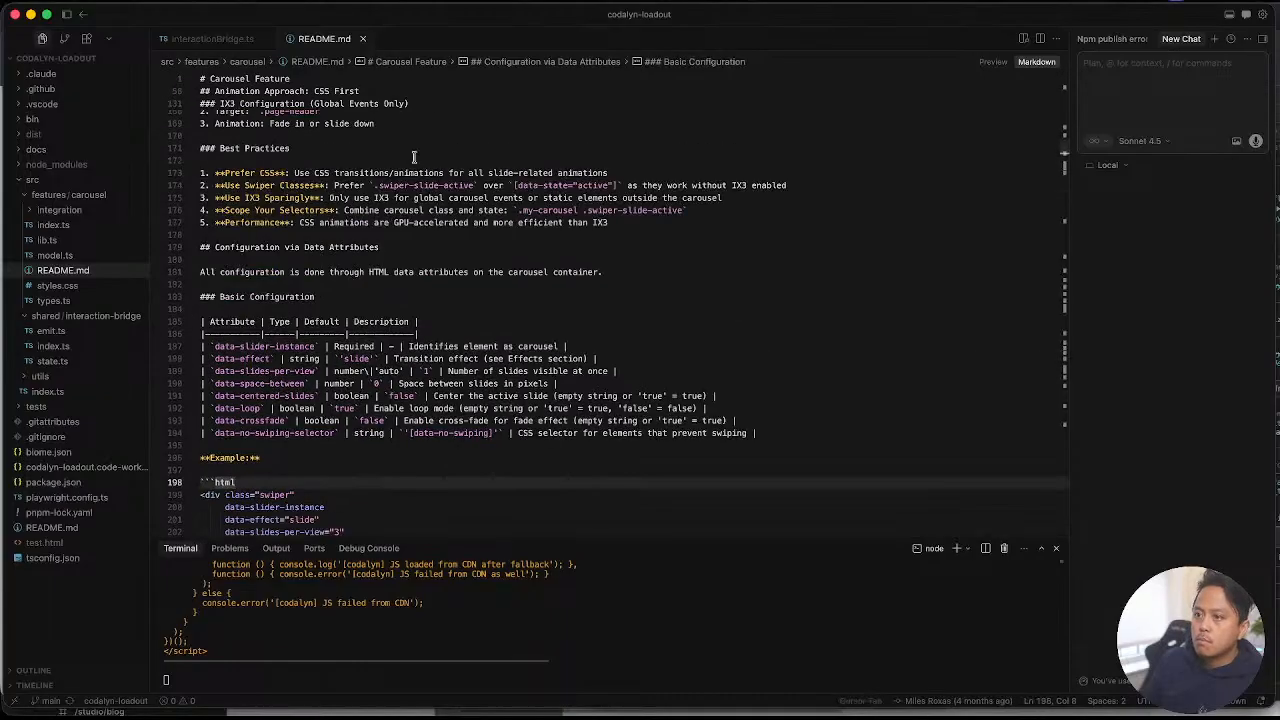
pyautogui.hotkey('ctrl', 'Up')
pyautogui.click(680, 380)
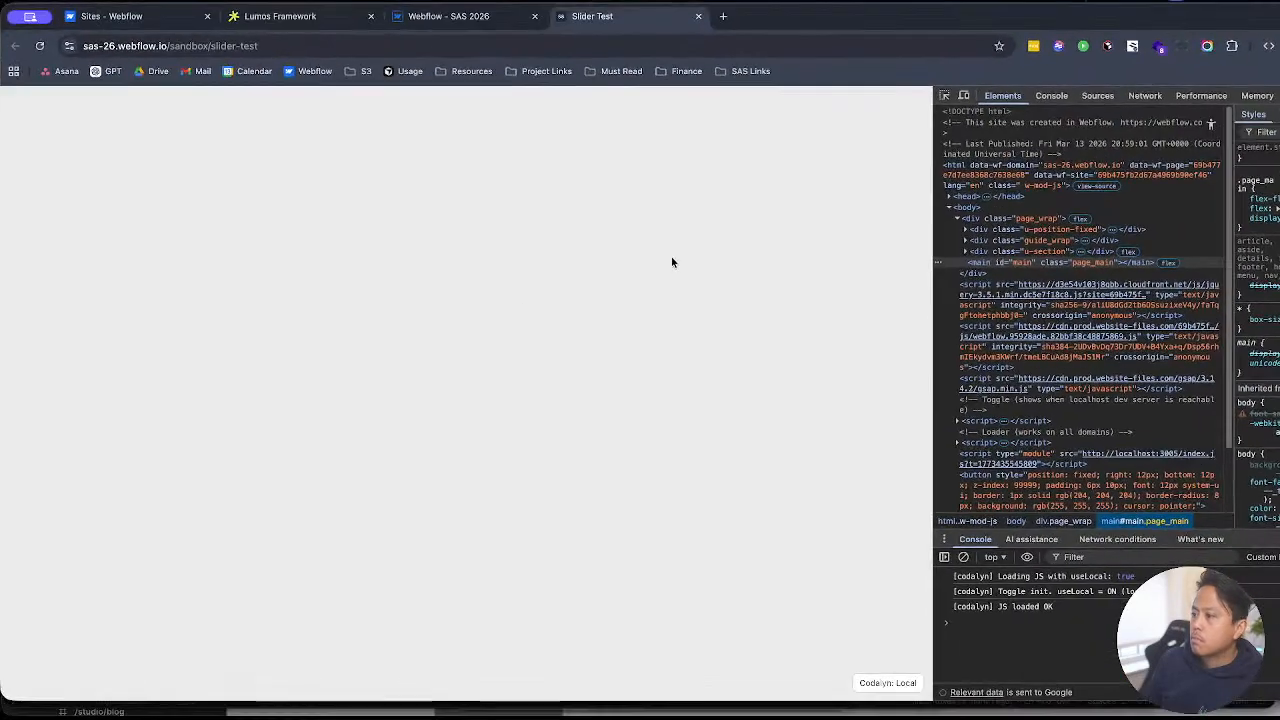
# Step: In the Webflow designer, move the swiper element out of u-section directly into page_wrap and delete the emptied u-section
pyautogui.click(455, 18)
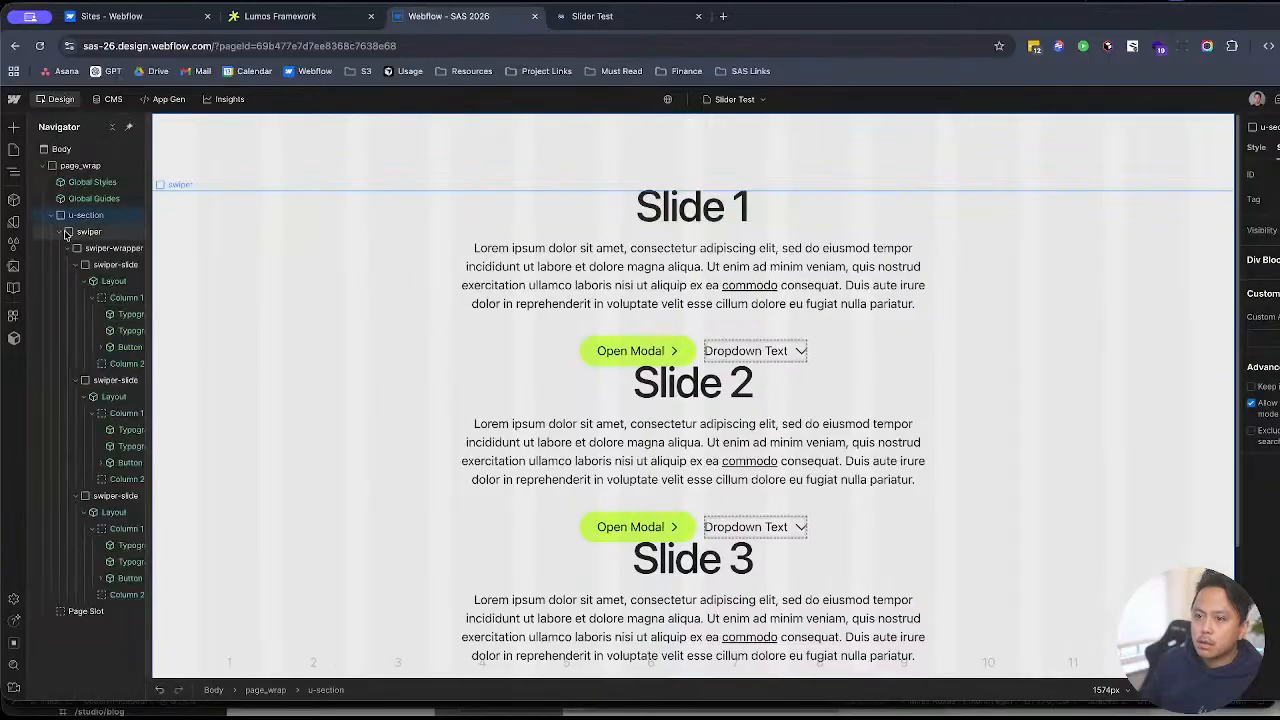
pyautogui.click(67, 233)
pyautogui.moveTo(72, 232); pyautogui.dragTo(80, 212)
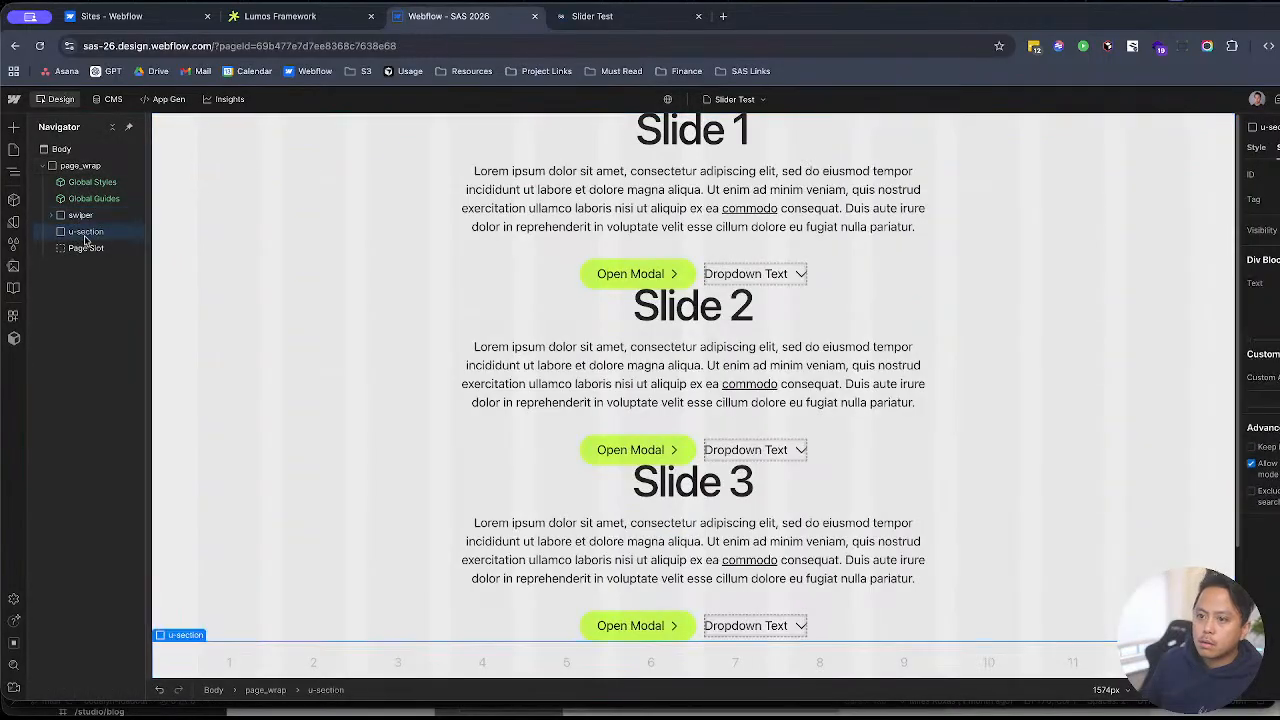
pyautogui.press('Delete')
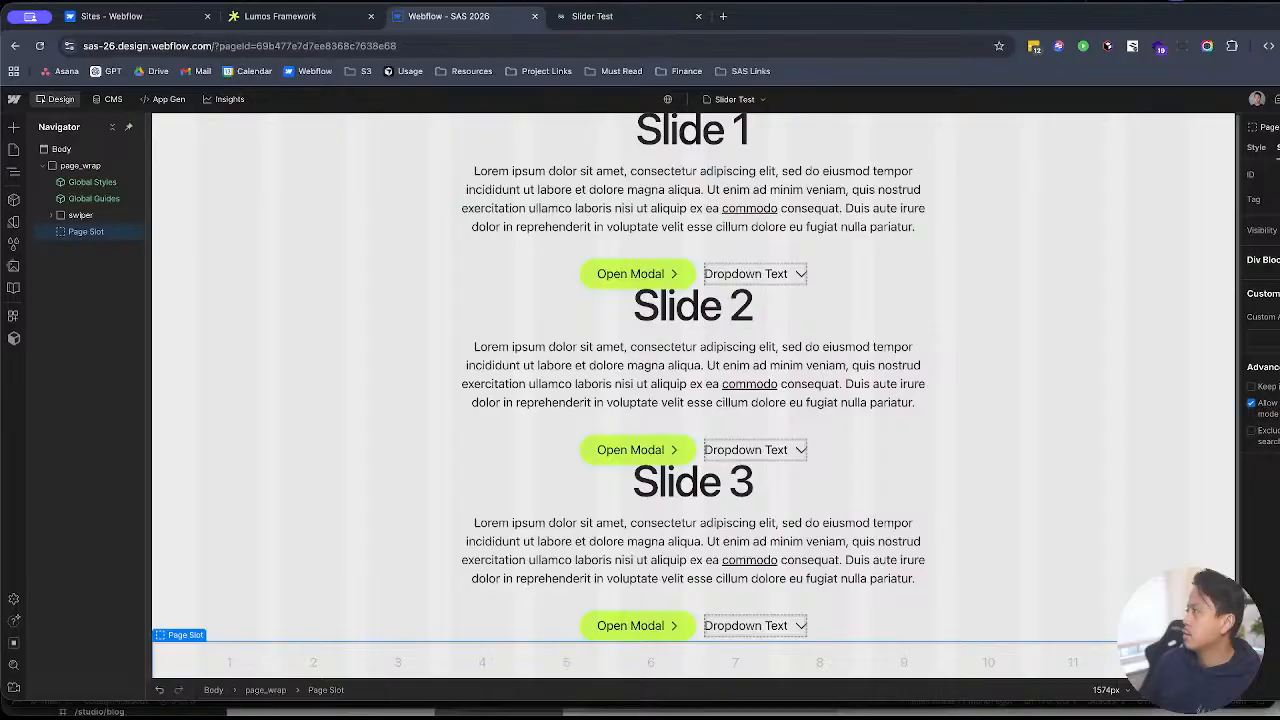
# Step: Publish the site to the sas-26.webflow.io staging domain and reload the published Slider Test page
pyautogui.press('super+shift+p')
pyautogui.press('Return')
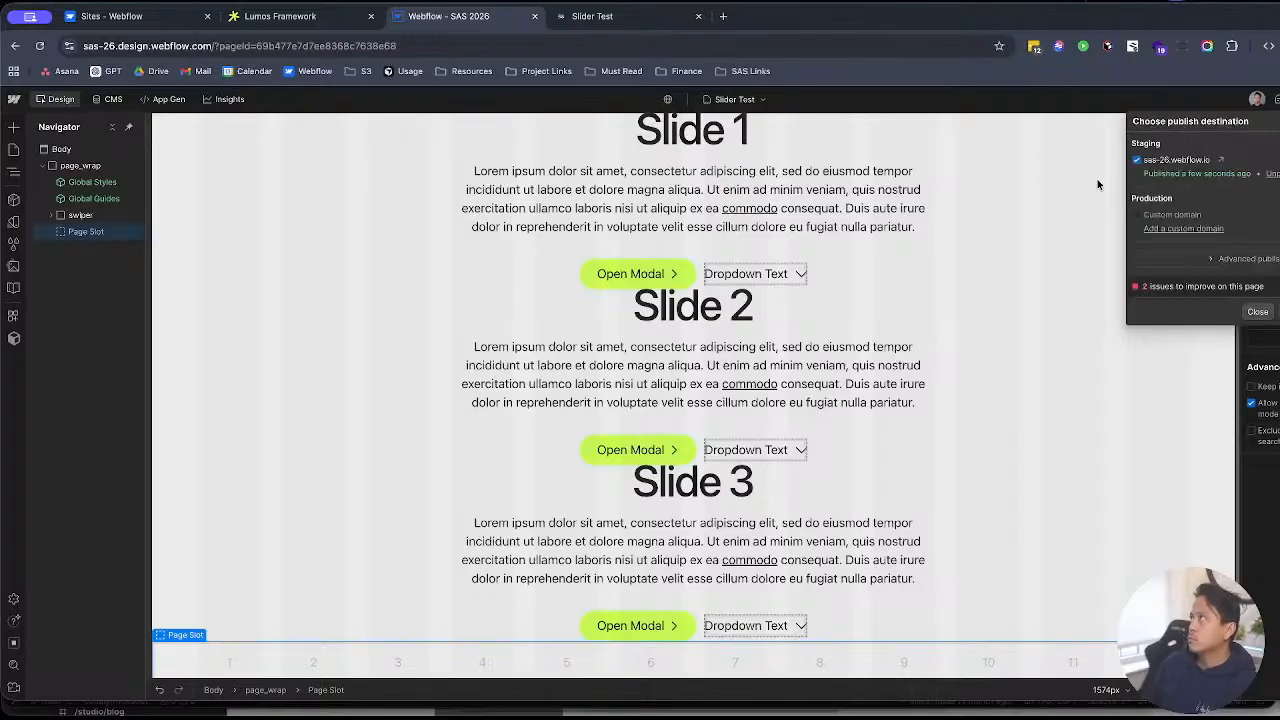
pyautogui.click(1257, 311)
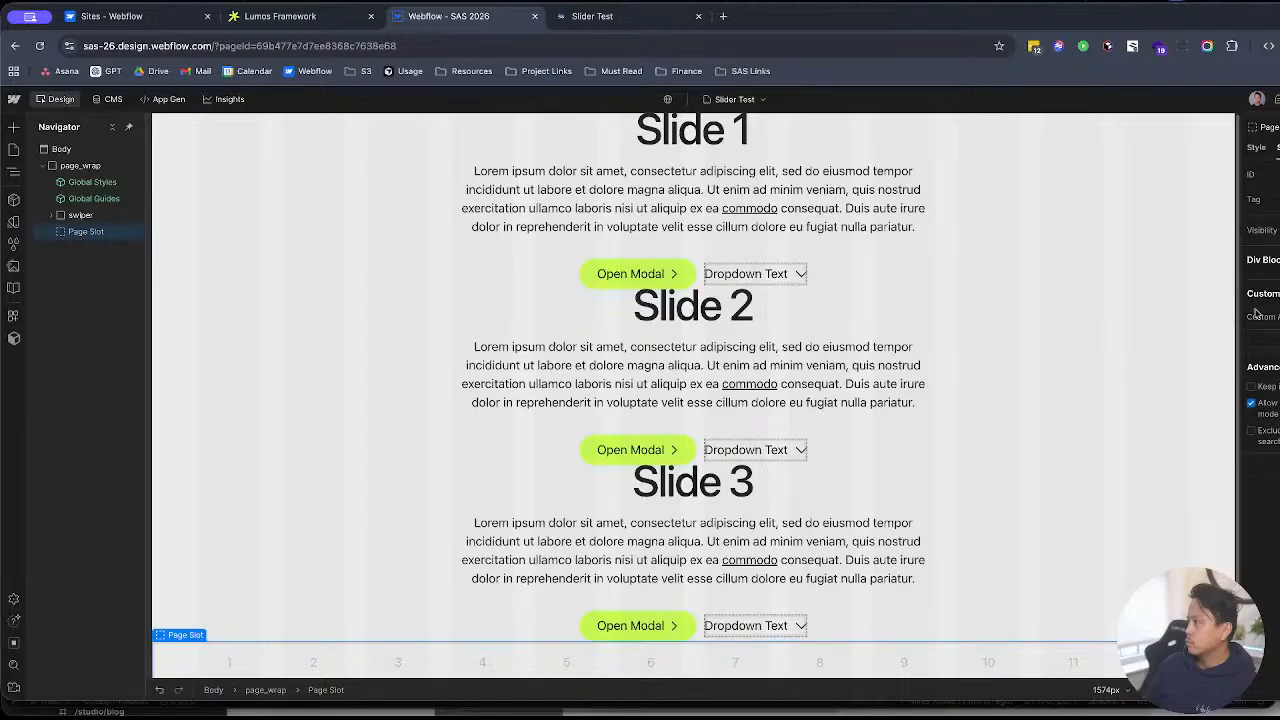
pyautogui.click(573, 18)
pyautogui.press('super+r')
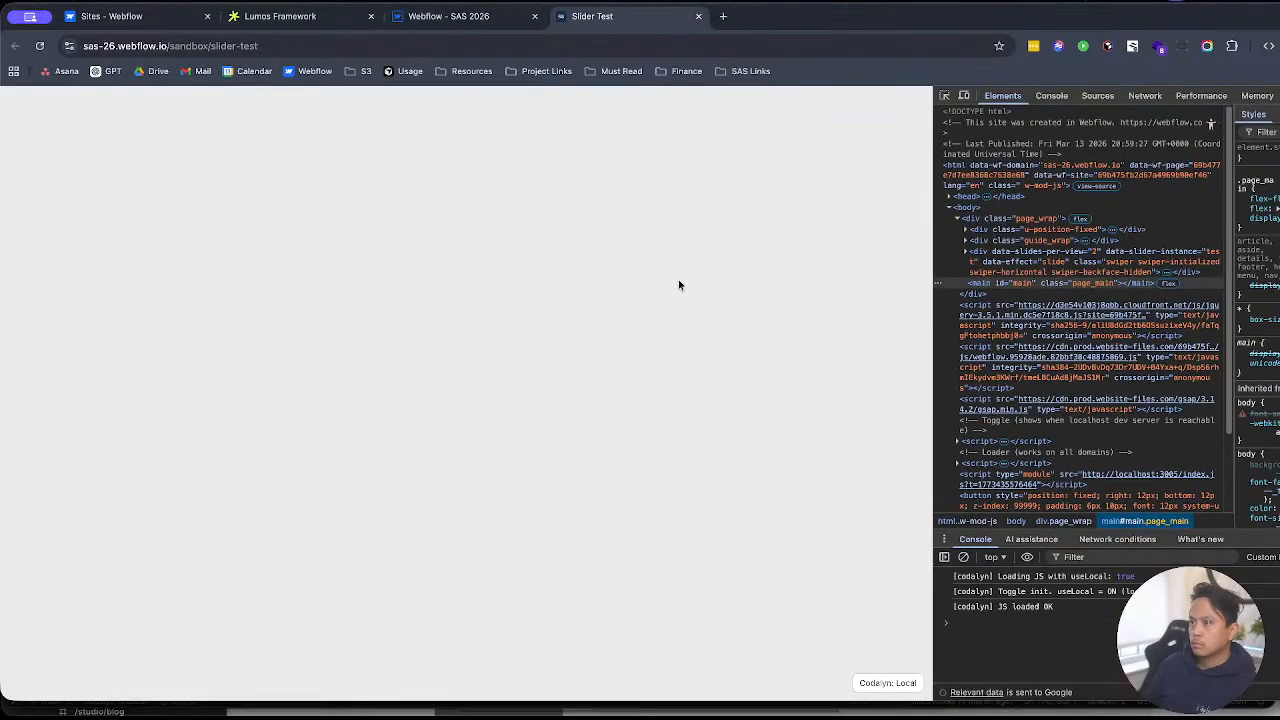
# Step: Examine the Basic Configuration attribute table and its HTML example in the carousel README in the code editor
pyautogui.hotkey('ctrl', 'Up')
pyautogui.click(429, 290)
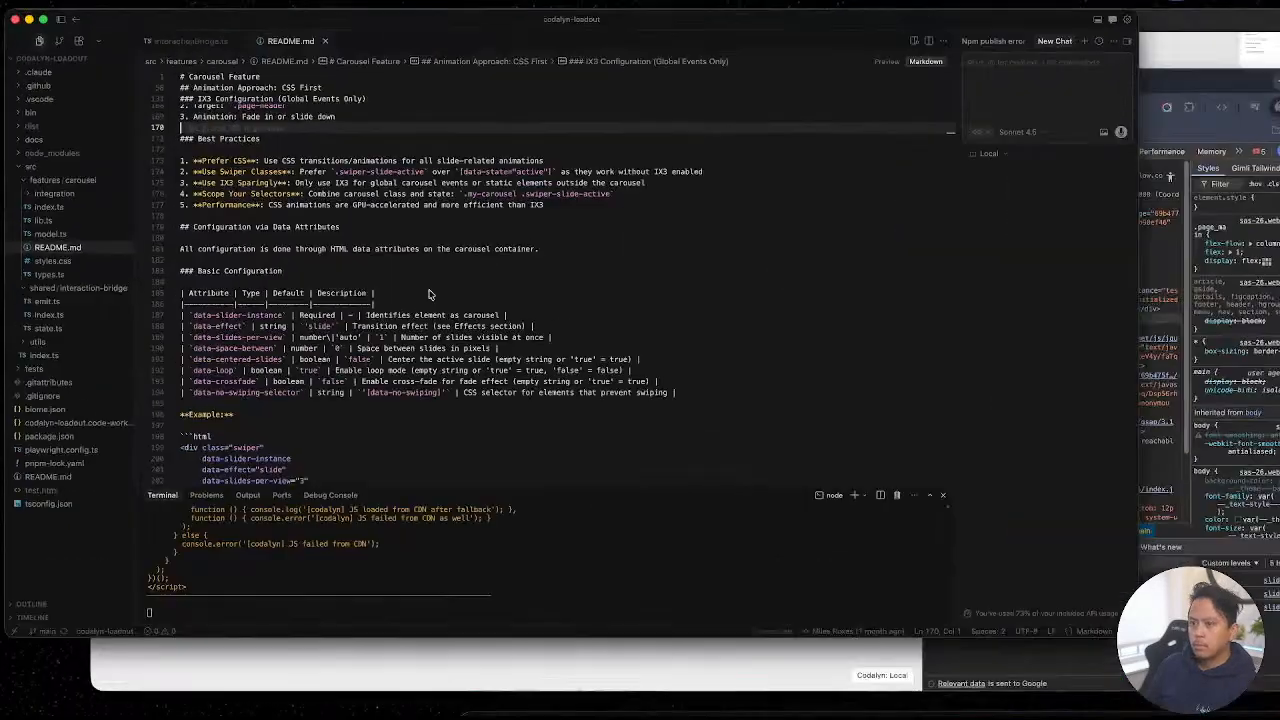
pyautogui.click(626, 467)
pyautogui.click(508, 339)
pyautogui.scroll(-3, 400, 431)
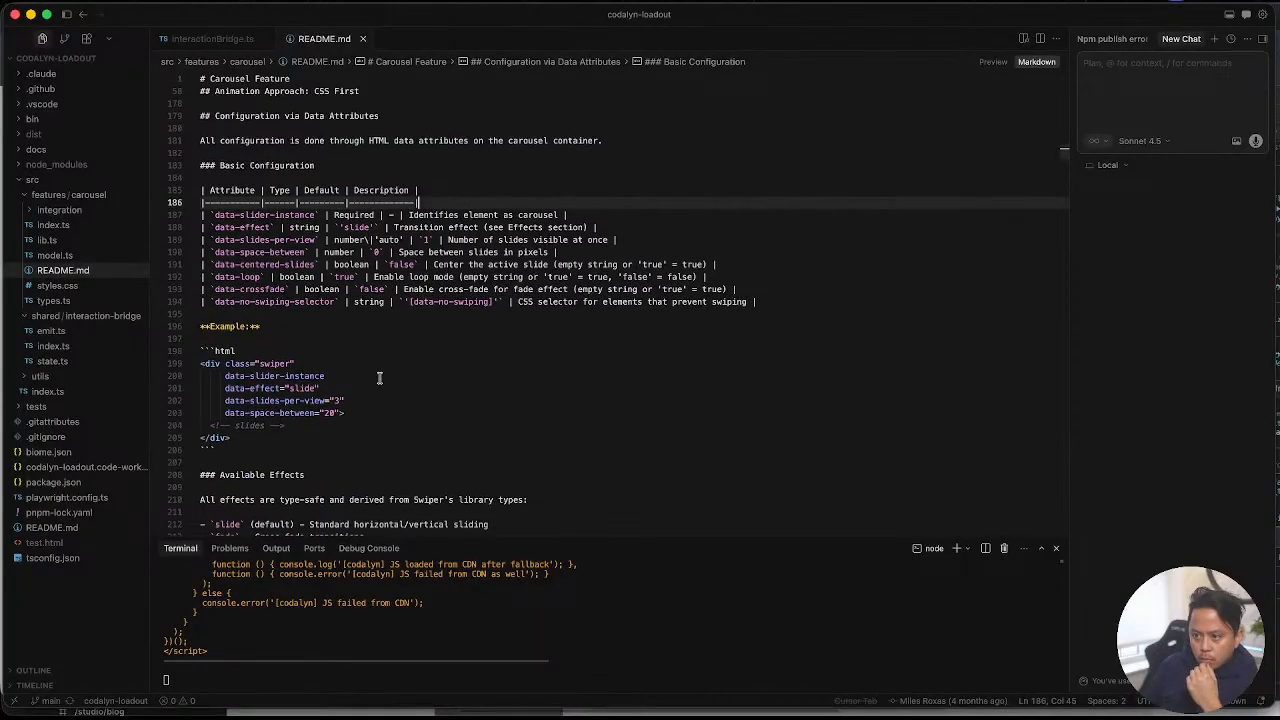
pyautogui.click(380, 377)
pyautogui.scroll(5, 409, 404)
pyautogui.scroll(-10, 410, 401)
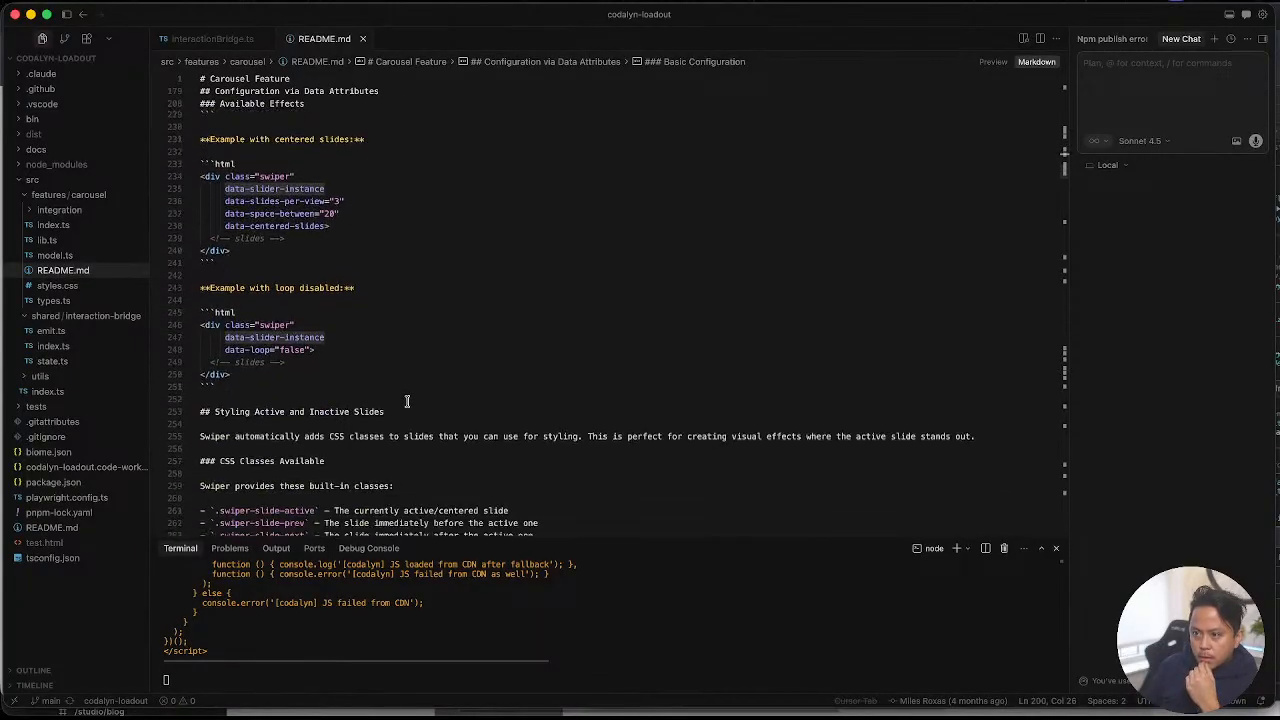
# Step: Examine the README's centered-slides and loop-disabled examples, selecting the data-slides-per-view attribute name
pyautogui.click(383, 232)
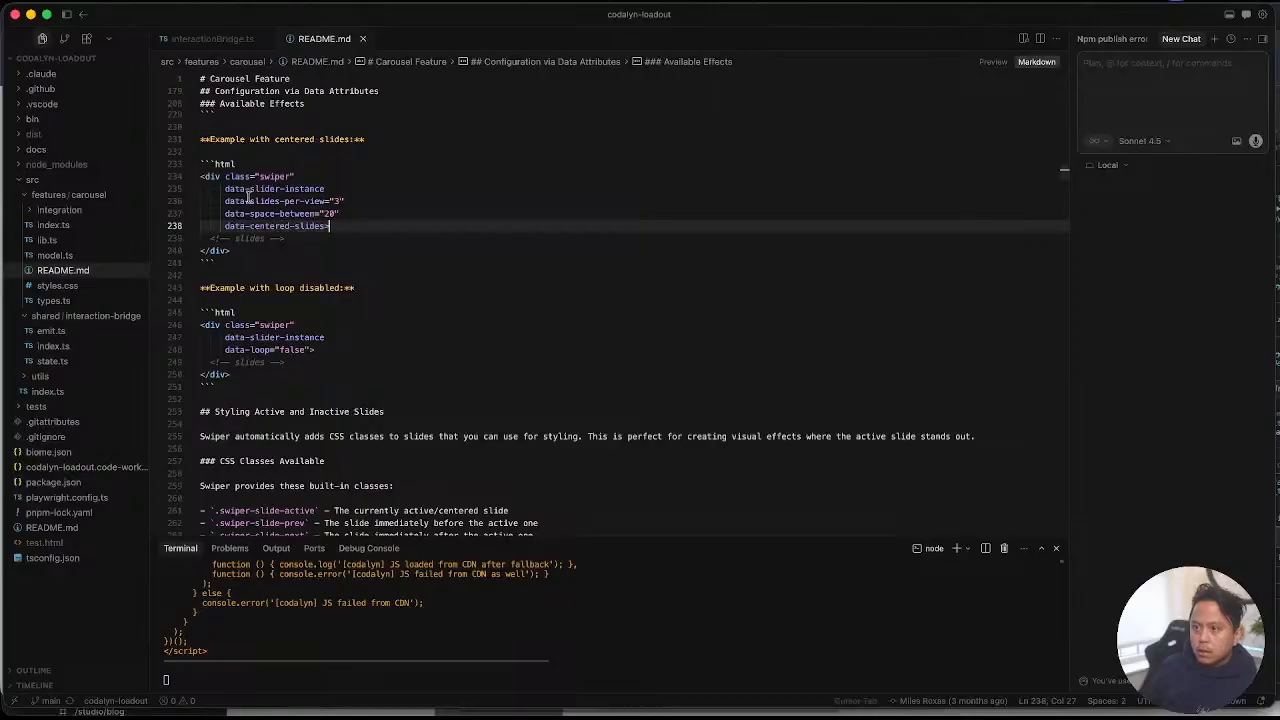
pyautogui.moveTo(211, 189); pyautogui.dragTo(385, 290)
pyautogui.click(404, 376)
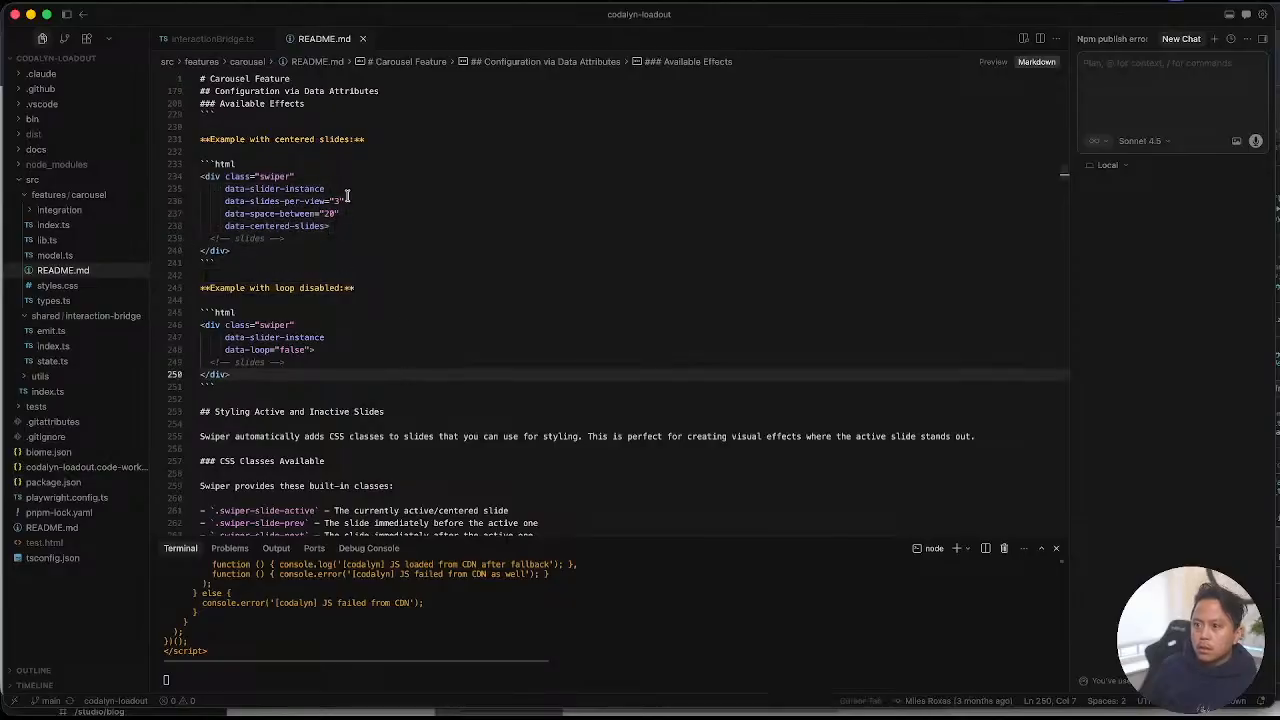
pyautogui.click(347, 196)
pyautogui.press('Down')
pyautogui.press('Down')
pyautogui.press('Down')
pyautogui.press('Down')
pyautogui.press('Down')
pyautogui.press('Down')
pyautogui.press('Down')
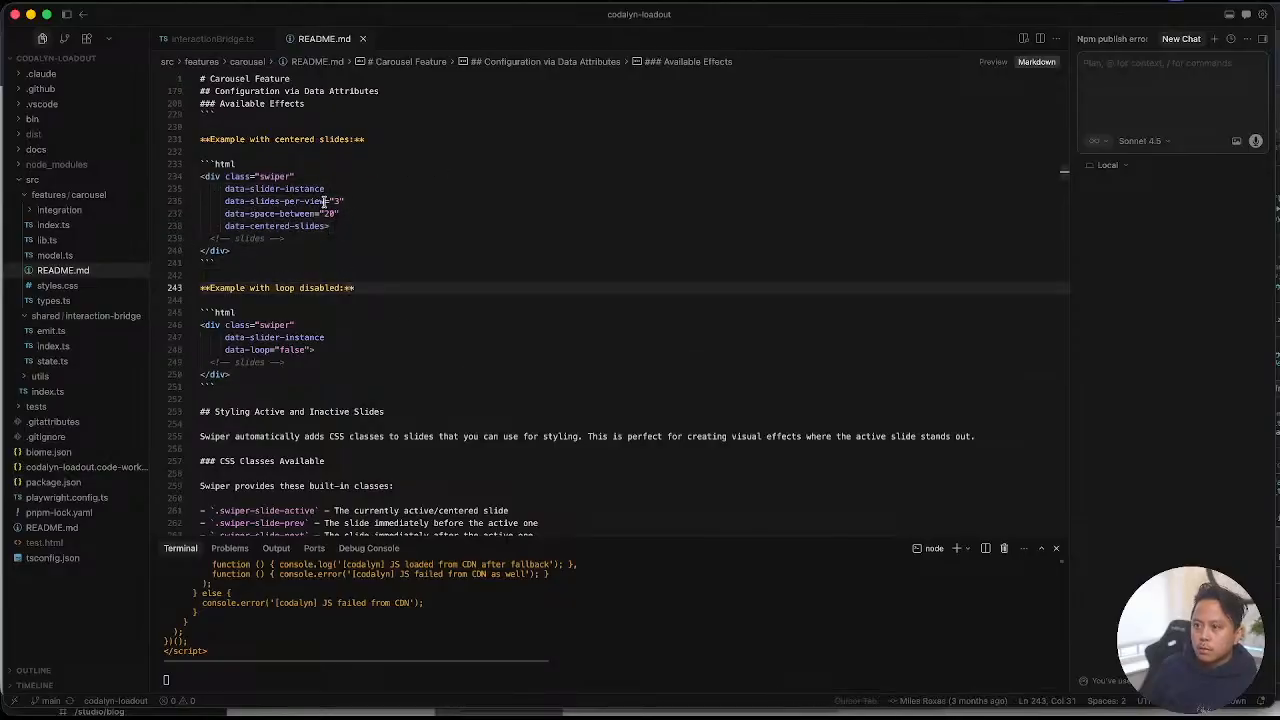
pyautogui.moveTo(325, 202); pyautogui.dragTo(224, 202)
# Step: Back in the Webflow designer, inspect the properties and settings of the first slide's Layout, its swiper-slide and the swiper-wrapper
pyautogui.hotkey('ctrl', 'Up')
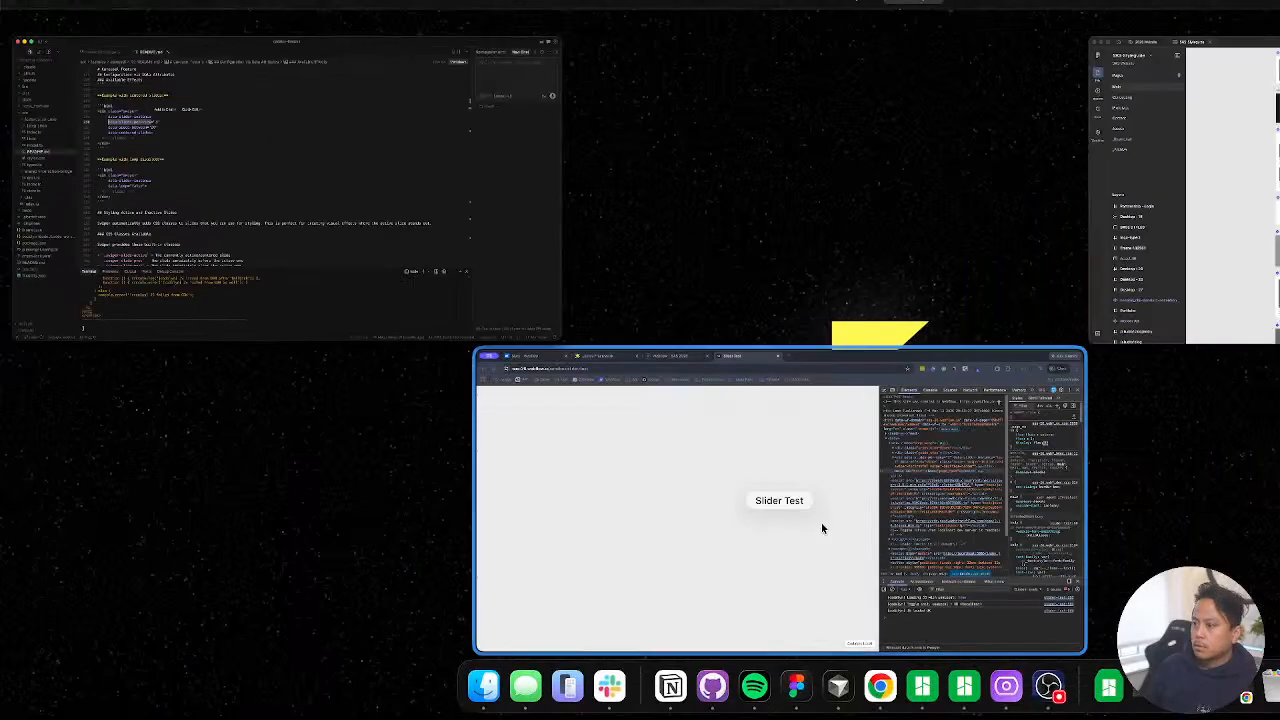
pyautogui.click(821, 528)
pyautogui.hotkey('ctrl', 'shift', 'Tab')
pyautogui.hotkey('ctrl', 'shift', 'Tab')
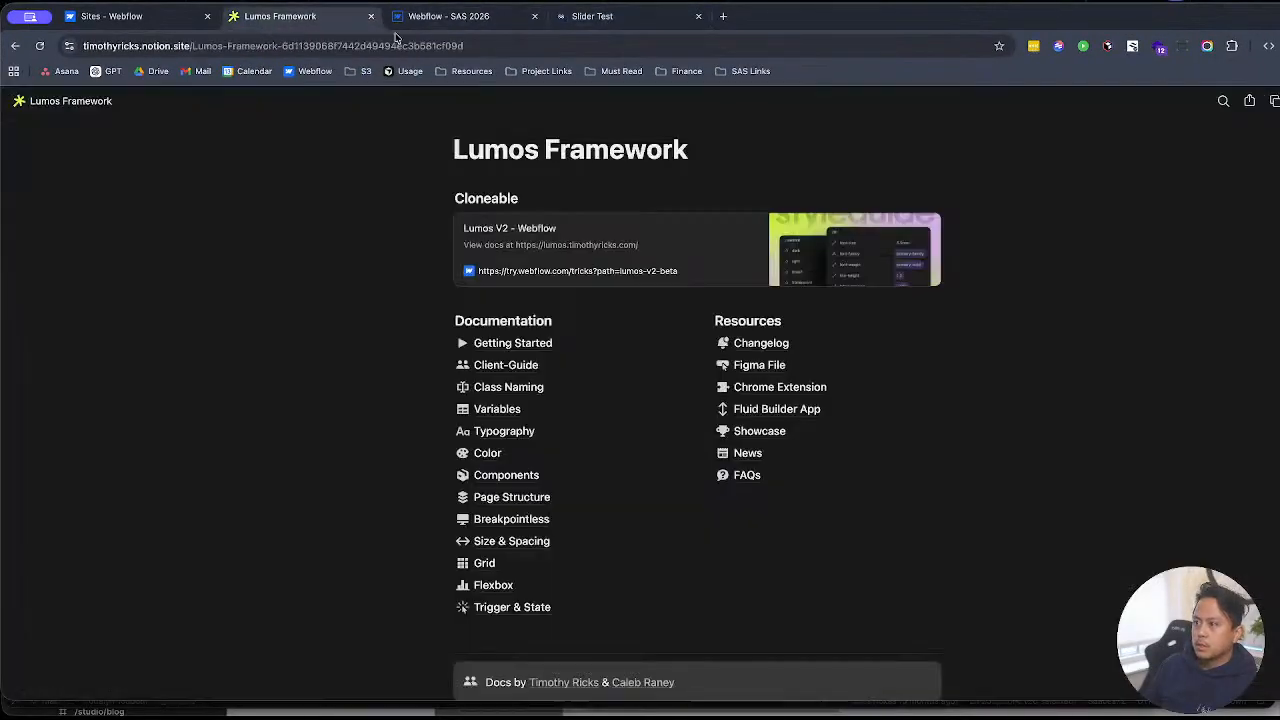
pyautogui.hotkey('ctrl', 'Tab')
pyautogui.click(379, 213)
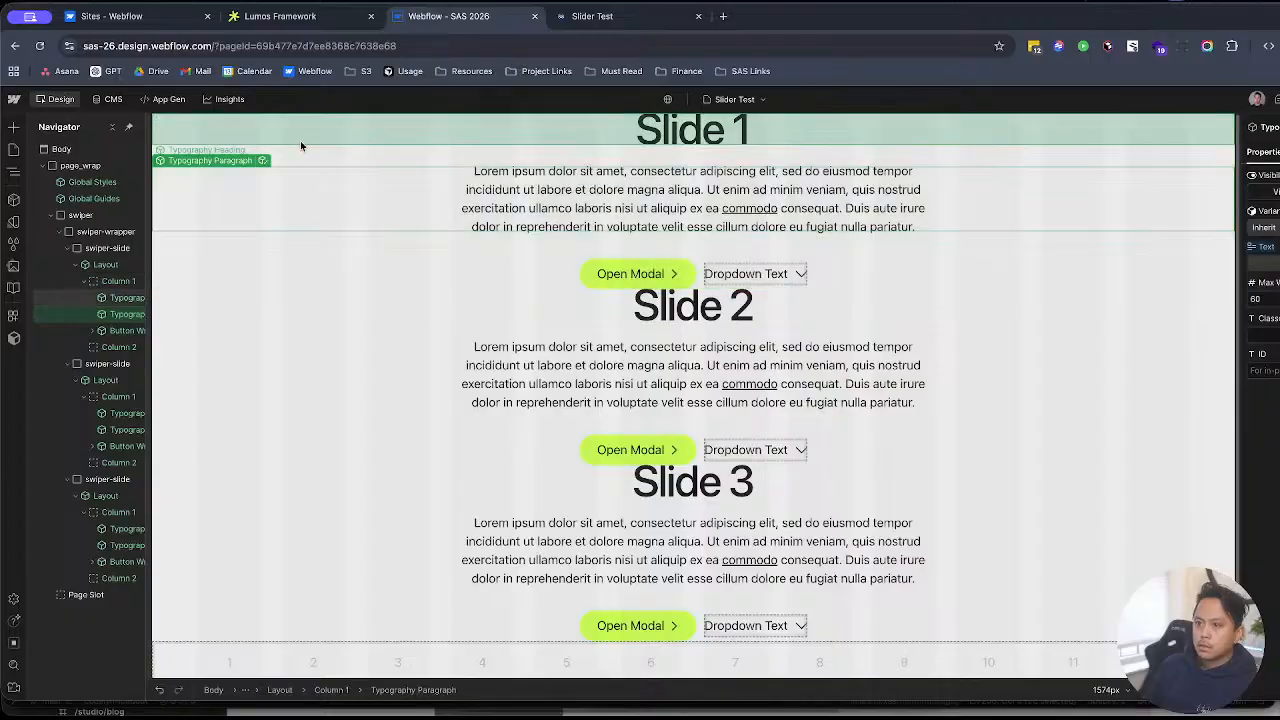
pyautogui.click(106, 264)
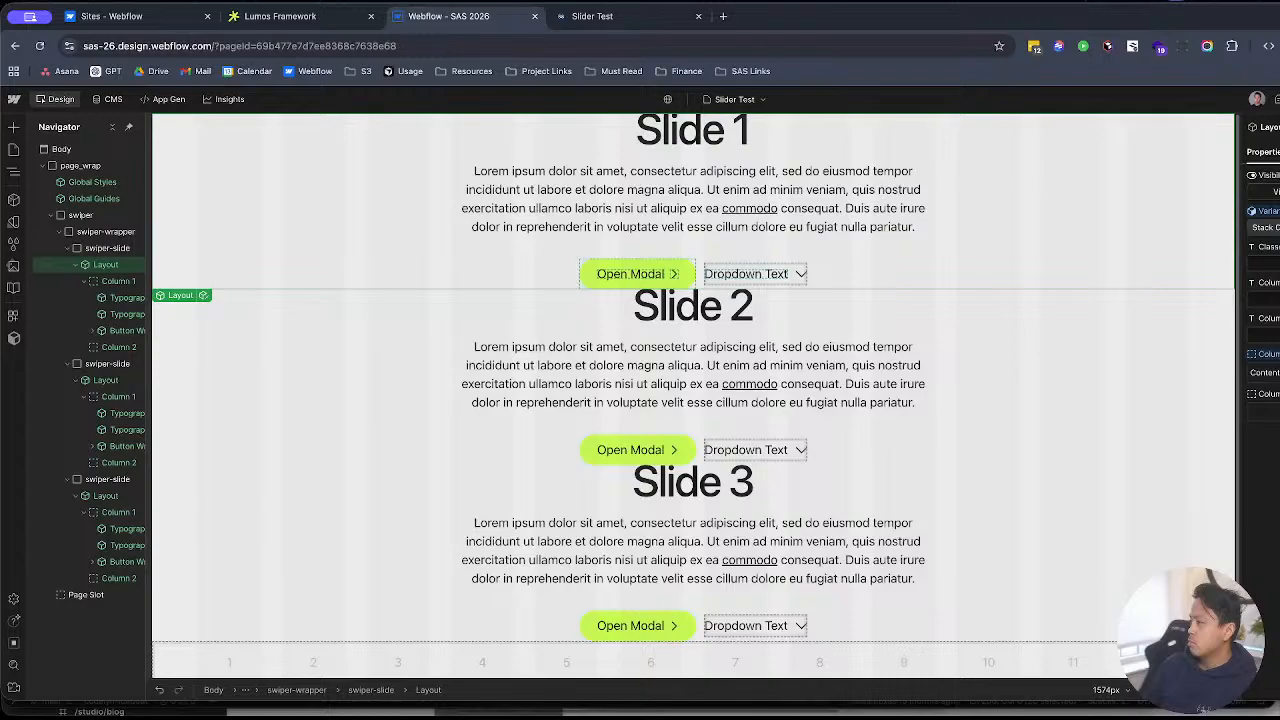
pyautogui.click(74, 266)
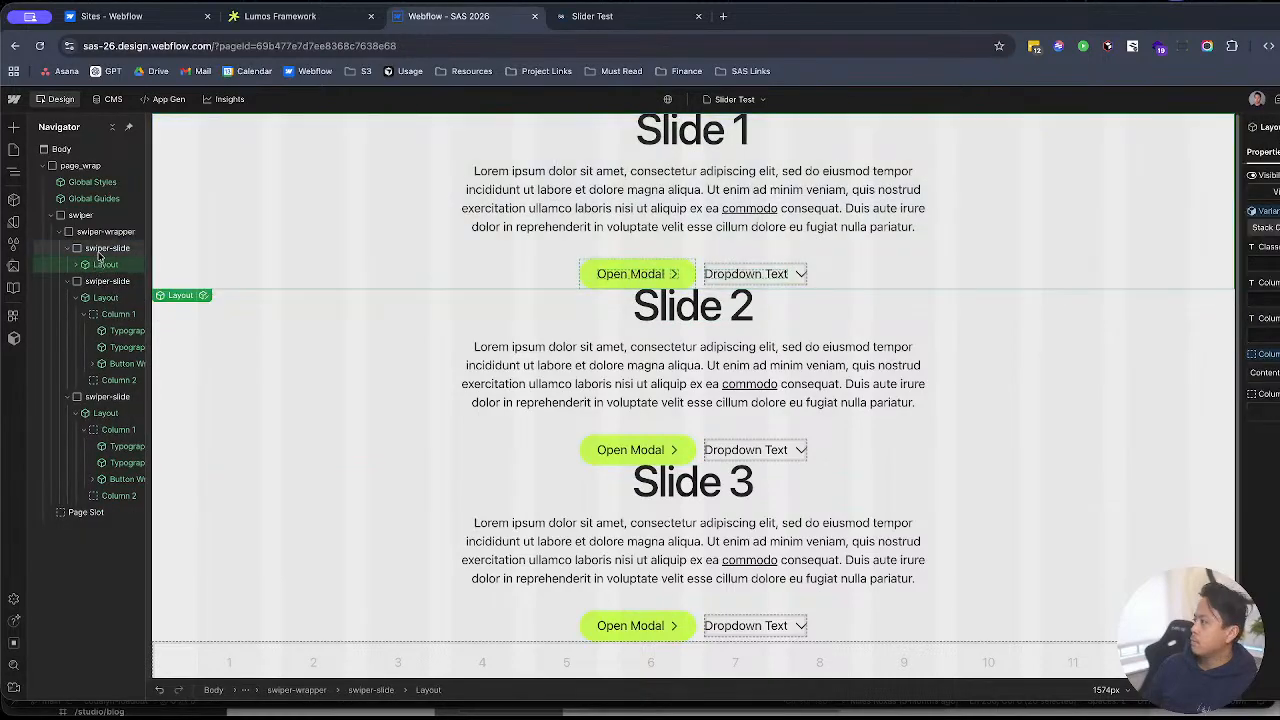
pyautogui.click(100, 248)
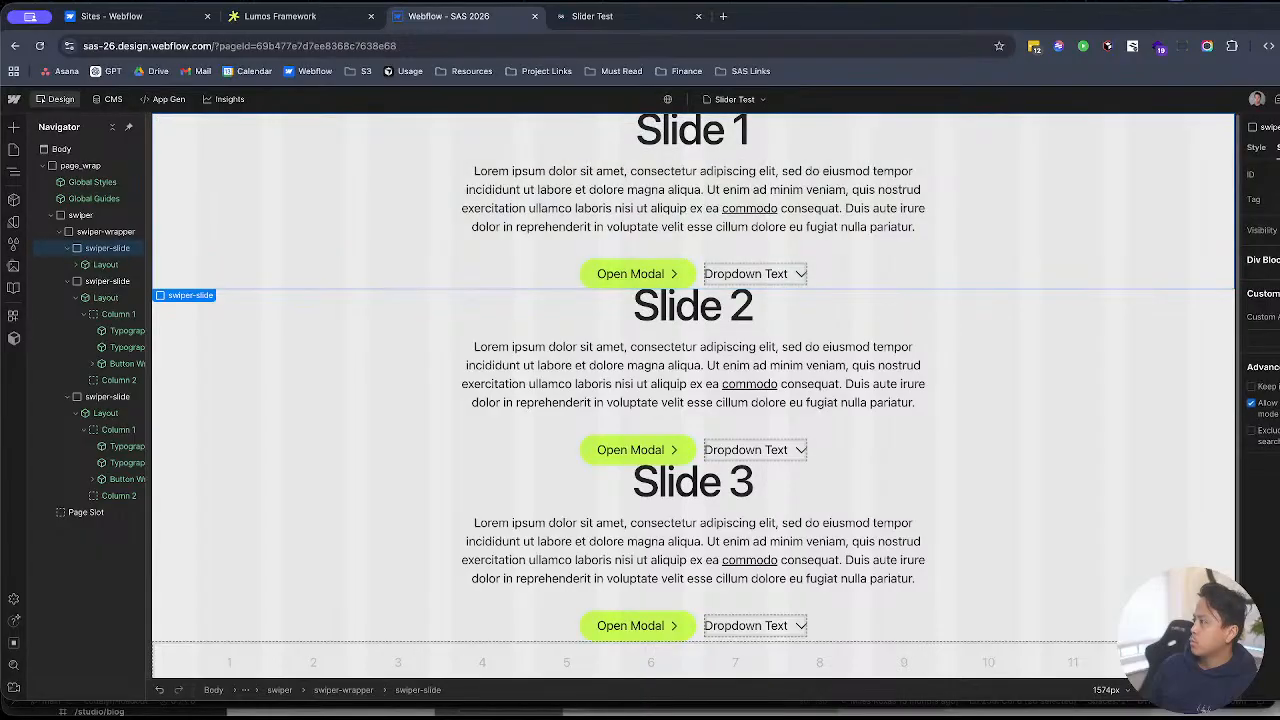
pyautogui.press('s')
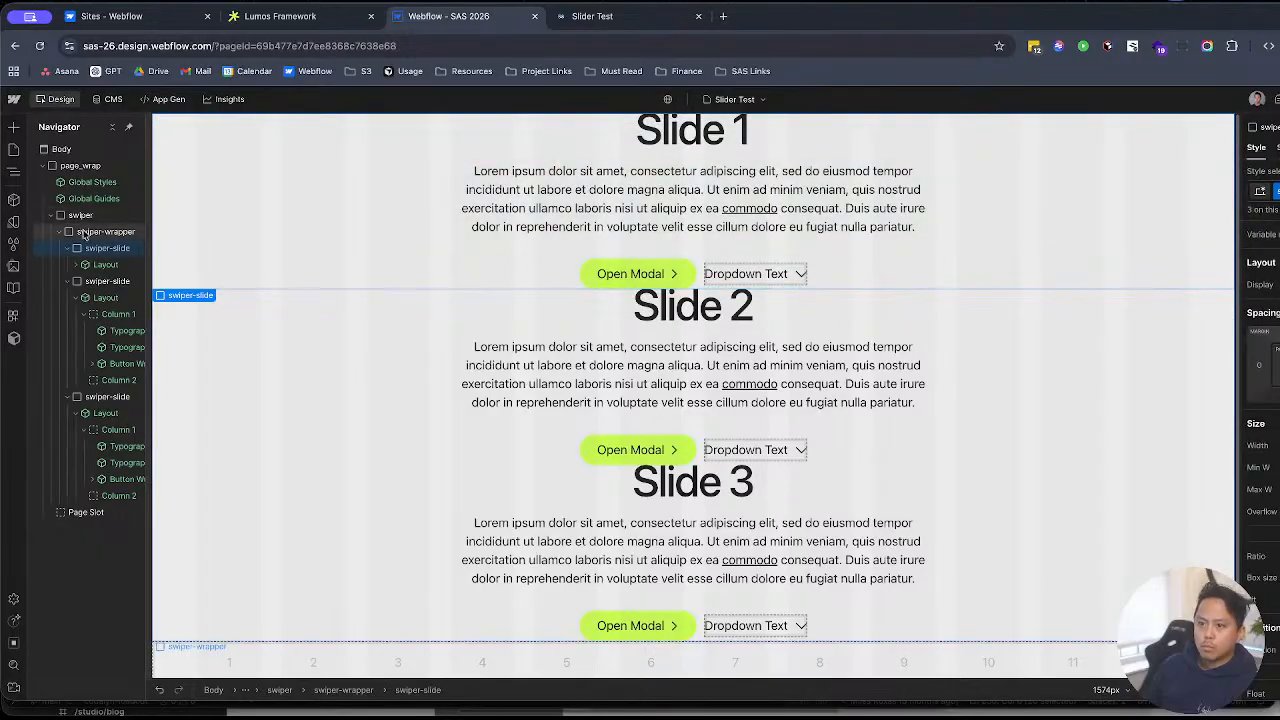
pyautogui.click(84, 232)
pyautogui.press('d')
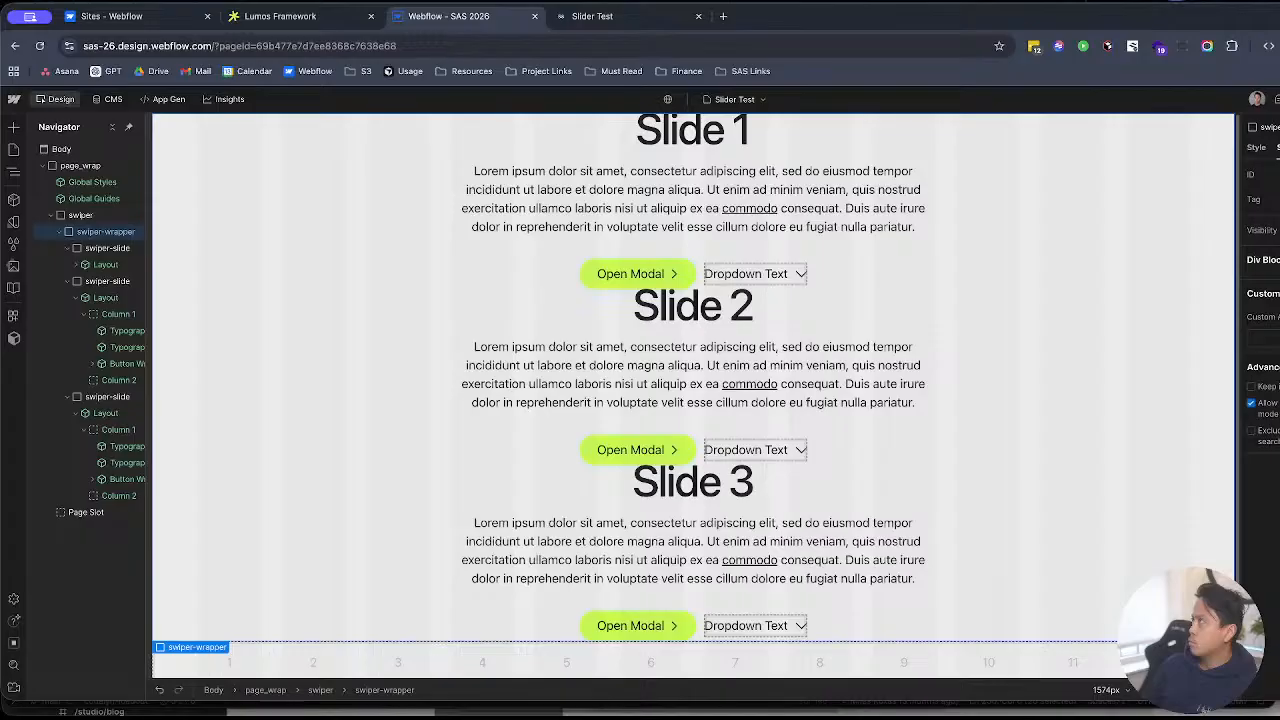
# Step: Add a data-centered-slides custom attribute to the swiper element, copying the attribute name from the README's centered-slides example
pyautogui.click(100, 216)
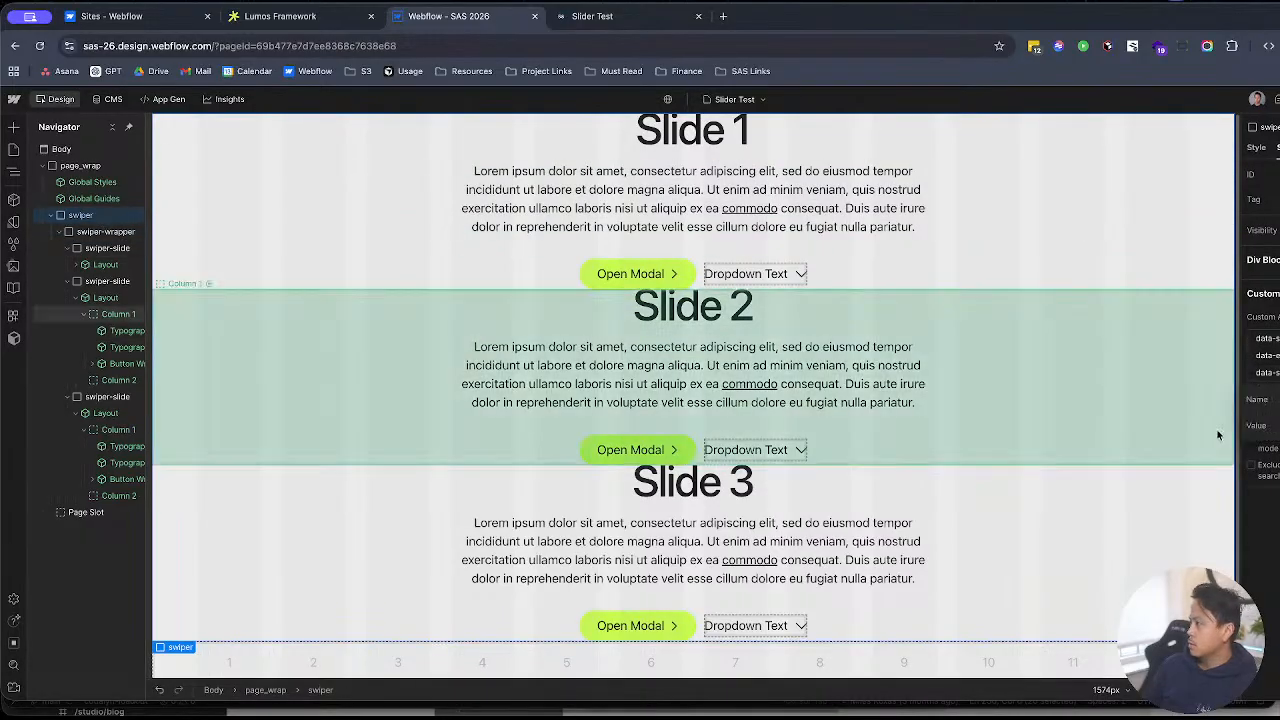
pyautogui.click(1276, 430)
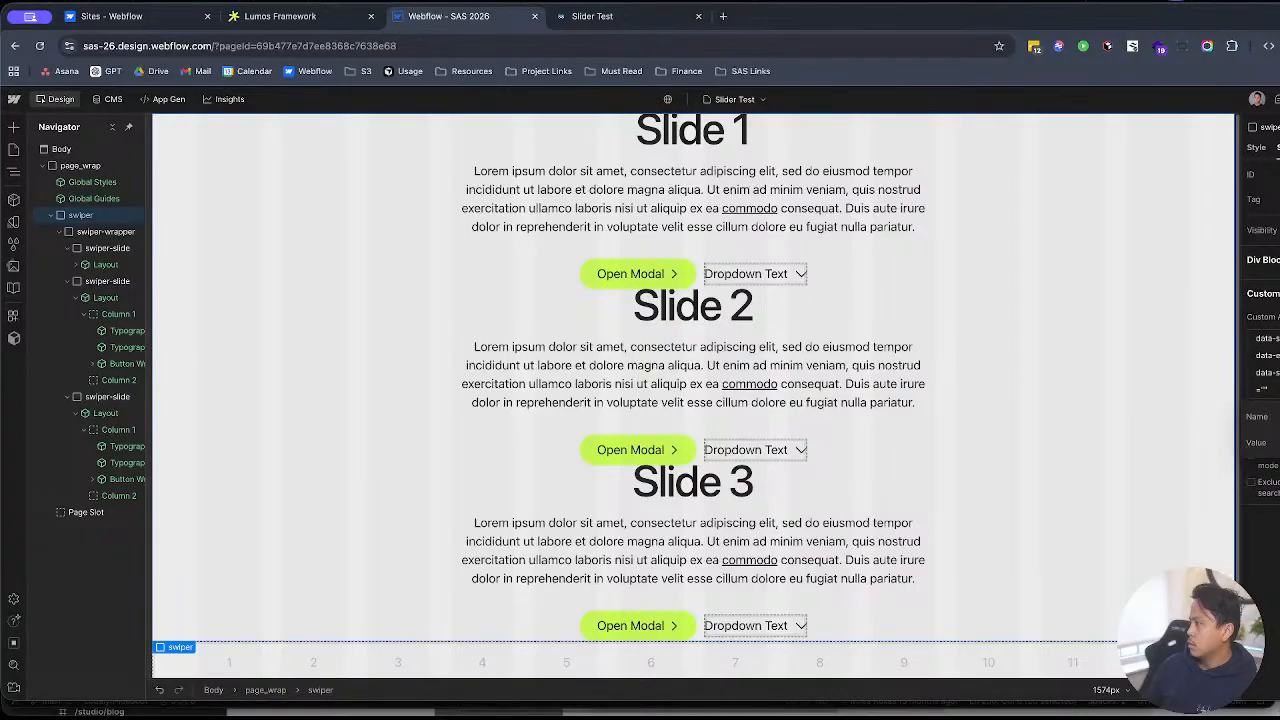
pyautogui.hotkey('ctrl', 'Up')
pyautogui.click(361, 261)
pyautogui.click(375, 206)
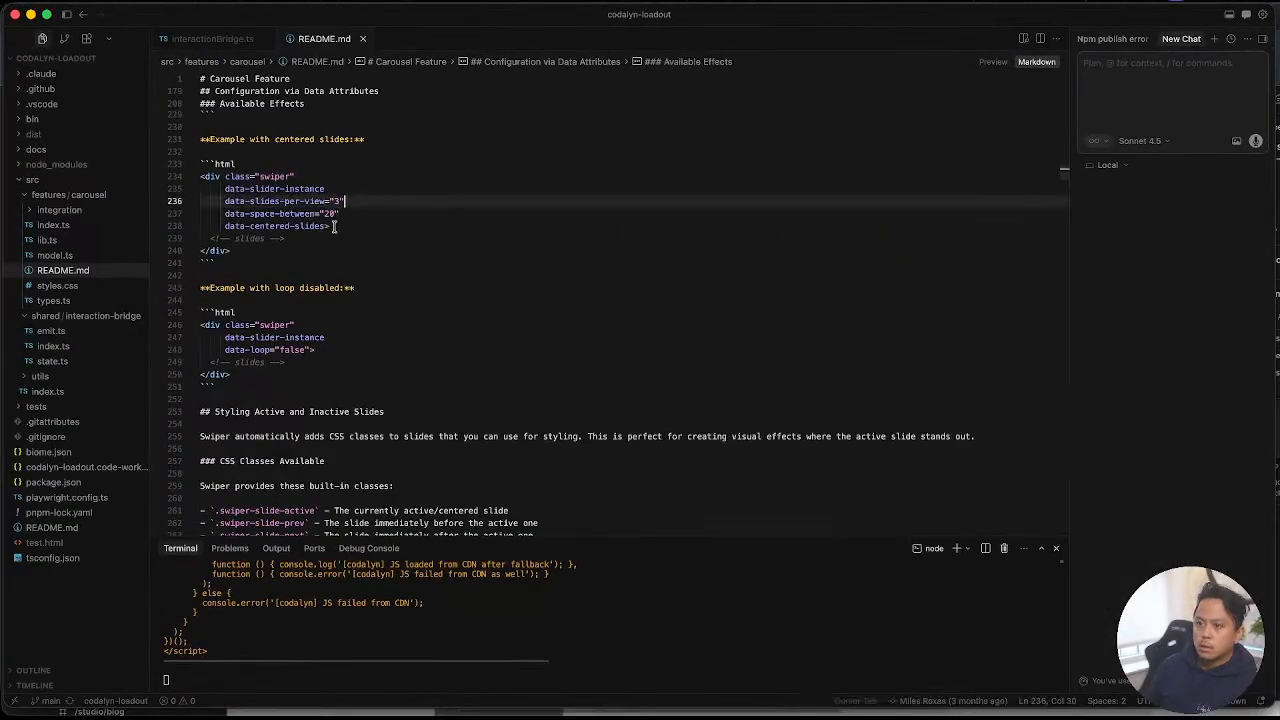
pyautogui.moveTo(330, 227); pyautogui.dragTo(225, 229)
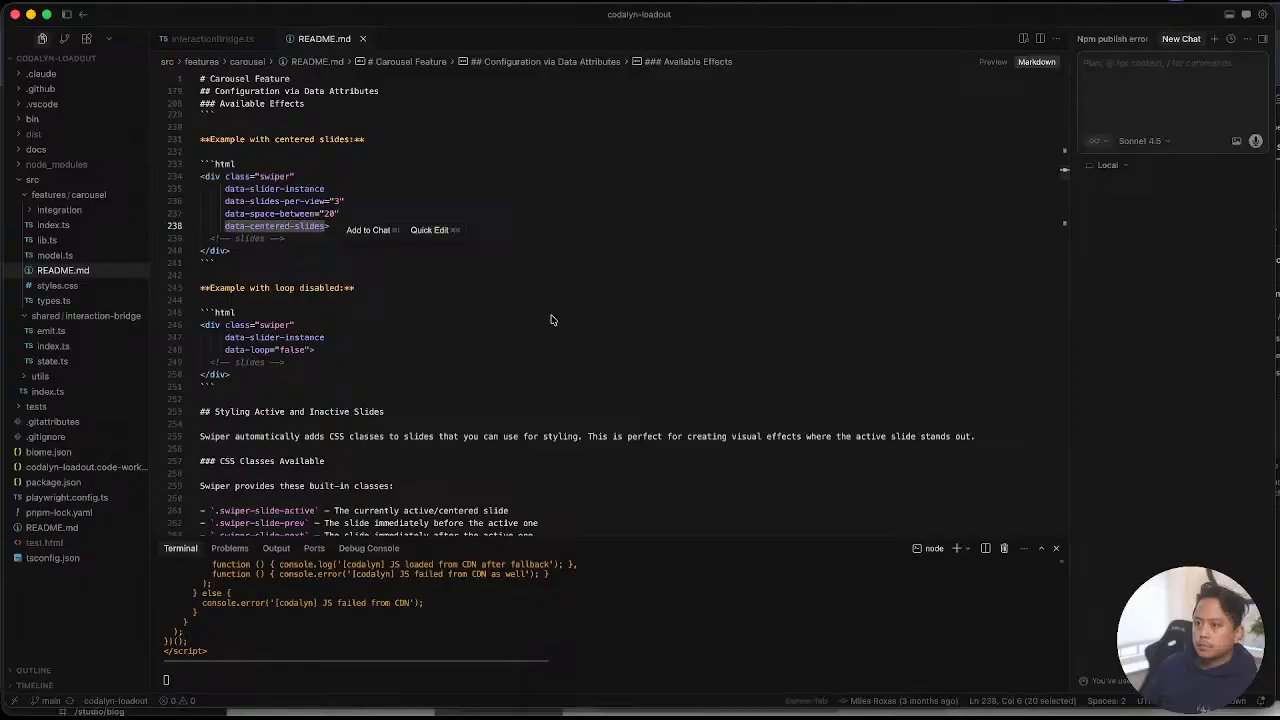
pyautogui.hotkey('ctrl', 'Up')
pyautogui.click(701, 468)
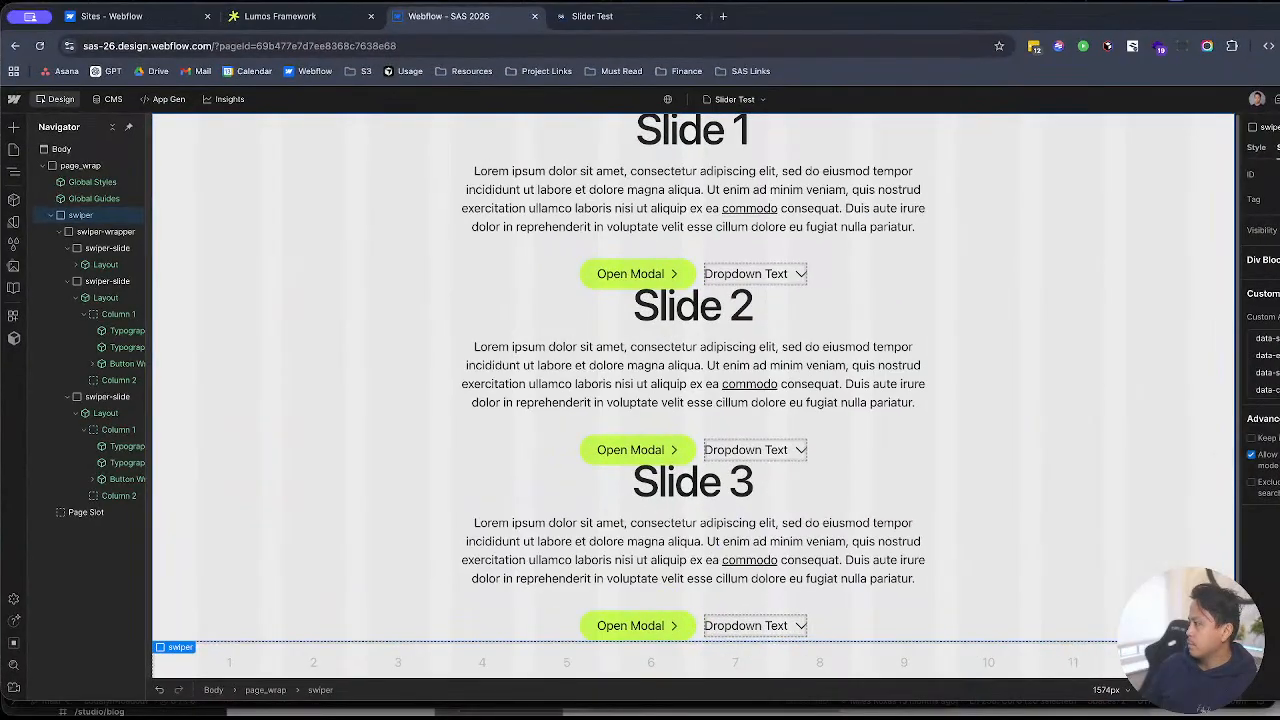
# Step: Return to the carousel README and compare the attributes in the centered-slides and loop-disabled examples
pyautogui.hotkey('ctrl', 'Up')
pyautogui.click(269, 222)
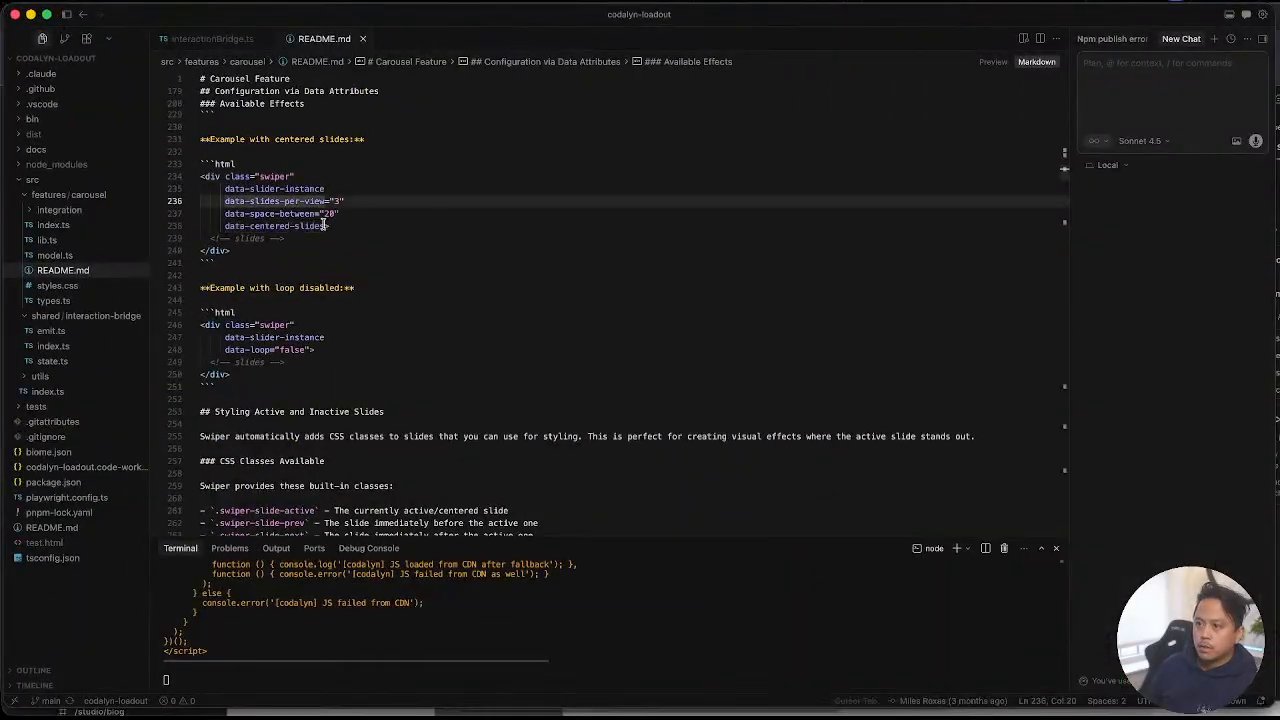
pyautogui.click(322, 271)
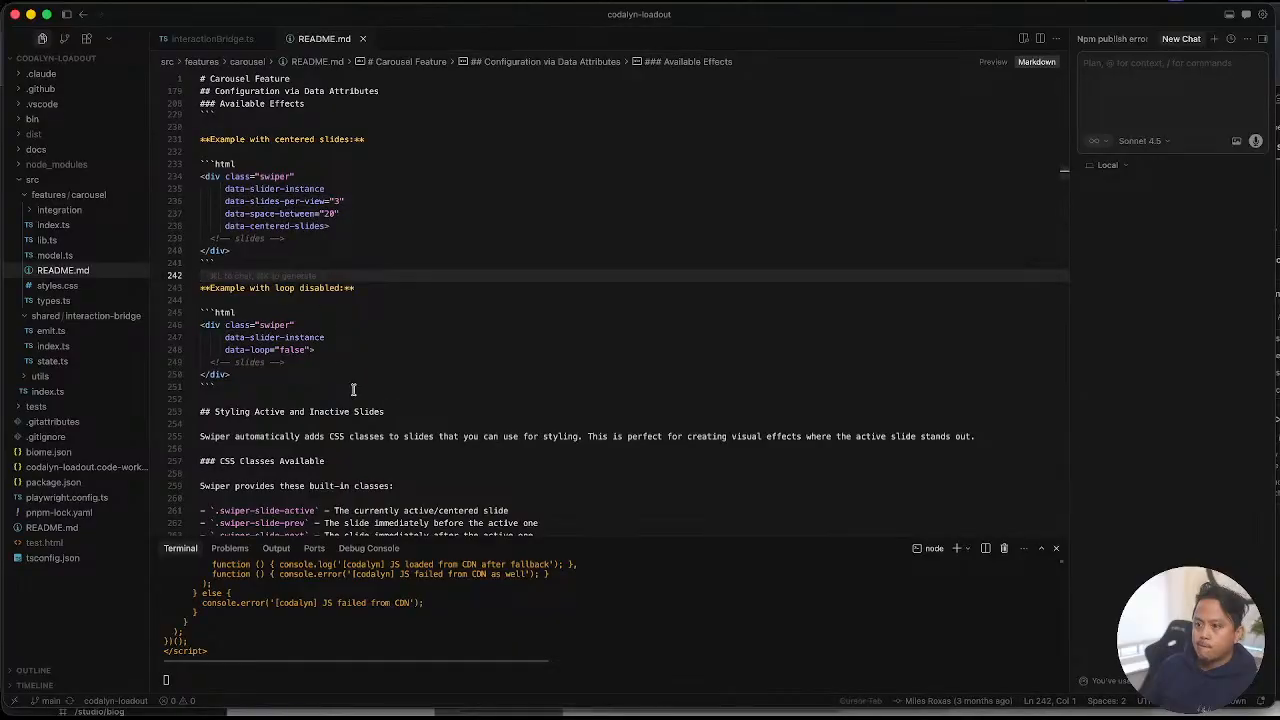
pyautogui.press('Down')
pyautogui.press('Down')
pyautogui.press('Down')
pyautogui.press('Down')
pyautogui.press('Down')
pyautogui.press('Down')
pyautogui.press('Down')
pyautogui.press('Down')
pyautogui.press('Down')
pyautogui.press('Down')
pyautogui.click(333, 341)
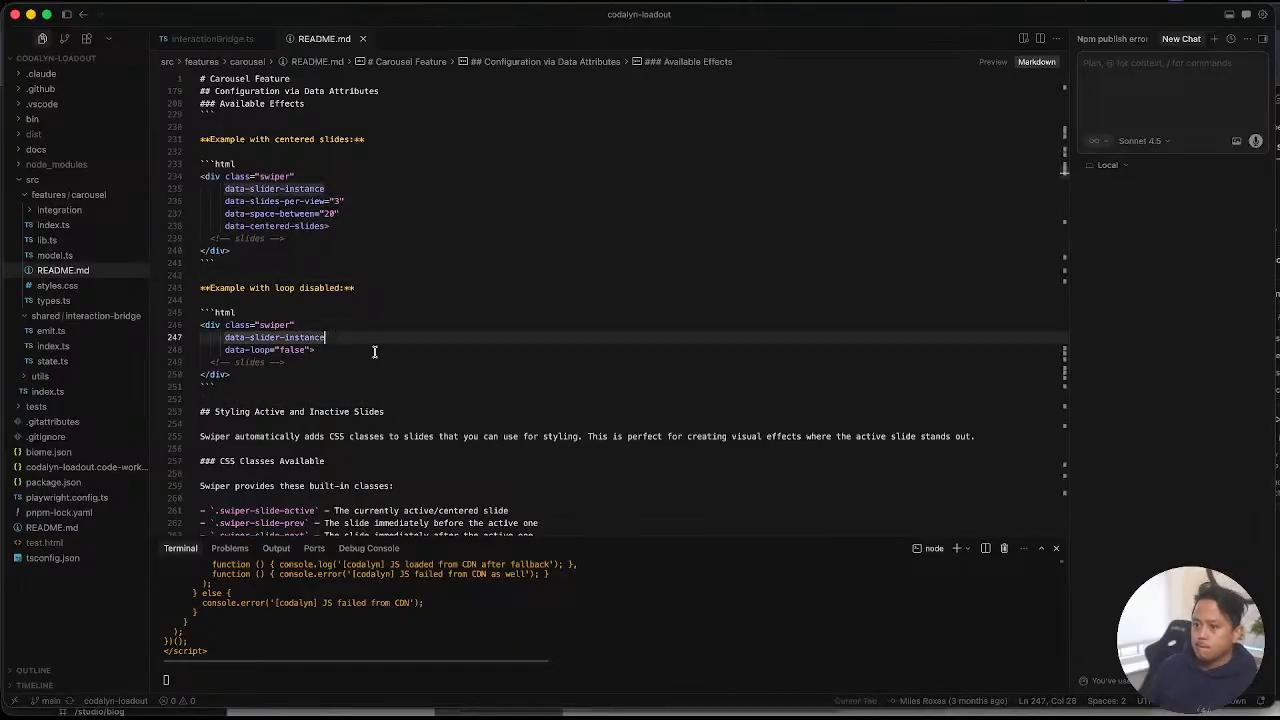
# Step: Switch from the README back to the Webflow designer and publish the site to the sas-26.webflow.io staging domain
pyautogui.scroll(-3, 600, 384)
pyautogui.hotkey('ctrl', 'Up')
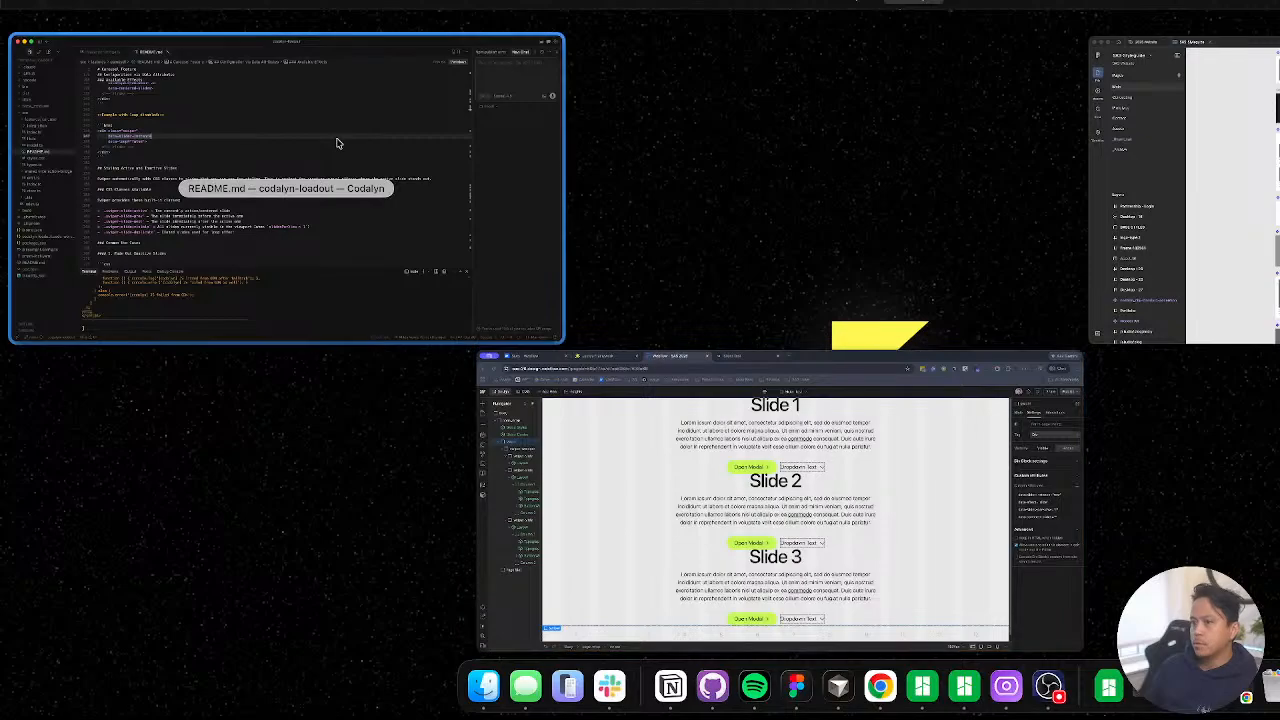
pyautogui.press('Escape')
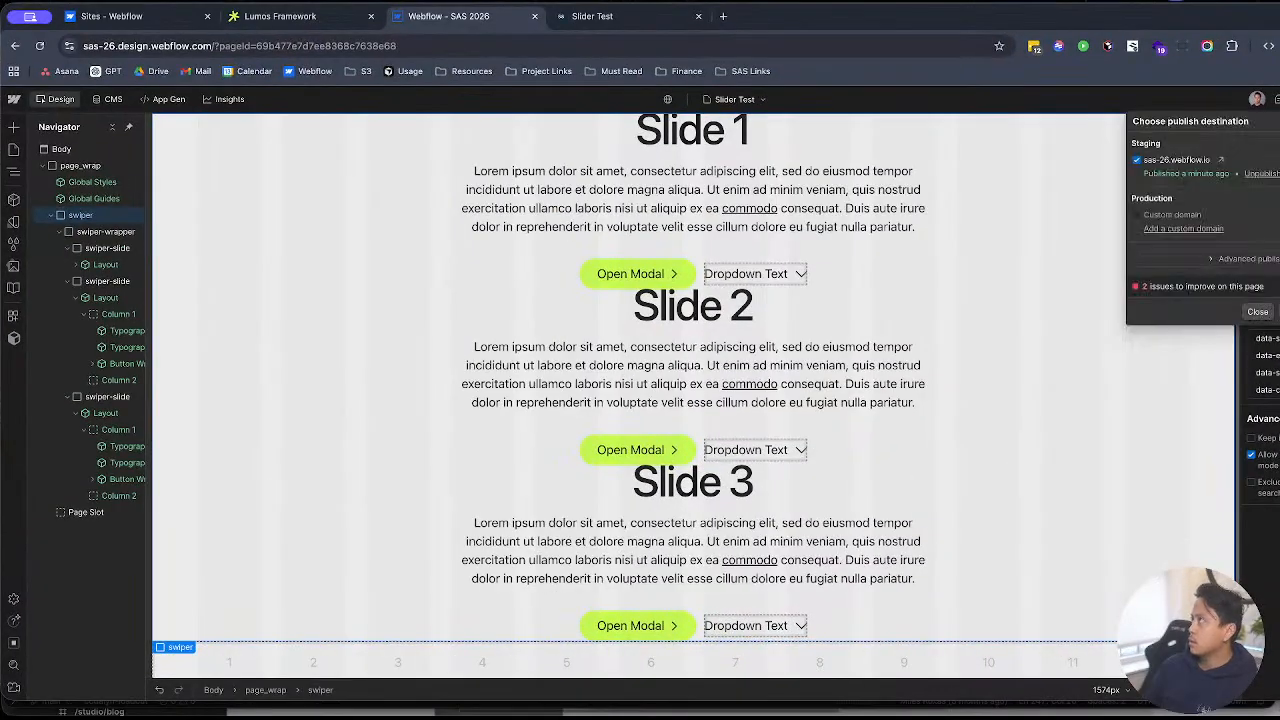
pyautogui.press('Return')
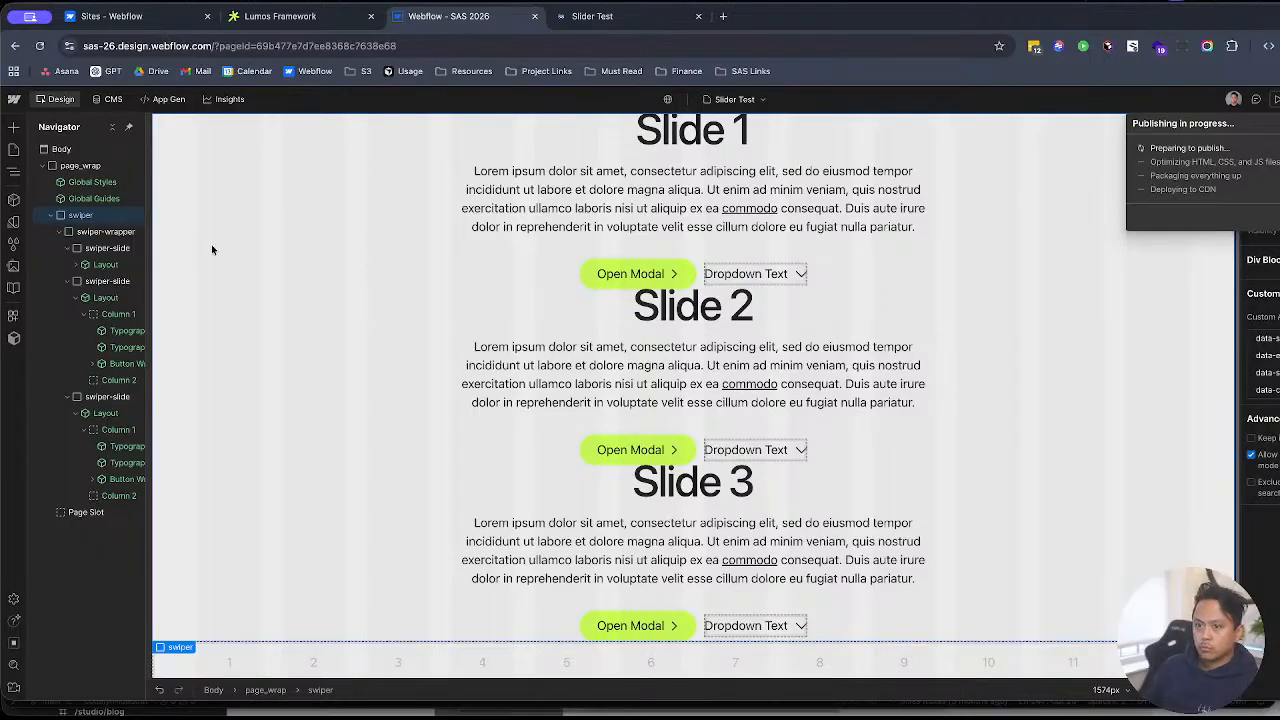
# Step: On the published Slider Test page, inspect the swiper element's markup and the script loading messages in the developer console
pyautogui.click(595, 16)
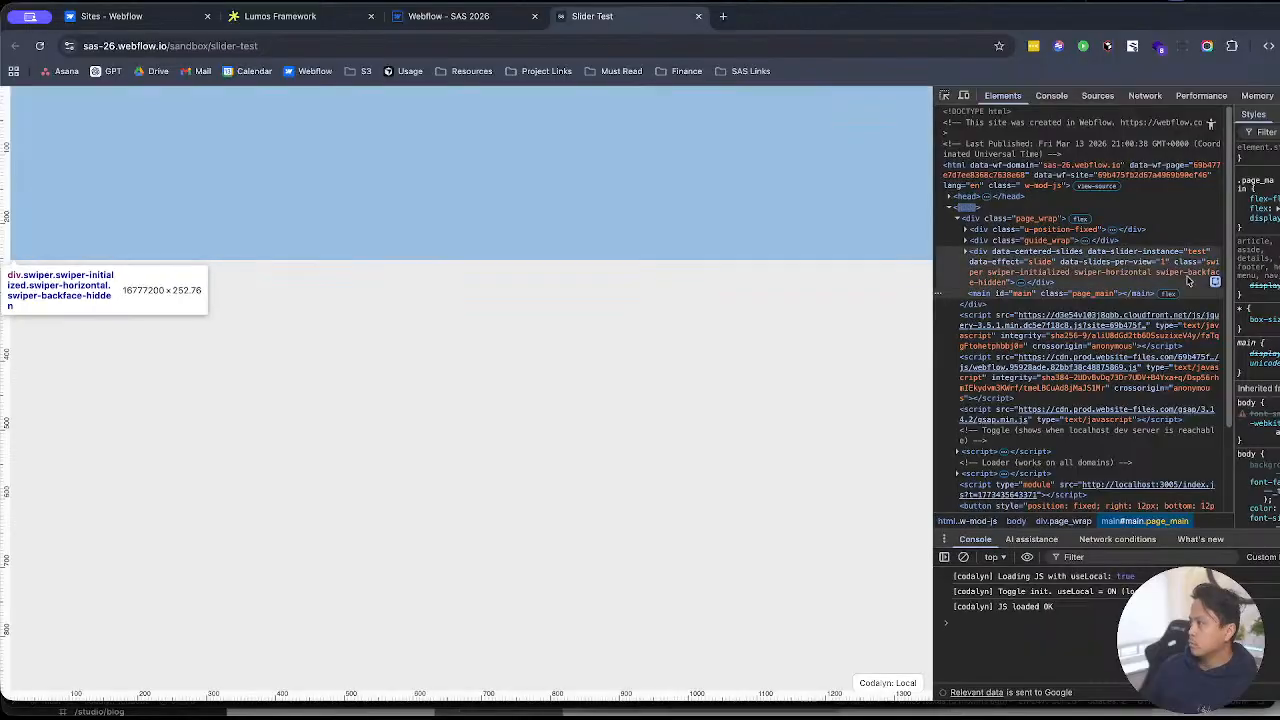
pyautogui.click(1000, 257)
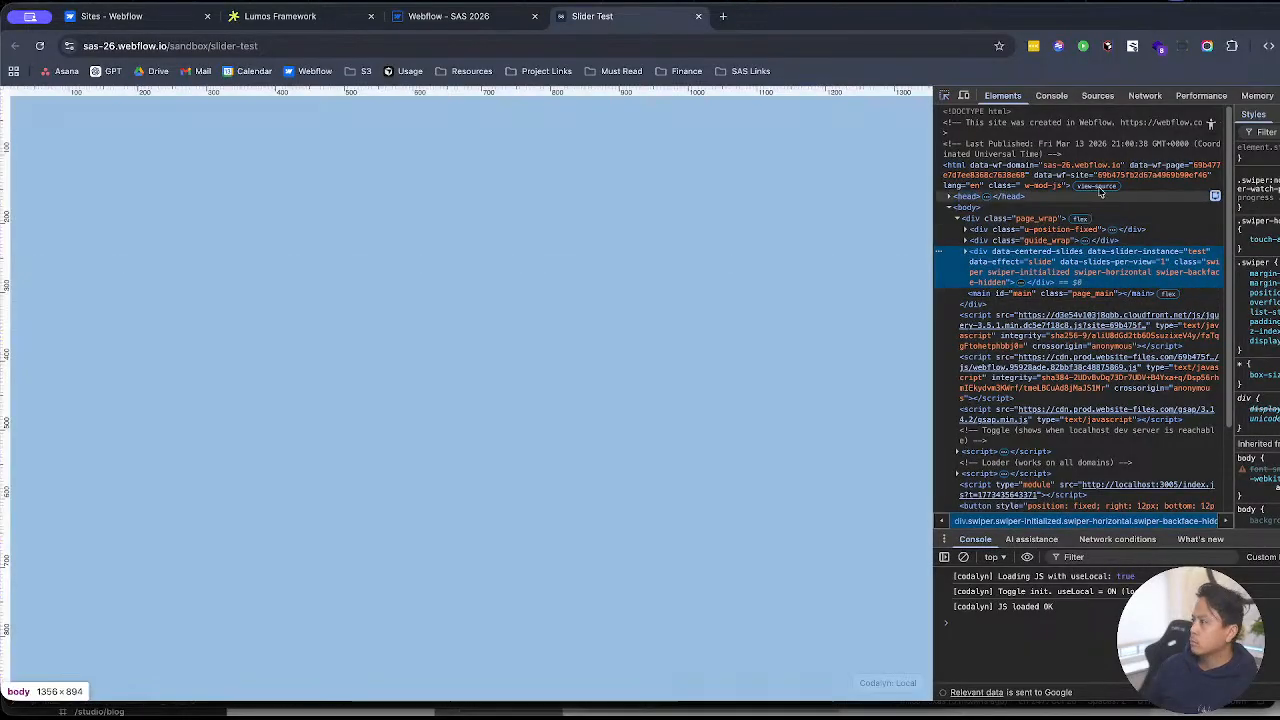
pyautogui.click(1051, 95)
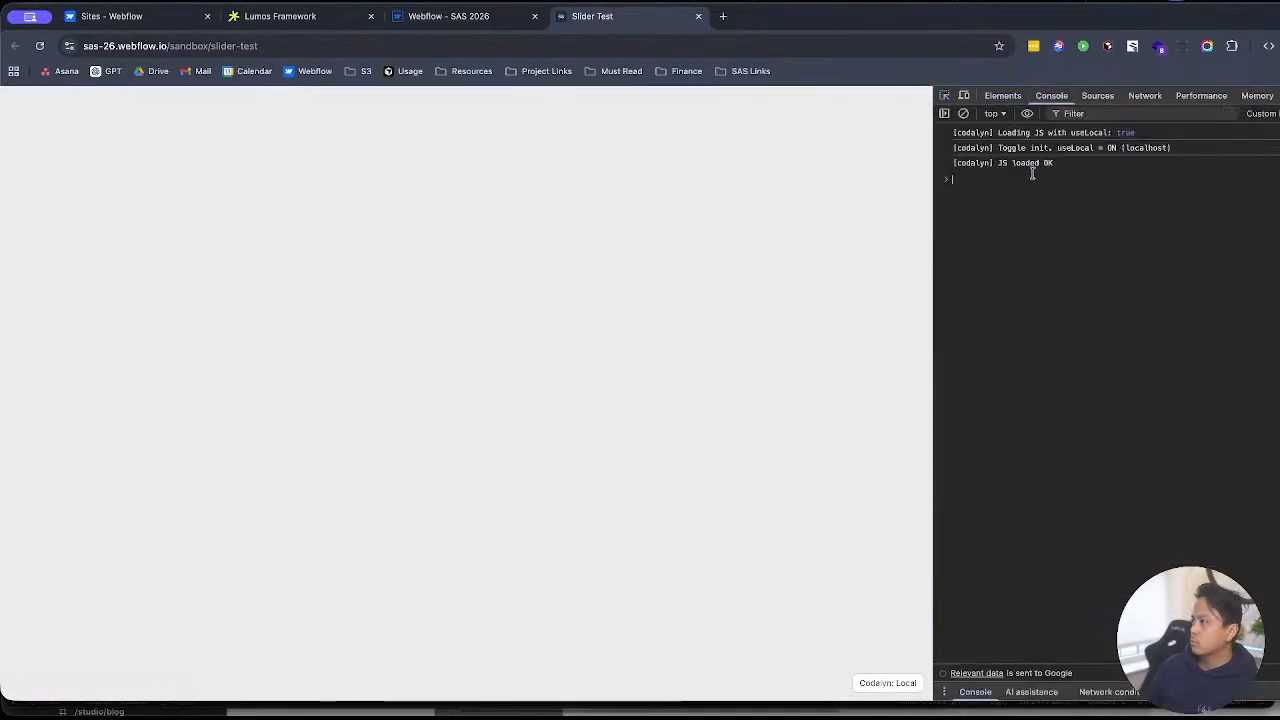
pyautogui.click(993, 113)
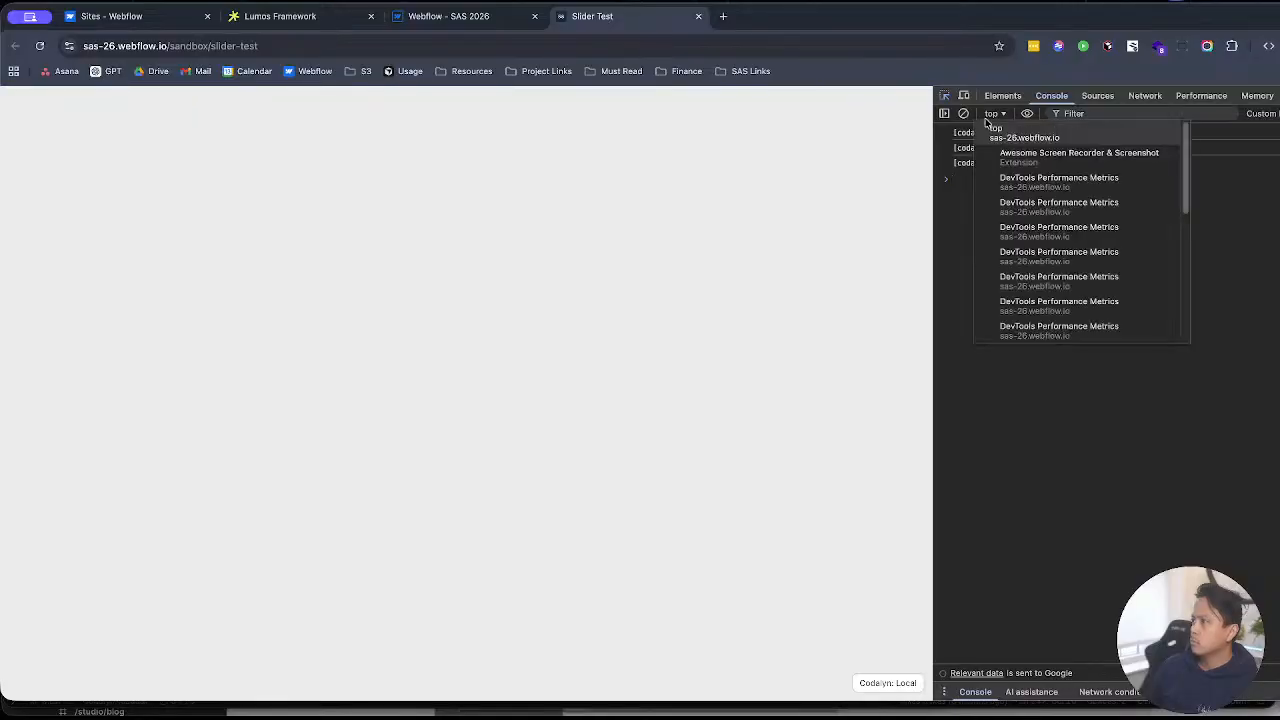
pyautogui.click(1003, 95)
pyautogui.click(1003, 95)
# Step: Switch the published page's Codalyn script source to CDN and back to Local to compare how the slider loads
pyautogui.click(891, 688)
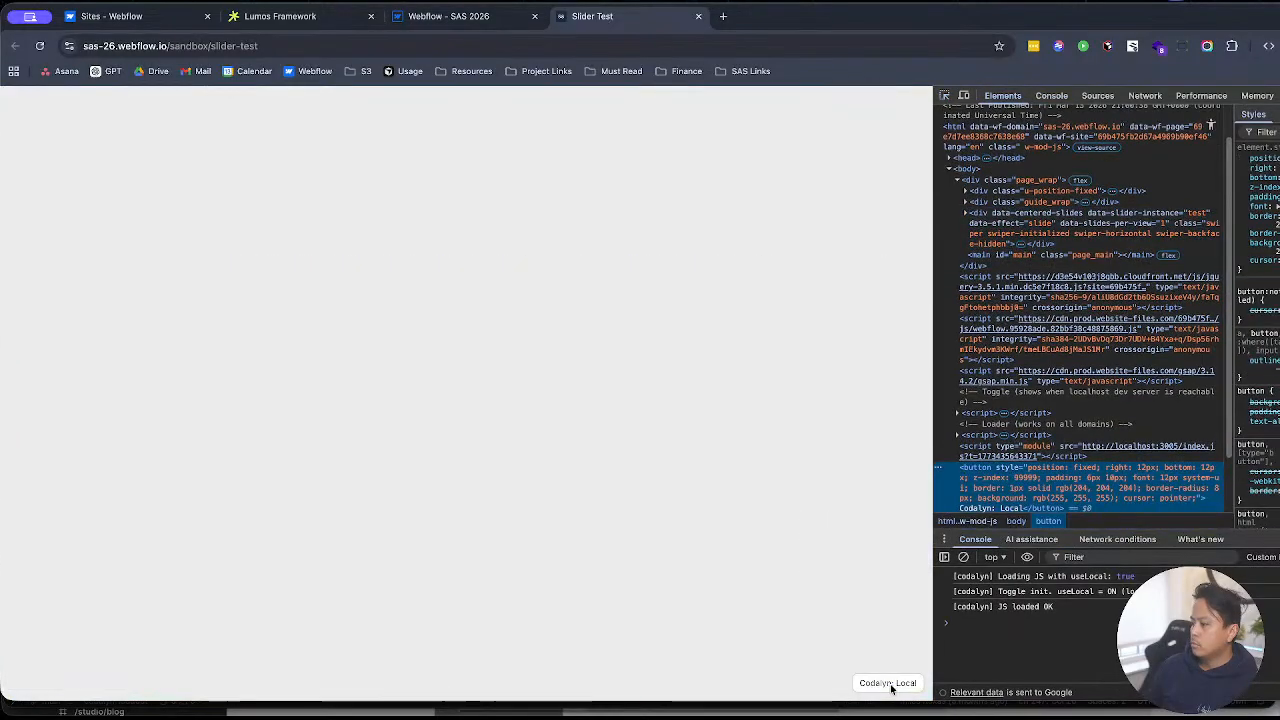
pyautogui.click(887, 683)
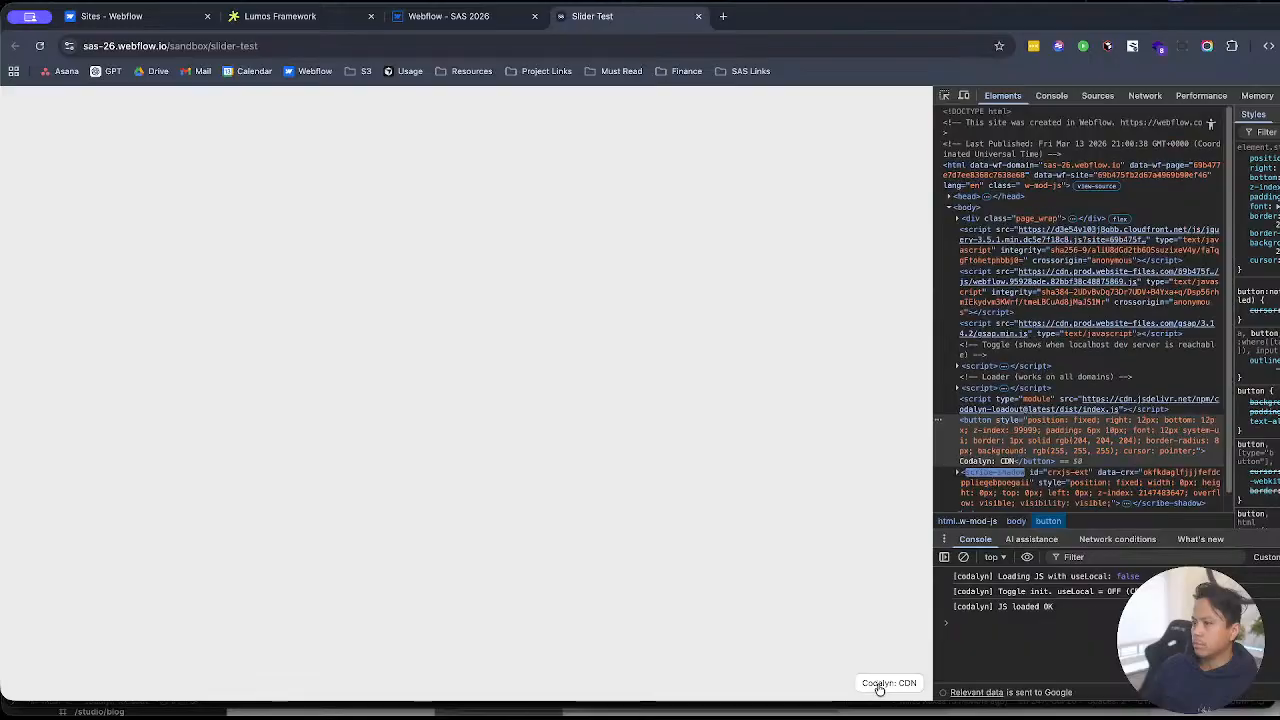
pyautogui.click(882, 684)
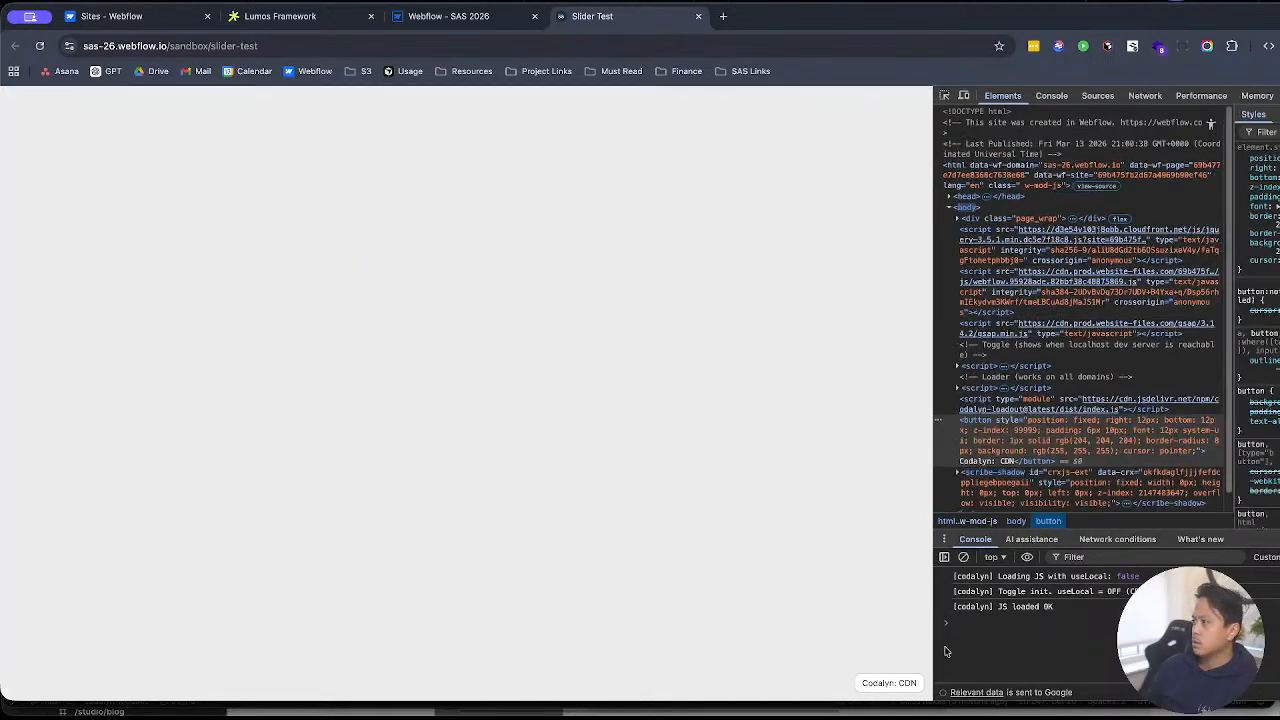
pyautogui.click(878, 681)
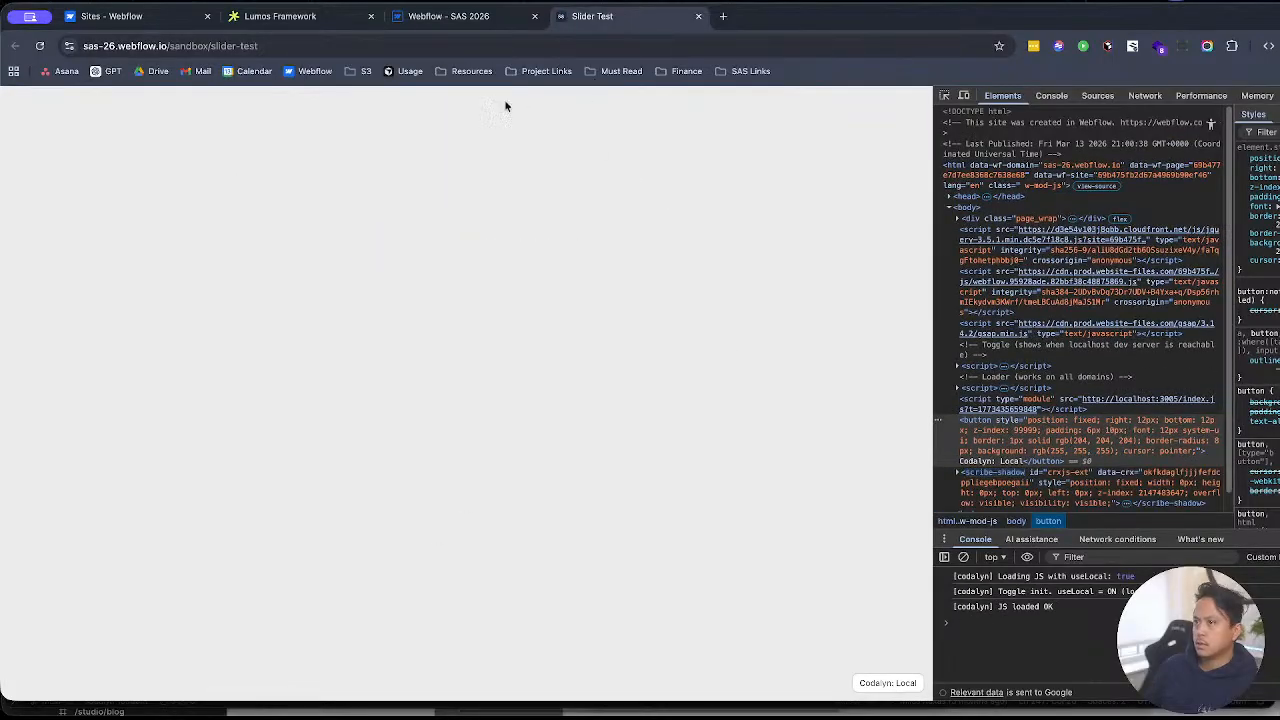
# Step: Back in the Webflow designer, examine the three swiper-slide elements' structure, collapsing the second and third and checking the first slide's heading
pyautogui.click(451, 18)
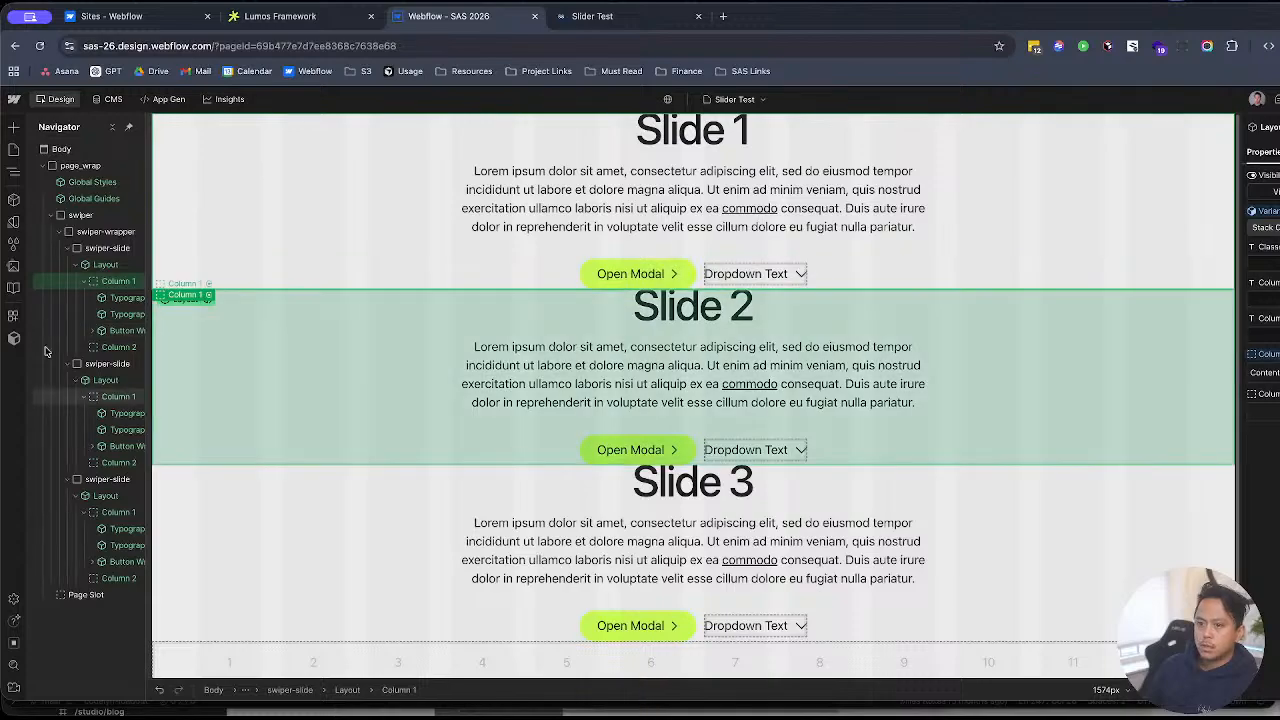
pyautogui.click(110, 281)
pyautogui.click(101, 250)
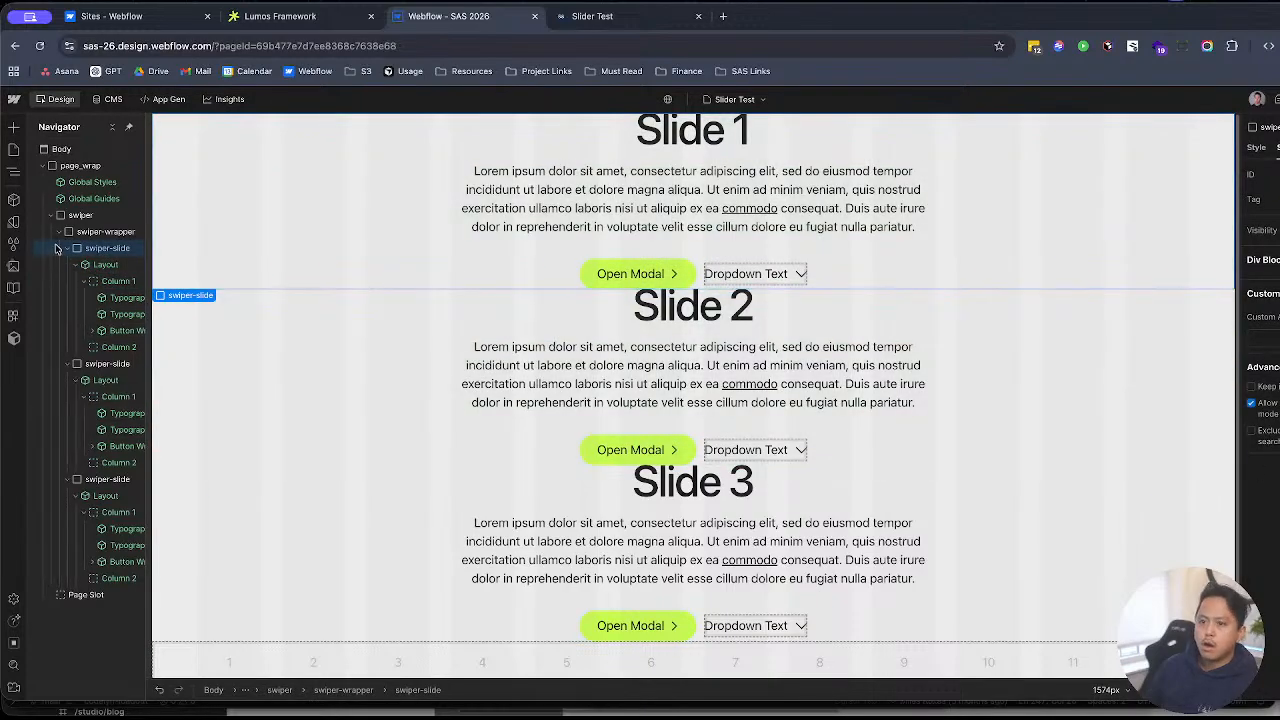
pyautogui.click(67, 248)
pyautogui.click(67, 264)
pyautogui.click(100, 281)
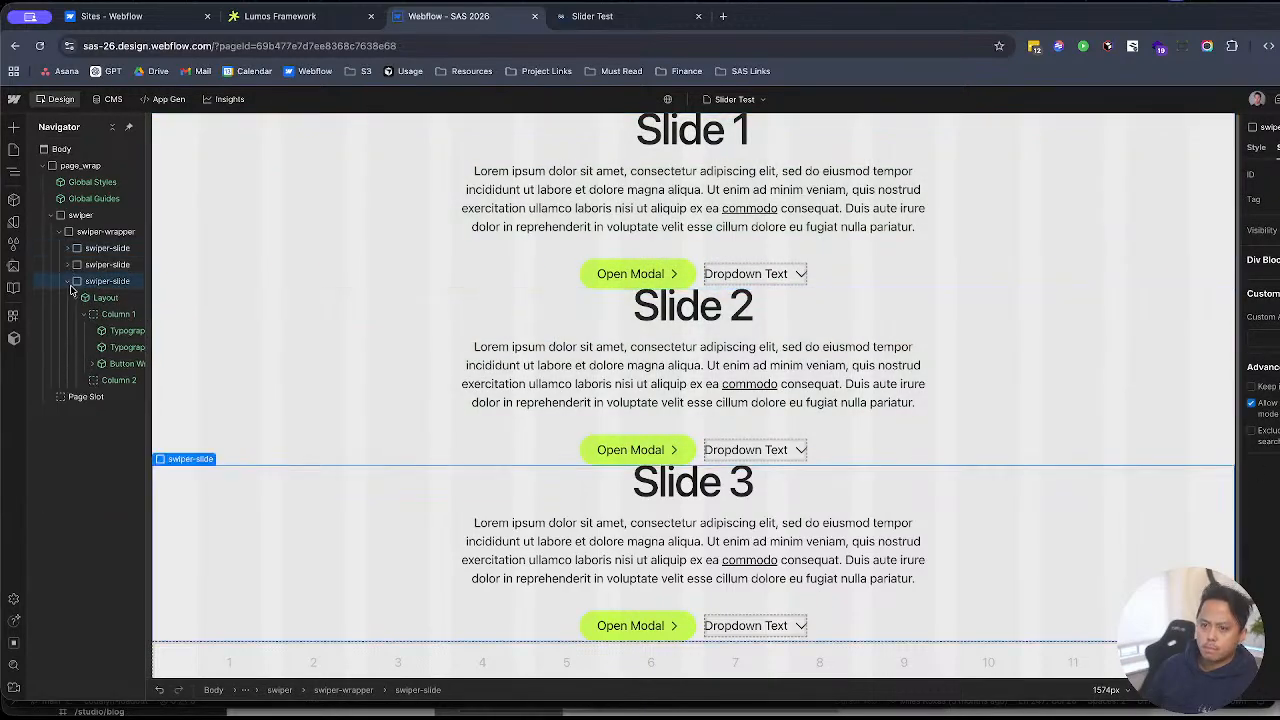
pyautogui.click(67, 281)
pyautogui.click(67, 248)
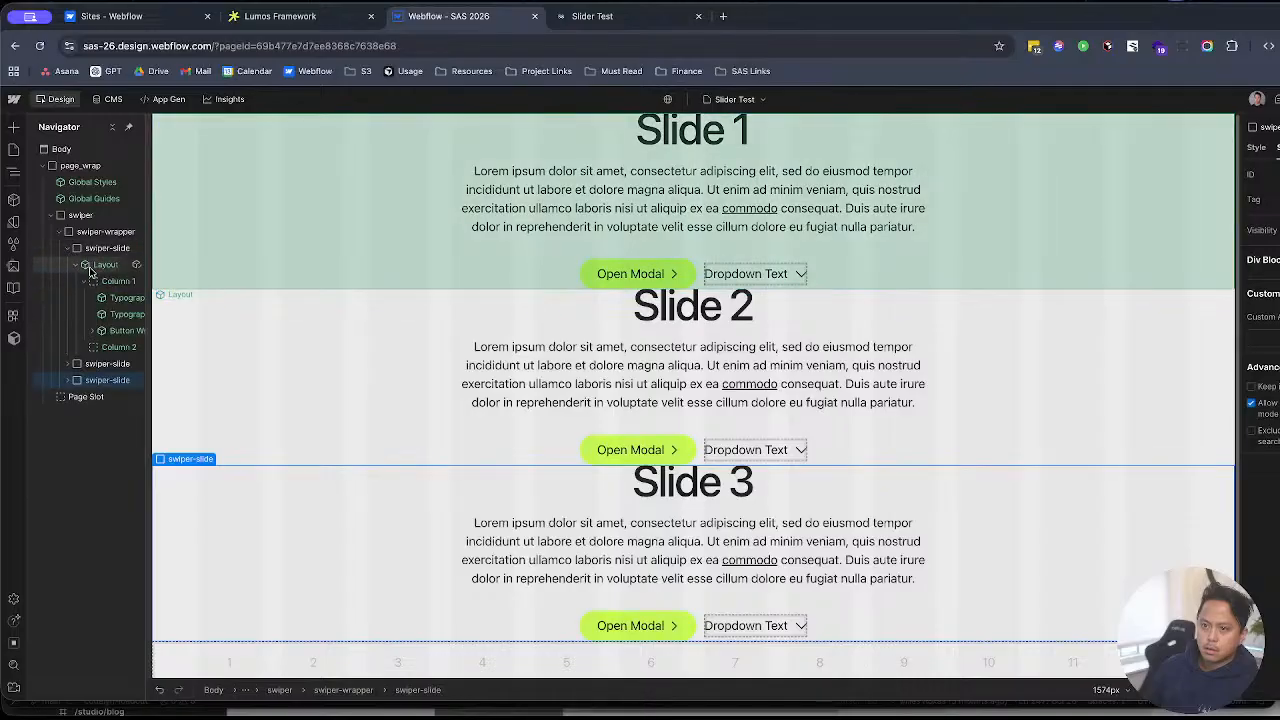
pyautogui.click(115, 298)
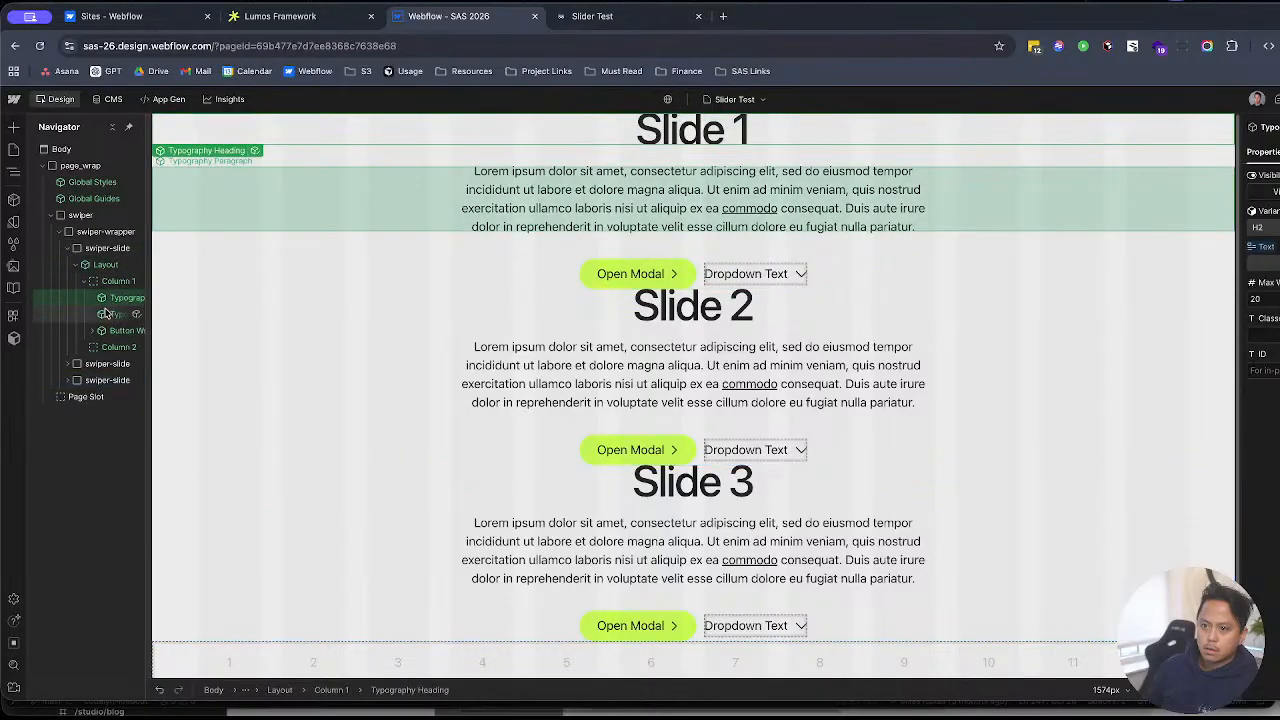
# Step: Move the swiper element out of page_wrap to sit directly under Body, above page_wrap, and publish to staging
pyautogui.click(80, 215)
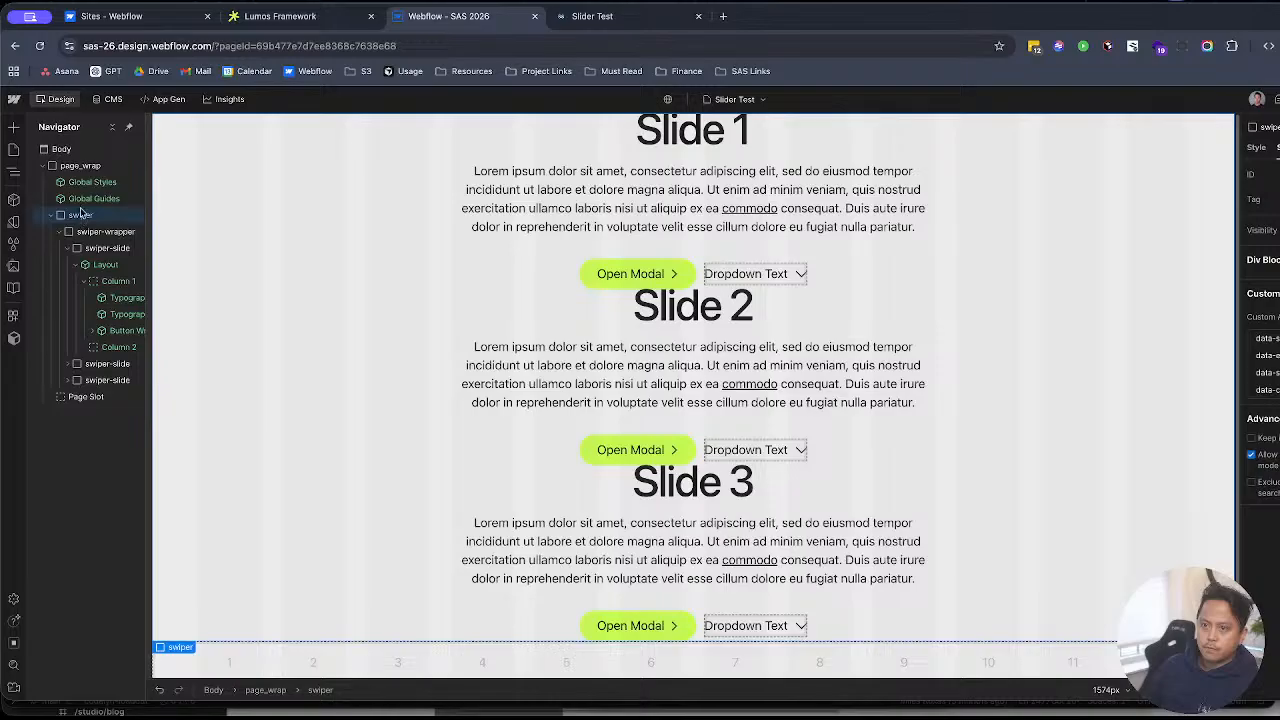
pyautogui.moveTo(83, 215); pyautogui.dragTo(96, 165)
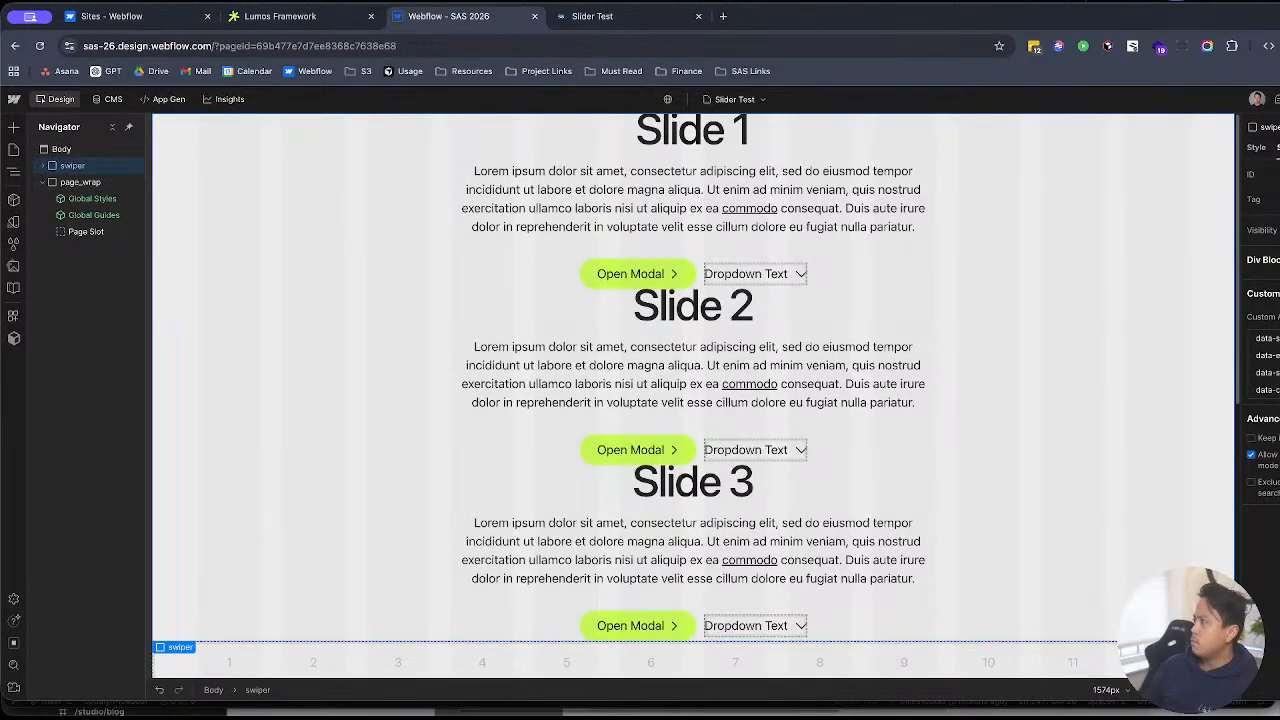
pyautogui.hotkey('shift', 'p')
pyautogui.hotkey('shift', 'p')
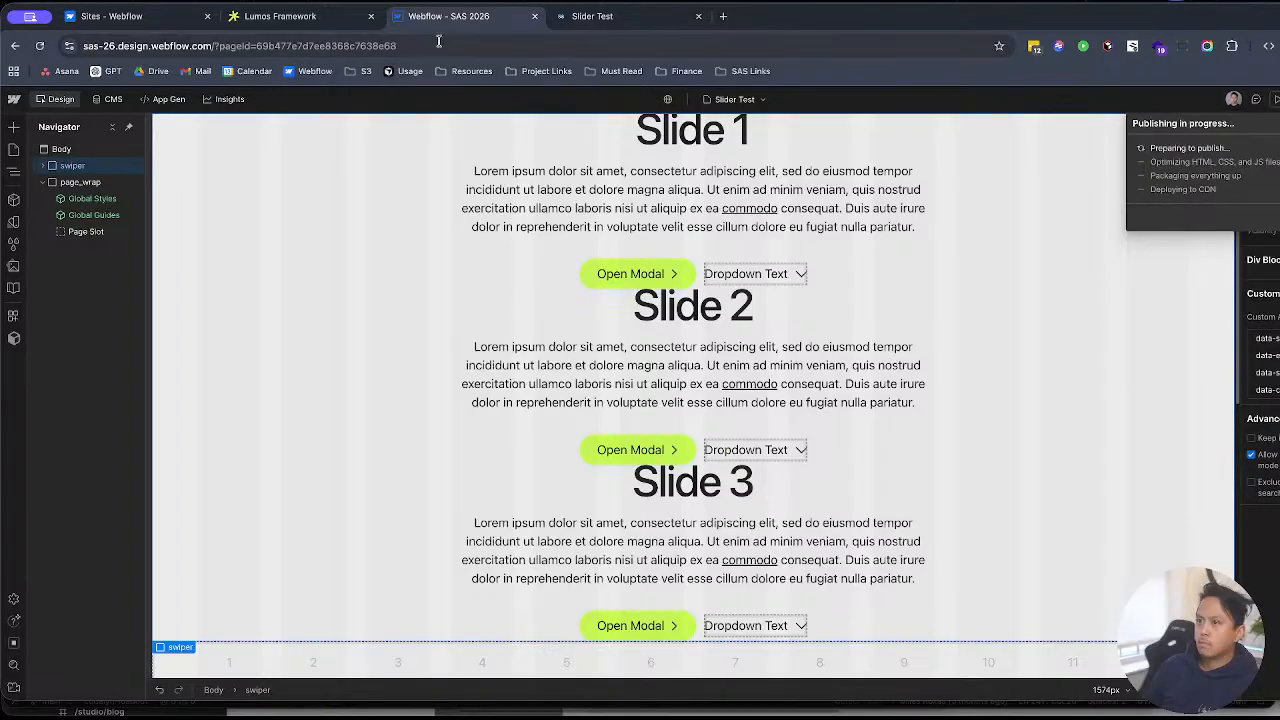
# Step: Check the slider on the published Slider Test page, return to the designer and close the publish dialog
pyautogui.click(588, 17)
pyautogui.click(470, 16)
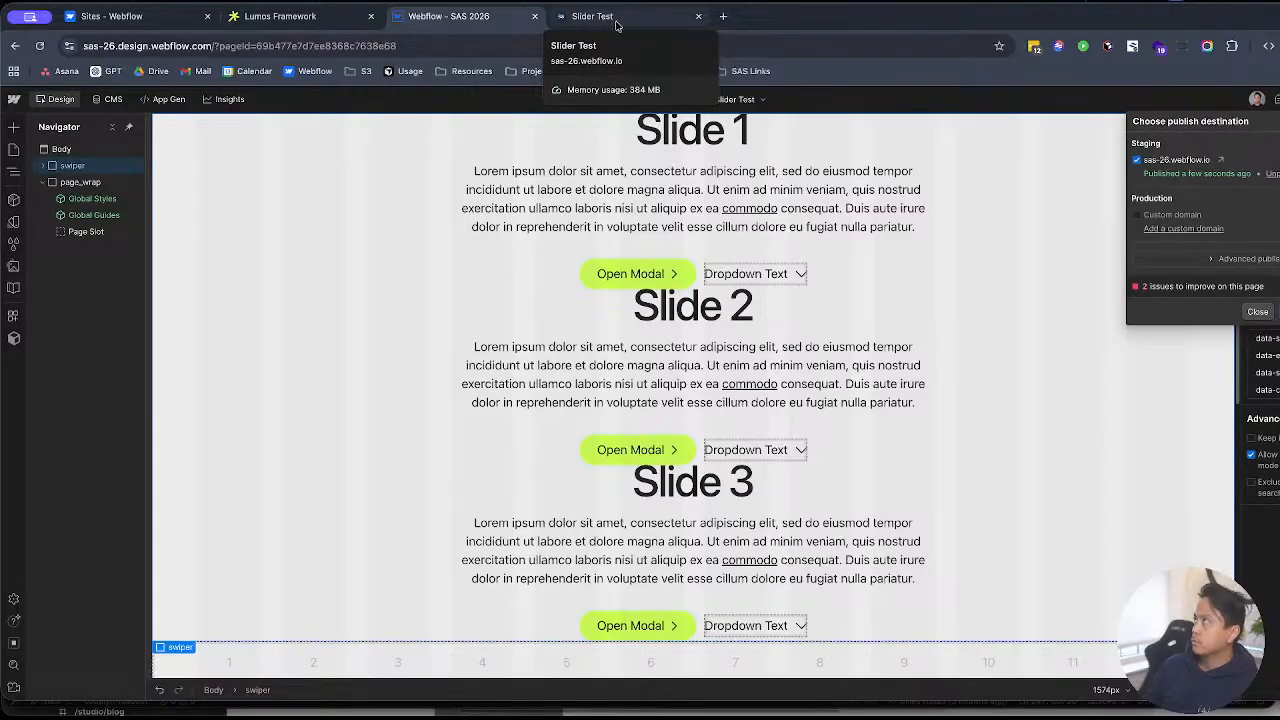
pyautogui.click(608, 17)
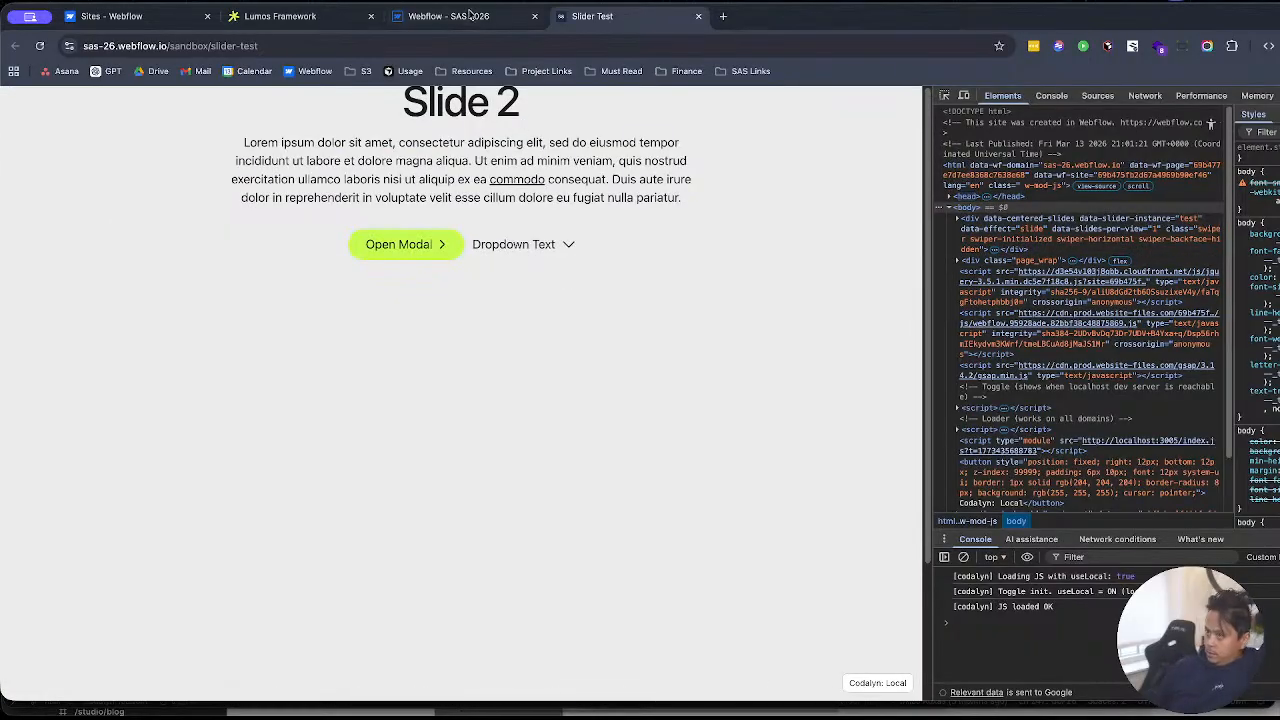
pyautogui.click(470, 15)
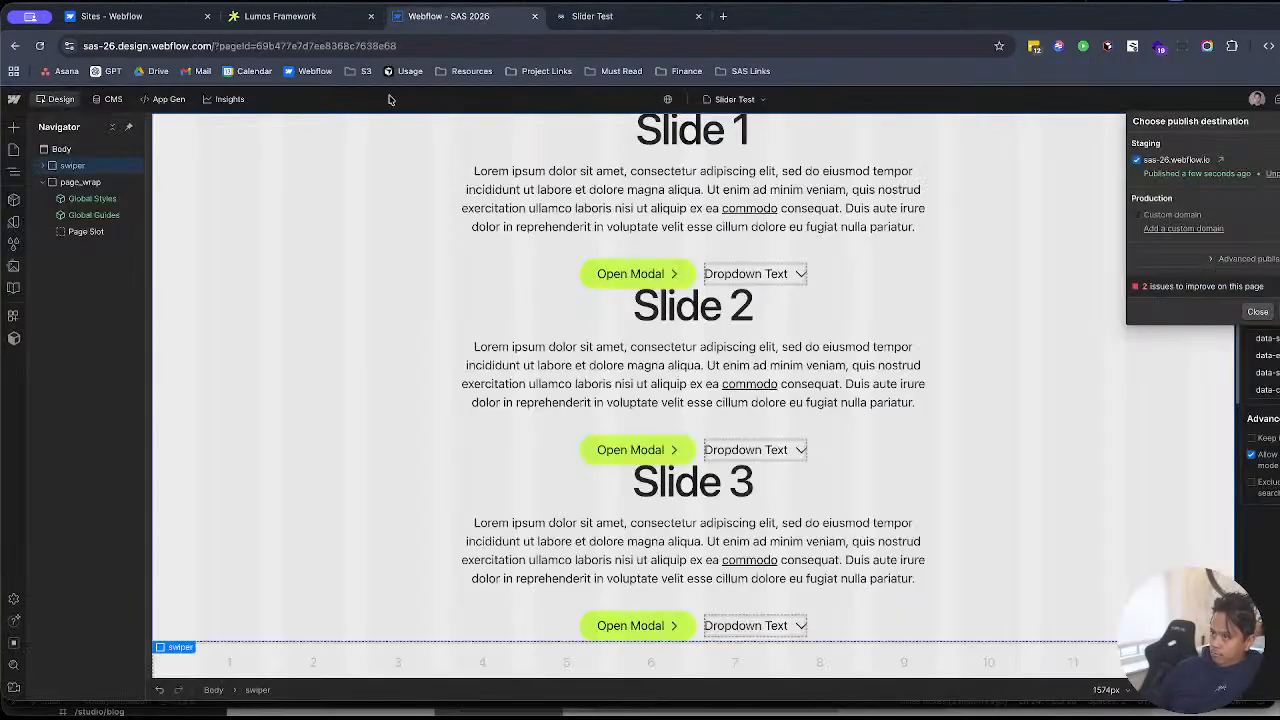
pyautogui.press('Escape')
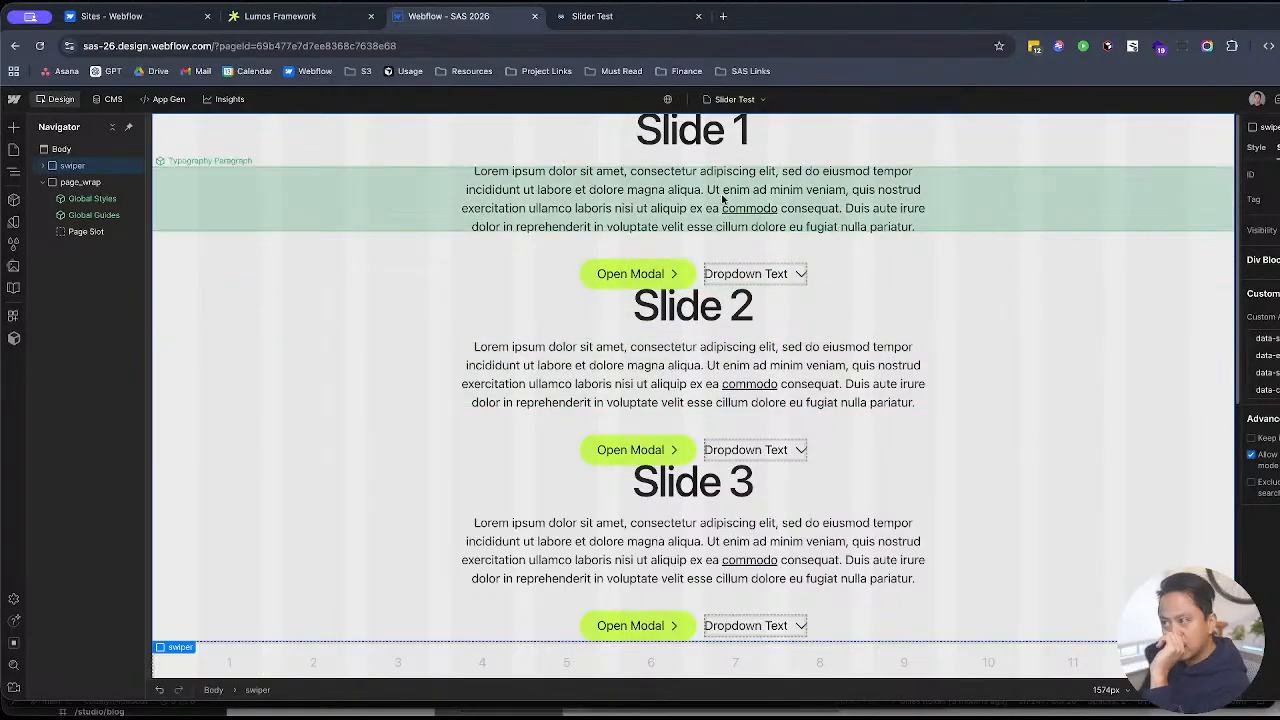
# Step: Inspect the first slide's Layout, the swiper-wrapper and the custom attributes of the relocated swiper element
pyautogui.click(1067, 159)
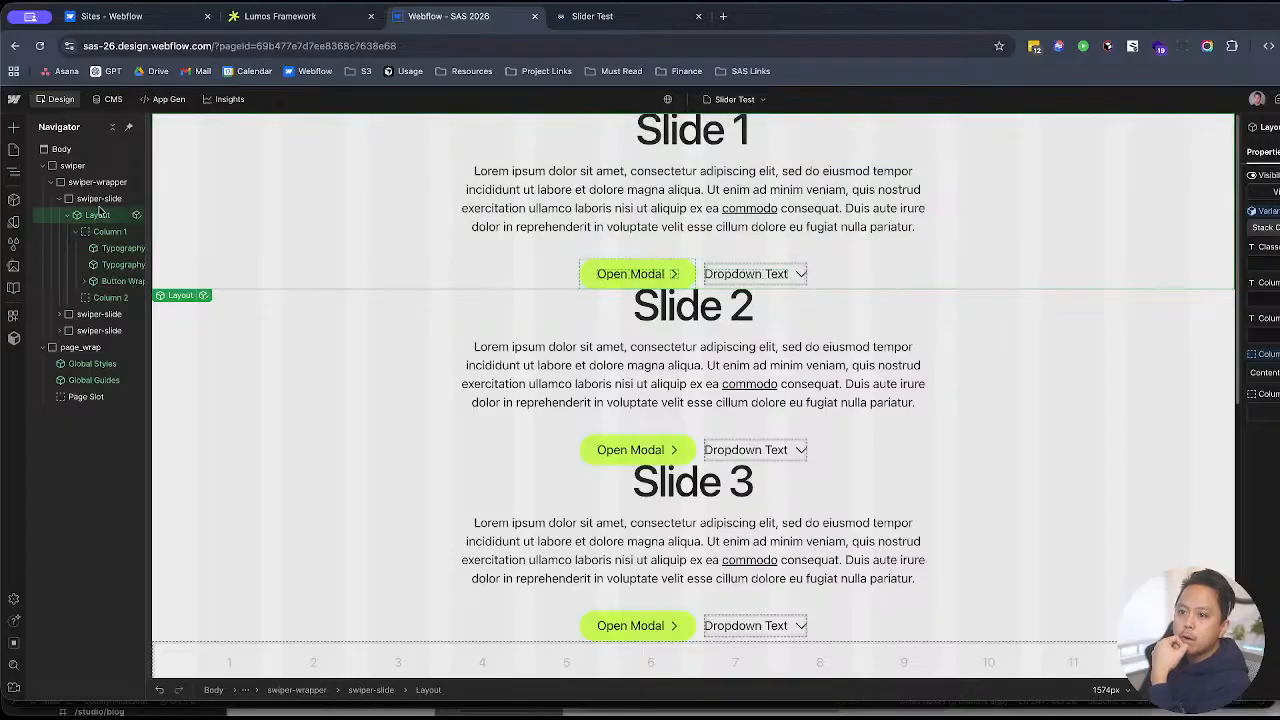
pyautogui.click(97, 182)
pyautogui.click(72, 165)
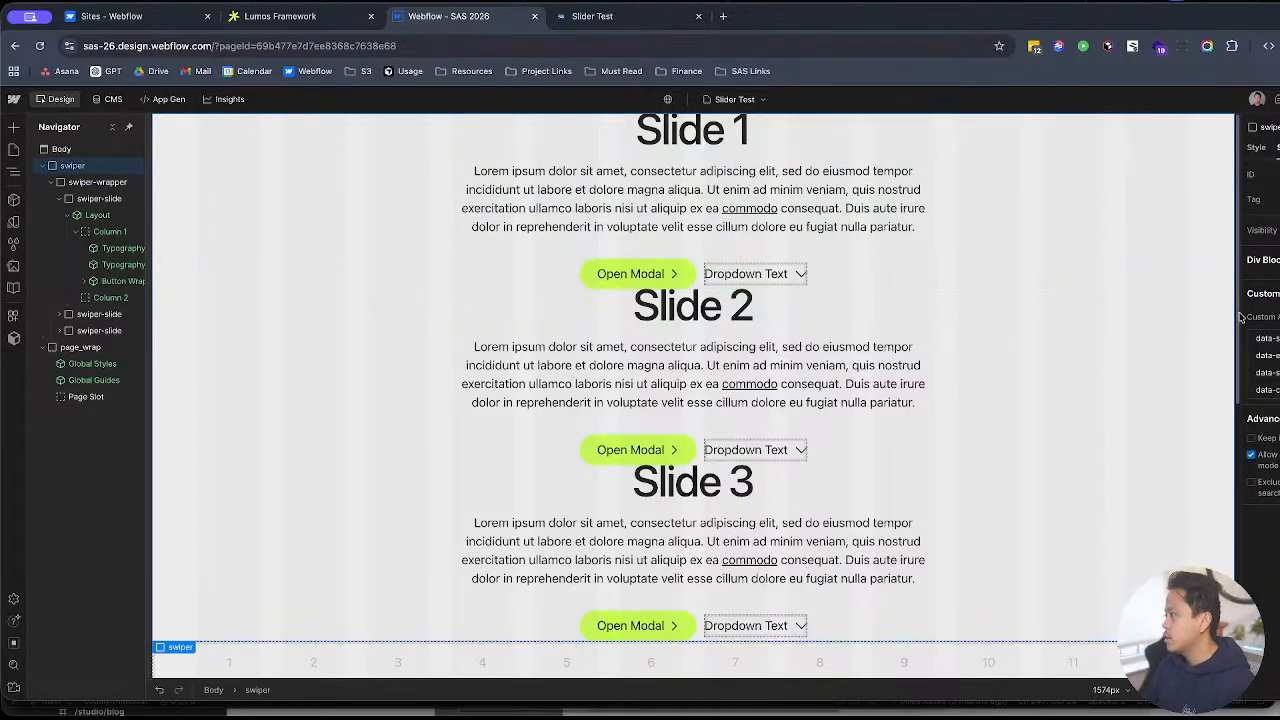
# Step: Switch to the carousel README and read the loop-disabled example and the section on styling active and inactive slides
pyautogui.hotkey('ctrl', 'Up')
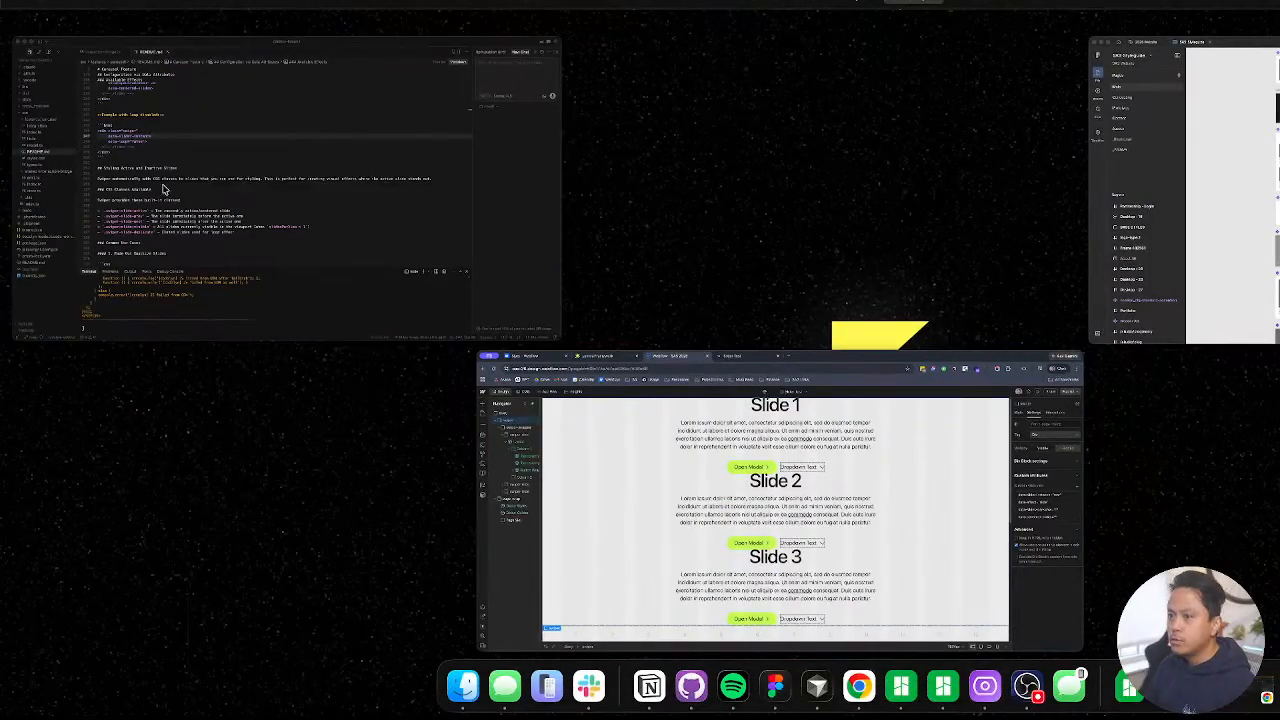
pyautogui.click(520, 260)
pyautogui.click(683, 411)
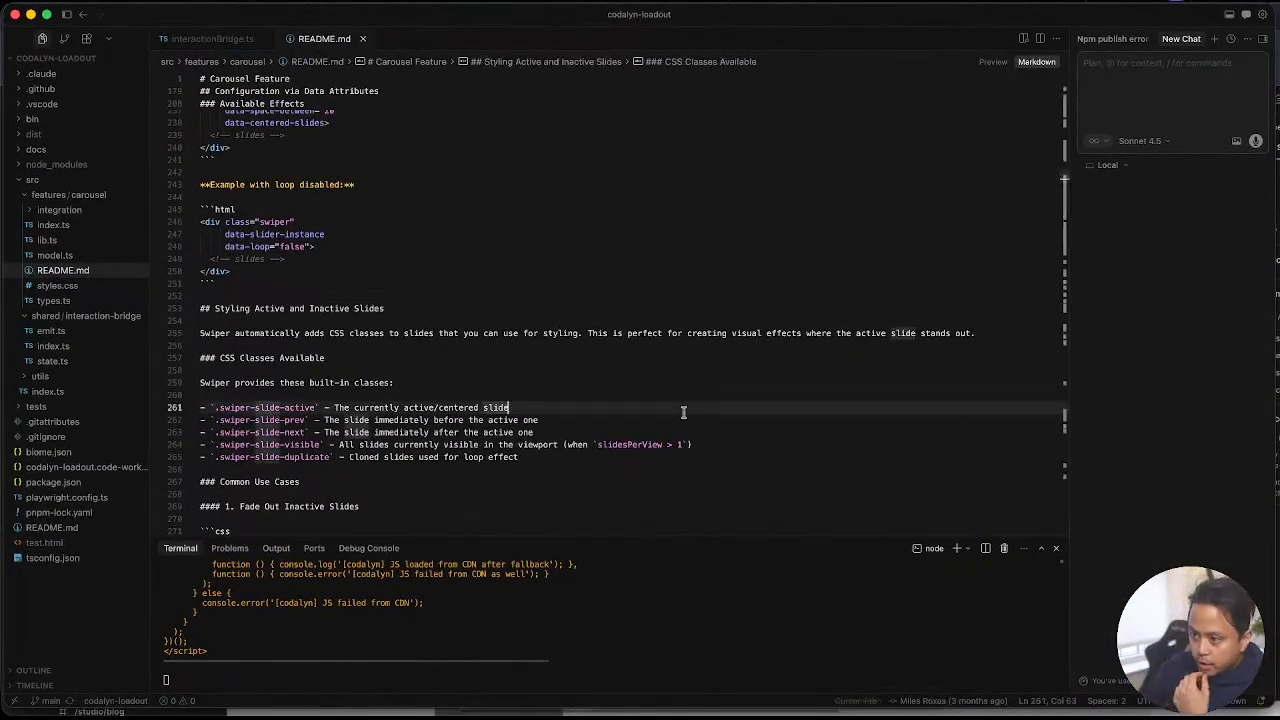
pyautogui.click(525, 258)
pyautogui.scroll(-10, 491, 316)
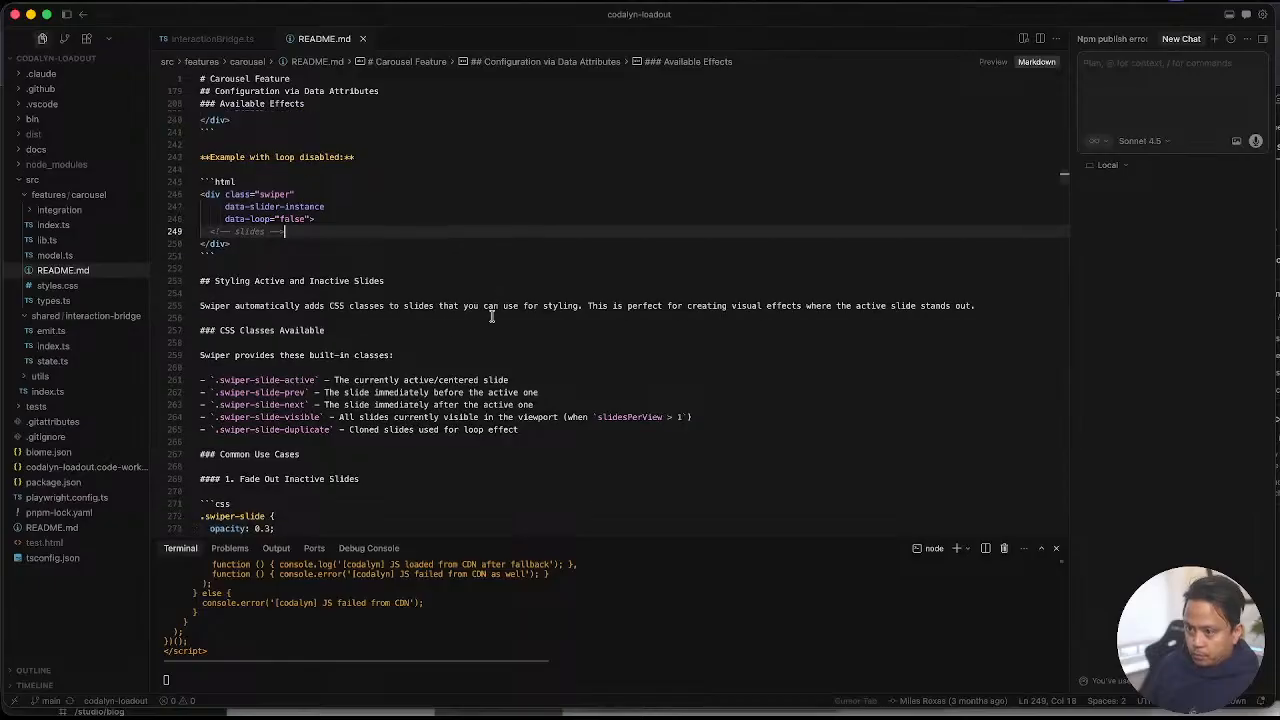
pyautogui.scroll(8, 448, 328)
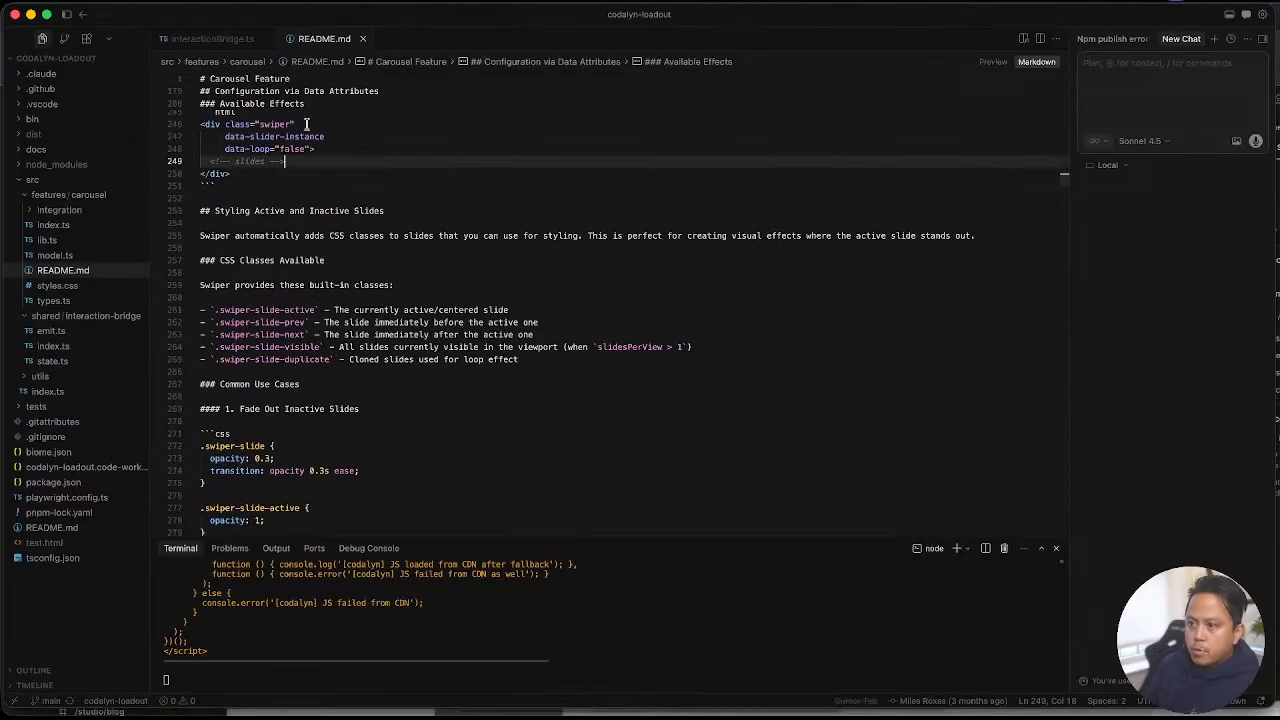
# Step: Return to the Webflow designer, review the first slide's Layout and swiper-slide settings, and collapse that slide
pyautogui.hotkey('ctrl', 'Up')
pyautogui.click(865, 500)
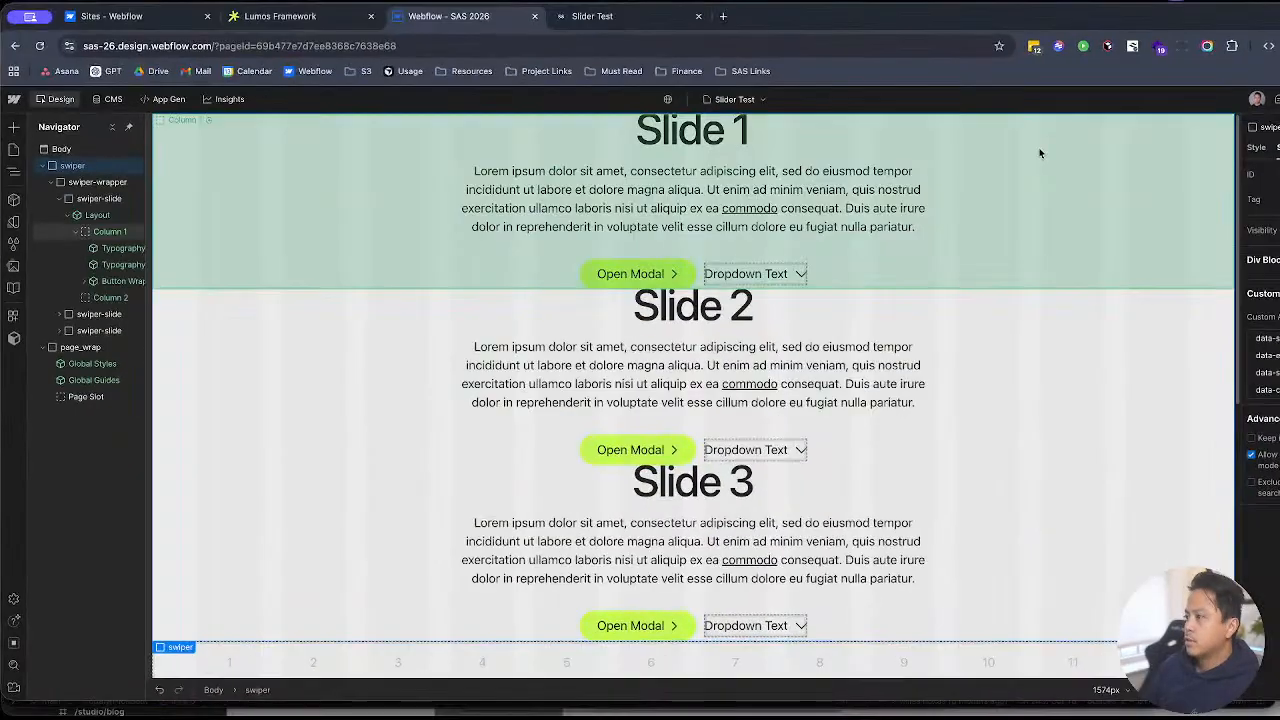
pyautogui.click(92, 214)
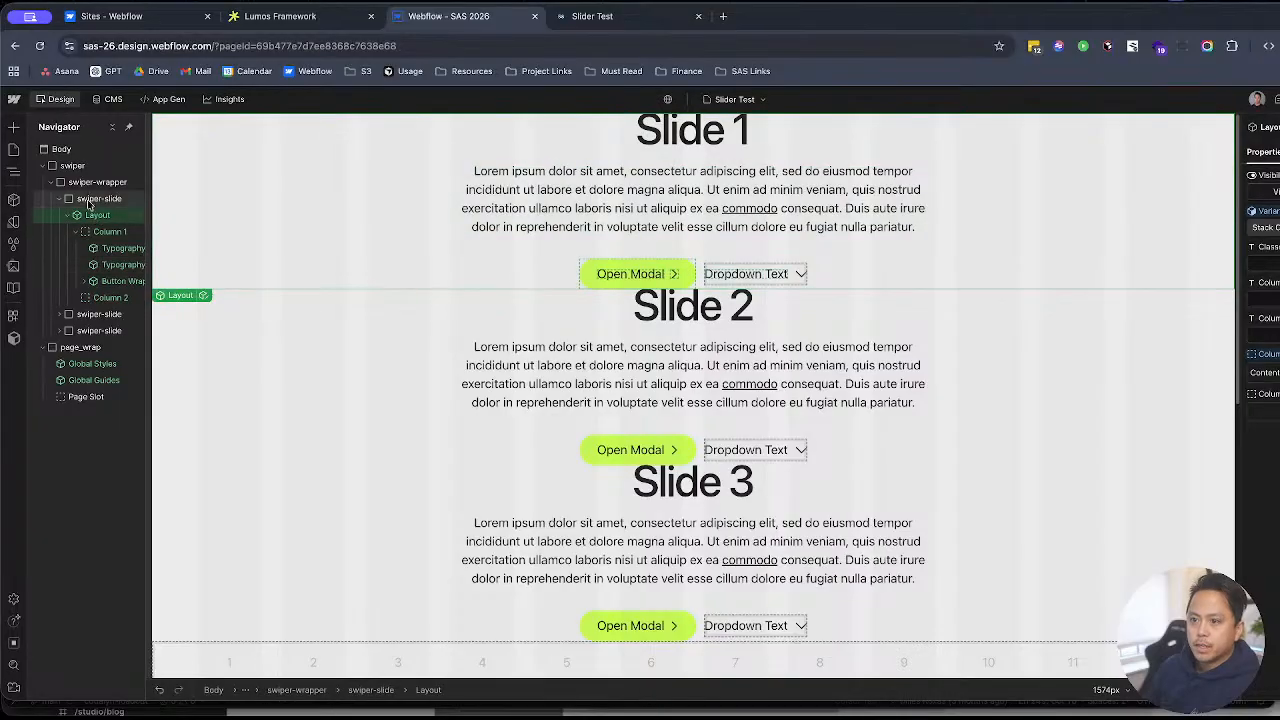
pyautogui.click(88, 199)
pyautogui.click(61, 199)
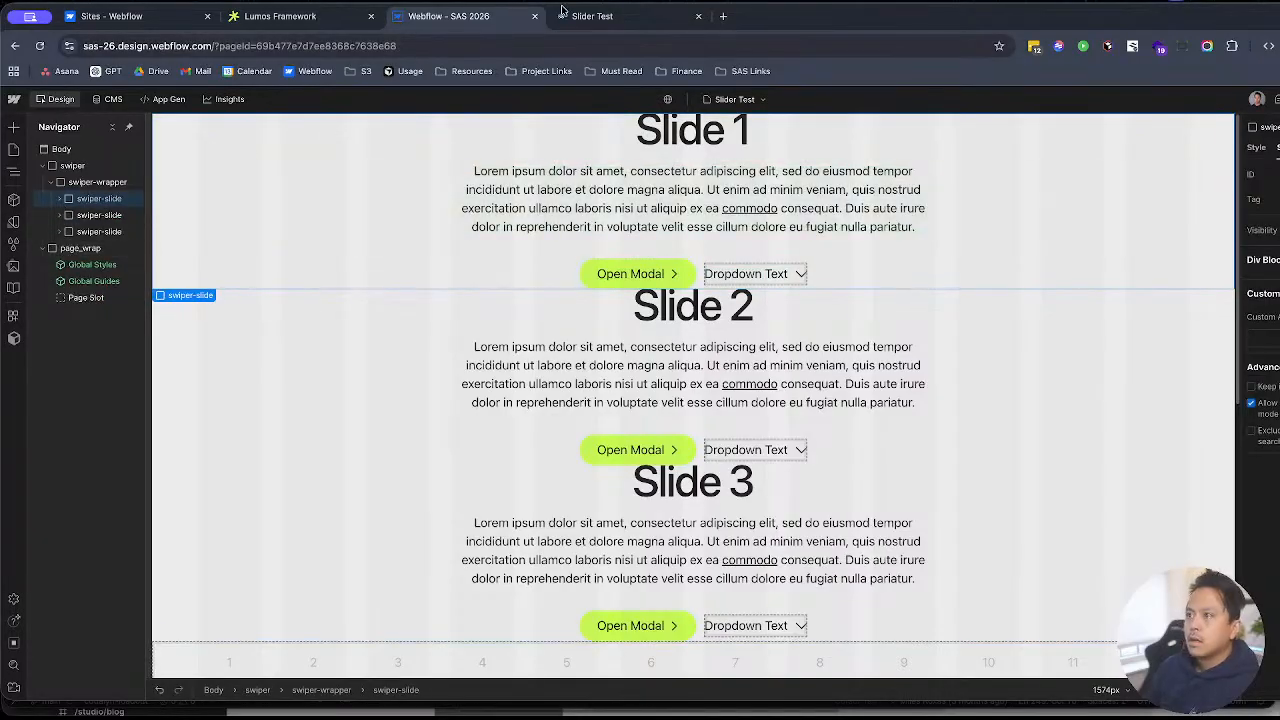
# Step: Check the slider on the published Slider Test page, return to the designer and inspect the style settings of page_wrap
pyautogui.click(562, 12)
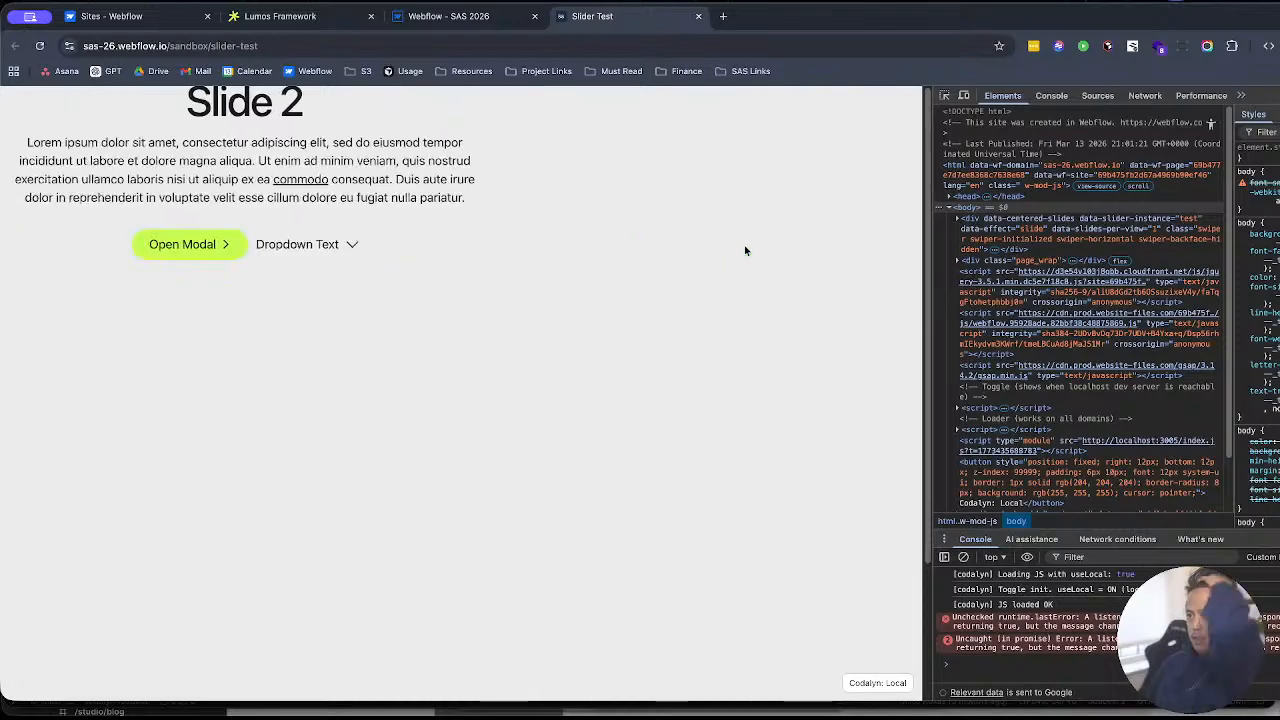
pyautogui.click(445, 16)
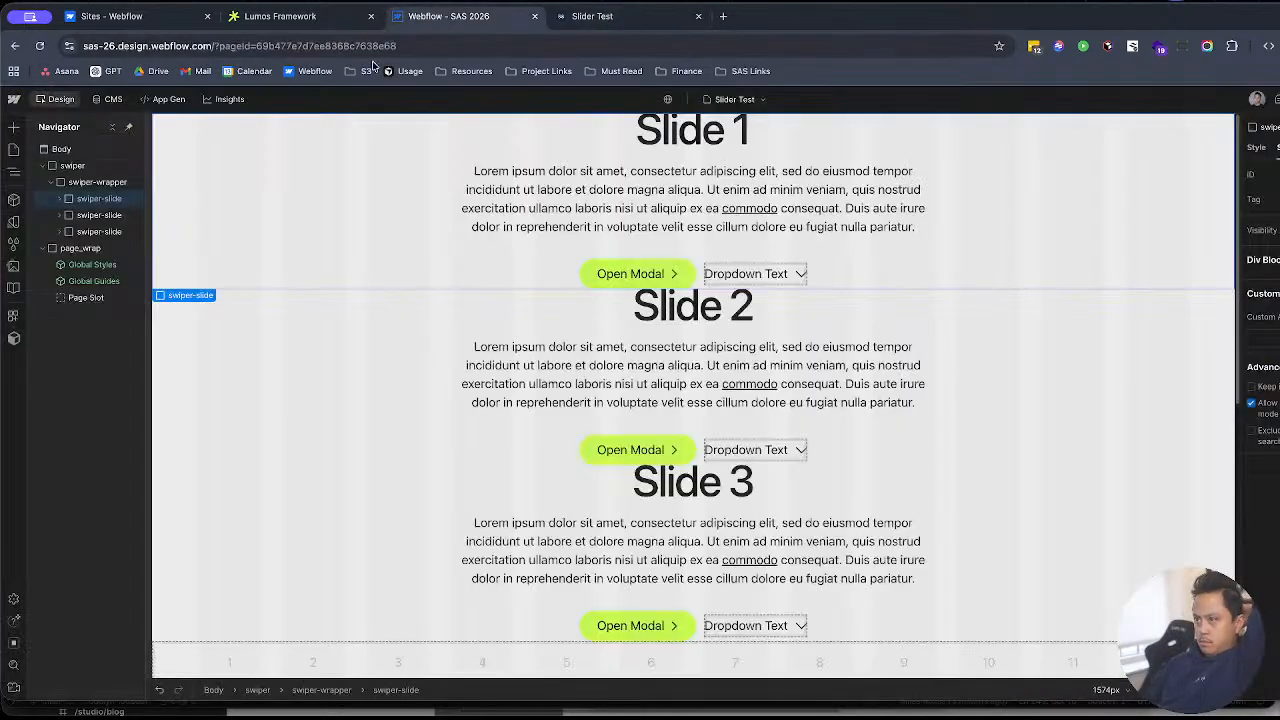
pyautogui.click(80, 248)
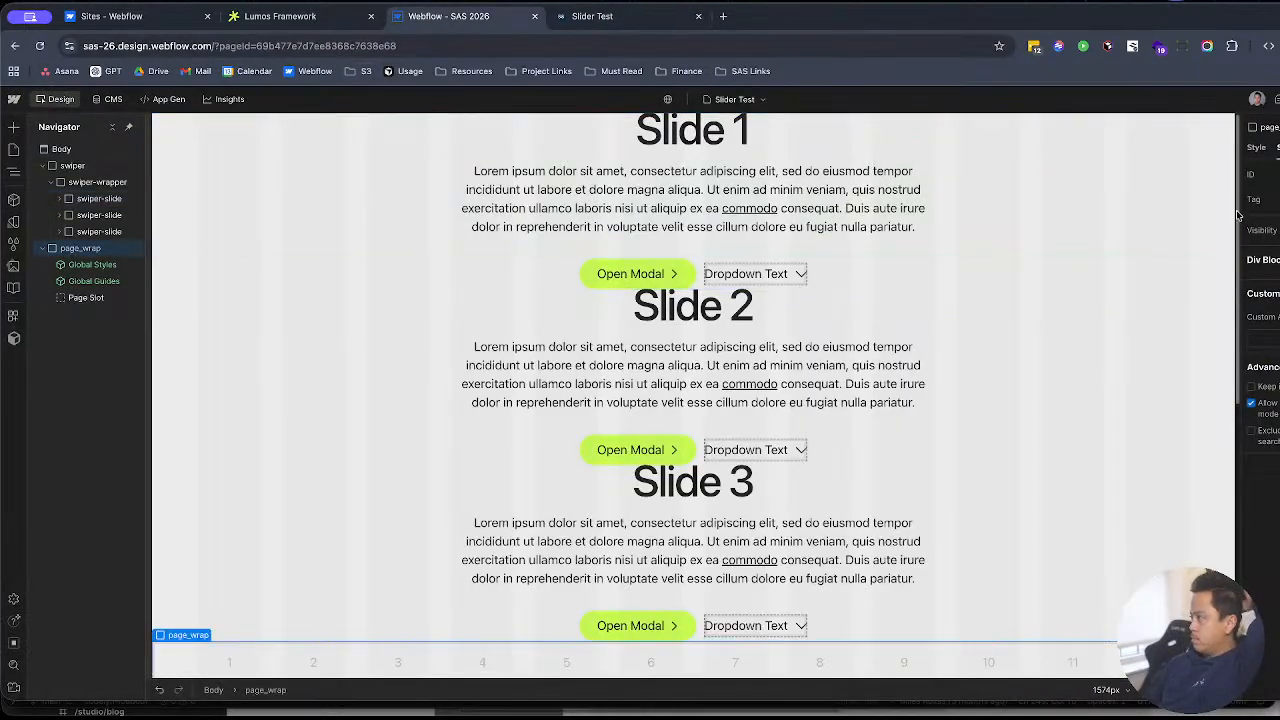
pyautogui.click(1256, 147)
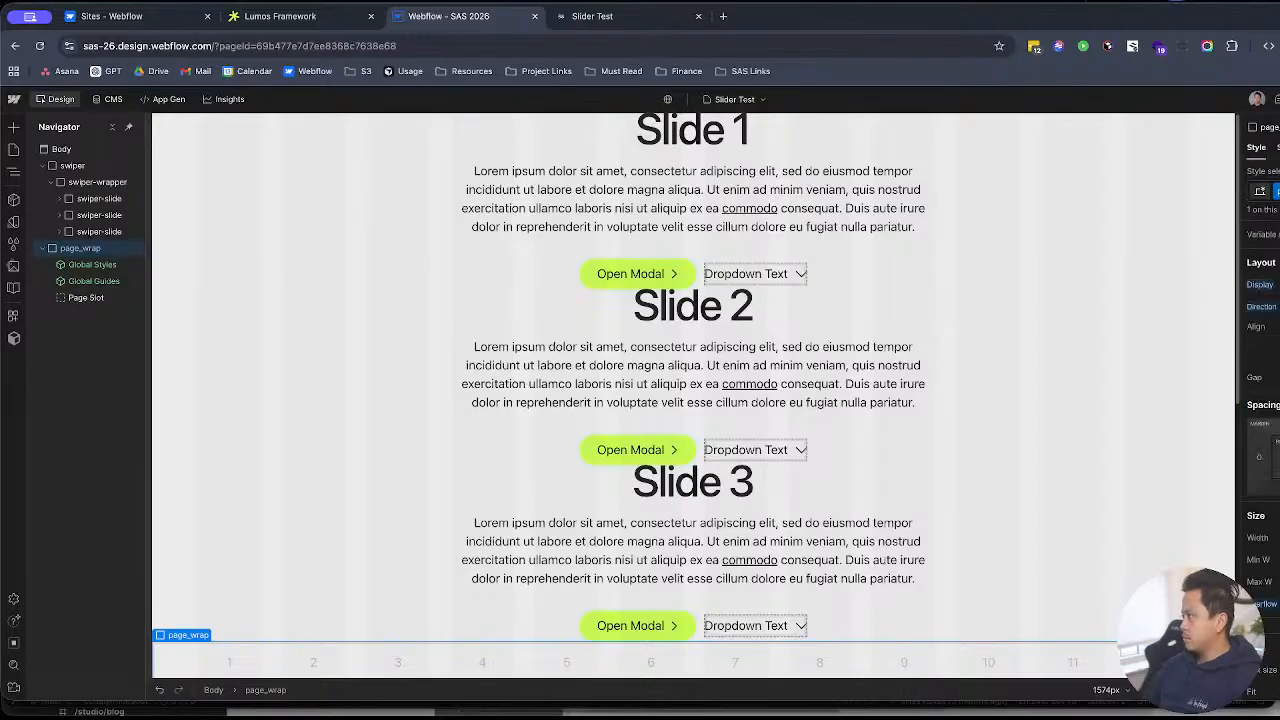
pyautogui.scroll(-5, 1262, 400)
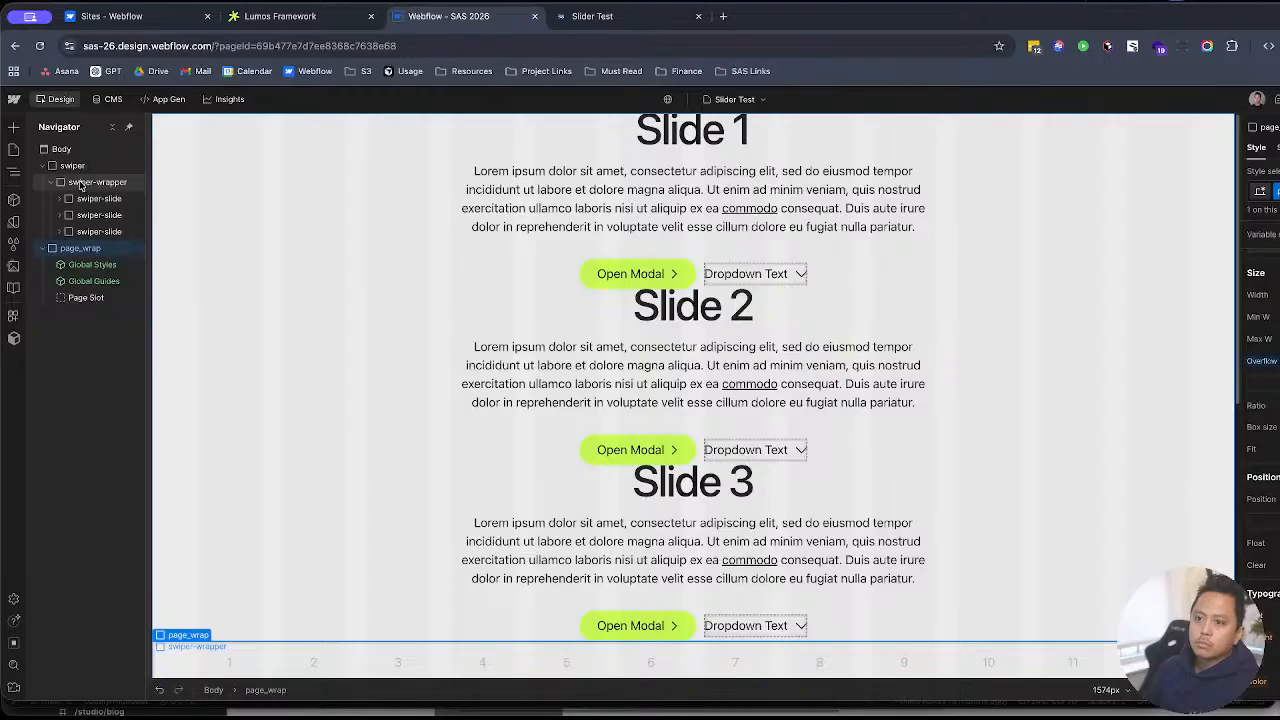
# Step: Move the swiper element into page_wrap above Page Slot and wrap it in a div block with the class u-section
pyautogui.moveTo(72, 166); pyautogui.dragTo(80, 216)
pyautogui.rightClick(80, 216)
pyautogui.moveTo(115, 258)
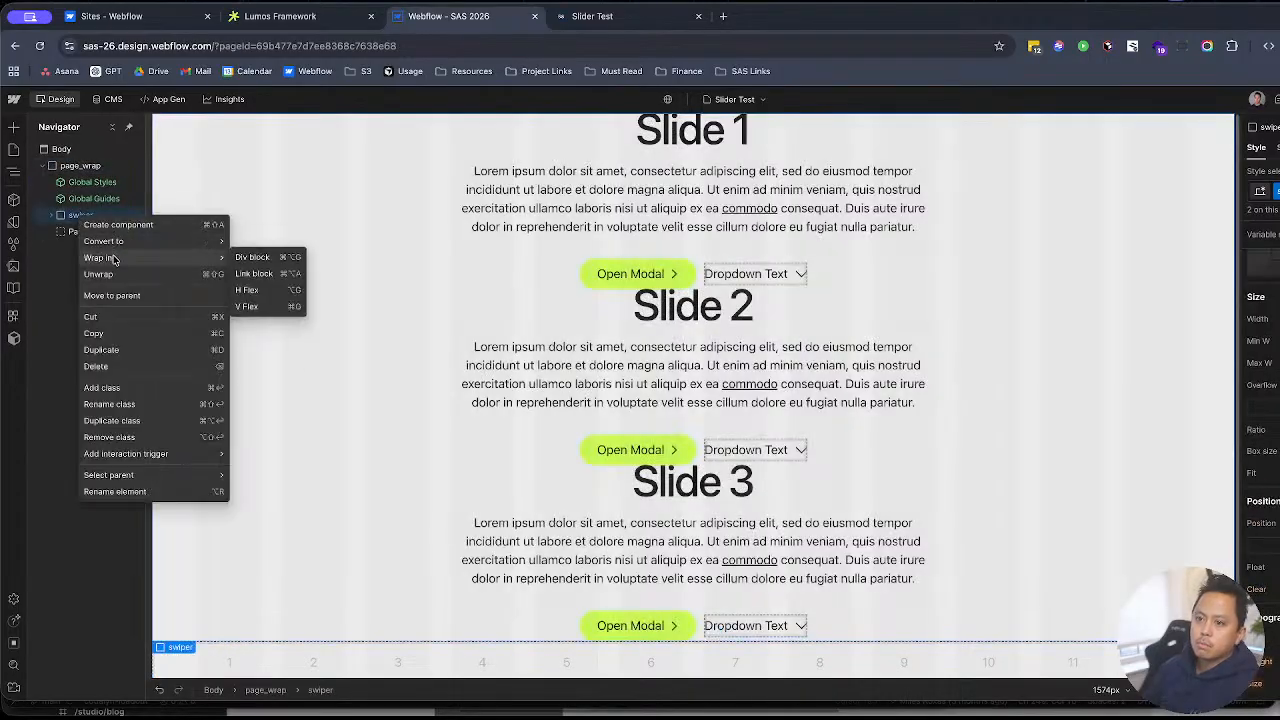
pyautogui.click(240, 259)
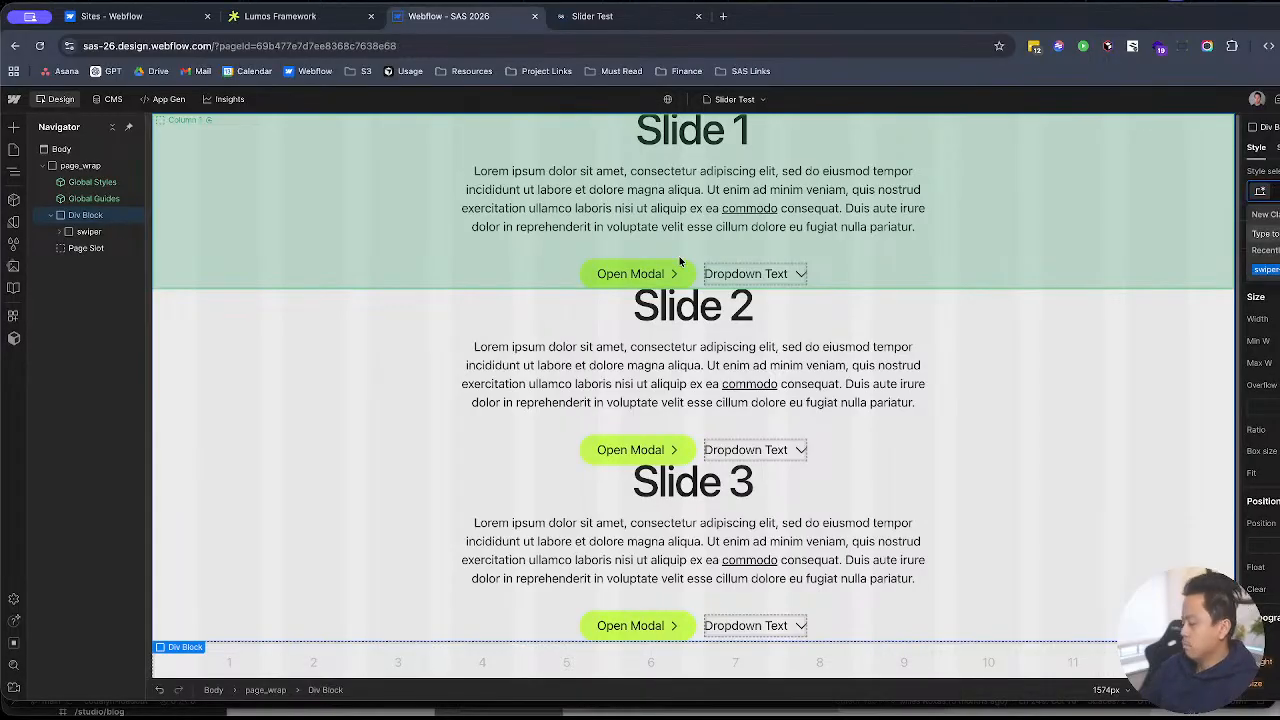
pyautogui.write('u-se')
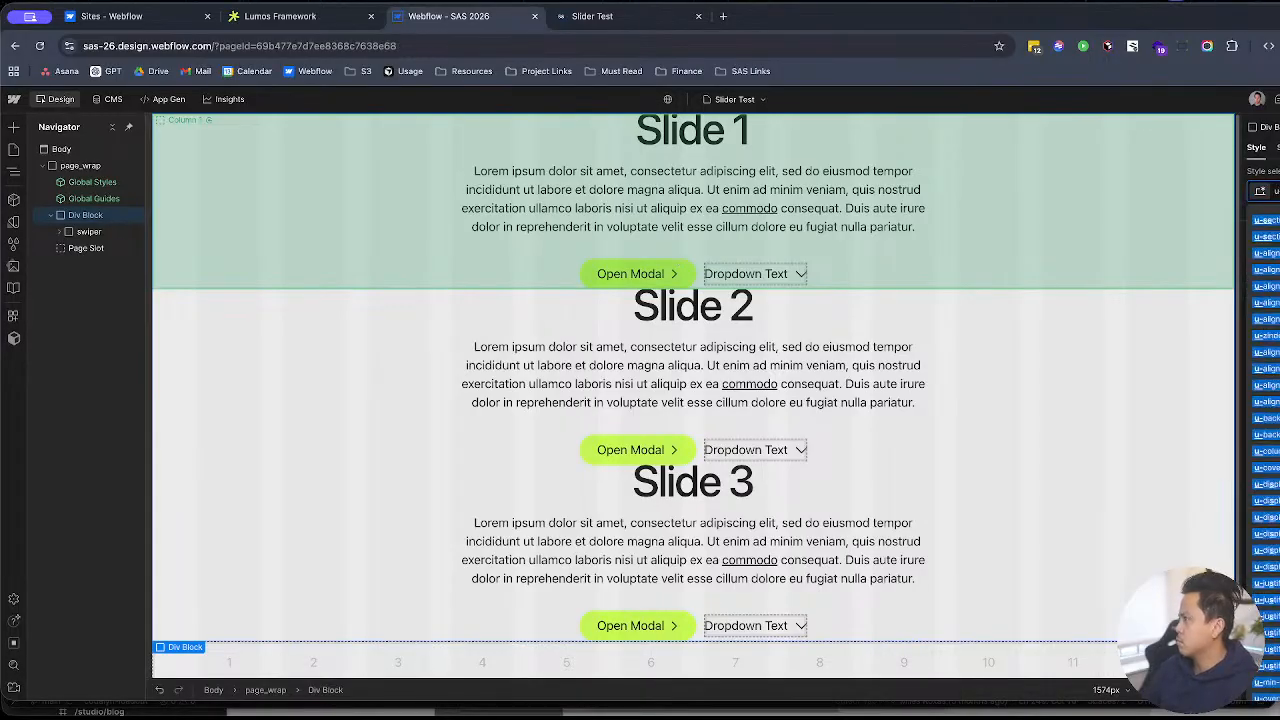
pyautogui.press('Return')
# Step: Launch the Flint app, allow the site to access other apps and services on this device, and relaunch Flint
pyautogui.click(15, 203)
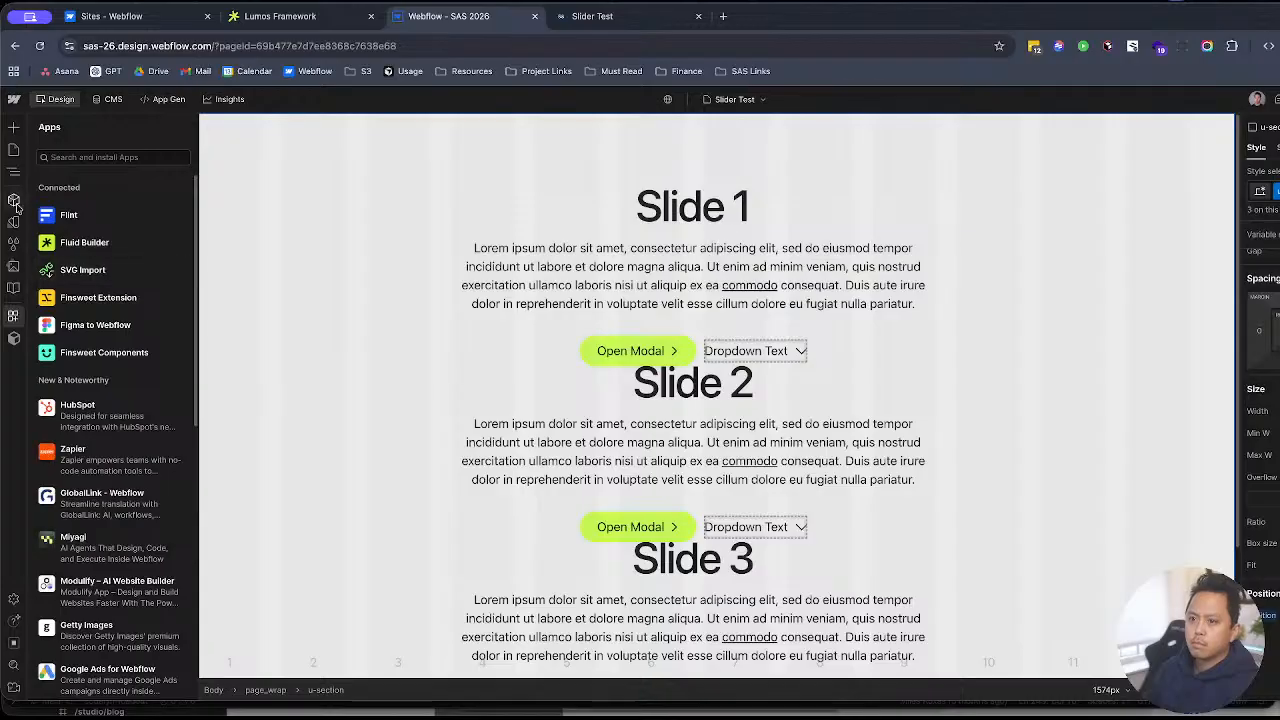
pyautogui.click(70, 214)
pyautogui.click(284, 214)
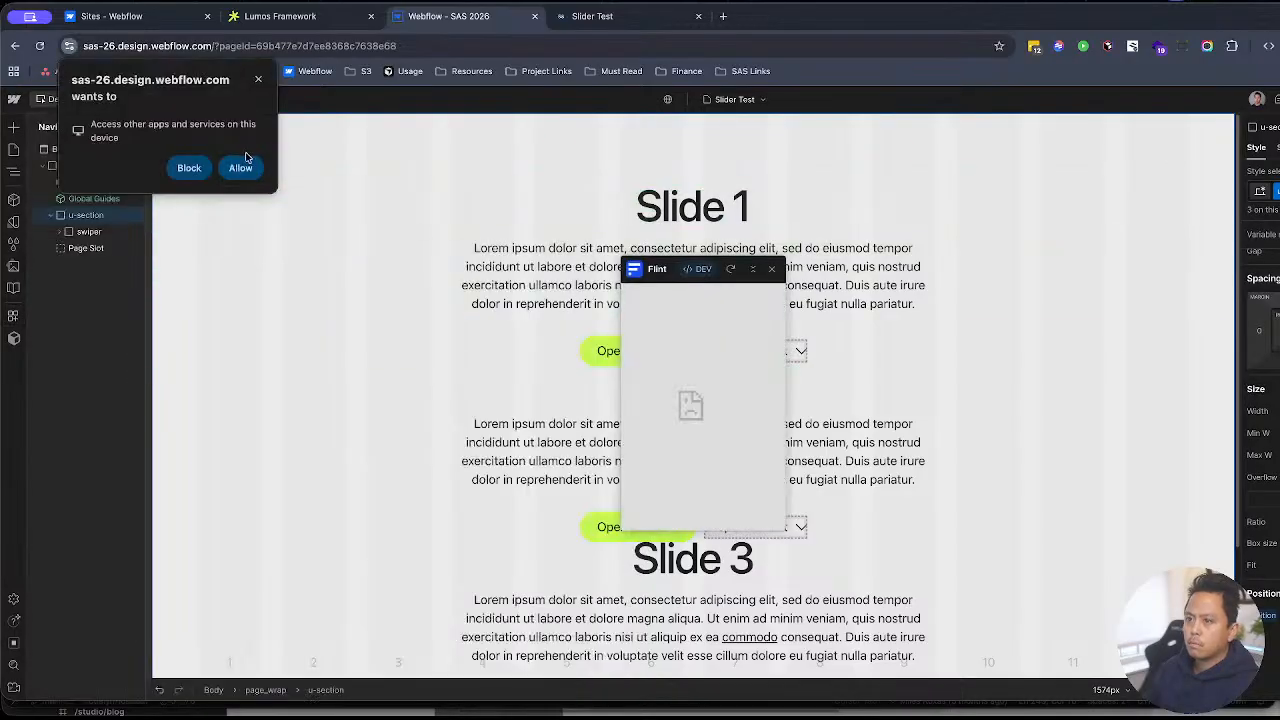
pyautogui.click(240, 167)
pyautogui.click(771, 269)
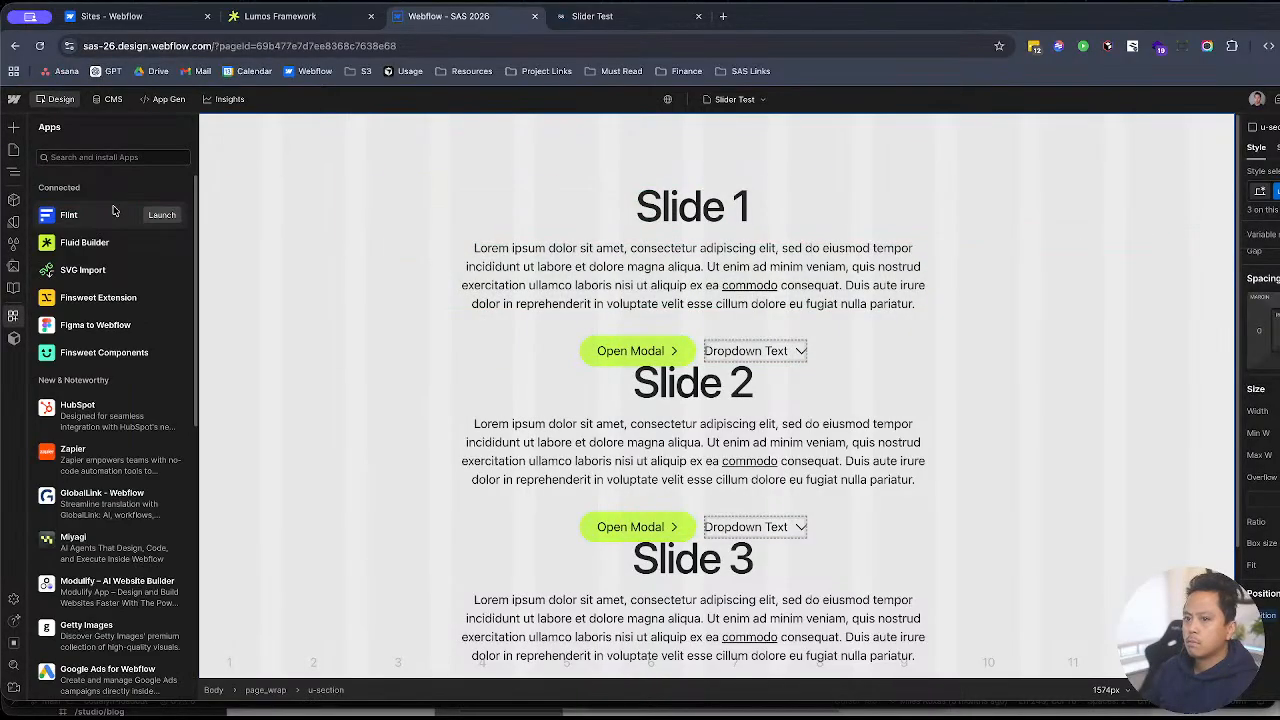
pyautogui.click(162, 214)
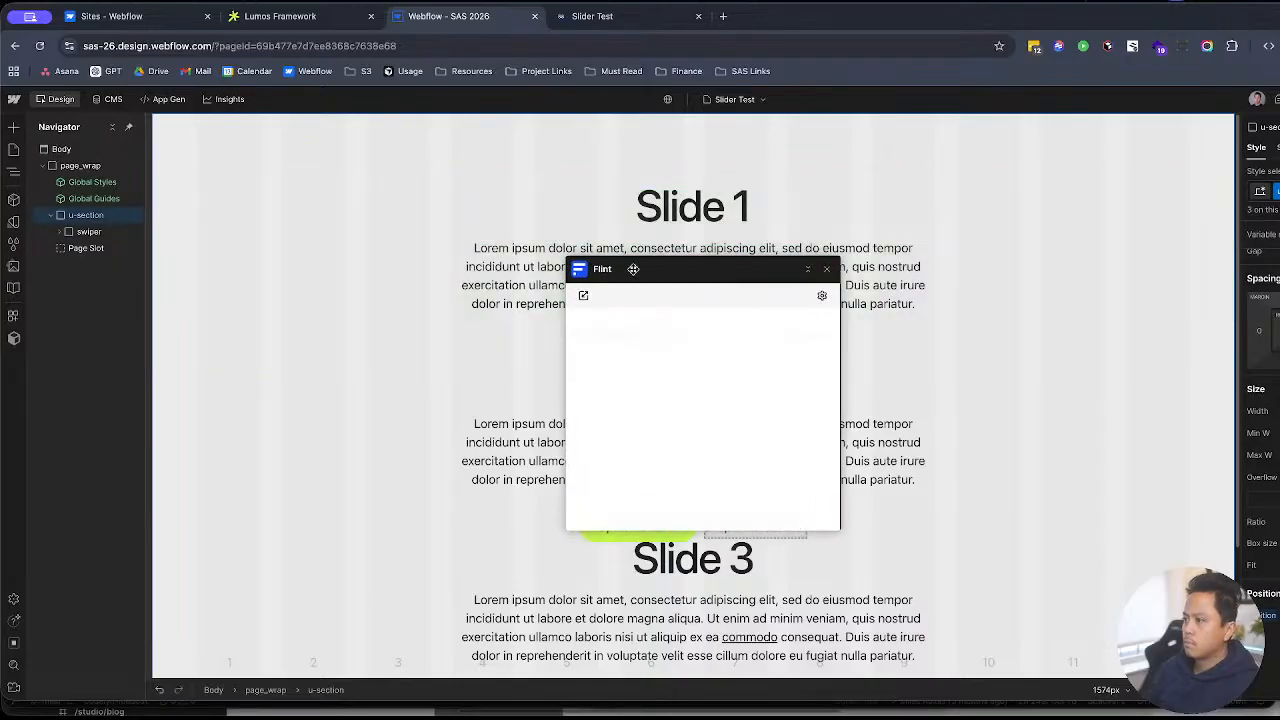
# Step: Turn on dark mode in Flint's settings and move its window clear of the slides
pyautogui.click(828, 297)
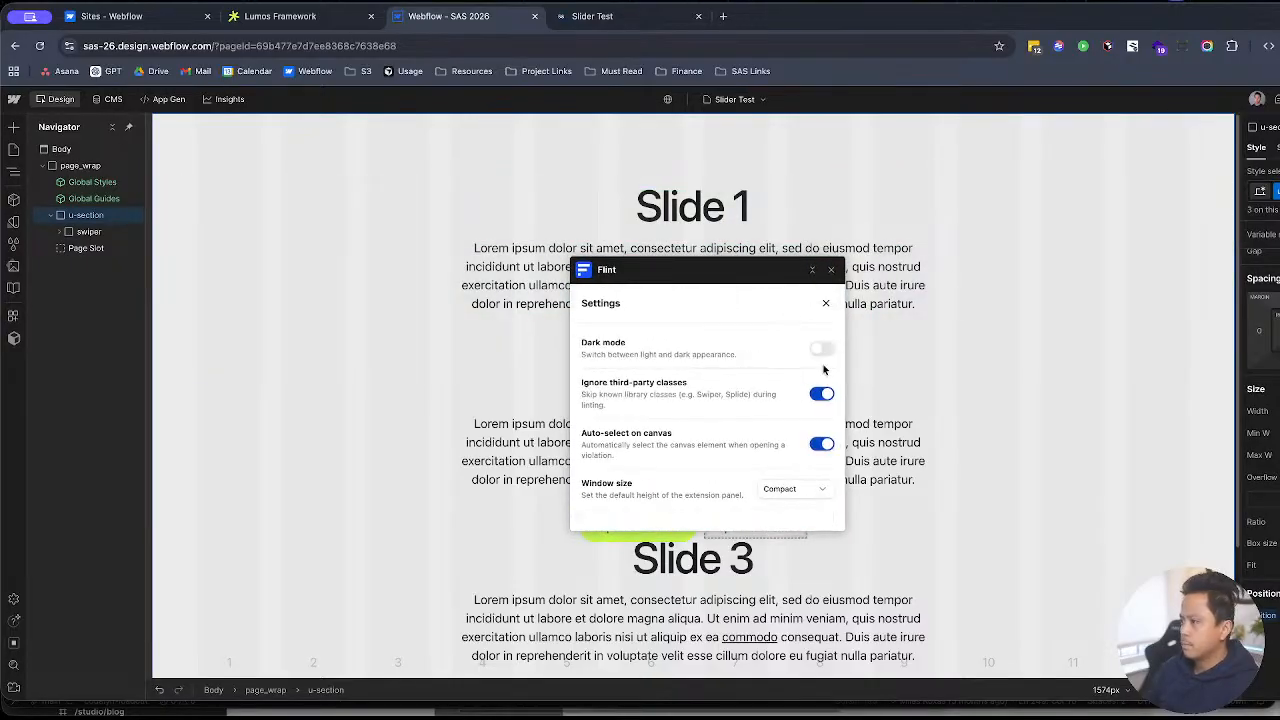
pyautogui.click(820, 348)
pyautogui.moveTo(700, 268); pyautogui.dragTo(1076, 382)
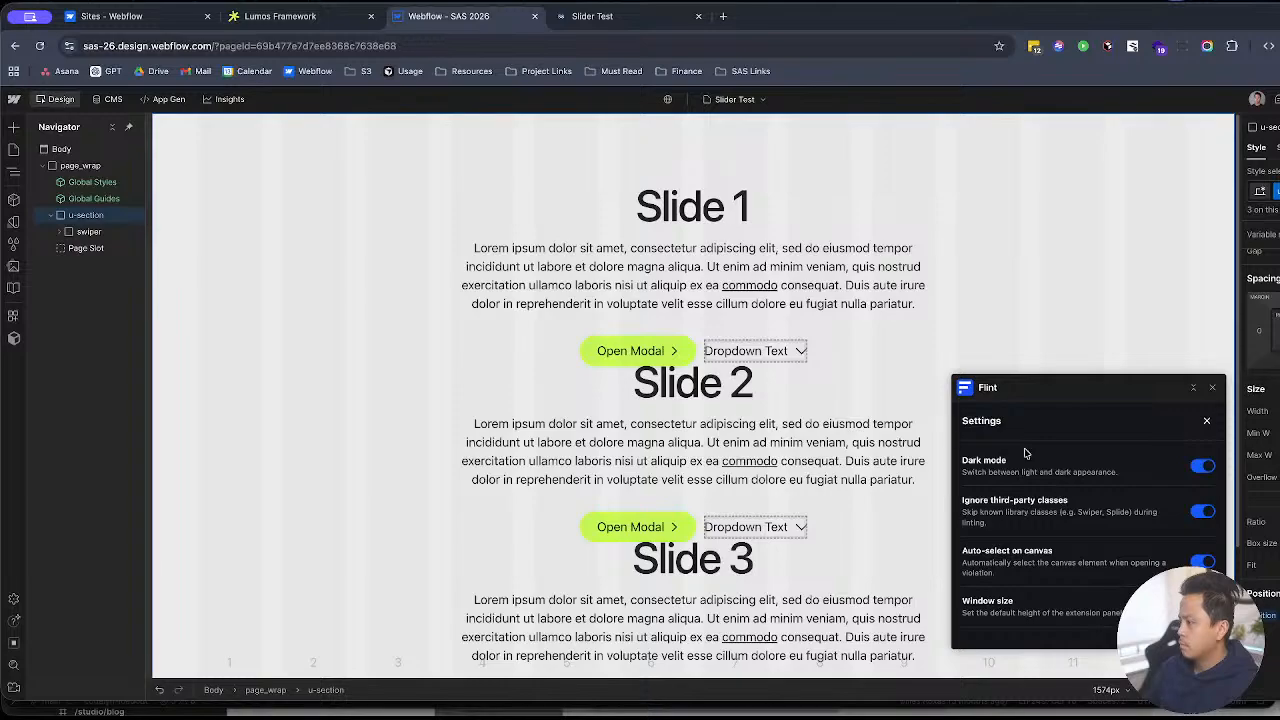
pyautogui.click(1206, 421)
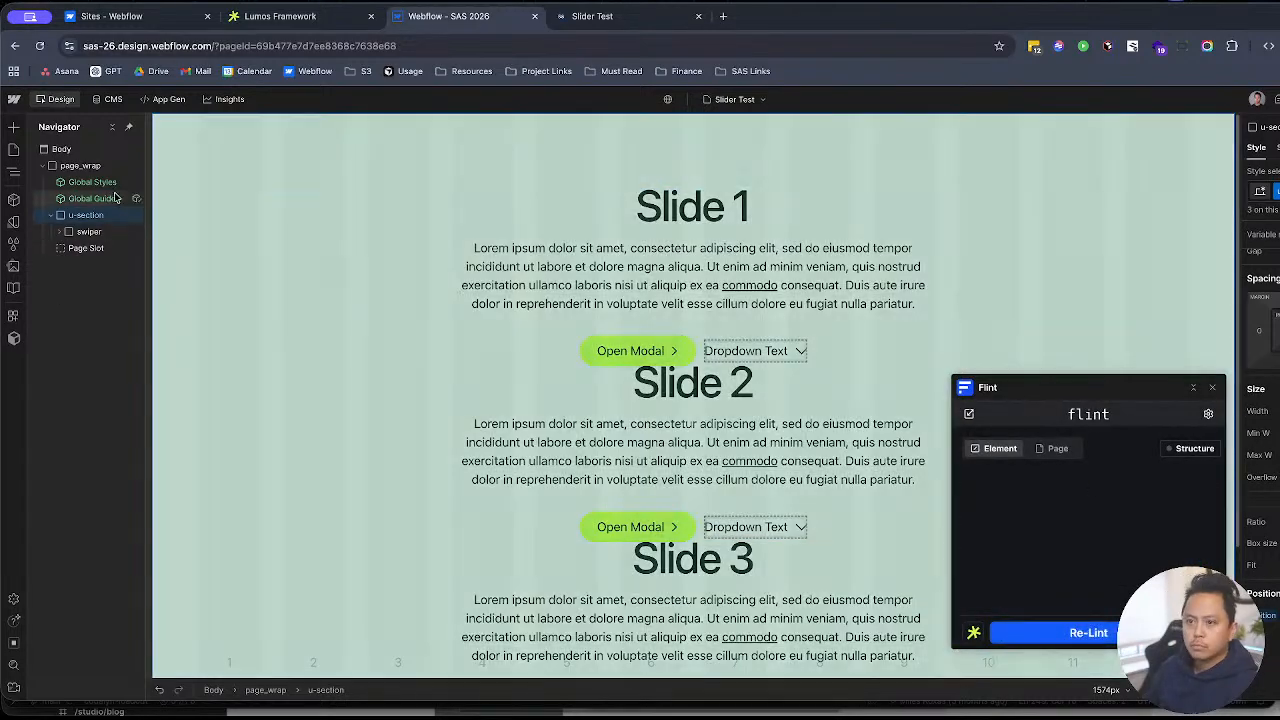
# Step: Review Flint's lint findings for the swiper element and close the Flint window
pyautogui.click(87, 232)
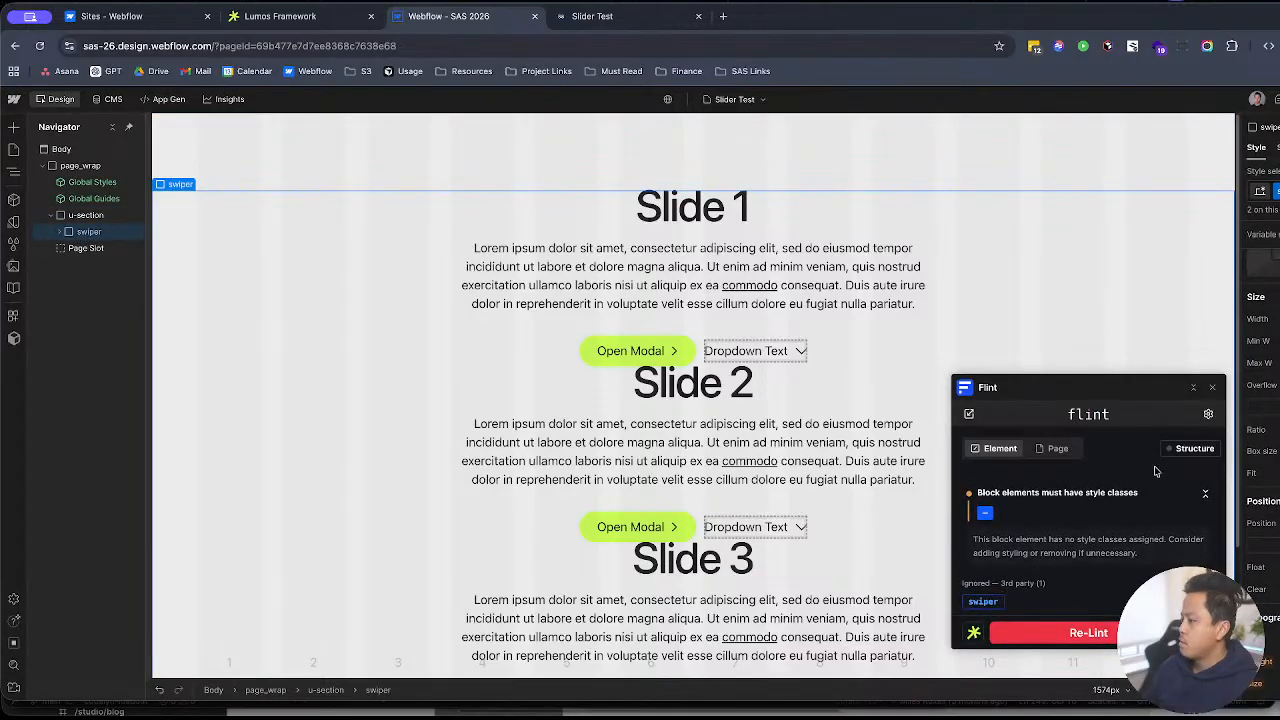
pyautogui.click(1042, 555)
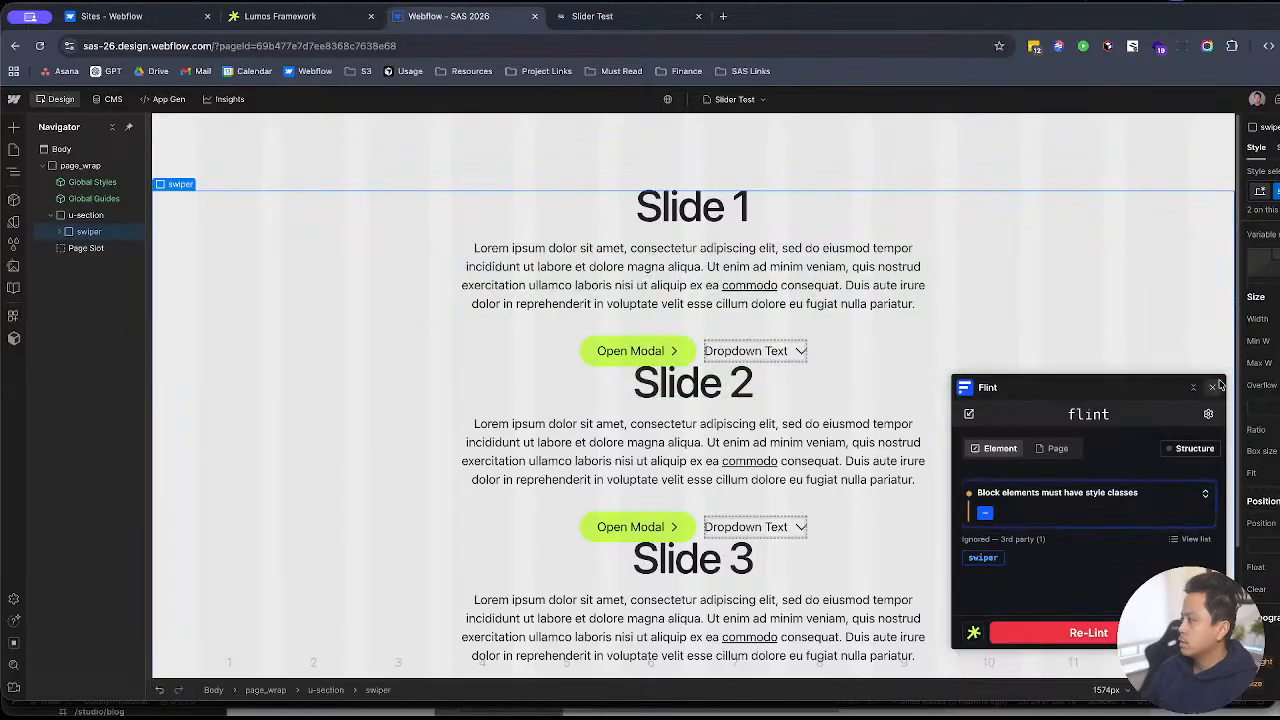
pyautogui.click(1212, 387)
# Step: Publish the site to the sas-26.webflow.io staging domain and reload the published Slider Test page
pyautogui.hotkey('shift', 'p')
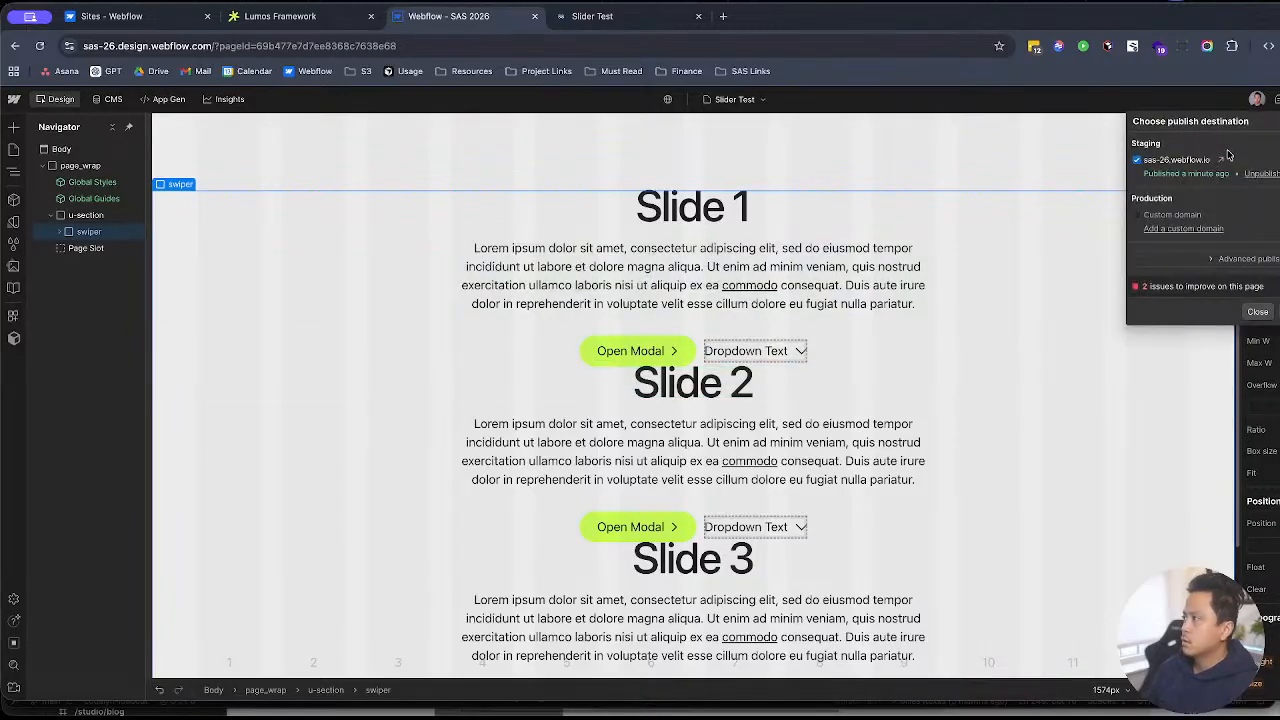
pyautogui.click(1272, 311)
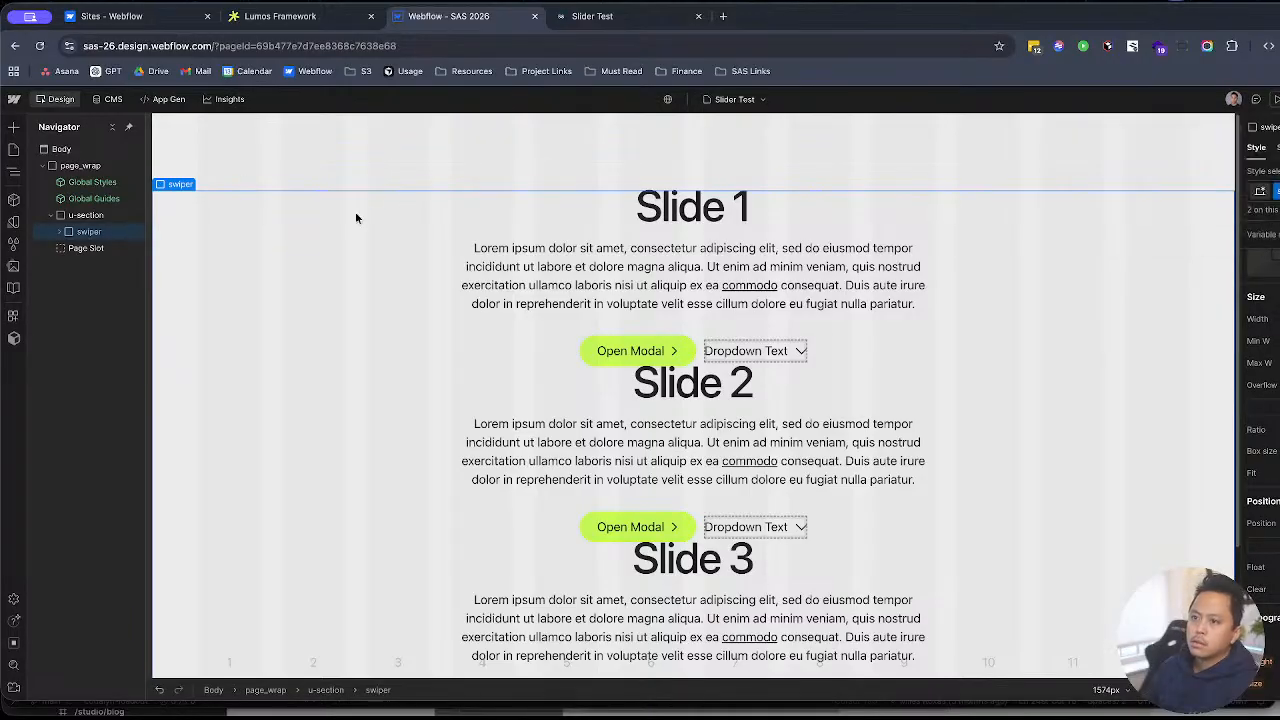
pyautogui.click(52, 215)
pyautogui.click(594, 18)
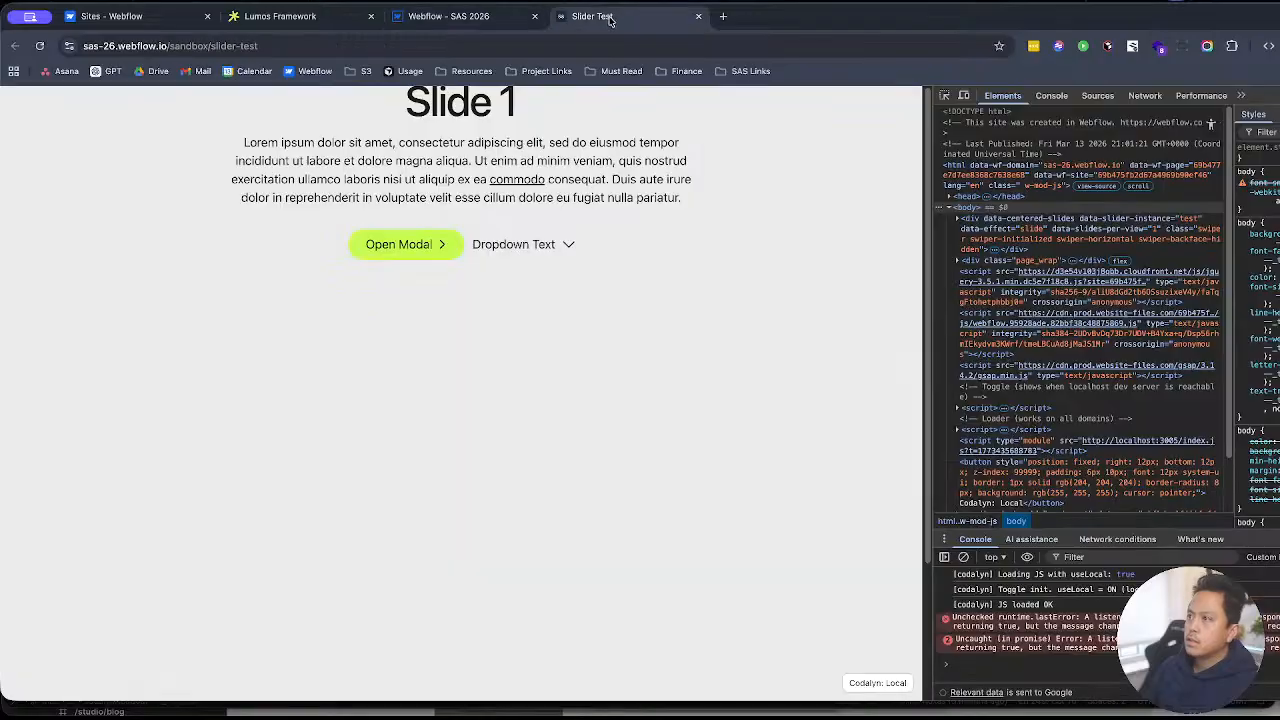
pyautogui.press('super+r')
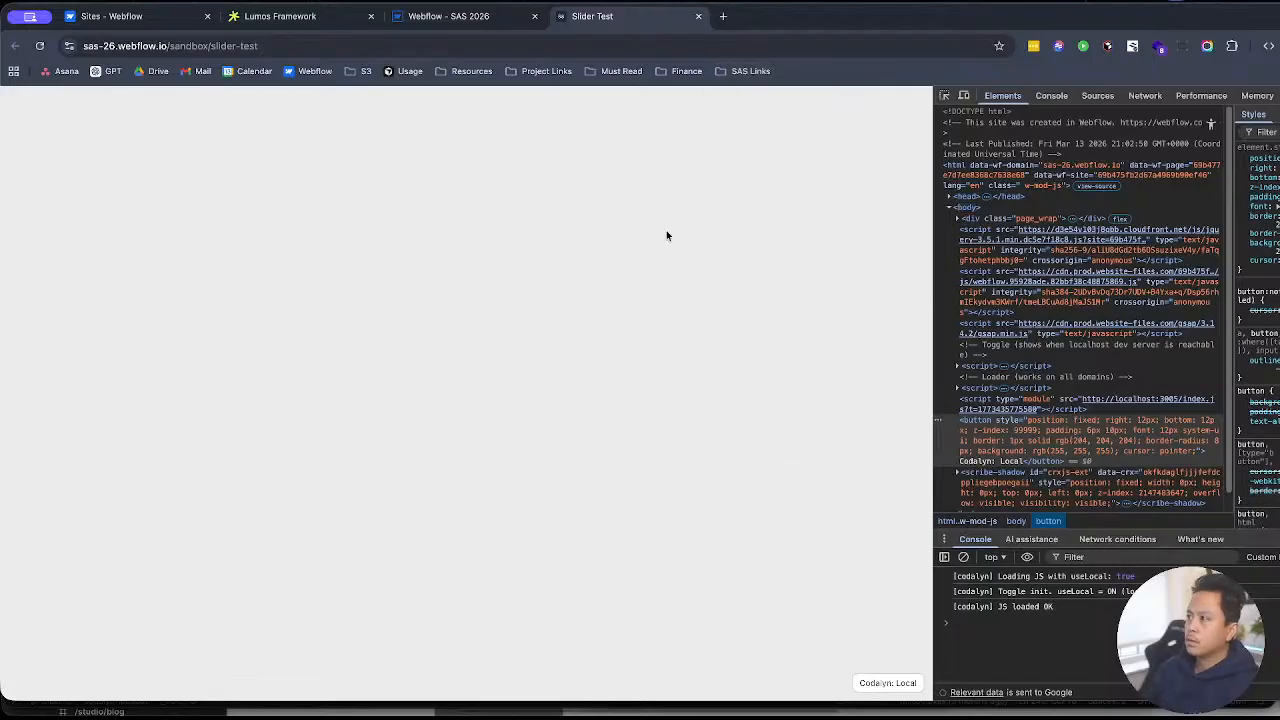
# Step: Close the published page and reopen the live Slider Test page from the staging publish destination
pyautogui.press('super+w')
pyautogui.hotkey('shift', 'p')
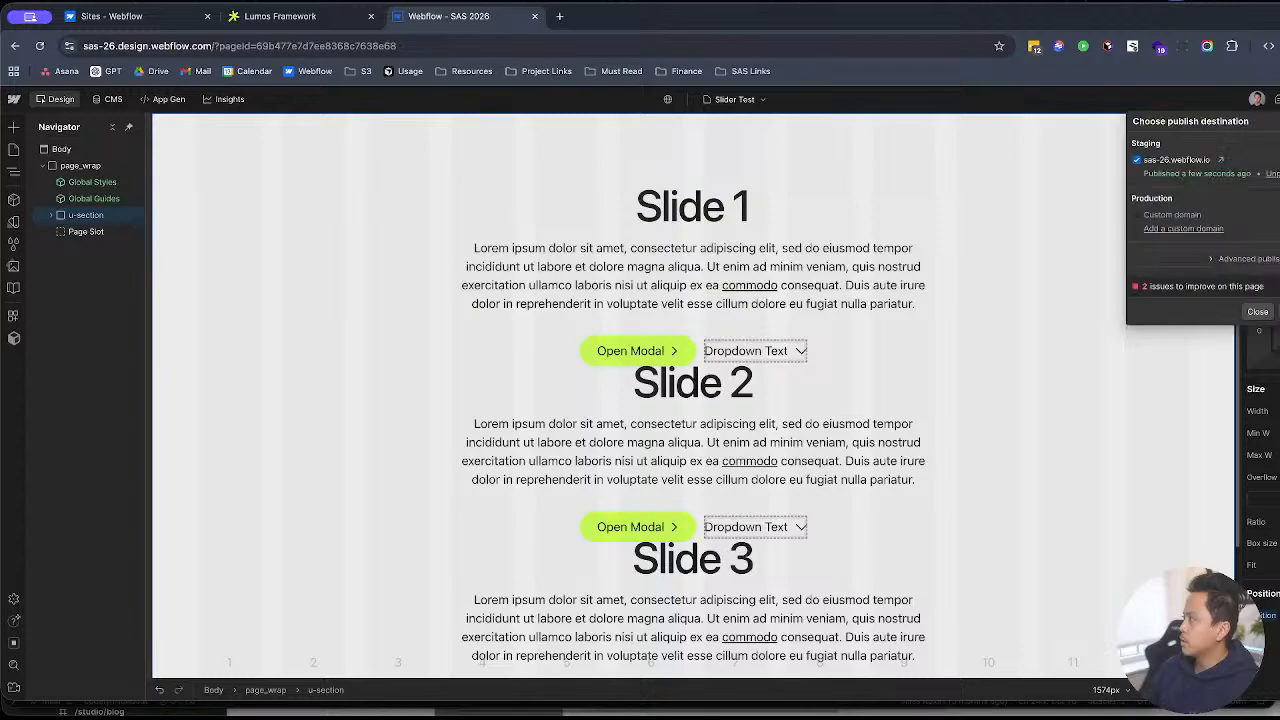
pyautogui.click(1219, 159)
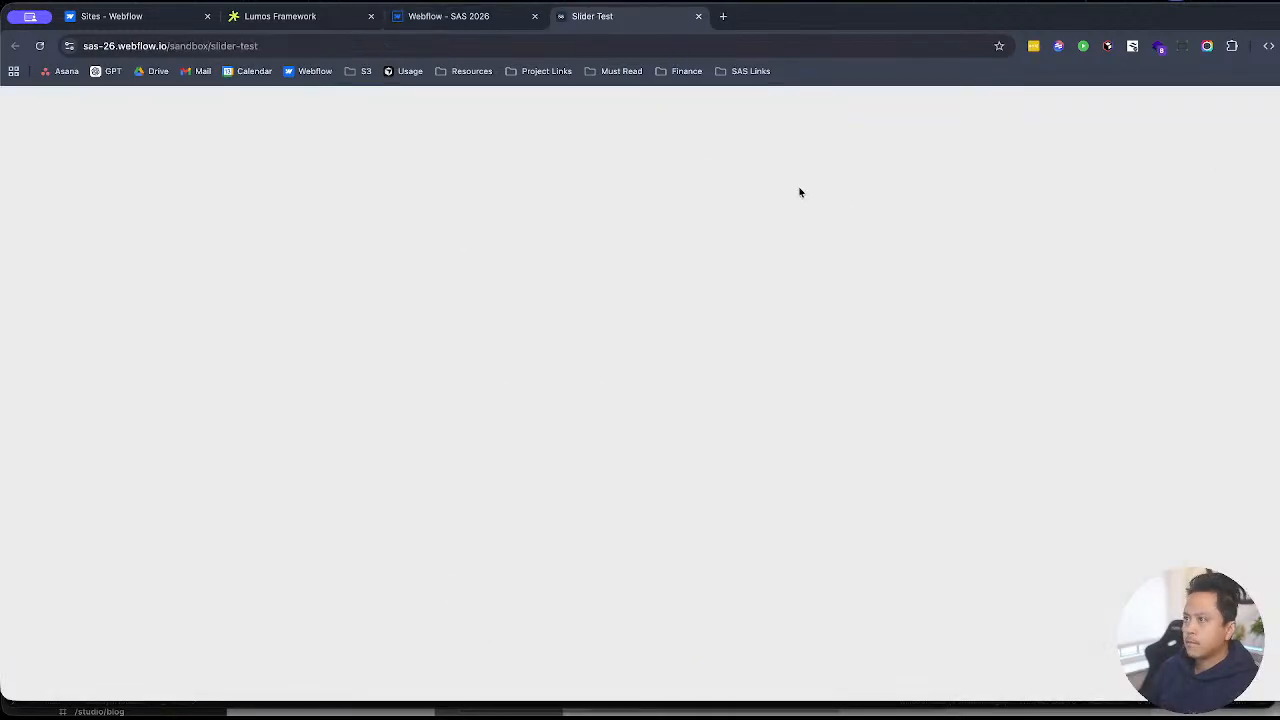
# Step: Return to the Webflow designer and examine the Code Embed styles inside the Global Guides component
pyautogui.click(445, 16)
pyautogui.click(80, 166)
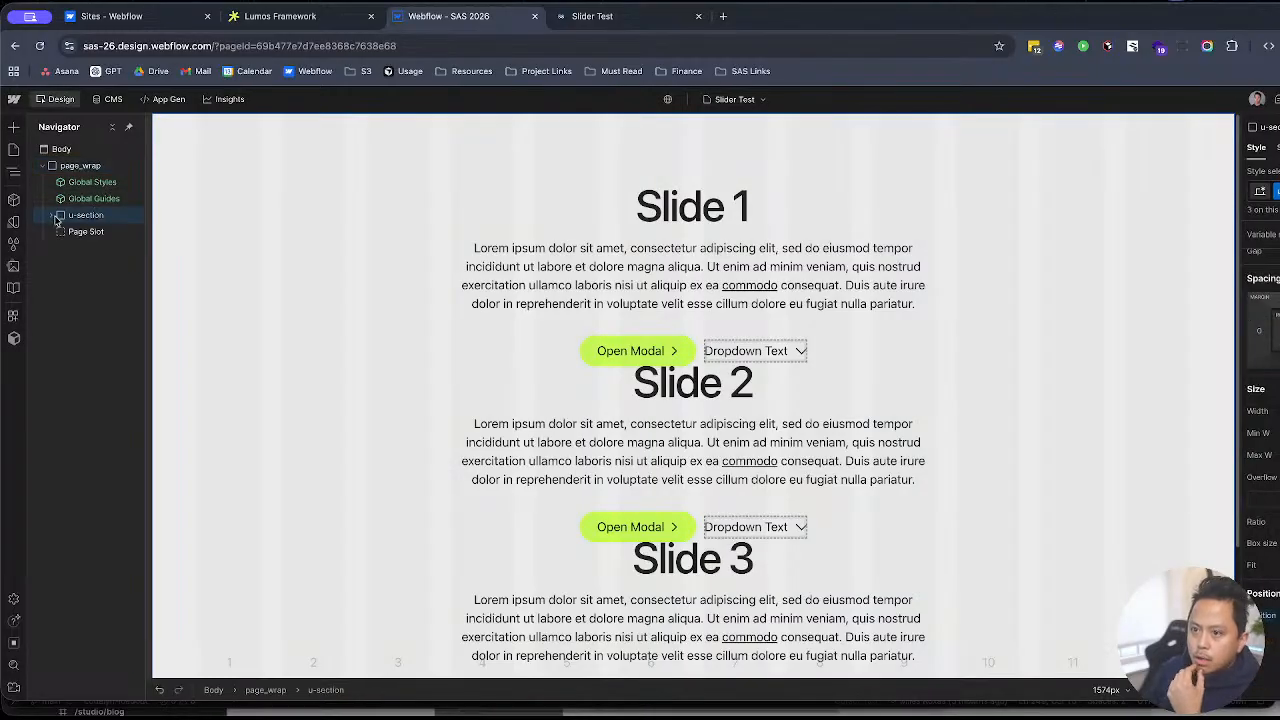
pyautogui.click(50, 215)
pyautogui.click(75, 199)
pyautogui.click(138, 200)
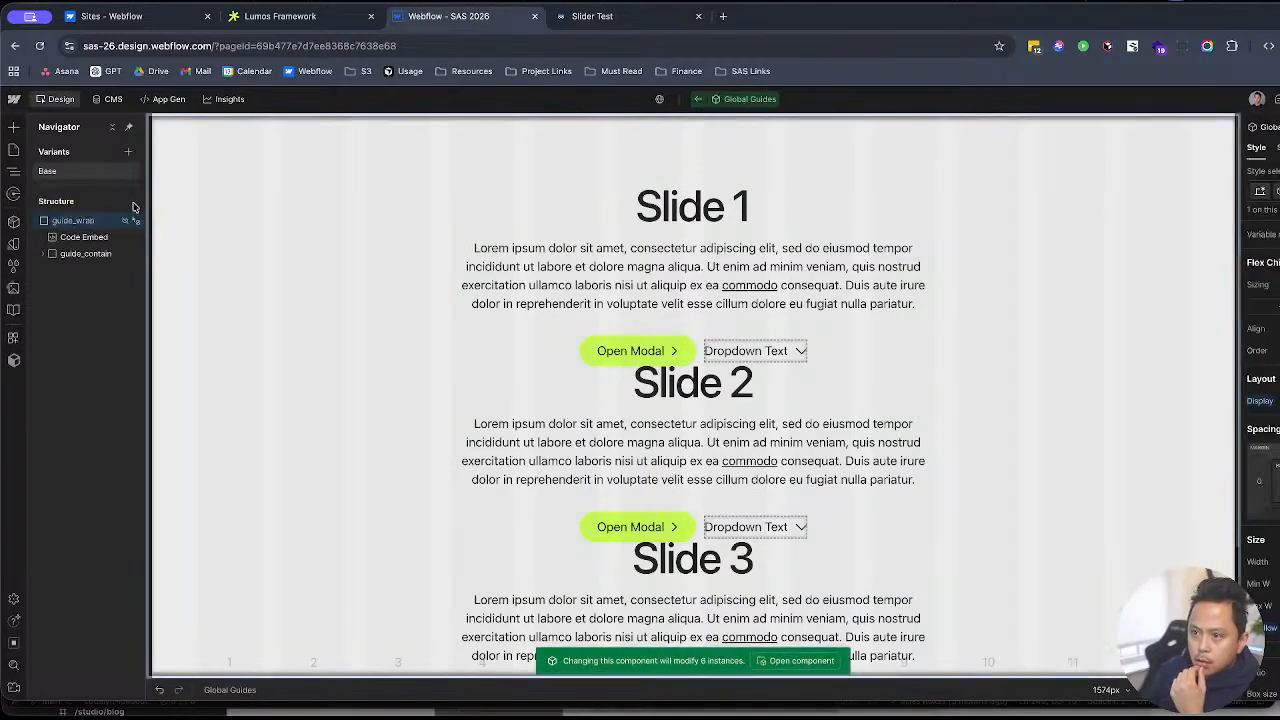
pyautogui.press('d')
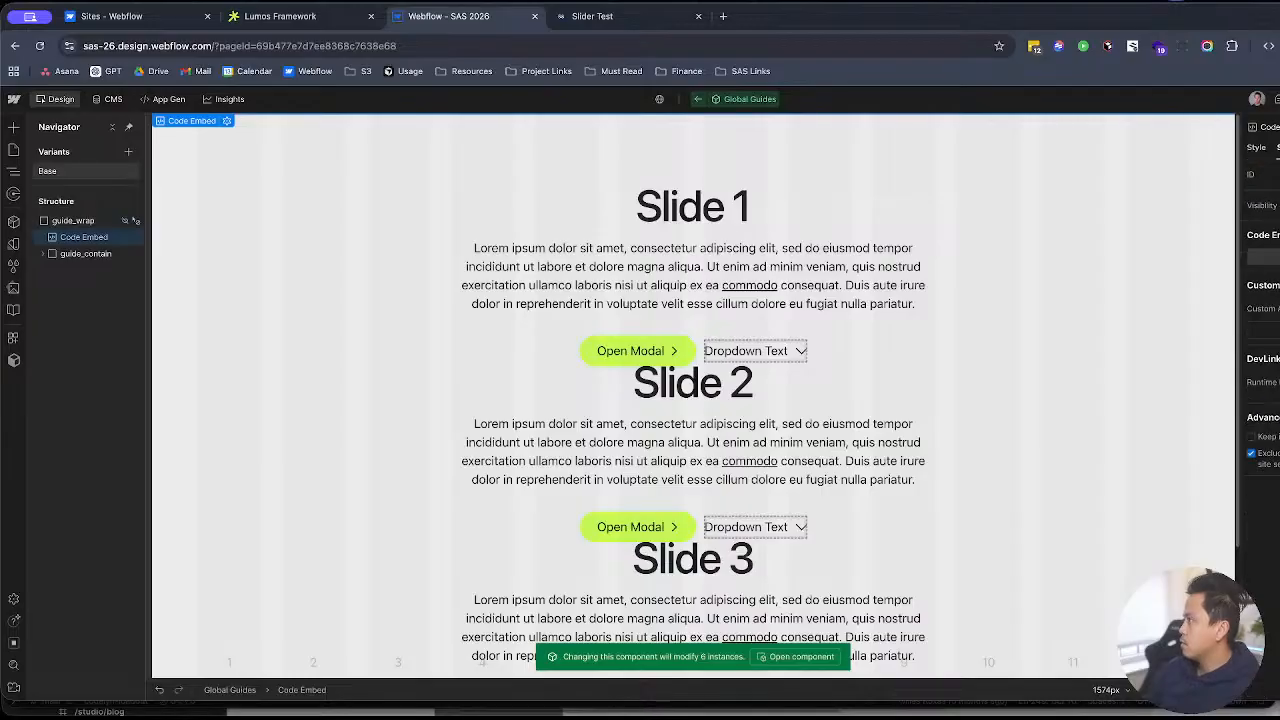
pyautogui.click(1265, 257)
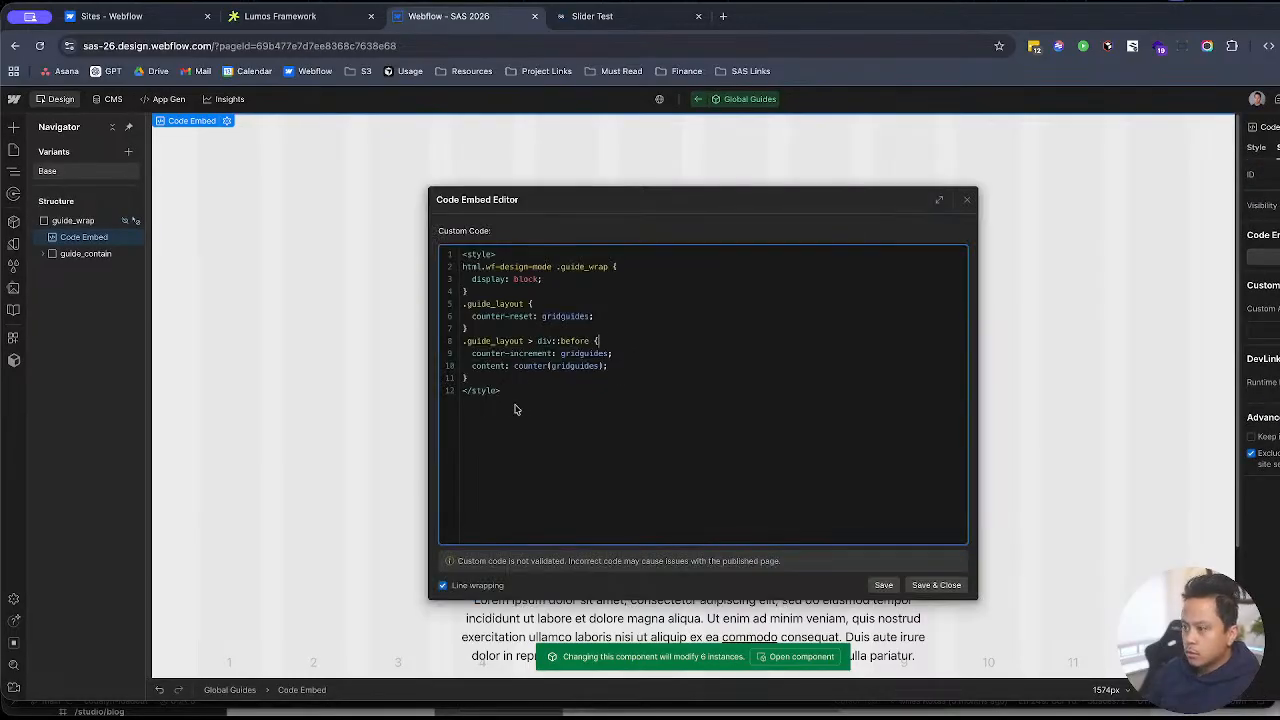
pyautogui.click(977, 294)
pyautogui.click(966, 200)
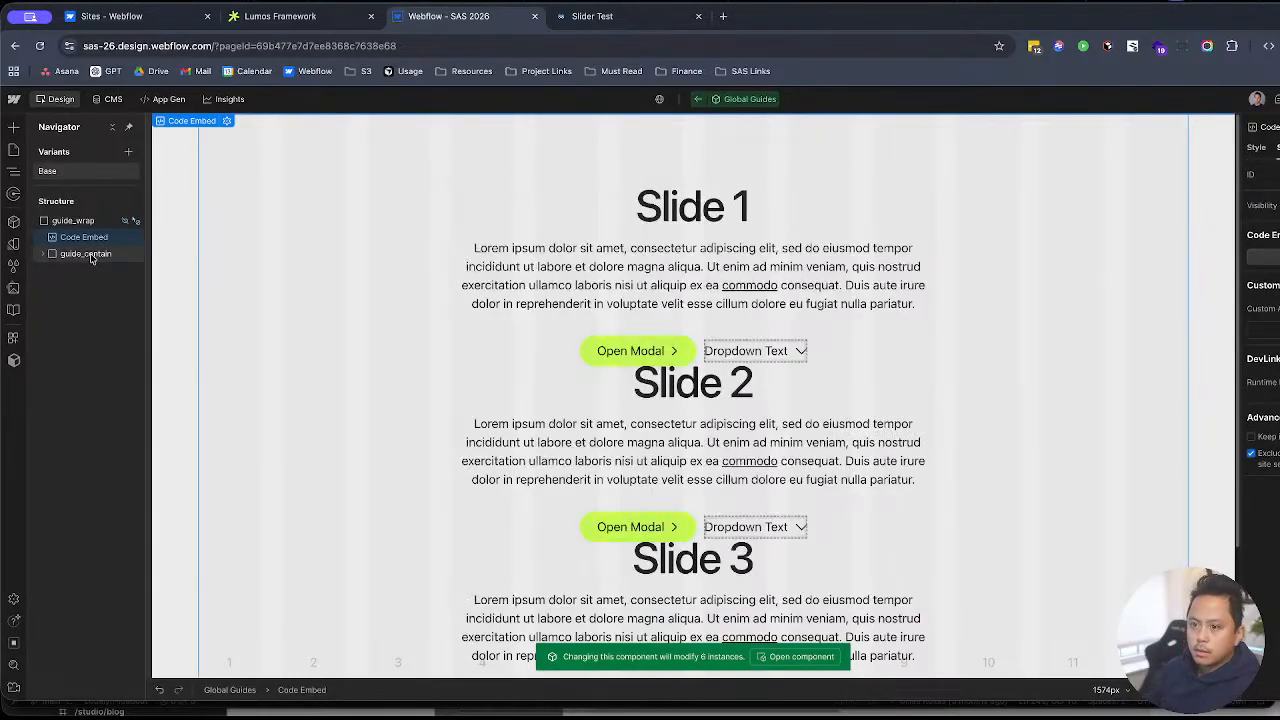
# Step: Inspect the guide_layout structure inside guide_contain and leave the Global Guides component
pyautogui.click(42, 255)
pyautogui.click(87, 271)
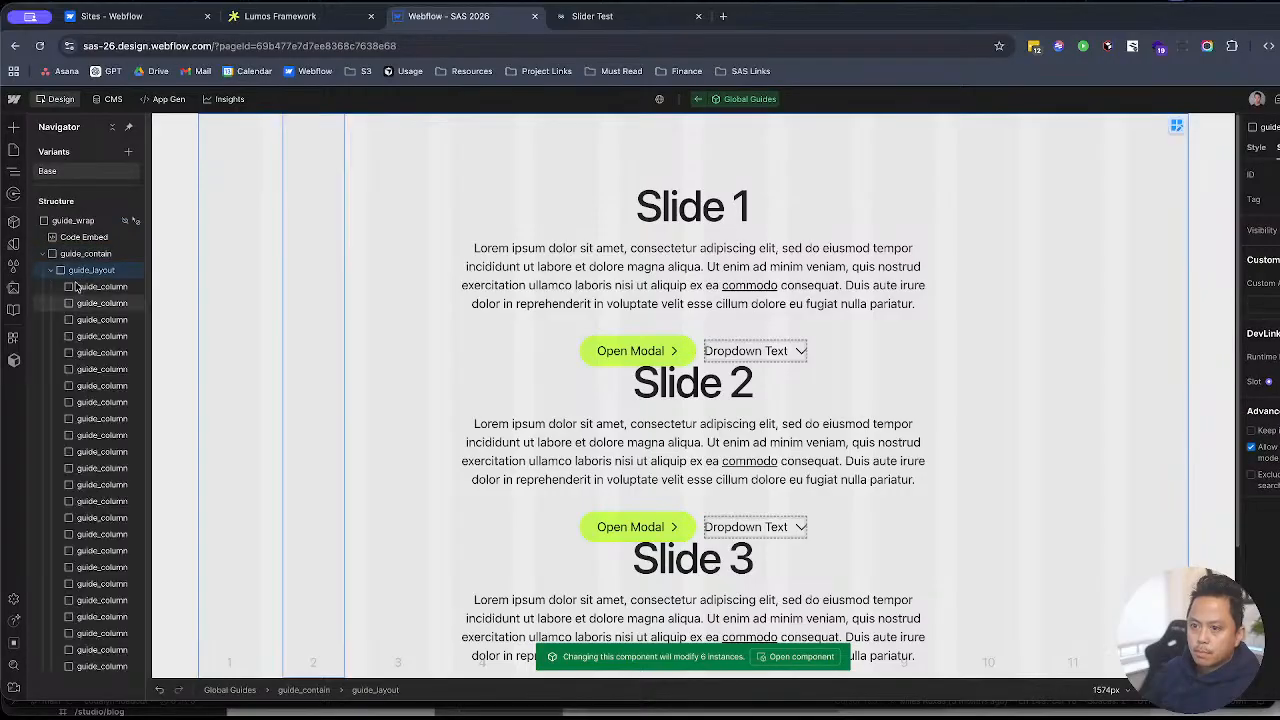
pyautogui.press('Escape')
# Step: Examine the Lumos CSS v2.2.2 embed code inside the Global Styles component, then close it and return to the page
pyautogui.click(92, 181)
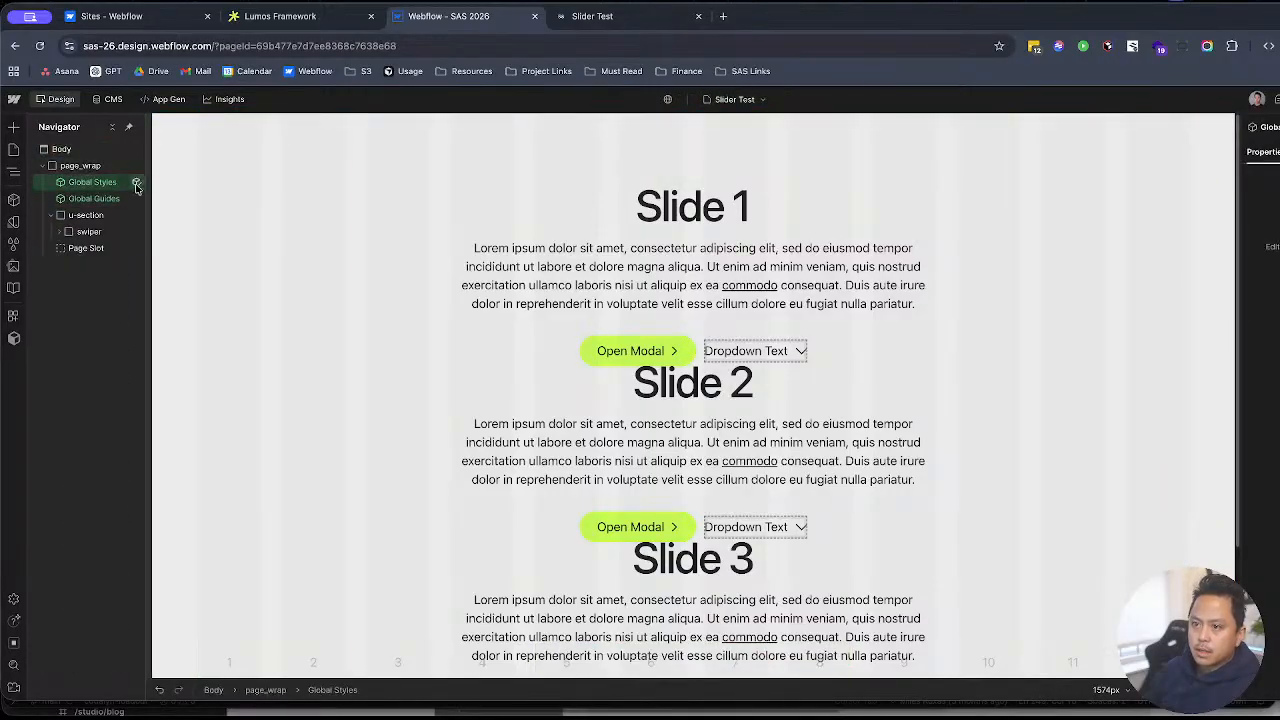
pyautogui.click(137, 182)
pyautogui.click(115, 236)
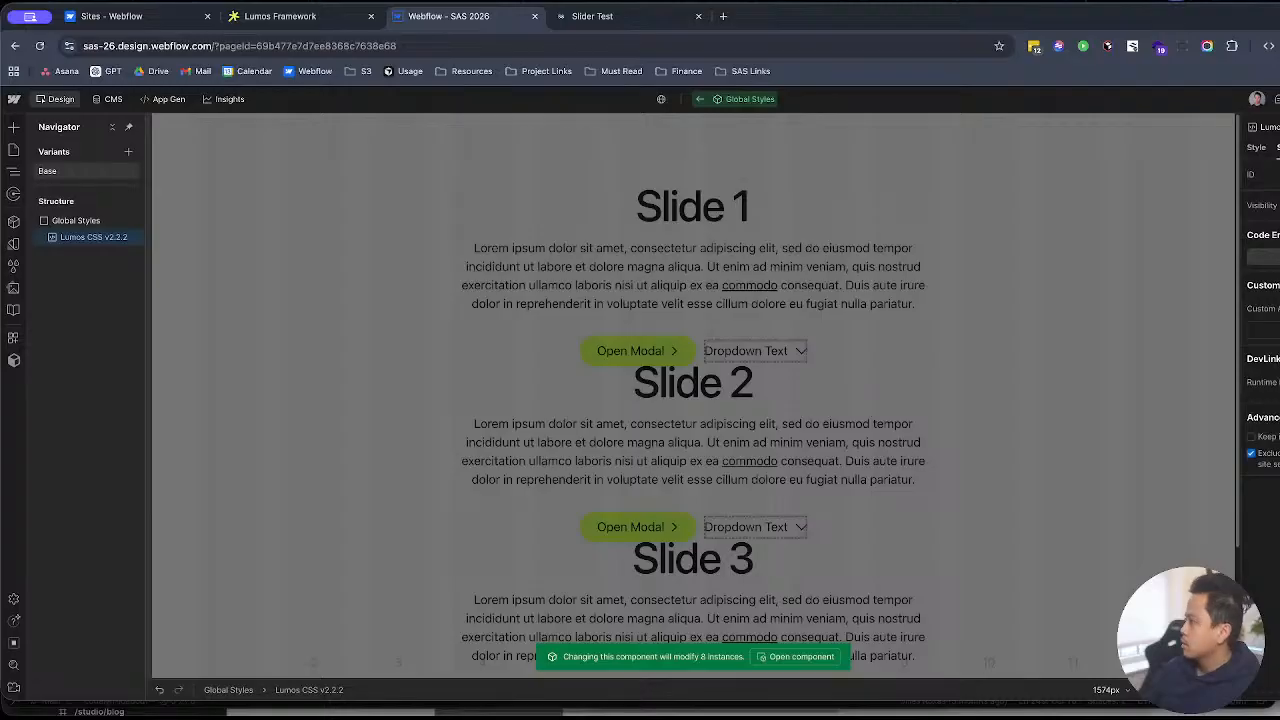
pyautogui.click(1266, 257)
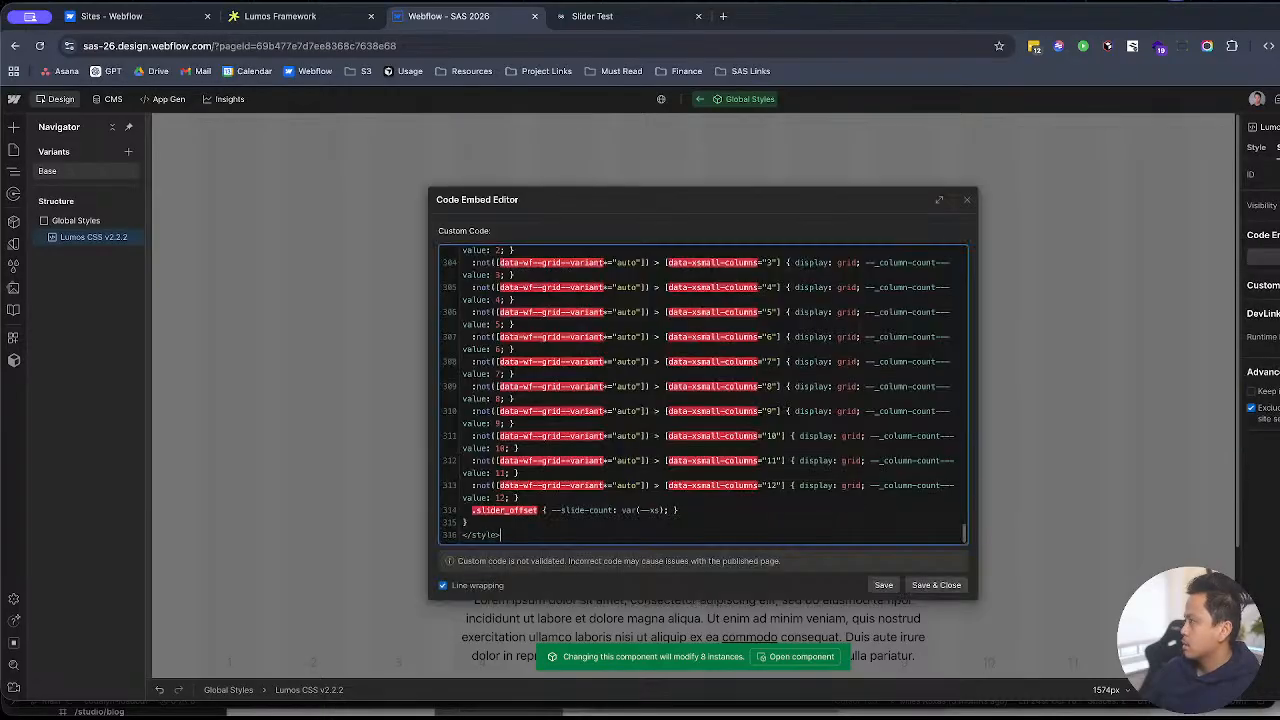
pyautogui.scroll(20, 630, 455)
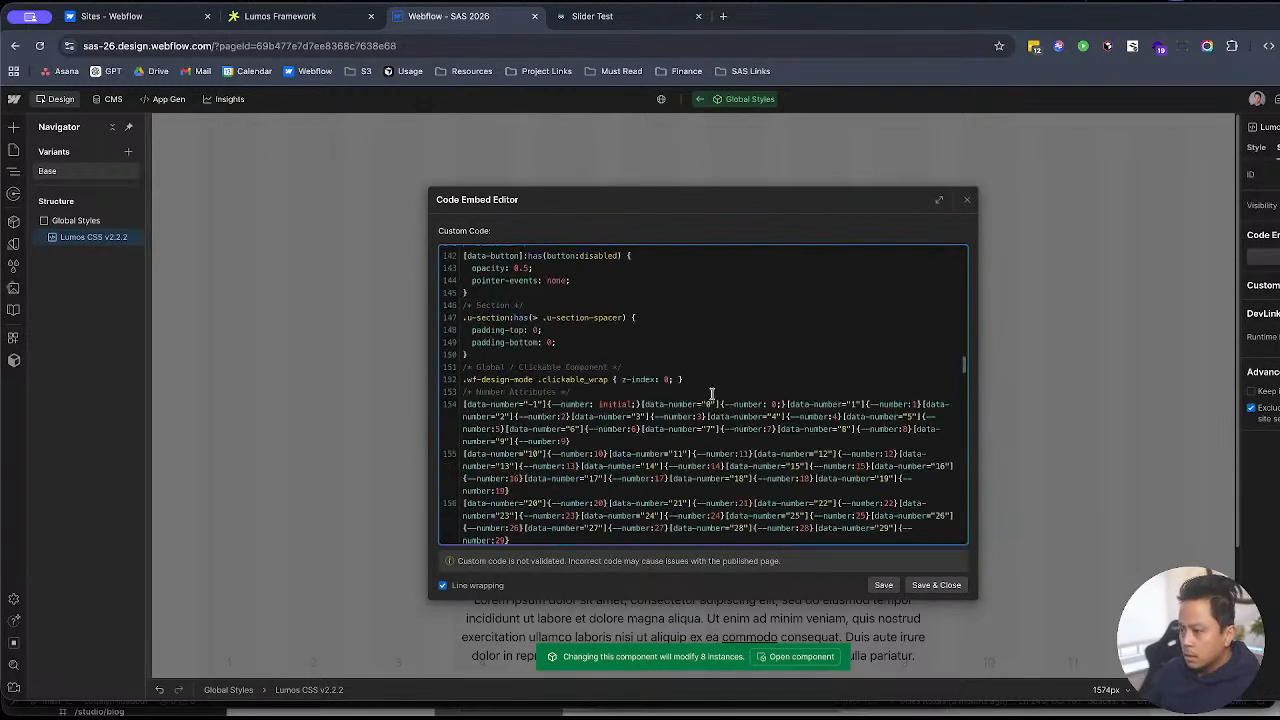
pyautogui.scroll(20, 714, 387)
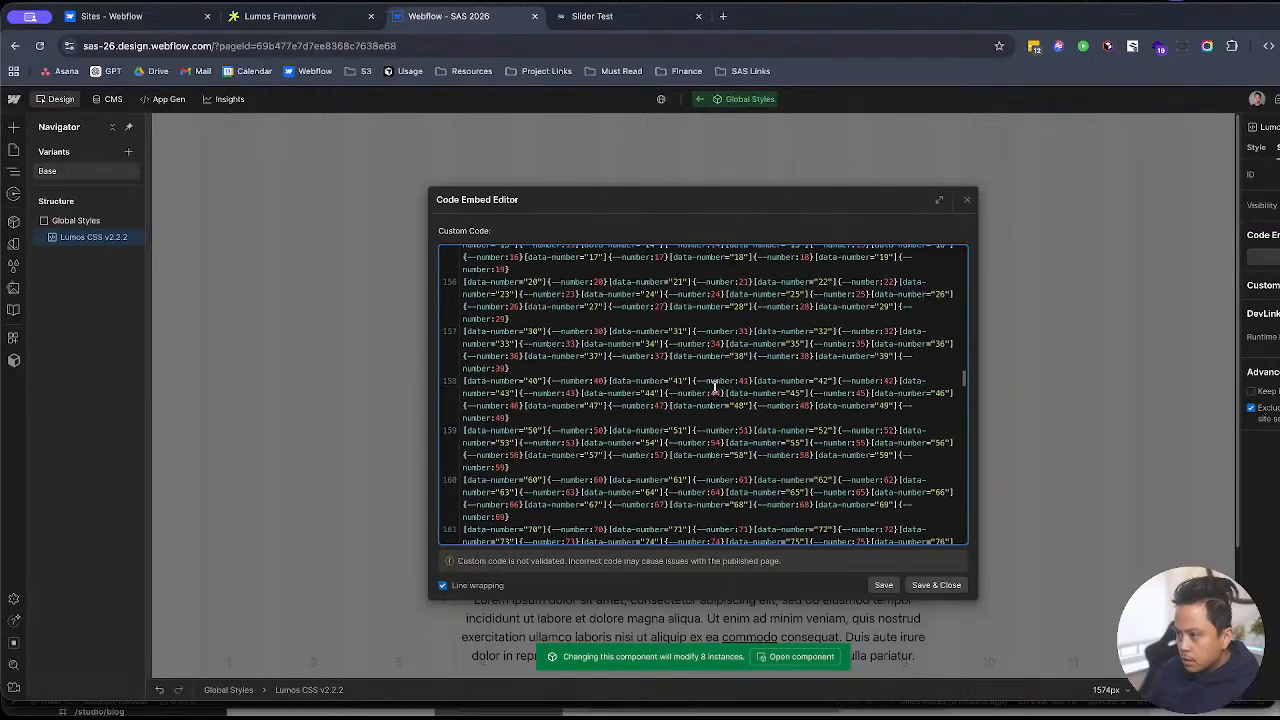
pyautogui.scroll(10, 714, 386)
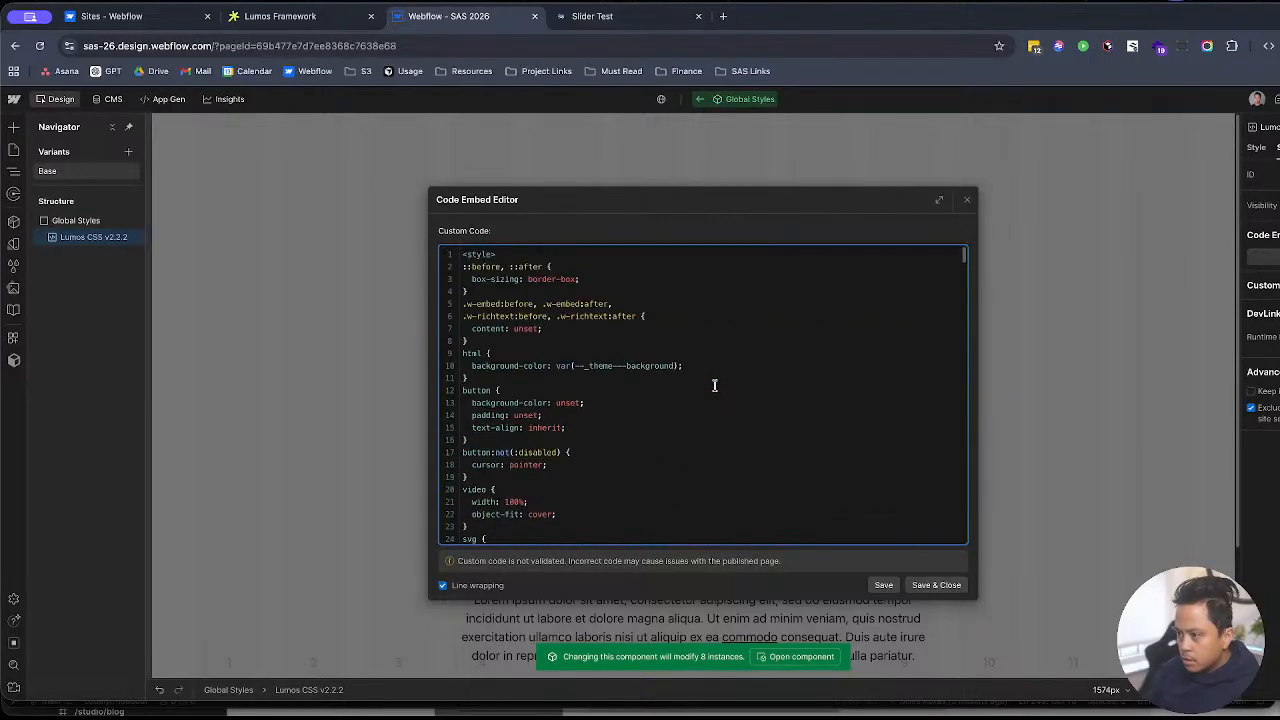
pyautogui.click(967, 199)
pyautogui.press('Escape')
pyautogui.press('Escape')
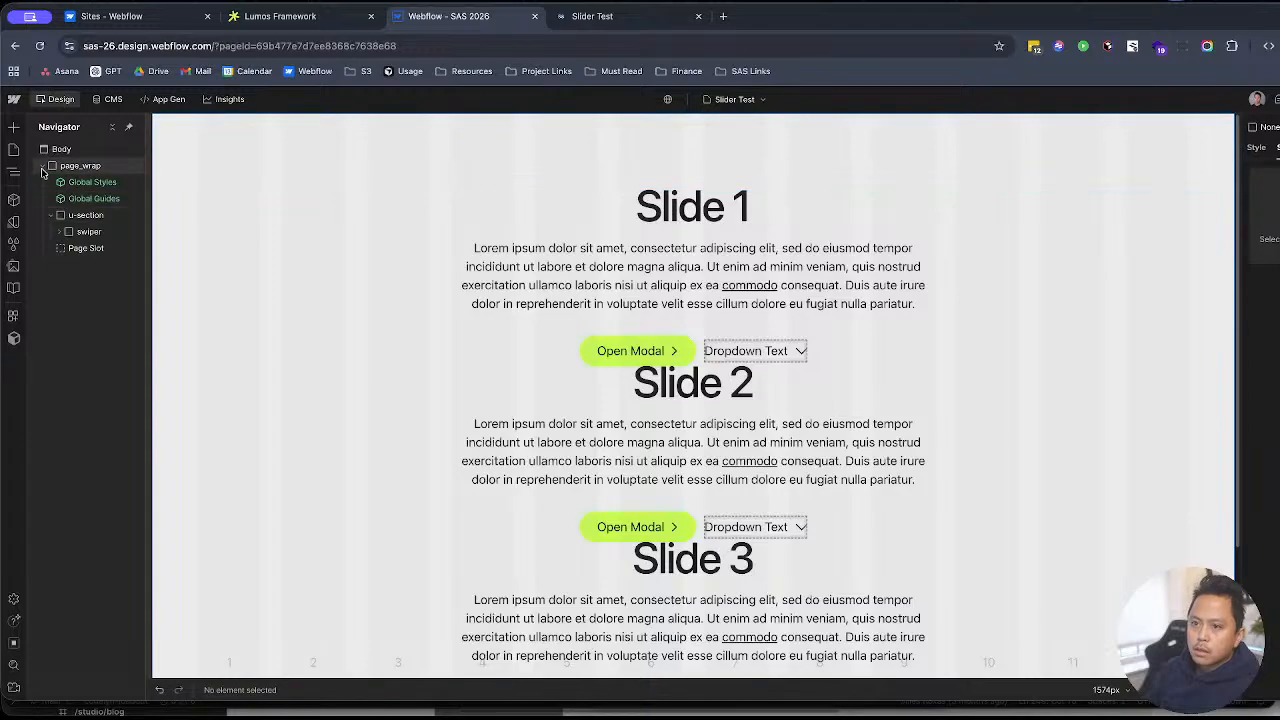
# Step: Inspect the structure and style settings of the swiper and swiper-wrapper elements inside u-section
pyautogui.click(86, 232)
pyautogui.click(63, 232)
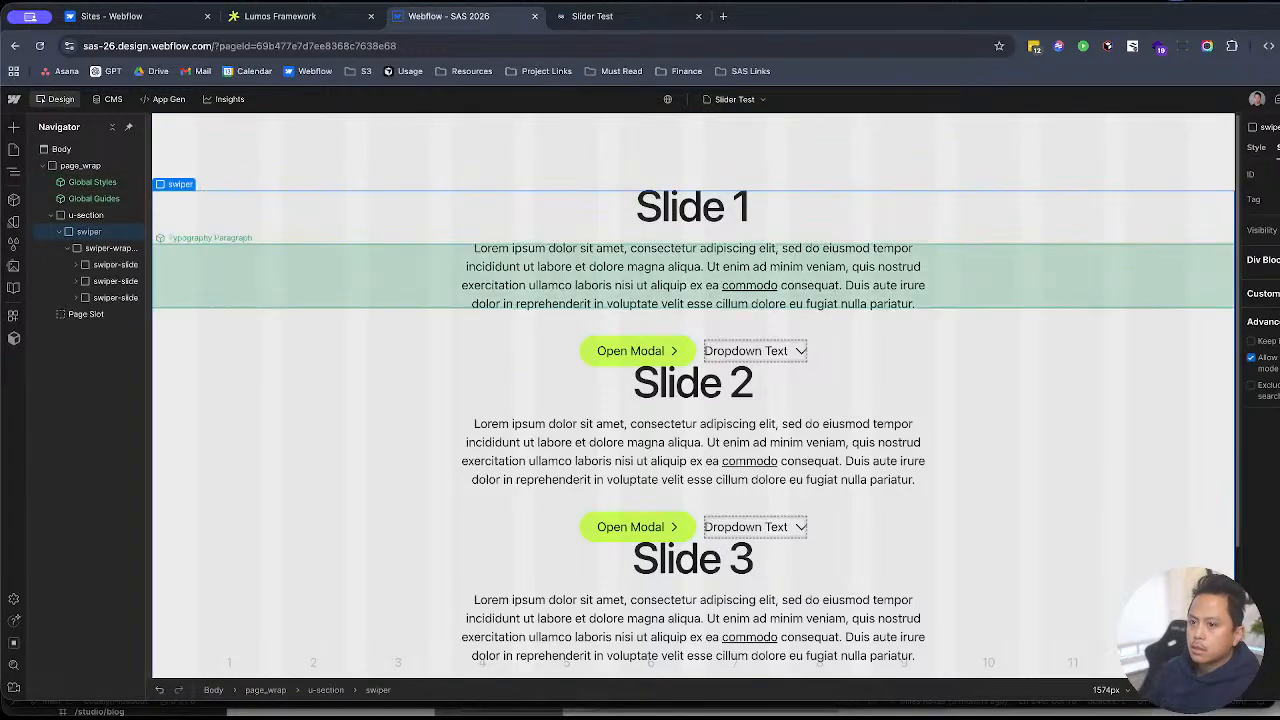
pyautogui.scroll(-5, 1273, 594)
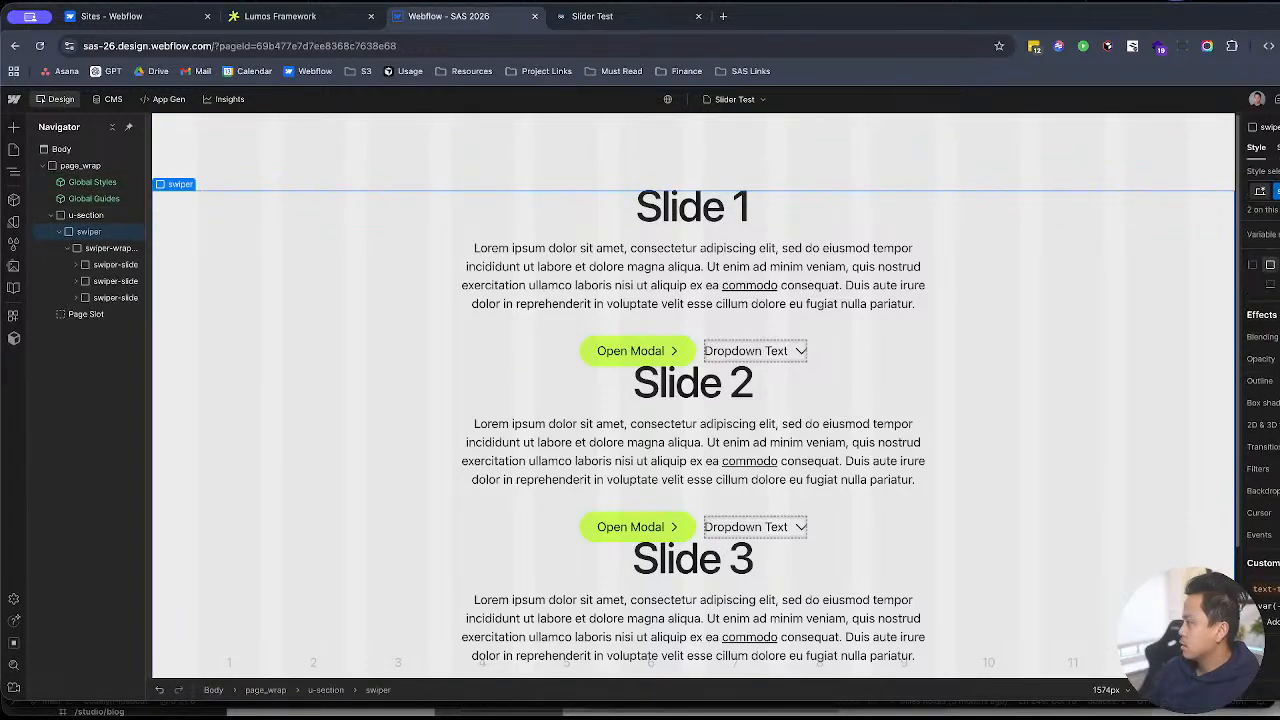
pyautogui.scroll(5, 1262, 400)
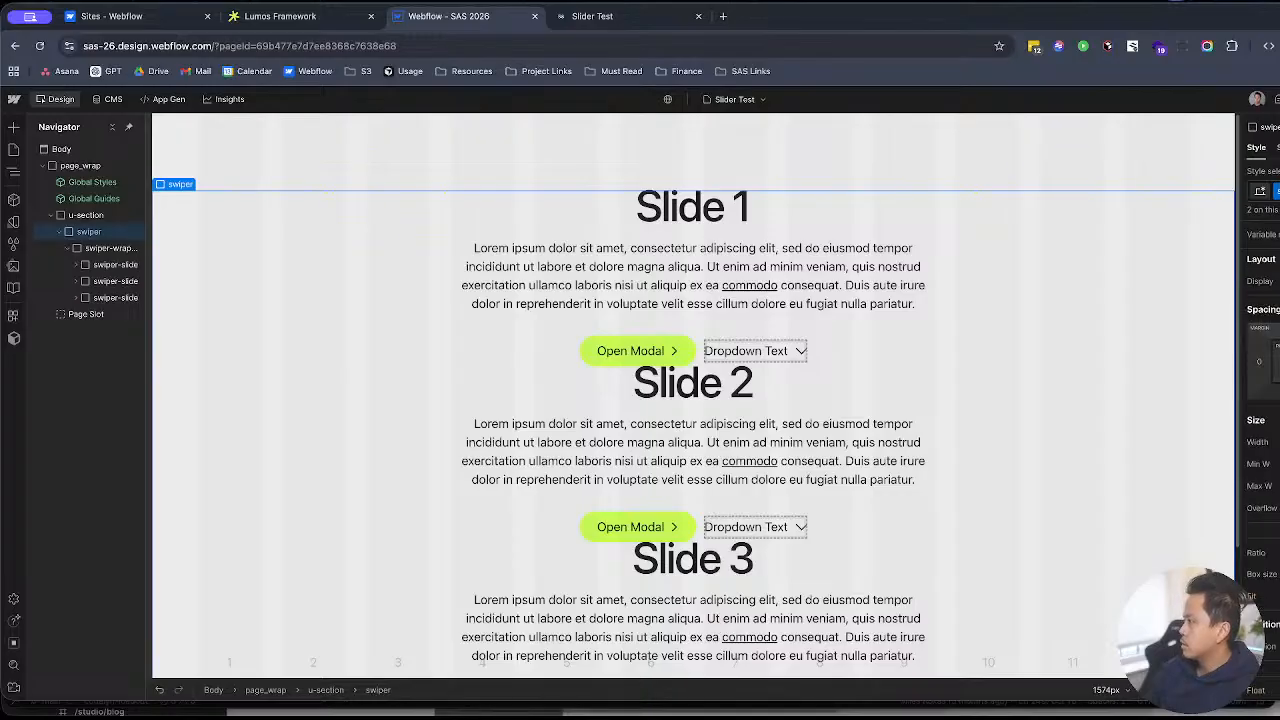
pyautogui.click(95, 249)
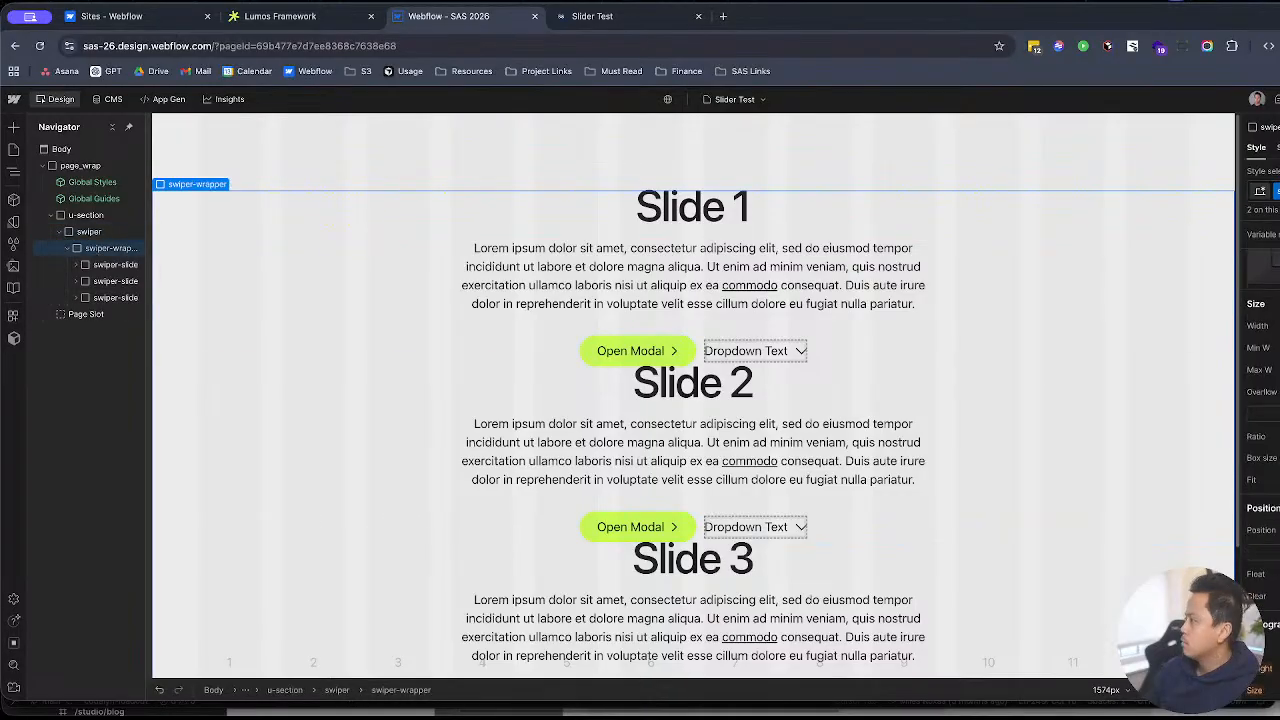
pyautogui.click(85, 215)
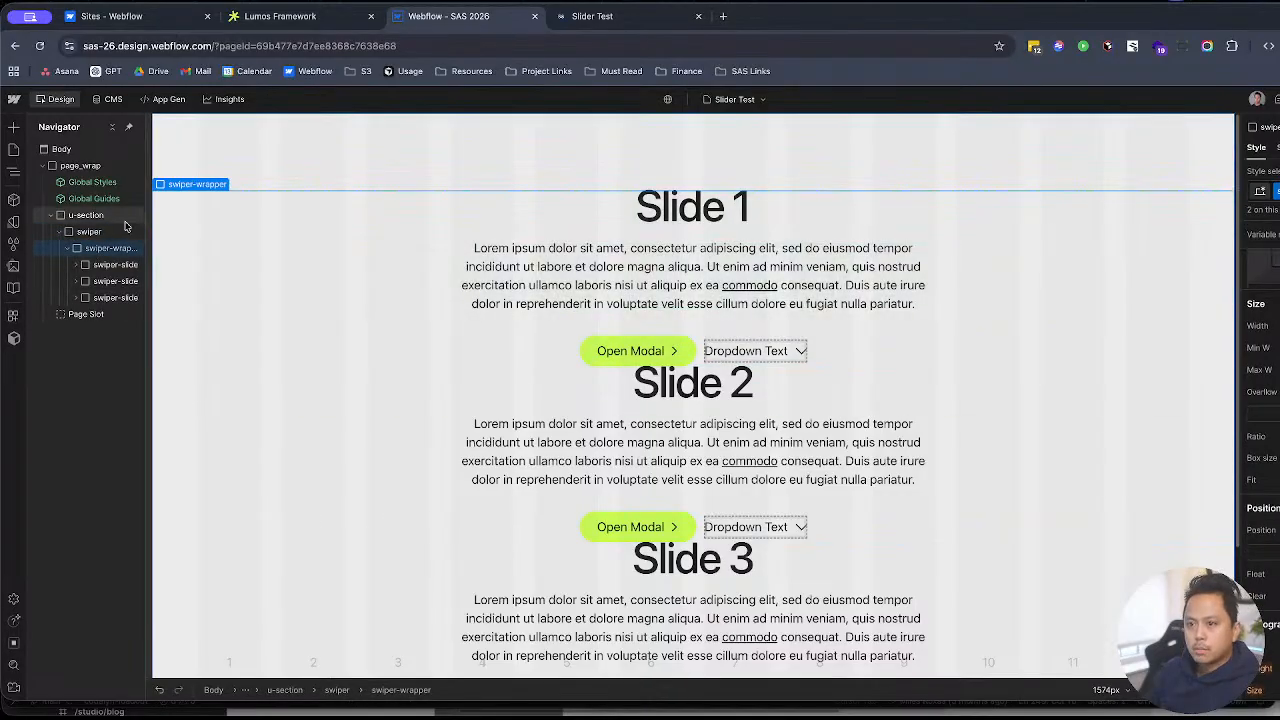
# Step: Wrap the swiper element in a div block and give the wrapper the u-container-full class
pyautogui.click(72, 236)
pyautogui.rightClick(72, 236)
pyautogui.moveTo(121, 278)
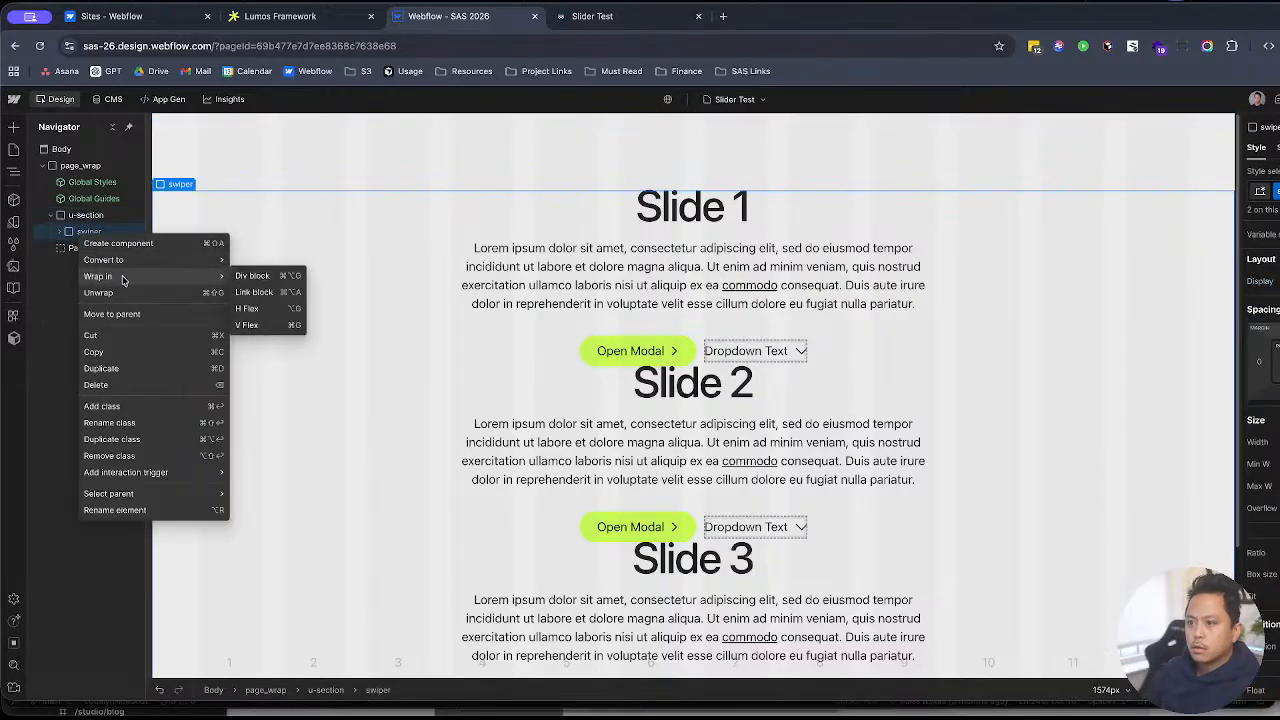
pyautogui.click(250, 276)
pyautogui.click(1259, 193)
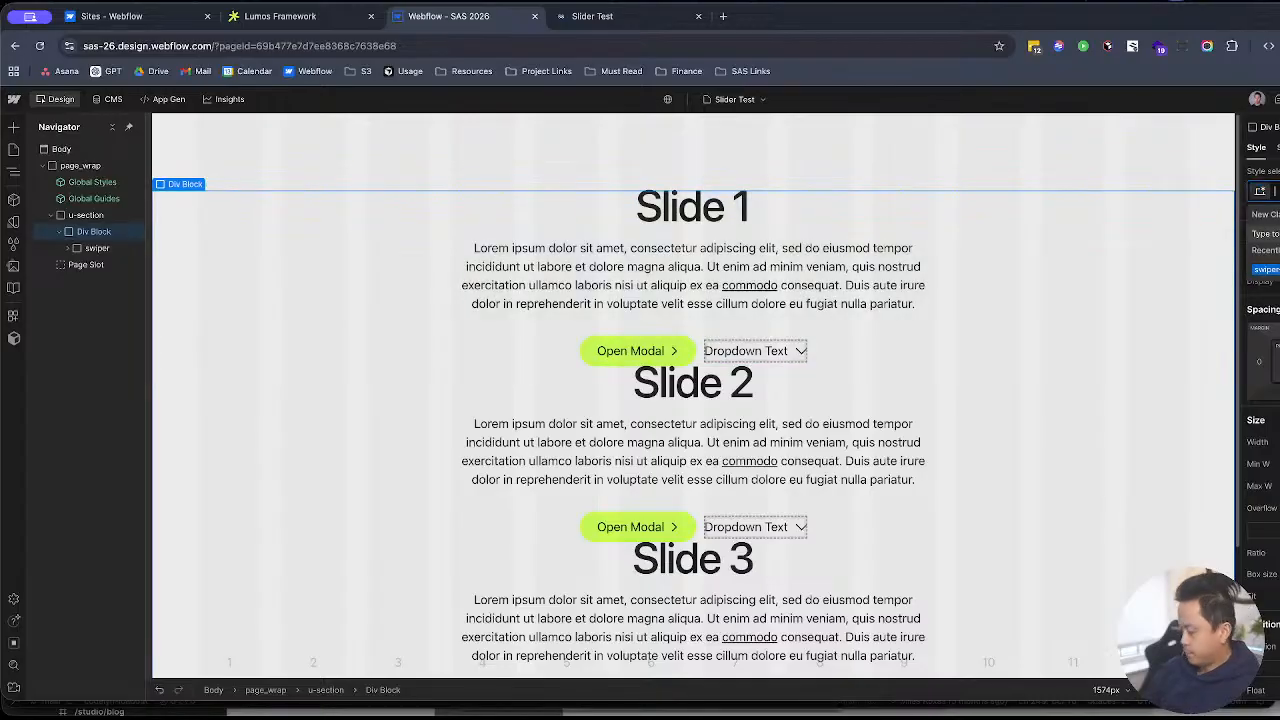
pyautogui.write('u-c')
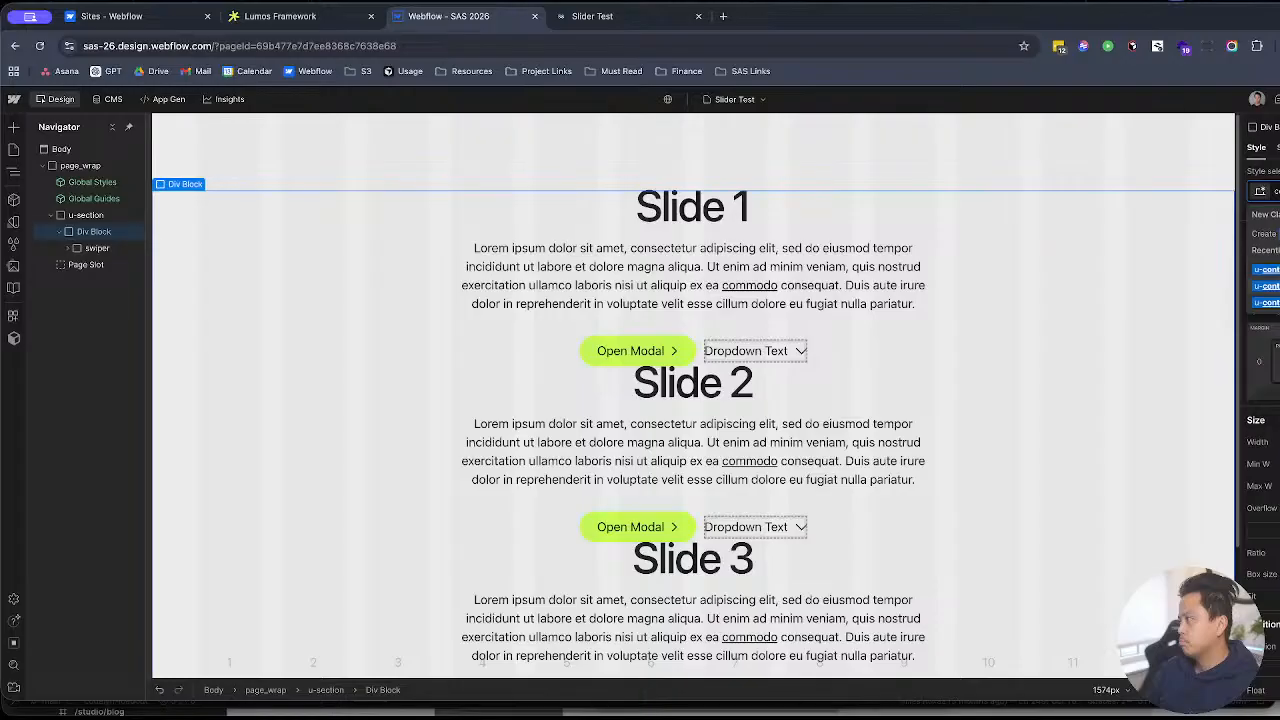
pyautogui.press('Return')
# Step: Publish the site to the sas-26.webflow.io staging domain, check the live Slider Test page and return to the designer
pyautogui.hotkey('shift', 'p')
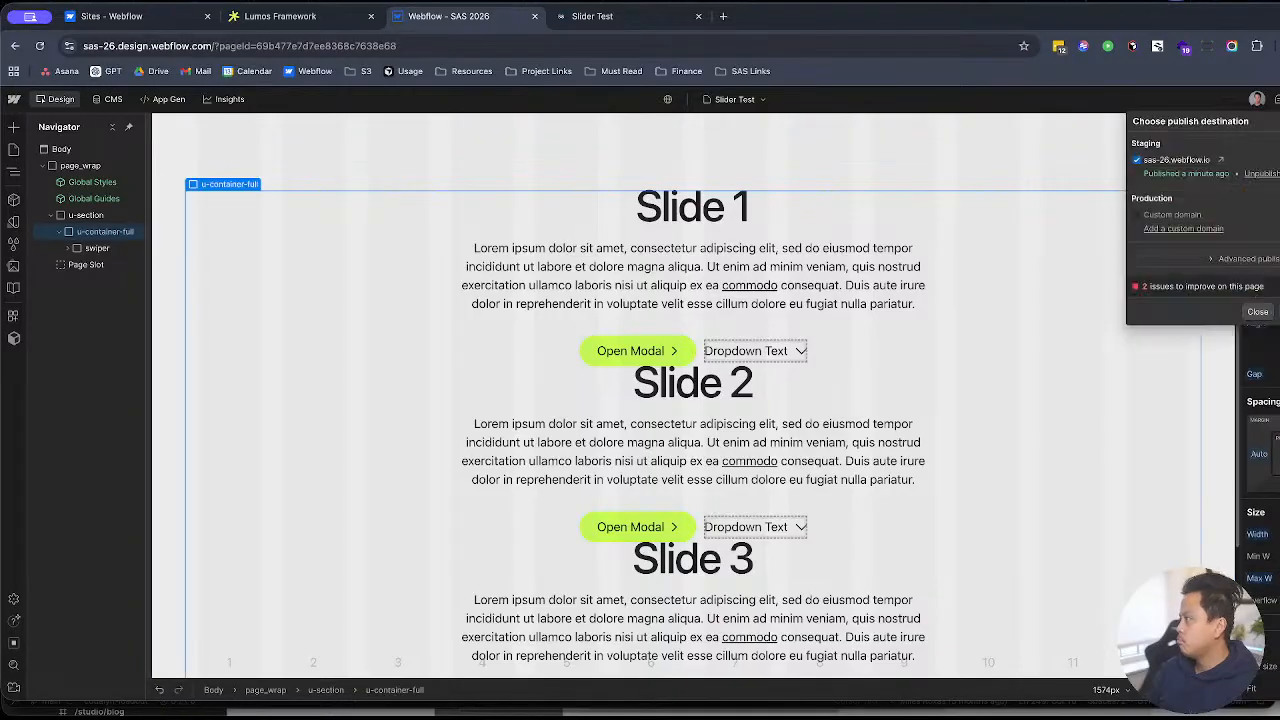
pyautogui.press('Return')
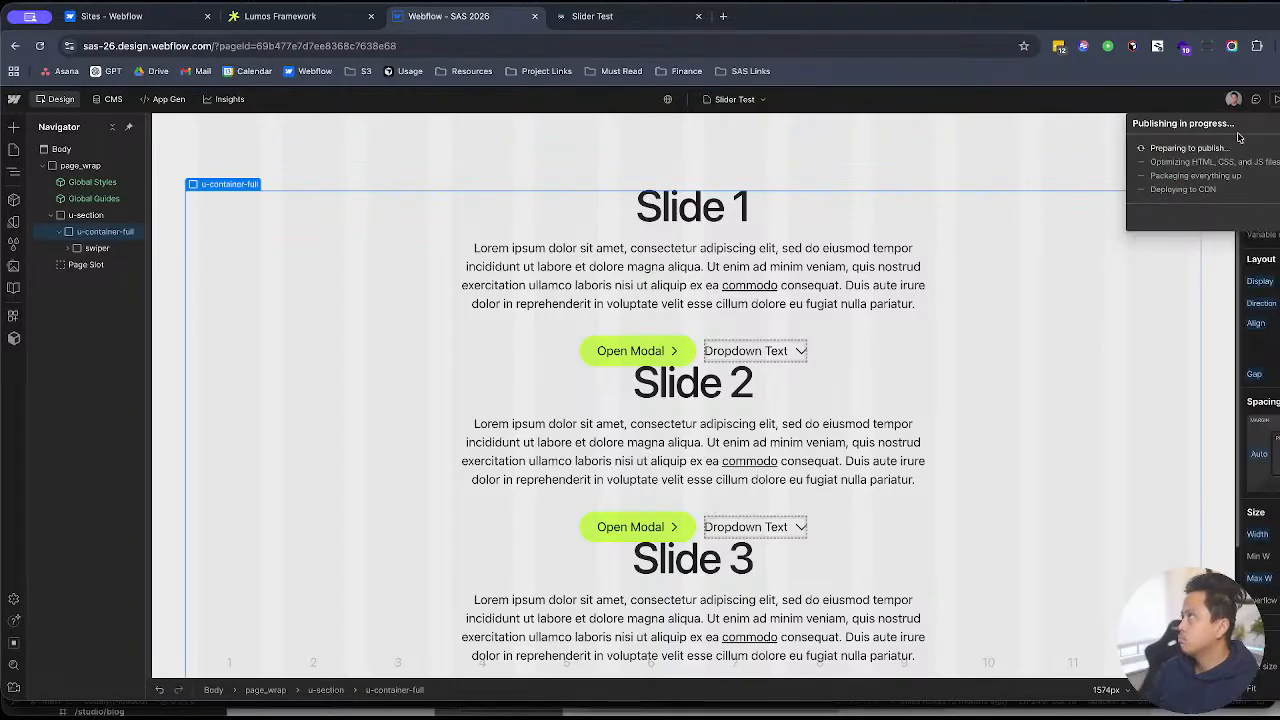
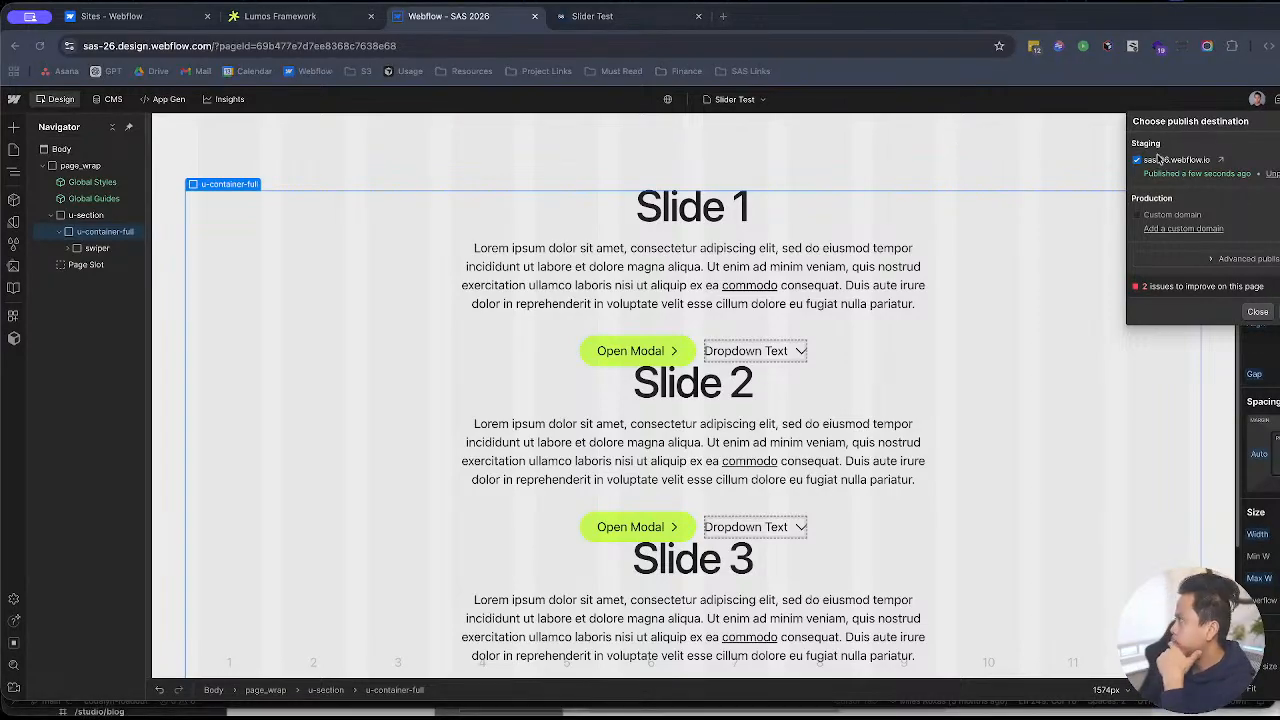
pyautogui.click(630, 20)
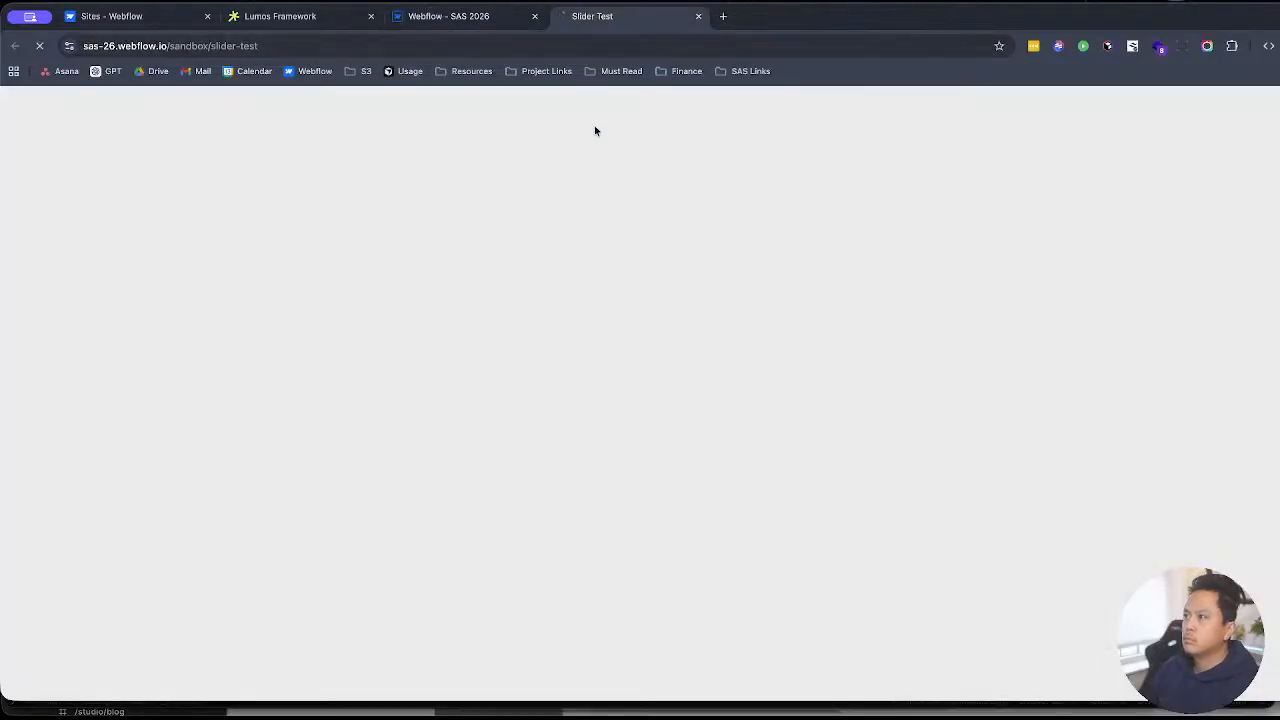
pyautogui.click(441, 22)
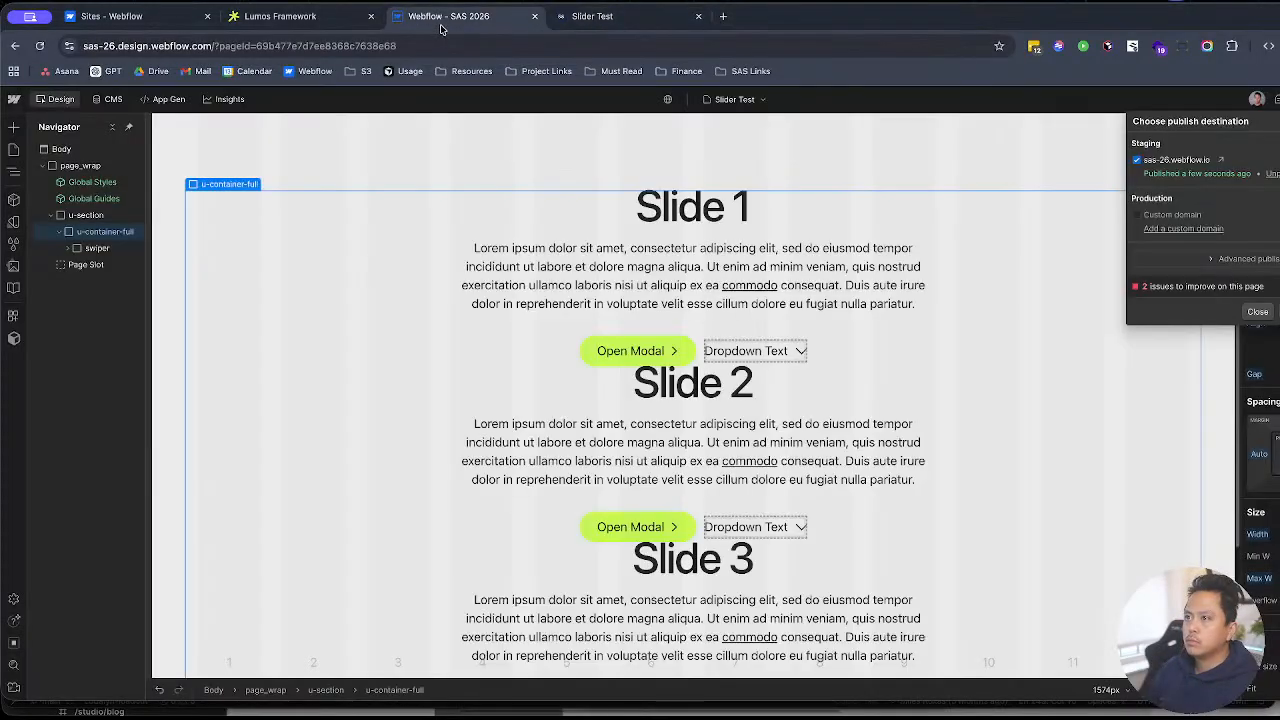
# Step: Reset the display and overflow styles on page_wrap and publish the site to staging again
pyautogui.click(300, 253)
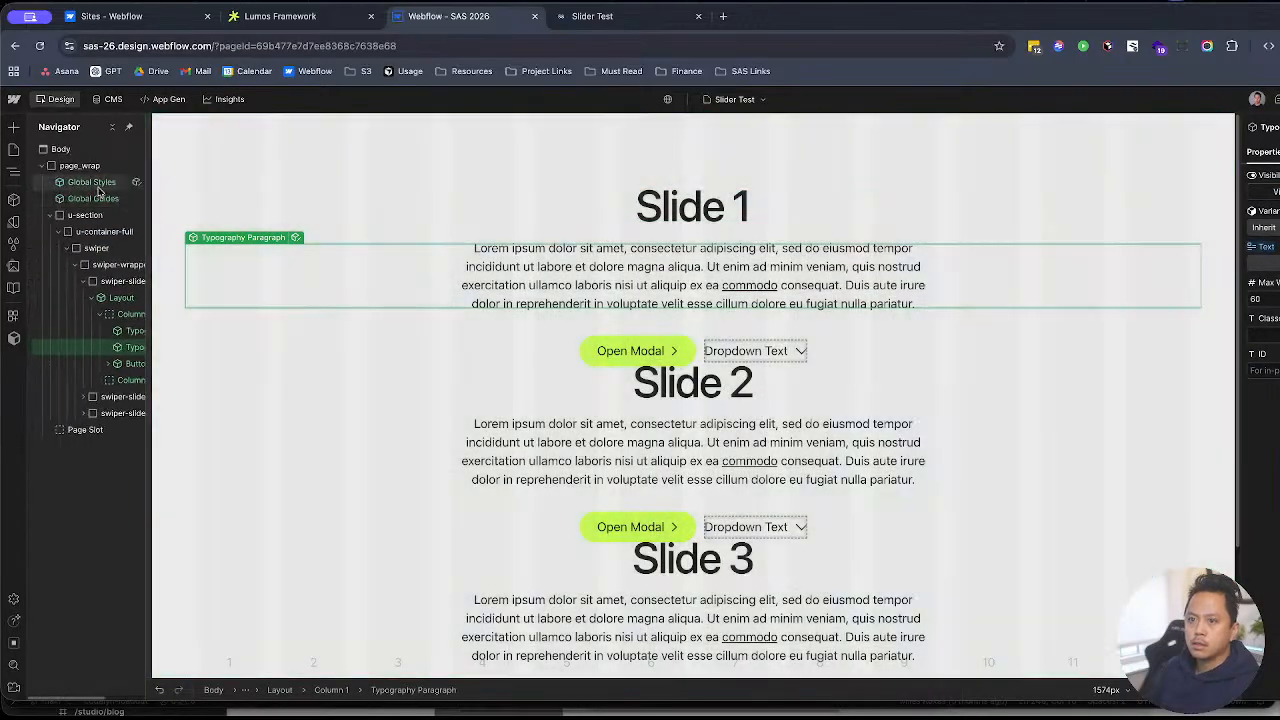
pyautogui.click(88, 167)
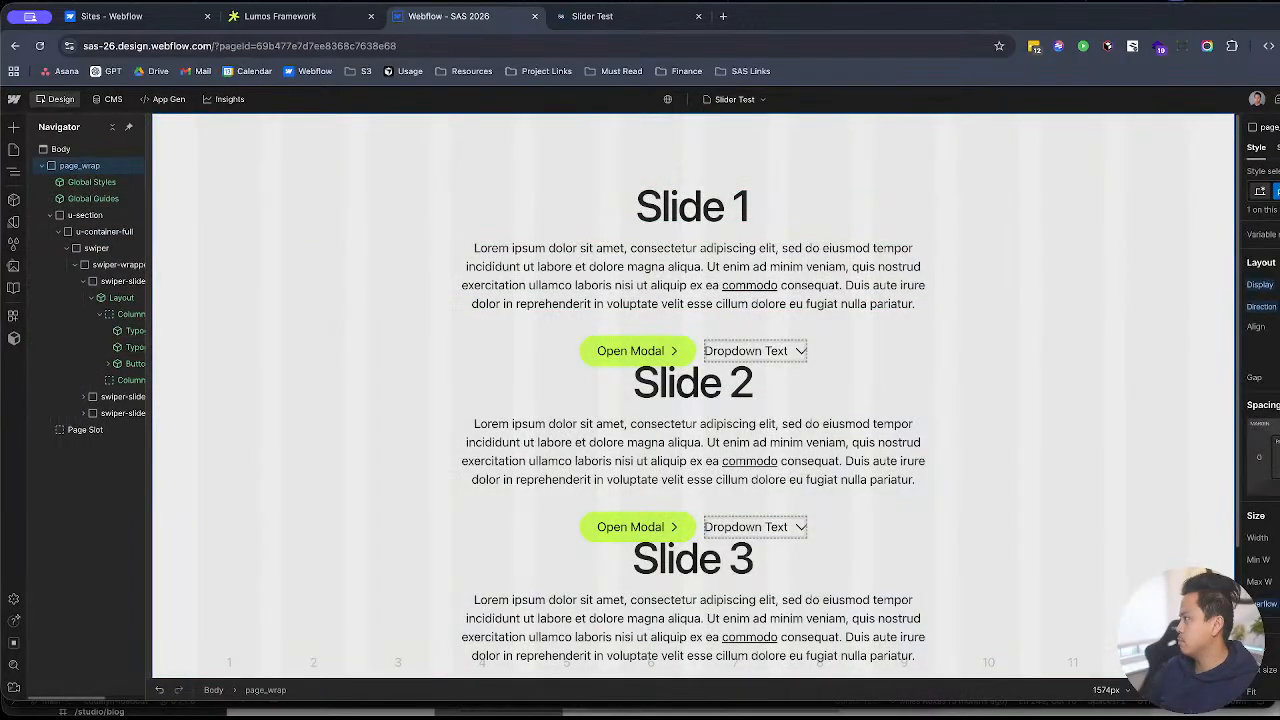
pyautogui.click(1263, 285)
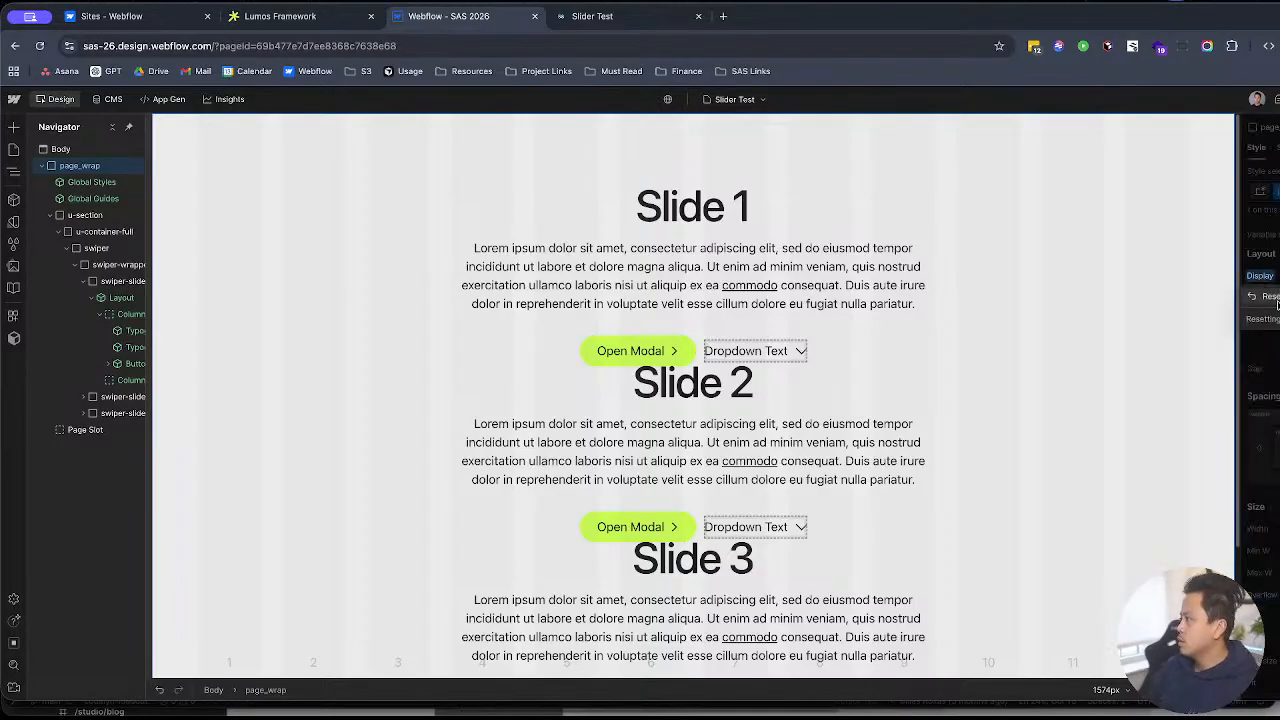
pyautogui.click(1264, 298)
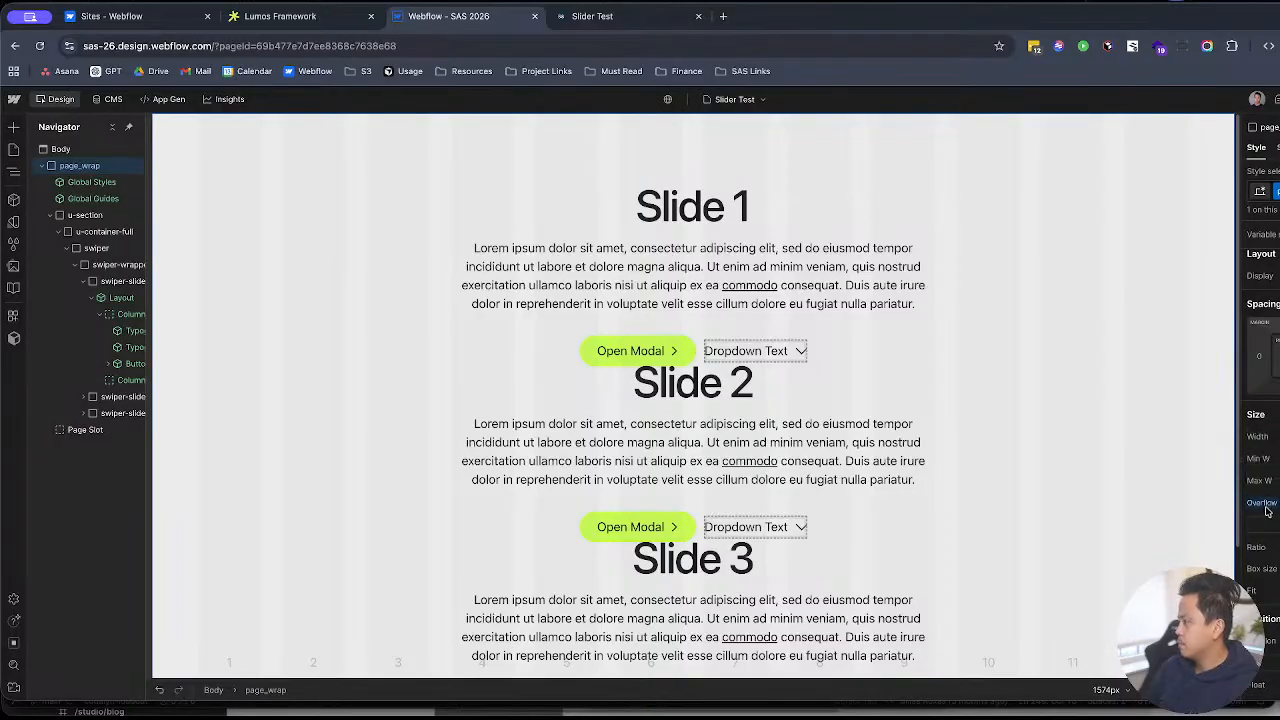
pyautogui.press('shift+super+p')
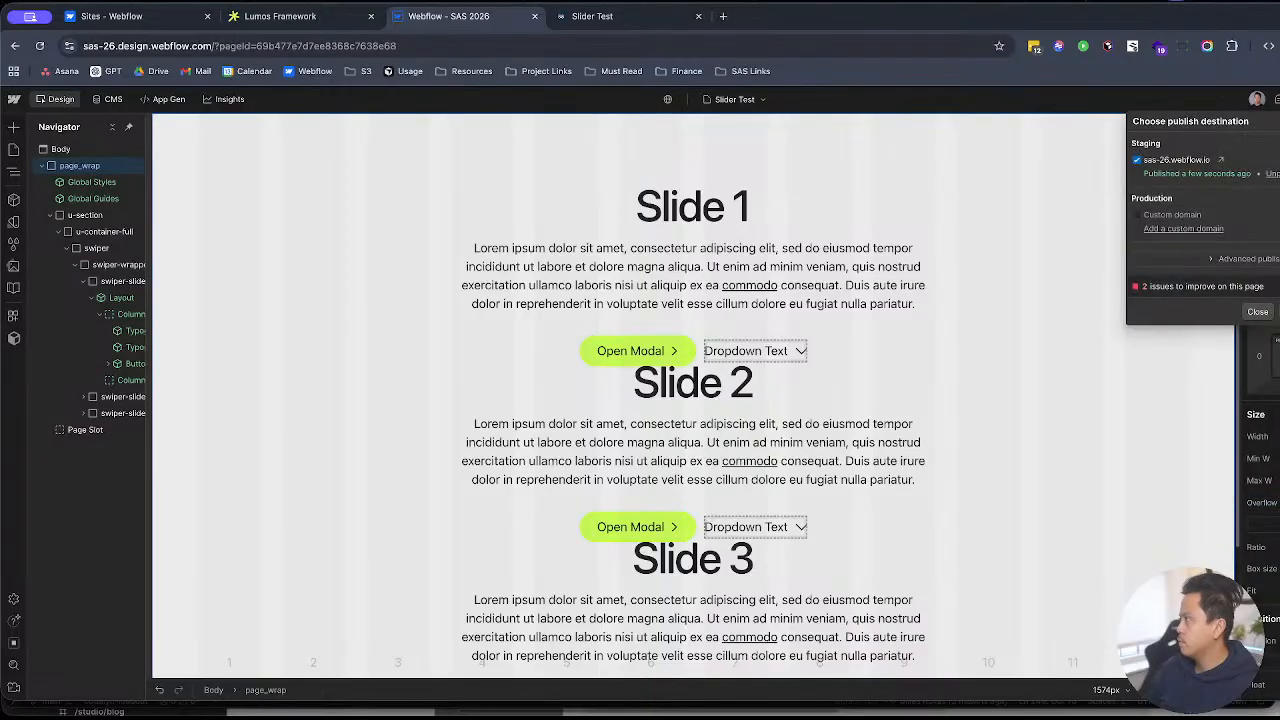
pyautogui.press('shift+super+p')
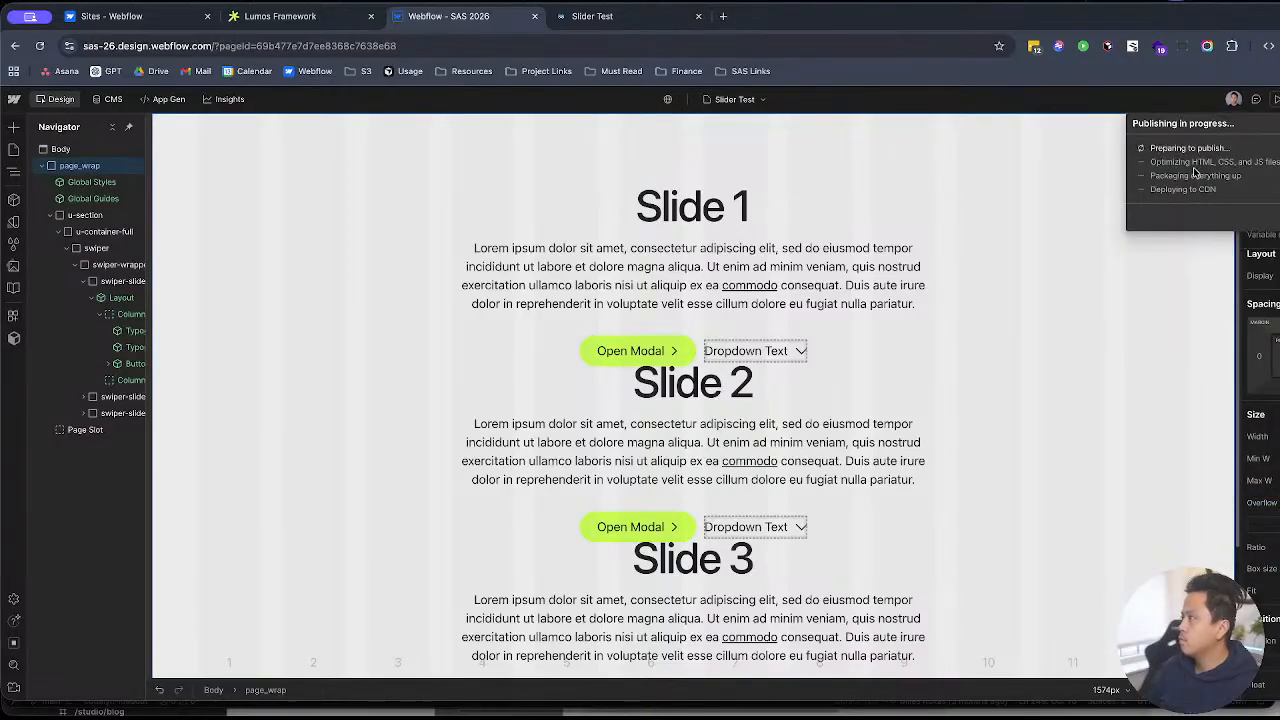
# Step: Switch the Webflow dashboard to The APP Workspace and open the Copy of APP 2.0 site in the designer
pyautogui.click(140, 16)
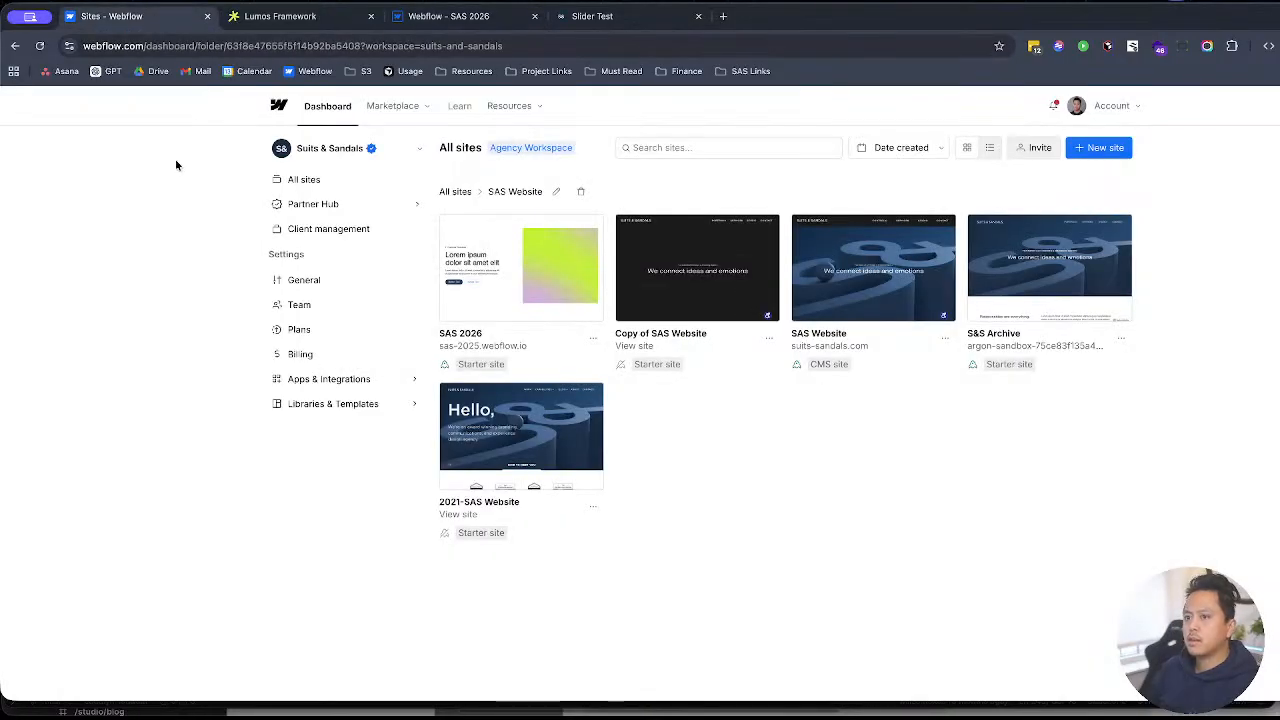
pyautogui.click(335, 150)
pyautogui.scroll(-1, 330, 285)
pyautogui.click(343, 303)
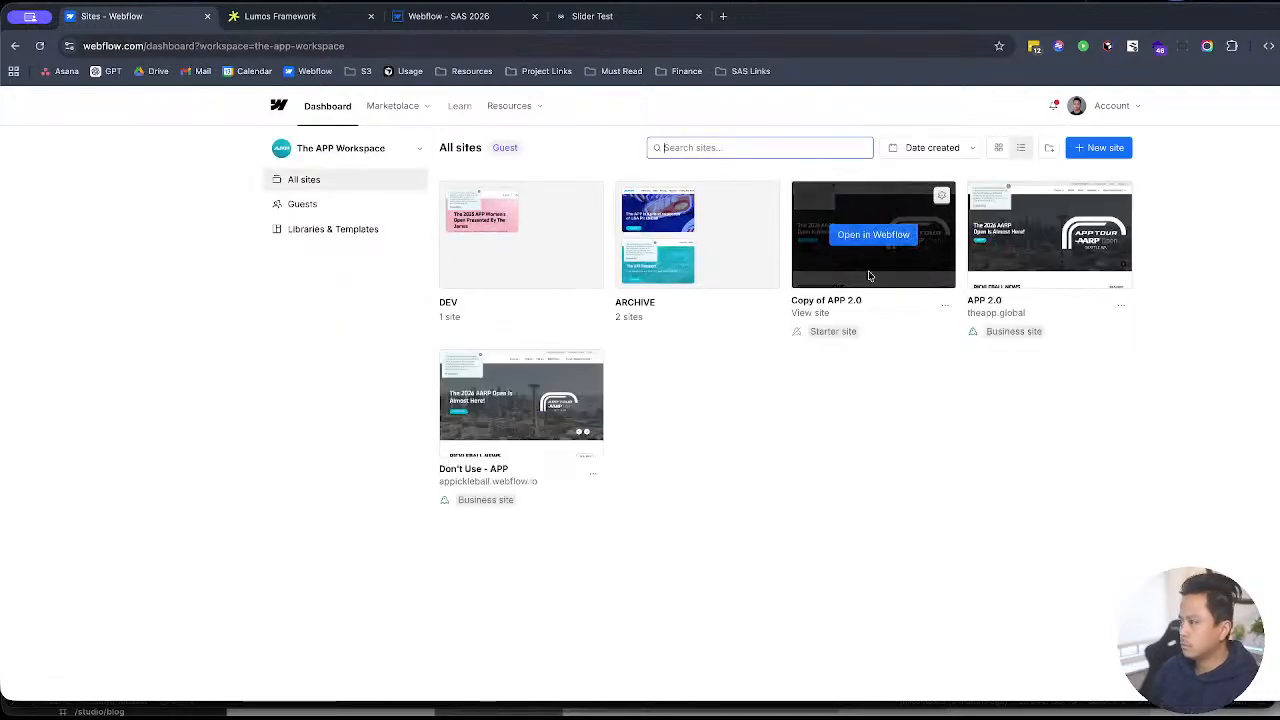
pyautogui.click(873, 234)
# Step: Check the published Slider Test page and return to the Copy of APP 2.0 designer
pyautogui.click(398, 20)
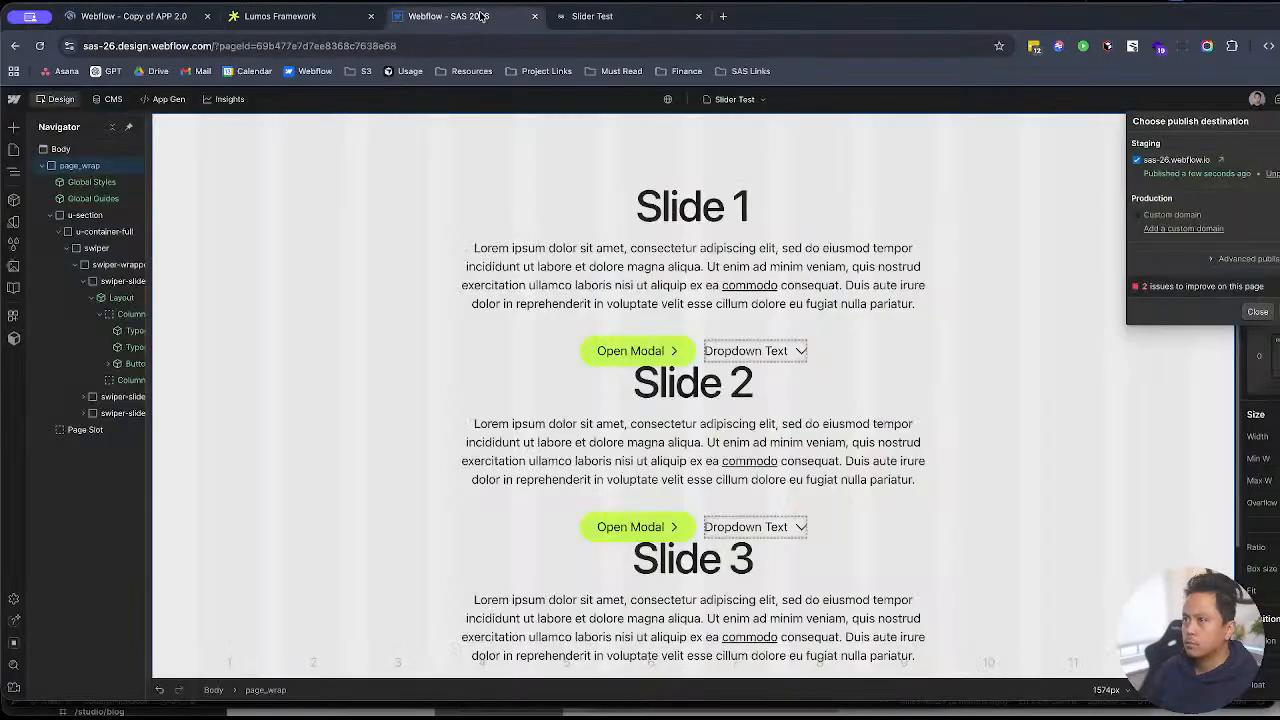
pyautogui.click(645, 16)
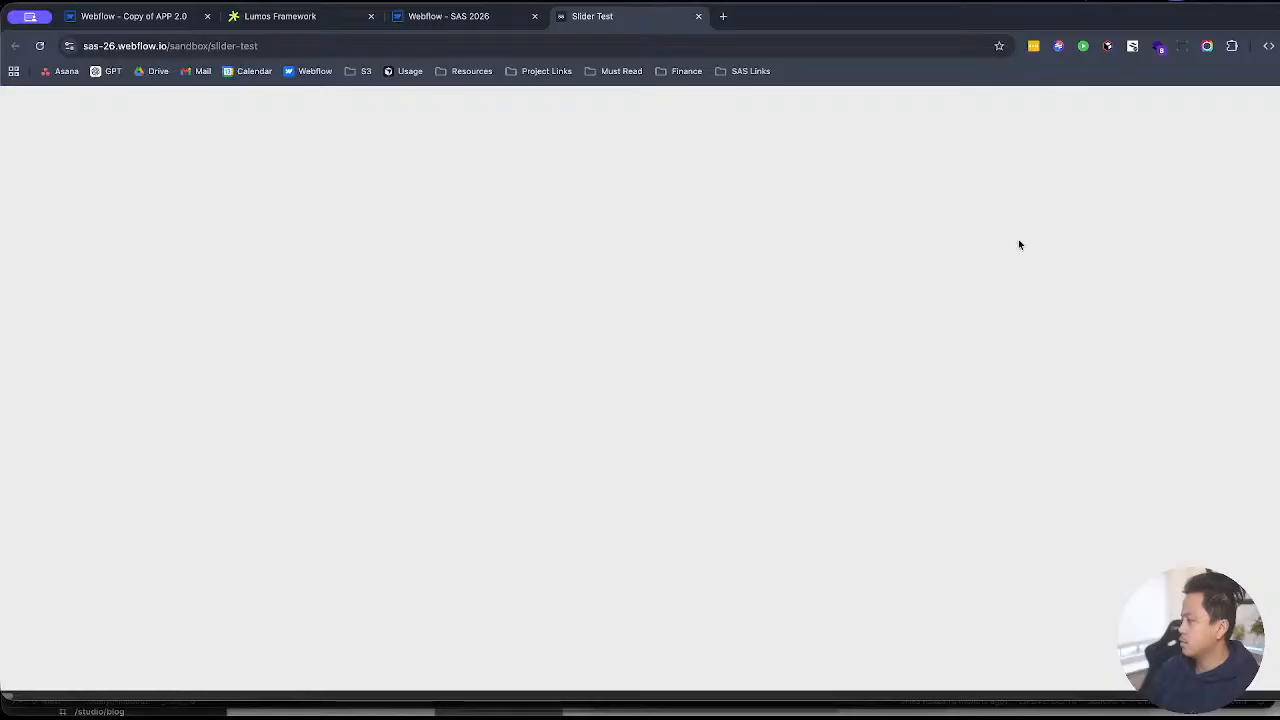
pyautogui.click(94, 16)
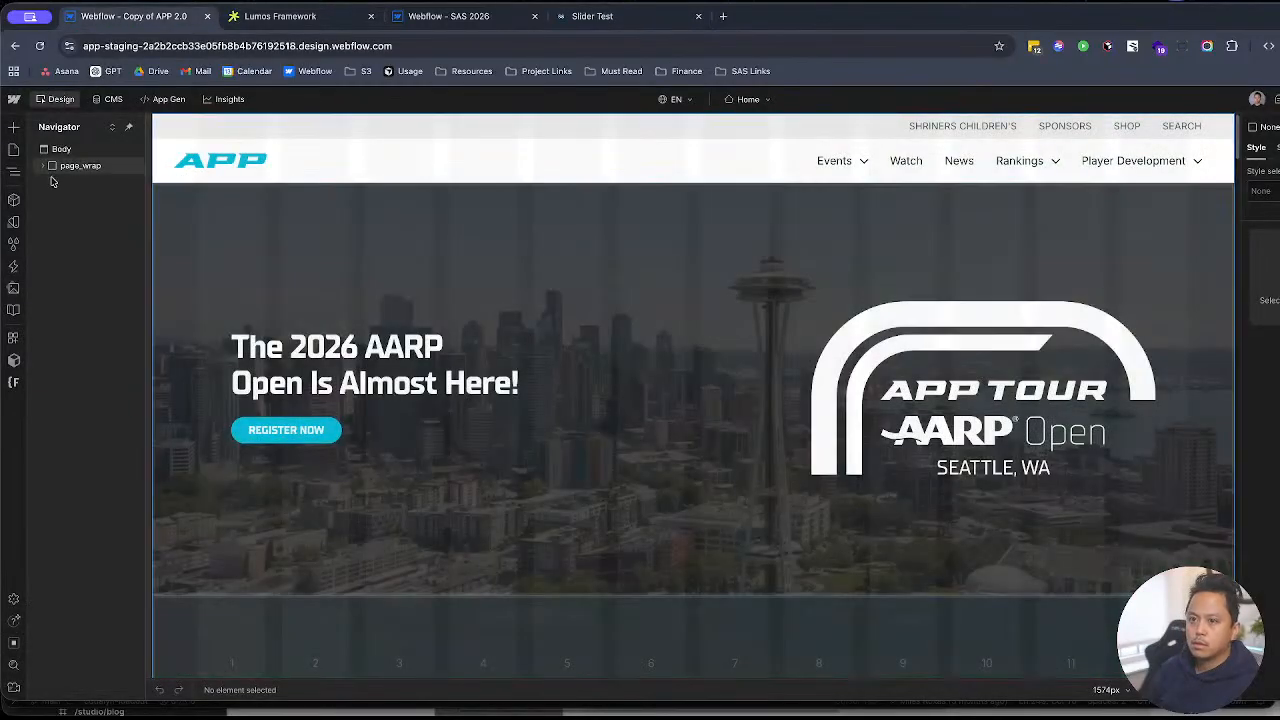
# Step: Open the Slider Hero component on the Home page and examine the code in its Code Embed
pyautogui.click(198, 188)
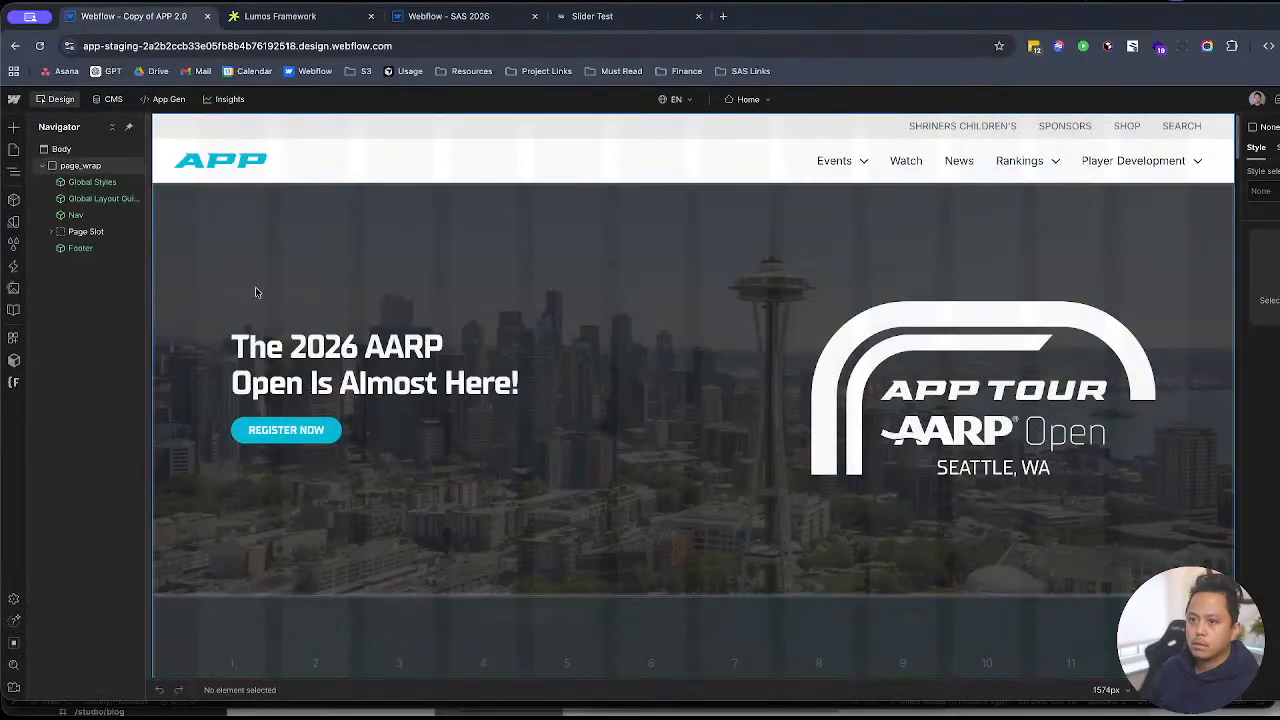
pyautogui.press('z')
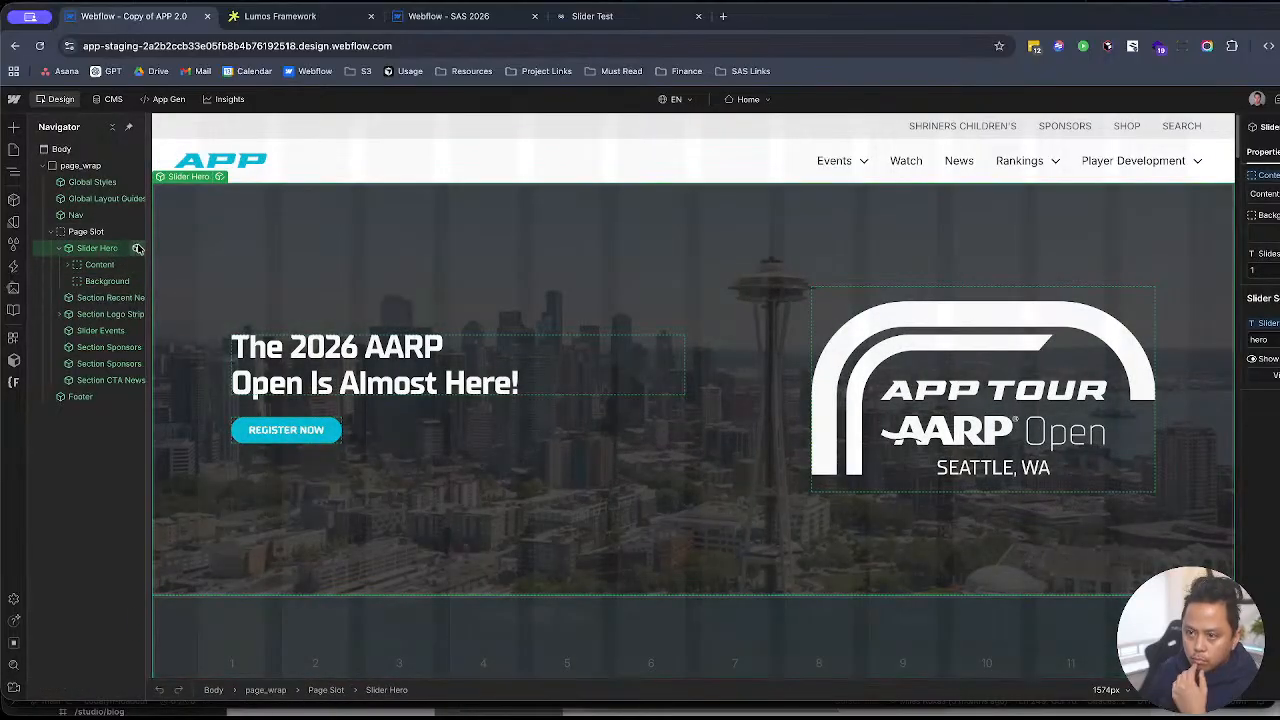
pyautogui.click(136, 248)
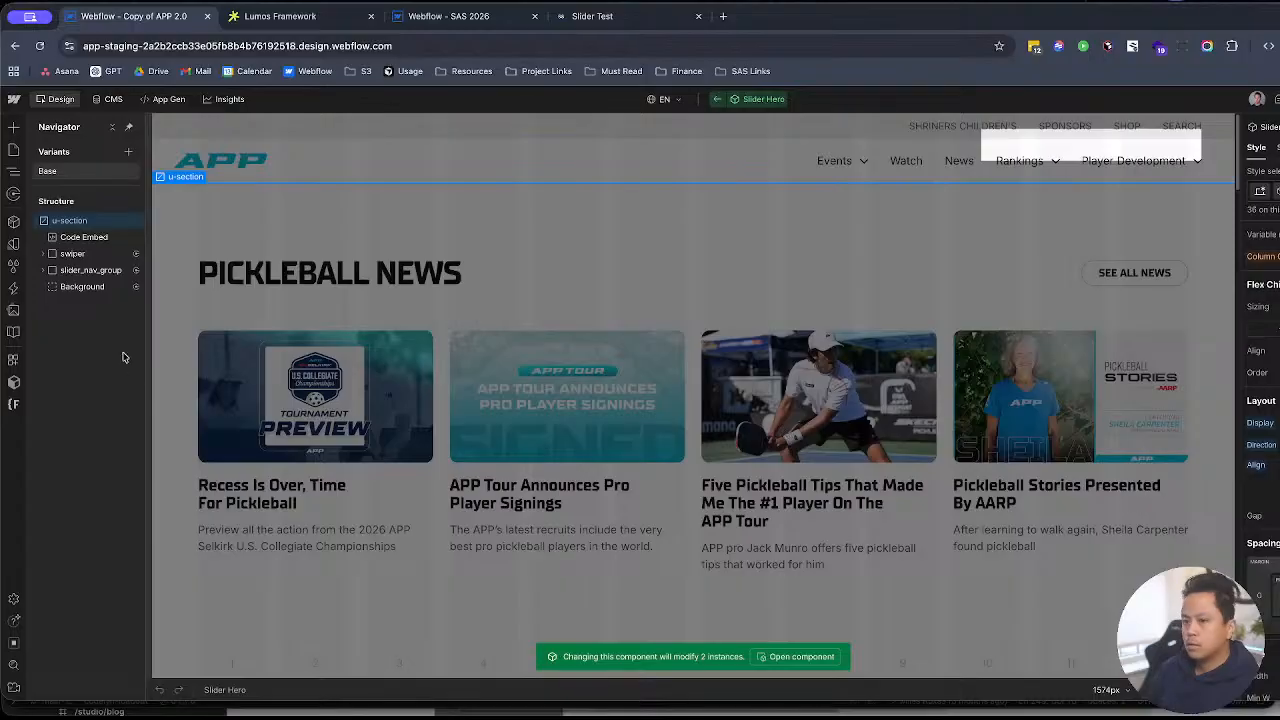
pyautogui.click(84, 237)
pyautogui.doubleClick(845, 385)
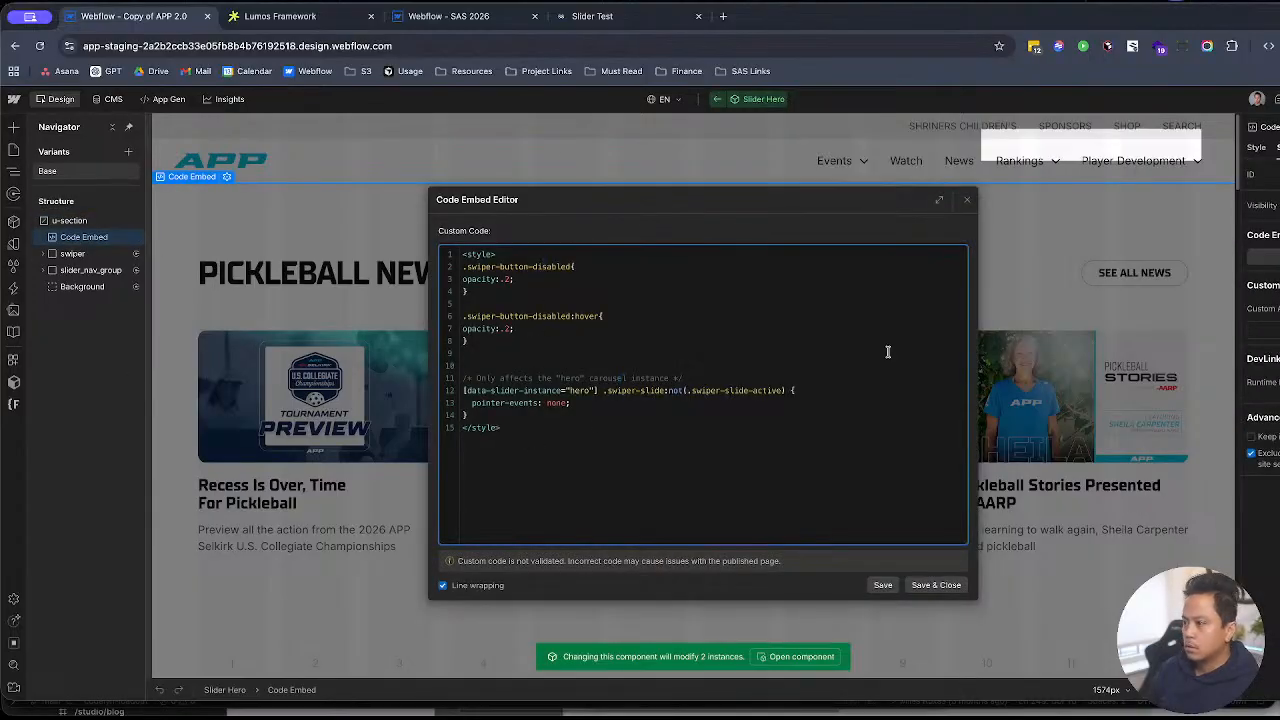
# Step: Close the Code Embed editor and examine the swiper and slider_nav_group elements in the Slider Hero component
pyautogui.click(967, 199)
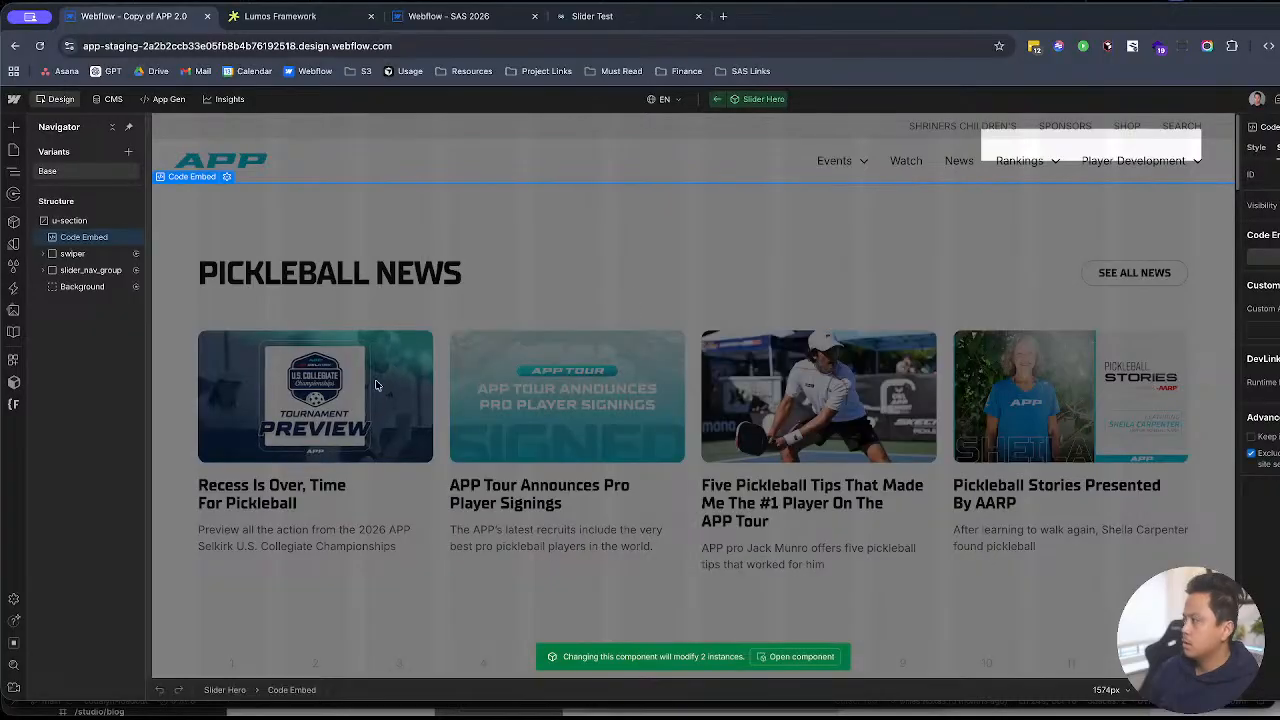
pyautogui.click(80, 254)
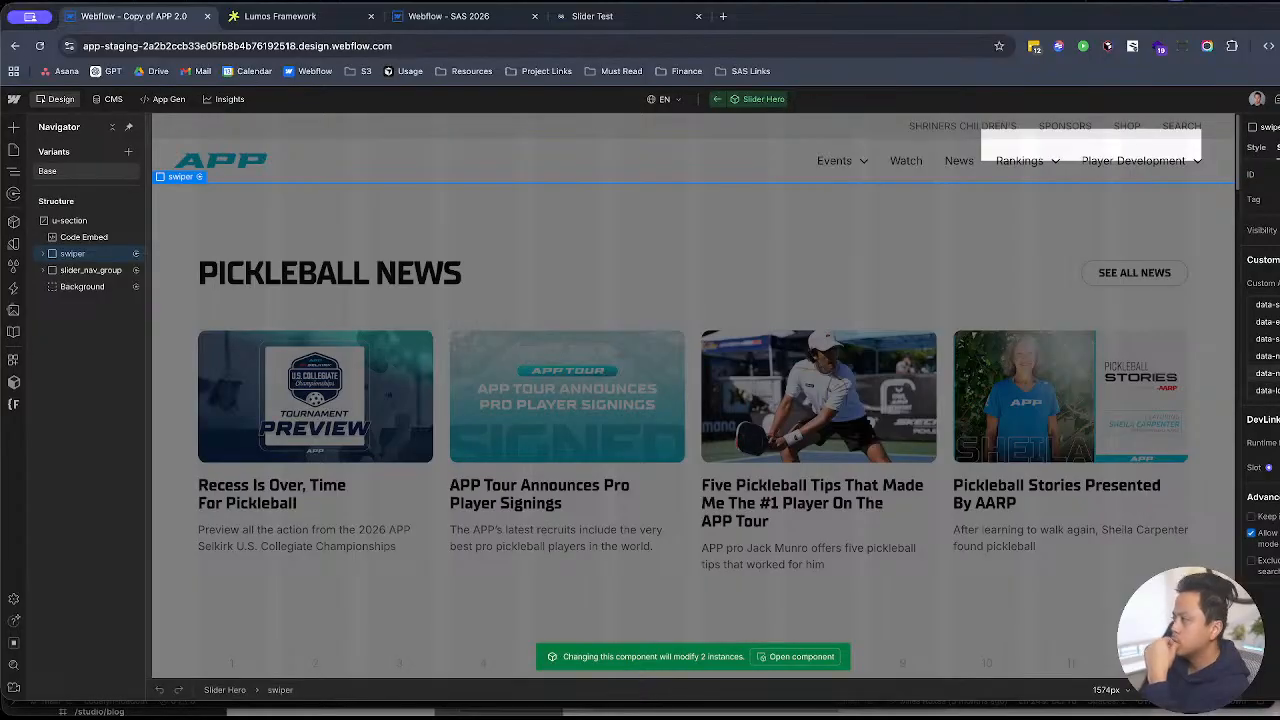
pyautogui.click(66, 270)
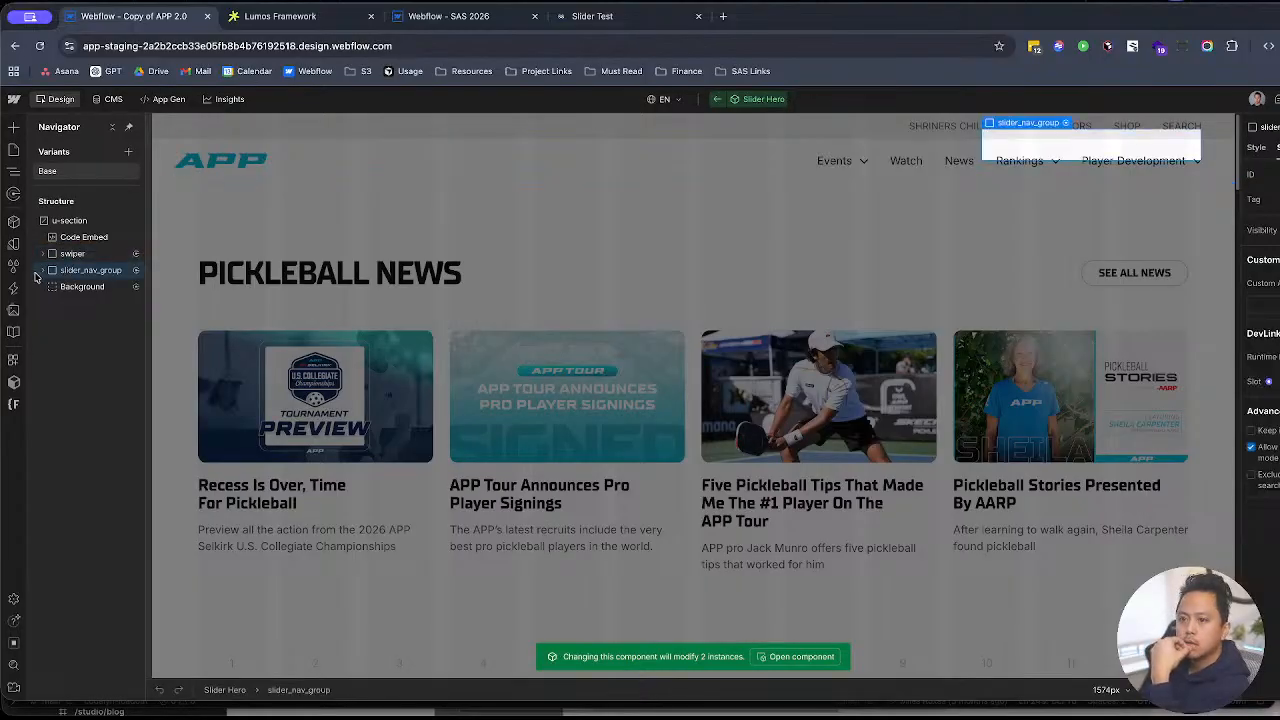
pyautogui.click(42, 270)
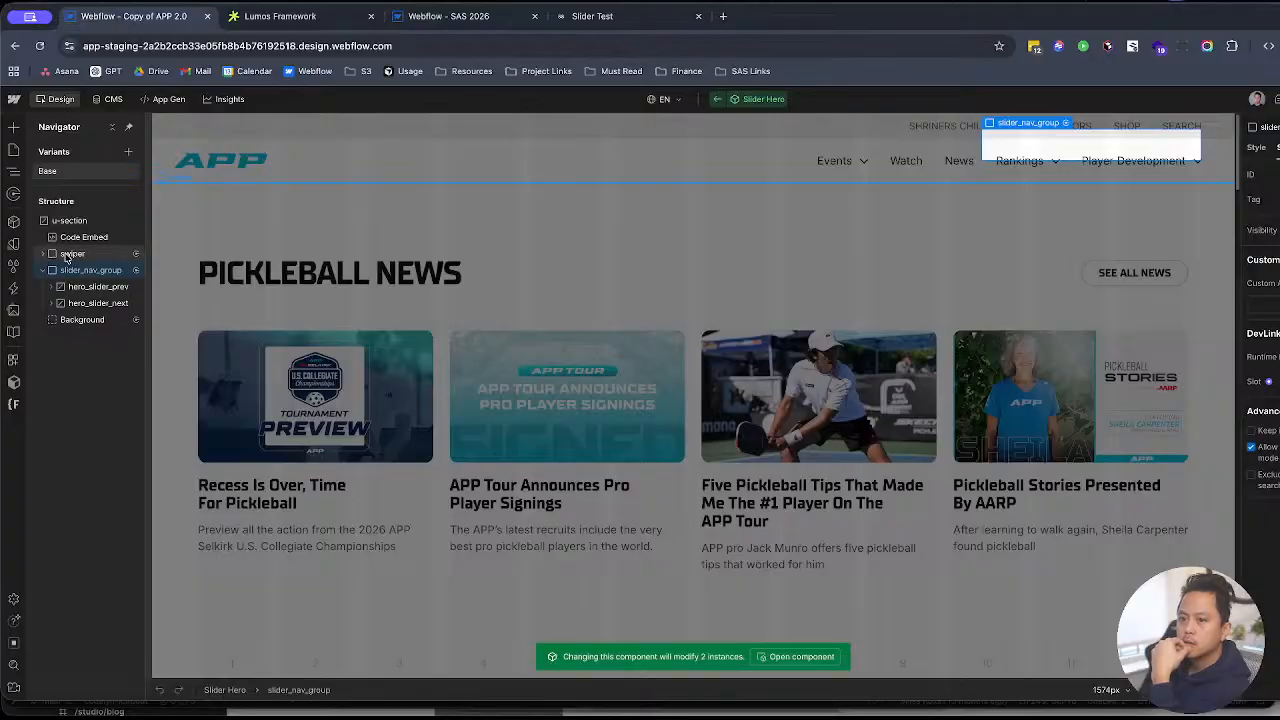
pyautogui.click(68, 255)
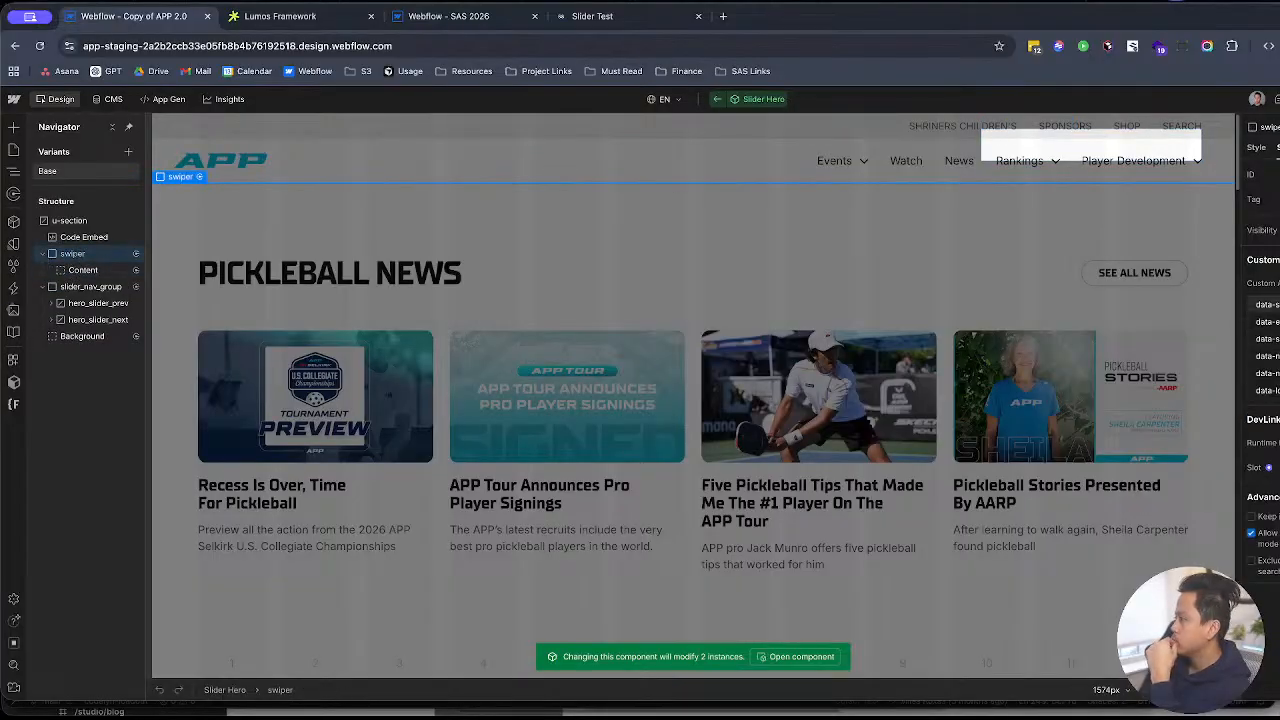
pyautogui.click(284, 228)
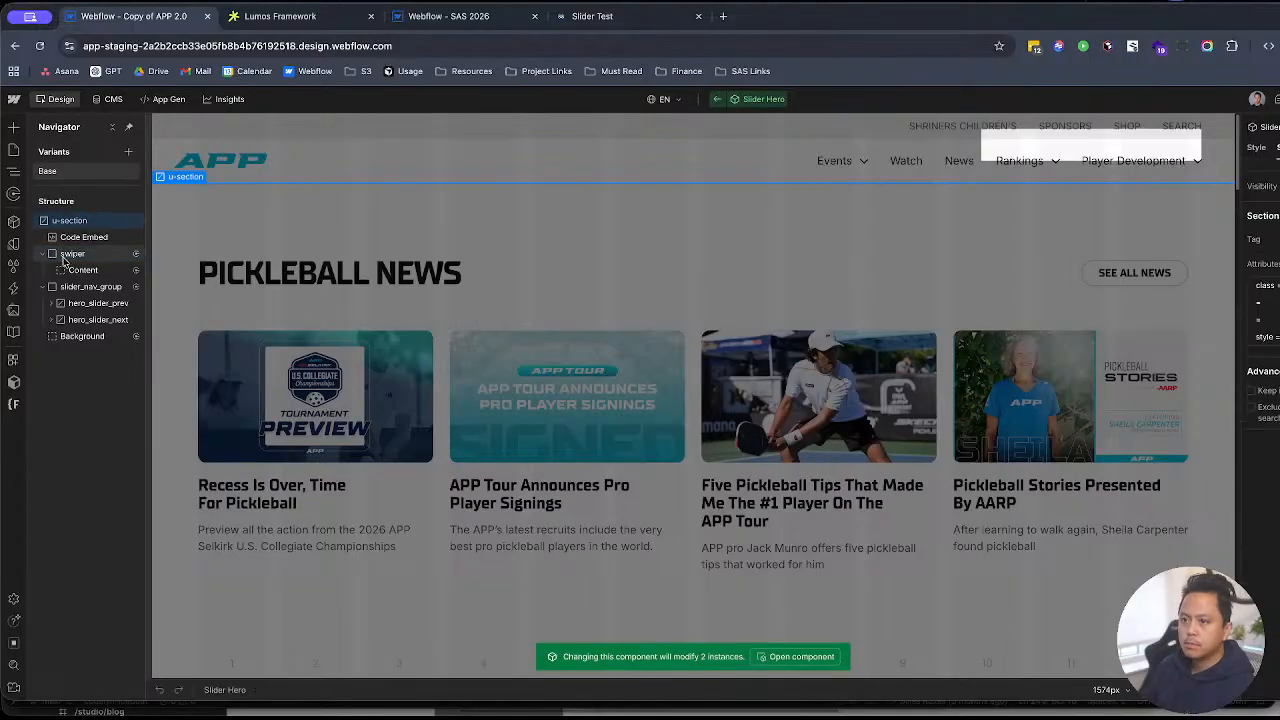
# Step: Open the SAS 2026 site from the SAS Website folder in a new browser tab and go to its Slider Test page
pyautogui.hotkey('ctrl', 't')
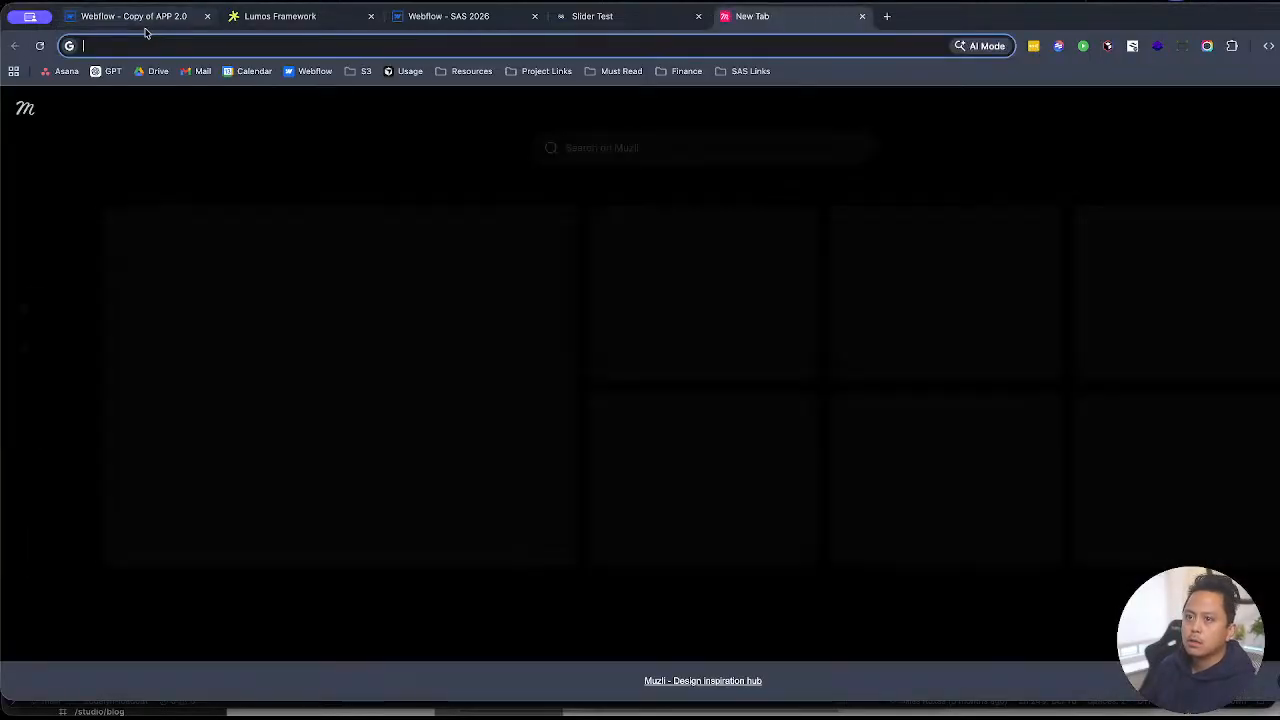
pyautogui.write('we')
pyautogui.press('Return')
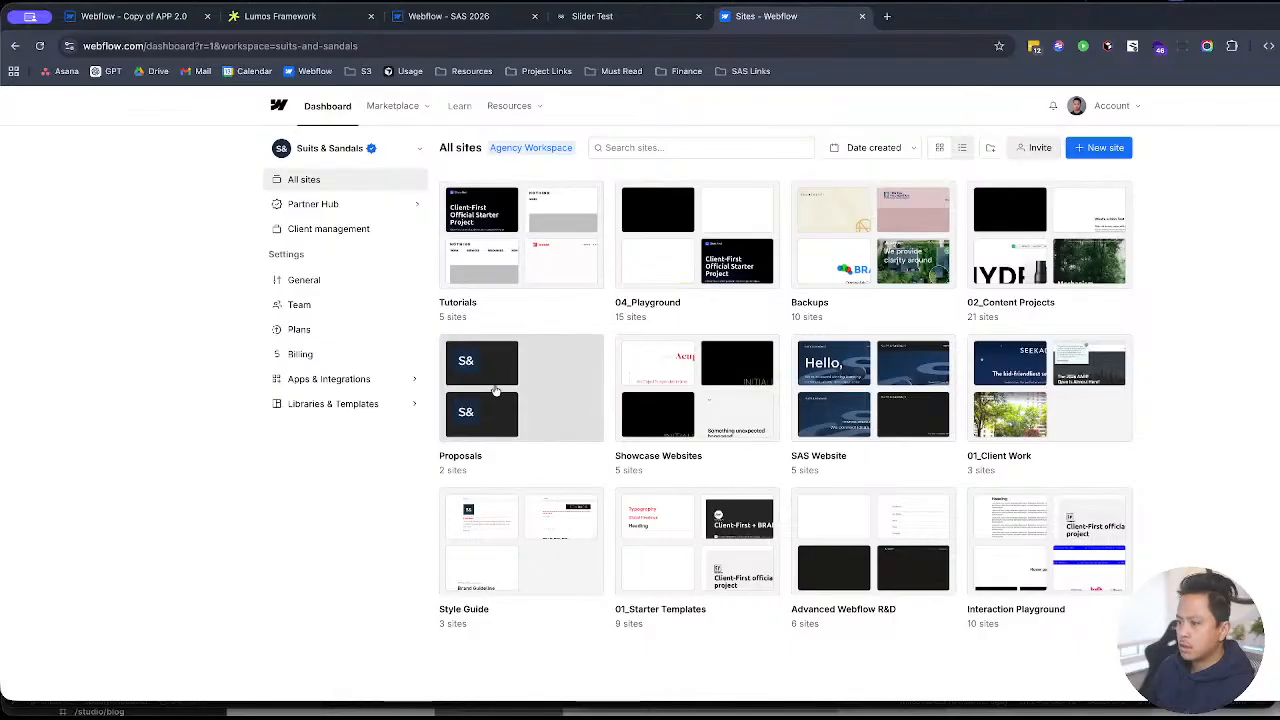
pyautogui.click(911, 392)
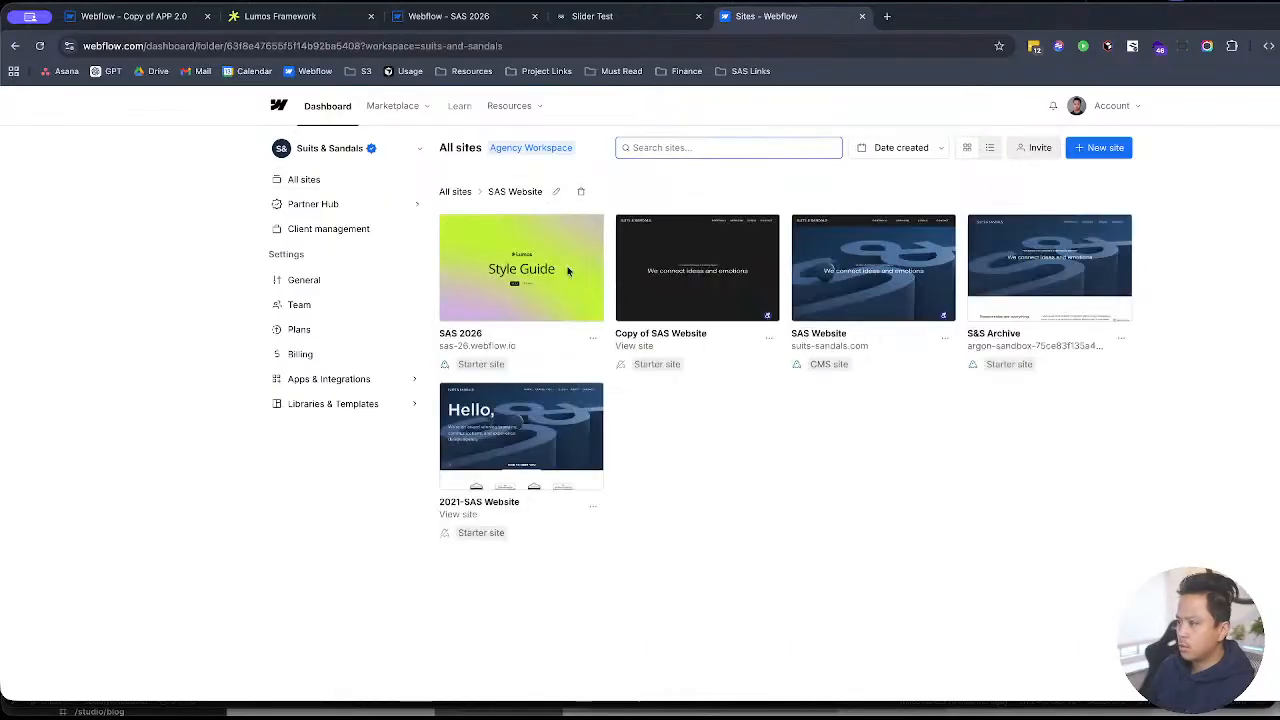
pyautogui.click(555, 268)
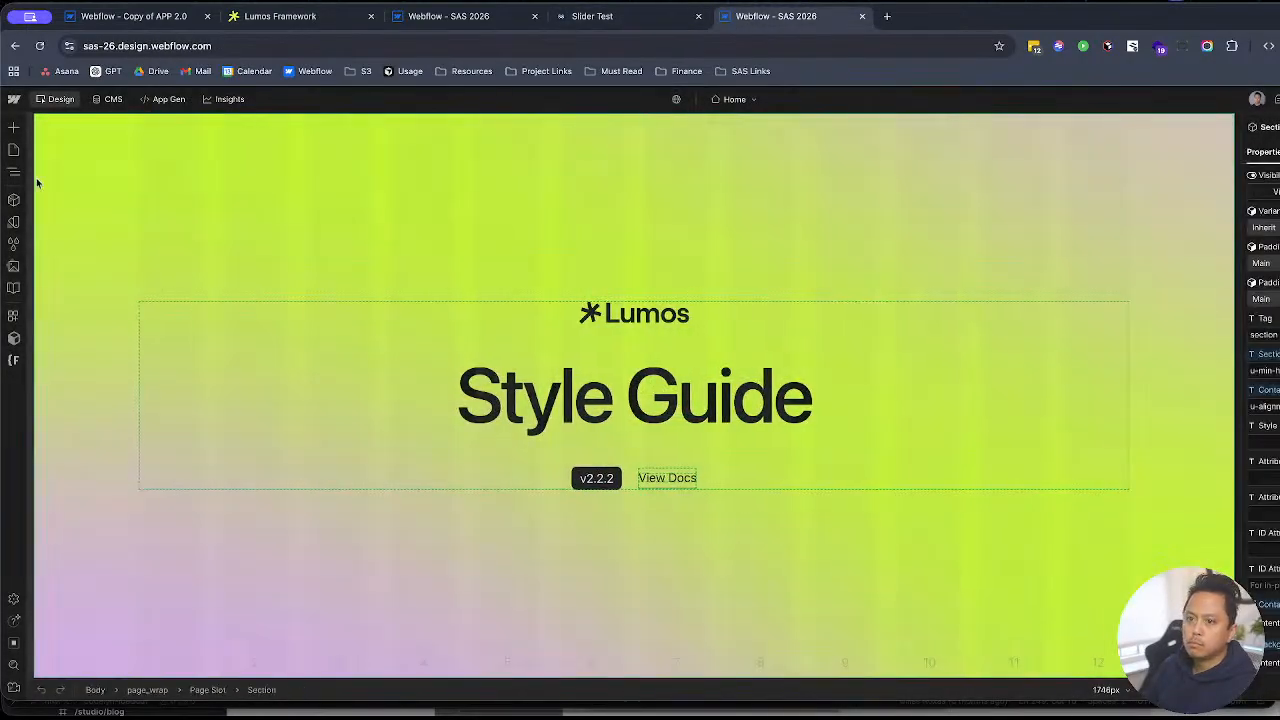
pyautogui.click(13, 149)
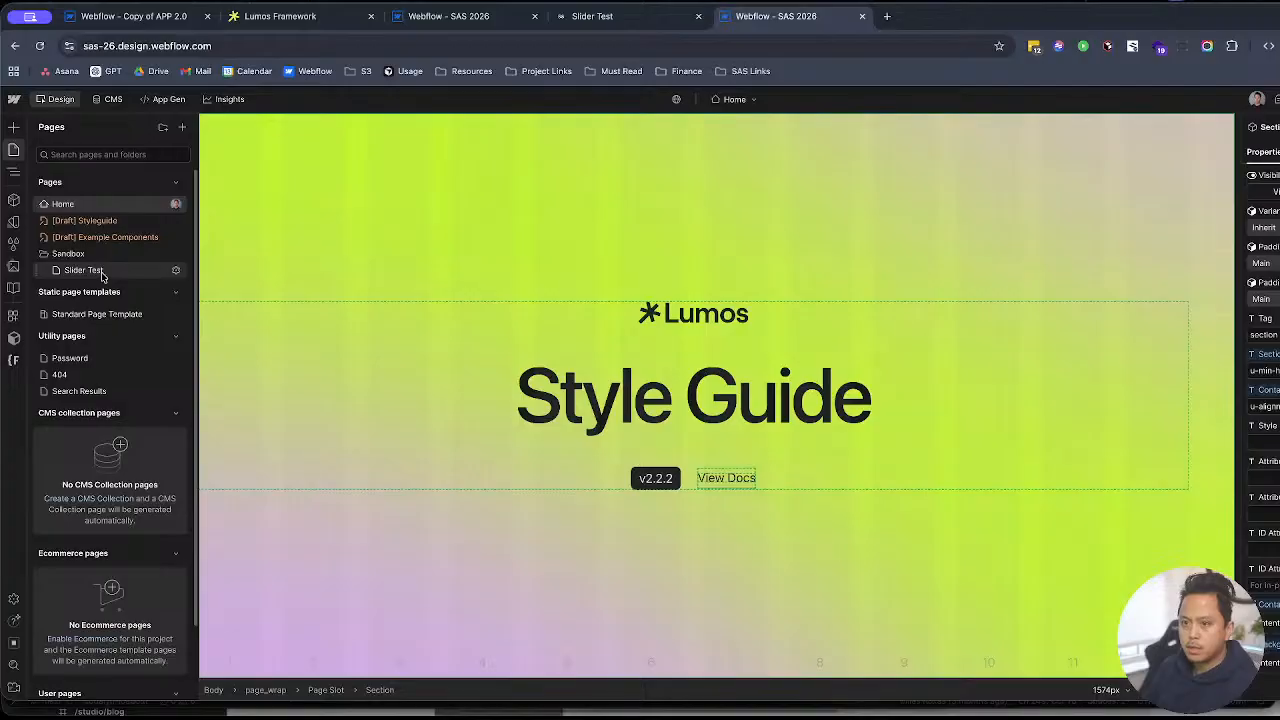
pyautogui.click(120, 269)
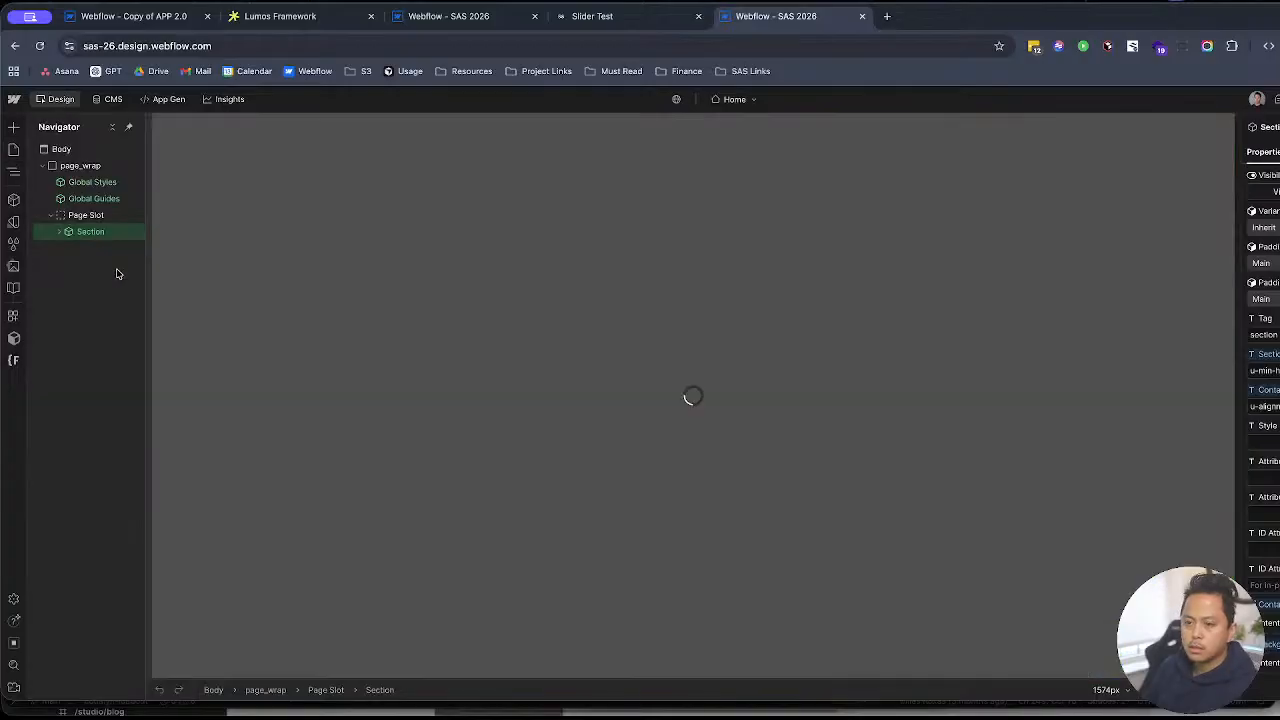
pyautogui.click(1130, 214)
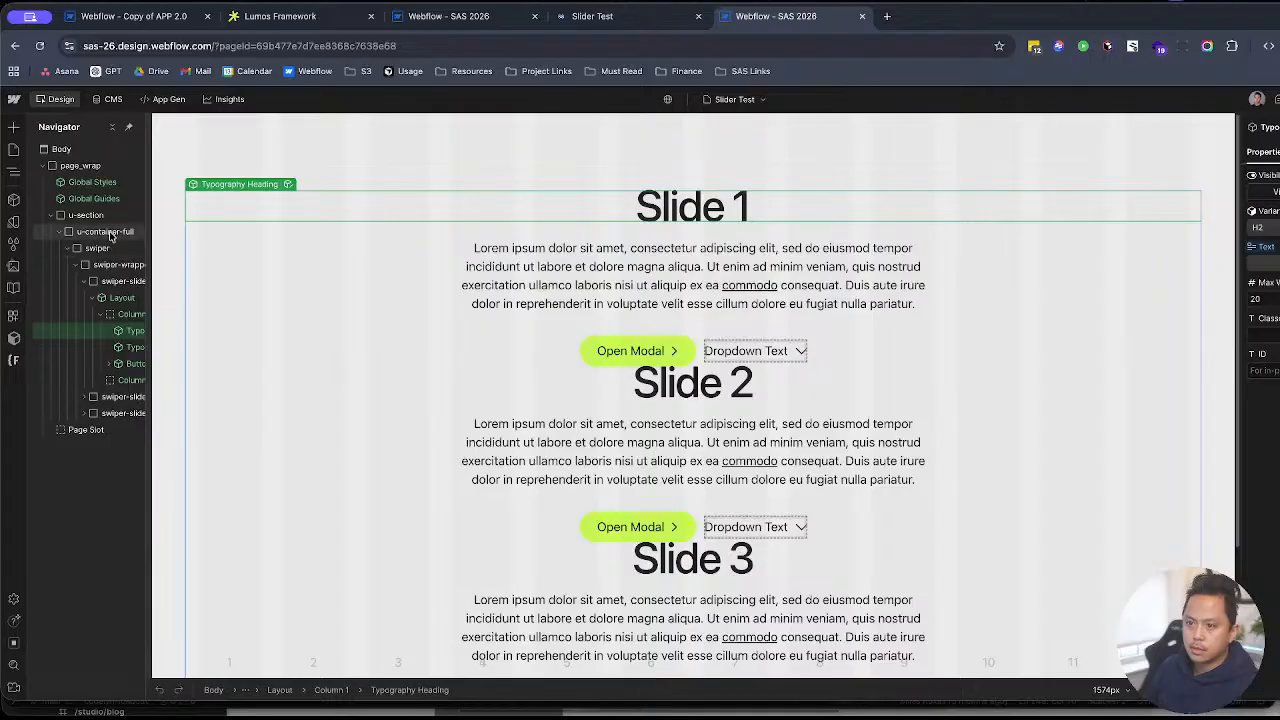
# Step: Examine the settings and styles of the swiper element, then the styles of swiper-wrapper and the first swiper-slide
pyautogui.click(97, 248)
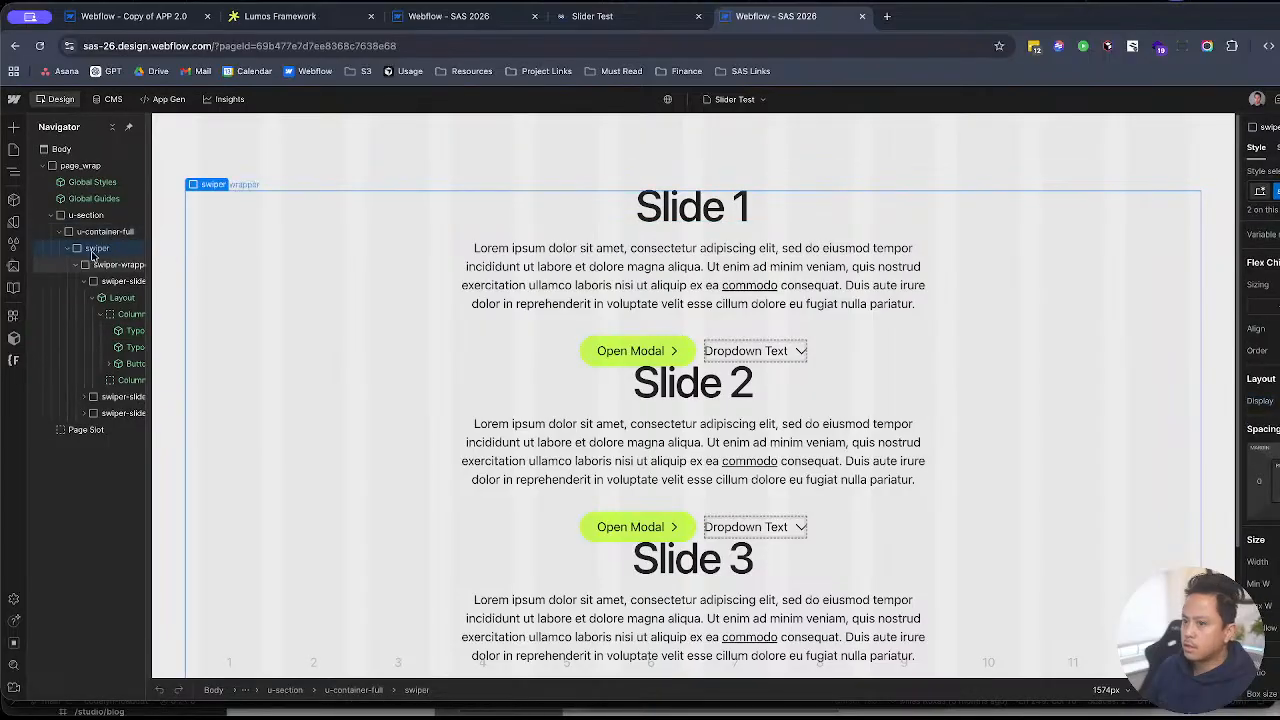
pyautogui.press('d')
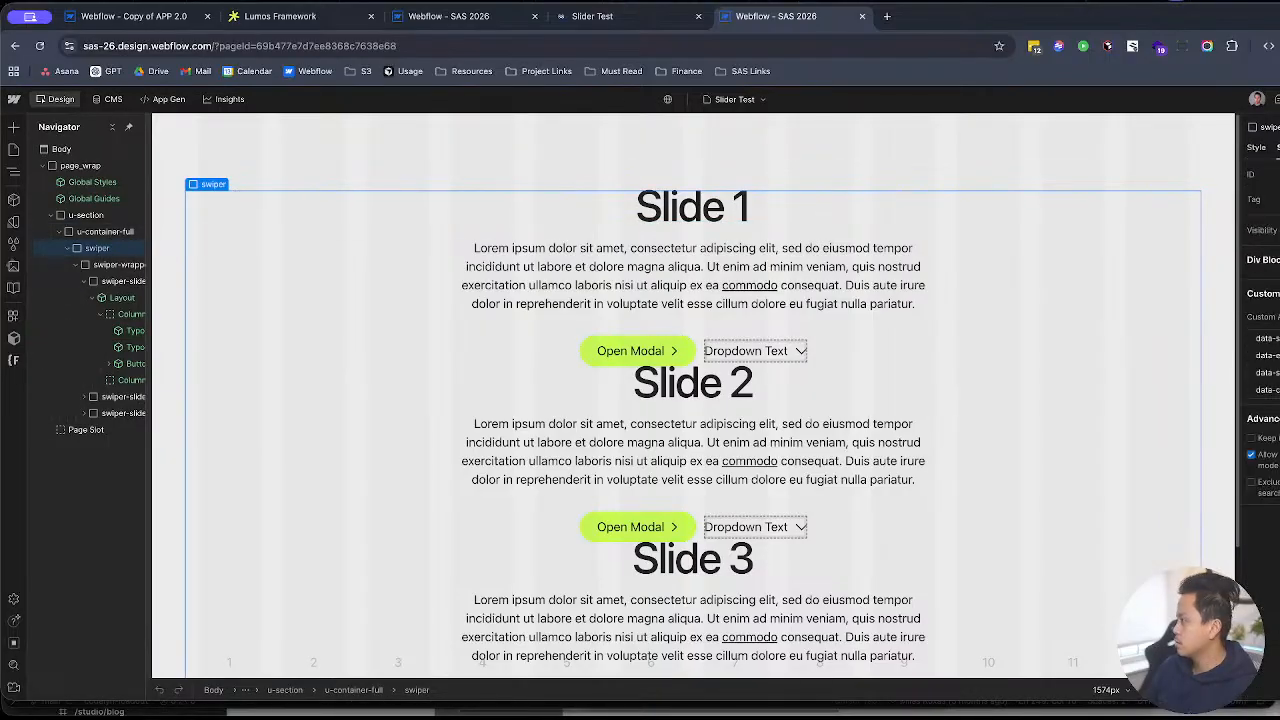
pyautogui.press('s')
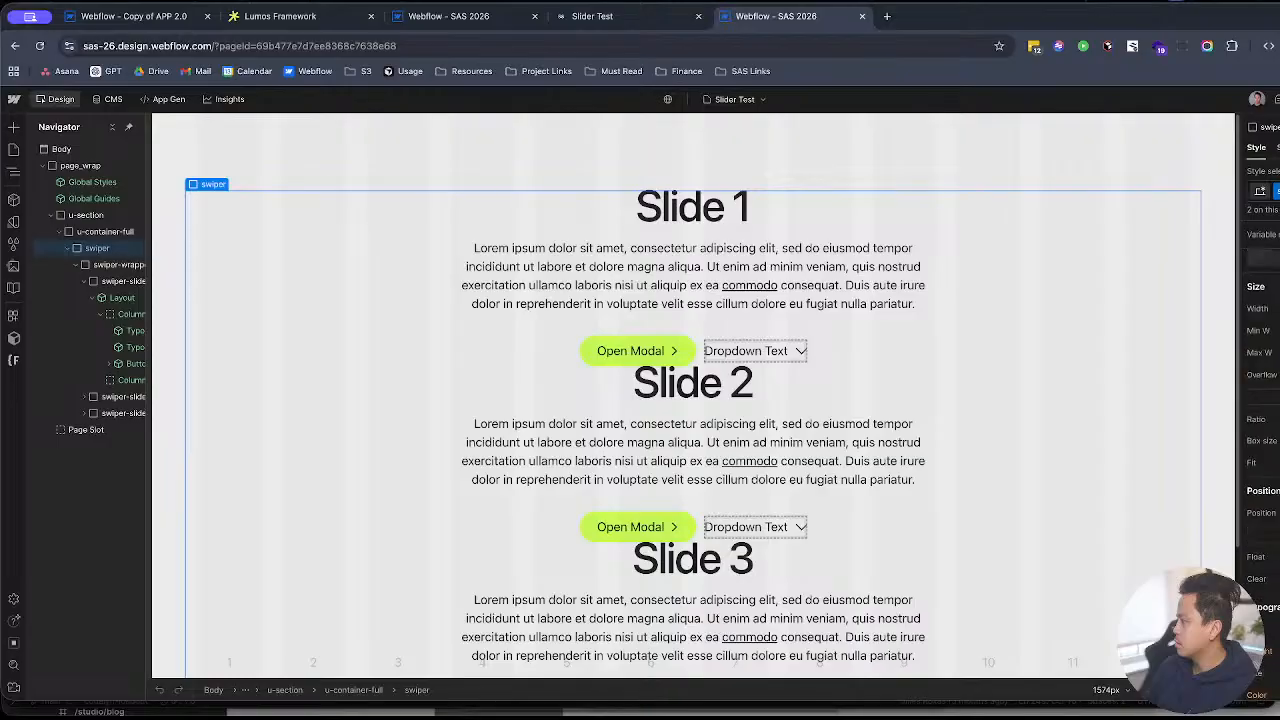
pyautogui.click(119, 264)
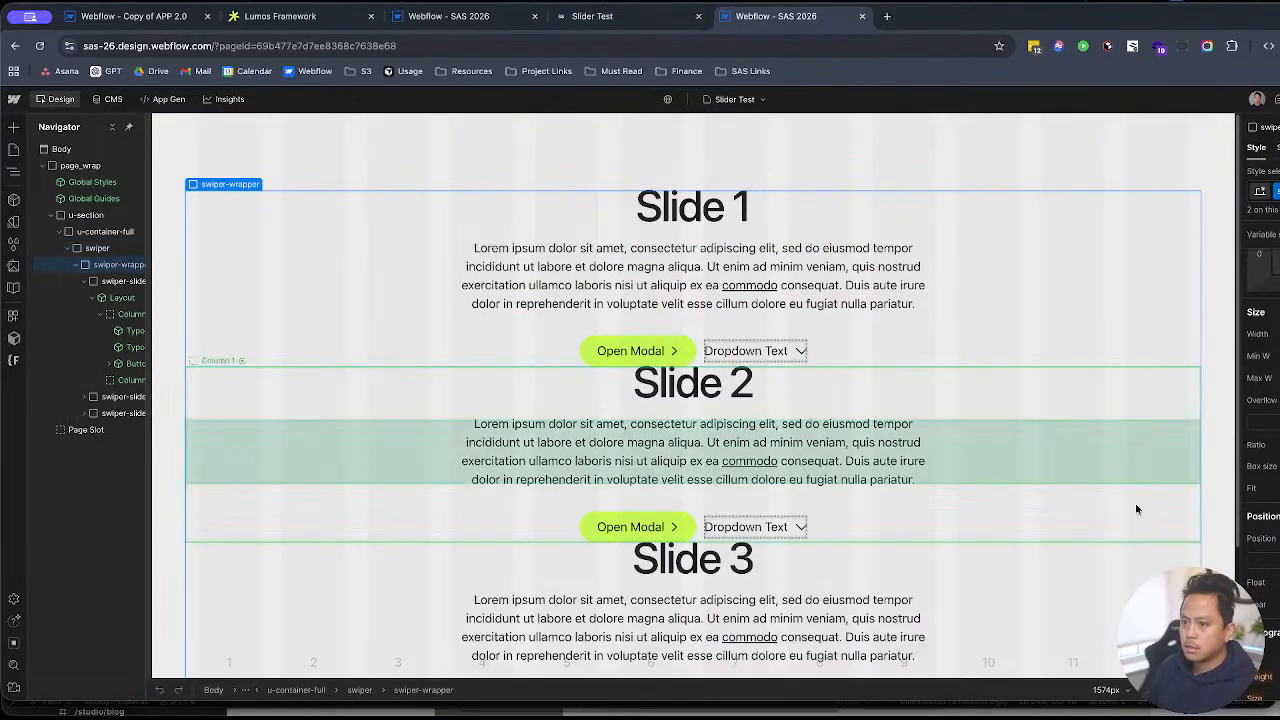
pyautogui.scroll(-8, 1262, 400)
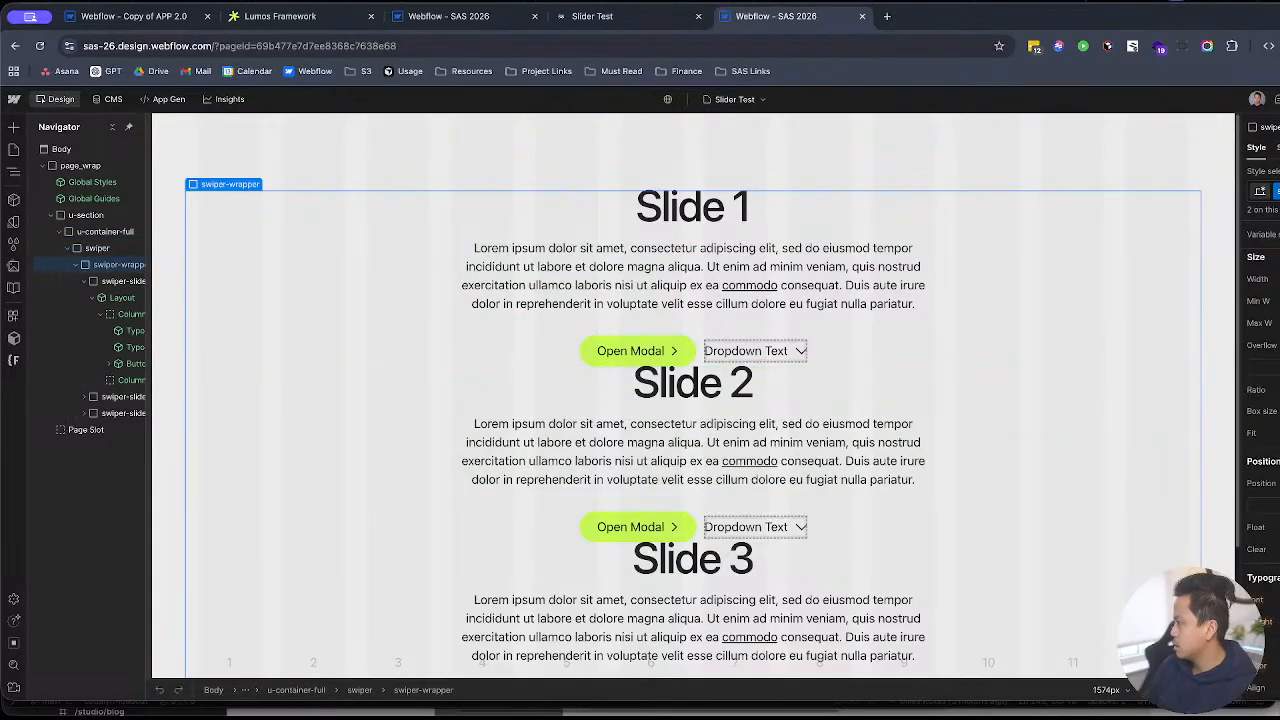
pyautogui.scroll(8, 1262, 400)
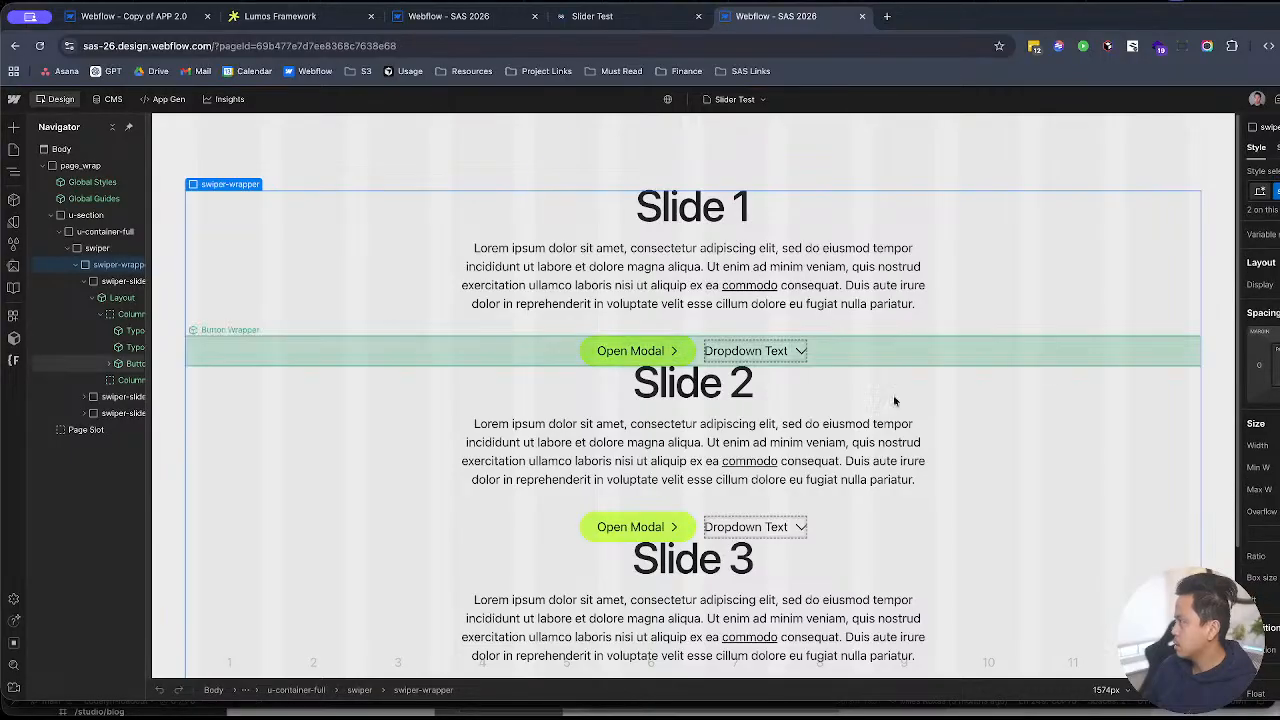
pyautogui.click(118, 281)
pyautogui.scroll(-5, 1262, 400)
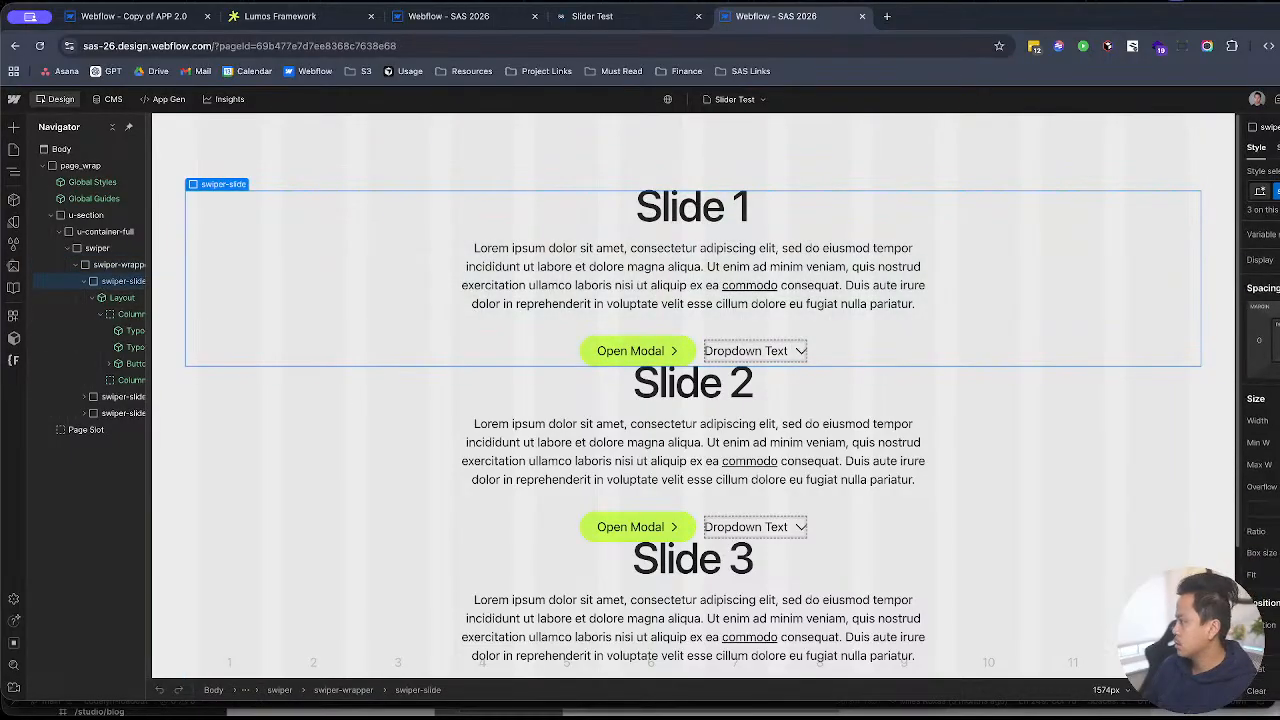
# Step: Switch to the codalyn-loadout project in the code editor and read the carousel README's data attribute configuration
pyautogui.hotkey('ctrl', 'Up')
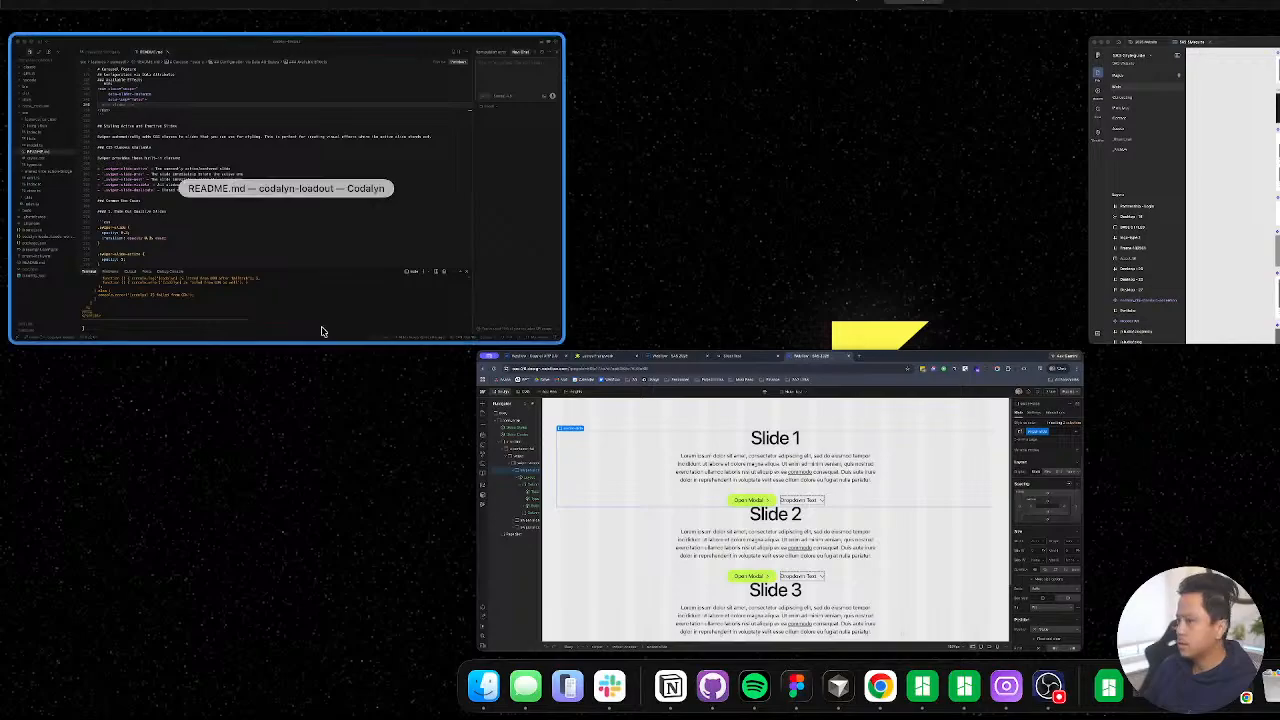
pyautogui.click(320, 329)
pyautogui.click(570, 249)
pyautogui.click(497, 126)
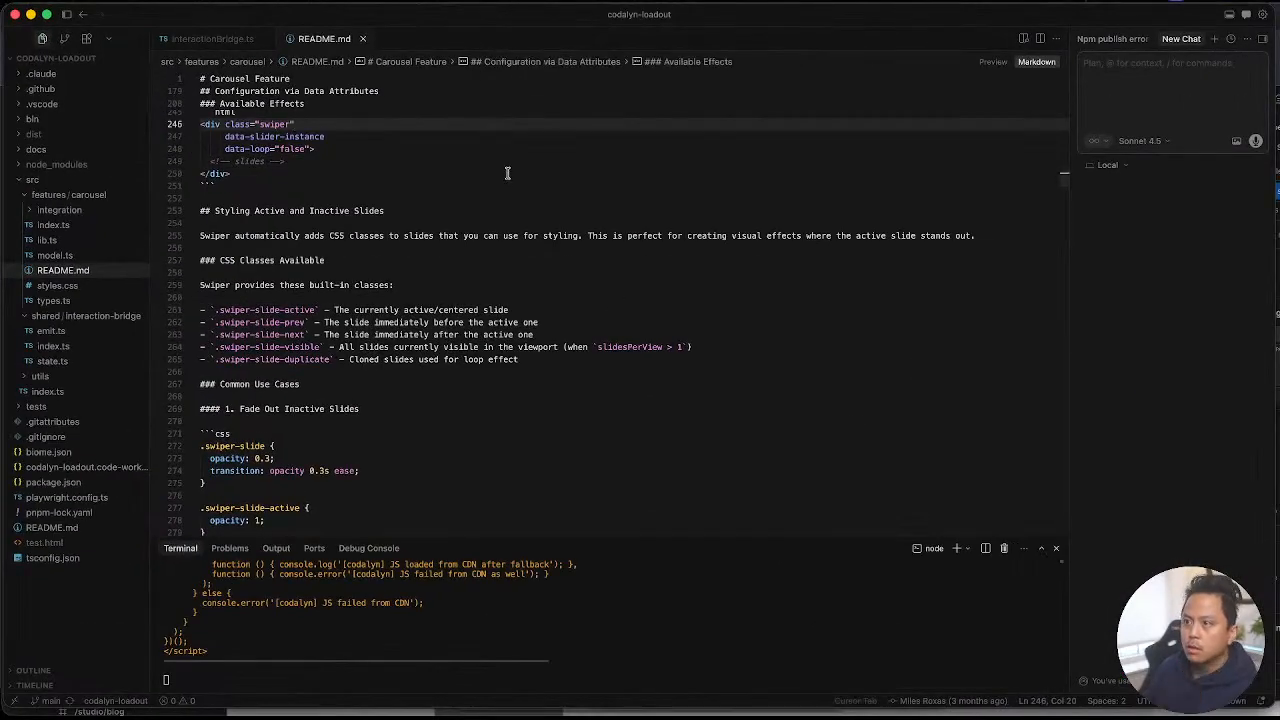
pyautogui.click(398, 145)
pyautogui.scroll(5, 420, 150)
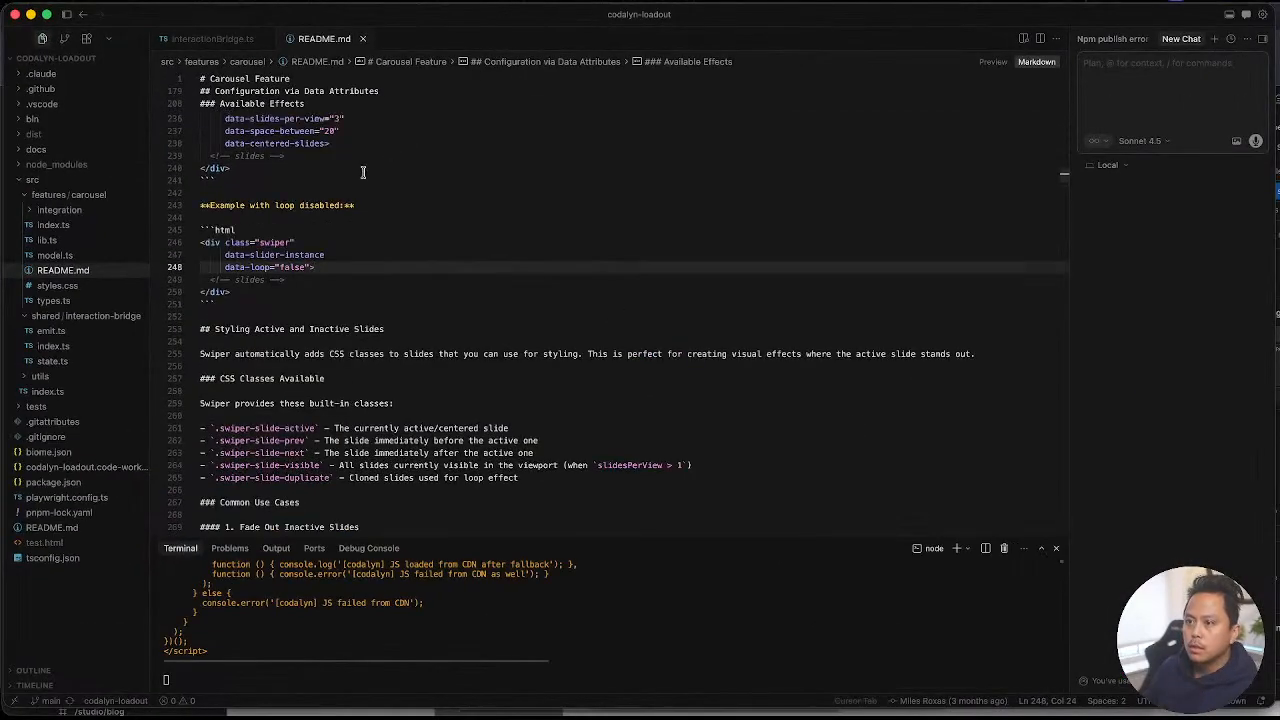
pyautogui.click(660, 263)
pyautogui.scroll(10, 660, 265)
pyautogui.scroll(-5, 660, 265)
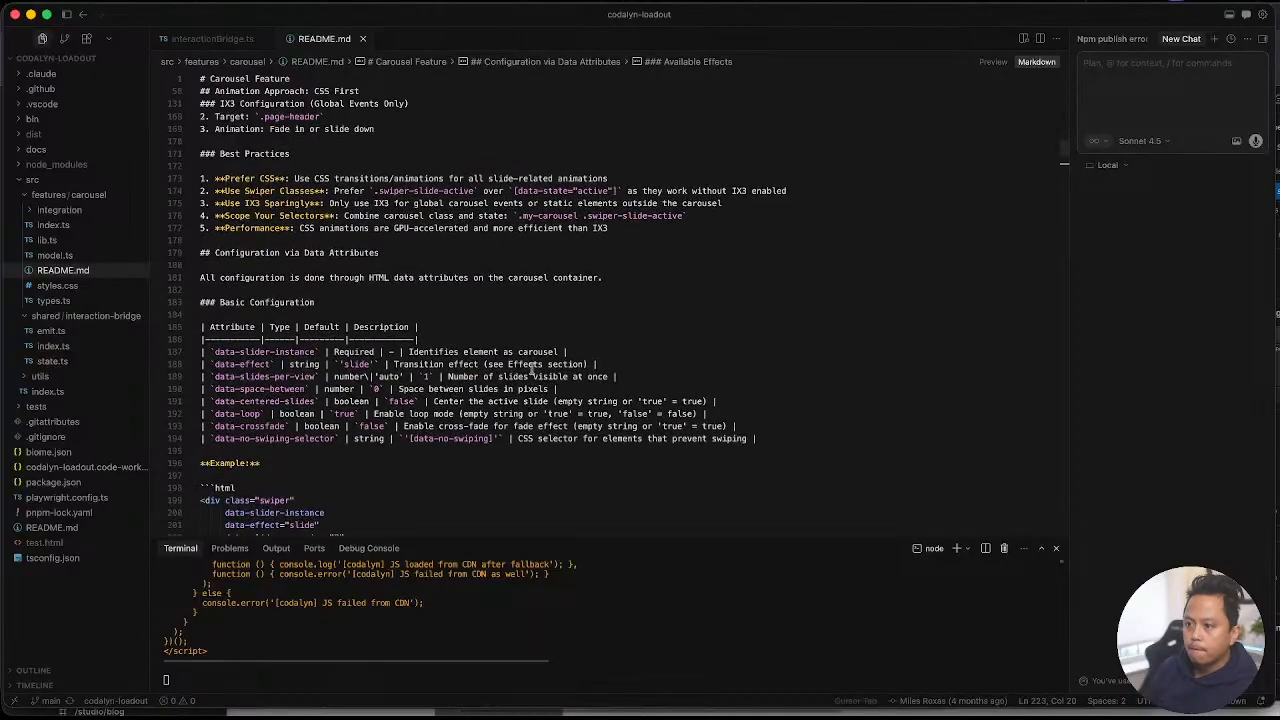
pyautogui.scroll(-15, 540, 370)
pyautogui.scroll(-2, 548, 381)
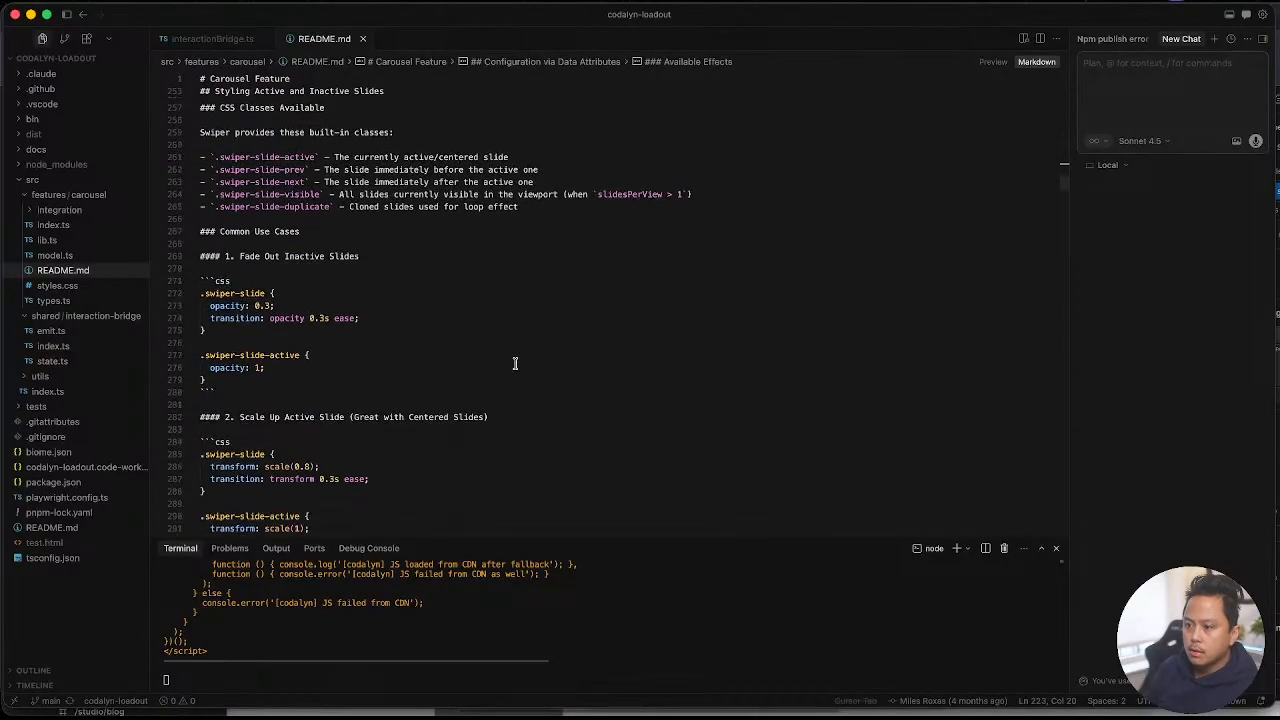
# Step: Read the carousel README's slide styling use cases and its complete HTML example for the swiper structure
pyautogui.click(514, 366)
pyautogui.scroll(-3, 512, 370)
pyautogui.click(301, 252)
pyautogui.click(362, 343)
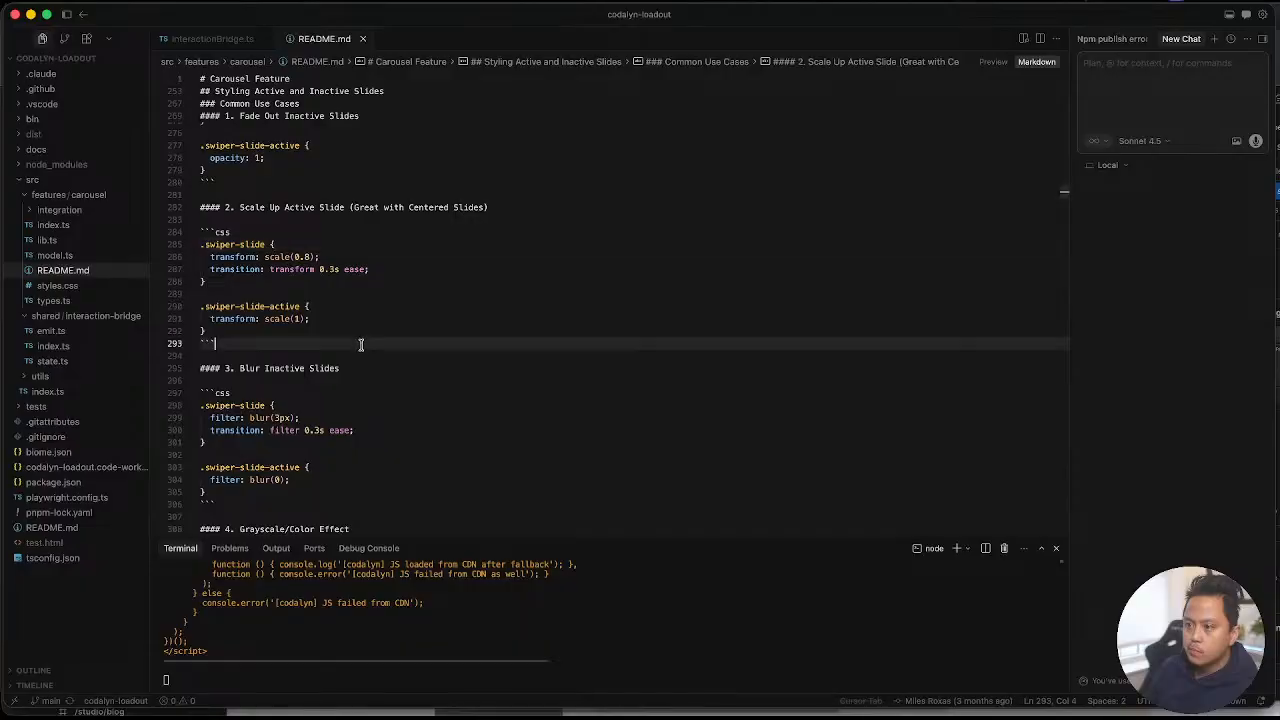
pyautogui.click(374, 255)
pyautogui.click(359, 340)
pyautogui.click(405, 259)
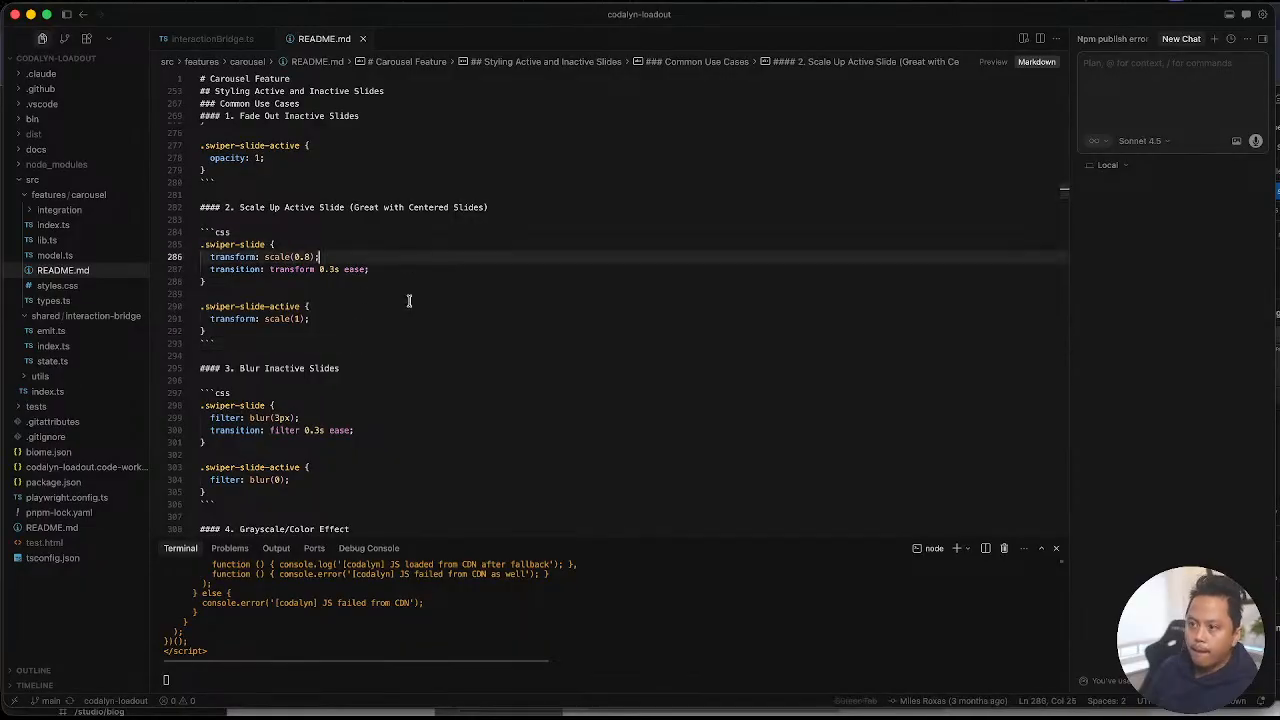
pyautogui.scroll(-10, 409, 298)
pyautogui.scroll(-5, 409, 301)
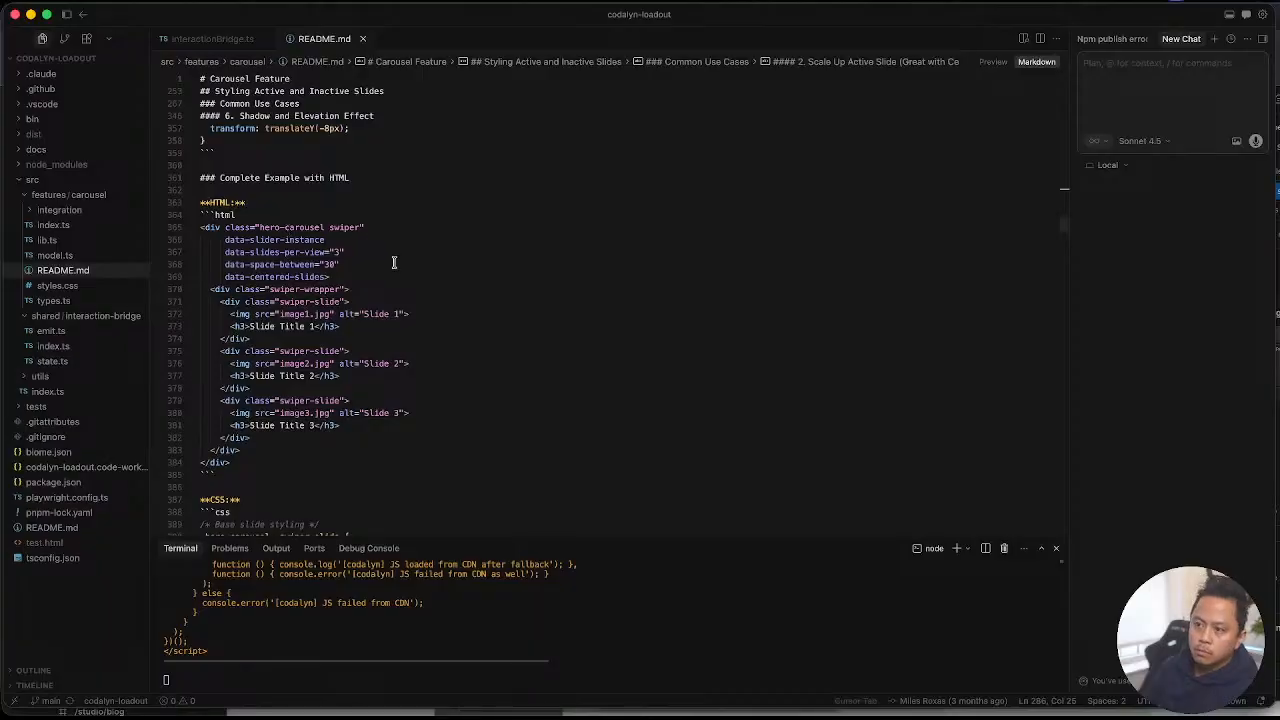
pyautogui.scroll(-1, 400, 290)
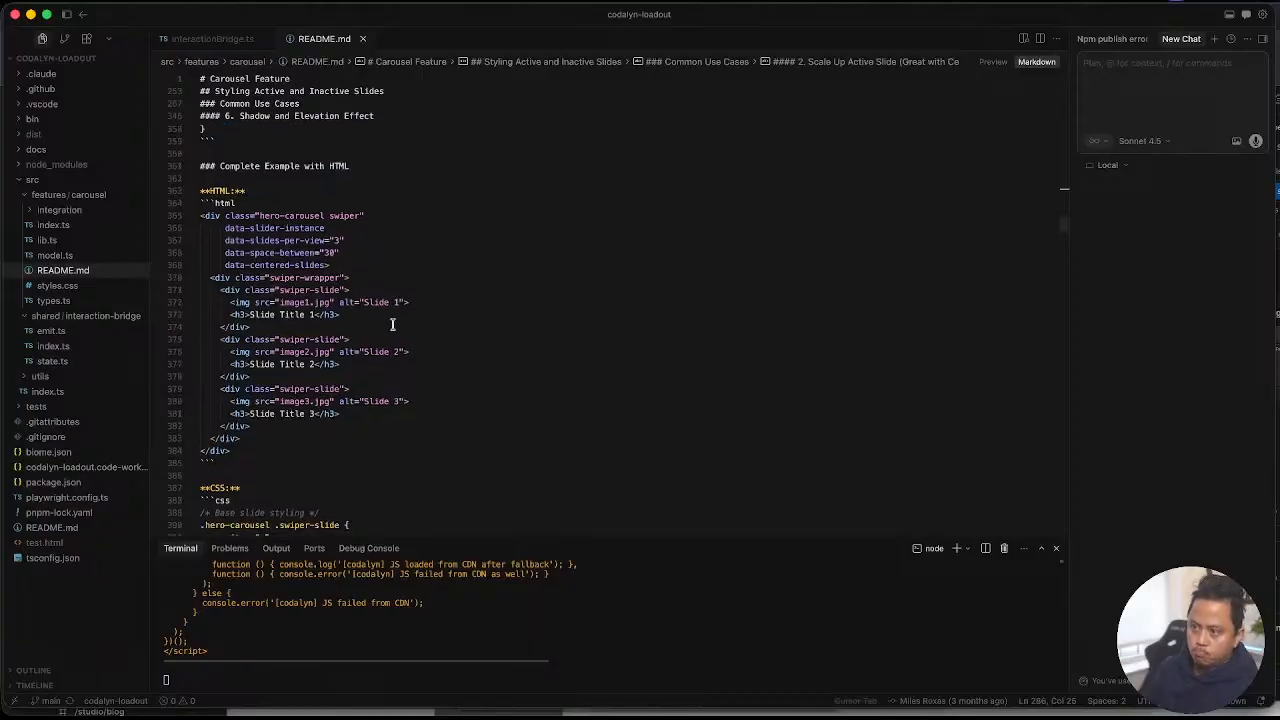
# Step: Switch back to the Slider Test page in the Webflow designer and review the styles of the first swiper-slide and the swiper
pyautogui.hotkey('ctrl', 'Up')
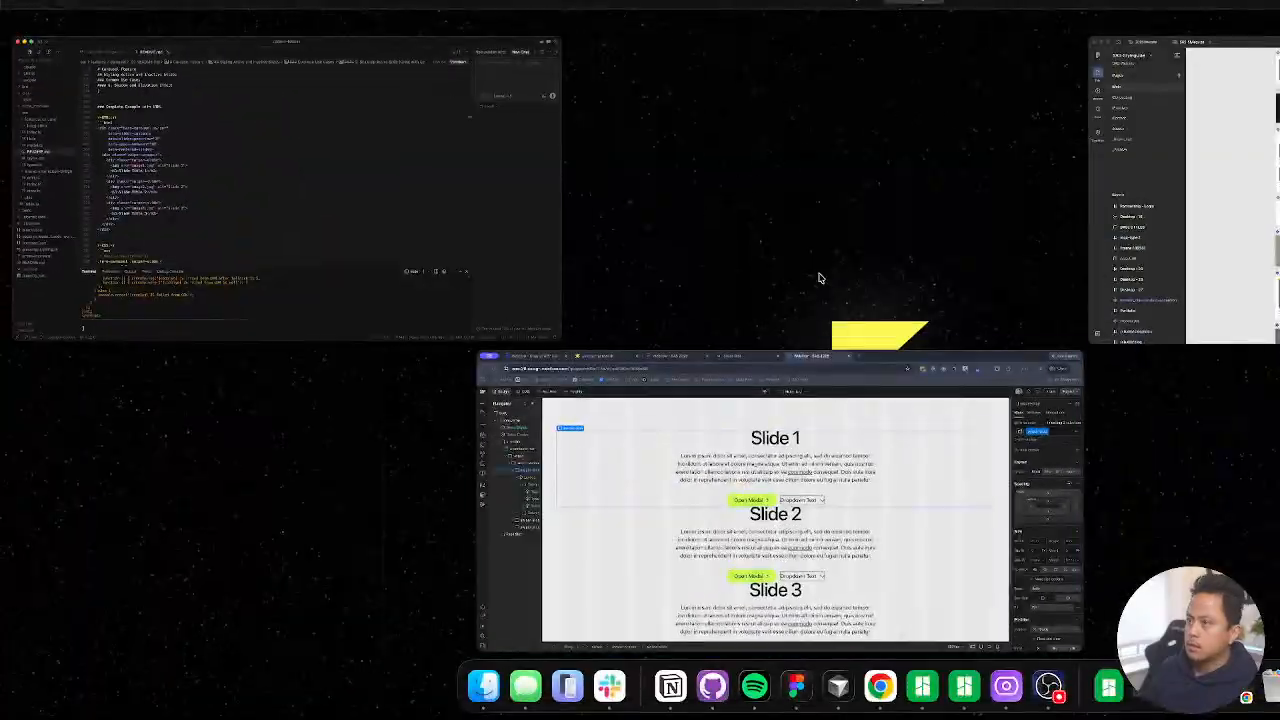
pyautogui.click(800, 420)
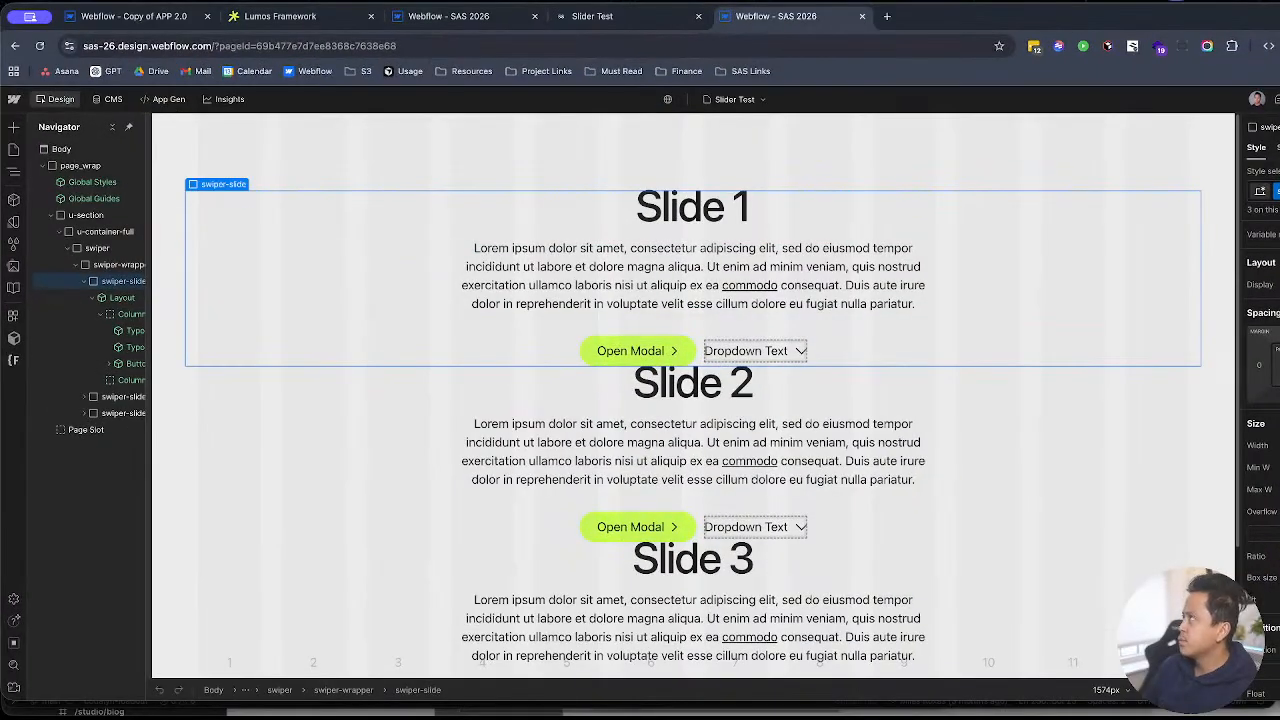
pyautogui.scroll(-10, 1262, 400)
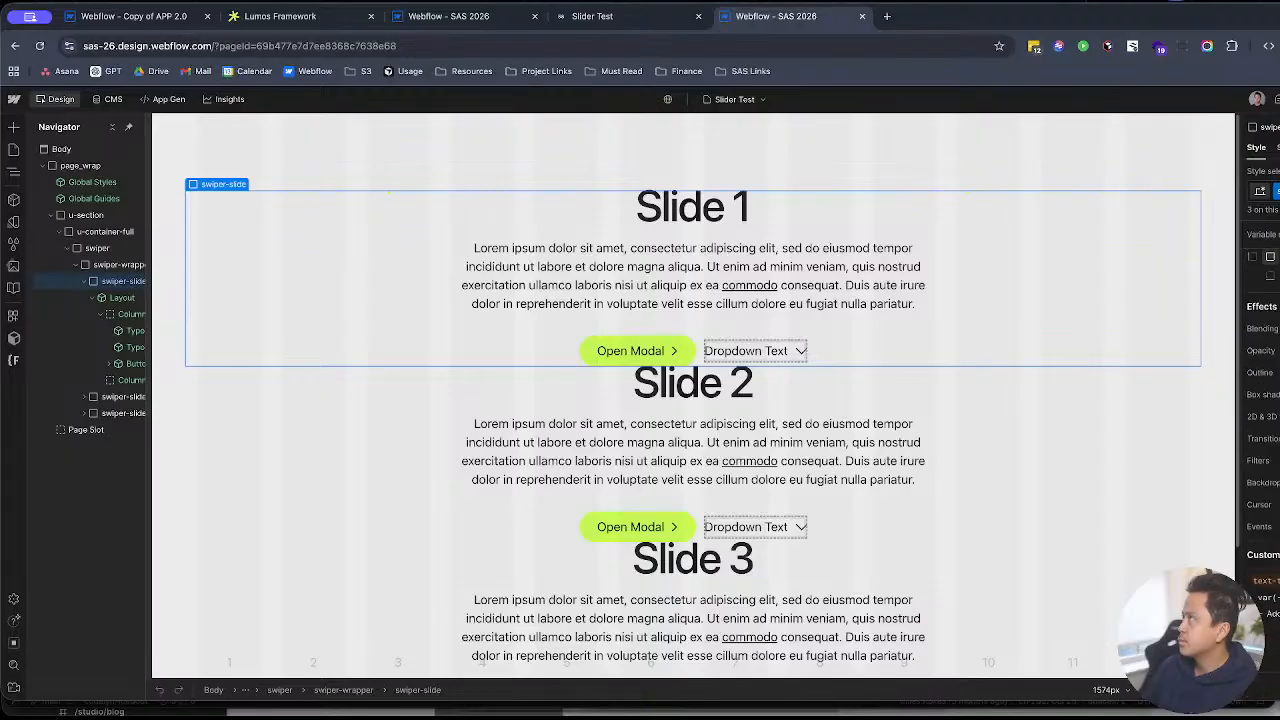
pyautogui.hotkey('ctrl', 'Up')
pyautogui.click(969, 518)
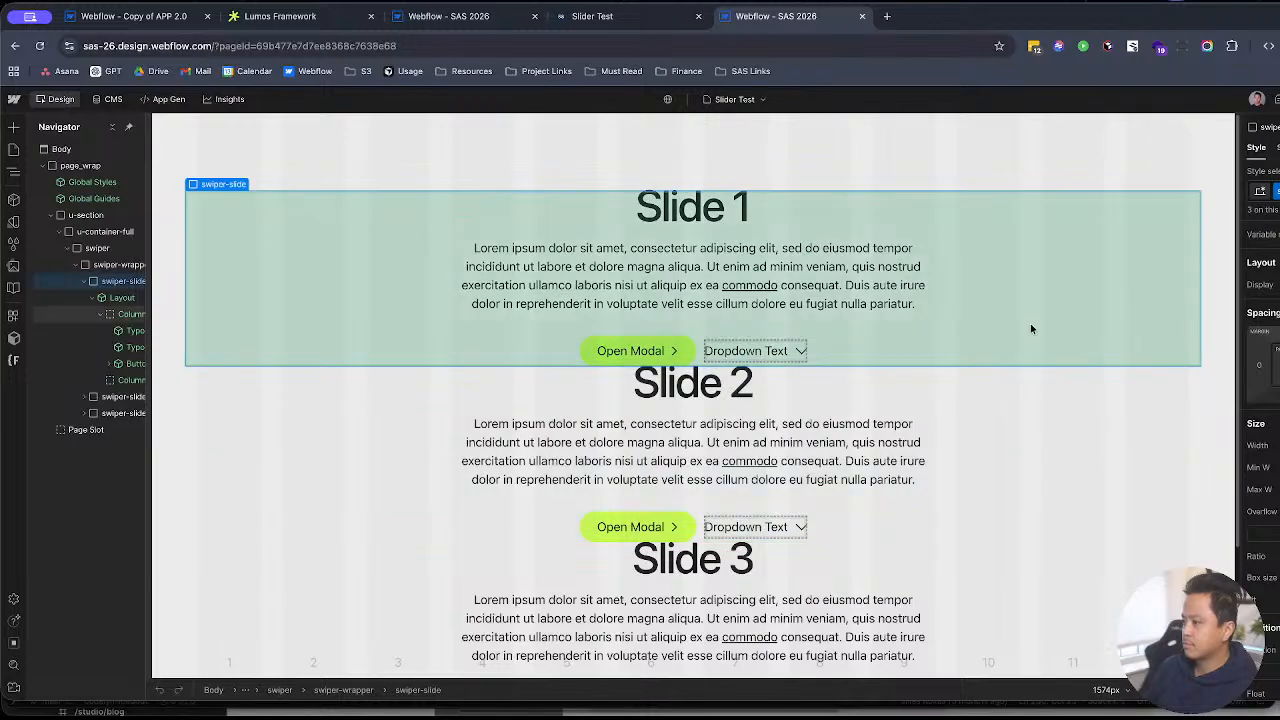
pyautogui.click(1031, 328)
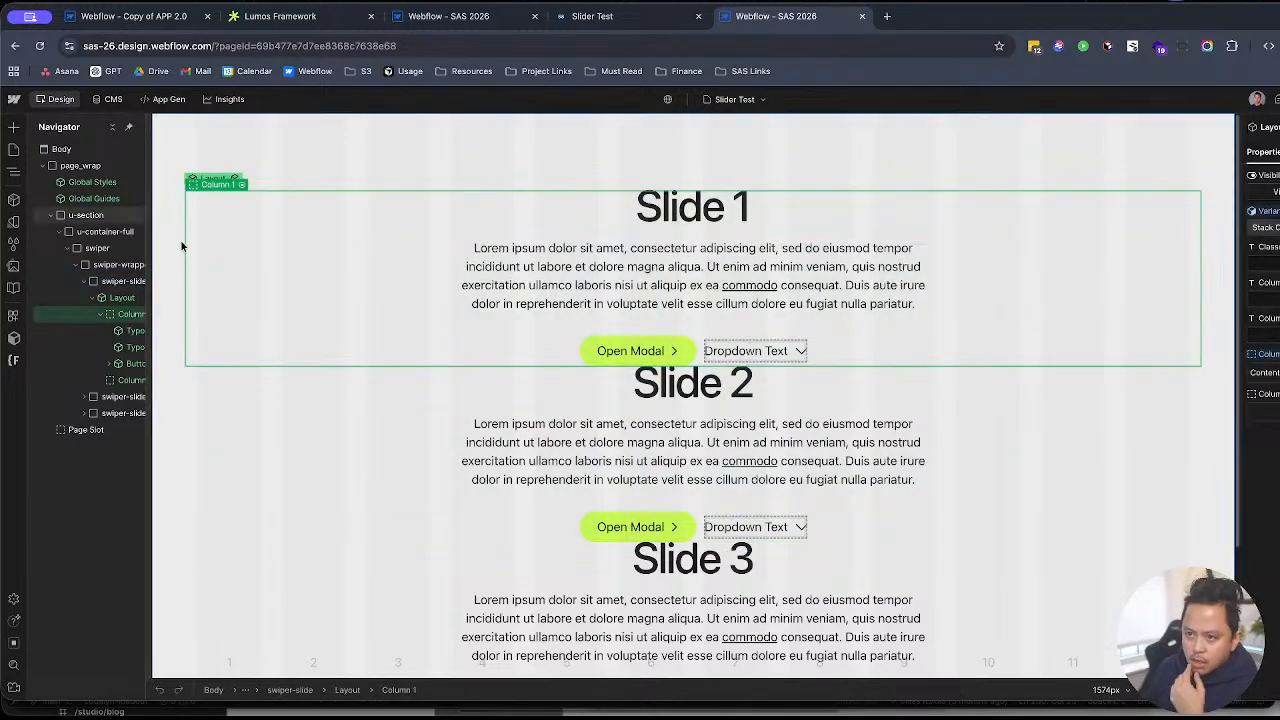
pyautogui.click(103, 250)
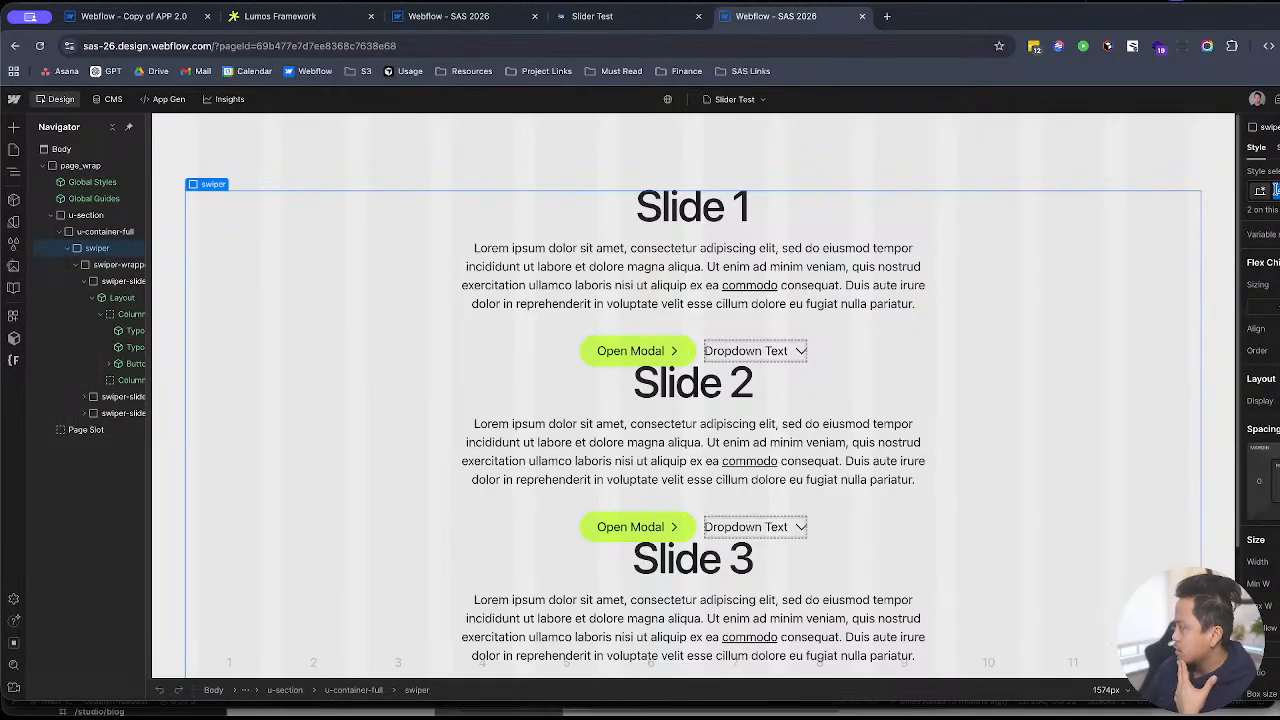
# Step: Try to undo the last two changes on the Slider Test page and clear the element selection
pyautogui.hotkey('ctrl', 'z')
pyautogui.hotkey('ctrl', 'z')
pyautogui.press('Escape')
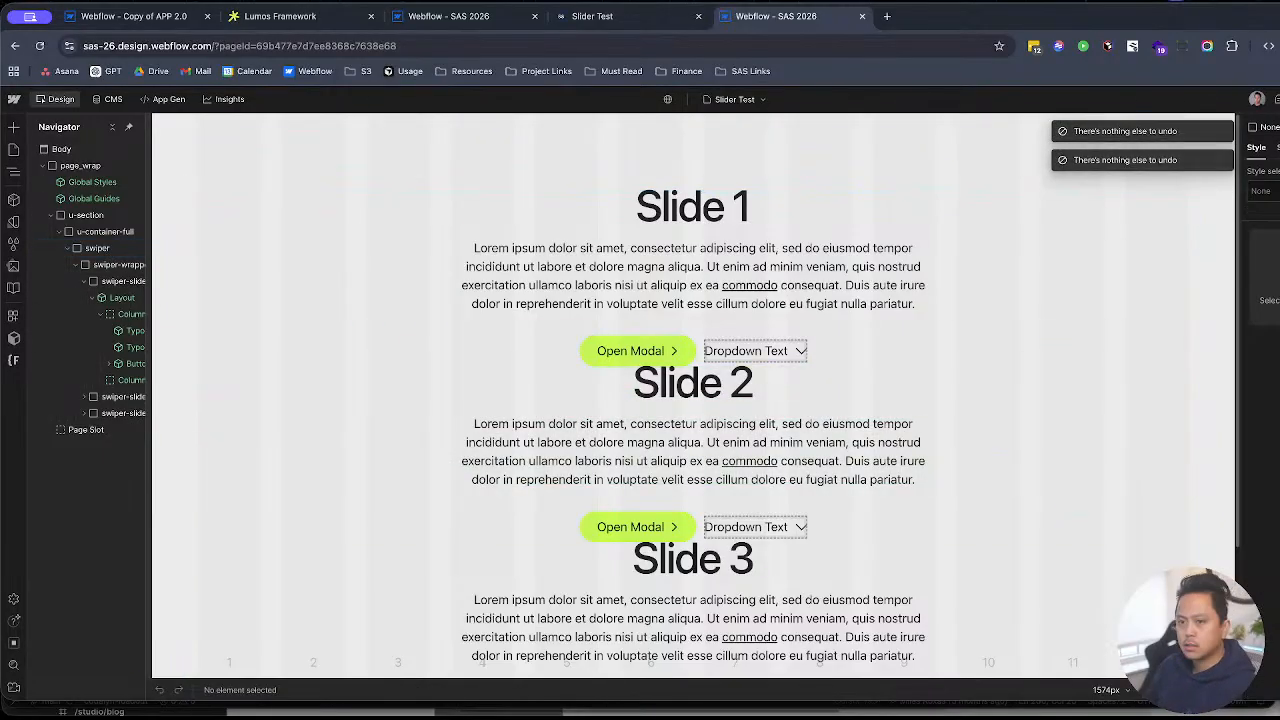
# Step: Examine the tab section's structure on the Example Components page and return to the Slider Test page
pyautogui.click(14, 149)
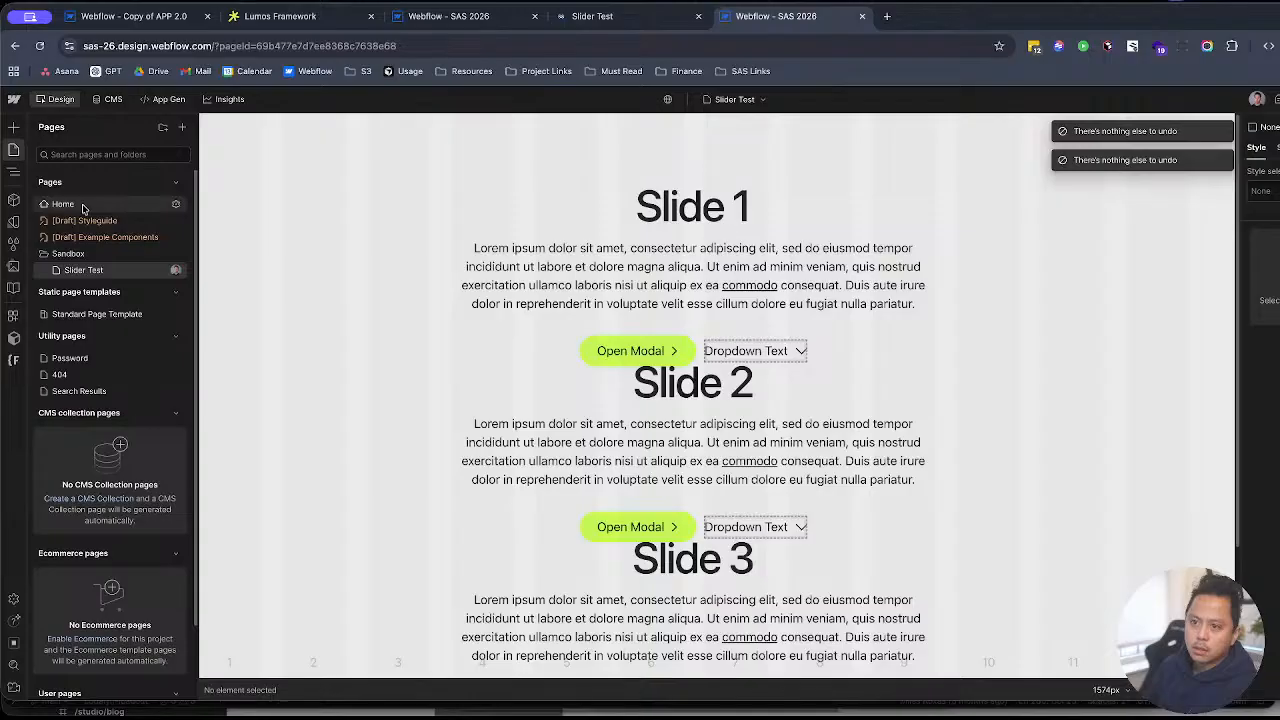
pyautogui.click(95, 237)
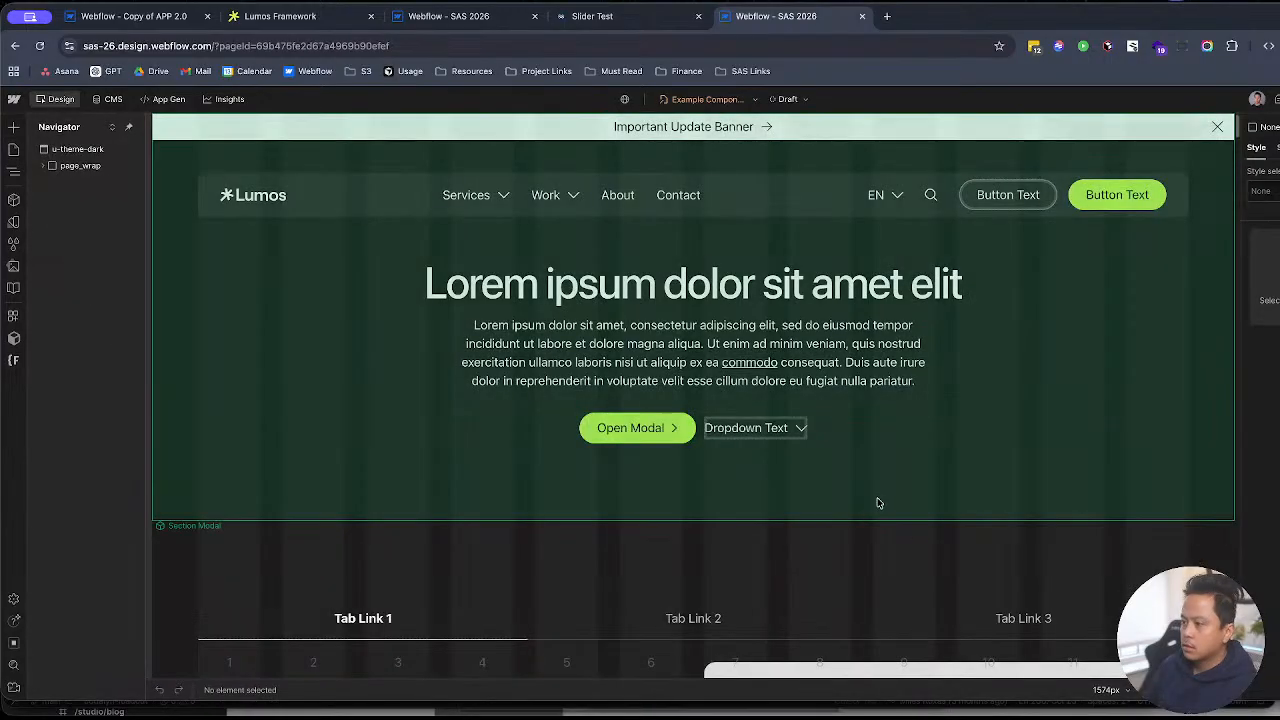
pyautogui.scroll(-5, 877, 503)
pyautogui.click(670, 577)
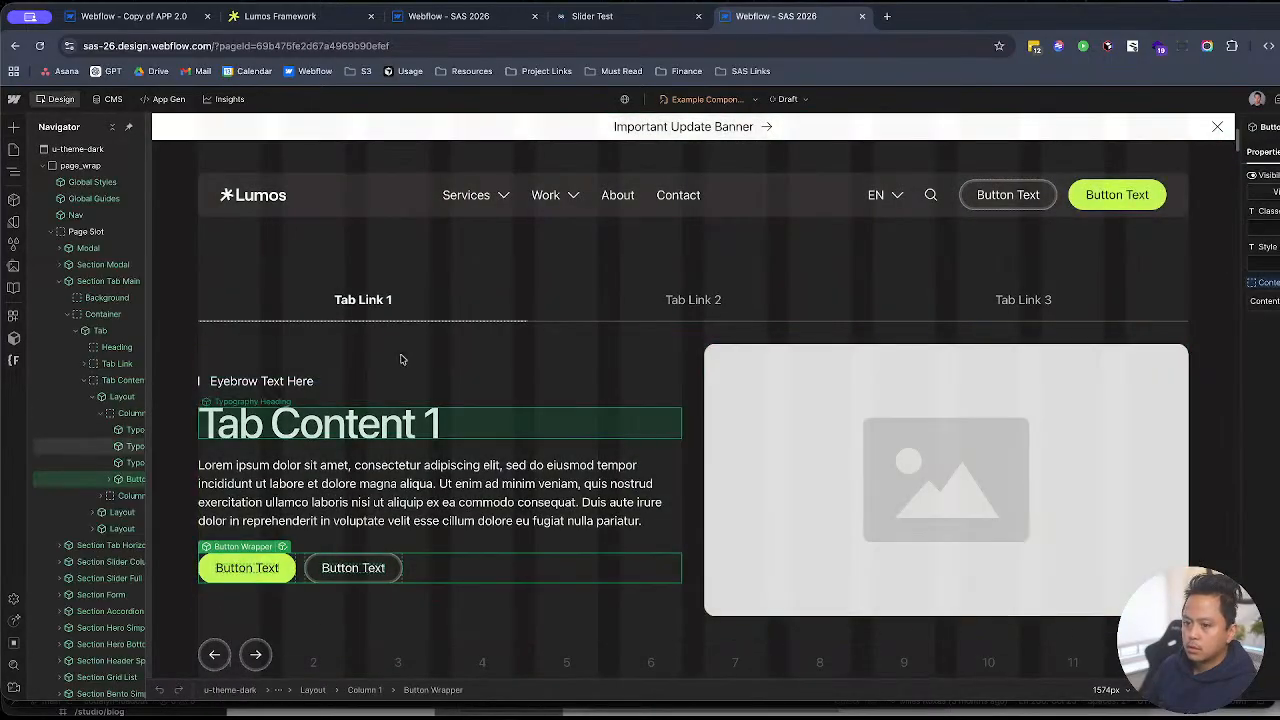
pyautogui.click(14, 149)
pyautogui.click(82, 264)
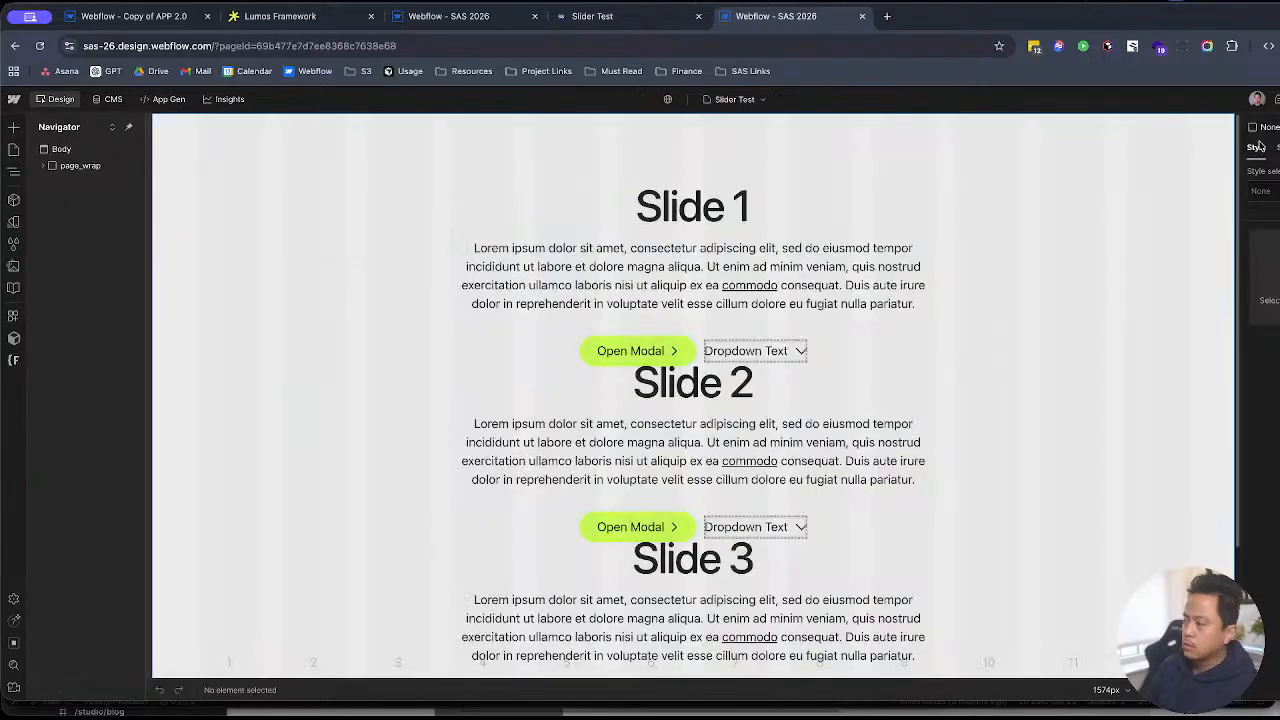
# Step: Publish the site to the sas-26.webflow.io staging domain and view the live Slider Test page
pyautogui.click(1276, 99)
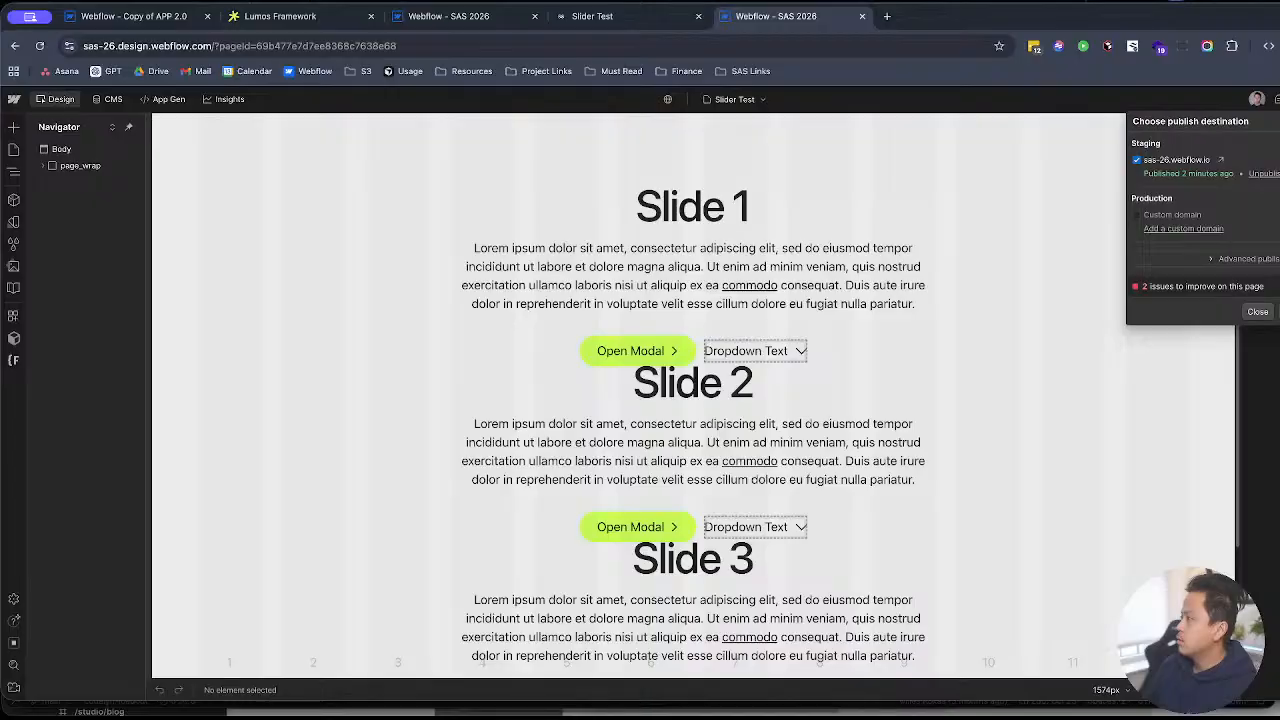
pyautogui.click(1272, 312)
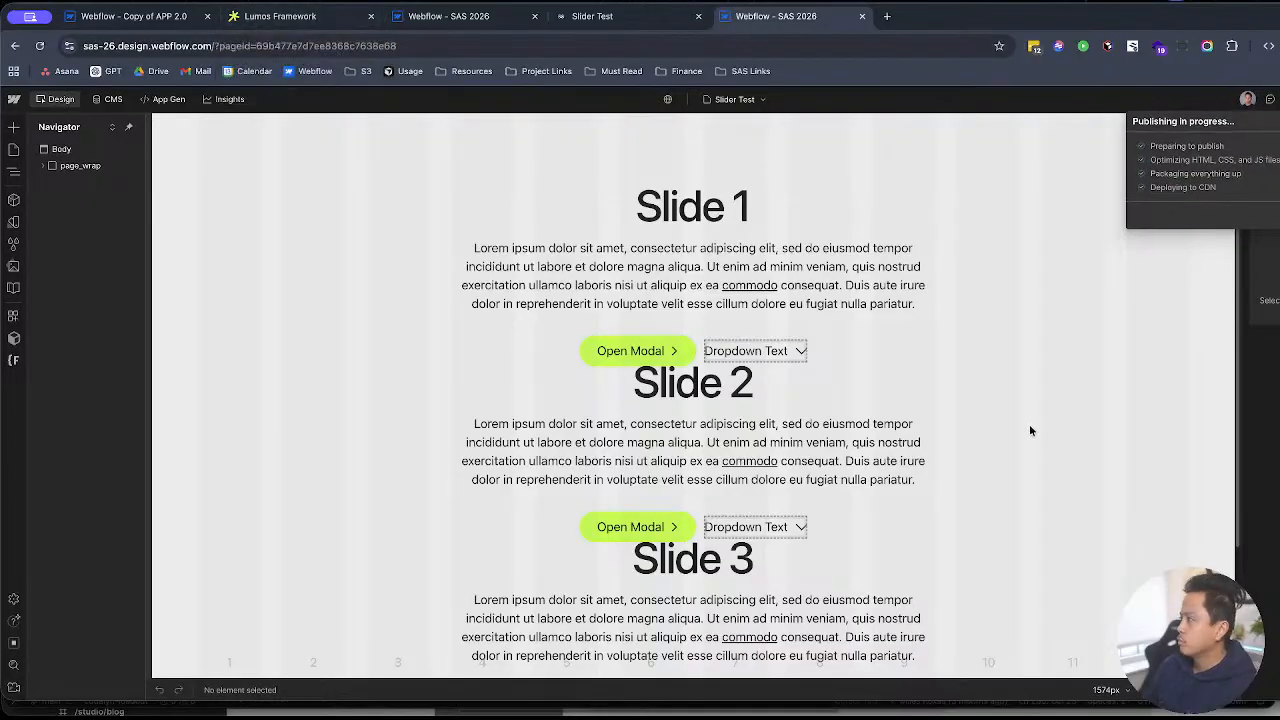
pyautogui.click(313, 18)
pyautogui.click(182, 22)
pyautogui.click(270, 28)
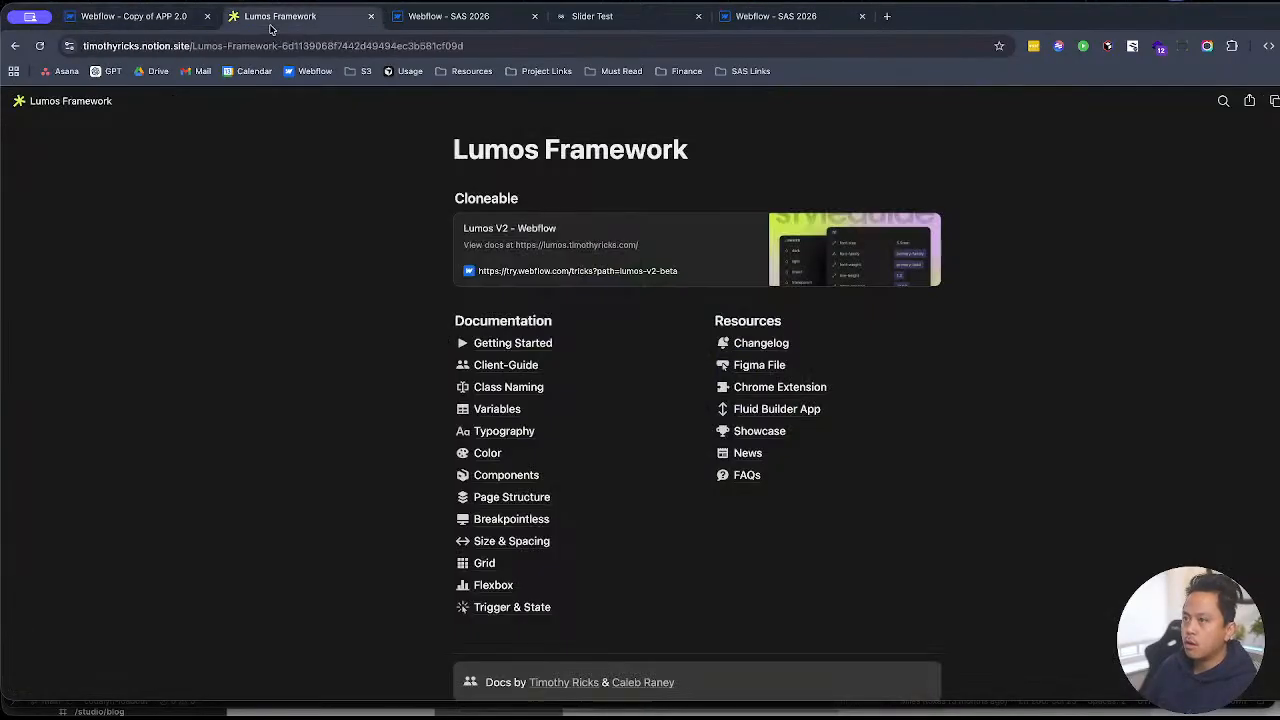
pyautogui.click(606, 24)
pyautogui.click(829, 22)
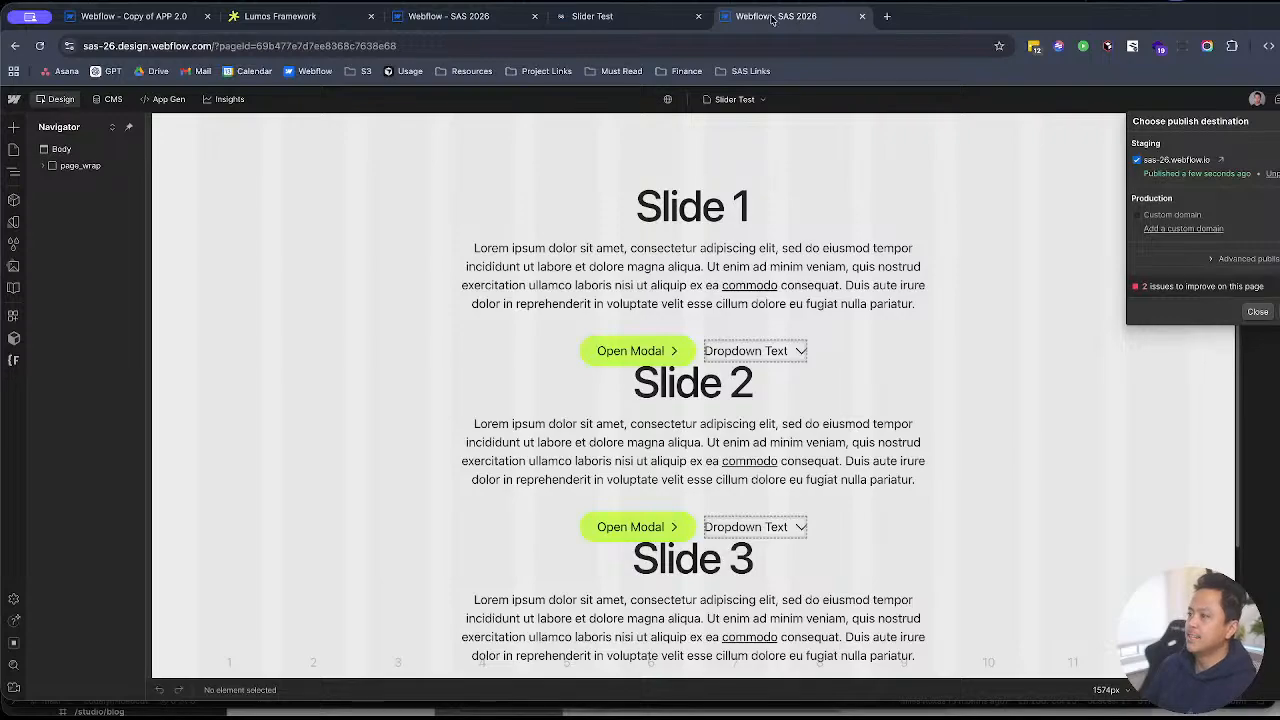
pyautogui.click(660, 26)
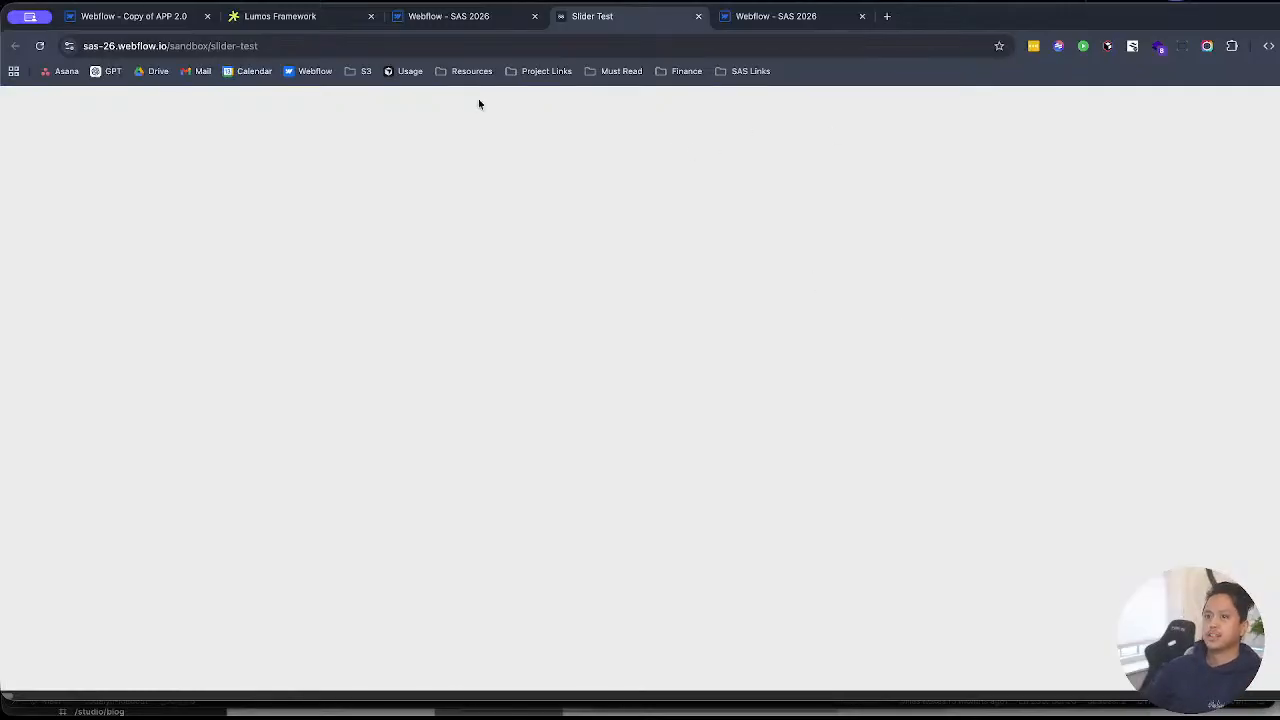
# Step: In the other SAS 2026 designer window, move the swiper out of u-container-full to directly under page_wrap, above u-section
pyautogui.click(449, 27)
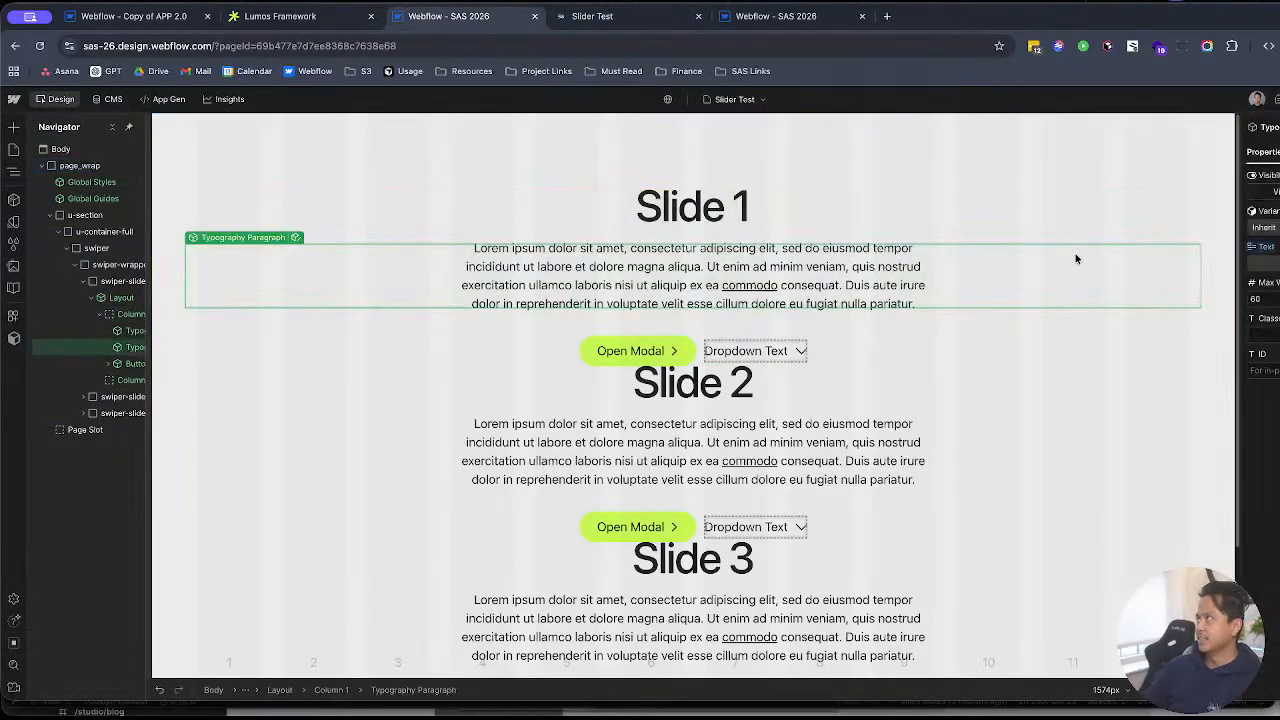
pyautogui.click(1017, 362)
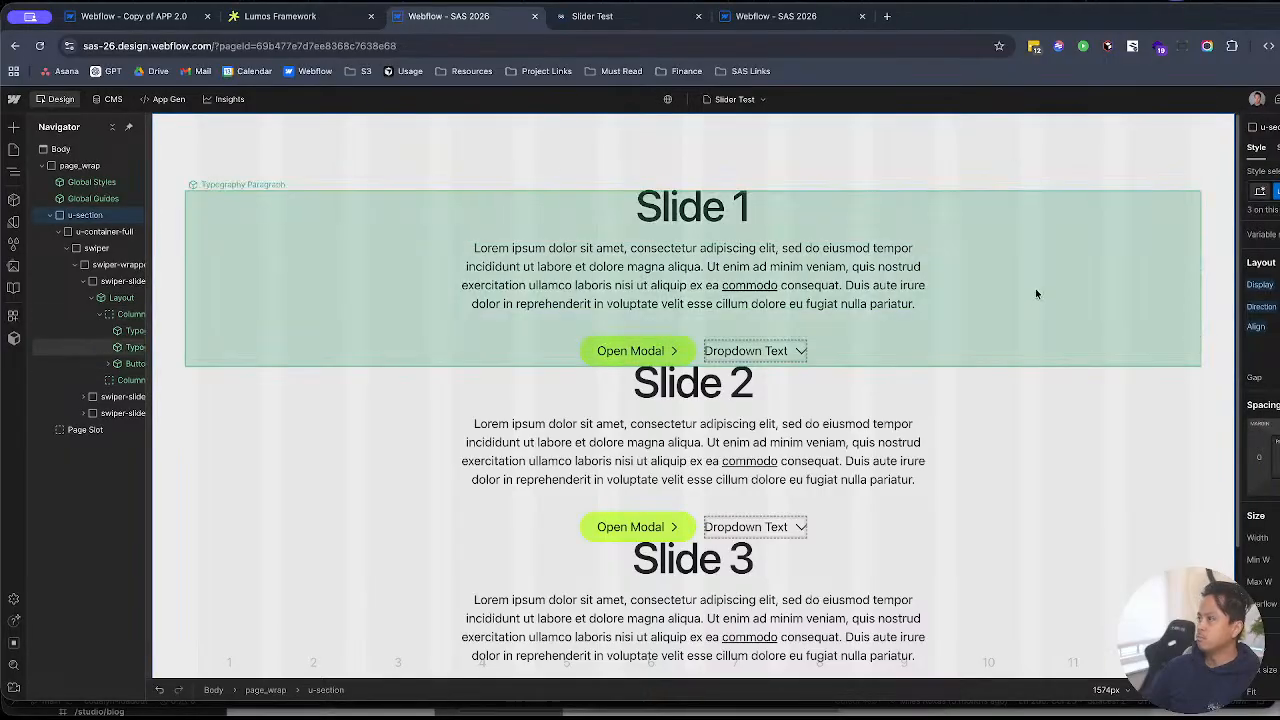
pyautogui.click(1026, 333)
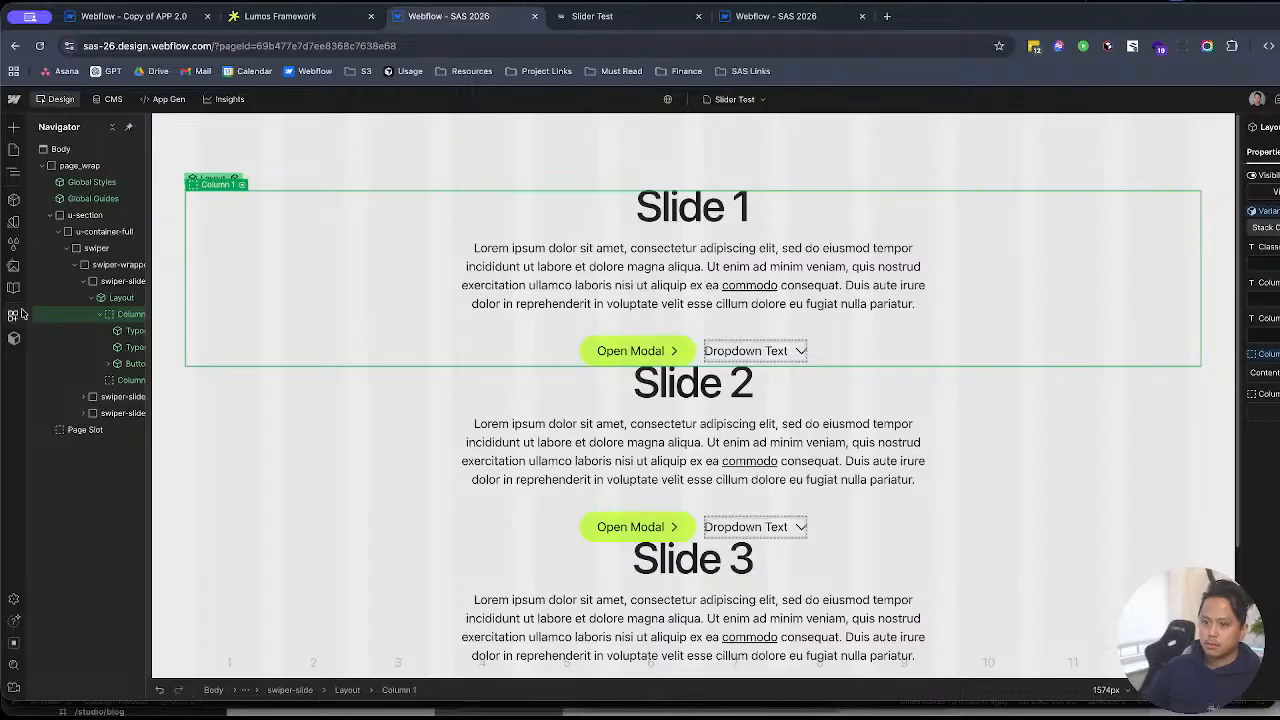
pyautogui.click(118, 282)
pyautogui.hscroll(3, 90, 290)
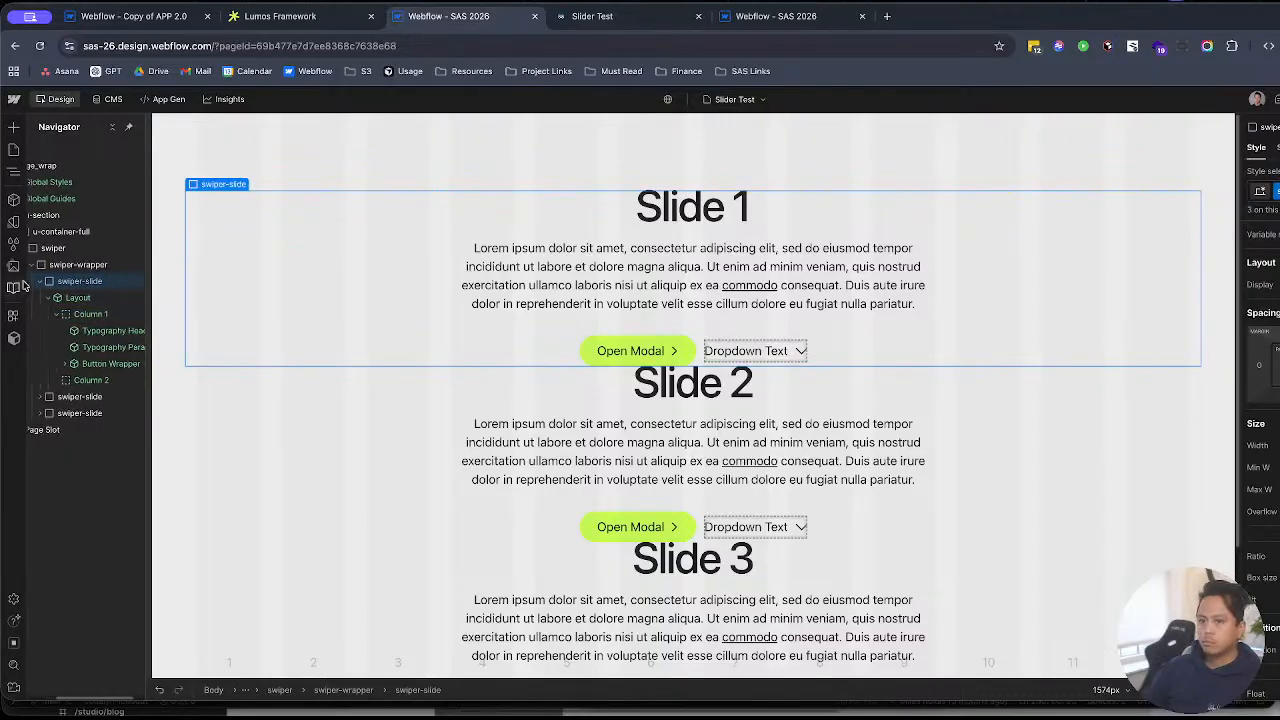
pyautogui.hscroll(-3, 90, 250)
pyautogui.click(92, 248)
pyautogui.moveTo(92, 248); pyautogui.dragTo(101, 216)
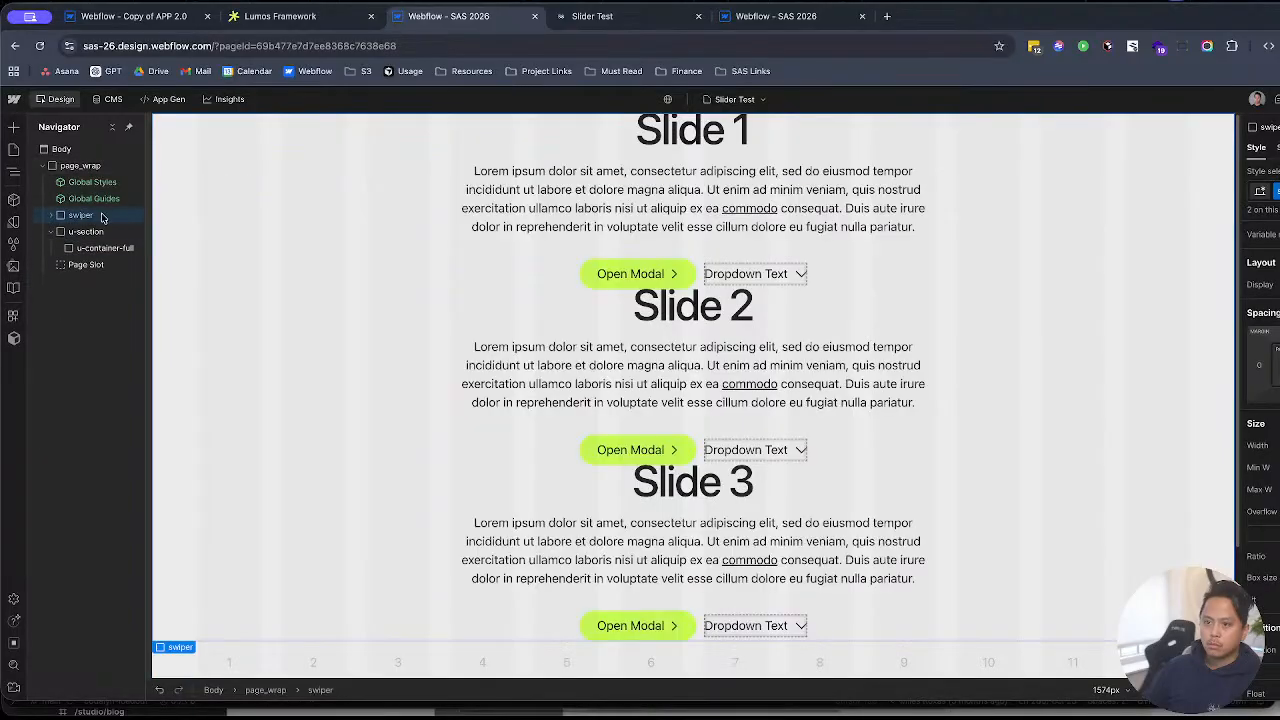
# Step: Publish the restructured page to staging, reload the live Slider Test page and check its sideways scrolling
pyautogui.hotkey('shift', 'p')
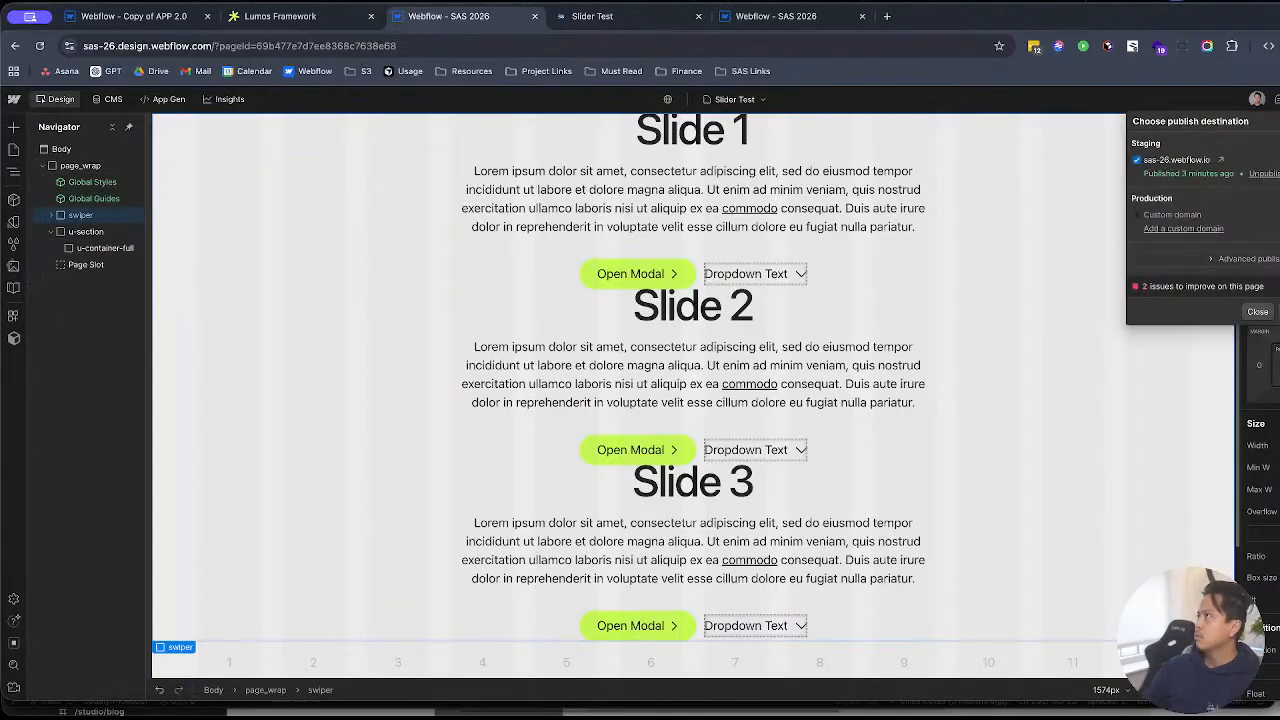
pyautogui.press('Return')
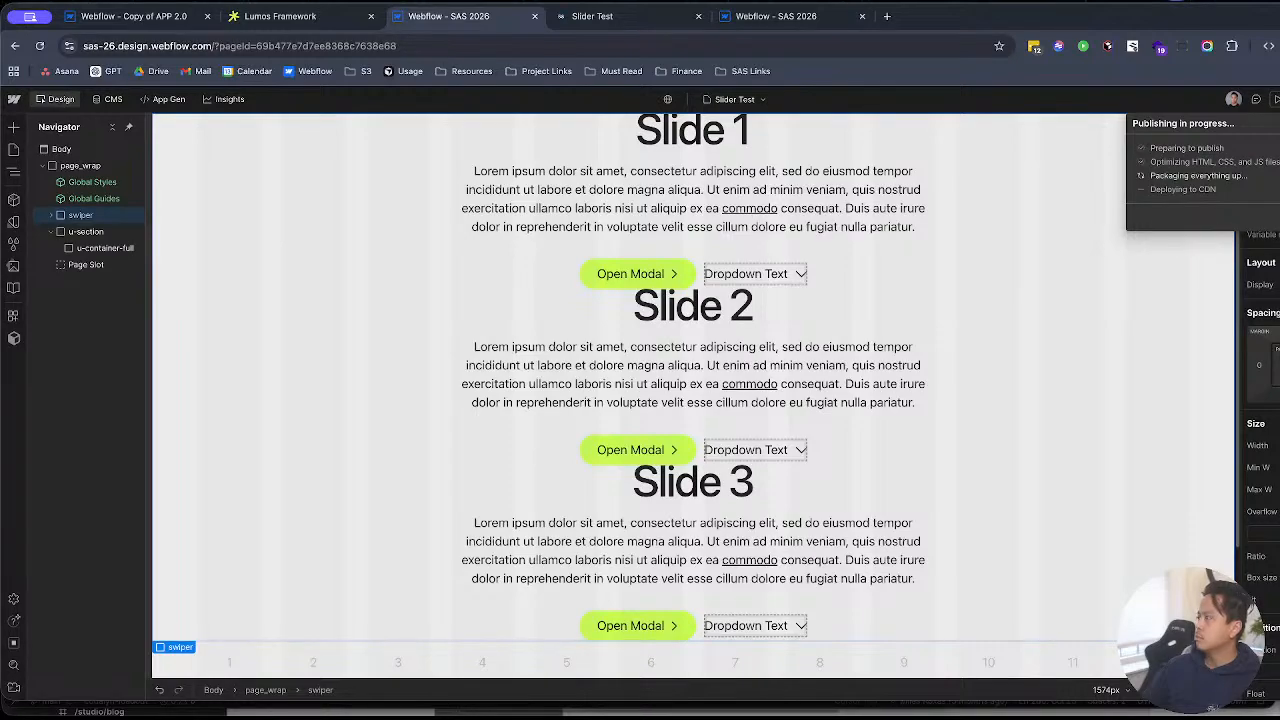
pyautogui.click(630, 16)
pyautogui.press('super+r')
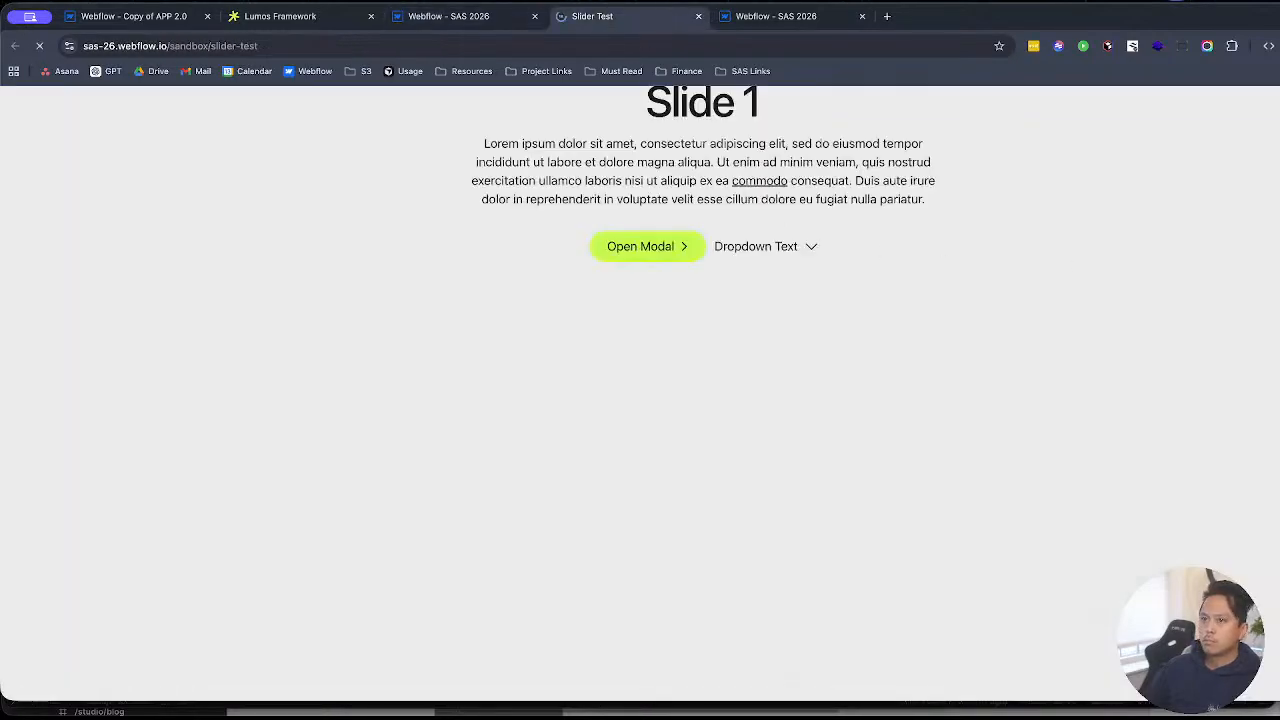
pyautogui.hscroll(-10, 926, 158)
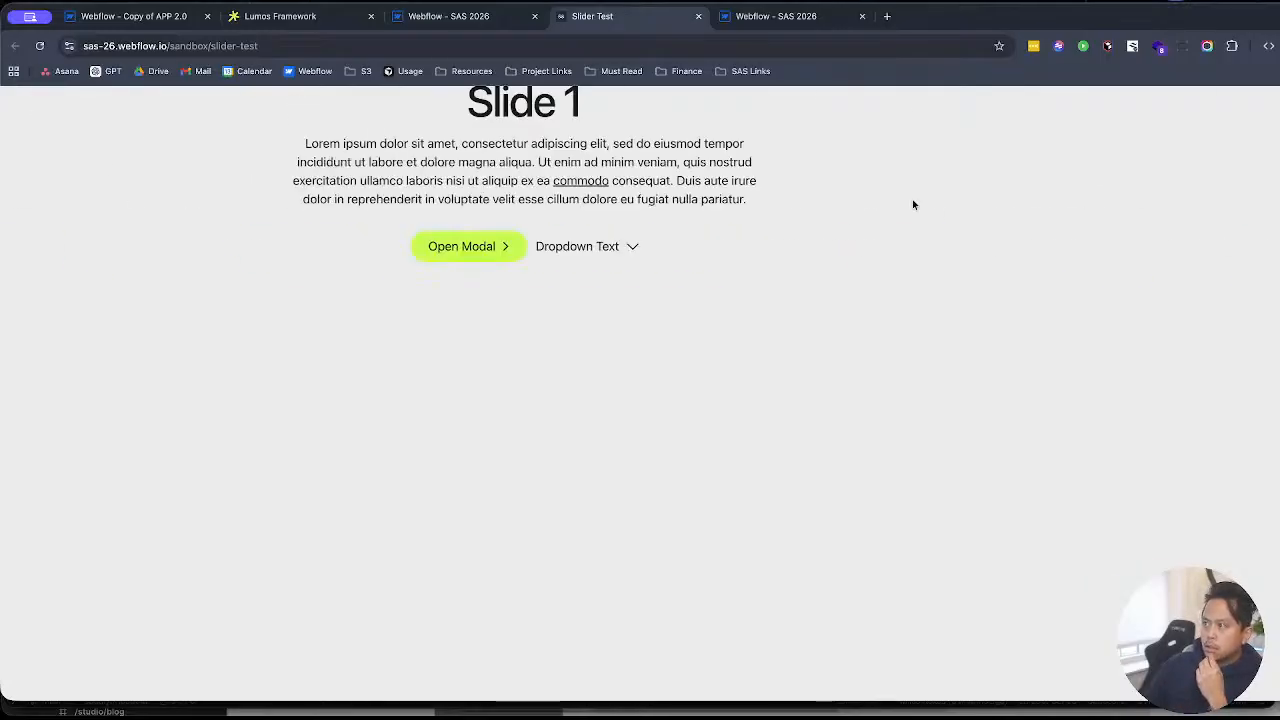
# Step: Back in the designer, collapse u-section and delete the Page Slot from page_wrap
pyautogui.click(447, 24)
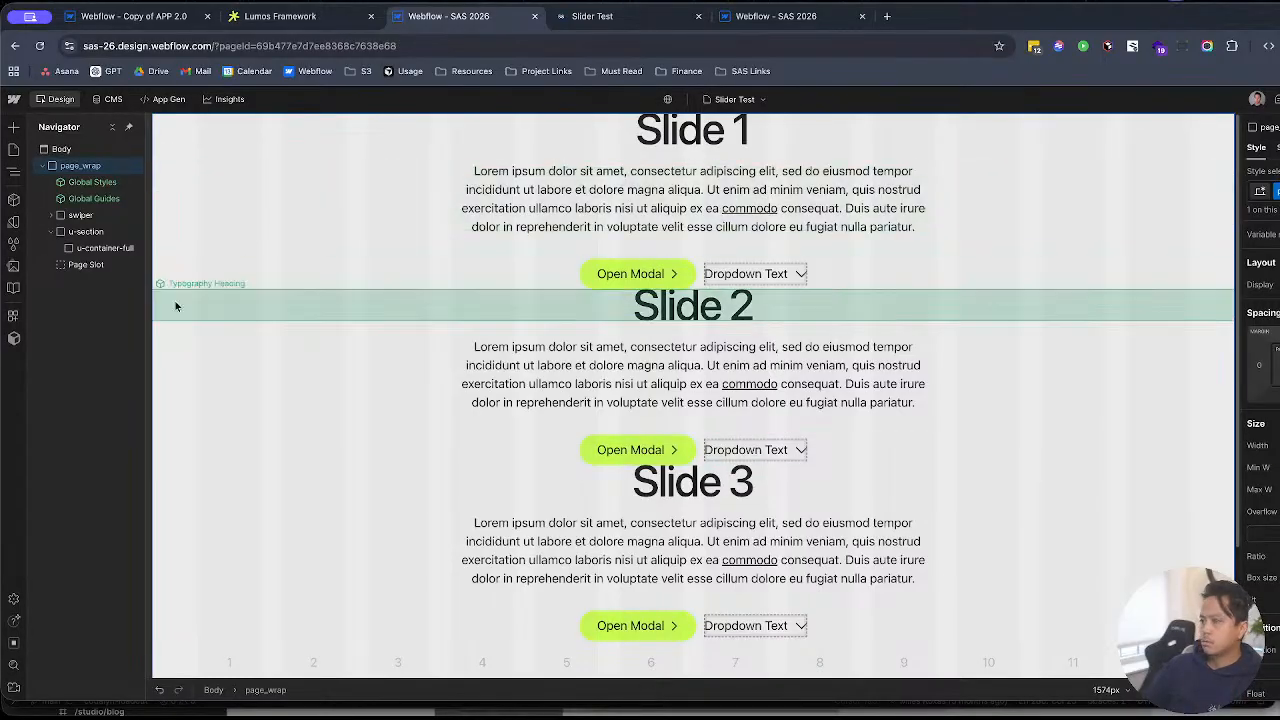
pyautogui.click(86, 264)
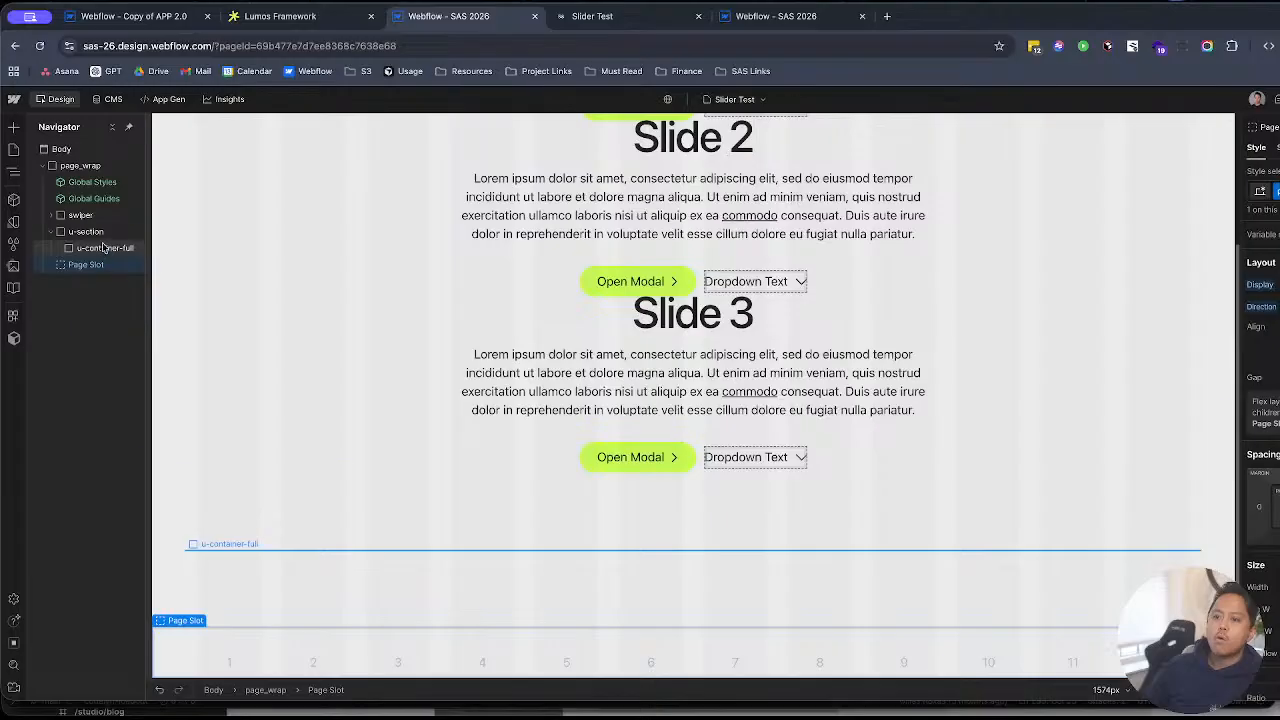
pyautogui.click(57, 232)
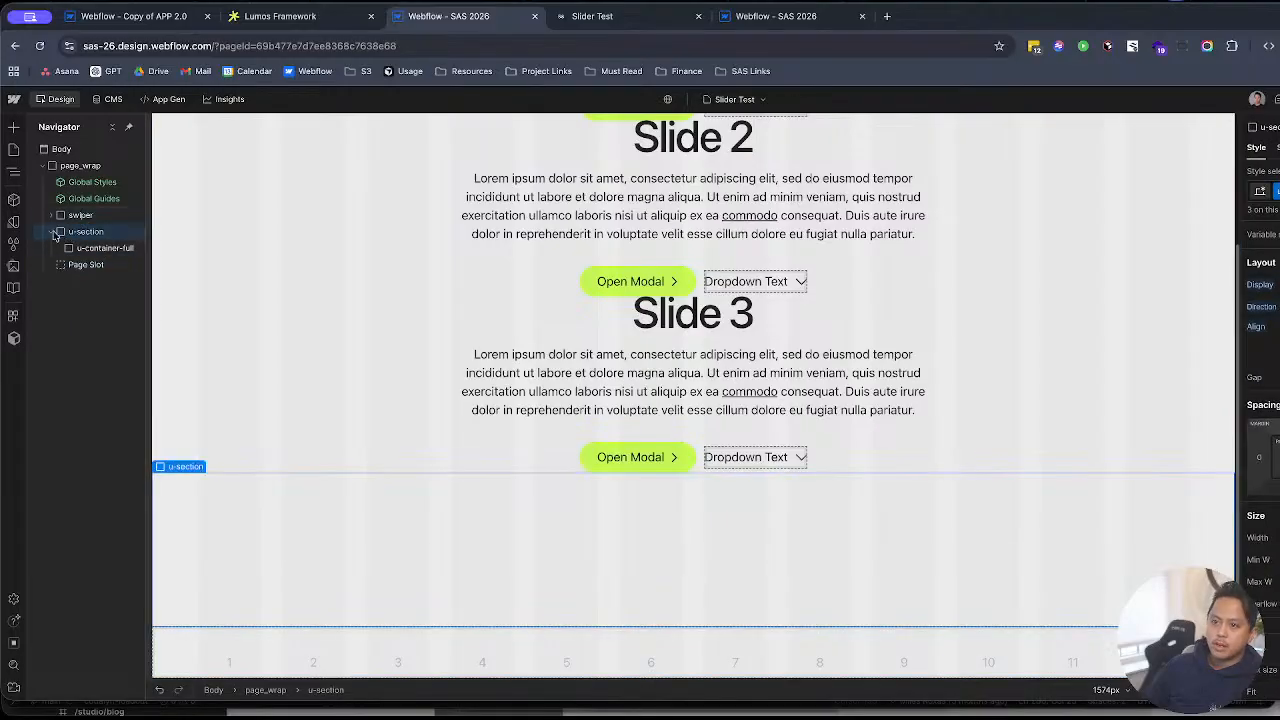
pyautogui.click(86, 248)
pyautogui.press('Delete')
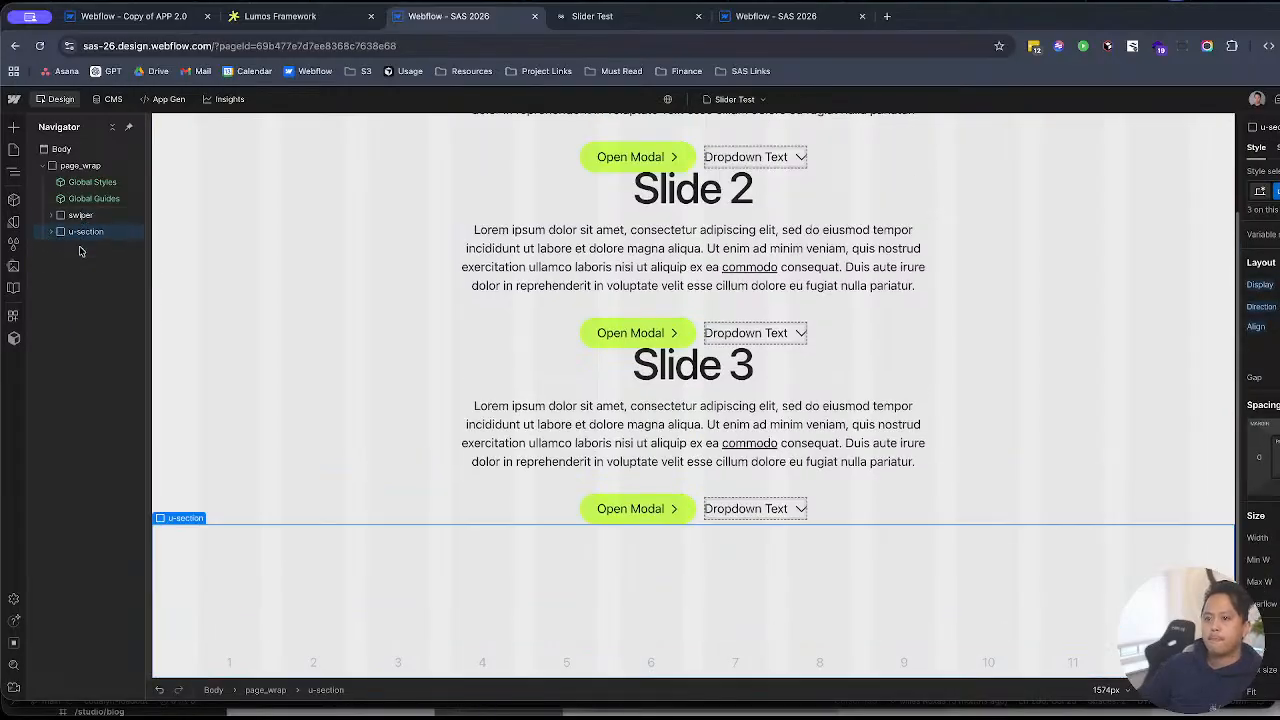
# Step: Move the swiper into u-section and wrap u-section in a div block with the class page_main
pyautogui.moveTo(80, 215)
pyautogui.mouseDown()
pyautogui.moveTo(100, 232)
pyautogui.moveTo(84, 218)
pyautogui.mouseUp()
pyautogui.rightClick(84, 215)
pyautogui.moveTo(120, 252)
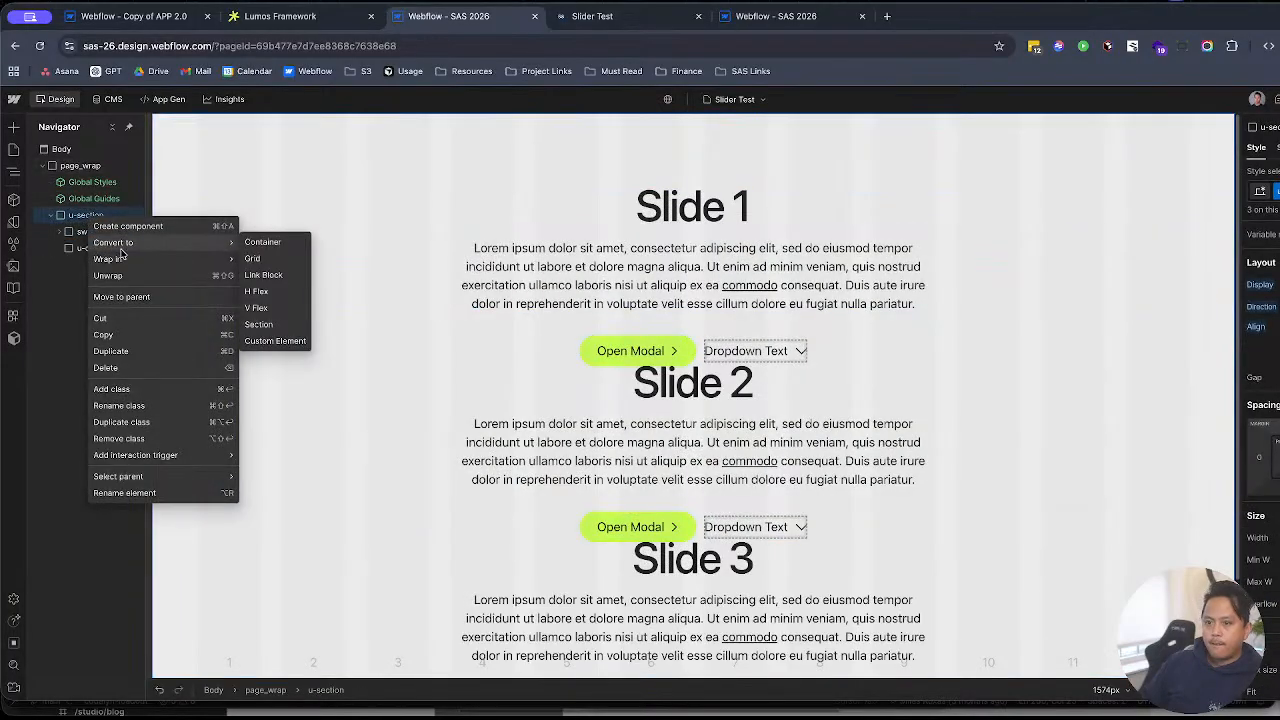
pyautogui.click(262, 258)
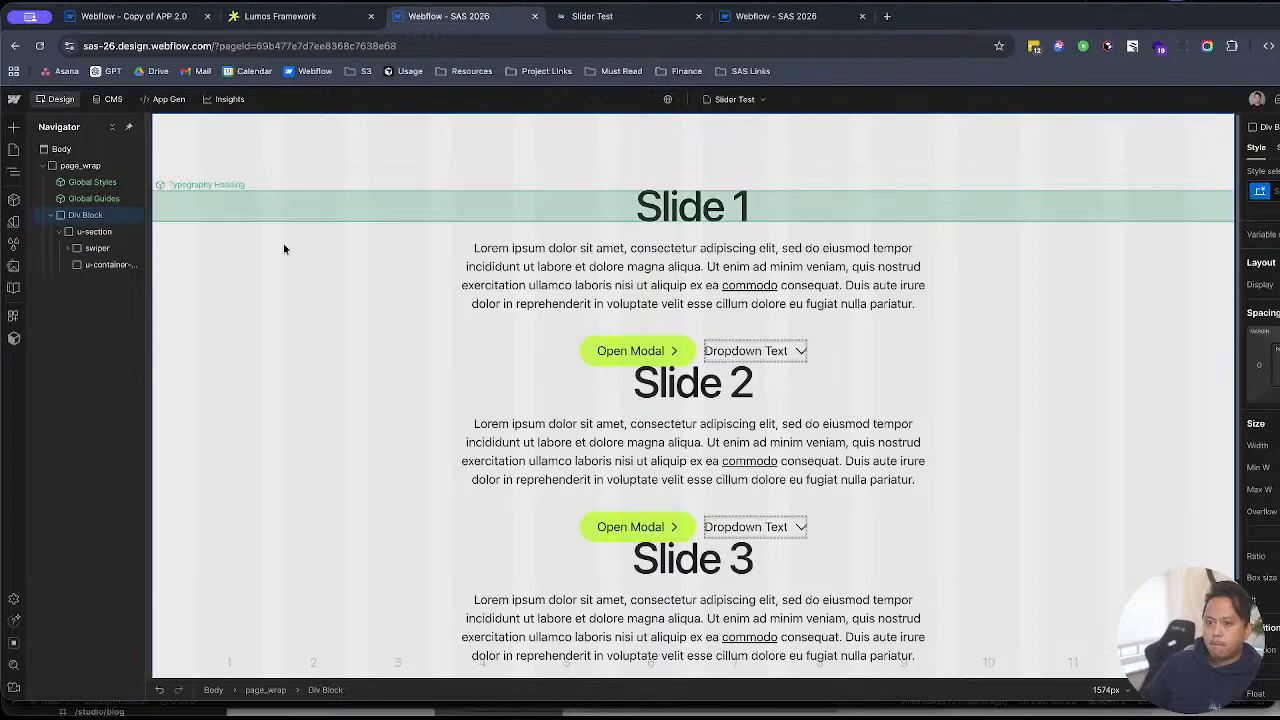
pyautogui.click(1262, 190)
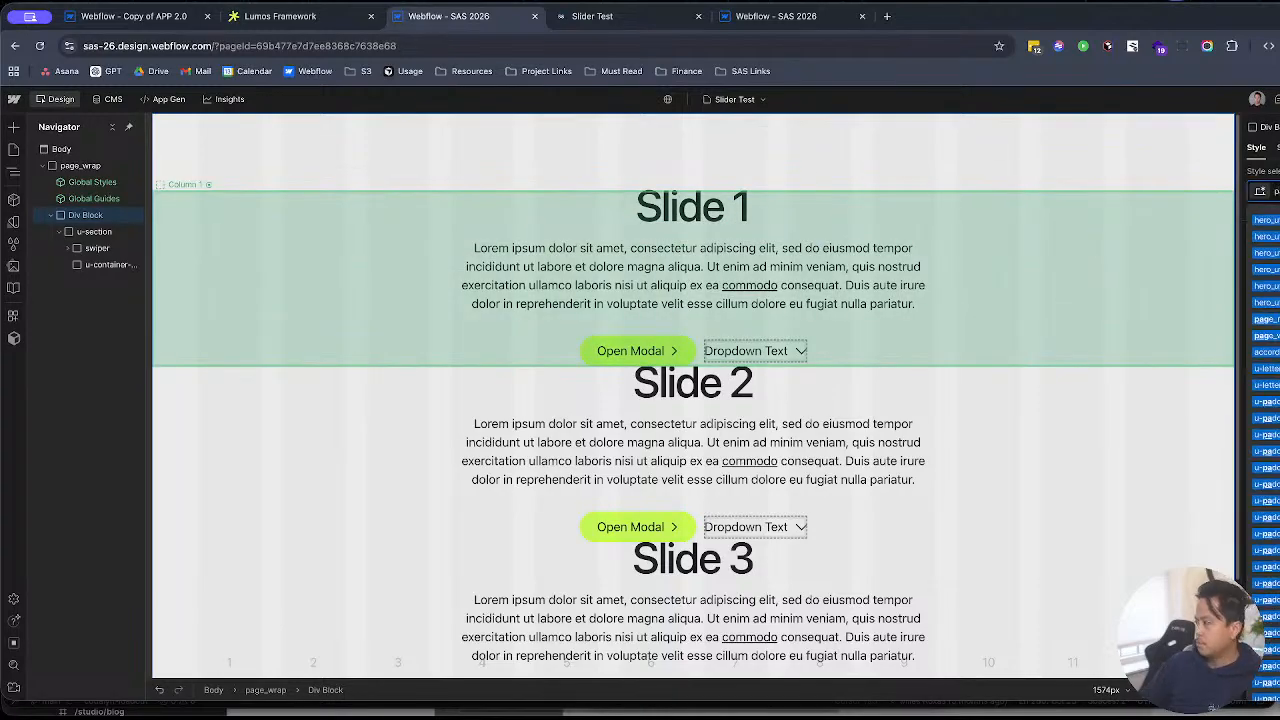
pyautogui.click(1265, 270)
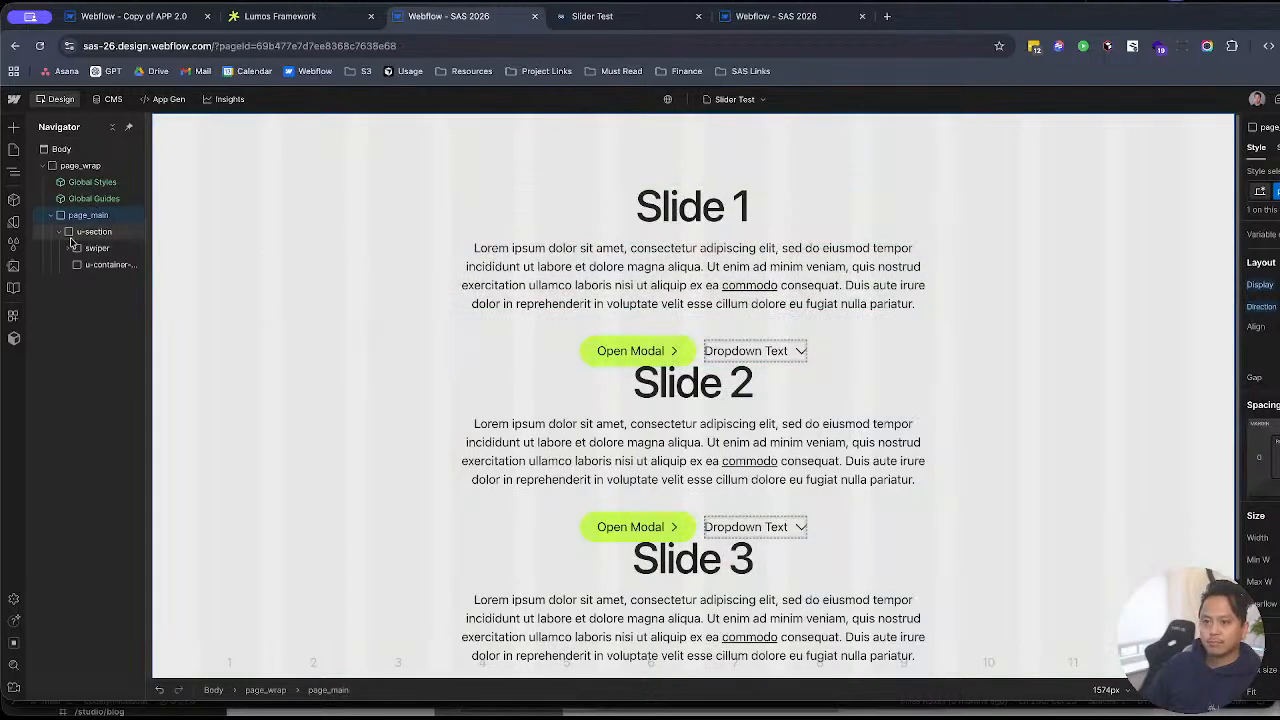
# Step: Delete the empty u-container-full below the swiper in u-section
pyautogui.click(88, 233)
pyautogui.click(100, 264)
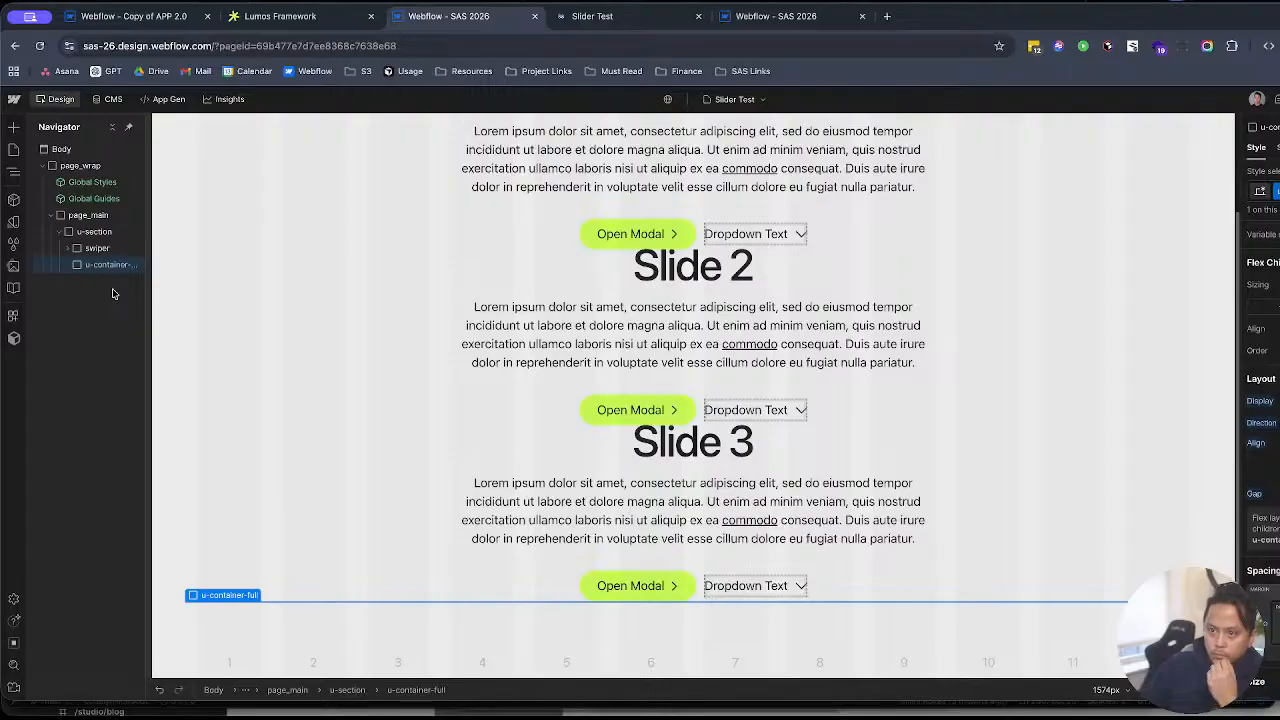
pyautogui.press('Delete')
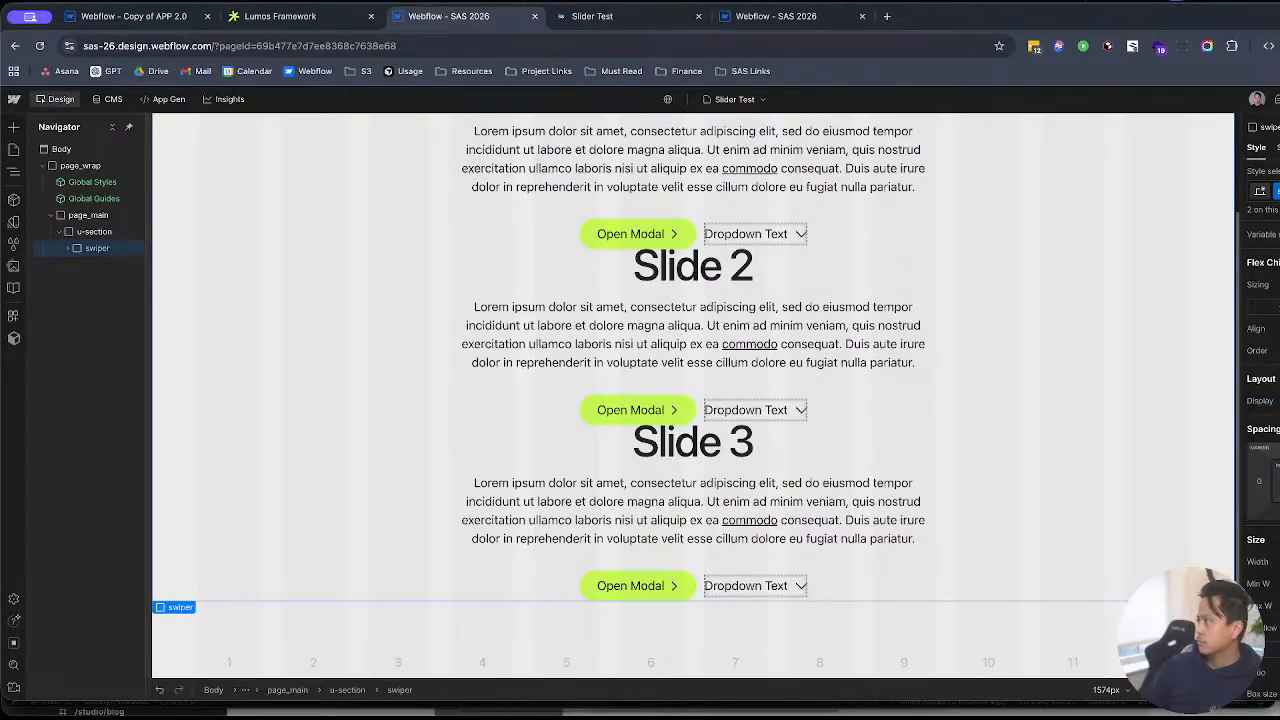
# Step: Publish the page_main structure to staging and reload the live Slider Test page to test the slides
pyautogui.hotkey('shift', 'p')
pyautogui.press('Return')
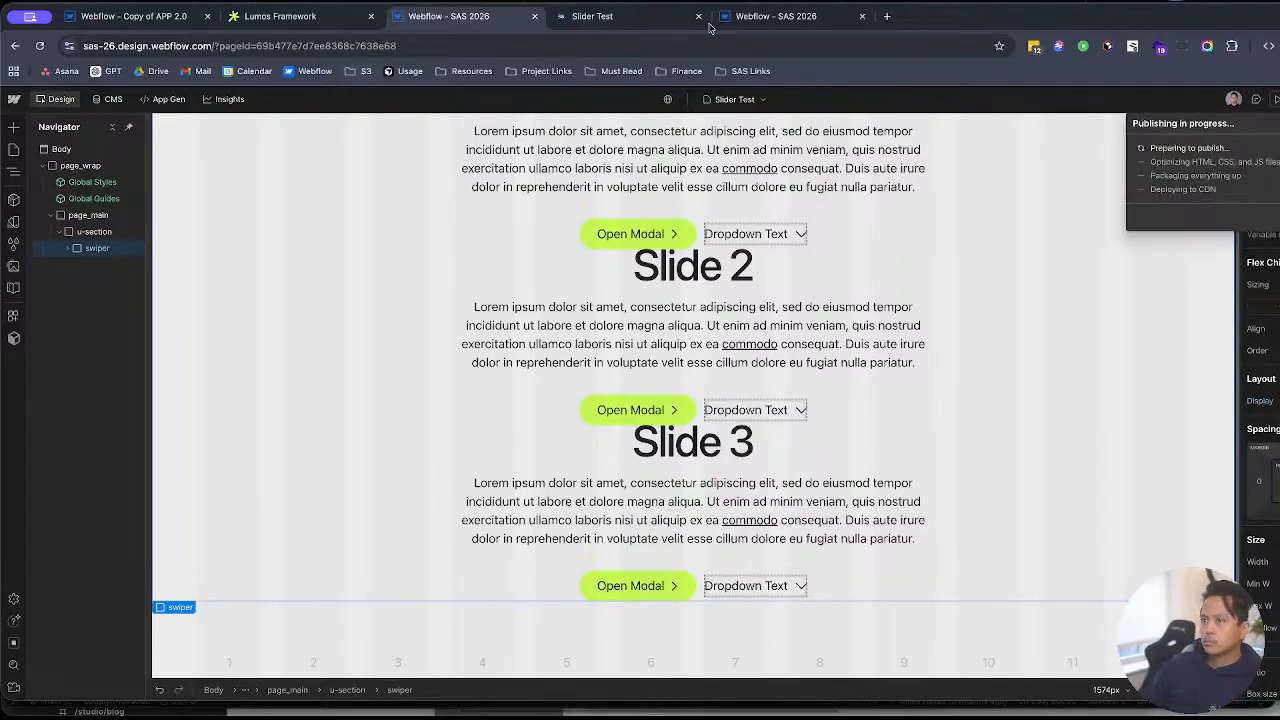
pyautogui.click(656, 19)
pyautogui.click(509, 20)
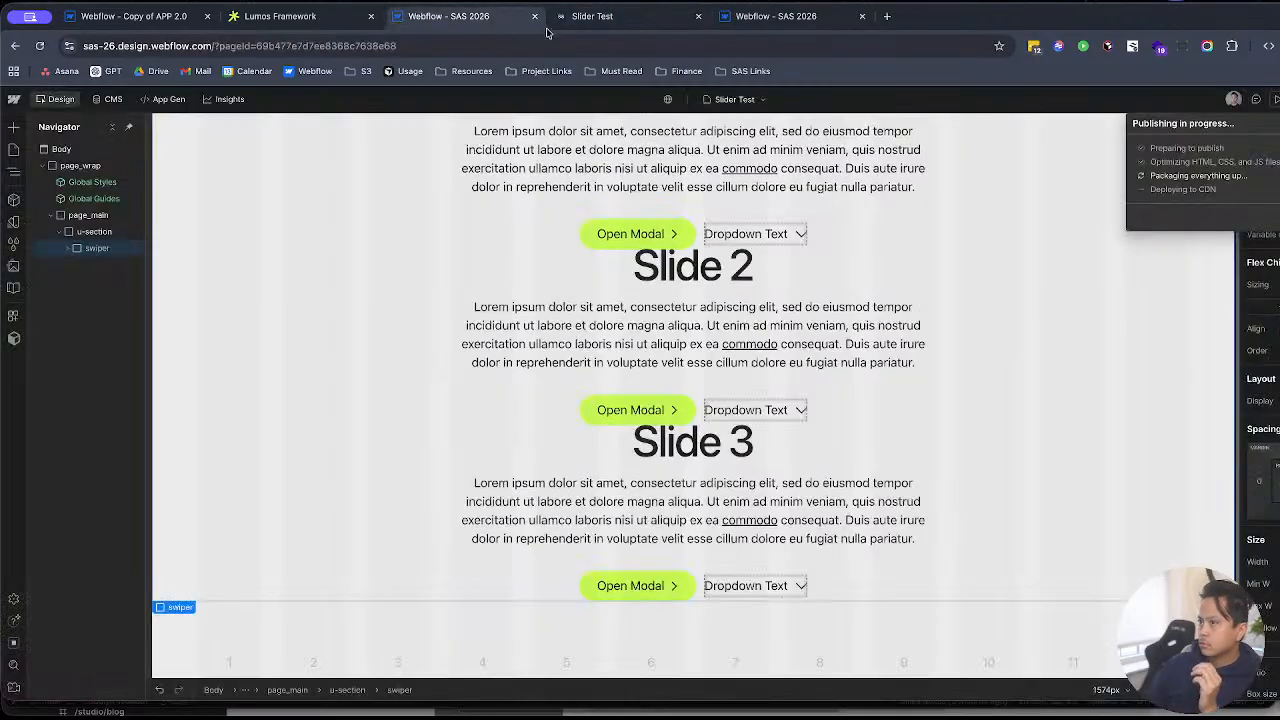
pyautogui.click(648, 23)
pyautogui.hotkey('ctrl', 'r')
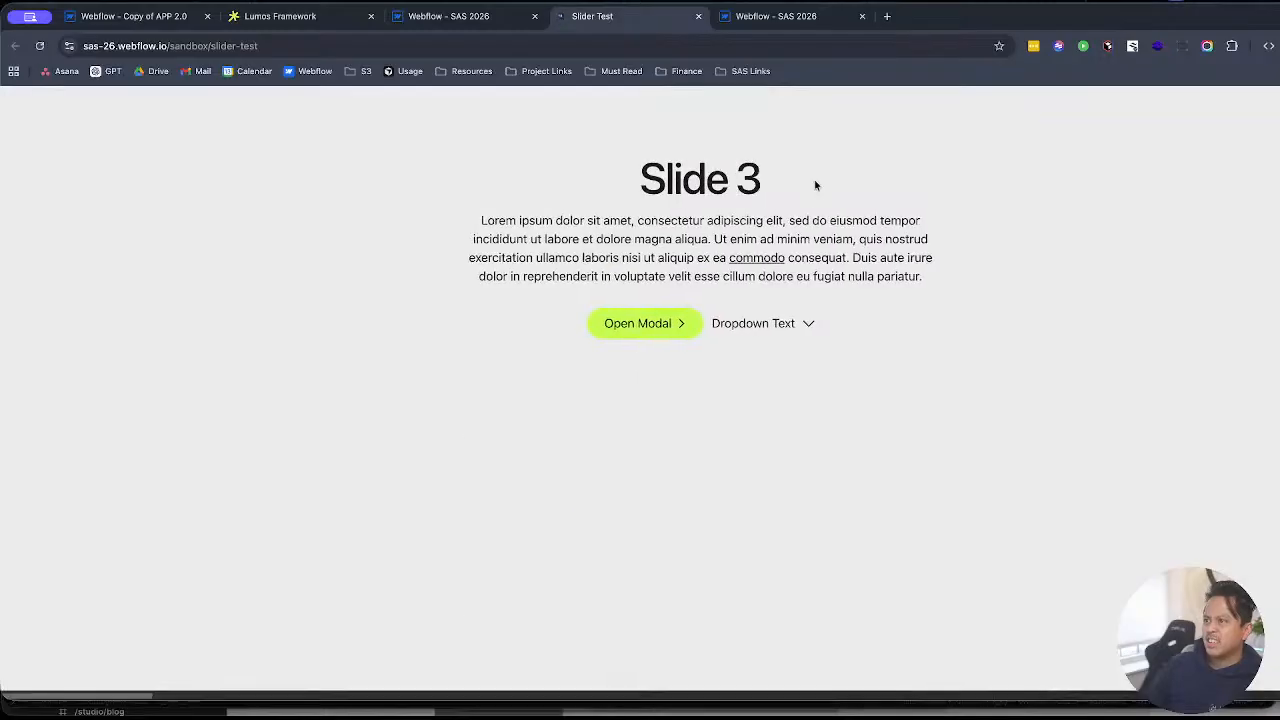
# Step: Inspect u-section on the live Slider Test page and disable its display property to test the slider layout
pyautogui.hotkey('ctrl', 'shift', 'c')
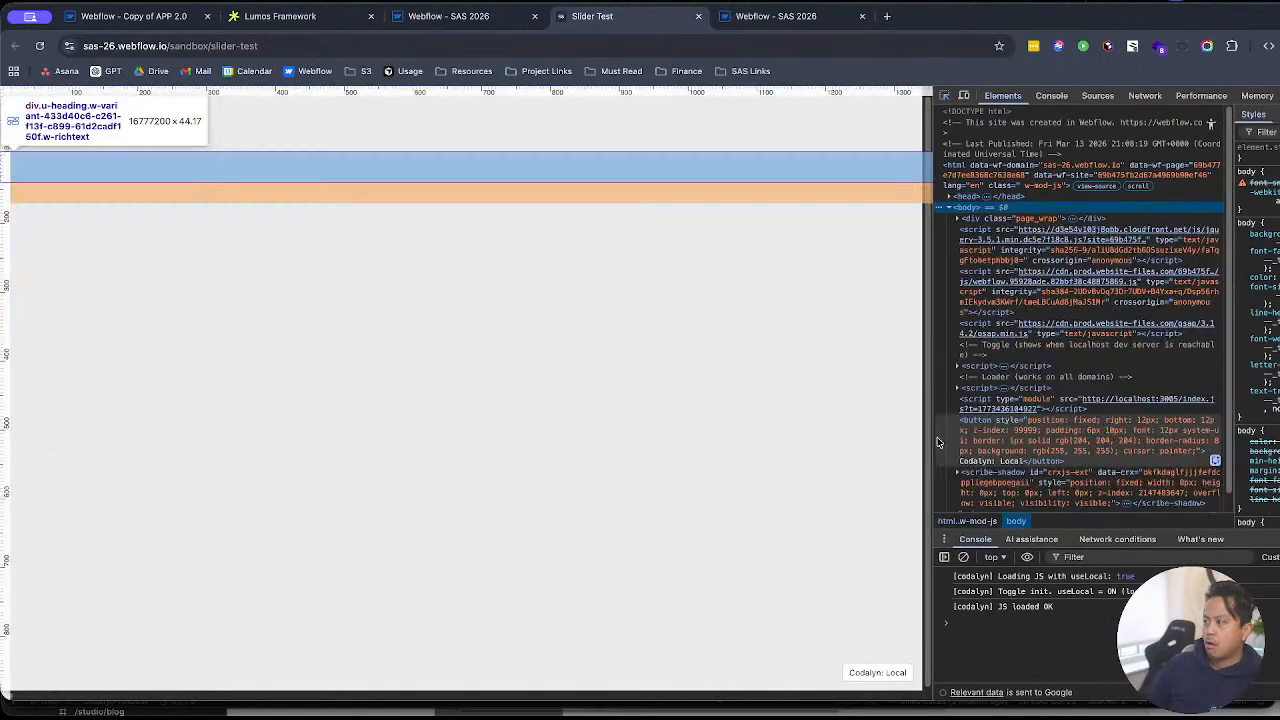
pyautogui.click(474, 127)
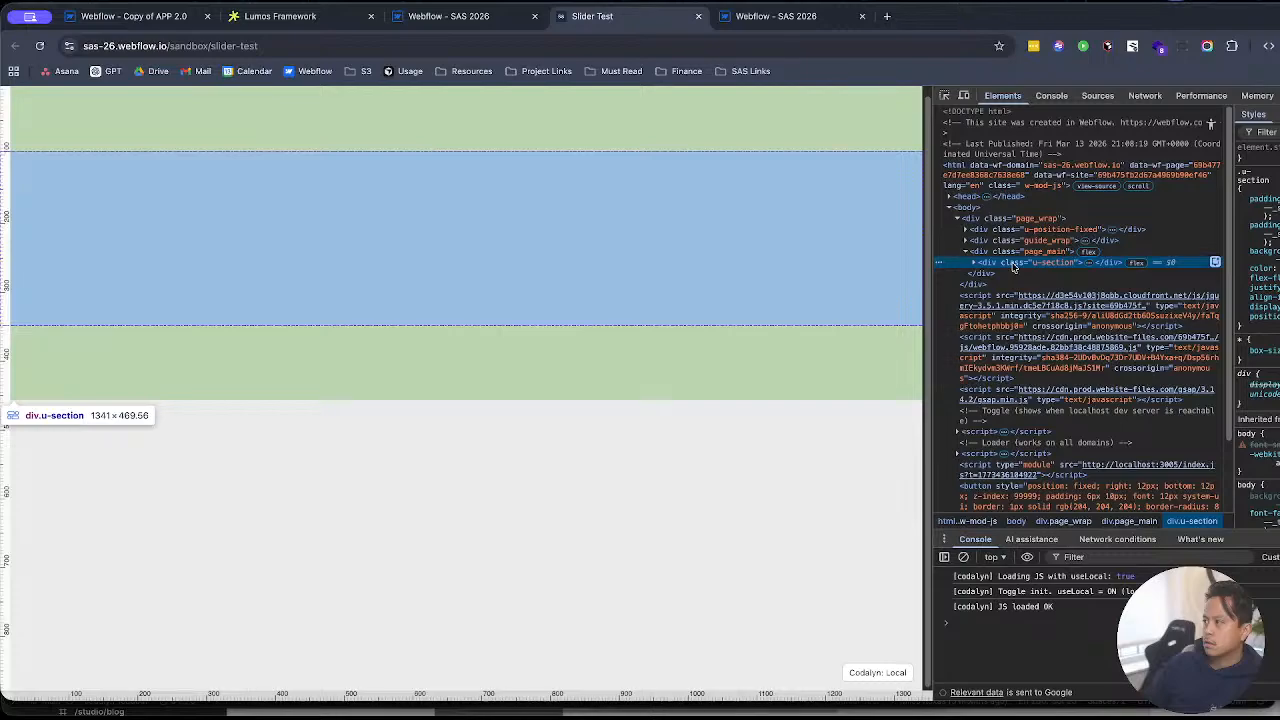
pyautogui.scroll(-2, 1258, 380)
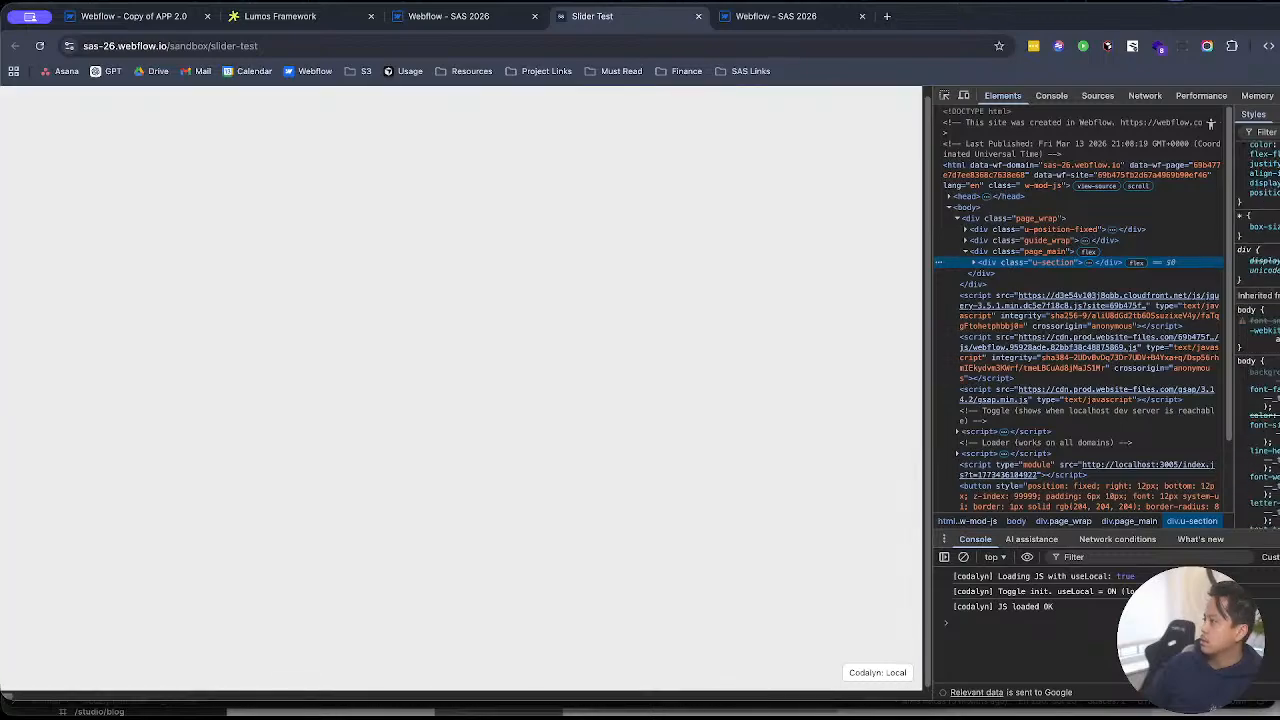
pyautogui.scroll(3, 1258, 330)
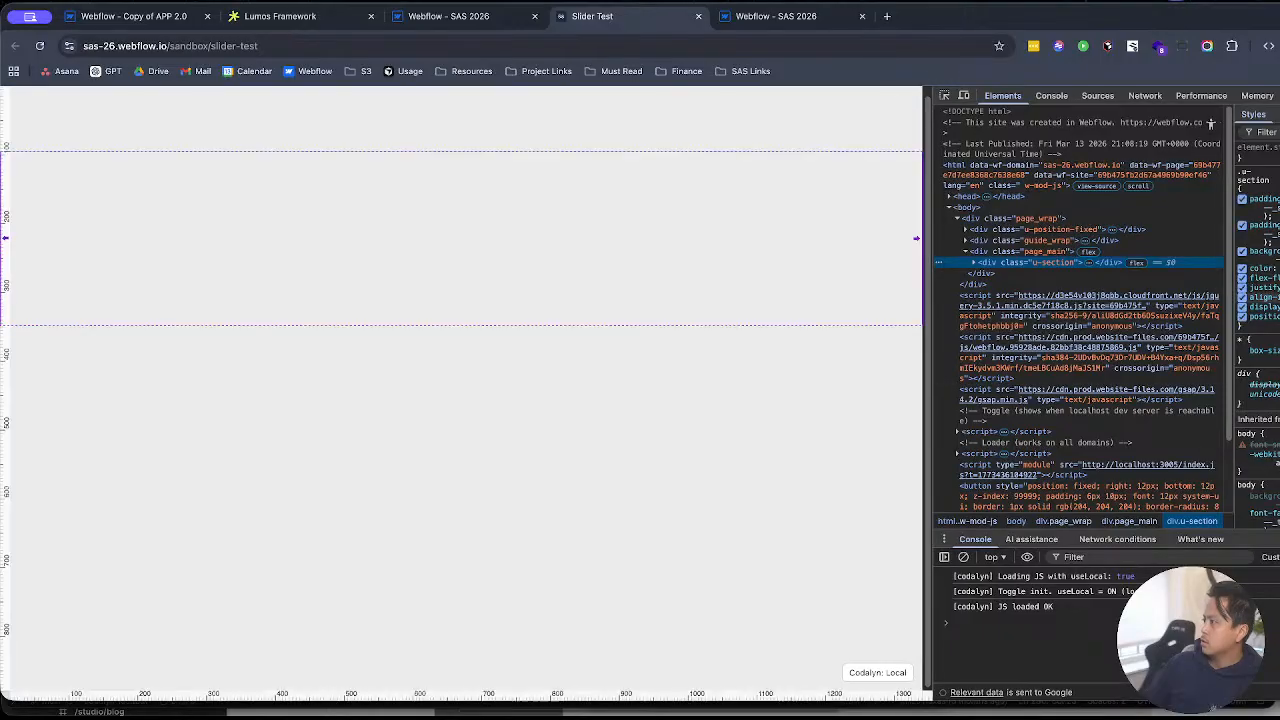
pyautogui.click(1243, 309)
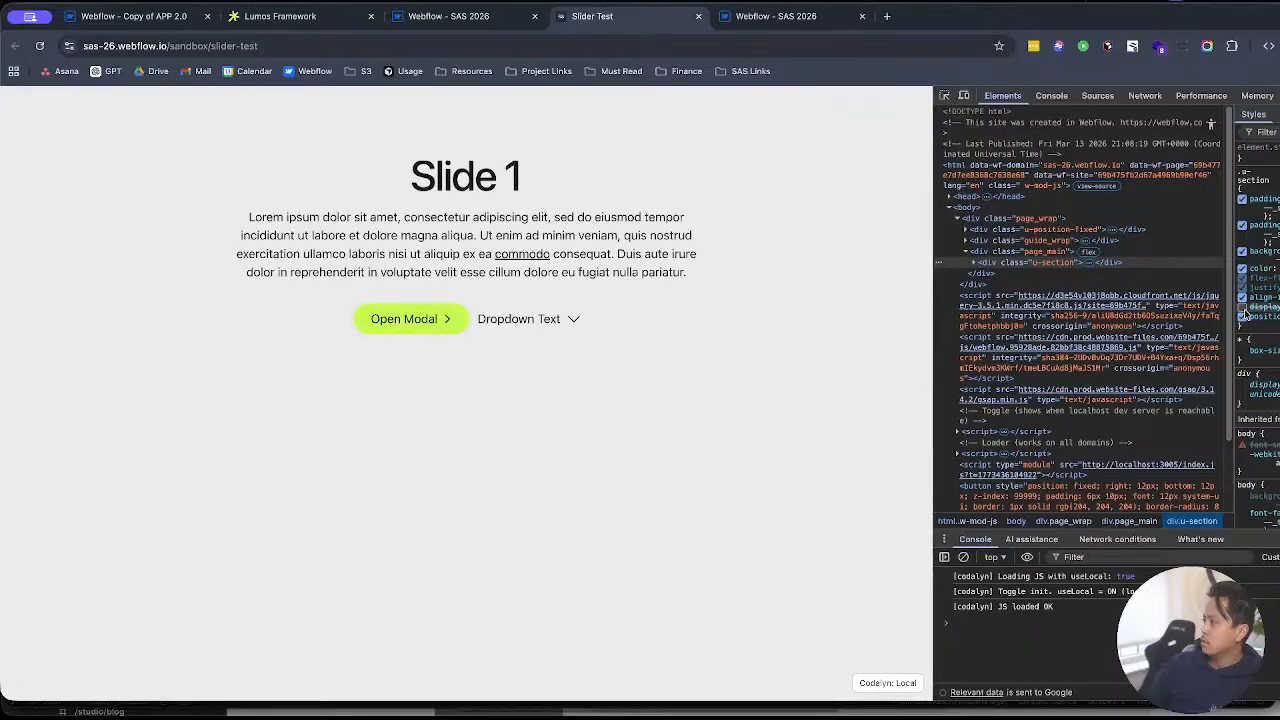
pyautogui.click(1243, 309)
pyautogui.click(1243, 309)
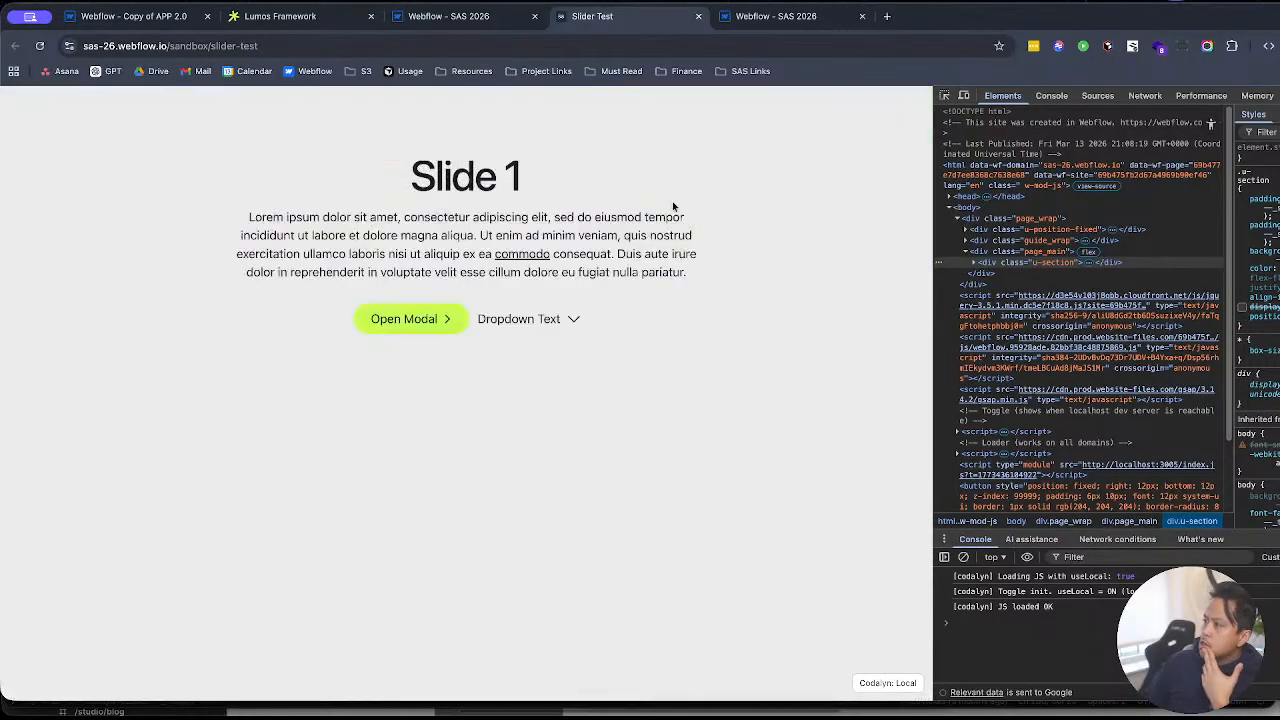
# Step: Return to the designer and remove the u-section class from the block wrapping the swiper
pyautogui.click(452, 14)
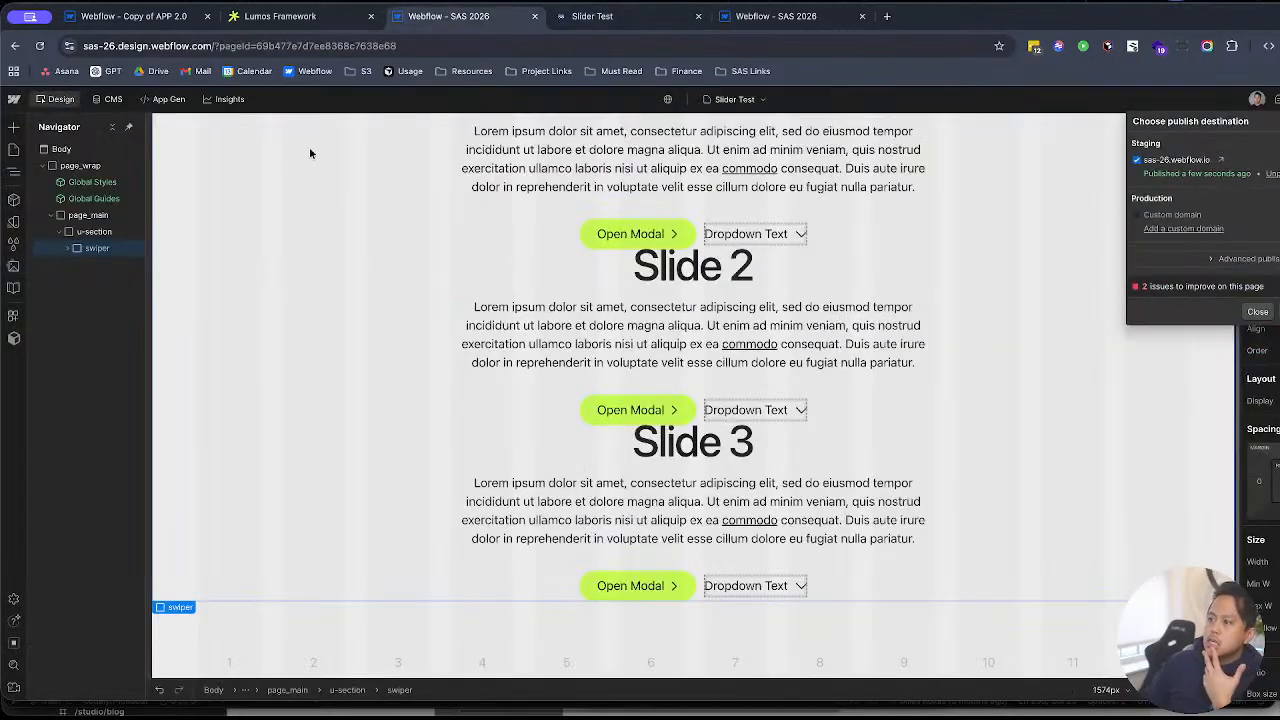
pyautogui.click(67, 232)
pyautogui.click(93, 230)
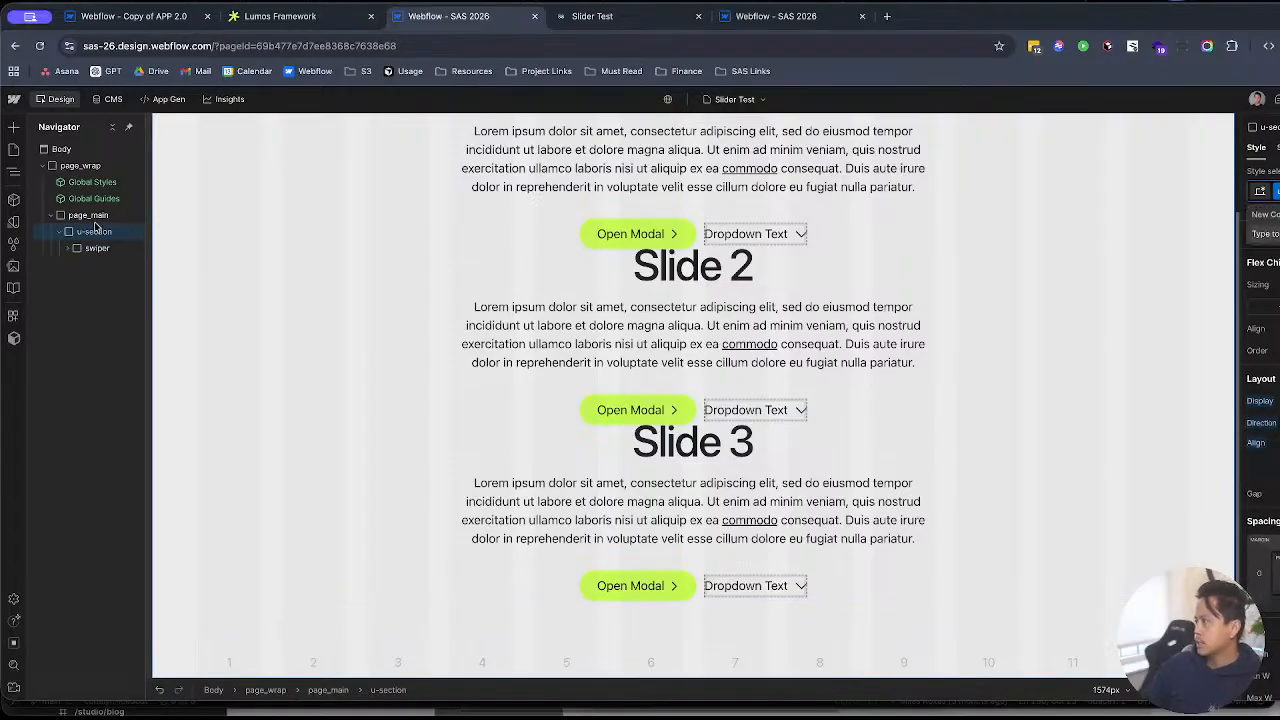
pyautogui.press('BackSpace')
# Step: Publish the unstyled swiper wrapper to staging and check the slides on the live Slider Test page
pyautogui.hotkey('alt', 'p')
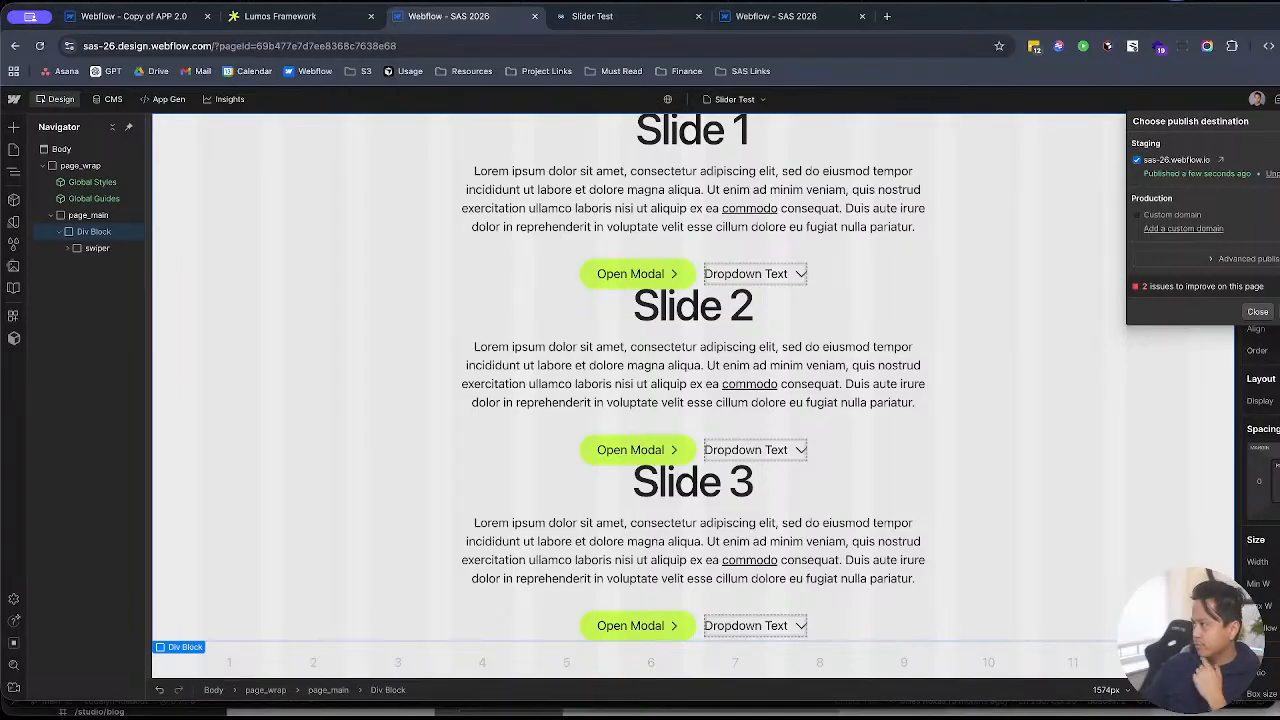
pyautogui.press('Return')
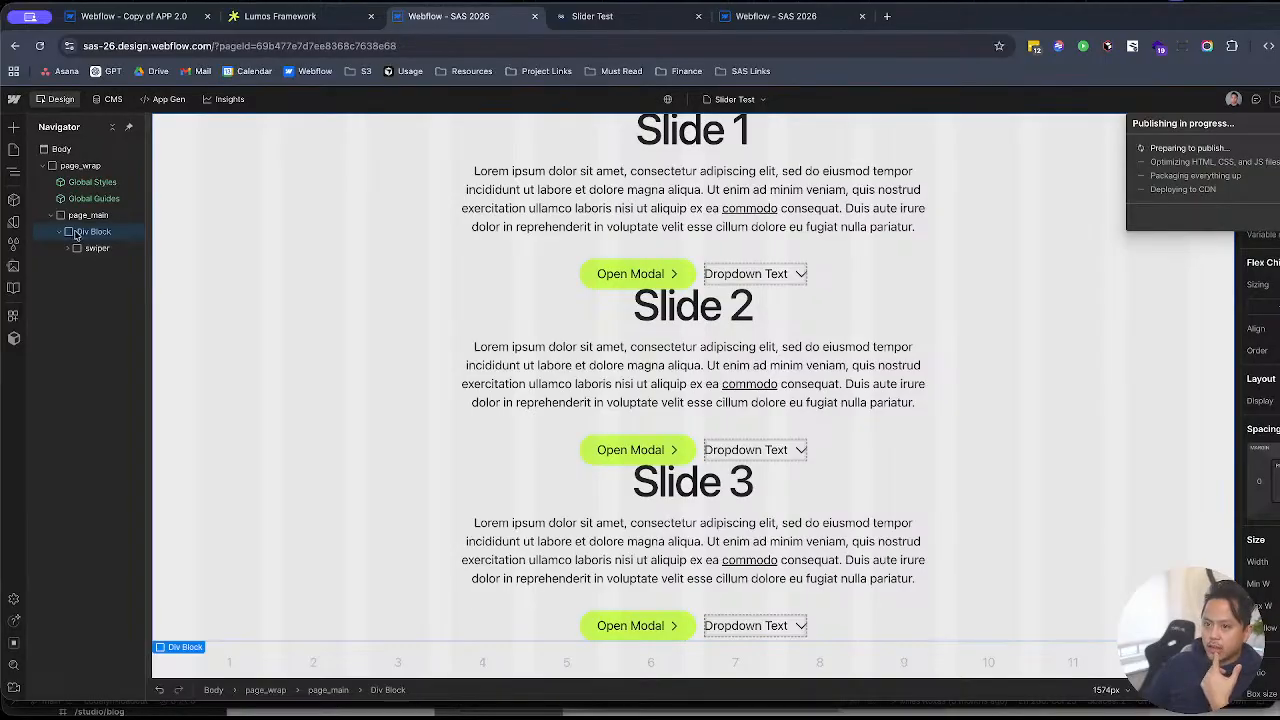
pyautogui.click(675, 20)
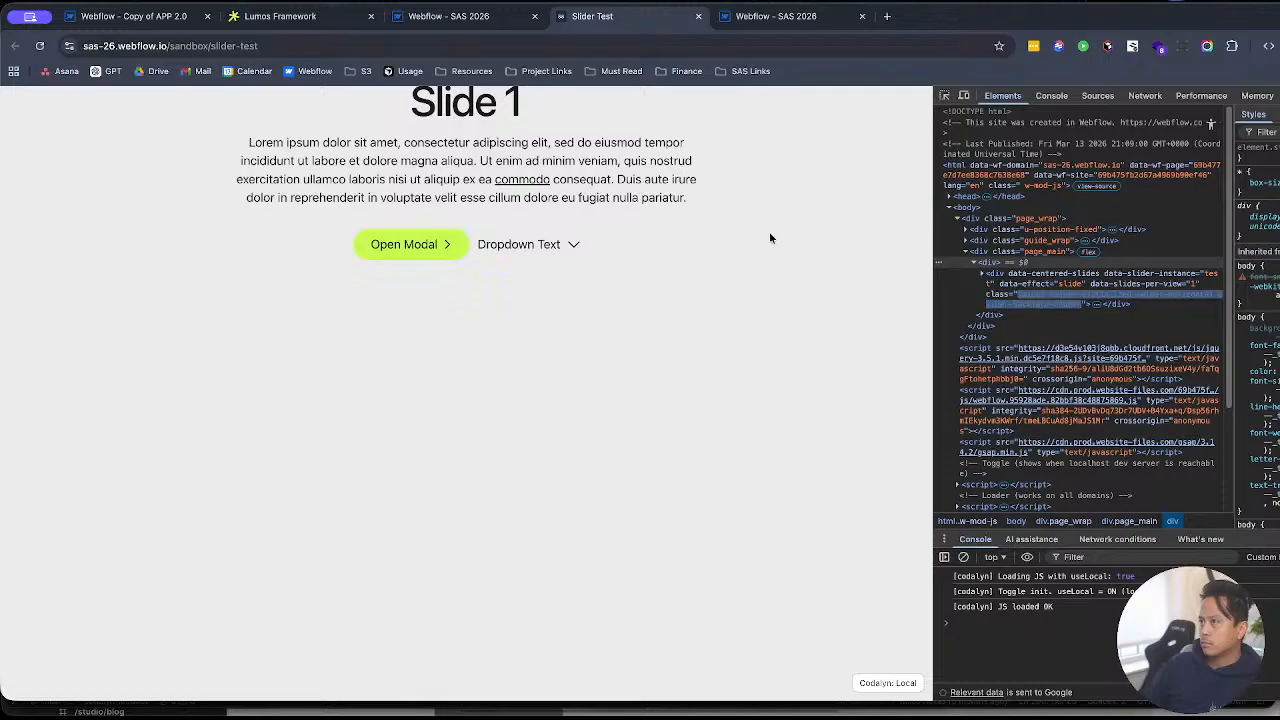
# Step: Back in the designer, move the swiper directly into page_main and delete the empty Div Block
pyautogui.click(451, 18)
pyautogui.click(91, 246)
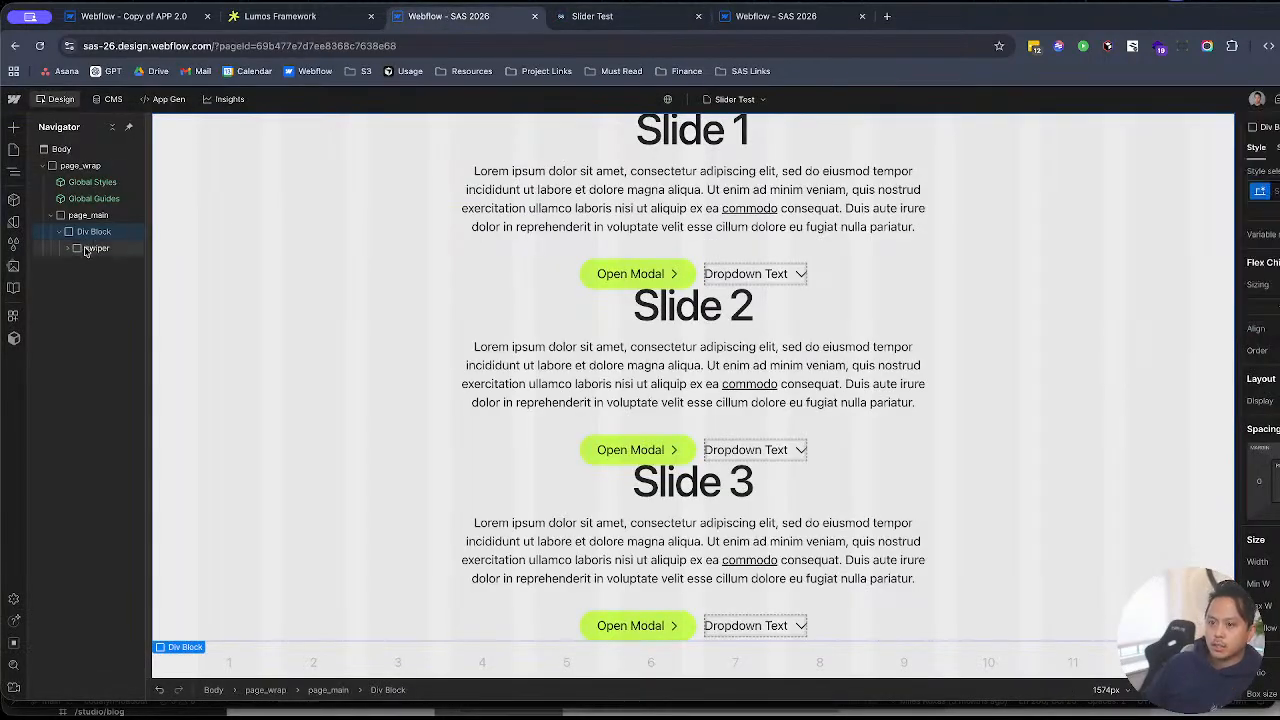
pyautogui.moveTo(91, 247)
pyautogui.mouseDown()
pyautogui.moveTo(95, 228)
pyautogui.moveTo(99, 255)
pyautogui.mouseUp()
pyautogui.click(100, 252)
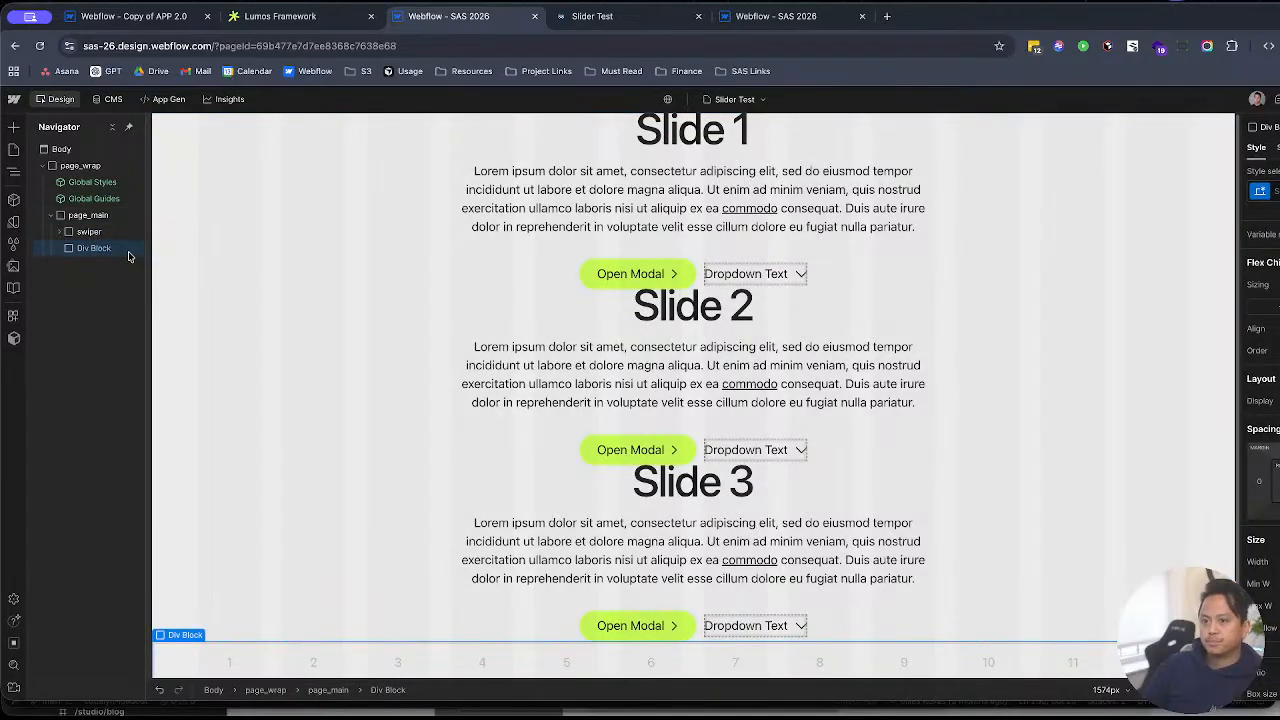
pyautogui.press('Delete')
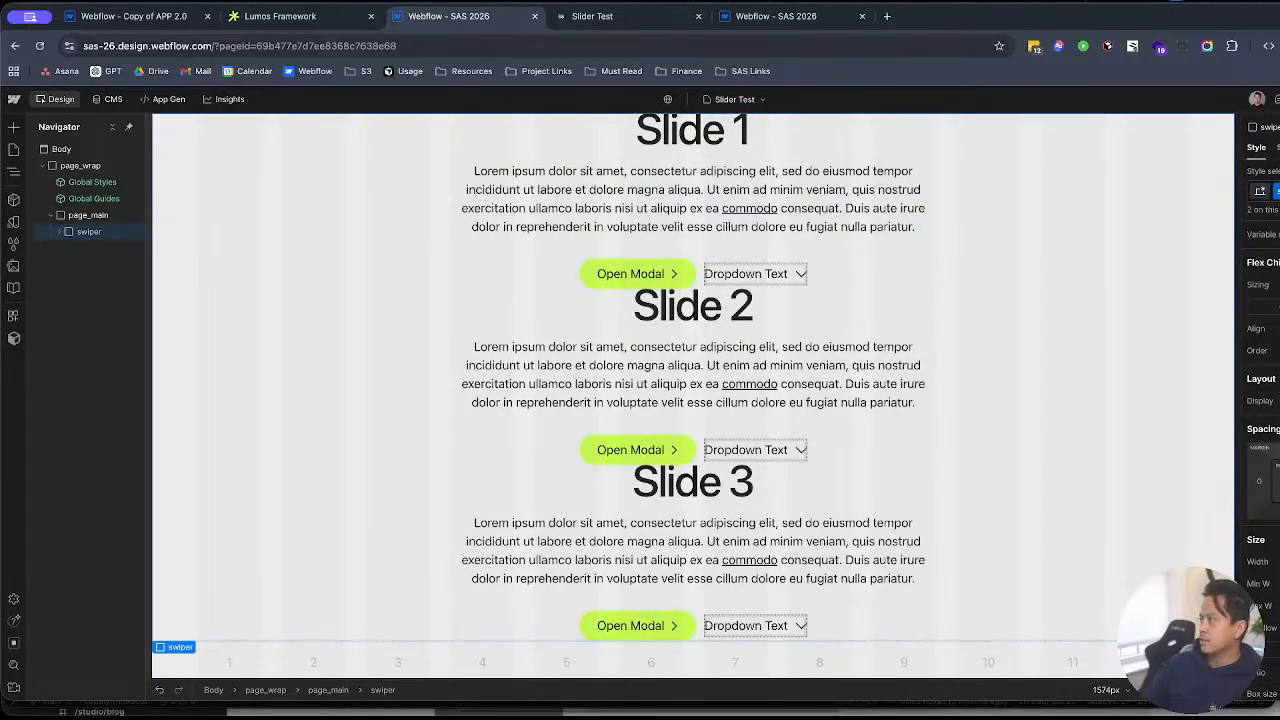
# Step: Publish the version without the Div Block to staging and reload the live Slider Test page
pyautogui.hotkey('shift', 'p')
pyautogui.click(1200, 286)
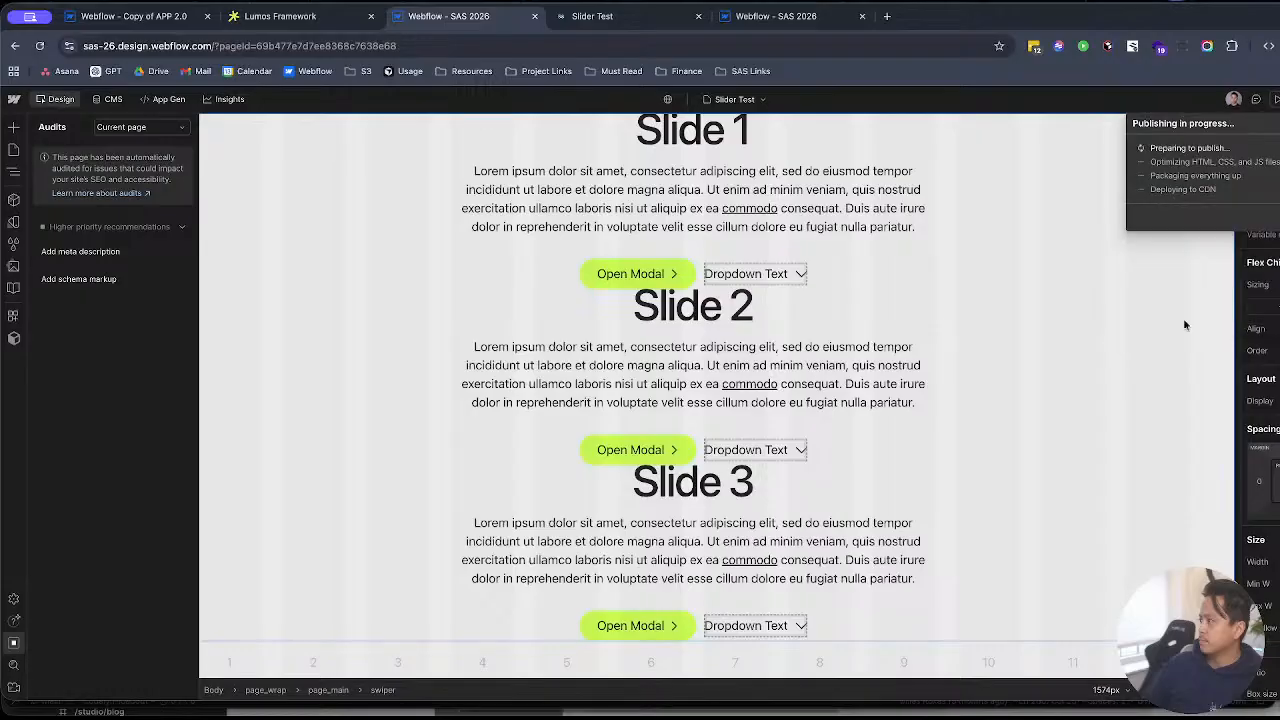
pyautogui.click(650, 16)
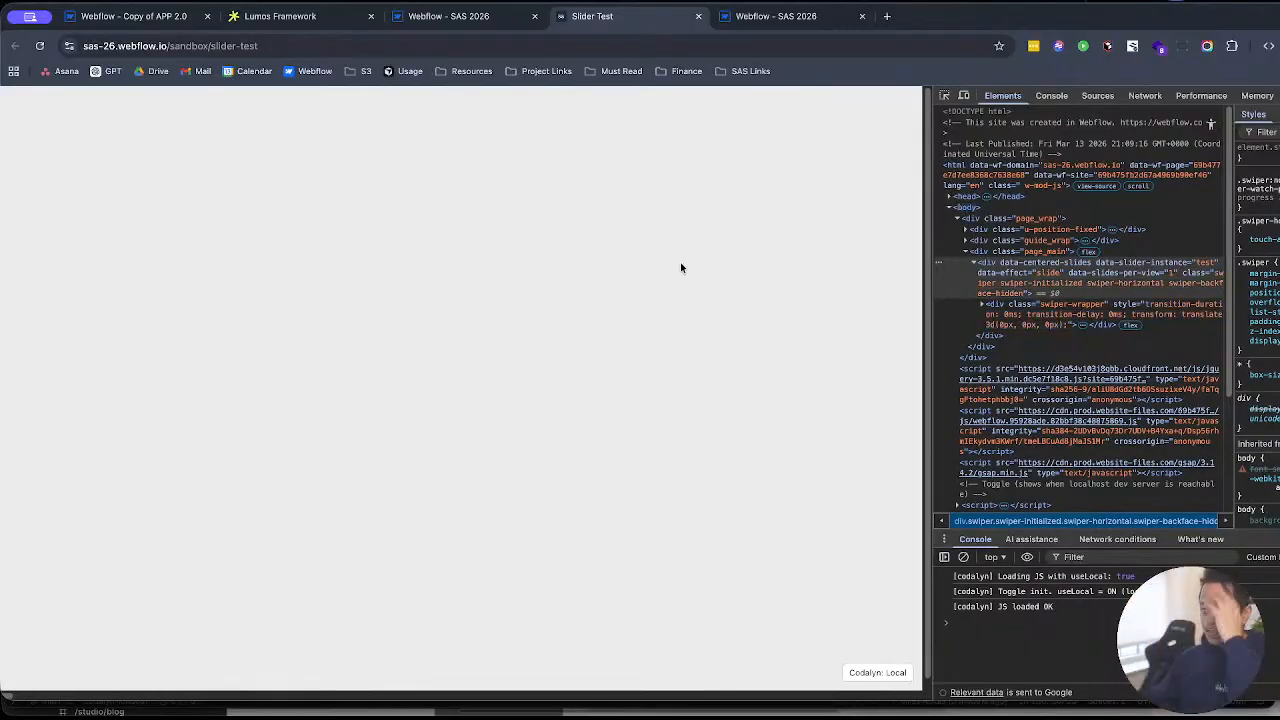
pyautogui.hotkey('ctrl', 'shift', 'Tab')
pyautogui.hotkey('ctrl', 'Tab')
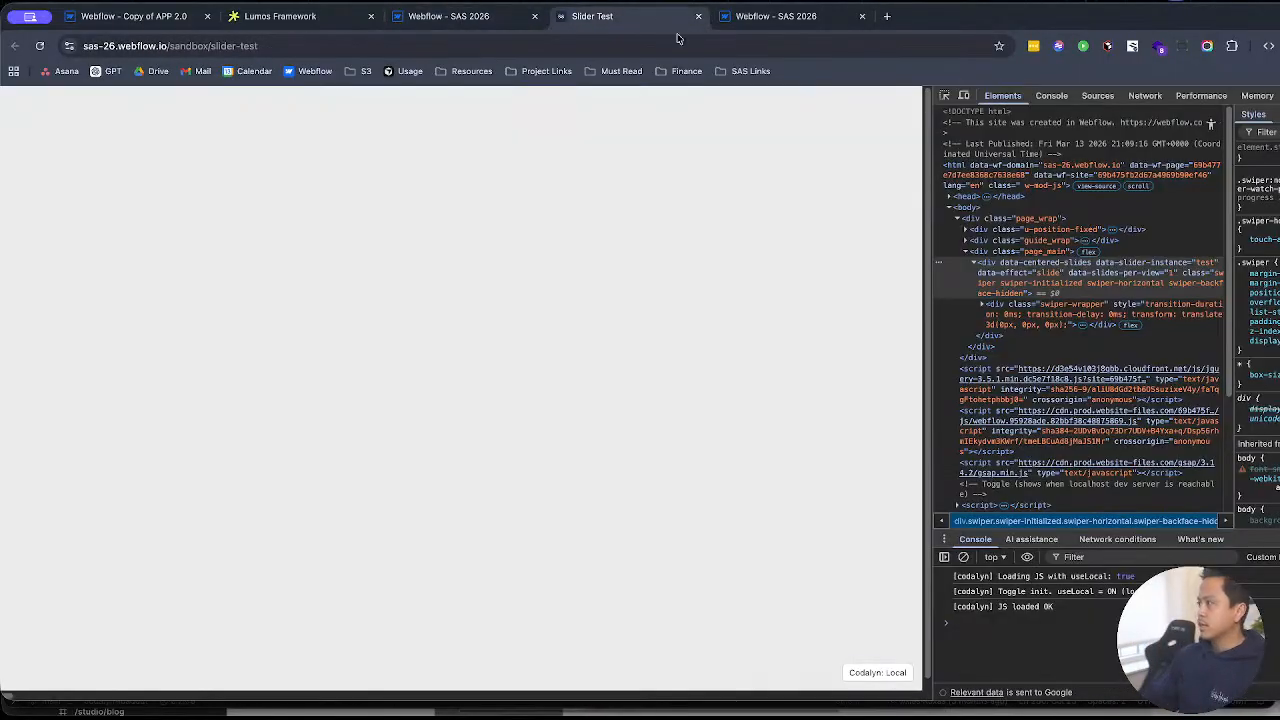
pyautogui.hotkey('ctrl', 'r')
# Step: Undo the Div Block deletion in the designer and put the swiper back inside it
pyautogui.click(465, 17)
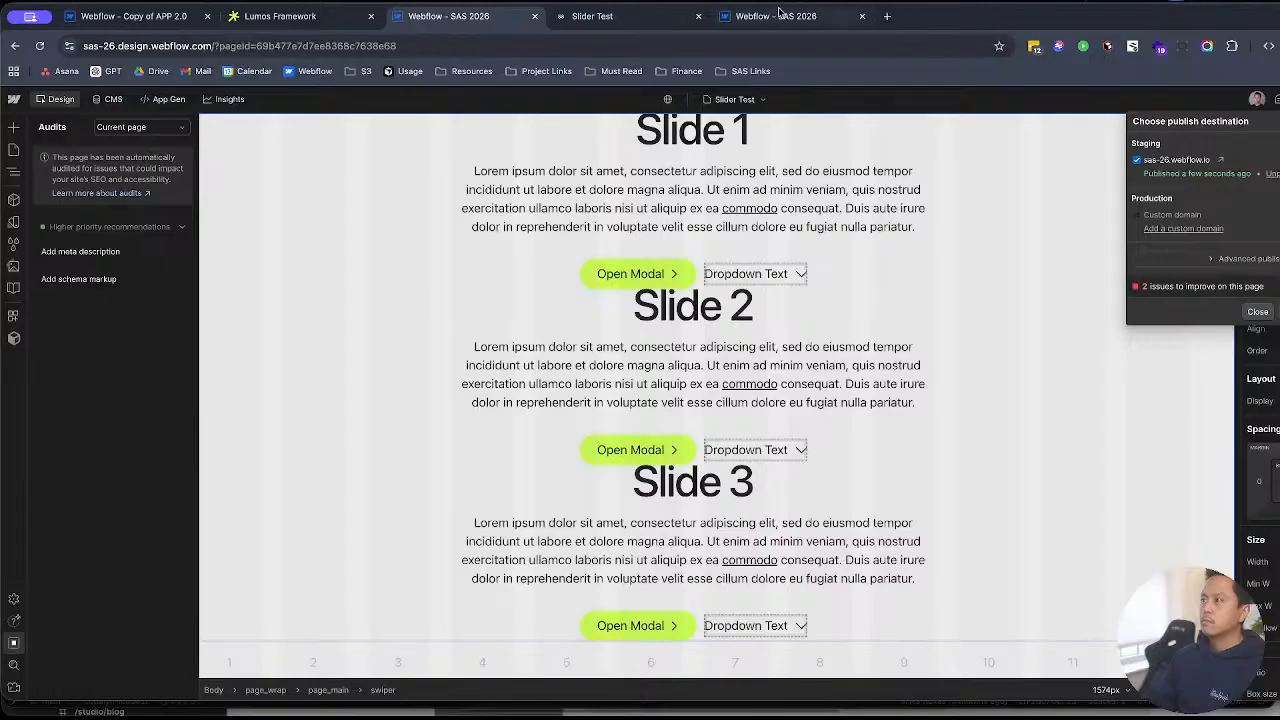
pyautogui.press('z')
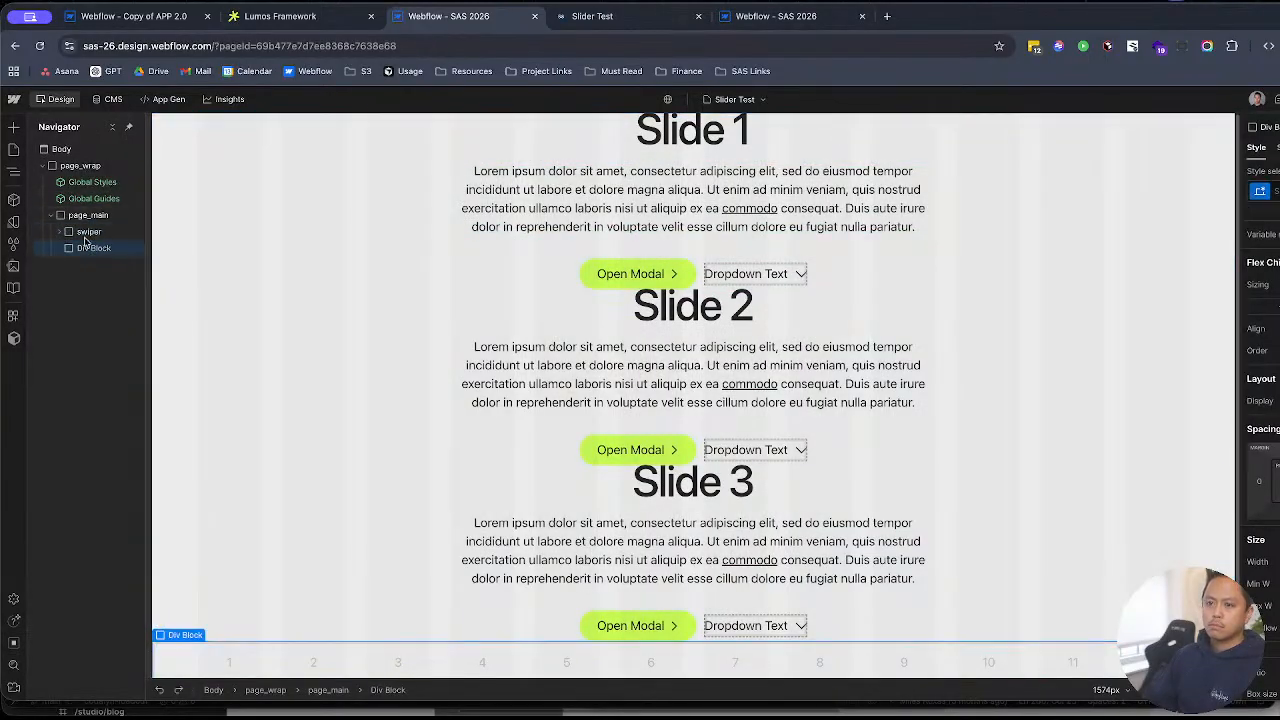
pyautogui.moveTo(90, 233); pyautogui.dragTo(93, 249)
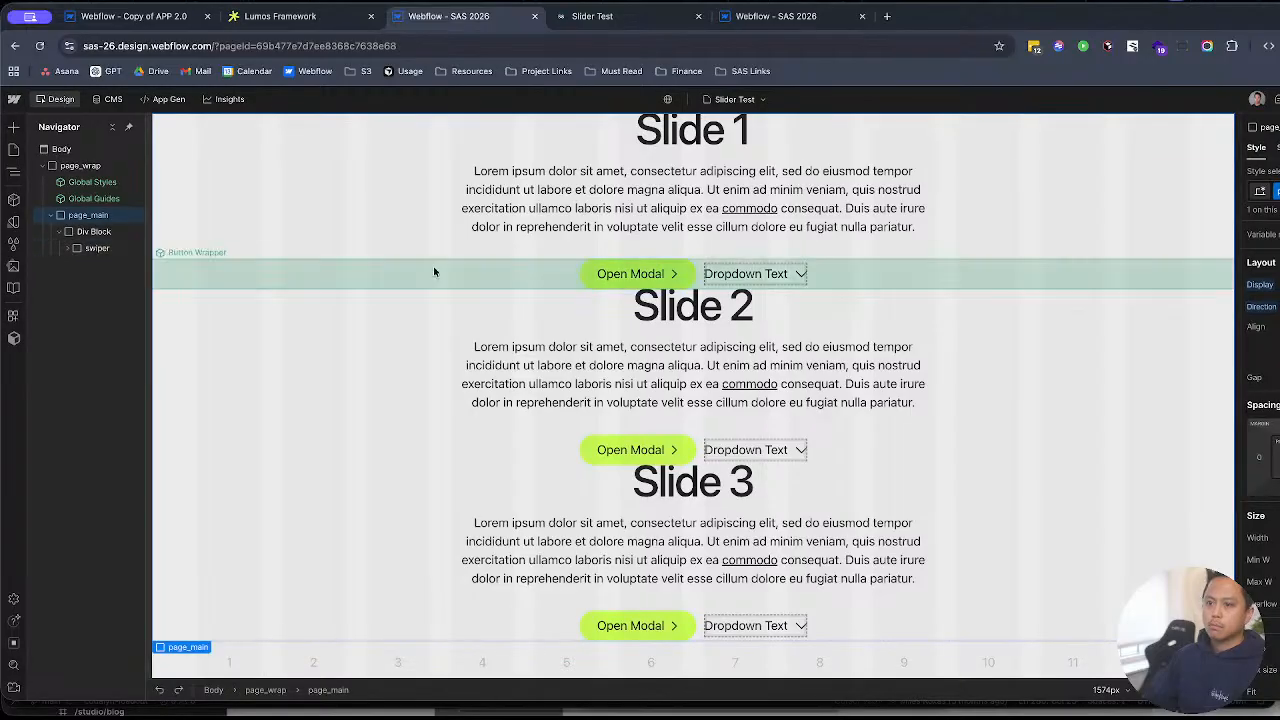
# Step: Publish the structure with the swiper inside the Div Block to staging and test the slides on the live page
pyautogui.hotkey('shift', 'p')
pyautogui.click(1230, 308)
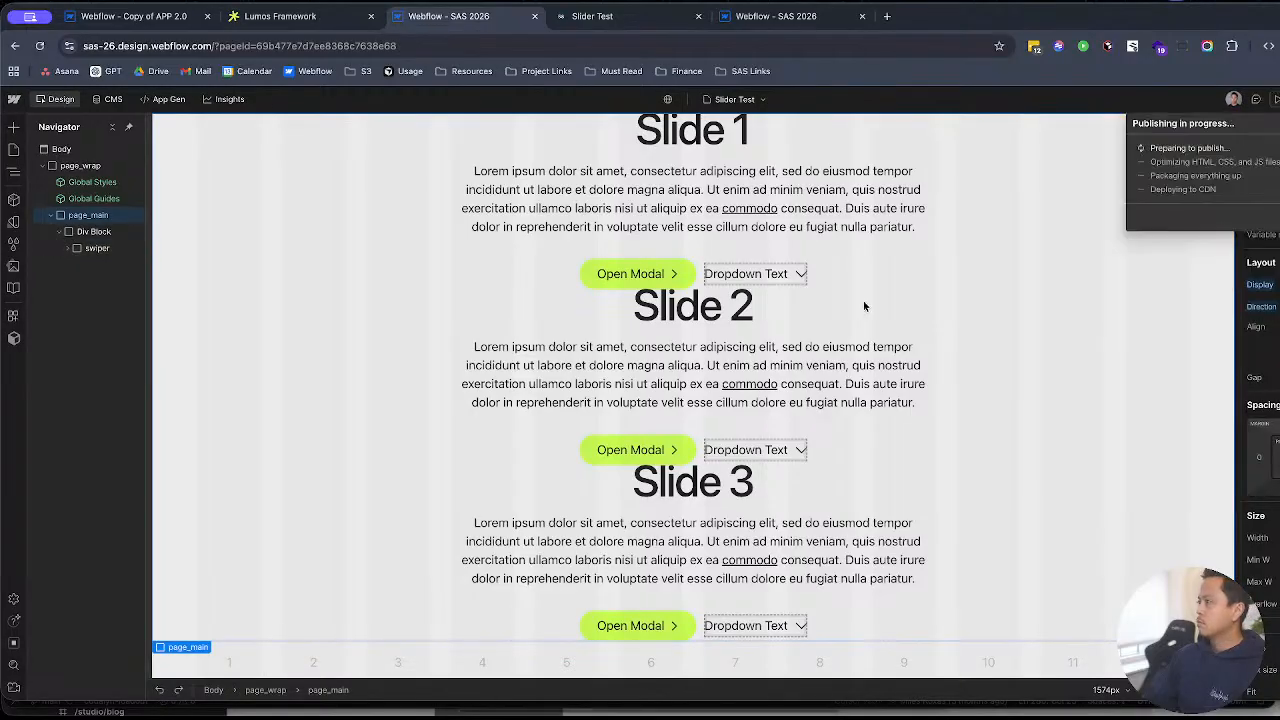
pyautogui.click(647, 20)
pyautogui.hotkey('ctrl', 'shift', 'Tab')
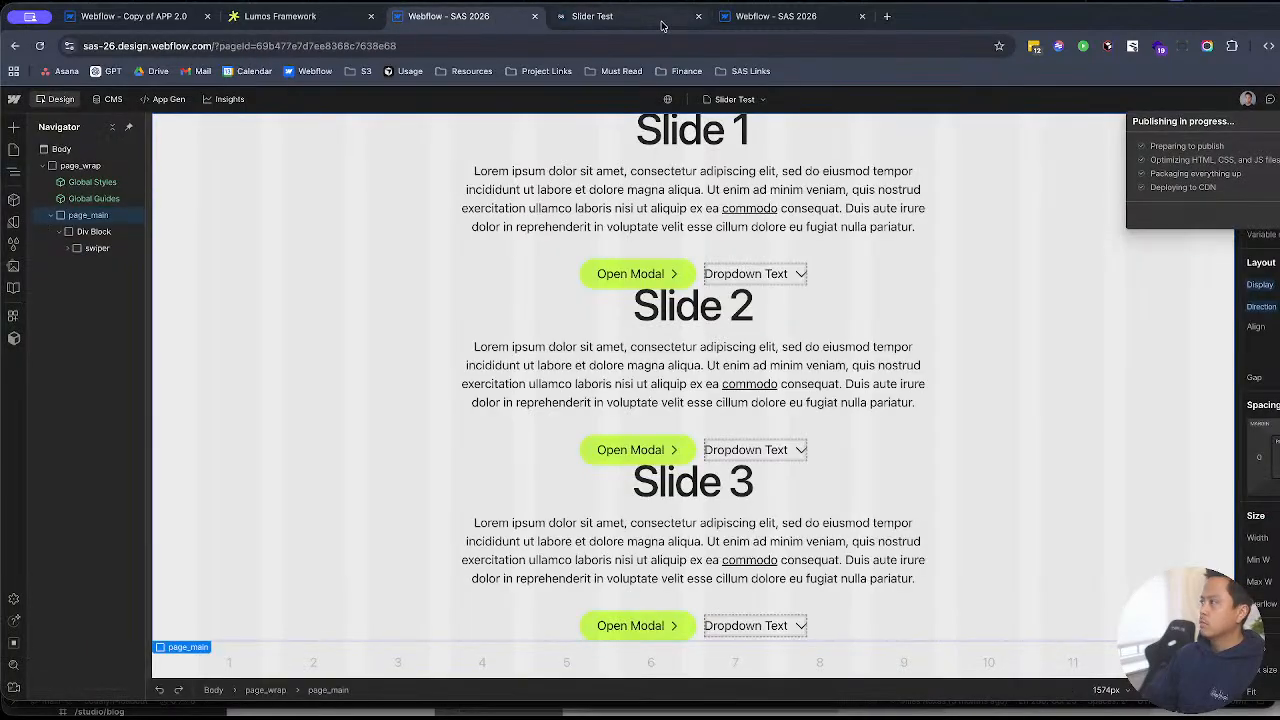
pyautogui.click(659, 20)
pyautogui.rightClick(659, 33)
pyautogui.click(687, 103)
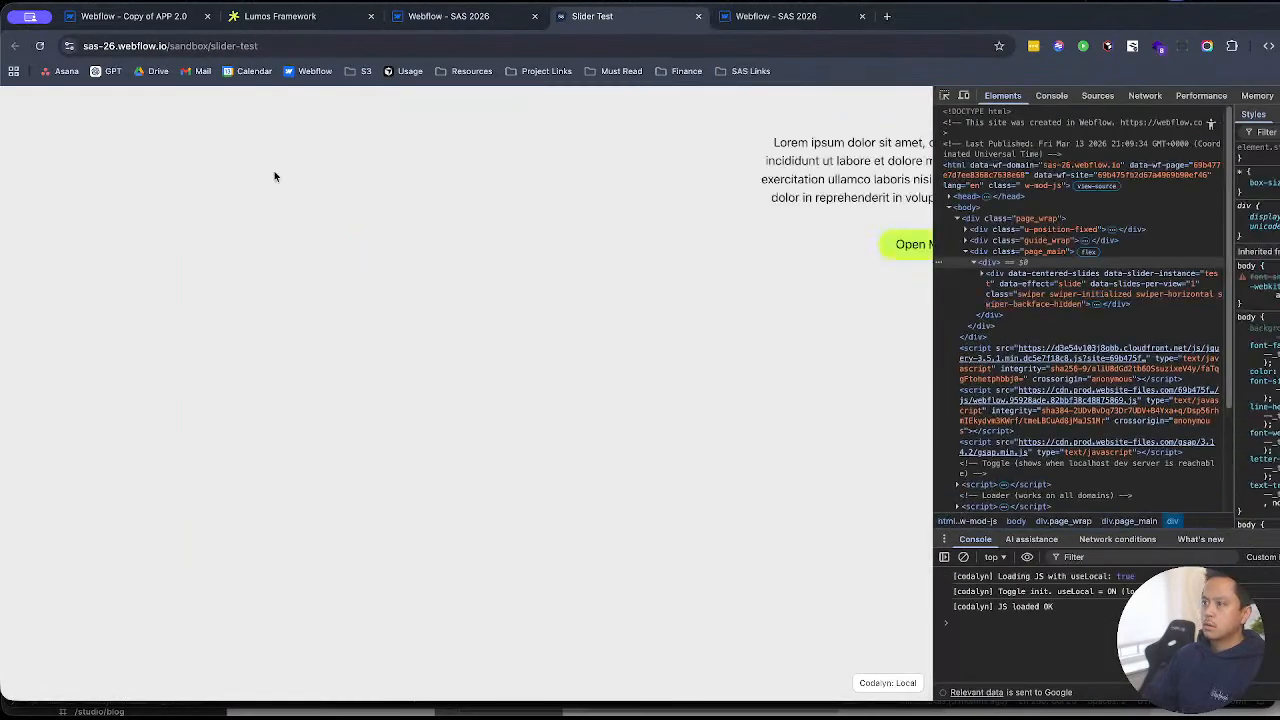
# Step: Check the Div Block around the swiper with the Flint app, glance at its Lumos Framework docs, and close both
pyautogui.click(484, 16)
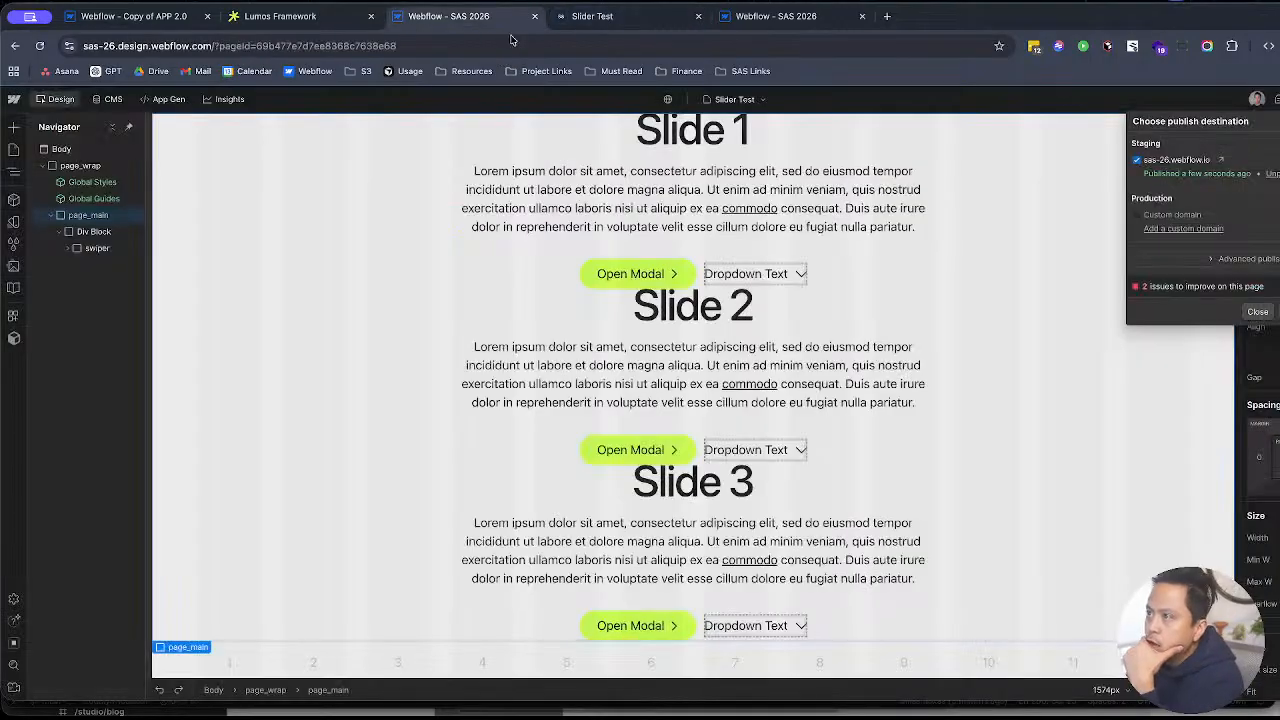
pyautogui.click(112, 233)
pyautogui.click(112, 232)
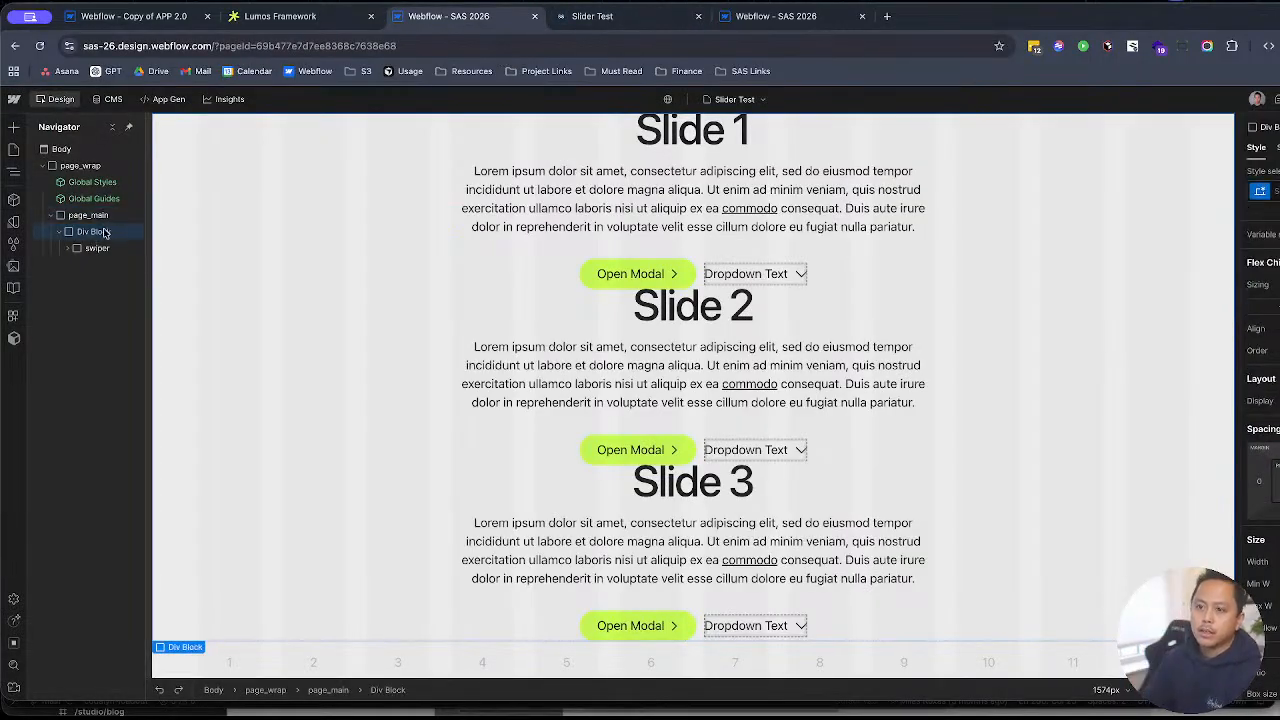
pyautogui.press('e')
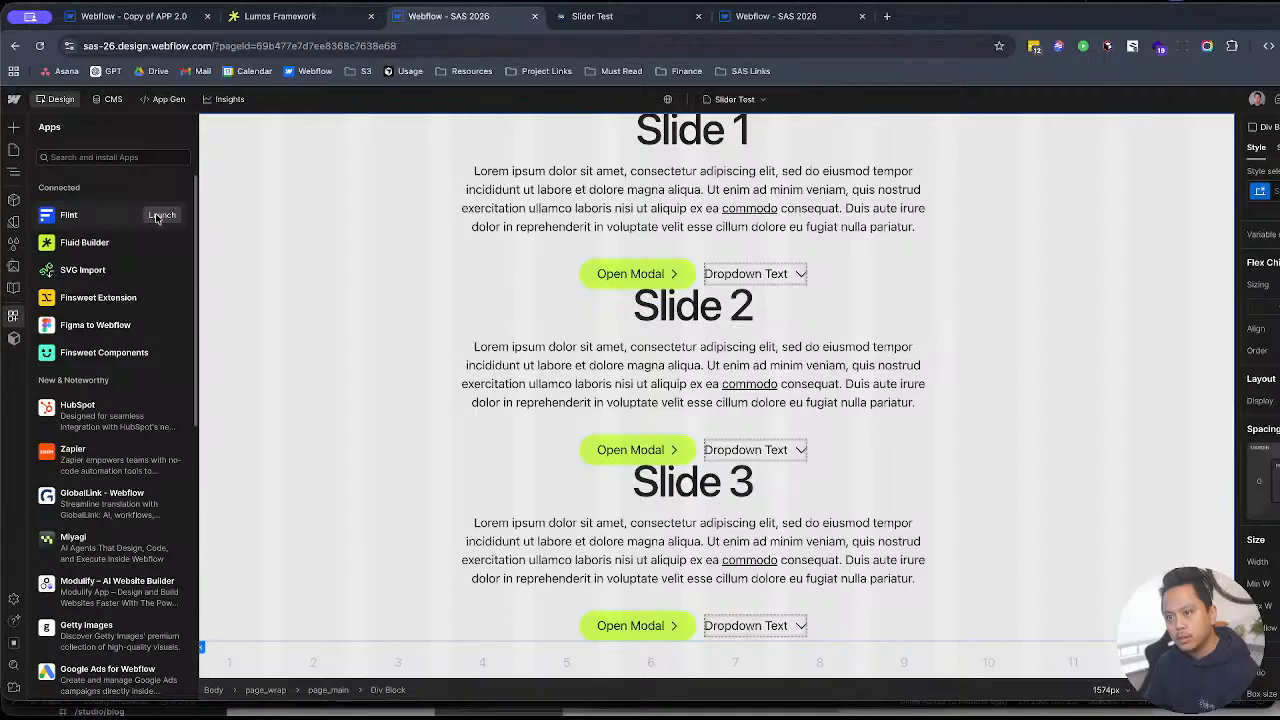
pyautogui.click(160, 216)
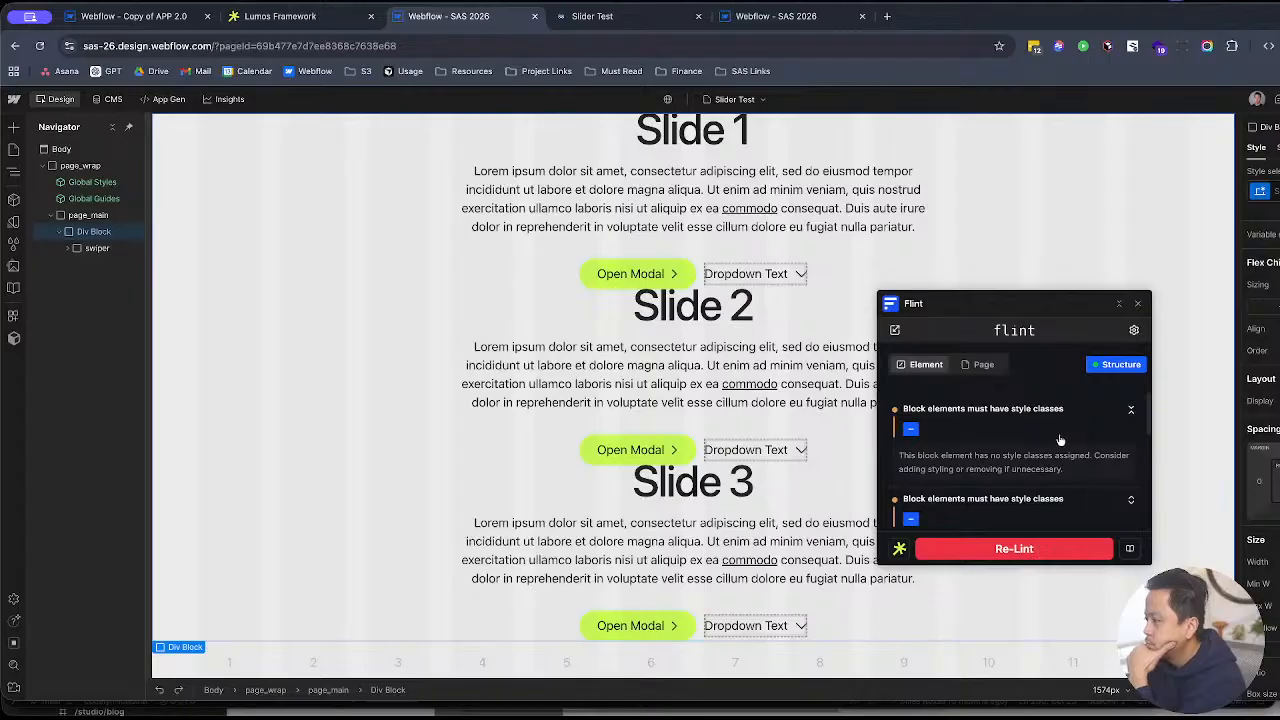
pyautogui.click(1130, 549)
pyautogui.scroll(-5, 666, 430)
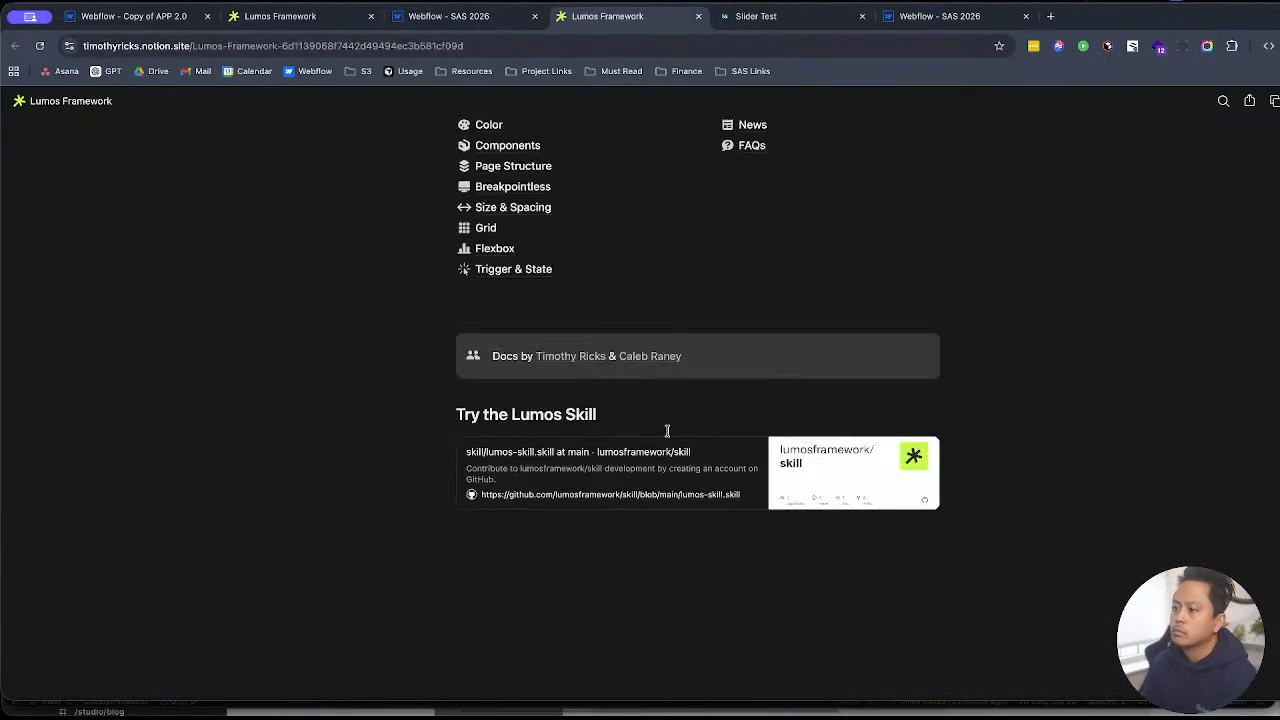
pyautogui.hotkey('ctrl', 'w')
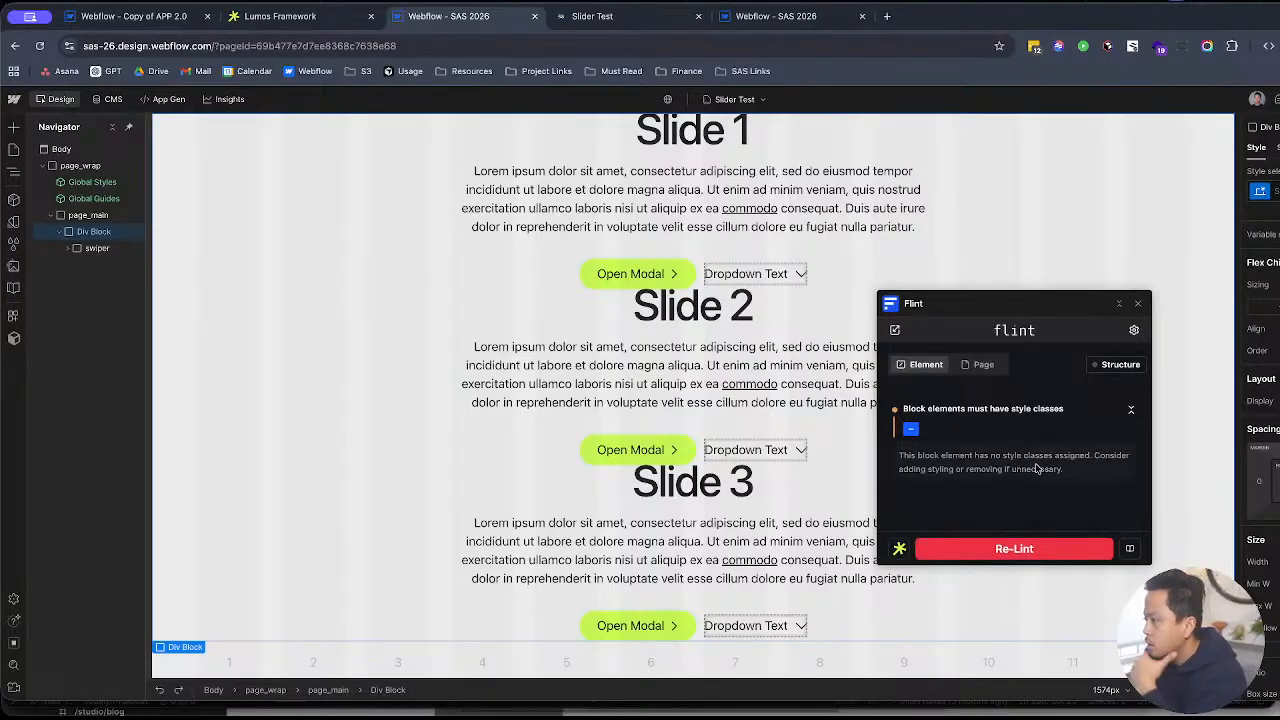
pyautogui.click(1138, 304)
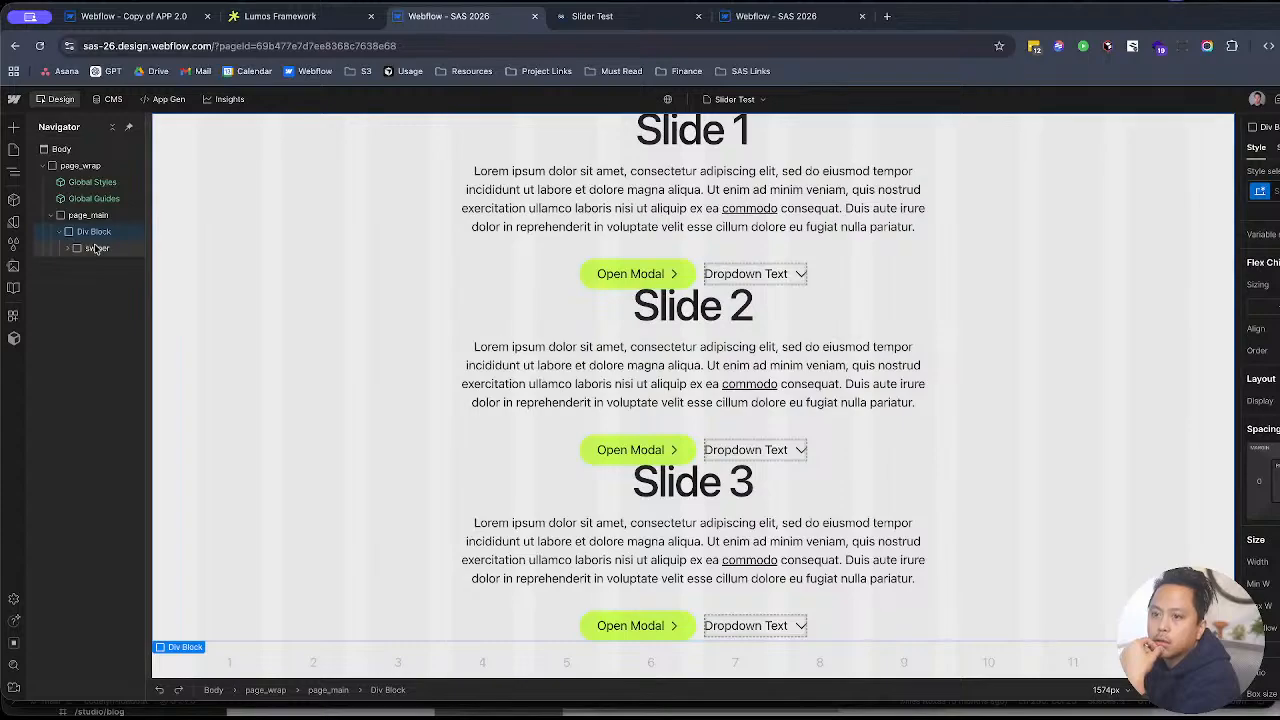
# Step: Select the swiper in the designer, then reload the live Slider Test page to recheck the slides
pyautogui.click(97, 248)
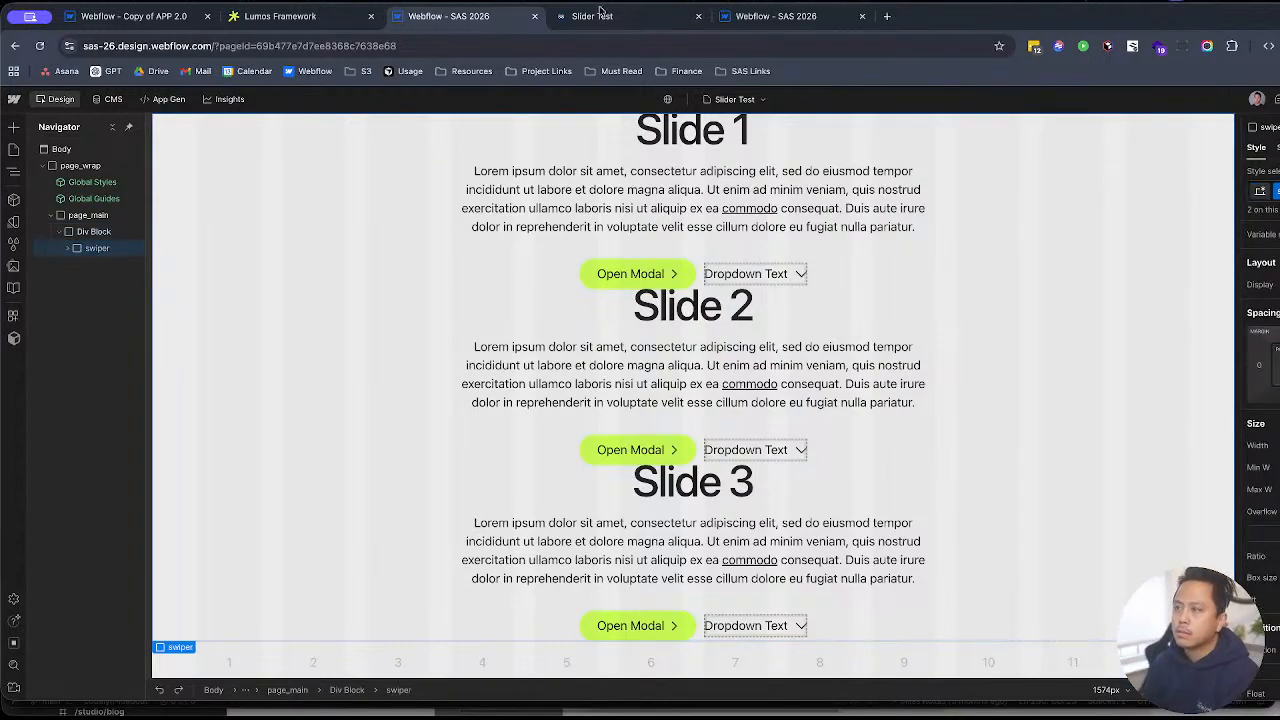
pyautogui.click(605, 16)
pyautogui.hotkey('ctrl', 'r')
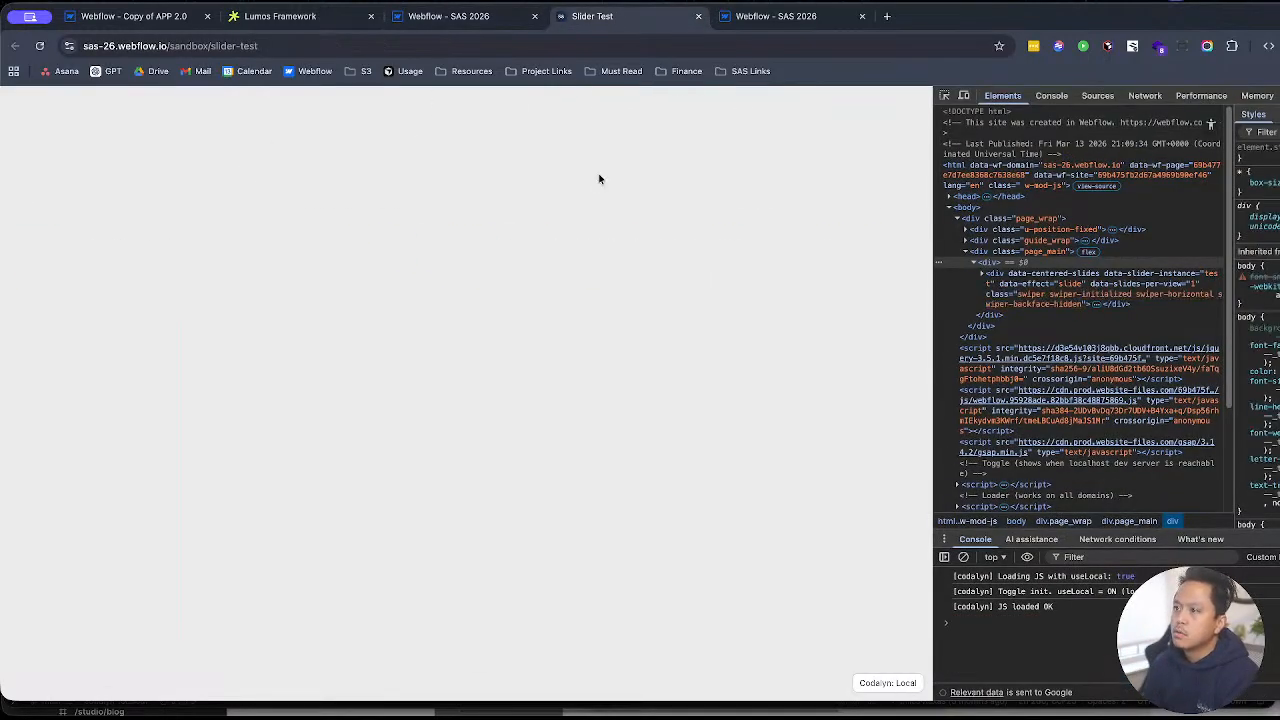
# Step: Switch to the codalyn-loadout project in the code editor and collapse its features/carousel and shared/interaction-bridge folders
pyautogui.hotkey('ctrl', 'Up')
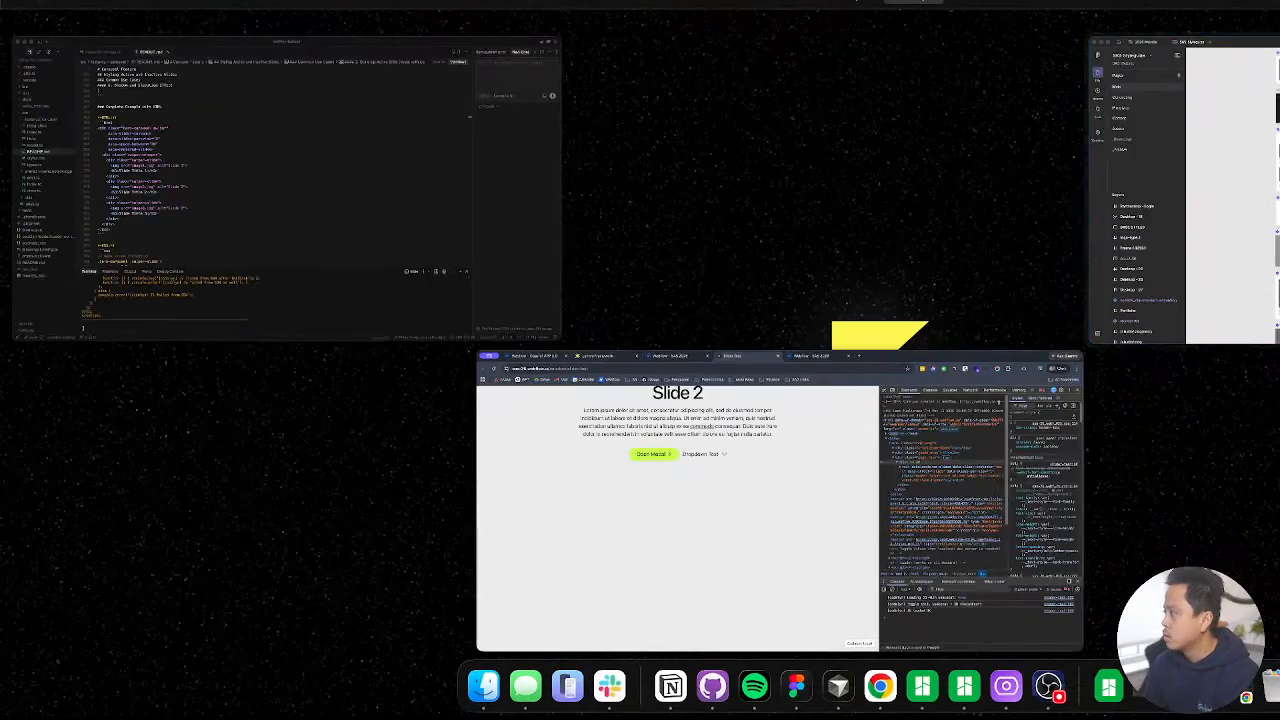
pyautogui.click(357, 174)
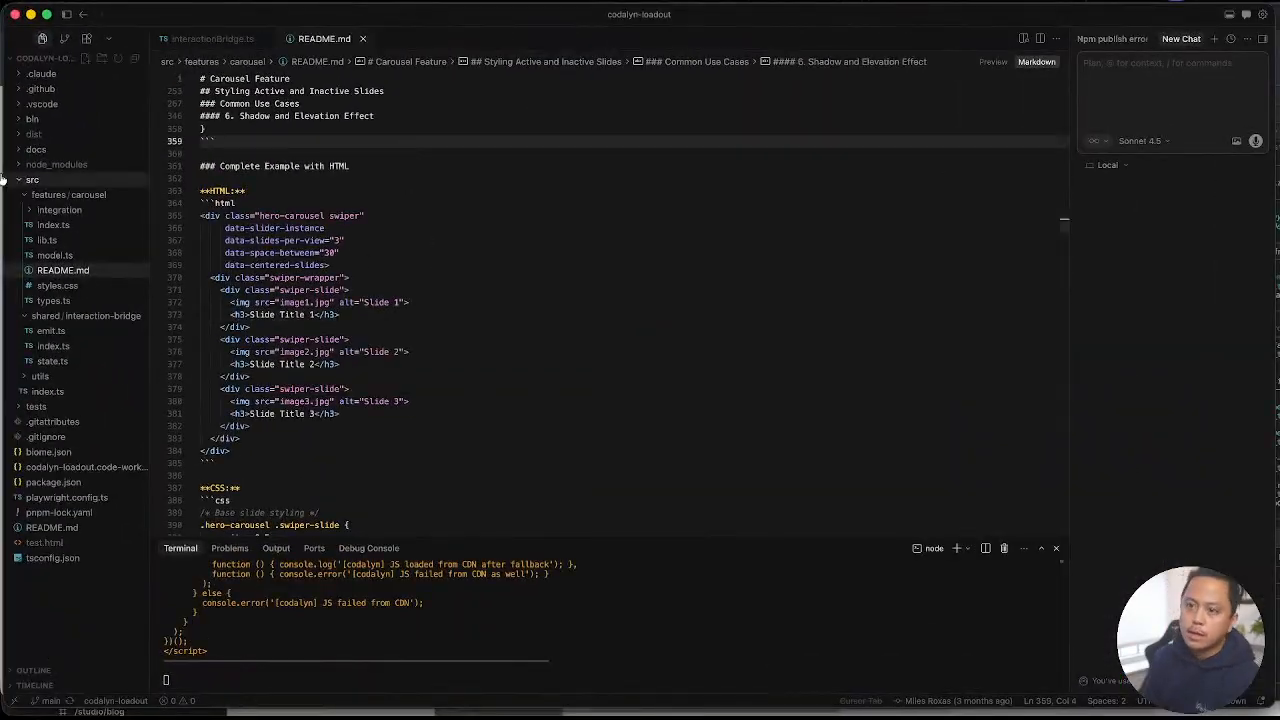
pyautogui.click(42, 198)
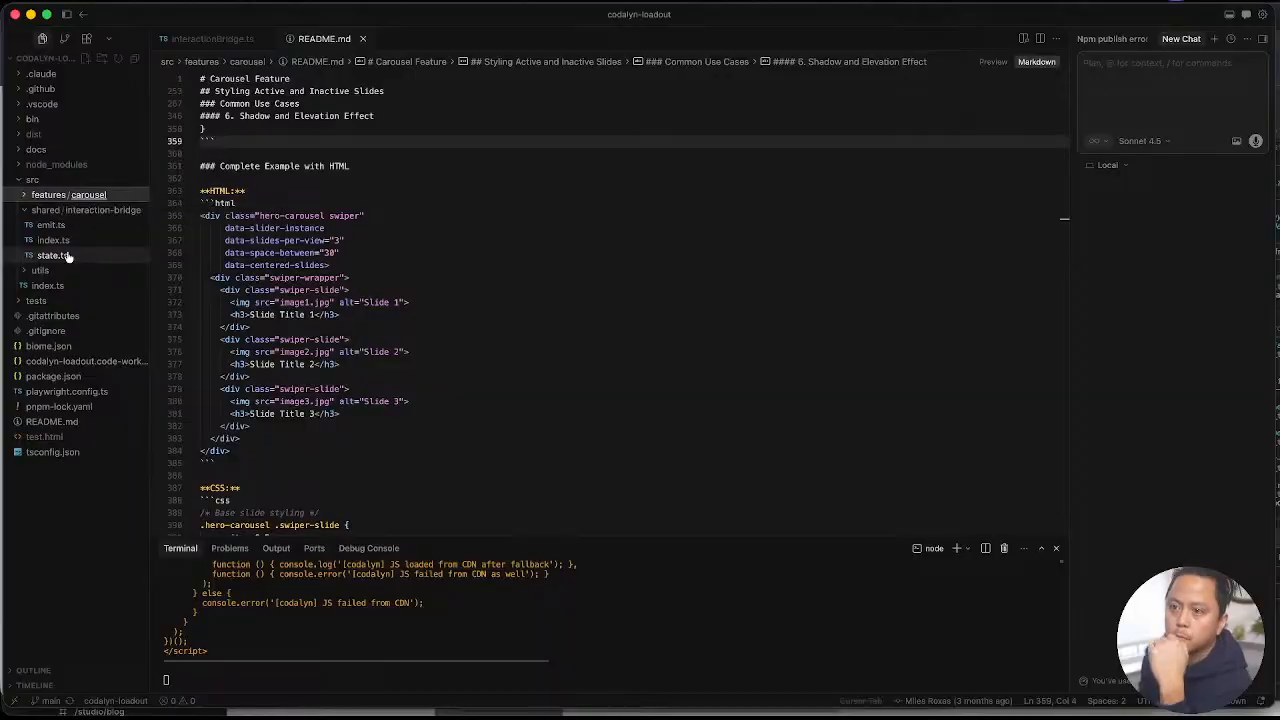
pyautogui.click(42, 212)
pyautogui.click(46, 211)
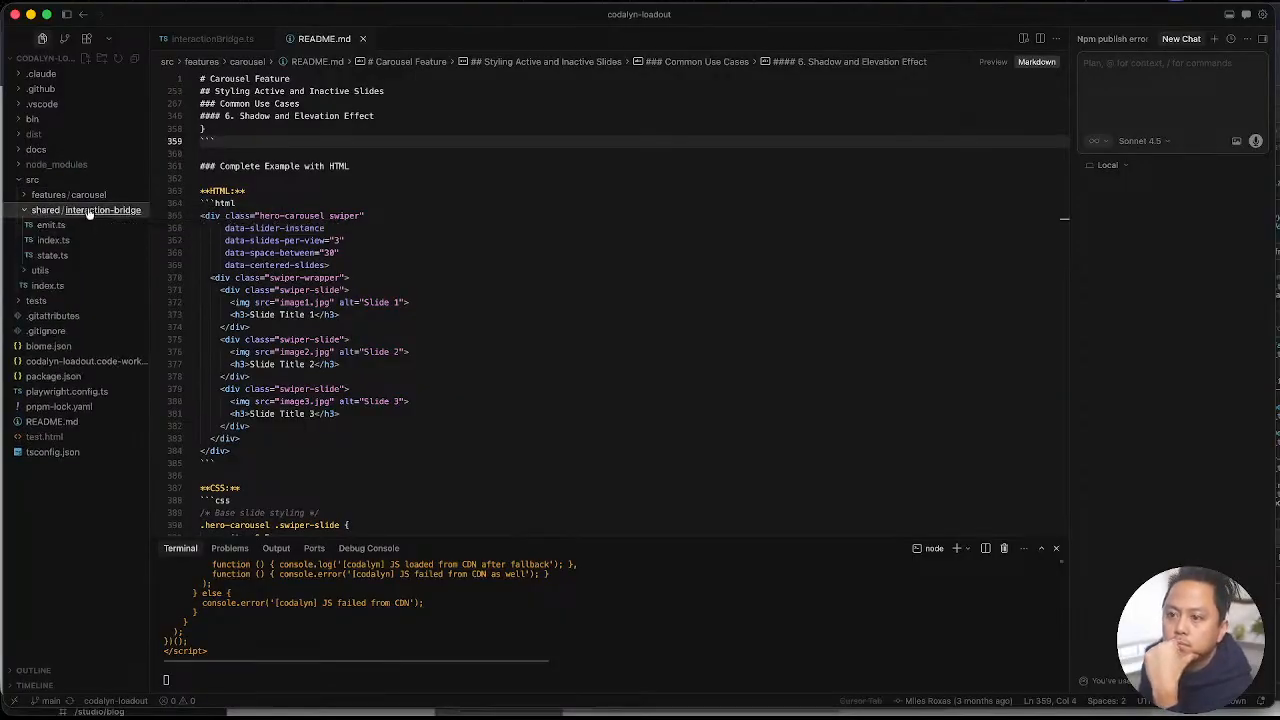
pyautogui.click(44, 210)
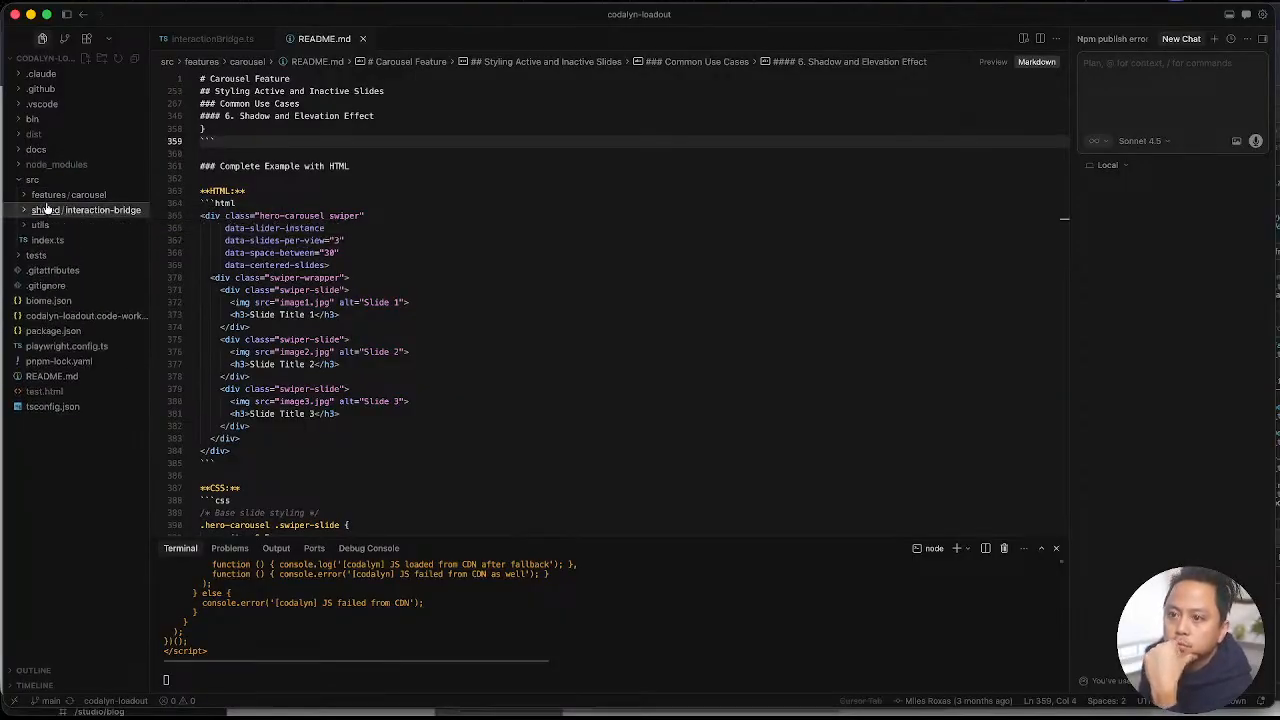
pyautogui.click(543, 217)
# Step: Return to the browser and open the personal portfolio website in a new tab
pyautogui.hotkey('ctrl', 'Up')
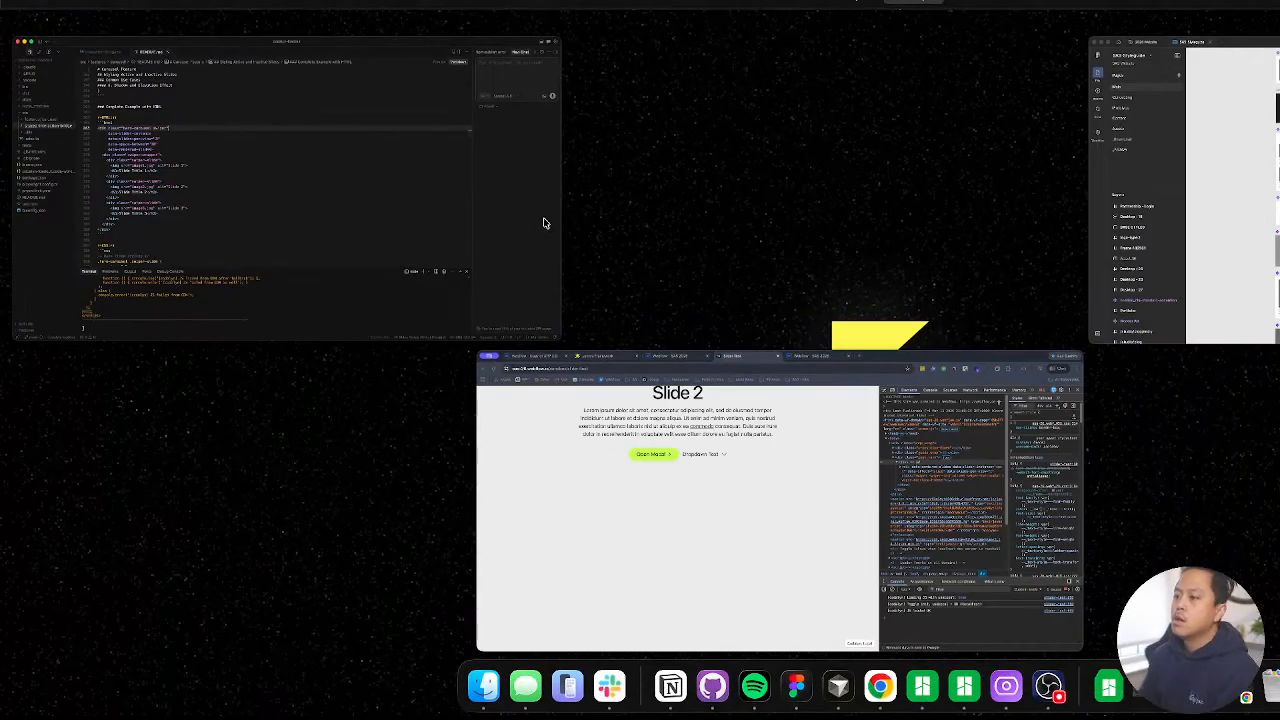
pyautogui.click(766, 626)
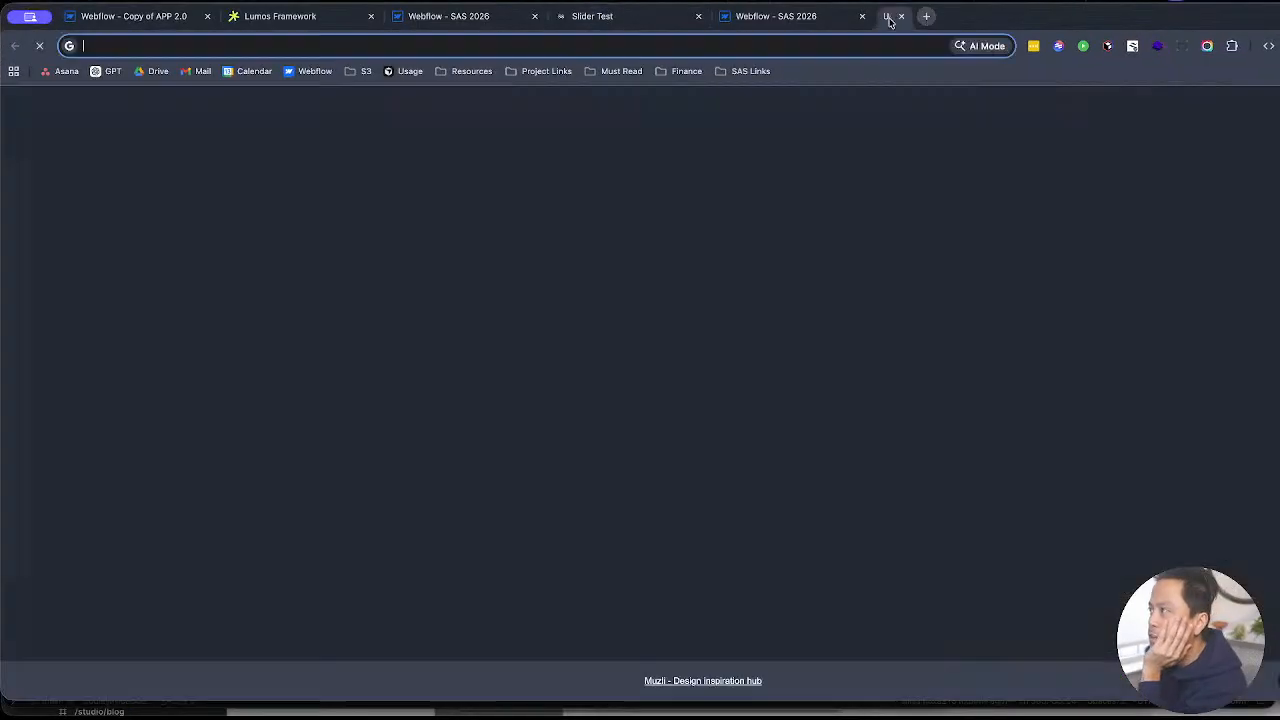
pyautogui.click(886, 16)
pyautogui.write('mi')
pyautogui.press('Return')
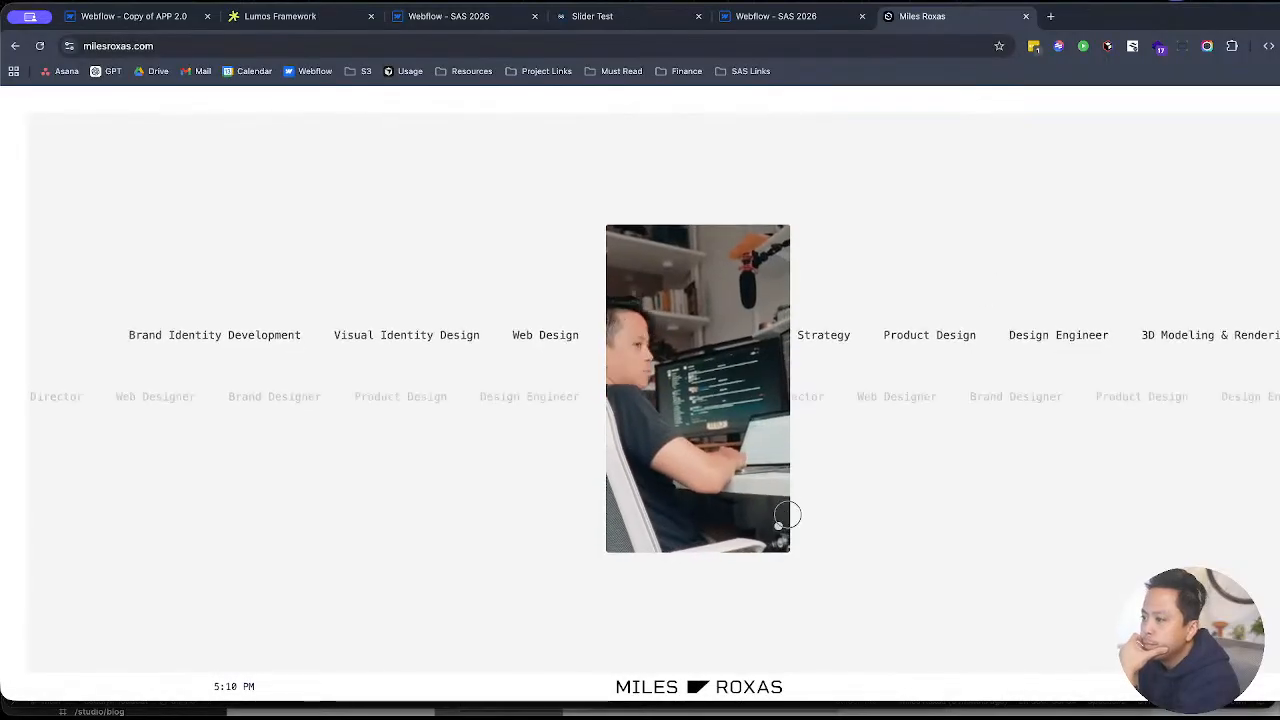
# Step: Open the Design Systems for Organizational Scale project from the portfolio home page and look through its sections and images
pyautogui.scroll(-10, 878, 500)
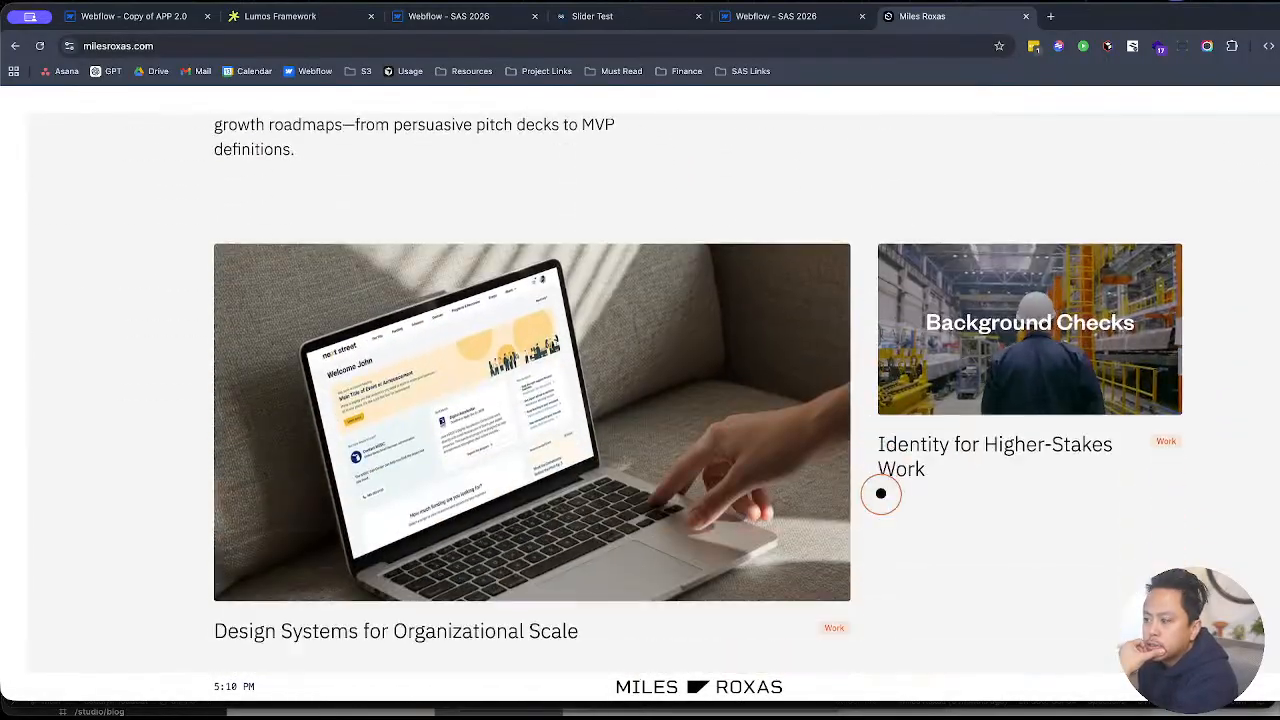
pyautogui.scroll(-2, 880, 492)
pyautogui.scroll(2, 879, 484)
pyautogui.click(400, 190)
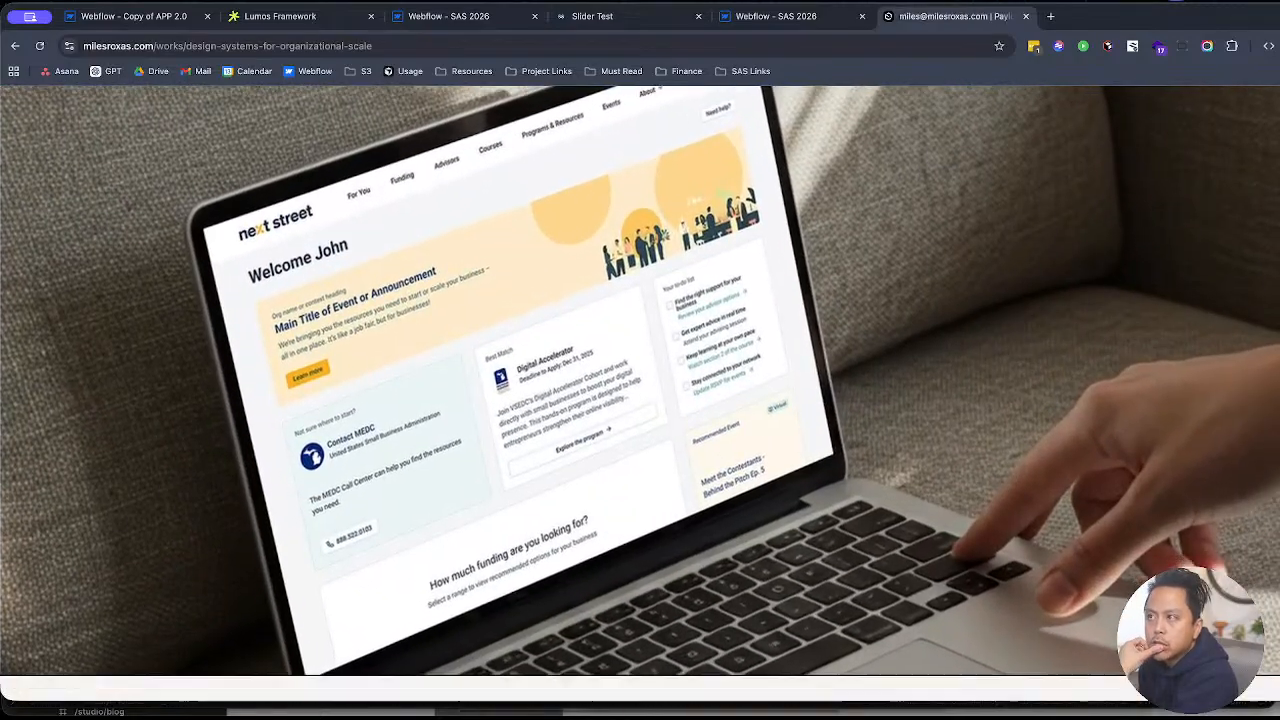
pyautogui.scroll(-3, 745, 440)
pyautogui.scroll(-10, 745, 440)
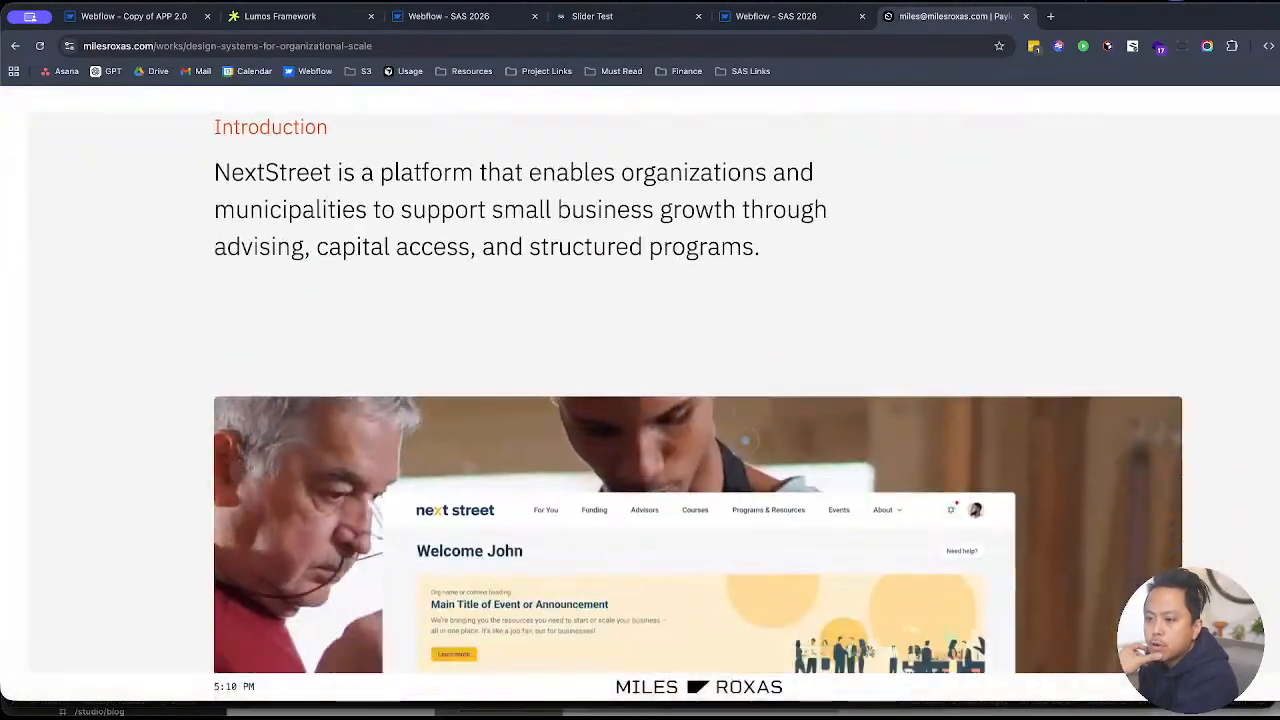
pyautogui.scroll(-10, 744, 436)
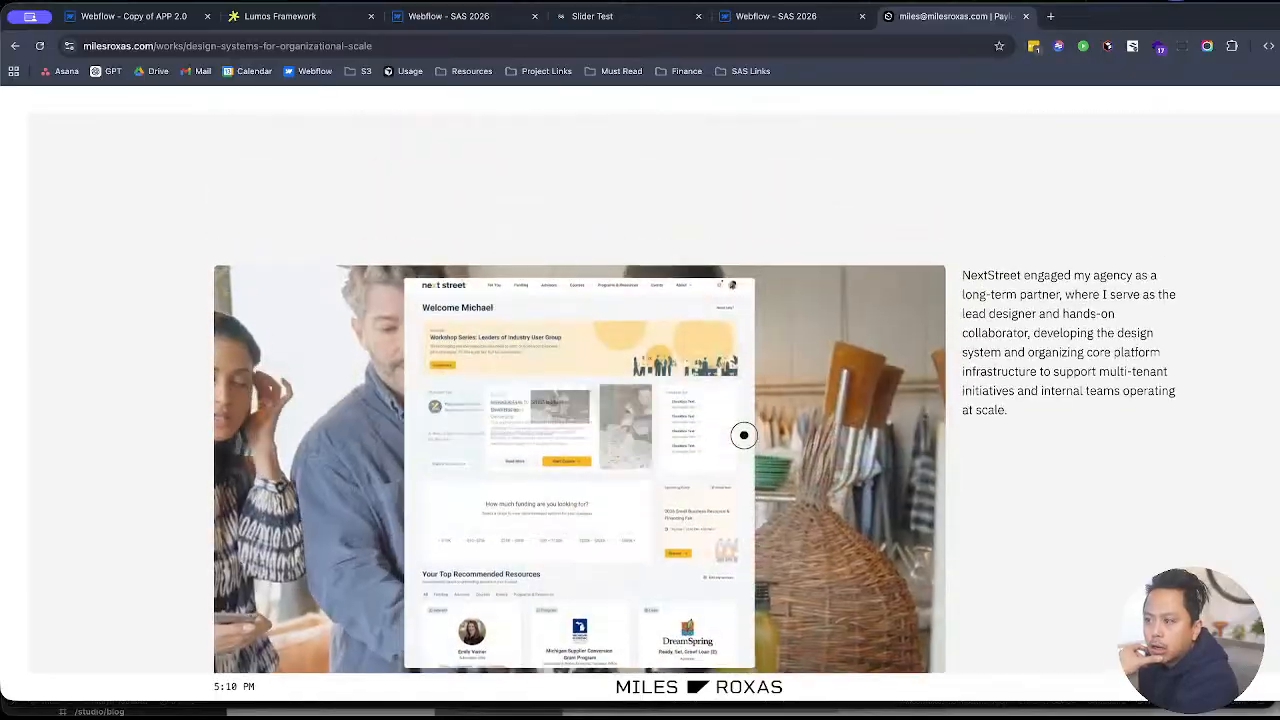
# Step: Go back to the portfolio home page and open the Brand Expansion Through Narrative project in the Design section
pyautogui.hotkey('alt', 'Left')
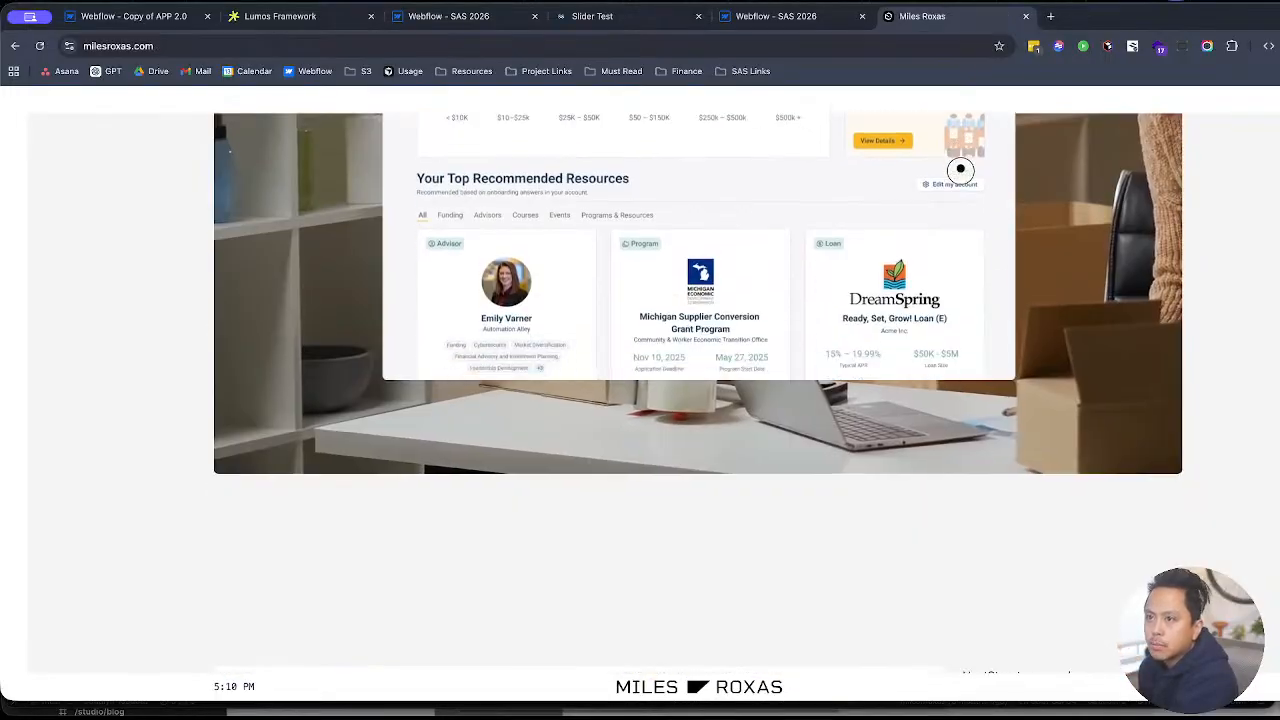
pyautogui.scroll(5, 958, 200)
pyautogui.scroll(-3, 926, 436)
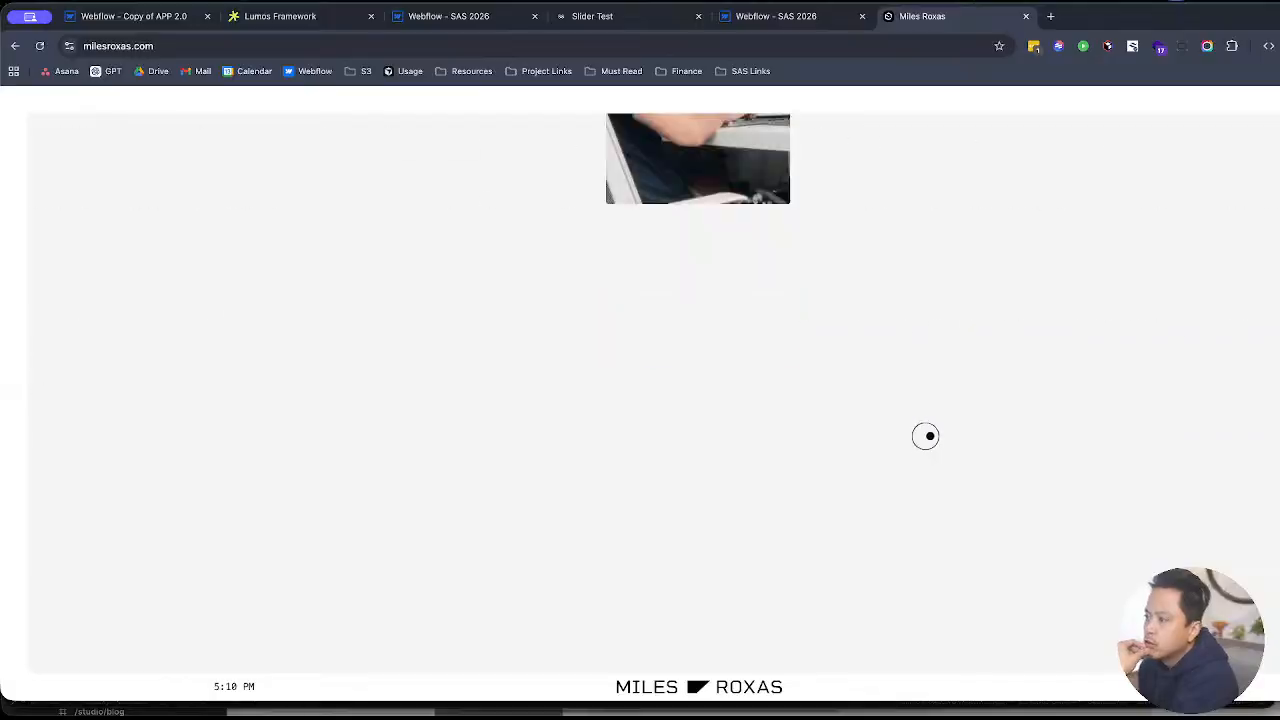
pyautogui.scroll(-8, 933, 428)
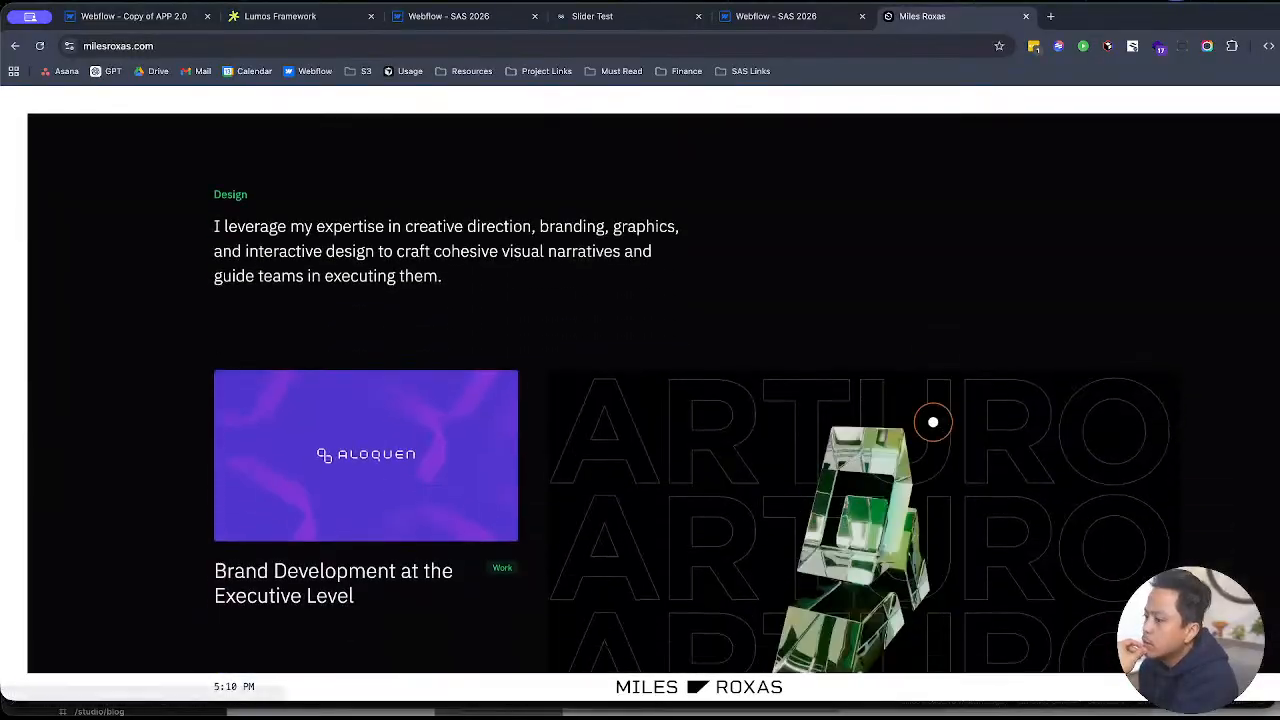
pyautogui.scroll(-2, 933, 421)
pyautogui.scroll(3, 933, 421)
pyautogui.scroll(-2, 933, 421)
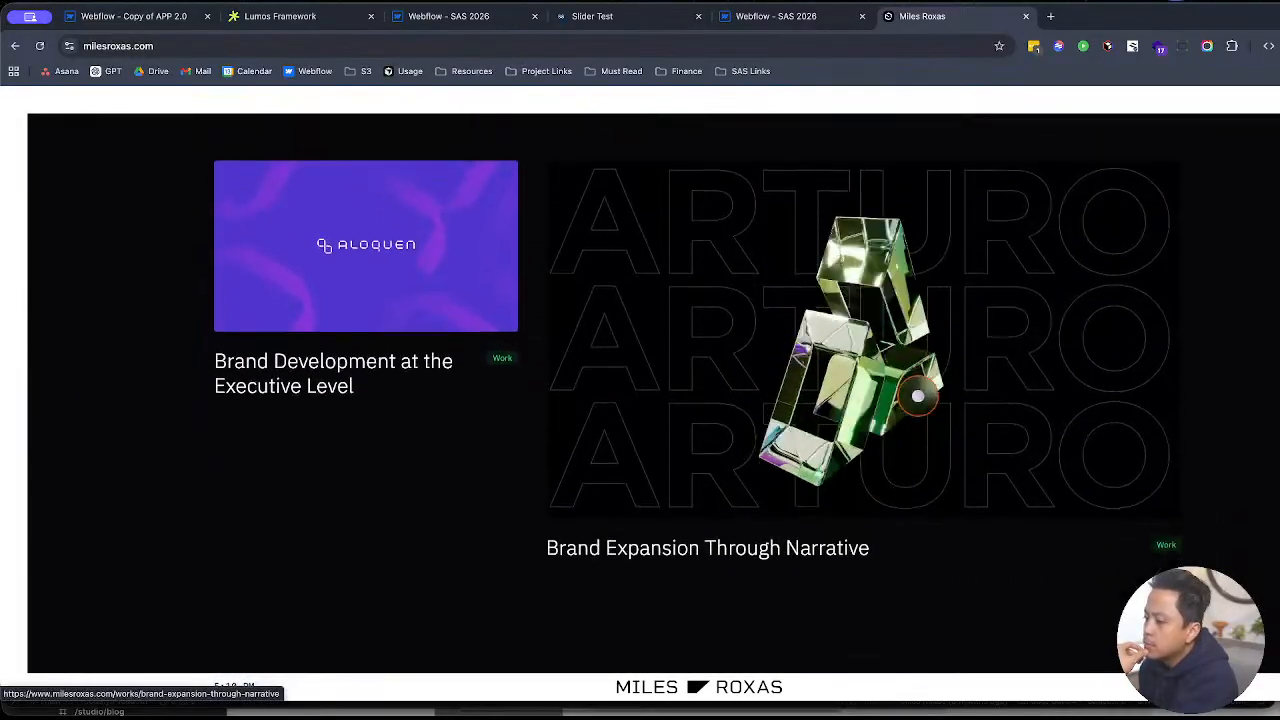
pyautogui.click(933, 421)
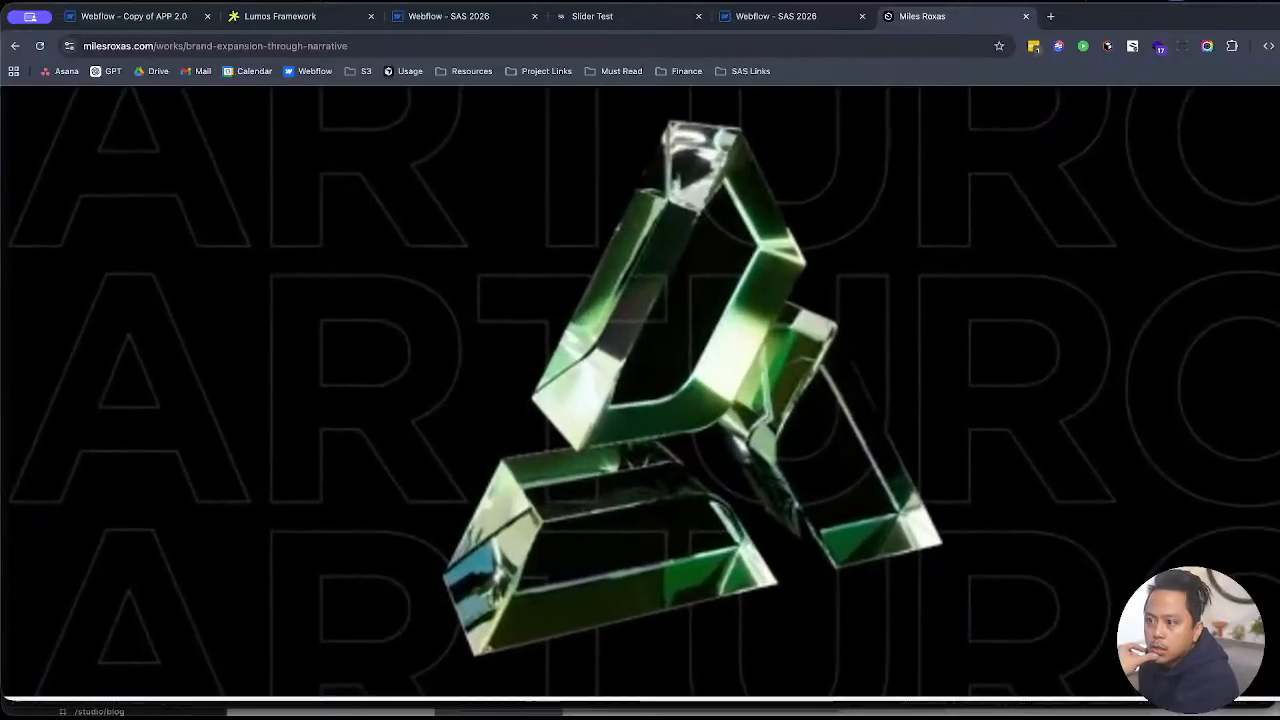
# Step: Look over the portfolio's Arturo case study and home page, and return to the SAS 2026 Webflow project
pyautogui.scroll(-4, 497, 497)
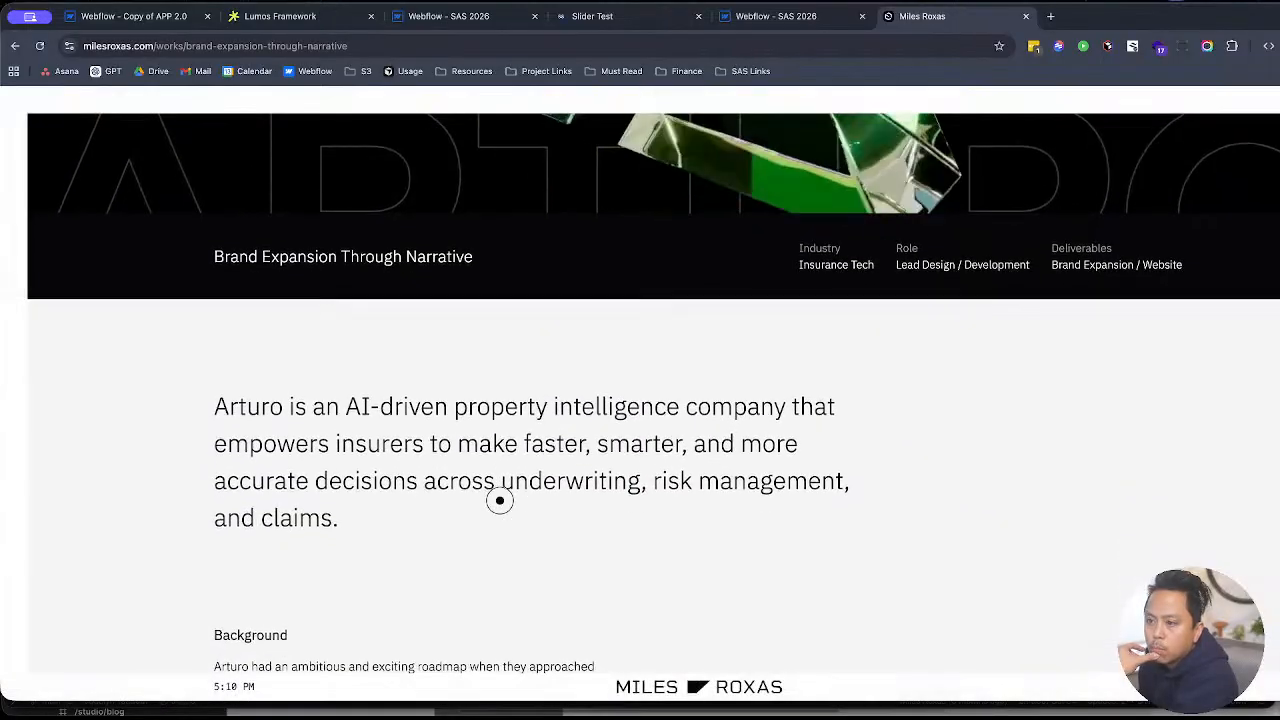
pyautogui.scroll(-3, 500, 500)
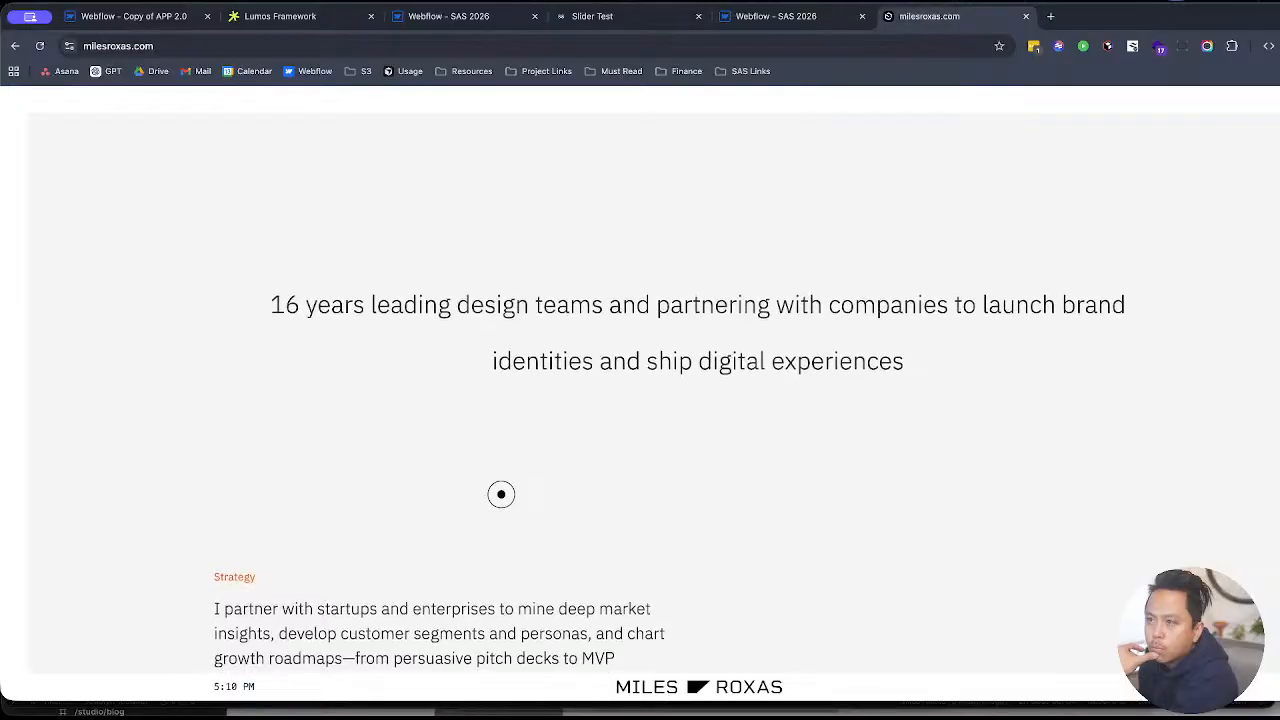
pyautogui.click(820, 20)
pyautogui.click(1018, 403)
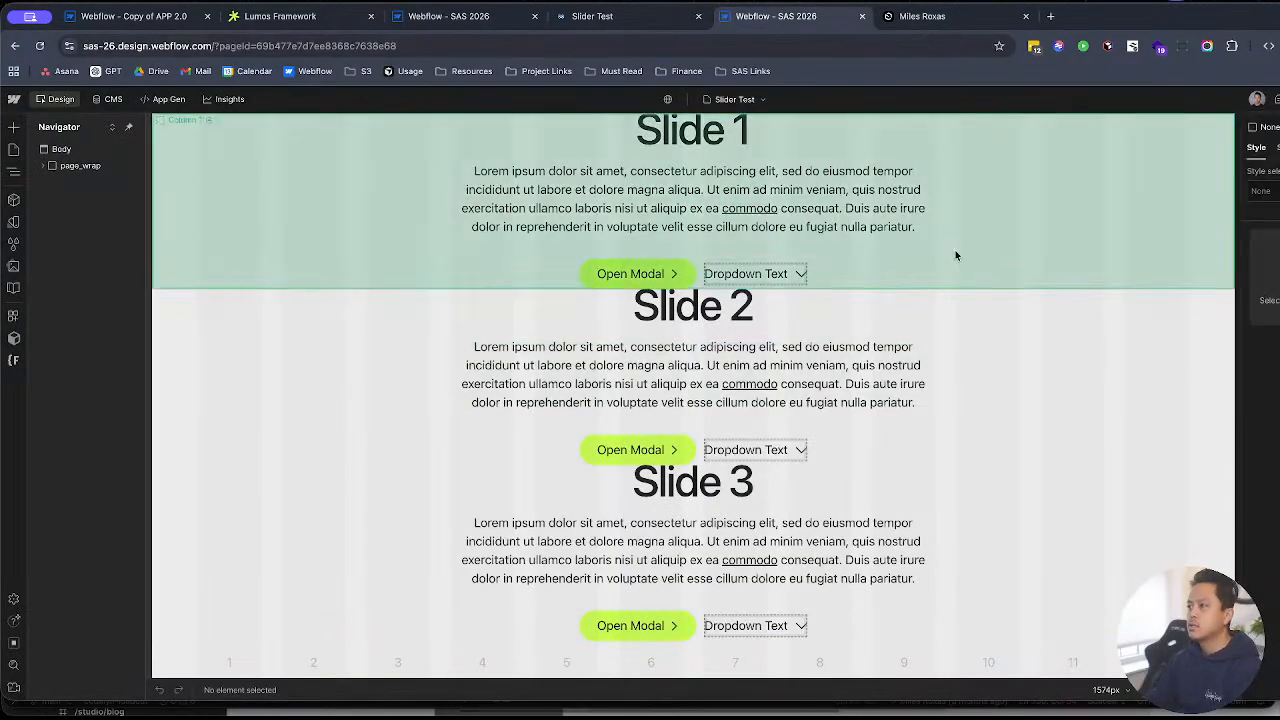
pyautogui.click(1025, 265)
# Step: Switch to the codalyn-loadout project in the code editor and expand the src/features/carousel folder
pyautogui.hotkey('ctrl', 'Up')
pyautogui.click(155, 192)
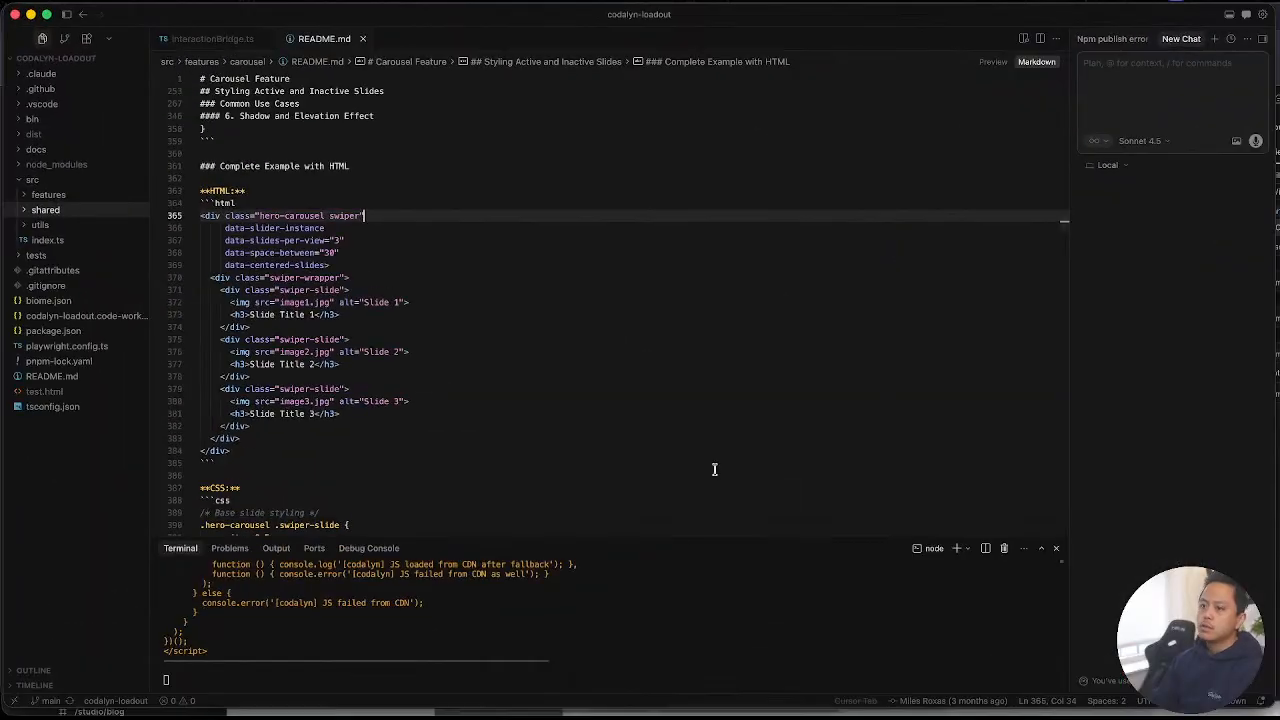
pyautogui.click(77, 194)
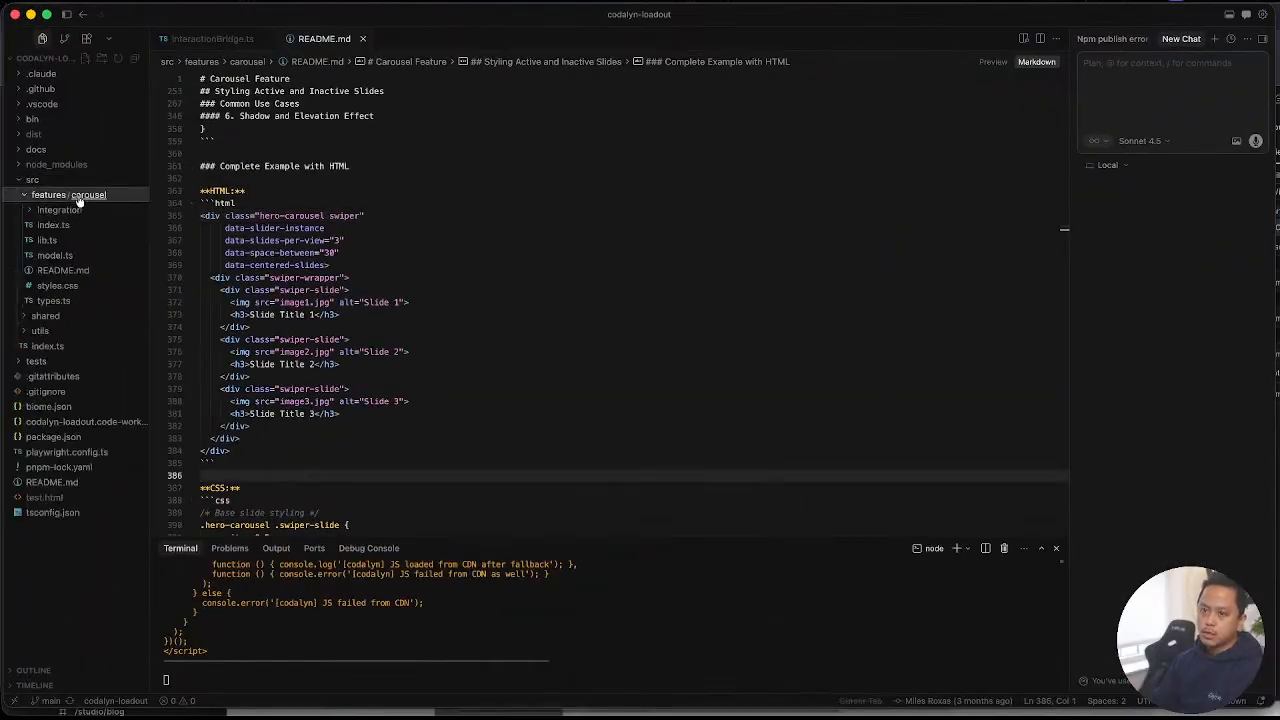
pyautogui.click(60, 195)
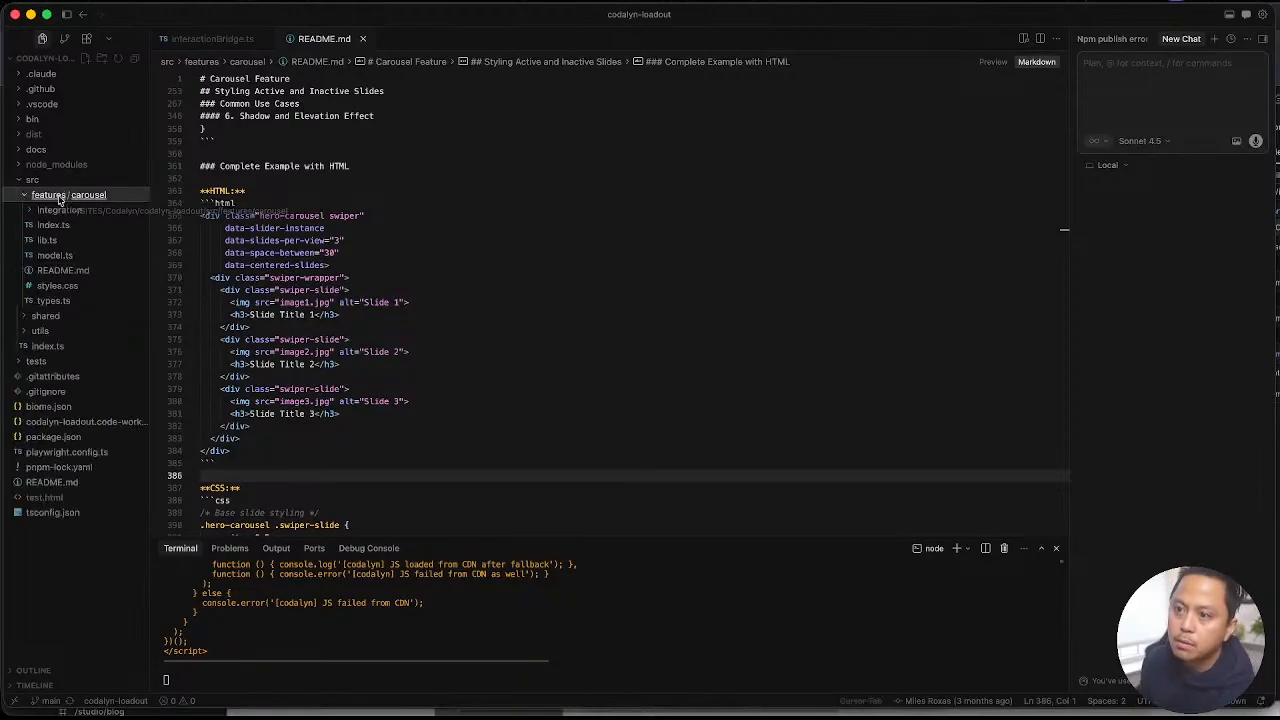
pyautogui.click(653, 244)
# Step: Switch to the browser, search the web for "barba js" in a new tab and open the barba.js website
pyautogui.hotkey('ctrl', 'Up')
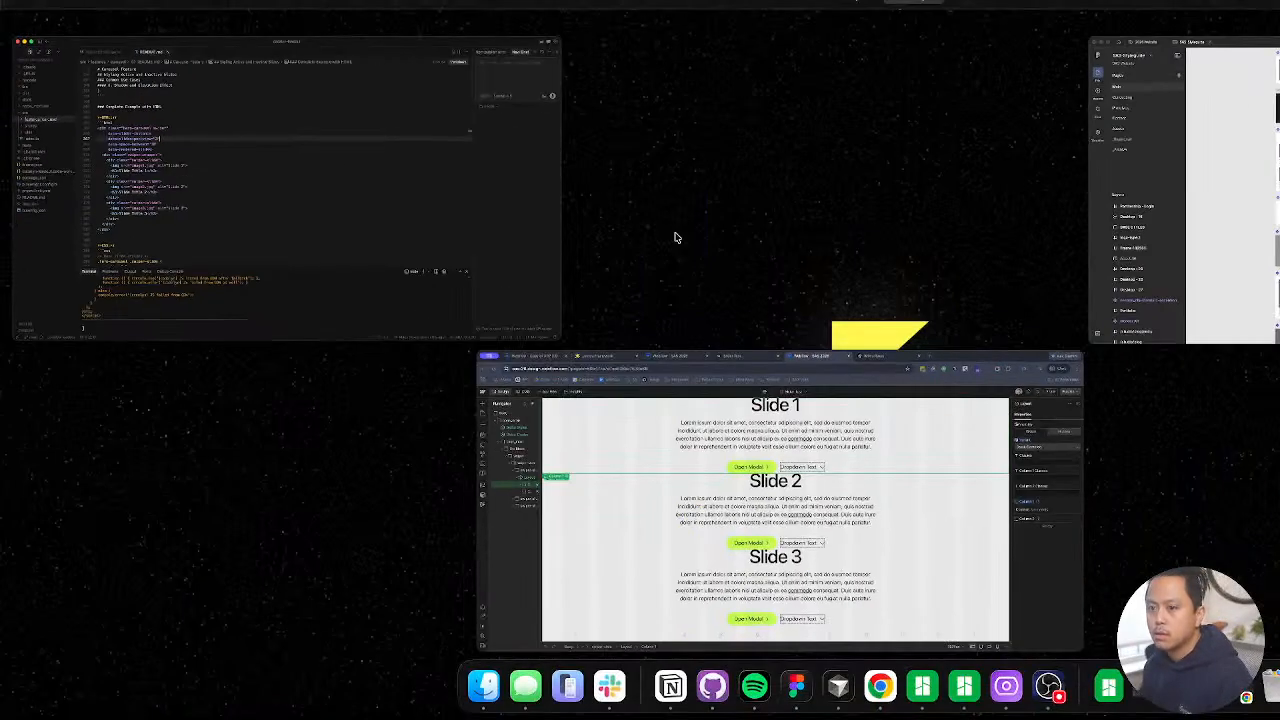
pyautogui.click(770, 505)
pyautogui.press('super+t')
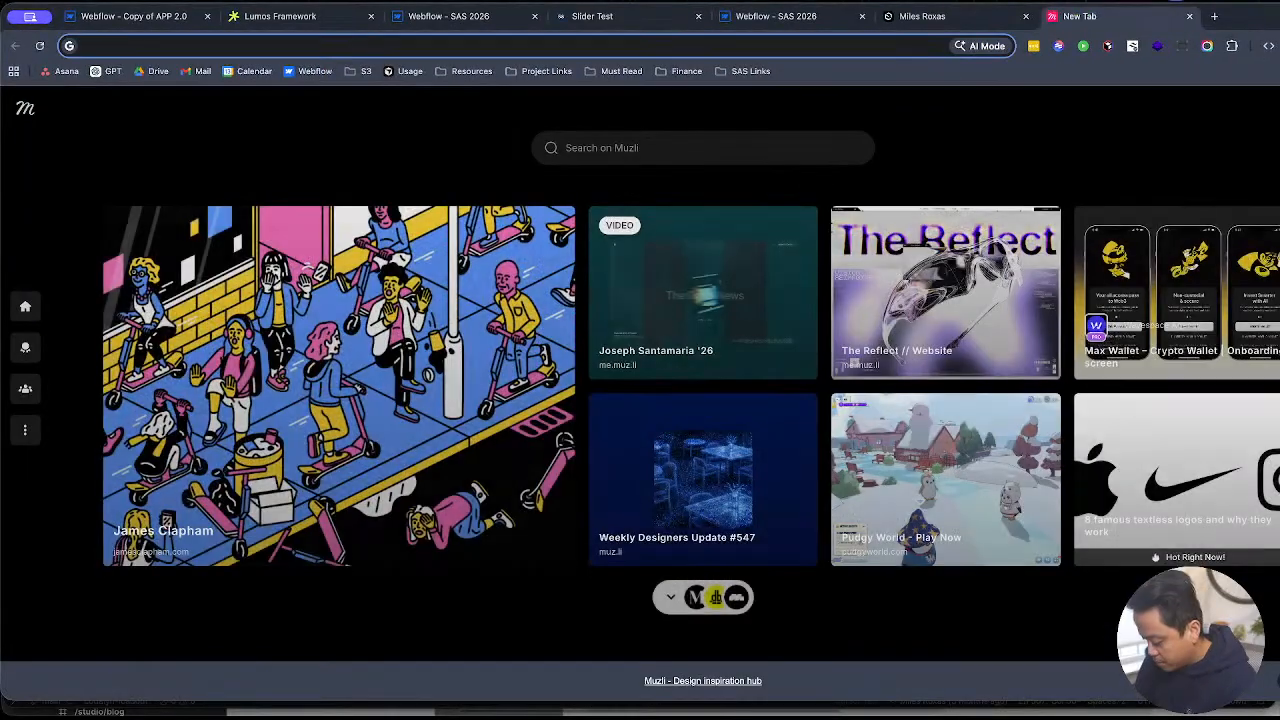
pyautogui.write('barba')
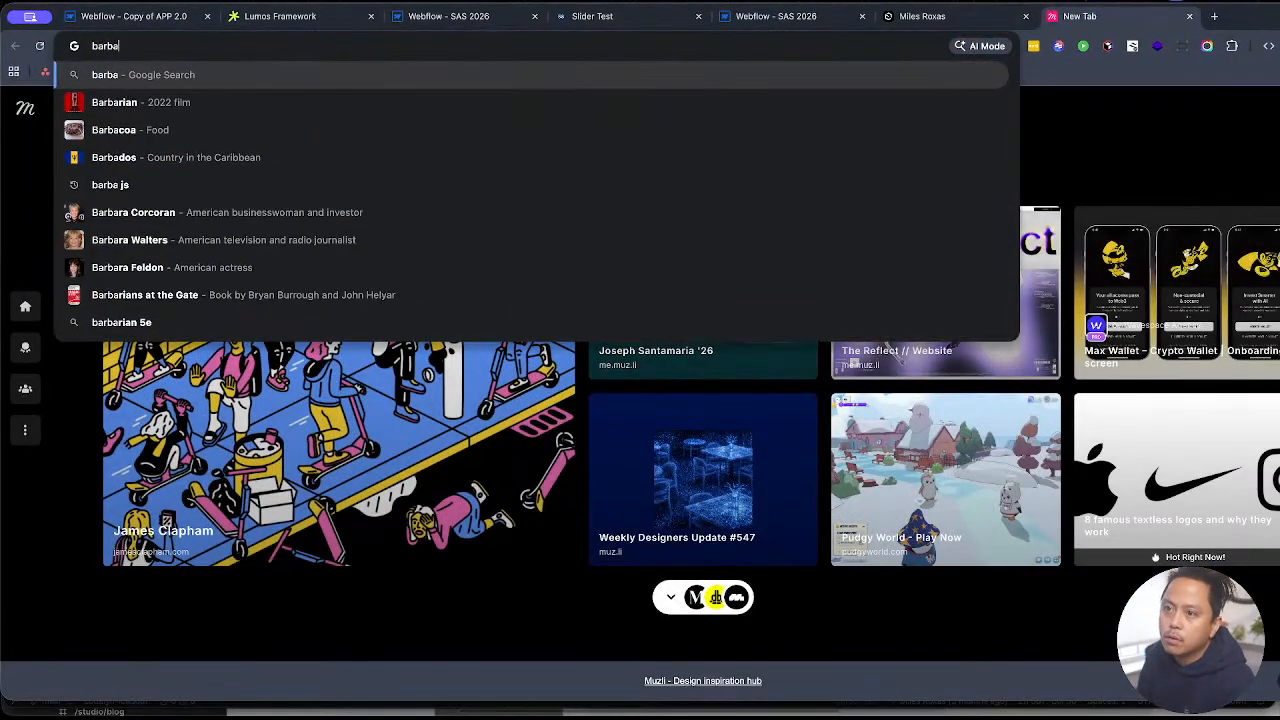
pyautogui.write(' js')
pyautogui.press('Return')
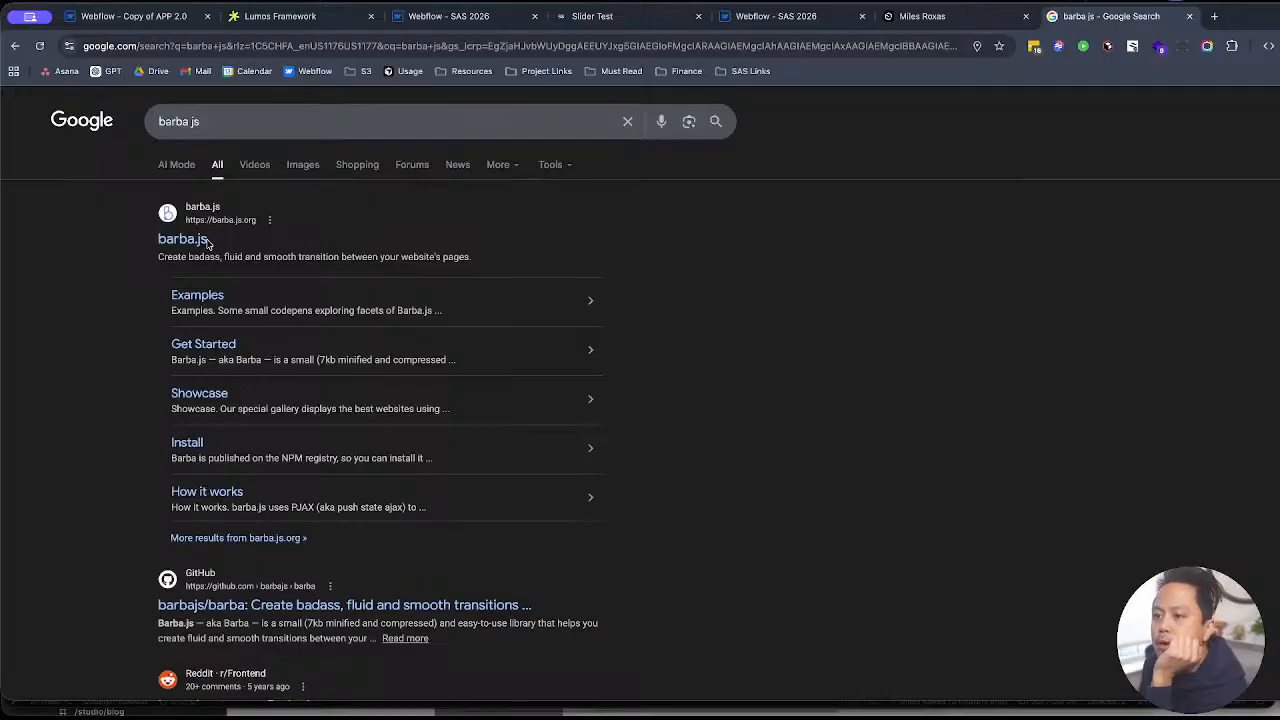
pyautogui.click(190, 239)
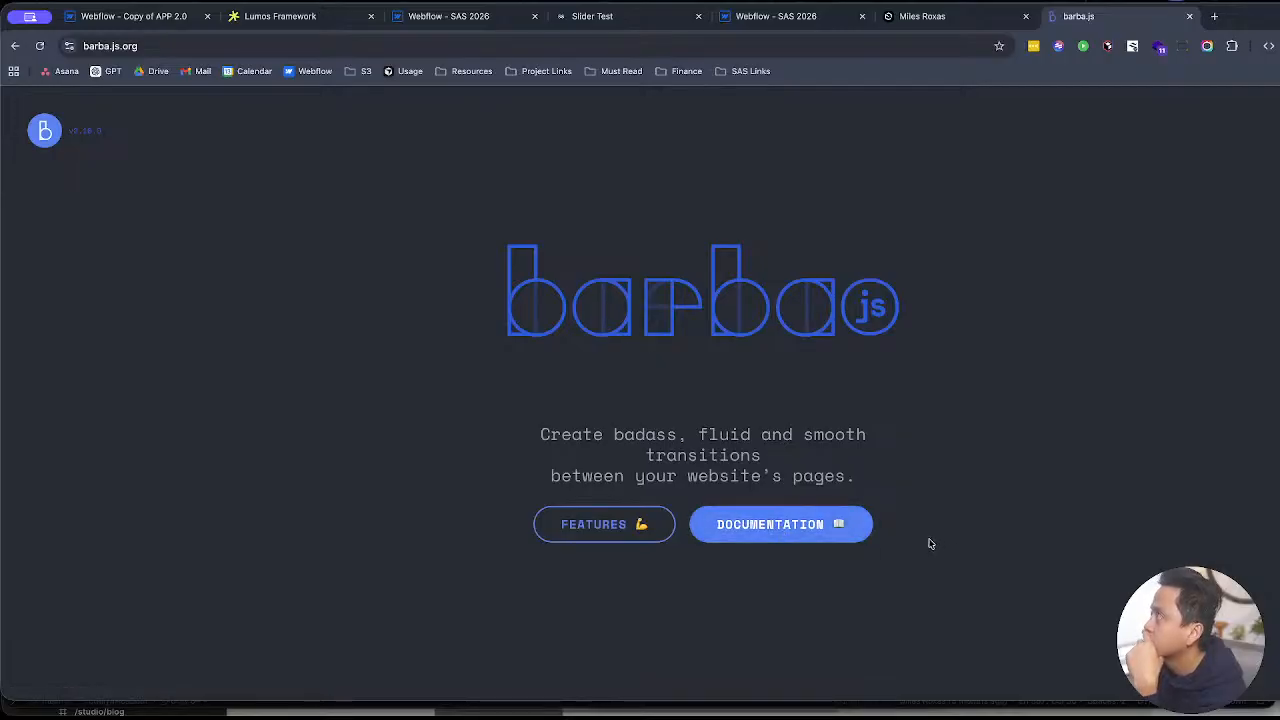
# Step: Check the open Lumos Framework and Copy of APP 2.0 pages, and return to the SAS 2026 Slider Test page
pyautogui.click(330, 17)
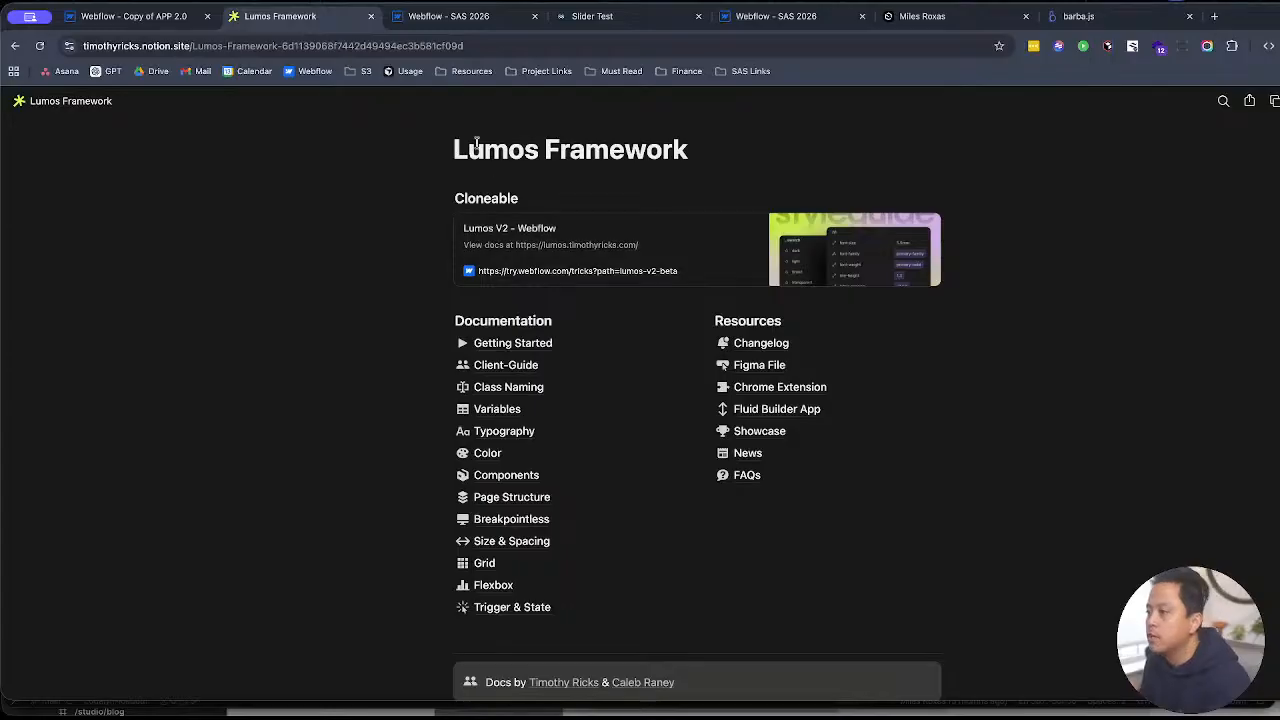
pyautogui.click(478, 30)
pyautogui.hotkey('ctrl', '1')
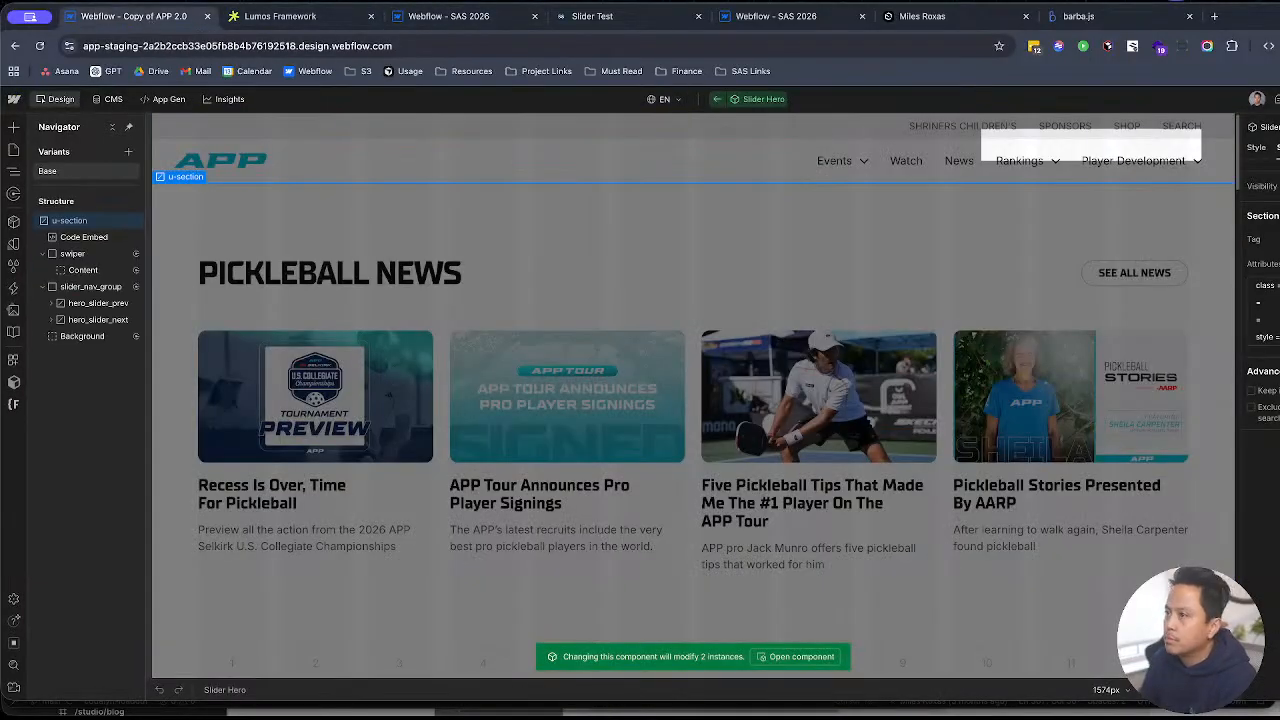
pyautogui.click(464, 22)
pyautogui.click(645, 22)
pyautogui.hotkey('ctrl', 'shift', 'Tab')
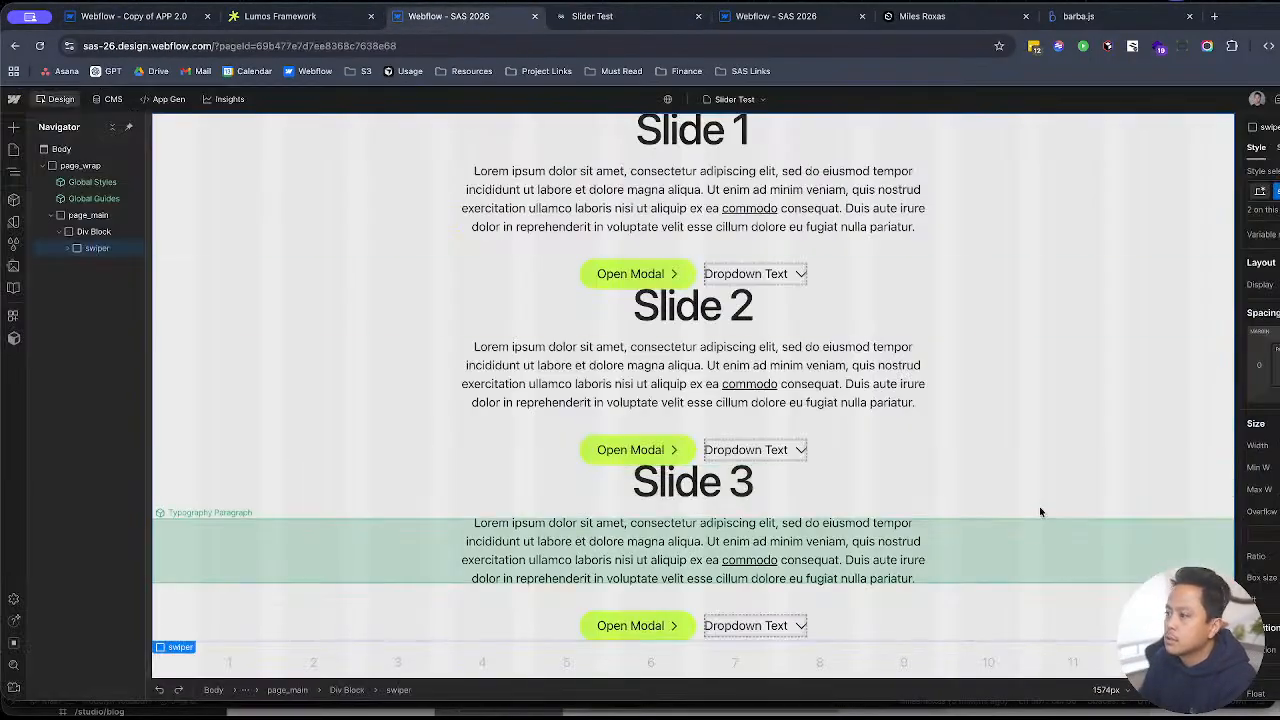
# Step: Select the Slide 2 paragraph, launch the Flint app and move its window clear of the slide text
pyautogui.click(1087, 303)
pyautogui.click(1002, 385)
pyautogui.click(13, 316)
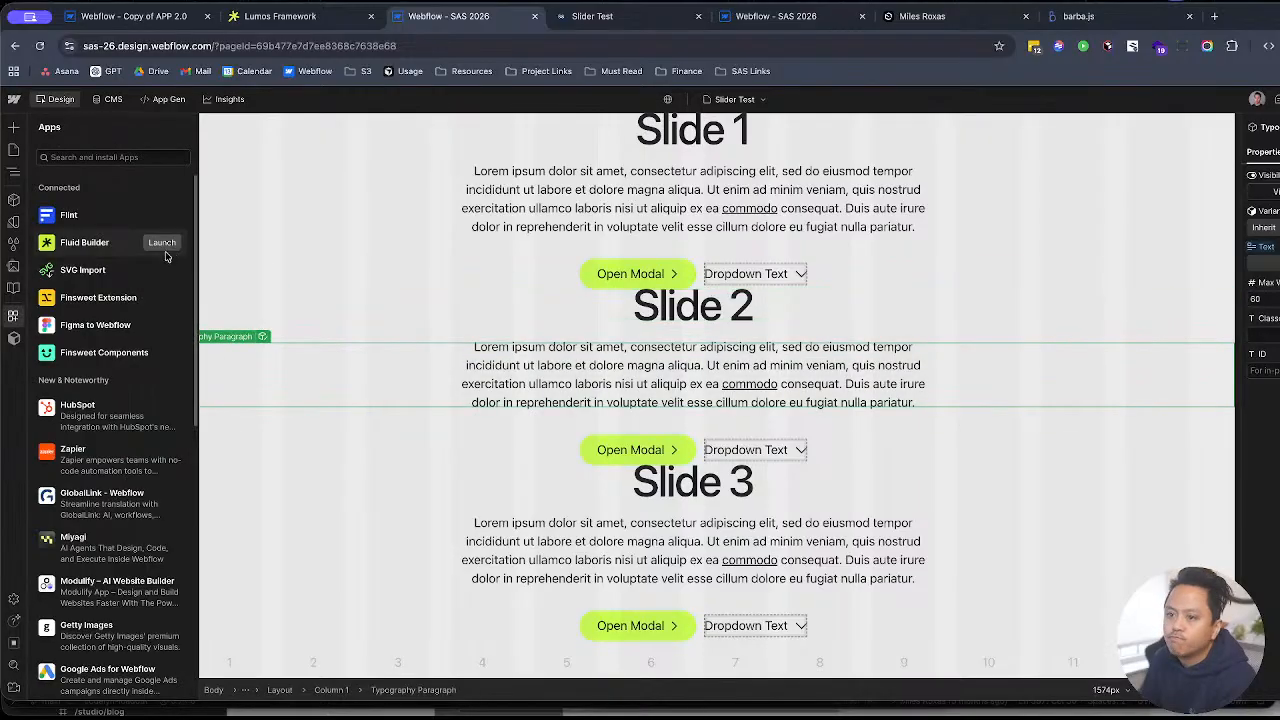
pyautogui.click(160, 215)
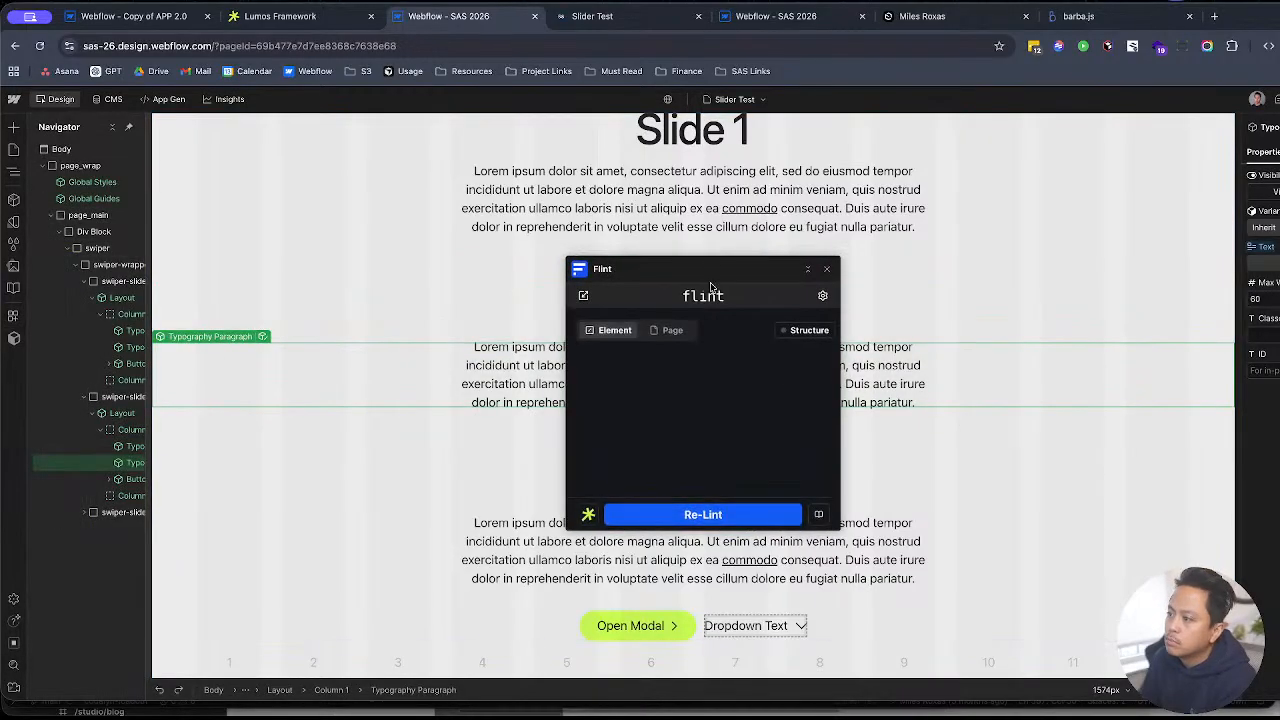
pyautogui.moveTo(709, 266); pyautogui.dragTo(1070, 302)
# Step: Set Flint to lint at element level with Structure enabled
pyautogui.click(1028, 363)
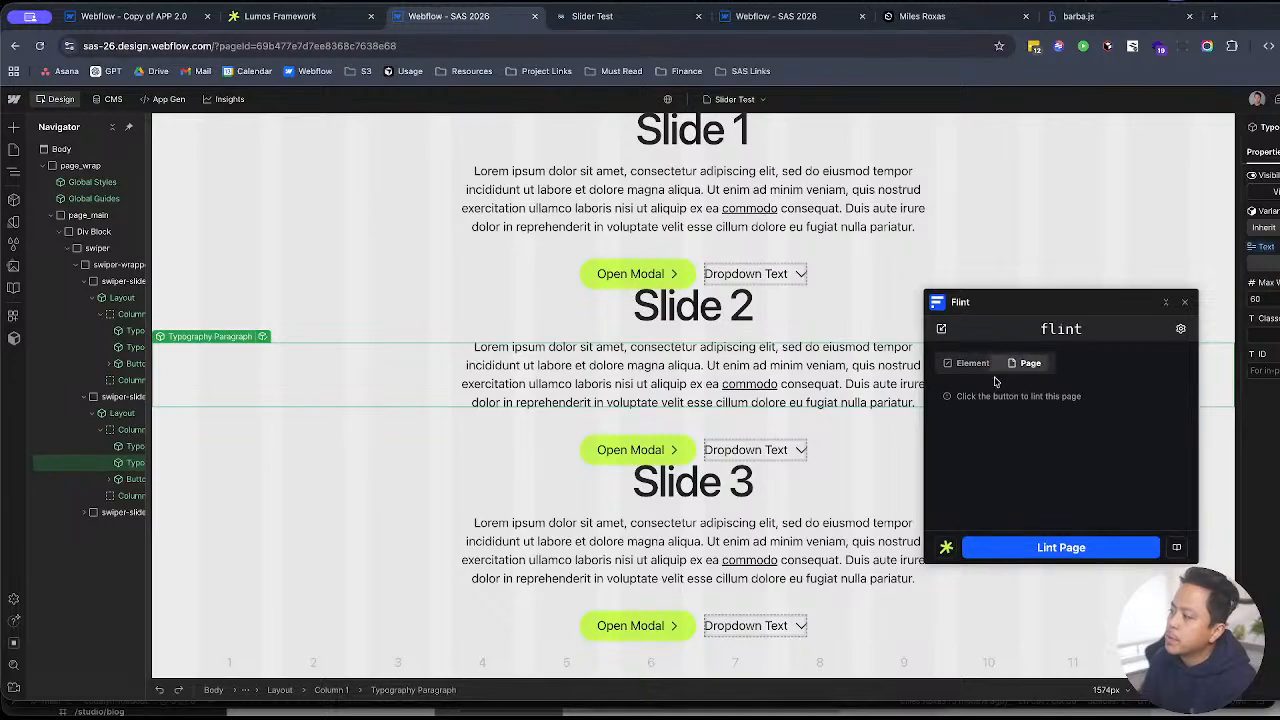
pyautogui.click(970, 363)
pyautogui.click(1162, 363)
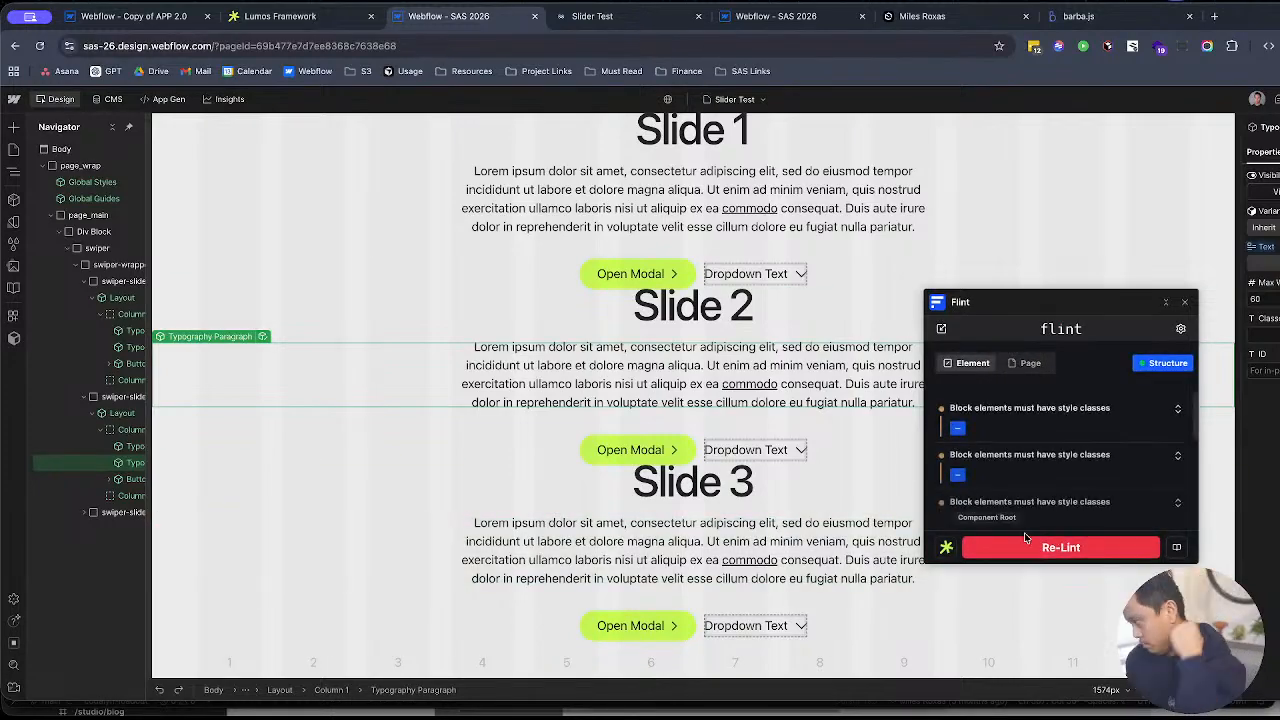
# Step: Review Flint's "Block elements must have style classes" violations, open one, and select the Div Block around the swiper
pyautogui.scroll(-3, 1062, 486)
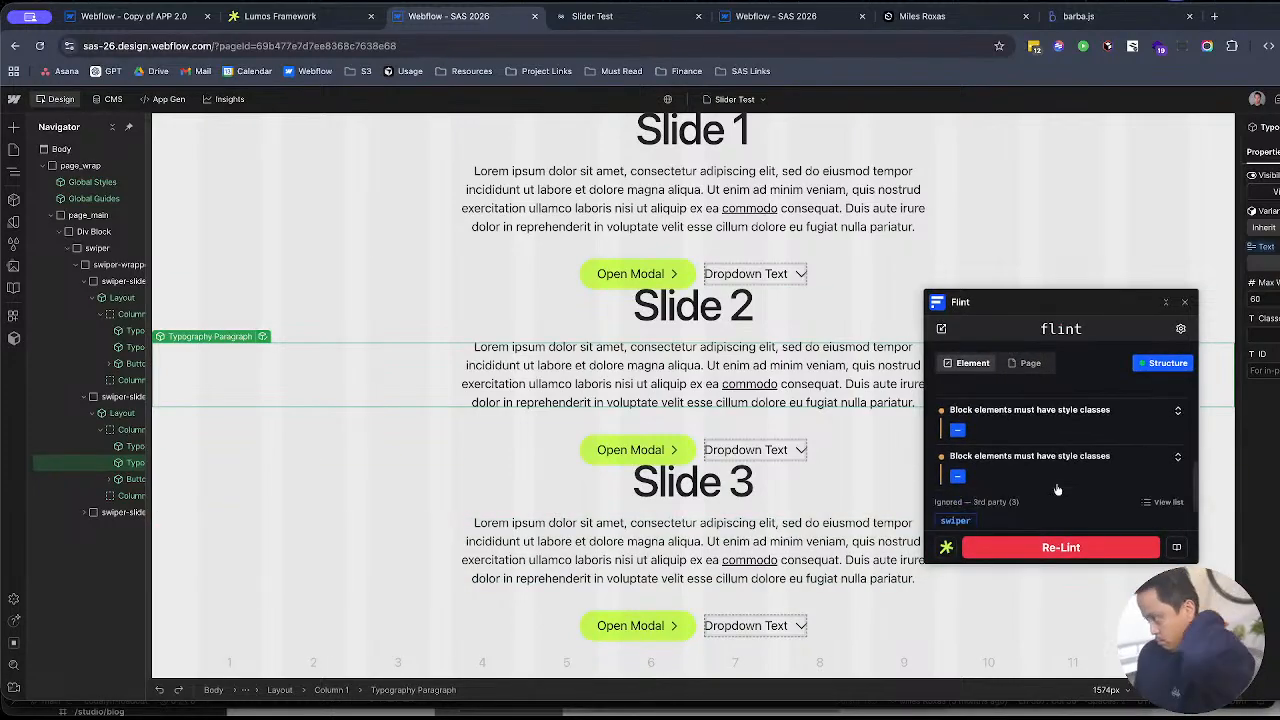
pyautogui.scroll(2, 1064, 424)
pyautogui.click(1062, 410)
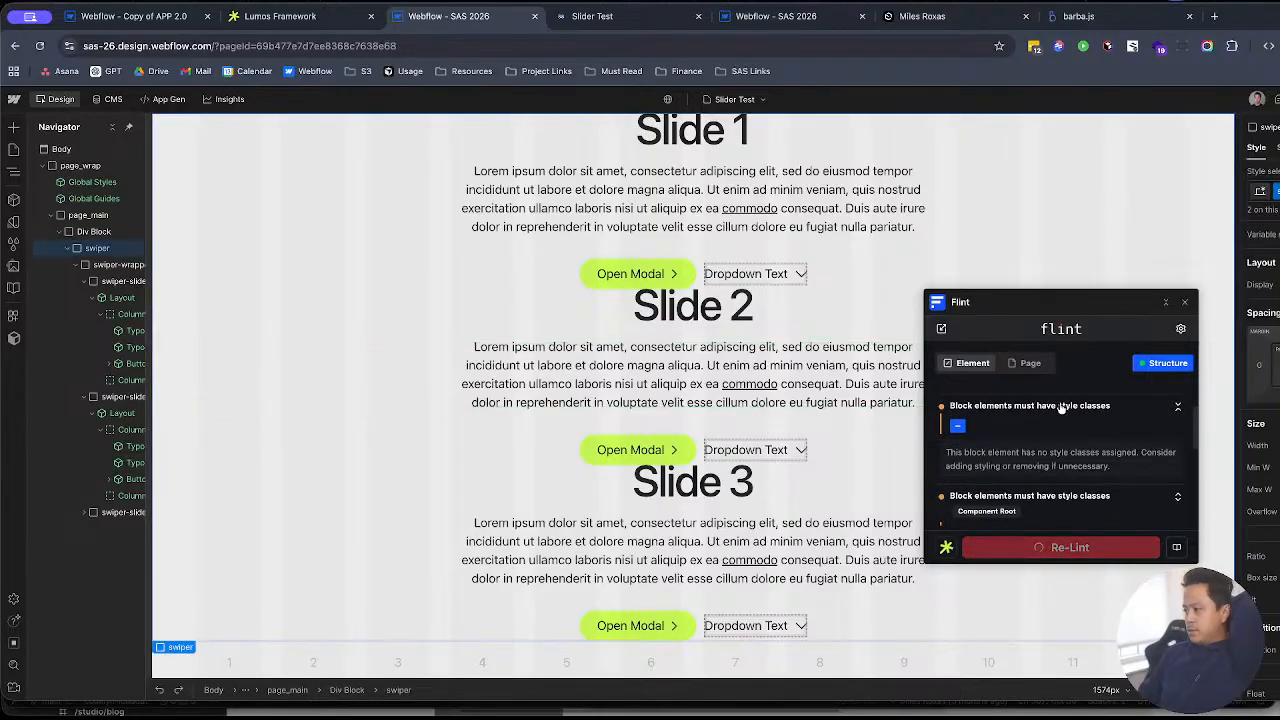
pyautogui.click(92, 234)
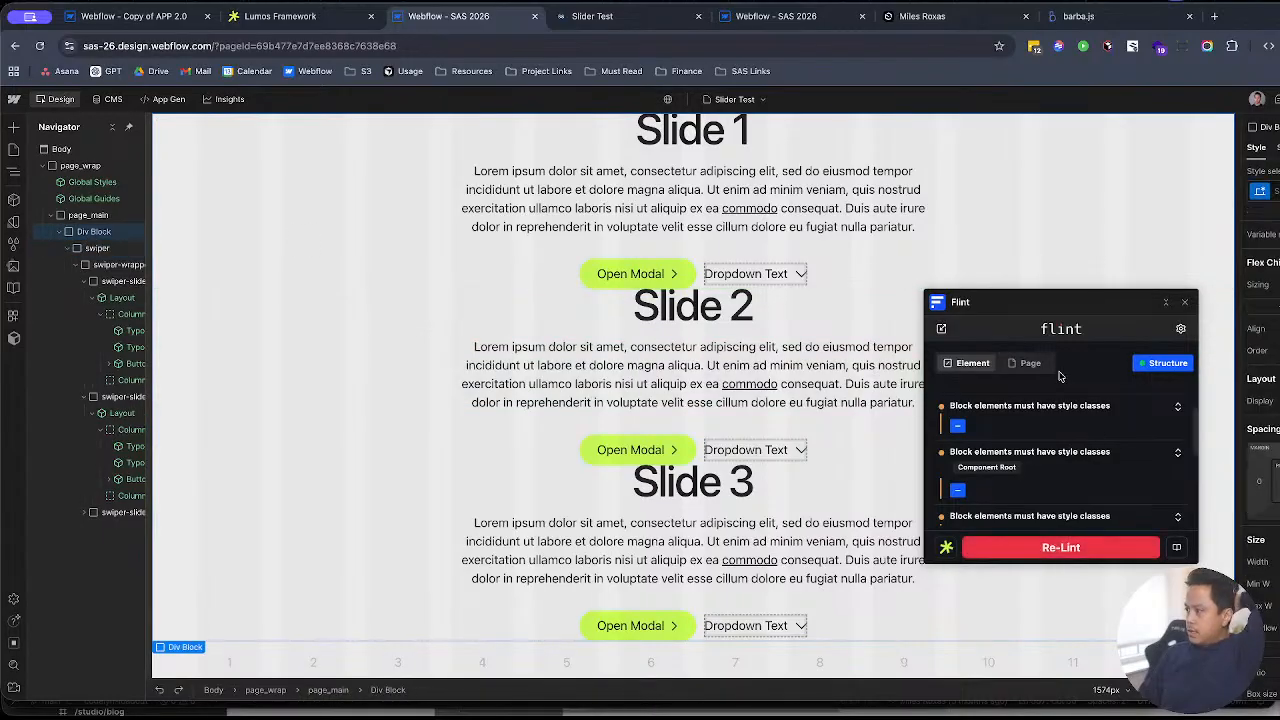
# Step: Turn off ignoring third-party classes in Flint's settings and lint the swiper element's structure
pyautogui.click(1182, 329)
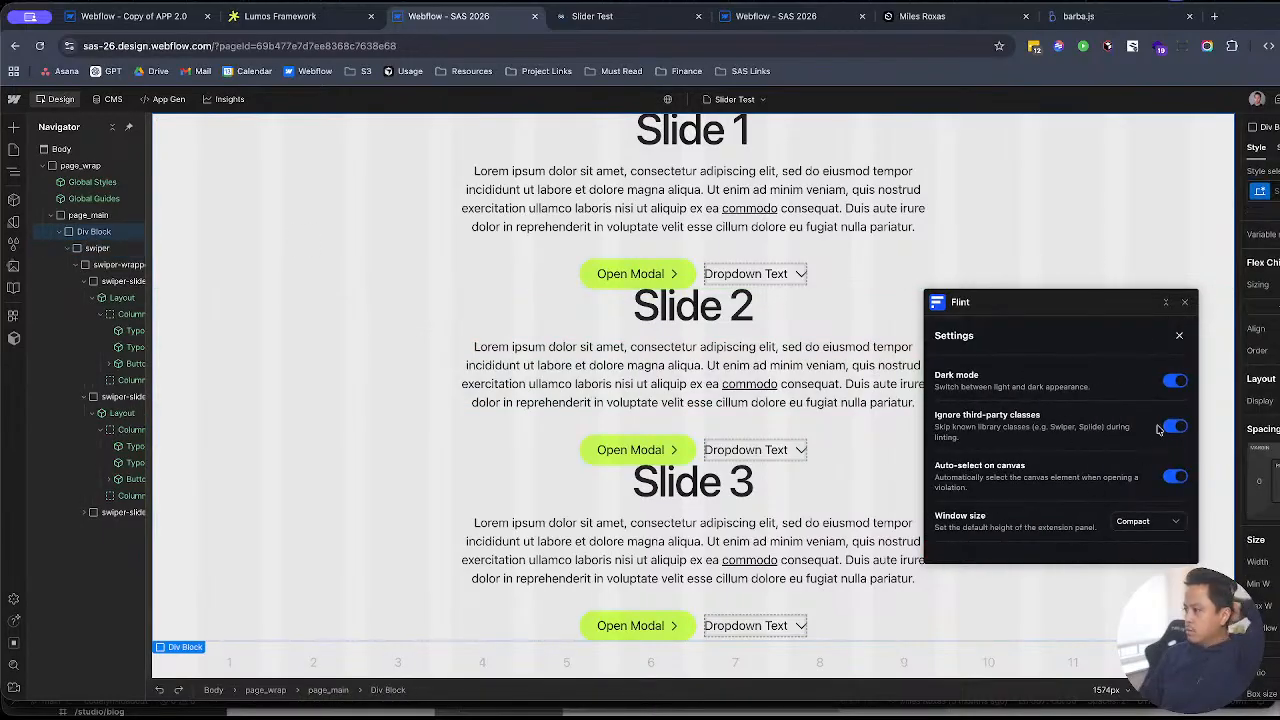
pyautogui.click(1175, 332)
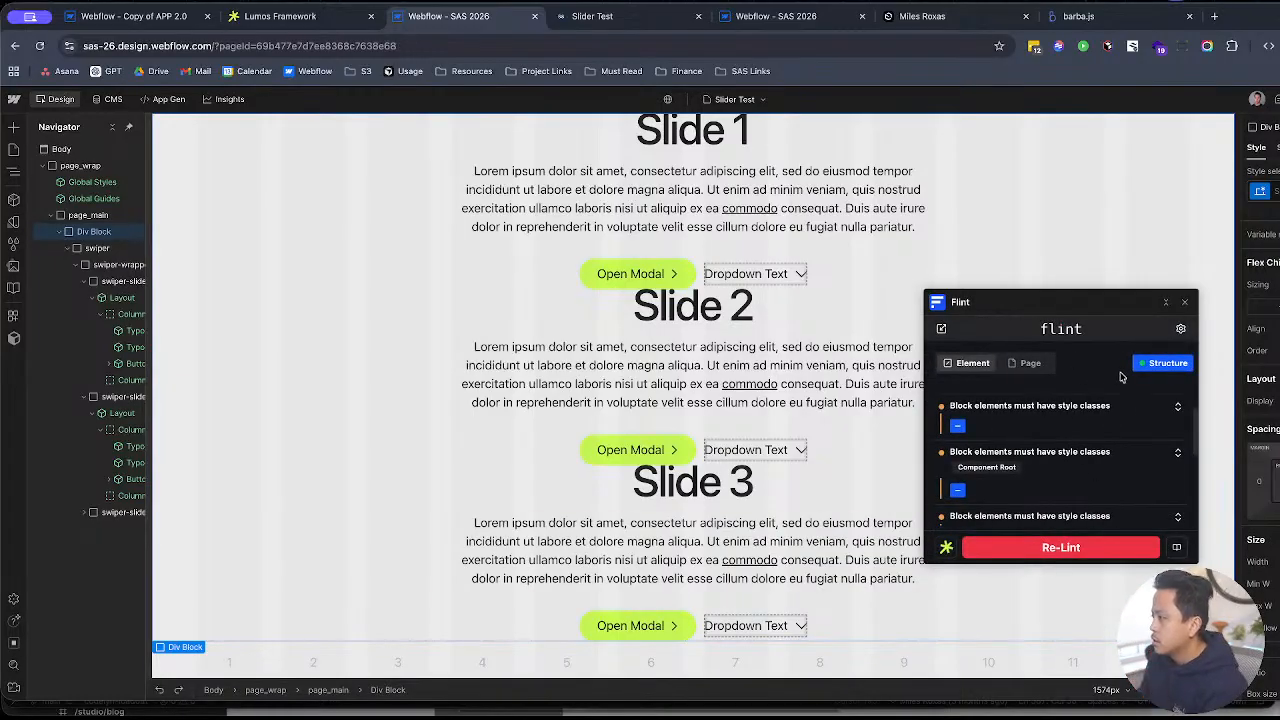
pyautogui.click(1030, 455)
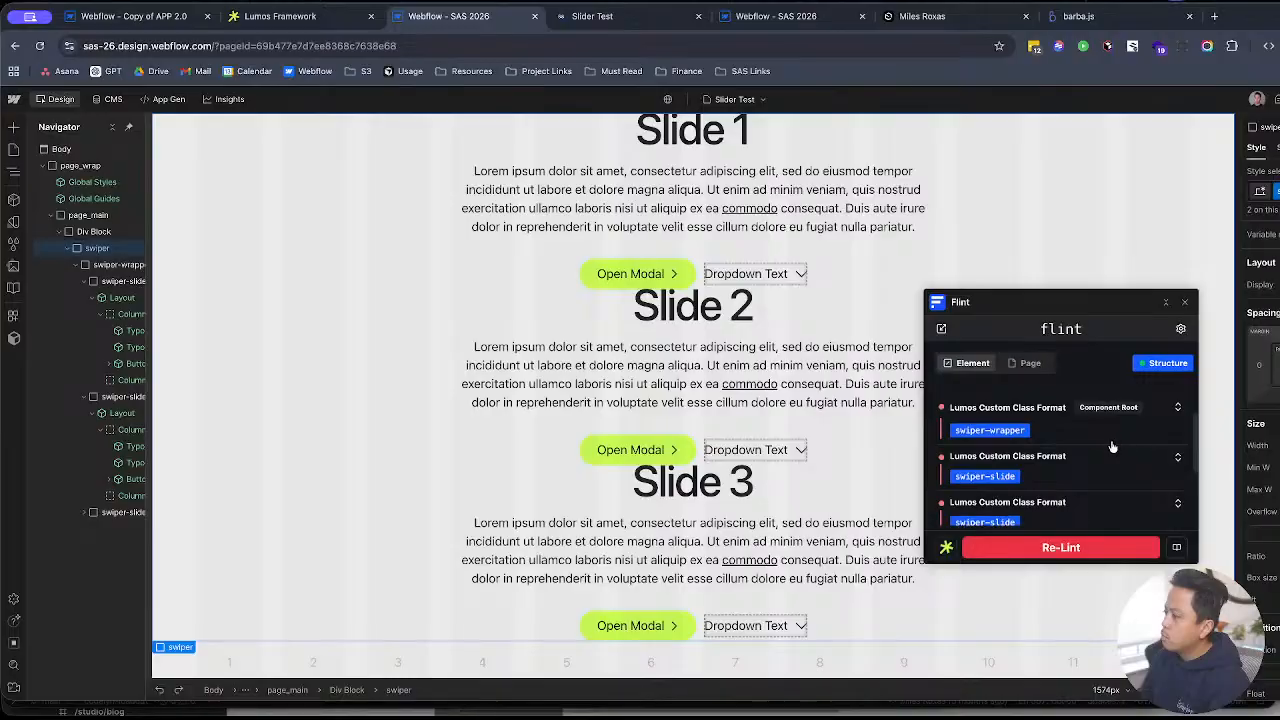
pyautogui.scroll(1, 1113, 447)
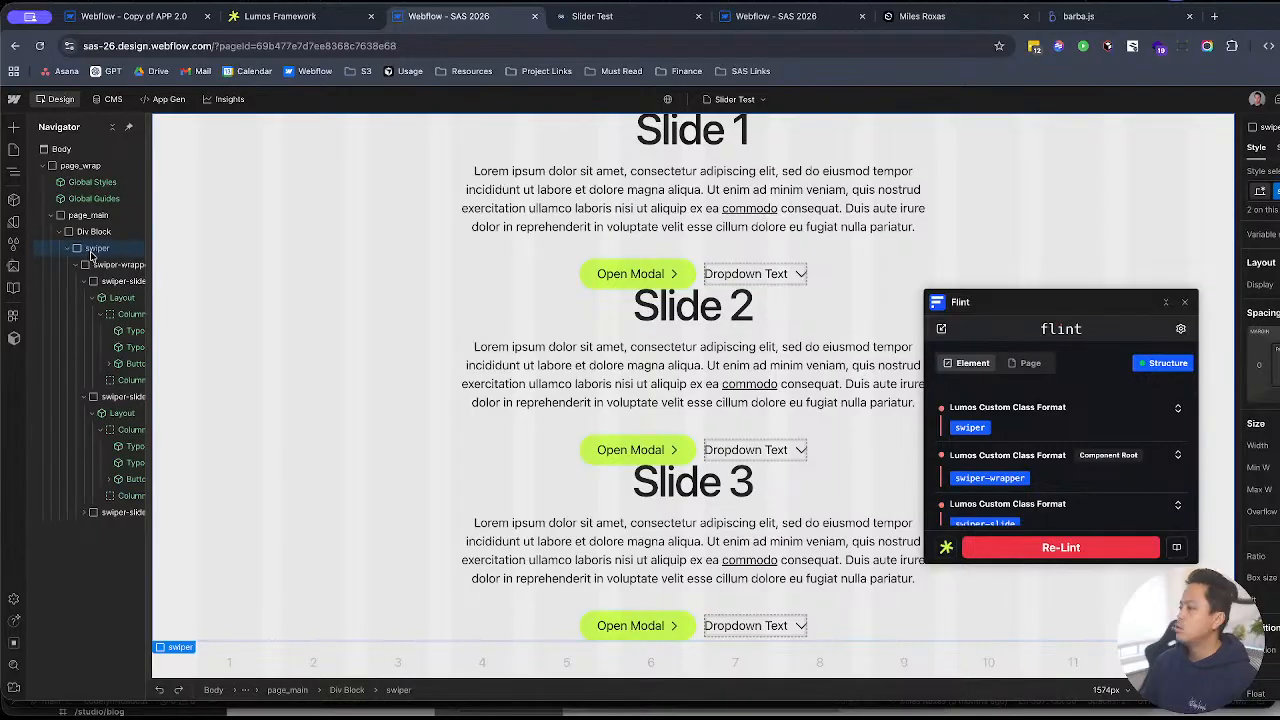
# Step: Examine the custom class format violations and suggested fixes for the swiper and swiper-wrapper classes
pyautogui.click(1010, 409)
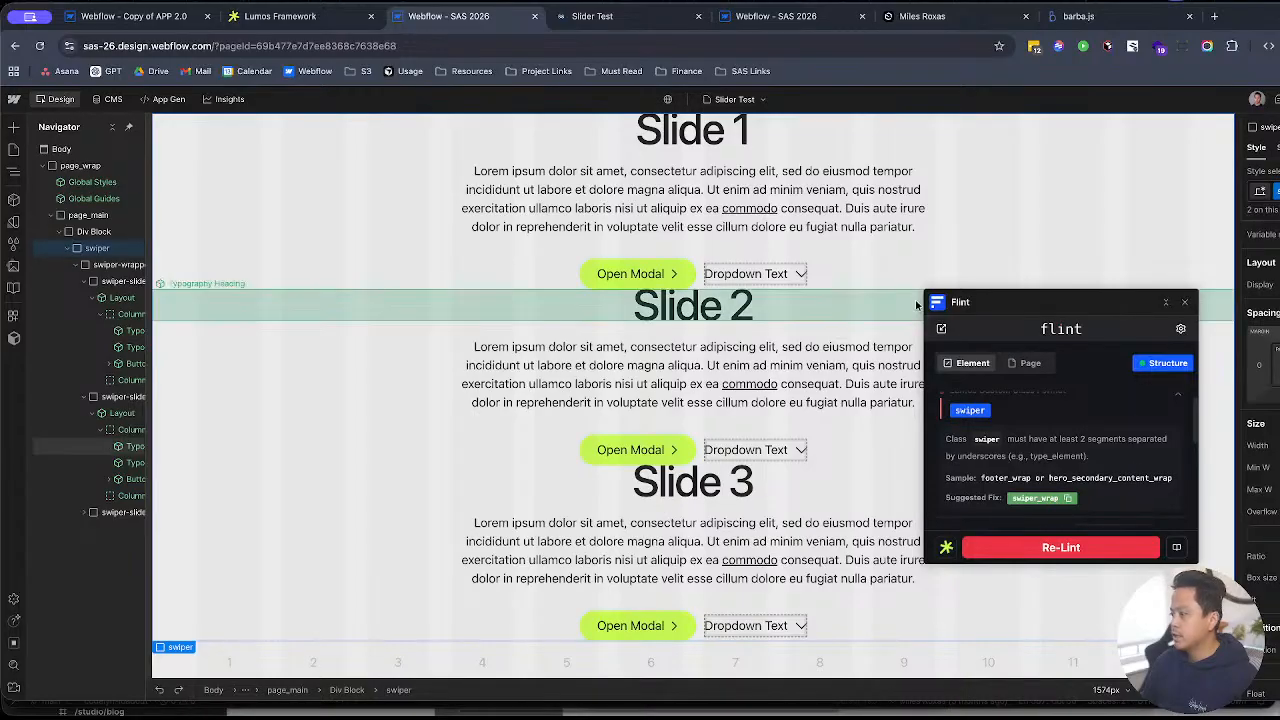
pyautogui.click(1046, 499)
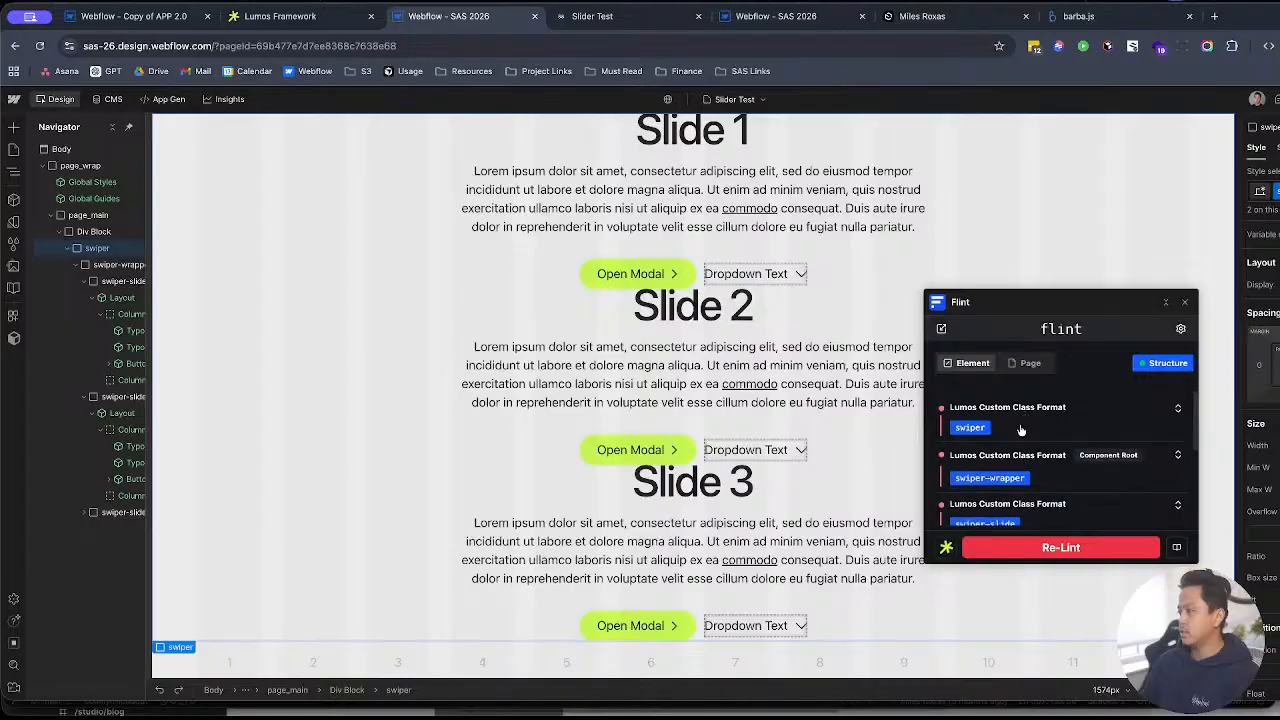
pyautogui.click(1030, 472)
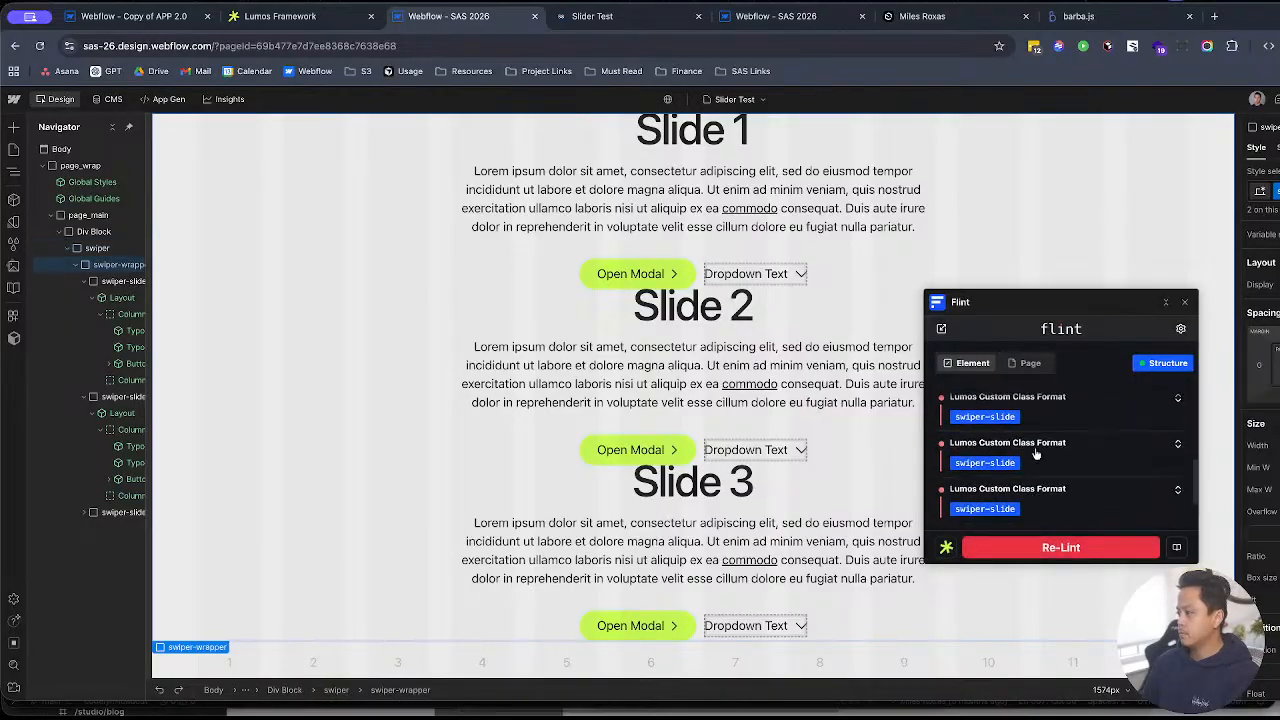
pyautogui.scroll(2, 1040, 446)
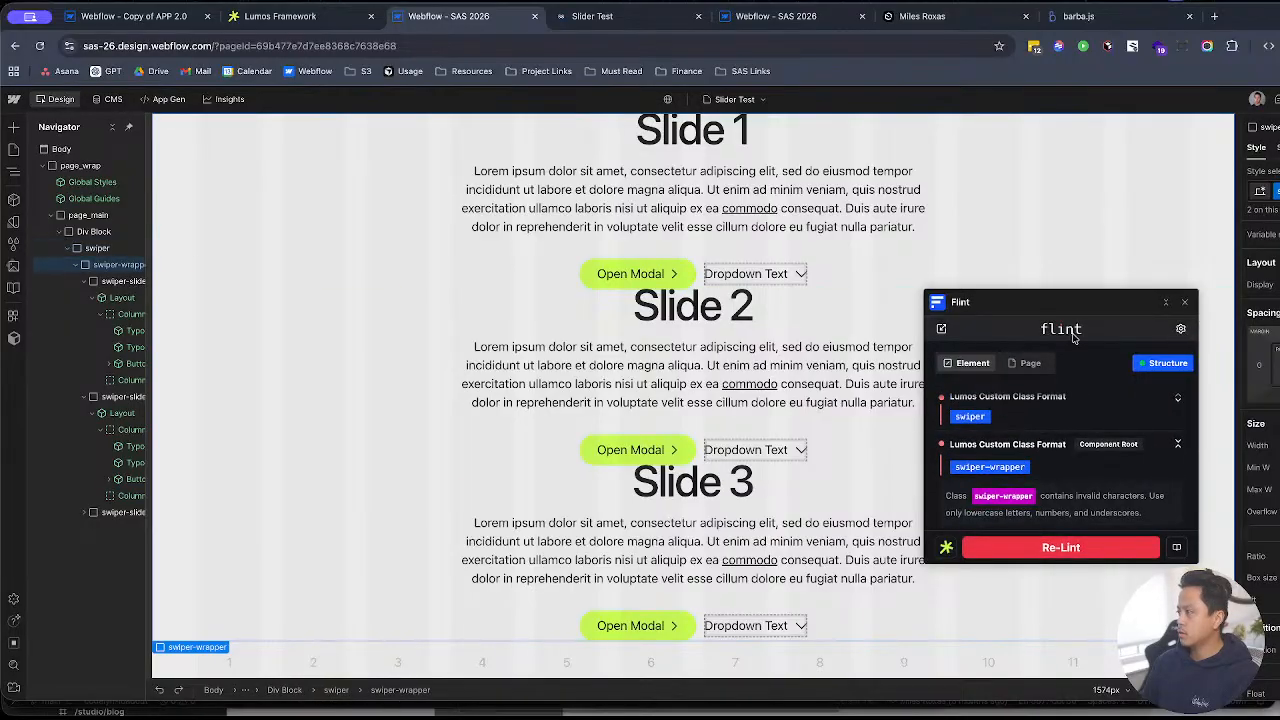
# Step: Enlarge the Flint window to a taller size and move it clear of the slide content
pyautogui.click(942, 332)
pyautogui.click(960, 381)
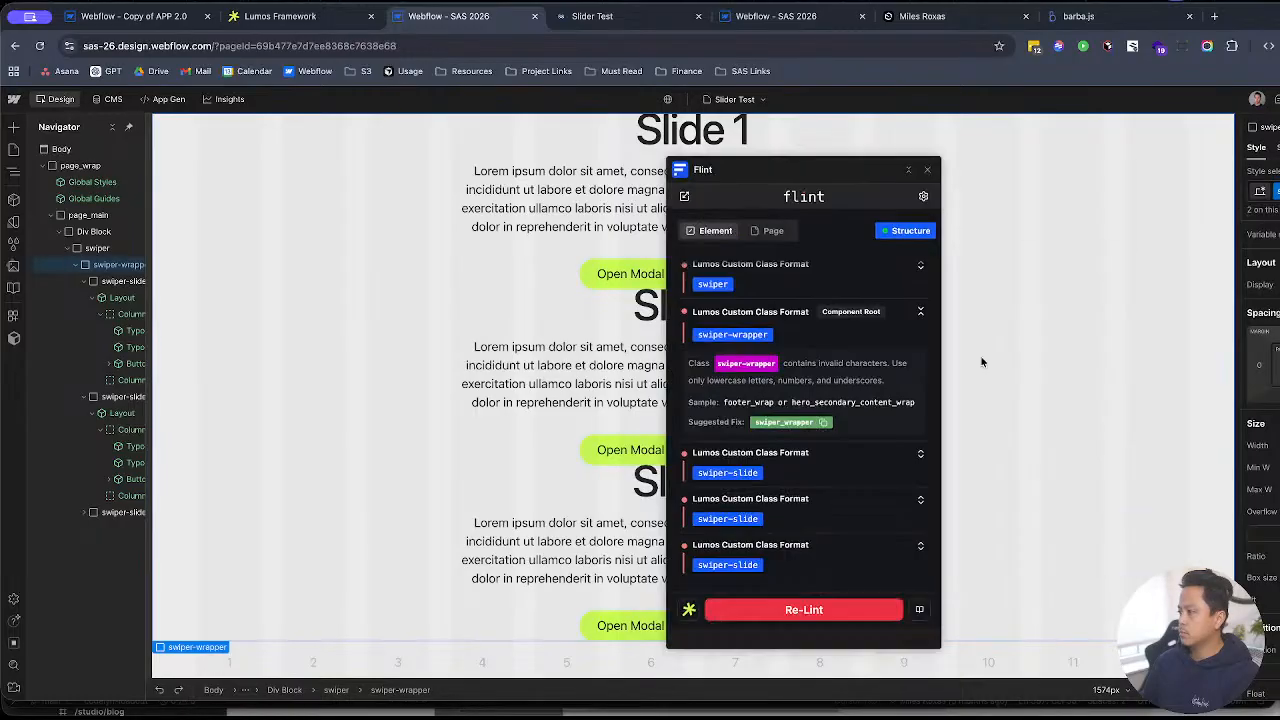
pyautogui.moveTo(693, 116); pyautogui.dragTo(1079, 131)
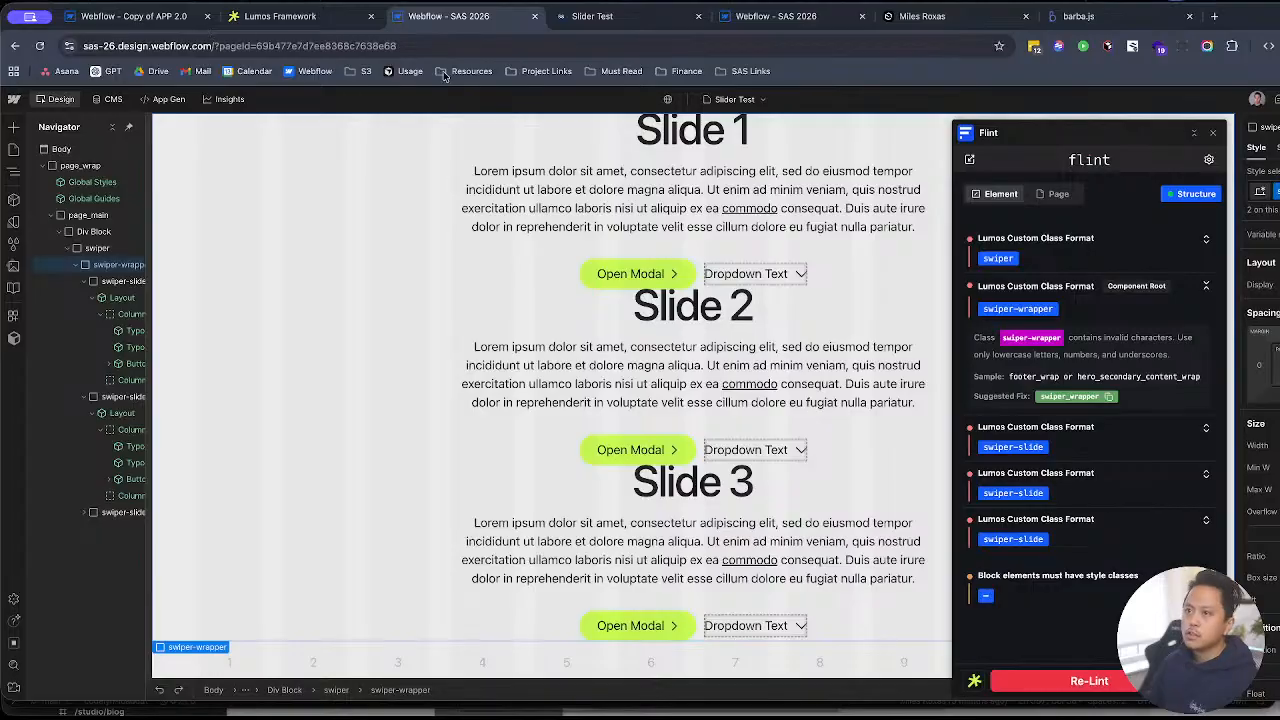
# Step: Launch Flint on the Copy of APP 2.0 home page, move its window aside and set it to lint the page
pyautogui.click(137, 17)
pyautogui.scroll(10, 500, 206)
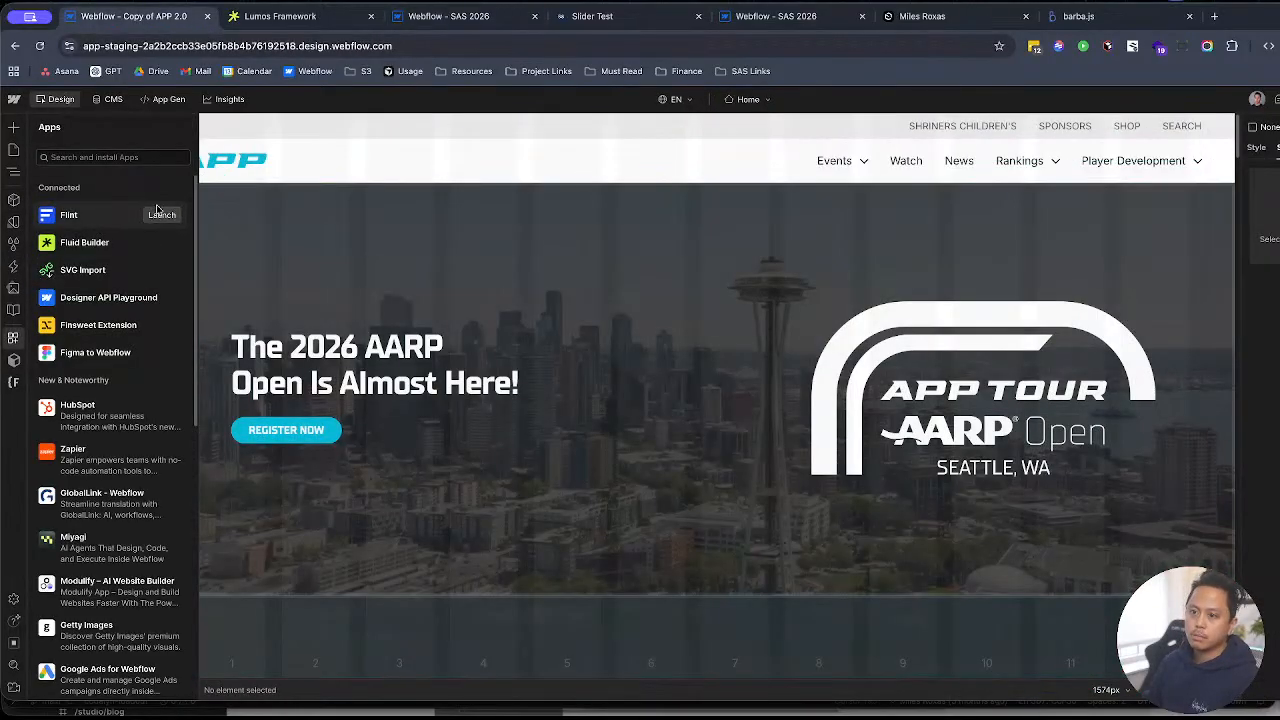
pyautogui.click(155, 204)
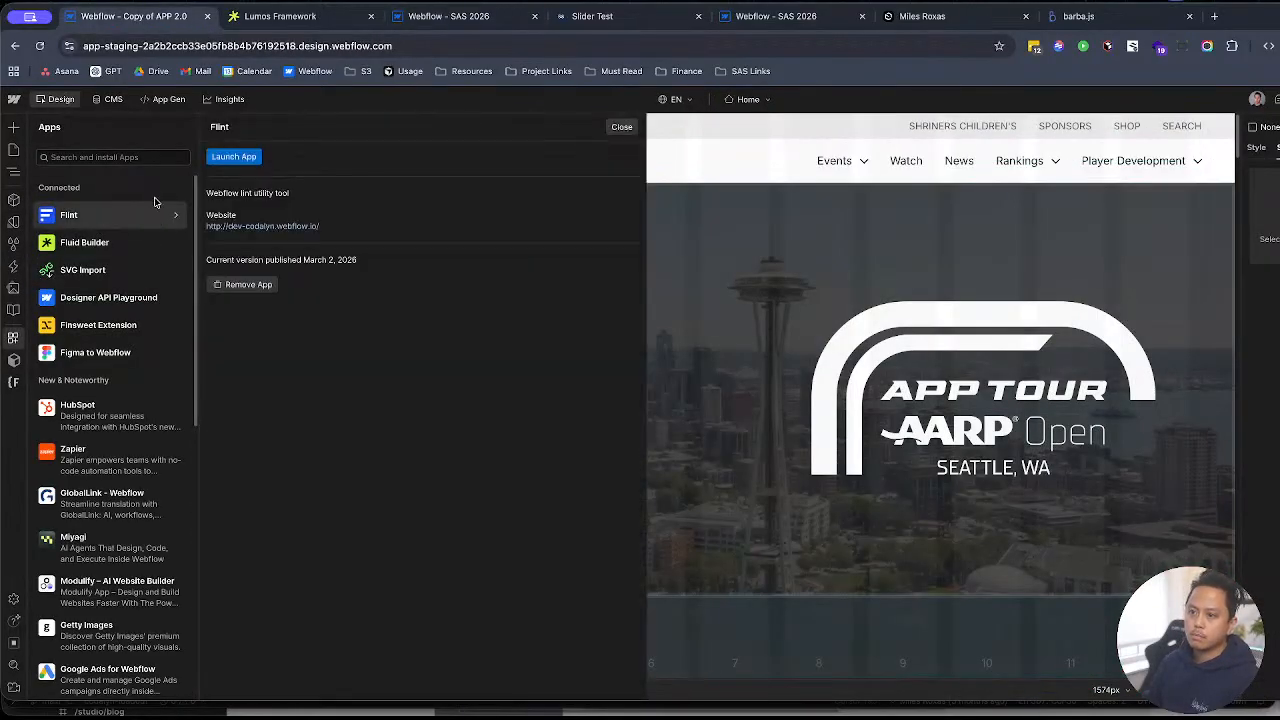
pyautogui.click(234, 156)
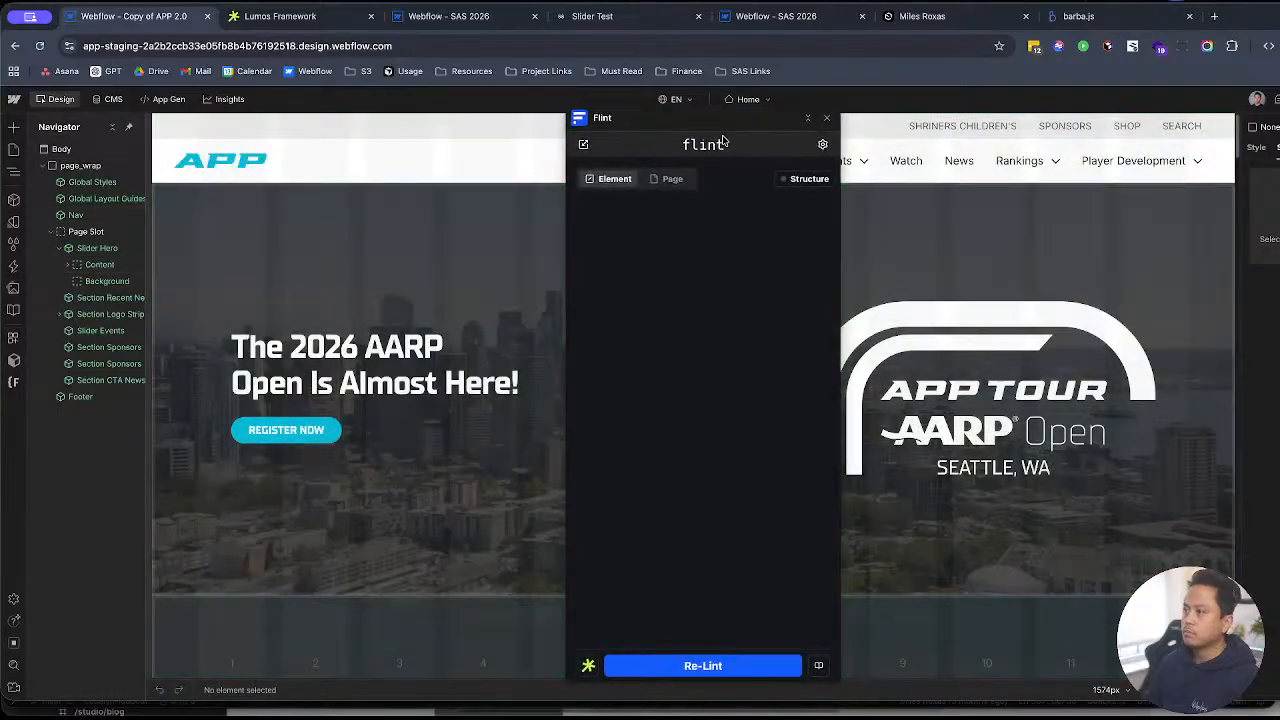
pyautogui.moveTo(727, 170); pyautogui.dragTo(1167, 170)
pyautogui.click(1105, 197)
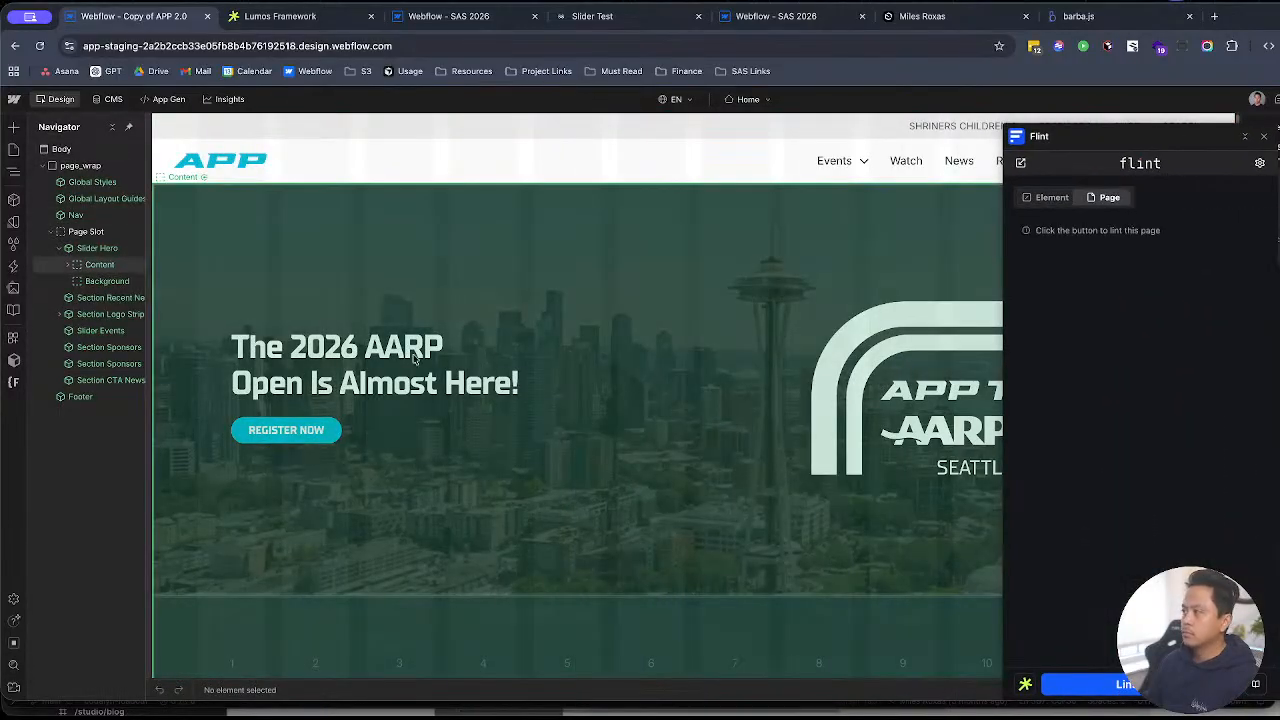
# Step: Open the Slider Hero component, set Flint to lint its u-section element and close the Flint window
pyautogui.click(117, 254)
pyautogui.click(136, 249)
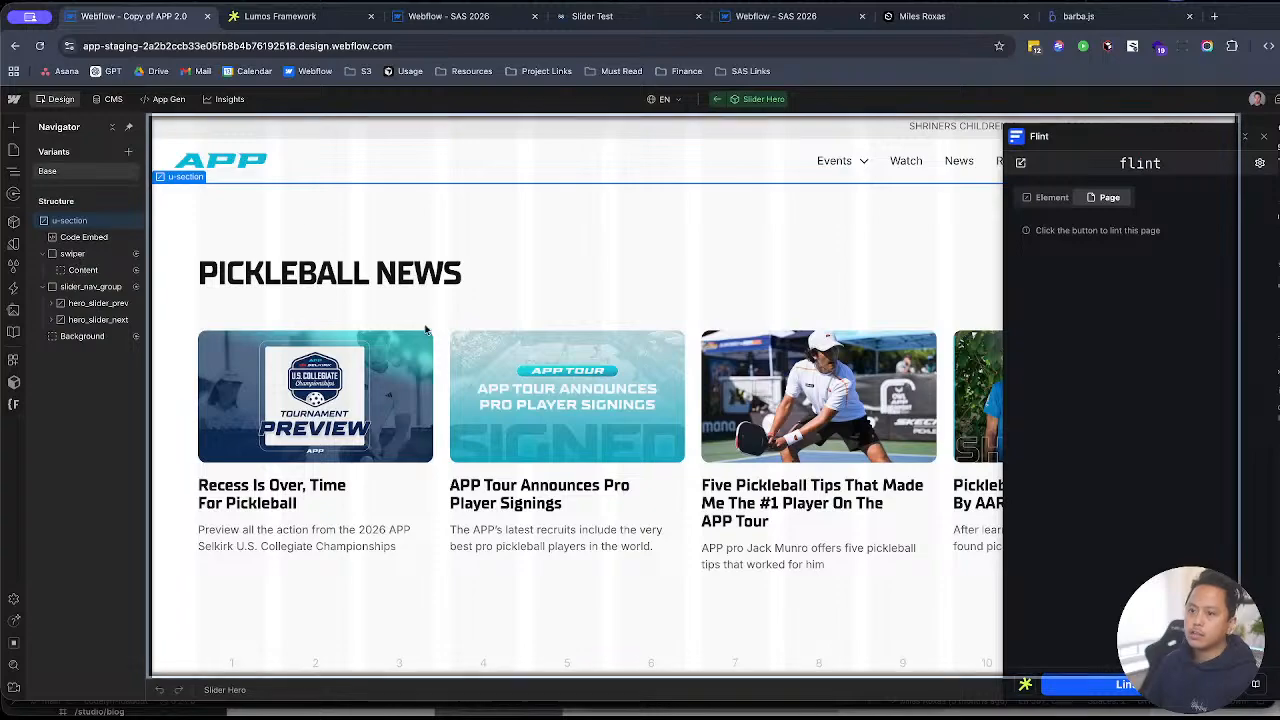
pyautogui.click(1058, 199)
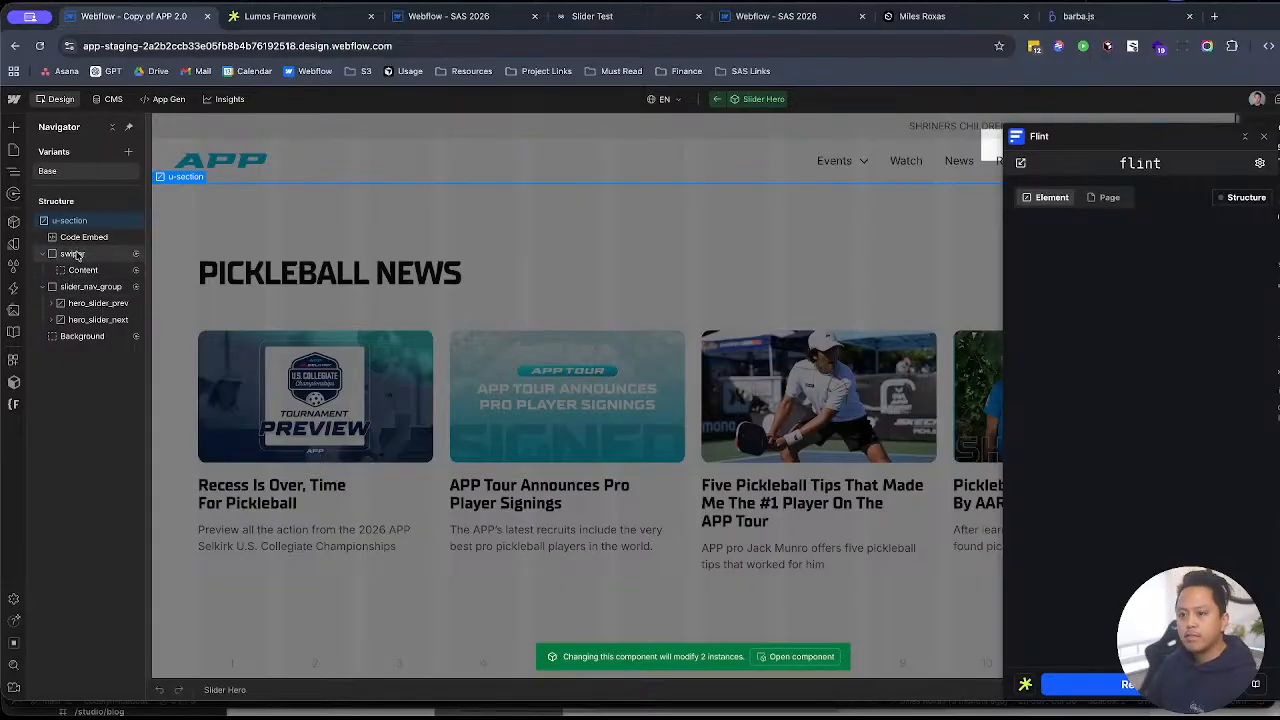
pyautogui.click(1264, 136)
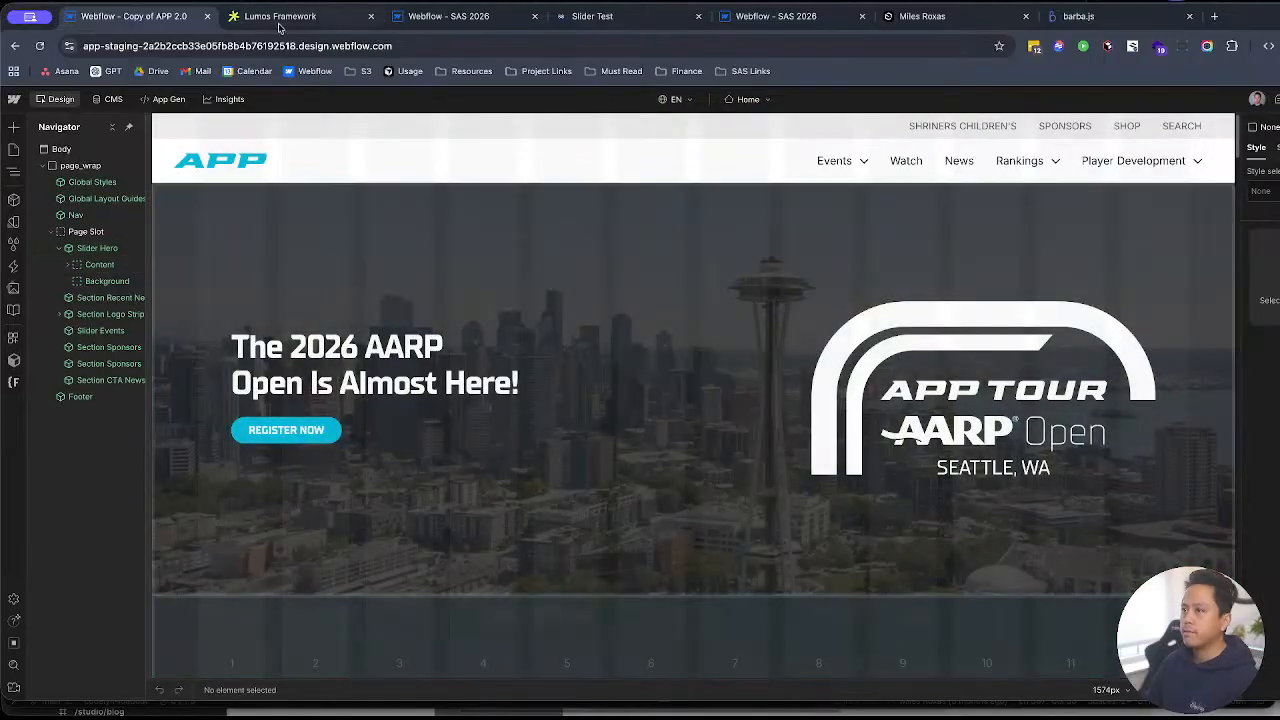
# Step: On the SAS 2026 Slider Test page, review the swiper class's suggested fix and Flint's setting for ignoring third-party classes
pyautogui.click(280, 18)
pyautogui.click(421, 20)
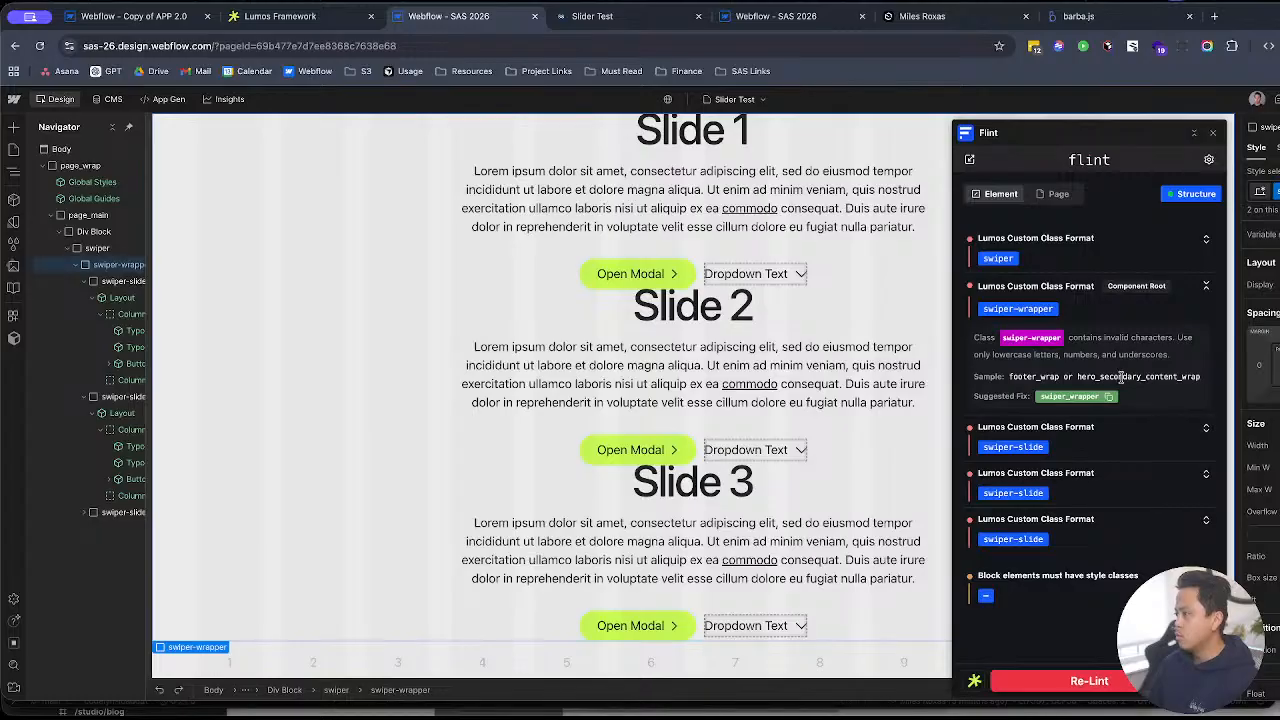
pyautogui.click(1091, 262)
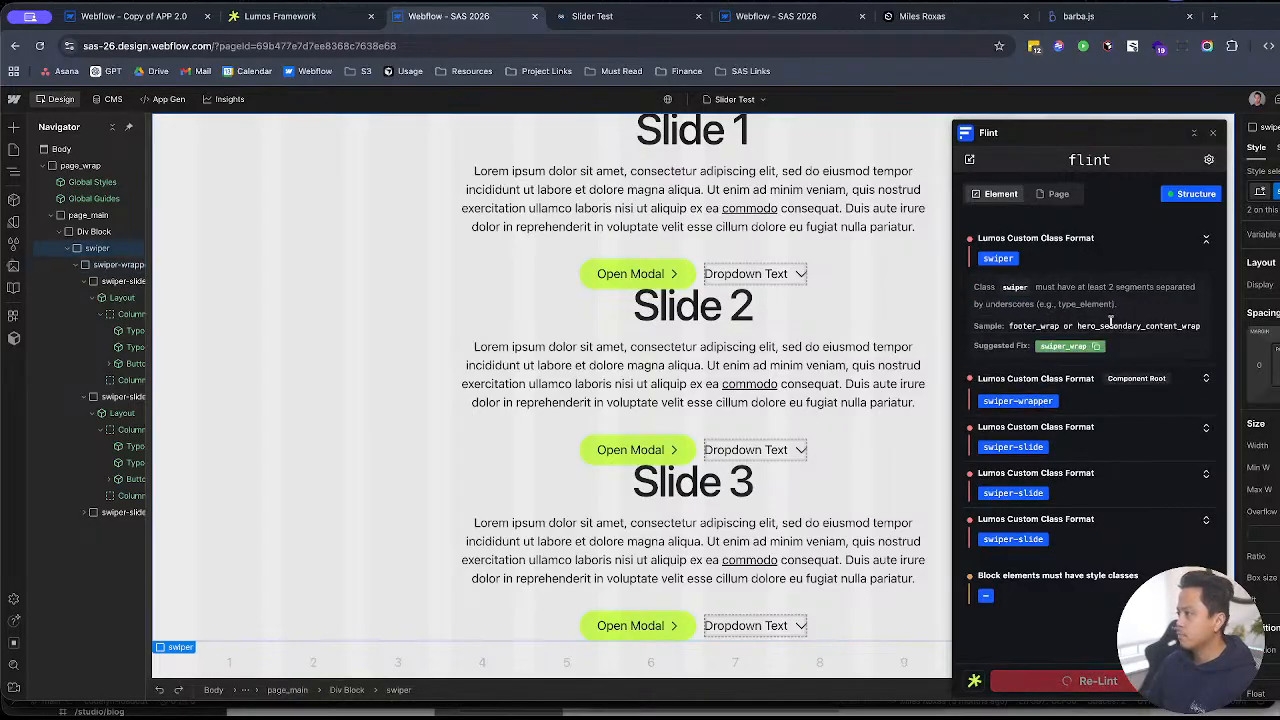
pyautogui.click(1208, 159)
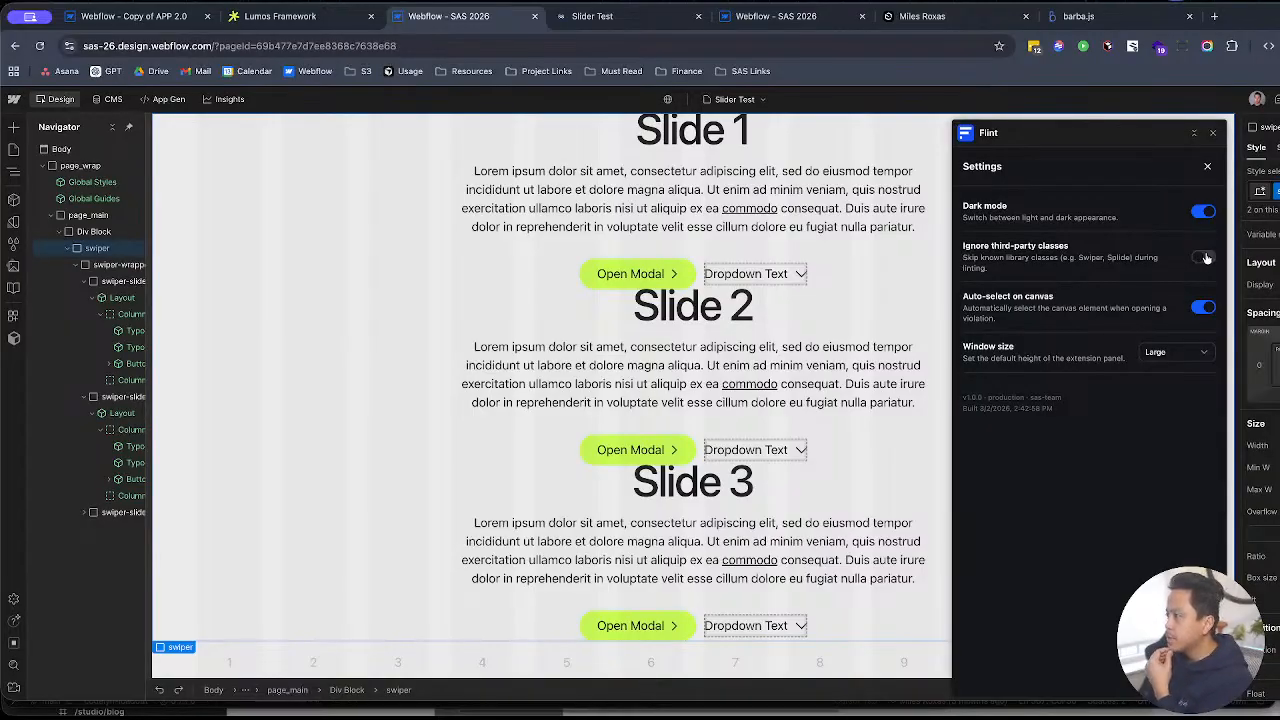
pyautogui.click(1208, 166)
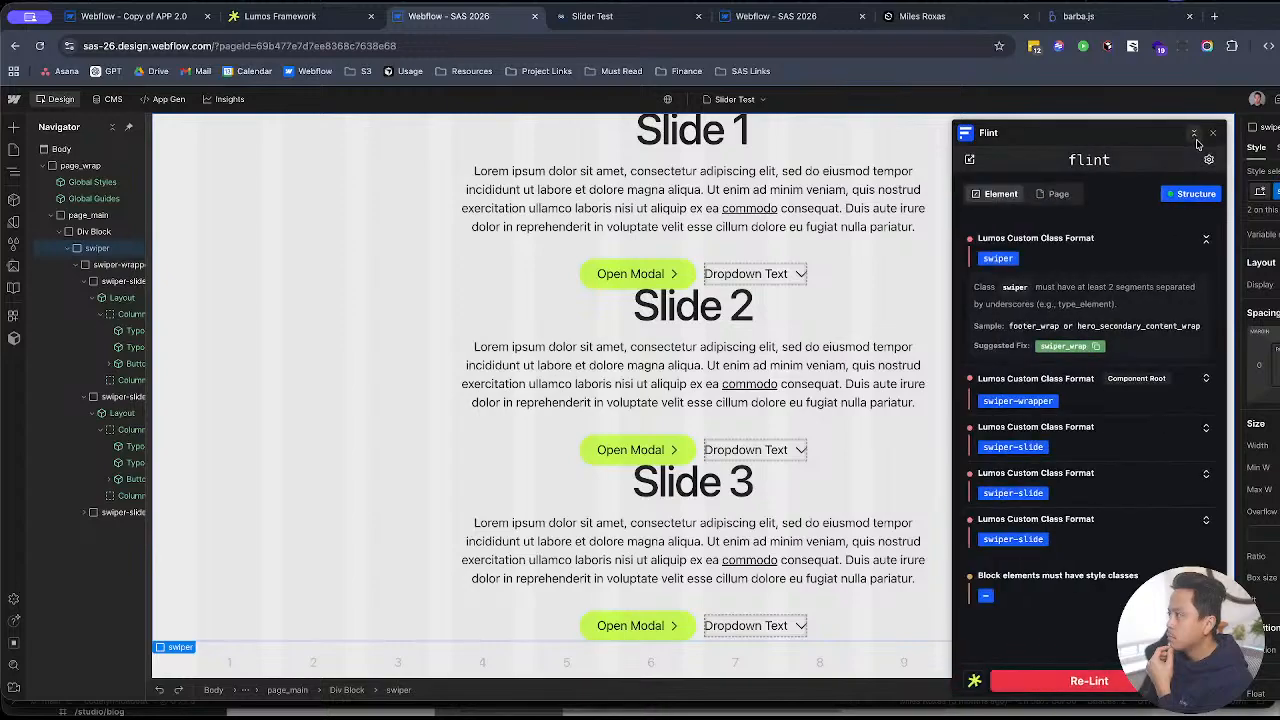
pyautogui.click(1132, 262)
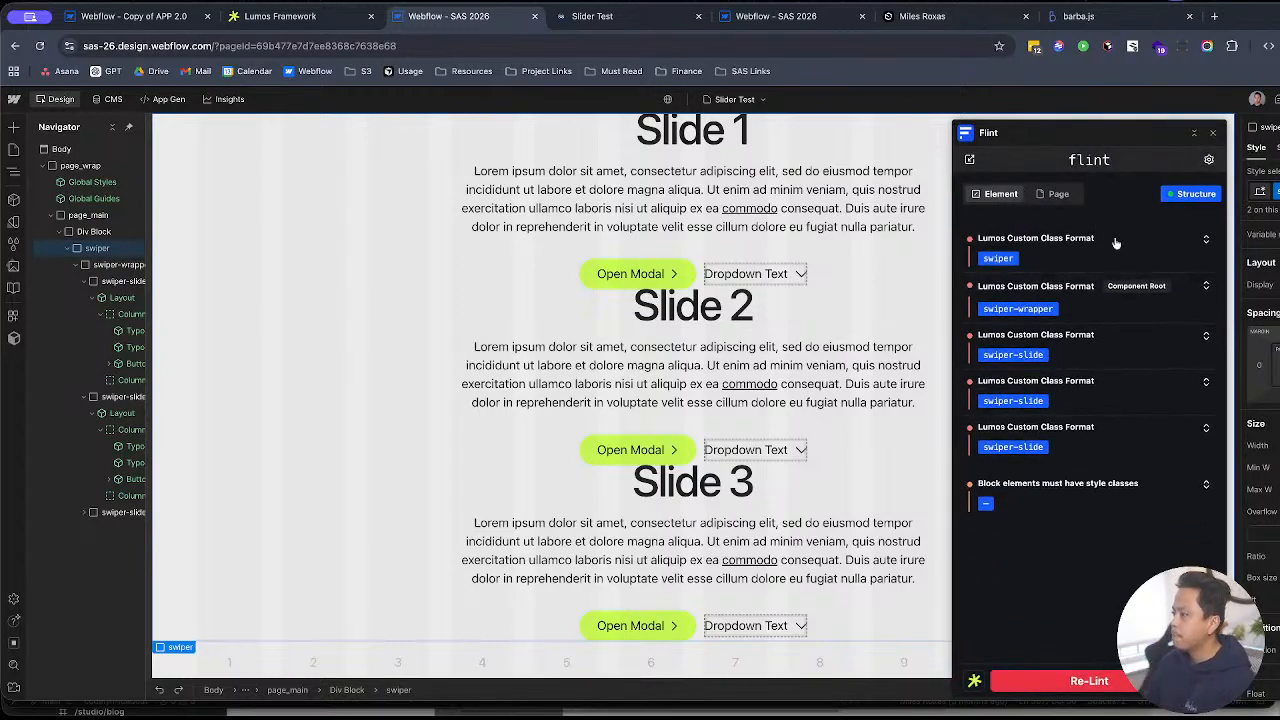
# Step: Show the page list, review the Div Block's lint results with third-party classes ignored, and close Flint
pyautogui.click(14, 150)
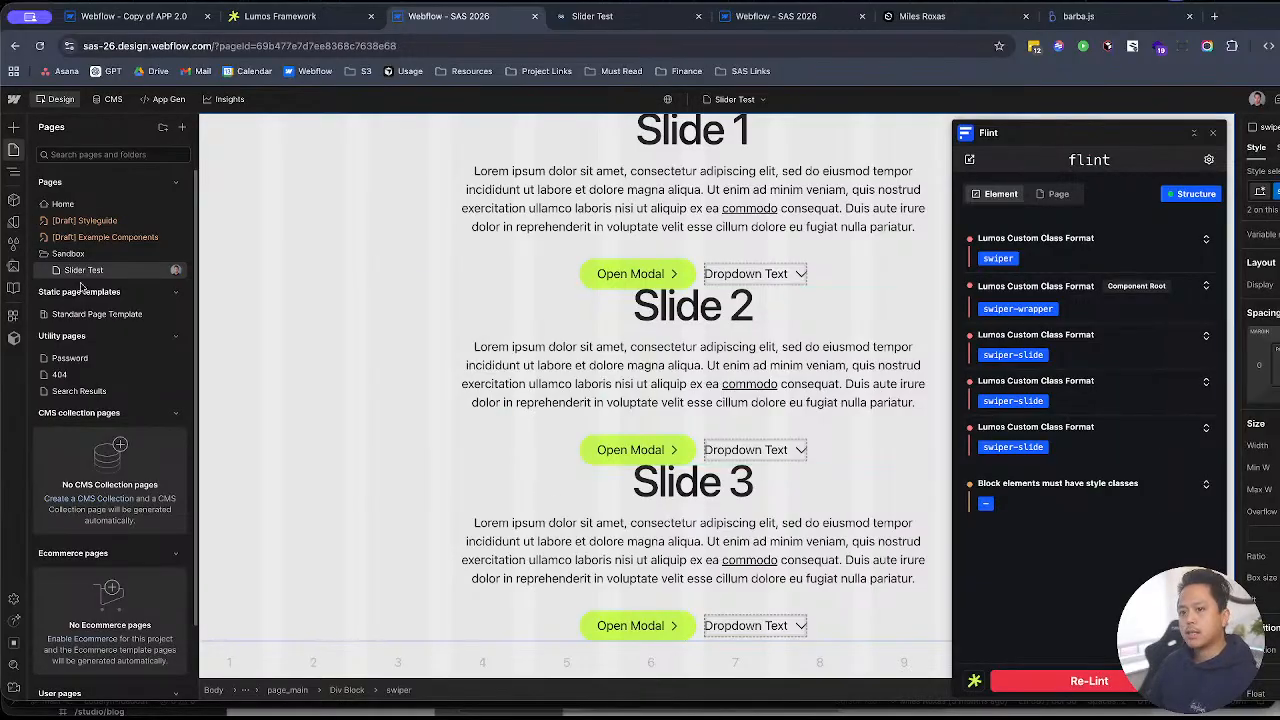
pyautogui.click(1037, 512)
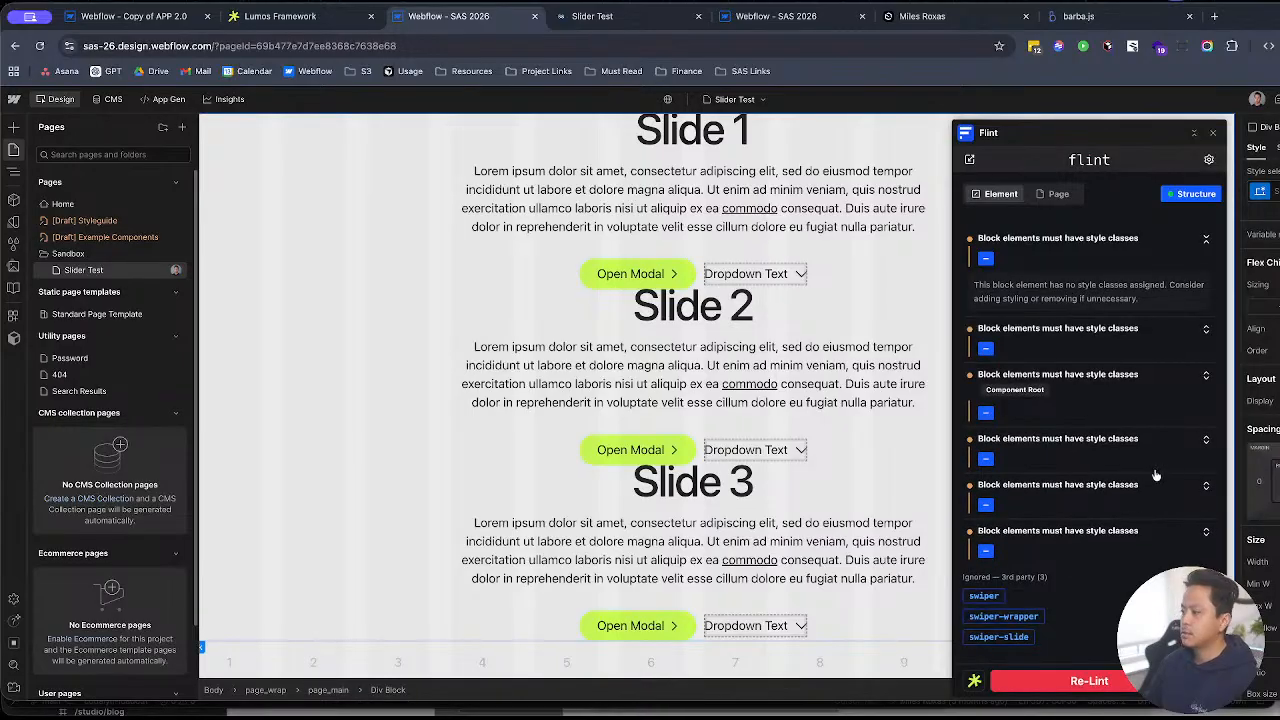
pyautogui.click(1213, 132)
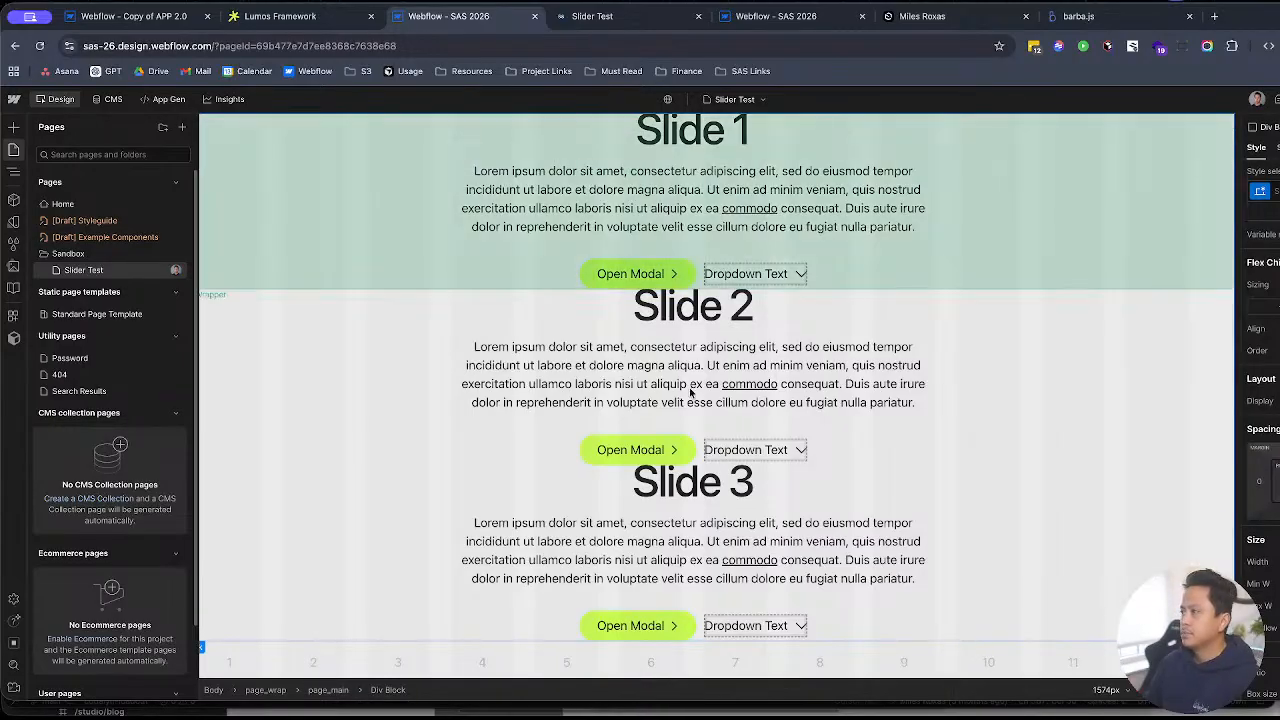
# Step: Bring back the Navigator and select Column 1 of the first slide's layout
pyautogui.click(371, 218)
pyautogui.press('z')
pyautogui.click(369, 329)
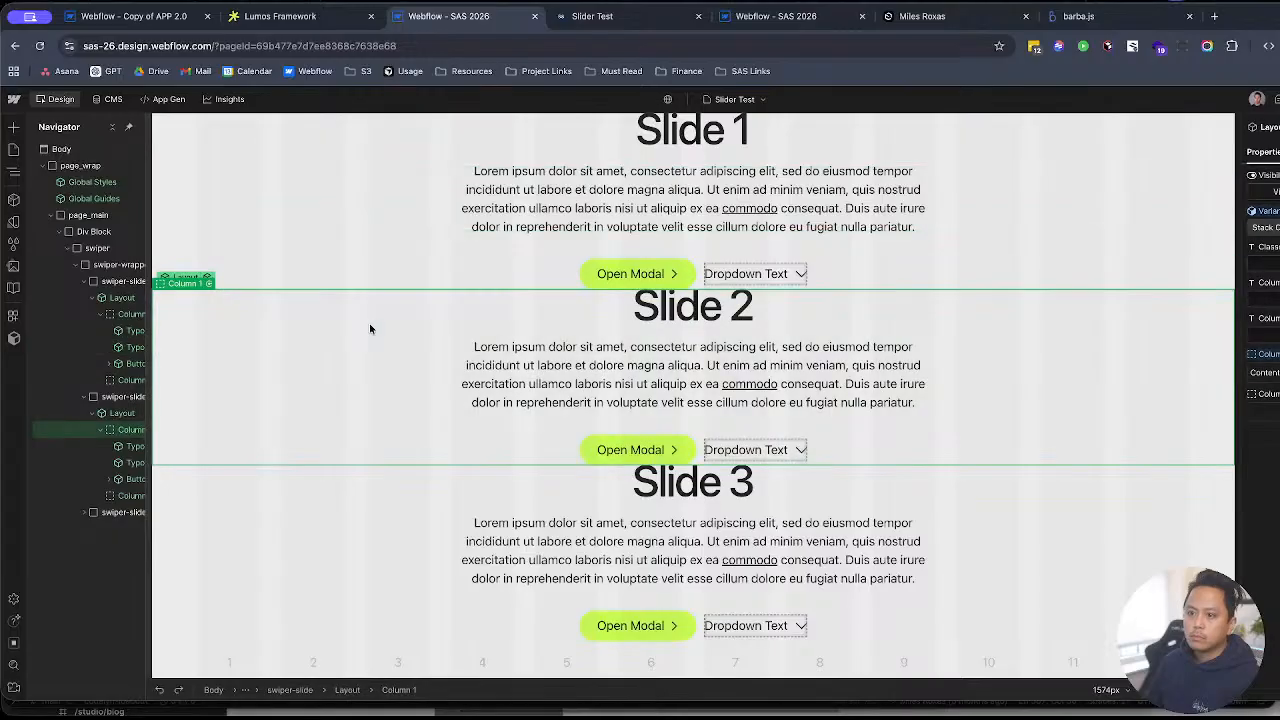
pyautogui.click(343, 247)
# Step: Switch to the barba.js site and read the Browser support page in its docs
pyautogui.click(772, 16)
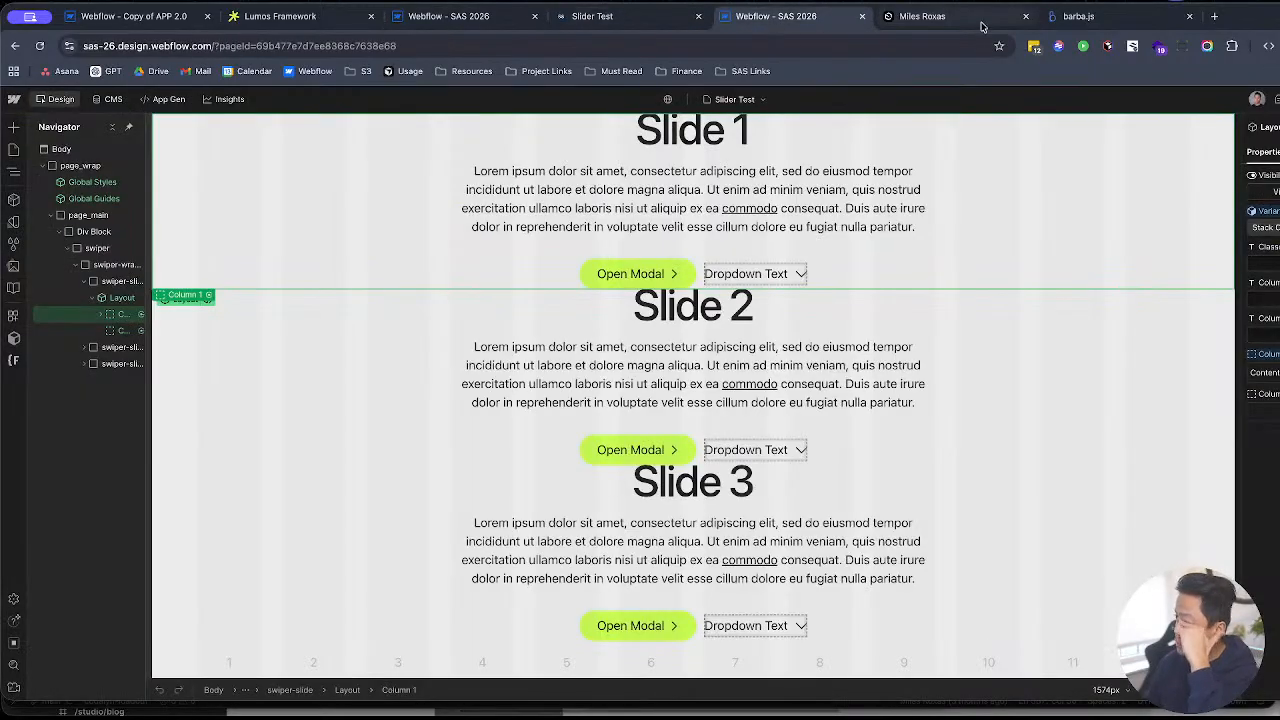
pyautogui.click(1090, 16)
pyautogui.click(636, 535)
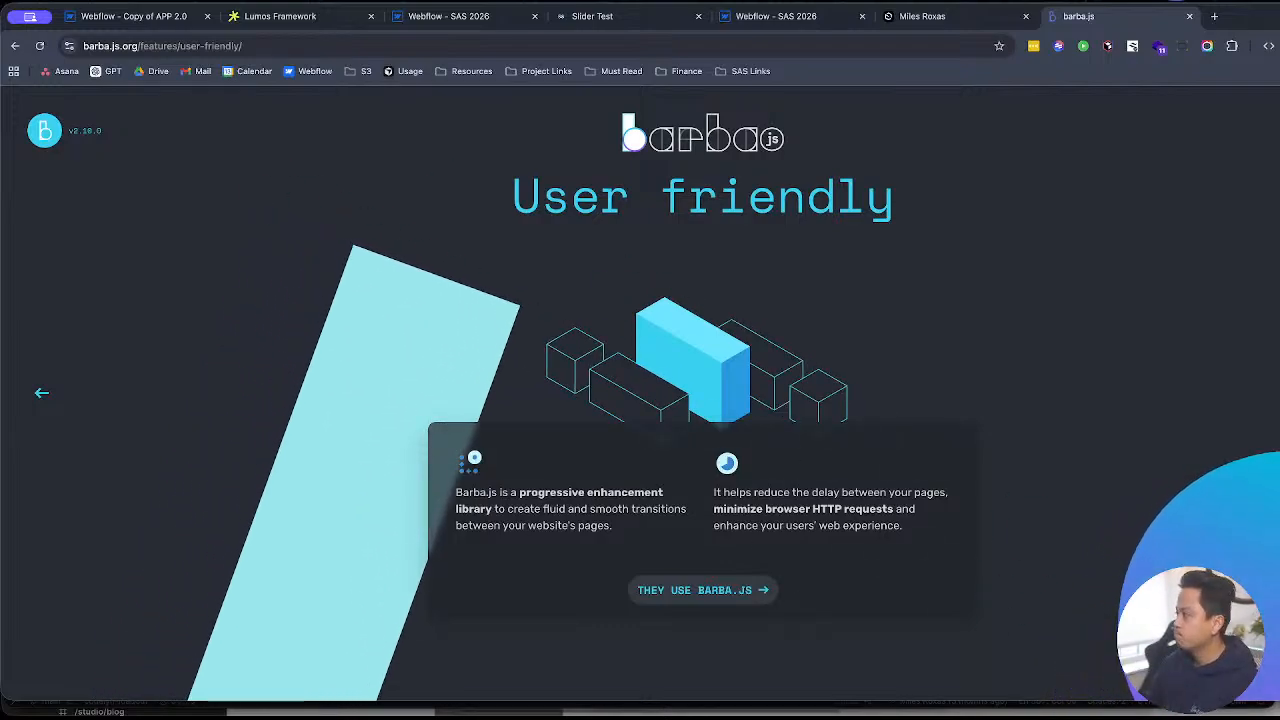
pyautogui.moveTo(1271, 191)
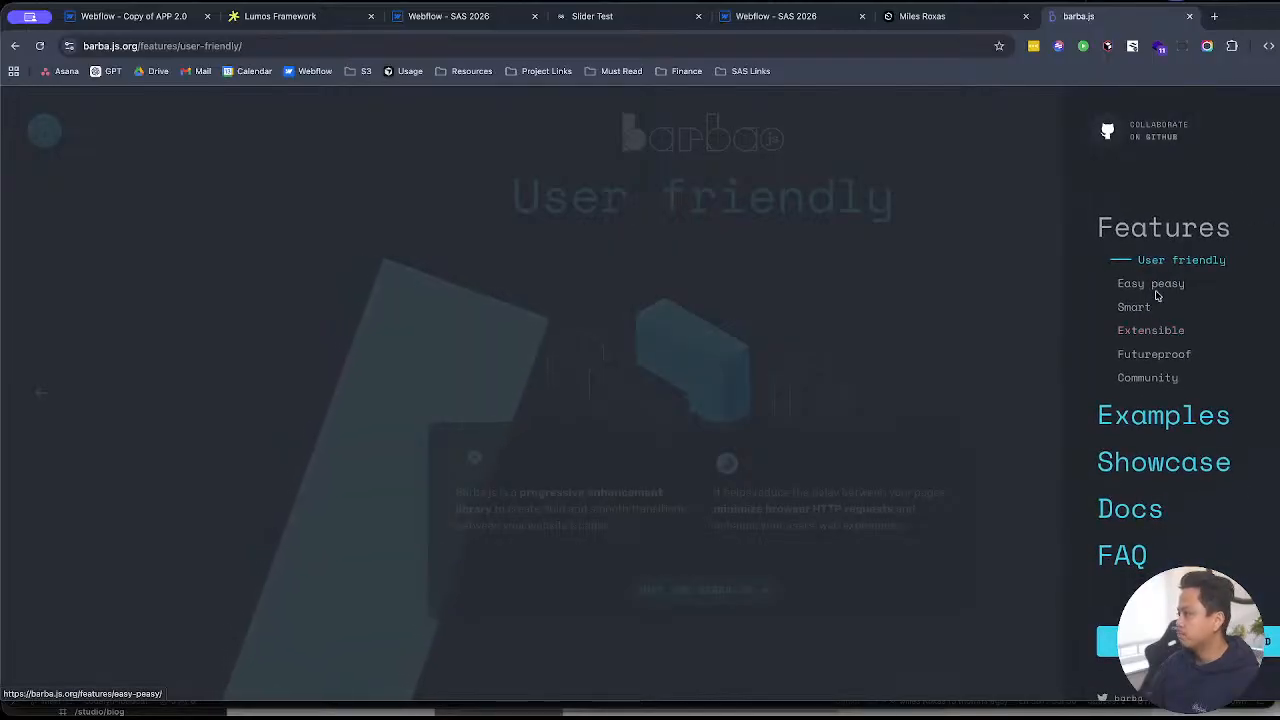
pyautogui.click(1137, 510)
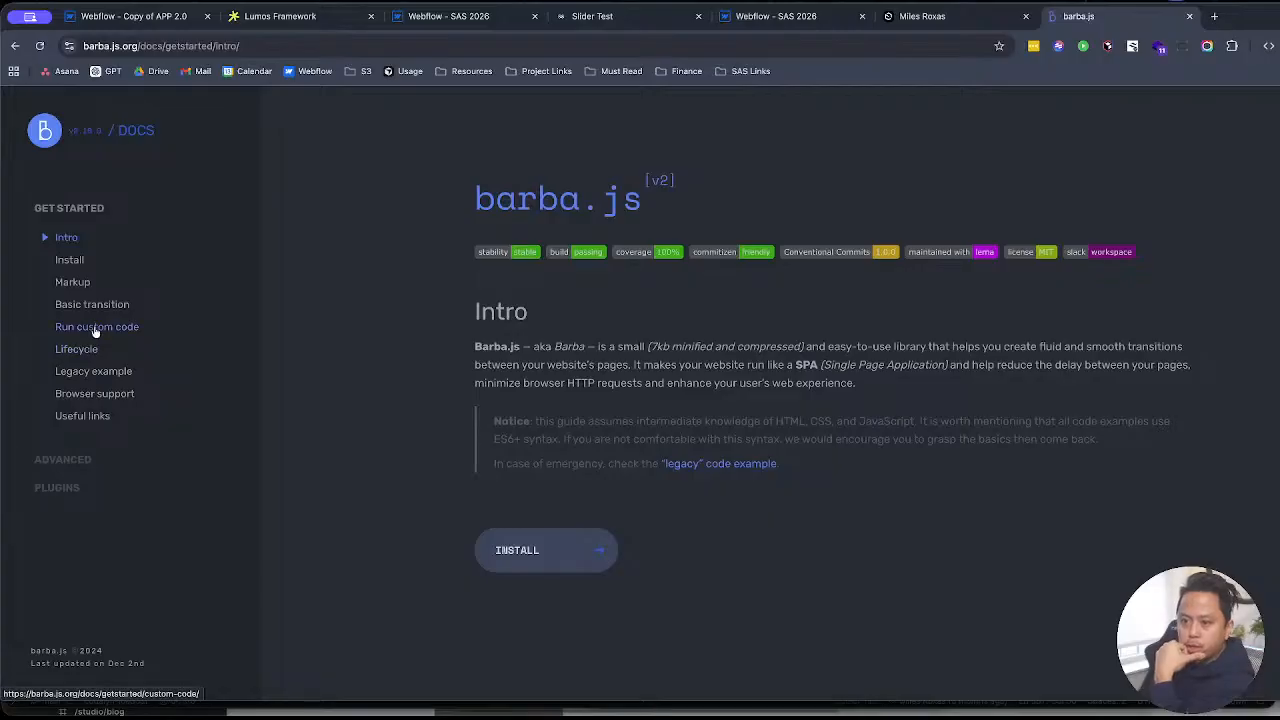
pyautogui.click(108, 397)
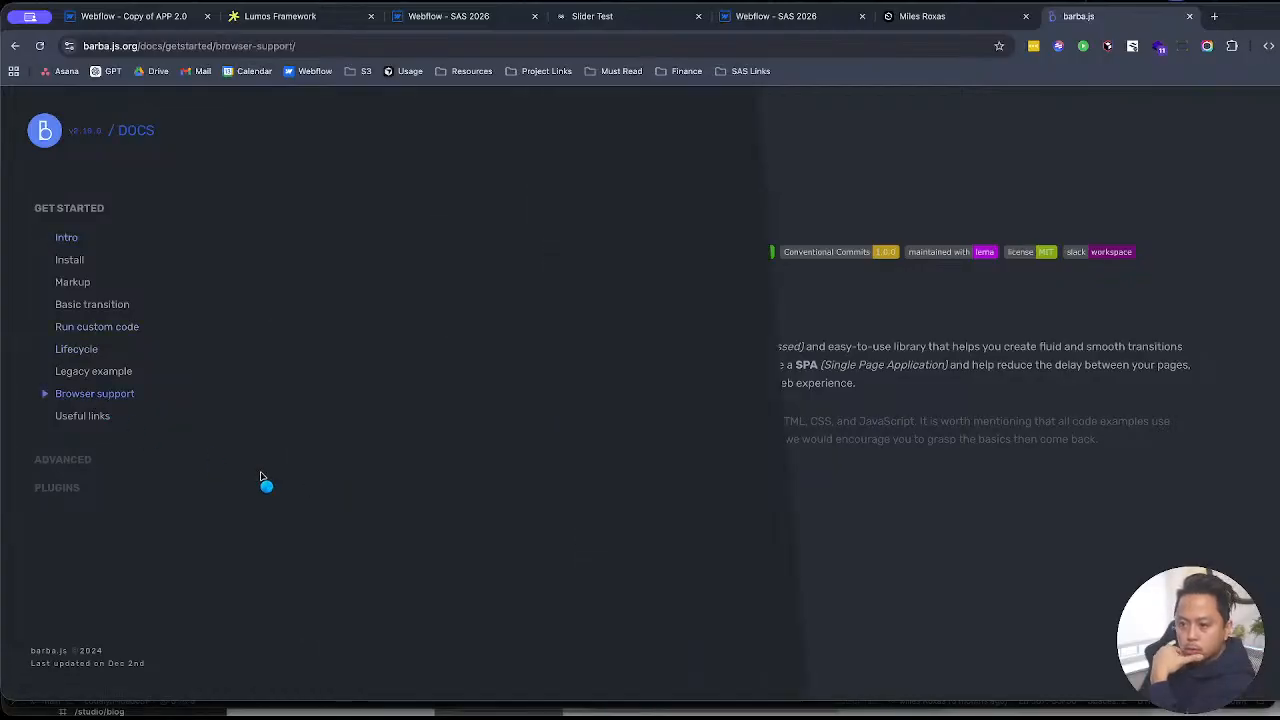
pyautogui.scroll(-3, 817, 394)
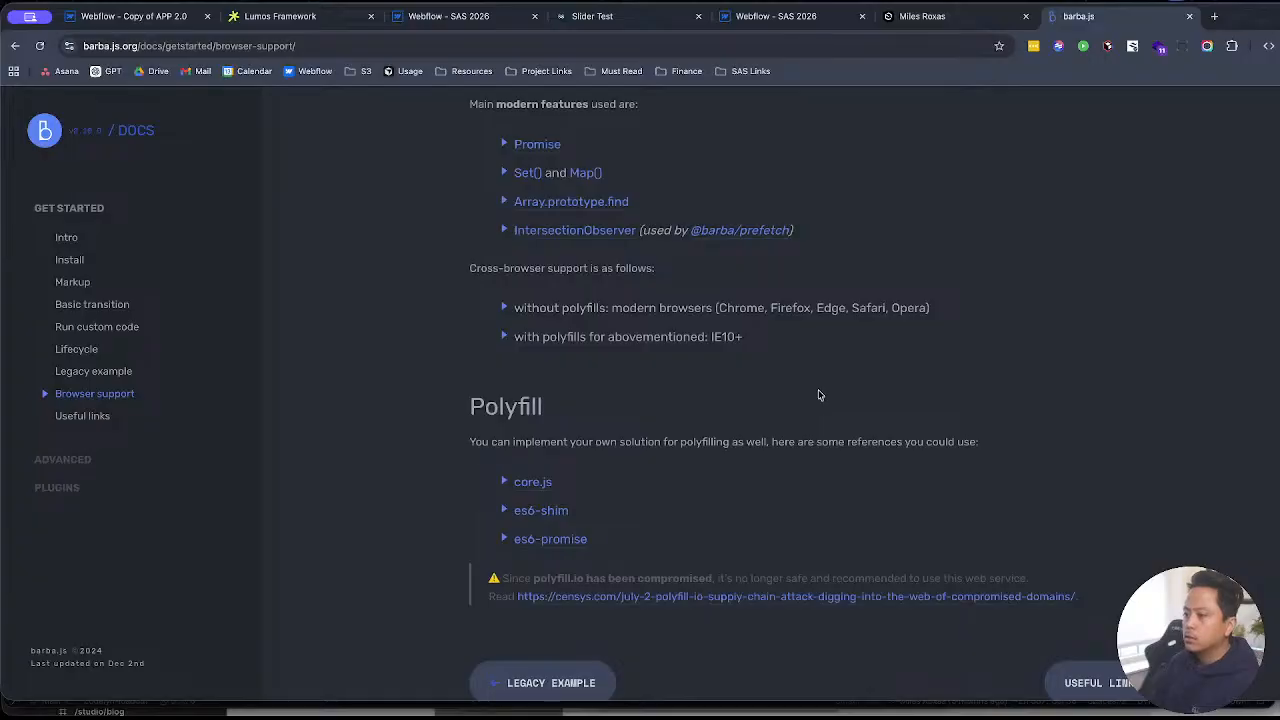
# Step: Search Google for "view transition support" in a new browser tab
pyautogui.hotkey('ctrl', 't')
pyautogui.write('view ')
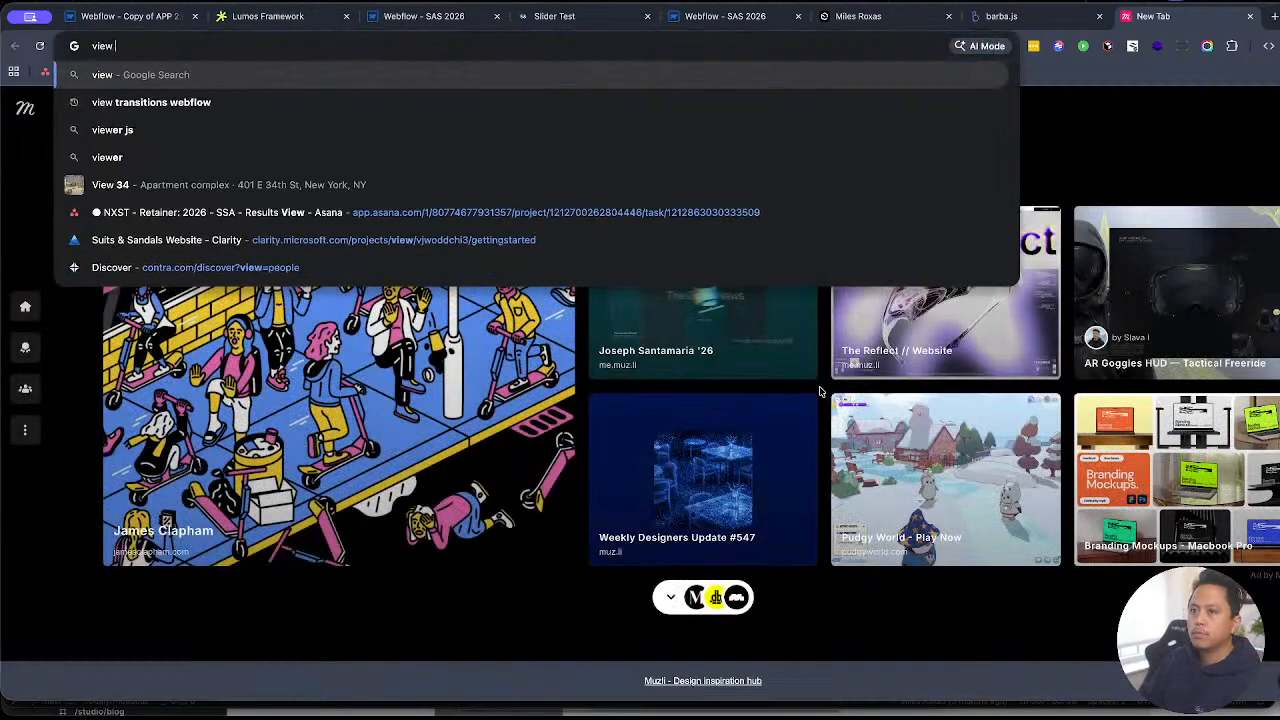
pyautogui.write('transition support')
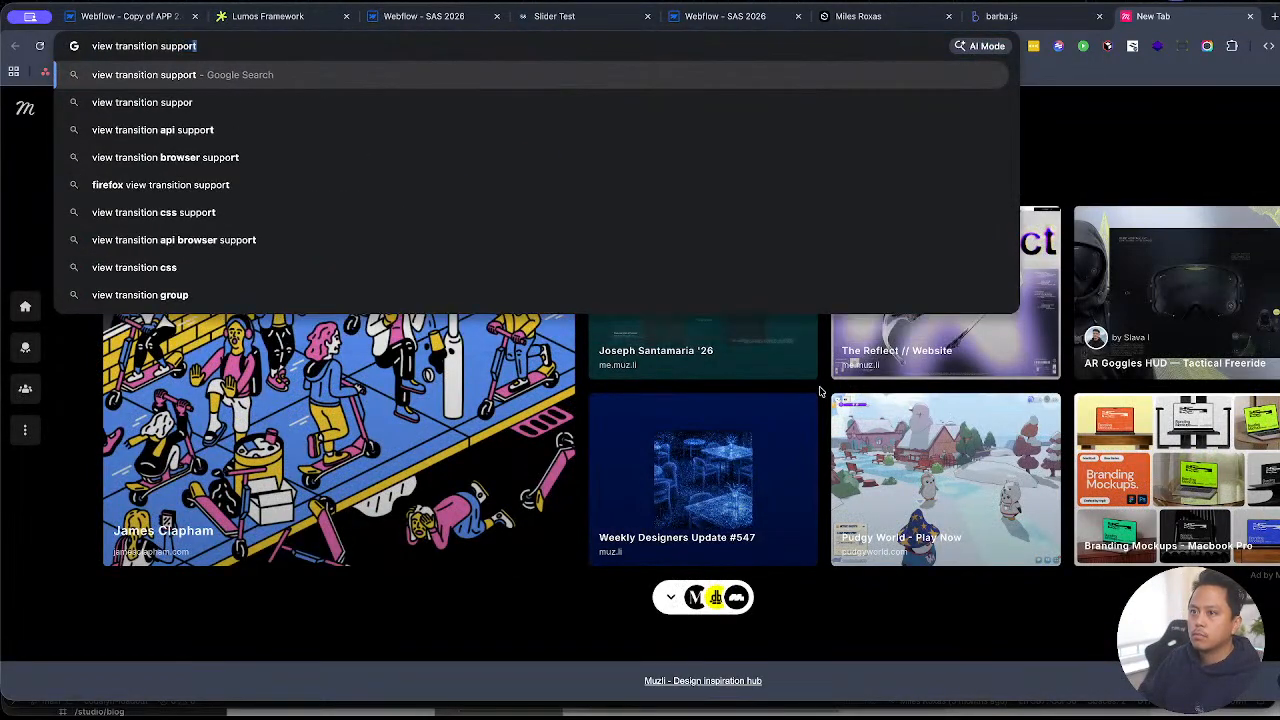
pyautogui.press('Return')
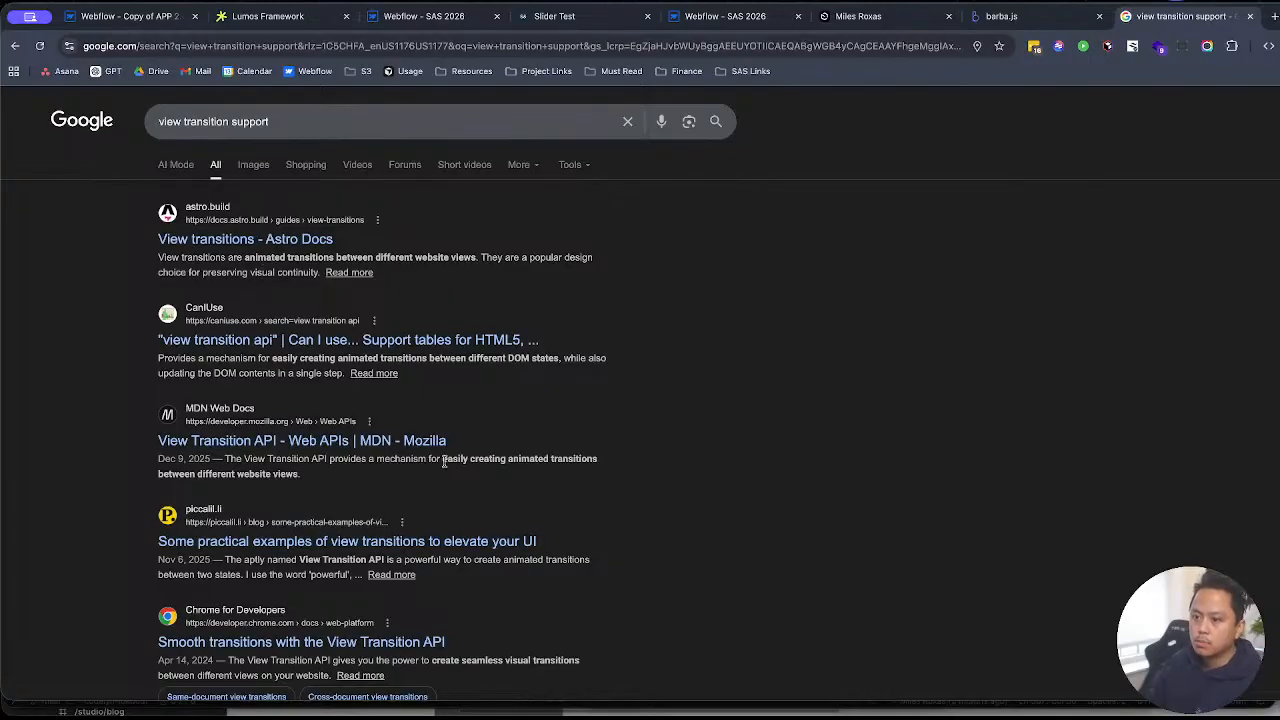
# Step: Skim the MDN View Transition API page and return to the search results
pyautogui.click(379, 444)
pyautogui.scroll(-10, 775, 407)
pyautogui.hotkey('alt', 'Left')
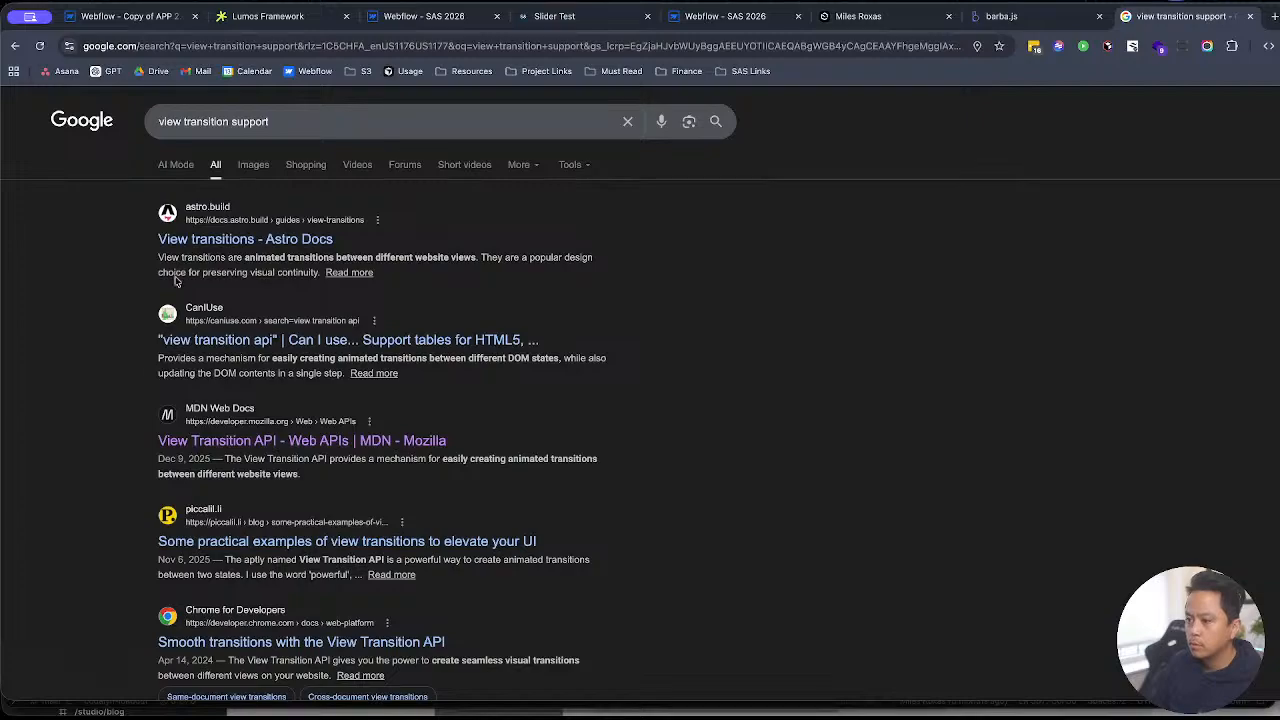
# Step: Open the Can I Use result for "view transition api" and examine browser support in its single-document and cross-document tables
pyautogui.click(215, 341)
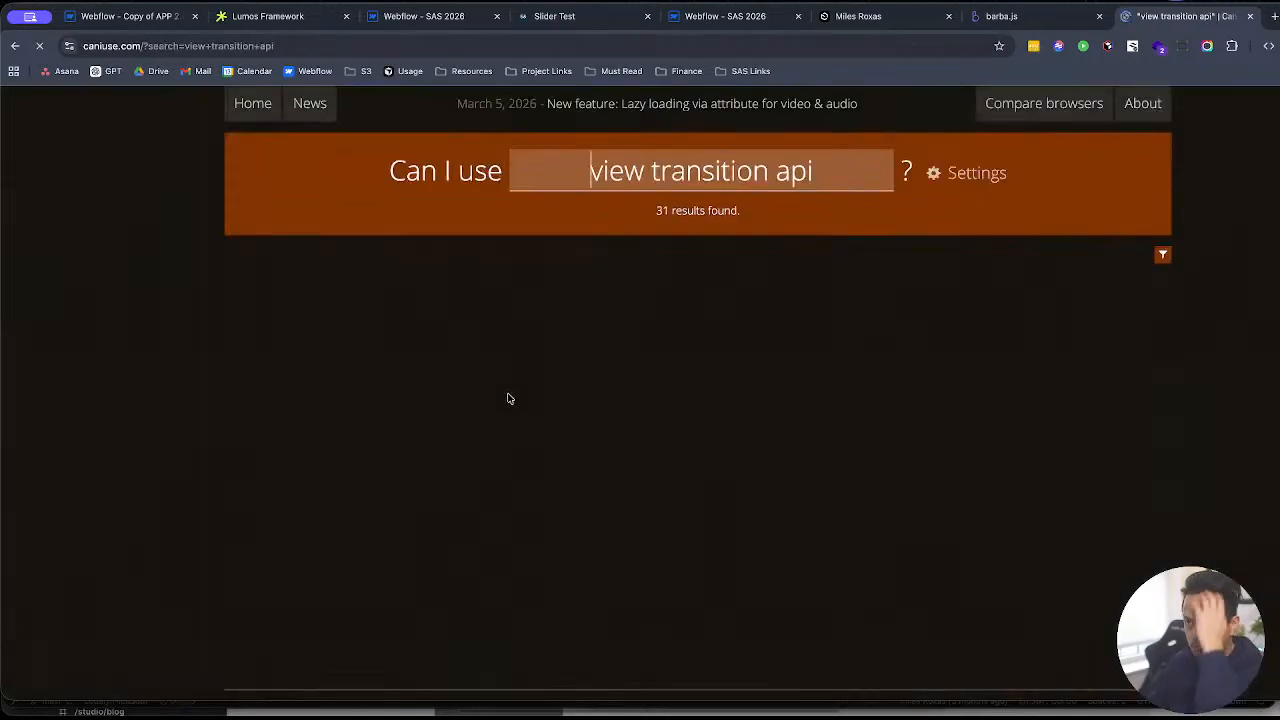
pyautogui.scroll(-2, 797, 459)
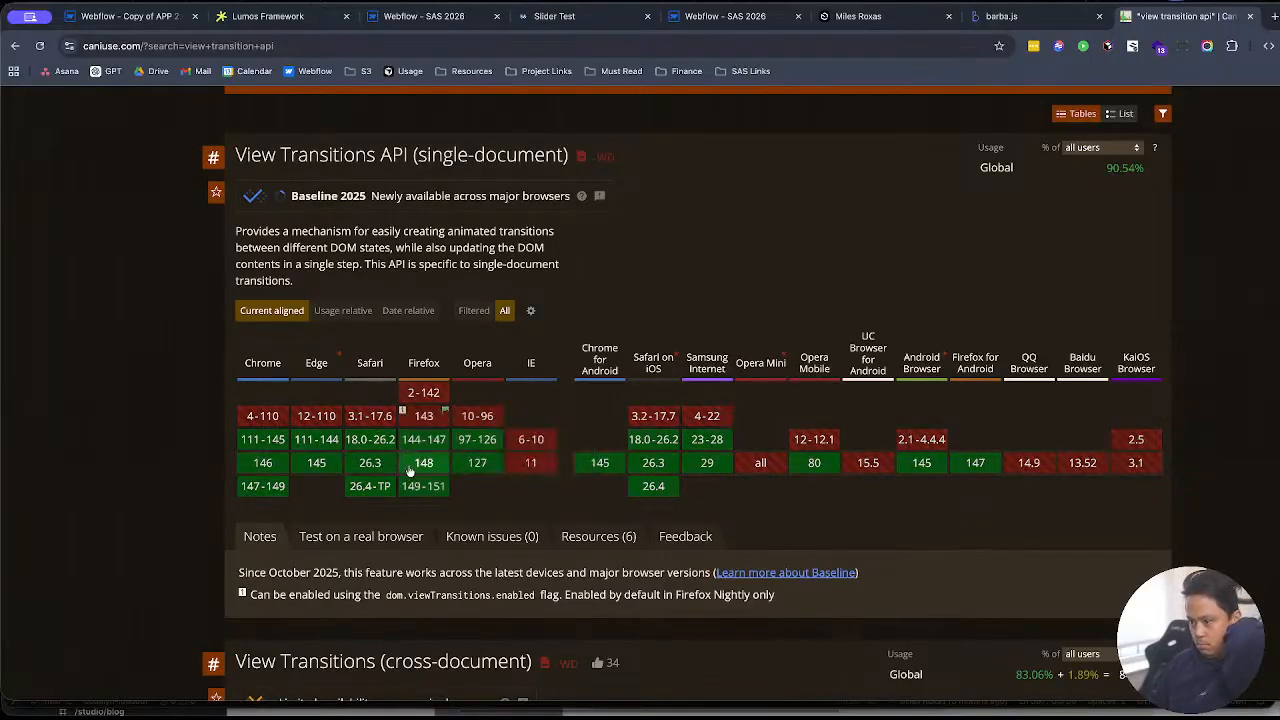
pyautogui.moveTo(462, 468)
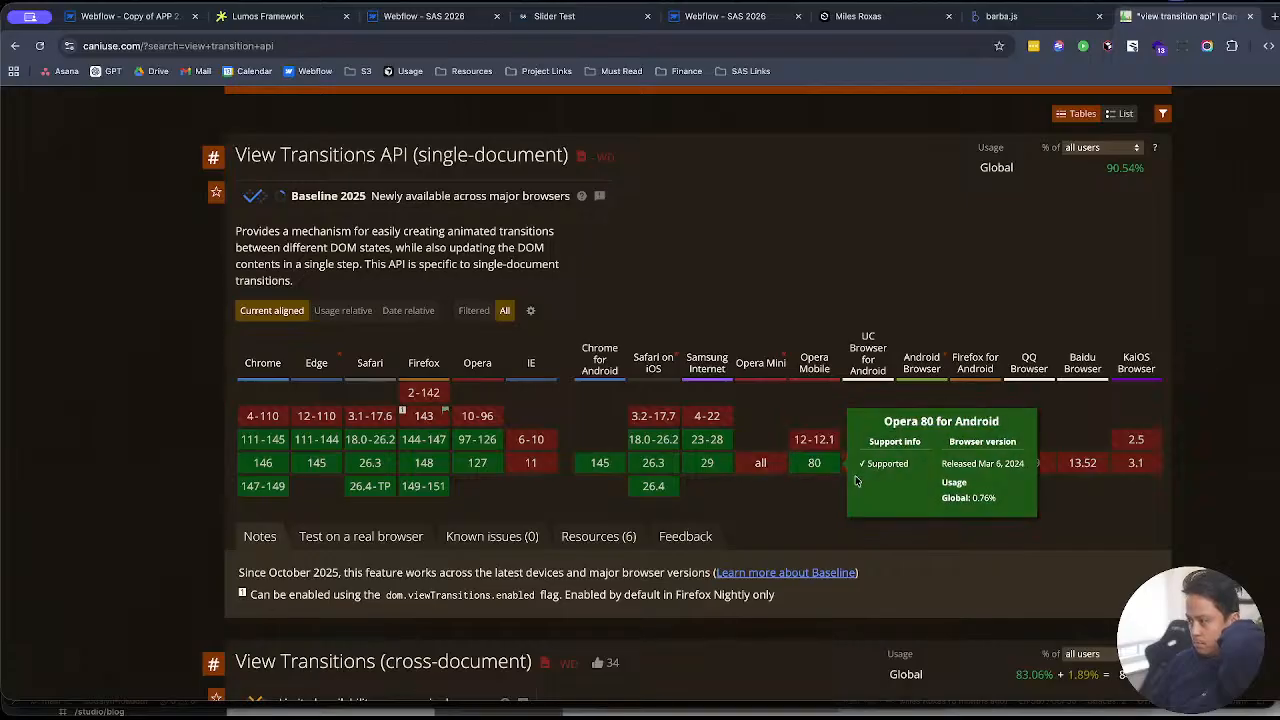
pyautogui.moveTo(972, 478)
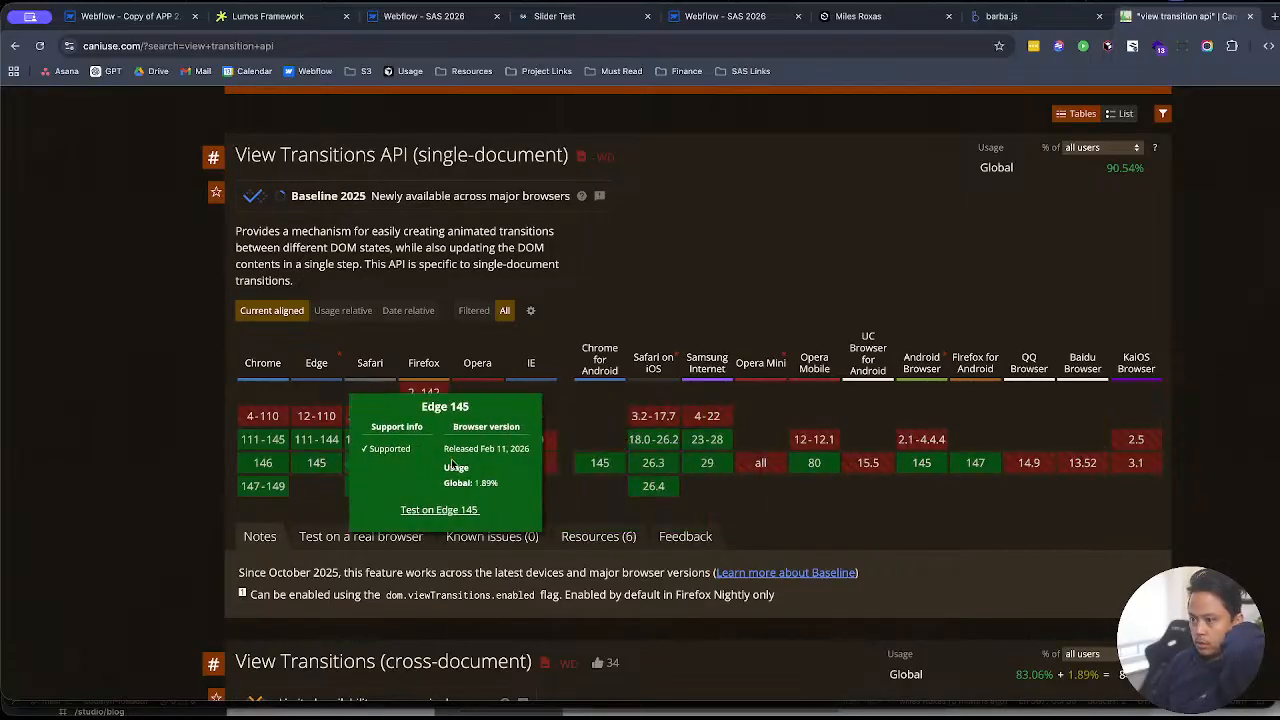
pyautogui.moveTo(403, 466)
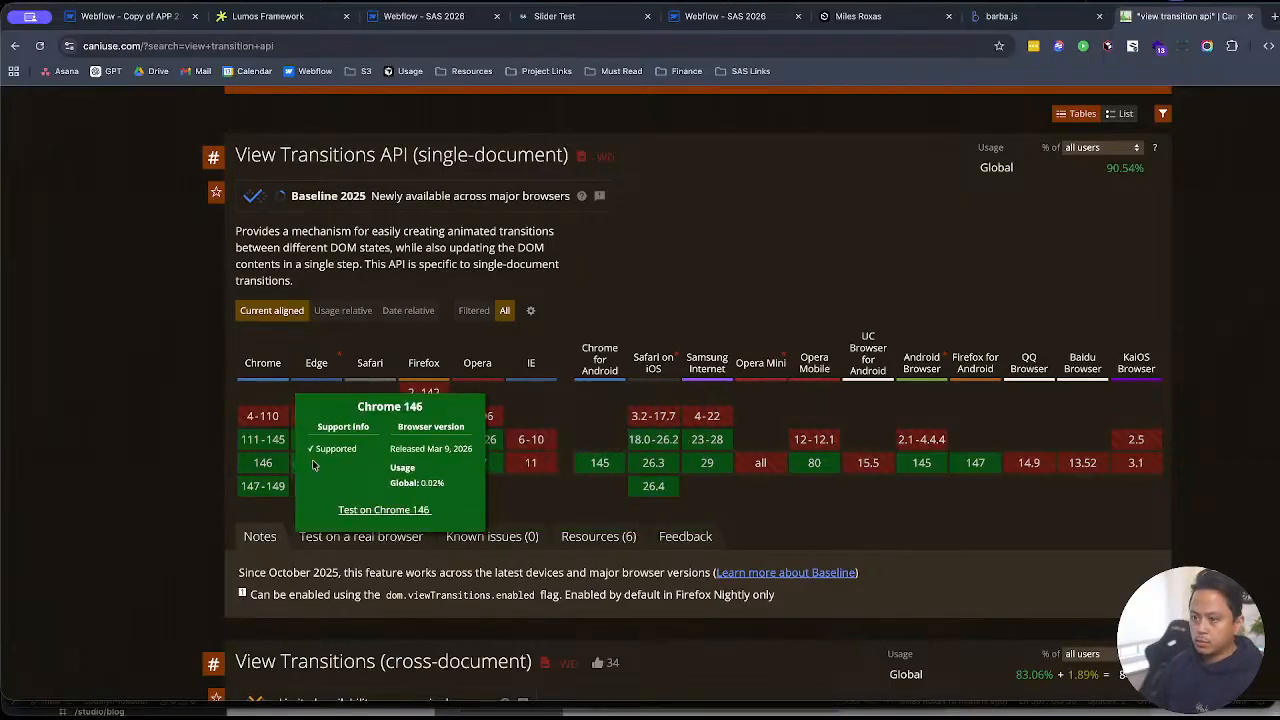
pyautogui.moveTo(263, 475)
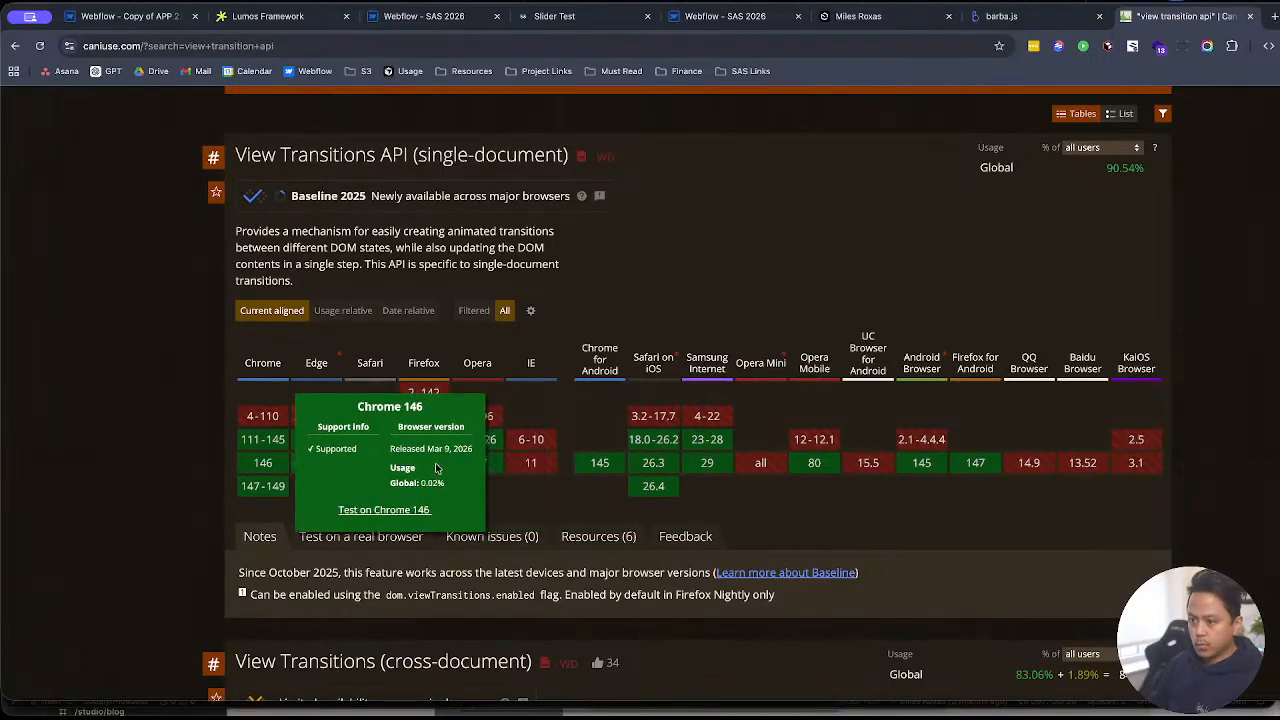
pyautogui.scroll(-3, 929, 573)
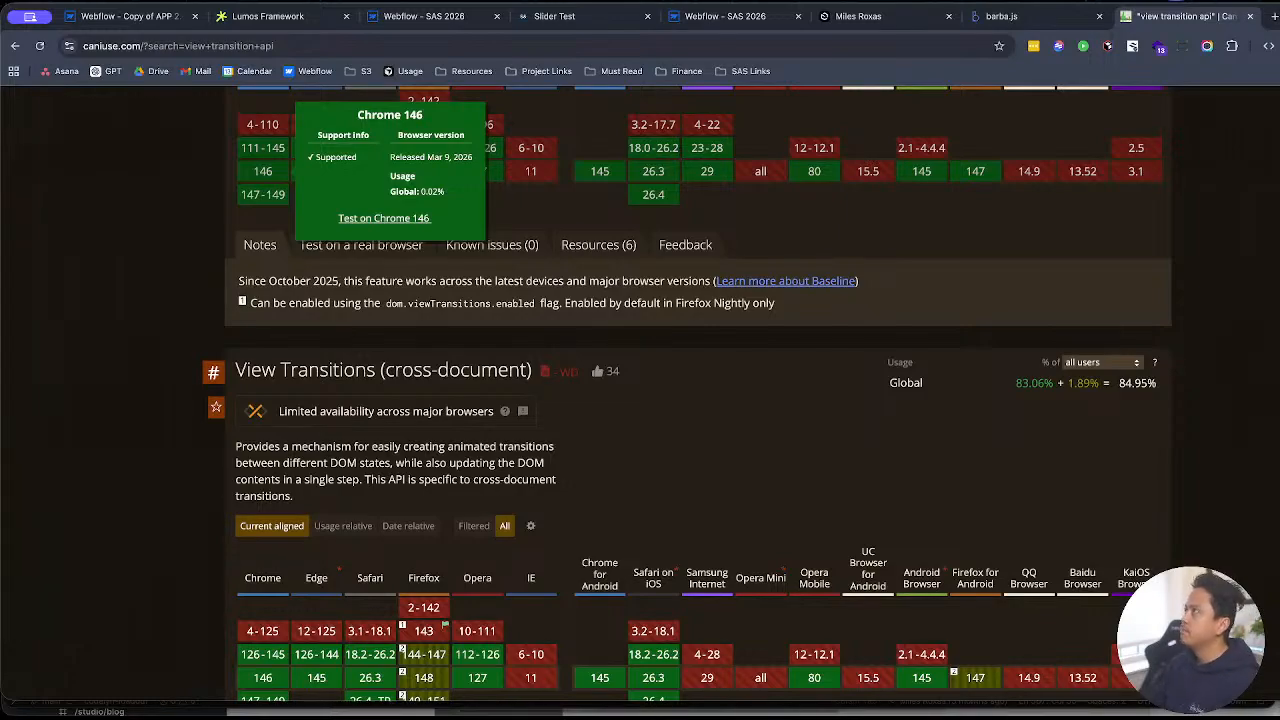
pyautogui.scroll(3, 575, 325)
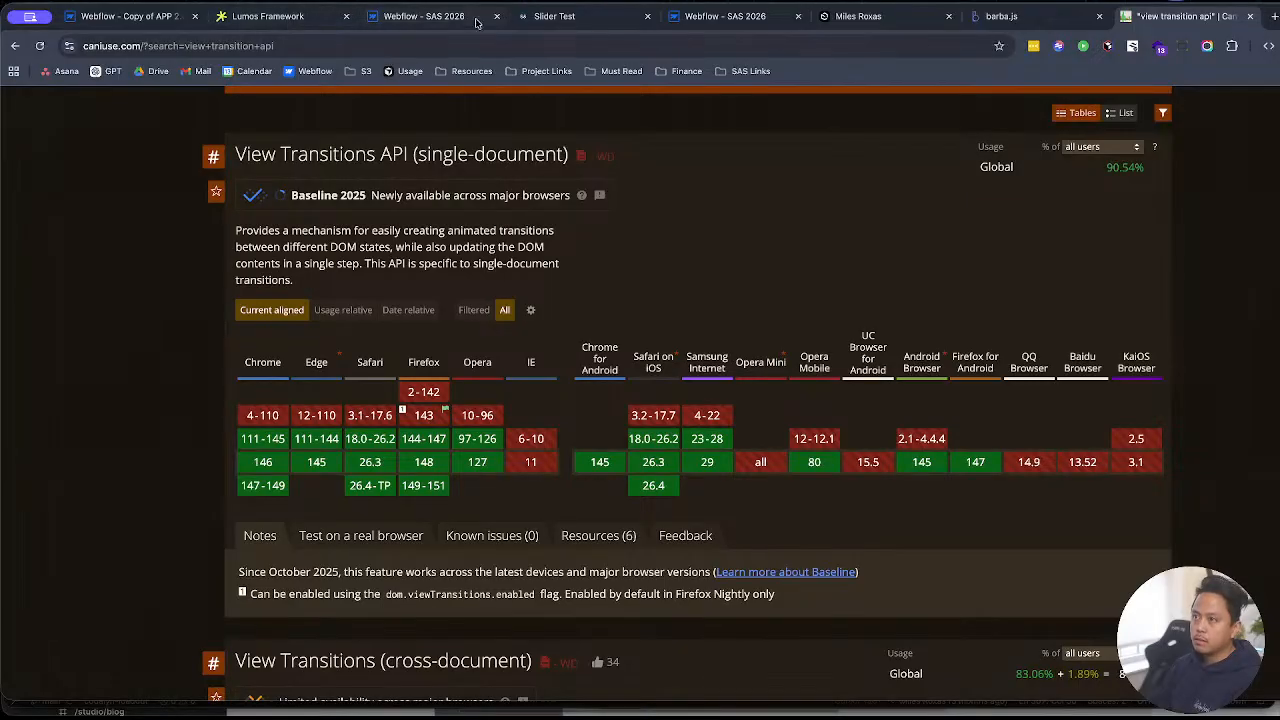
# Step: Switch to the personal portfolio site's tab and go to its /codalyn page
pyautogui.click(858, 16)
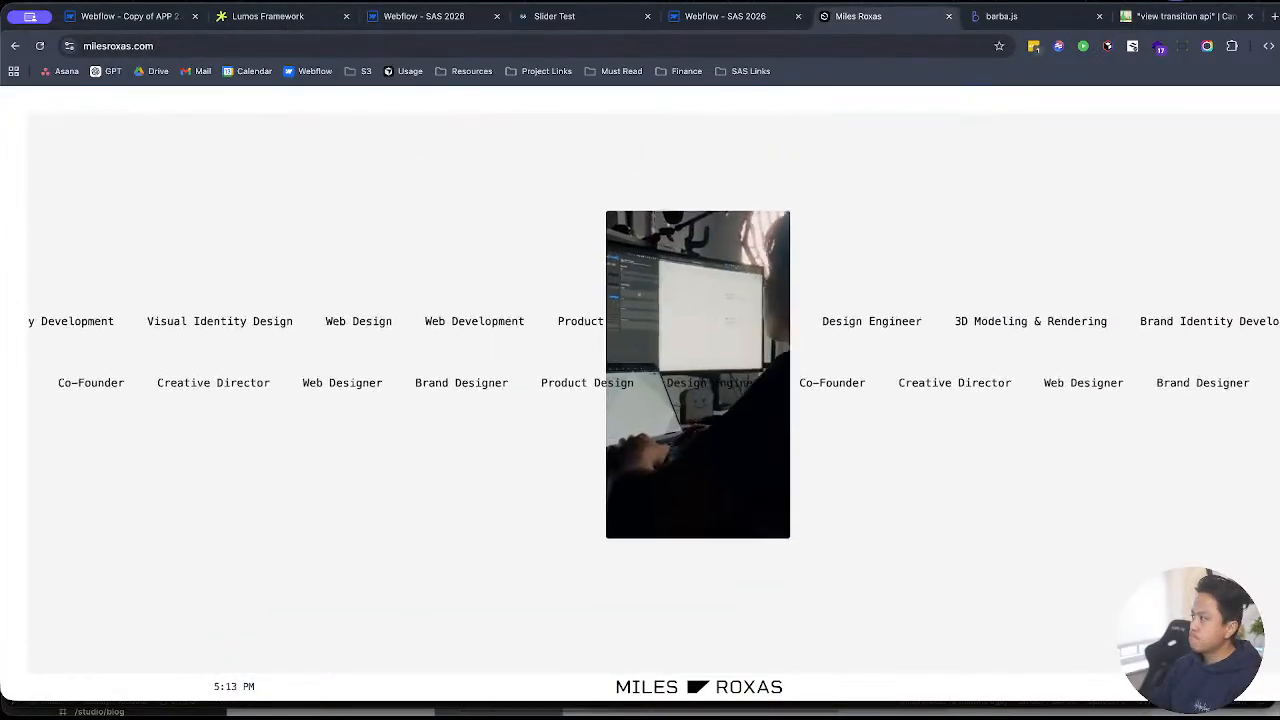
pyautogui.click(412, 46)
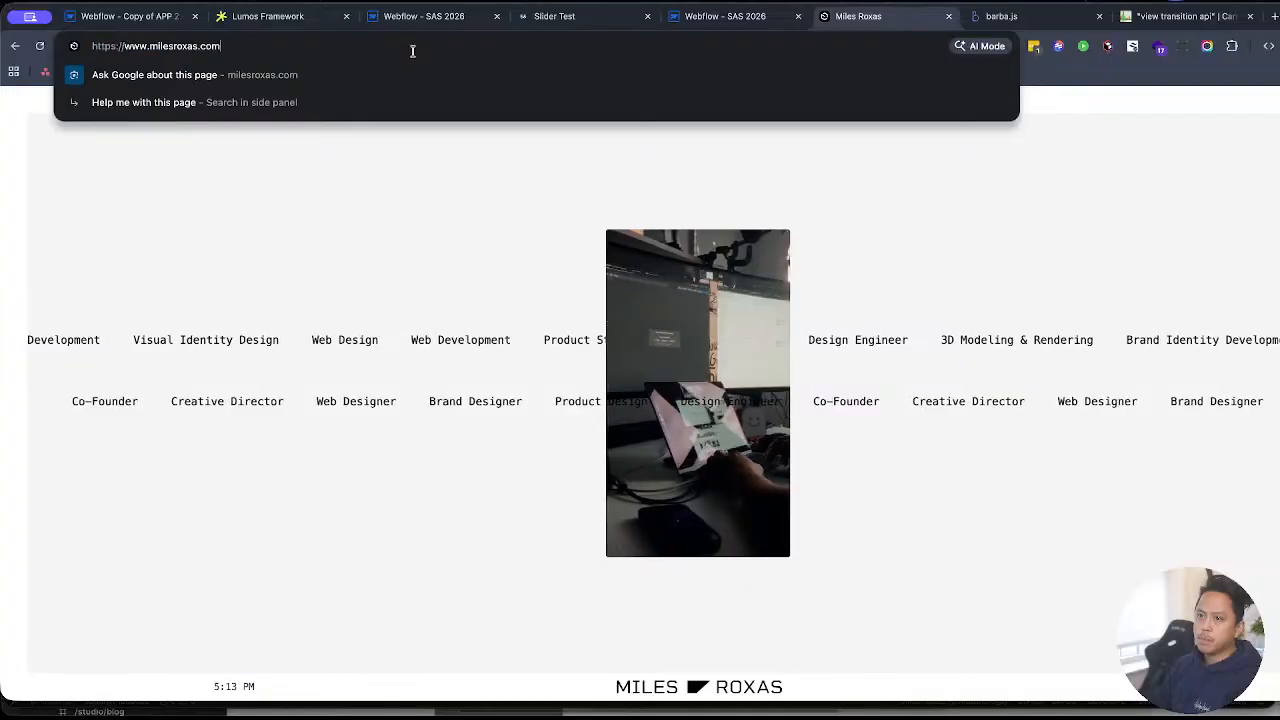
pyautogui.write('/')
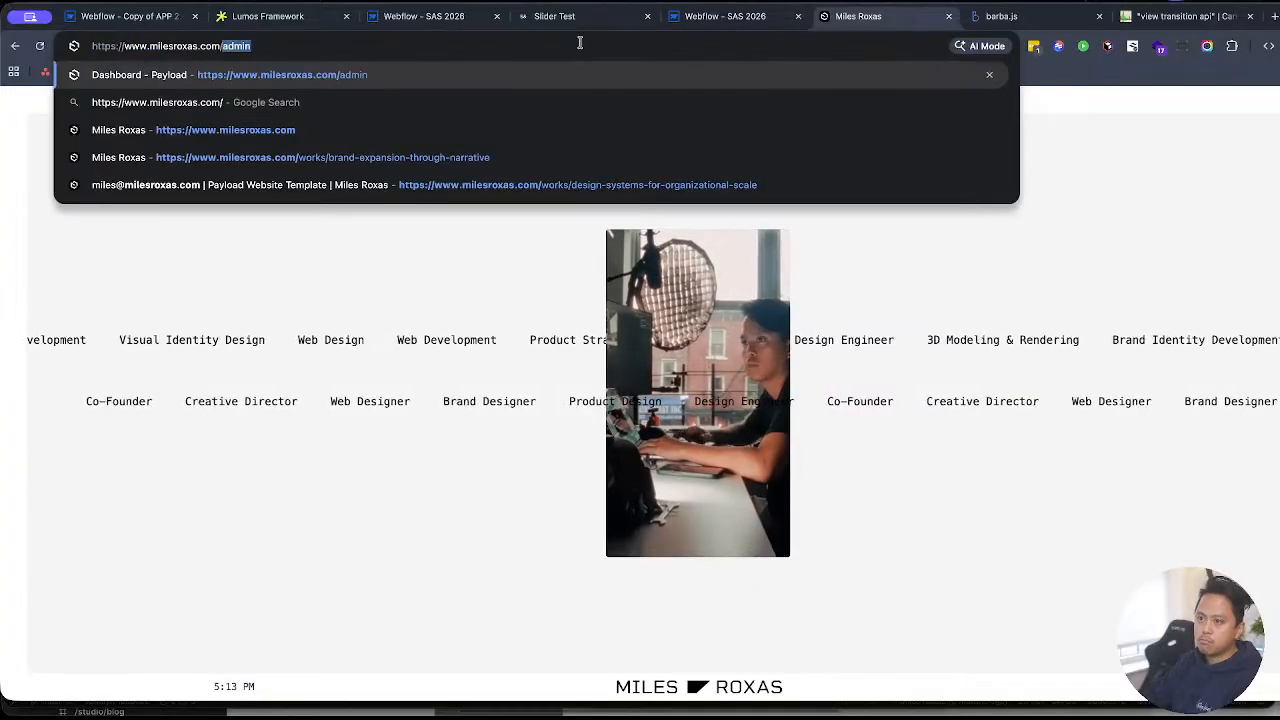
pyautogui.write('codalyn/')
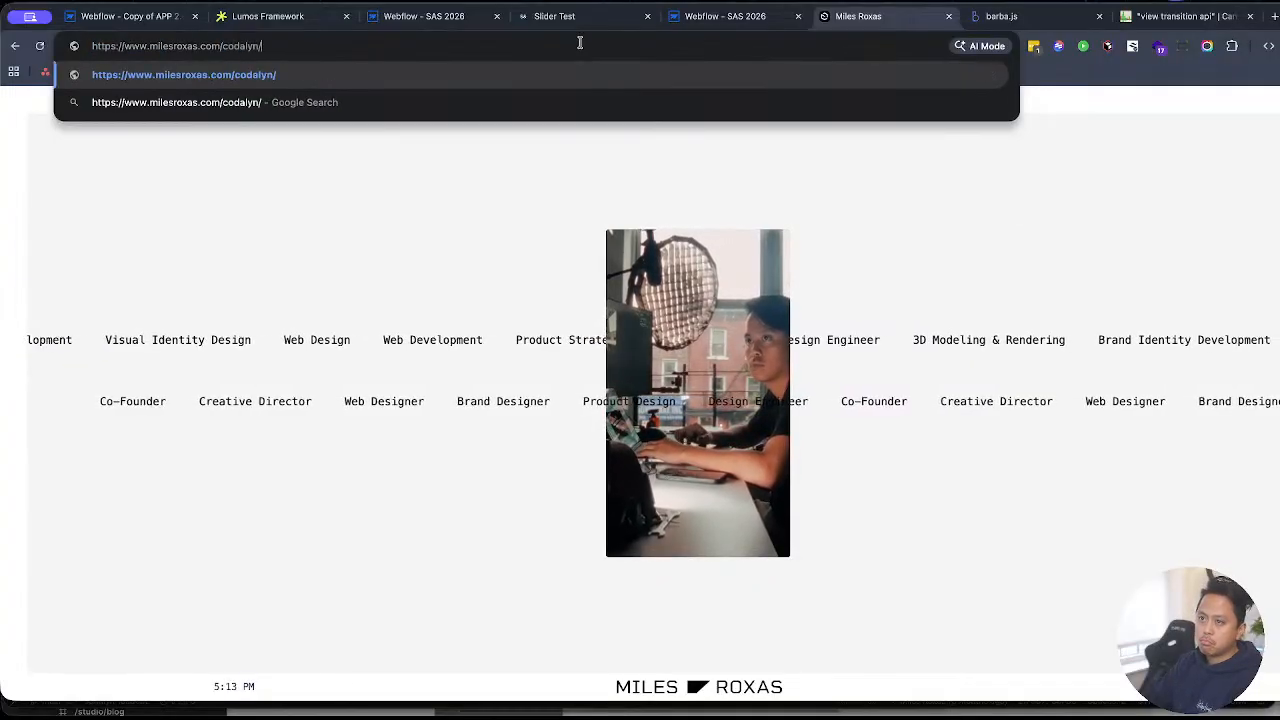
pyautogui.press('Return')
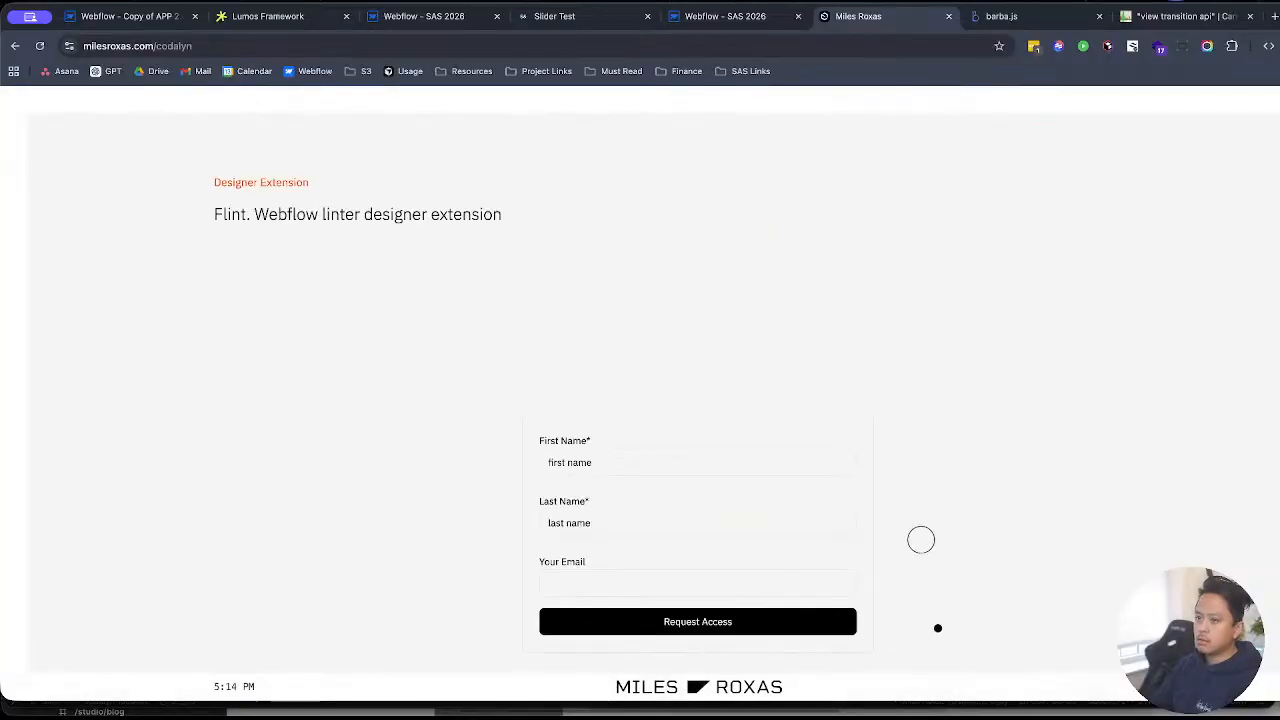
# Step: Look over the Flint request-access form and the address of the portfolio site's /codalyn page
pyautogui.scroll(-2, 938, 628)
pyautogui.scroll(2, 938, 628)
pyautogui.scroll(-2, 938, 628)
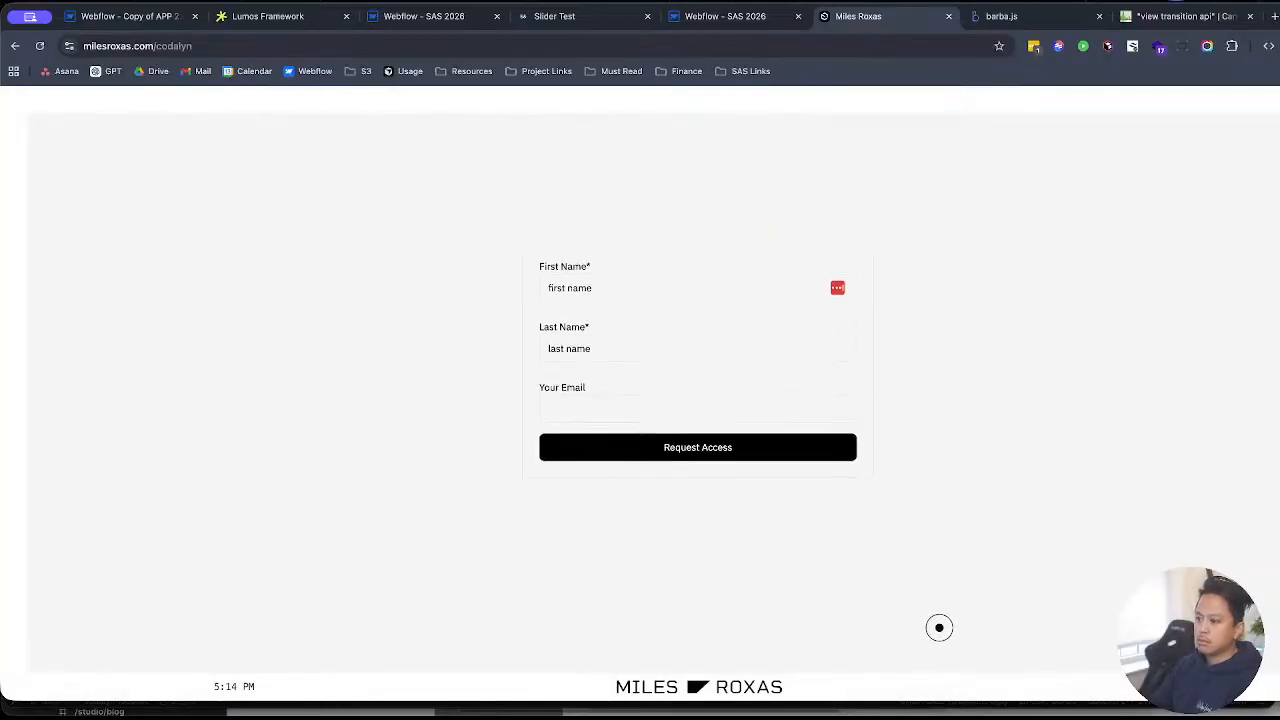
pyautogui.scroll(2, 938, 628)
pyautogui.click(196, 46)
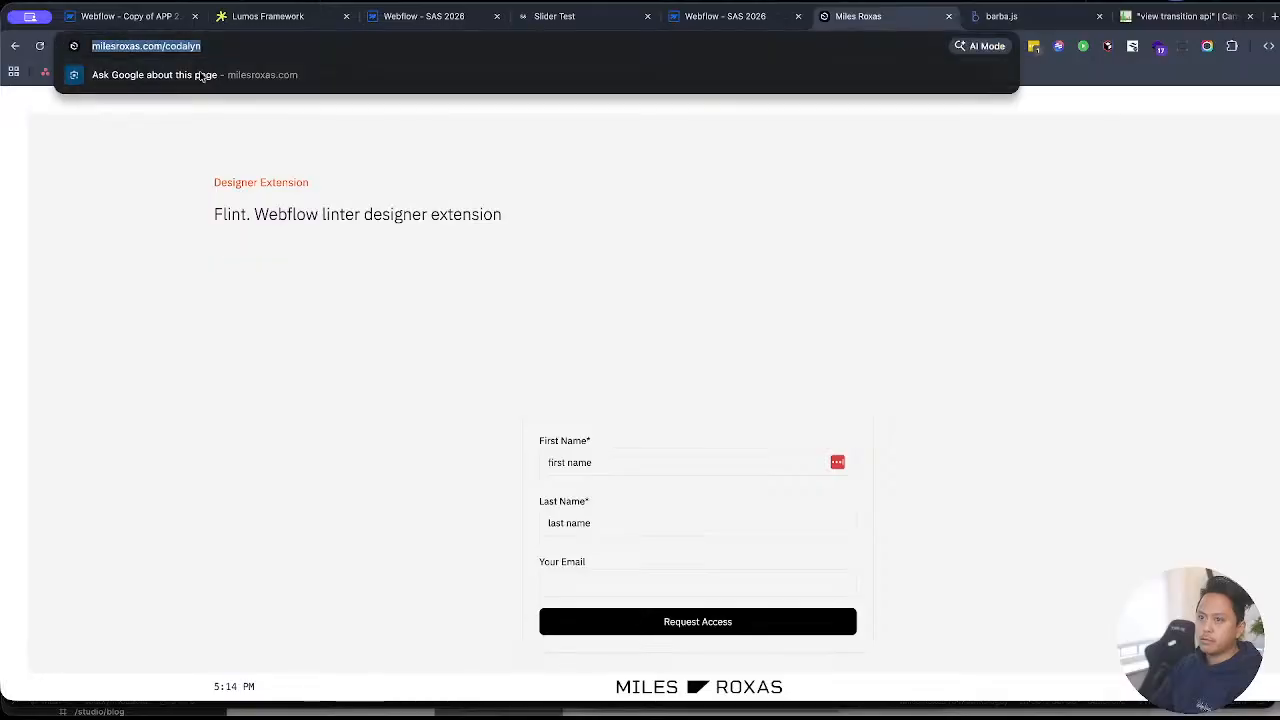
pyautogui.click(286, 371)
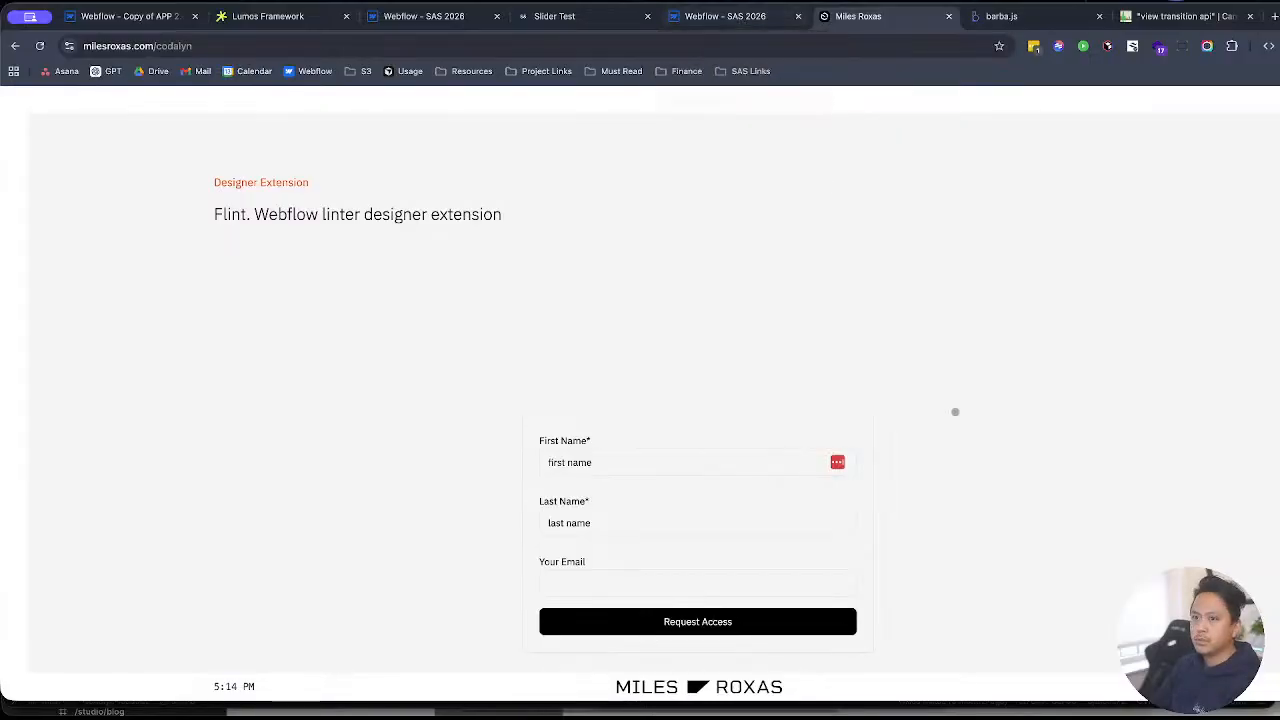
pyautogui.scroll(-2, 986, 451)
pyautogui.scroll(2, 309, 246)
pyautogui.moveTo(137, 45); pyautogui.dragTo(306, 49)
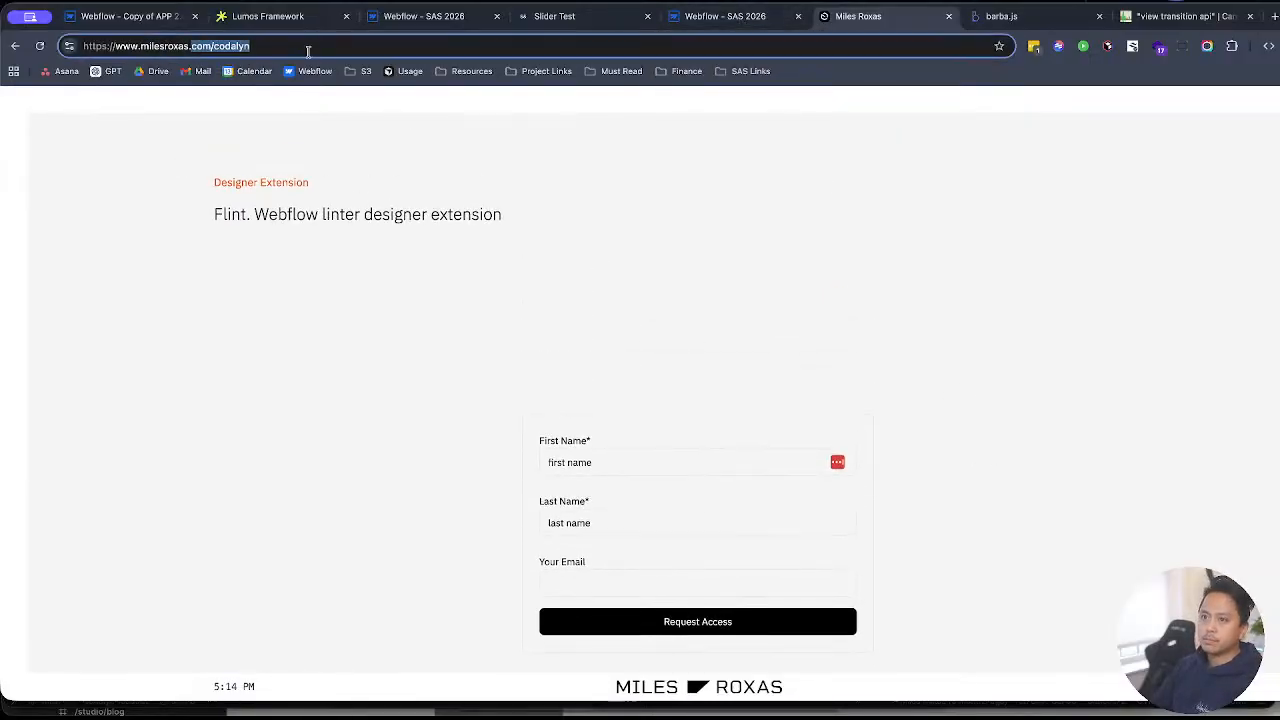
pyautogui.click(437, 385)
# Step: Switch to the Webflow SAS 2026 project and view its page list and the Slider Test page's element structure
pyautogui.click(710, 16)
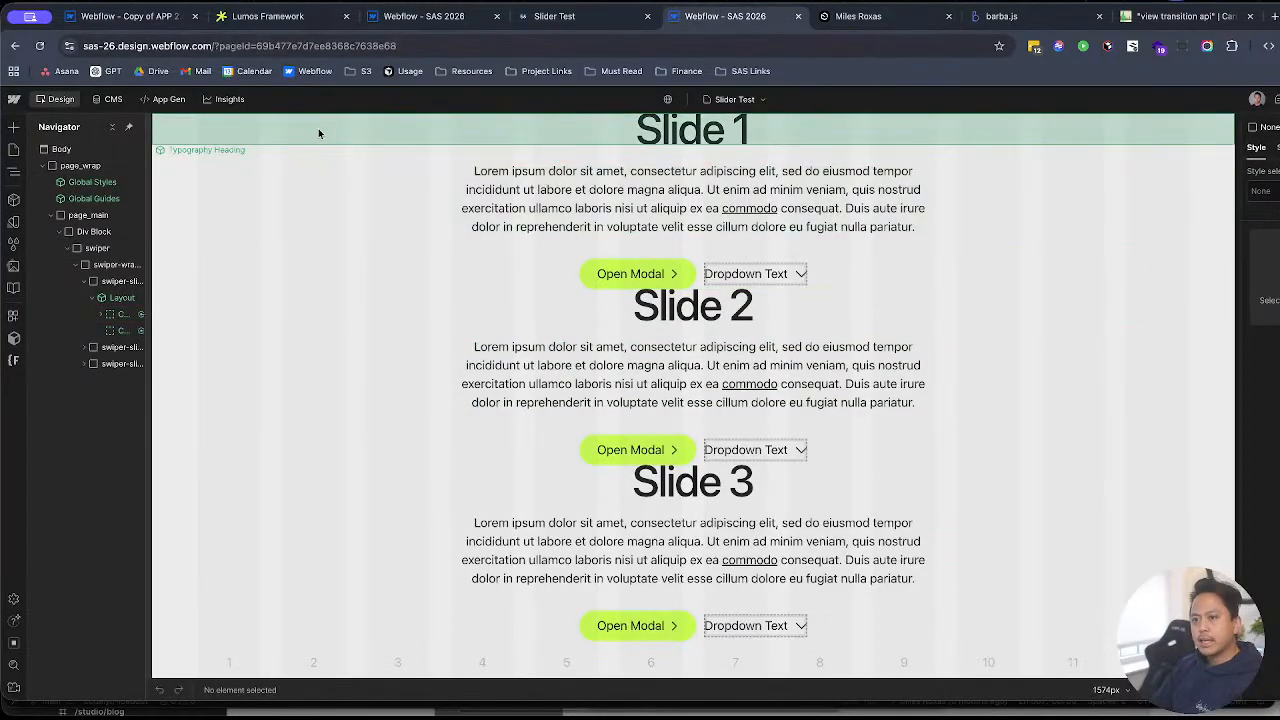
pyautogui.click(13, 150)
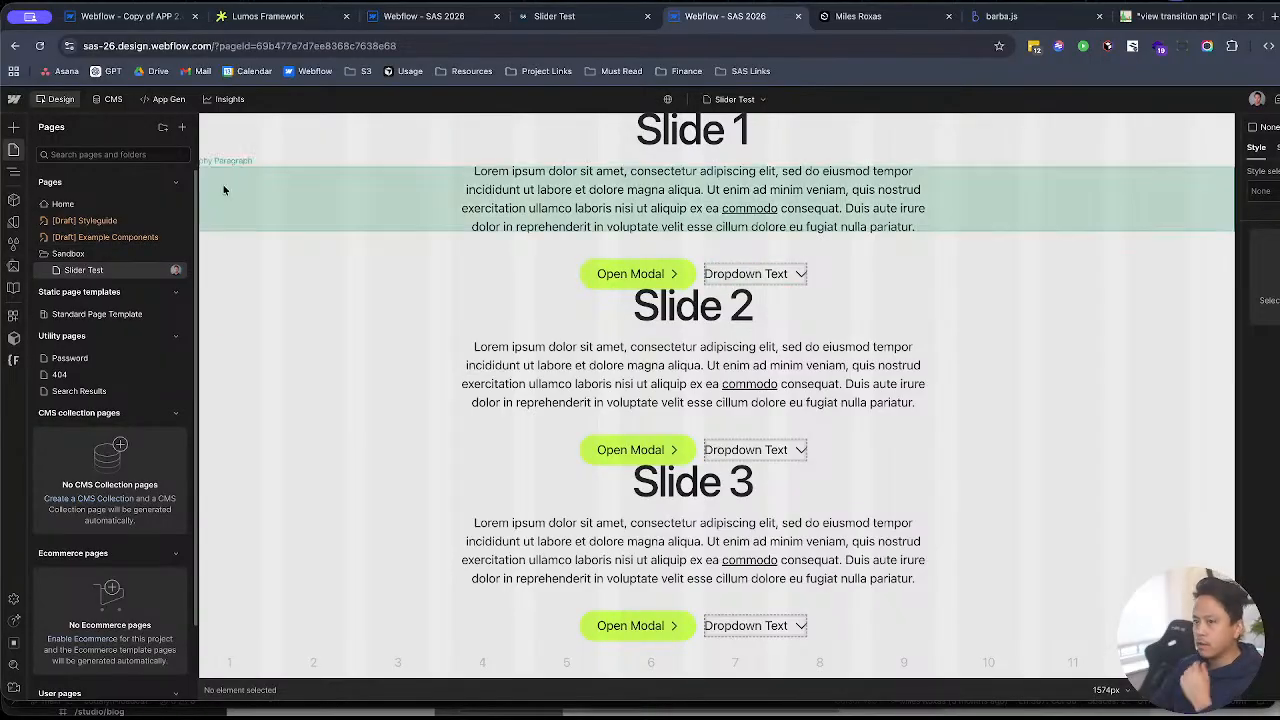
pyautogui.click(865, 342)
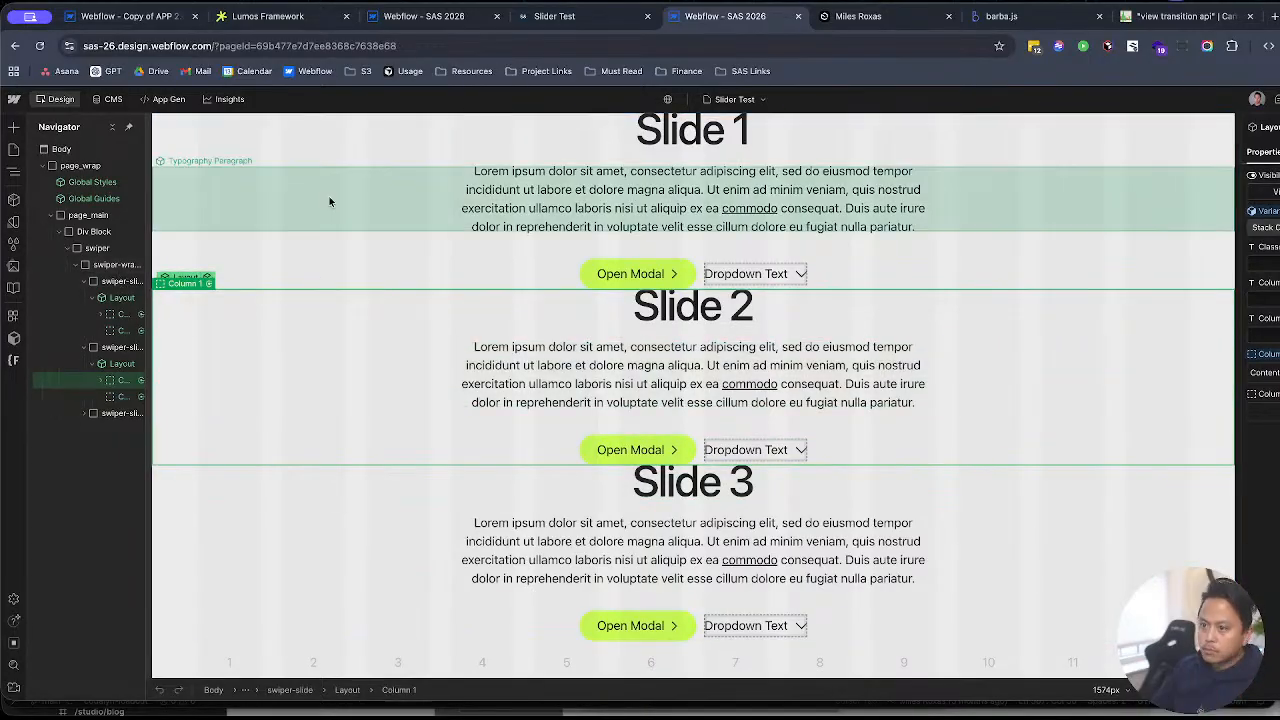
pyautogui.click(330, 196)
pyautogui.click(320, 250)
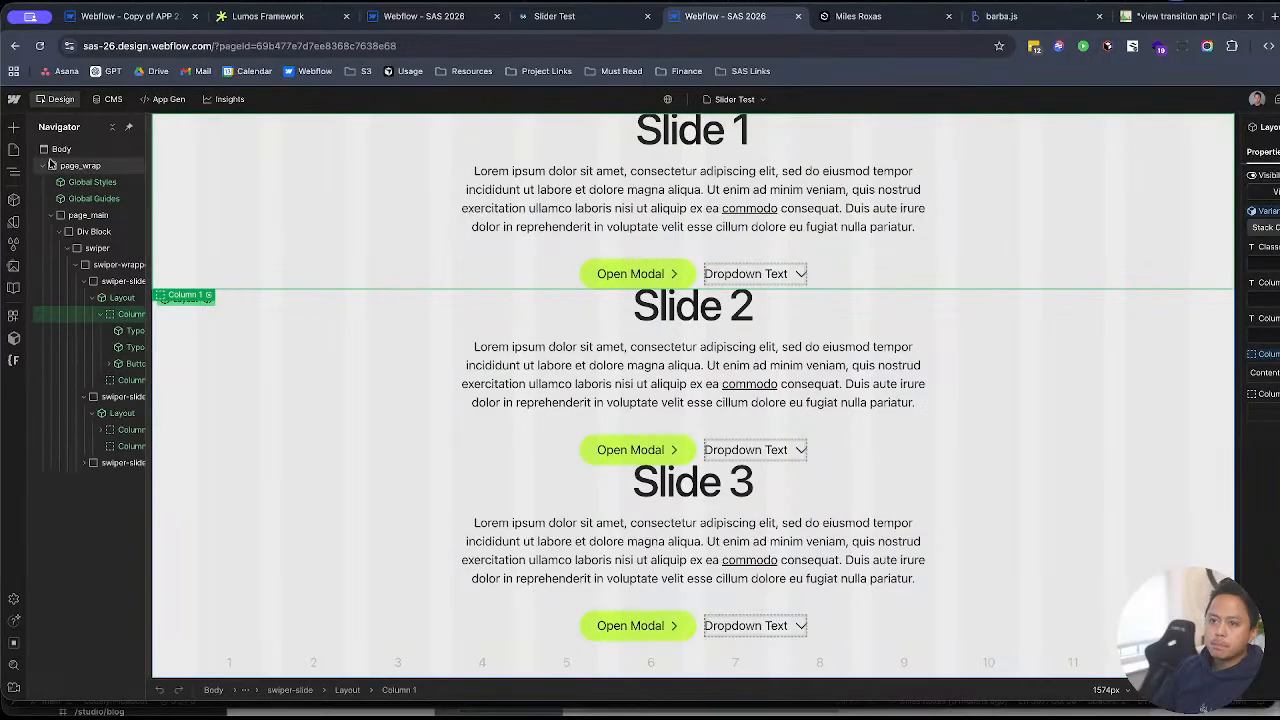
pyautogui.hotkey('ctrl', 'Up')
pyautogui.click(785, 511)
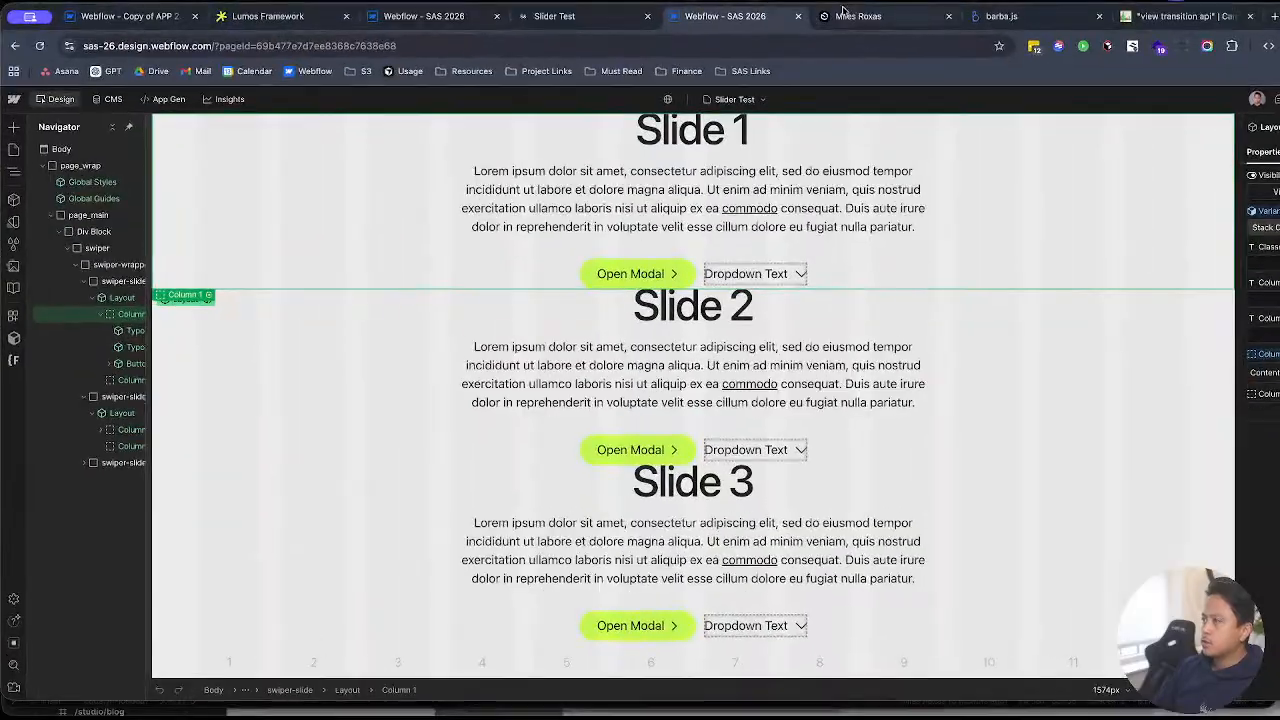
# Step: Close the portfolio site's tab and switch to the barba.js documentation tab
pyautogui.click(842, 18)
pyautogui.press('super+w')
pyautogui.click(570, 22)
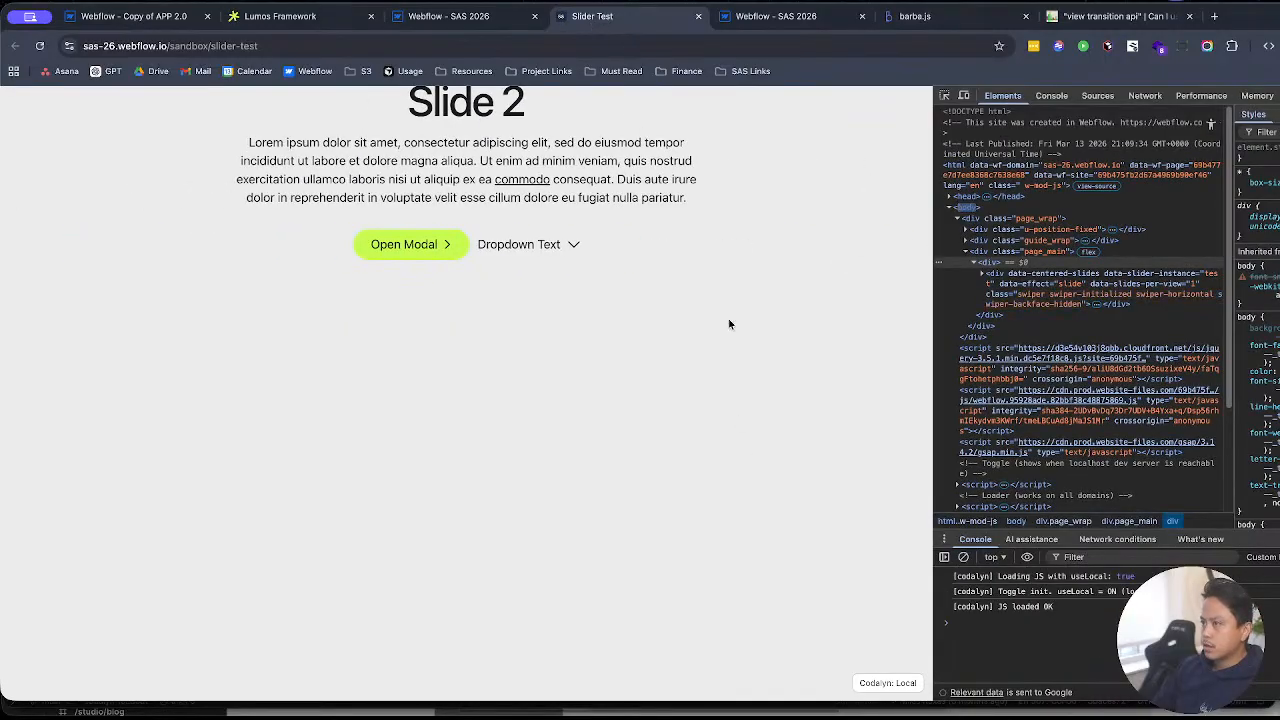
pyautogui.press('super+alt+Left')
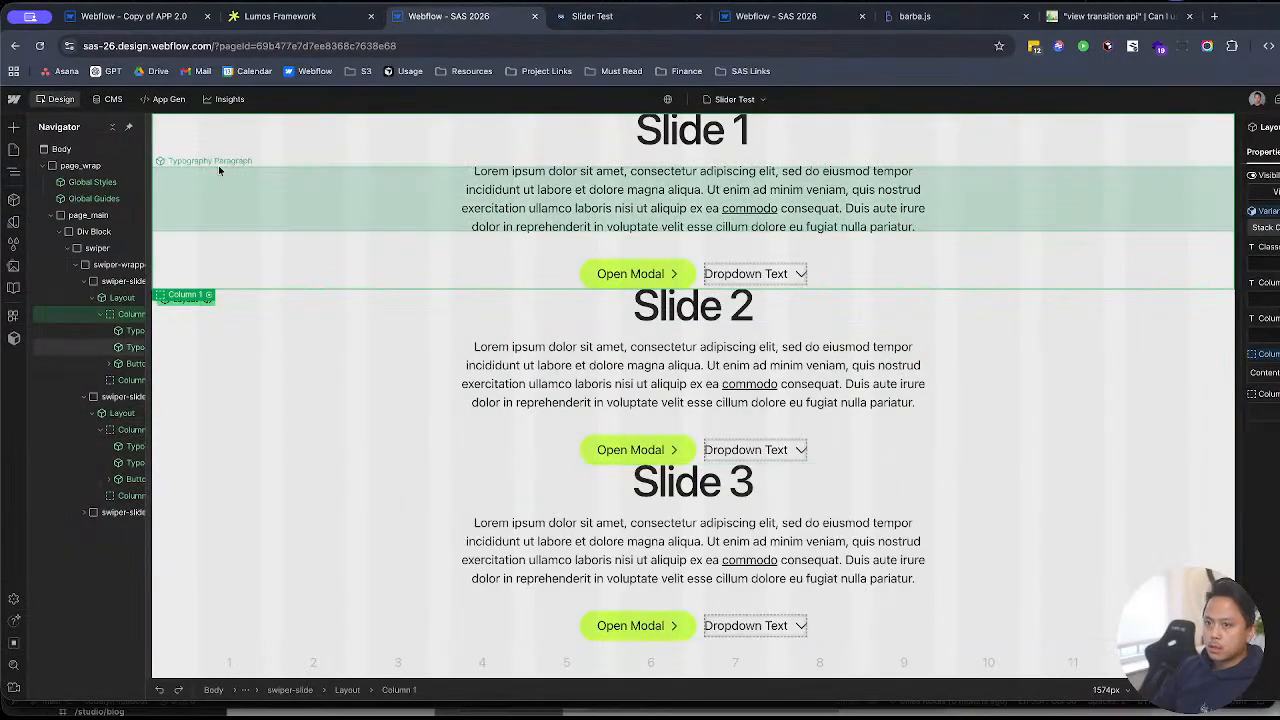
pyautogui.click(858, 26)
pyautogui.click(903, 20)
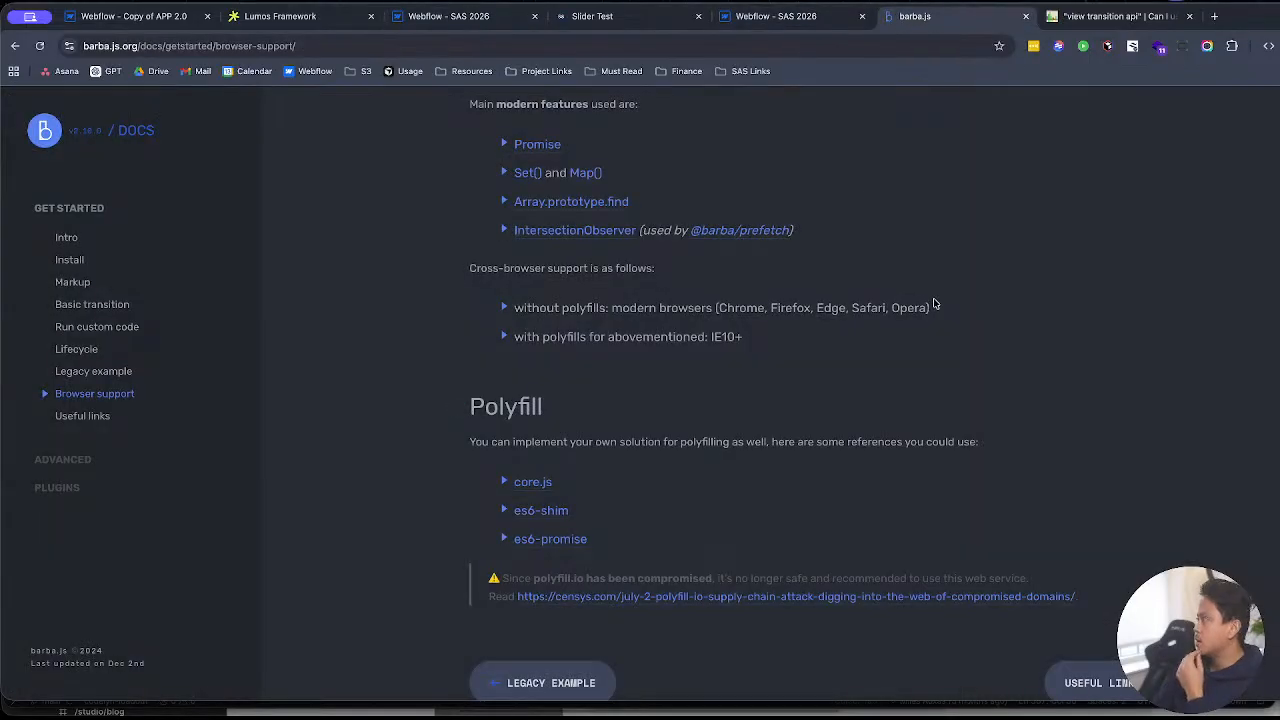
# Step: Skim the barba.js Browser support page and read the Install page's bundler and CDN instructions
pyautogui.scroll(-1, 932, 300)
pyautogui.scroll(3, 932, 297)
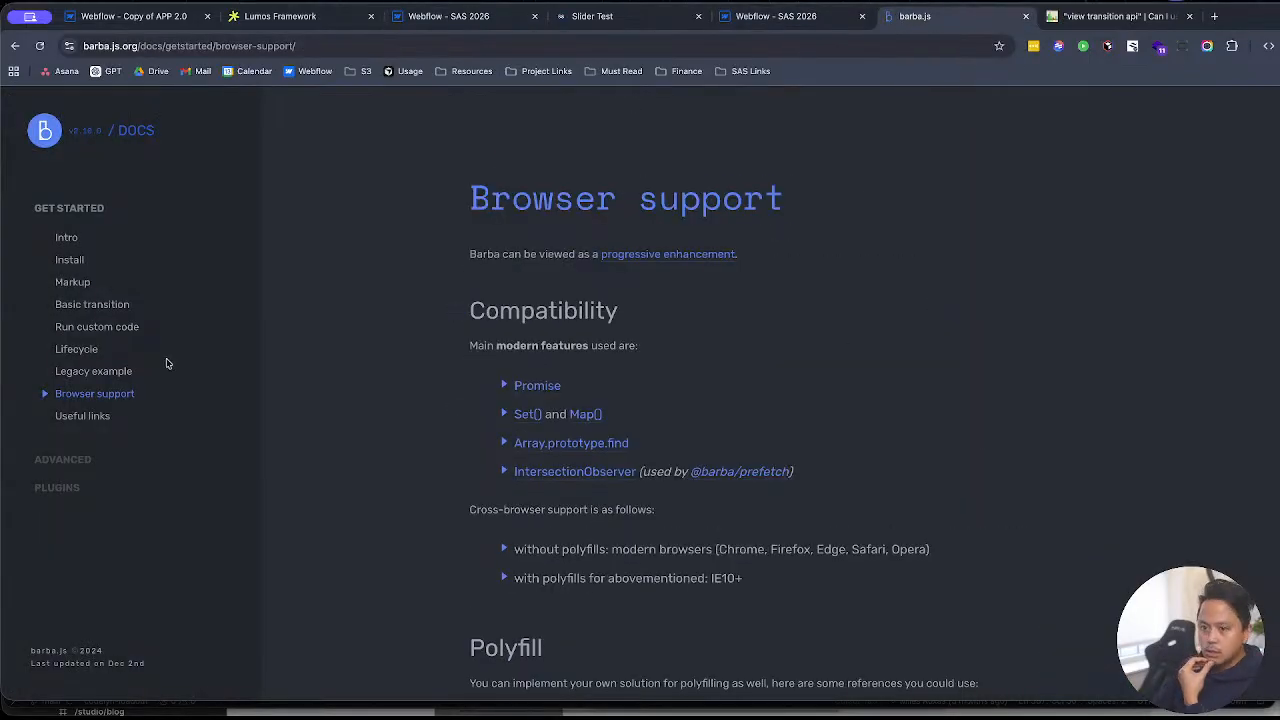
pyautogui.click(83, 281)
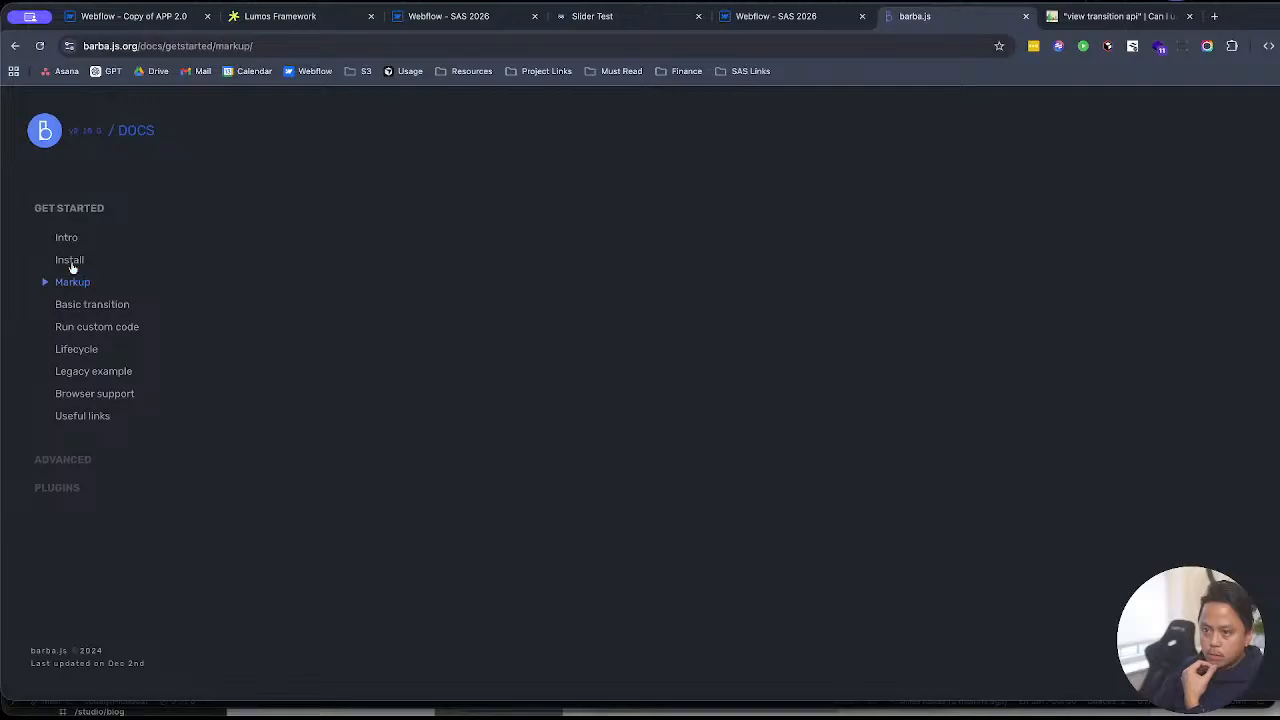
pyautogui.click(71, 260)
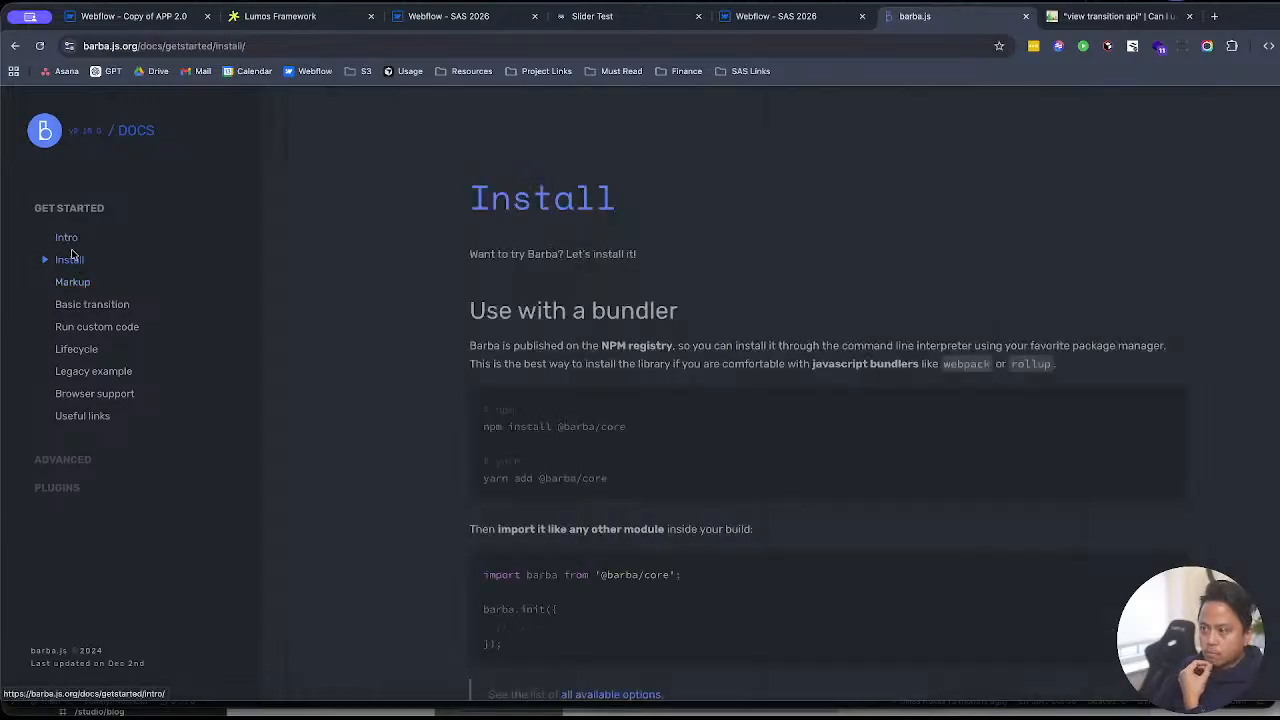
pyautogui.scroll(-10, 652, 450)
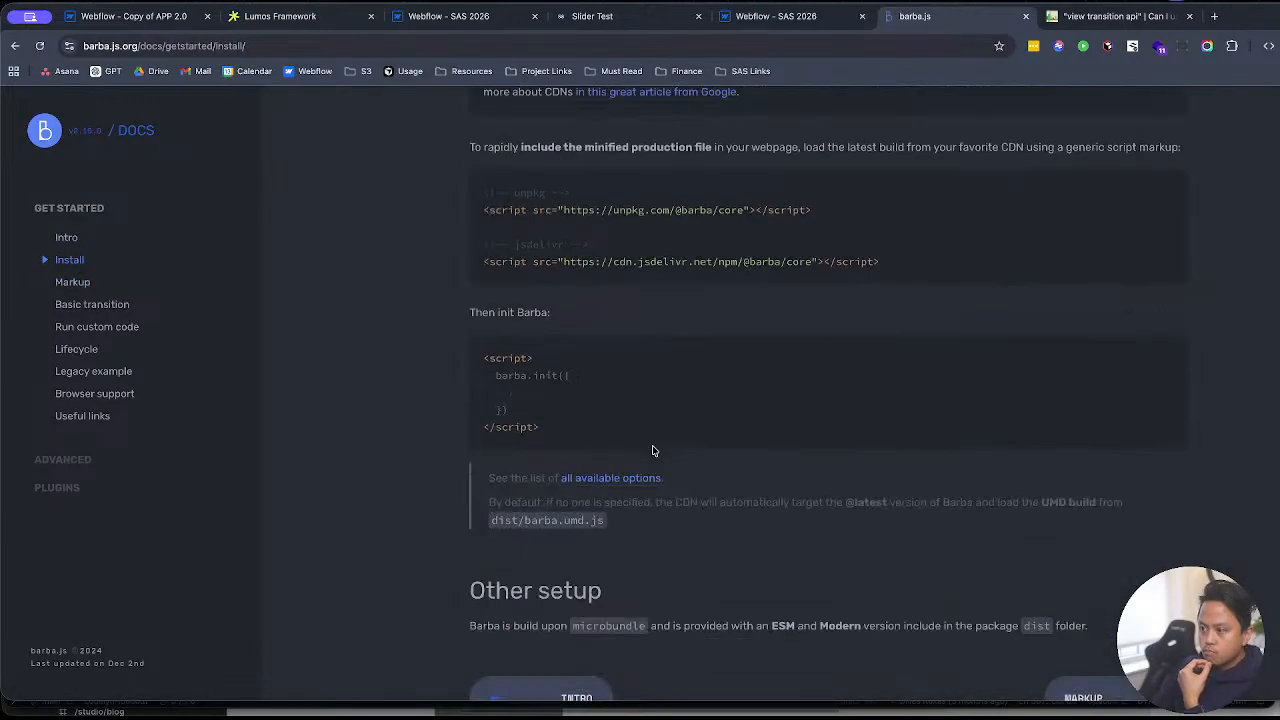
pyautogui.scroll(10, 667, 356)
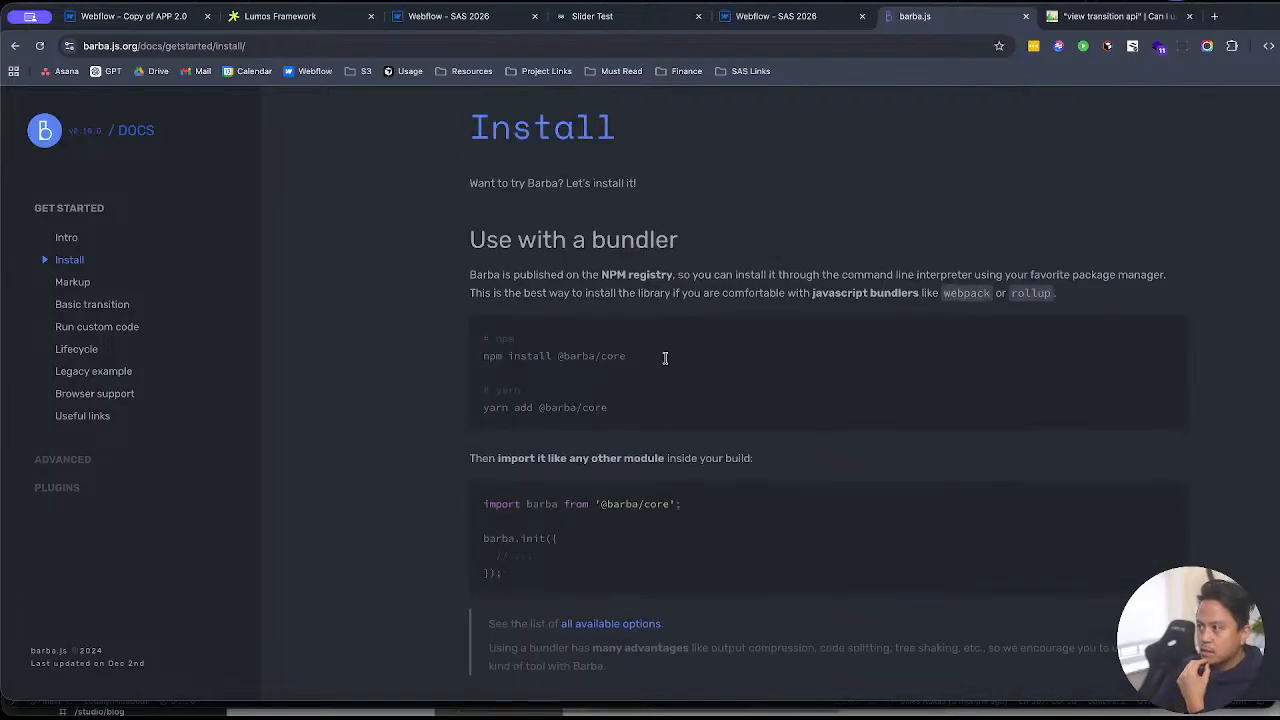
# Step: Read the barba.js Markup page, covering the DOM structure, namespace and schema sections
pyautogui.click(74, 283)
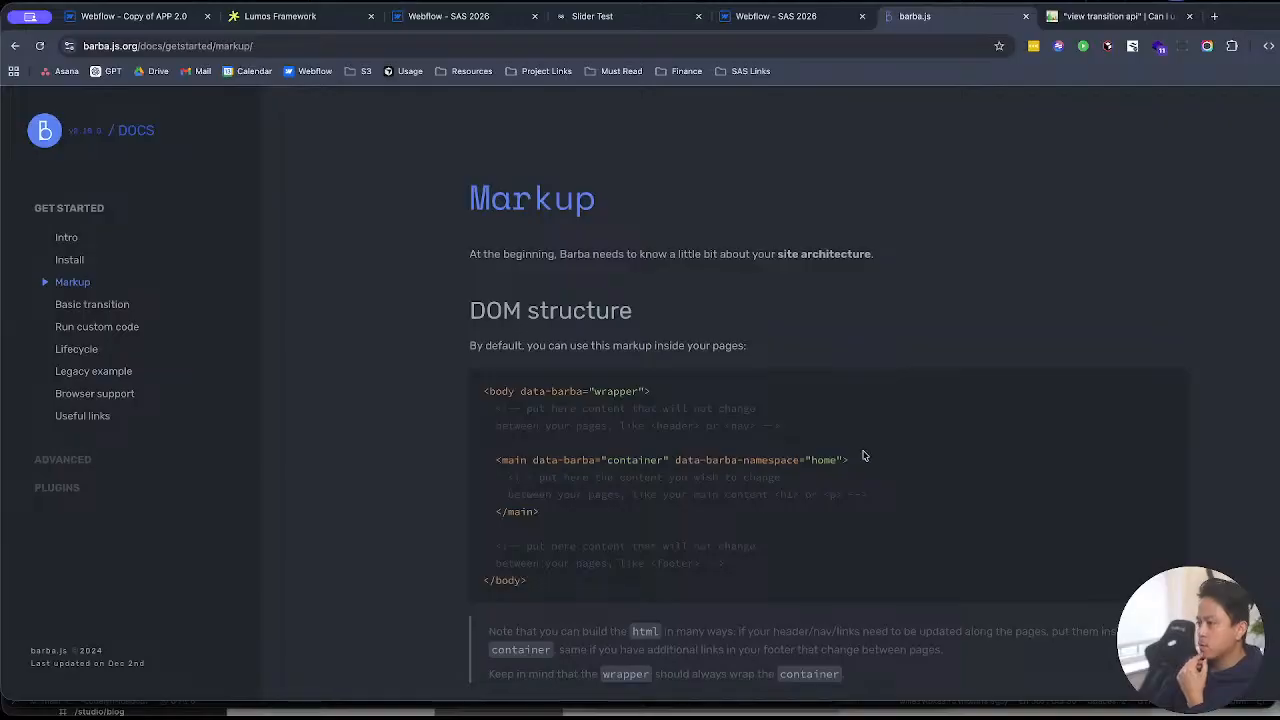
pyautogui.scroll(-4, 828, 474)
pyautogui.scroll(3, 828, 474)
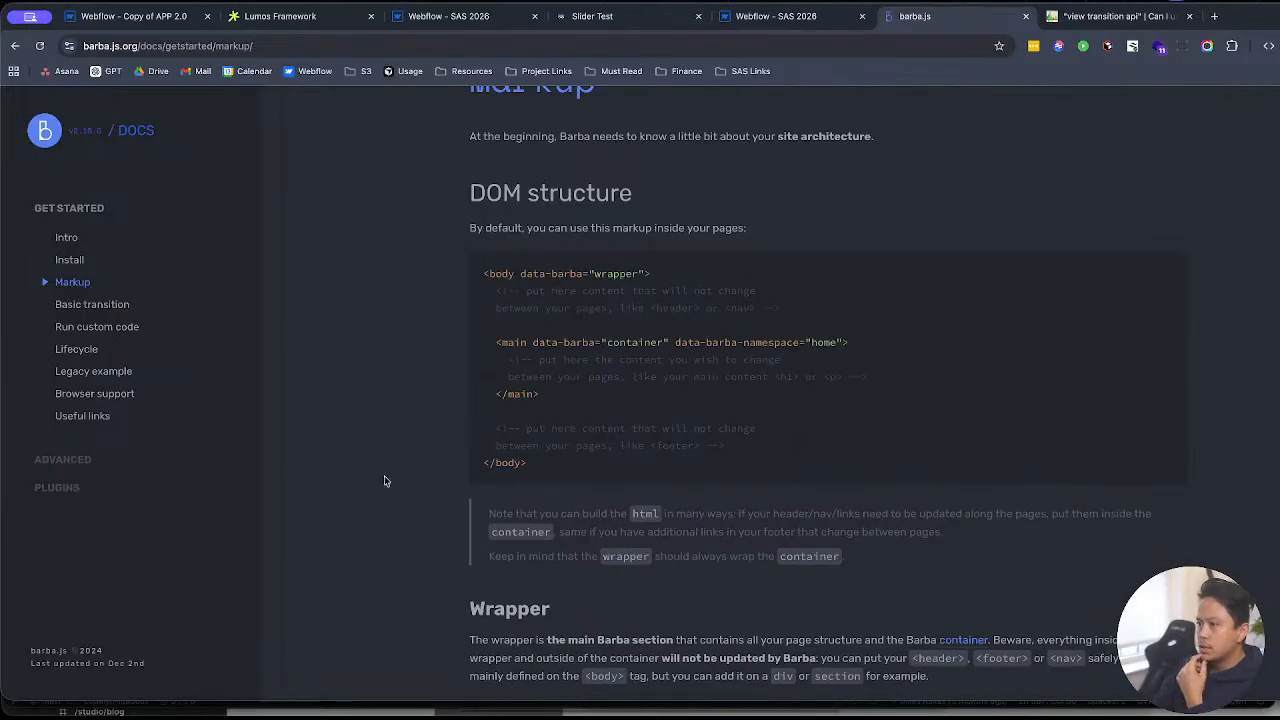
pyautogui.scroll(-8, 851, 501)
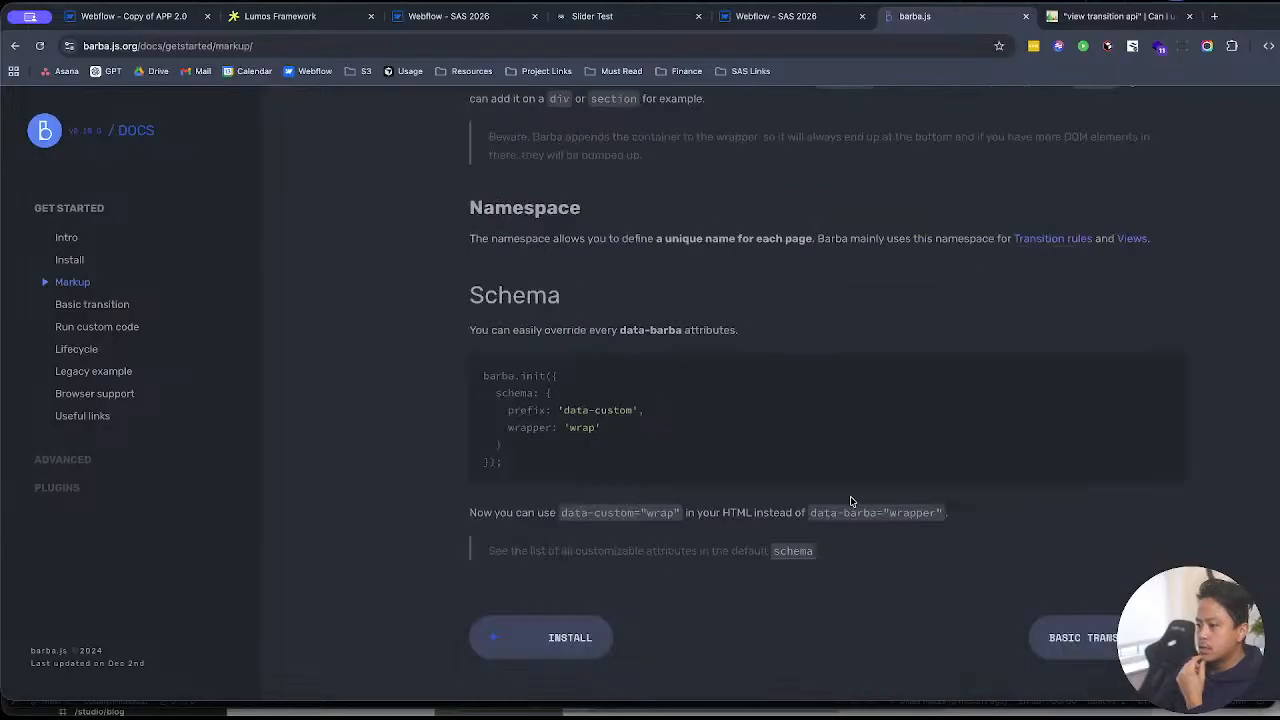
pyautogui.hotkey('ctrl', 't')
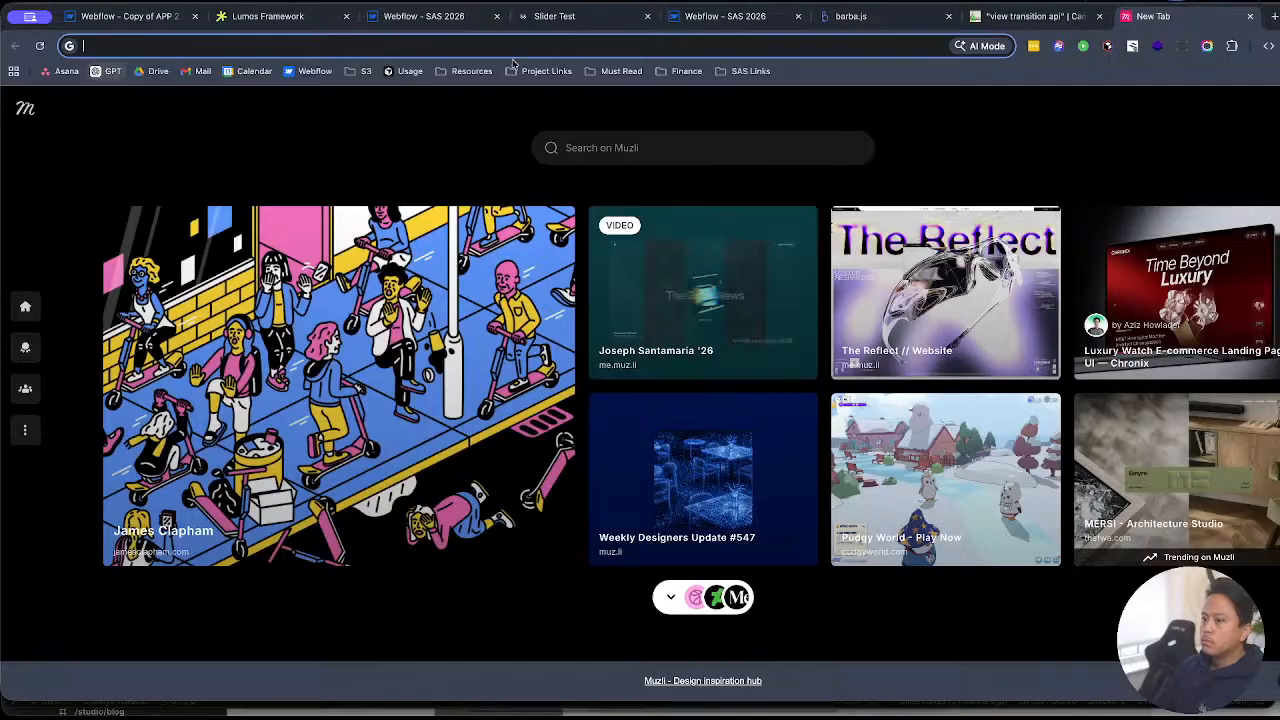
pyautogui.hotkey('ctrl', 'w')
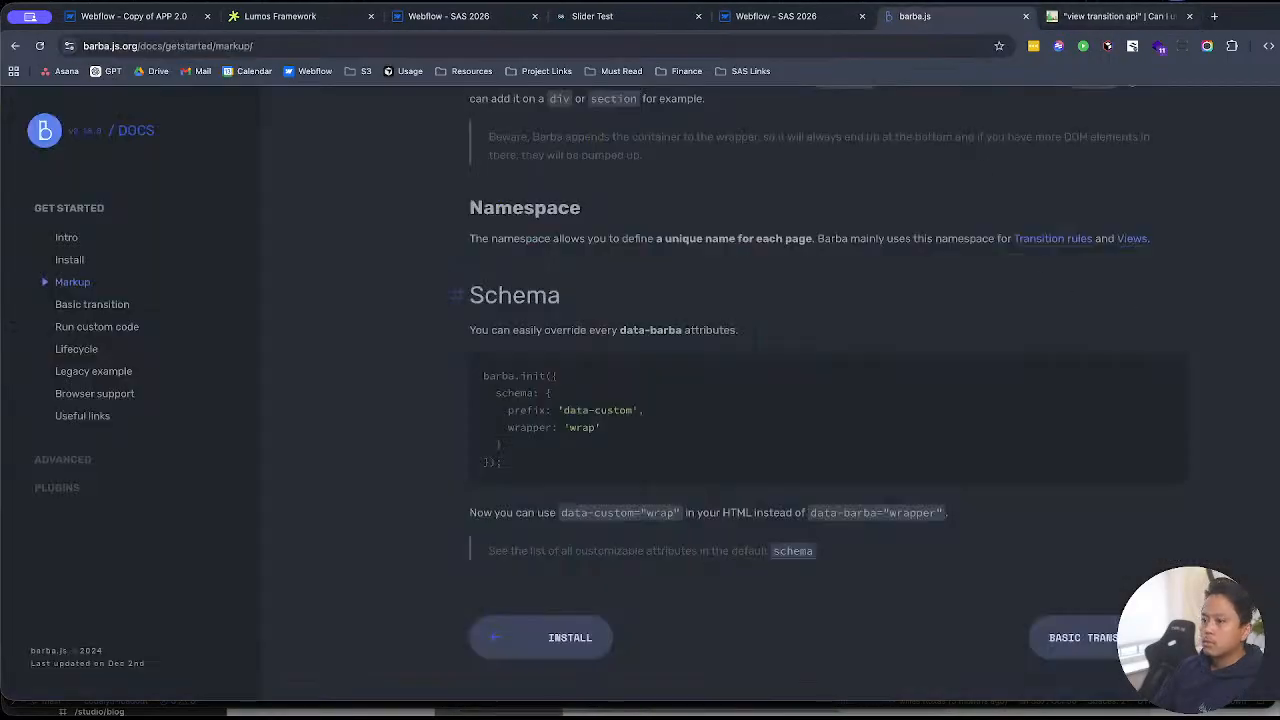
# Step: Switch to Cursor and skim the codalyn-loadout project's carousel README, the interaction-bridge emit.ts and the carousel index.ts
pyautogui.hotkey('ctrl', 'Up')
pyautogui.click(545, 325)
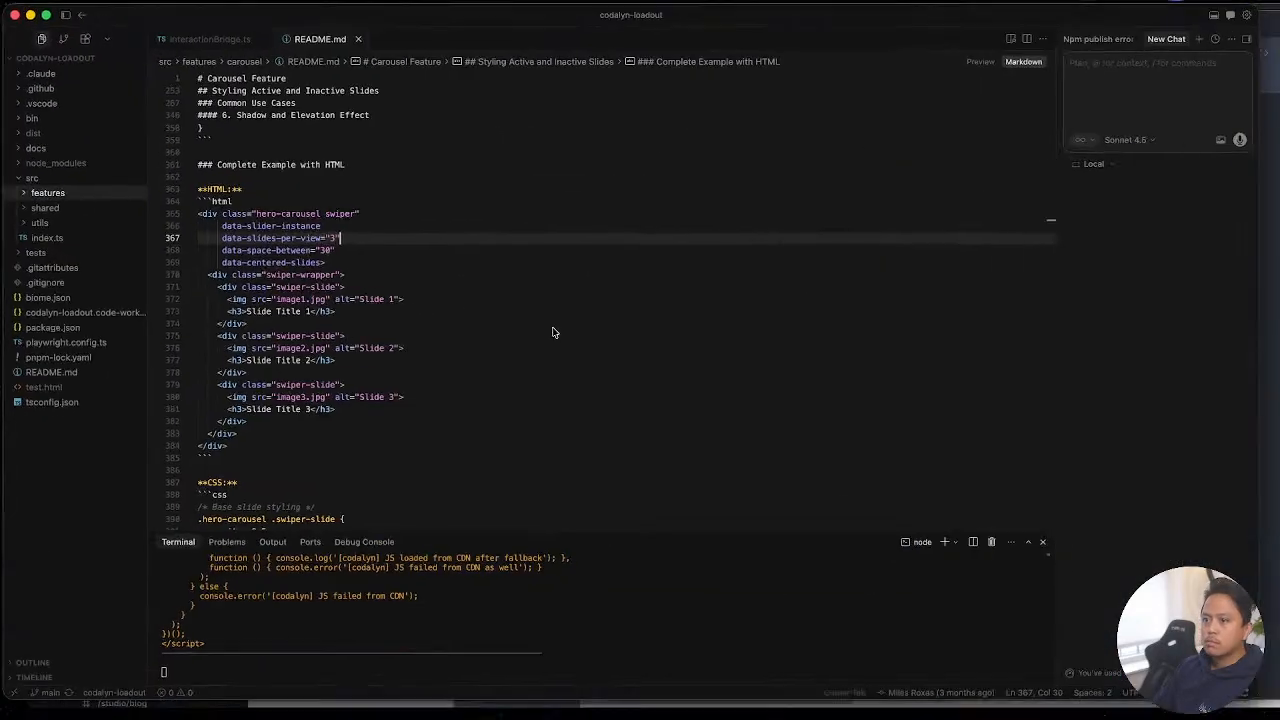
pyautogui.click(591, 437)
pyautogui.scroll(-5, 600, 424)
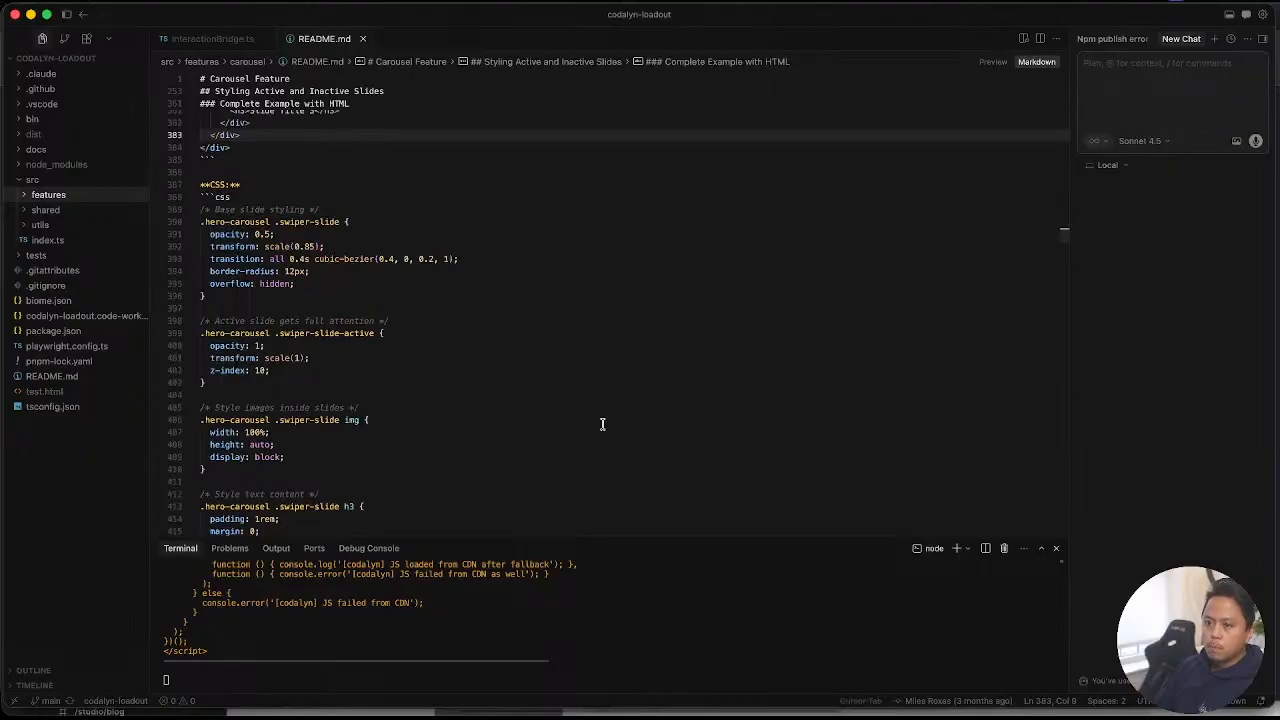
pyautogui.click(109, 211)
pyautogui.click(83, 240)
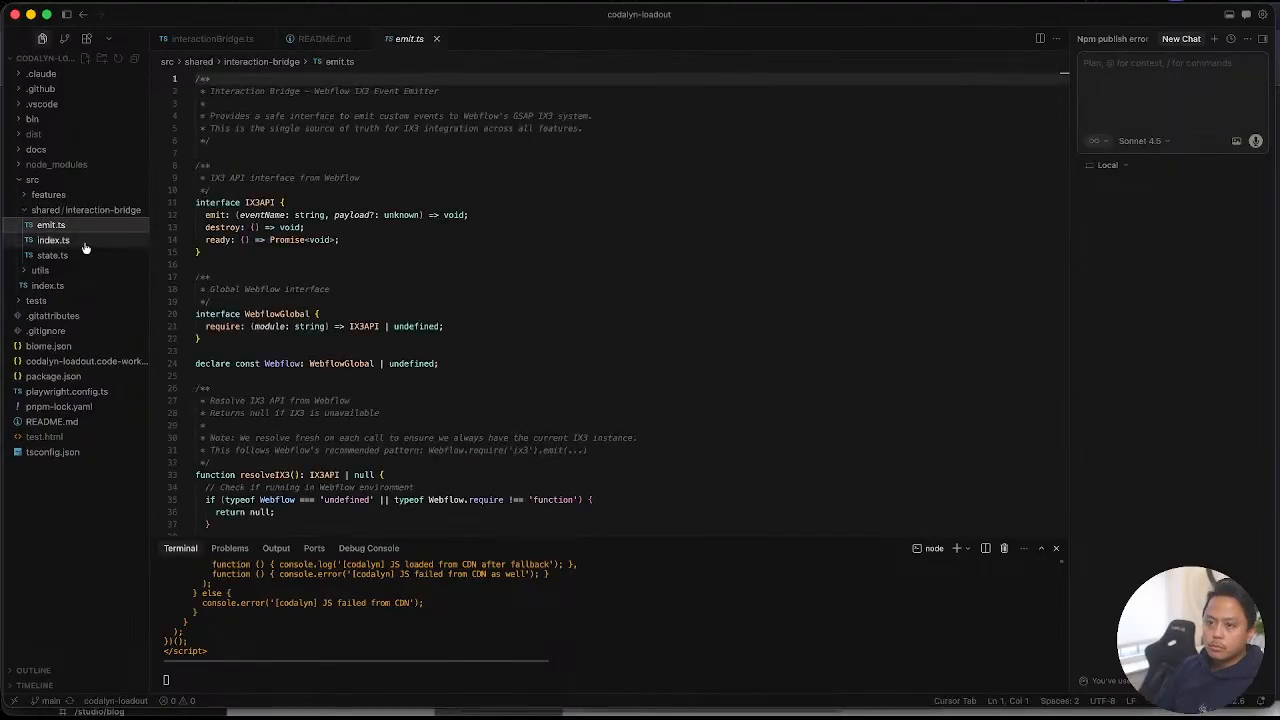
pyautogui.click(80, 194)
pyautogui.click(70, 224)
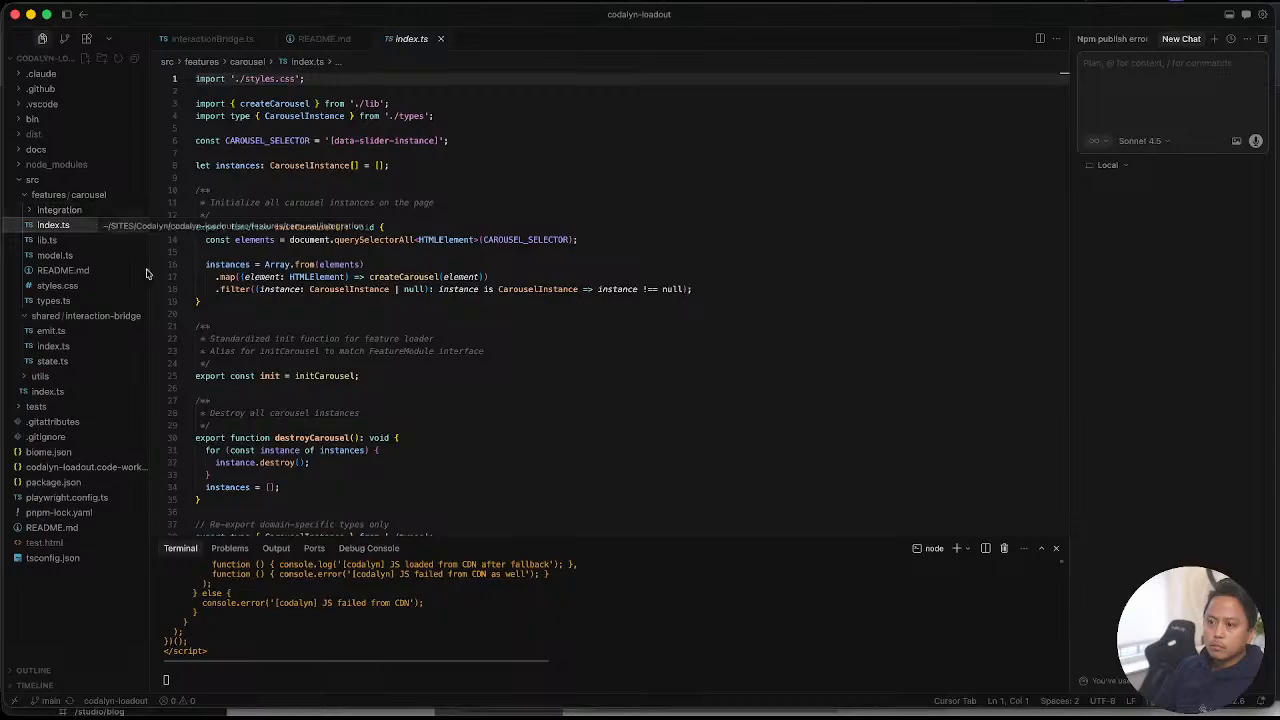
pyautogui.scroll(-3, 526, 393)
# Step: Expand the utils folder and read through the feature-loading code in features.ts
pyautogui.click(90, 377)
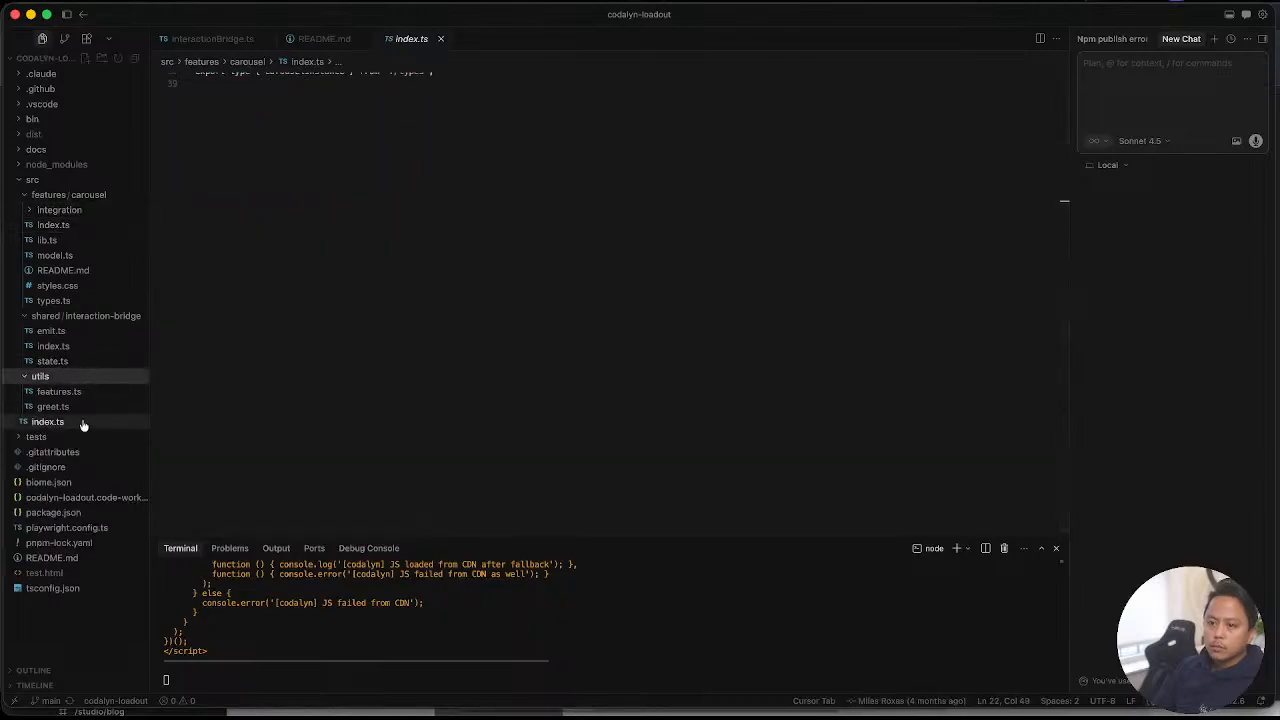
pyautogui.click(85, 391)
pyautogui.click(90, 406)
pyautogui.click(70, 391)
pyautogui.click(711, 360)
pyautogui.scroll(-10, 680, 385)
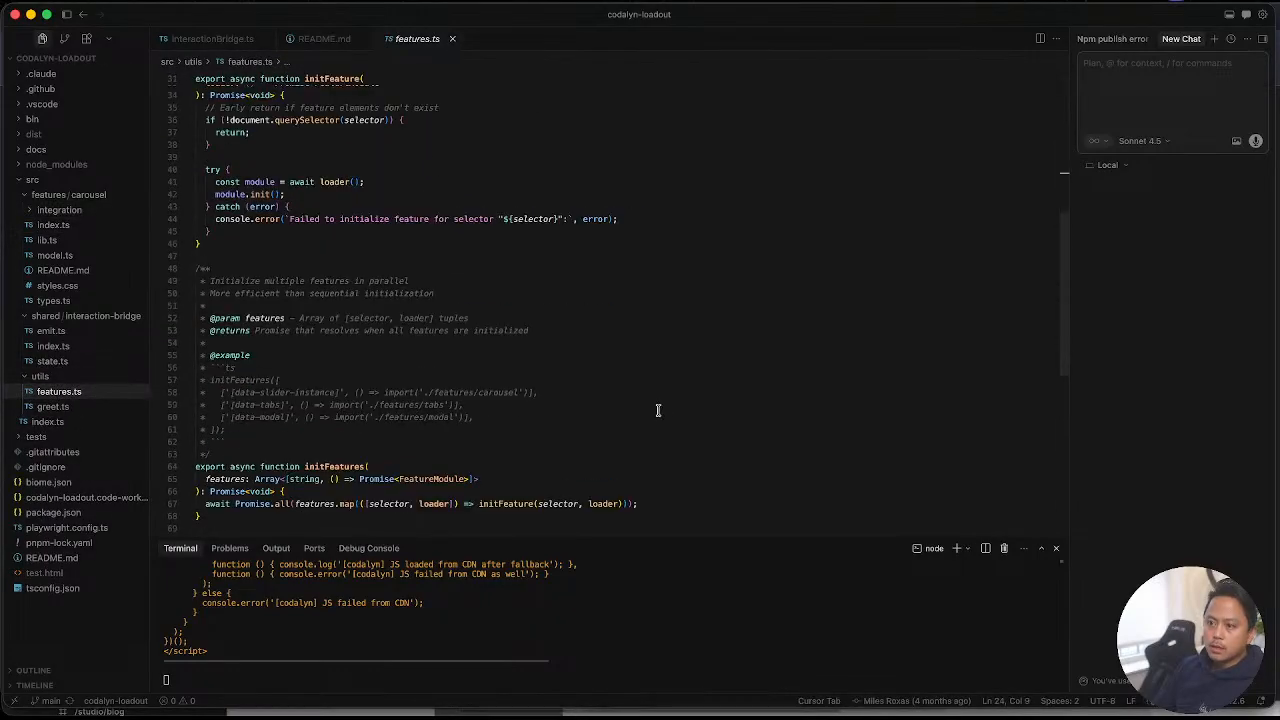
# Step: Create a folder named page-transition inside src/features, alongside the carousel folder
pyautogui.click(55, 318)
pyautogui.click(68, 195)
pyautogui.click(68, 195)
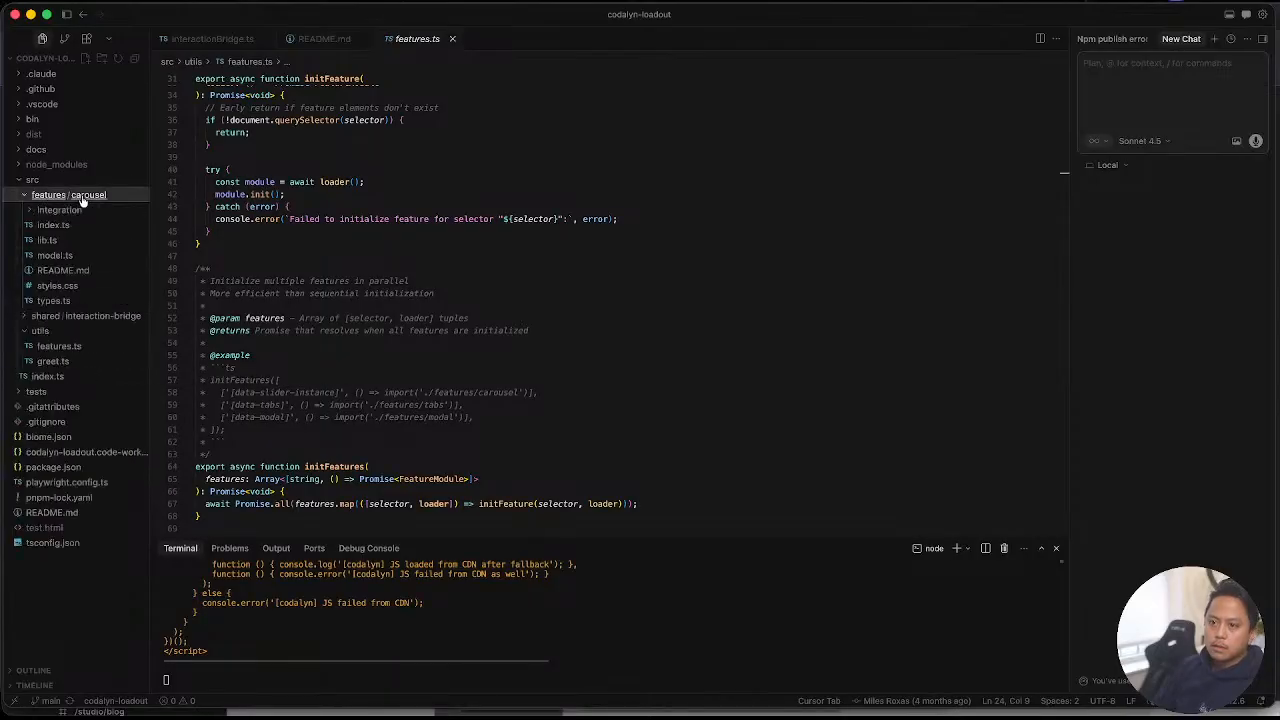
pyautogui.click(66, 195)
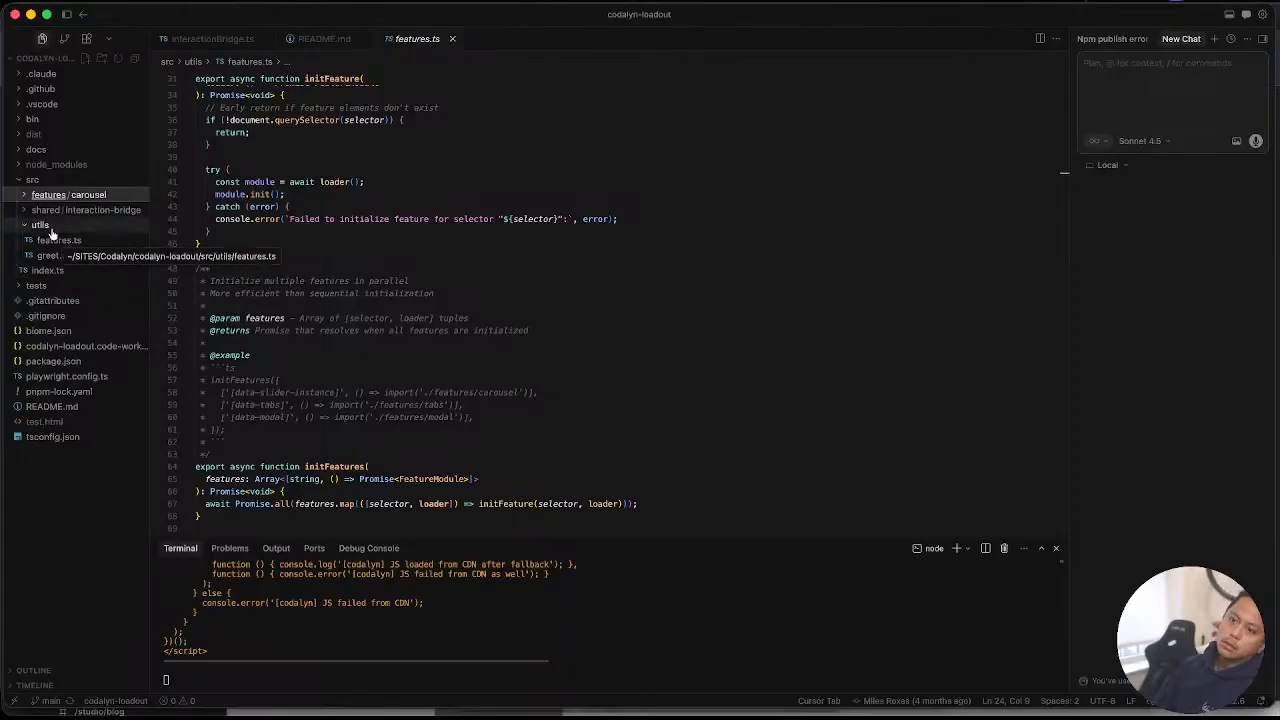
pyautogui.click(90, 62)
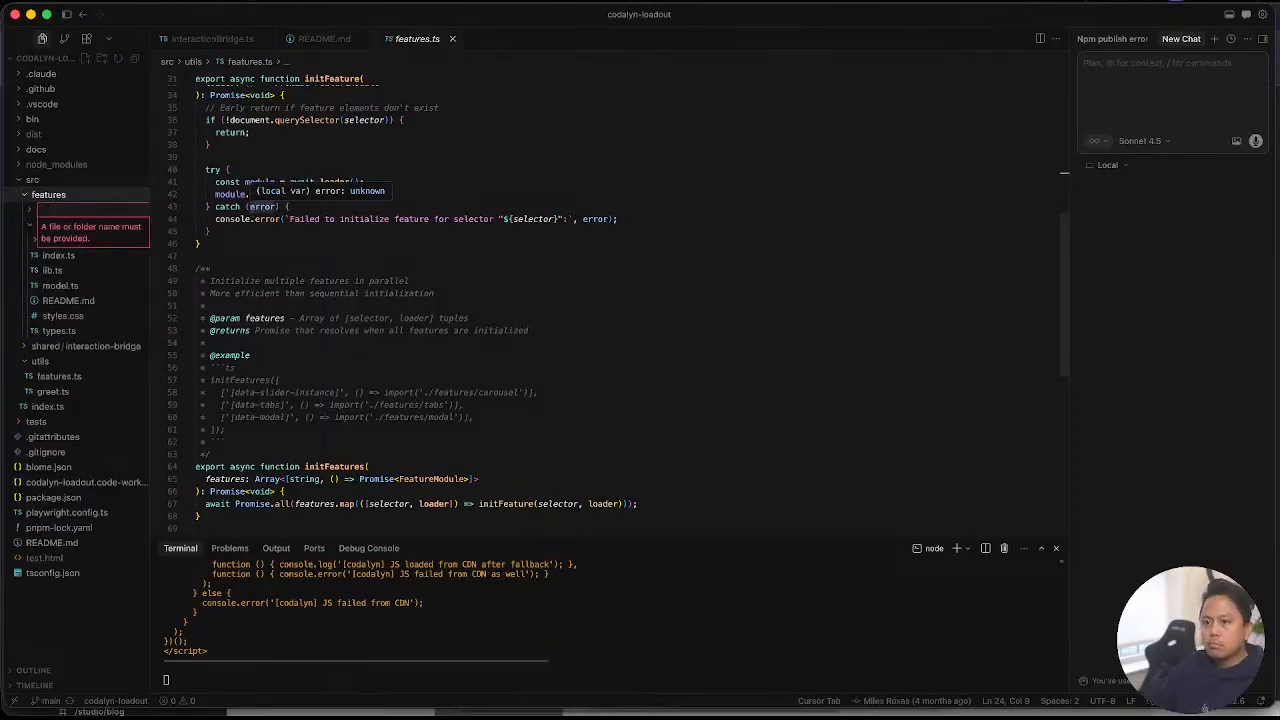
pyautogui.write('tra')
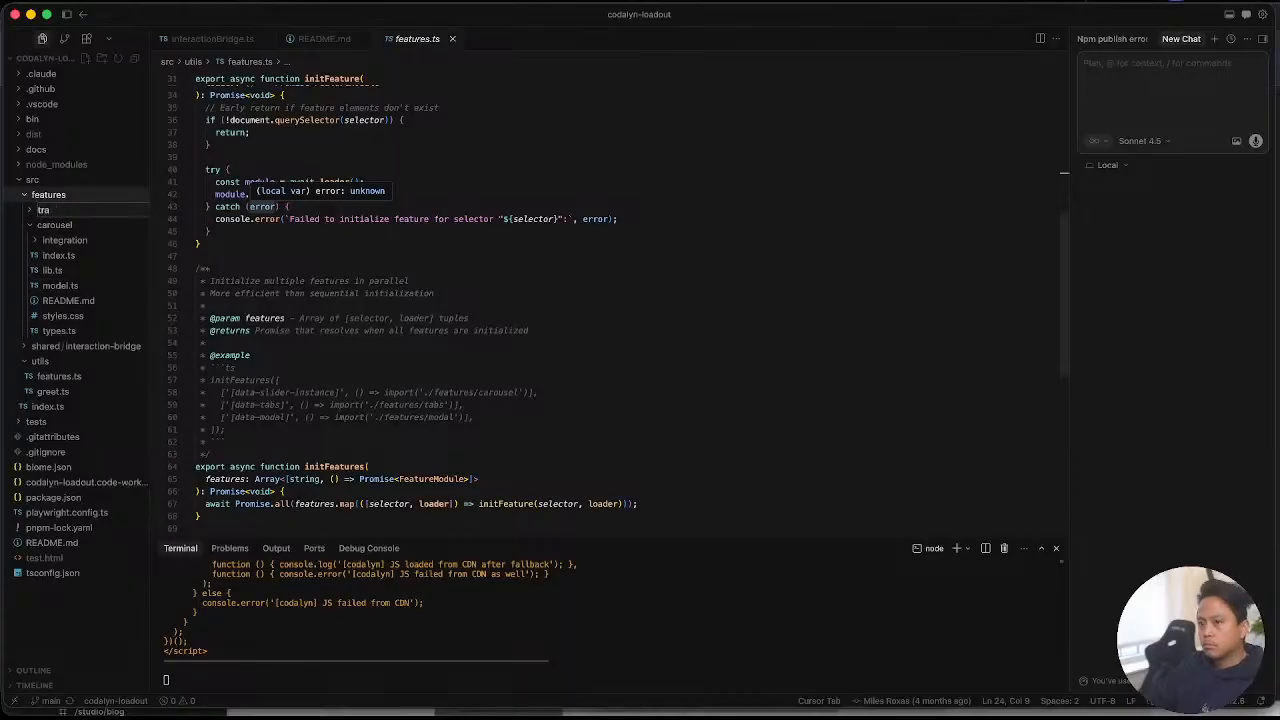
pyautogui.press('BackSpace')
pyautogui.write('page')
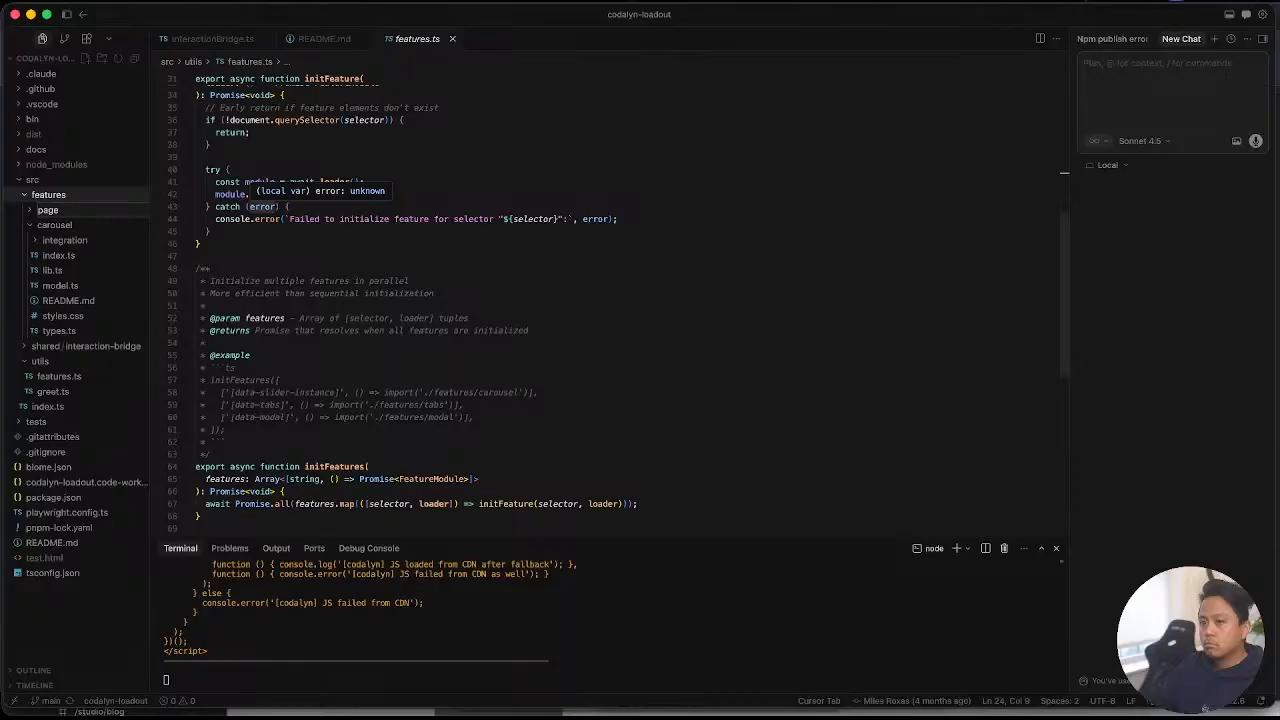
pyautogui.write('-transition')
pyautogui.press('Return')
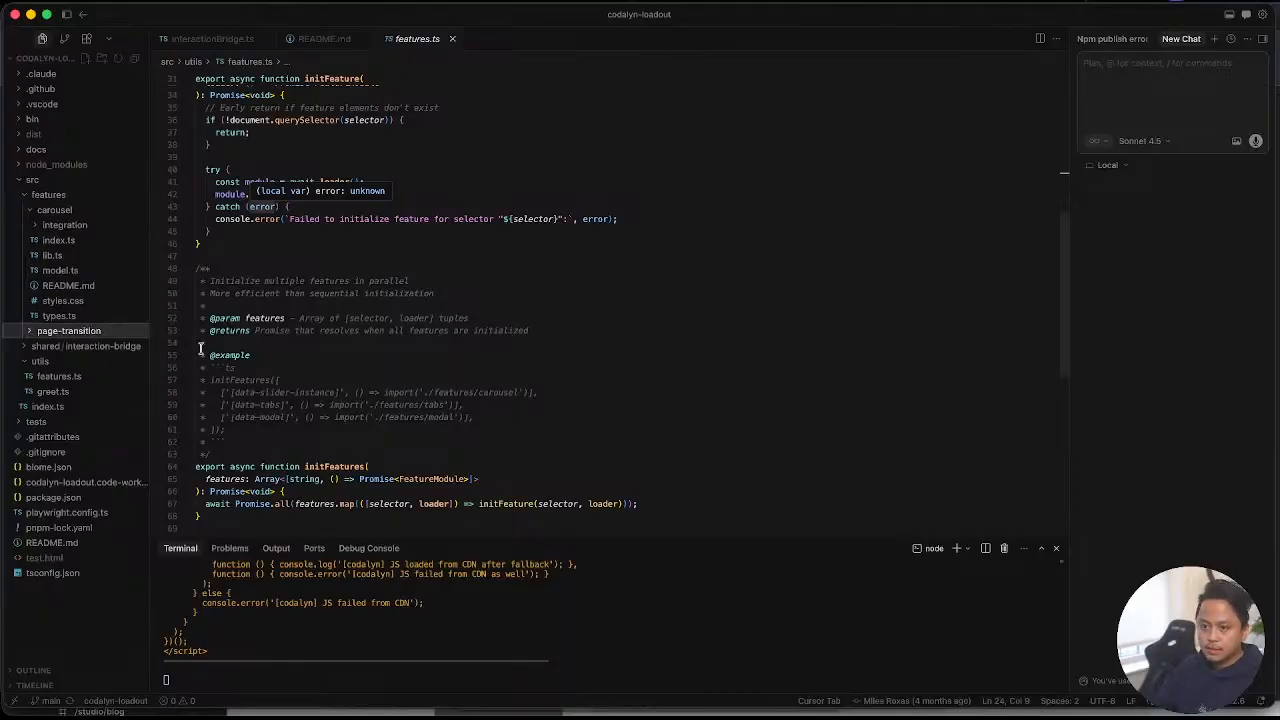
# Step: Preview the carousel's types.ts, expand the page-transition folder and collapse the carousel folder in the project tree
pyautogui.click(94, 330)
pyautogui.click(119, 314)
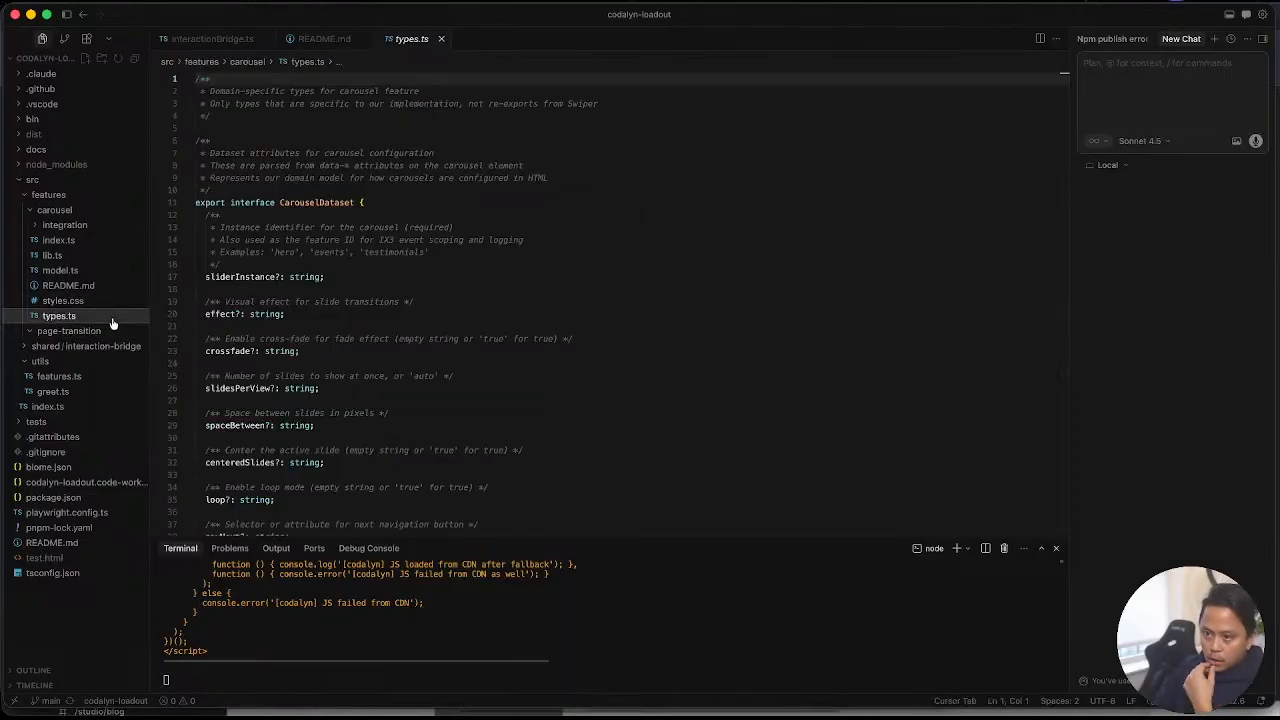
pyautogui.click(113, 331)
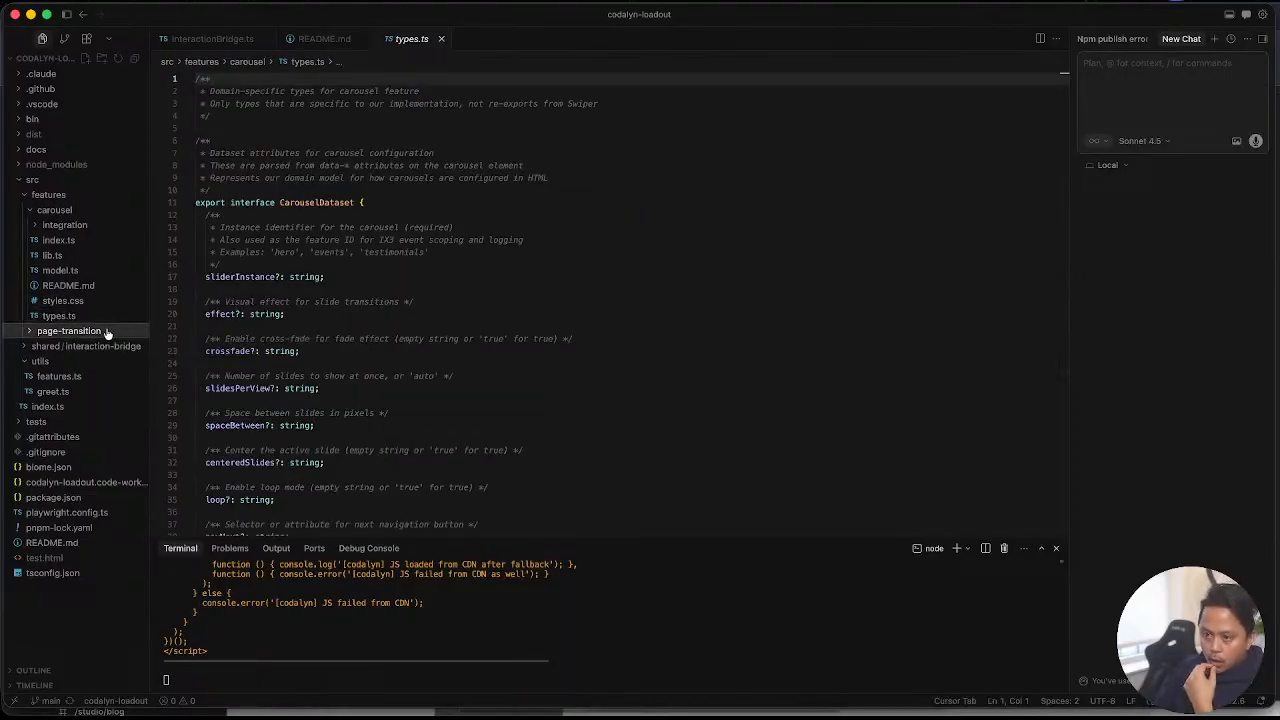
pyautogui.click(110, 331)
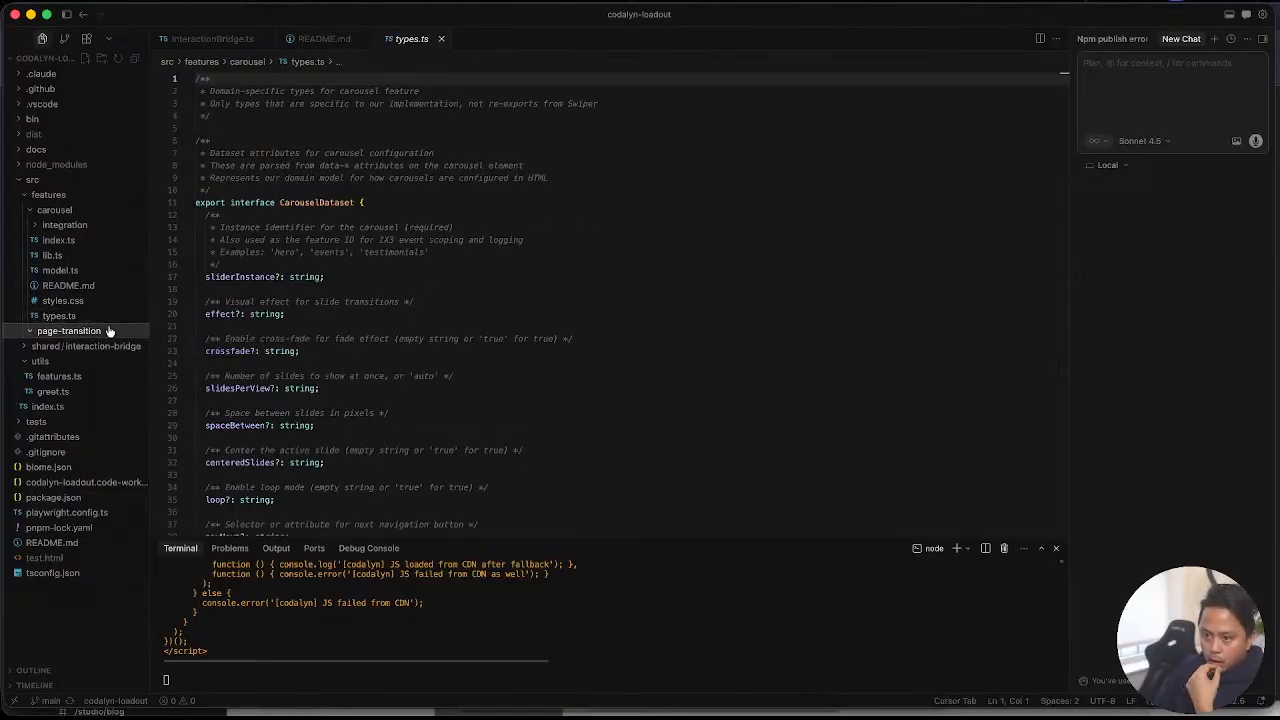
pyautogui.click(89, 214)
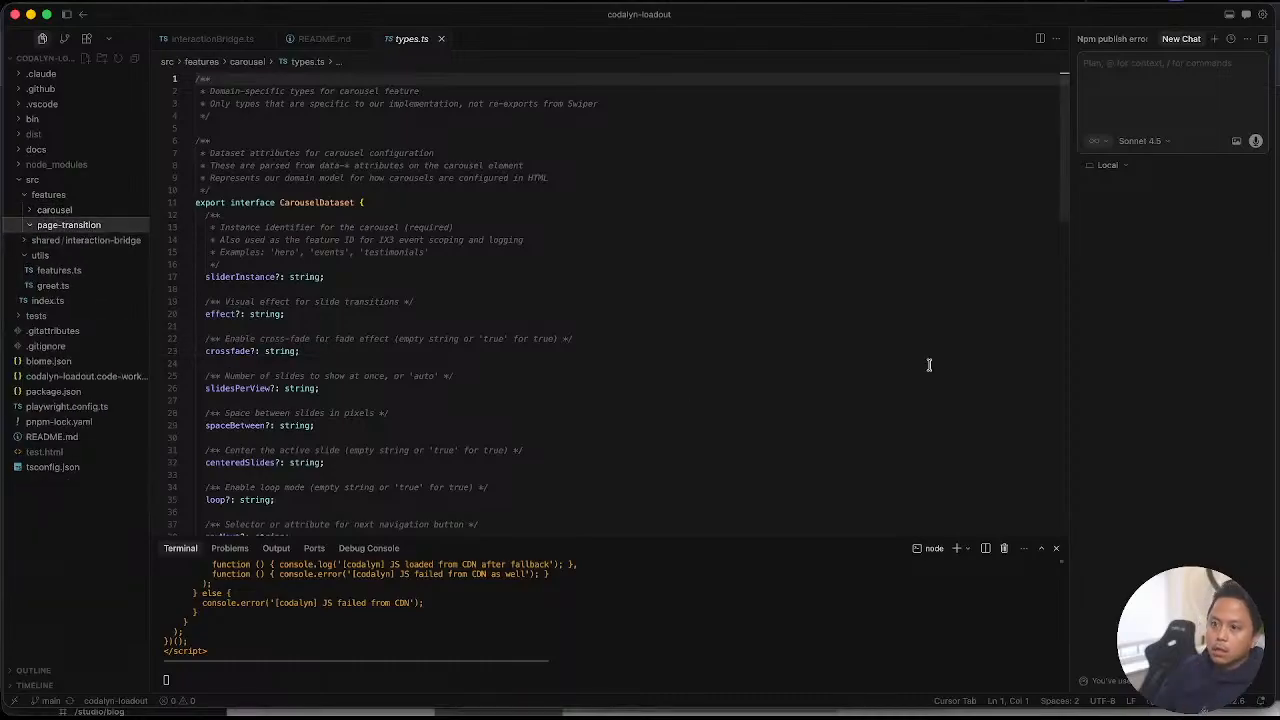
# Step: Switch to Chrome's barba.js docs, open the Install page, and skim the barbajs/barba GitHub repository for how recently it was updated
pyautogui.hotkey('ctrl', 'Up')
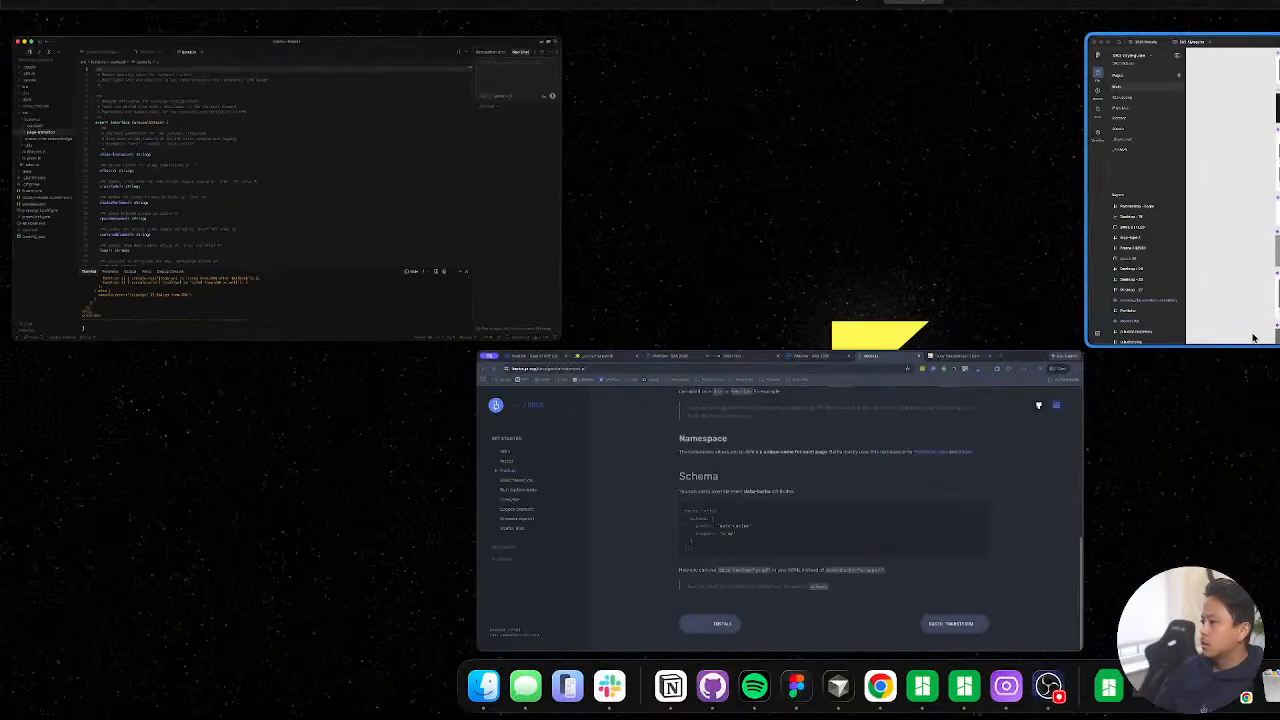
pyautogui.click(717, 493)
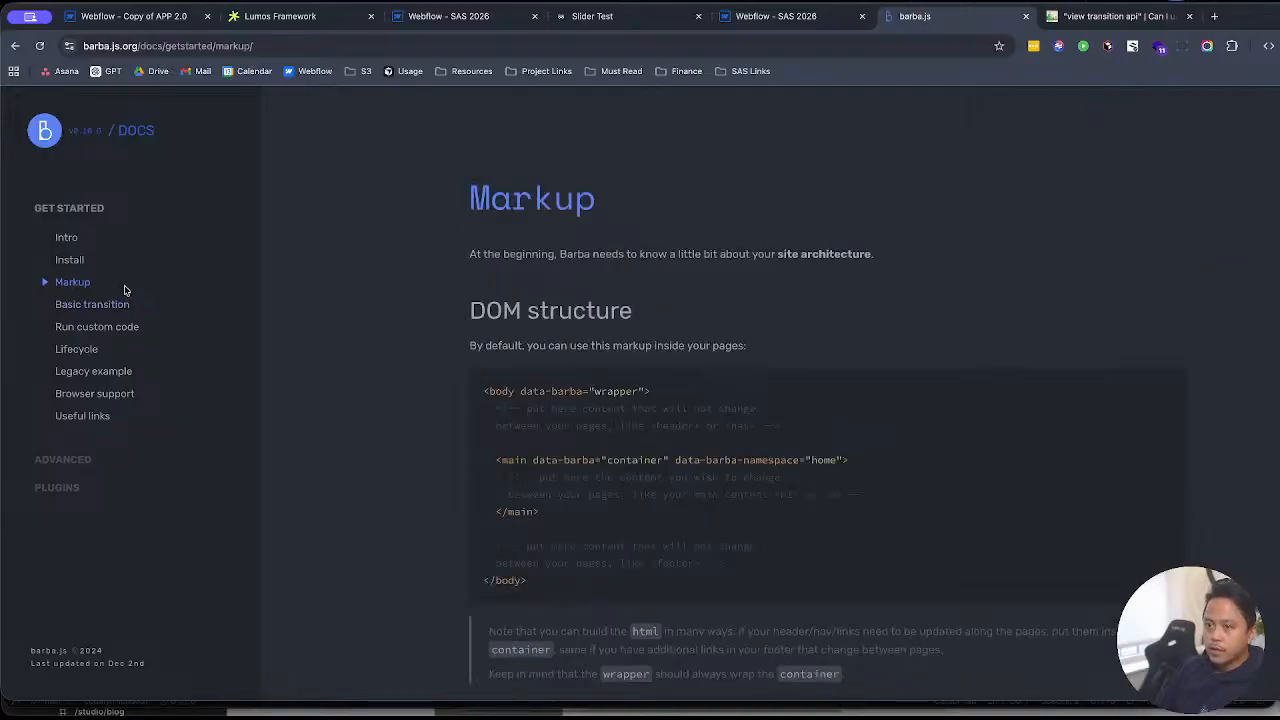
pyautogui.click(67, 238)
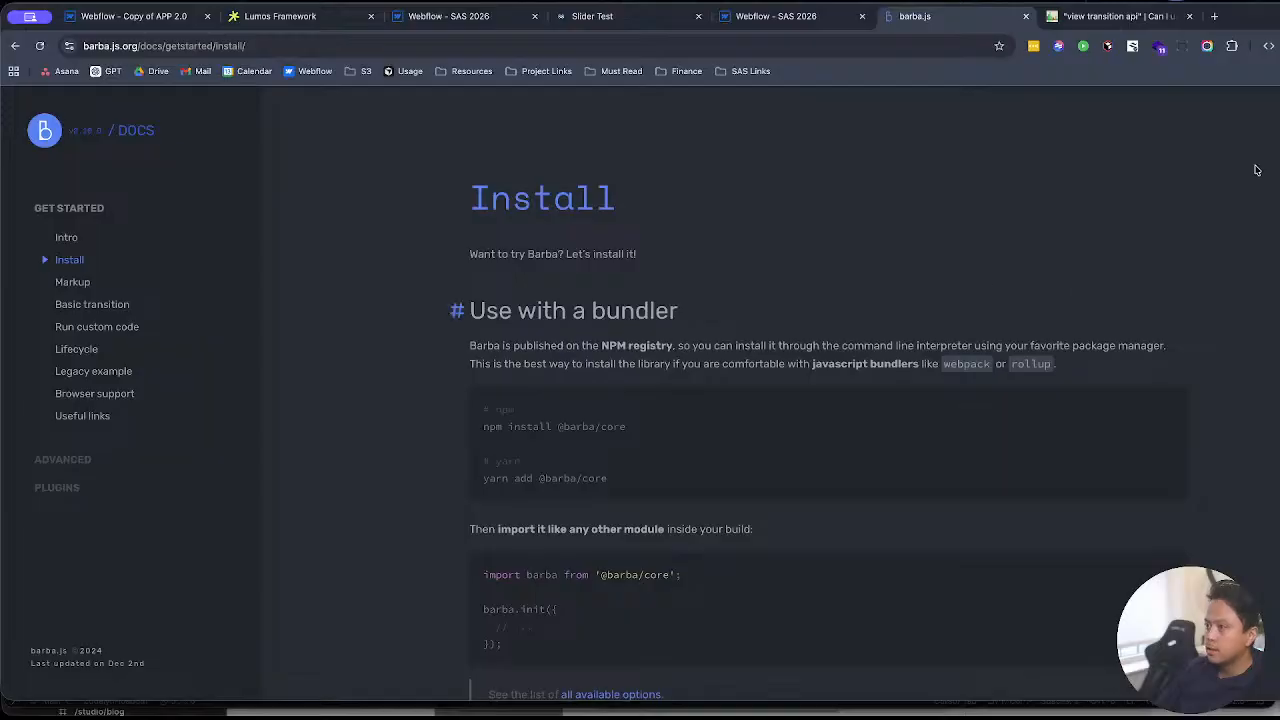
pyautogui.click(1276, 135)
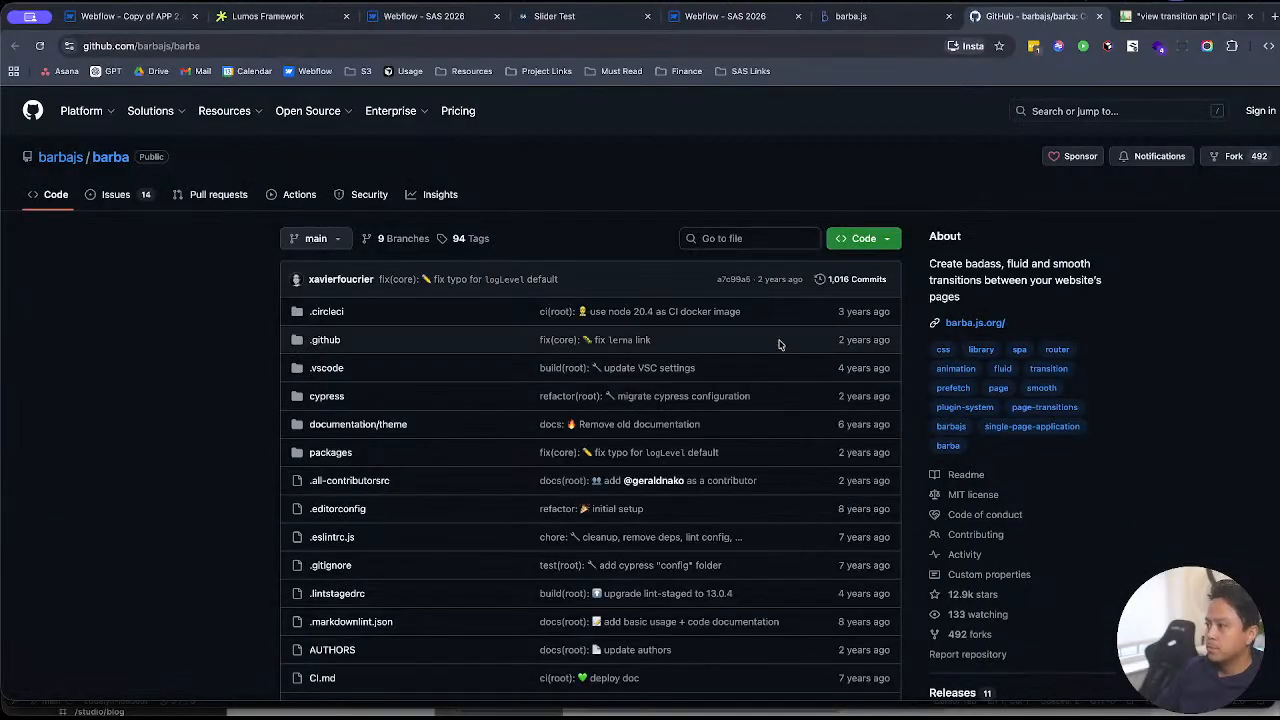
pyautogui.scroll(-8, 846, 646)
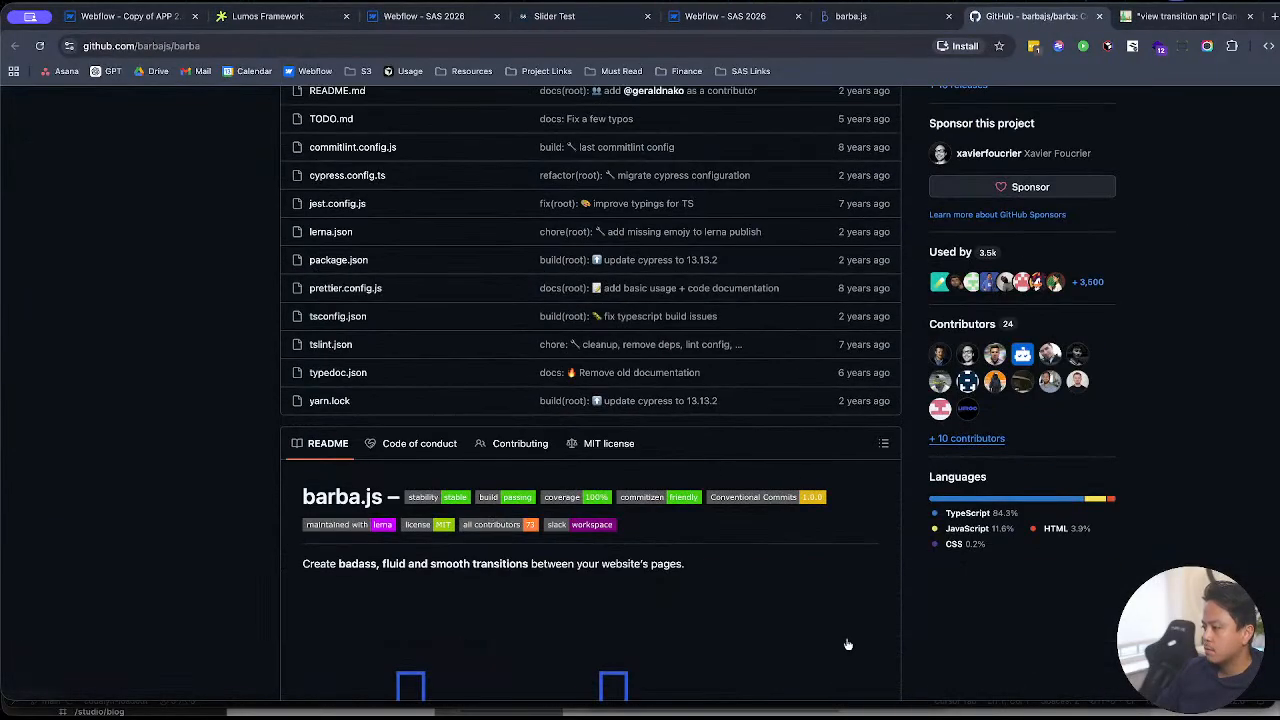
pyautogui.scroll(4, 858, 608)
pyautogui.scroll(4, 858, 608)
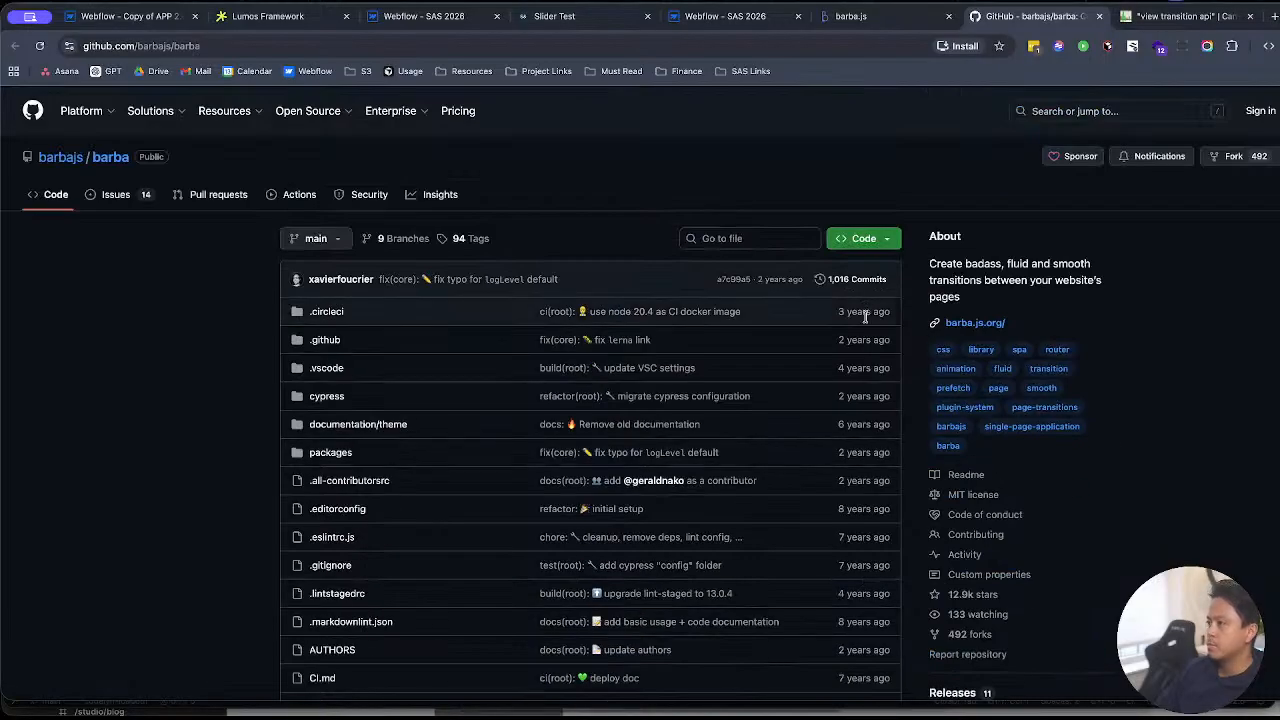
# Step: Search Google for "view transition library" in place of the barba repository page
pyautogui.click(229, 47)
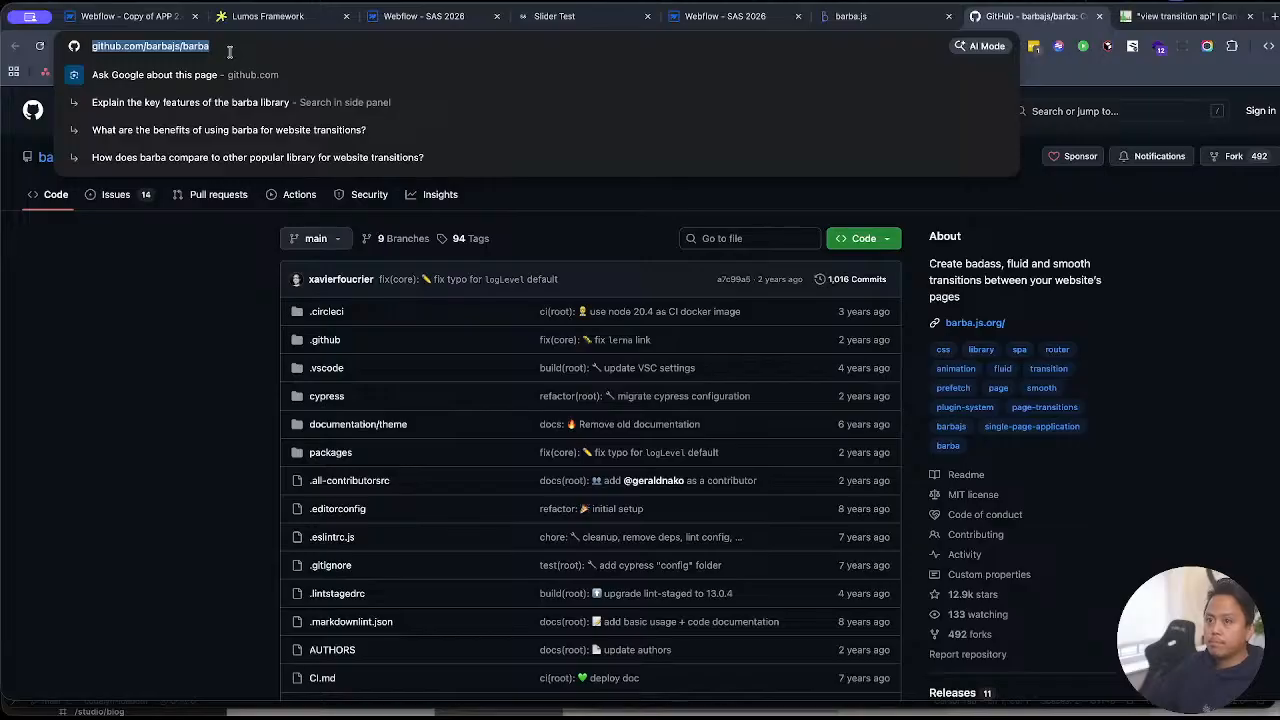
pyautogui.write('view ')
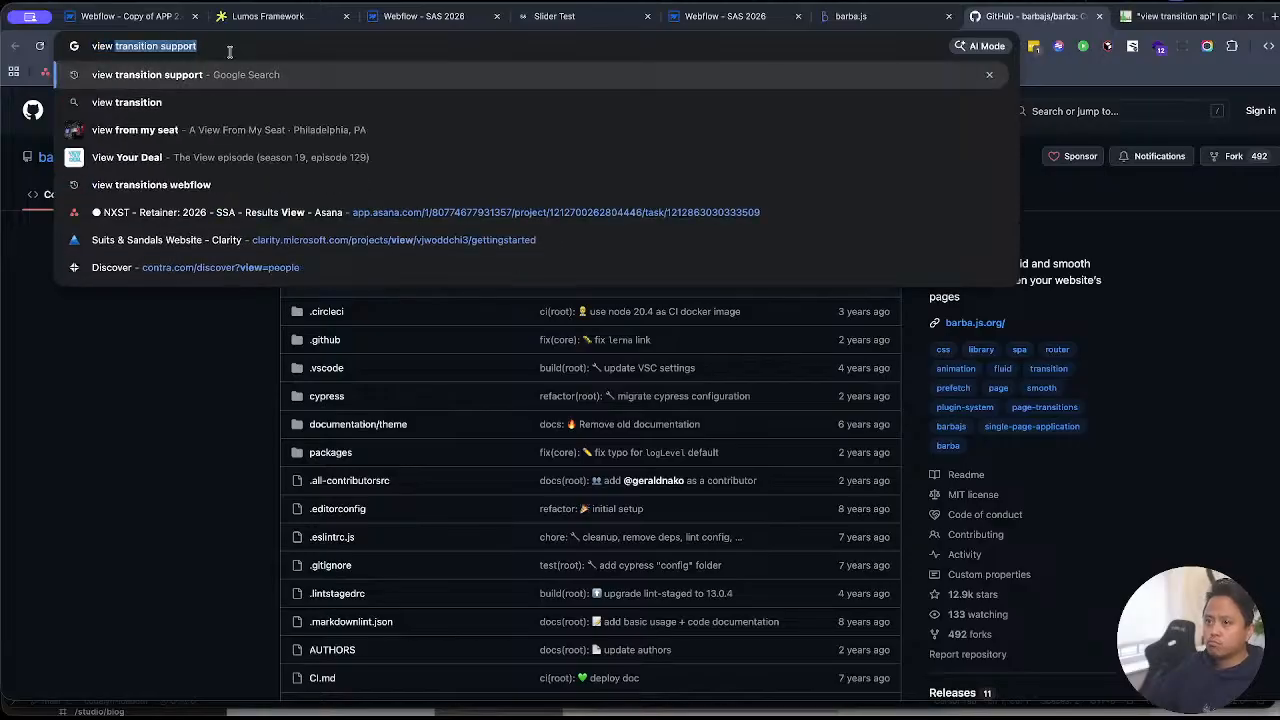
pyautogui.write('transition')
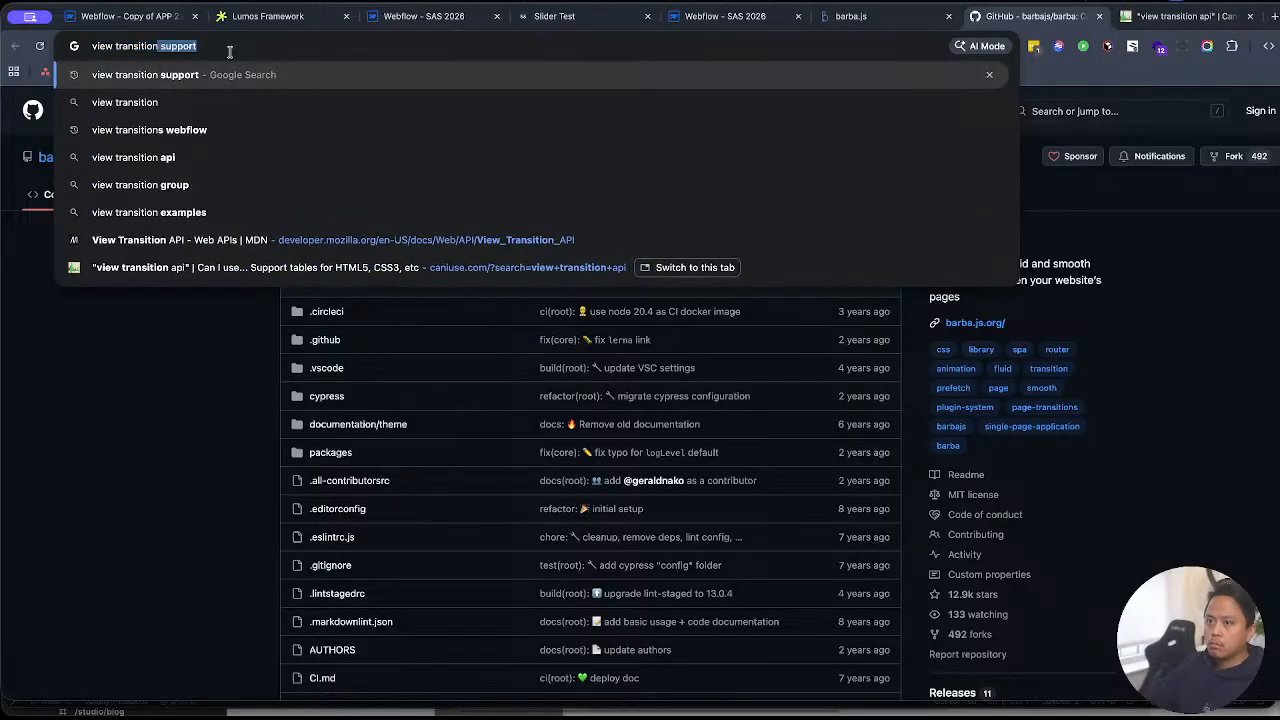
pyautogui.write(' libra')
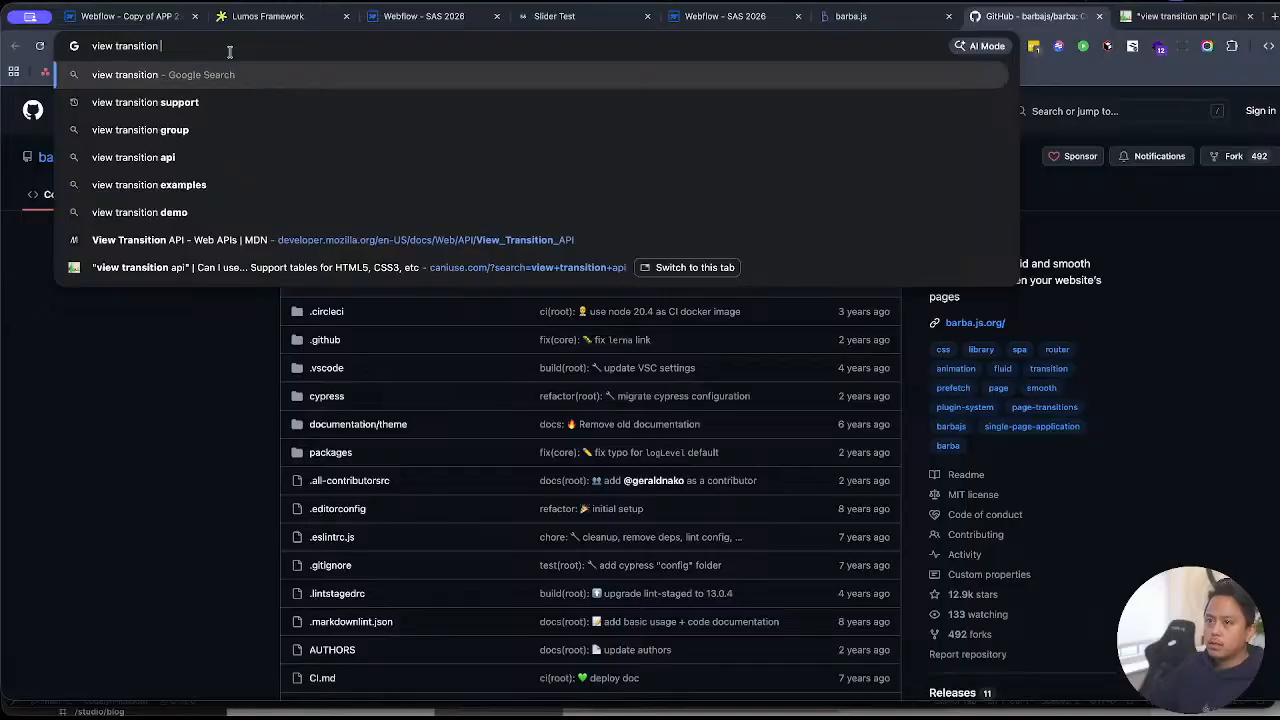
pyautogui.write('ry')
pyautogui.press('Return')
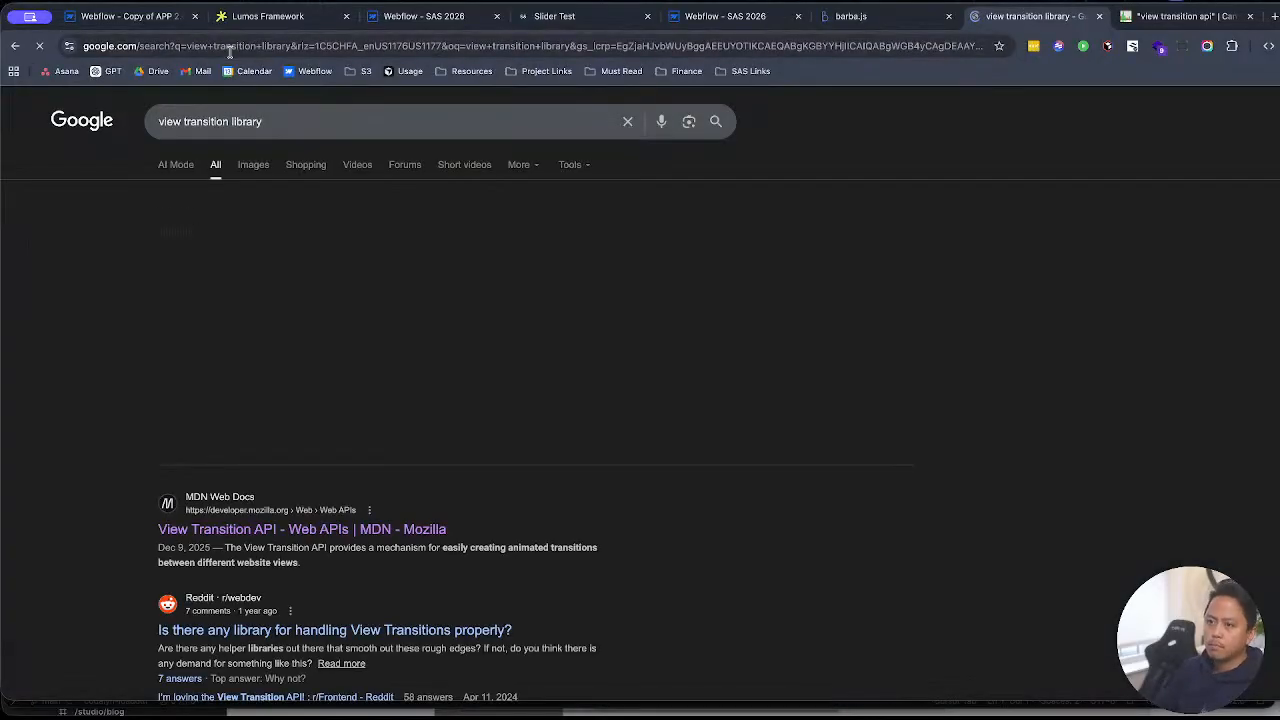
# Step: Scan the search results for a page transition library, open the swup site and go to its Getting Started docs
pyautogui.scroll(-2, 660, 575)
pyautogui.scroll(-3, 659, 572)
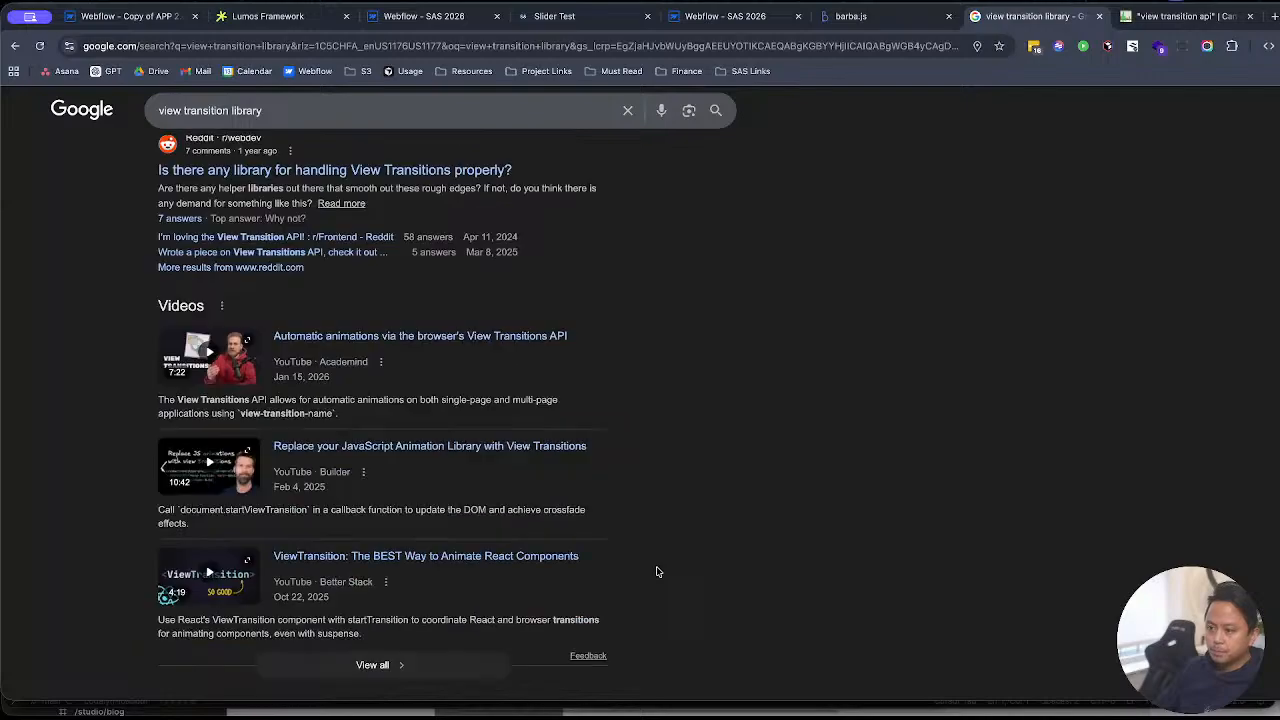
pyautogui.scroll(-2, 580, 482)
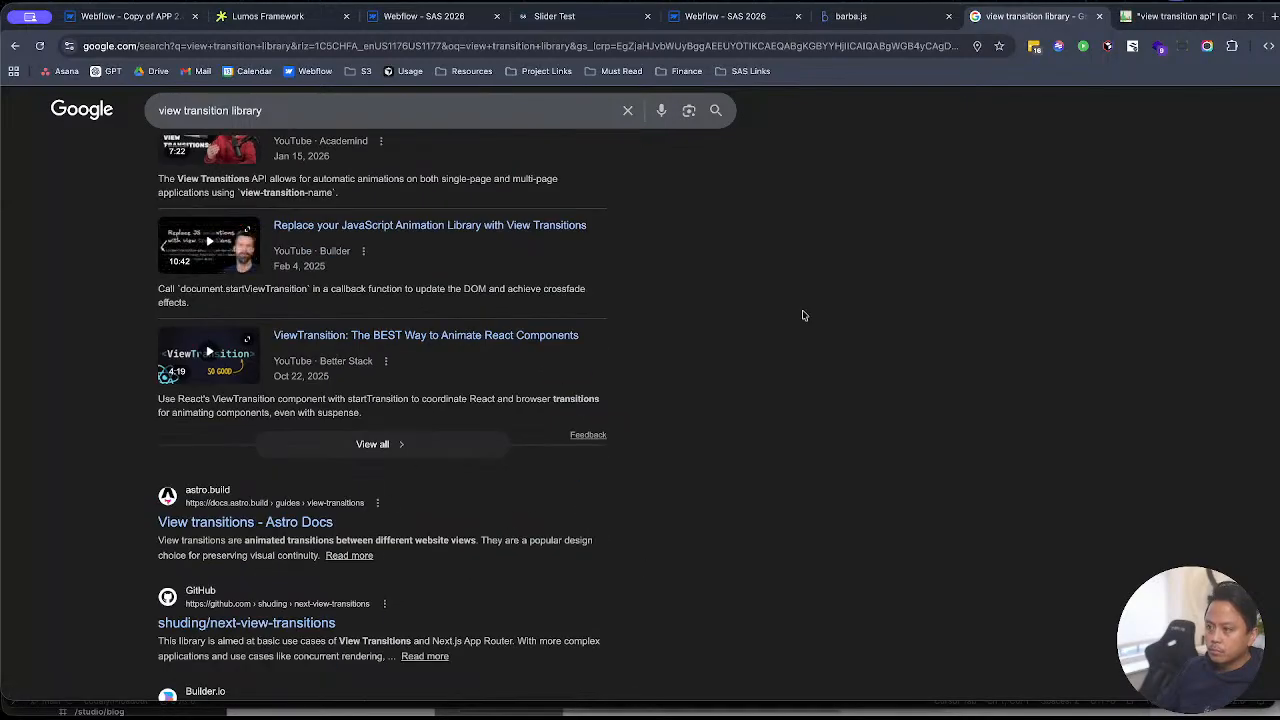
pyautogui.scroll(-2, 834, 390)
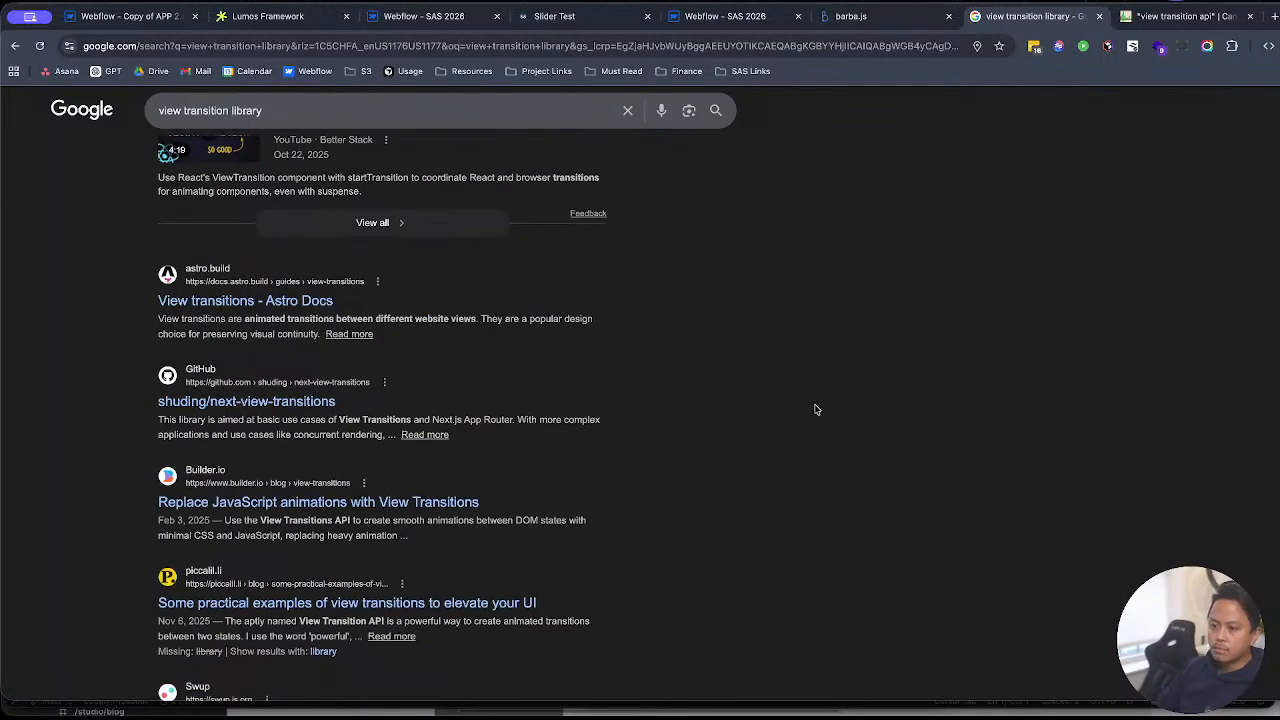
pyautogui.scroll(-1, 811, 415)
pyautogui.scroll(-2, 811, 417)
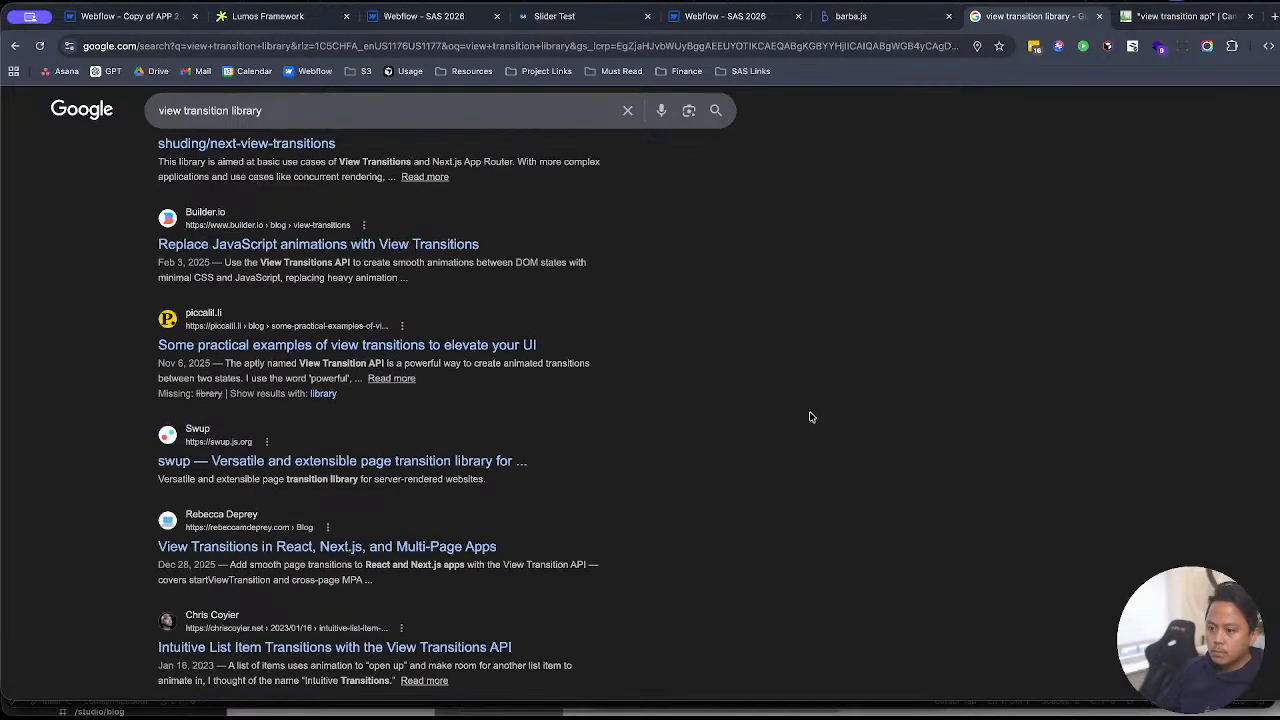
pyautogui.scroll(-1, 811, 417)
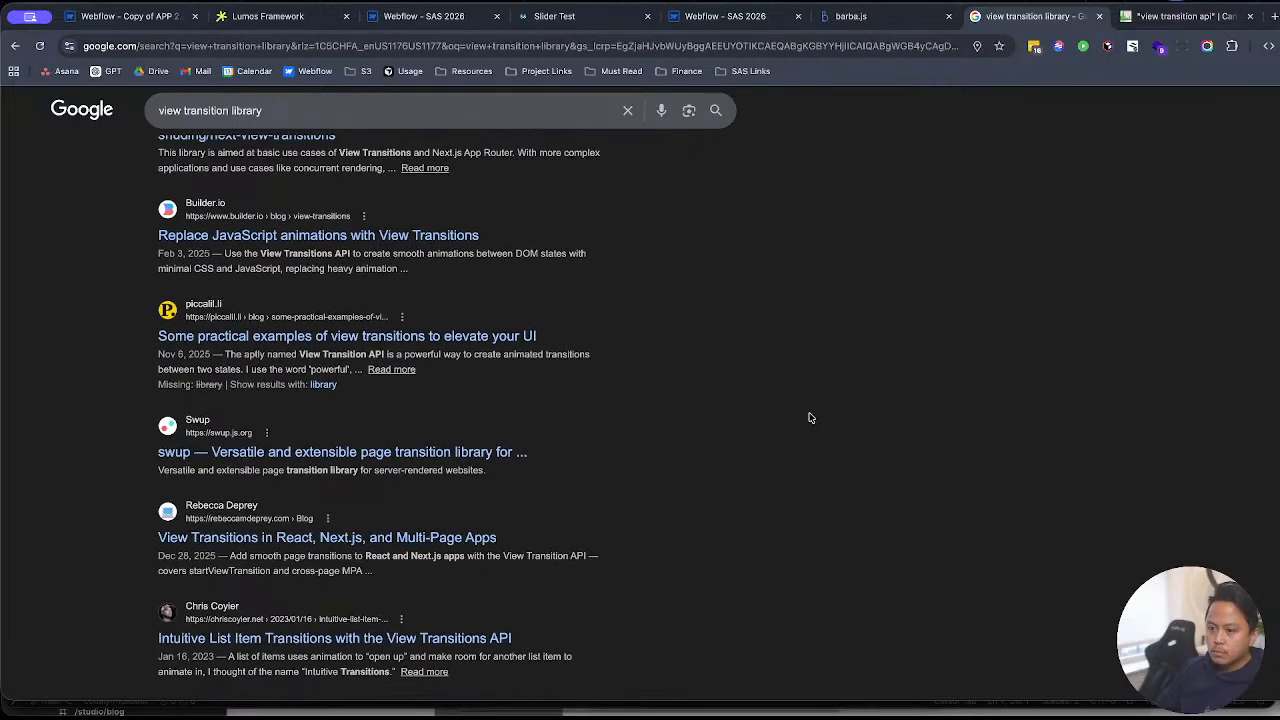
pyautogui.click(438, 436)
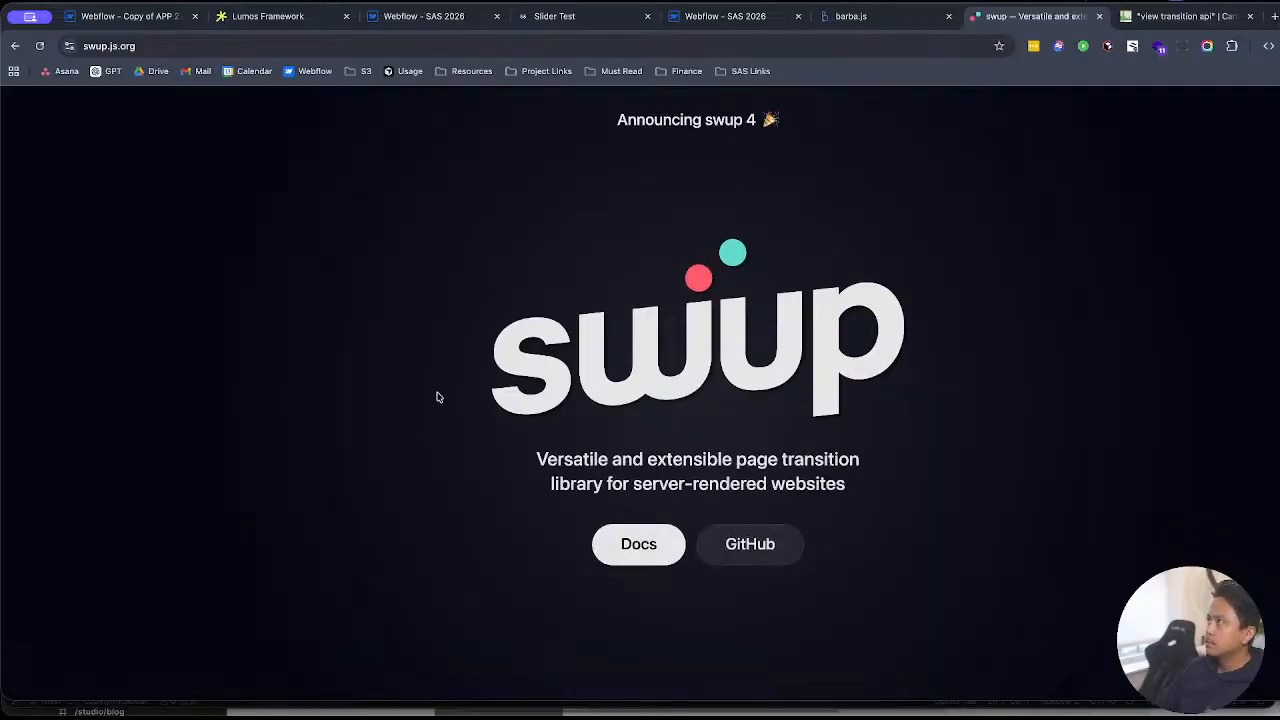
pyautogui.click(641, 545)
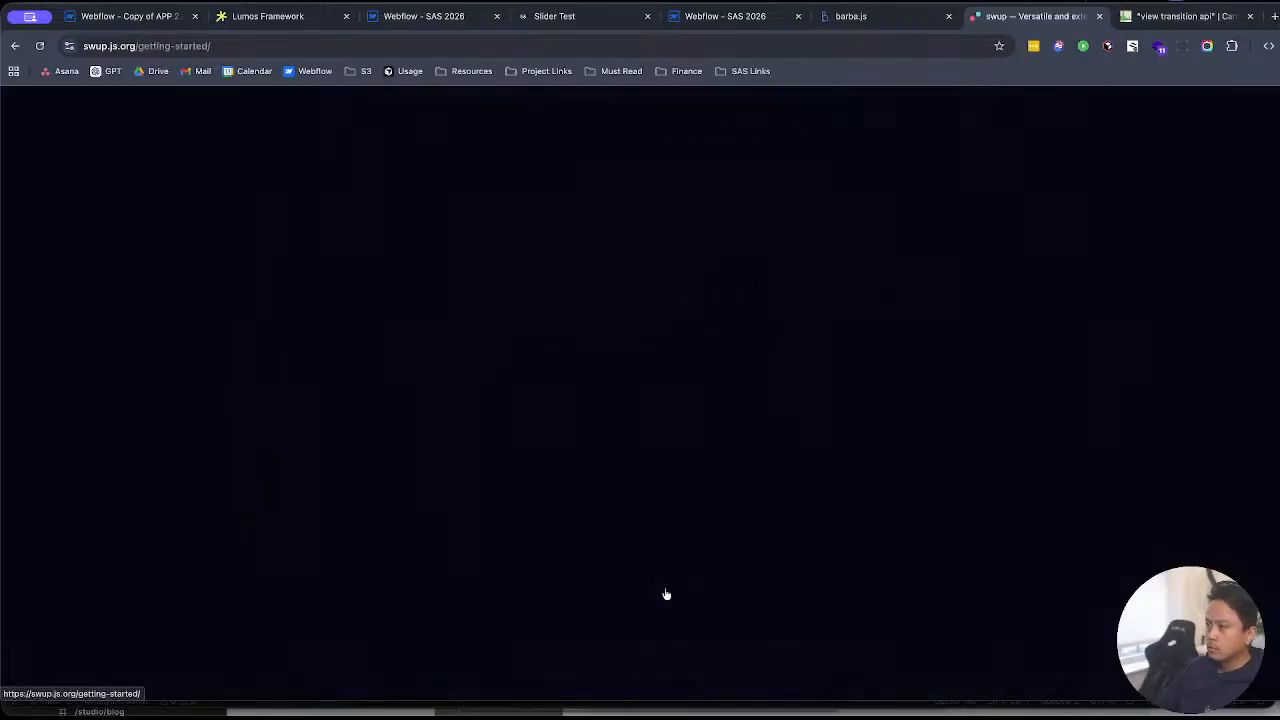
# Step: Open the swup GitHub repository and review its file activity and the README's features, demos, plugins and examples
pyautogui.click(1268, 120)
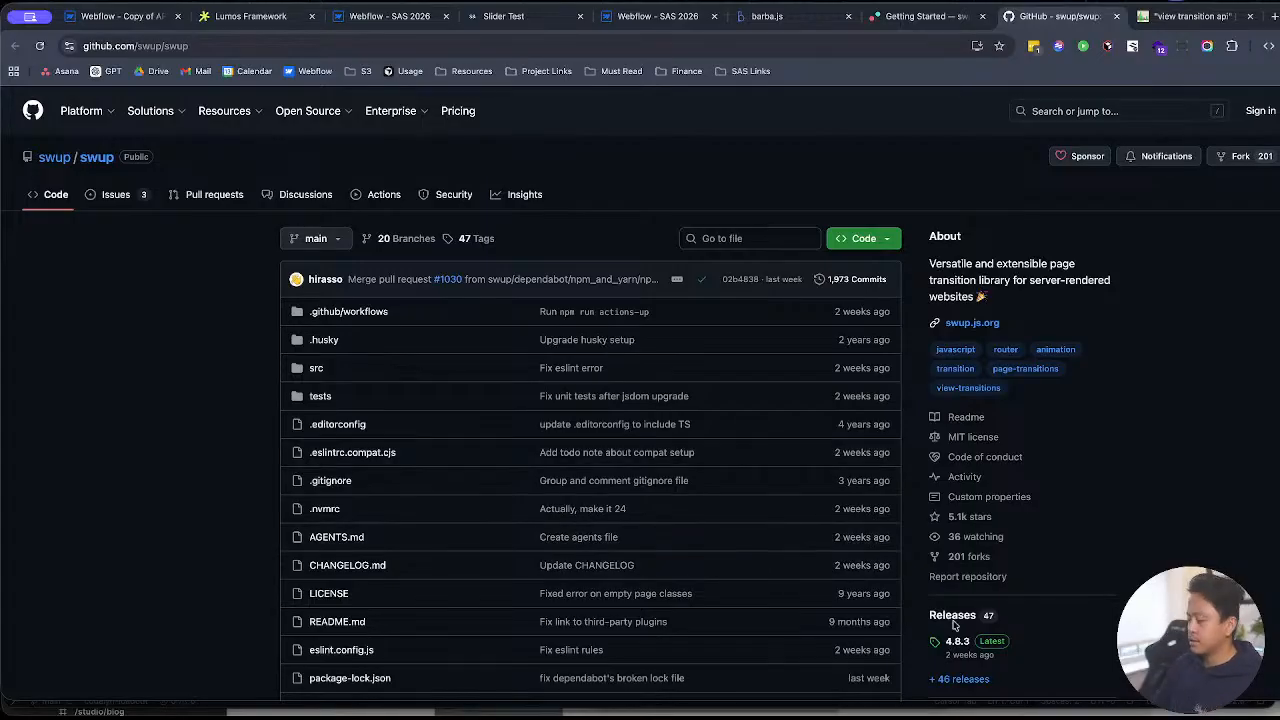
pyautogui.scroll(-6, 840, 645)
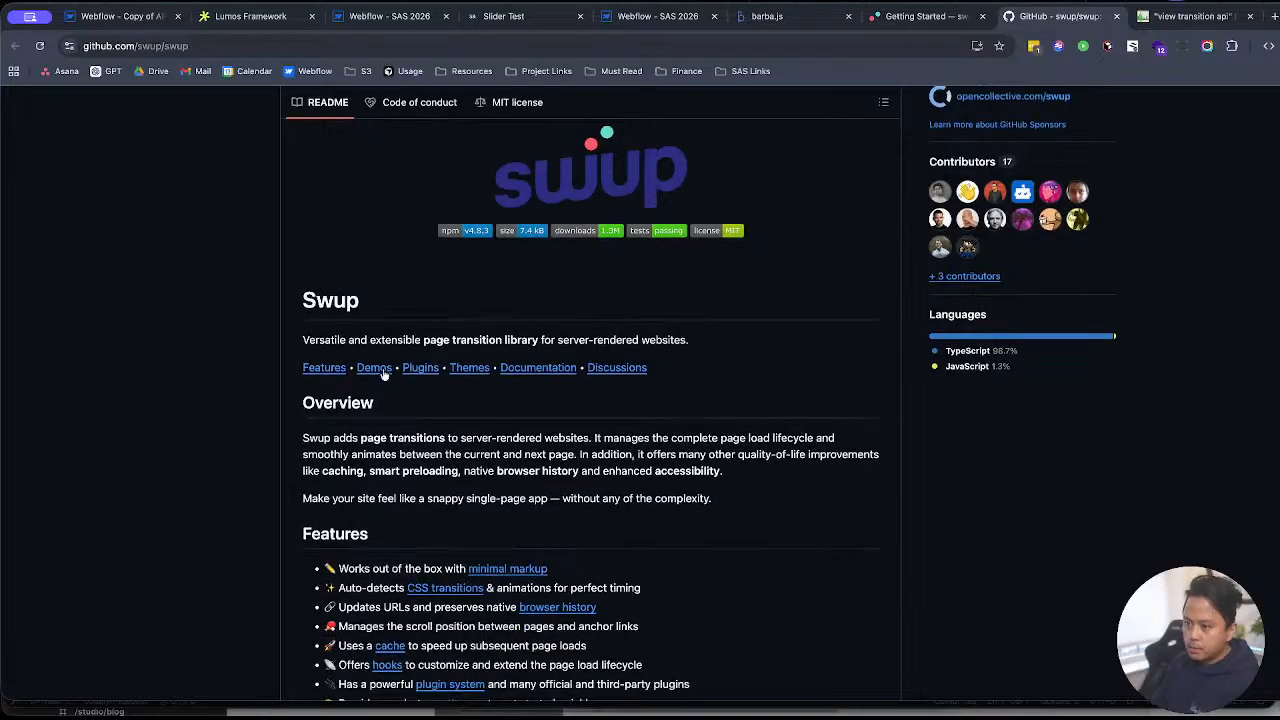
pyautogui.click(381, 369)
pyautogui.scroll(-3, 523, 463)
pyautogui.scroll(12, 515, 462)
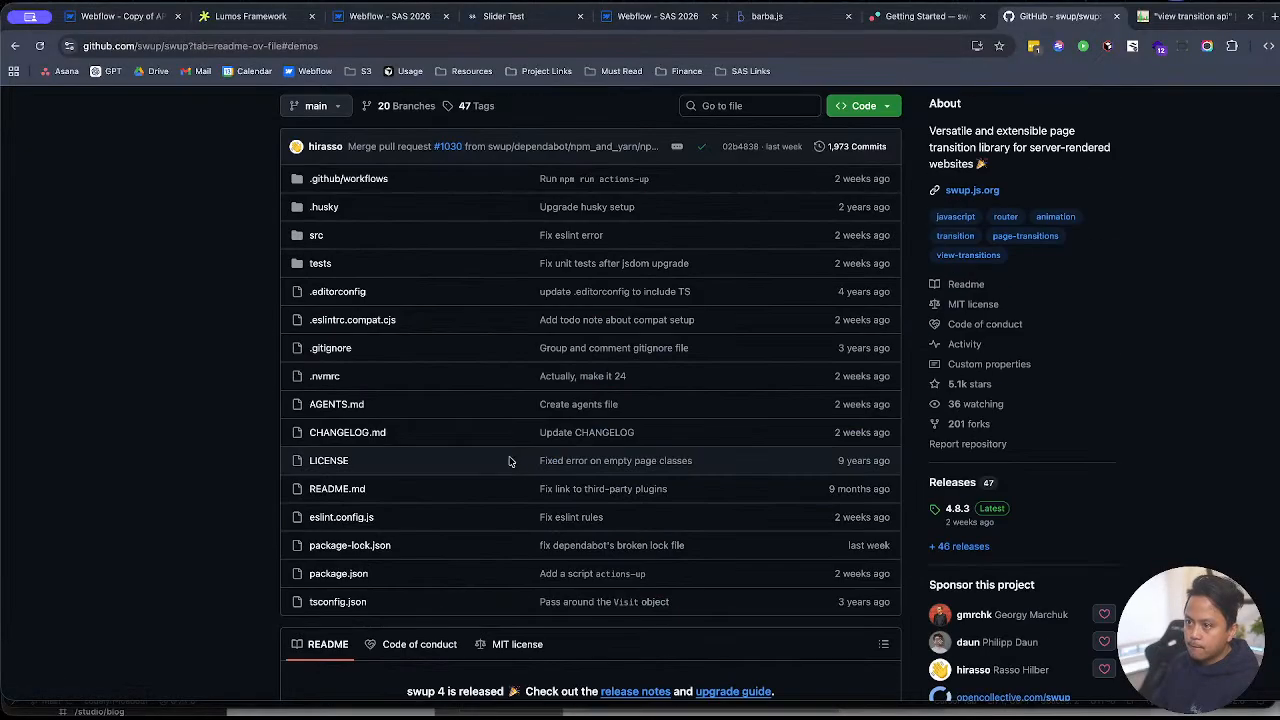
pyautogui.scroll(3, 443, 248)
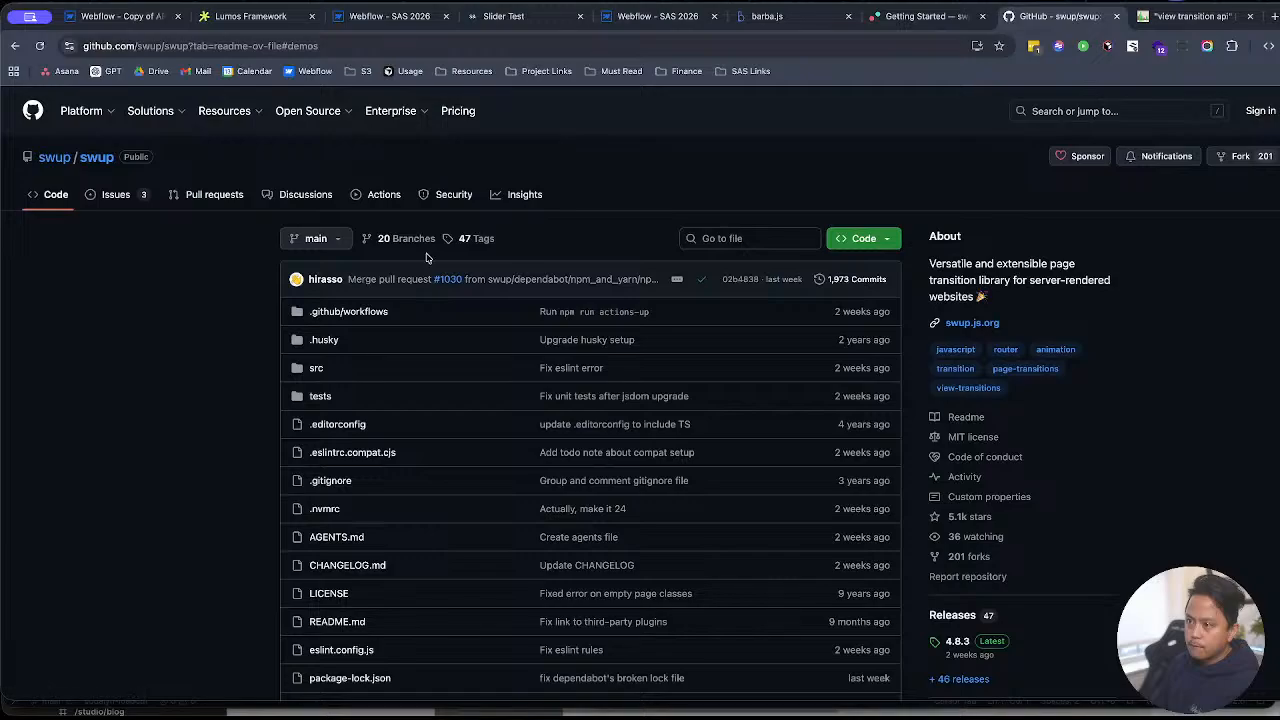
pyautogui.scroll(-15, 210, 412)
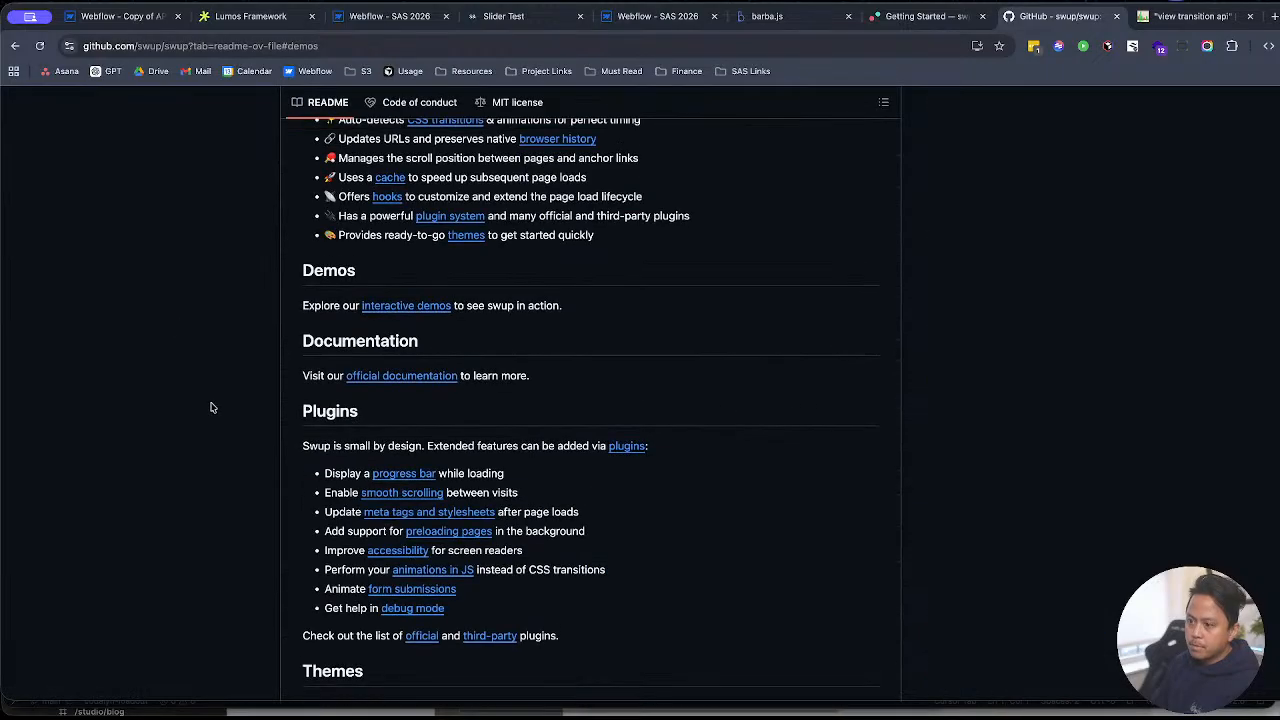
pyautogui.scroll(-6, 588, 551)
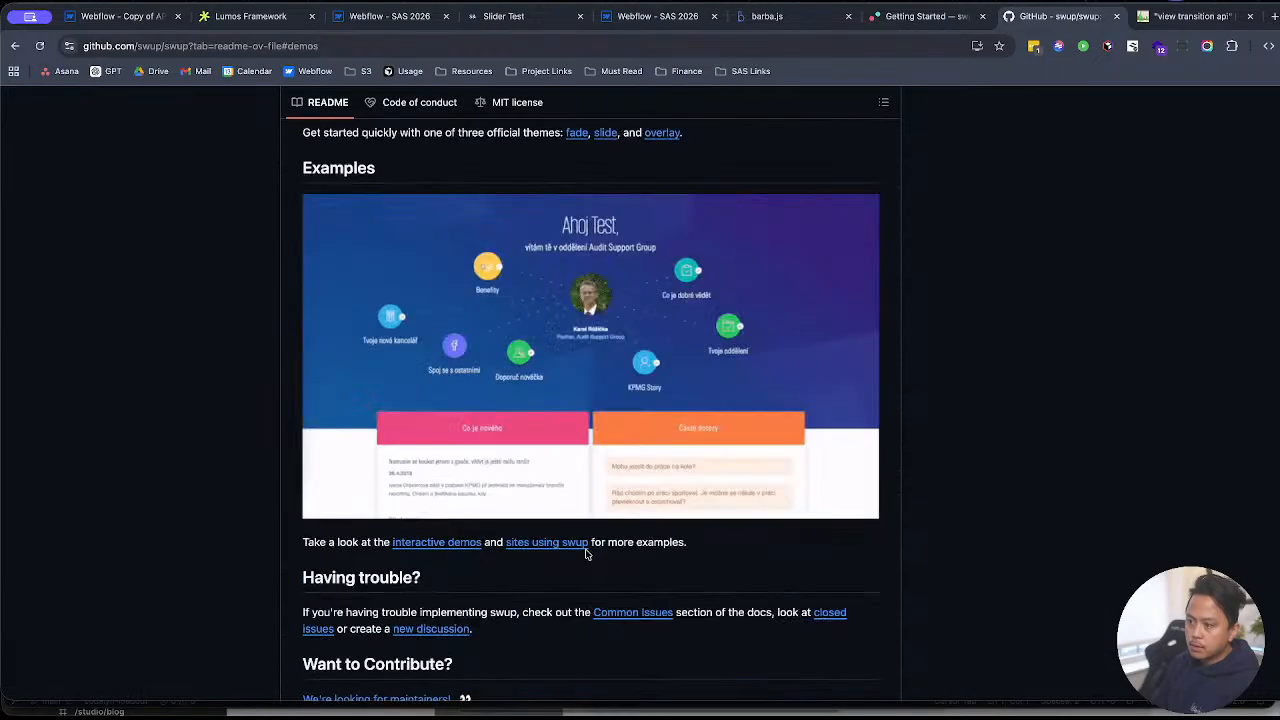
pyautogui.scroll(-3, 586, 551)
pyautogui.scroll(20, 584, 549)
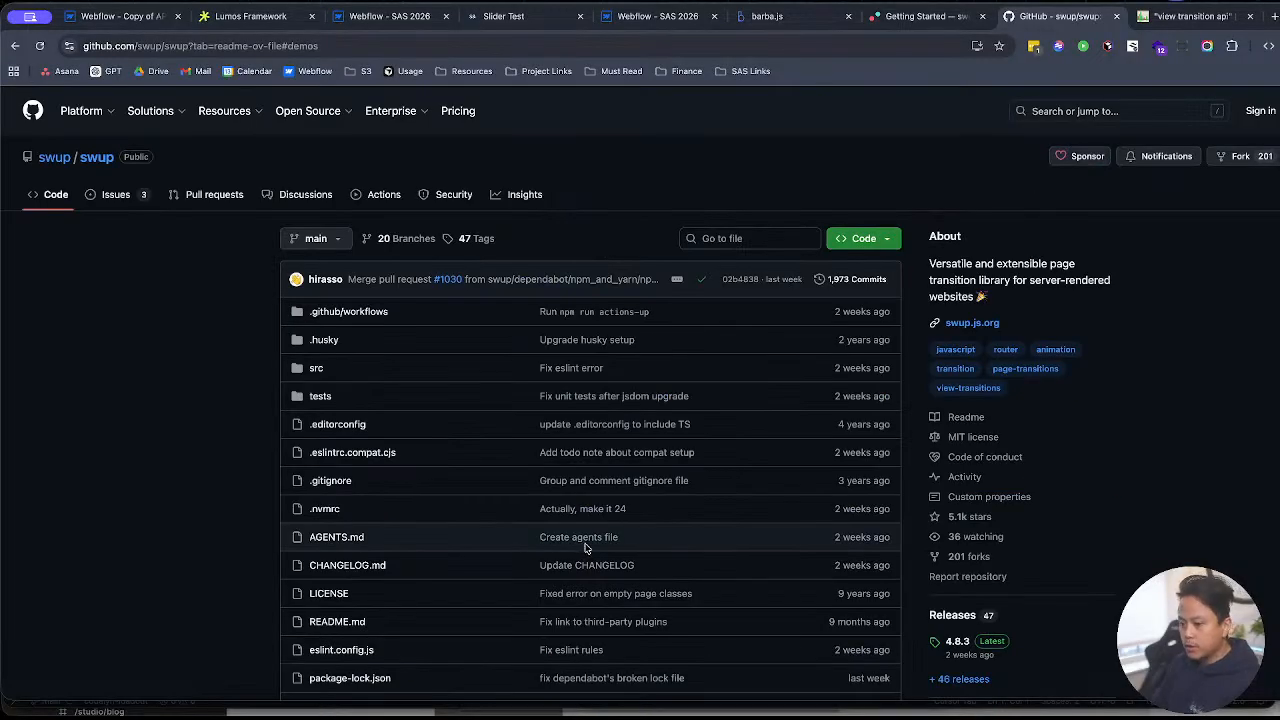
# Step: Compare the open barba.js Install page with the swup docs and the swup GitHub repository
pyautogui.click(905, 18)
pyautogui.click(810, 18)
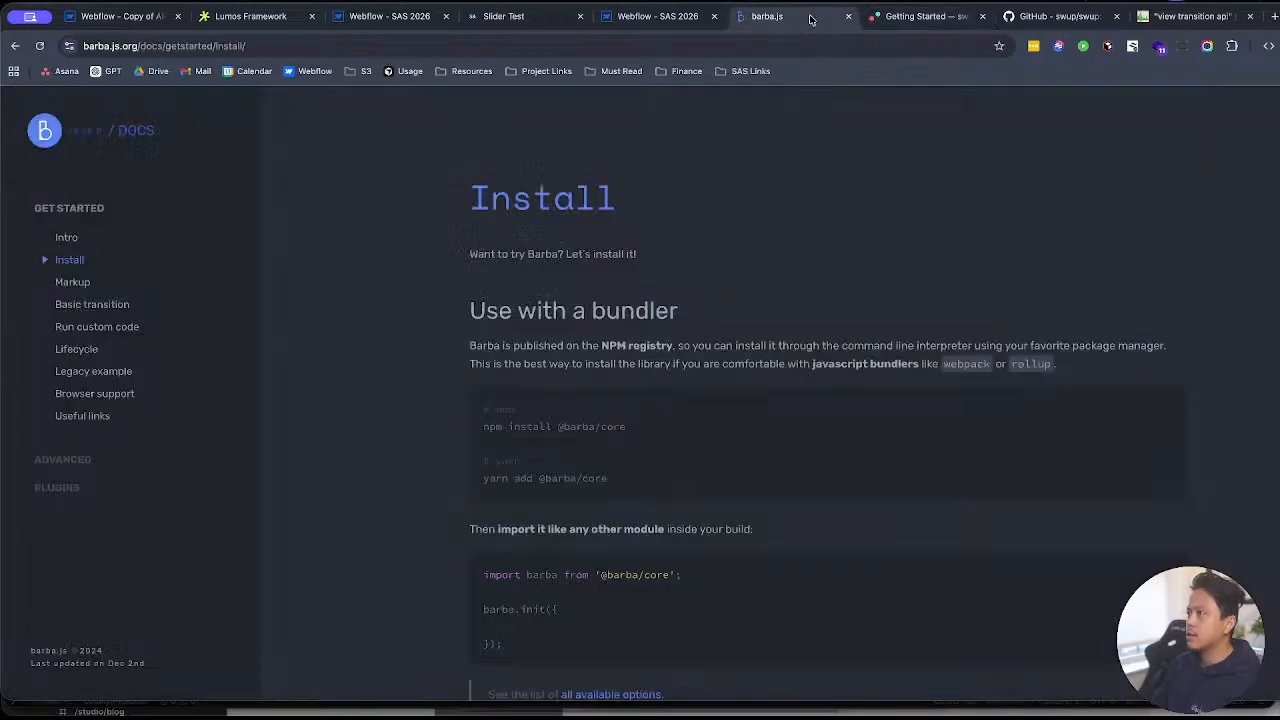
pyautogui.click(877, 20)
pyautogui.click(1047, 15)
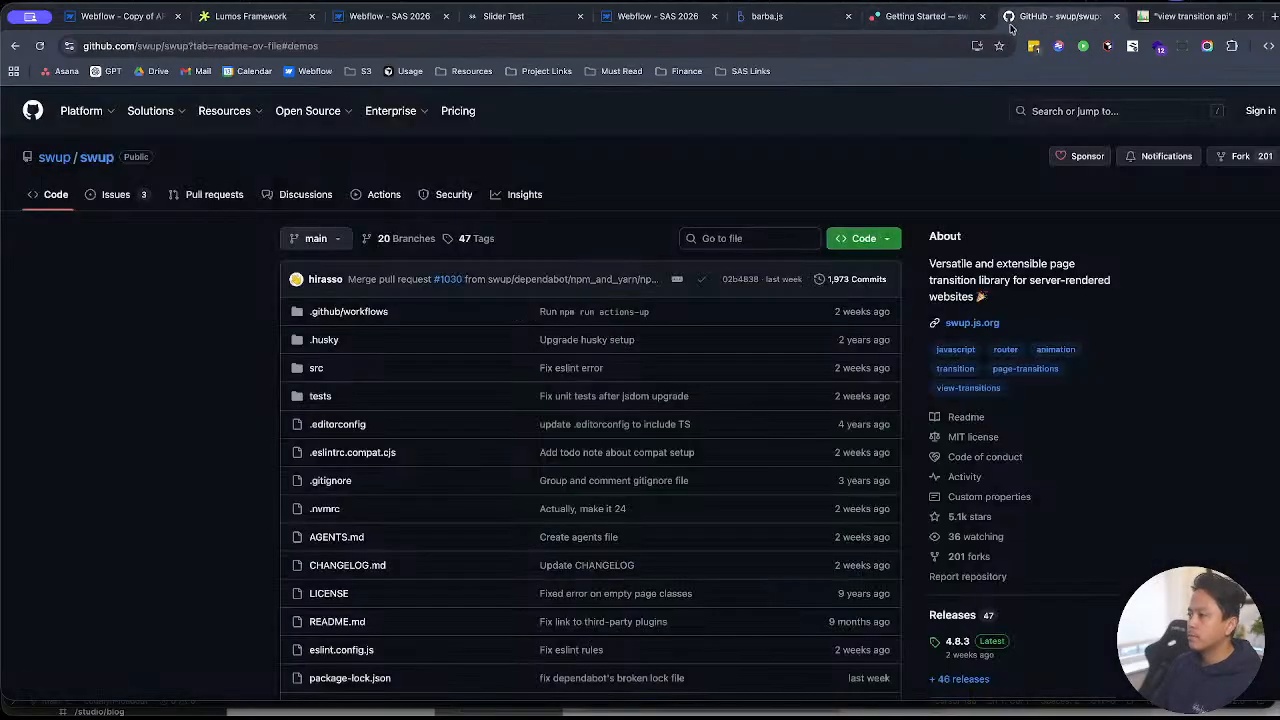
# Step: Return to the swup docs, skim the Getting Started page, and read the Installation page's bundler, CDN and ESM sections
pyautogui.click(922, 17)
pyautogui.scroll(-3, 1012, 576)
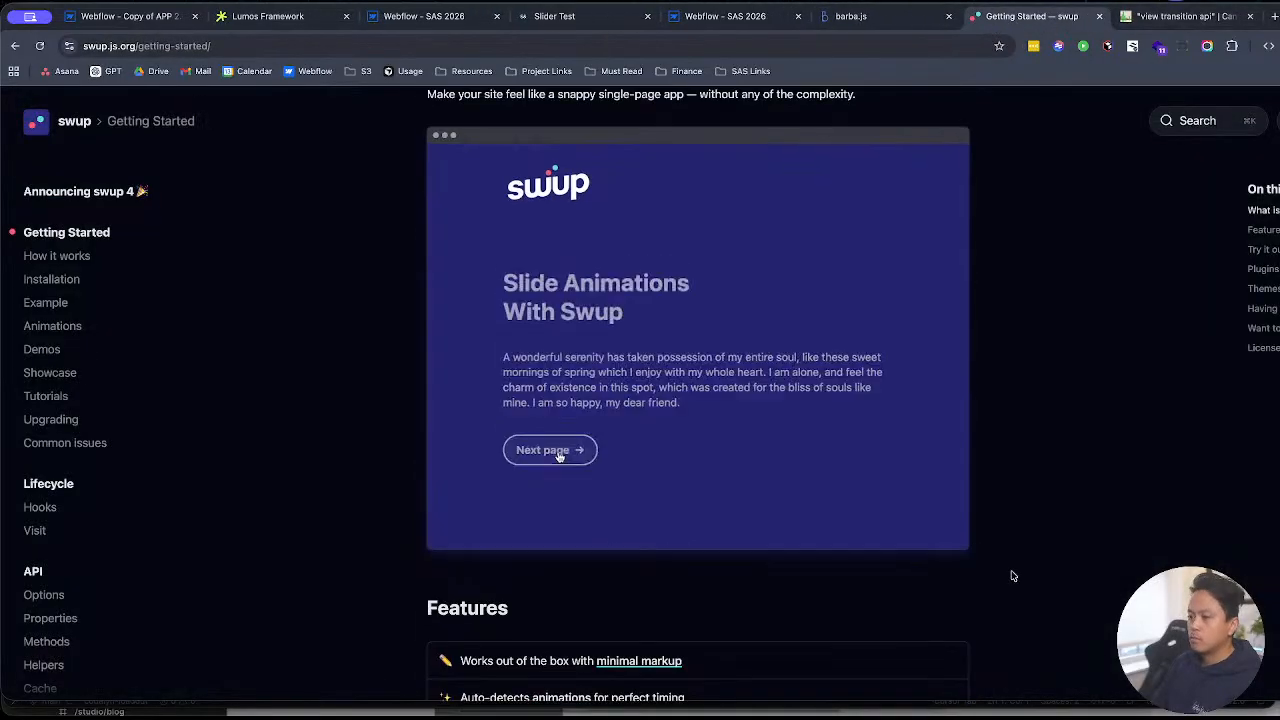
pyautogui.scroll(1, 1013, 574)
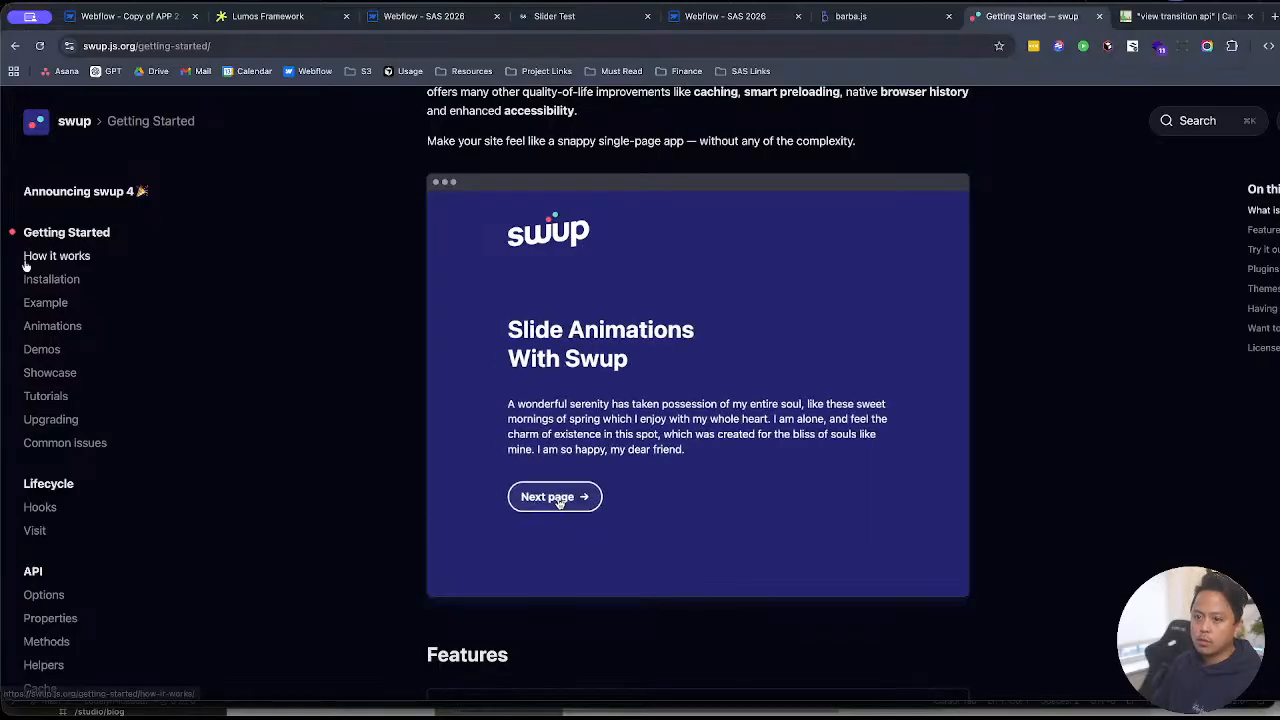
pyautogui.click(42, 279)
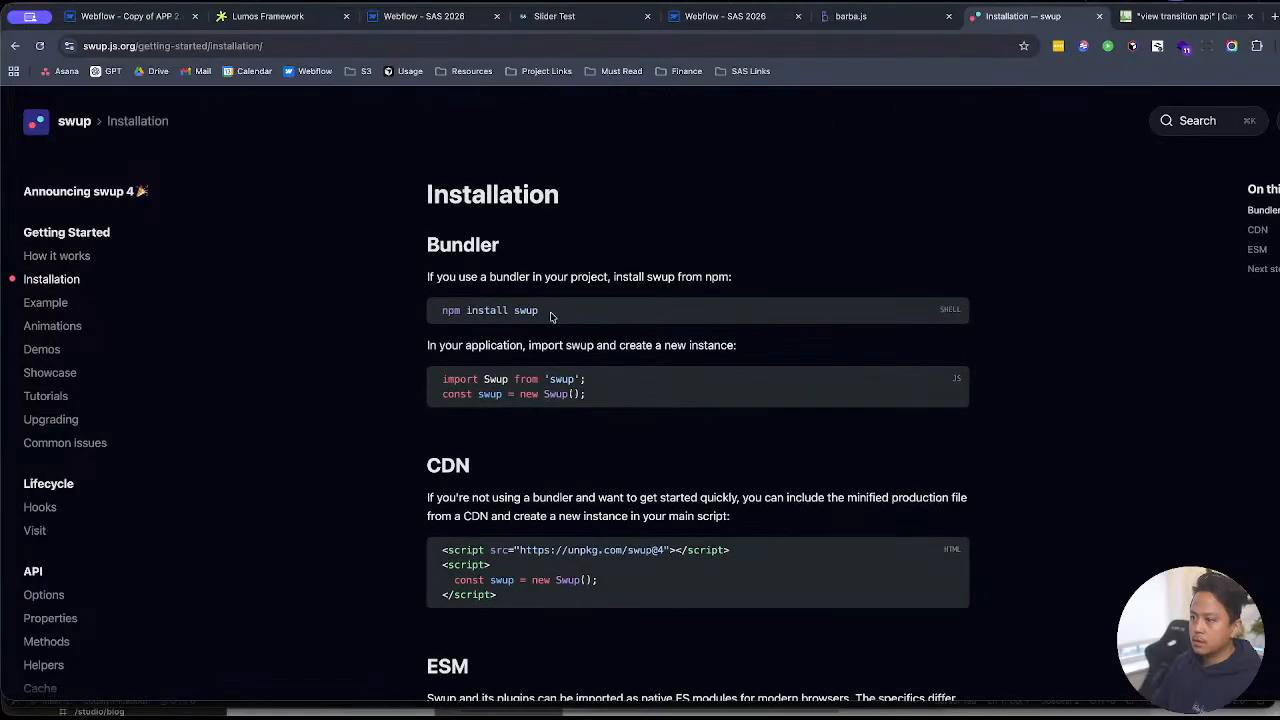
pyautogui.scroll(-7, 873, 596)
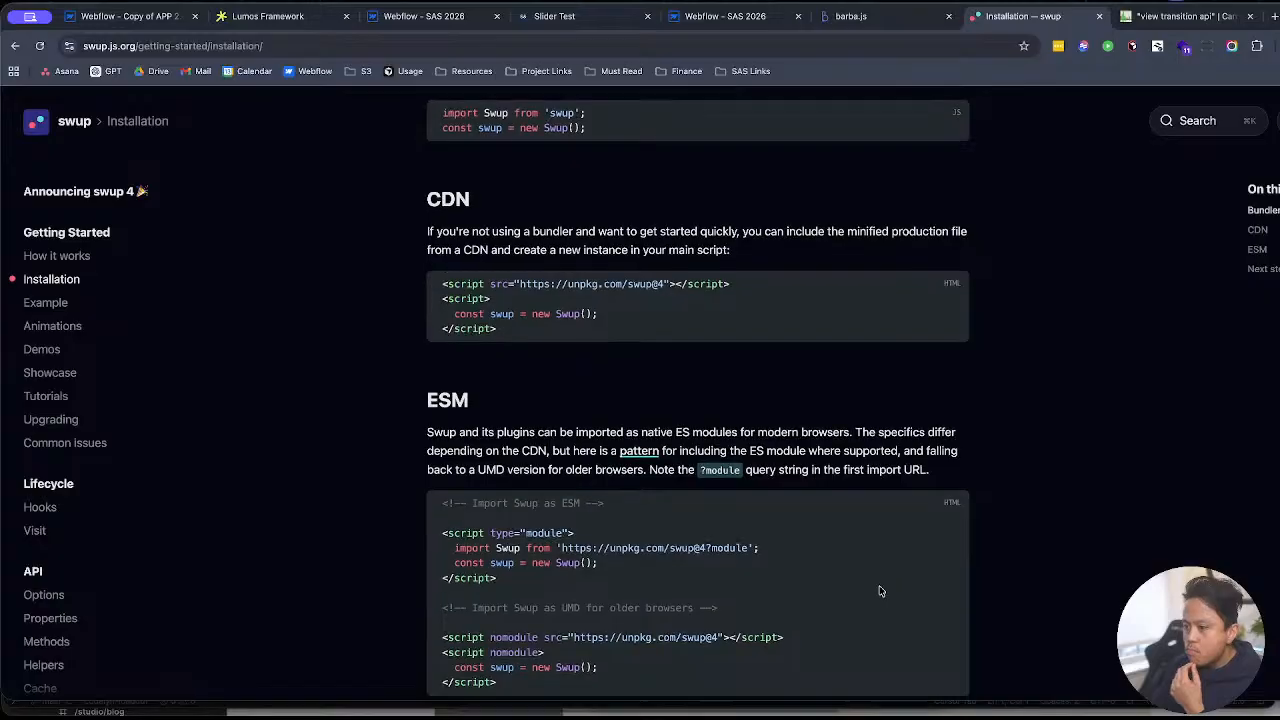
# Step: Open the Showcase page of the swup docs and skim the sites built with swup
pyautogui.click(60, 372)
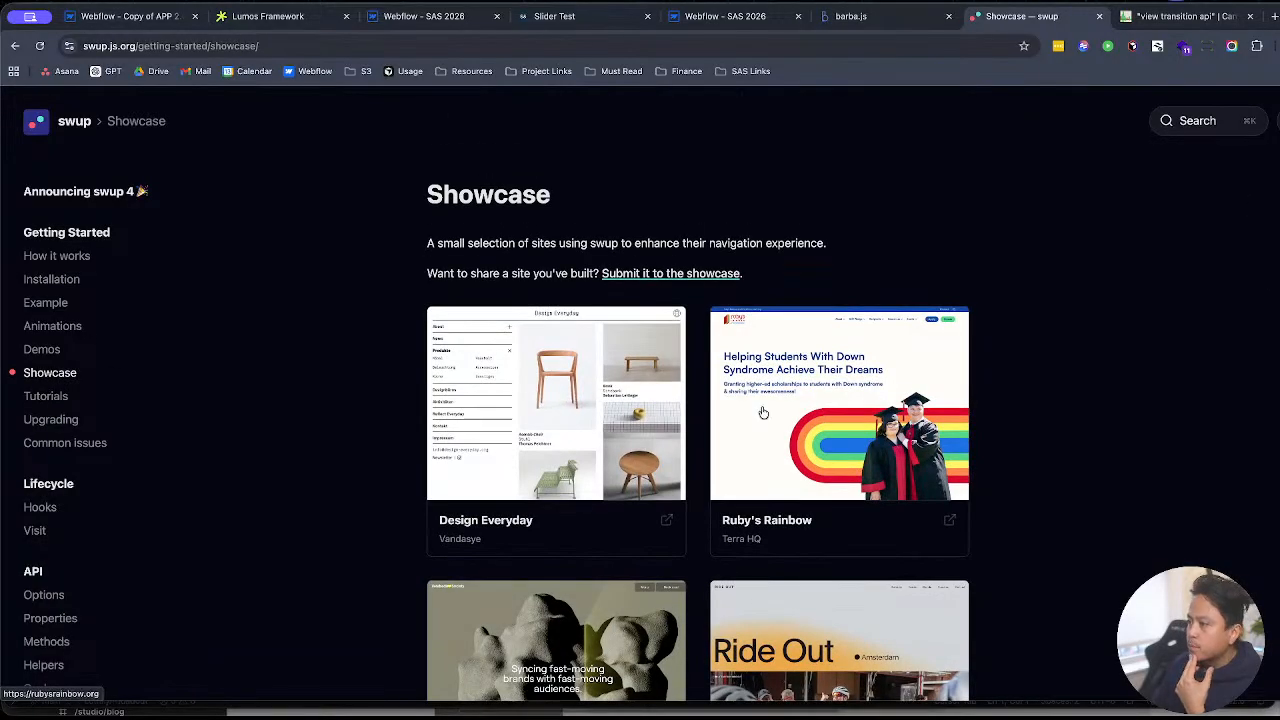
pyautogui.scroll(-3, 642, 485)
pyautogui.scroll(-4, 1025, 481)
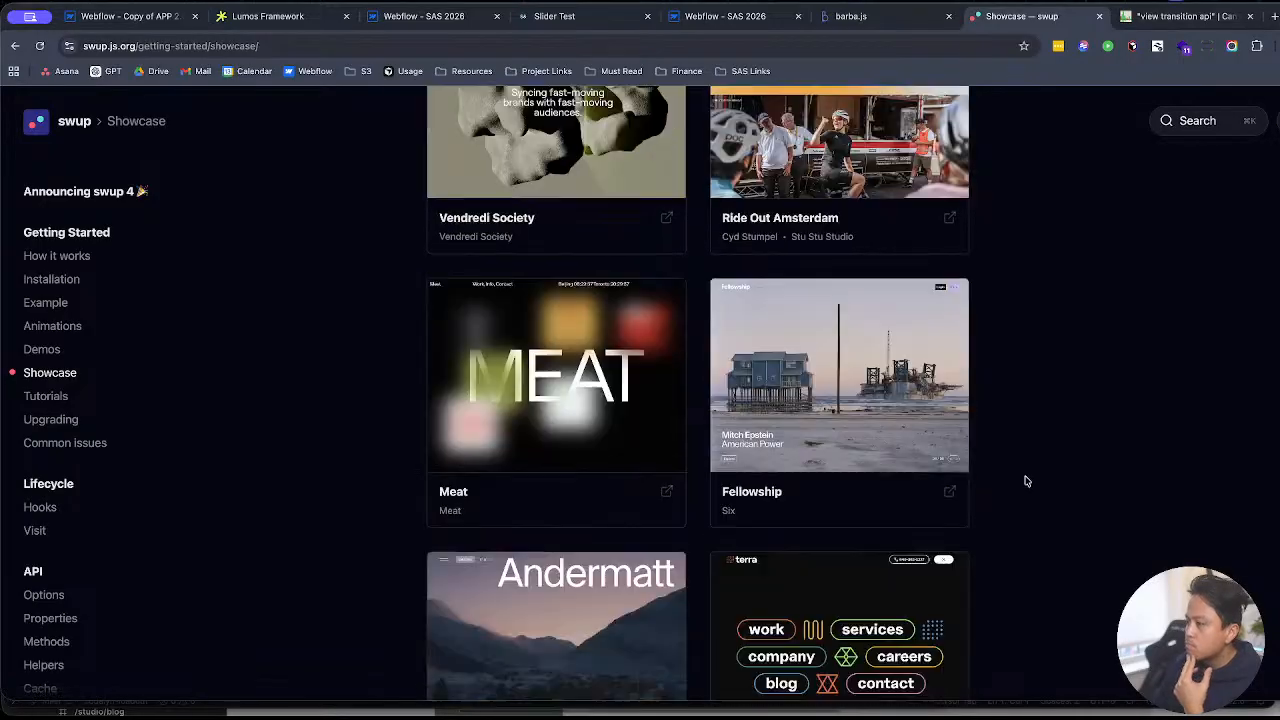
pyautogui.scroll(5, 1026, 480)
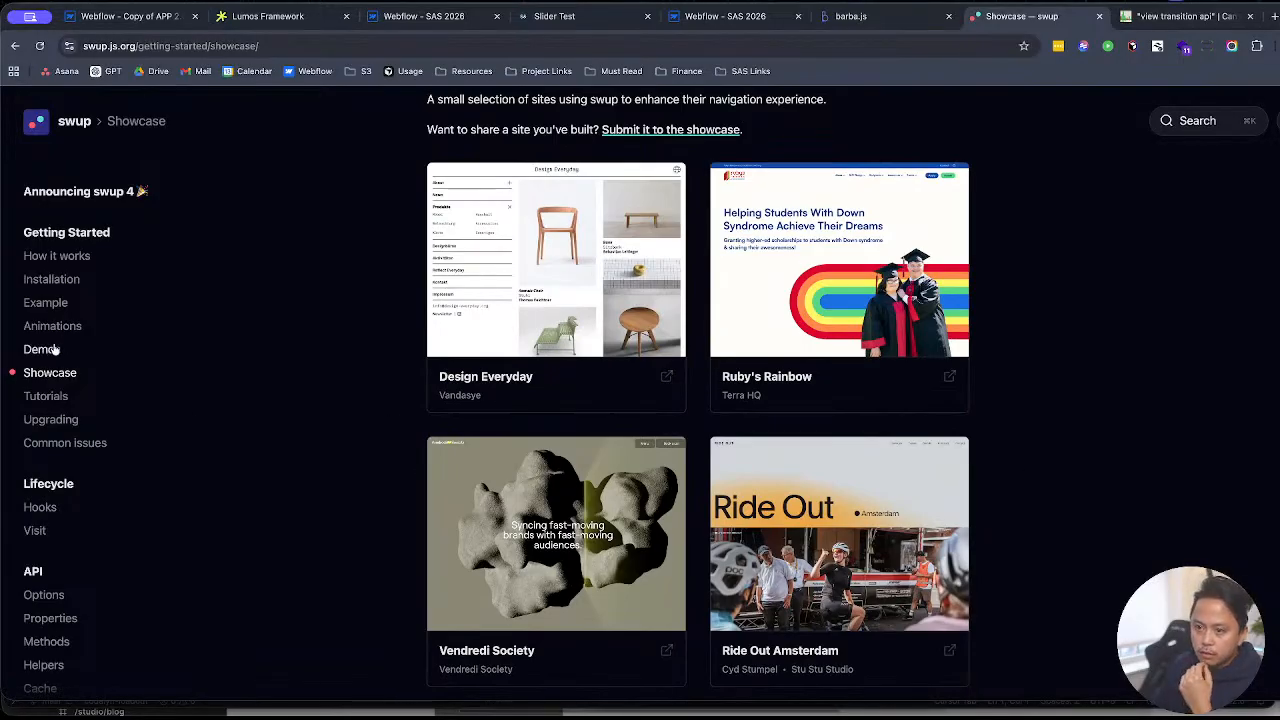
# Step: Open the swup Demos page, play the Basic animation demo several times and open its source code on GitHub
pyautogui.click(55, 349)
pyautogui.scroll(-2, 927, 508)
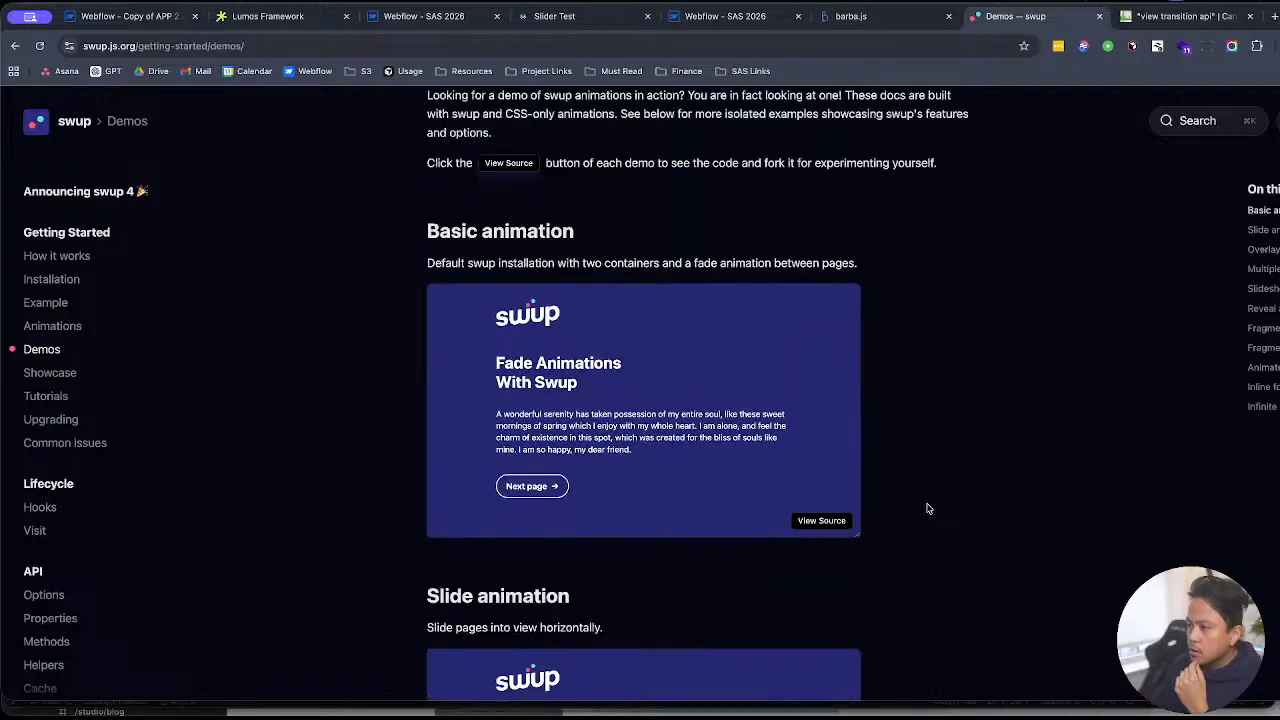
pyautogui.click(520, 489)
pyautogui.click(526, 488)
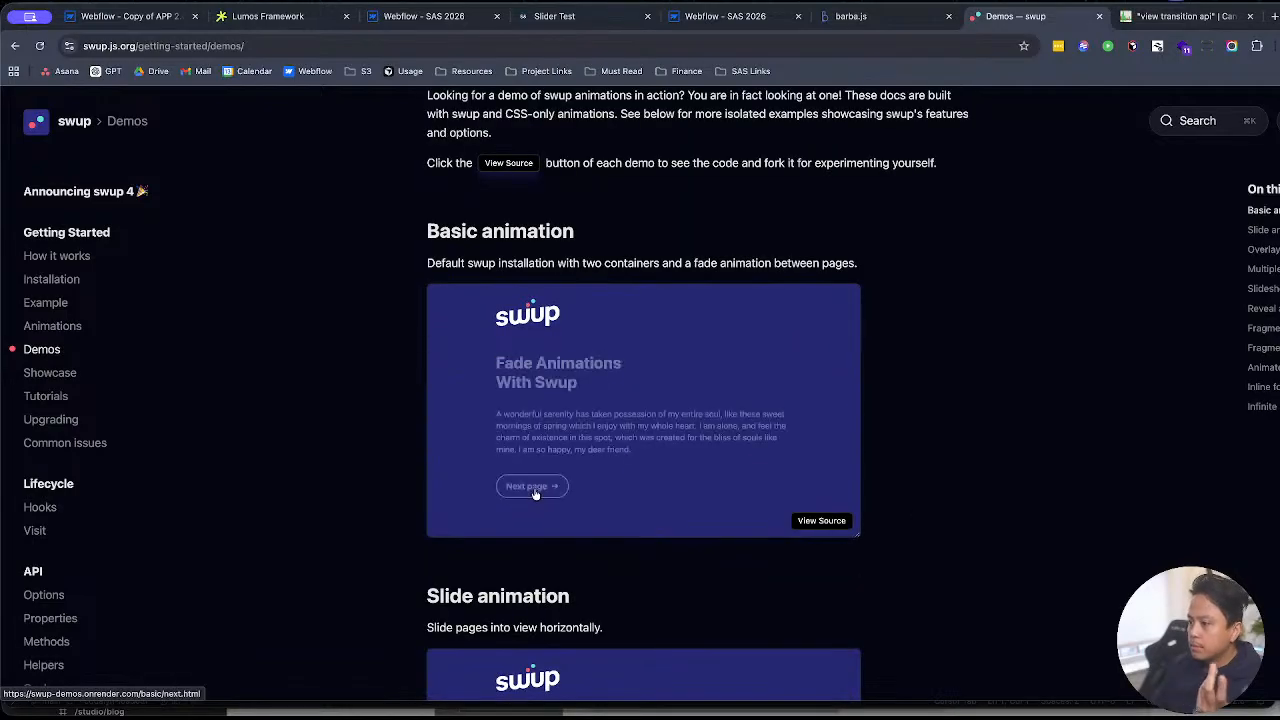
pyautogui.click(533, 490)
pyautogui.click(530, 490)
pyautogui.click(836, 522)
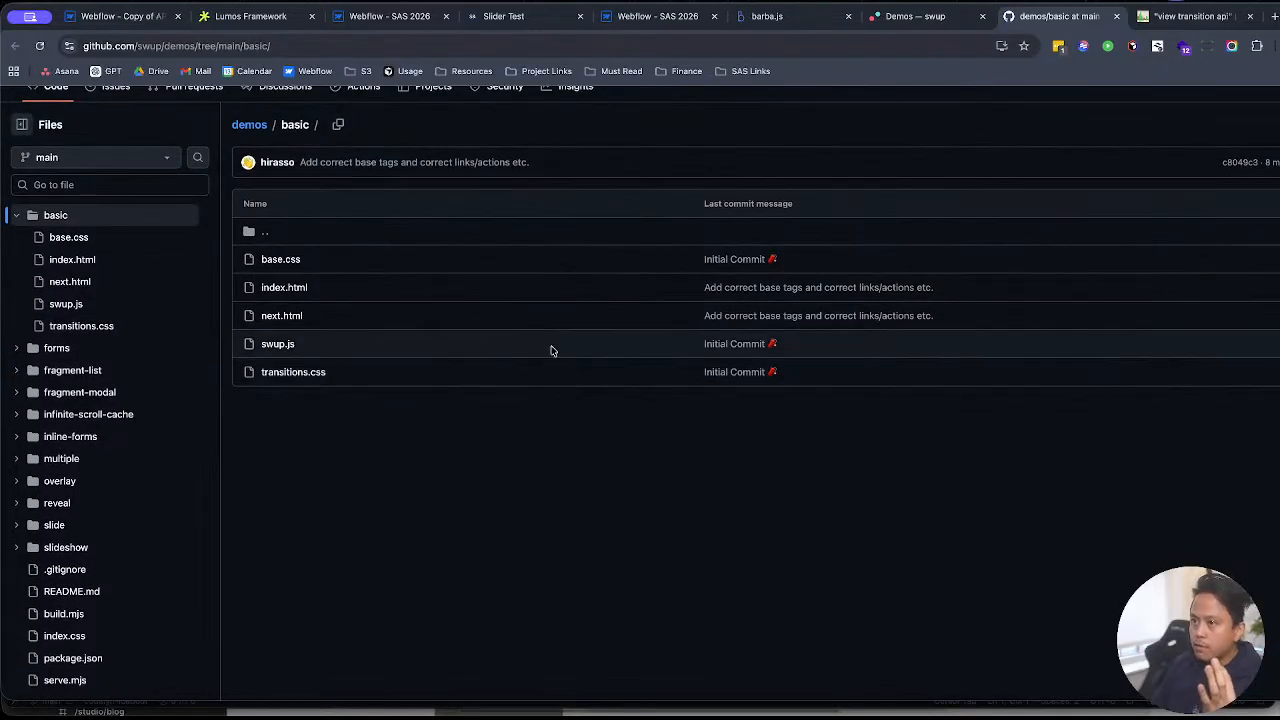
# Step: Return to the swup Demos page to skim the slide and overlay animations, and browse the Showcase sites again
pyautogui.click(938, 17)
pyautogui.scroll(-8, 1000, 400)
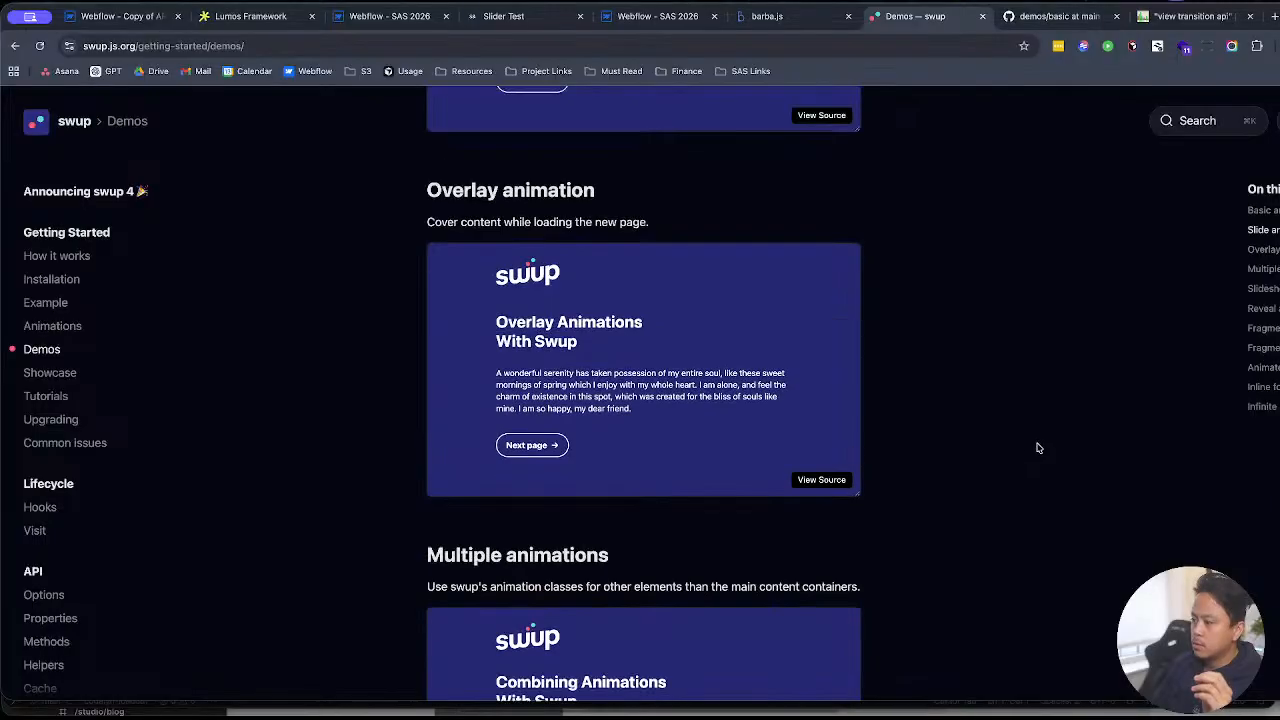
pyautogui.scroll(1, 1004, 460)
pyautogui.click(68, 374)
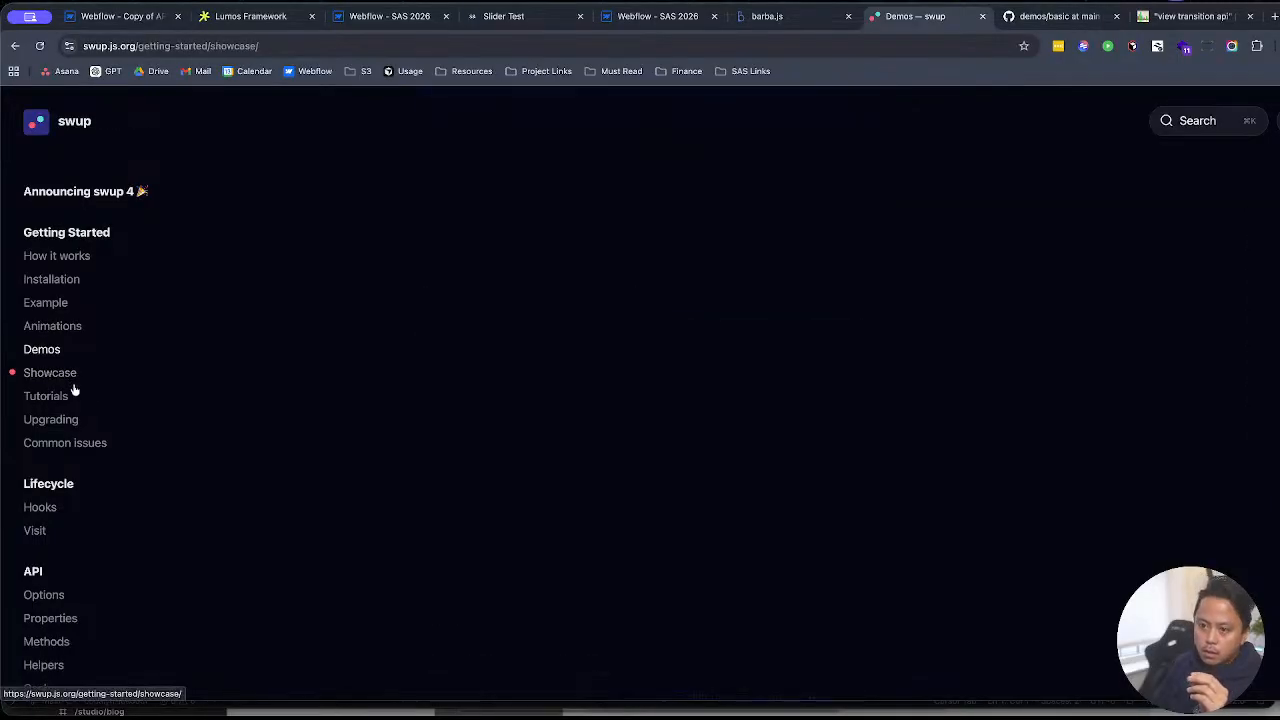
pyautogui.scroll(-4, 1077, 505)
pyautogui.scroll(-6, 1077, 505)
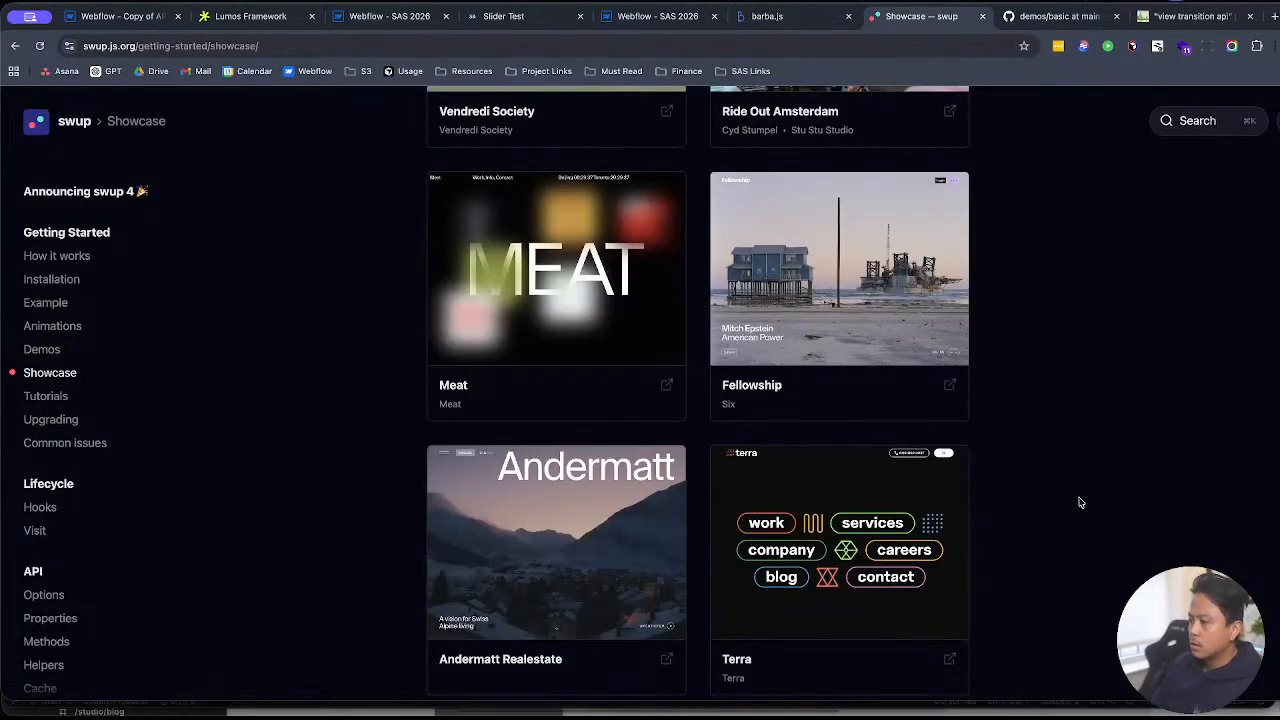
# Step: Switch to the Cursor editor, open the flint project in a new maximized window and hide its file explorer
pyautogui.hotkey('ctrl', 'Up')
pyautogui.click(277, 266)
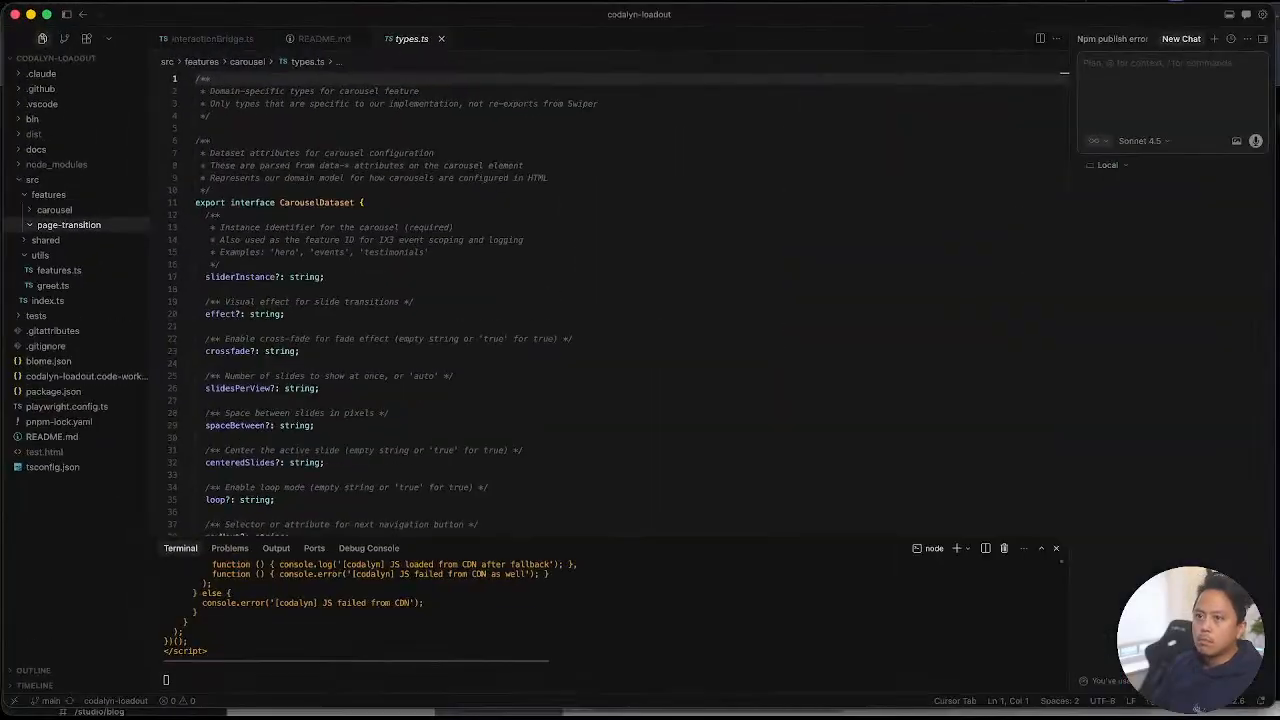
pyautogui.click(90, 6)
pyautogui.click(126, 37)
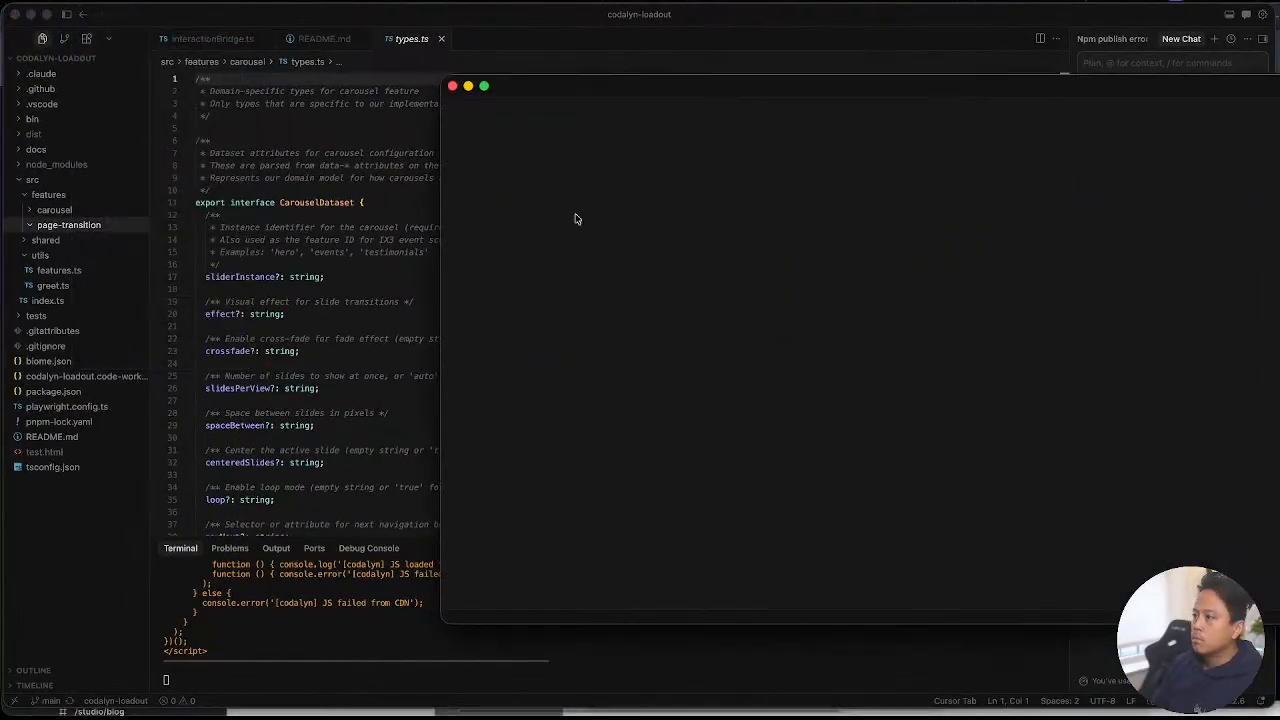
pyautogui.click(765, 448)
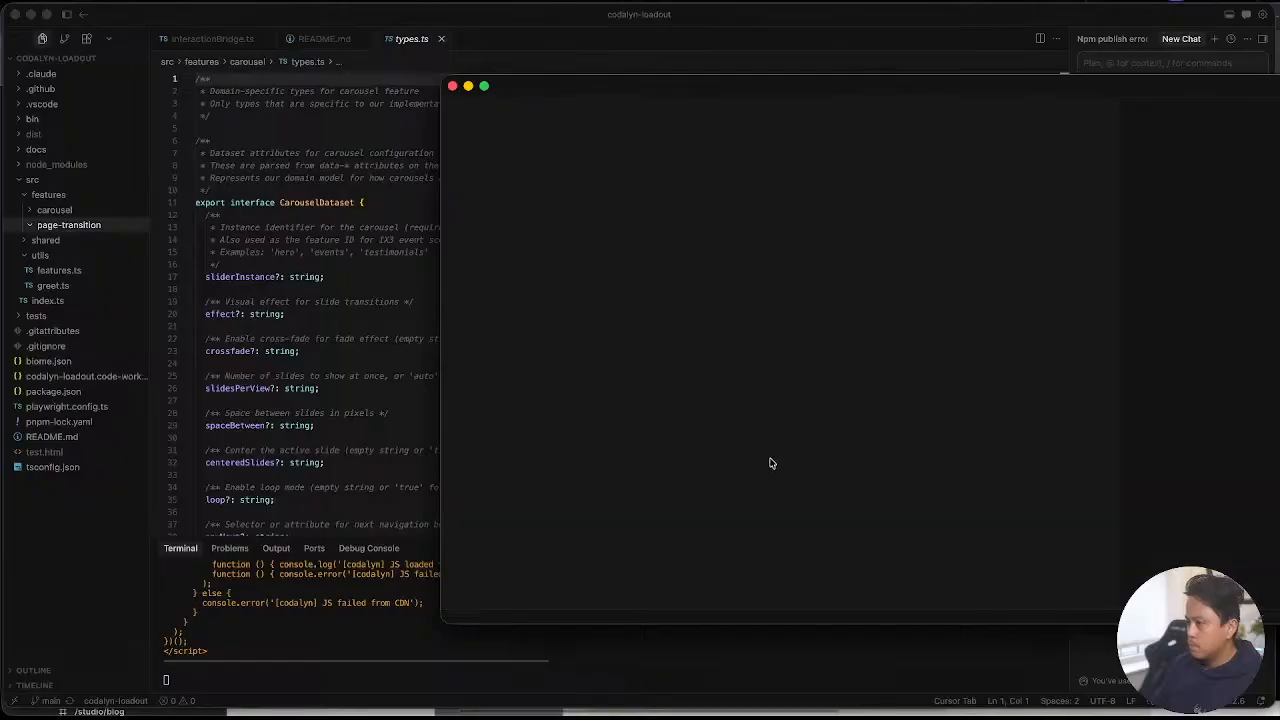
pyautogui.doubleClick(667, 92)
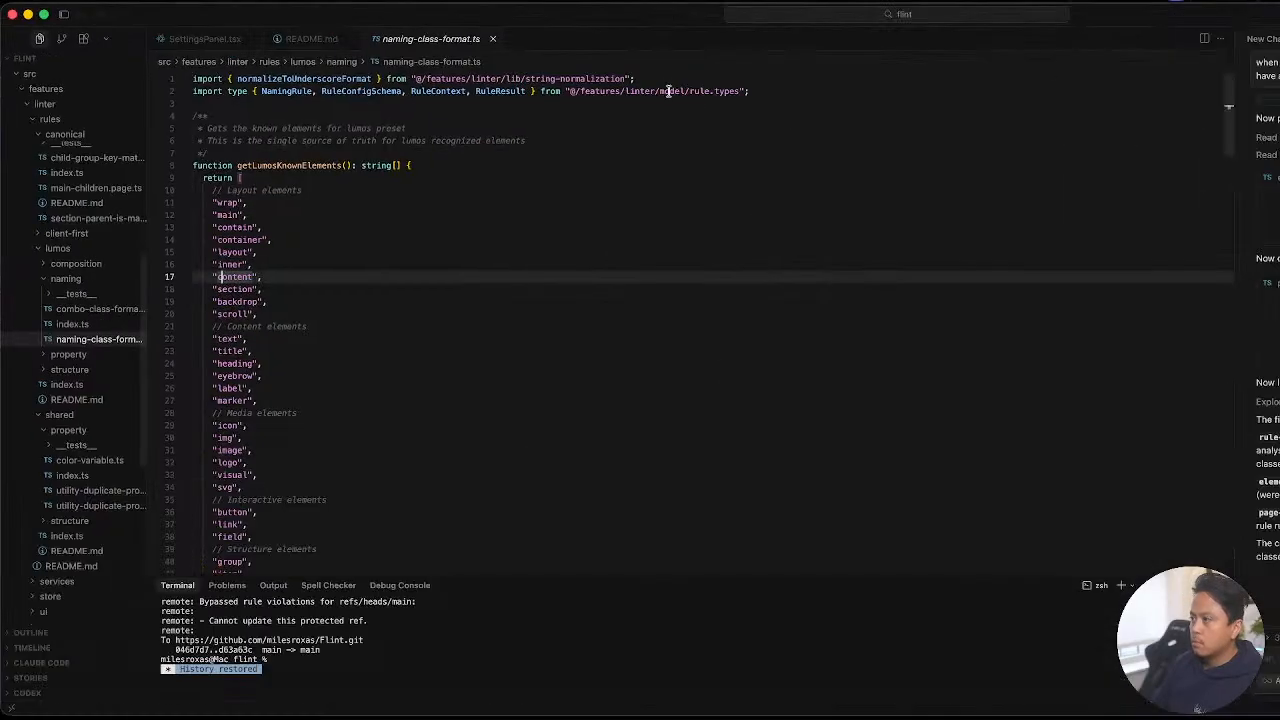
pyautogui.press('super+b')
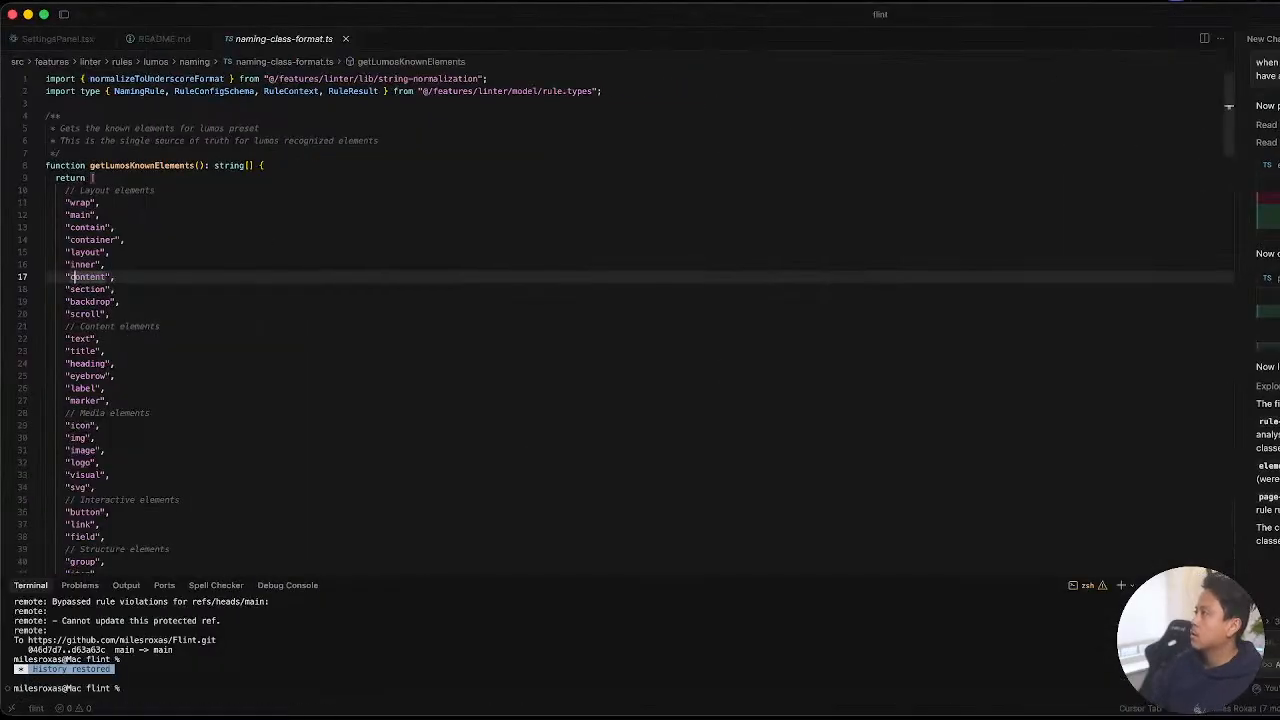
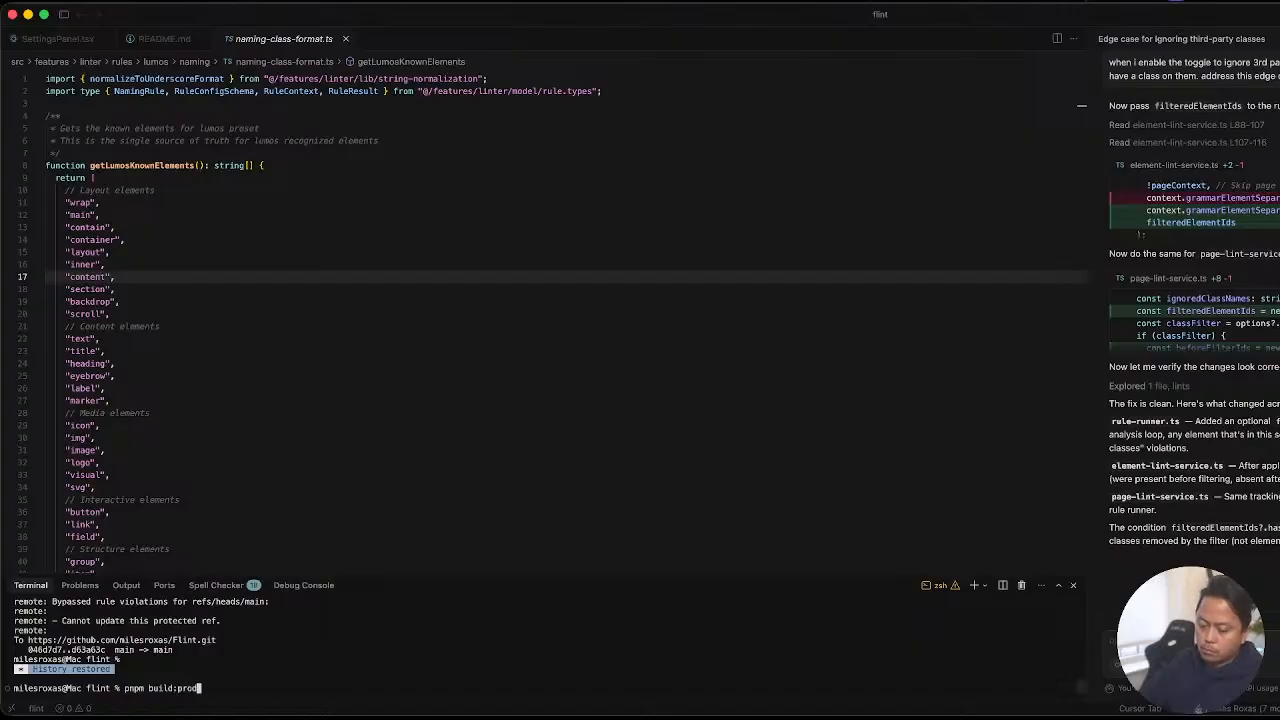
# Step: Enlarge the terminal area and run the production build of flint with pnpm build:prod
pyautogui.moveTo(531, 572); pyautogui.dragTo(530, 411)
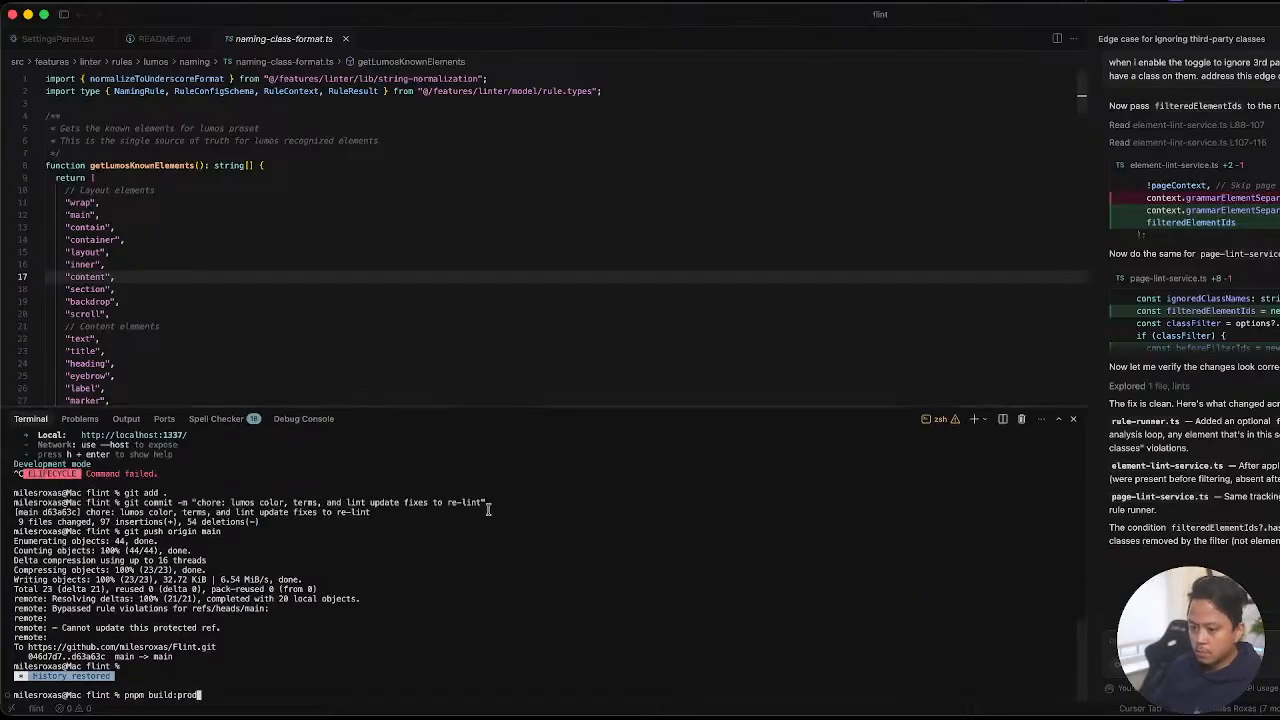
pyautogui.press('Return')
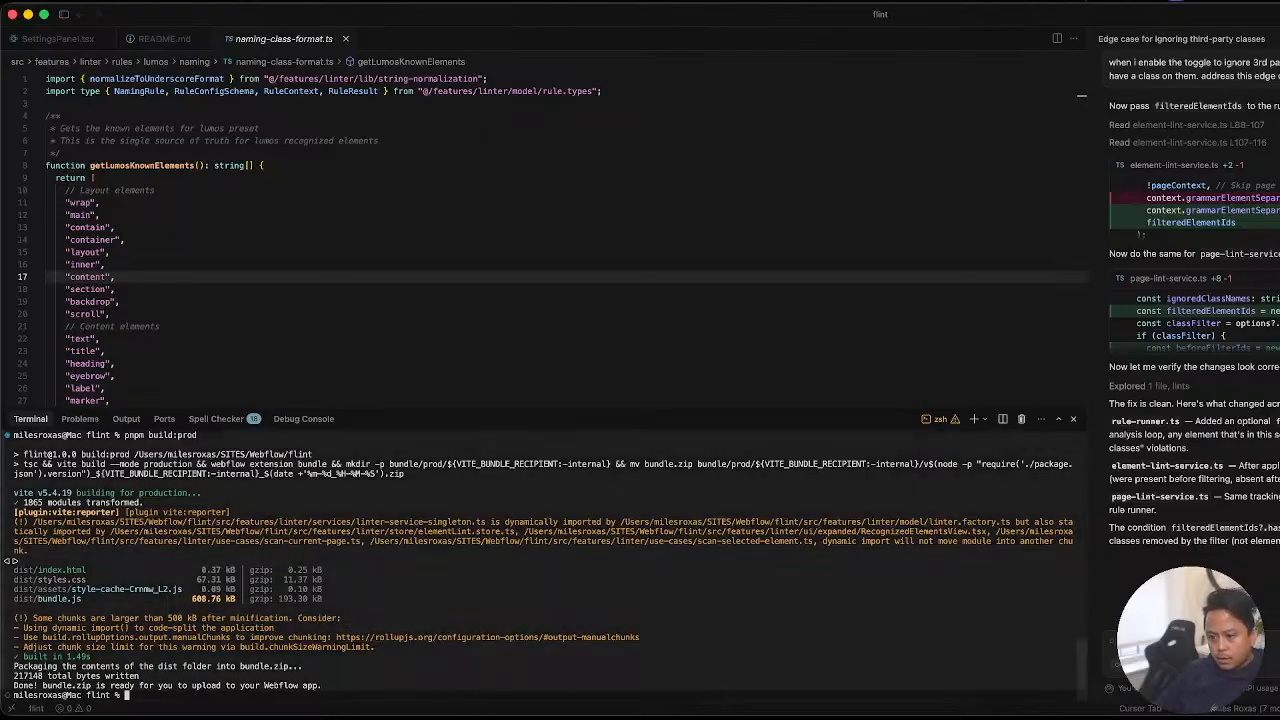
pyautogui.scroll(1, 242, 570)
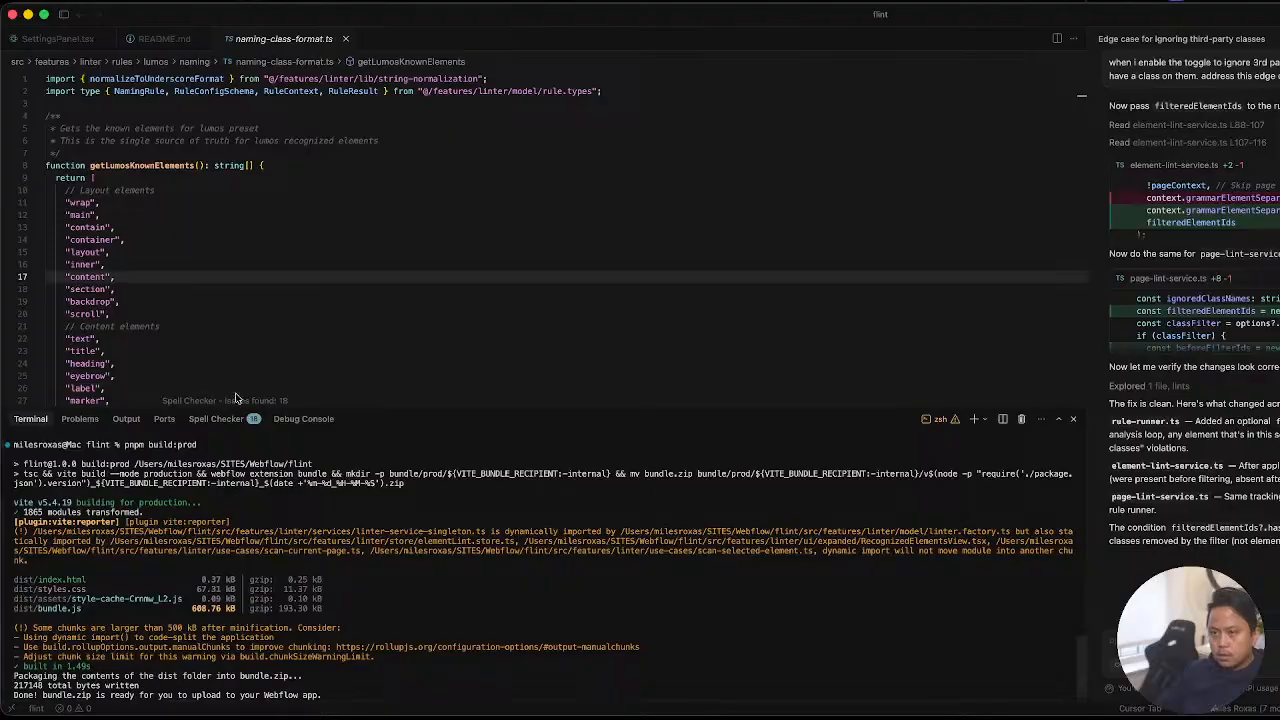
# Step: Bring up SettingsPanel.tsx and the file explorer in the flint window, and collapse the lumos, sas-team and src folders
pyautogui.hotkey('ctrl', 'Up')
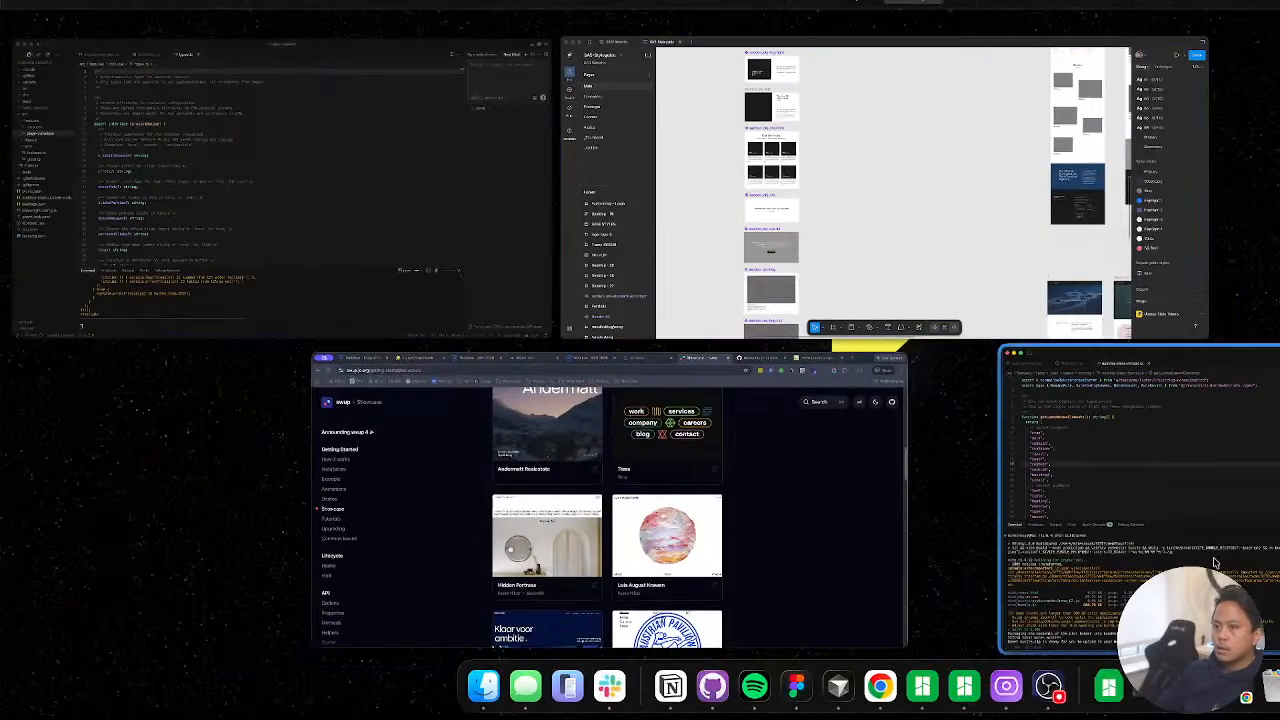
pyautogui.click(1130, 480)
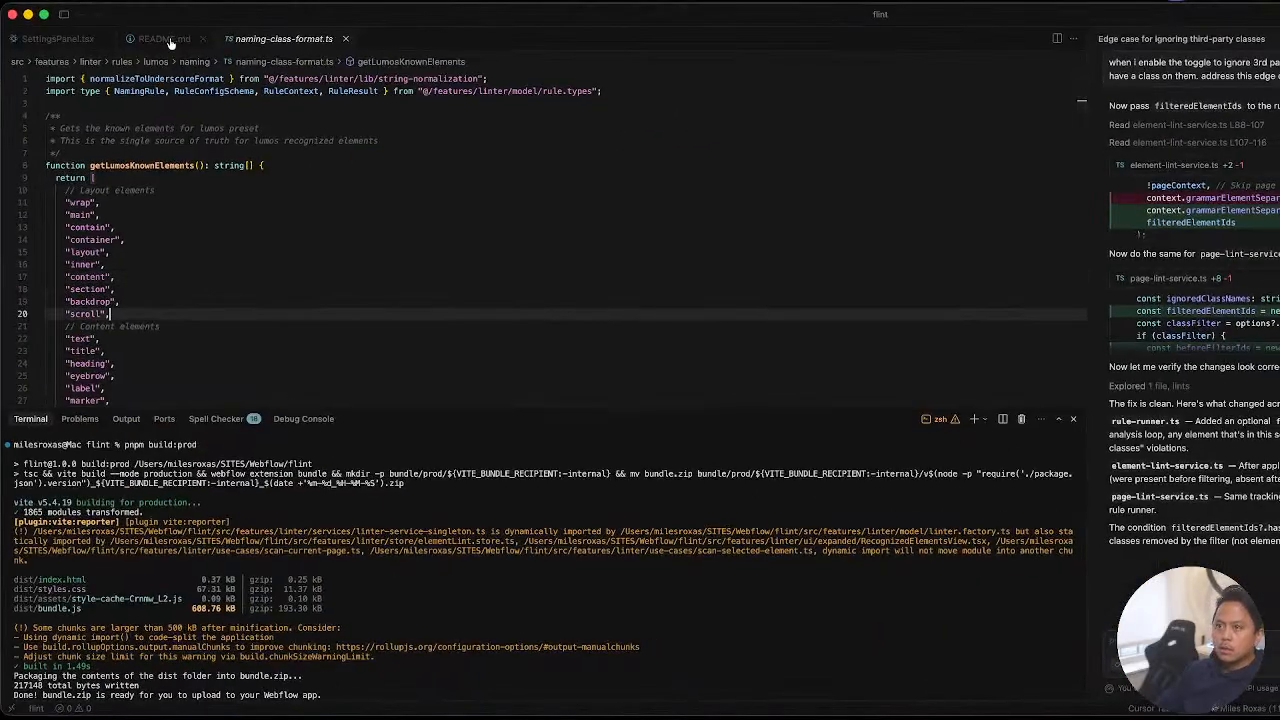
pyautogui.click(57, 38)
pyautogui.click(64, 14)
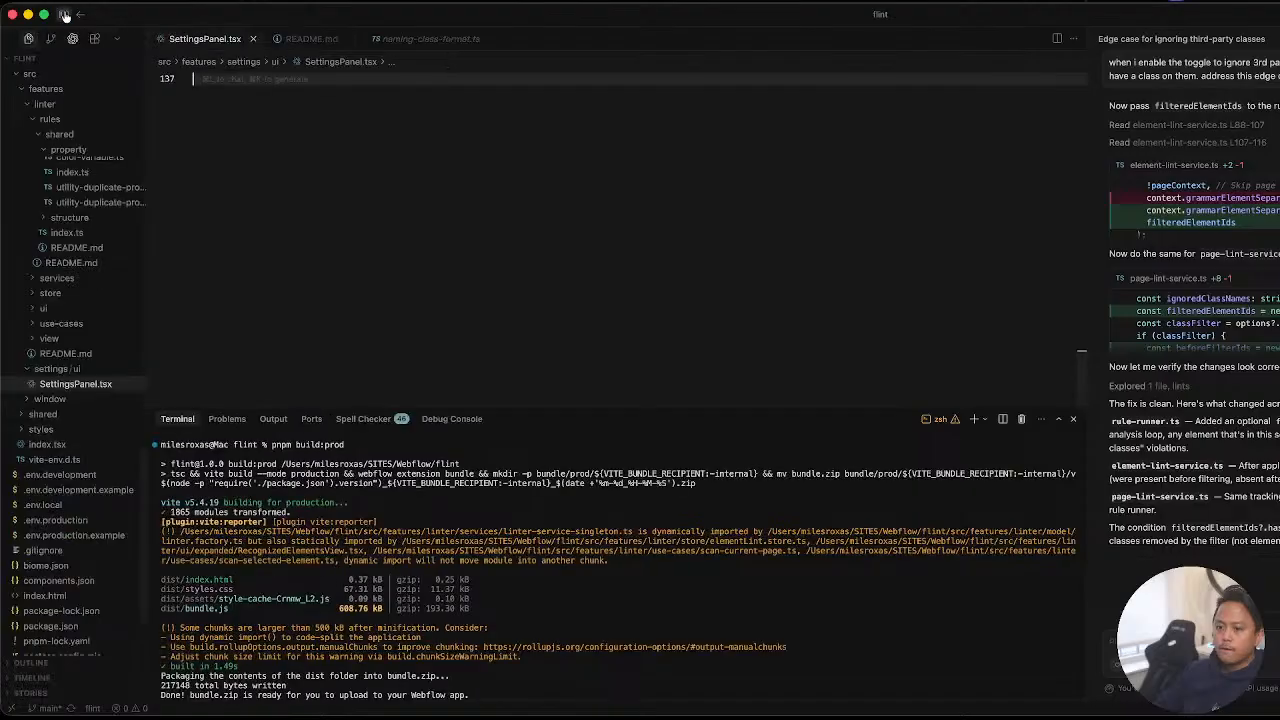
pyautogui.click(48, 338)
pyautogui.scroll(3, 80, 240)
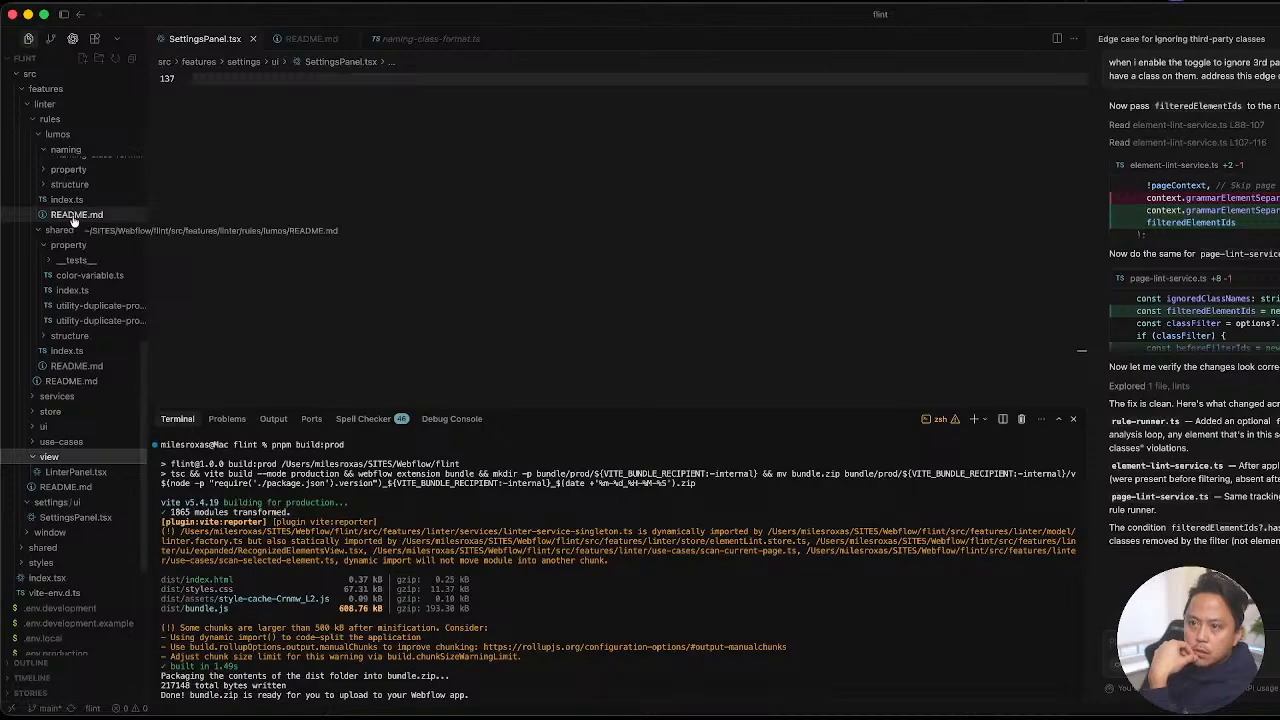
pyautogui.click(57, 134)
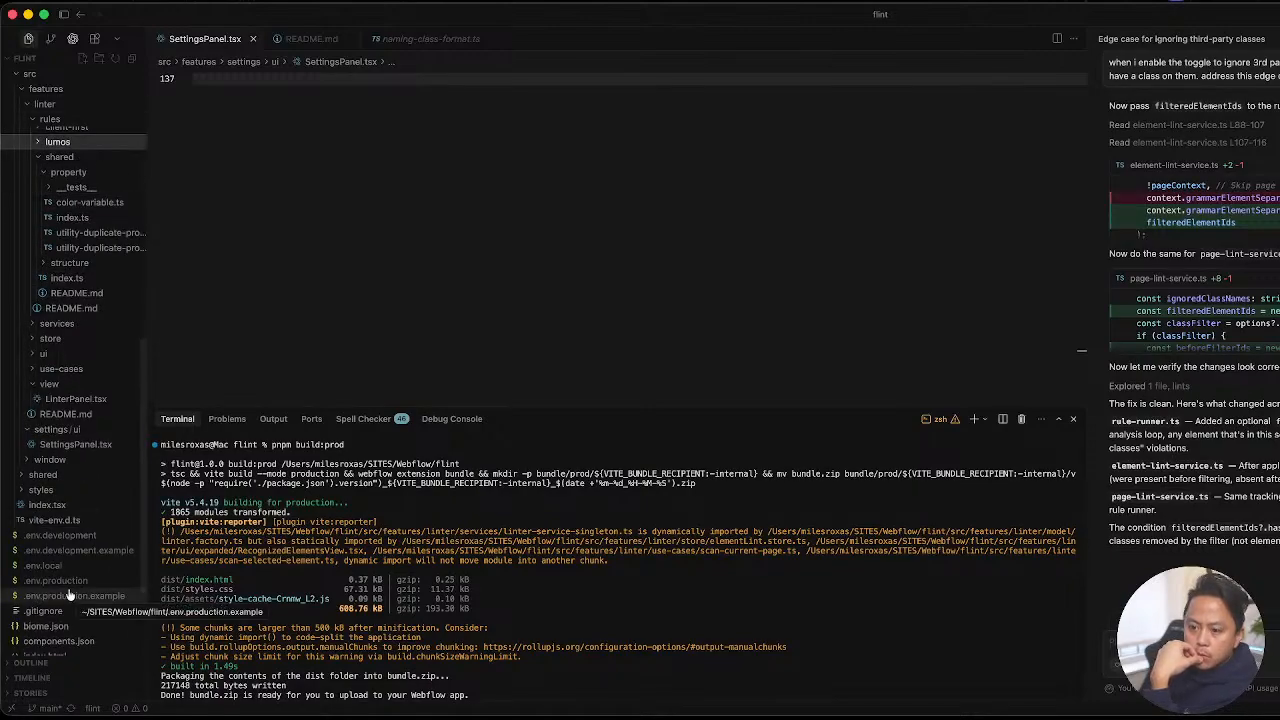
pyautogui.scroll(10, 60, 500)
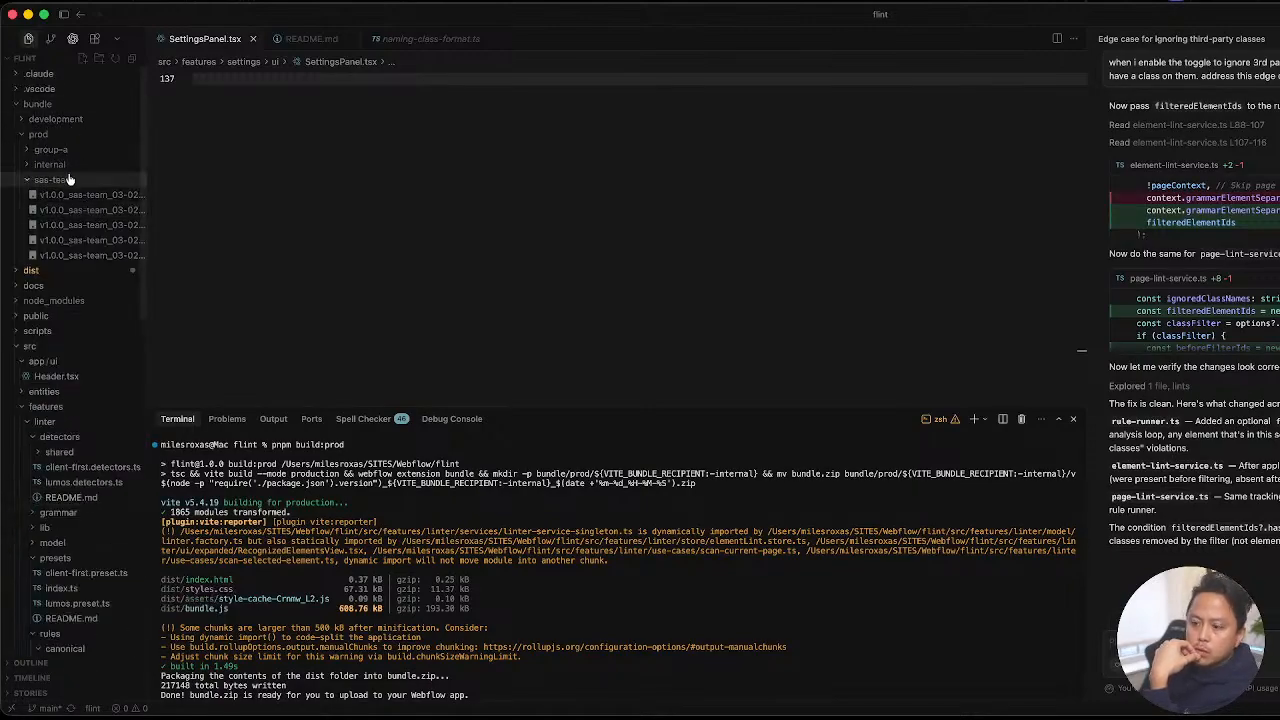
pyautogui.click(68, 179)
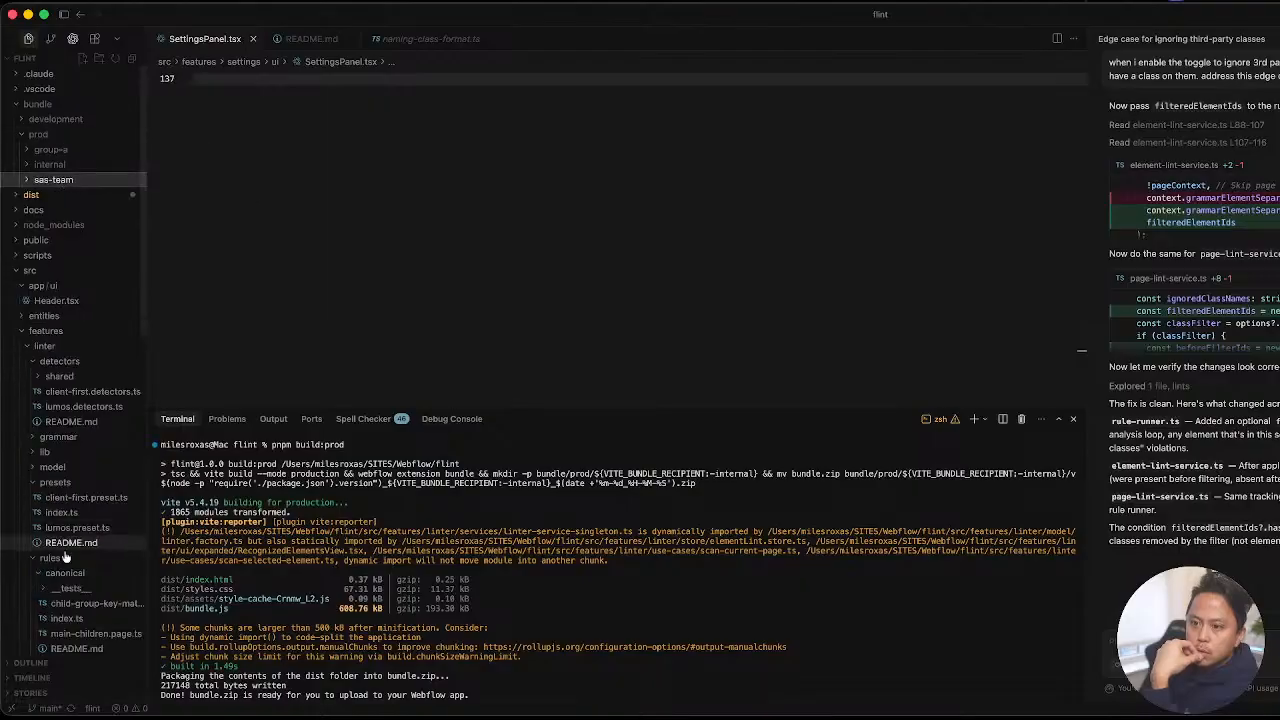
pyautogui.click(36, 271)
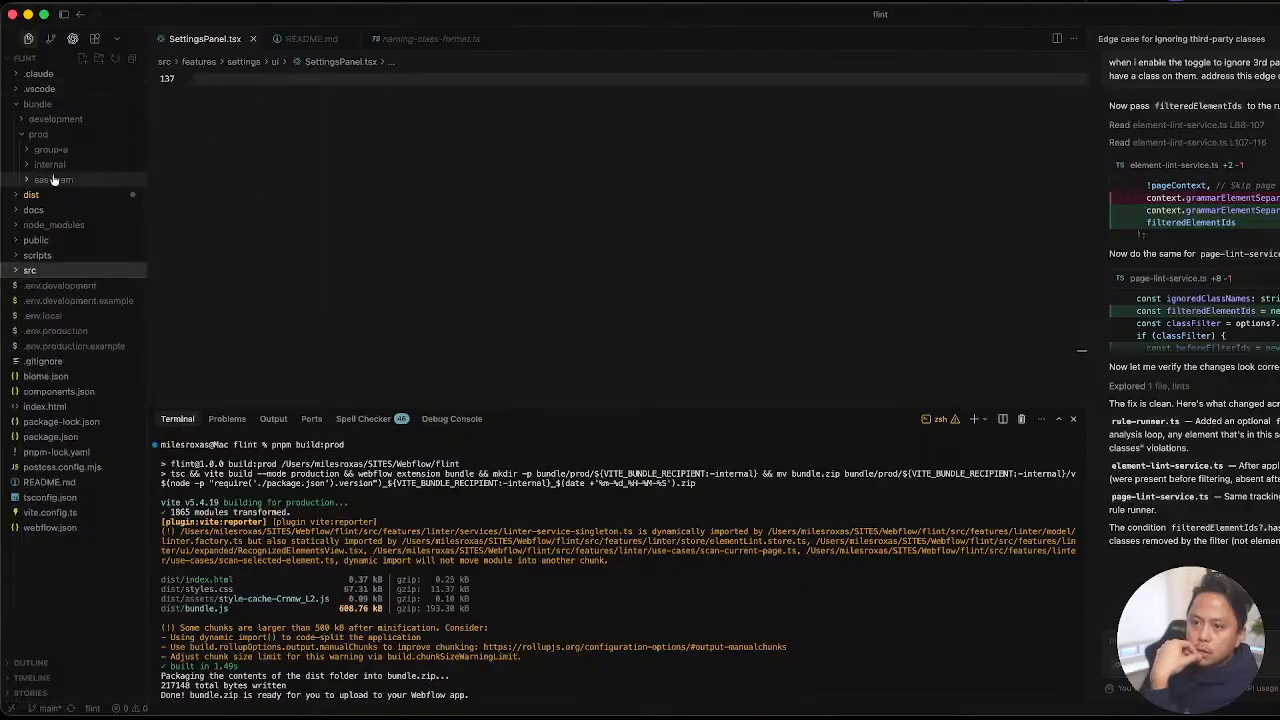
# Step: Inspect the bundle folder's build archives in the prod group-a, sas-team and internal folders and the development folder
pyautogui.click(70, 150)
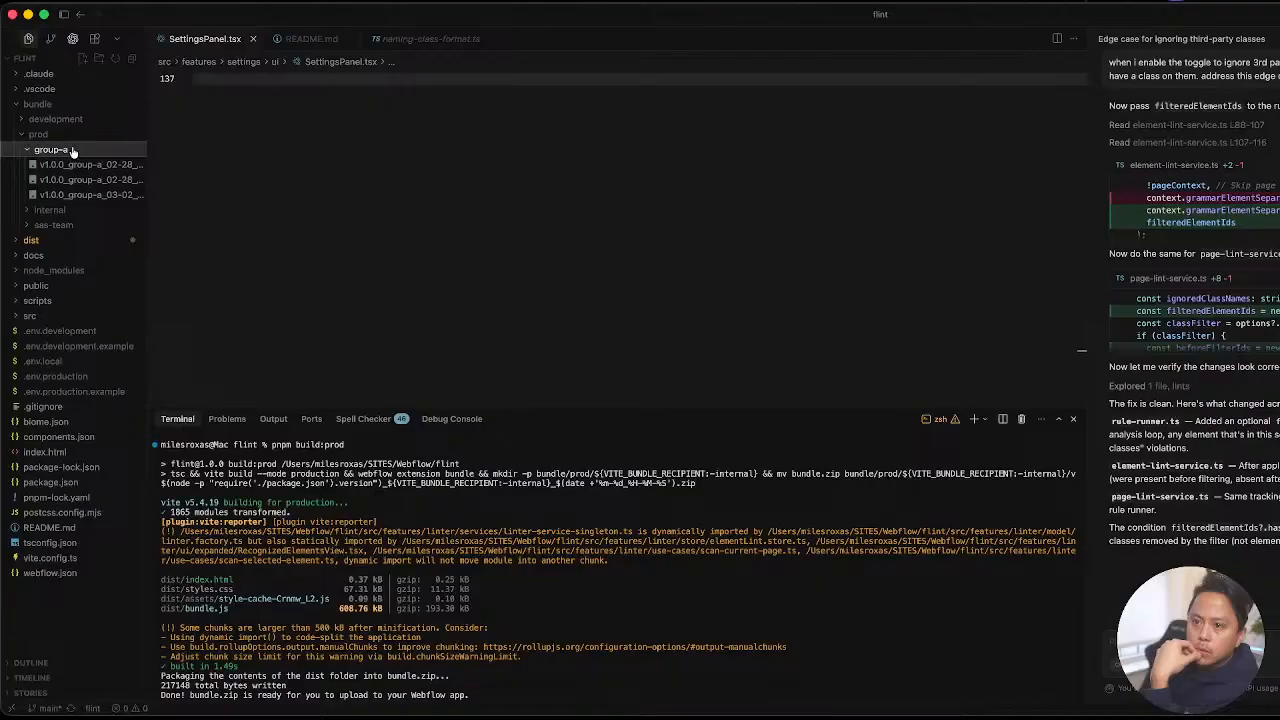
pyautogui.click(72, 150)
pyautogui.click(60, 179)
pyautogui.click(62, 164)
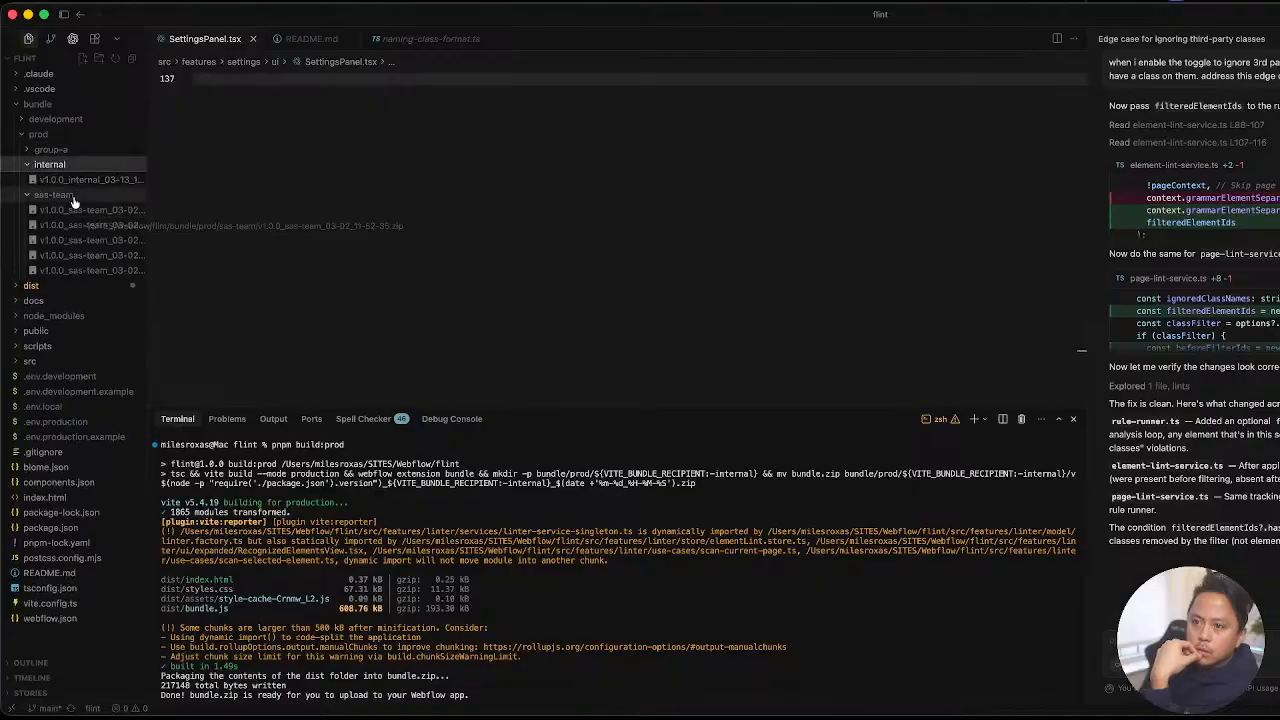
pyautogui.click(60, 119)
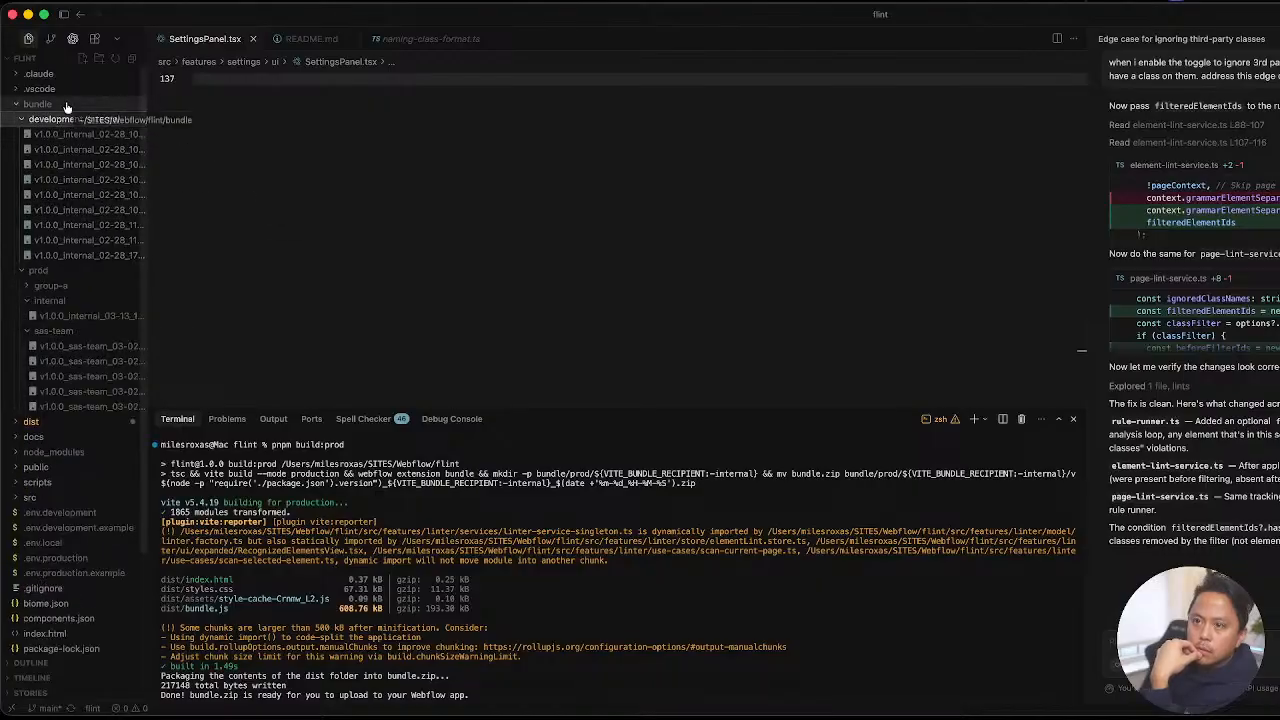
pyautogui.scroll(-3, 90, 325)
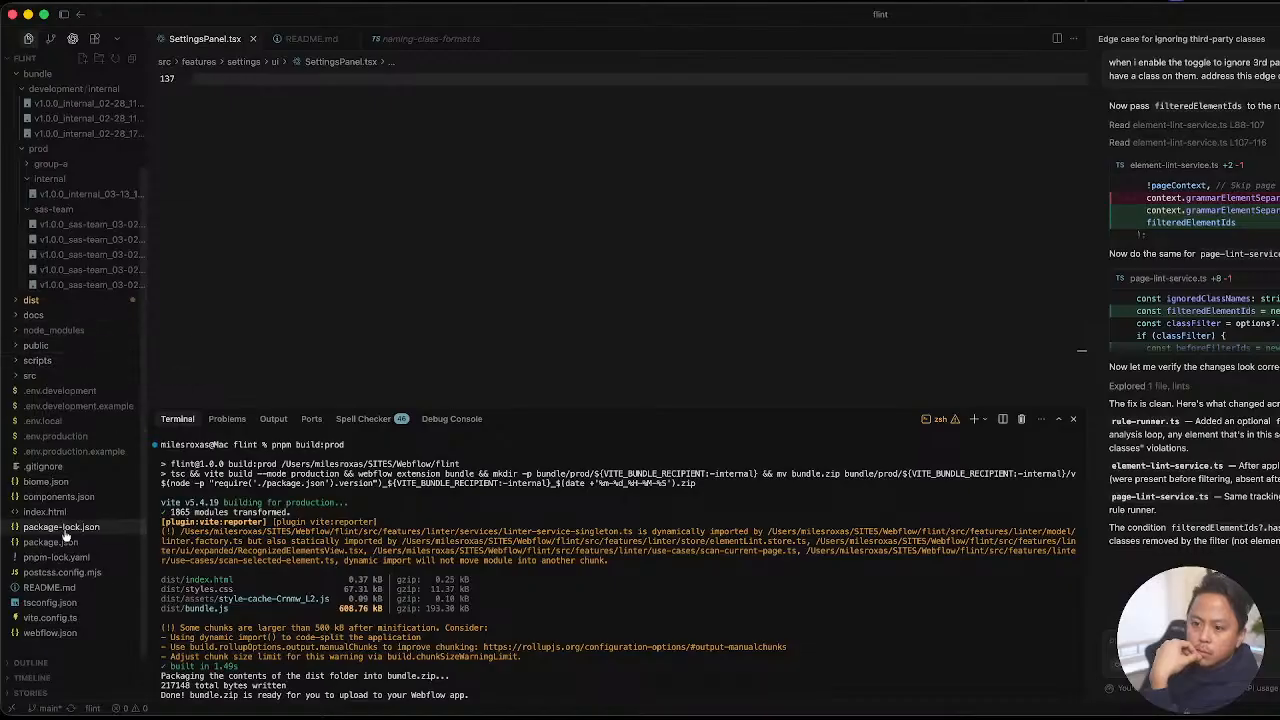
# Step: Expand the docs guides folder, and open the root README.md to read its bundle build commands
pyautogui.click(68, 315)
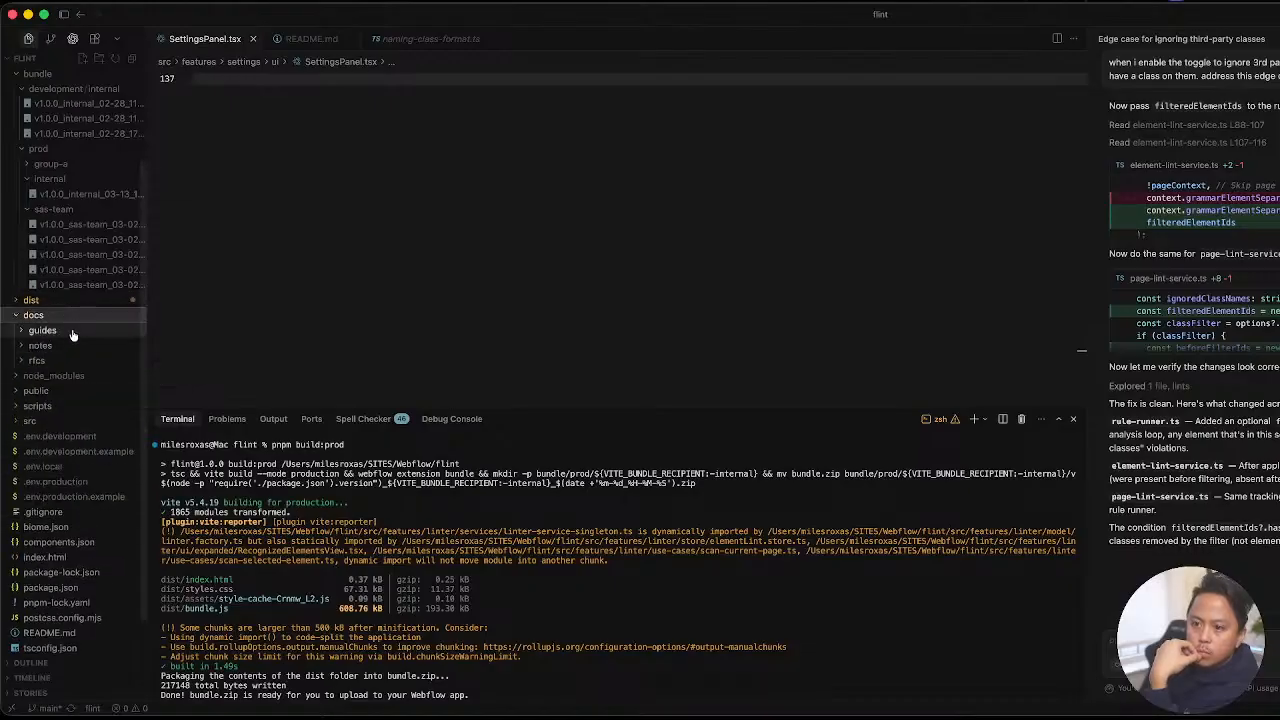
pyautogui.click(72, 331)
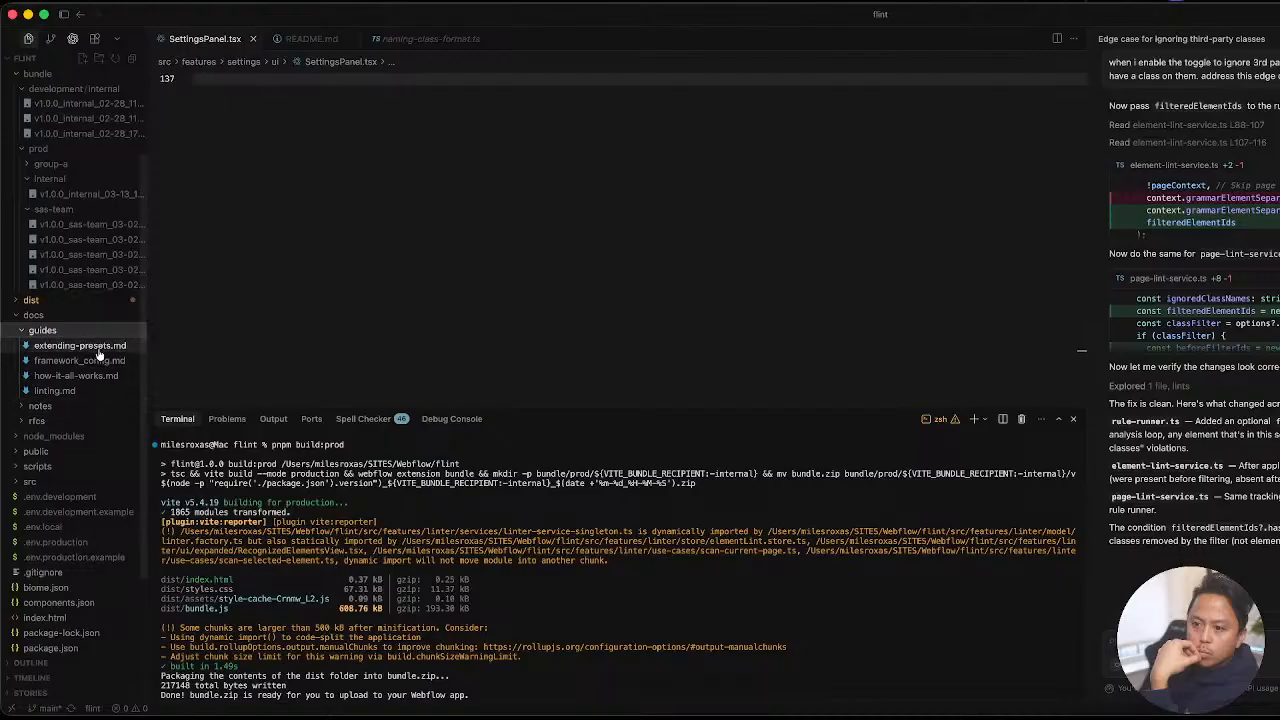
pyautogui.scroll(-3, 60, 515)
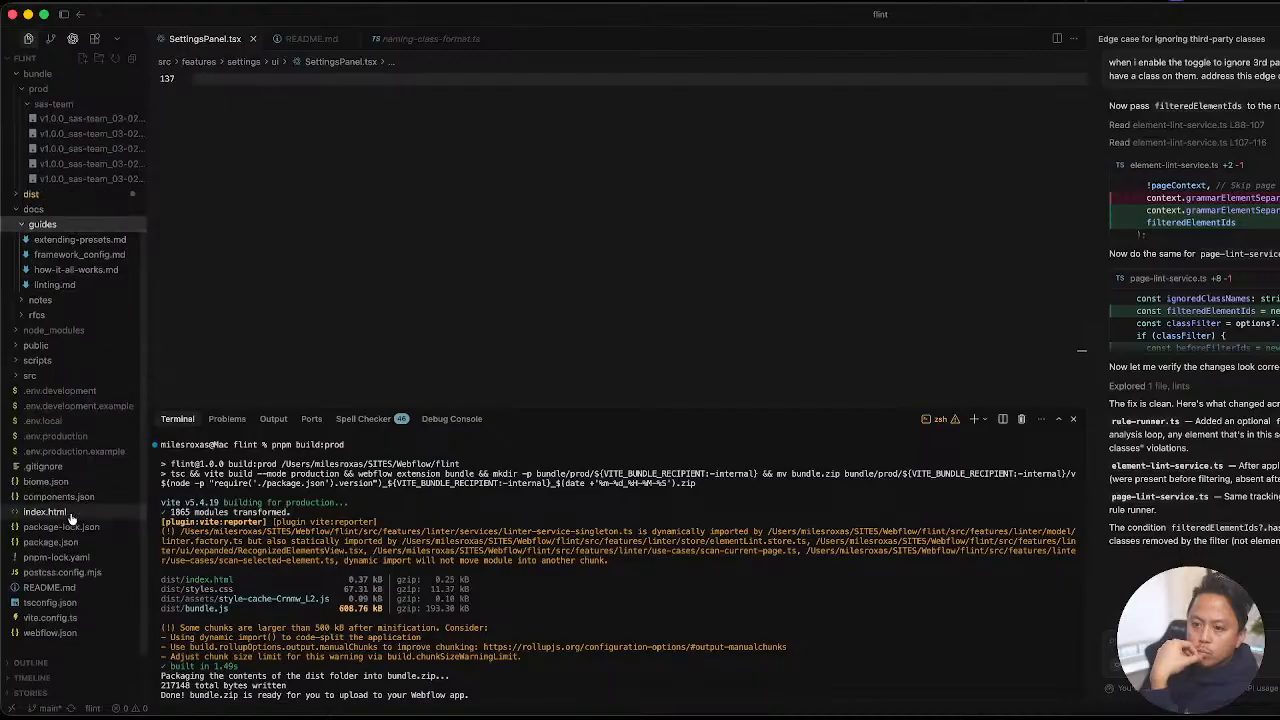
pyautogui.click(66, 589)
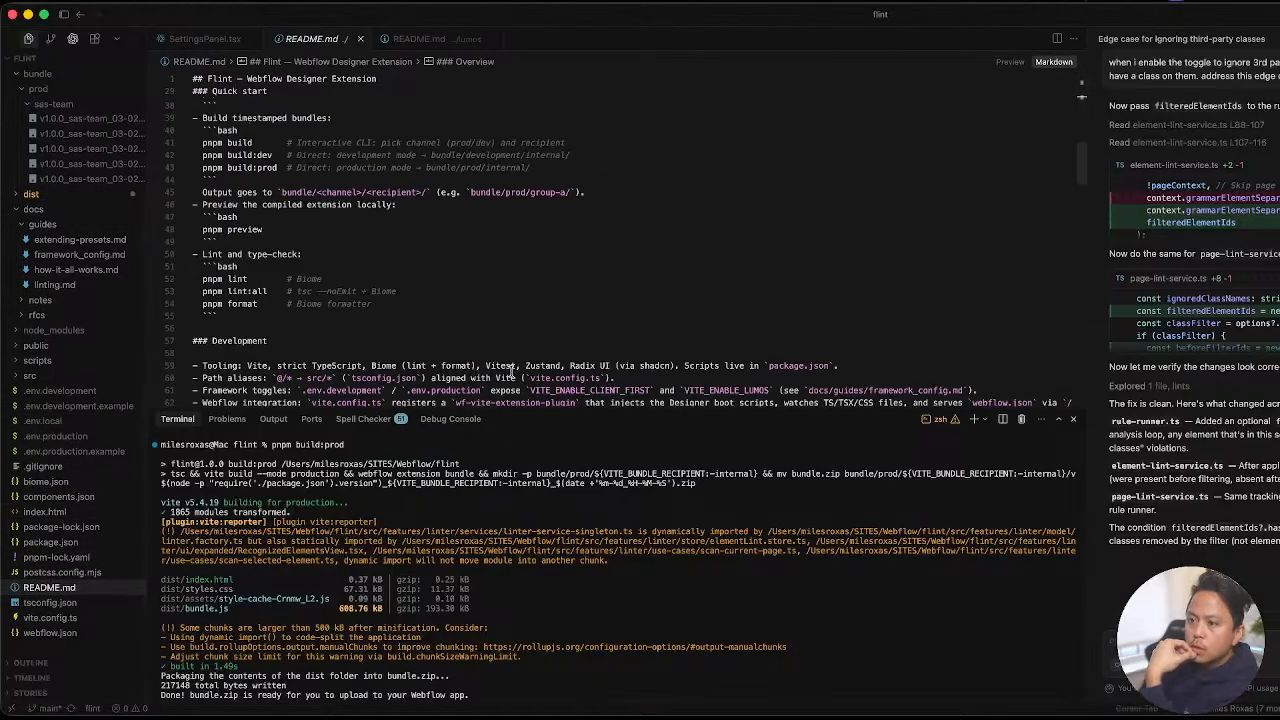
pyautogui.scroll(-1, 513, 372)
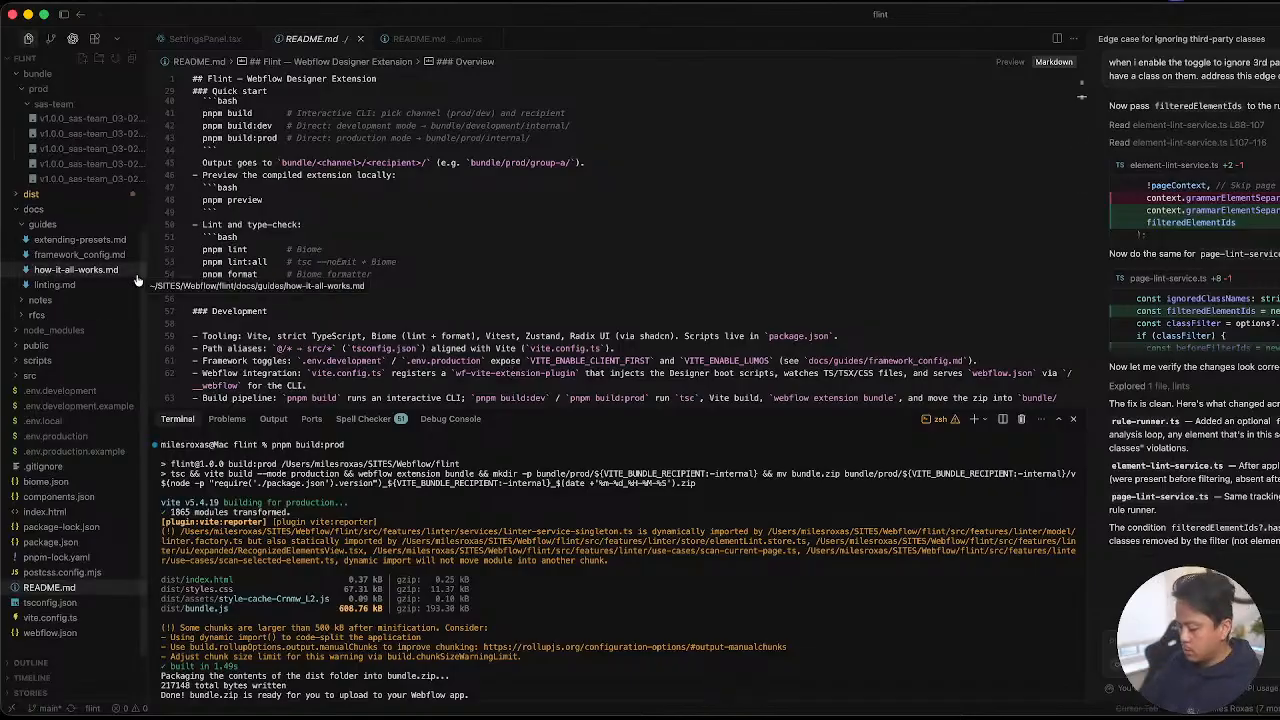
# Step: Open package.json to read its build scripts, and run the production build again with pnpm build:prod
pyautogui.press('super+p')
pyautogui.write('pack')
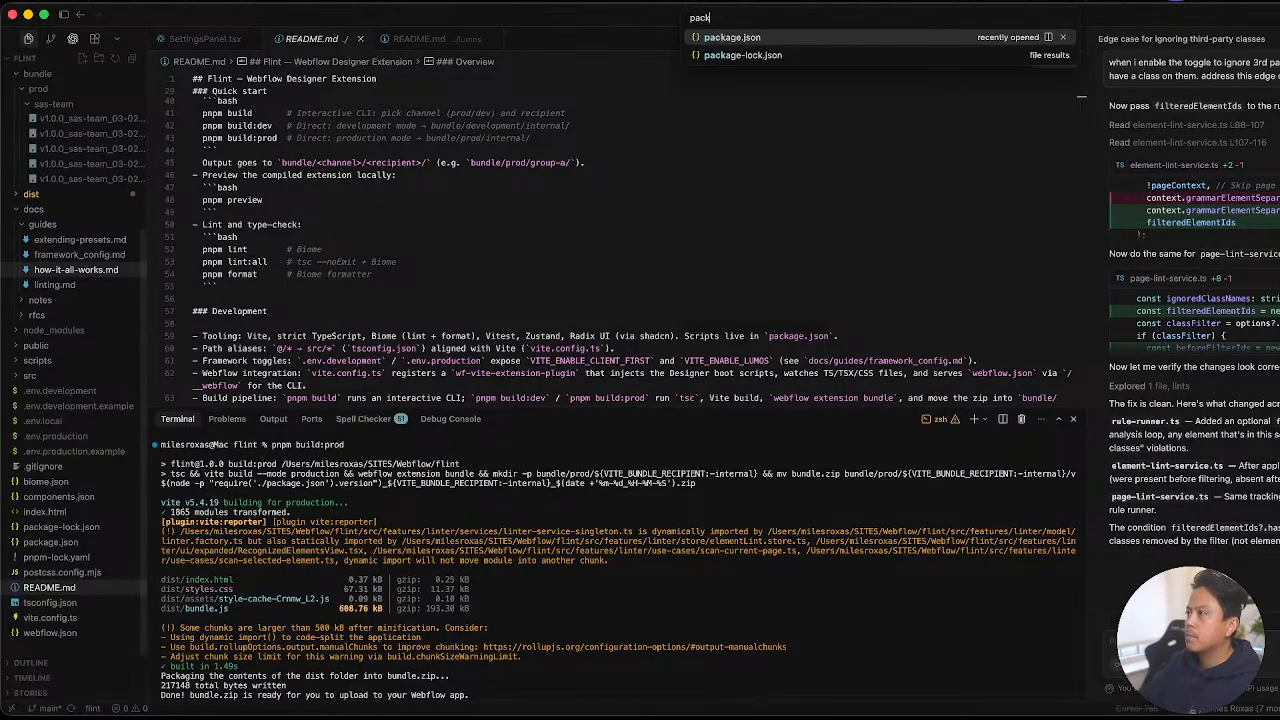
pyautogui.press('Return')
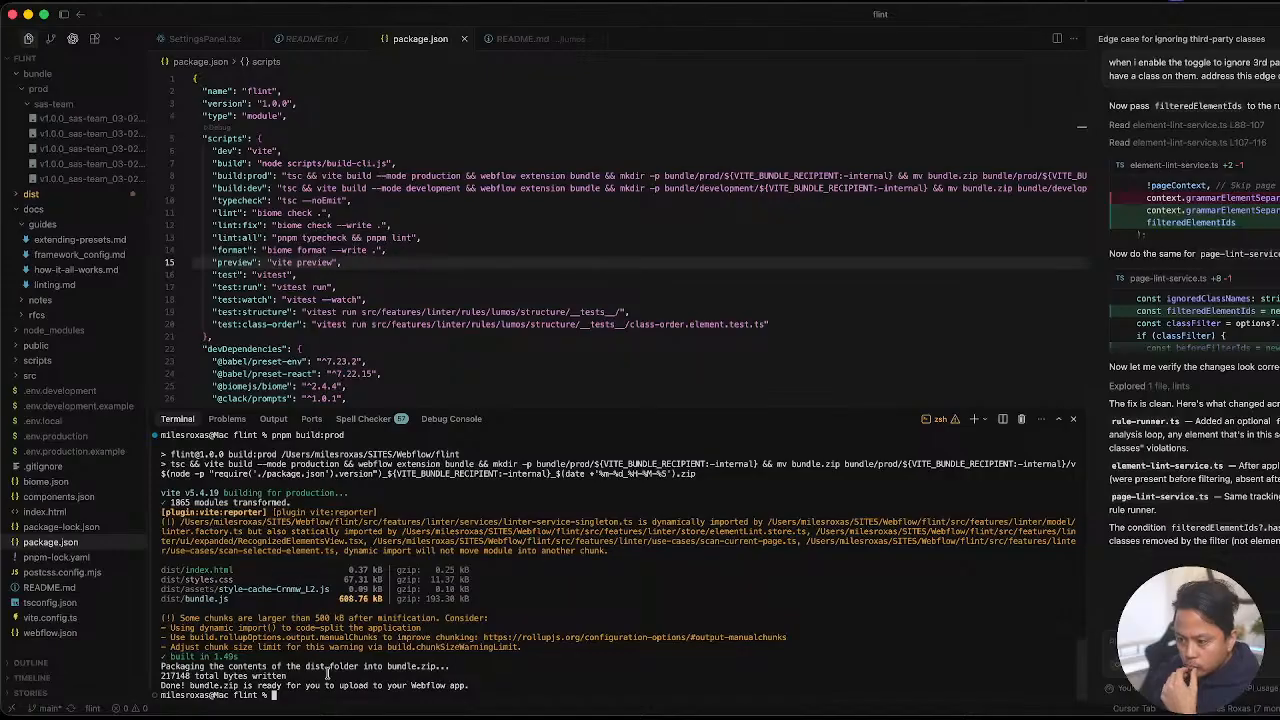
pyautogui.write('pnpm build:prod')
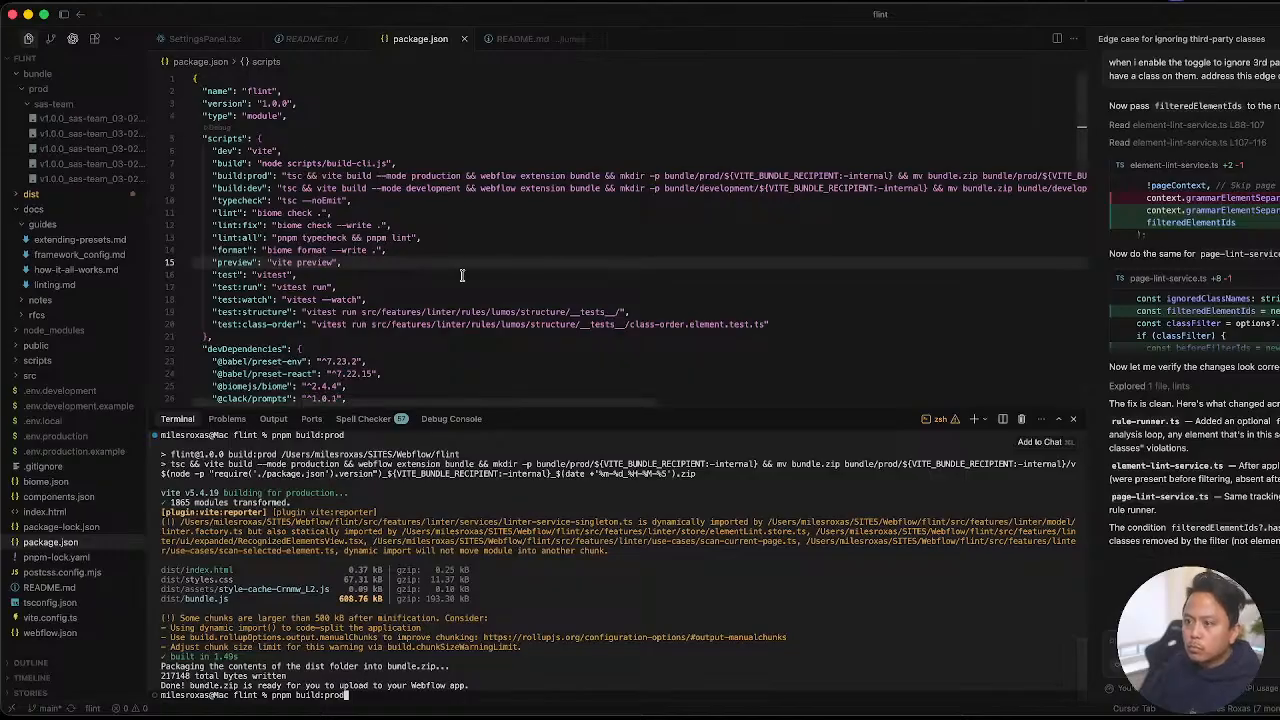
pyautogui.scroll(-1, 462, 275)
pyautogui.scroll(-5, 430, 284)
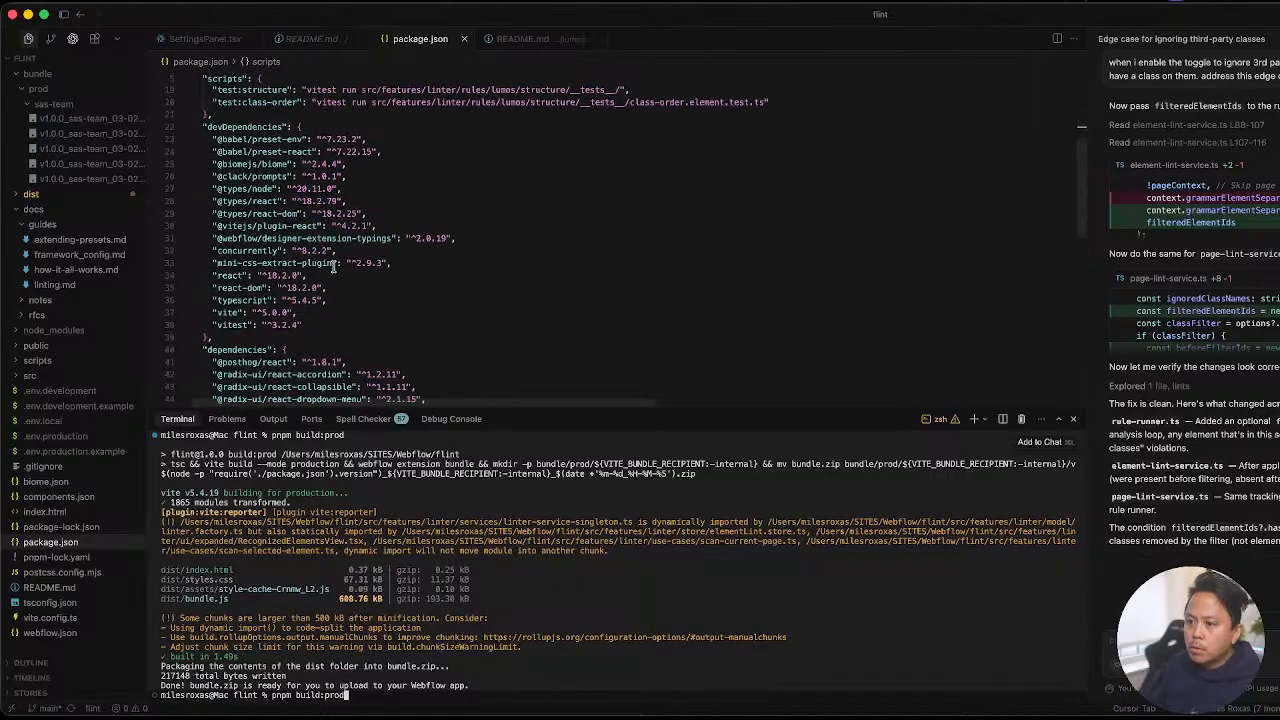
pyautogui.scroll(6, 380, 270)
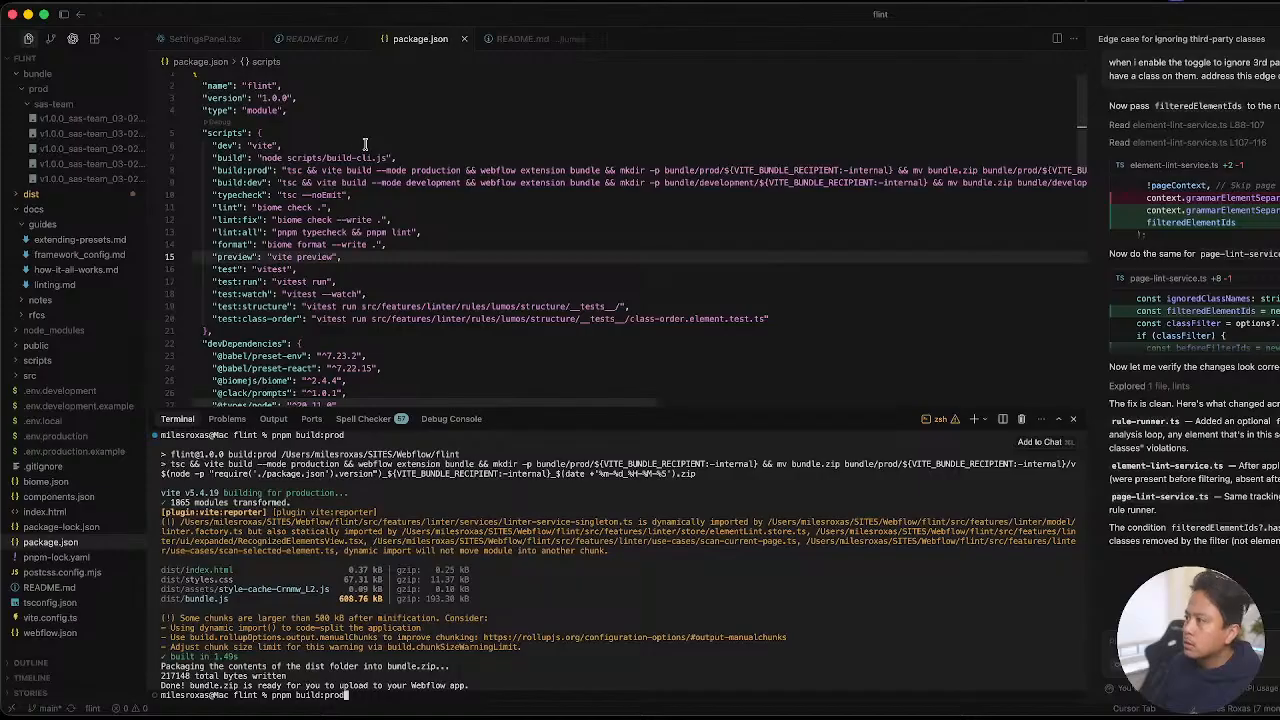
pyautogui.hscroll(2, 789, 158)
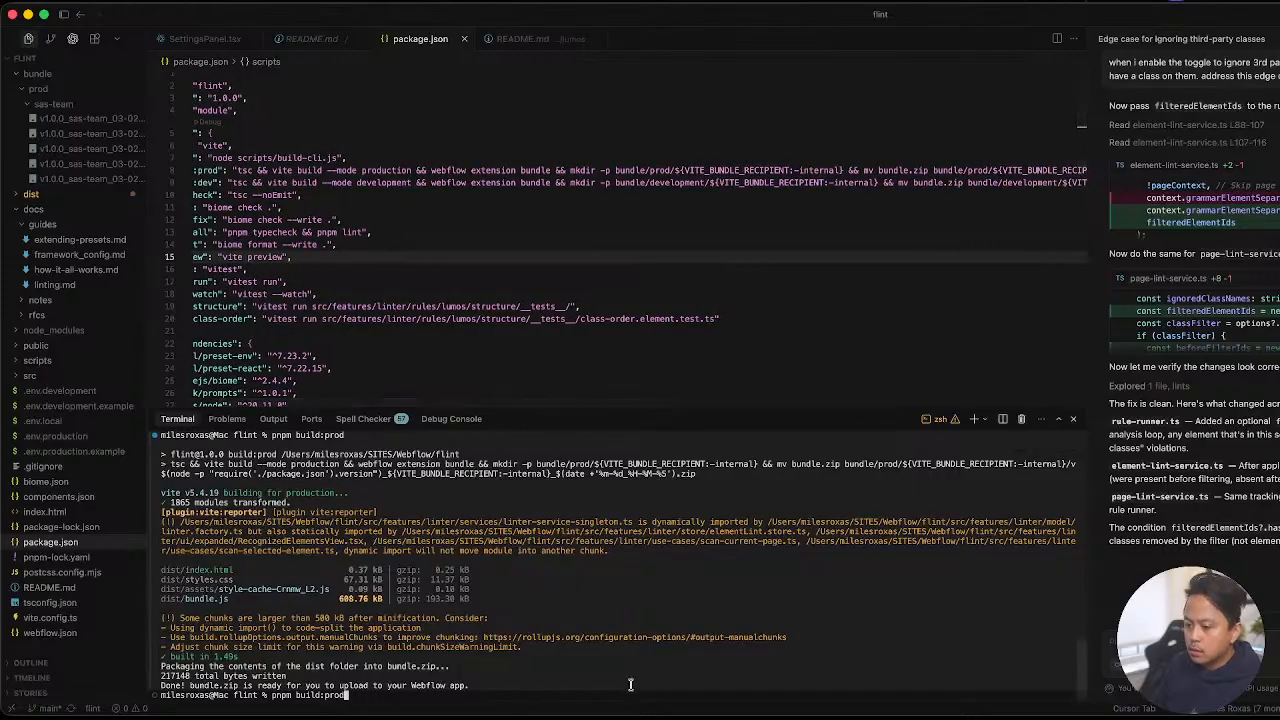
pyautogui.press('Return')
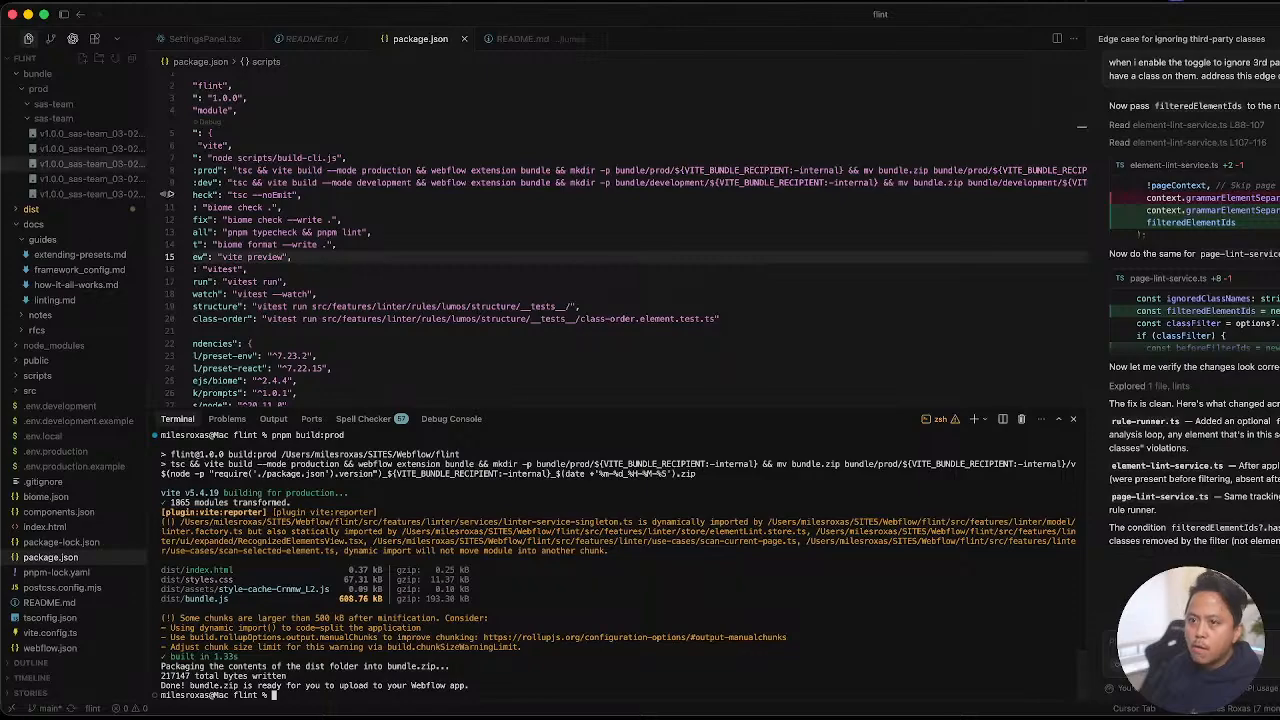
# Step: Examine the contents of the dist and assets folders and the build script definitions in package.json
pyautogui.click(40, 209)
pyautogui.click(77, 222)
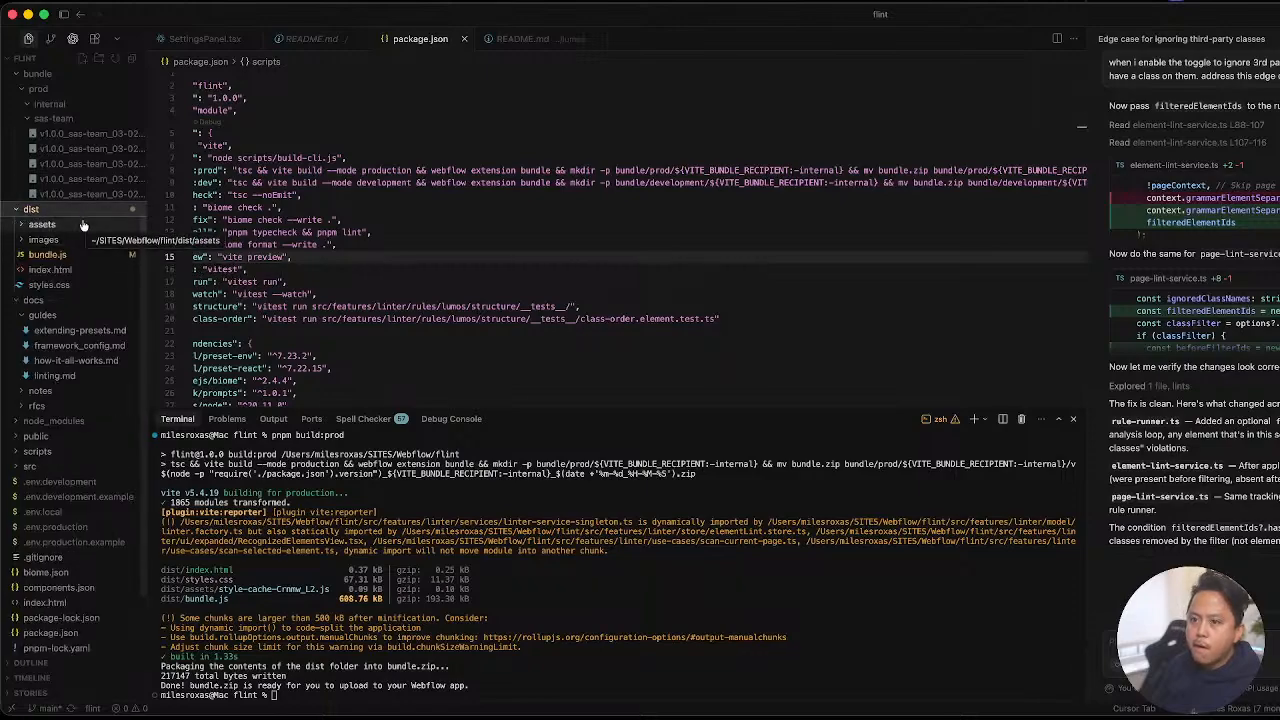
pyautogui.click(436, 246)
pyautogui.click(382, 219)
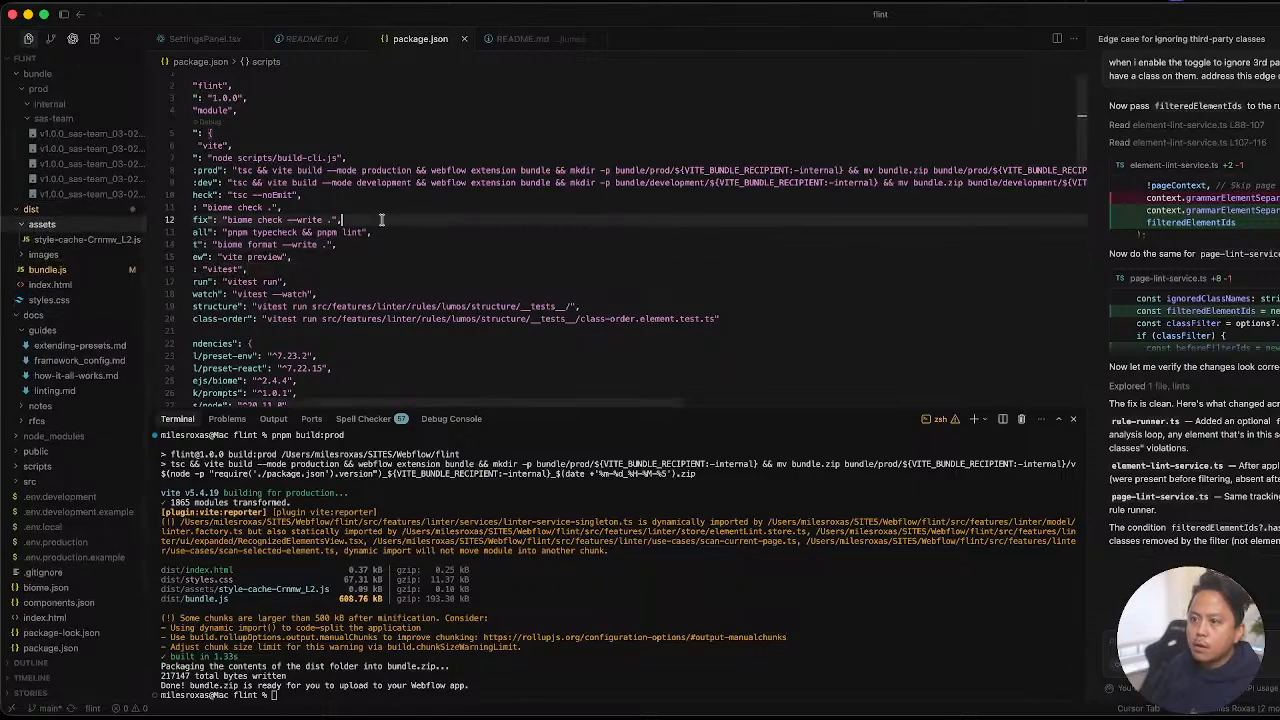
pyautogui.click(250, 257)
pyautogui.click(330, 282)
pyautogui.hscroll(5, 340, 282)
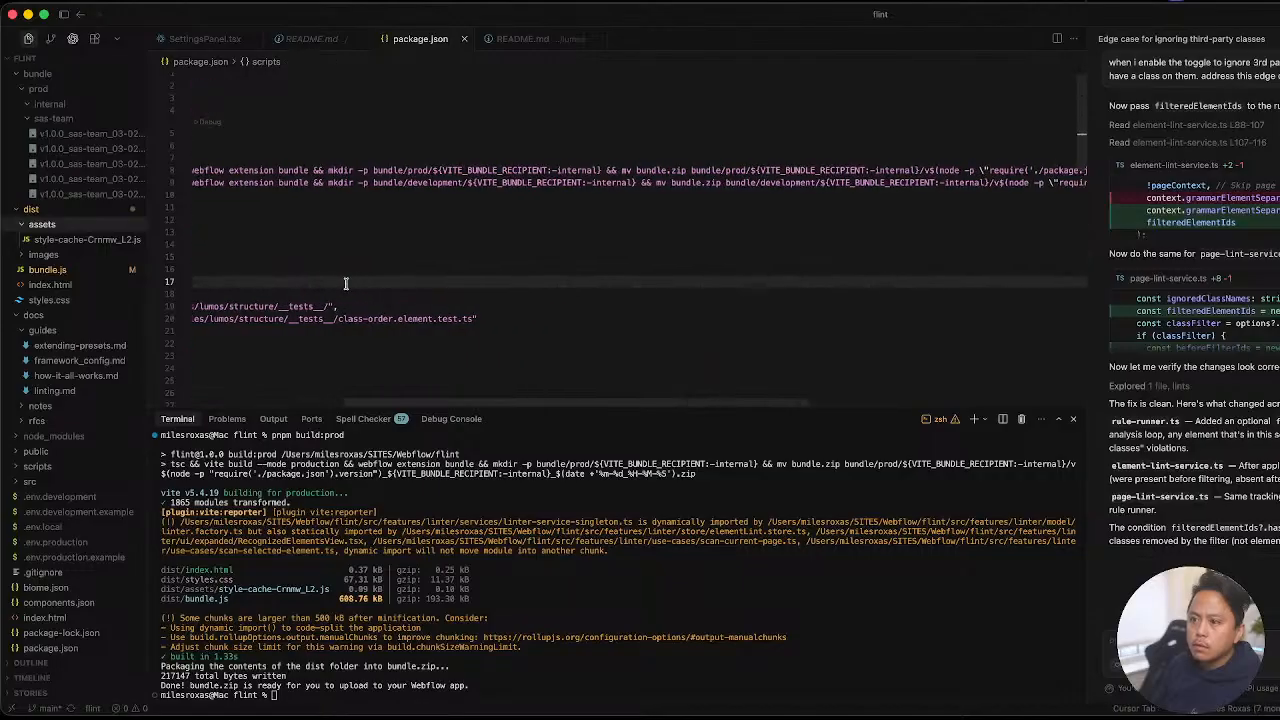
pyautogui.hscroll(-8, 345, 281)
pyautogui.click(298, 158)
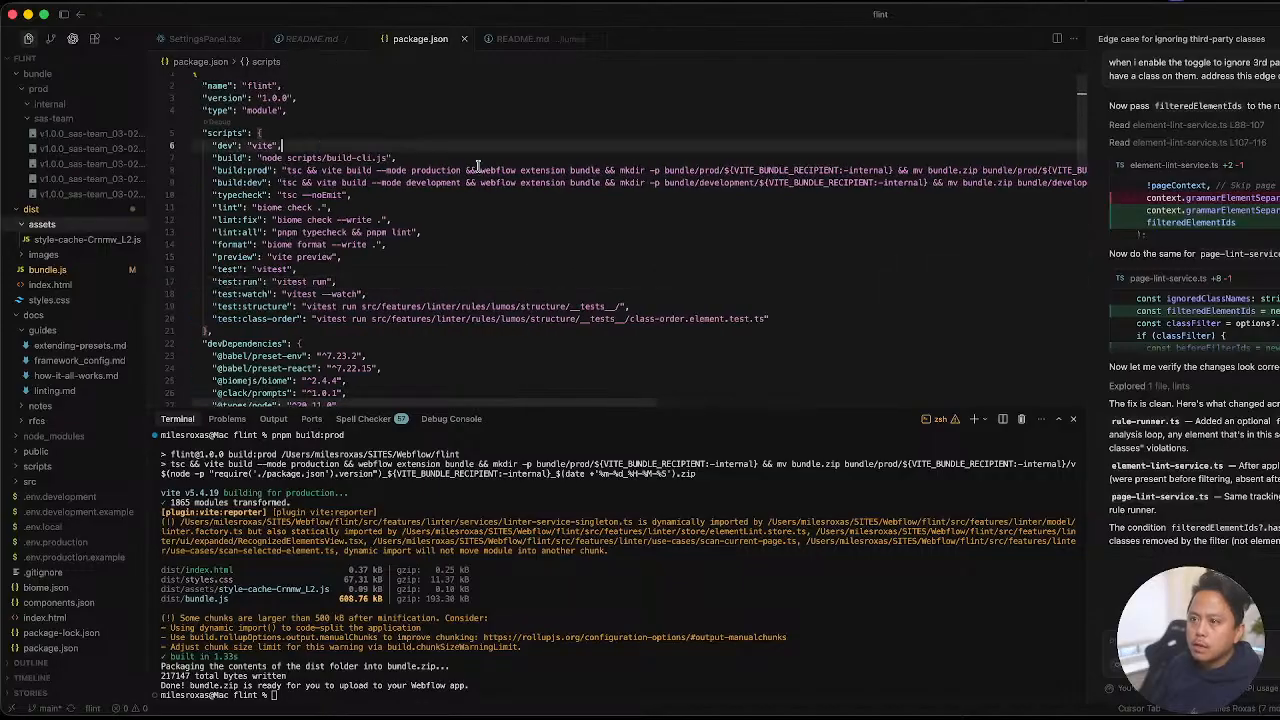
pyautogui.click(478, 158)
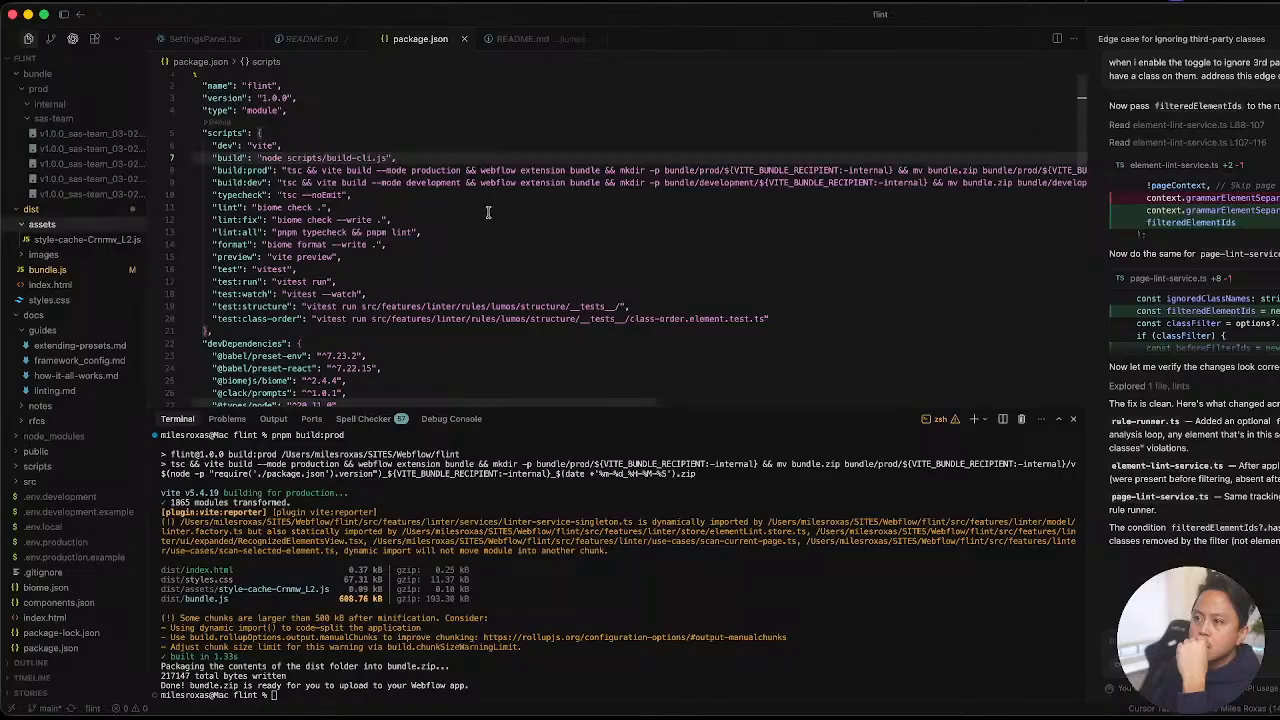
# Step: Run the interactive pnpm build for the Production channel with group-a as the recipient
pyautogui.click(551, 685)
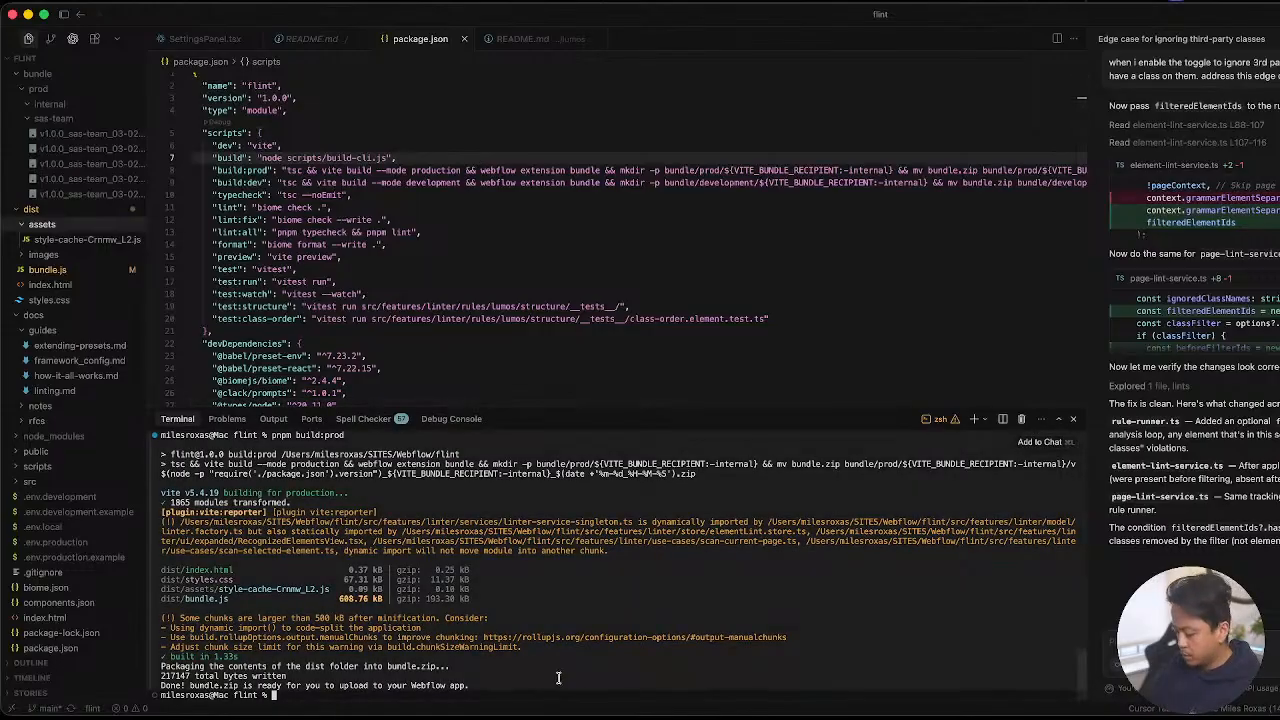
pyautogui.write('pnpm build')
pyautogui.press('Return')
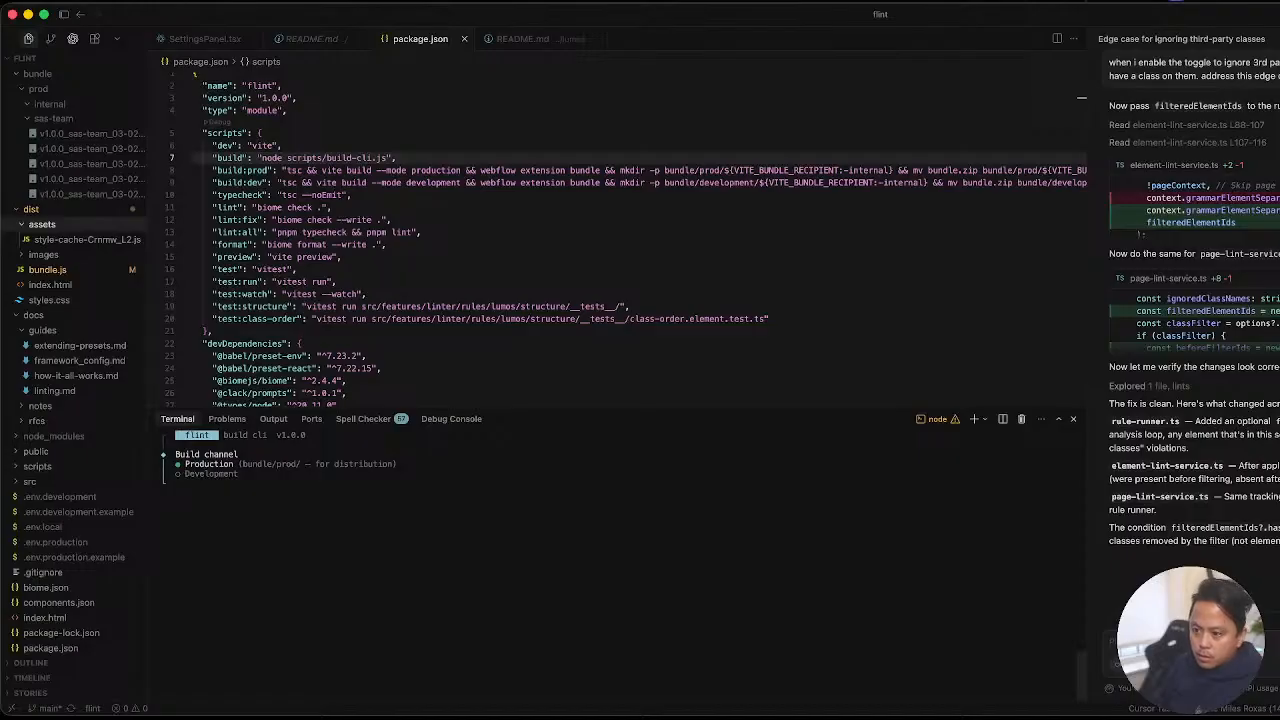
pyautogui.press('Return')
pyautogui.press('Down')
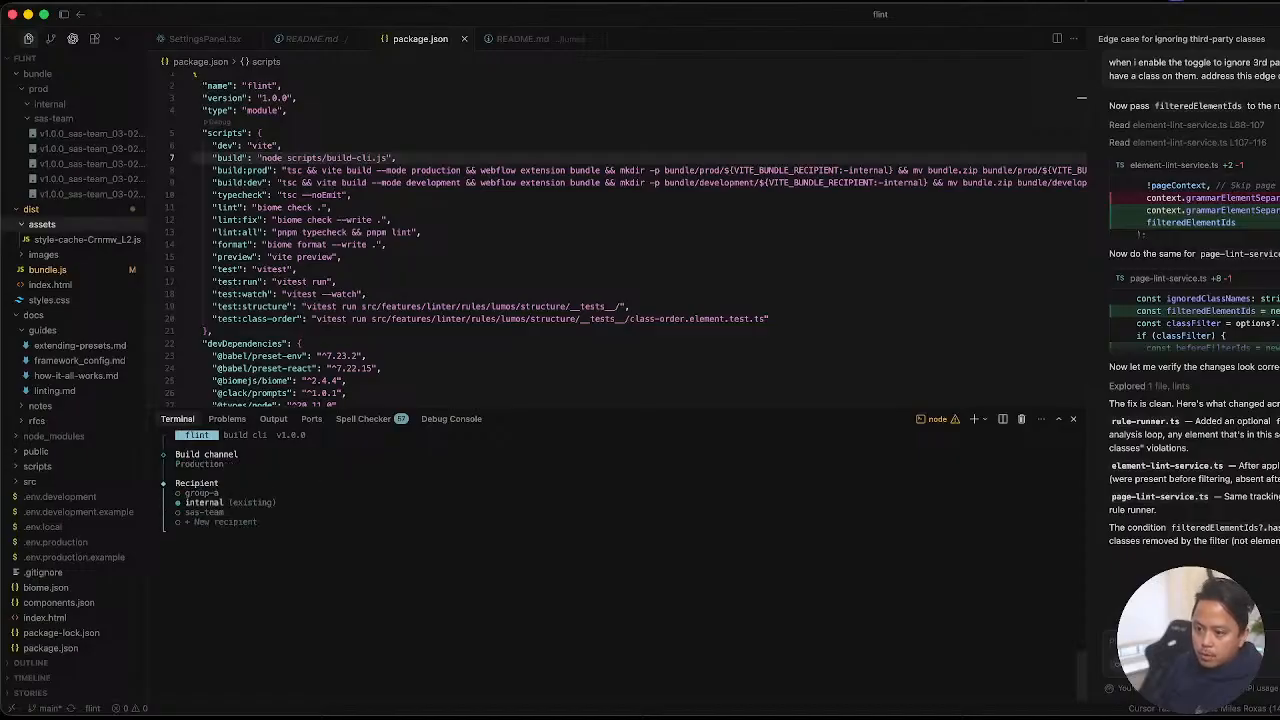
pyautogui.press('Up')
pyautogui.press('Return')
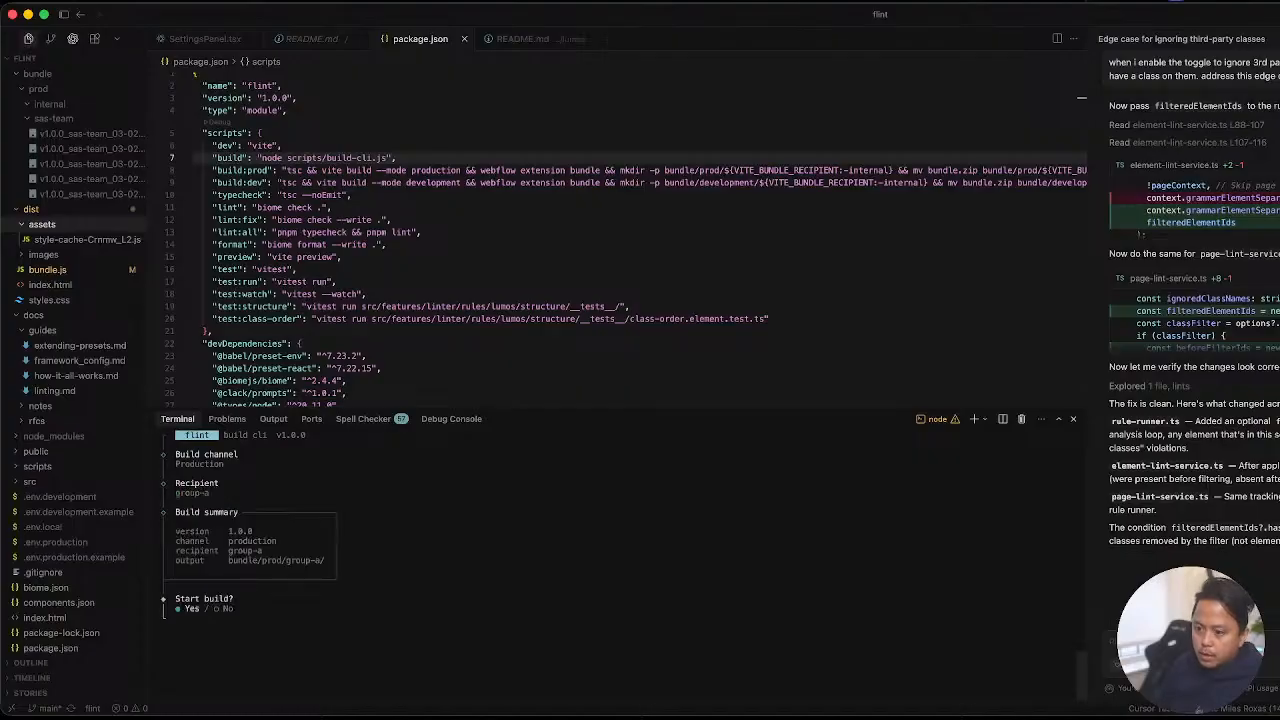
pyautogui.press('Return')
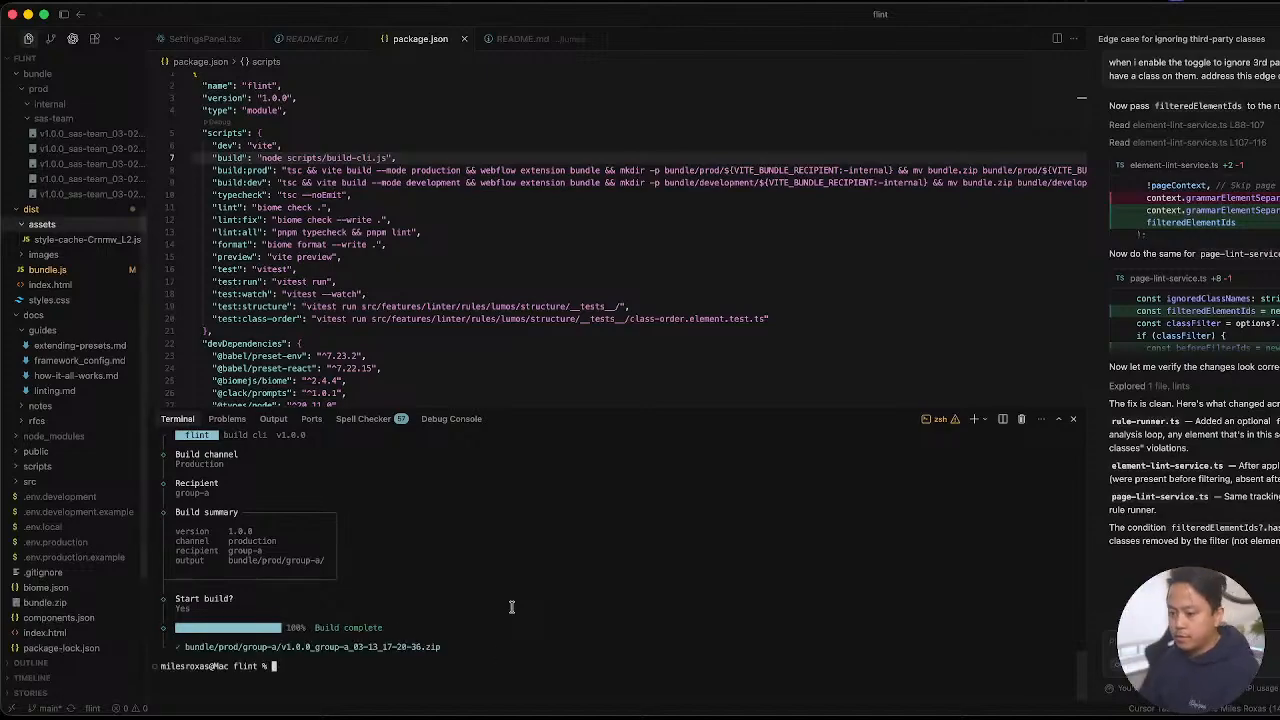
pyautogui.rightClick(432, 646)
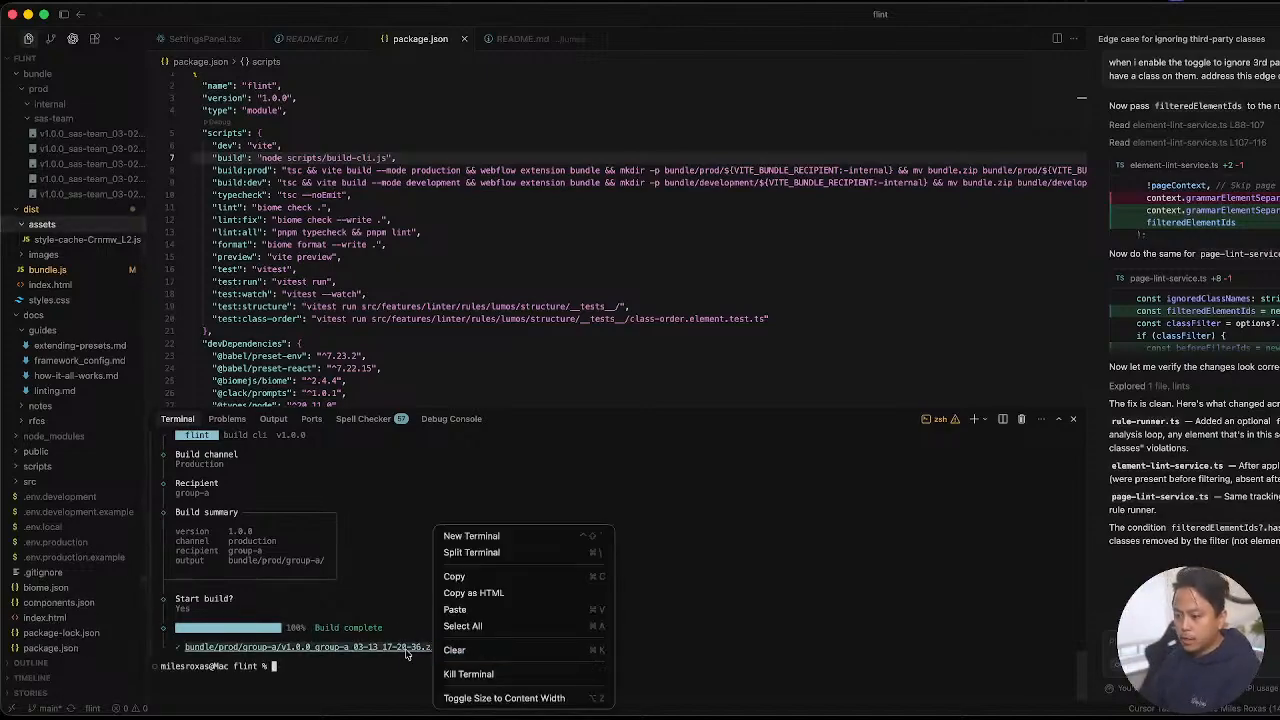
pyautogui.click(405, 595)
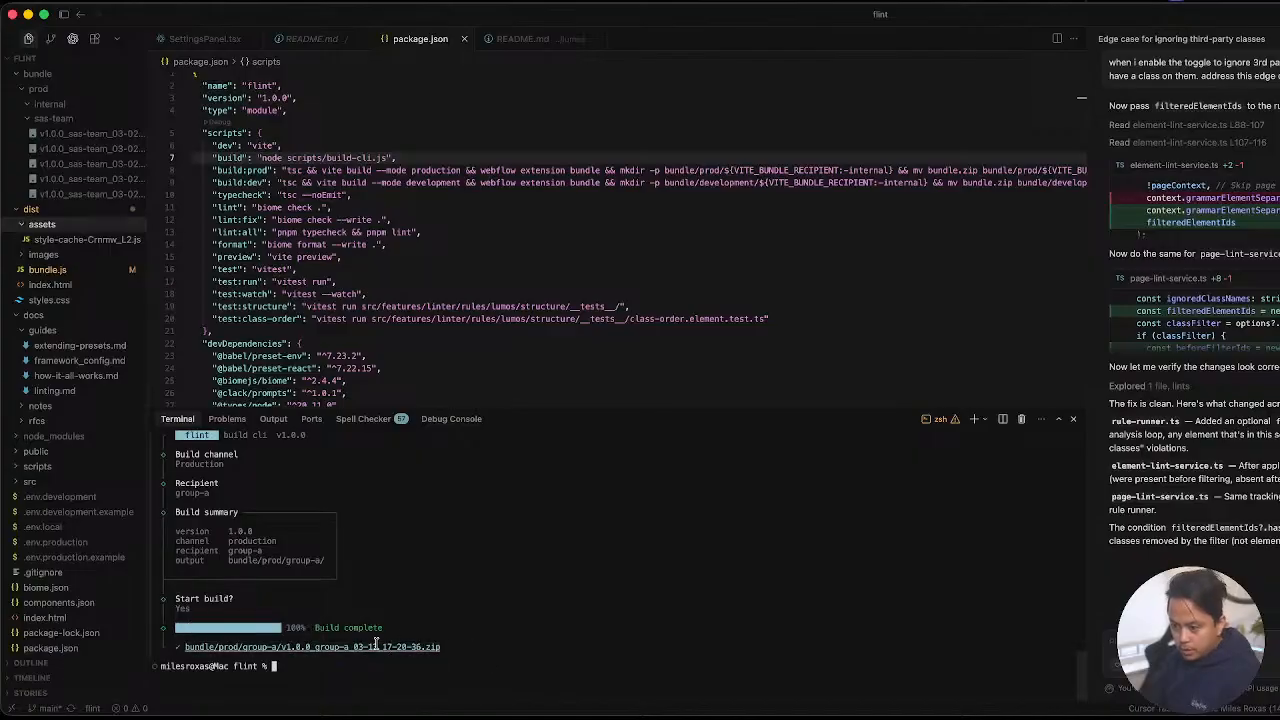
pyautogui.hotkey('ctrl', 'Up')
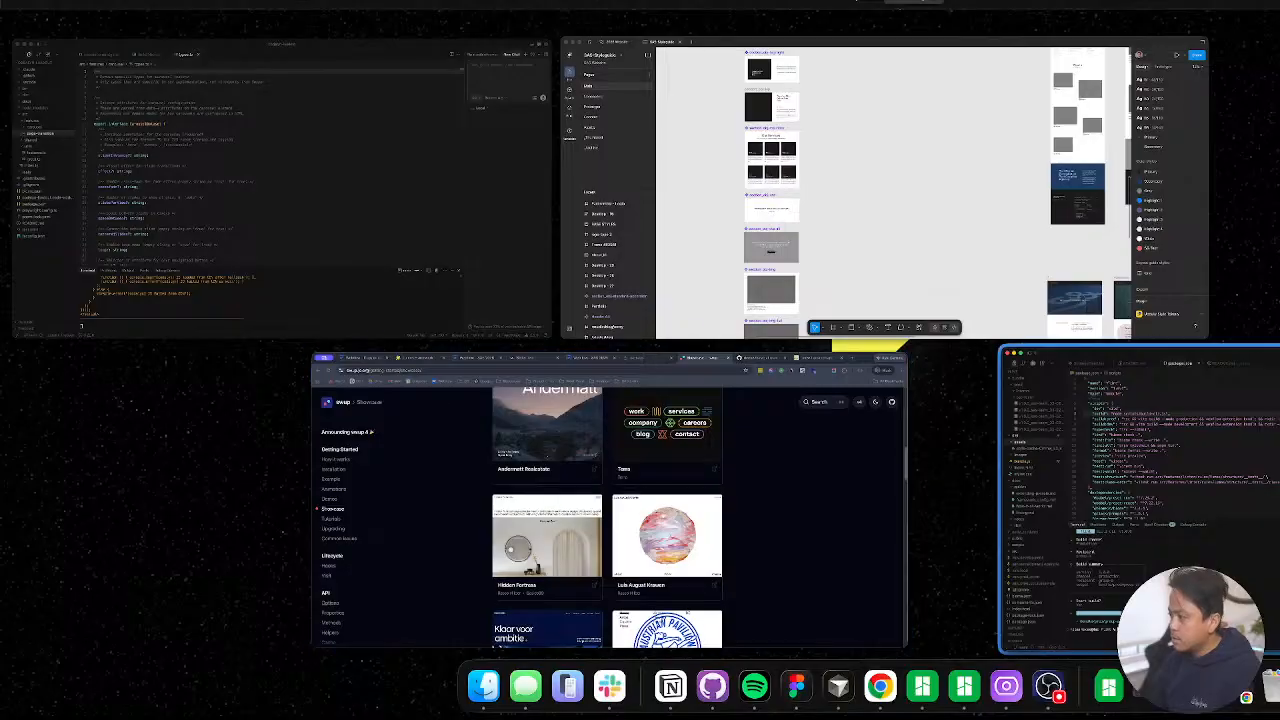
pyautogui.hotkey('ctrl', 'Up')
pyautogui.hotkey('ctrl', 'Up')
pyautogui.click(1222, 458)
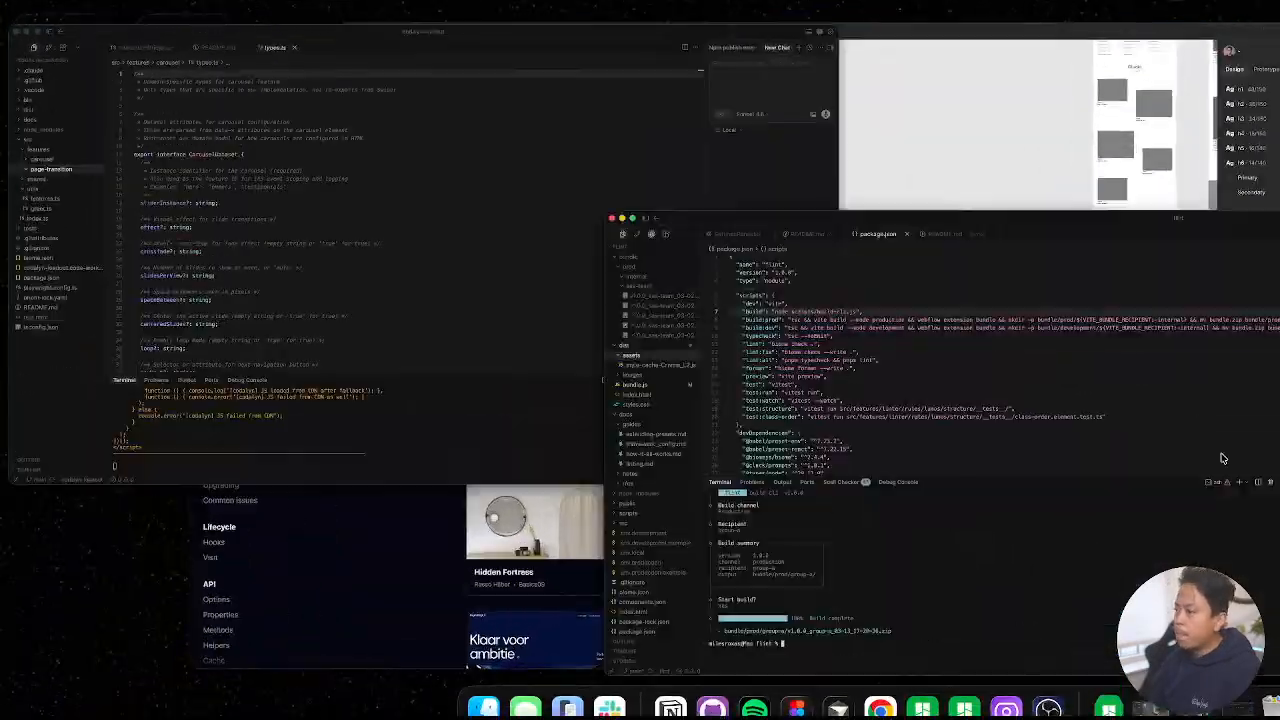
# Step: Close the open editor files in flint and collapse the development, bundle and assets folders
pyautogui.press('super+w')
pyautogui.press('super+w')
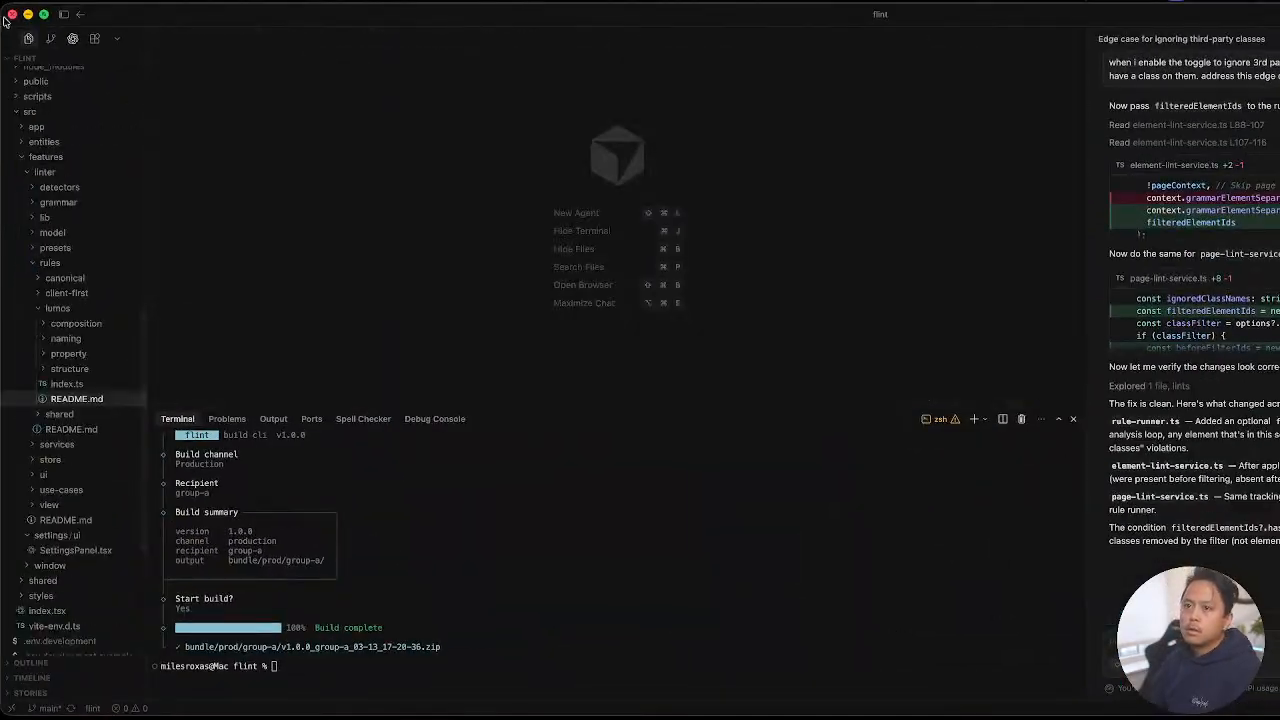
pyautogui.scroll(10, 91, 234)
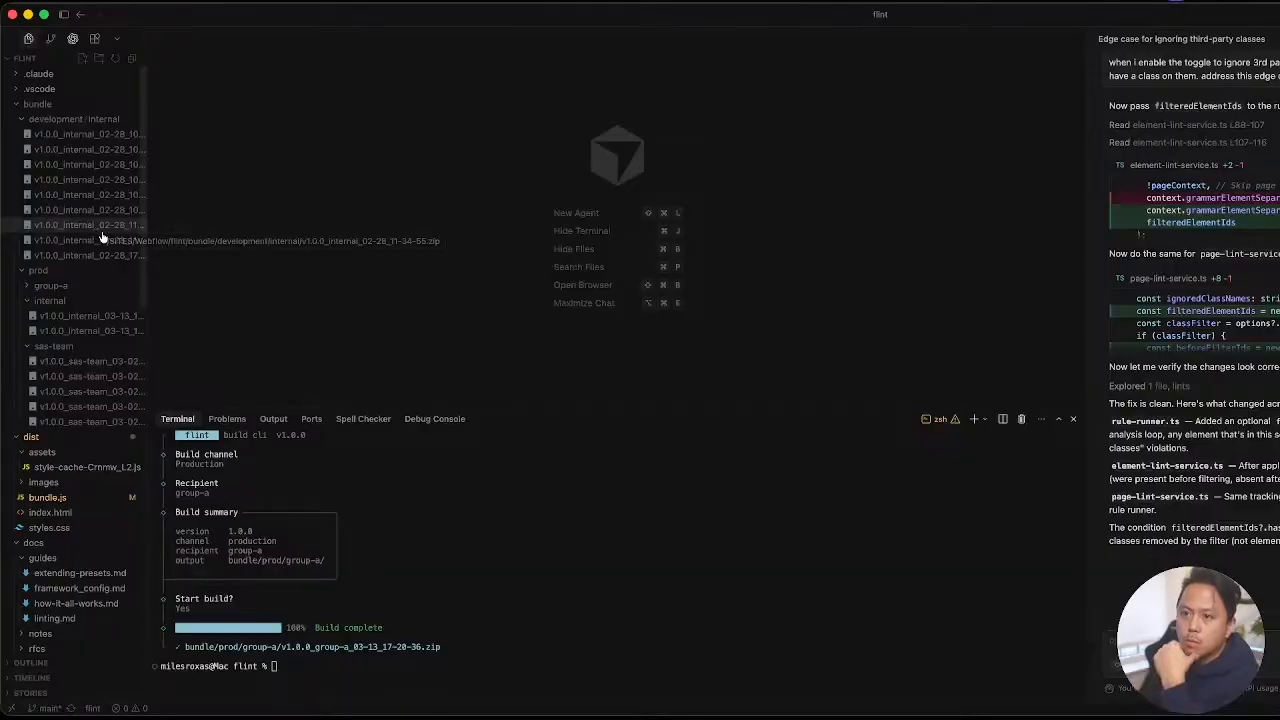
pyautogui.click(22, 119)
pyautogui.click(20, 104)
pyautogui.click(44, 136)
# Step: Switch to the codalyn-loadout window, close types.ts and README.md, and collapse the carousel and page-transition folders
pyautogui.hotkey('ctrl', 'Left')
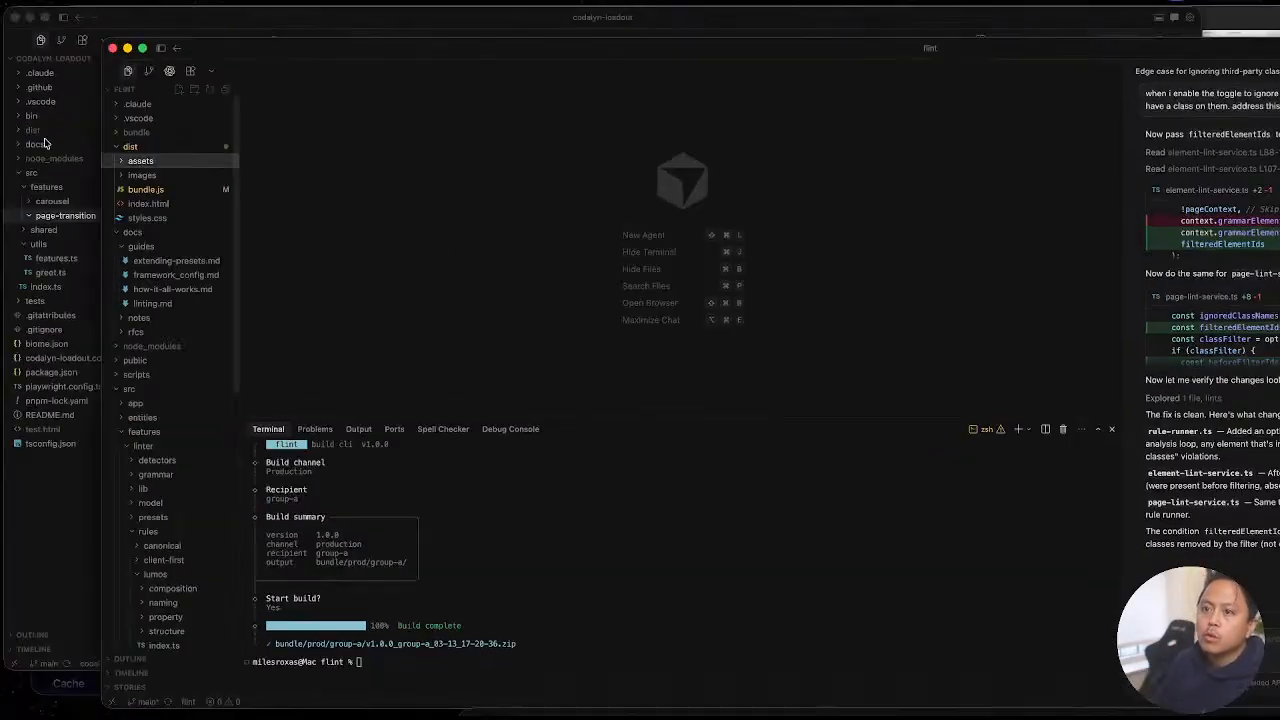
pyautogui.click(73, 125)
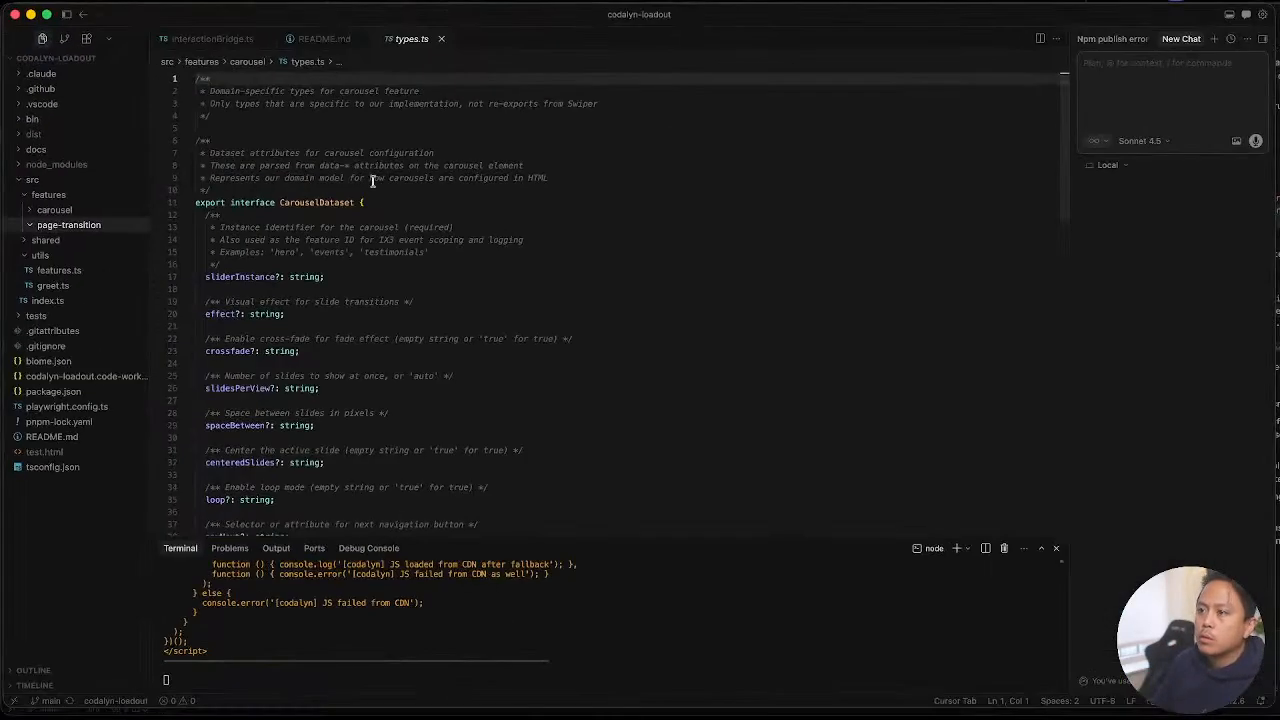
pyautogui.click(440, 39)
pyautogui.click(362, 38)
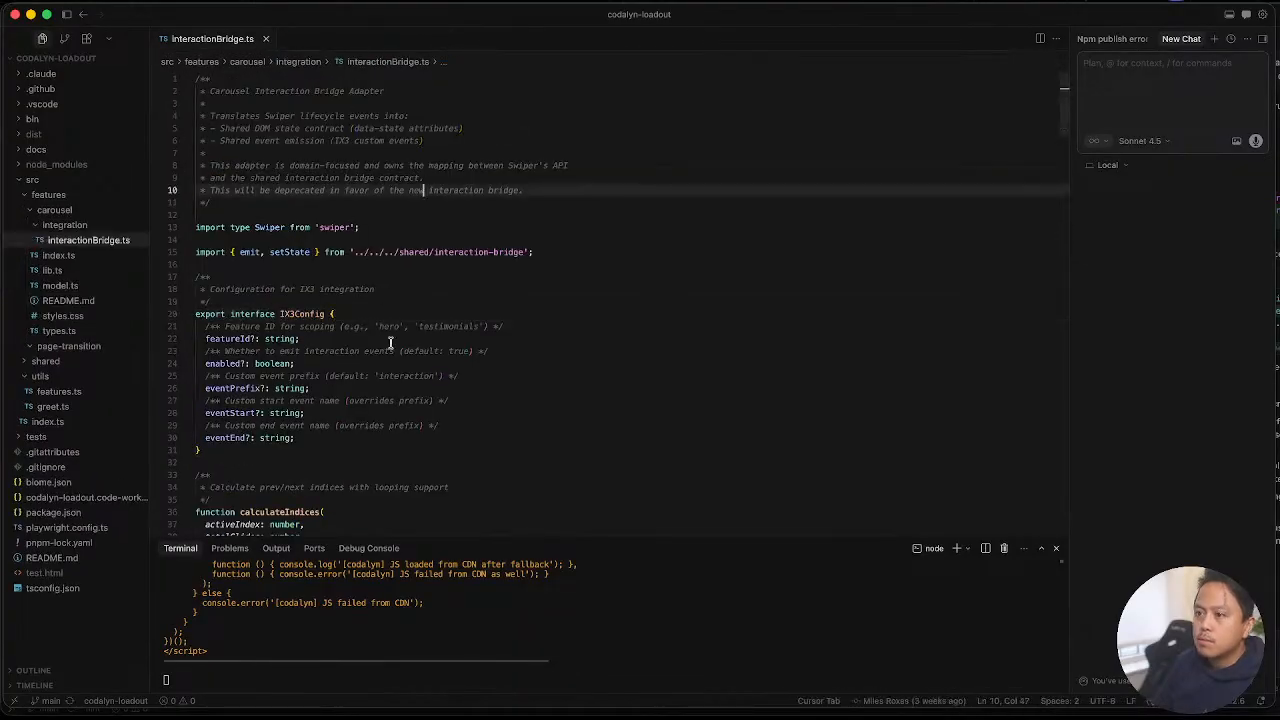
pyautogui.click(74, 209)
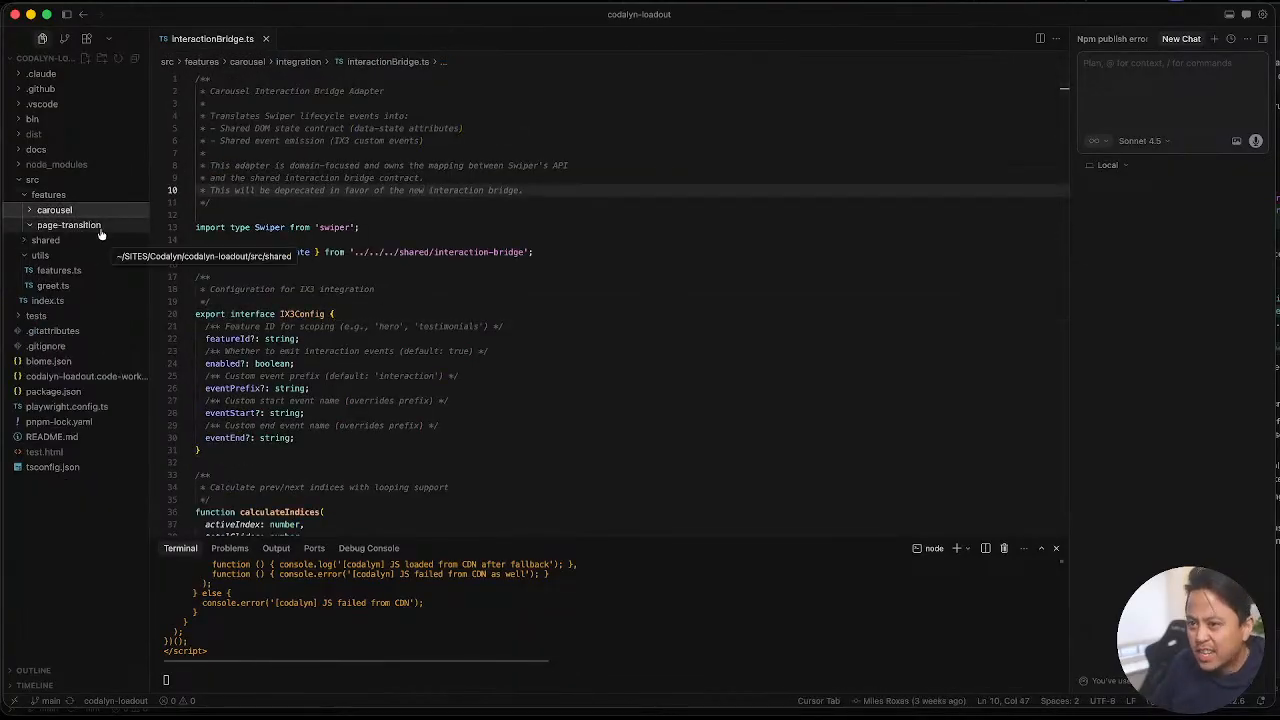
pyautogui.click(102, 226)
pyautogui.click(767, 323)
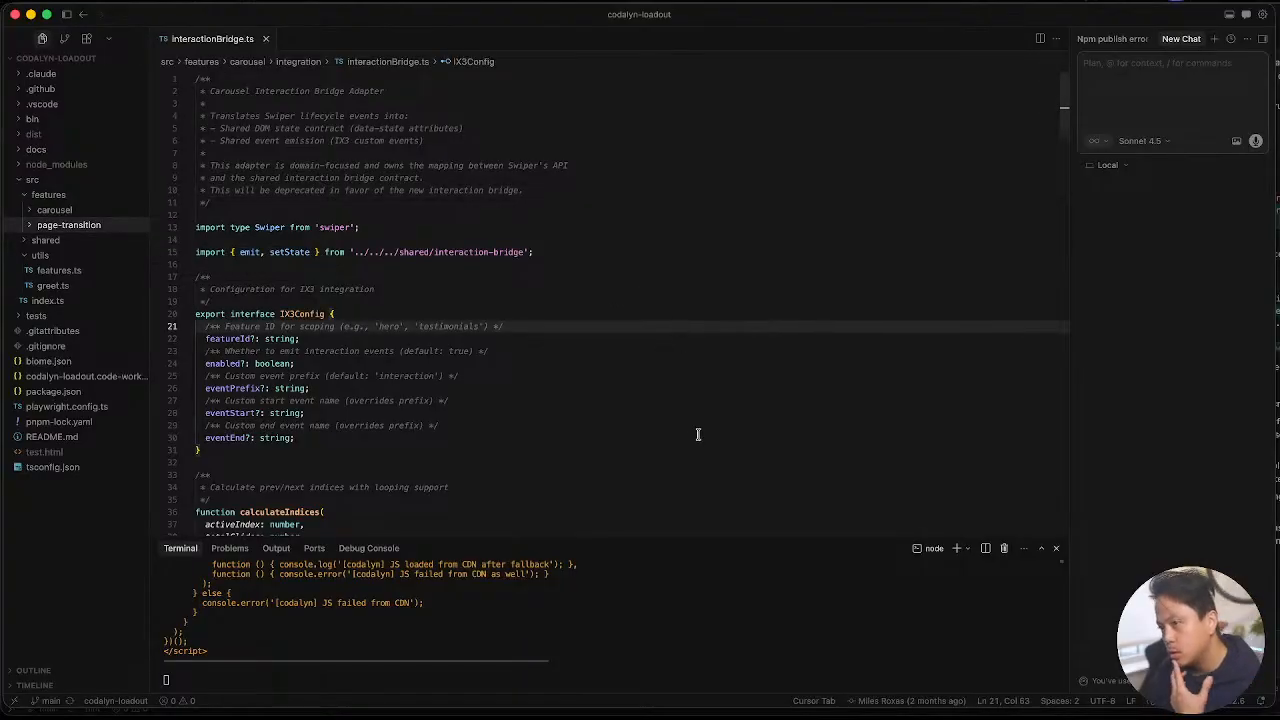
# Step: Open Claude Code beside interactionBridge.ts and show the list of past agents
pyautogui.click(1060, 38)
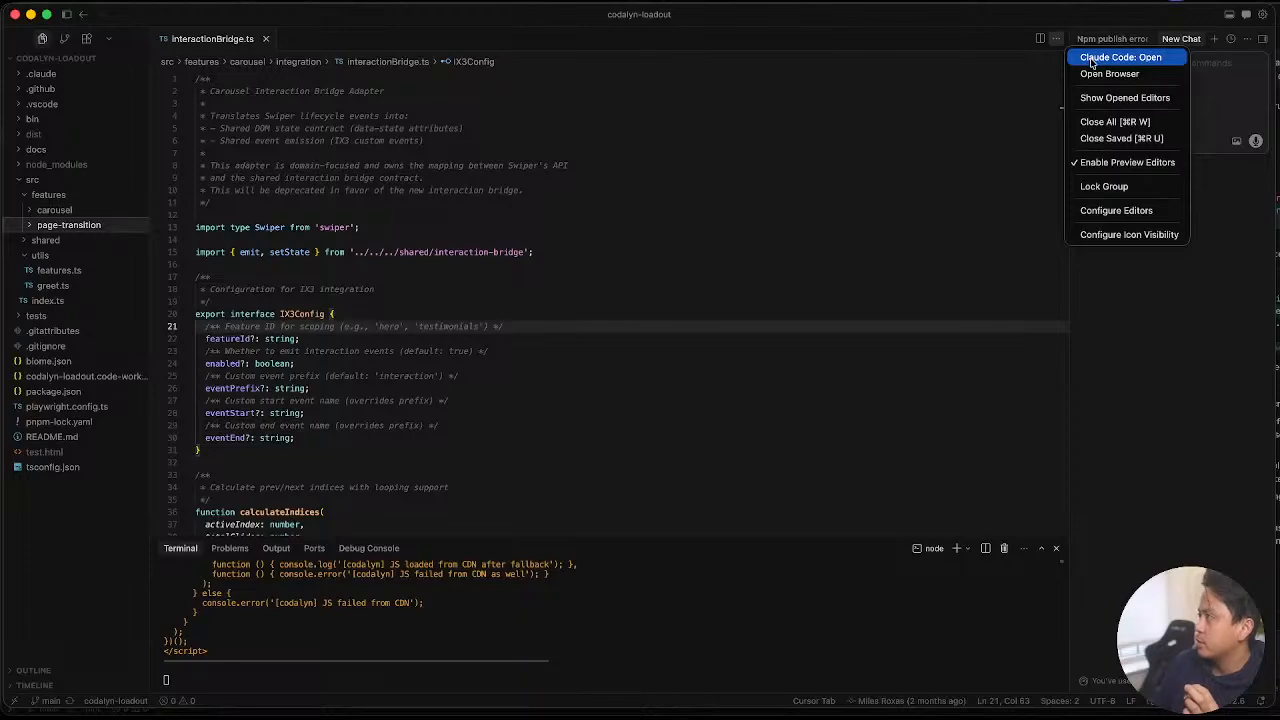
pyautogui.click(1092, 58)
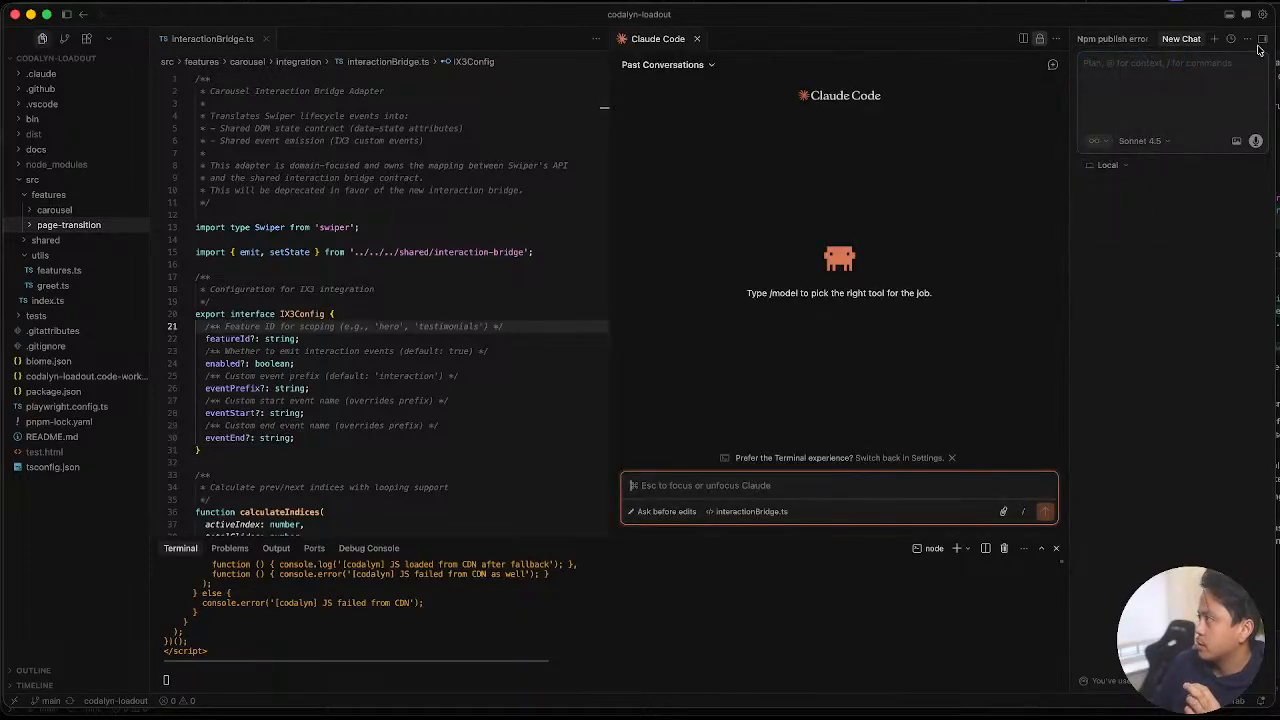
pyautogui.click(1261, 40)
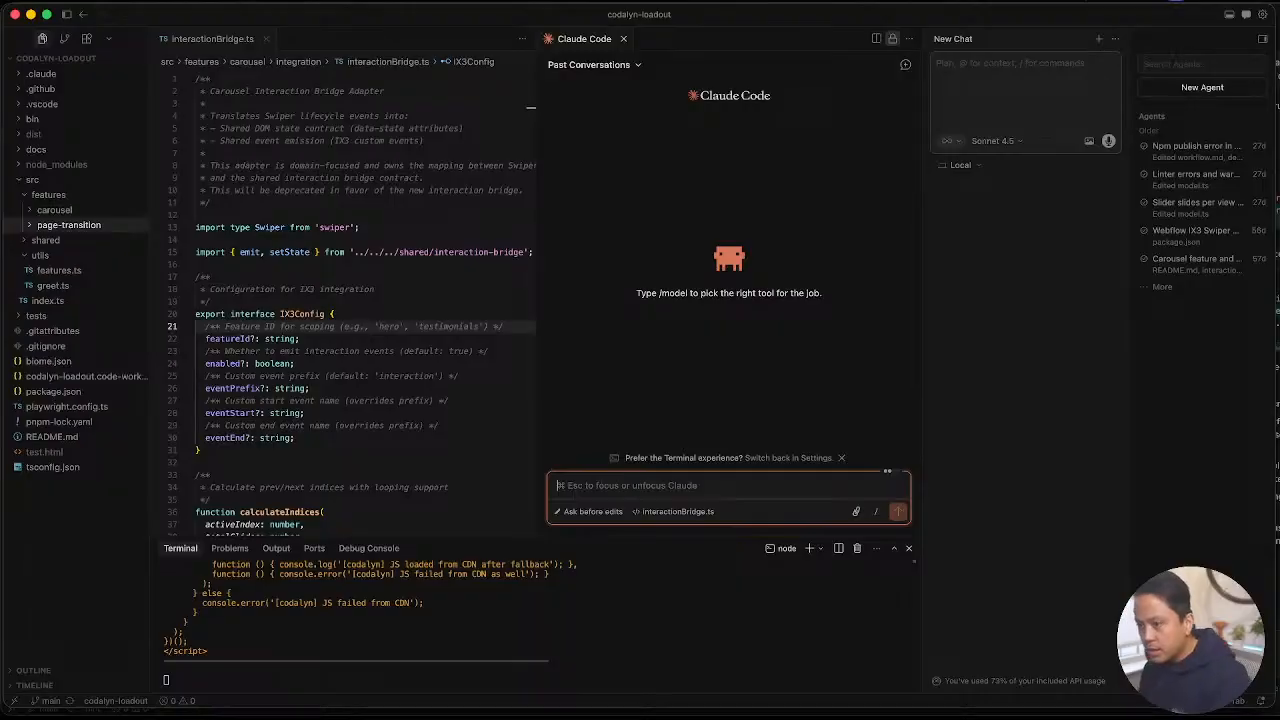
# Step: Switch to Chrome, open olinn.vercel.app in a new tab, and narrow the browser window
pyautogui.hotkey('ctrl', 'Up')
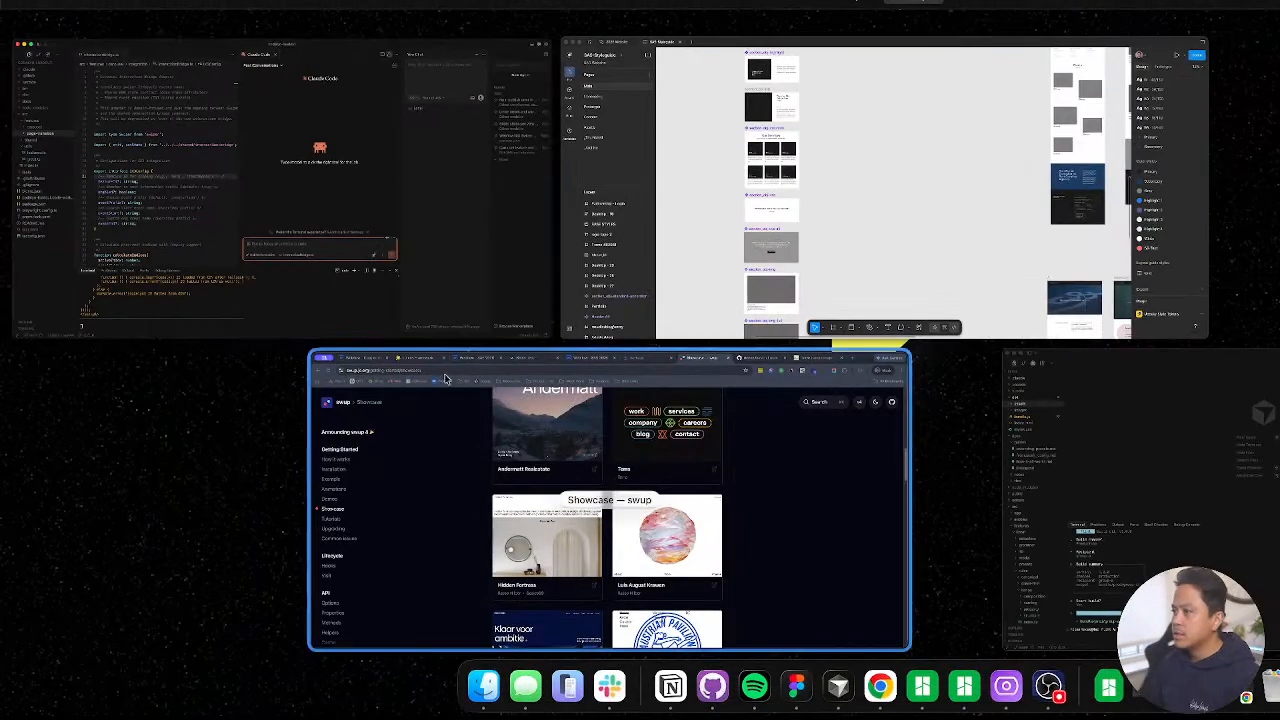
pyautogui.click(610, 500)
pyautogui.press('super+t')
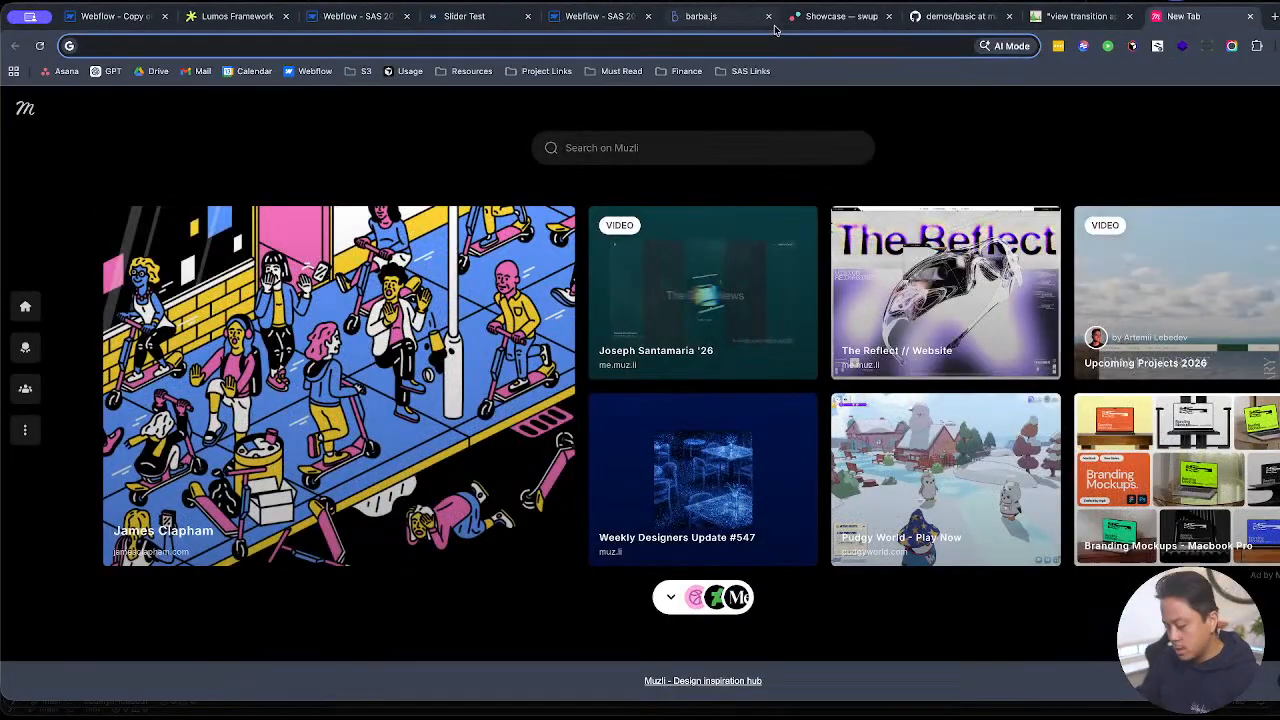
pyautogui.write('olinn.vercel.app')
pyautogui.press('Return')
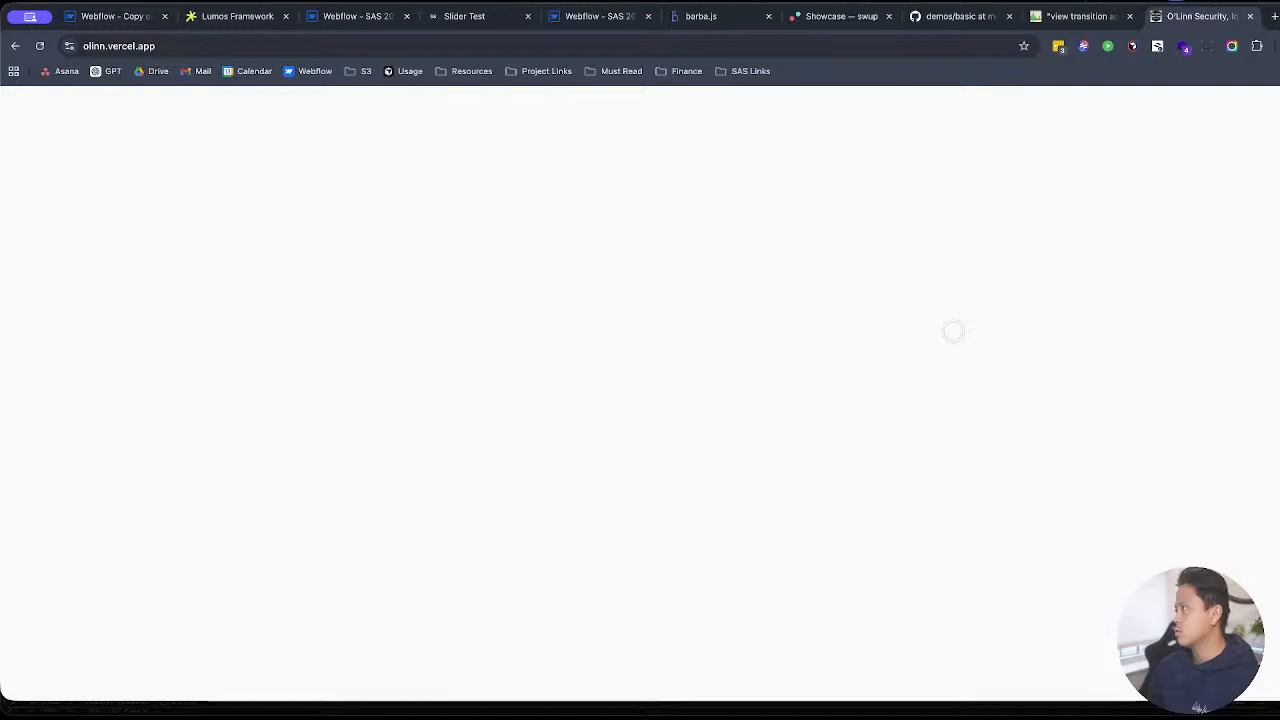
pyautogui.moveTo(1192, 249); pyautogui.dragTo(1128, 243)
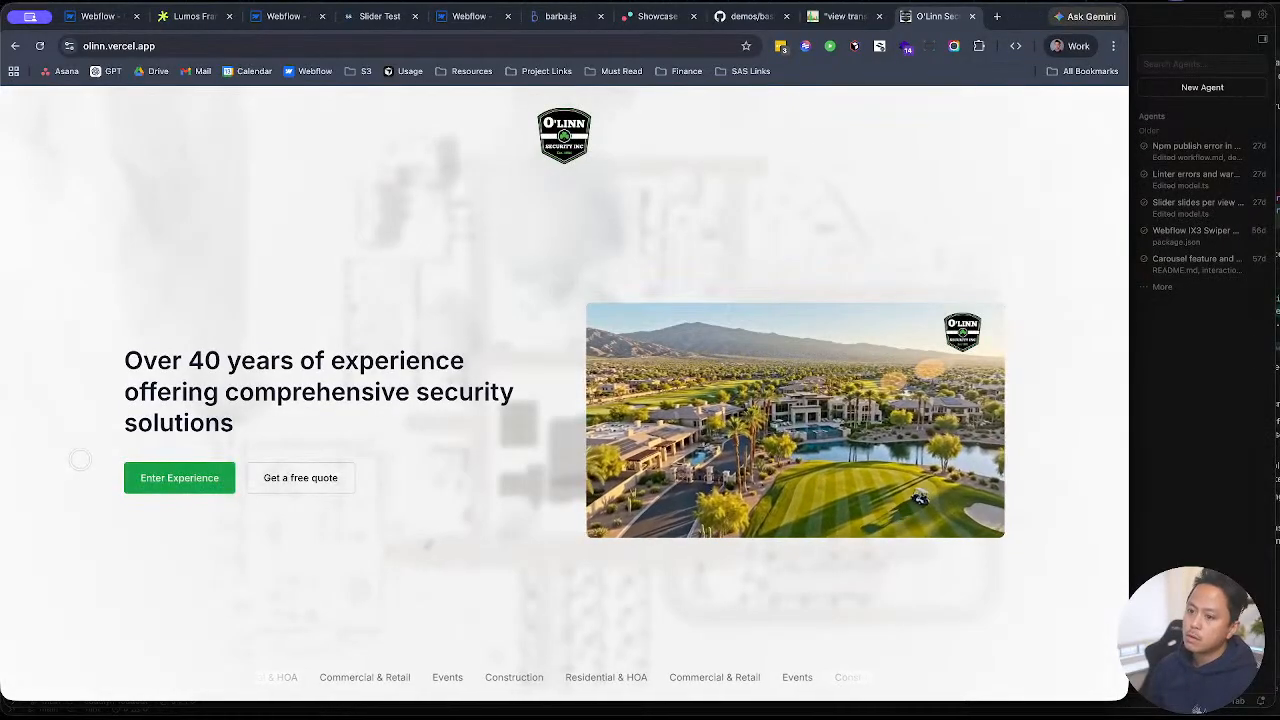
# Step: Enter the O'Linn site's 3D experience, view the About Us page, and return to the home scene to examine its page transitions
pyautogui.click(159, 478)
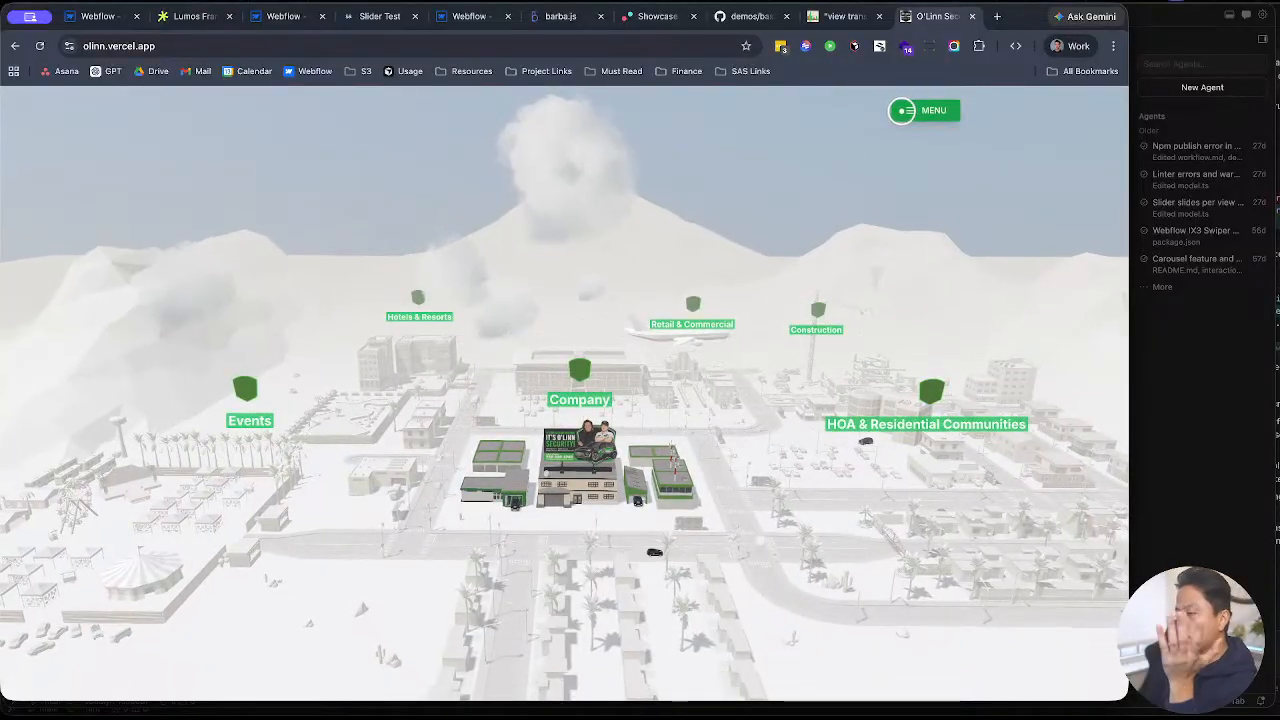
pyautogui.click(903, 110)
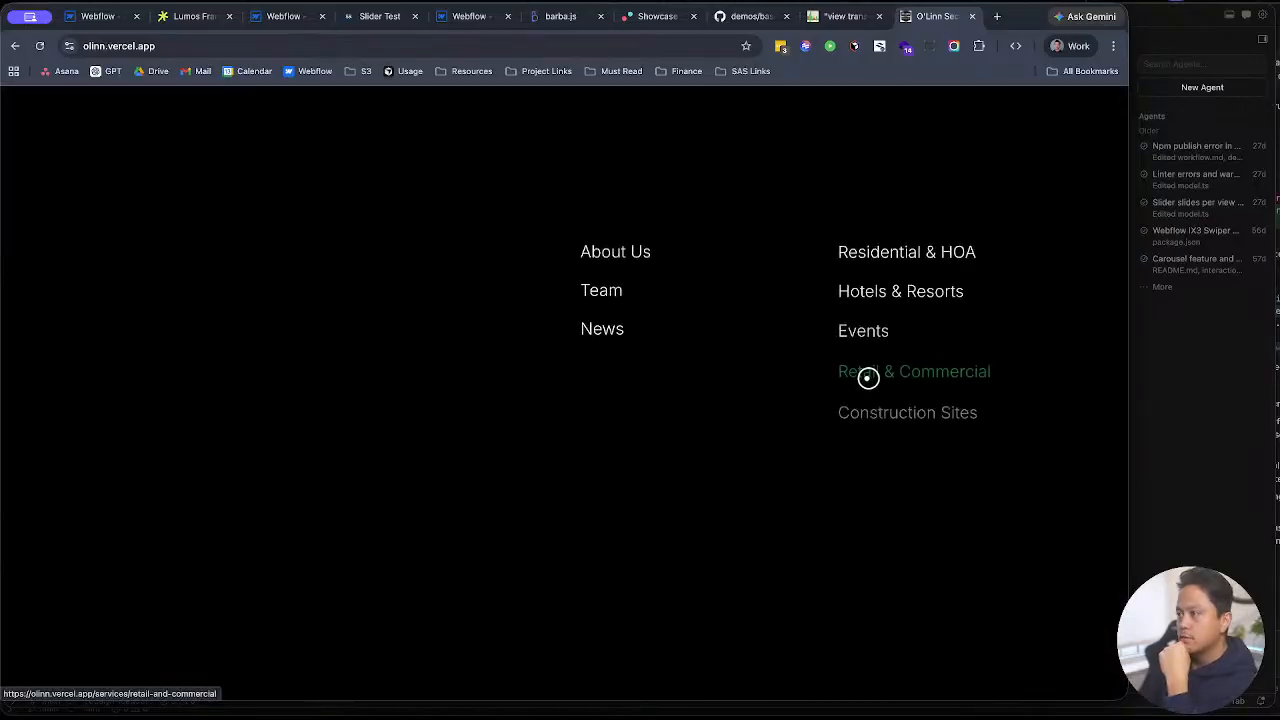
pyautogui.click(606, 252)
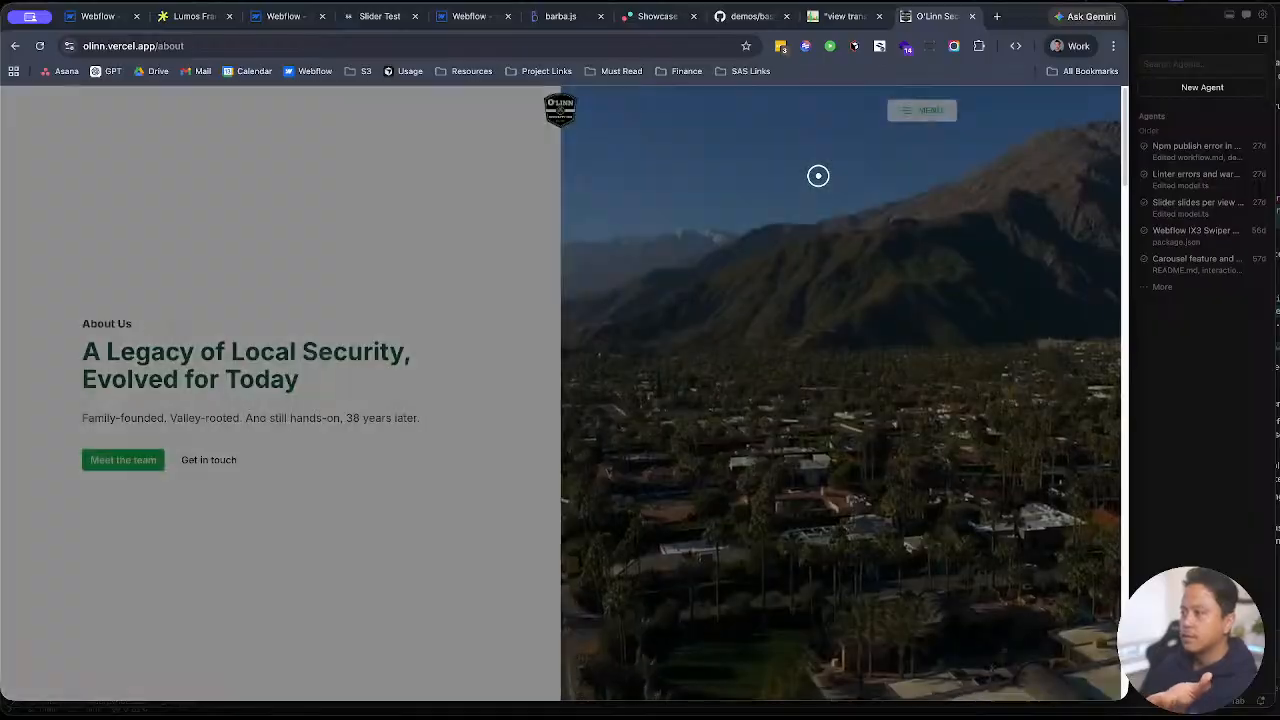
pyautogui.scroll(-15, 724, 344)
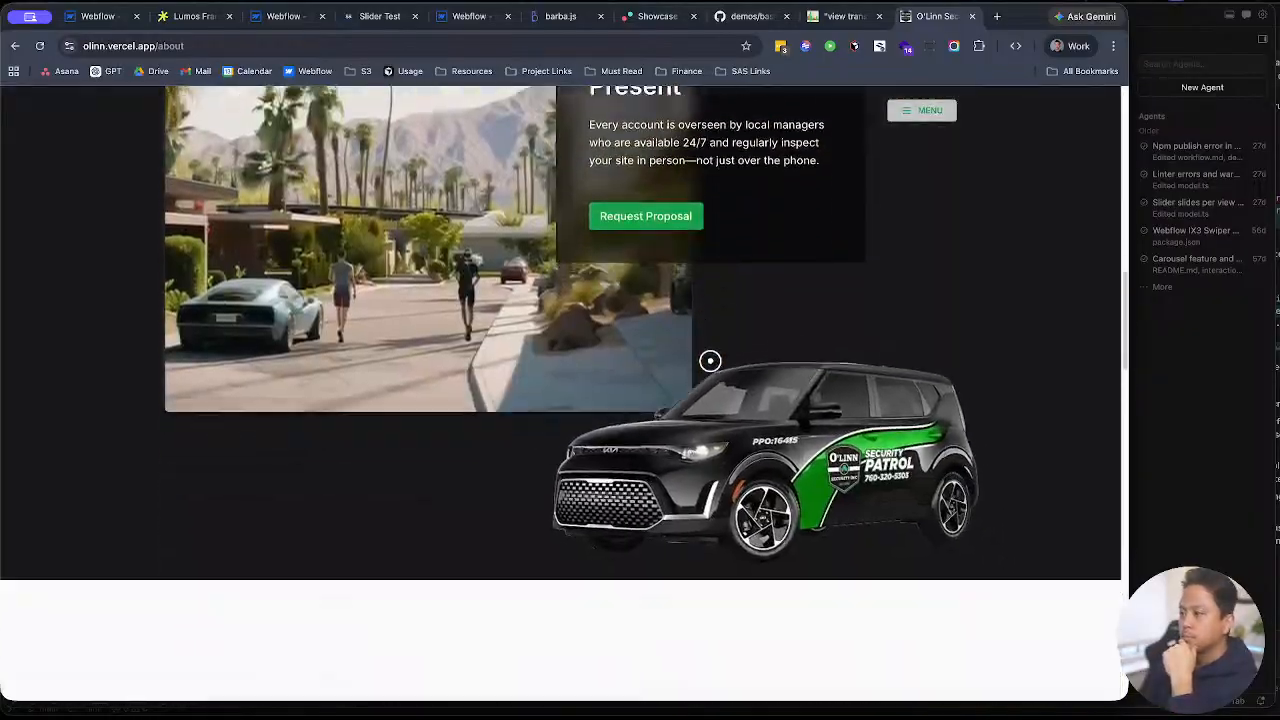
pyautogui.scroll(-10, 700, 375)
pyautogui.scroll(20, 600, 300)
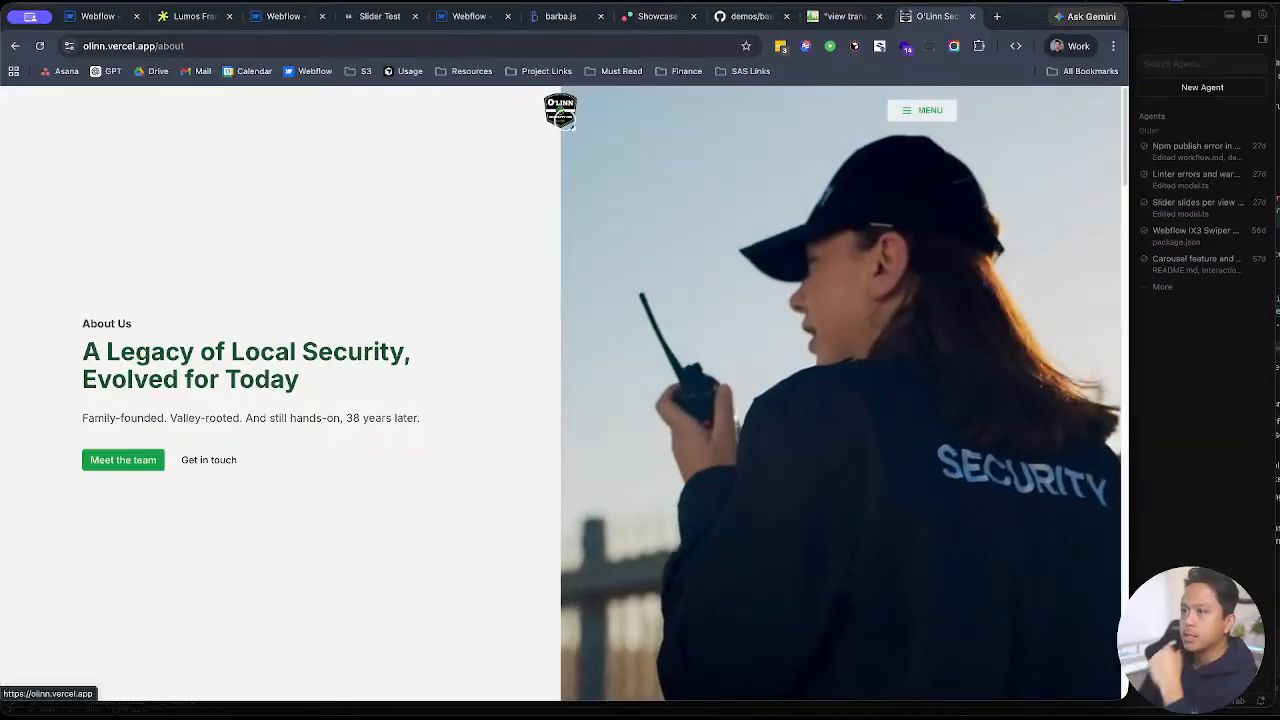
pyautogui.click(560, 110)
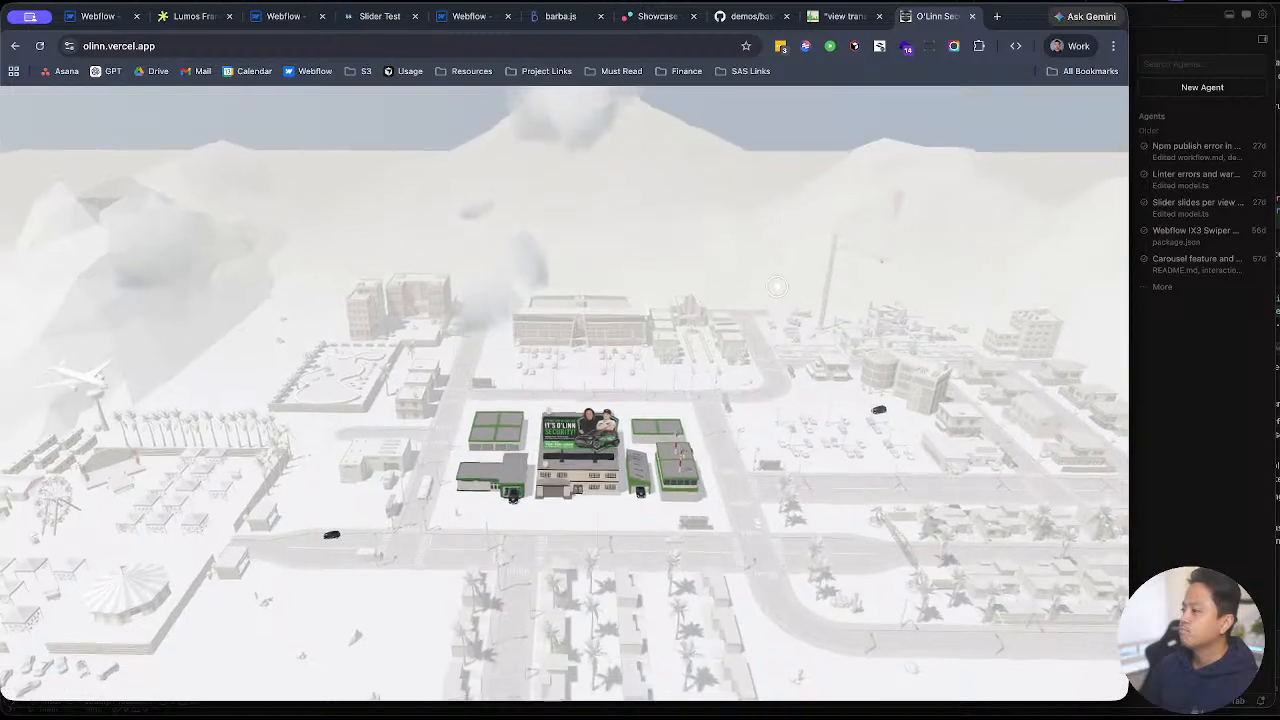
# Step: Check browser support for the View Transitions API on caniuse, then close the caniuse, O'Linn, swup demos and barba.js tabs
pyautogui.click(845, 18)
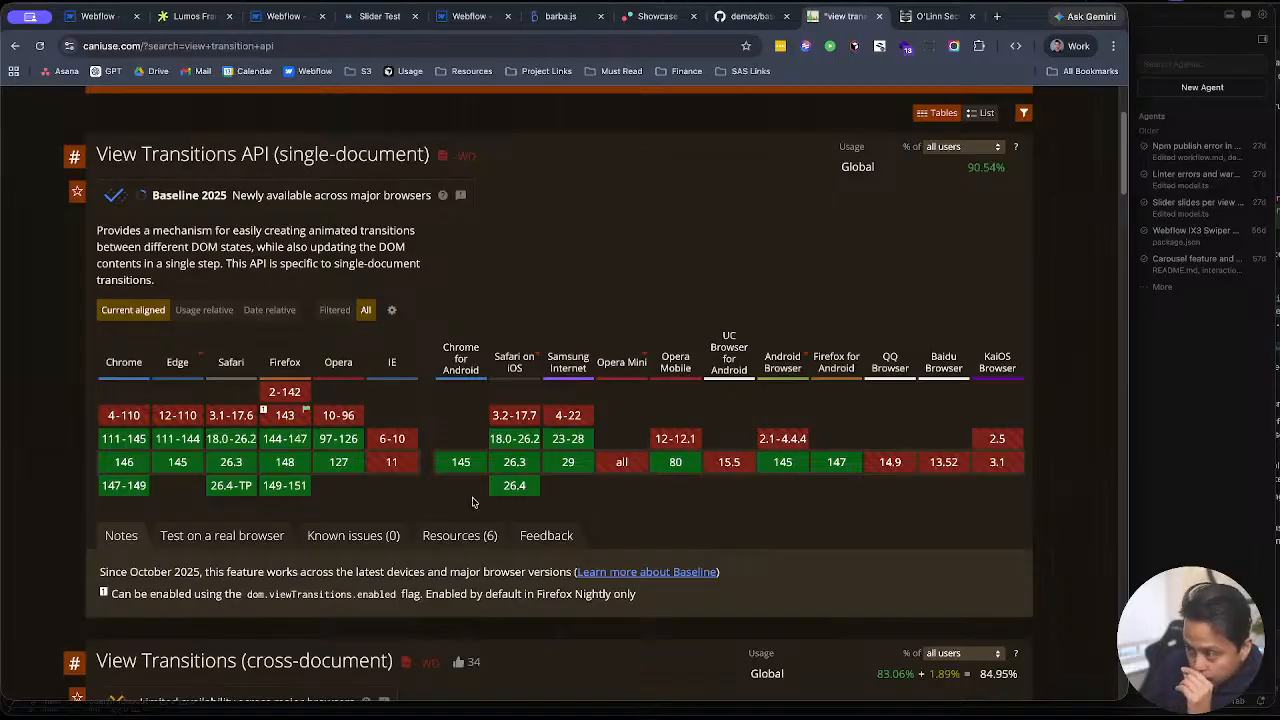
pyautogui.moveTo(130, 455)
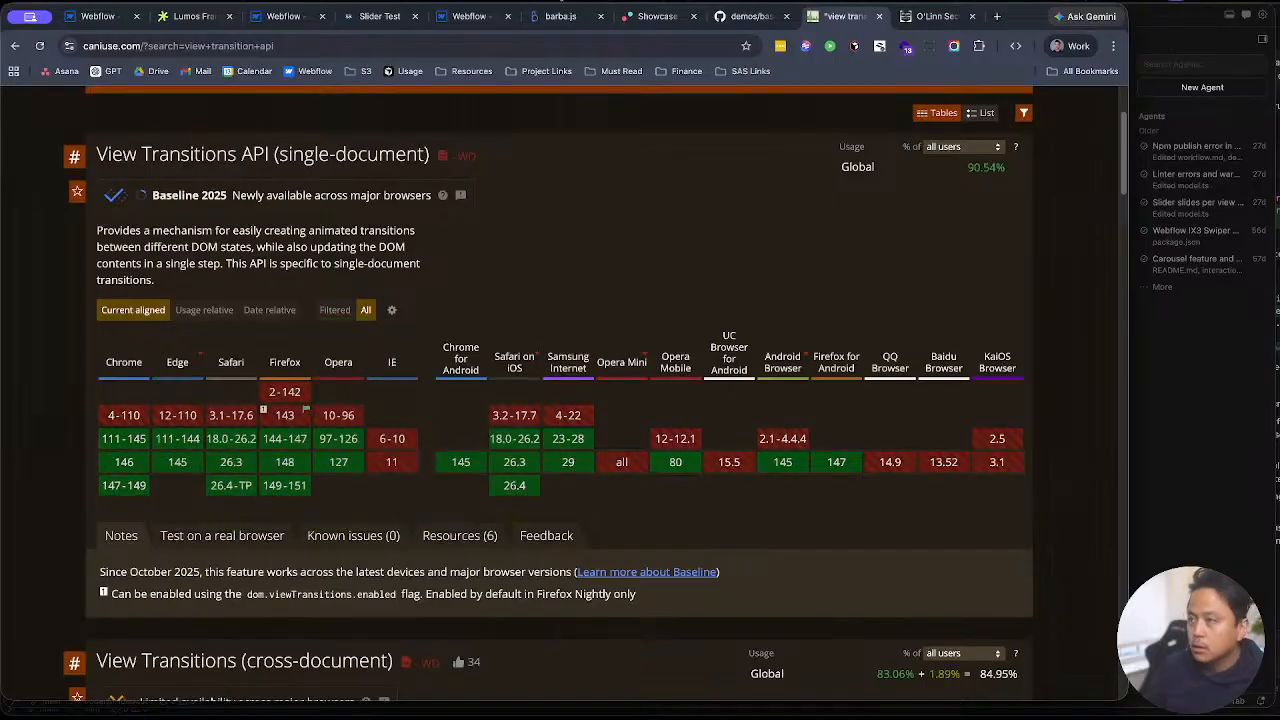
pyautogui.hotkey('ctrl', 'w')
pyautogui.hotkey('ctrl', 'w')
pyautogui.hotkey('ctrl', 'w')
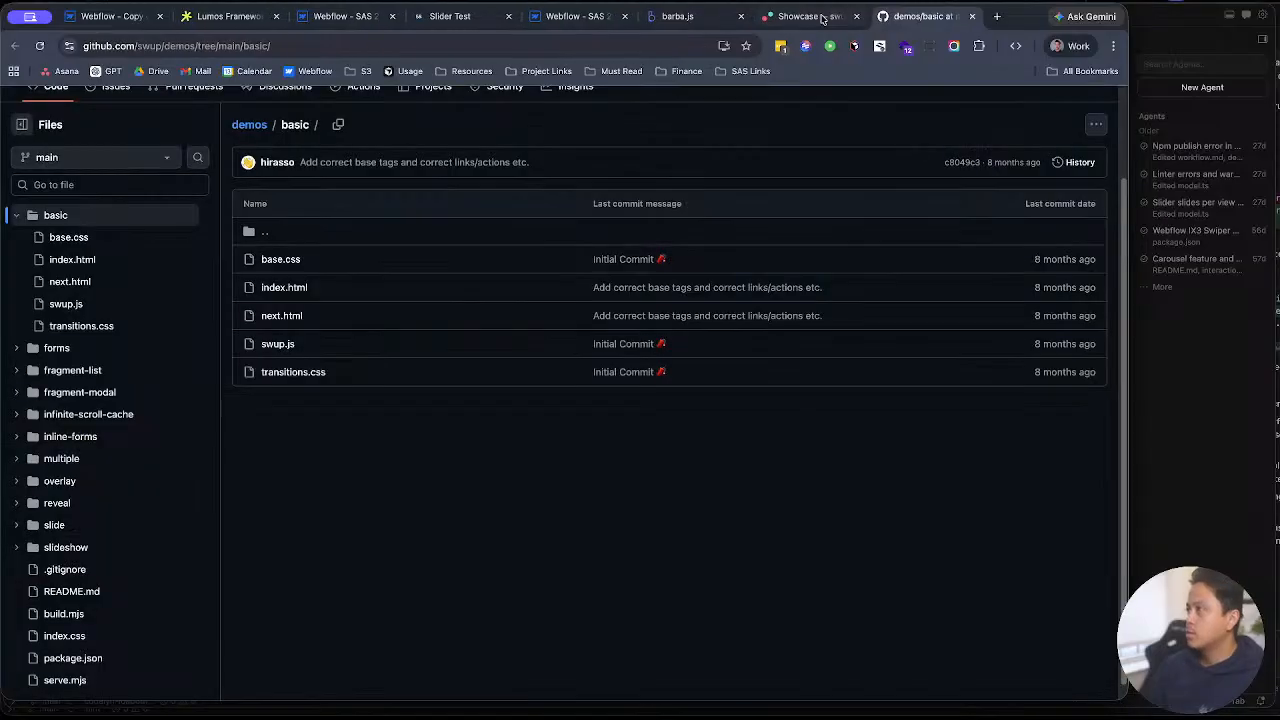
pyautogui.scroll(10, 871, 516)
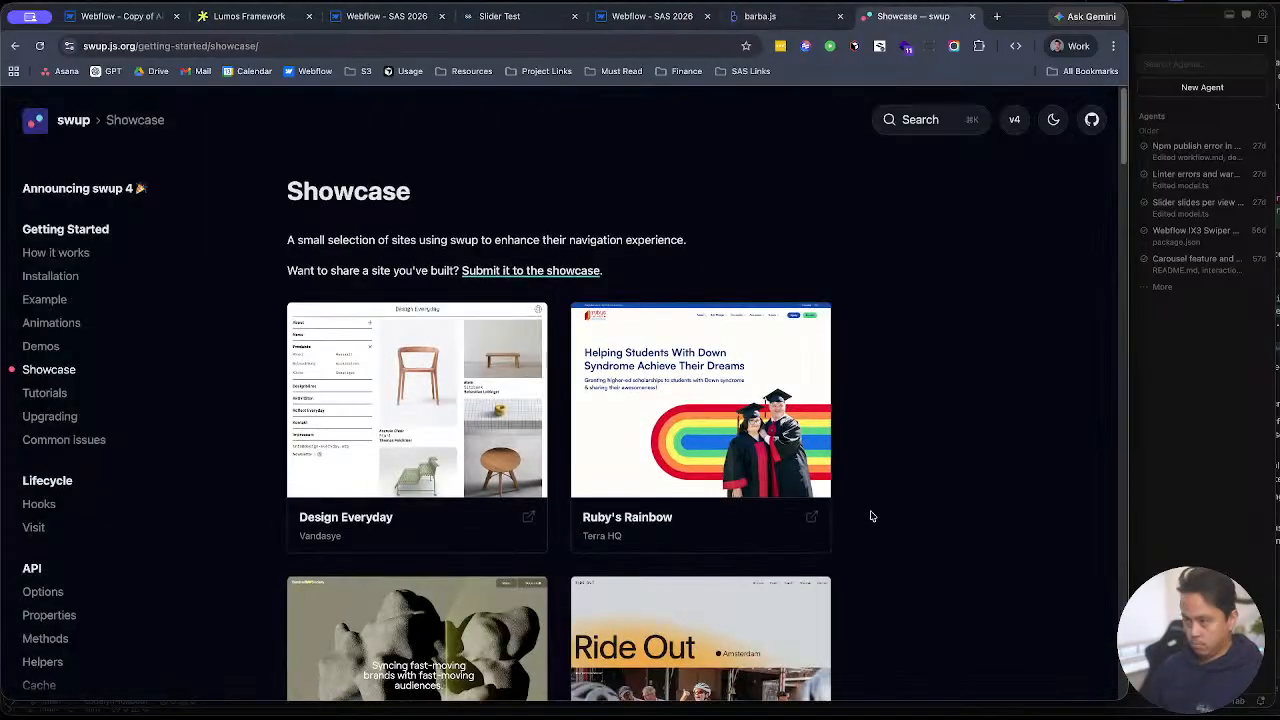
pyautogui.click(760, 22)
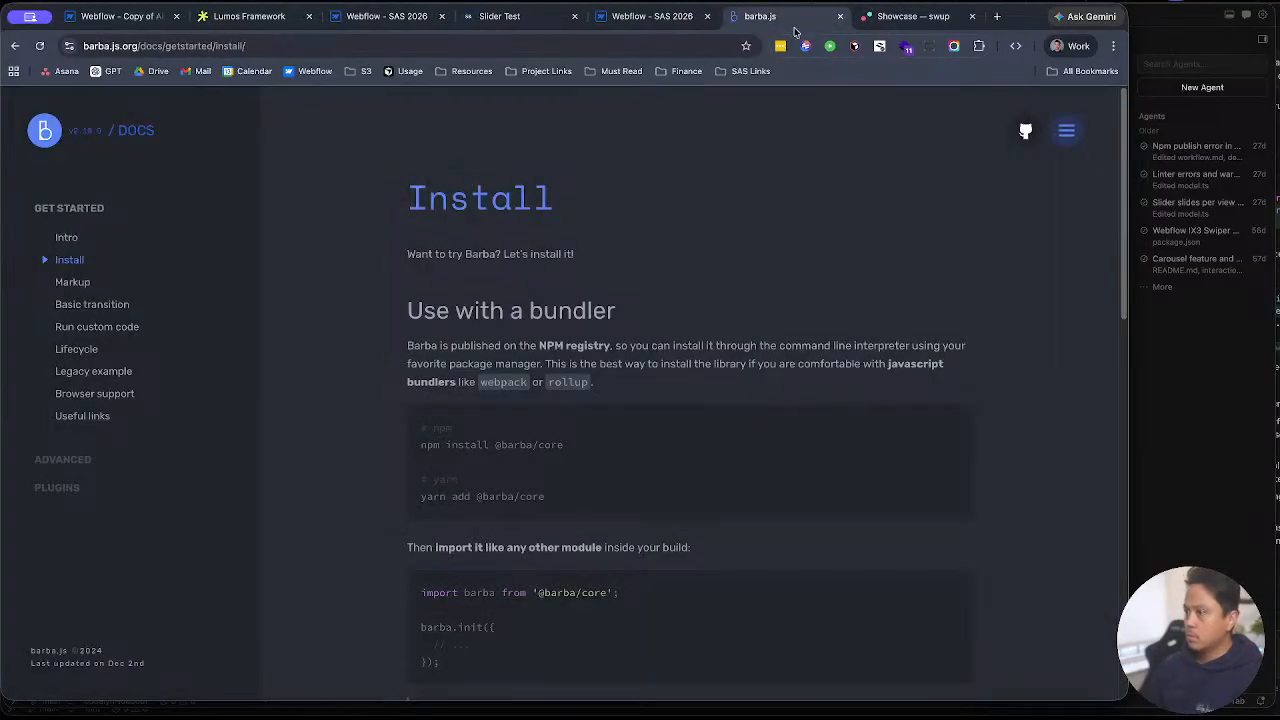
pyautogui.hotkey('ctrl', 'w')
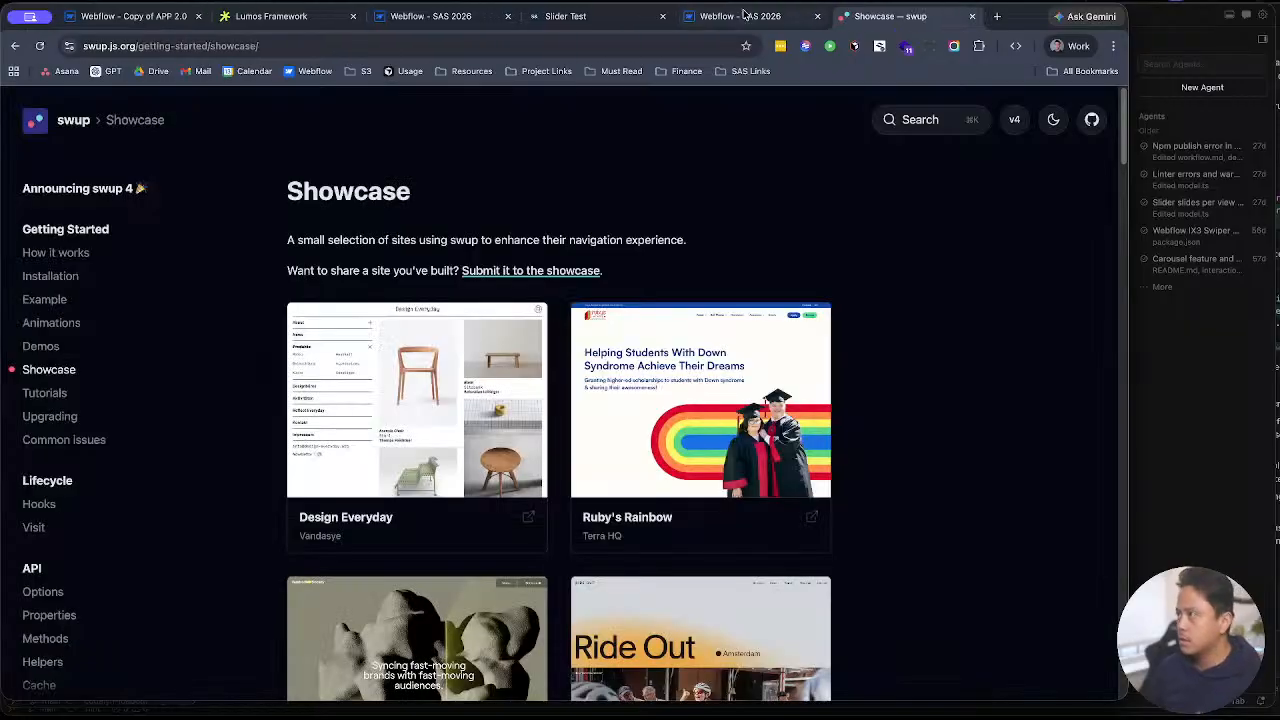
# Step: Browse swup's Showcase and documentation topics, and read the How It Works page
pyautogui.scroll(-3, 862, 401)
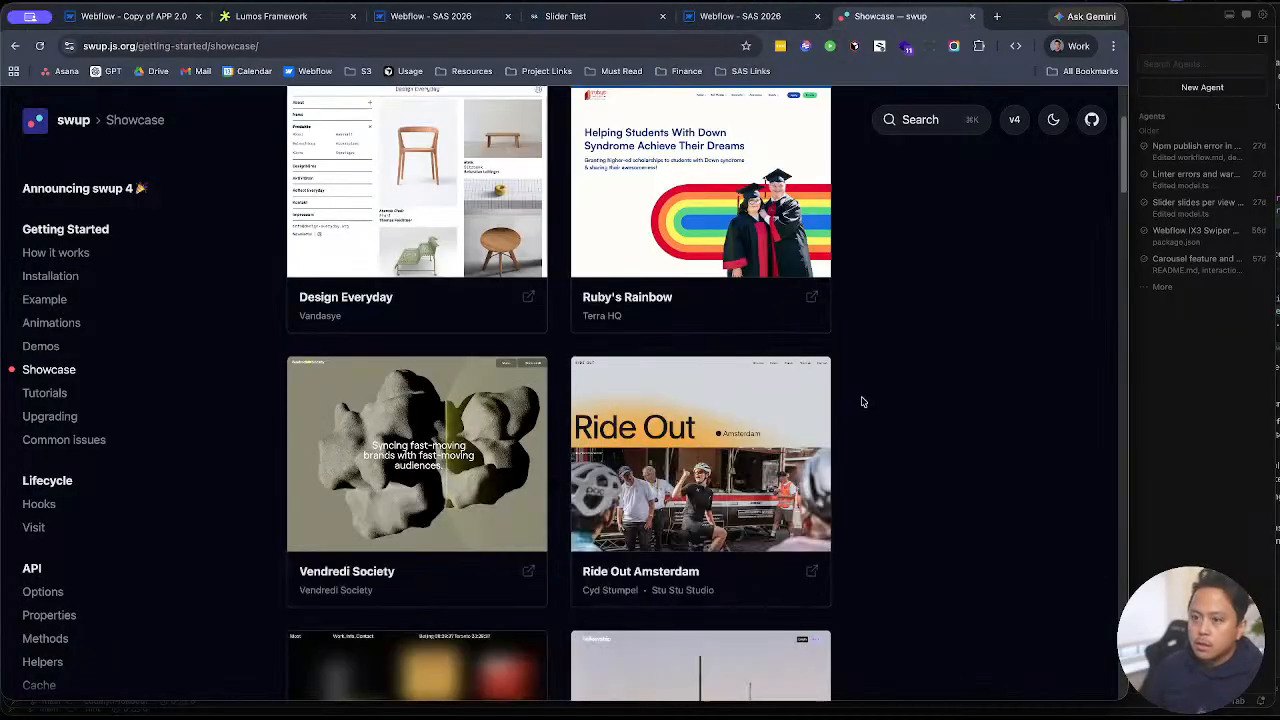
pyautogui.scroll(-2, 178, 507)
pyautogui.scroll(-4, 109, 563)
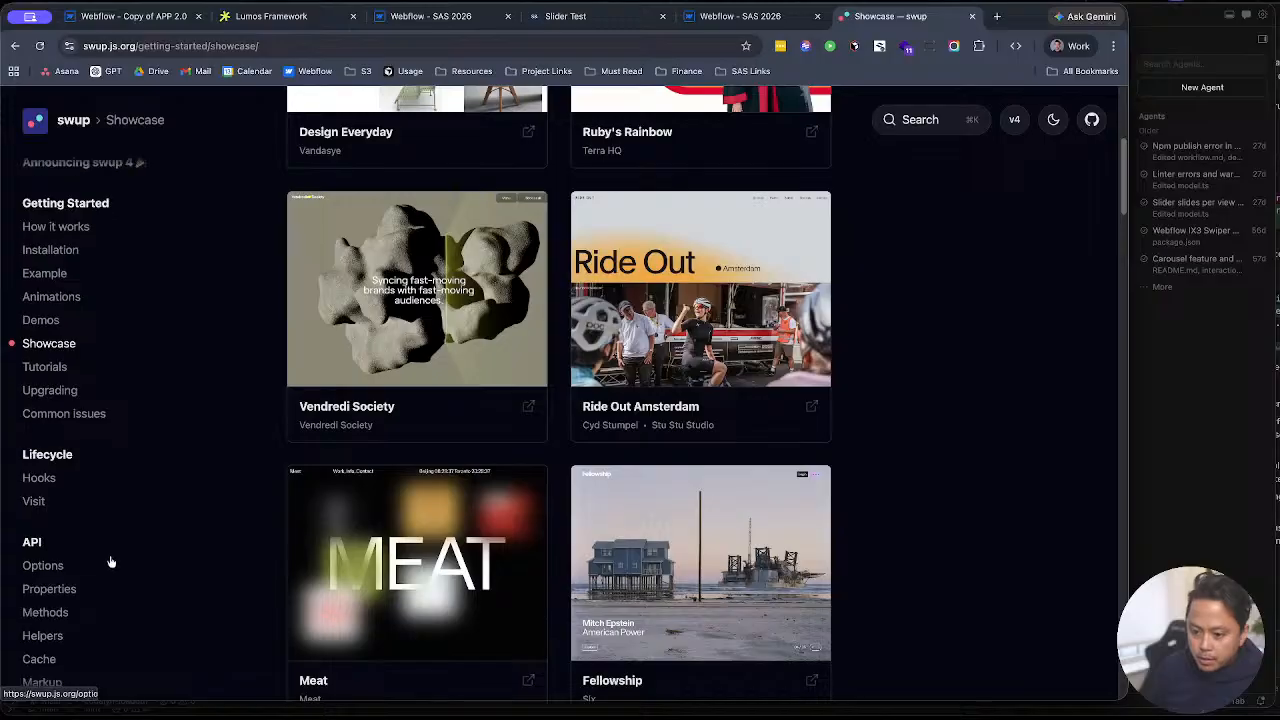
pyautogui.scroll(1, 92, 258)
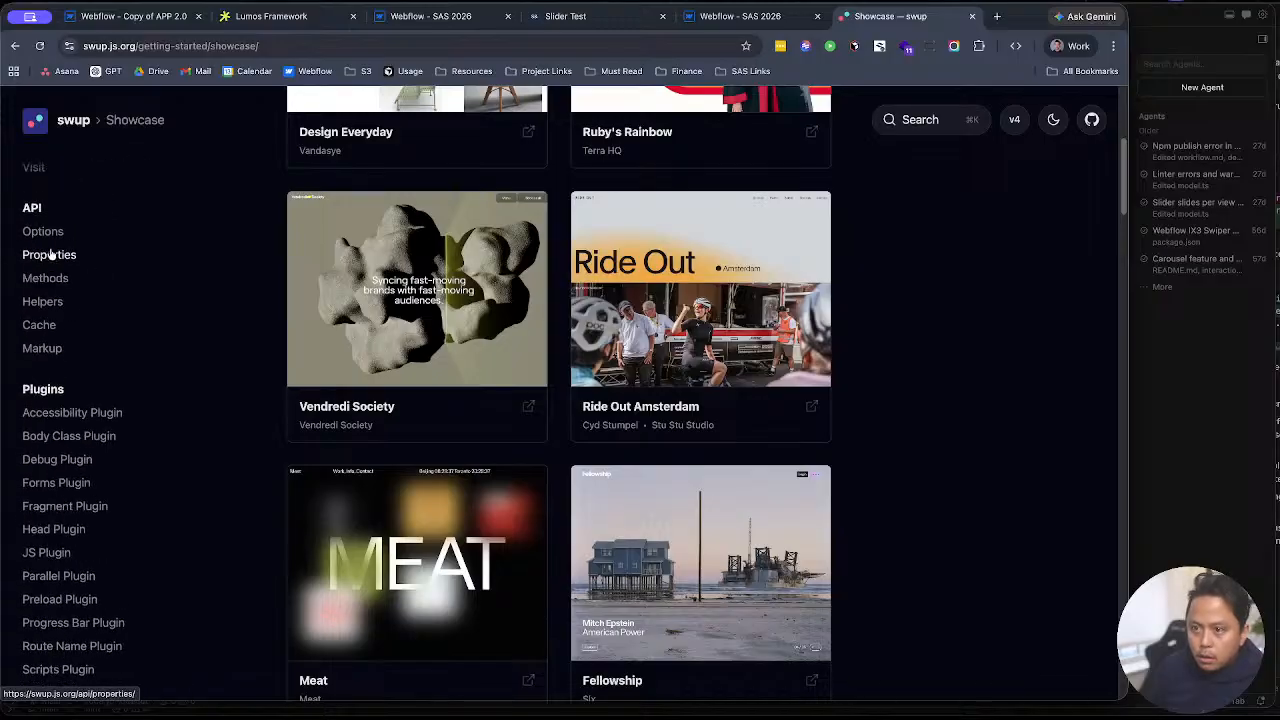
pyautogui.scroll(5, 60, 240)
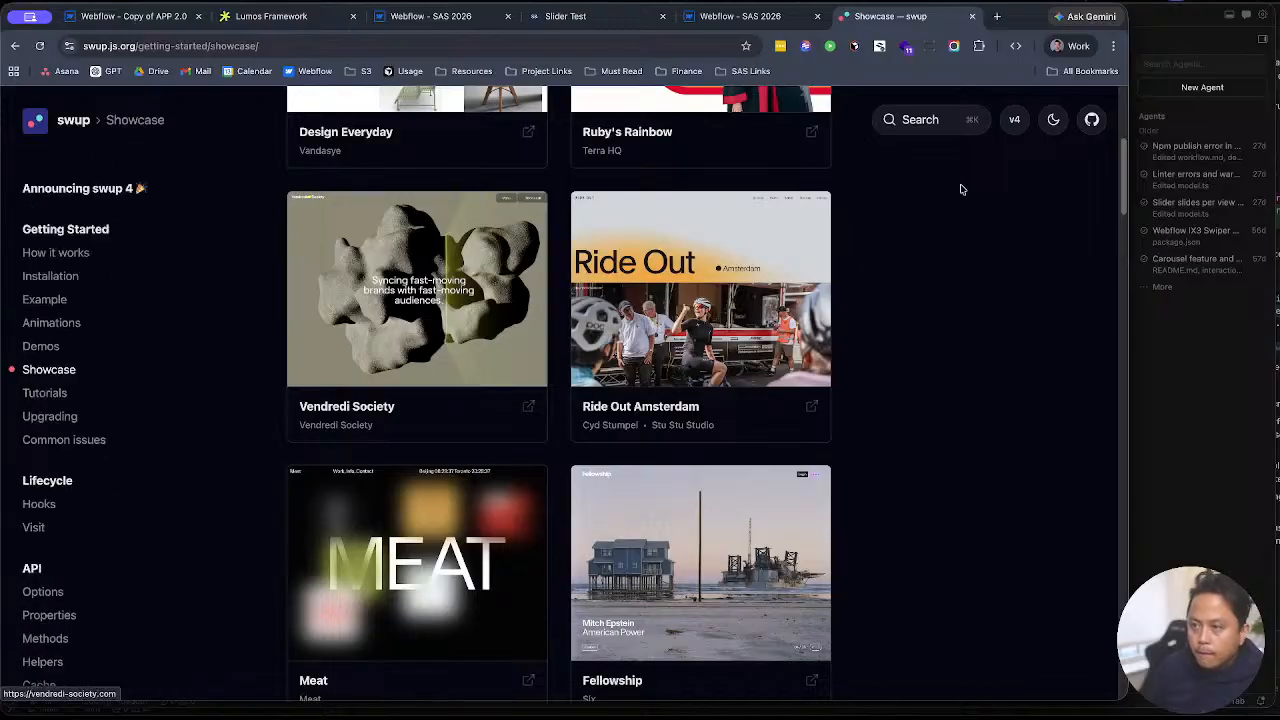
pyautogui.click(57, 252)
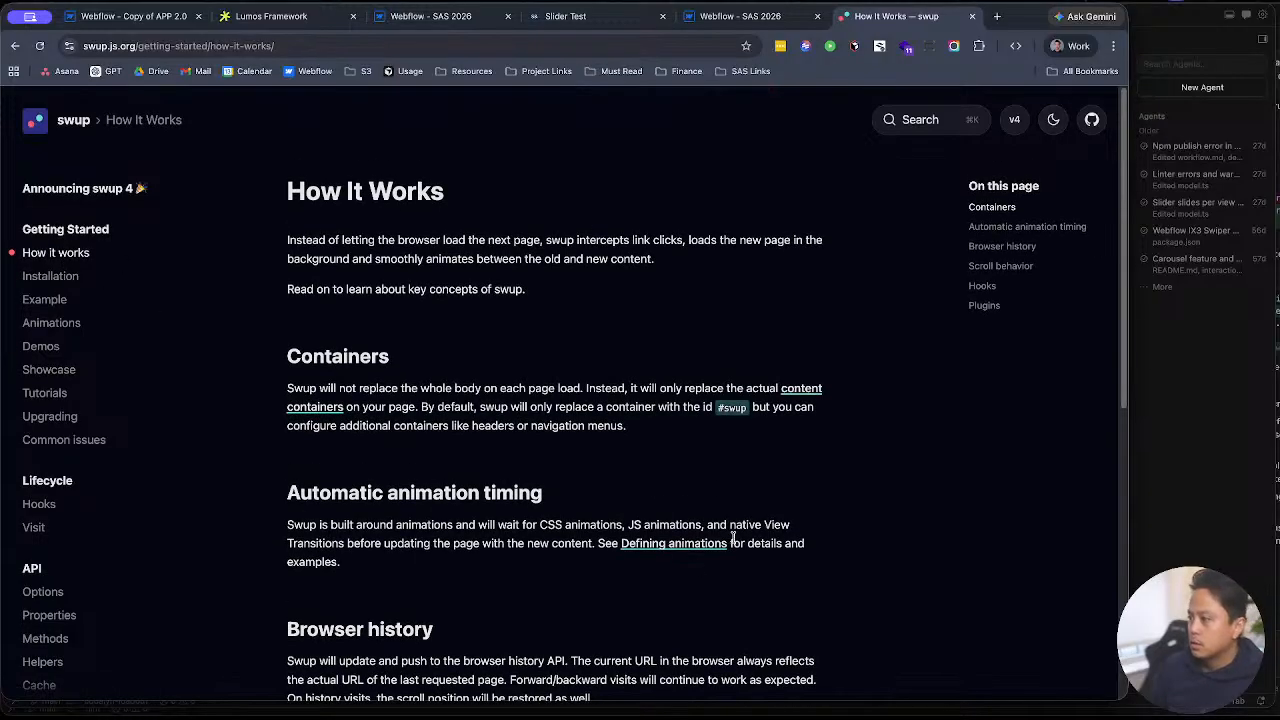
pyautogui.scroll(-5, 765, 519)
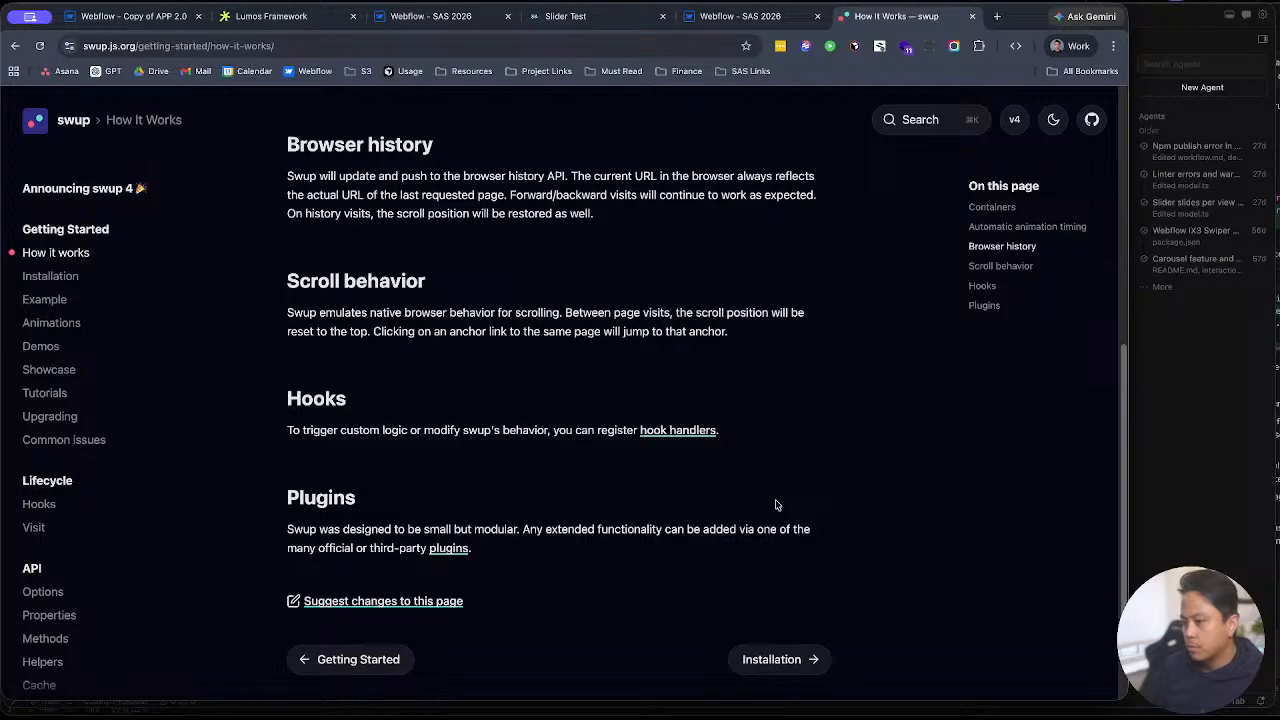
# Step: Read swup's Installation page, including the Bundler section, and open the swup GitHub repository
pyautogui.click(47, 276)
pyautogui.scroll(-3, 558, 458)
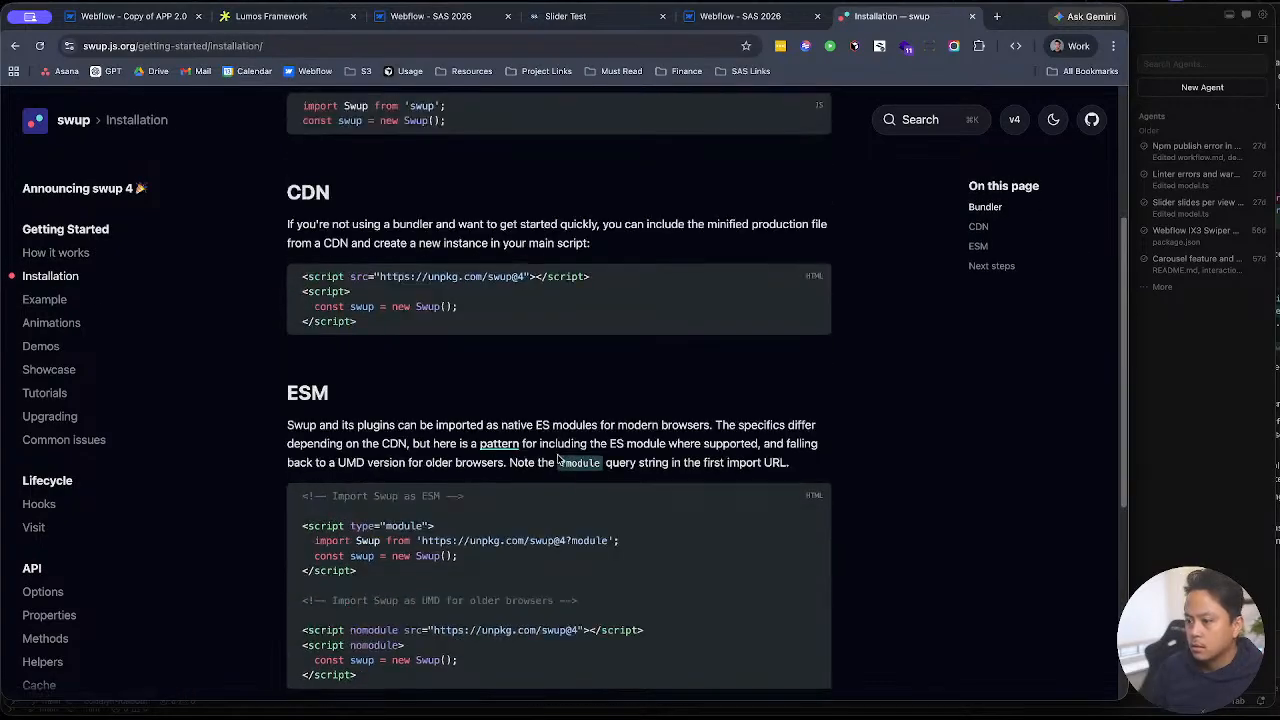
pyautogui.scroll(-4, 558, 458)
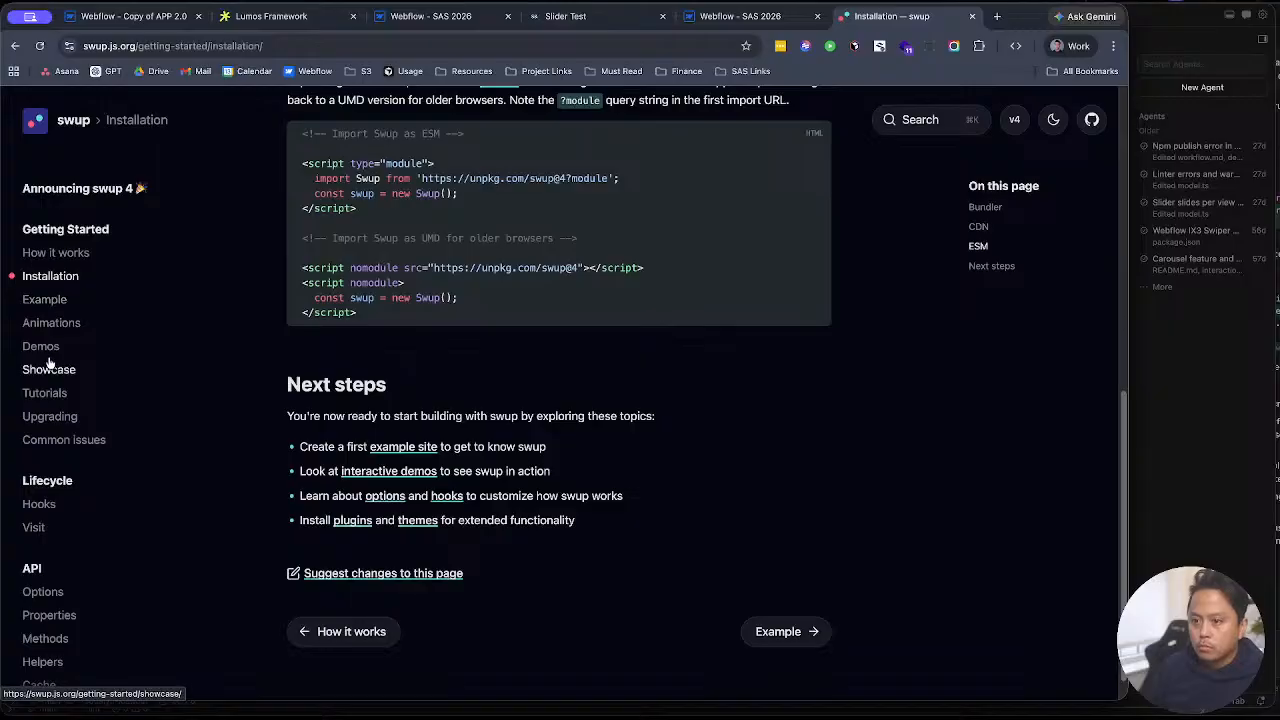
pyautogui.scroll(-5, 80, 432)
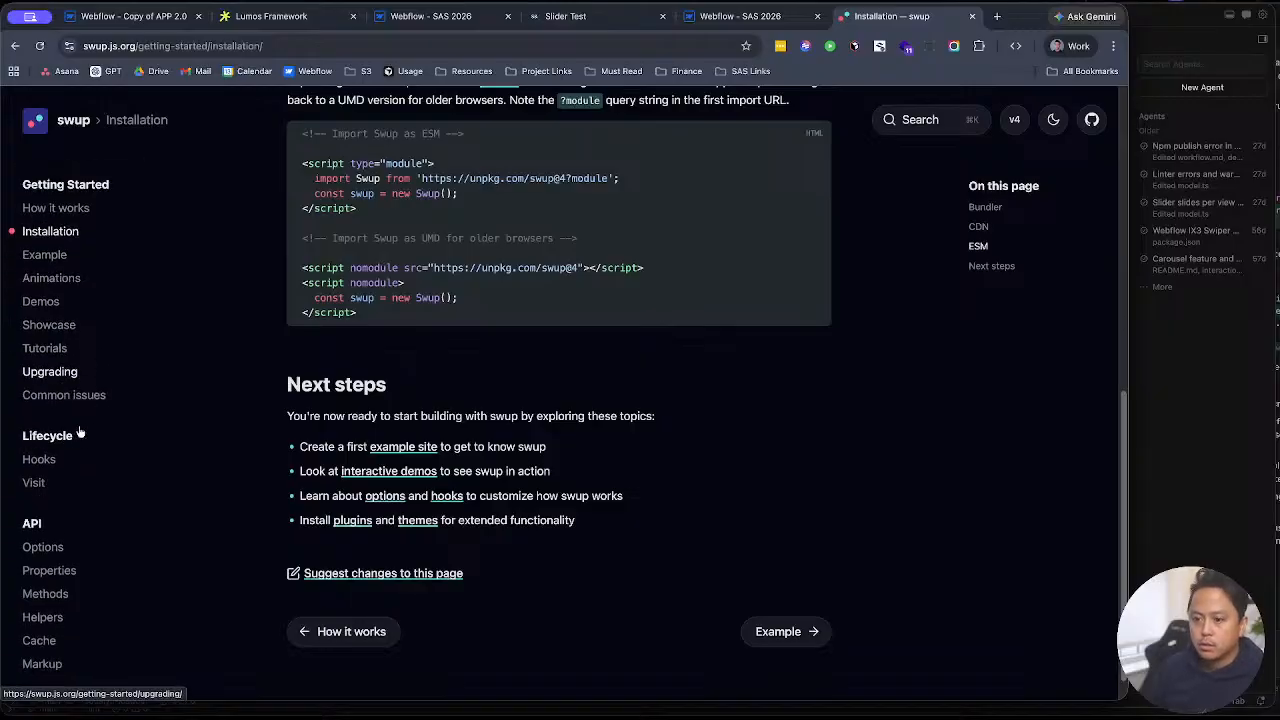
pyautogui.scroll(-10, 71, 500)
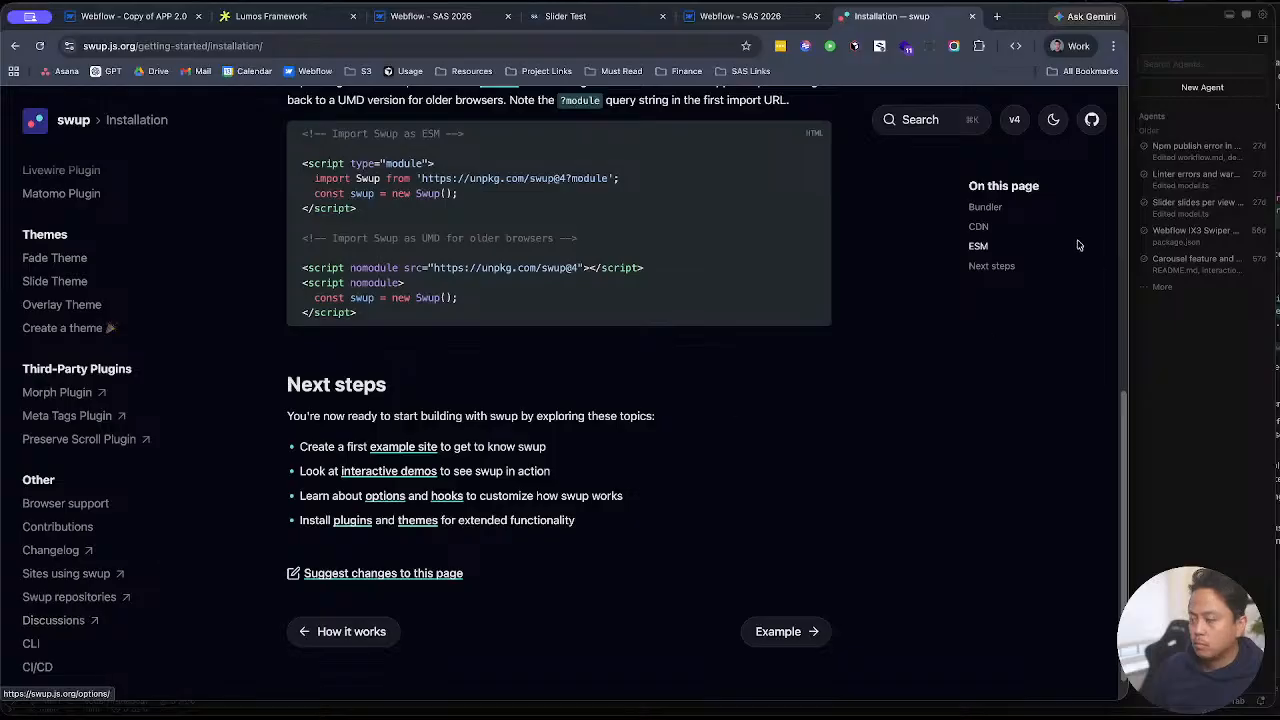
pyautogui.click(986, 207)
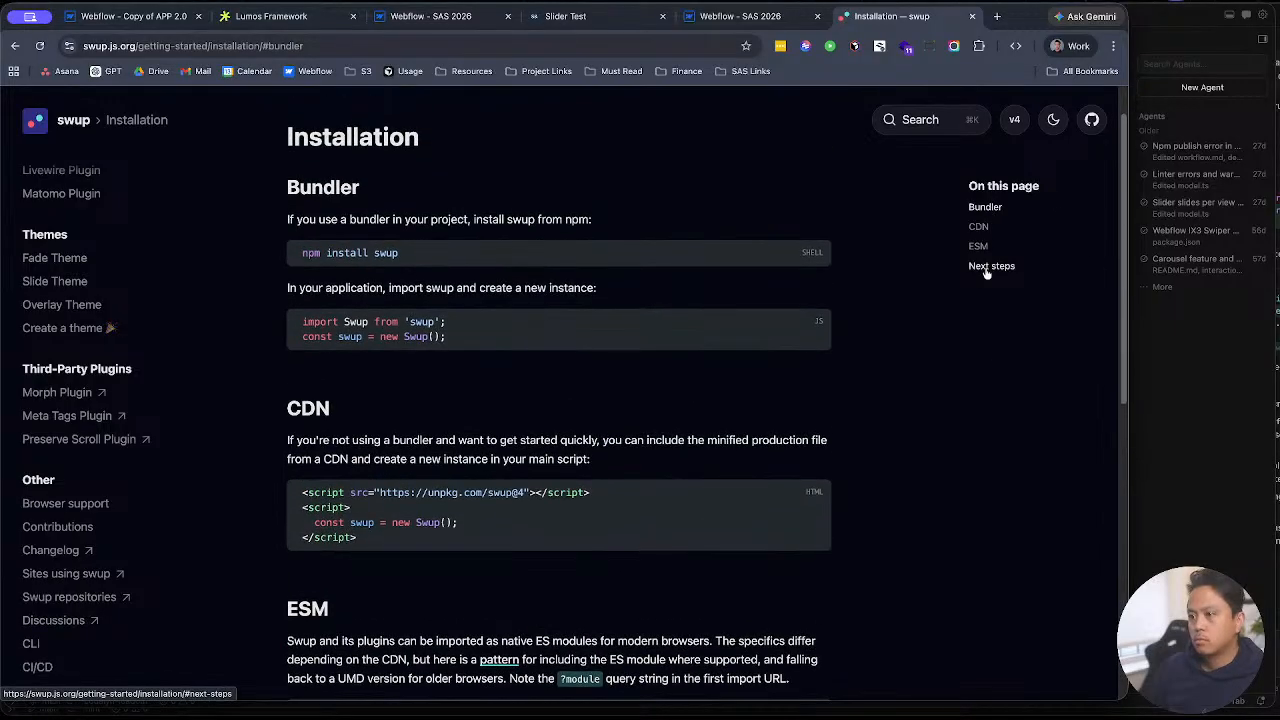
pyautogui.click(1089, 120)
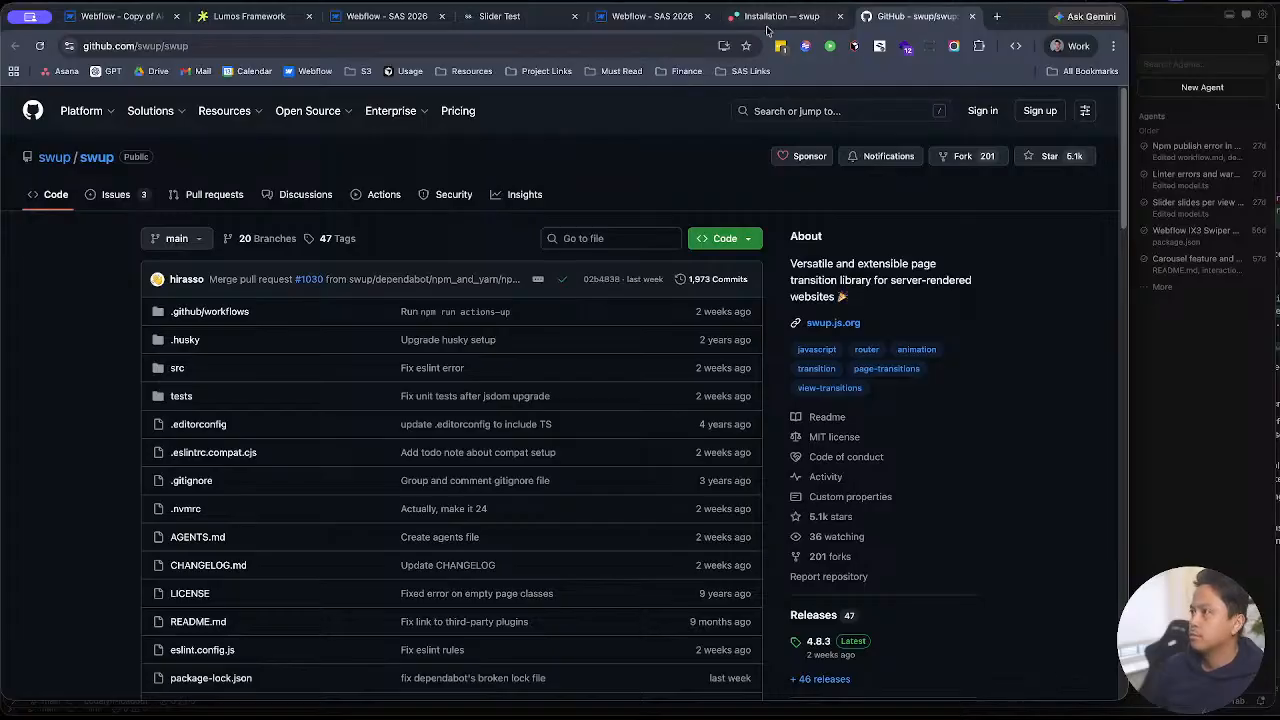
# Step: Open olinn.vercel.app in a new tab and enter its 3D experience
pyautogui.hotkey('ctrl', 't')
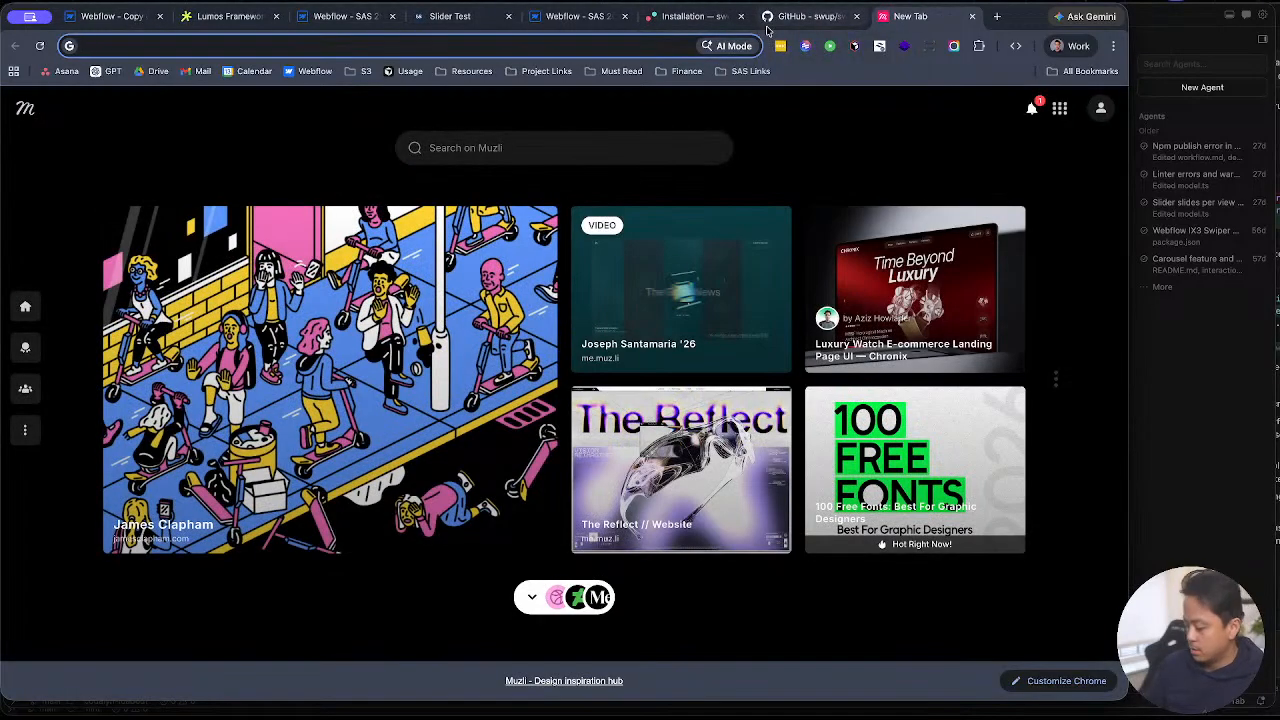
pyautogui.write('ol')
pyautogui.press('Return')
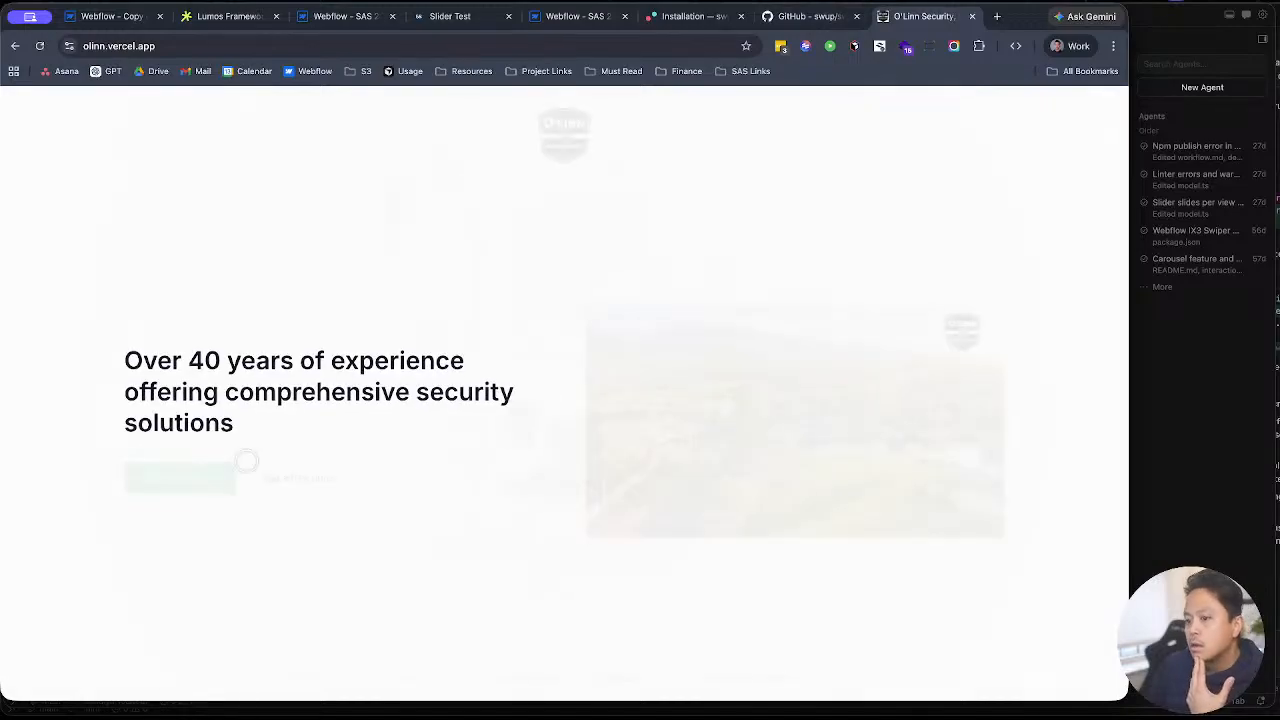
pyautogui.click(141, 481)
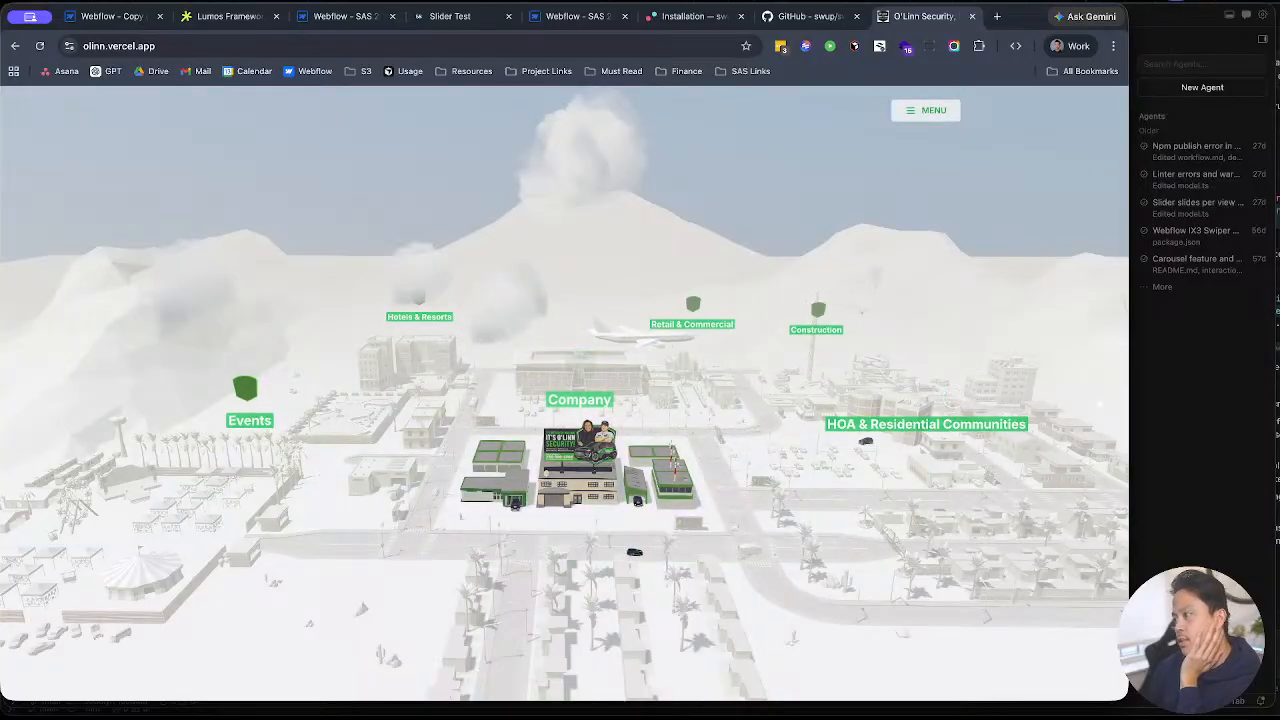
# Step: Go to HOA & Residential Communities in the 3D scene, and view and close its Professional, Resident-Friendly Presence information
pyautogui.click(935, 398)
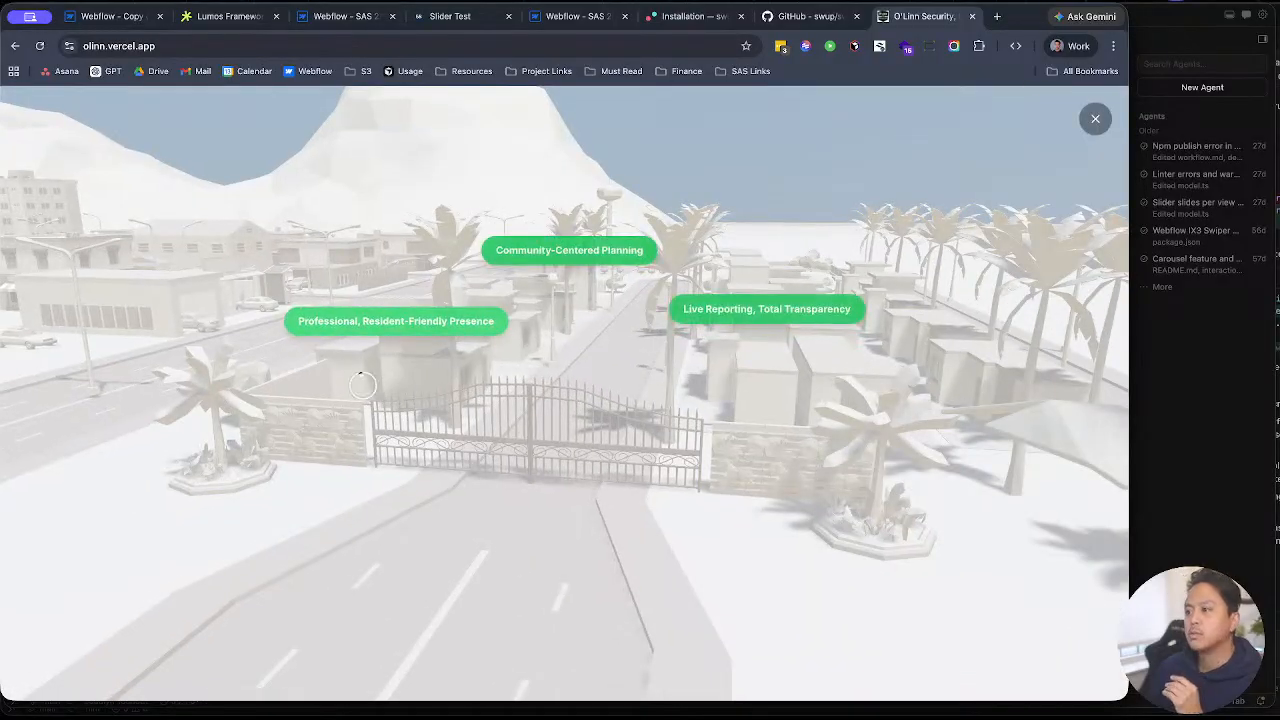
pyautogui.click(377, 320)
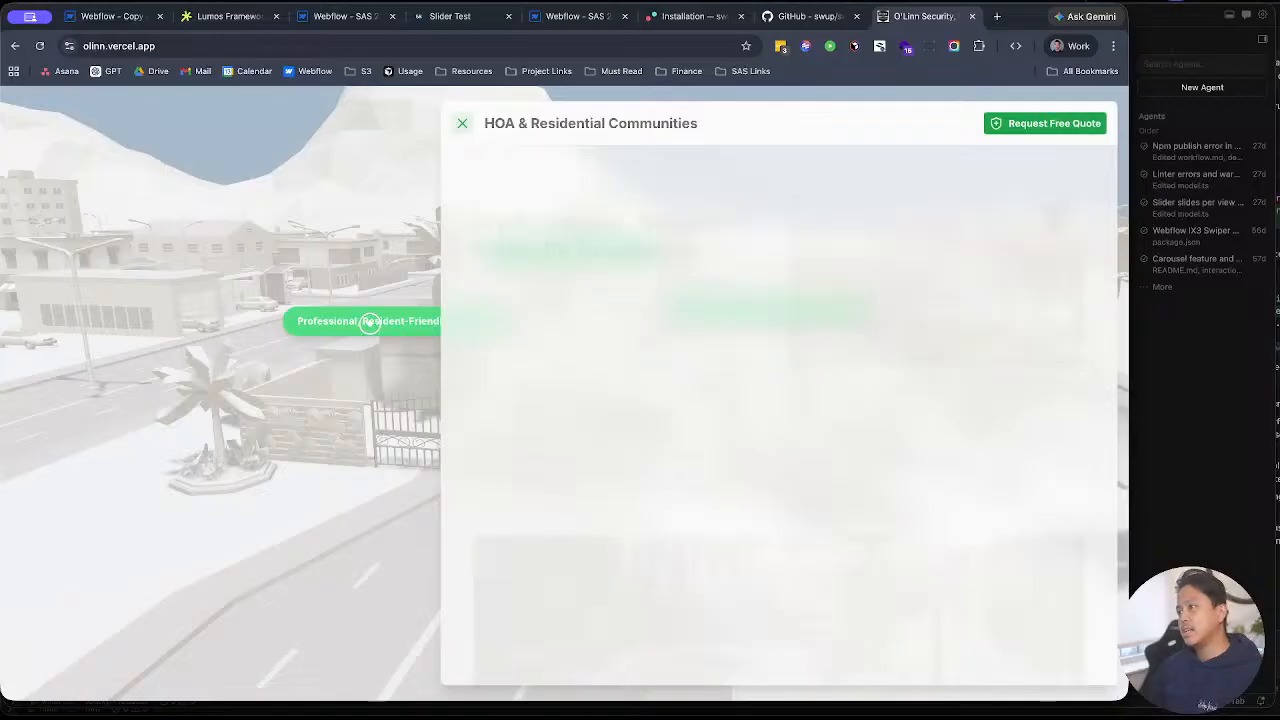
pyautogui.scroll(-6, 810, 484)
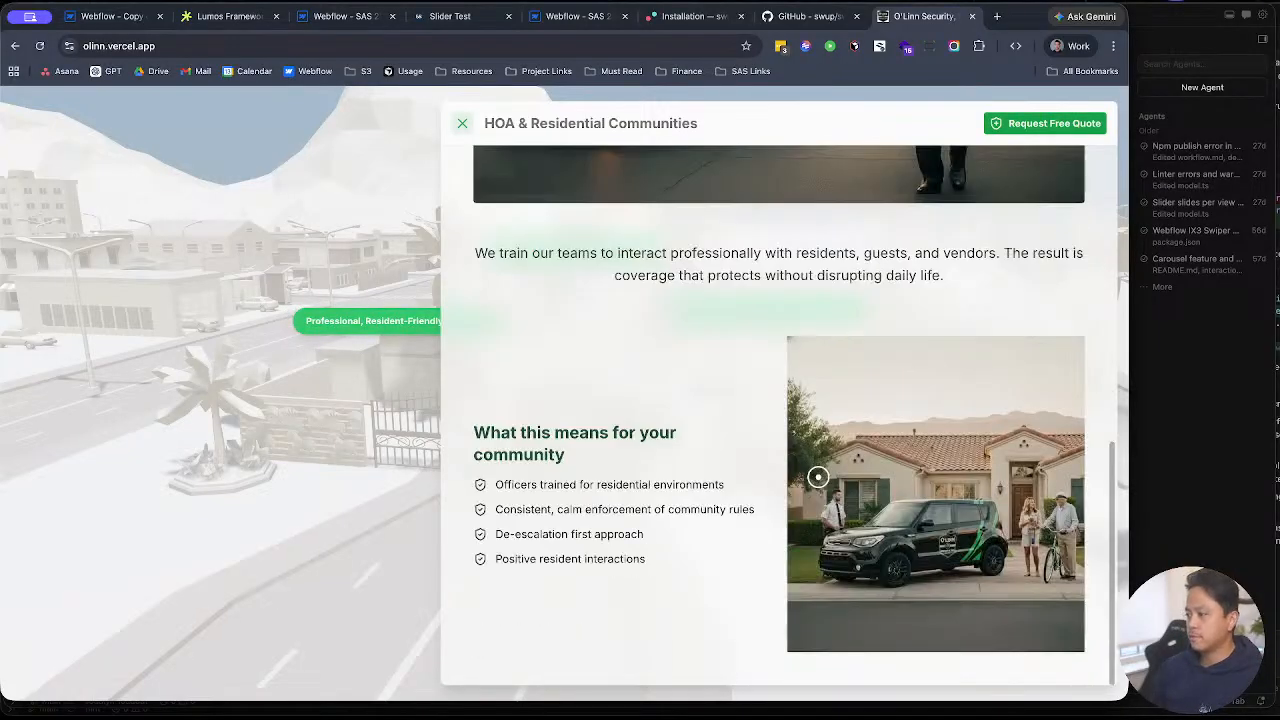
pyautogui.scroll(6, 810, 484)
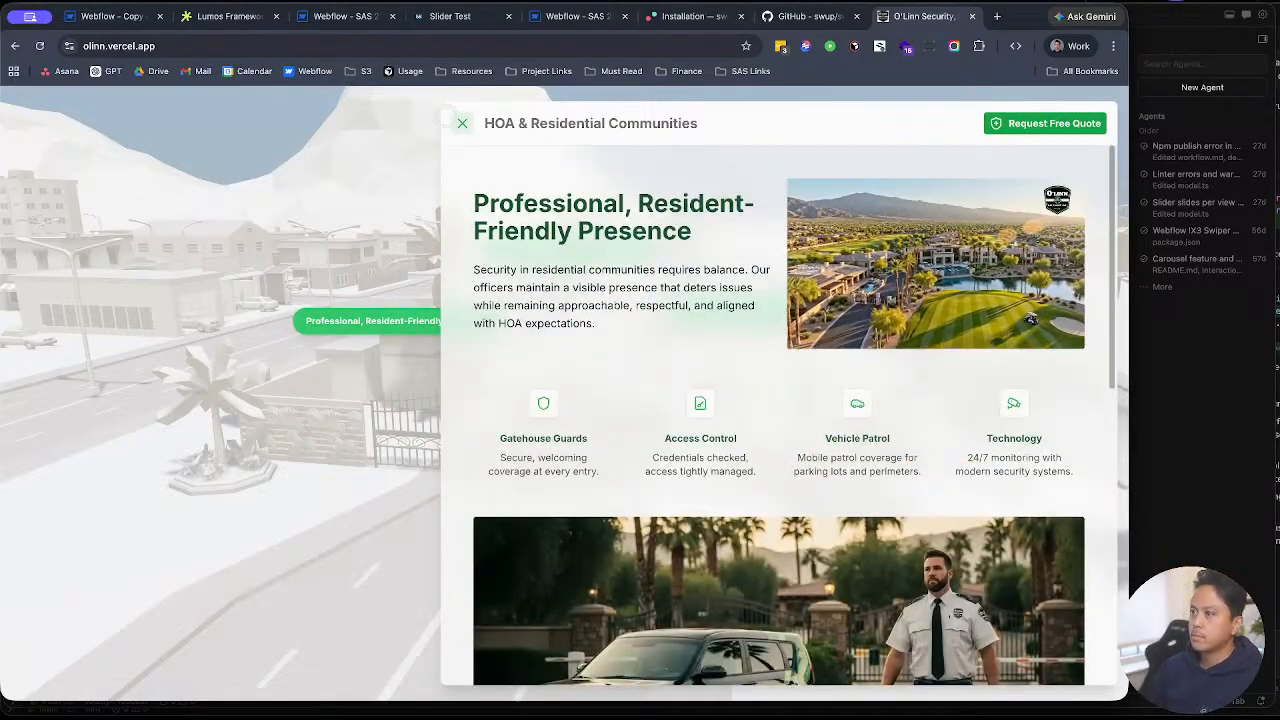
pyautogui.click(461, 123)
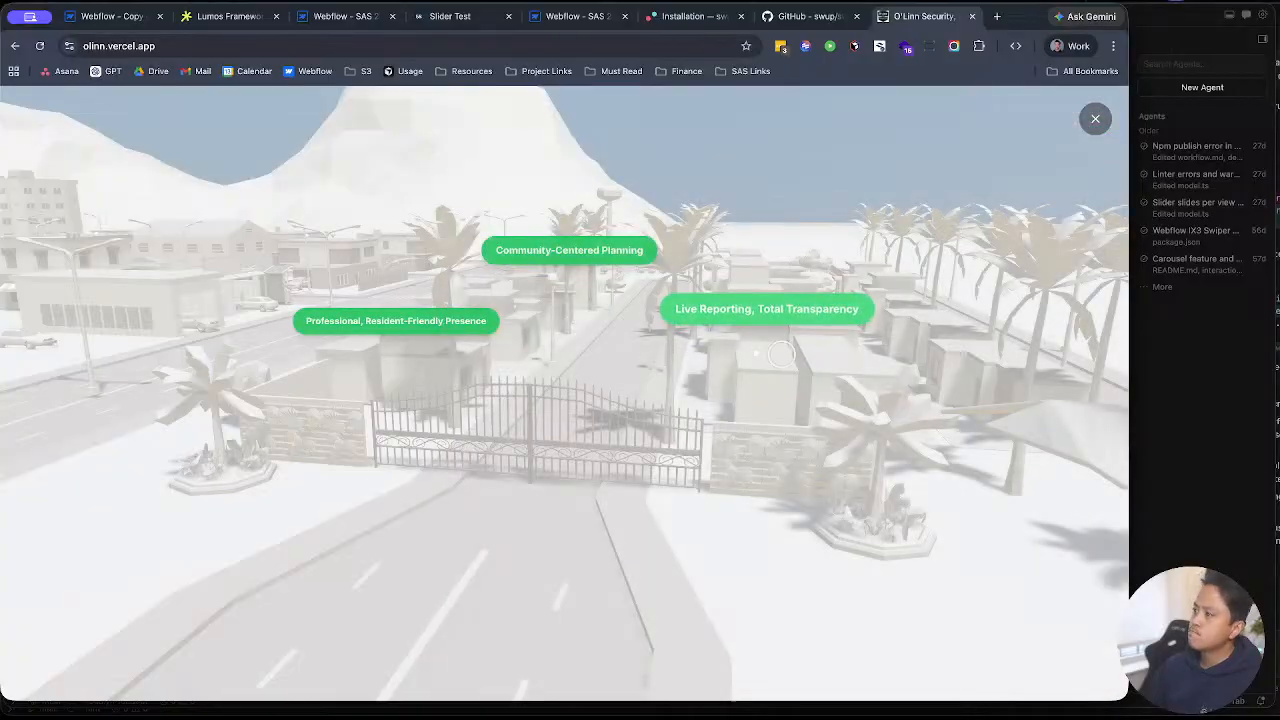
# Step: View the Live Reporting, Total Transparency information and open the Request Free Quote form over it
pyautogui.click(769, 314)
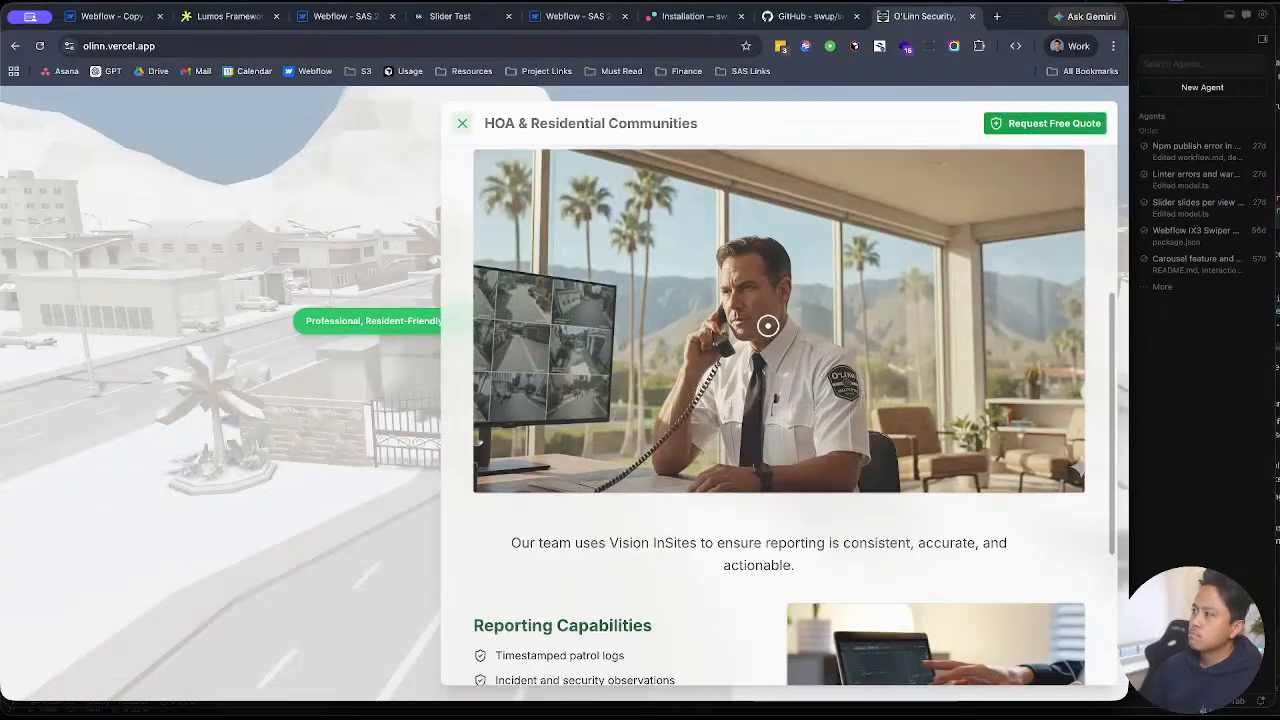
pyautogui.scroll(-3, 766, 323)
pyautogui.scroll(5, 766, 323)
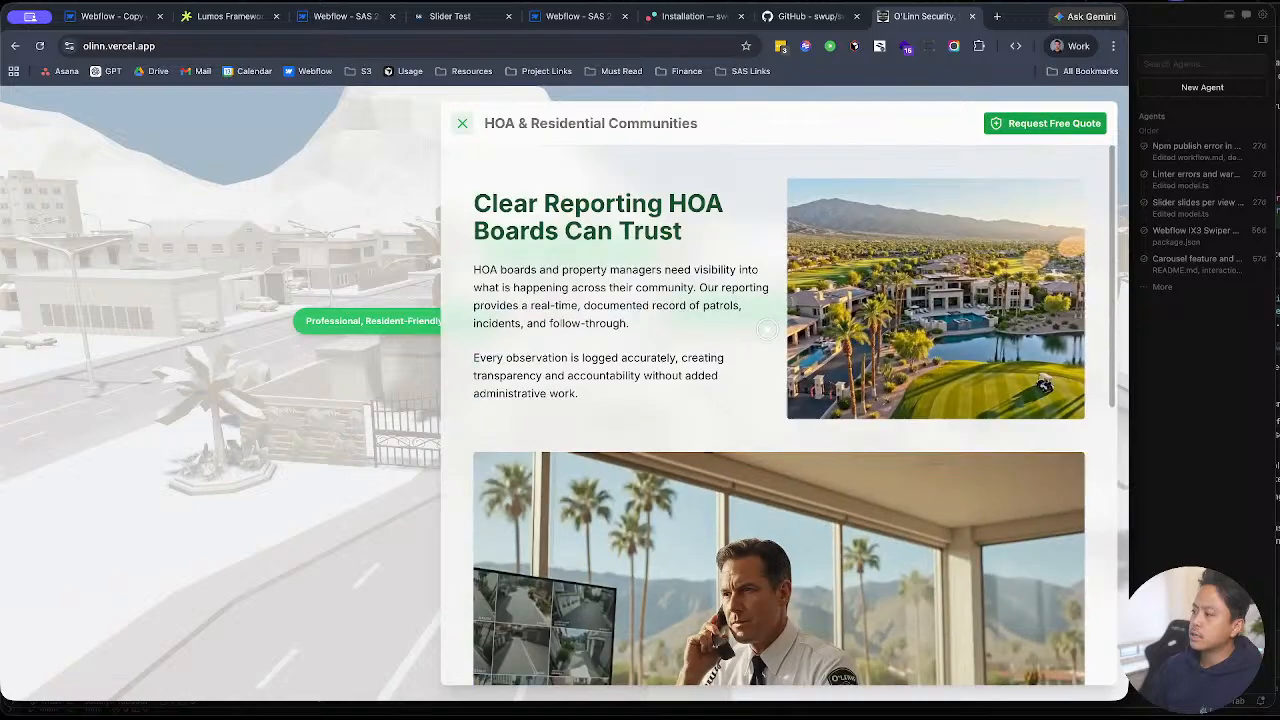
pyautogui.click(1045, 123)
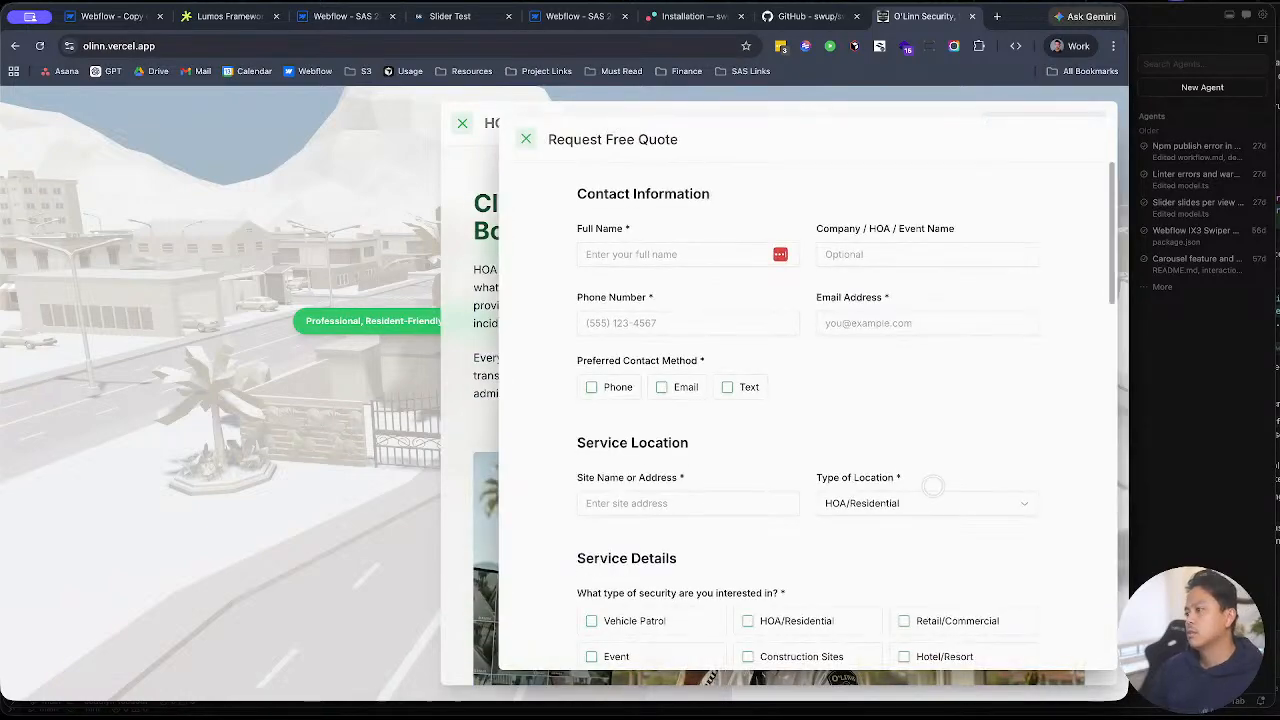
# Step: Close the quote form and the HOA & Residential Communities views, and enter the Events area of the 3D scene
pyautogui.press('Escape')
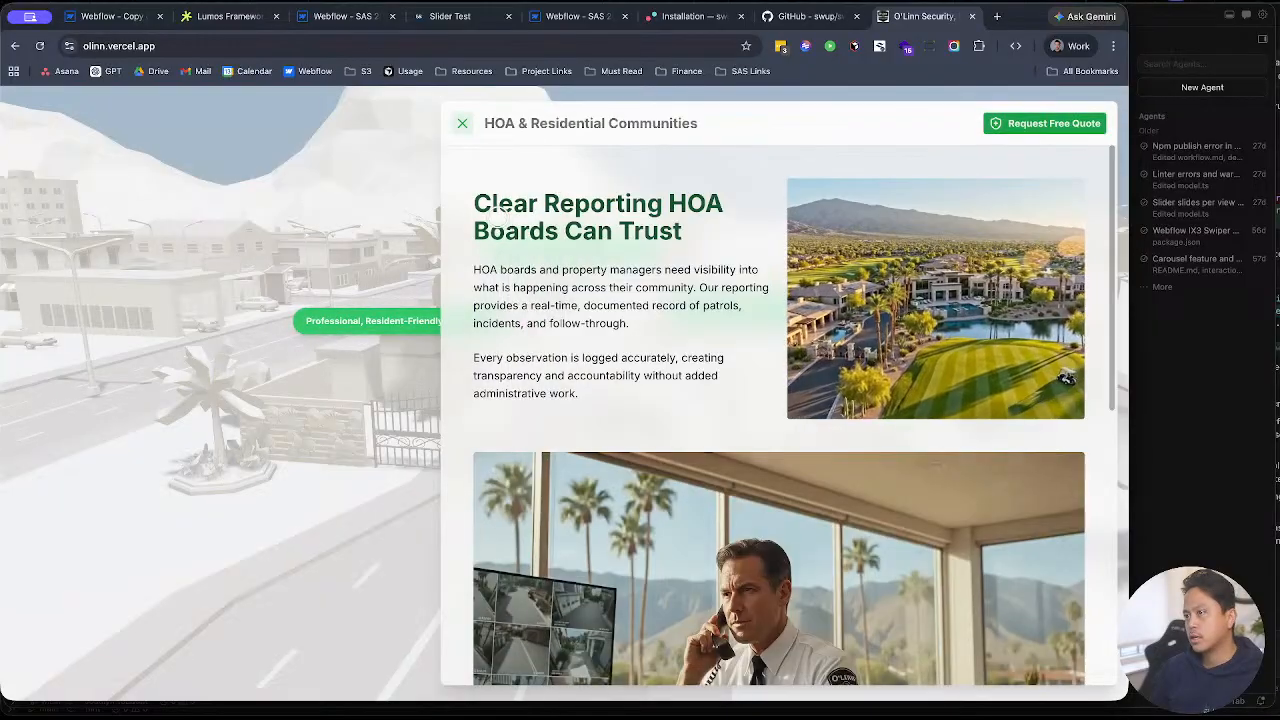
pyautogui.press('Escape')
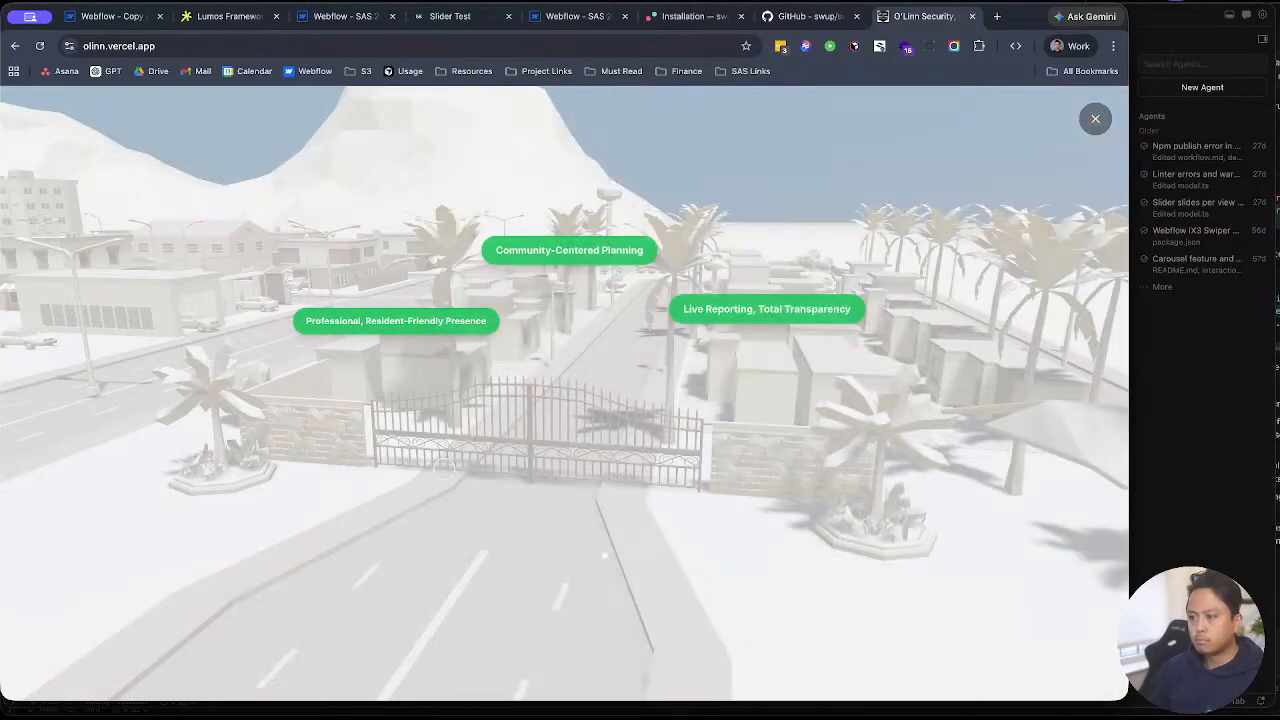
pyautogui.press('Escape')
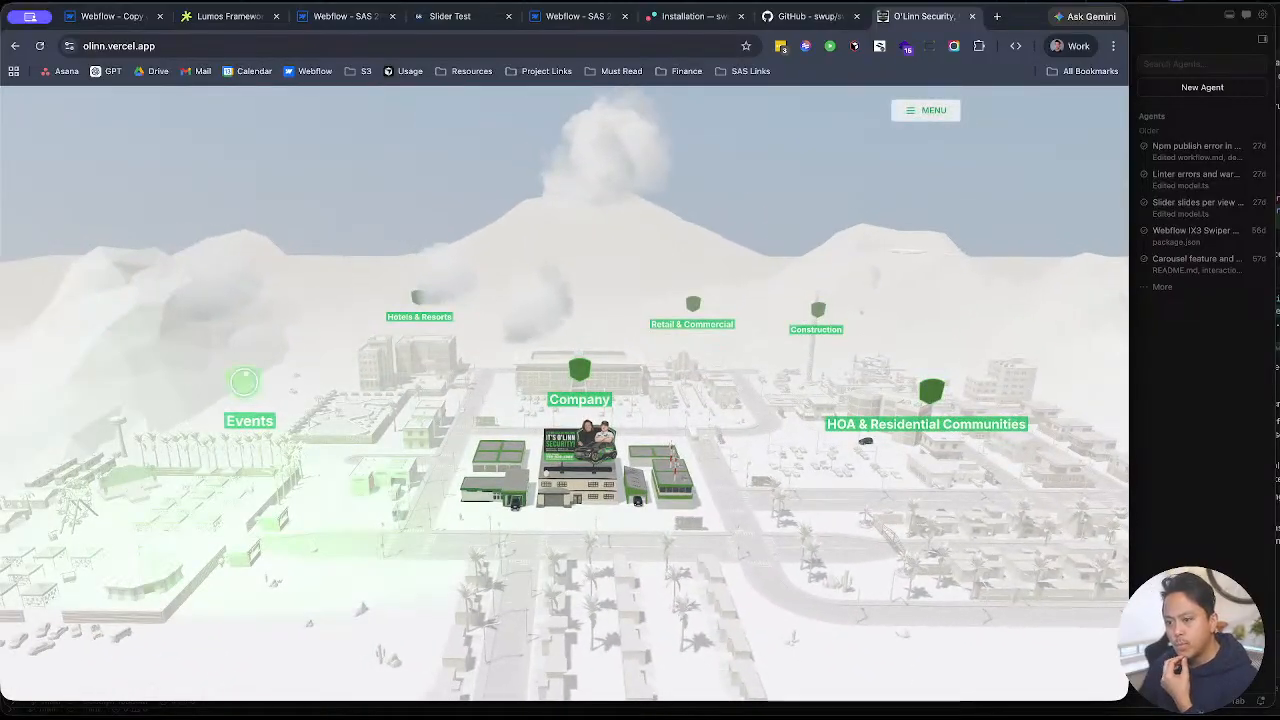
pyautogui.click(222, 393)
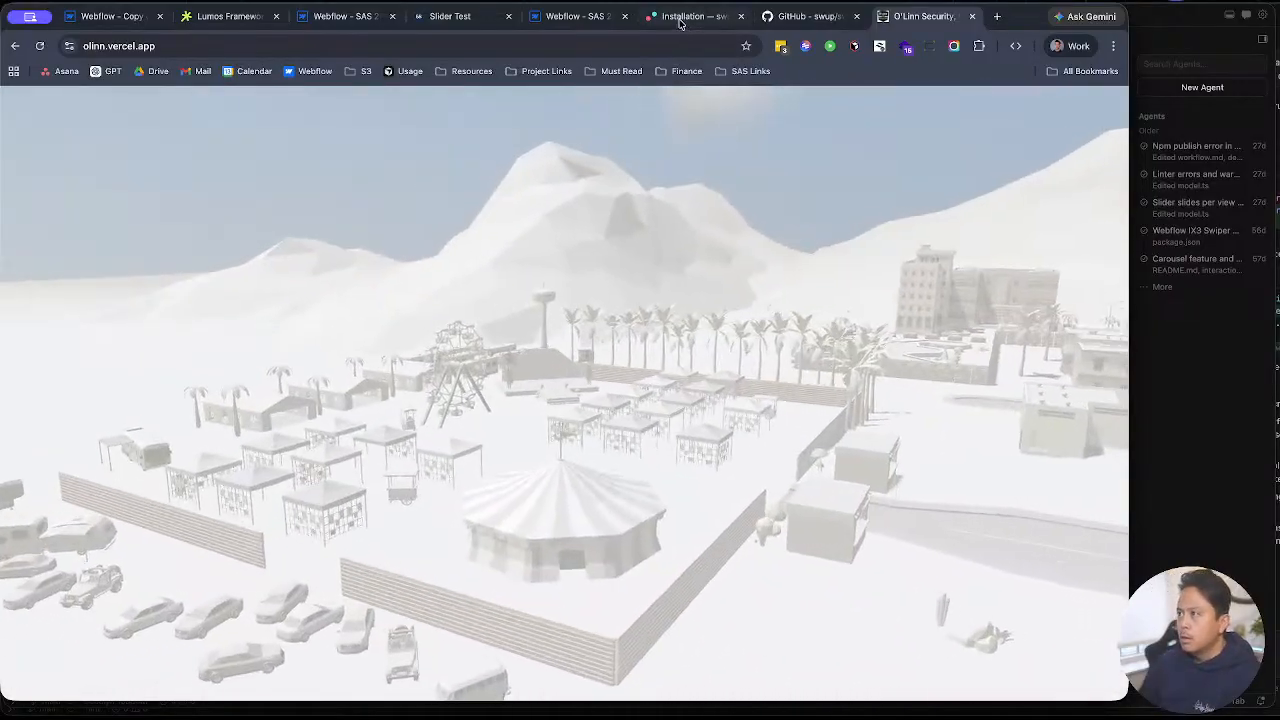
# Step: Go through the open swup and Webflow pages to the published Slider Test page and close its developer tools
pyautogui.click(680, 22)
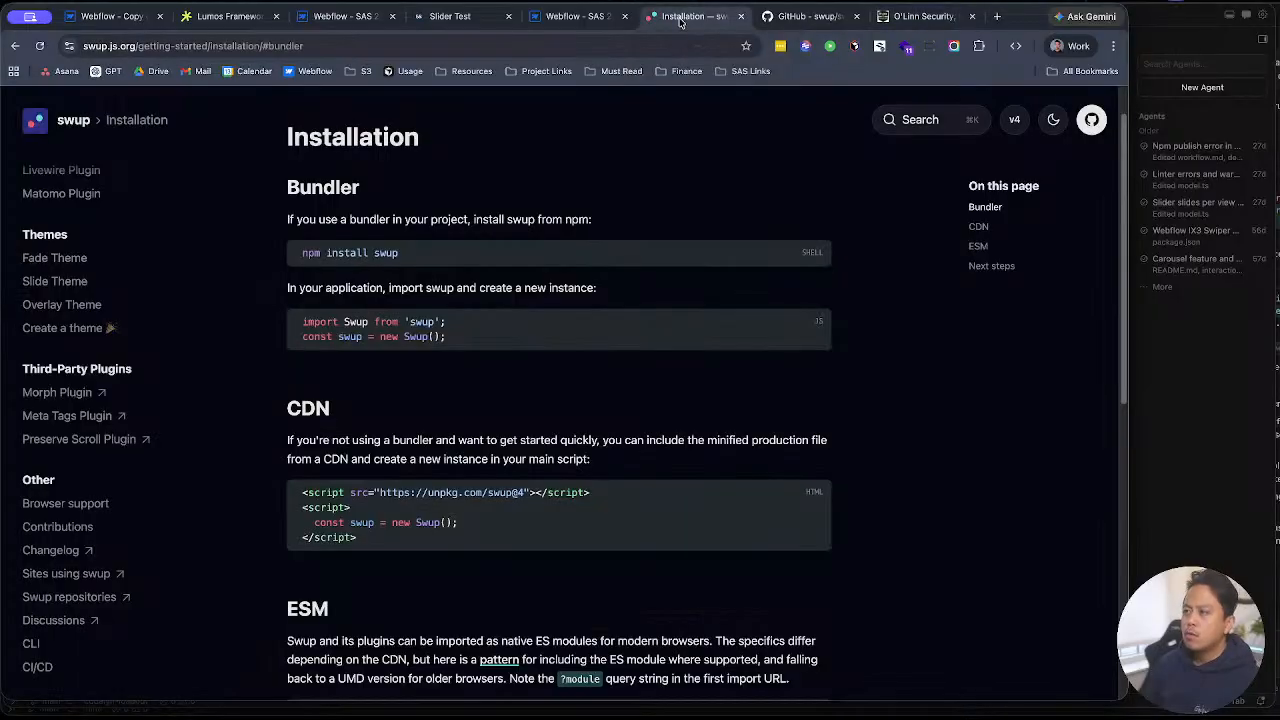
pyautogui.click(230, 17)
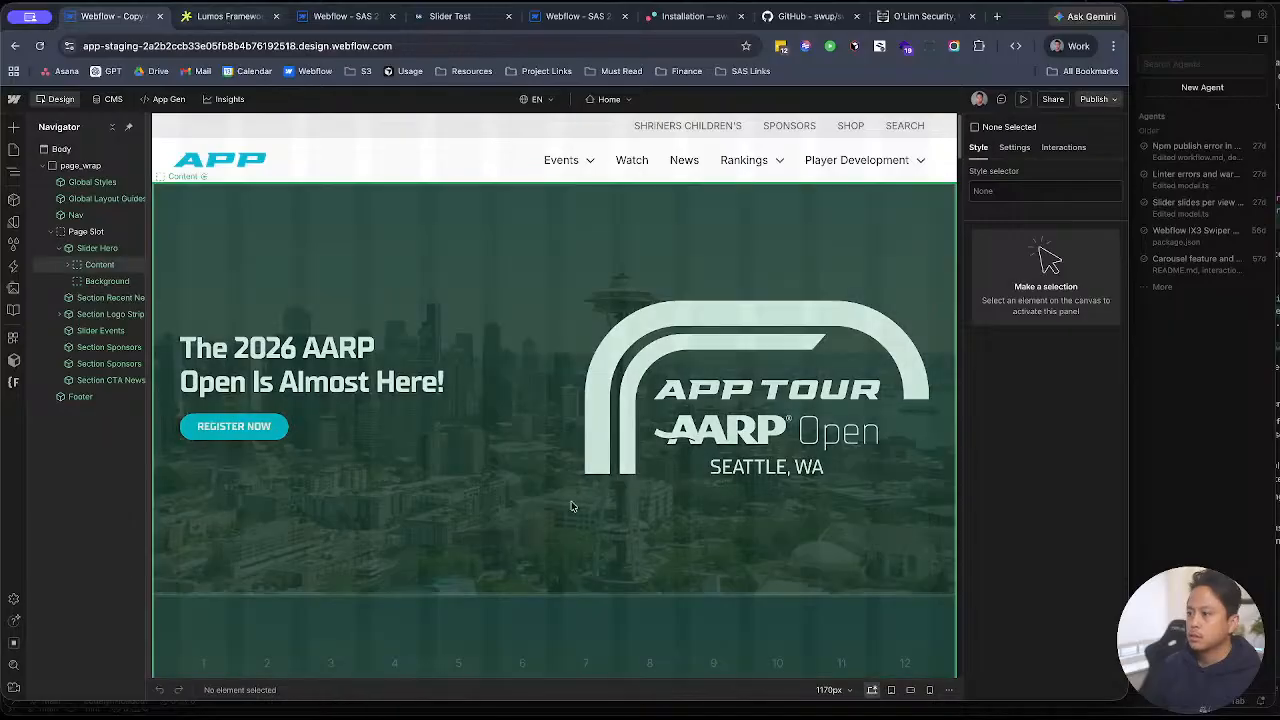
pyautogui.click(449, 16)
pyautogui.click(345, 16)
pyautogui.click(463, 18)
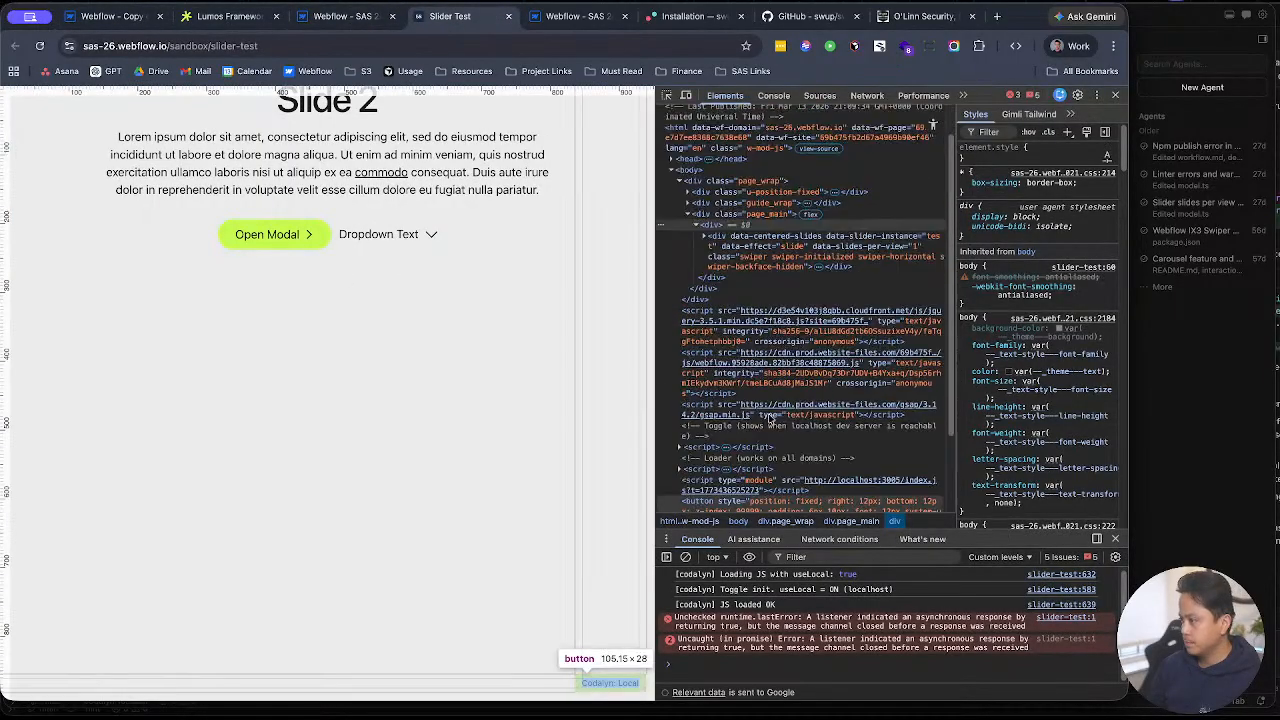
pyautogui.click(1115, 94)
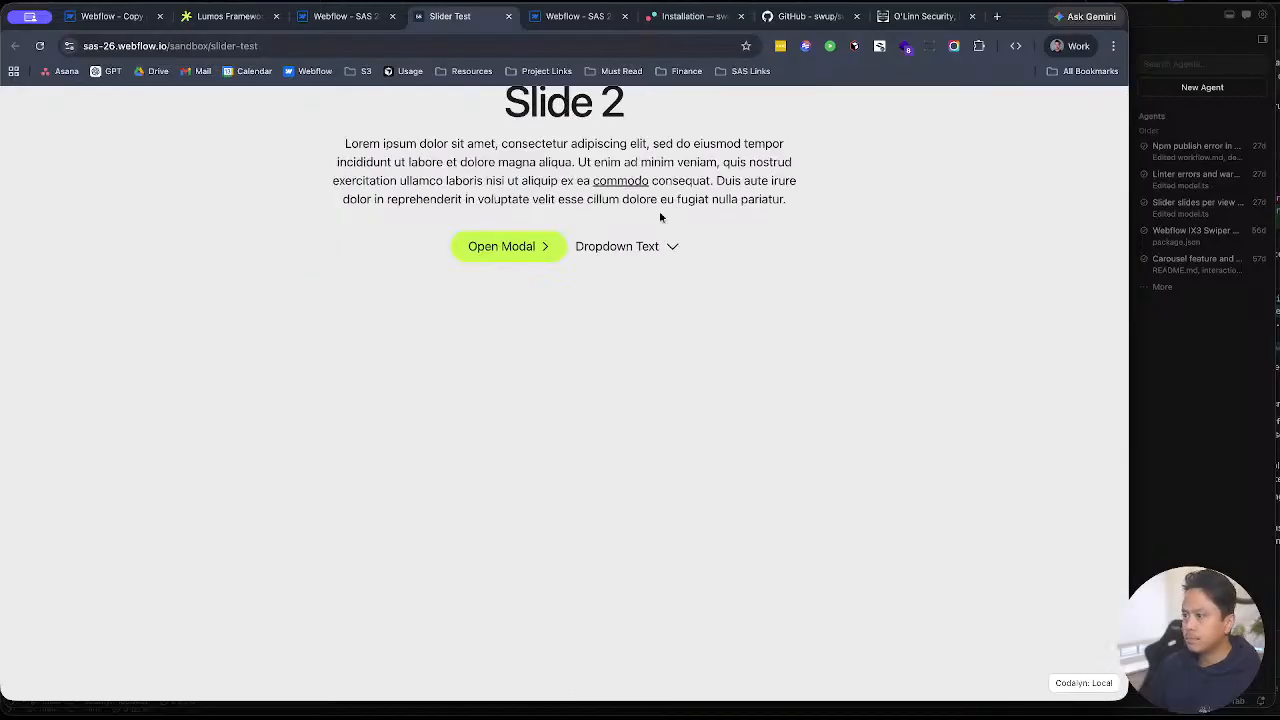
# Step: Close the olinn.vercel.app page and return to the Slider Test design in the Webflow SAS 2026 project
pyautogui.click(338, 17)
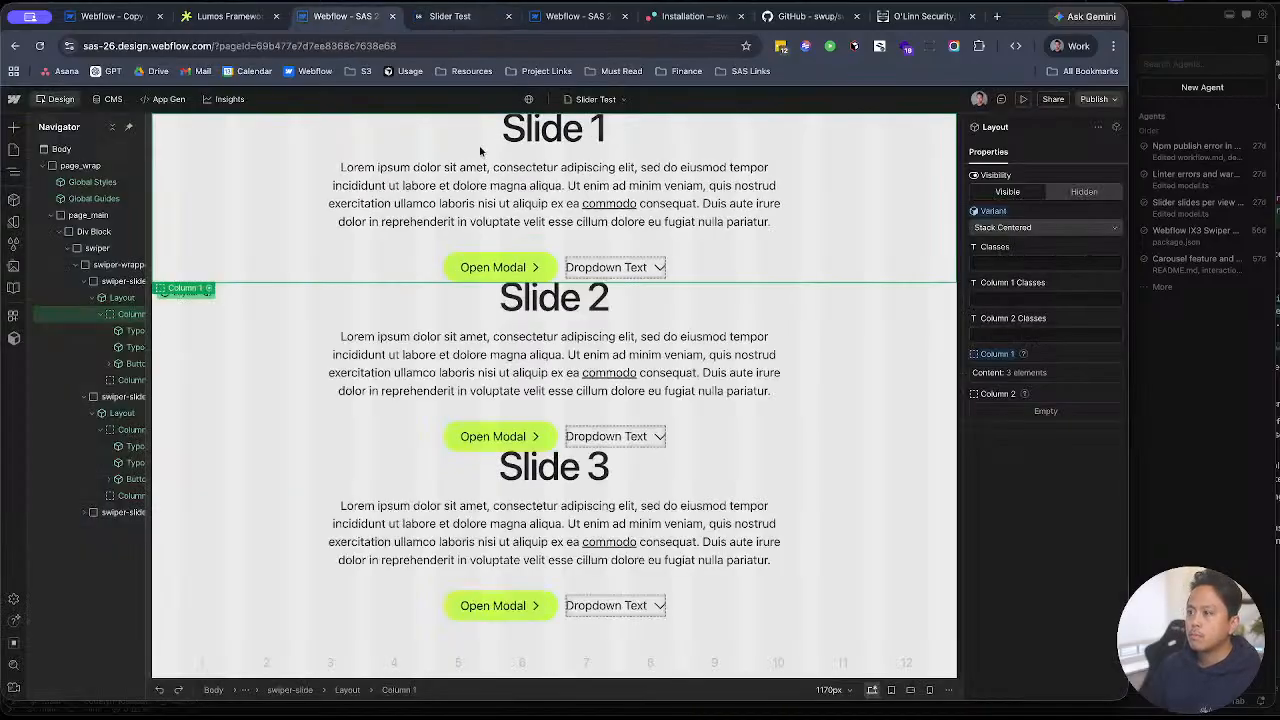
pyautogui.click(888, 16)
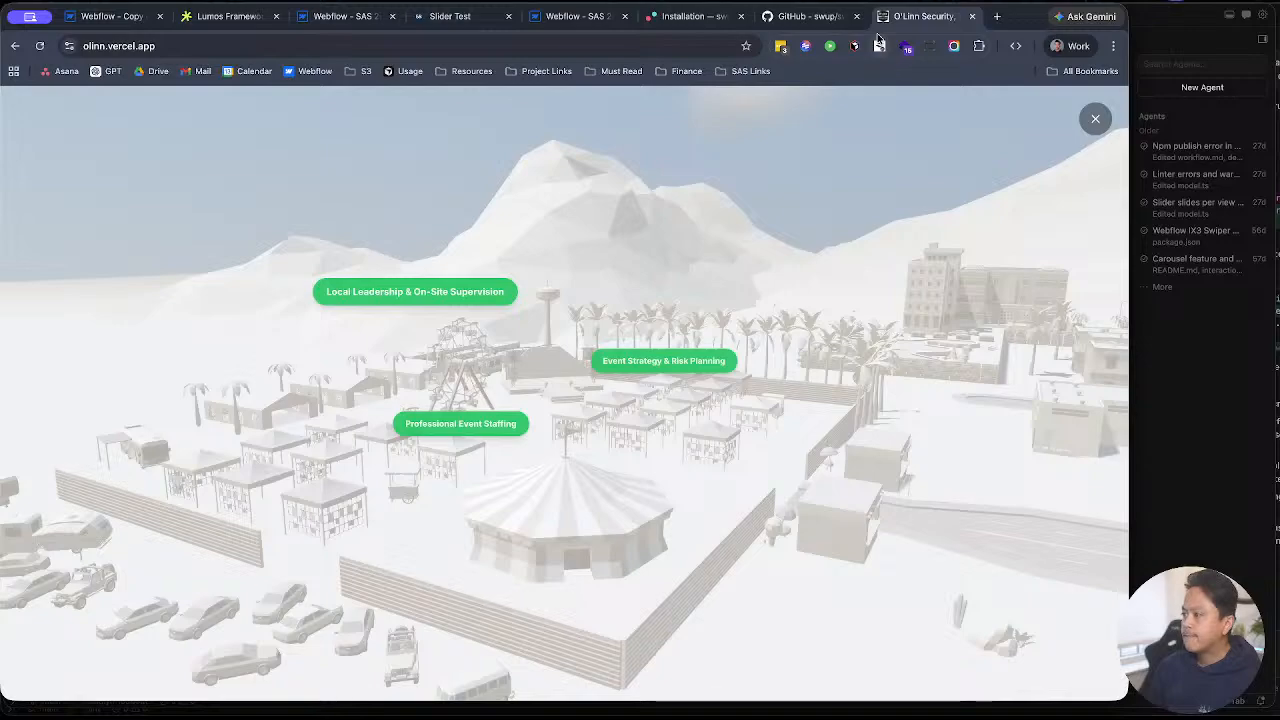
pyautogui.hotkey('ctrl', 'w')
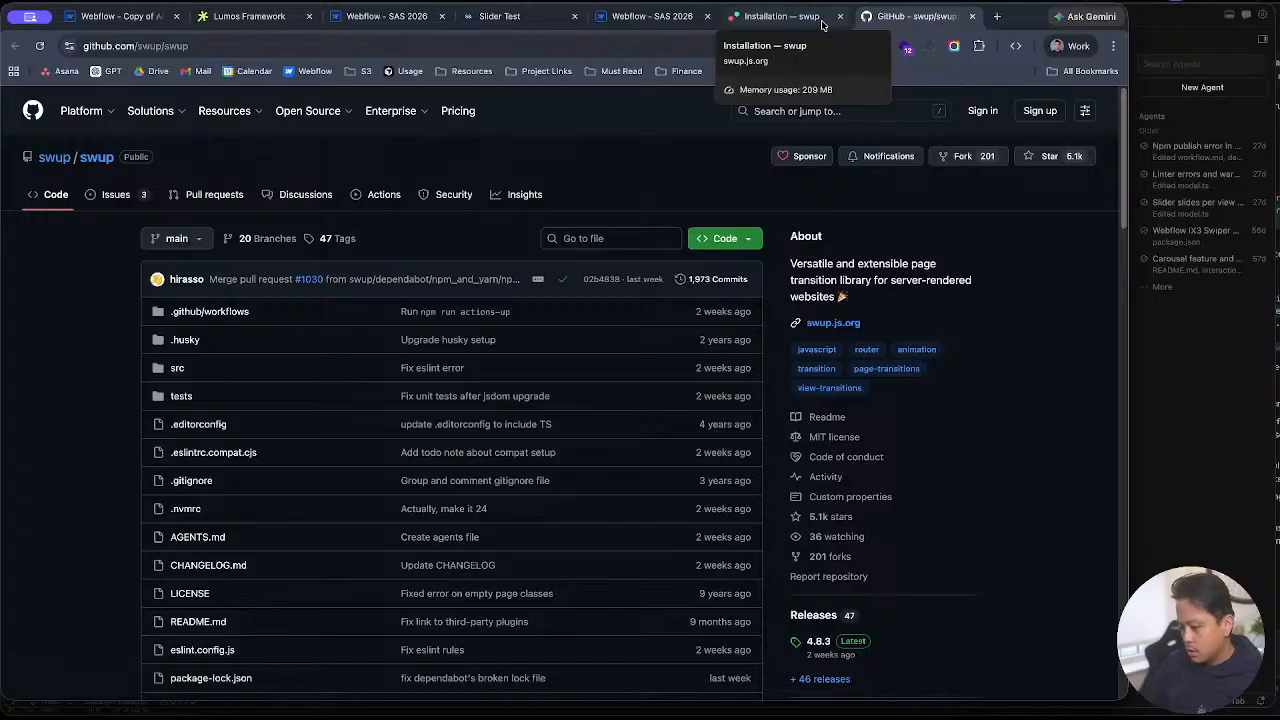
pyautogui.click(680, 17)
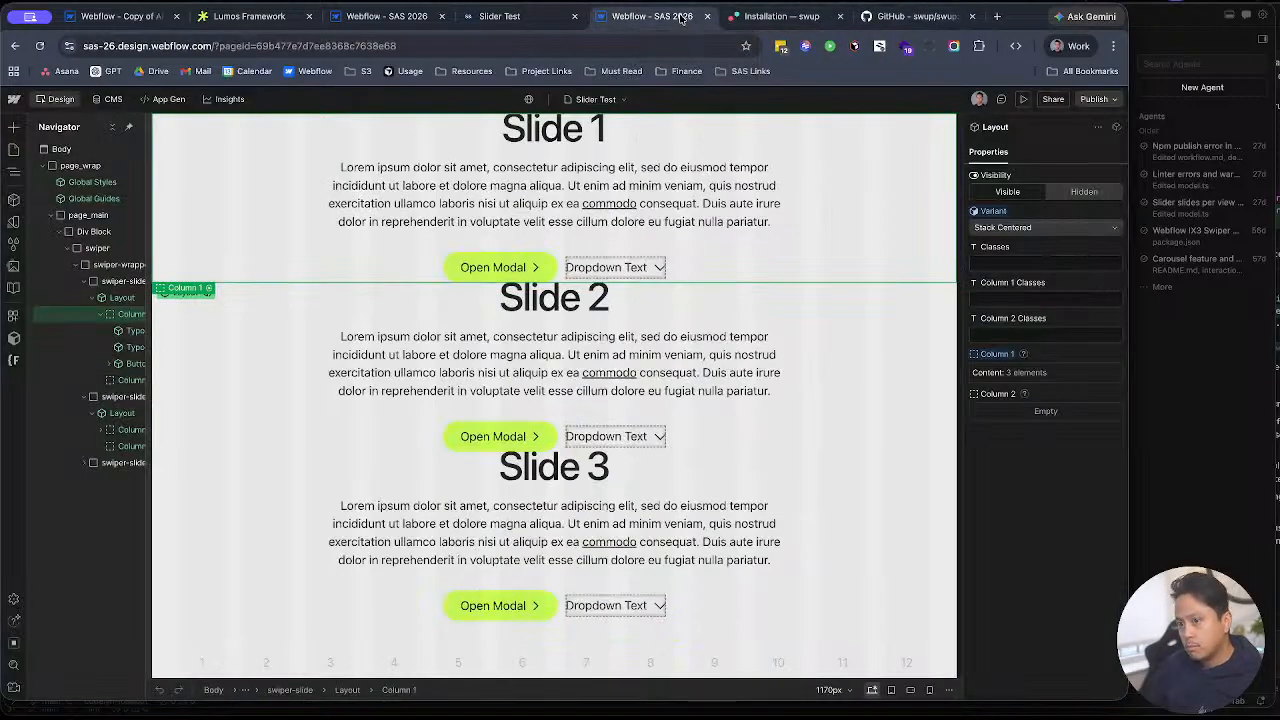
# Step: Switch to the codalyn-loadout code editor, look at the IX3Config interface in interactionBridge.ts, and return to the Webflow design
pyautogui.press('super+Tab')
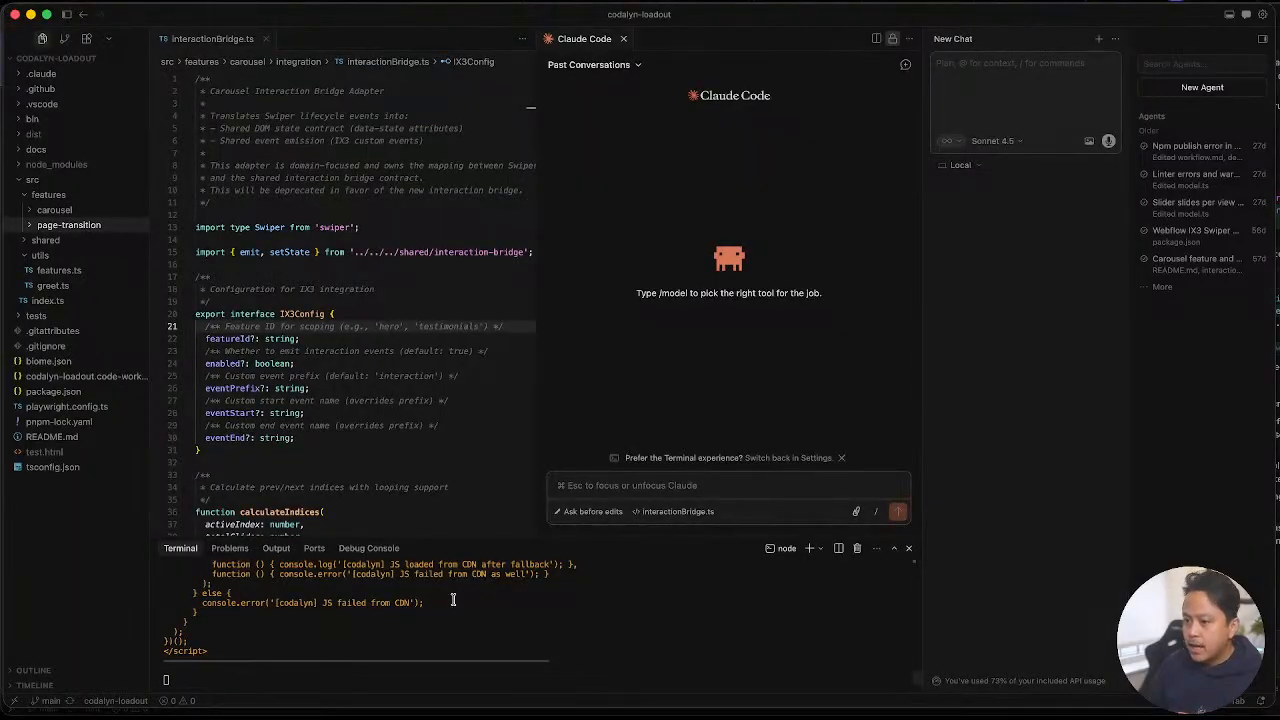
pyautogui.click(364, 366)
pyautogui.click(322, 314)
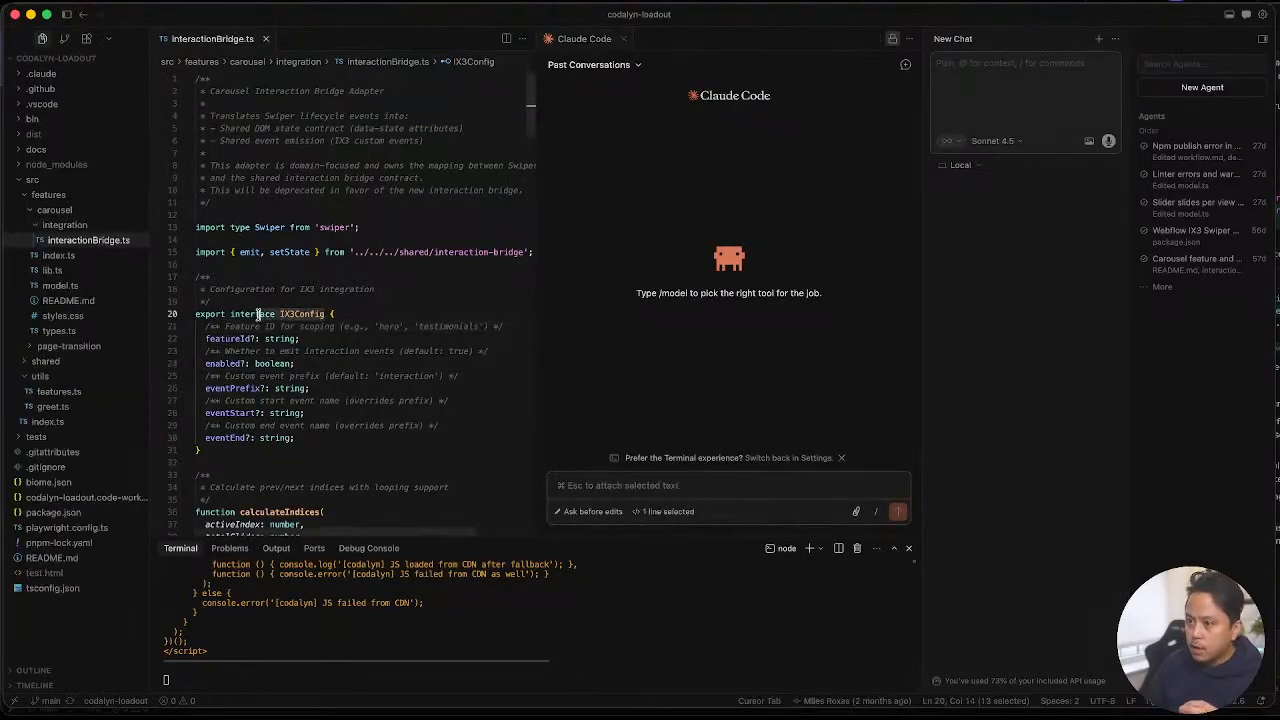
pyautogui.click(330, 426)
pyautogui.click(323, 300)
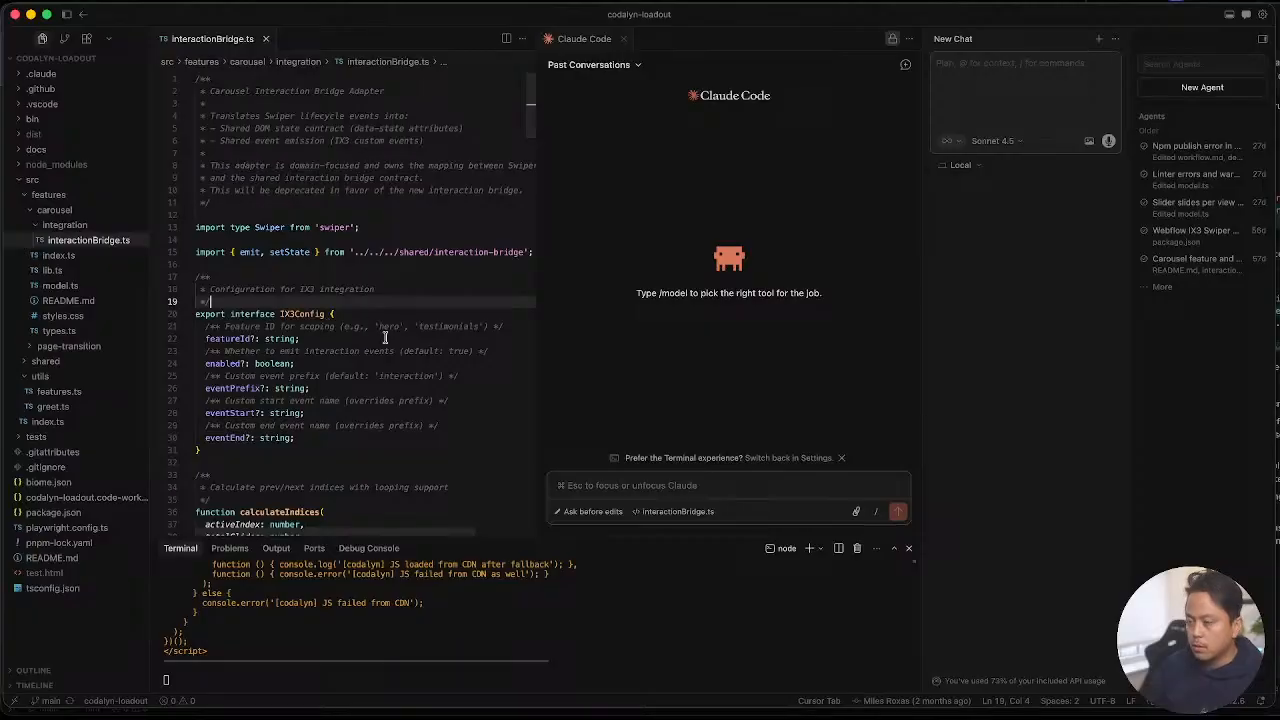
pyautogui.hotkey('ctrl', 'Up')
pyautogui.click(350, 474)
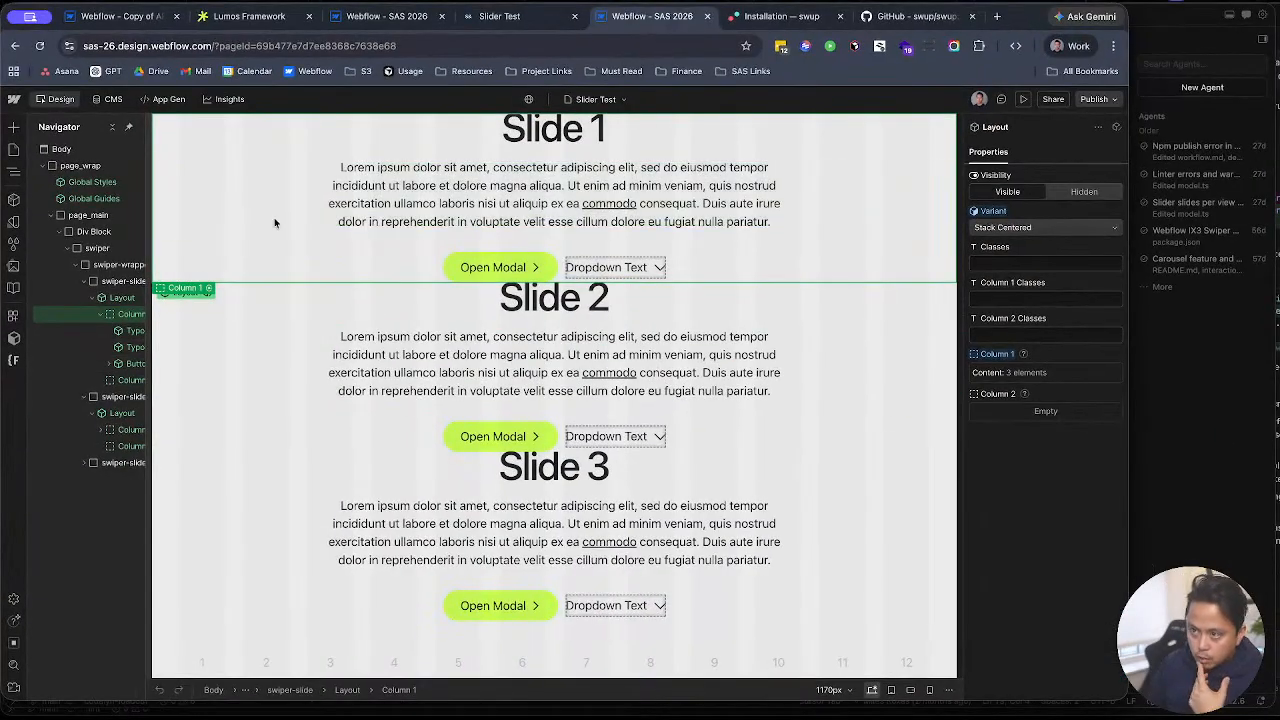
# Step: Check the site's publish destinations and close them without publishing
pyautogui.click(1095, 99)
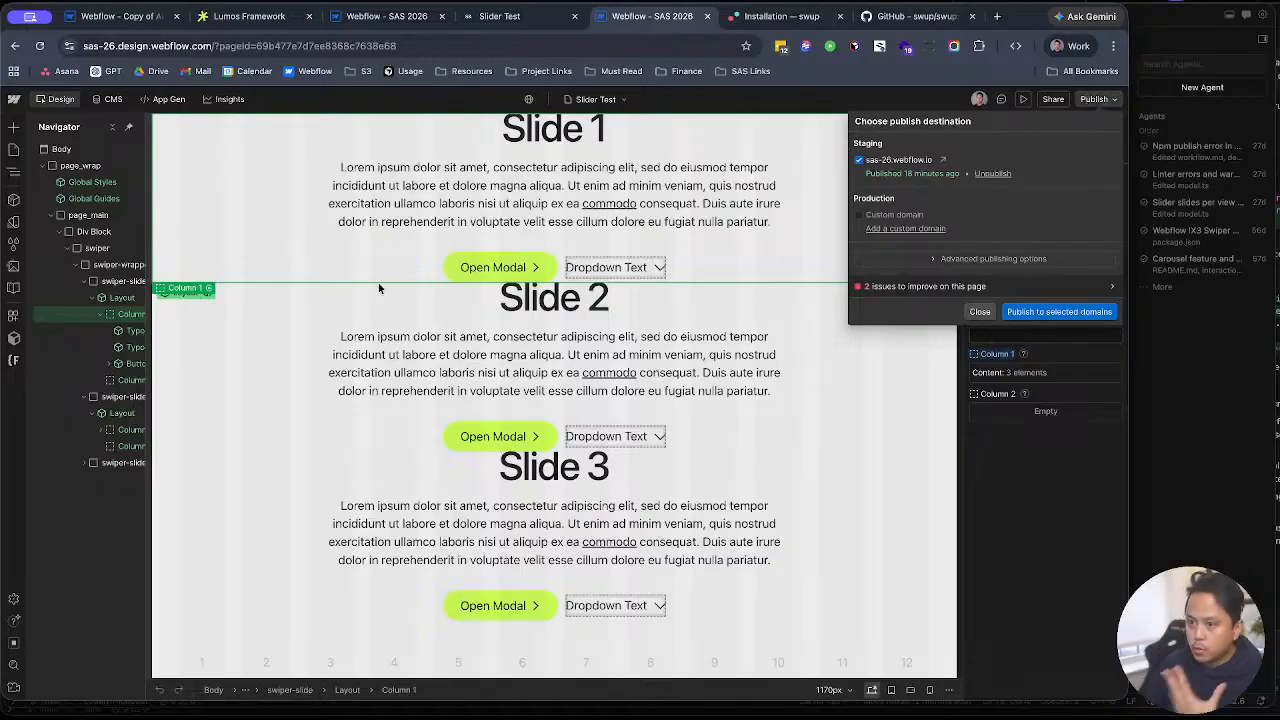
pyautogui.press('Escape')
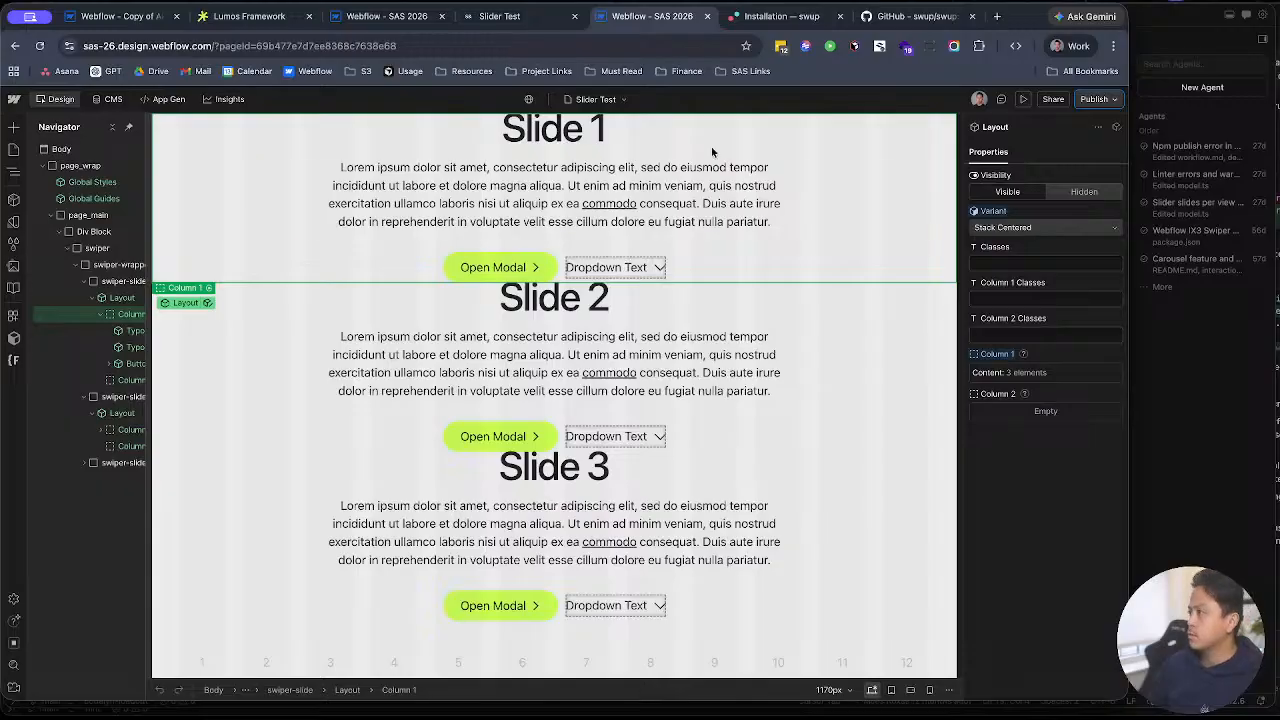
pyautogui.press('Escape')
# Step: Look through the Webflow project's pages, installed apps and variable collections
pyautogui.click(13, 150)
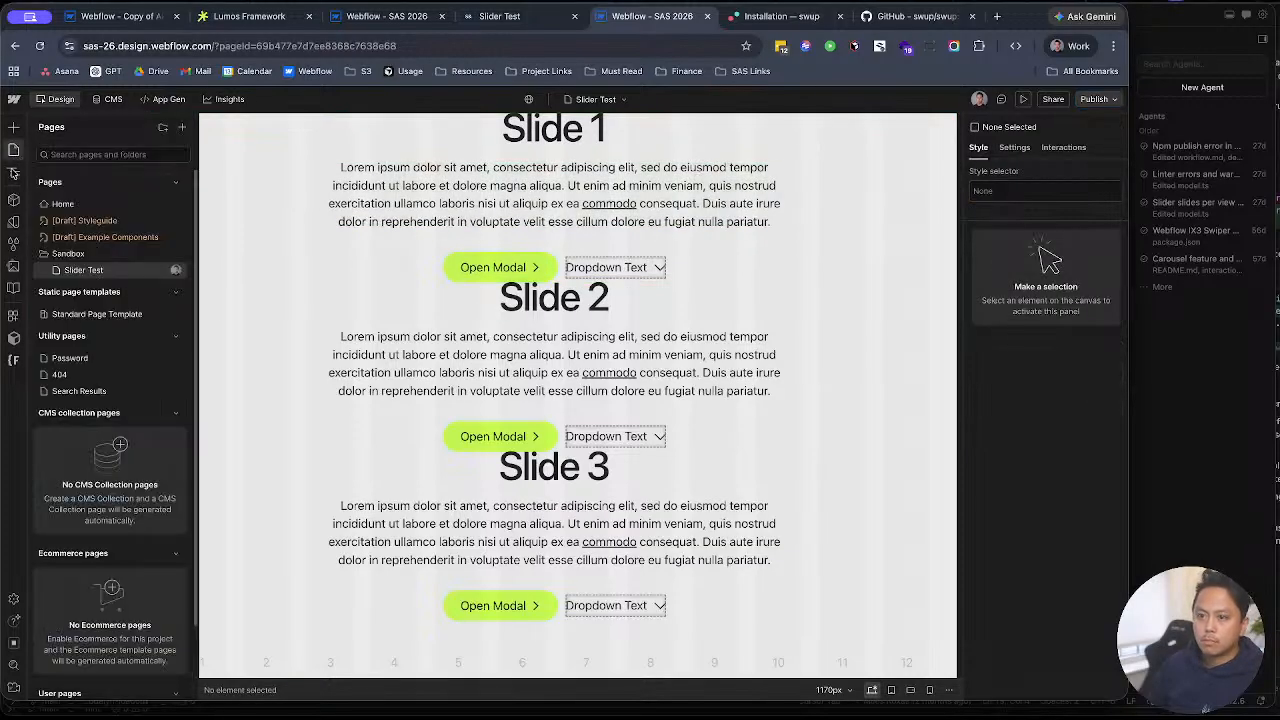
pyautogui.click(13, 316)
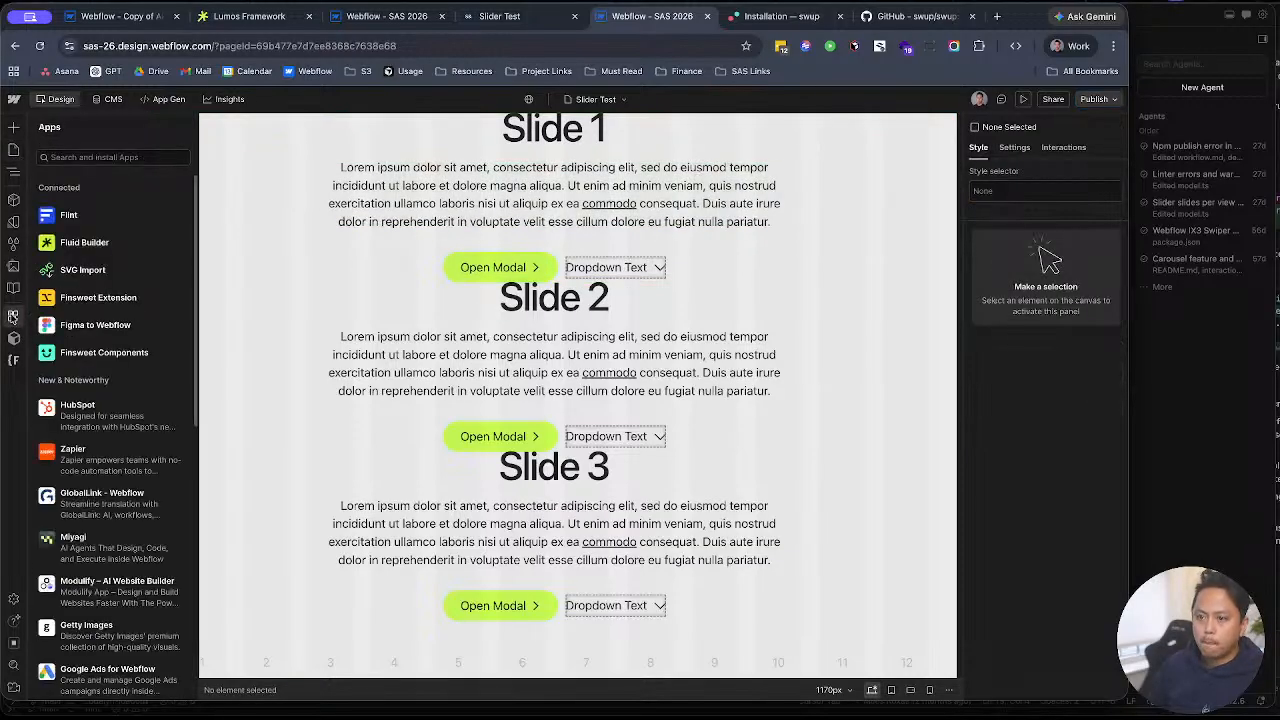
pyautogui.click(13, 172)
pyautogui.click(13, 221)
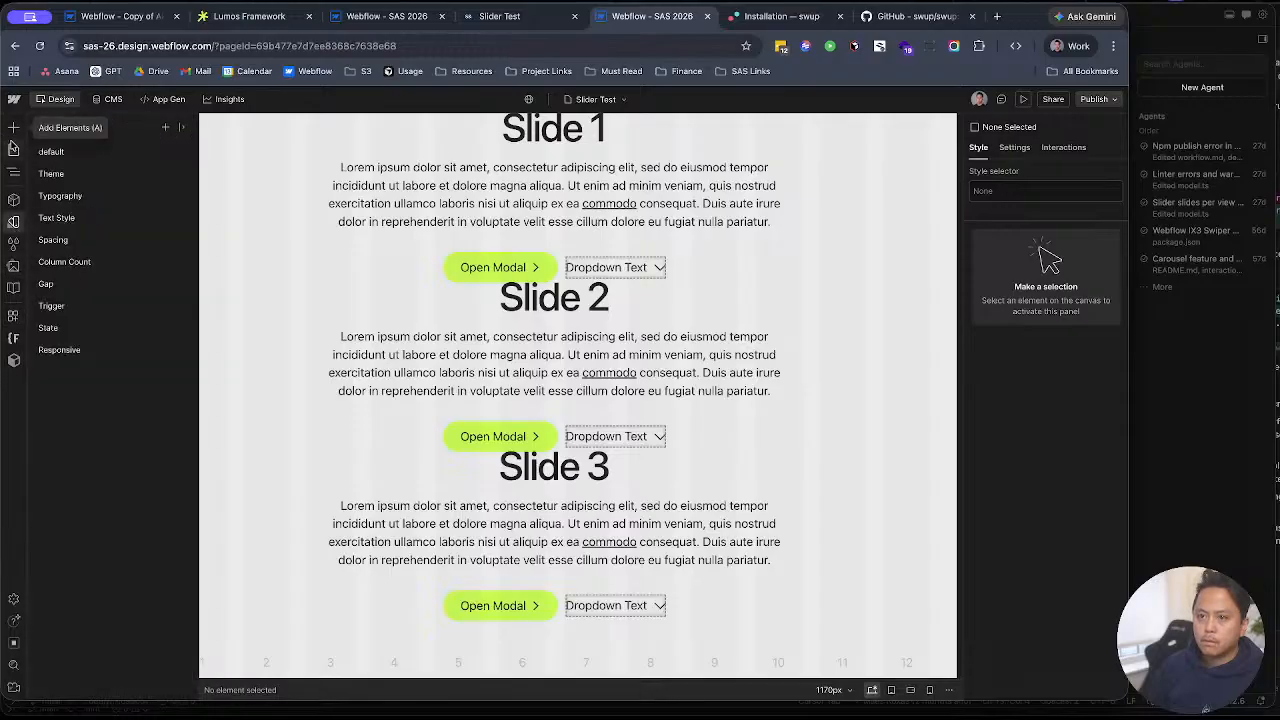
pyautogui.click(13, 149)
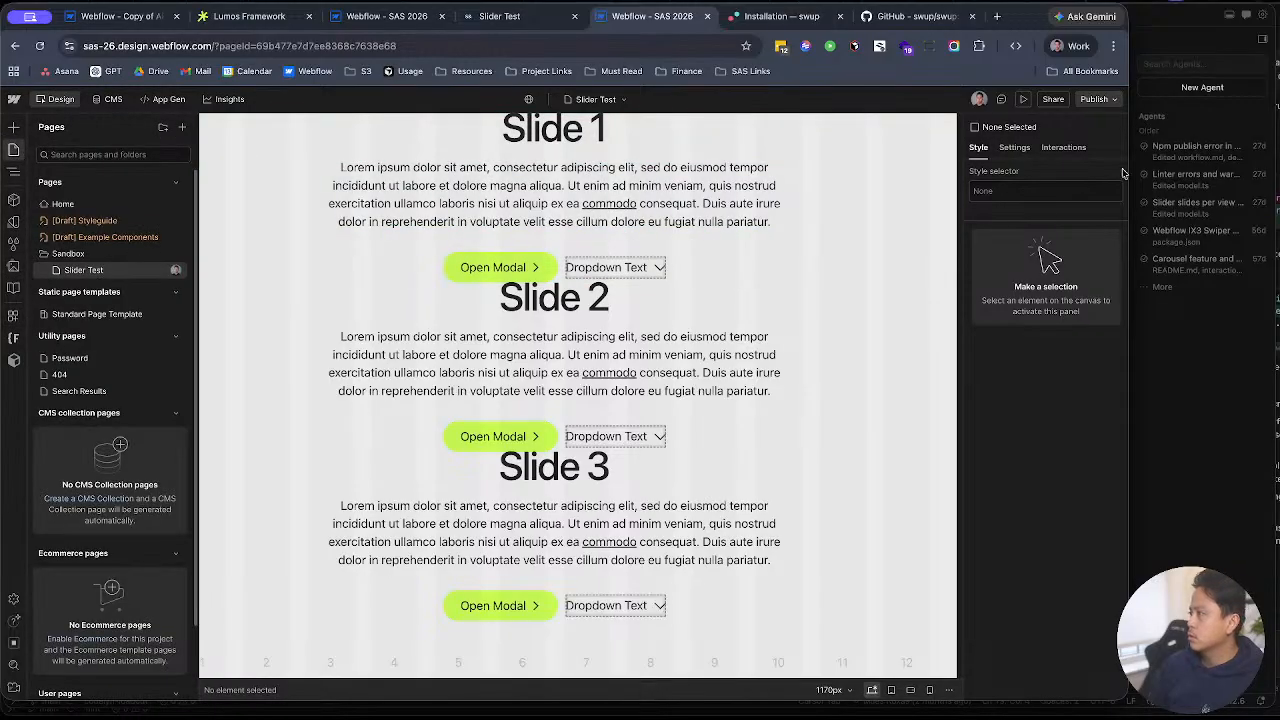
# Step: Set the interactions version to Interactions with GSAP (new) and select Column 1 in the first slide's layout
pyautogui.click(1063, 147)
pyautogui.click(1040, 687)
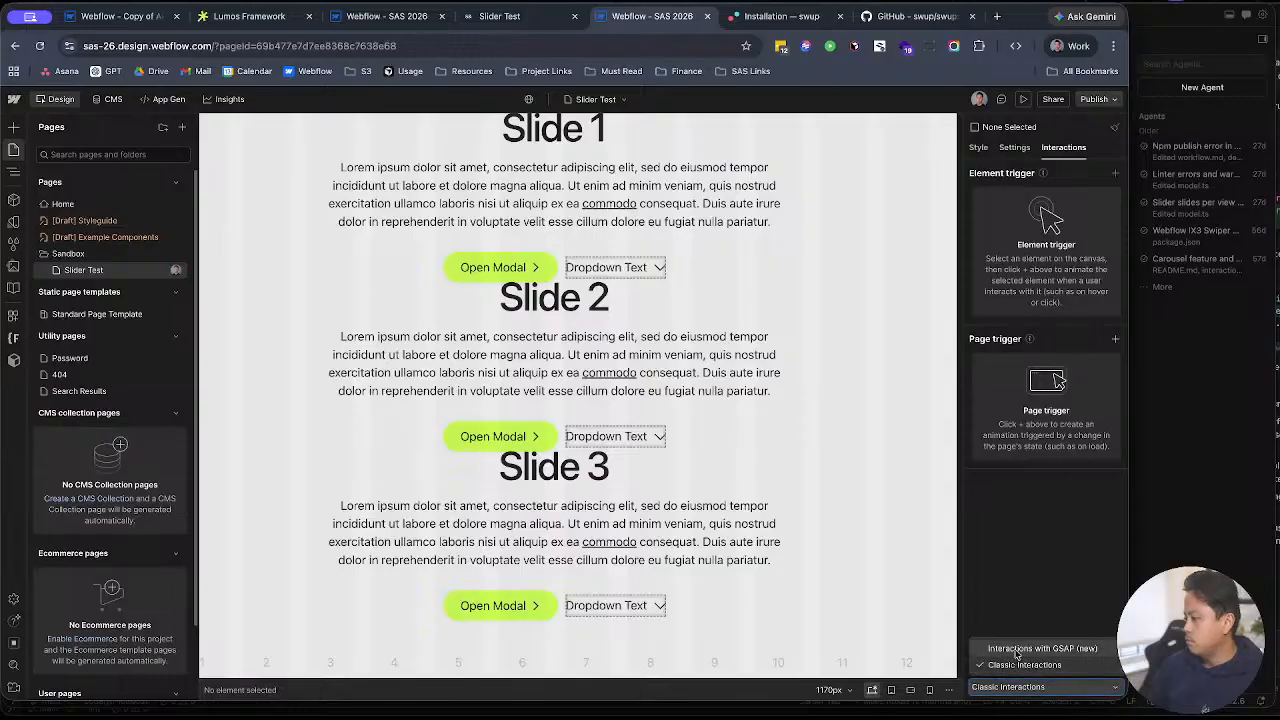
pyautogui.click(1017, 649)
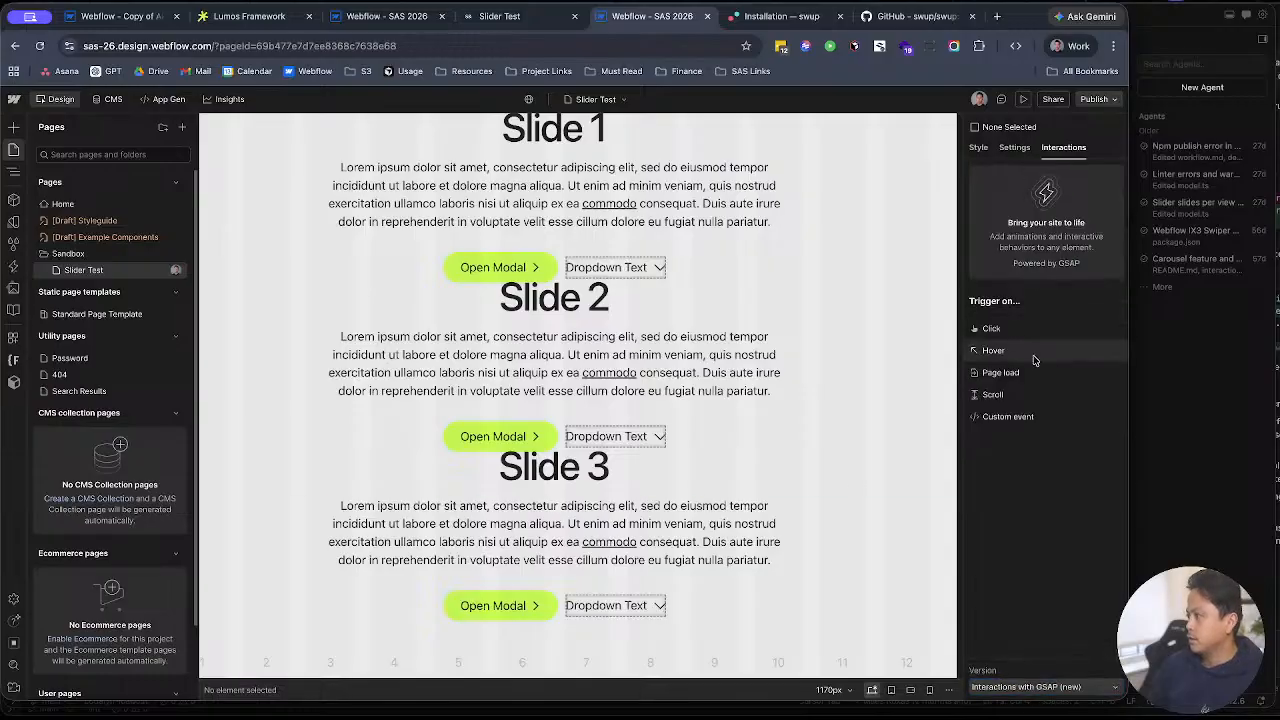
pyautogui.click(830, 170)
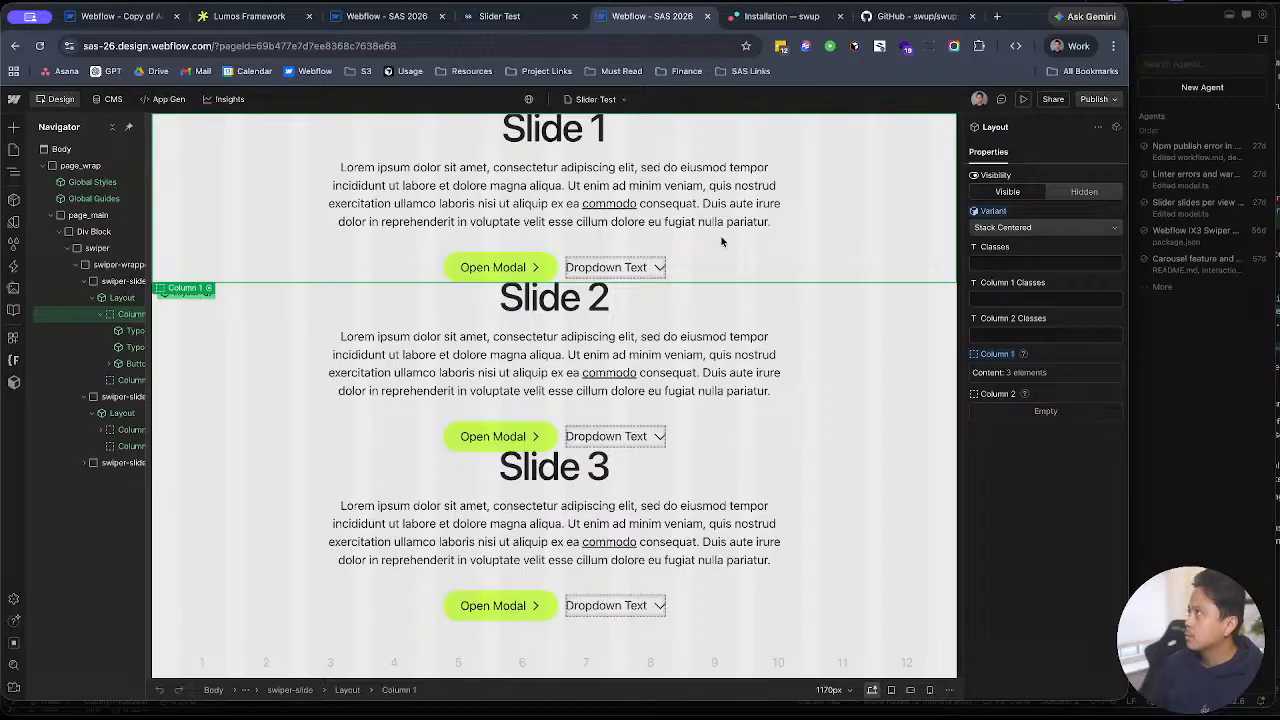
pyautogui.click(743, 371)
pyautogui.click(846, 211)
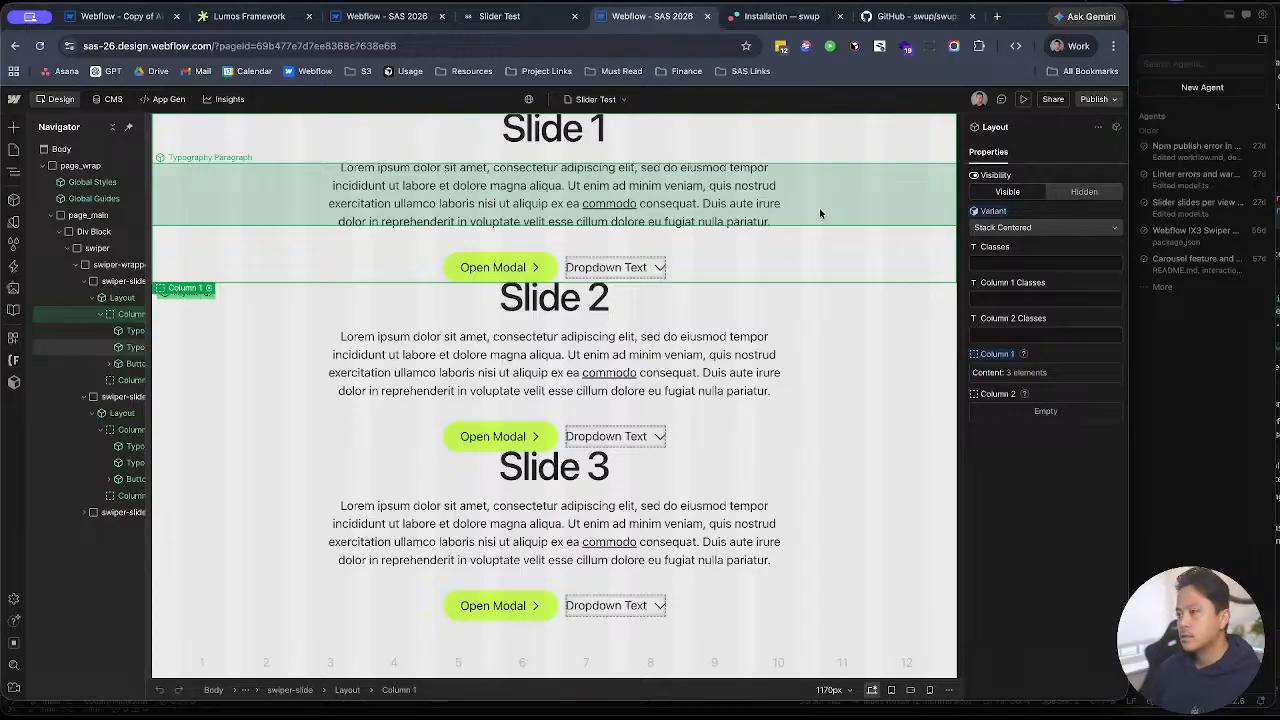
# Step: Compare the published Slider Test page with its slide structure in the Webflow design
pyautogui.click(549, 26)
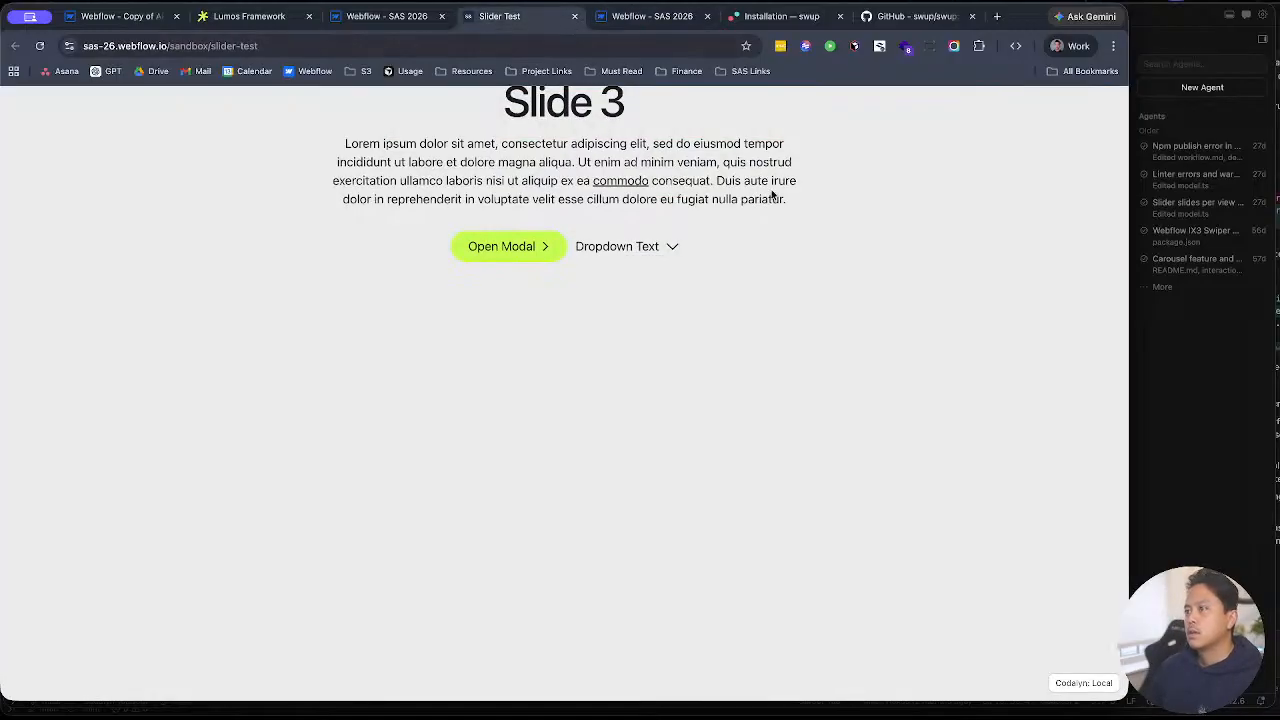
pyautogui.hotkey('ctrl', 'Up')
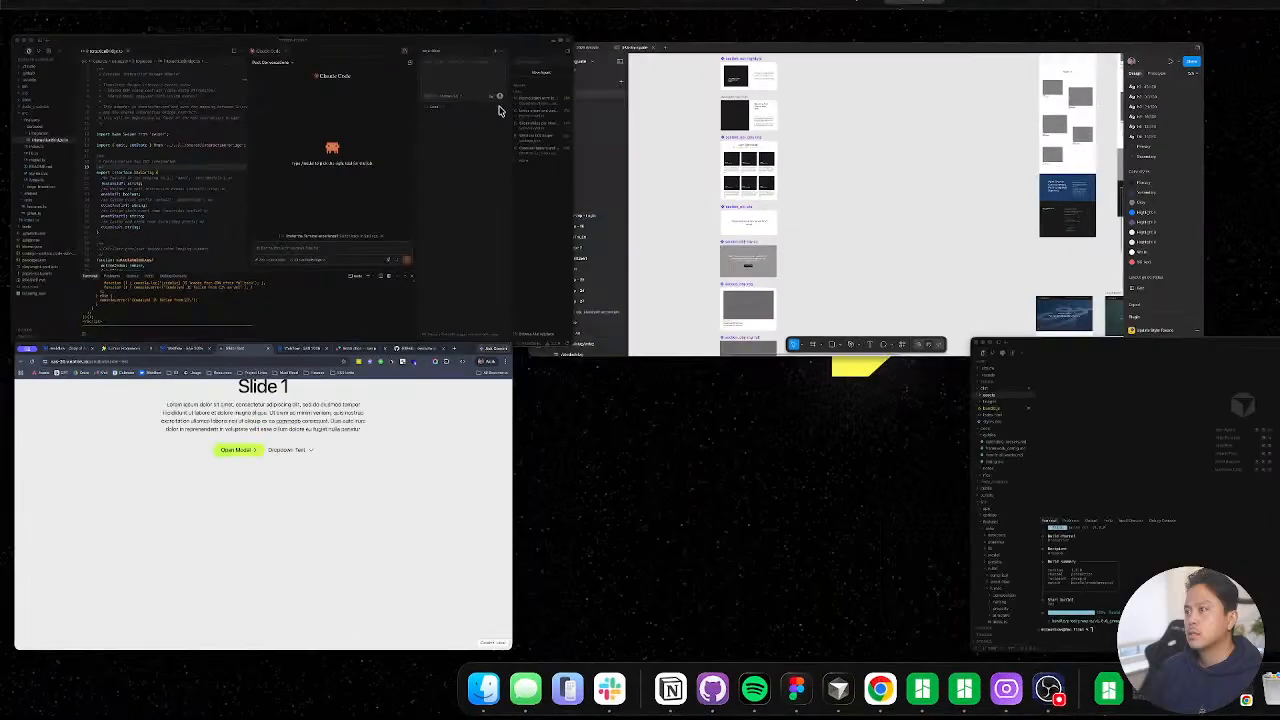
pyautogui.click(421, 462)
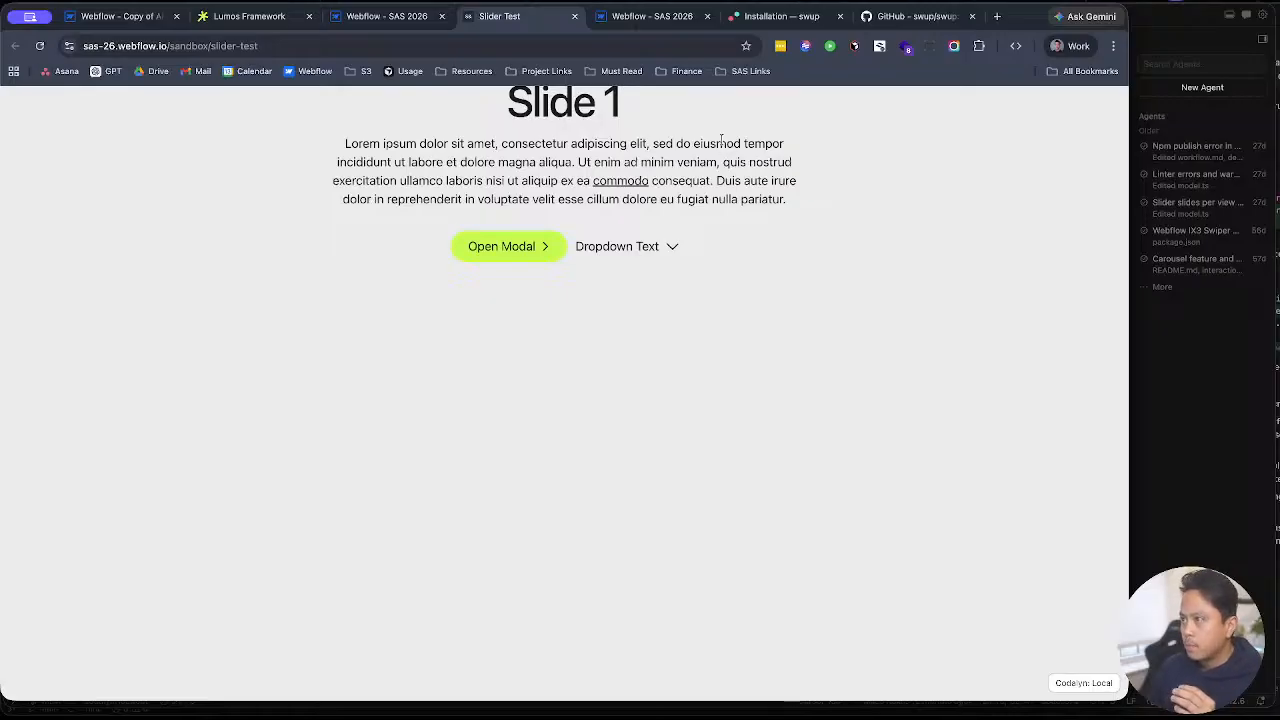
pyautogui.click(362, 18)
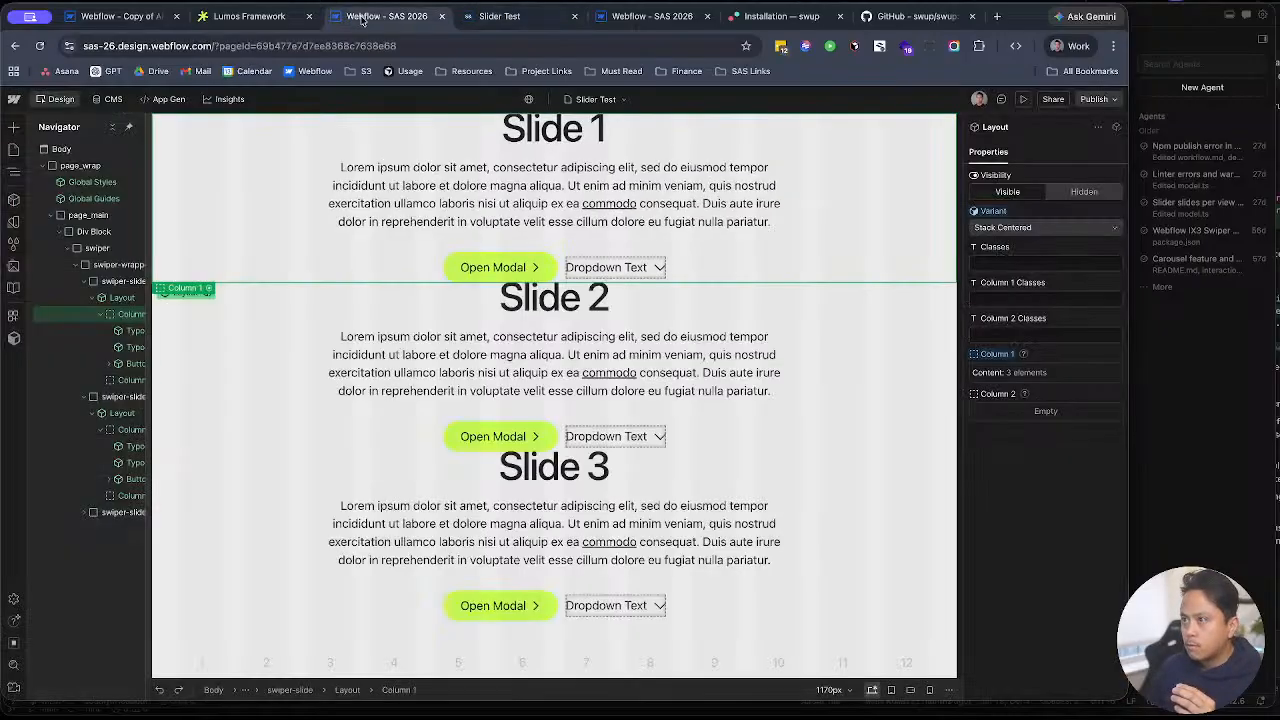
pyautogui.click(492, 18)
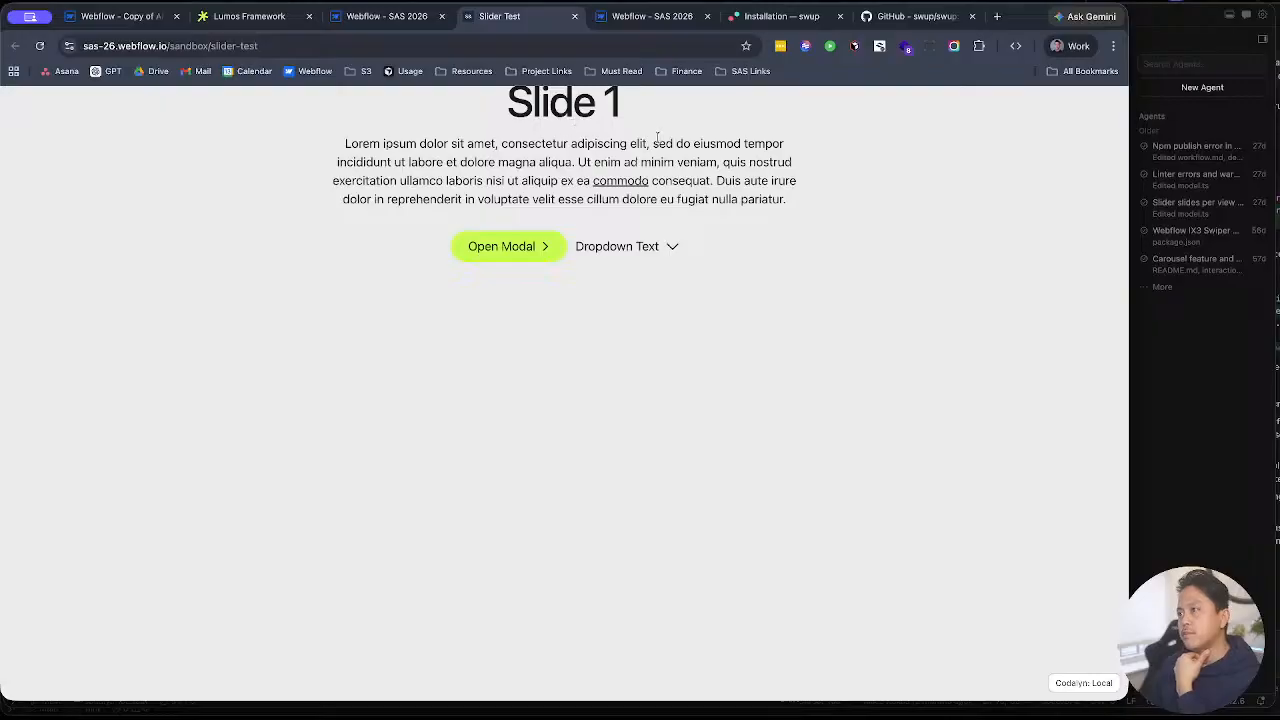
pyautogui.click(421, 32)
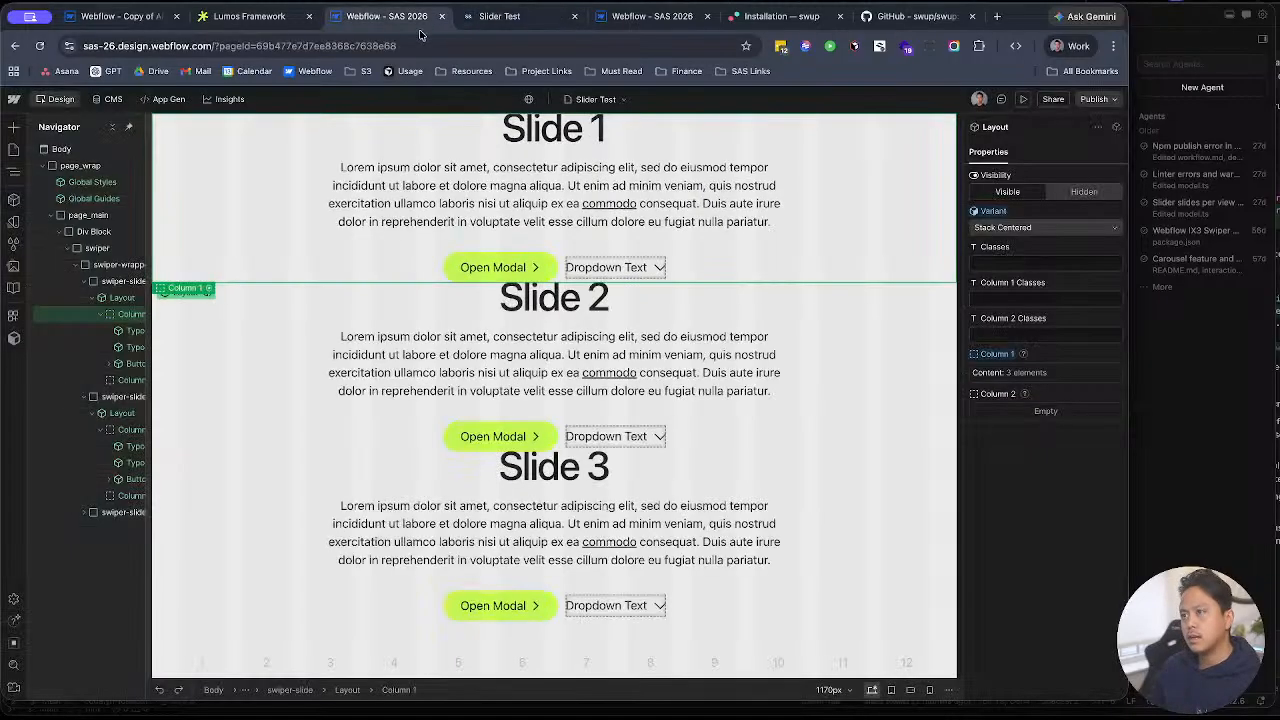
# Step: Check the open windows, return to the Webflow design, and show the project's page list
pyautogui.hotkey('ctrl', 'Up')
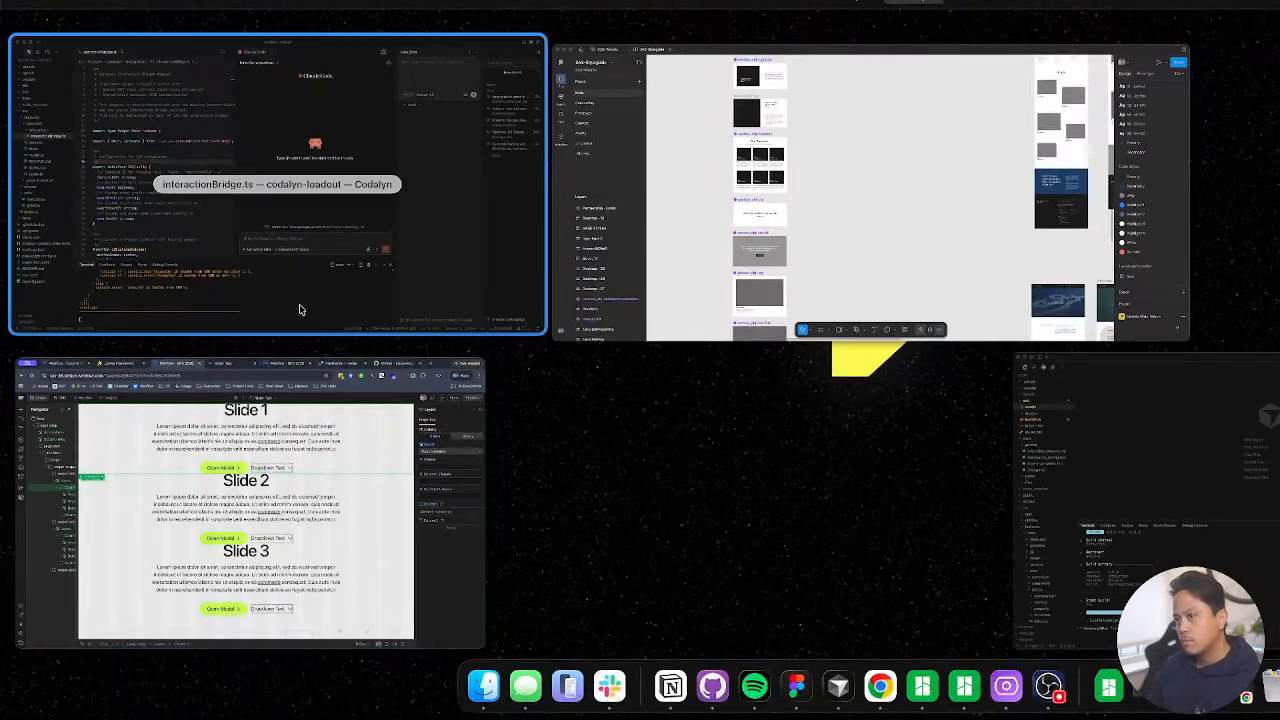
pyautogui.click(313, 461)
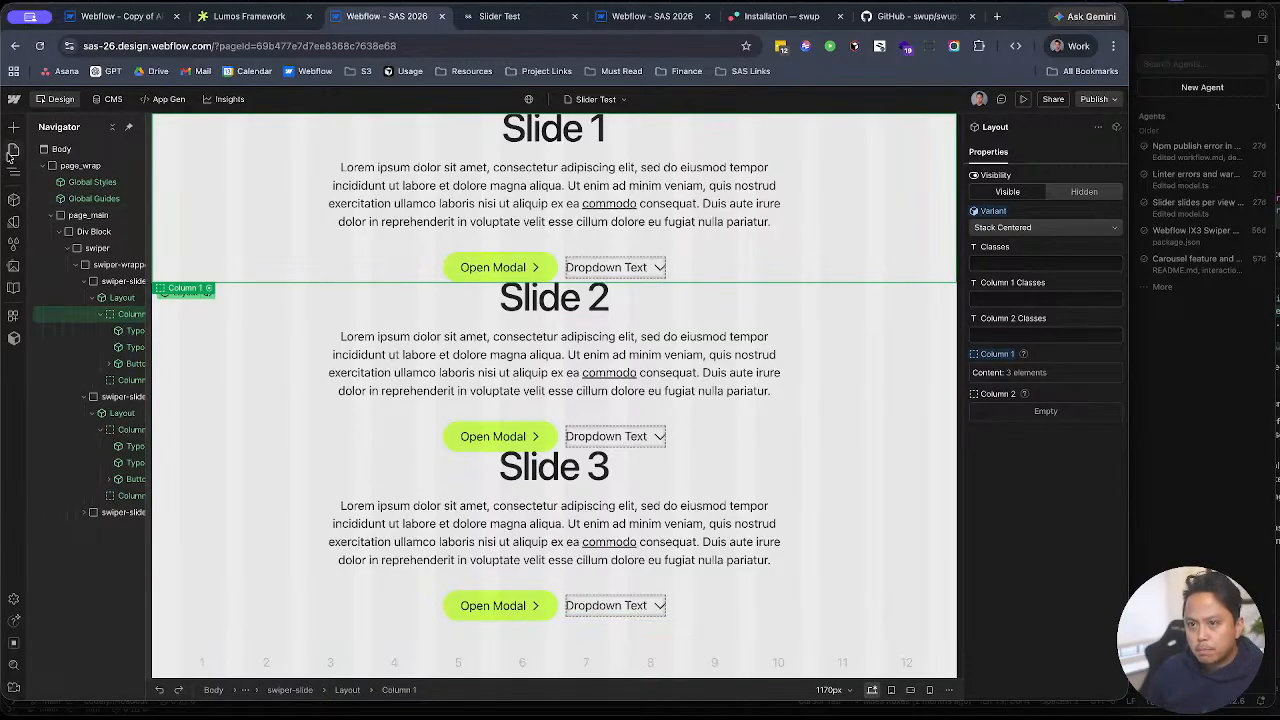
pyautogui.click(9, 152)
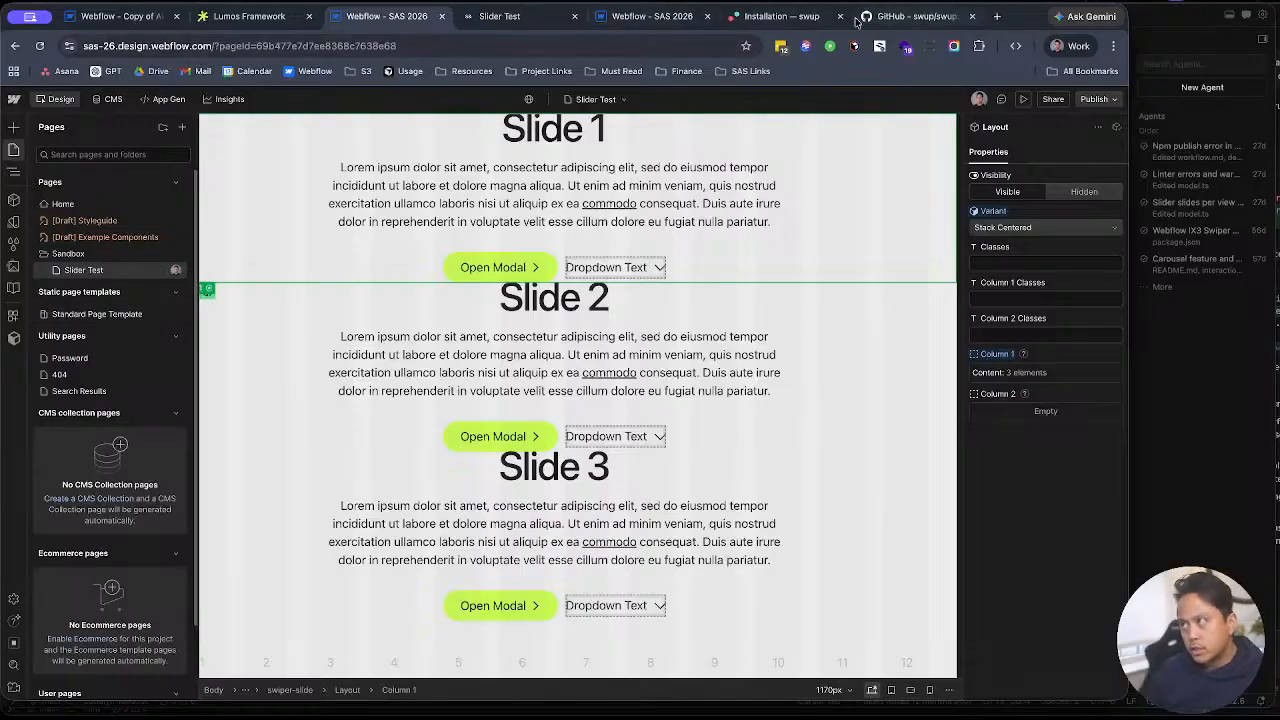
# Step: Open the swup GitHub repository from the swup installation docs and look through its README features and plugins
pyautogui.click(782, 20)
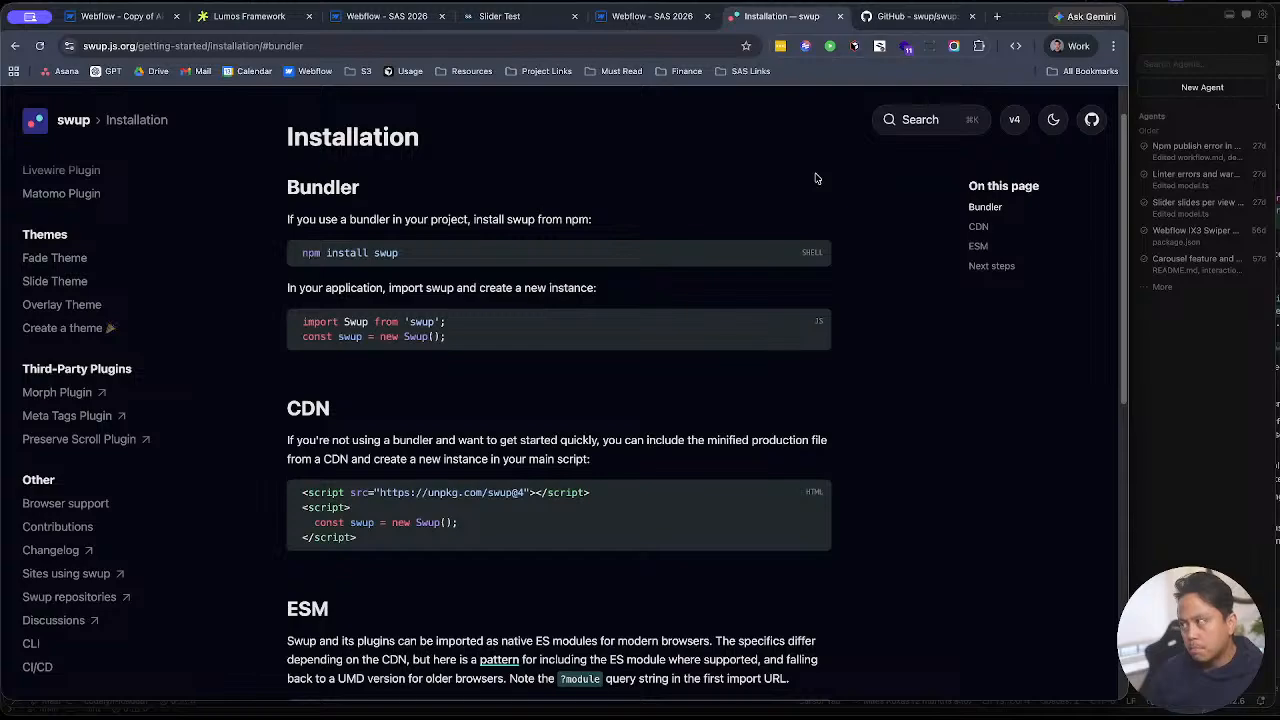
pyautogui.click(1092, 120)
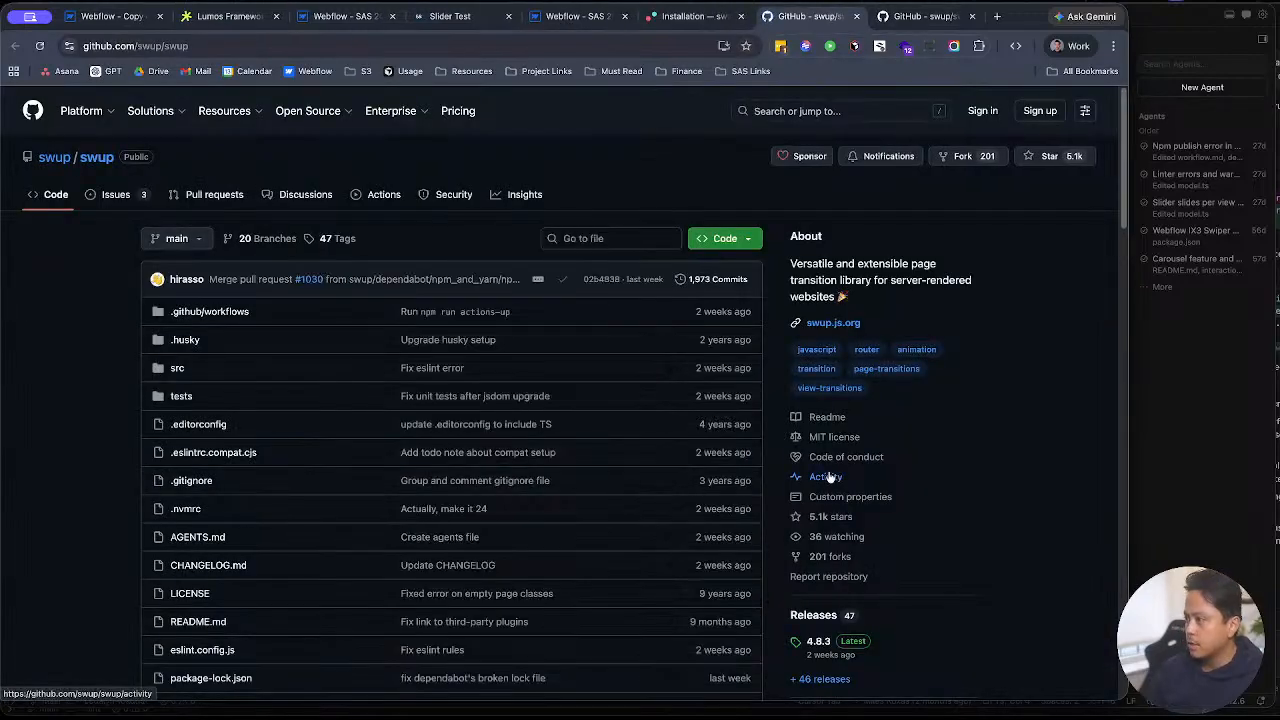
pyautogui.scroll(-7, 829, 467)
pyautogui.scroll(-4, 829, 467)
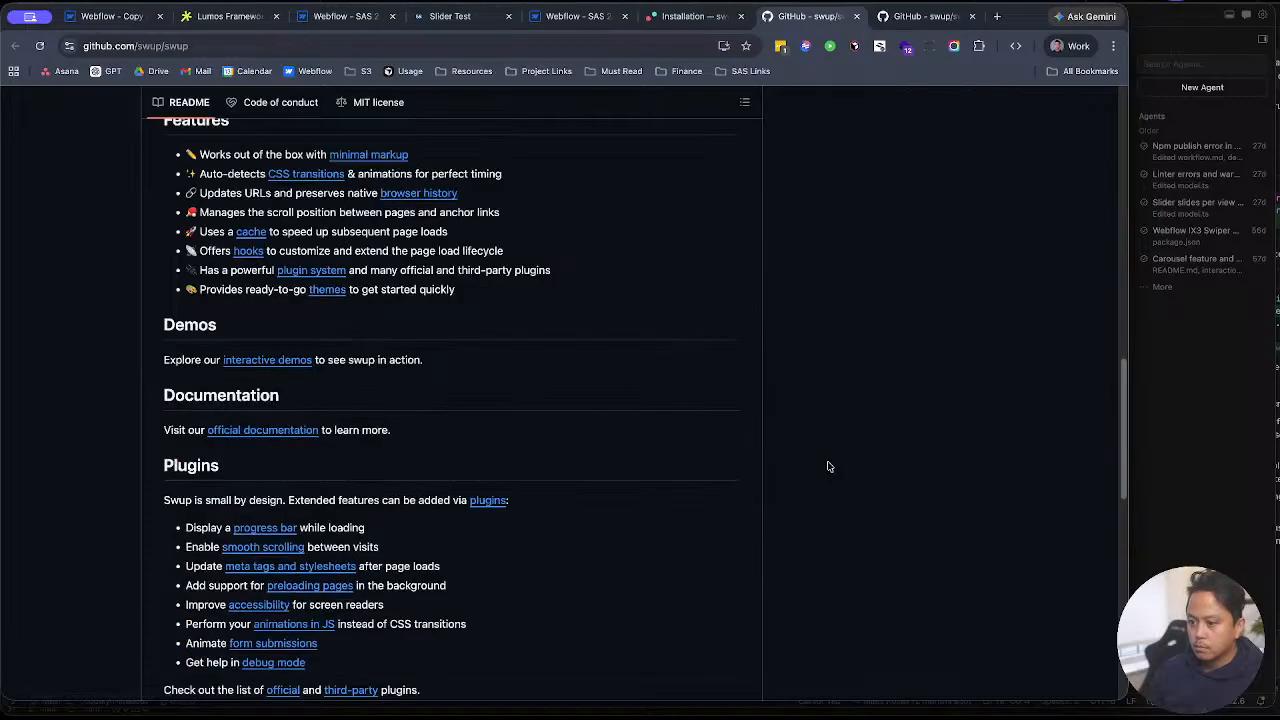
# Step: Switch to the codalyn-loadout editor and ask the chat agent "how big is the swup library"
pyautogui.click(1196, 407)
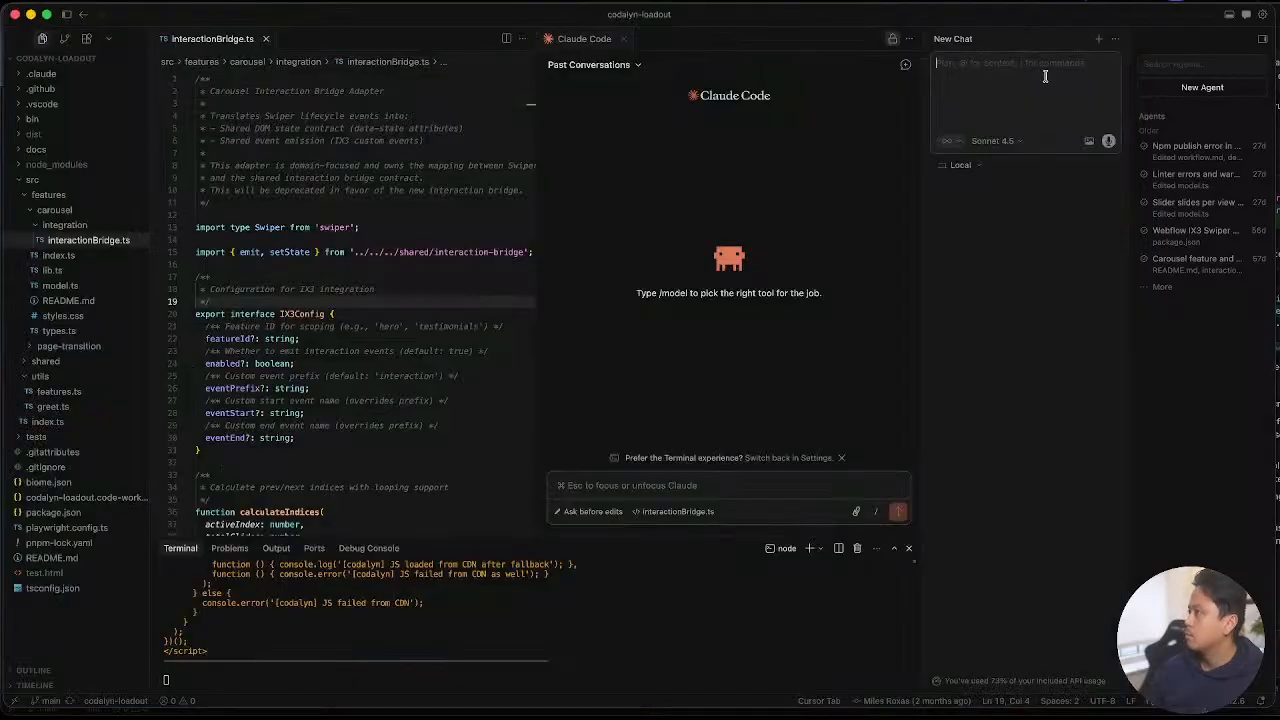
pyautogui.write('how big is the swup l')
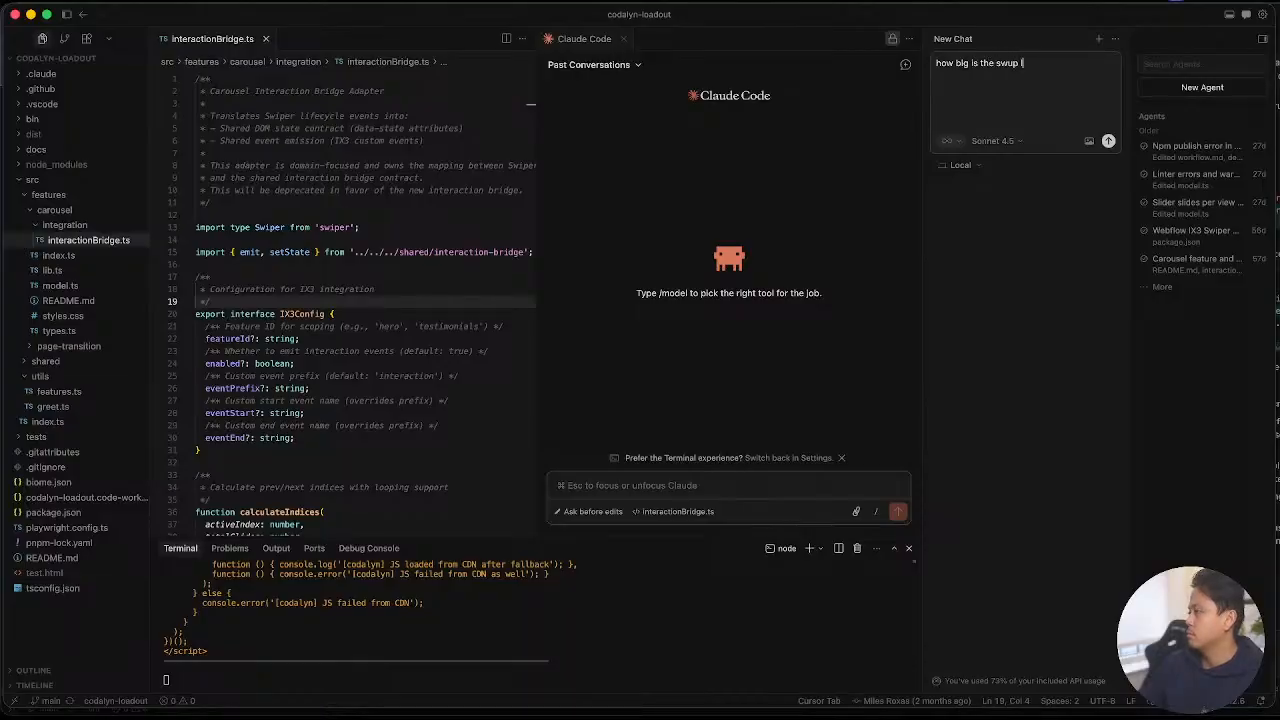
pyautogui.write('ibrary')
pyautogui.press('Return')
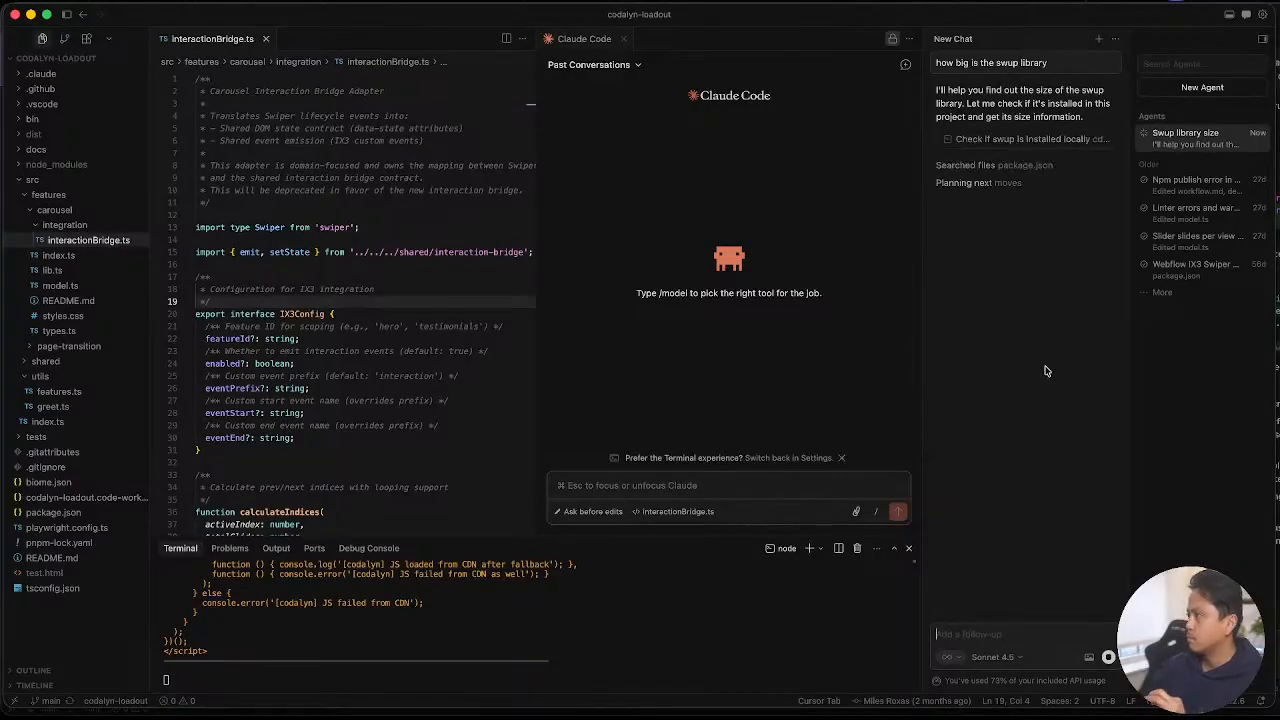
# Step: Return to the Chrome window with the swup repository and close its newly opened page
pyautogui.hotkey('ctrl', 'Up')
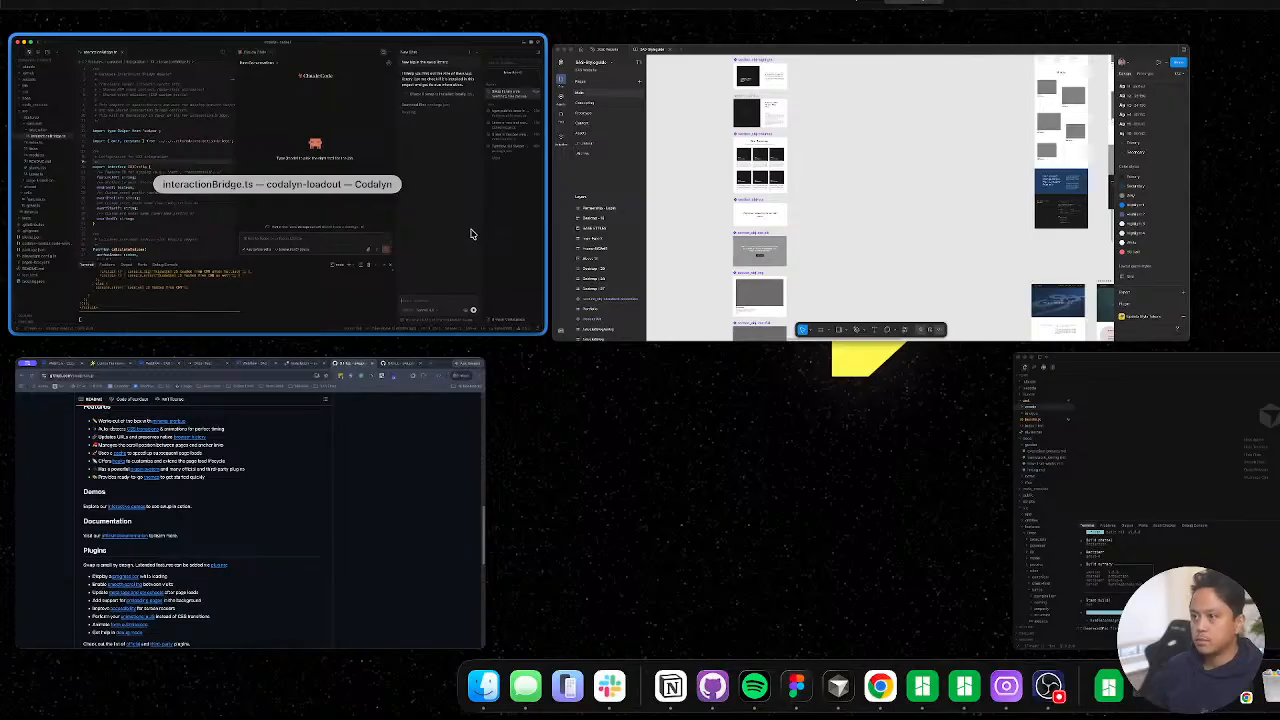
pyautogui.click(359, 582)
pyautogui.scroll(15, 577, 426)
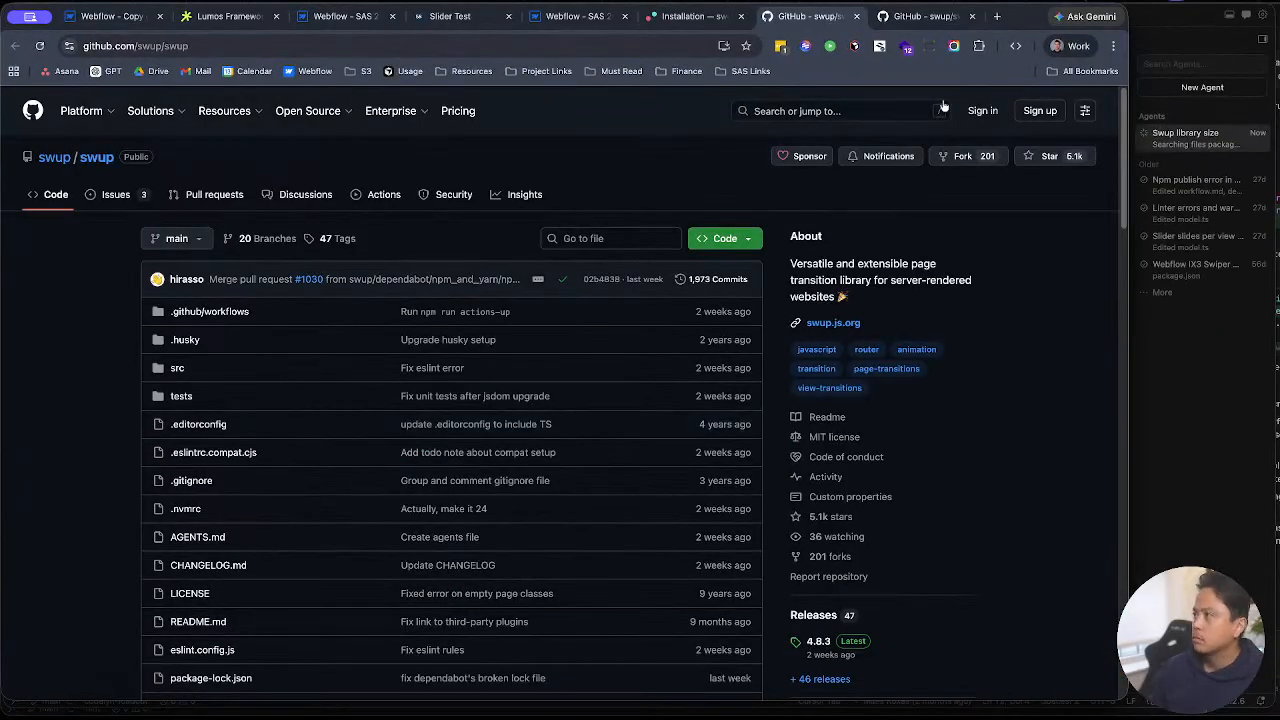
pyautogui.press('super+w')
# Step: Open a window with another Chrome profile, go to GitHub, and view the first top repository, the personal portfolio site
pyautogui.click(300, 2)
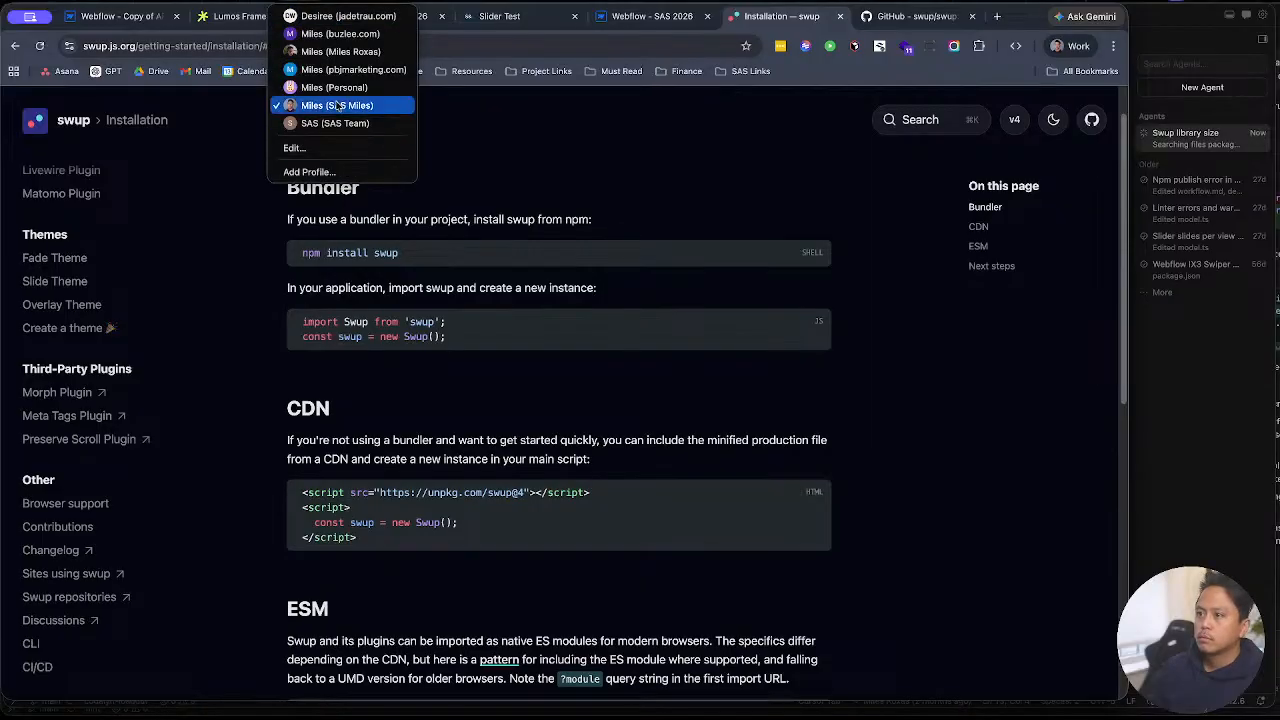
pyautogui.click(342, 51)
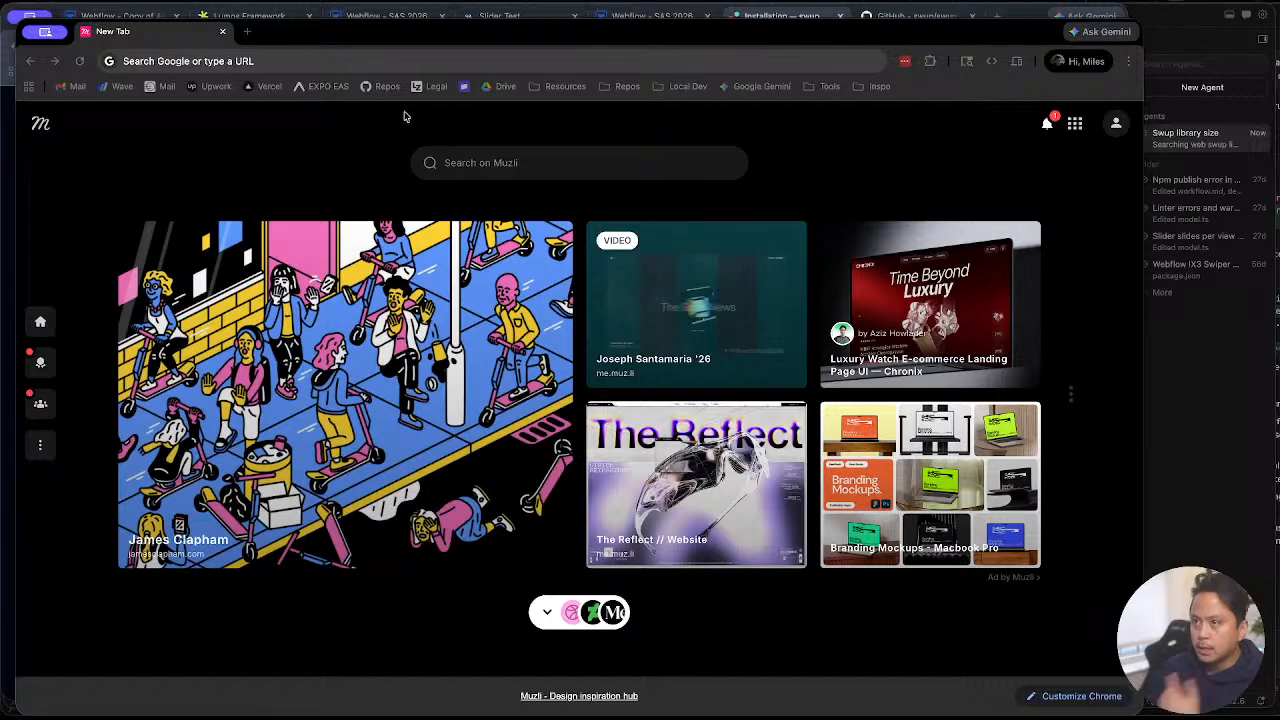
pyautogui.click(215, 66)
pyautogui.write('github')
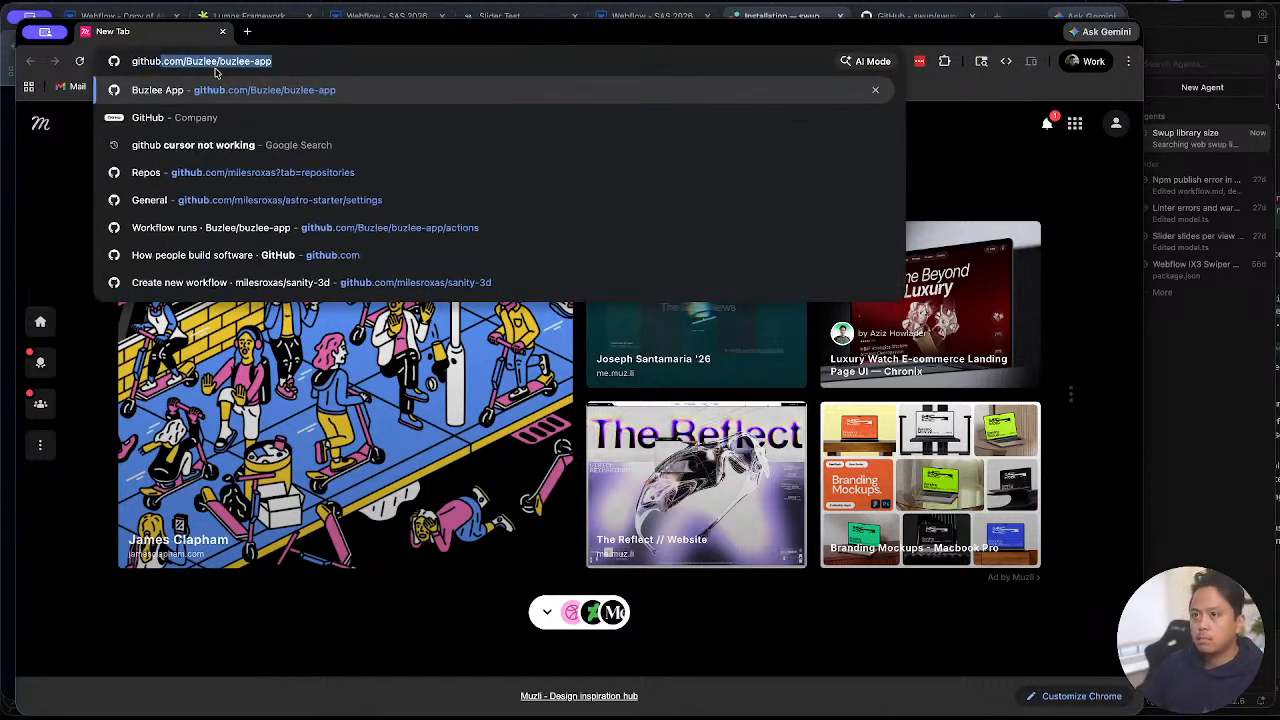
pyautogui.press('Return')
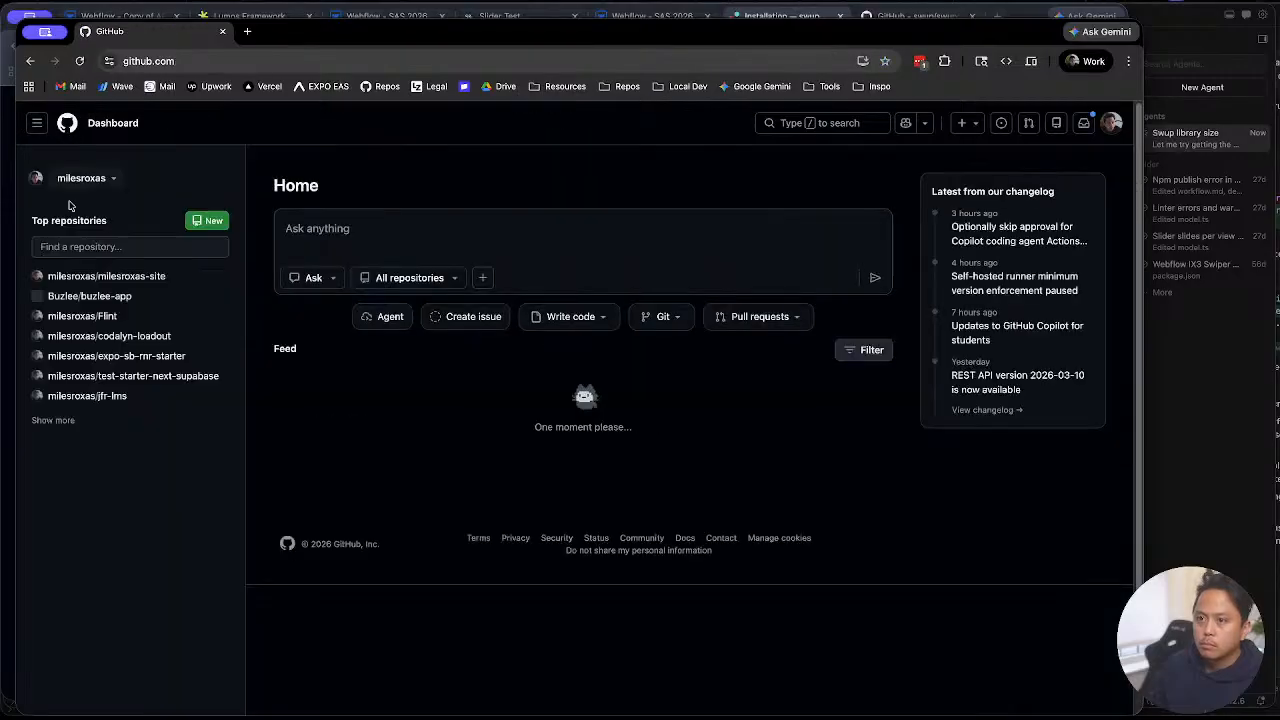
pyautogui.click(122, 280)
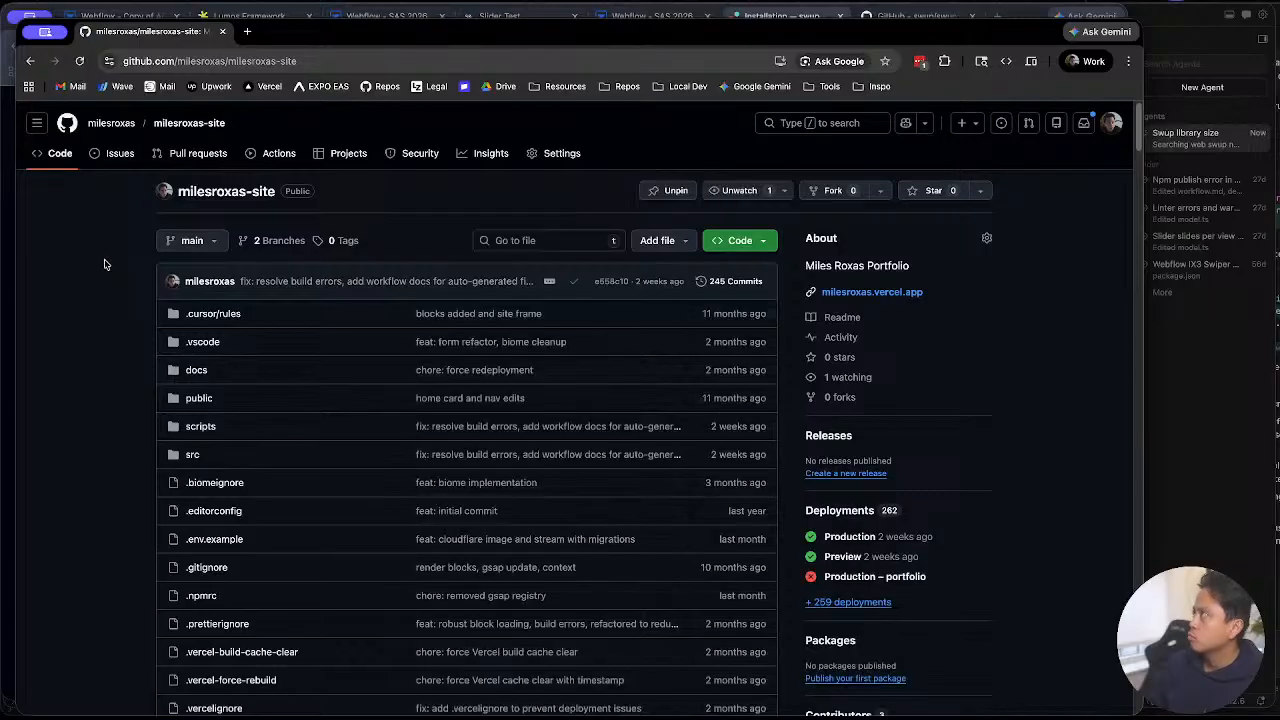
# Step: Return to the work browser window and compare the SAS 2026 Slider Test design with the APP site copy's Webflow home page
pyautogui.press('super+Tab')
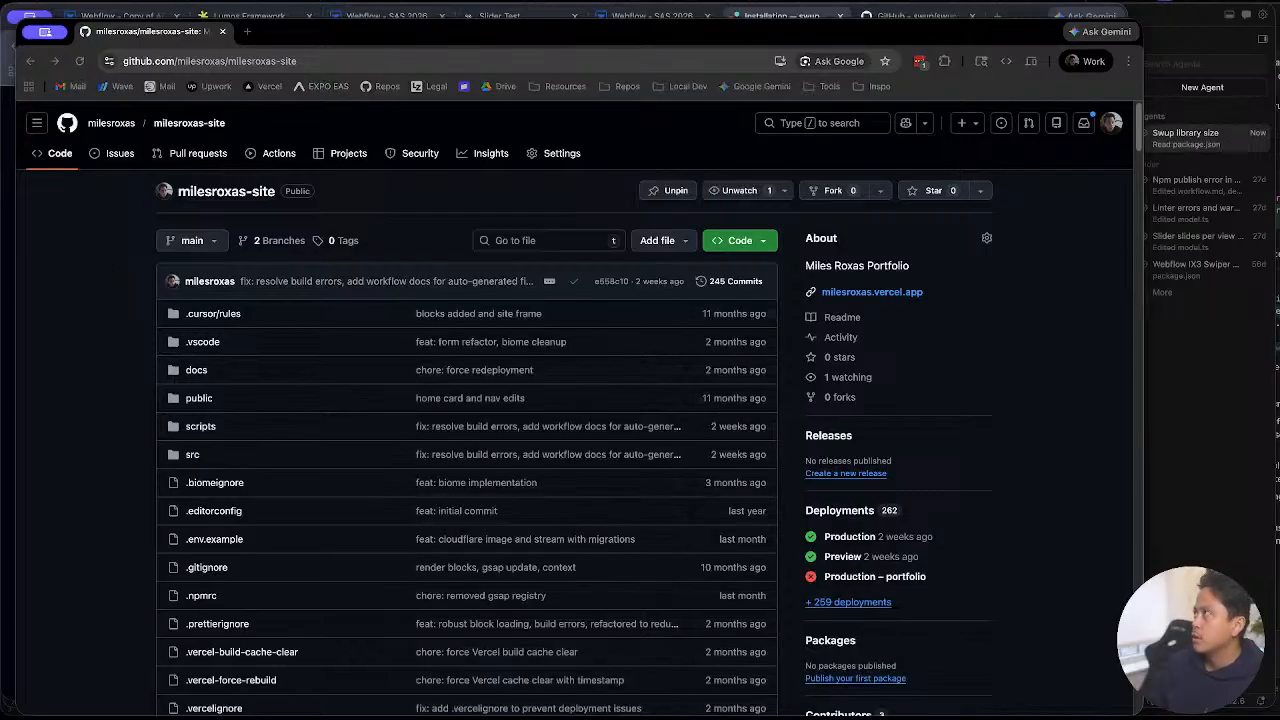
pyautogui.hotkey('ctrl', 'Up')
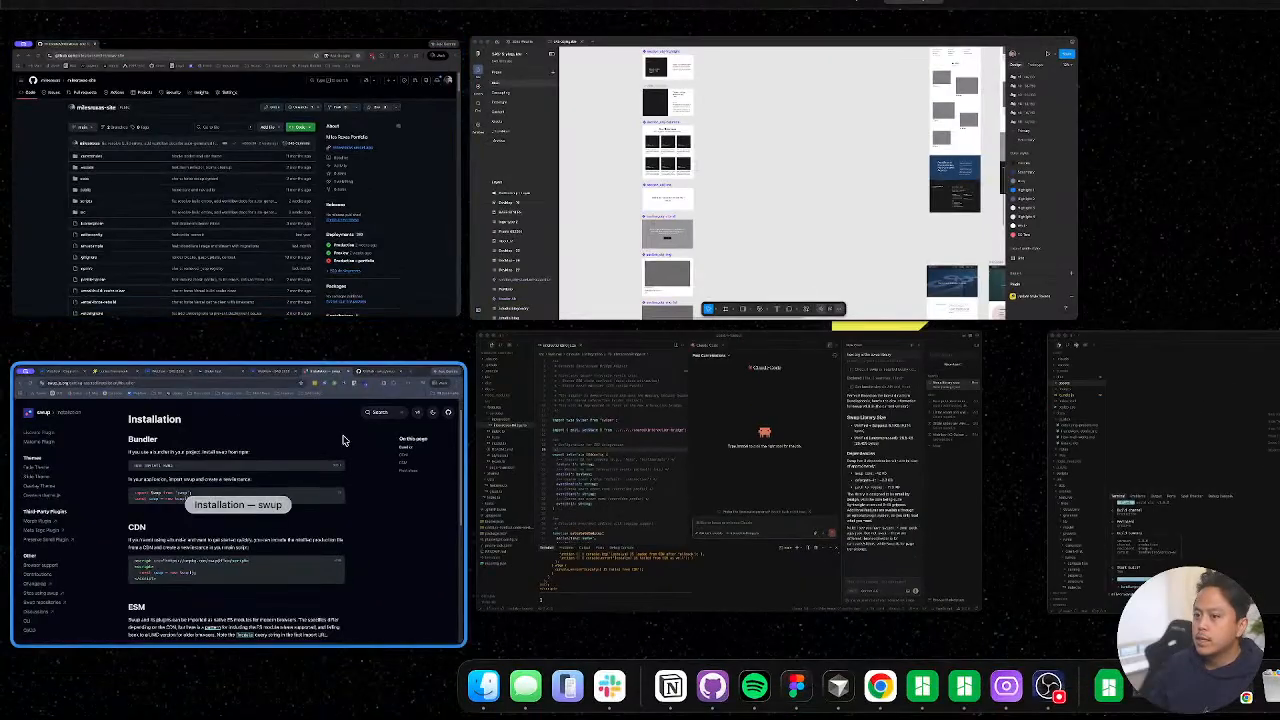
pyautogui.click(344, 438)
pyautogui.click(614, 29)
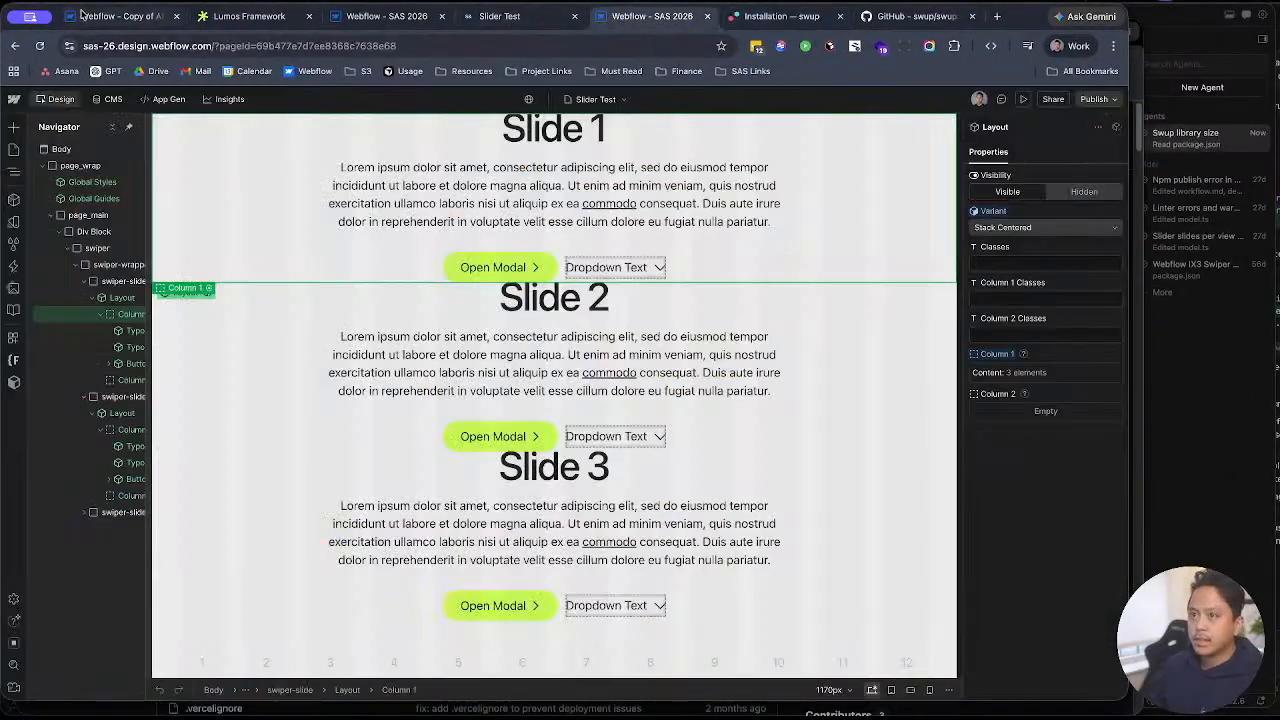
pyautogui.hotkey('ctrl', '1')
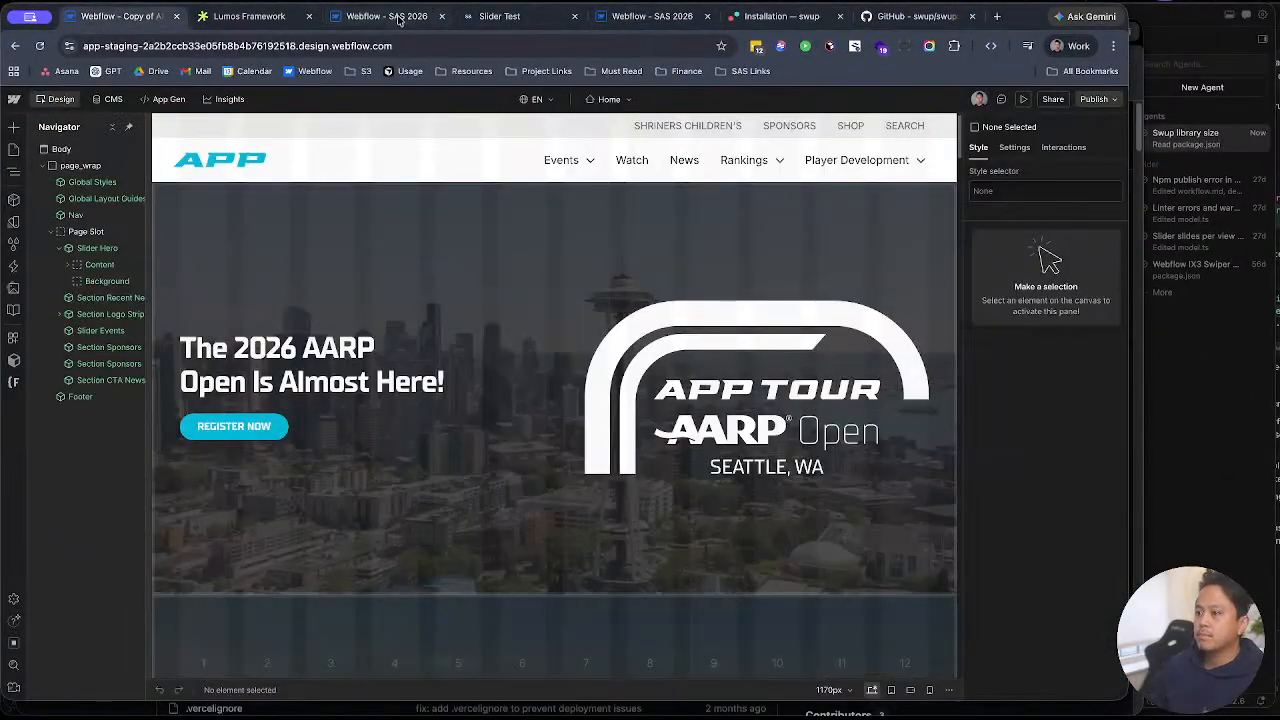
pyautogui.click(1097, 99)
pyautogui.press('Escape')
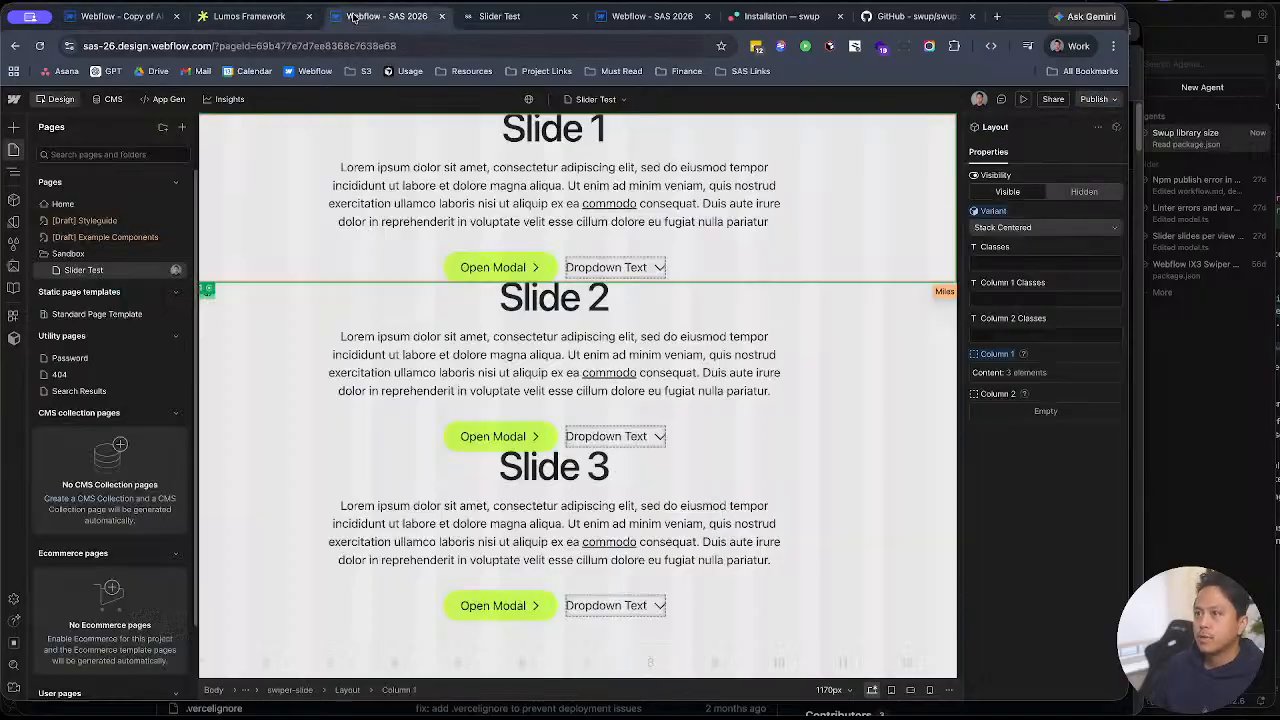
pyautogui.click(330, 22)
pyautogui.hotkey('ctrl', '1')
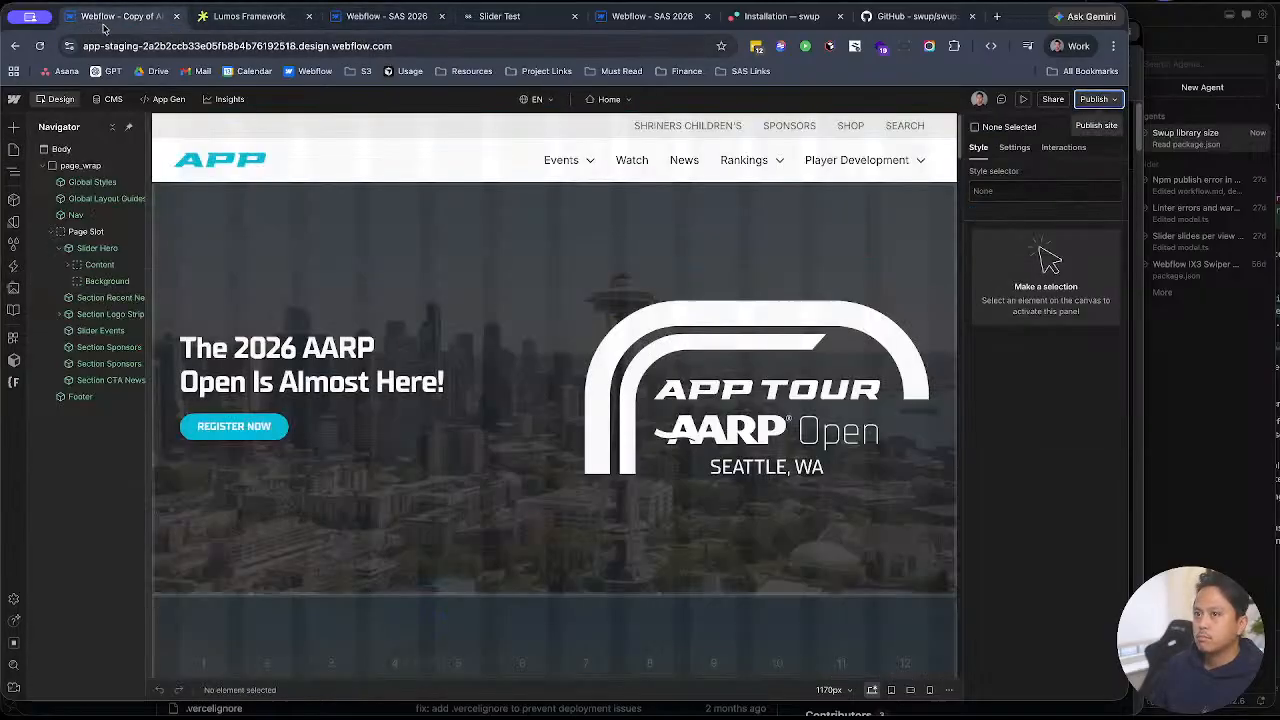
# Step: Expand the Slider Hero's Content slot to view its slides, and open the Slider Hero component for editing
pyautogui.click(295, 253)
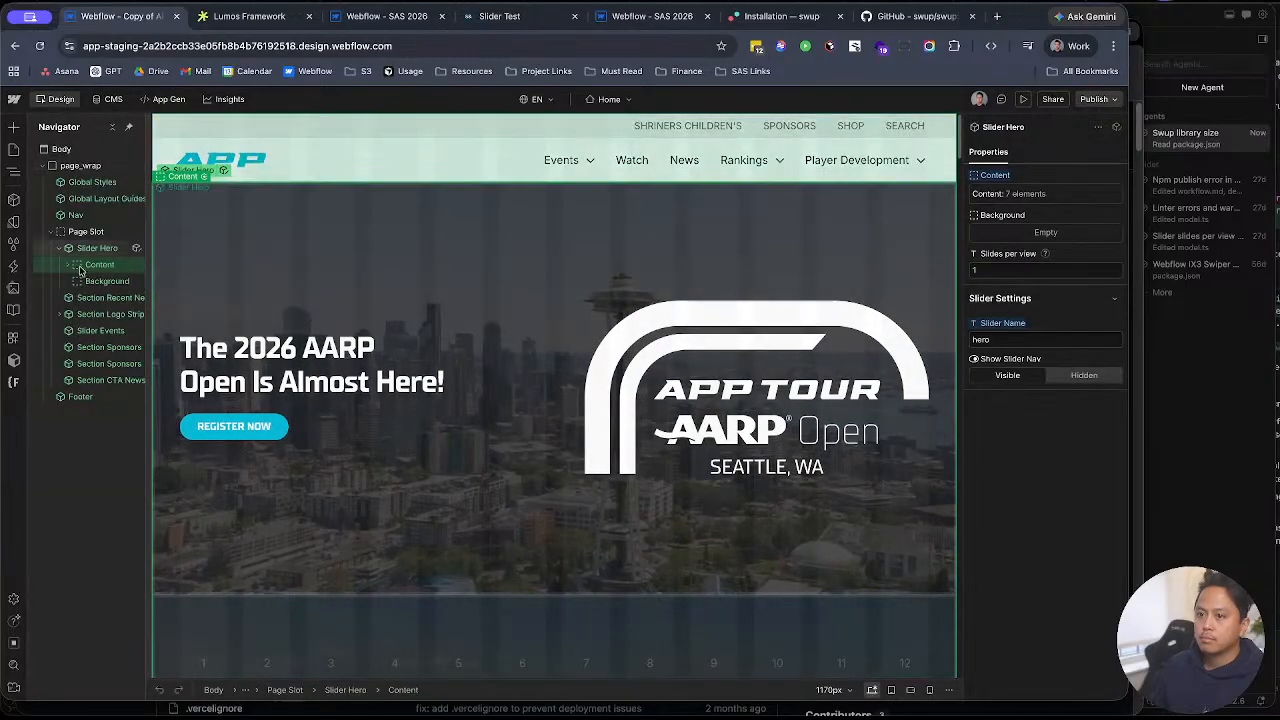
pyautogui.click(60, 268)
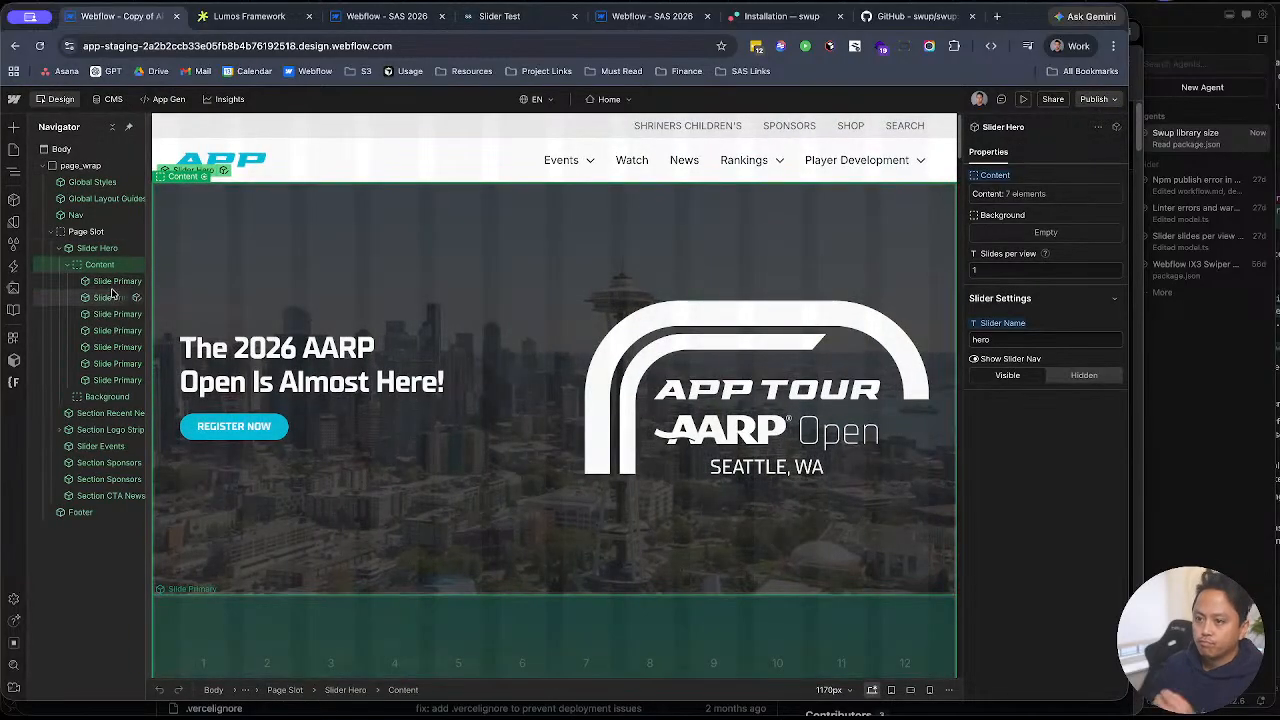
pyautogui.click(104, 250)
pyautogui.click(134, 257)
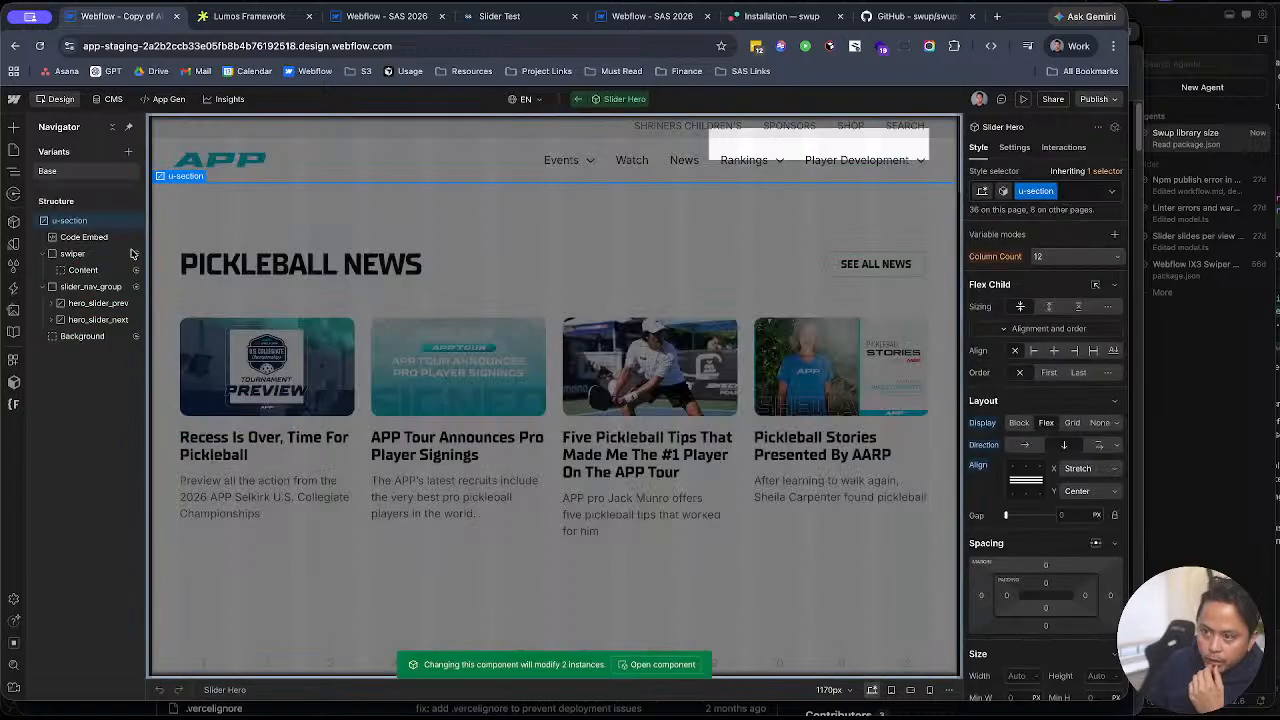
# Step: Inspect the Slider Hero component's code embed and the swiper element's custom attributes, and exit the component
pyautogui.press('d')
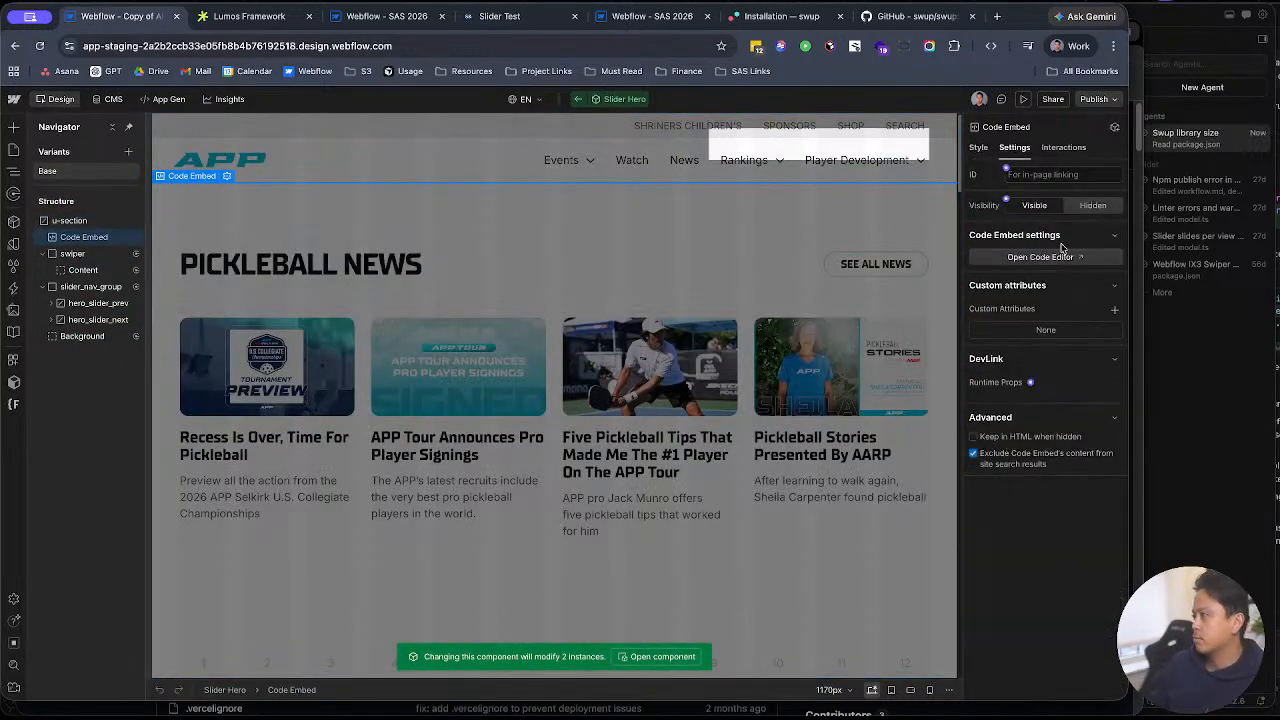
pyautogui.click(1042, 257)
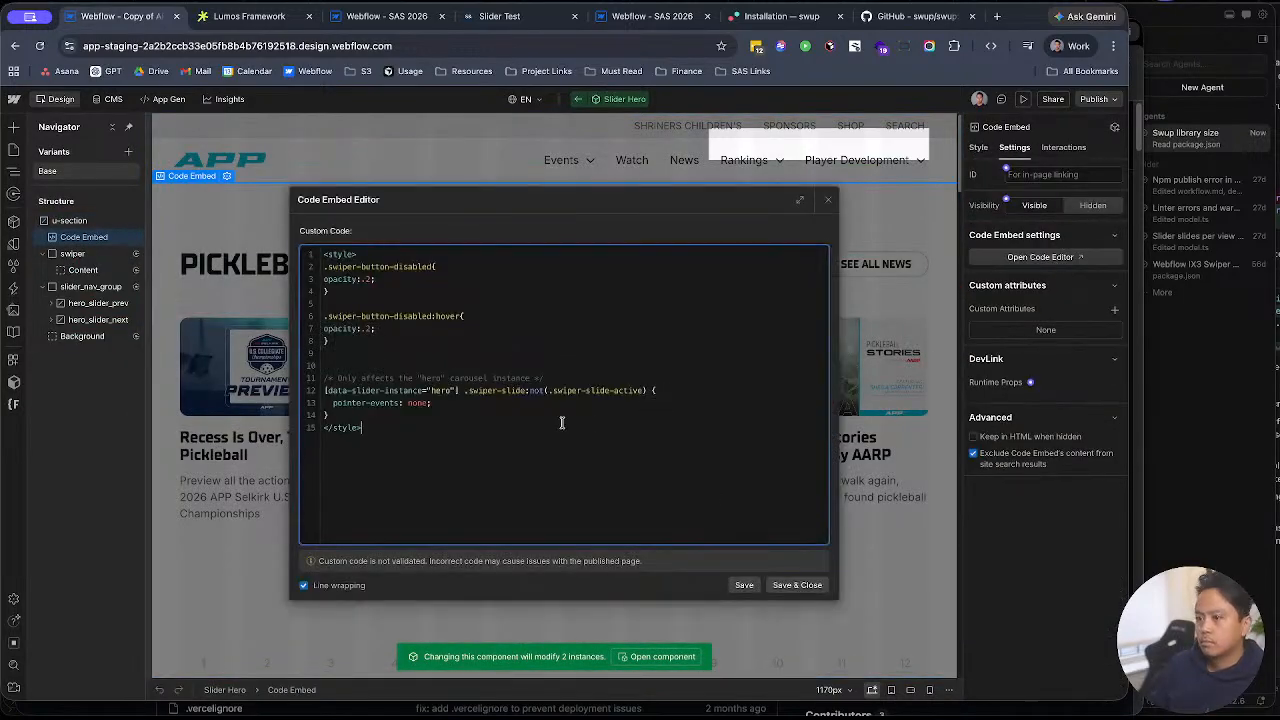
pyautogui.click(828, 200)
pyautogui.click(72, 253)
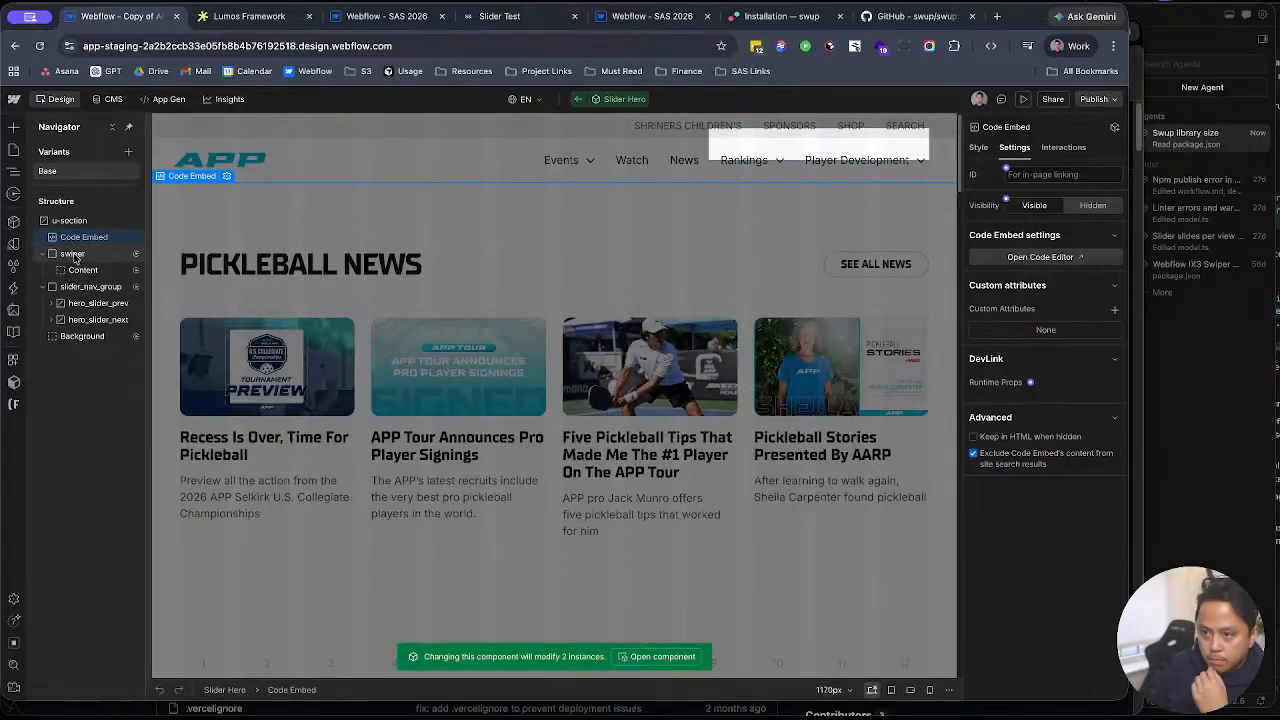
pyautogui.click(37, 221)
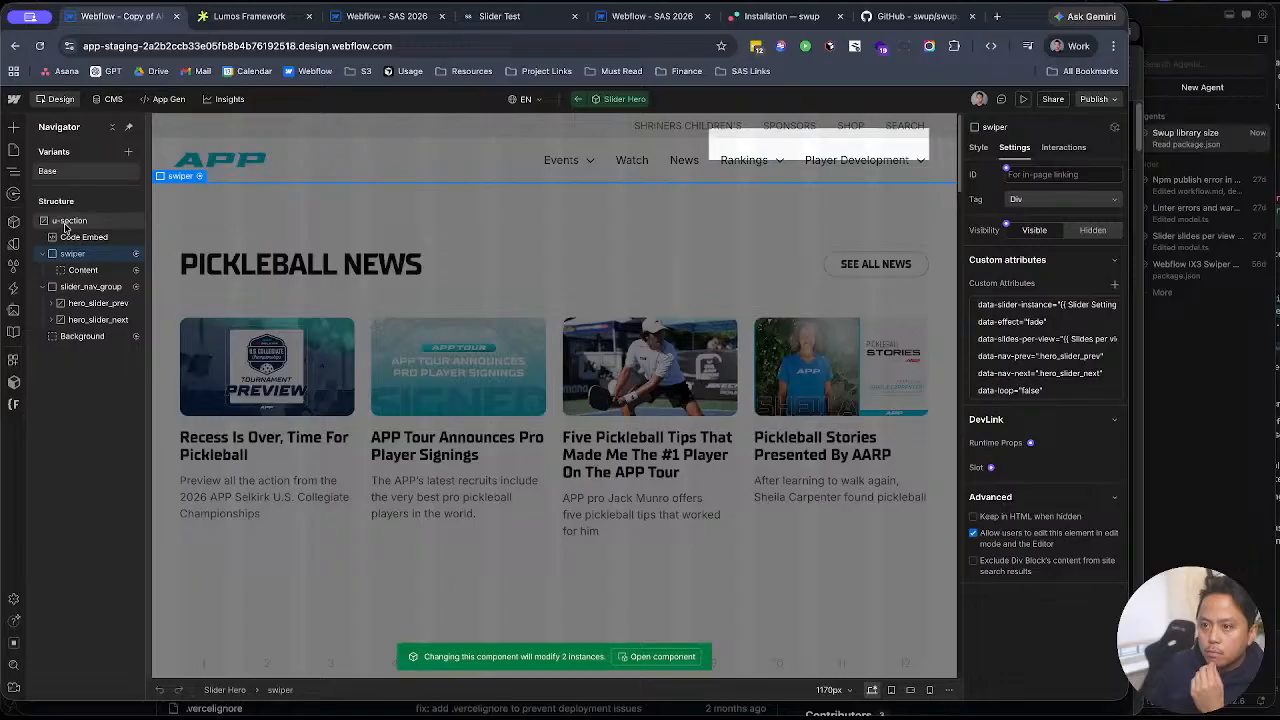
pyautogui.press('Escape')
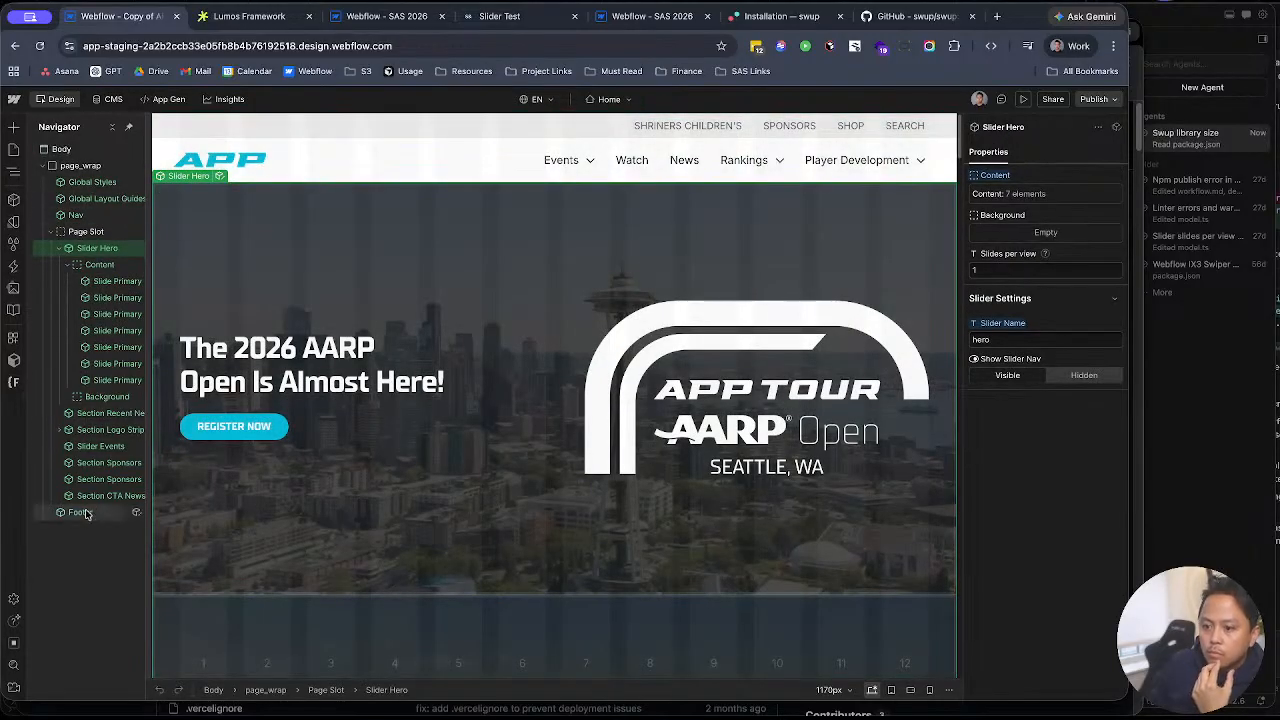
# Step: Inspect the structure of the Slide Primary component and the Global Styles component with its u-embed-css element
pyautogui.doubleClick(118, 281)
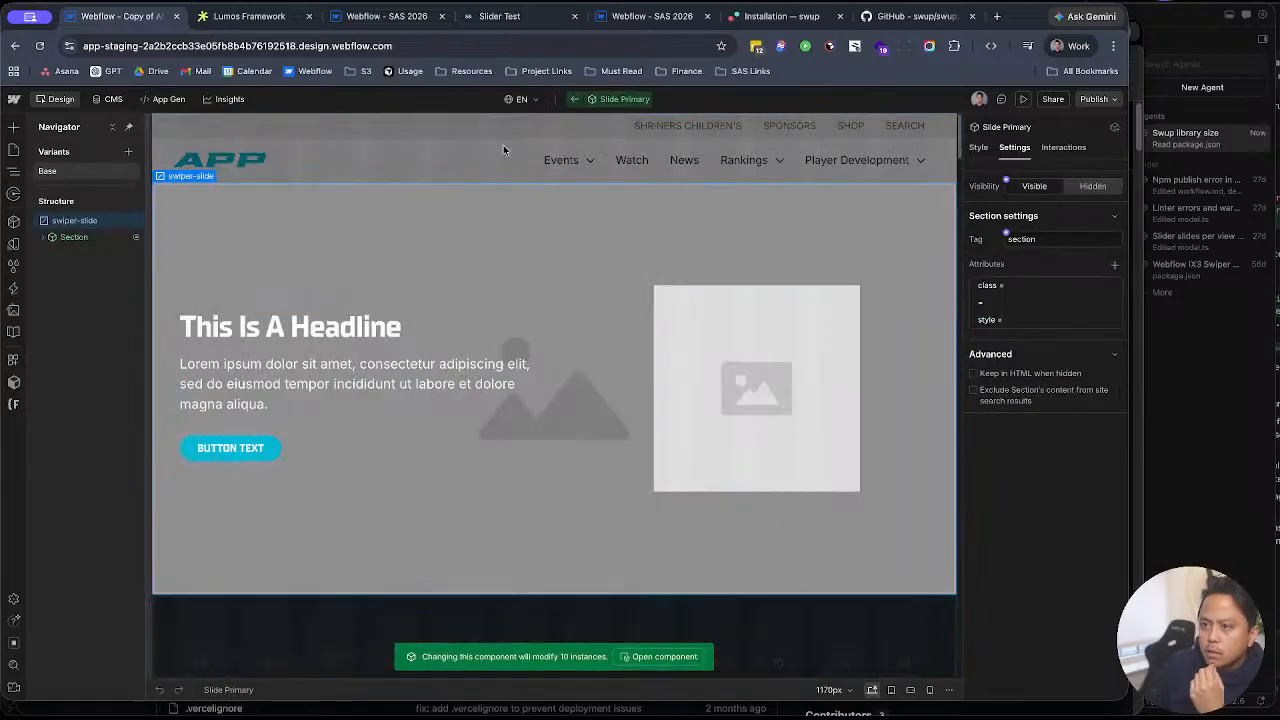
pyautogui.click(574, 99)
pyautogui.click(96, 198)
pyautogui.doubleClick(92, 182)
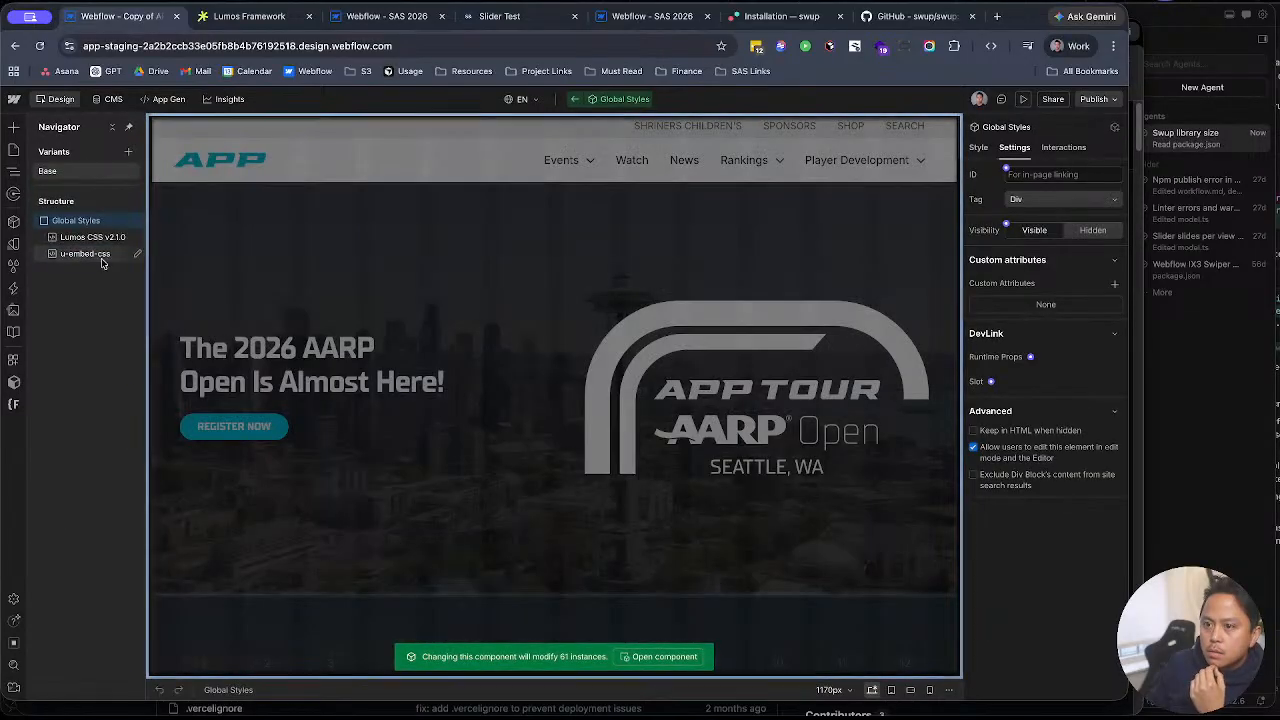
pyautogui.click(101, 259)
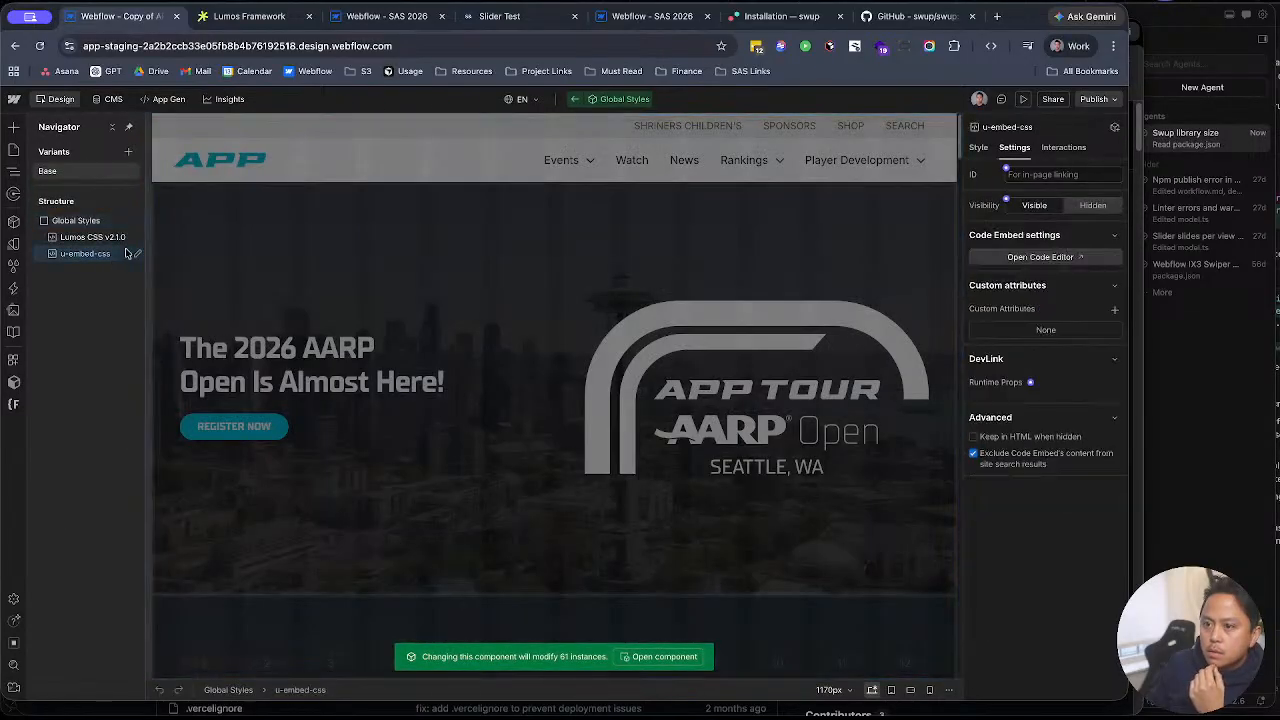
pyautogui.click(433, 170)
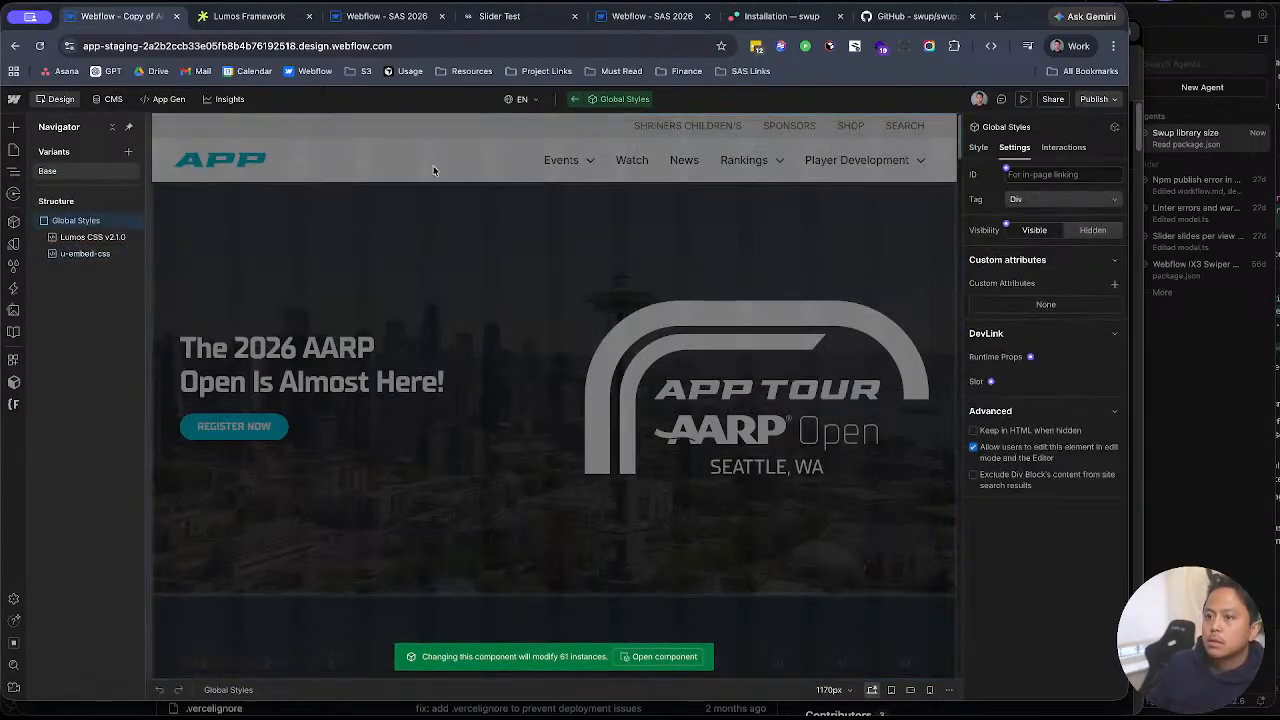
pyautogui.click(576, 99)
# Step: Review the Slider Hero's properties, look down the Home page canvas, and select the Slider Events component
pyautogui.click(97, 248)
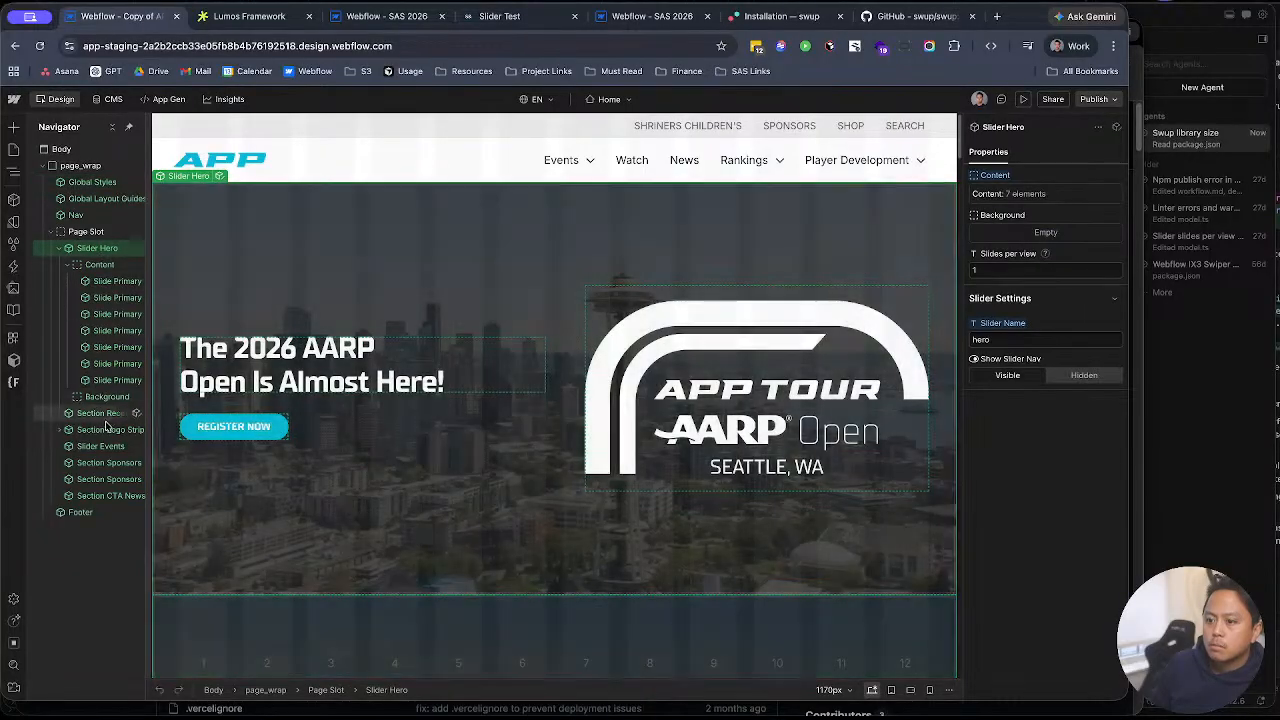
pyautogui.click(1095, 99)
pyautogui.press('Escape')
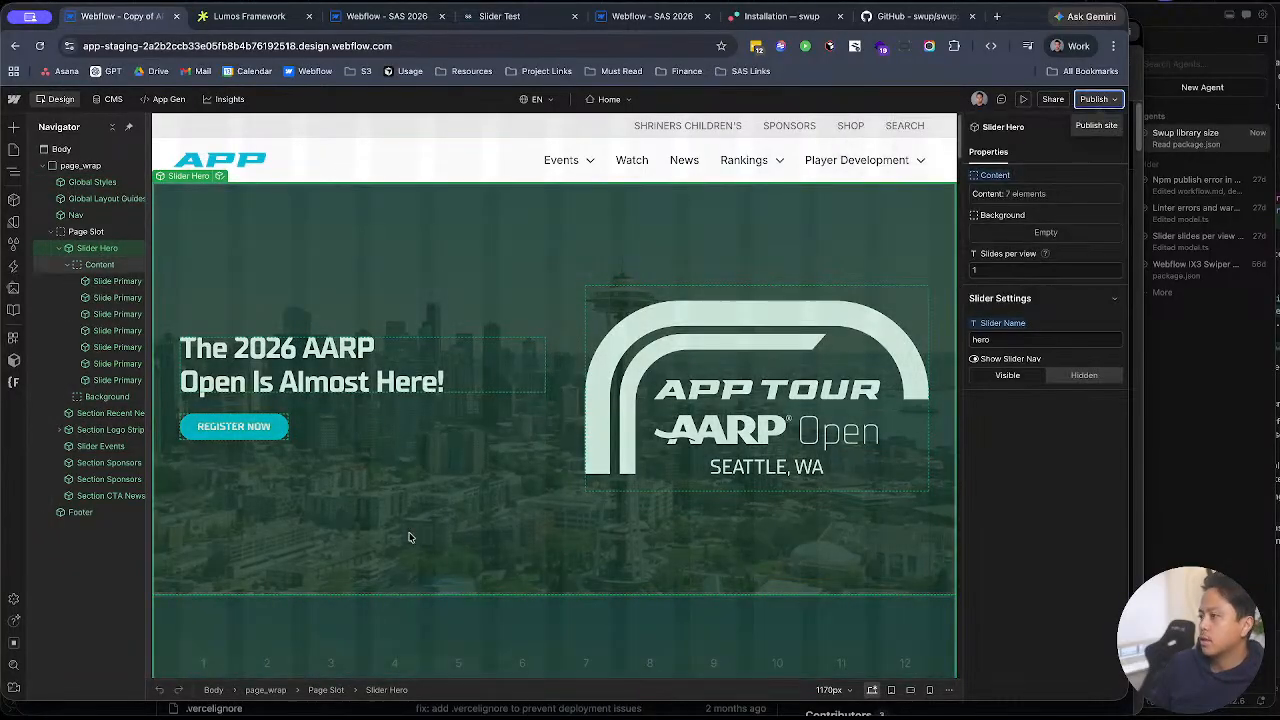
pyautogui.scroll(-10, 420, 514)
pyautogui.scroll(6, 438, 522)
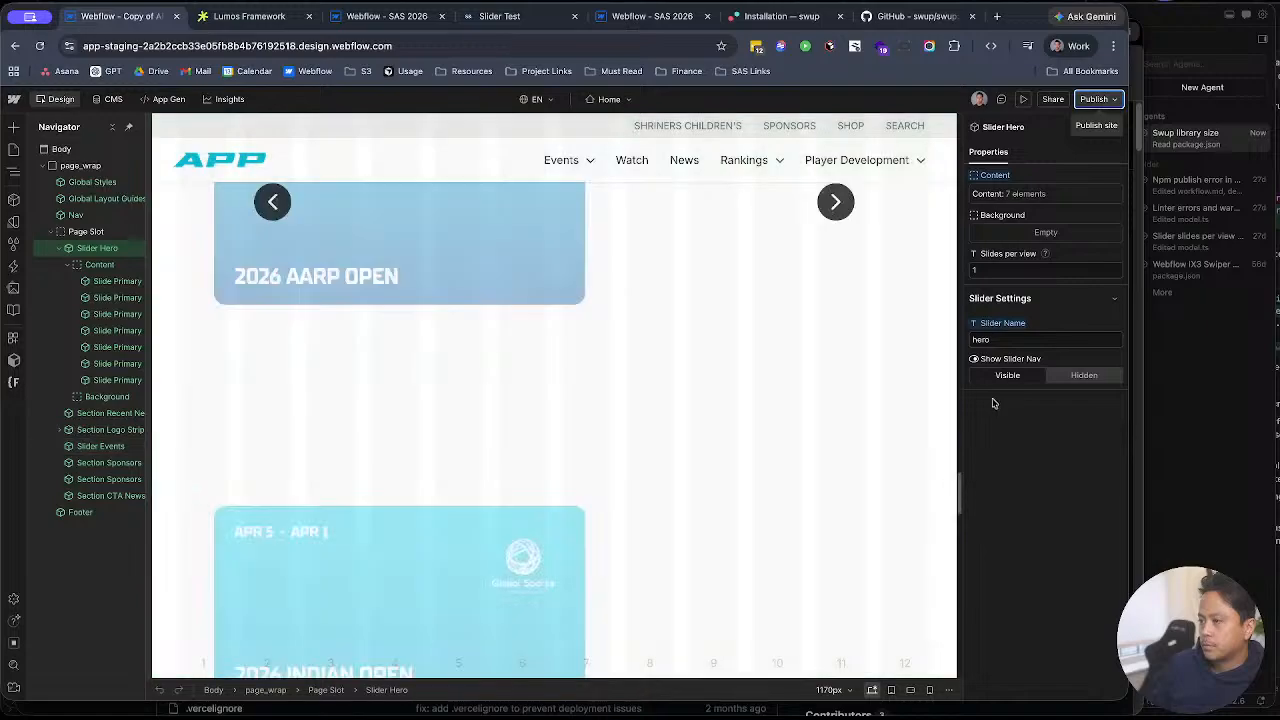
pyautogui.click(696, 458)
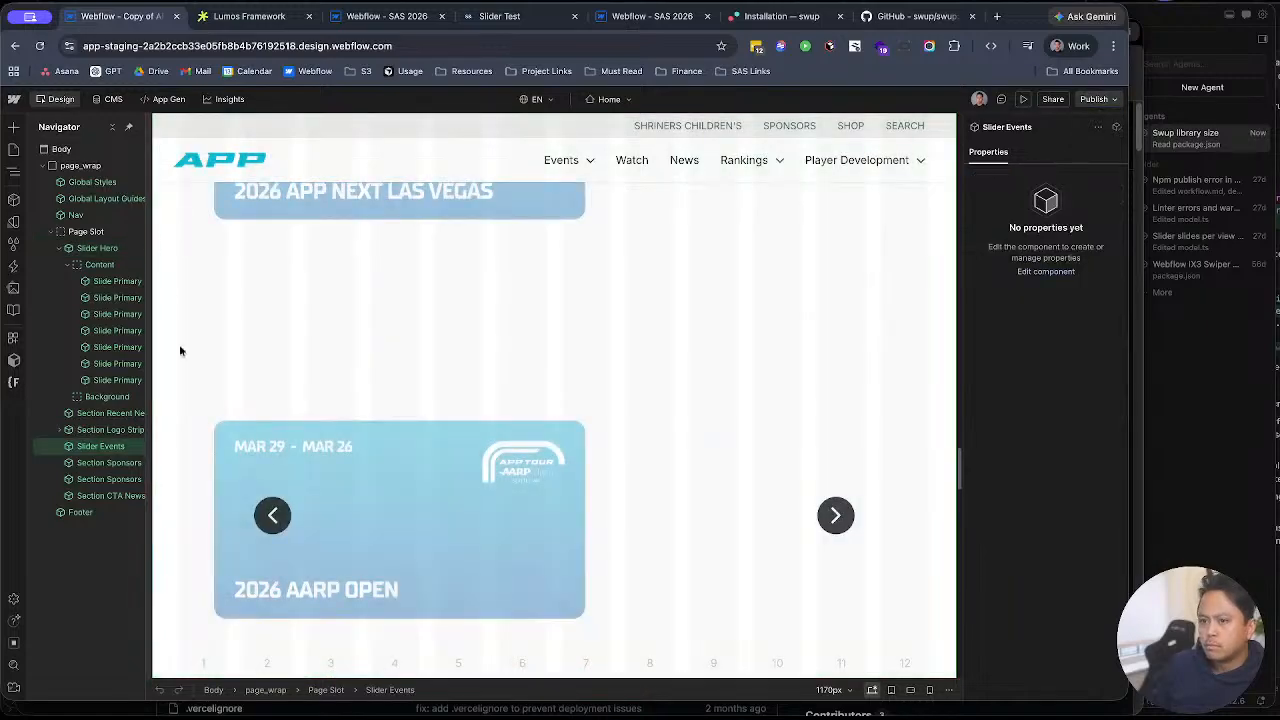
# Step: Open the Slider Events component for editing and inspect the event slide styles in its code embed
pyautogui.click(138, 447)
pyautogui.click(93, 255)
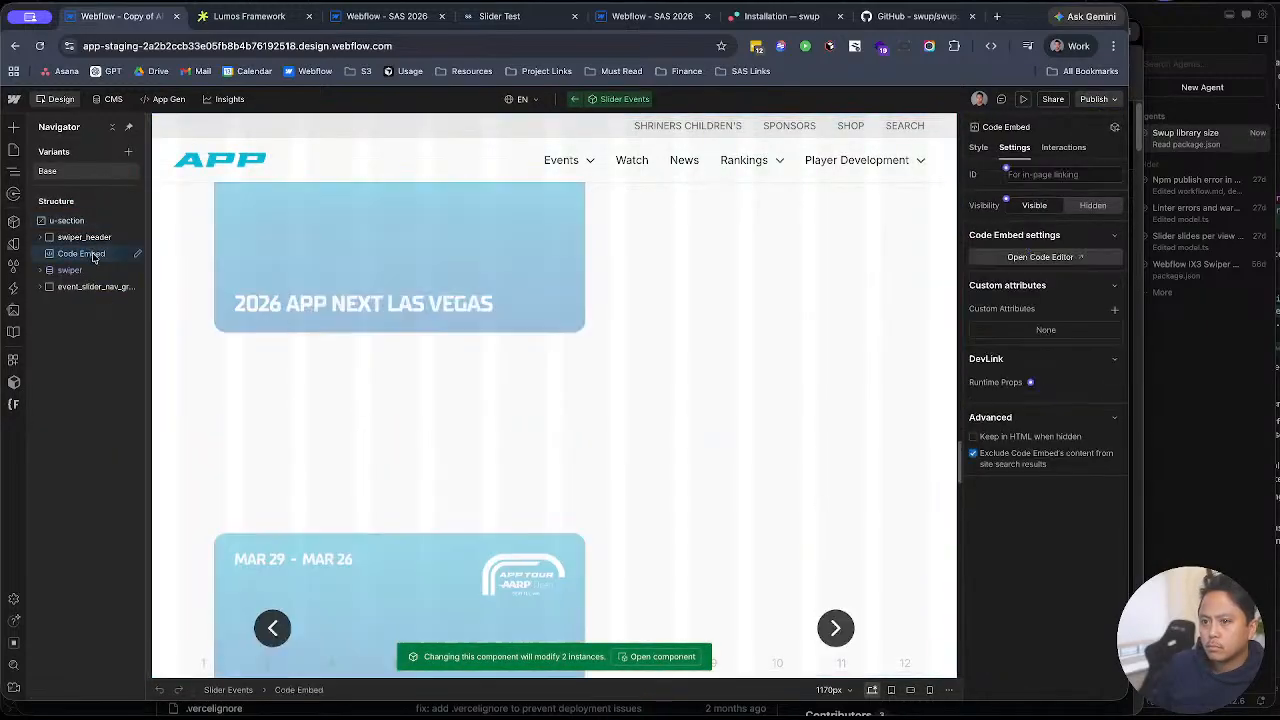
pyautogui.click(1040, 257)
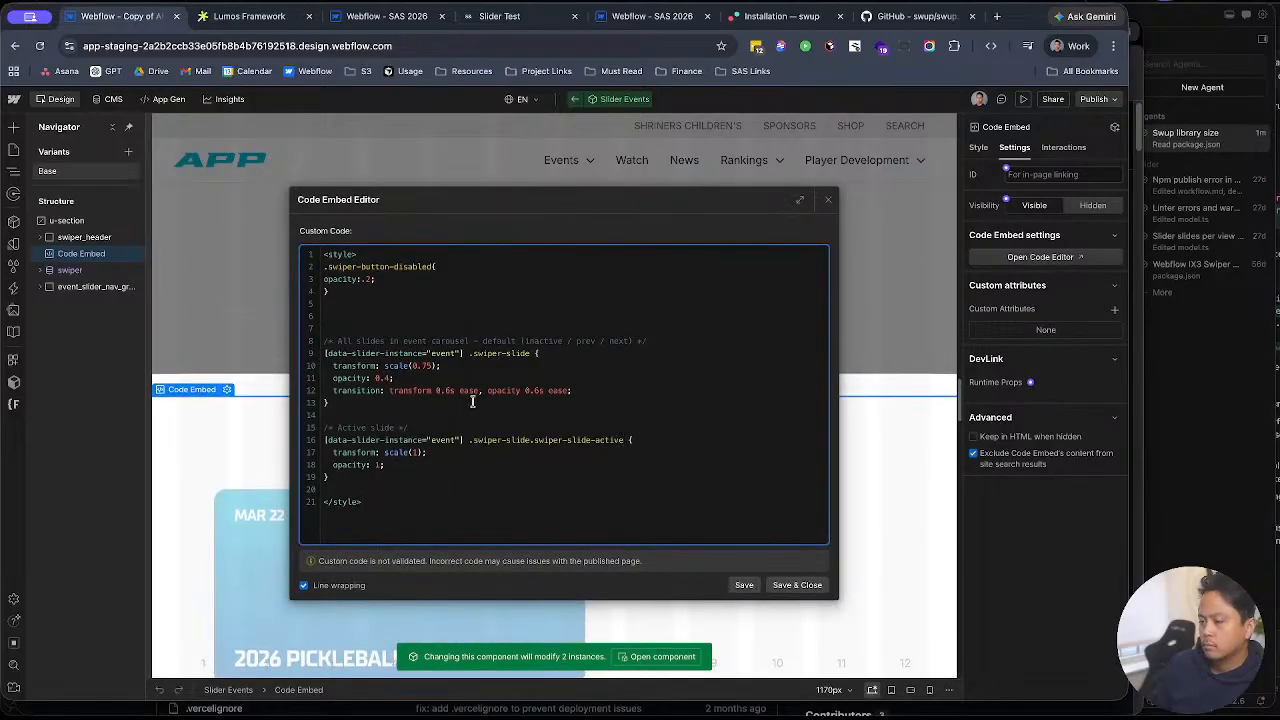
pyautogui.moveTo(378, 500); pyautogui.dragTo(314, 340)
pyautogui.click(510, 445)
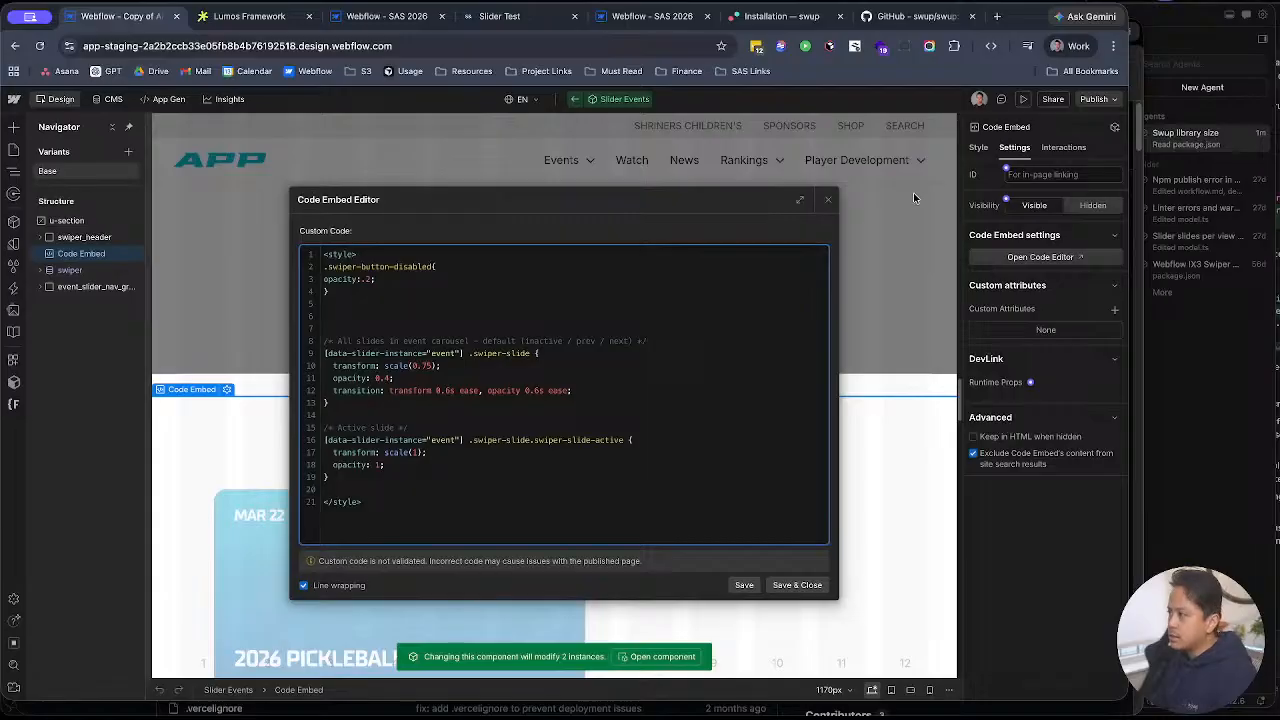
# Step: Leave the code embed editor, check the site's publish destinations without publishing, and select the event_slider_nav_group element
pyautogui.click(1110, 115)
pyautogui.click(1112, 101)
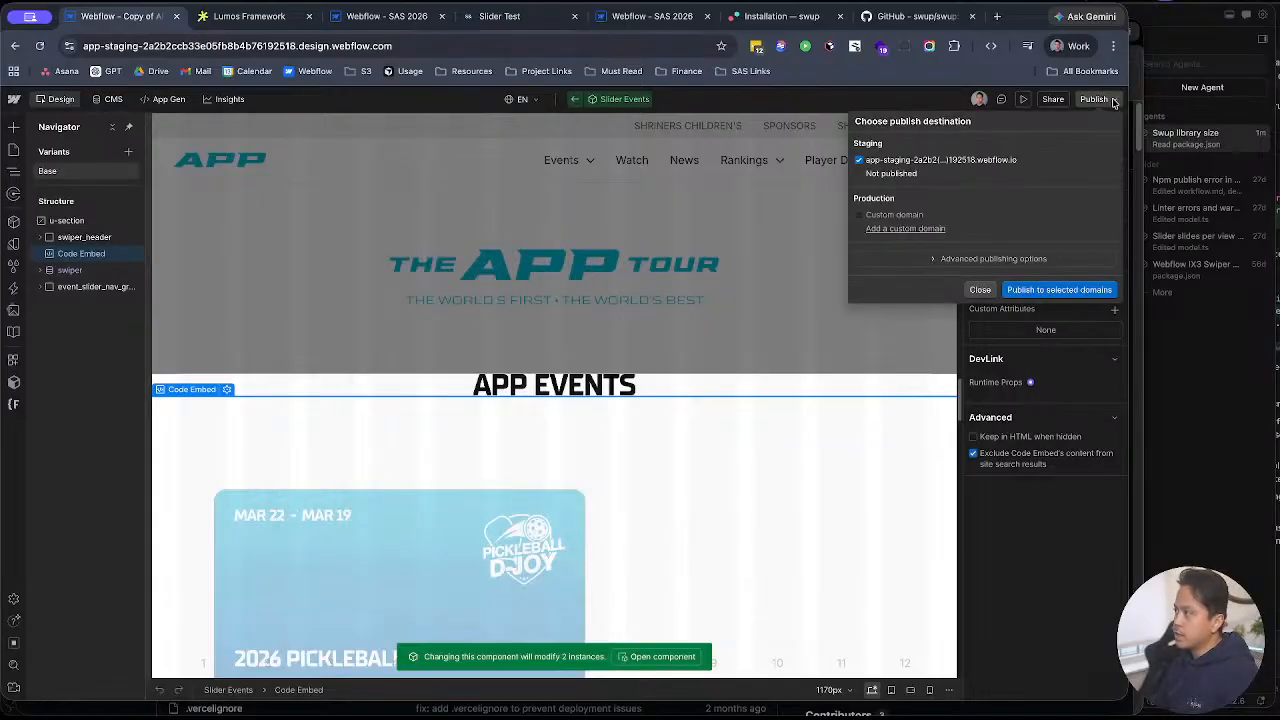
pyautogui.press('Escape')
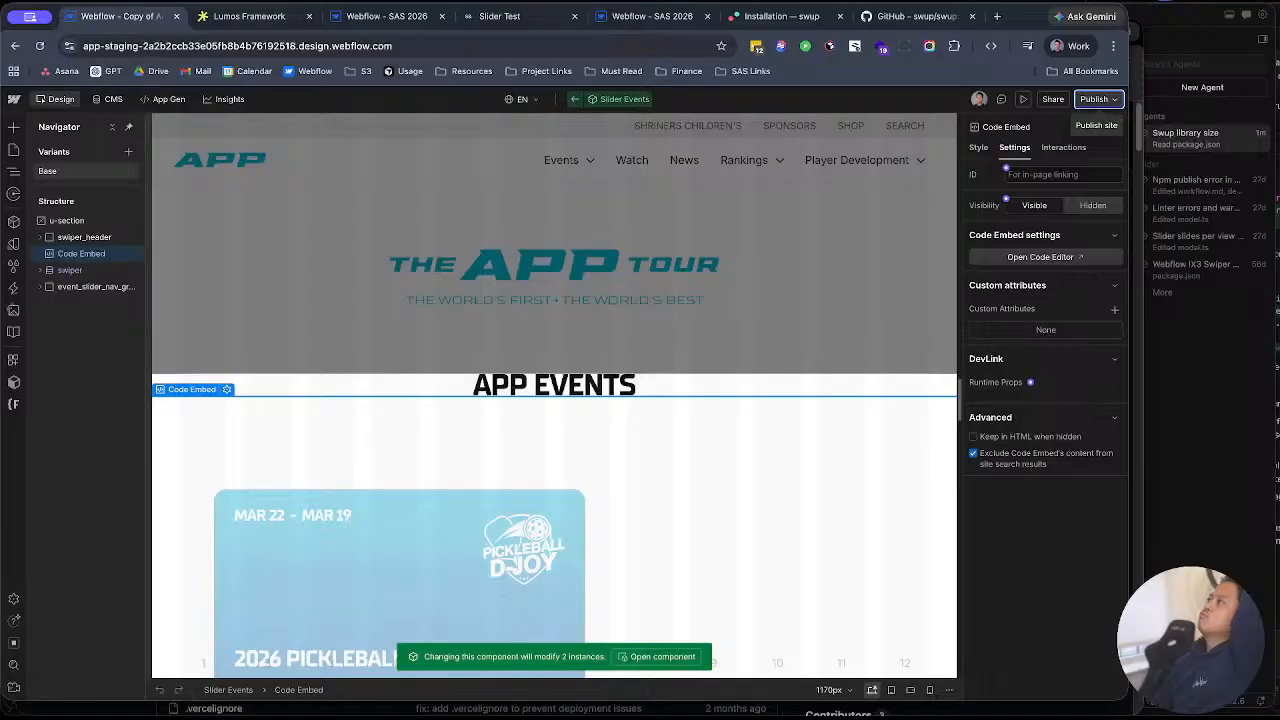
pyautogui.click(806, 540)
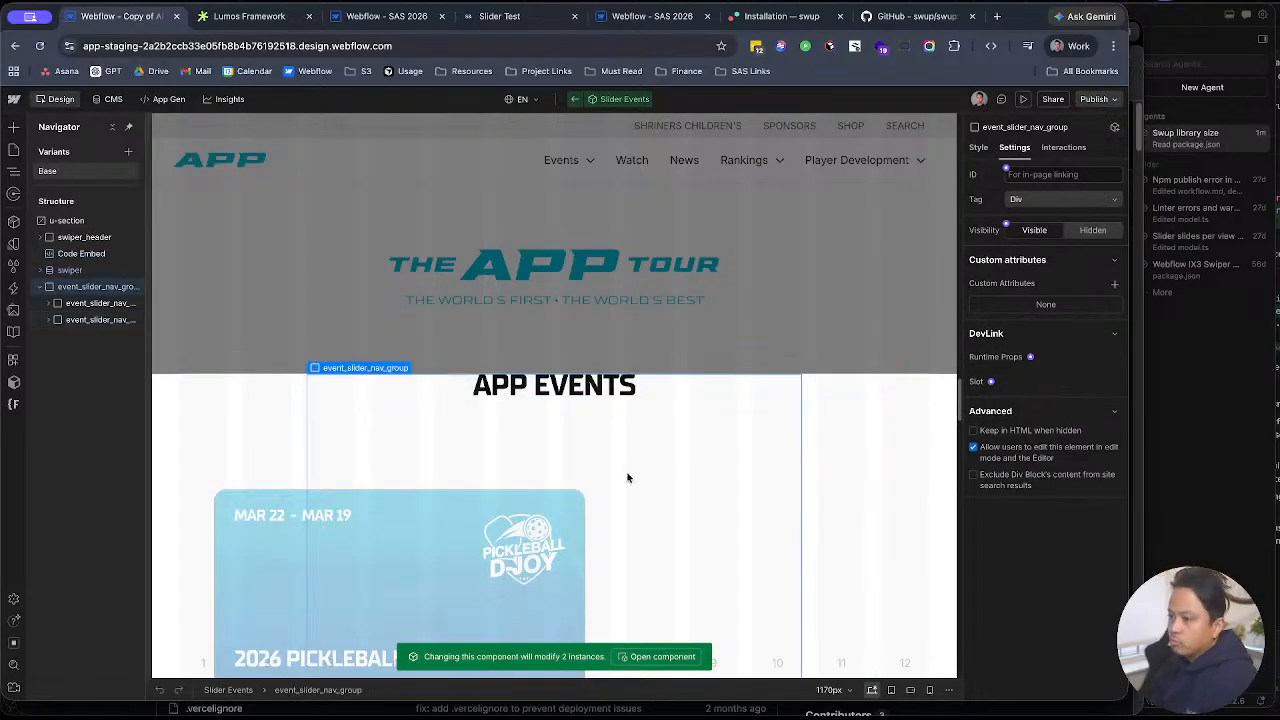
# Step: Switch to the SAS 2026 Slider Test page, show its element structure, and select the Slide 1 paragraph
pyautogui.click(352, 16)
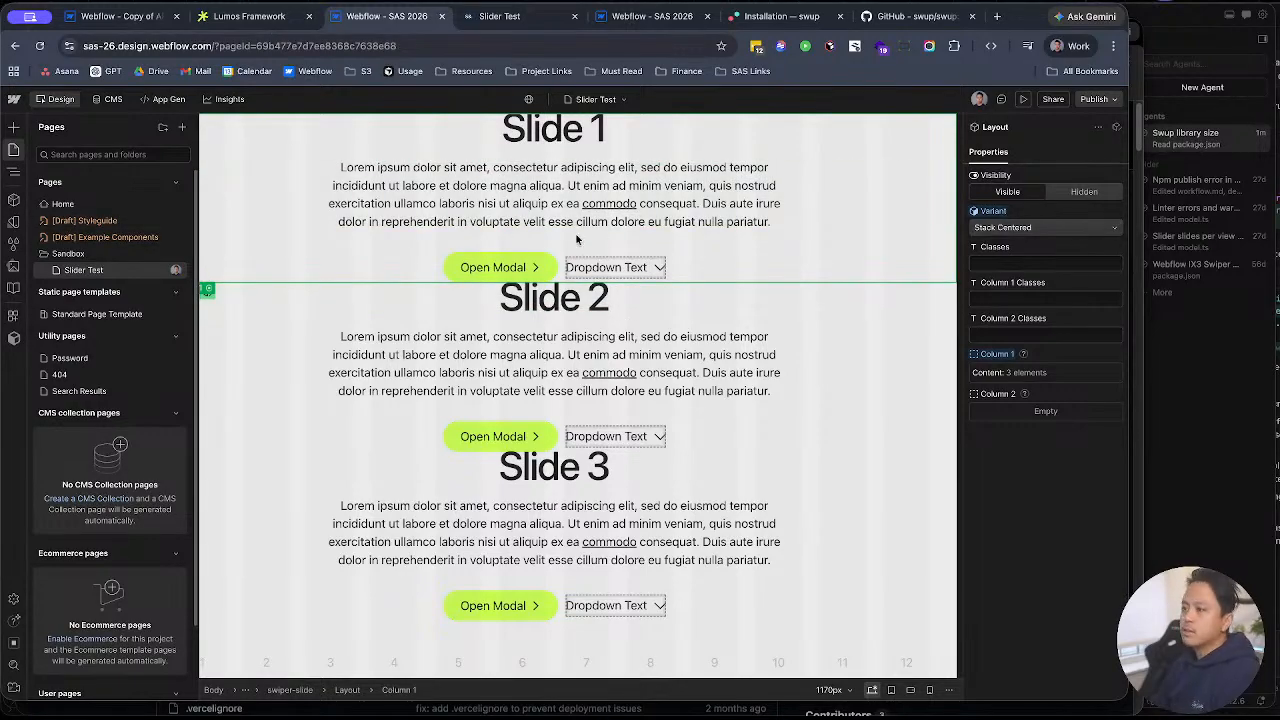
pyautogui.press('z')
pyautogui.click(532, 207)
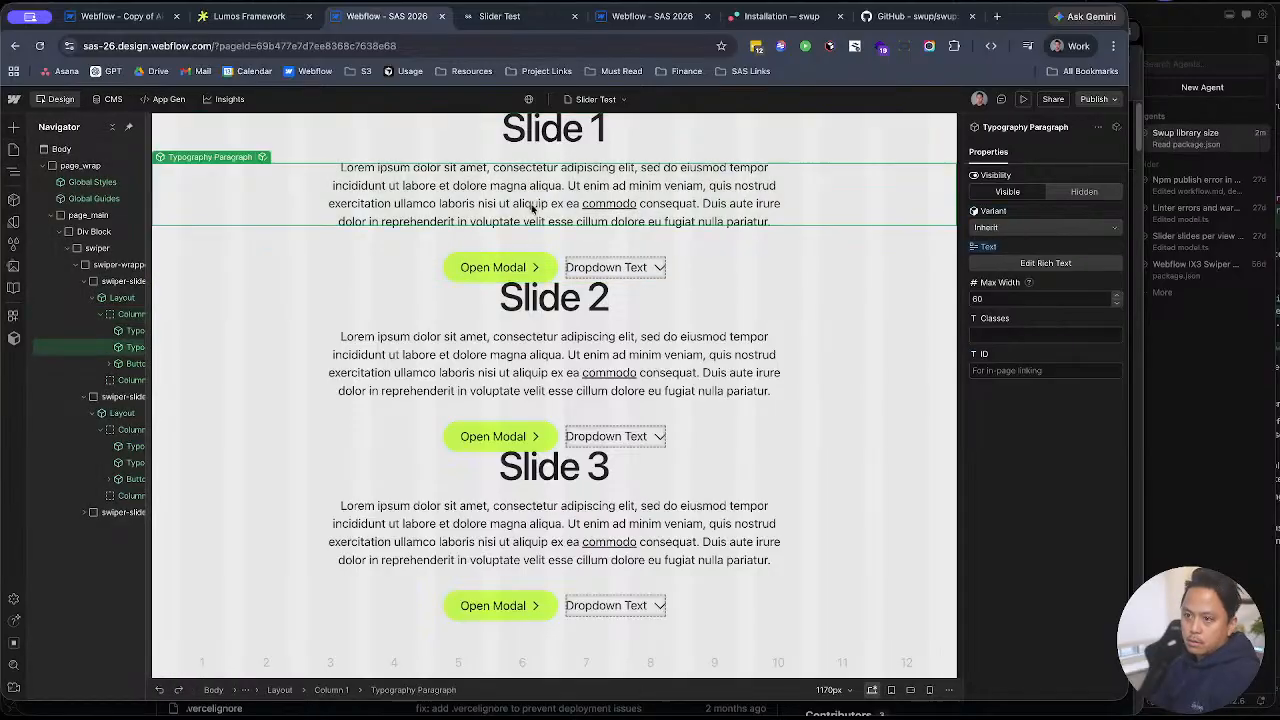
# Step: Switch to the codalyn-loadout project in Cursor and review the imports and IX3Config interface in interactionBridge.ts
pyautogui.hotkey('ctrl', 'Up')
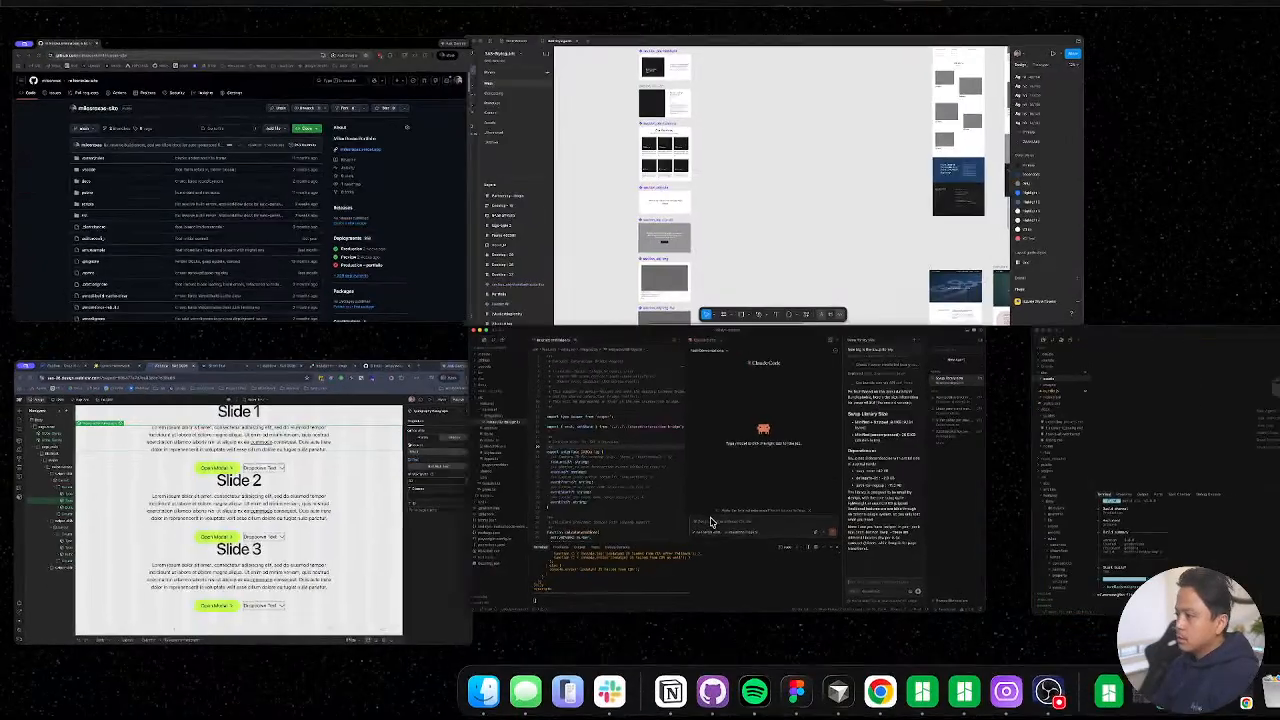
pyautogui.click(711, 521)
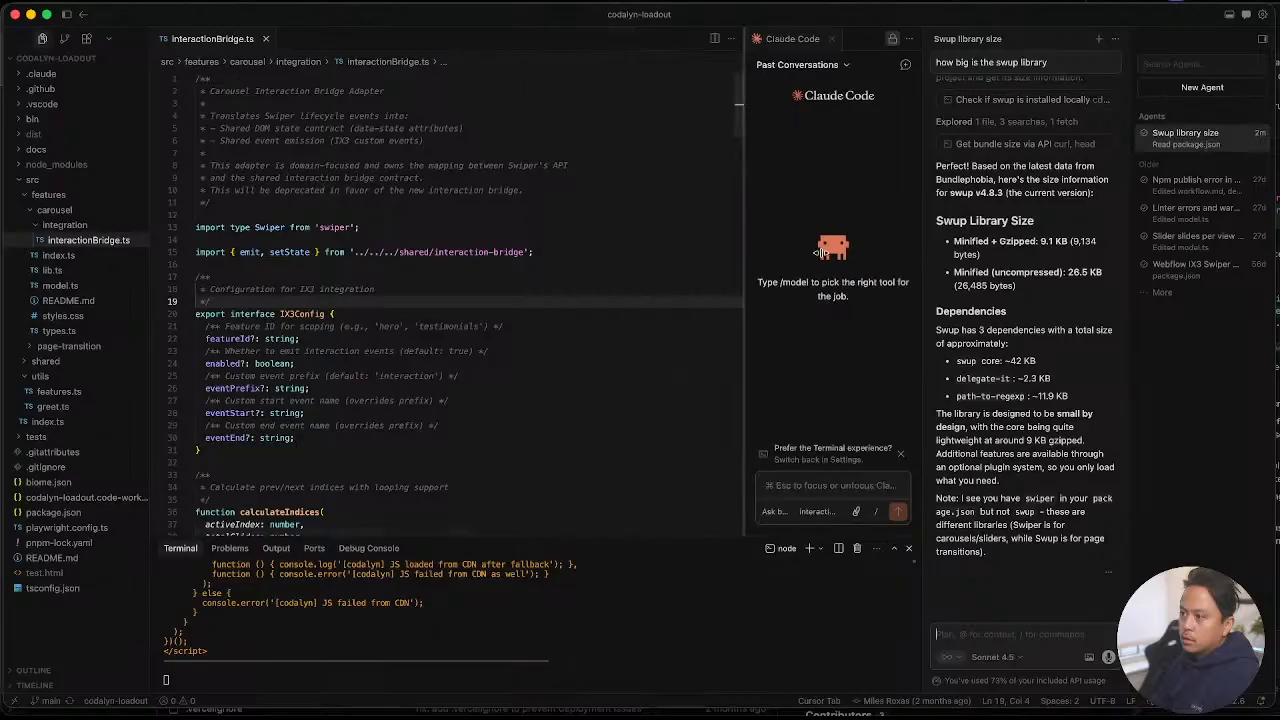
pyautogui.click(488, 403)
pyautogui.click(406, 488)
pyautogui.click(416, 351)
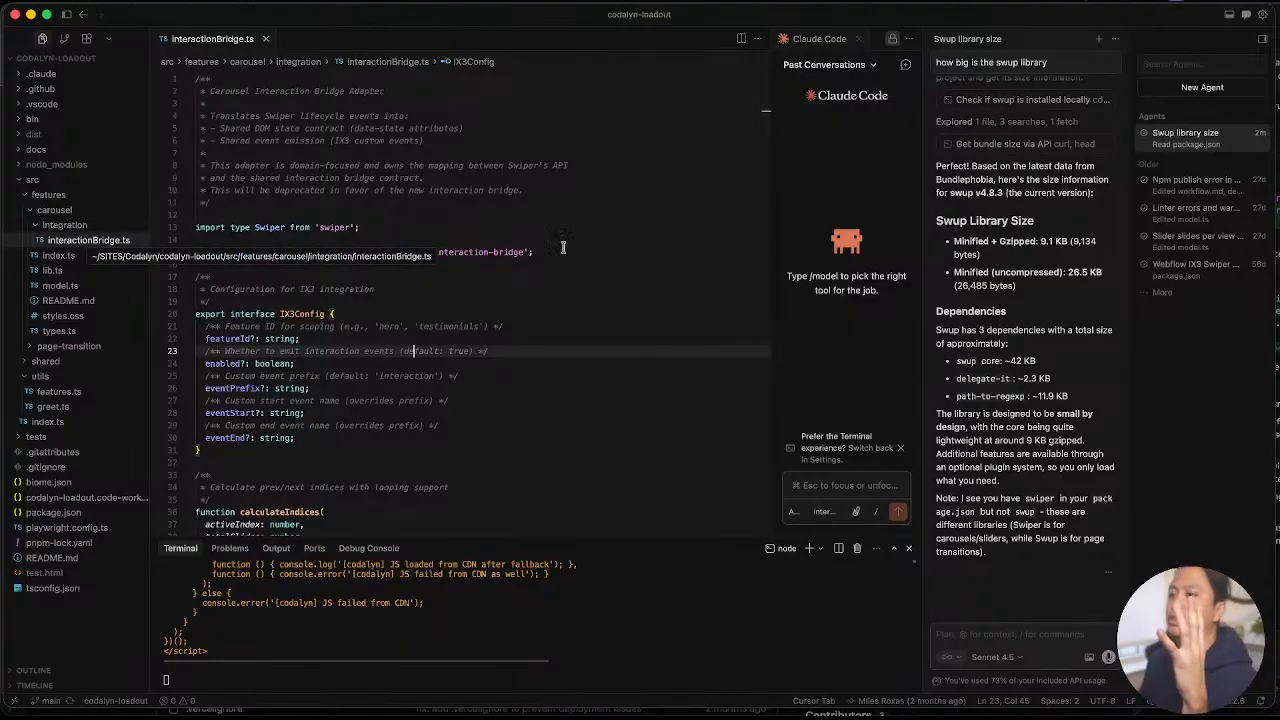
pyautogui.click(614, 263)
pyautogui.moveTo(568, 252); pyautogui.dragTo(571, 241)
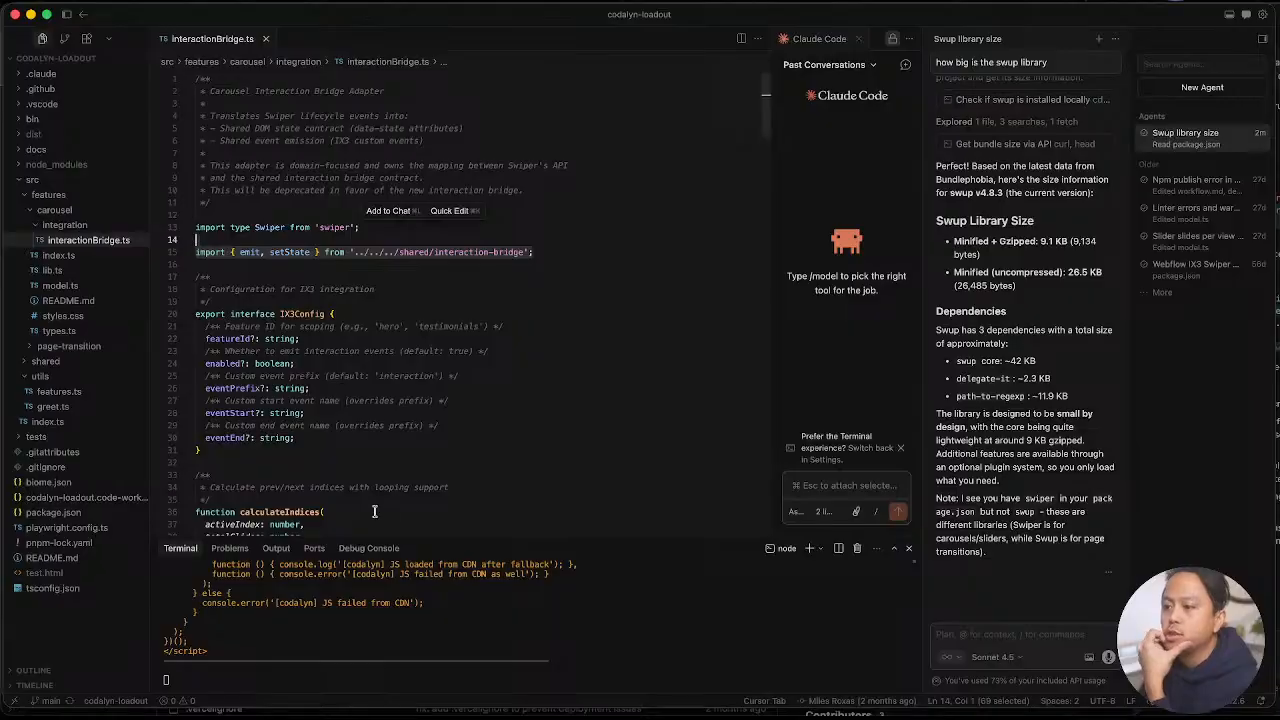
# Step: Return to the Slider Test page in Webflow and view the properties of the Slide 1 Typography Heading
pyautogui.hotkey('ctrl', 'Up')
pyautogui.click(273, 585)
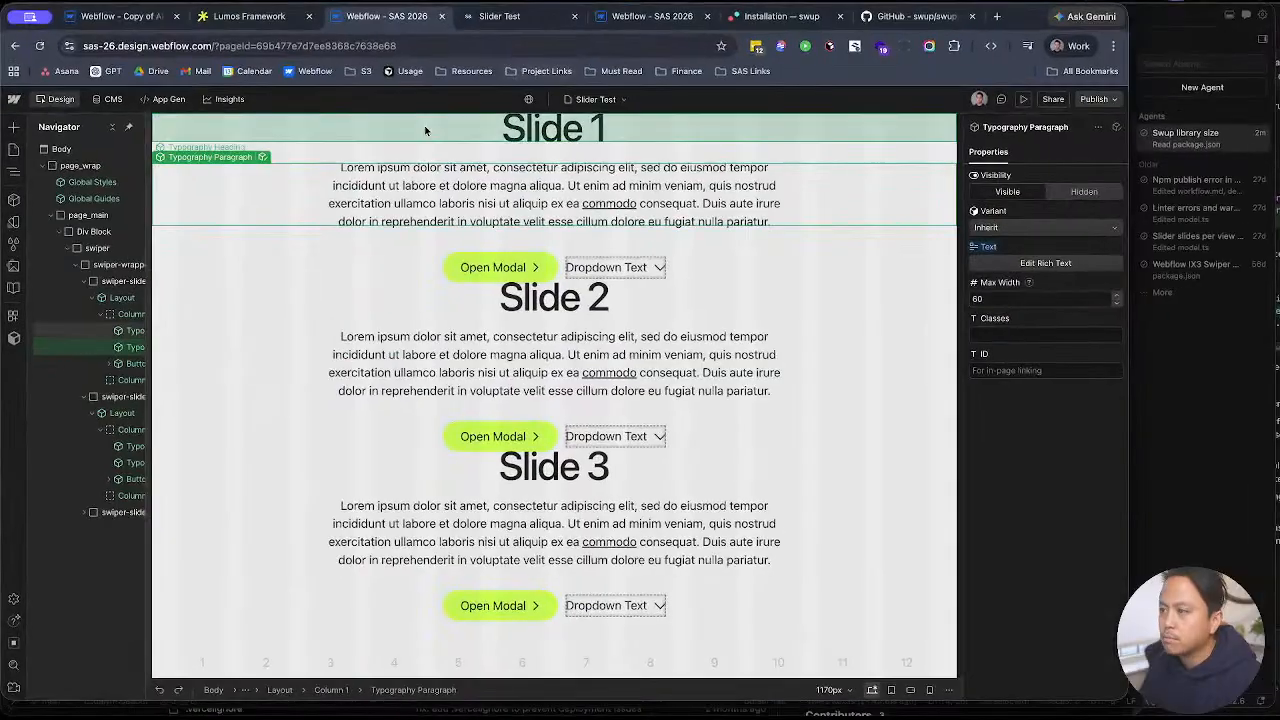
pyautogui.hotkey('ctrl', 'Up')
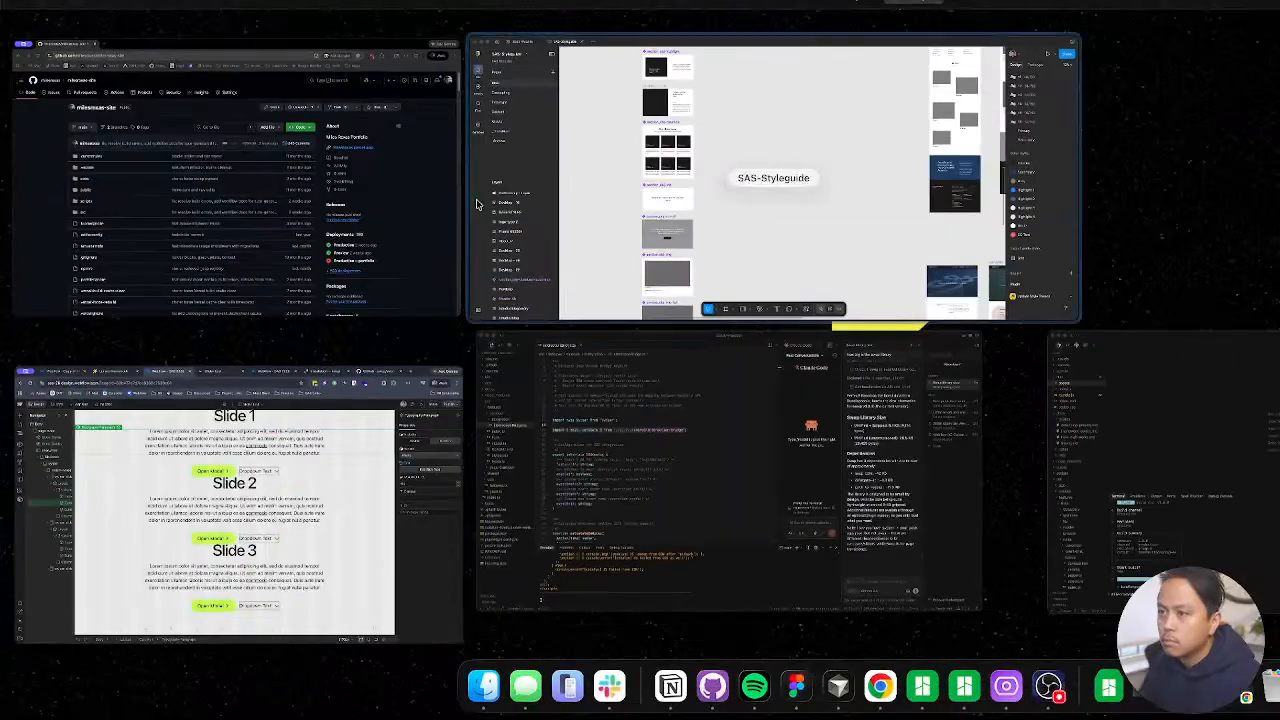
pyautogui.click(325, 528)
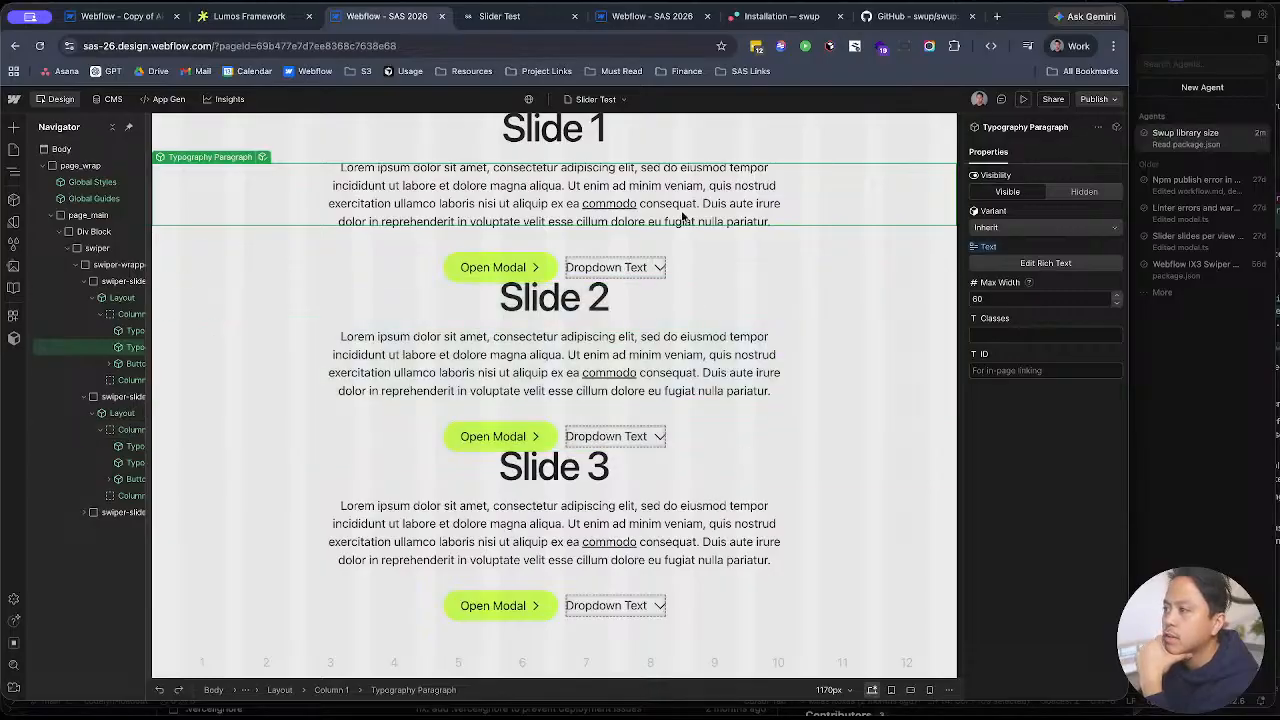
pyautogui.click(118, 331)
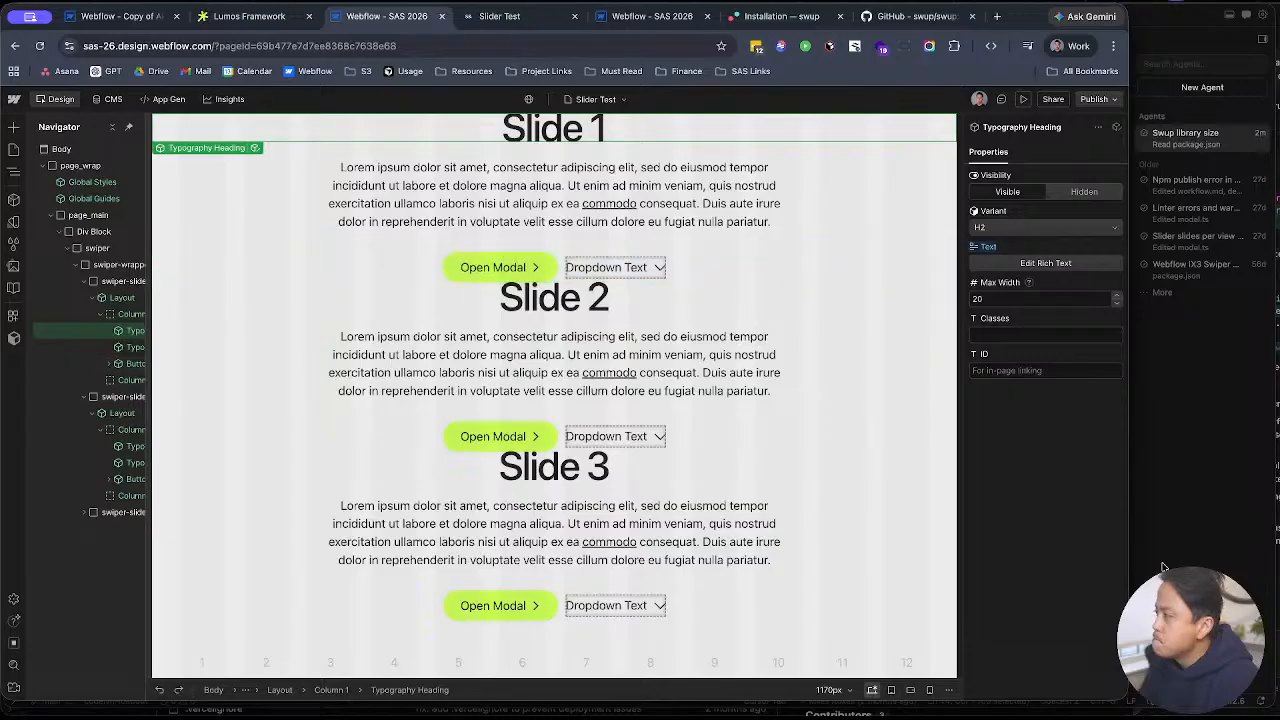
# Step: Go back to Cursor and look over the event options of the IX3Config interface in interactionBridge.ts
pyautogui.click(1247, 549)
pyautogui.click(469, 351)
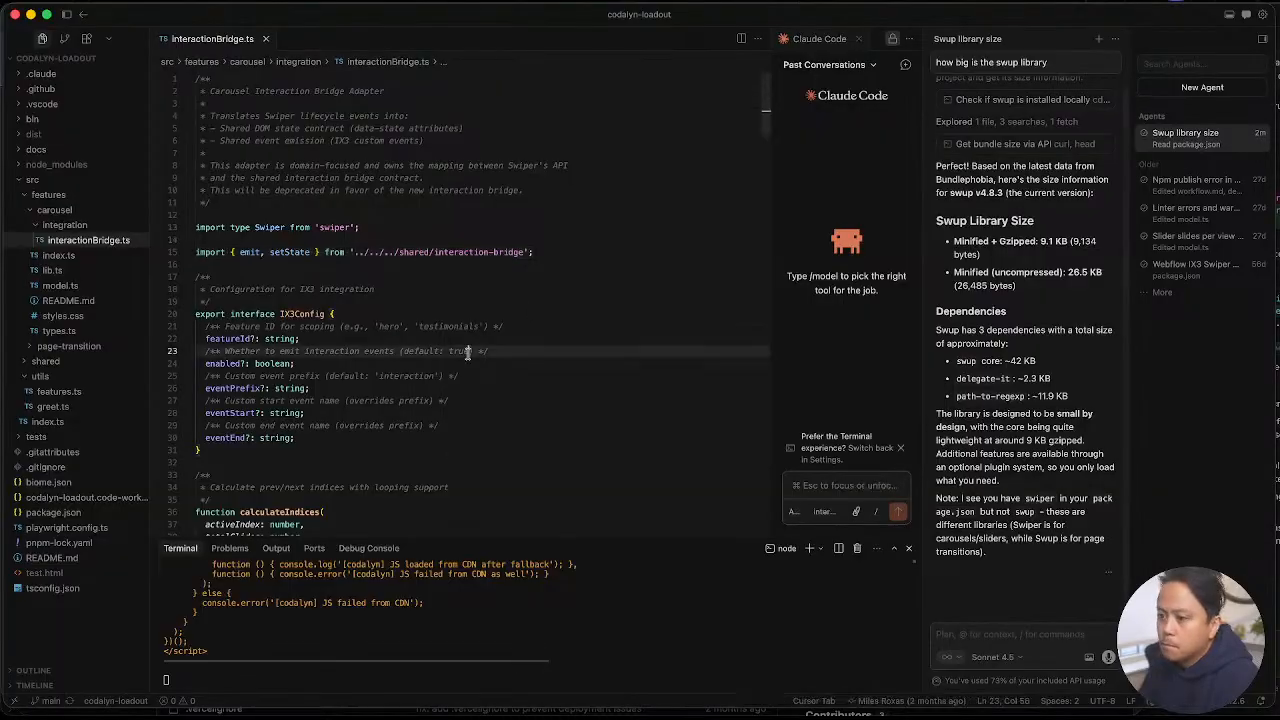
pyautogui.click(446, 462)
pyautogui.click(438, 438)
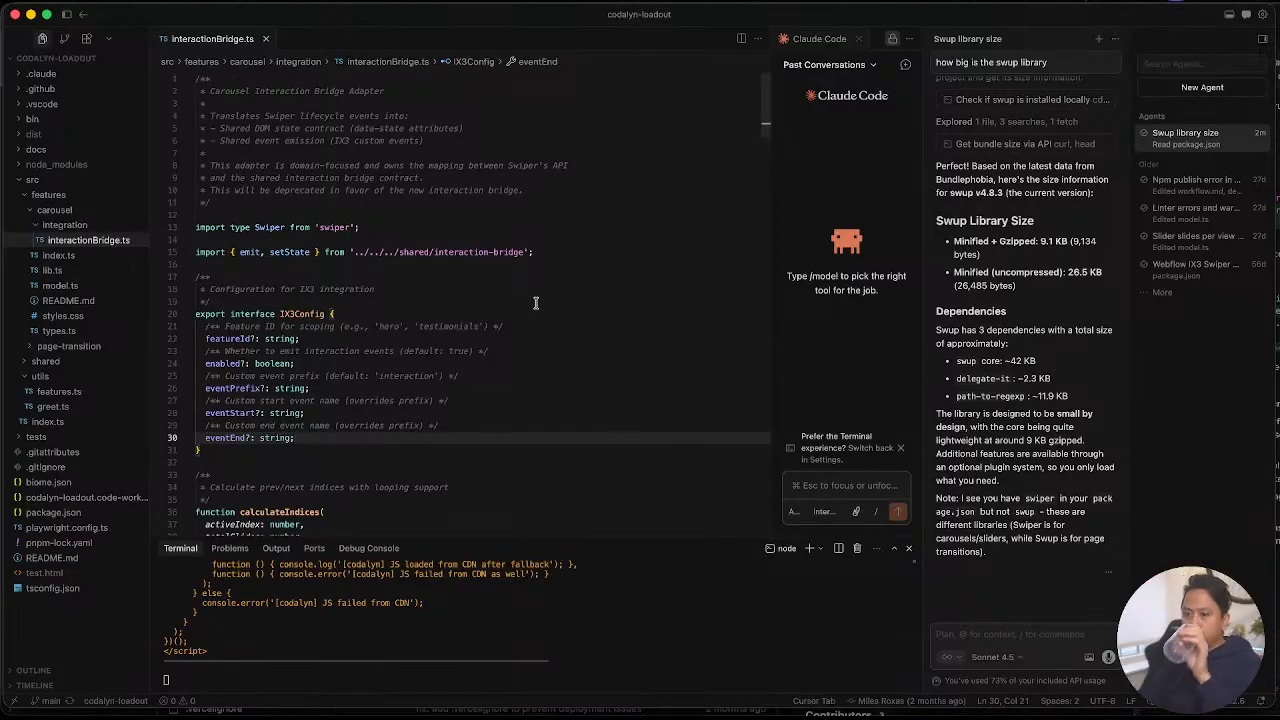
pyautogui.click(485, 452)
# Step: Switch back to Webflow and check the Slide 2 paragraph and the Column 1 slots of the first two slides
pyautogui.hotkey('ctrl', 'Up')
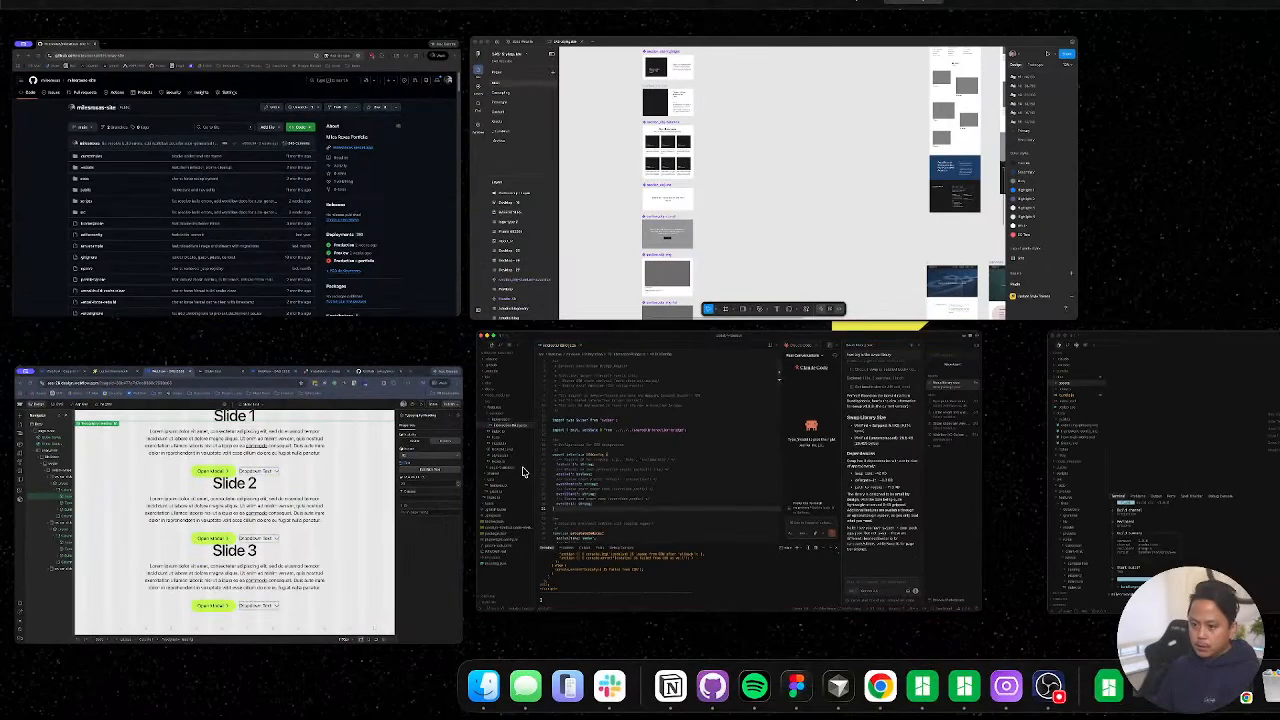
pyautogui.click(410, 474)
pyautogui.click(800, 366)
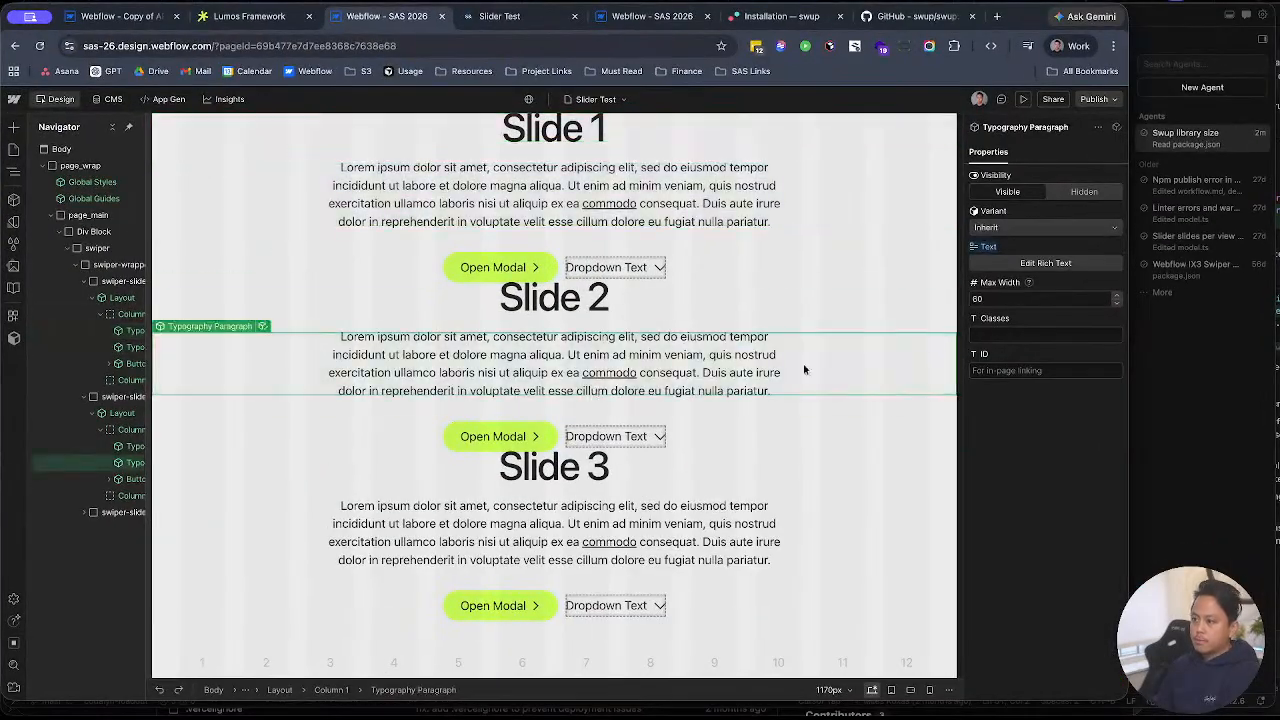
pyautogui.click(917, 328)
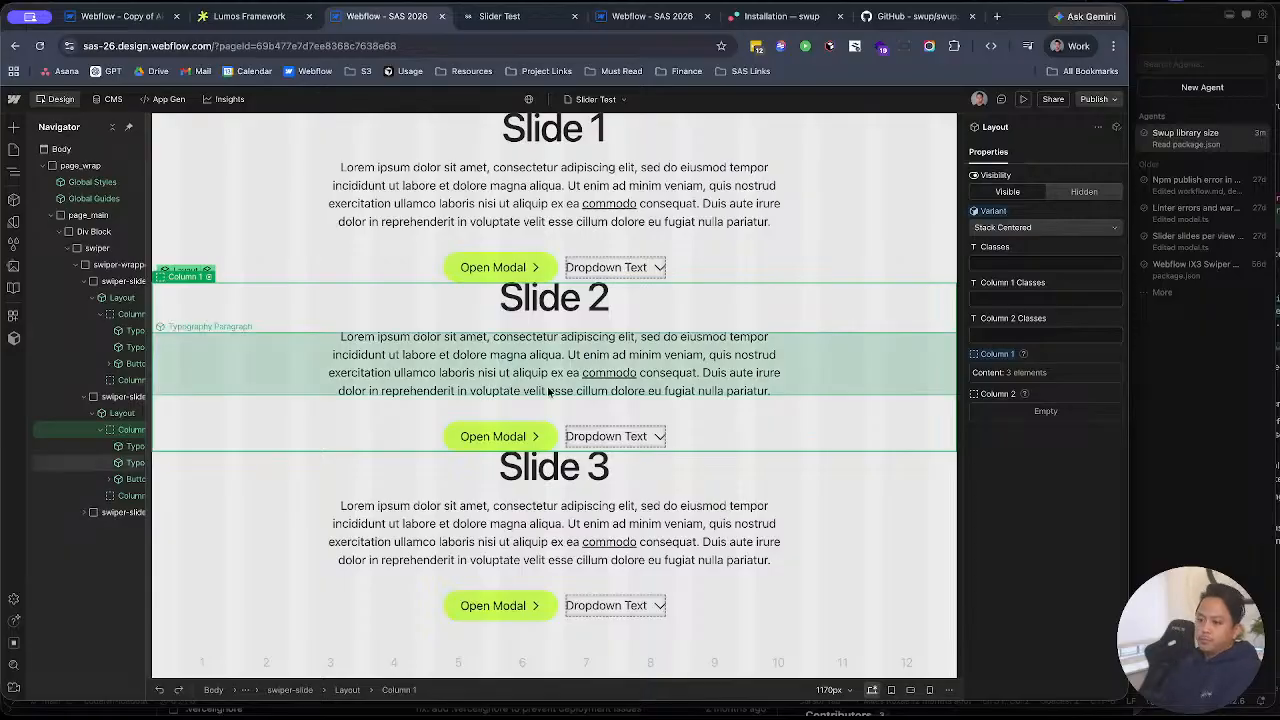
pyautogui.click(786, 240)
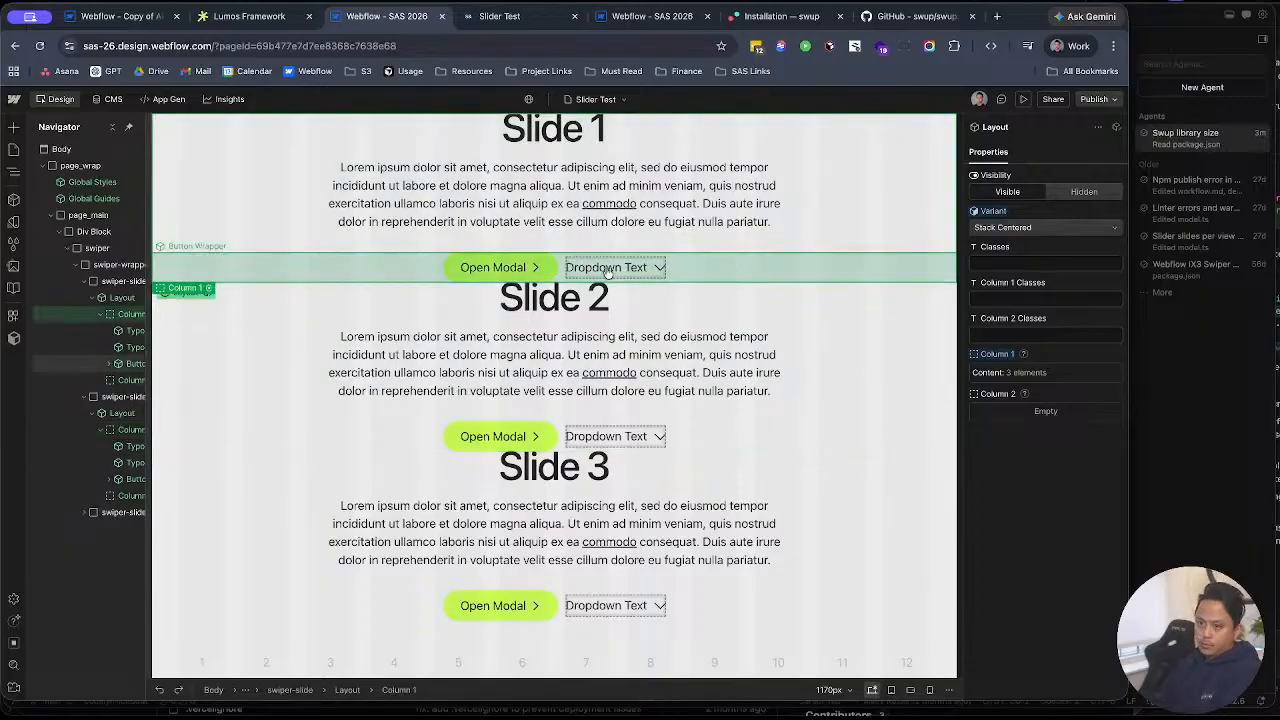
pyautogui.hotkey('ctrl', 'Up')
pyautogui.click(344, 258)
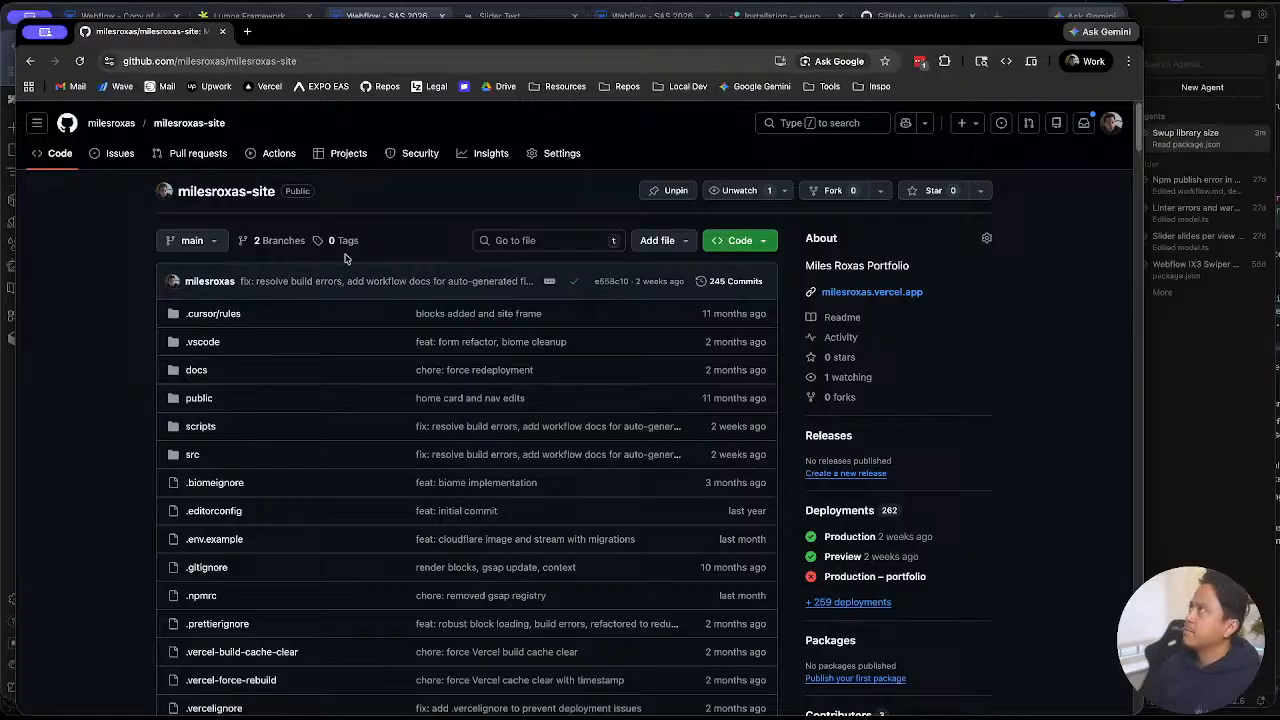
pyautogui.hotkey('ctrl', 'Up')
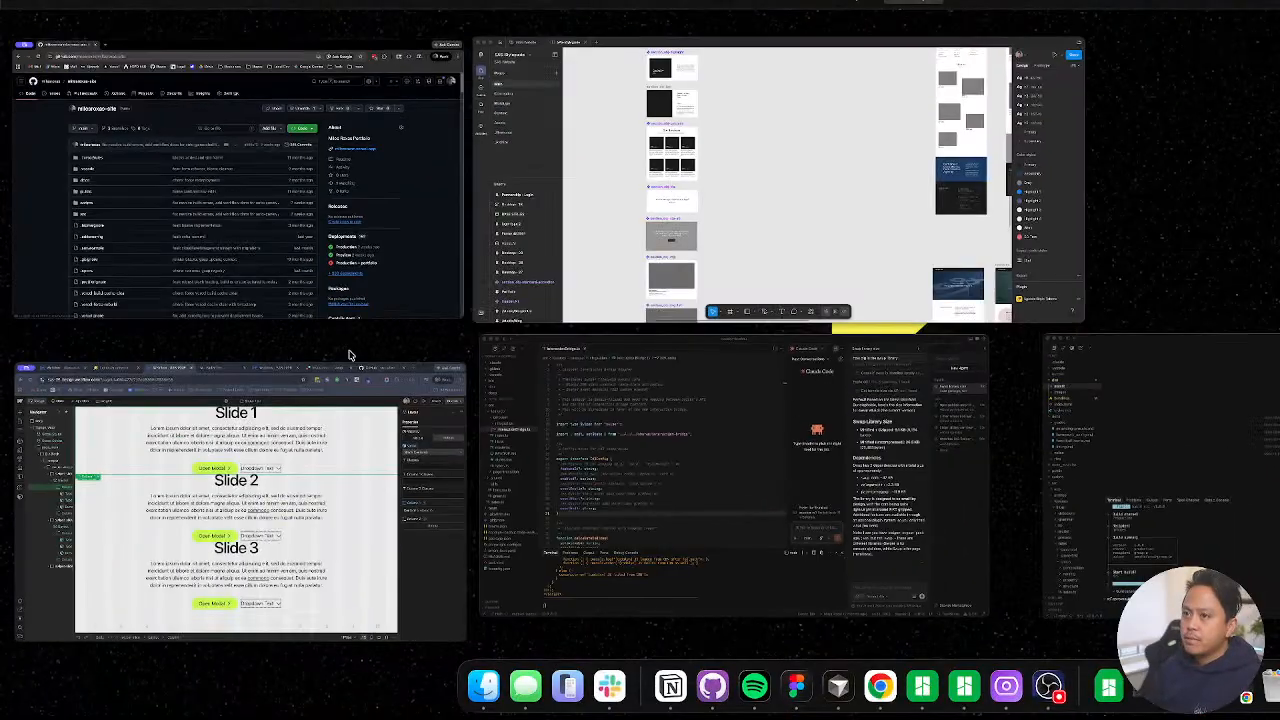
pyautogui.click(180, 466)
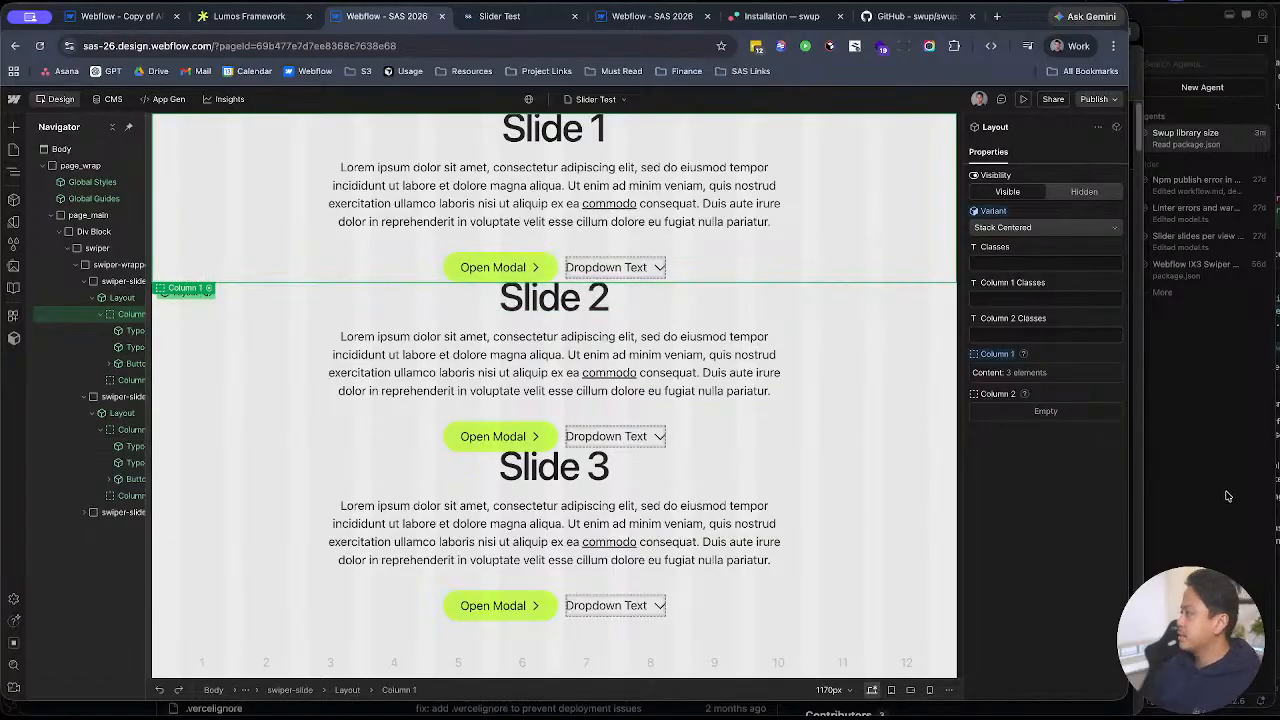
pyautogui.hotkey('ctrl', 'Up')
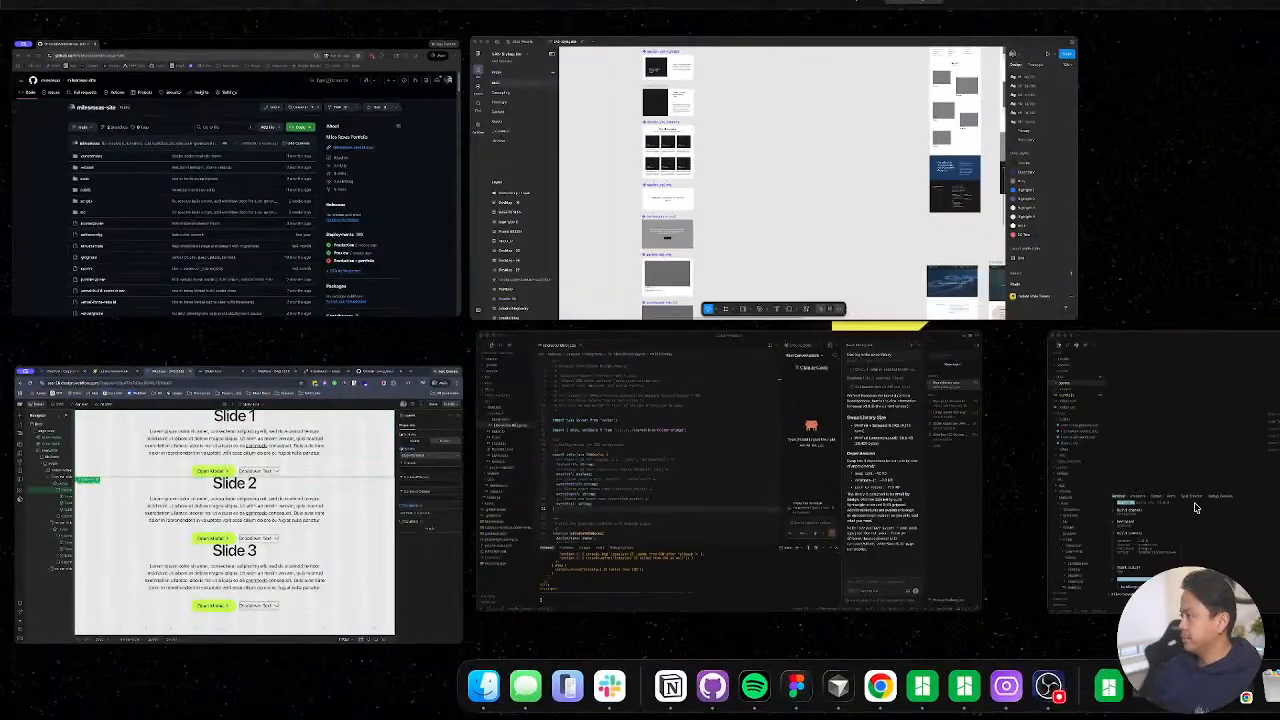
pyautogui.click(147, 104)
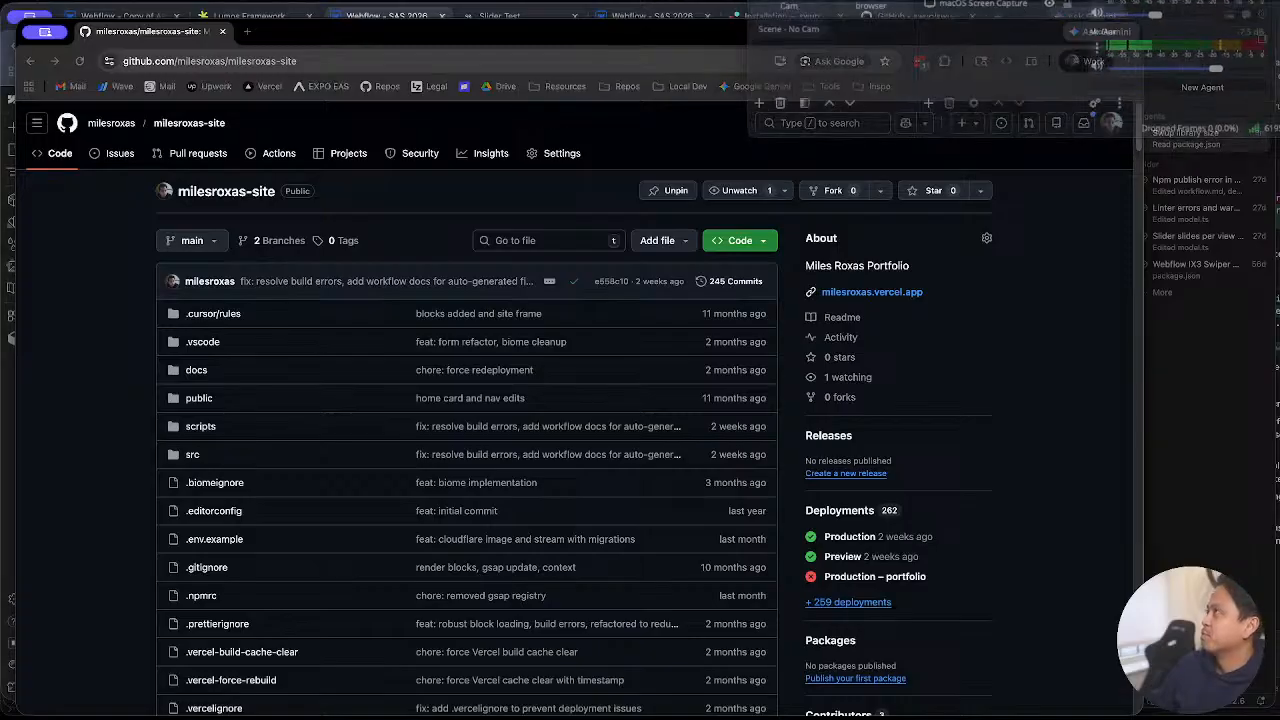
# Step: Switch to the codalyn-loadout project in Cursor, check the swup library size answer, and close the Claude Code pane
pyautogui.hotkey('ctrl', 'Up')
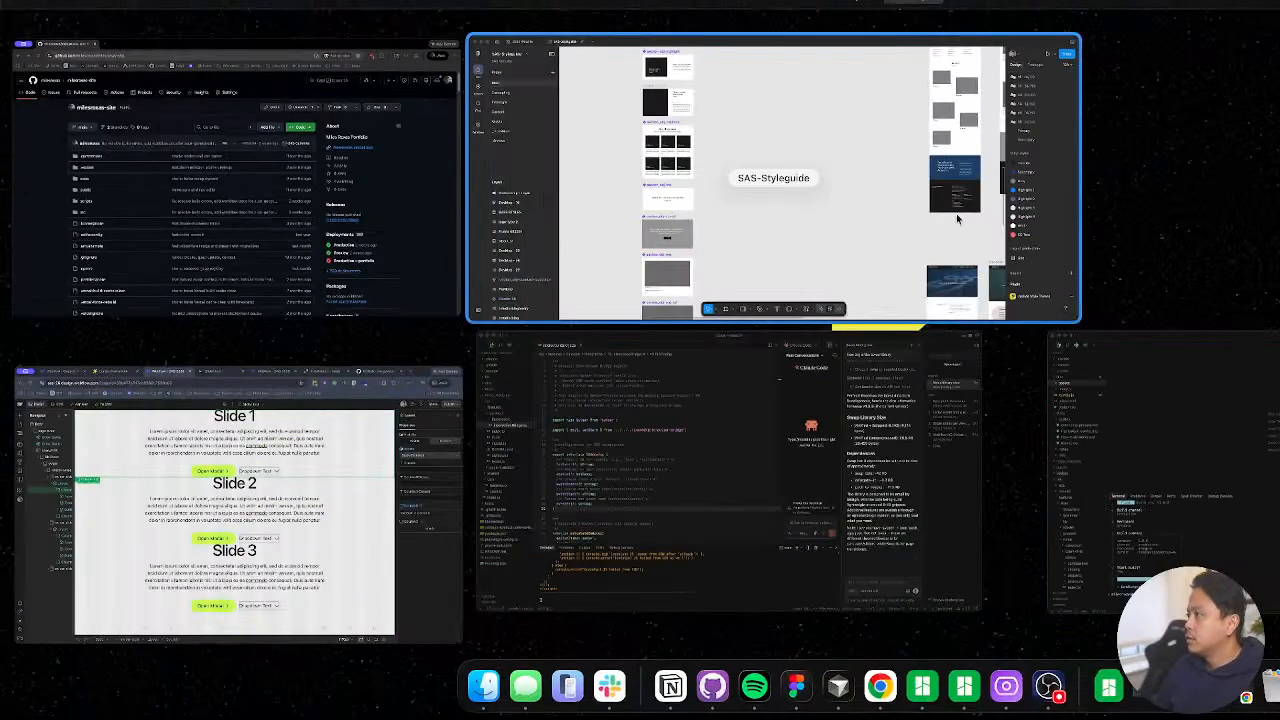
pyautogui.click(845, 347)
pyautogui.scroll(1, 1040, 240)
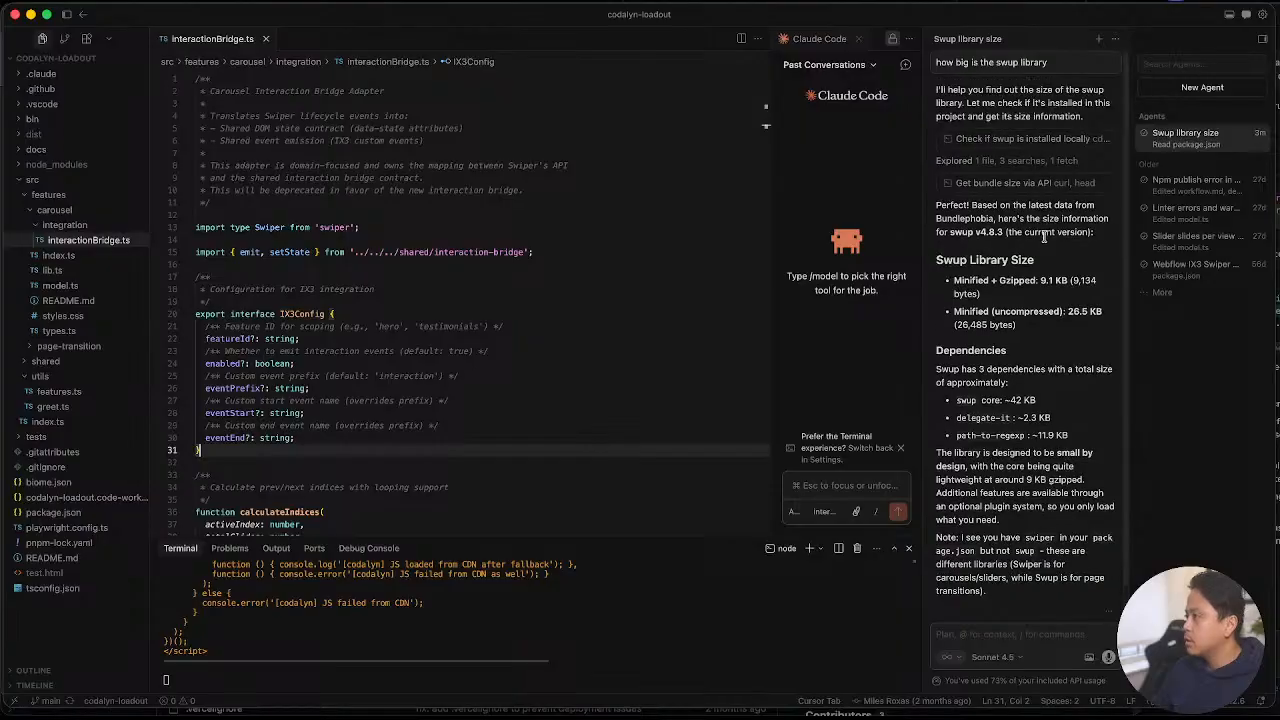
pyautogui.click(862, 39)
pyautogui.click(505, 422)
pyautogui.click(312, 253)
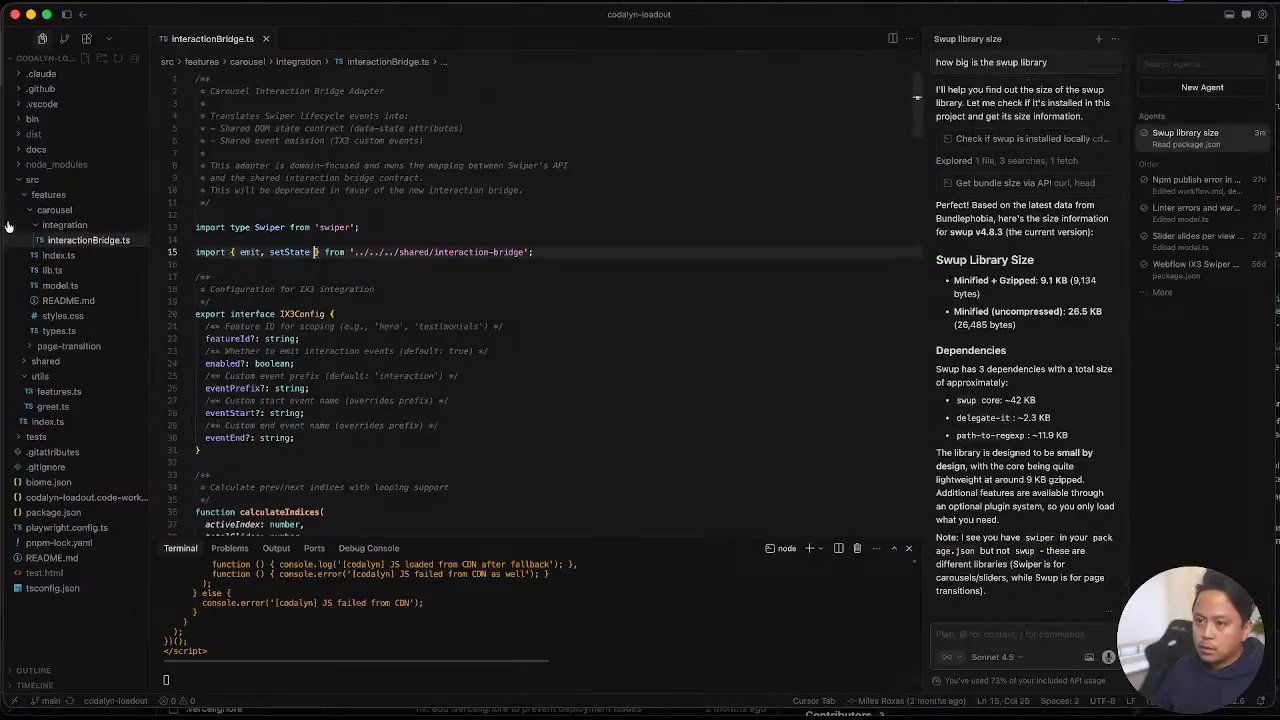
# Step: Check the page-transition feature folder and open the carousel feature's lib.ts
pyautogui.click(50, 224)
pyautogui.click(50, 212)
pyautogui.click(50, 226)
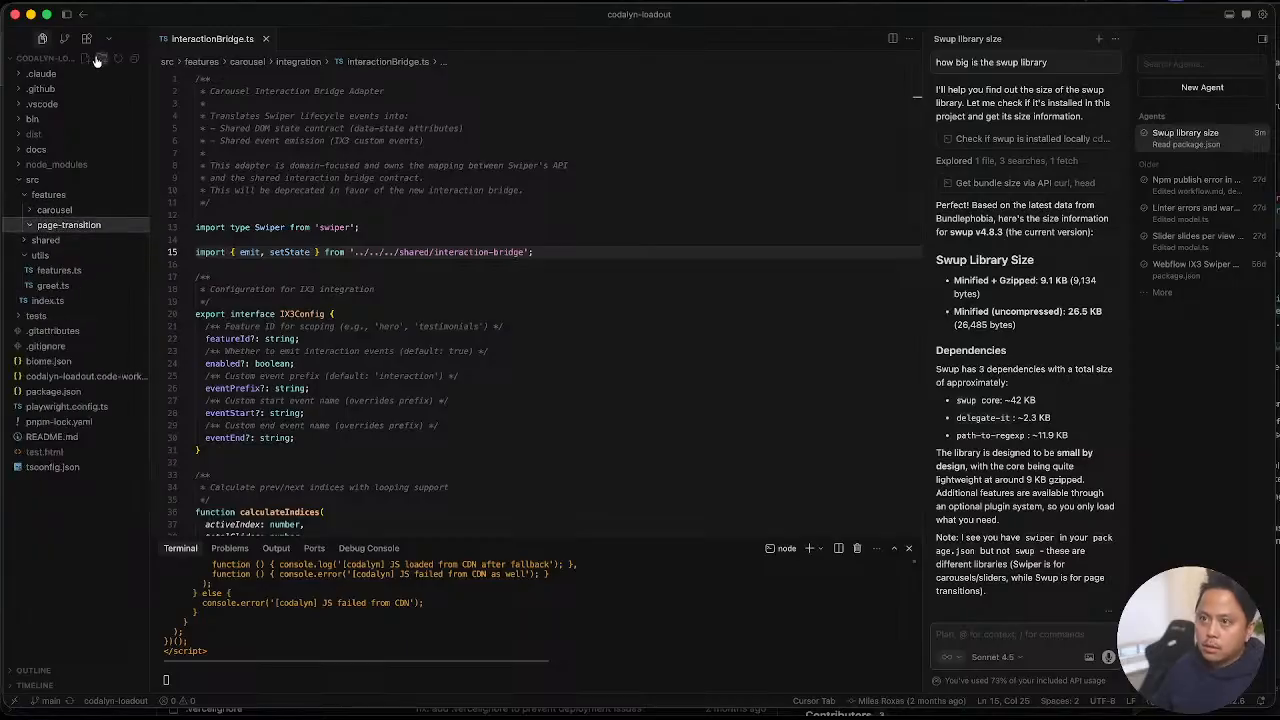
pyautogui.click(85, 209)
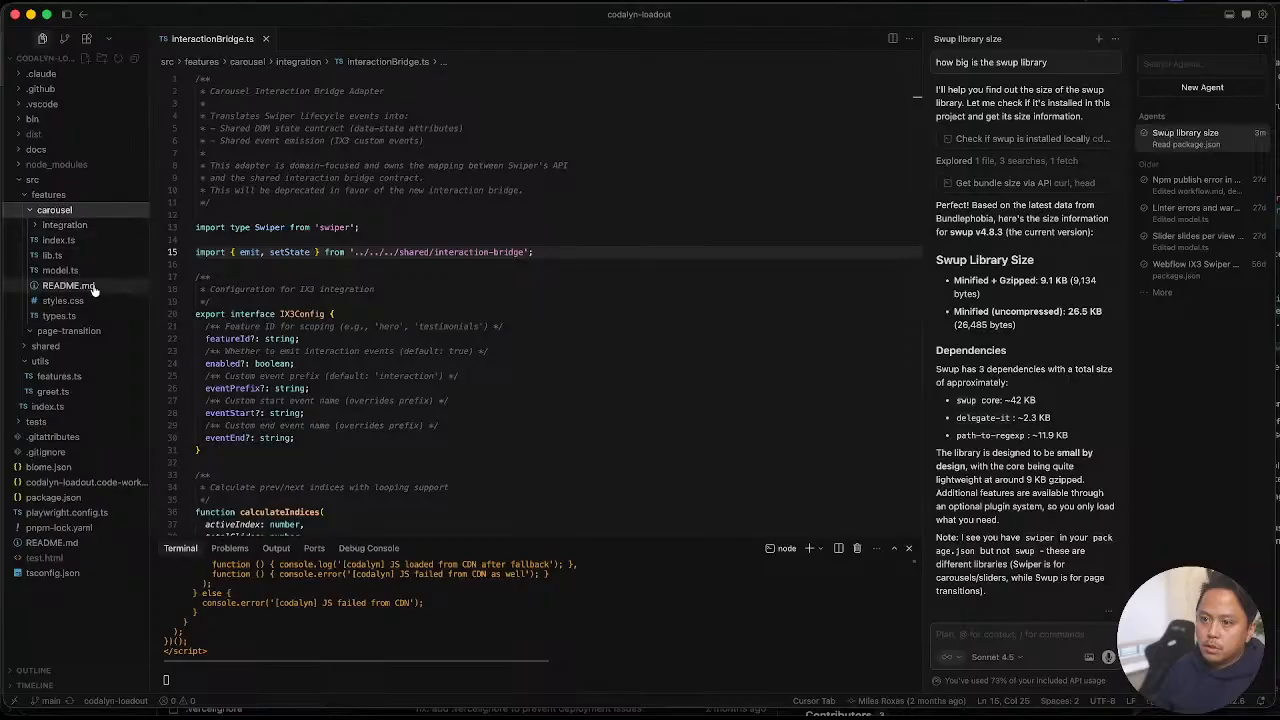
pyautogui.click(97, 246)
pyautogui.click(94, 255)
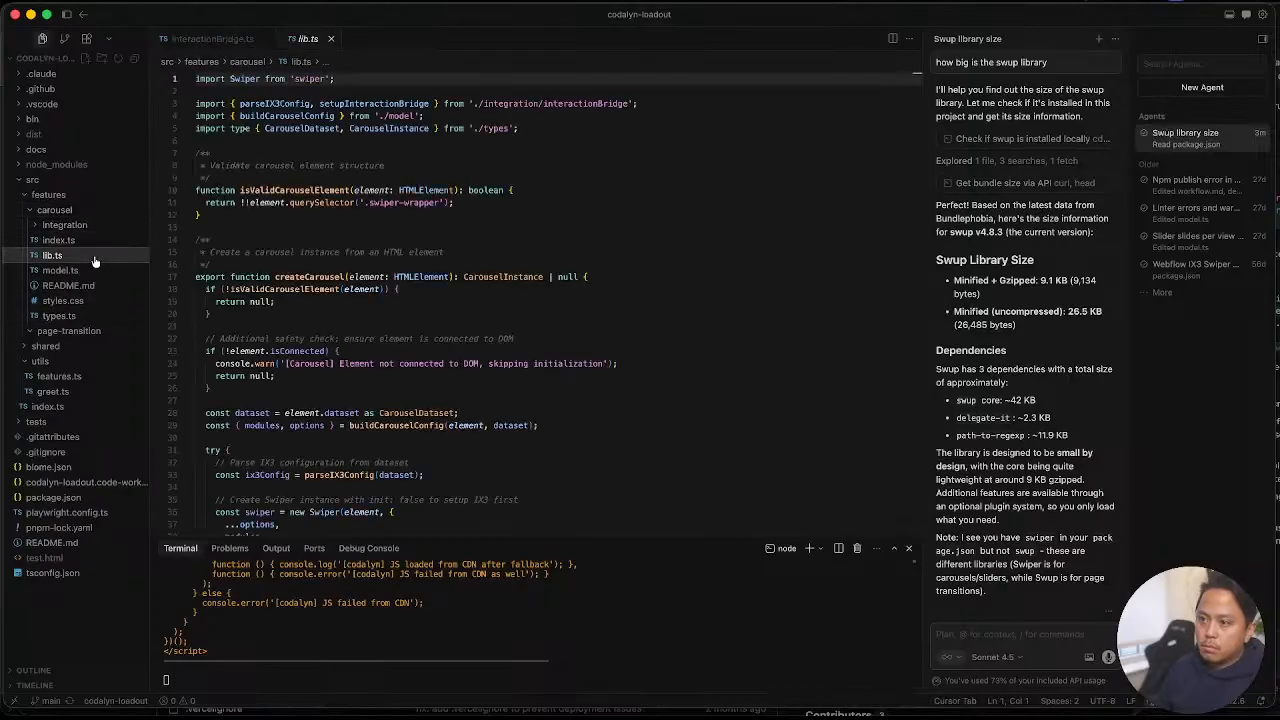
# Step: Follow the interactionBridge import from lib.ts and review the calculateIndices function in interactionBridge.ts
pyautogui.click(409, 128)
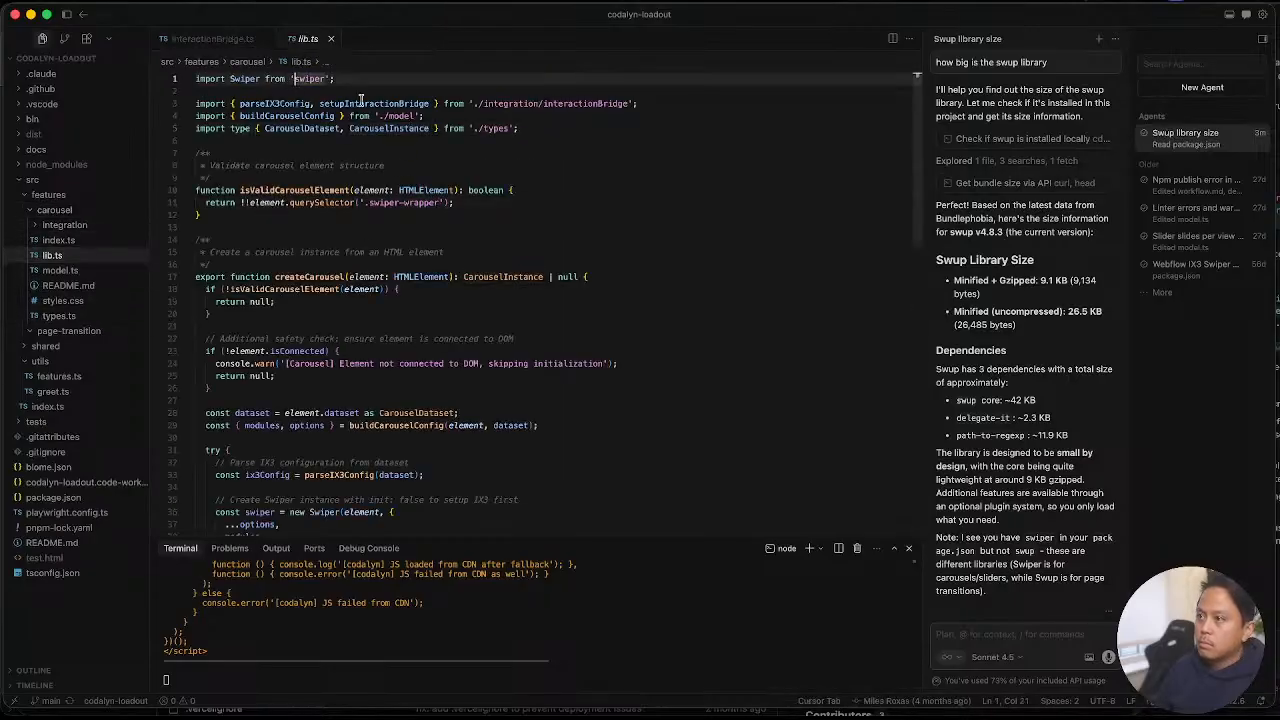
pyautogui.keyDown('super'); pyautogui.click(563, 103); pyautogui.keyUp('super')
pyautogui.click(628, 140)
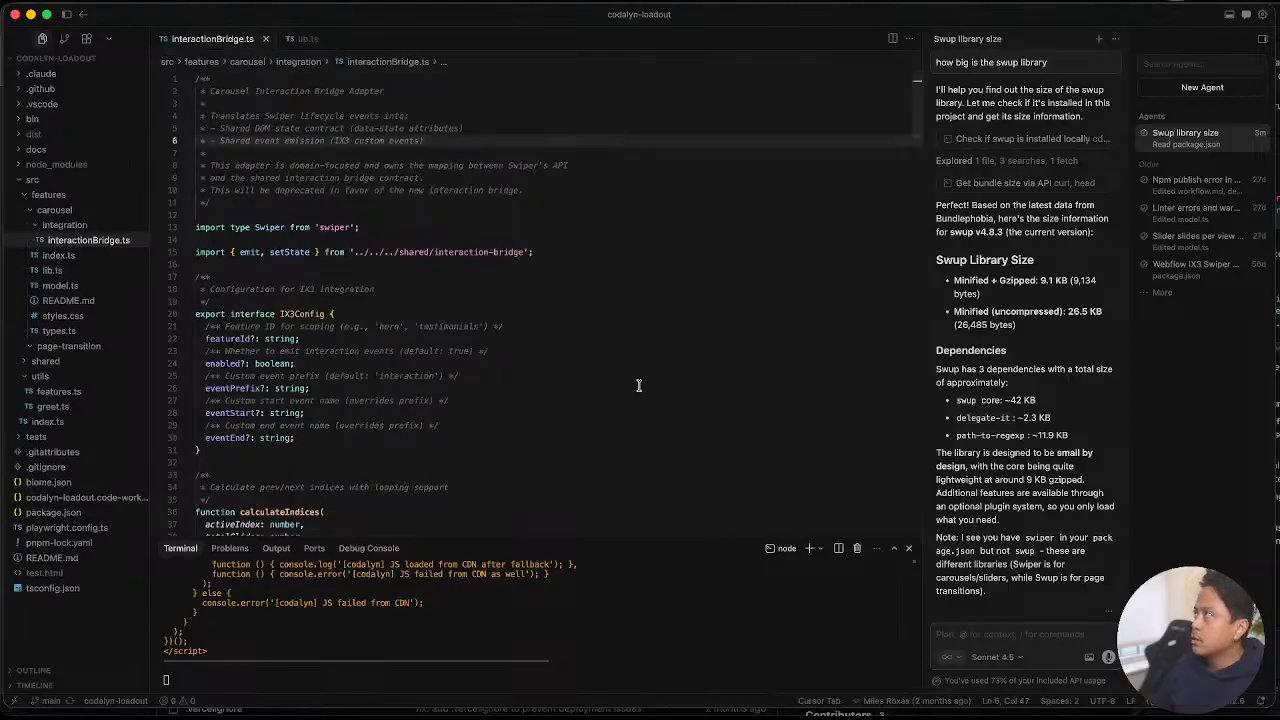
pyautogui.scroll(-6, 636, 385)
pyautogui.click(610, 355)
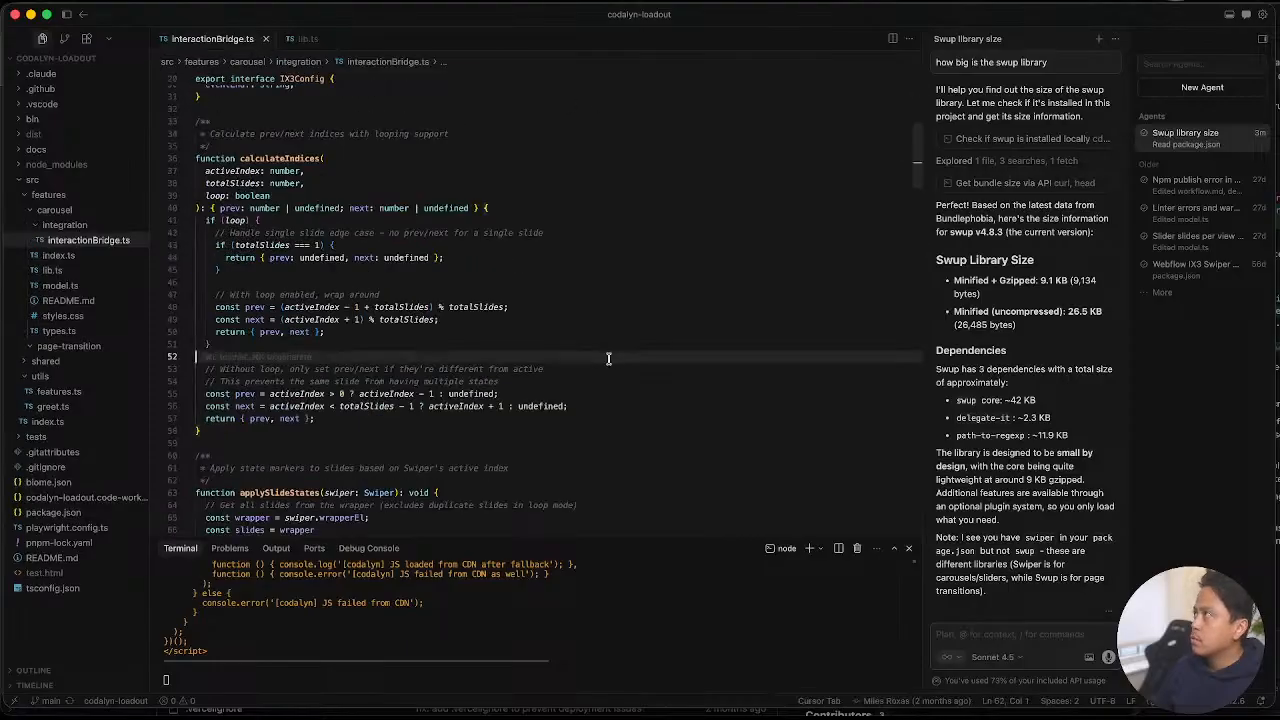
pyautogui.click(623, 250)
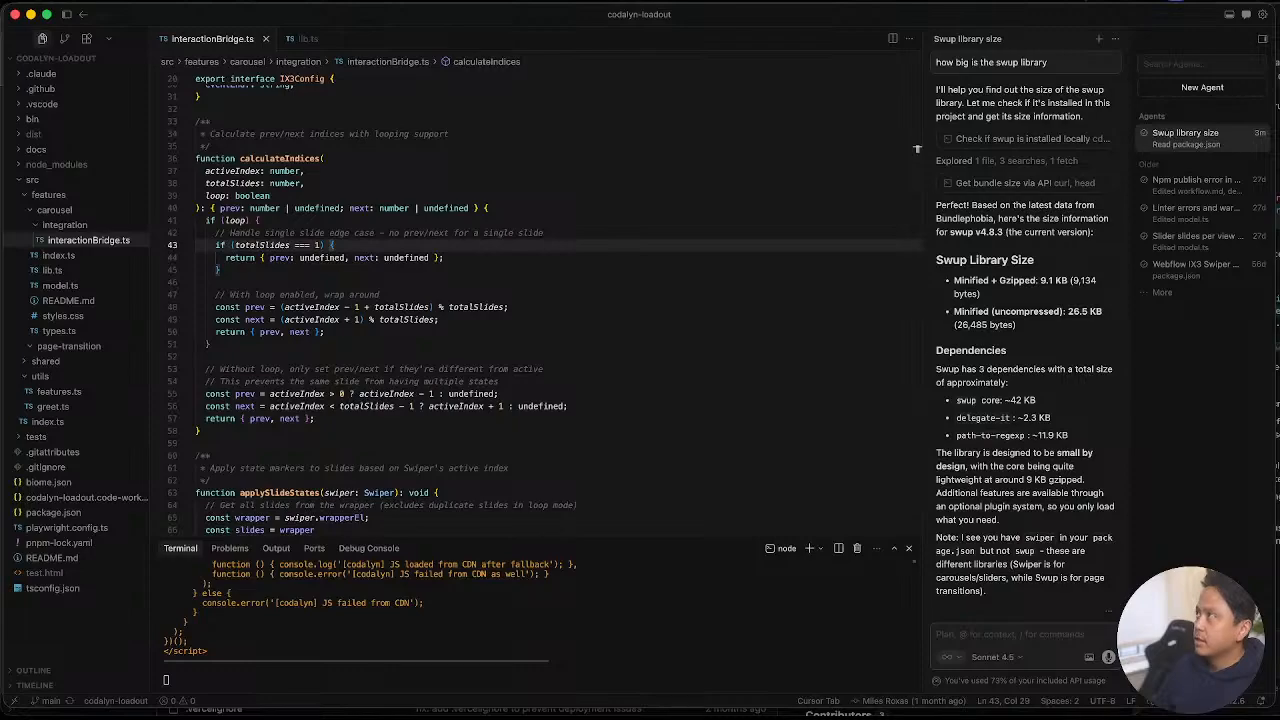
pyautogui.click(465, 283)
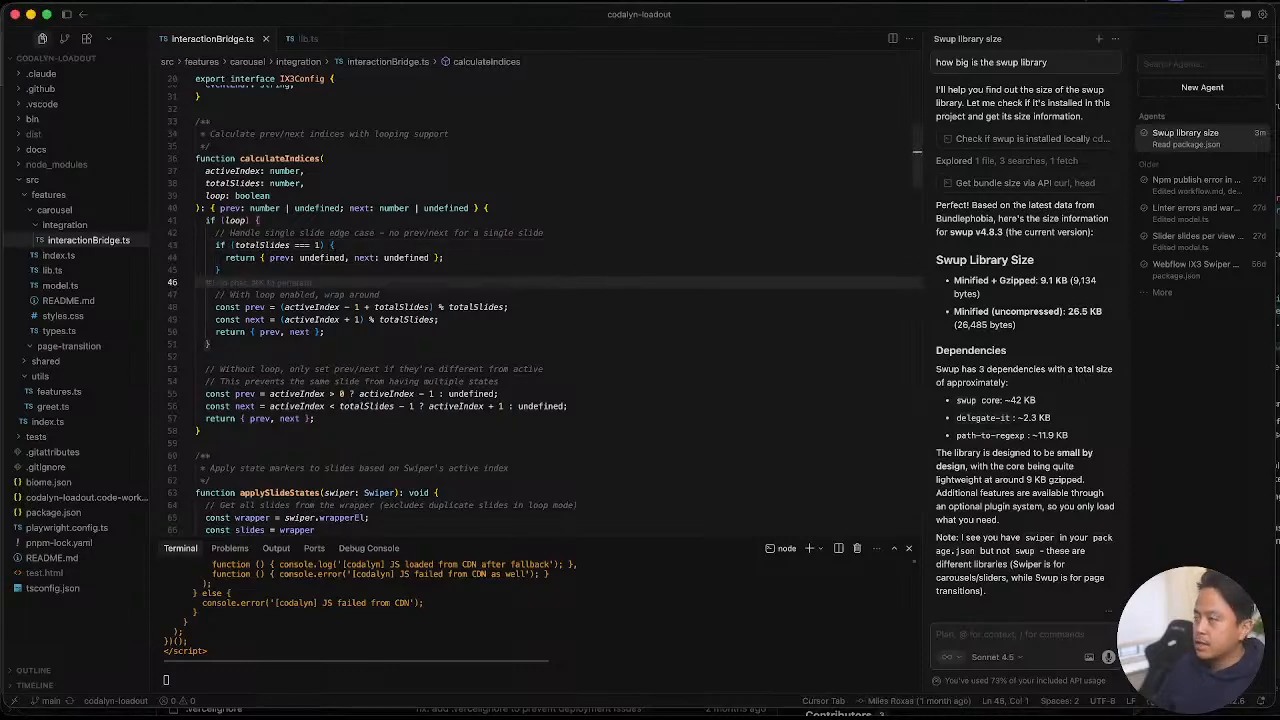